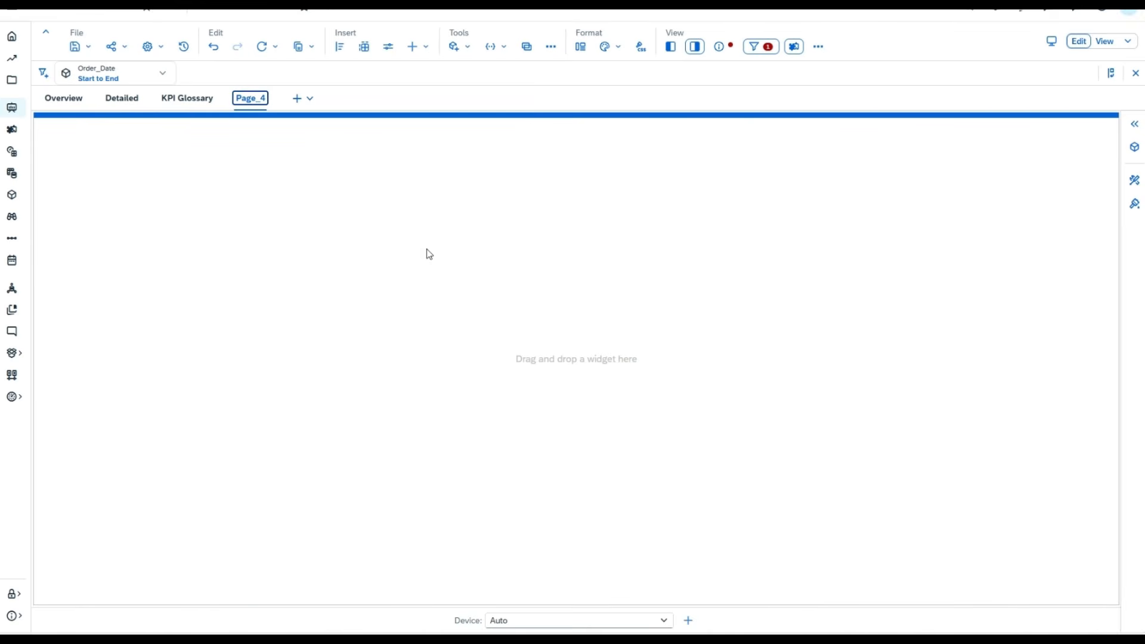
# Insert a checkbox group on Page_4 and move it slightly inward from the page's upper-left corner.
pyautogui.click(425, 48)
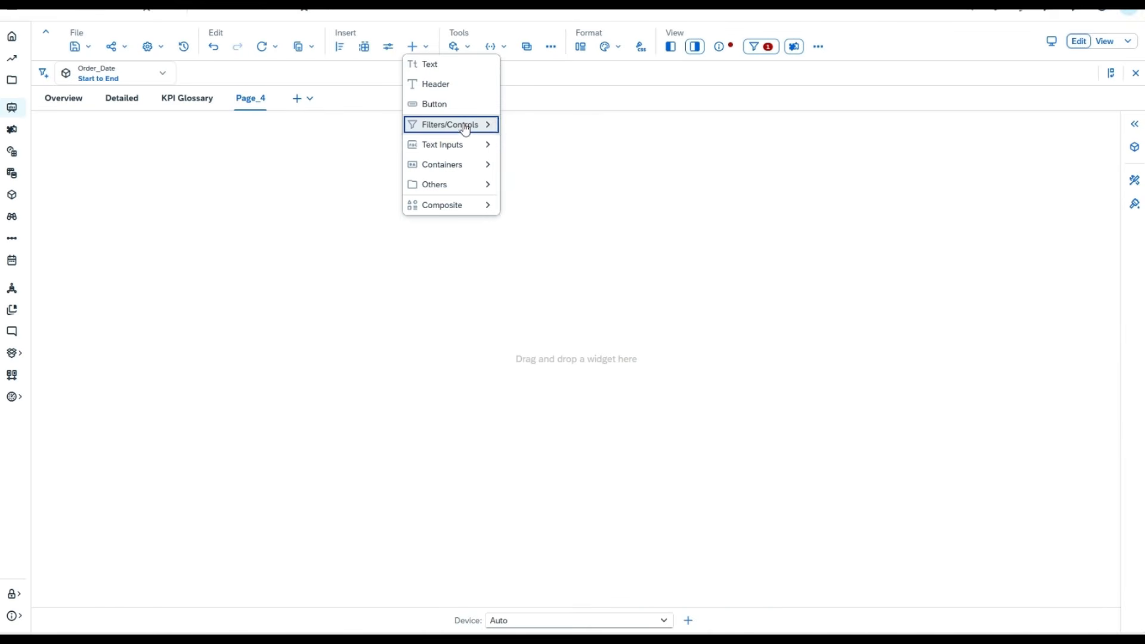
pyautogui.moveTo(465, 126)
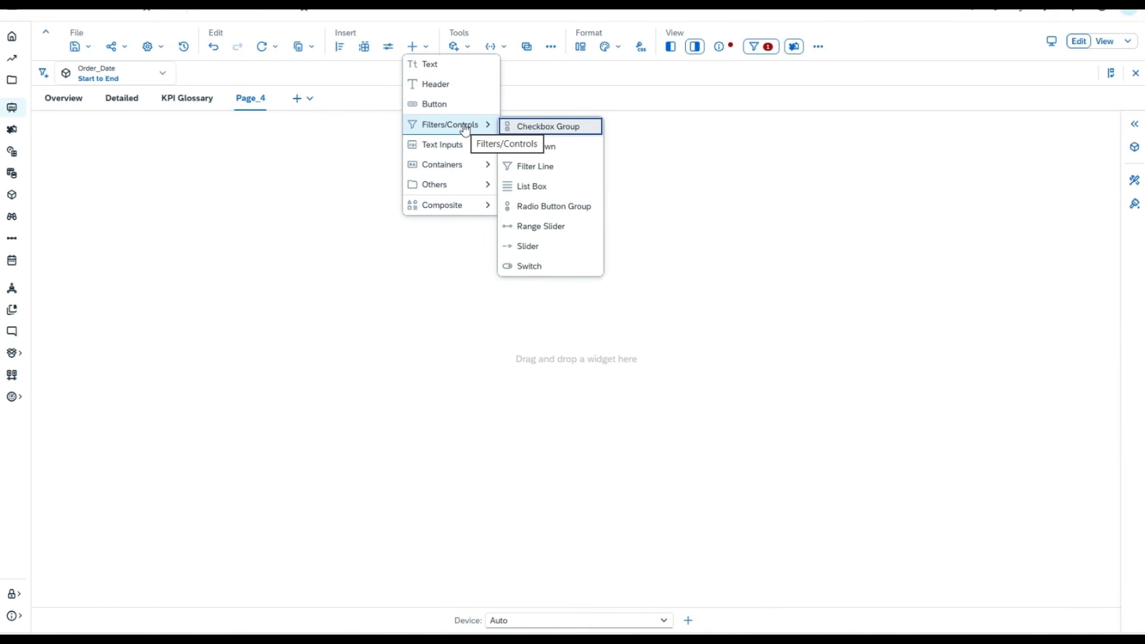
pyautogui.click(541, 128)
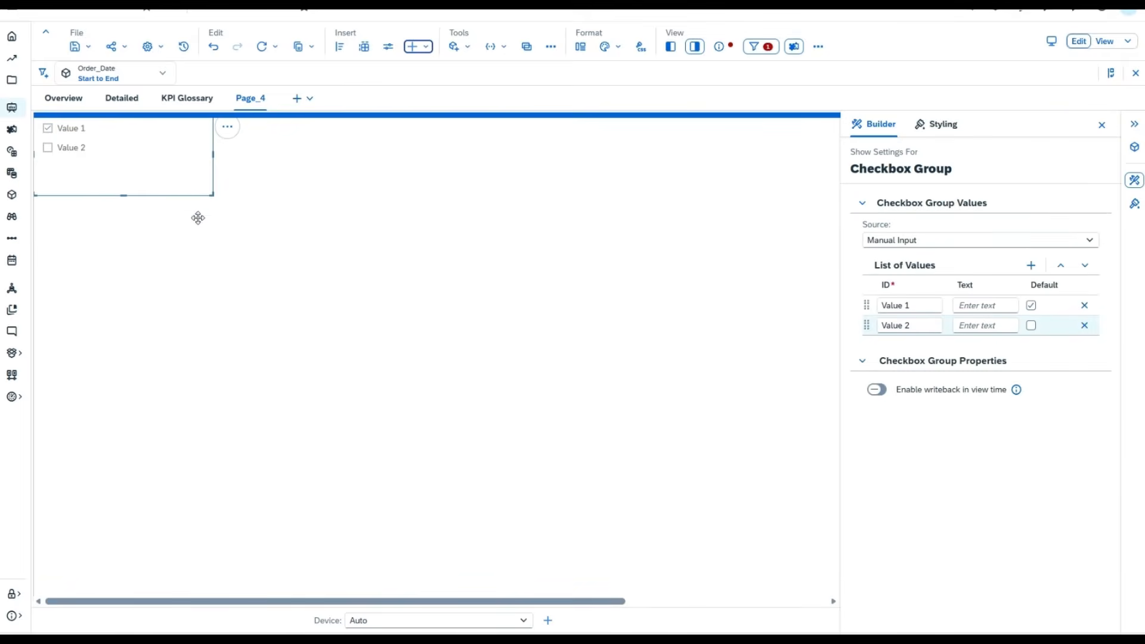
pyautogui.moveTo(198, 217); pyautogui.dragTo(209, 232)
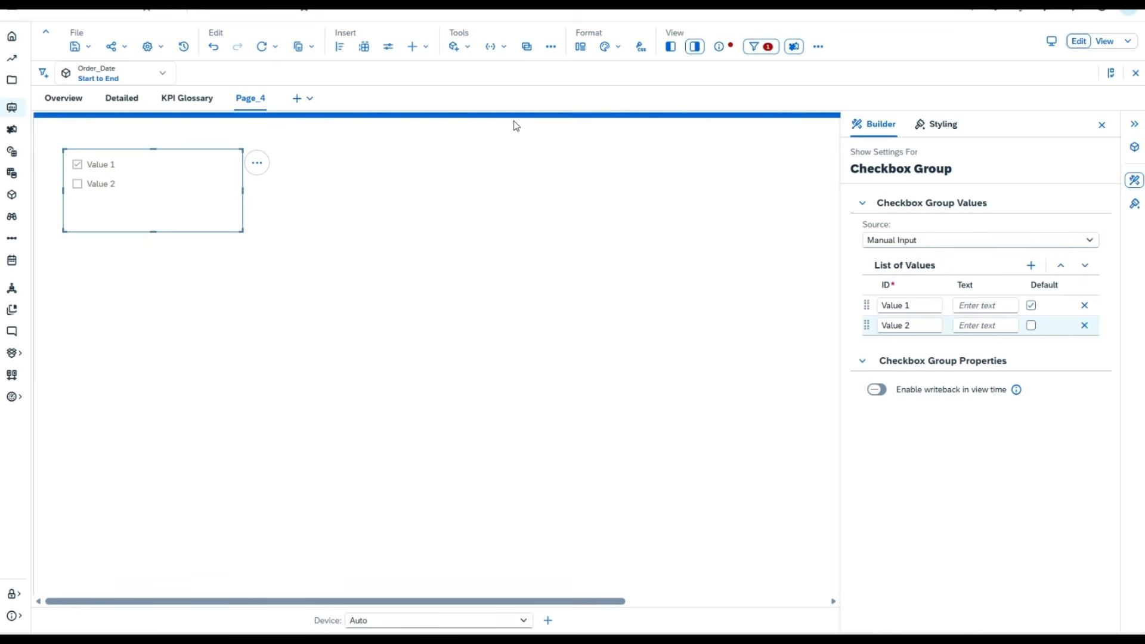
# Add a second Checkbox Group from the Filters/Controls assets to the empty area below the existing one.
pyautogui.click(428, 48)
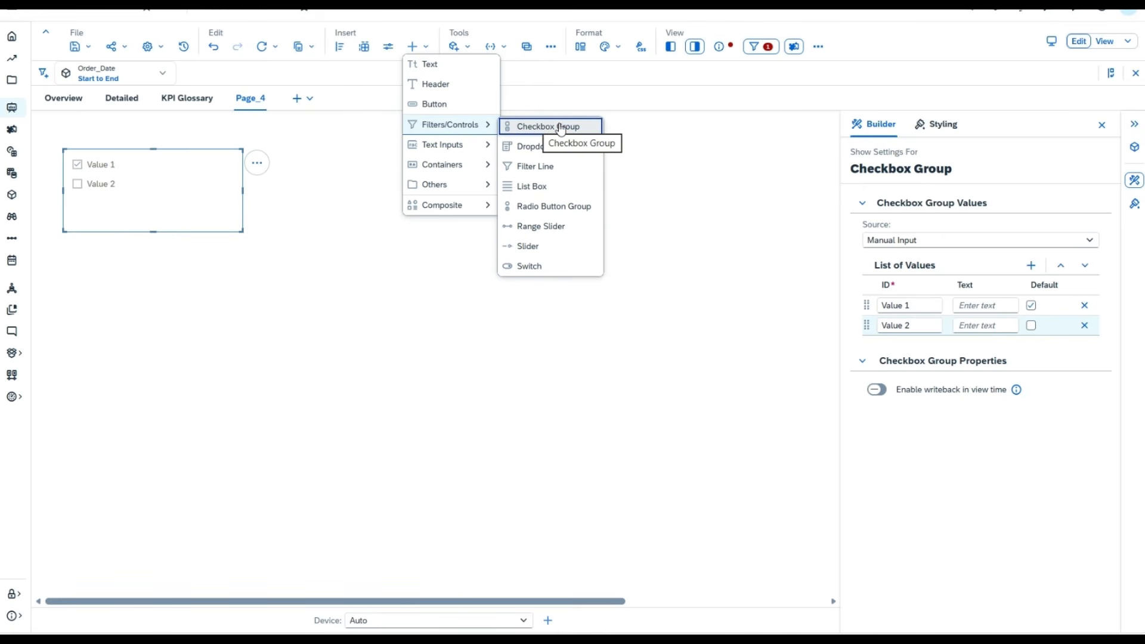
pyautogui.click(671, 47)
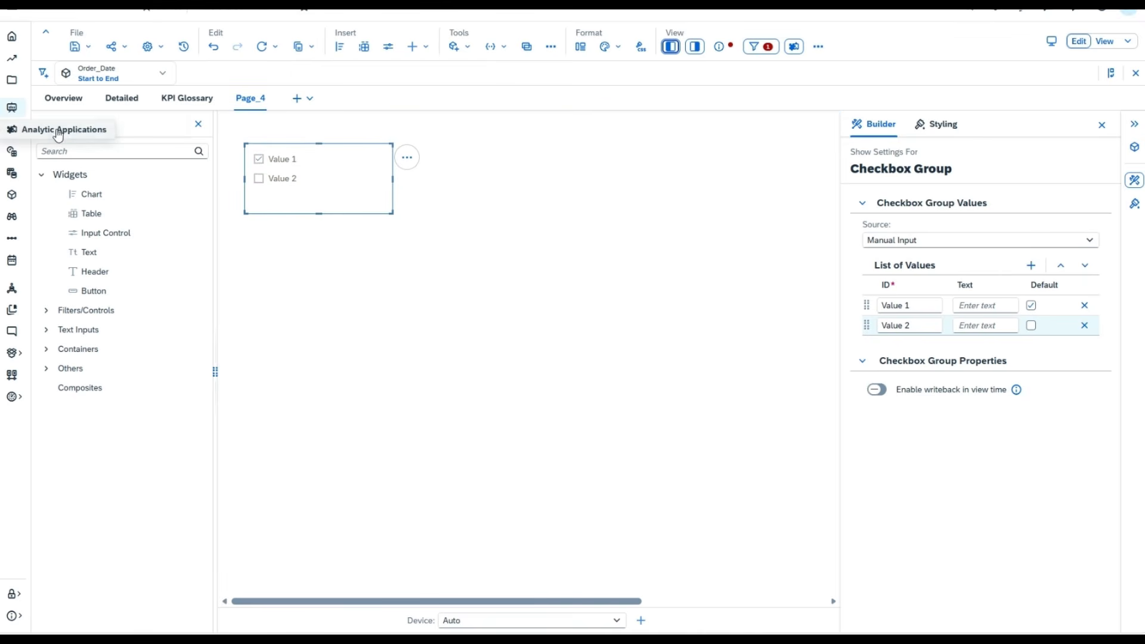
pyautogui.click(104, 126)
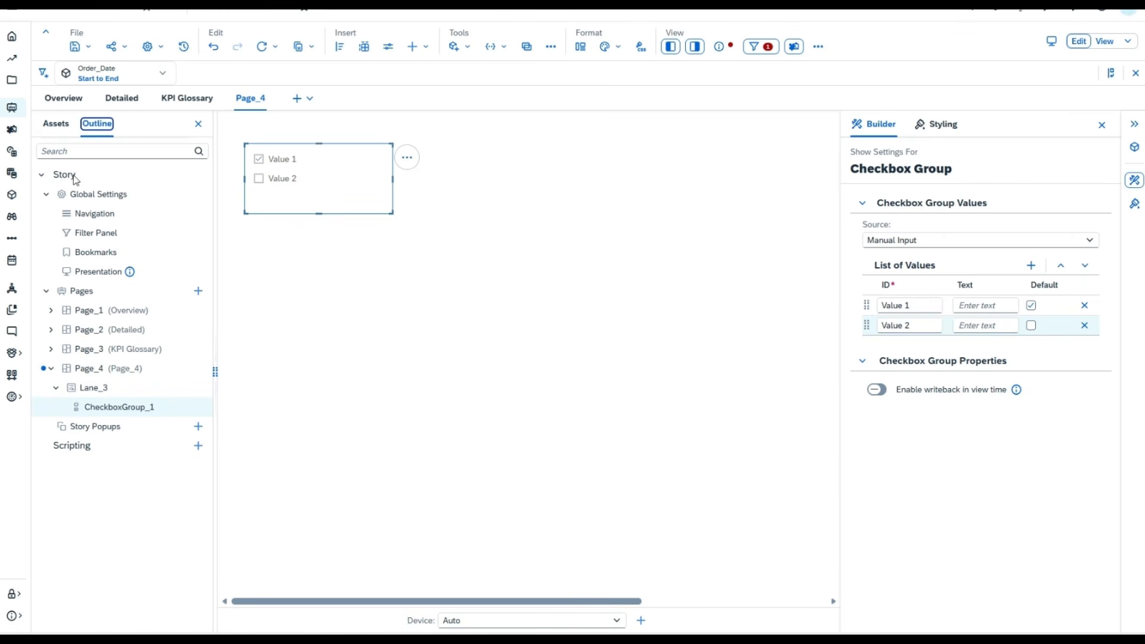
pyautogui.click(55, 124)
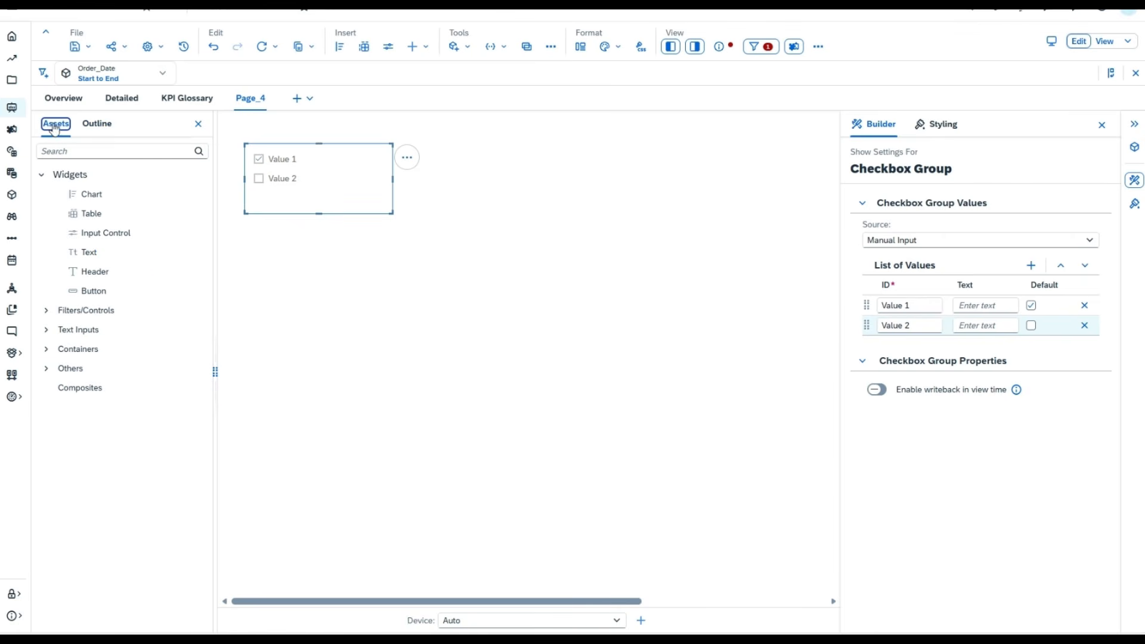
pyautogui.click(46, 310)
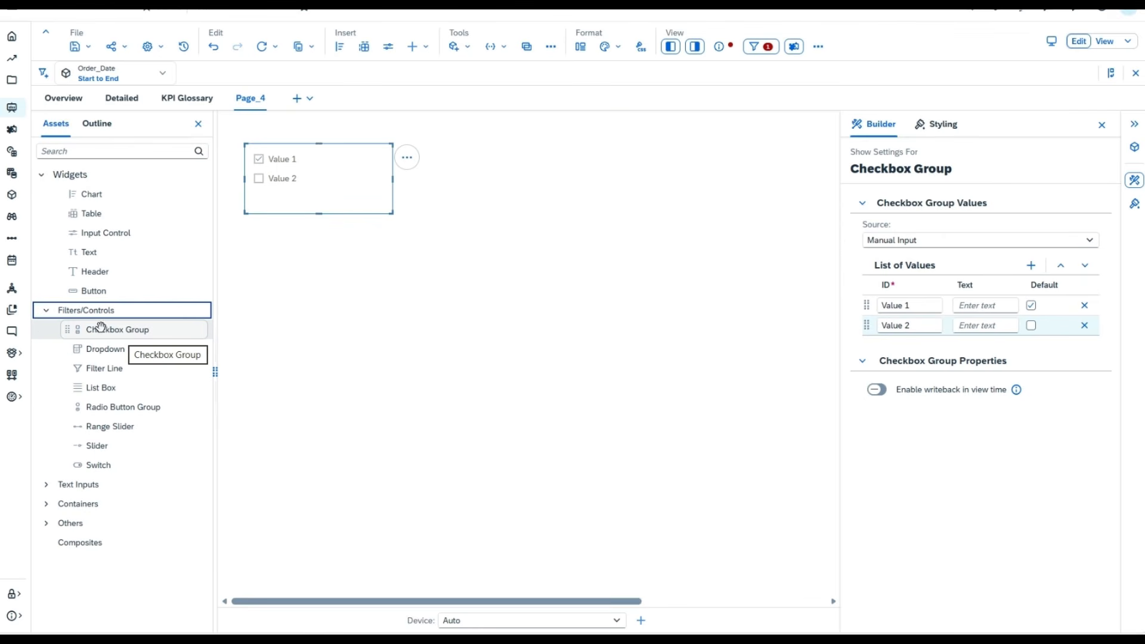
pyautogui.moveTo(105, 331); pyautogui.dragTo(266, 302)
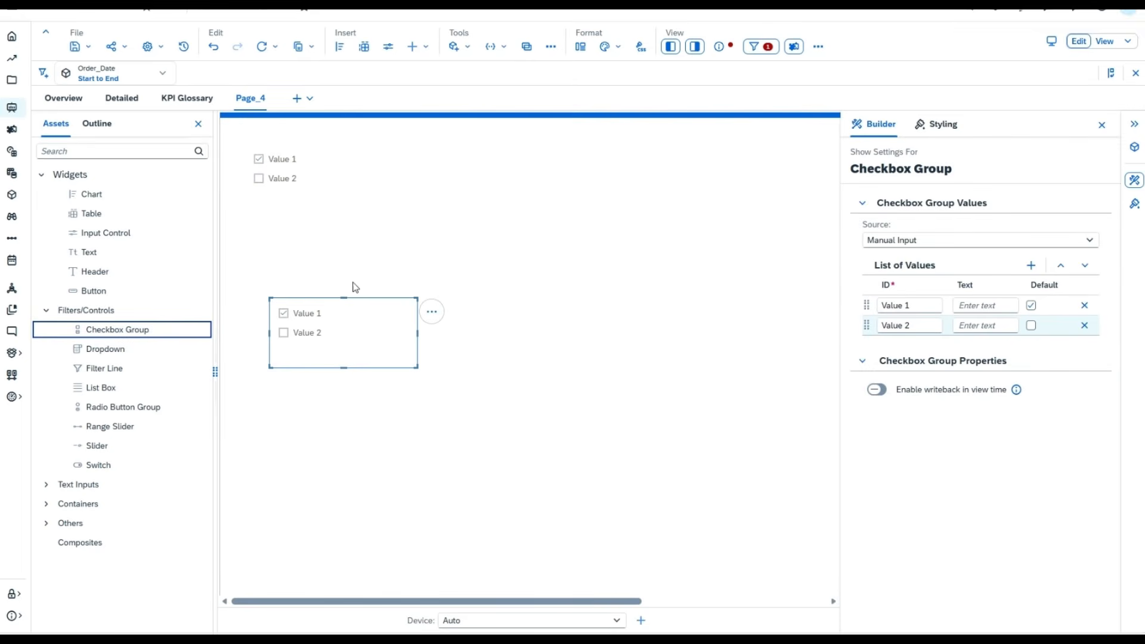
# Delete the second checkbox group from the page and select the original one.
pyautogui.click(432, 312)
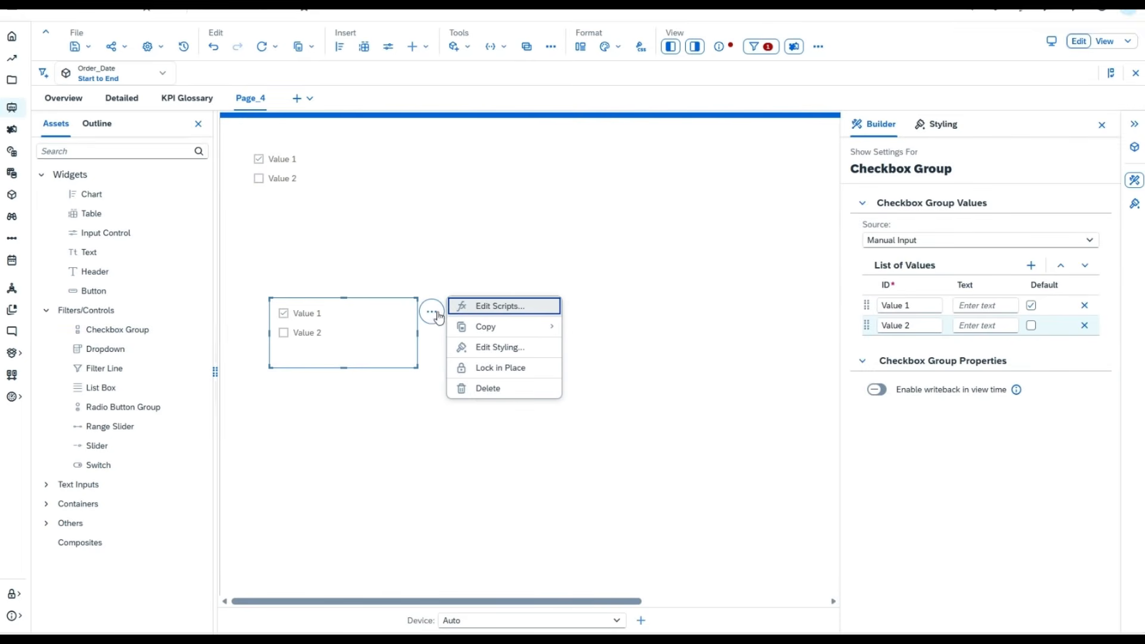
pyautogui.click(485, 391)
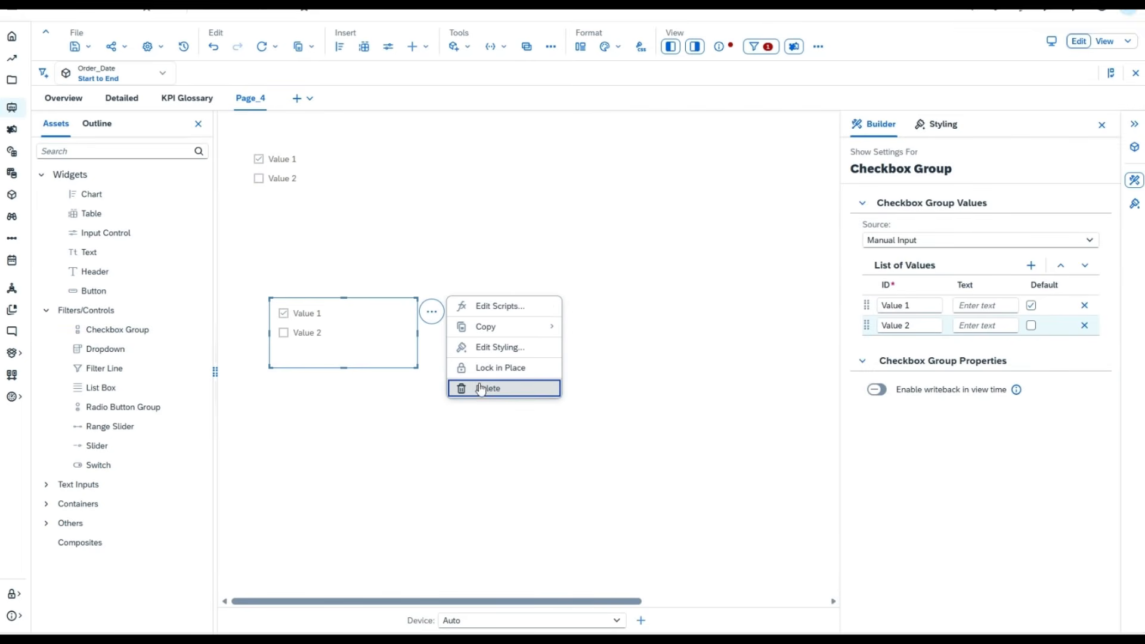
pyautogui.click(305, 206)
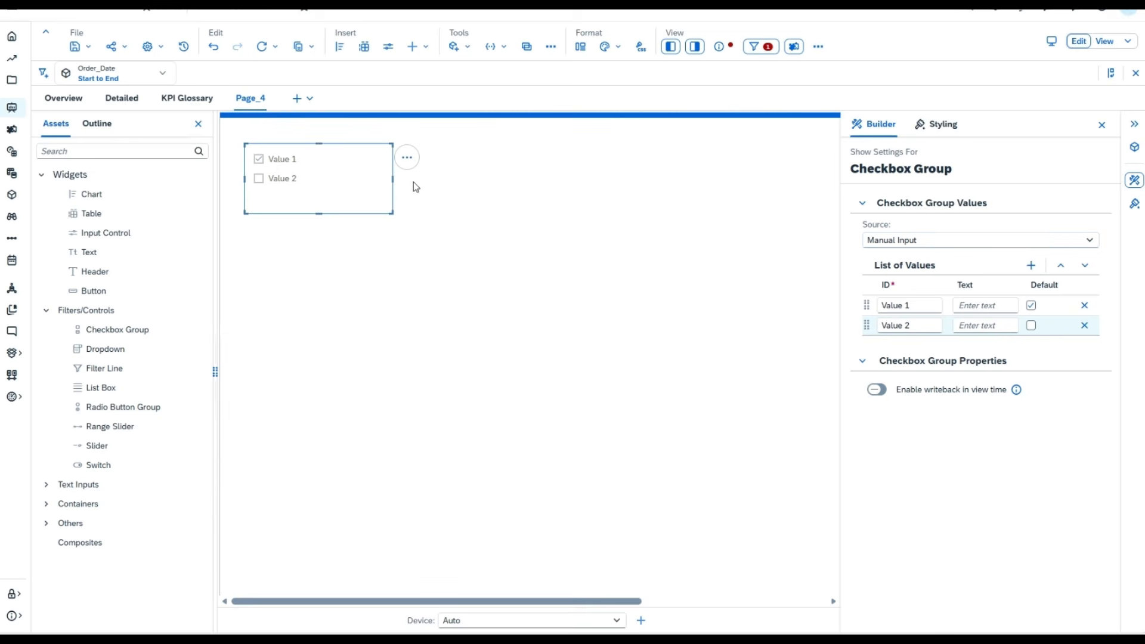
# Review the source options available for the checkbox group's values, leaving Manual Input selected.
pyautogui.click(1089, 240)
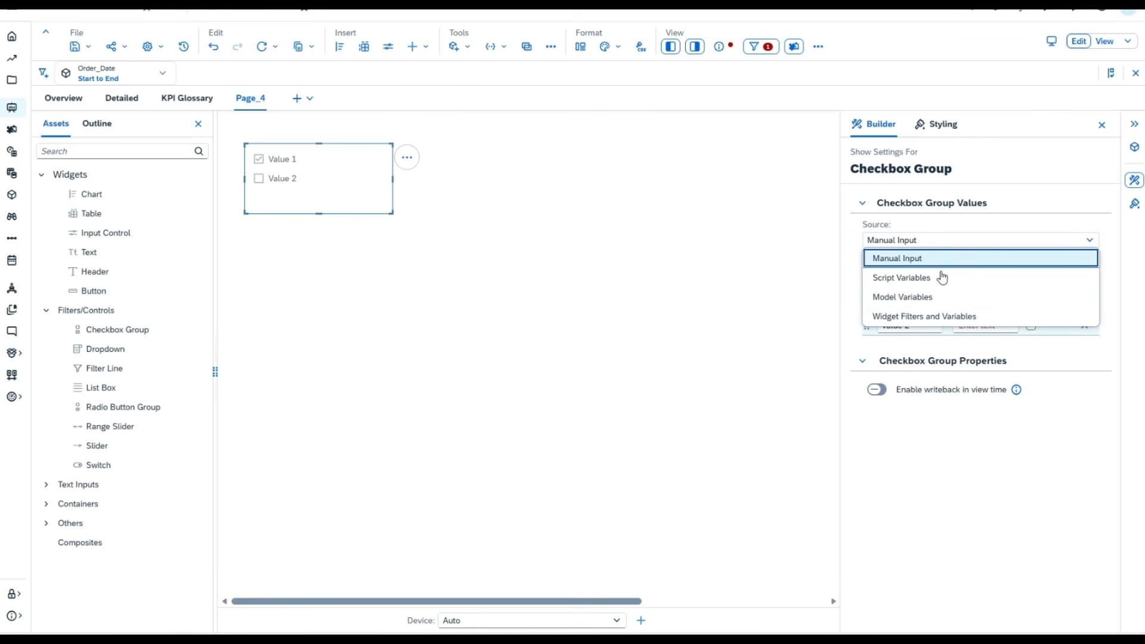
pyautogui.click(935, 243)
pyautogui.click(934, 245)
pyautogui.click(931, 248)
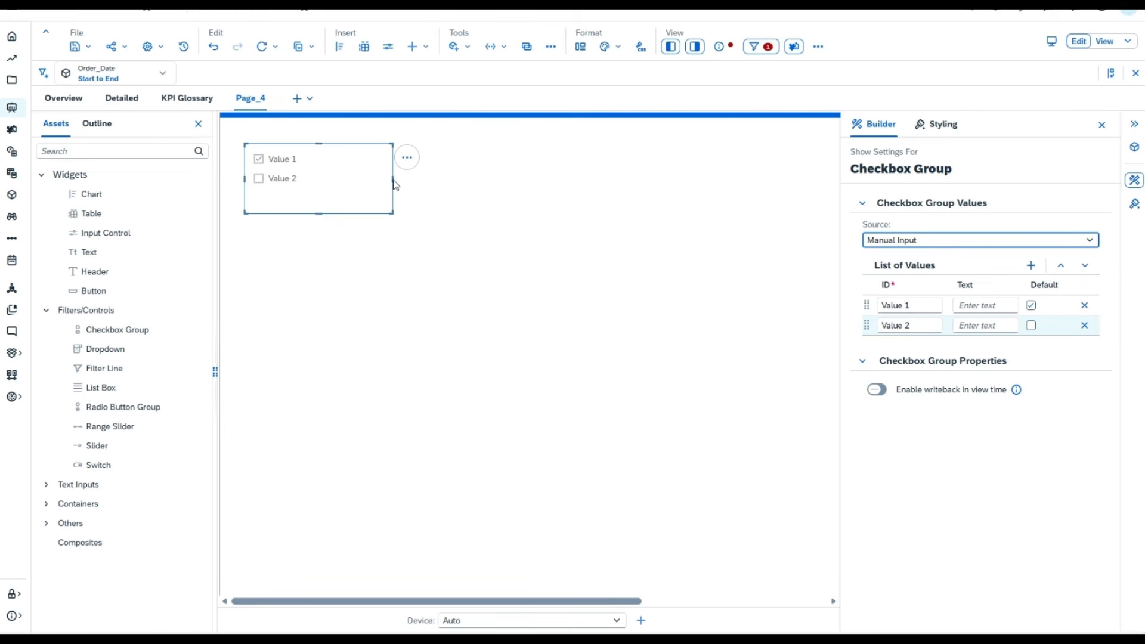
# Resize the checkbox group to make it narrower and taller.
pyautogui.moveTo(394, 183); pyautogui.dragTo(344, 179)
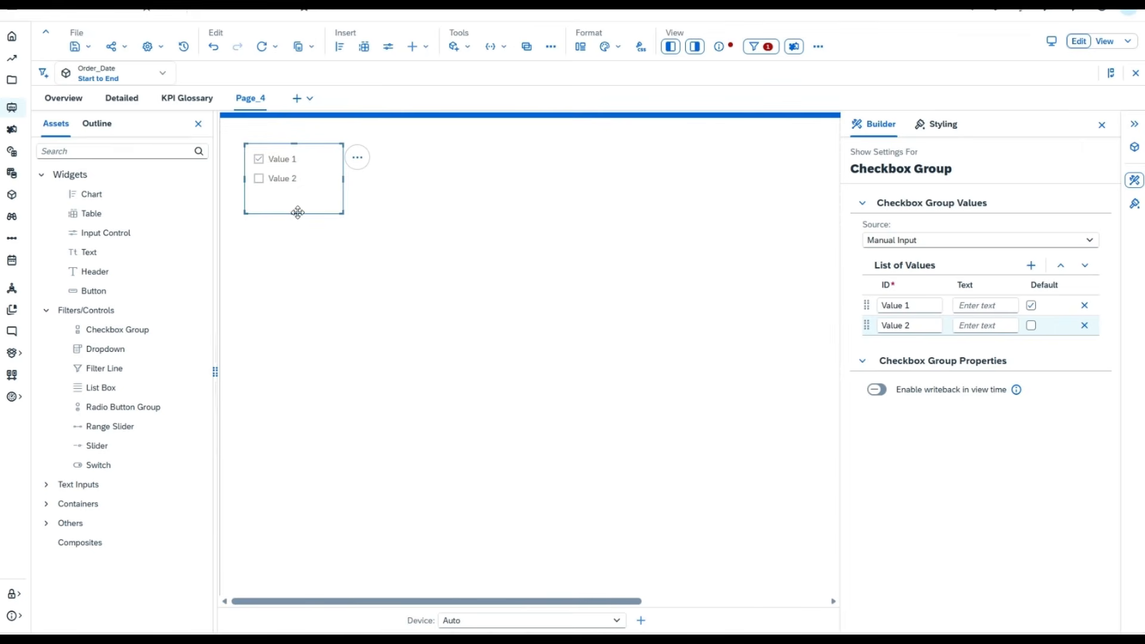
pyautogui.moveTo(297, 212); pyautogui.dragTo(296, 265)
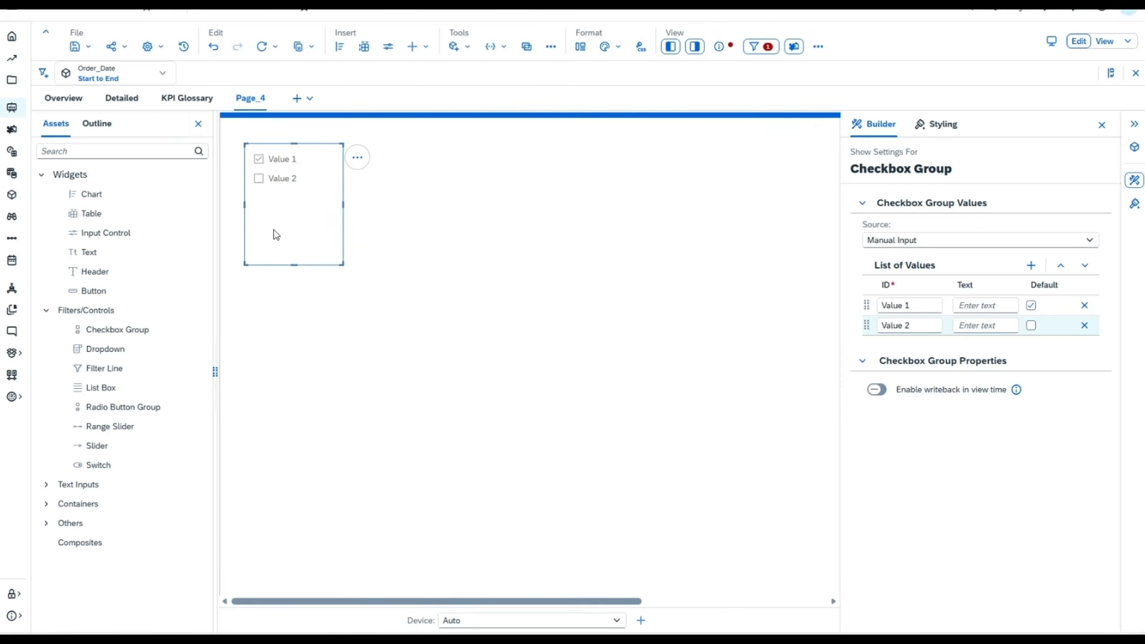
# Insert a chart beside the checkbox group and add Revenue as its measure.
pyautogui.click(341, 47)
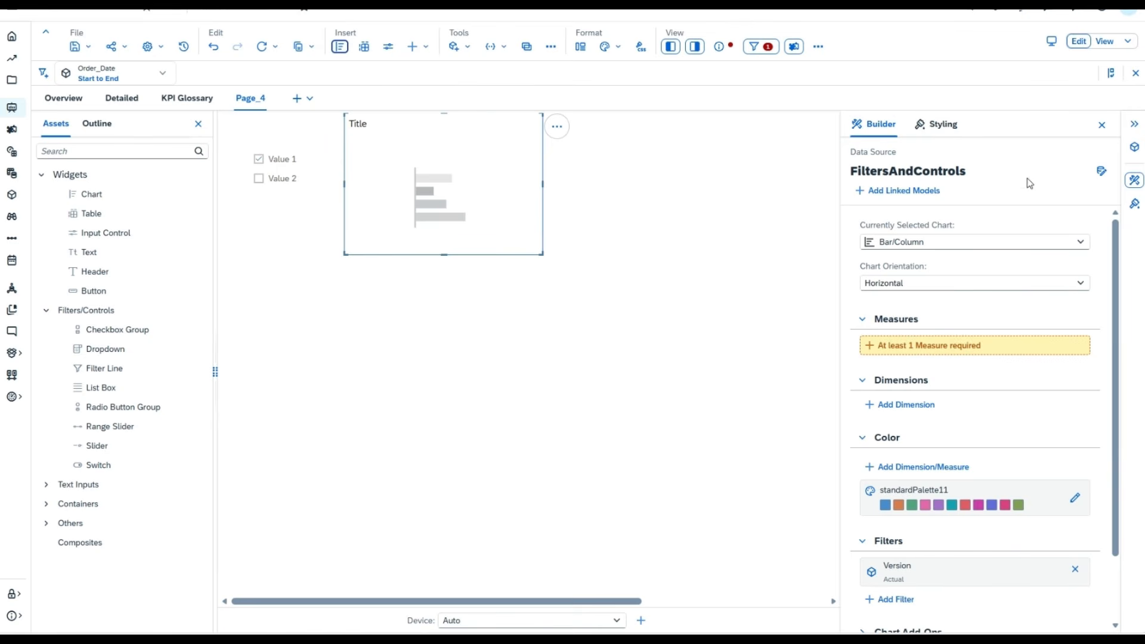
pyautogui.scroll(-1, 1001, 357)
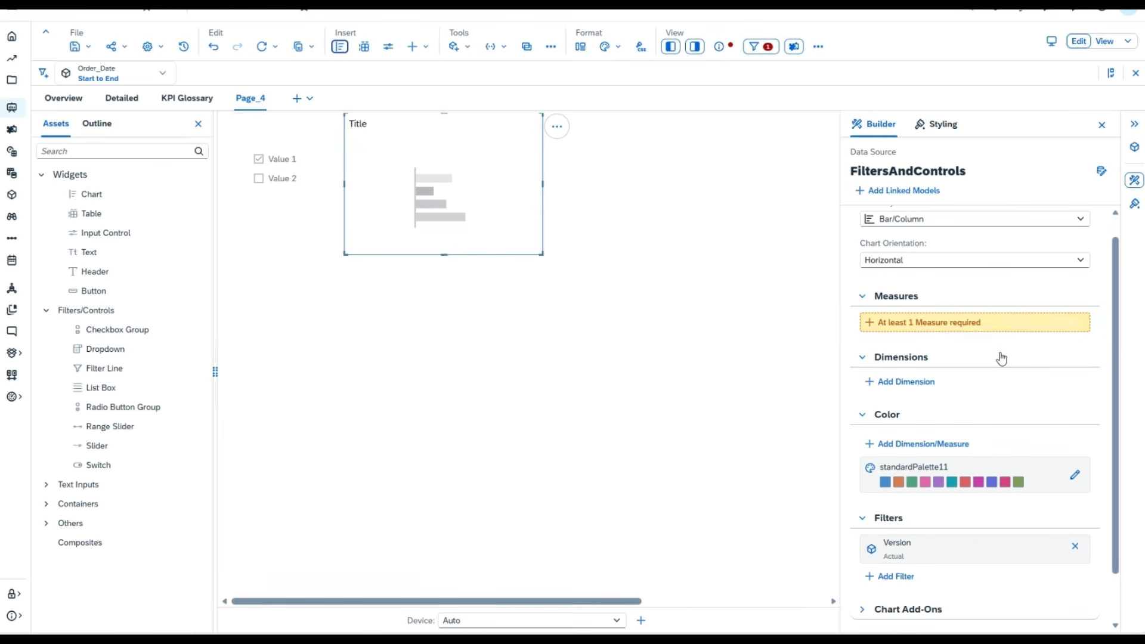
pyautogui.click(944, 325)
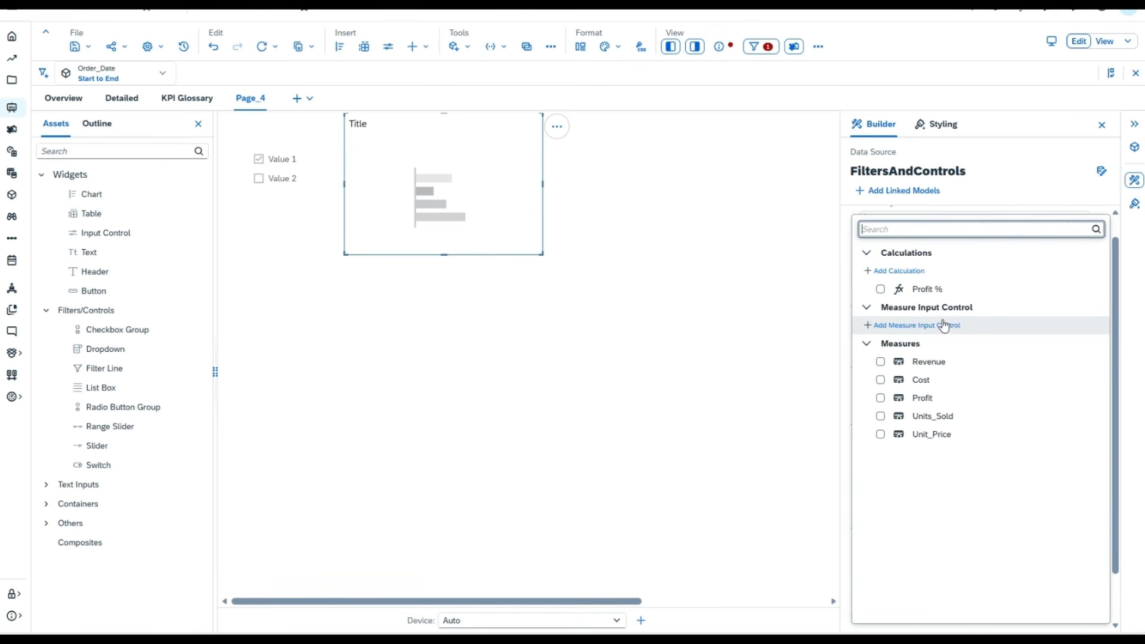
pyautogui.click(907, 368)
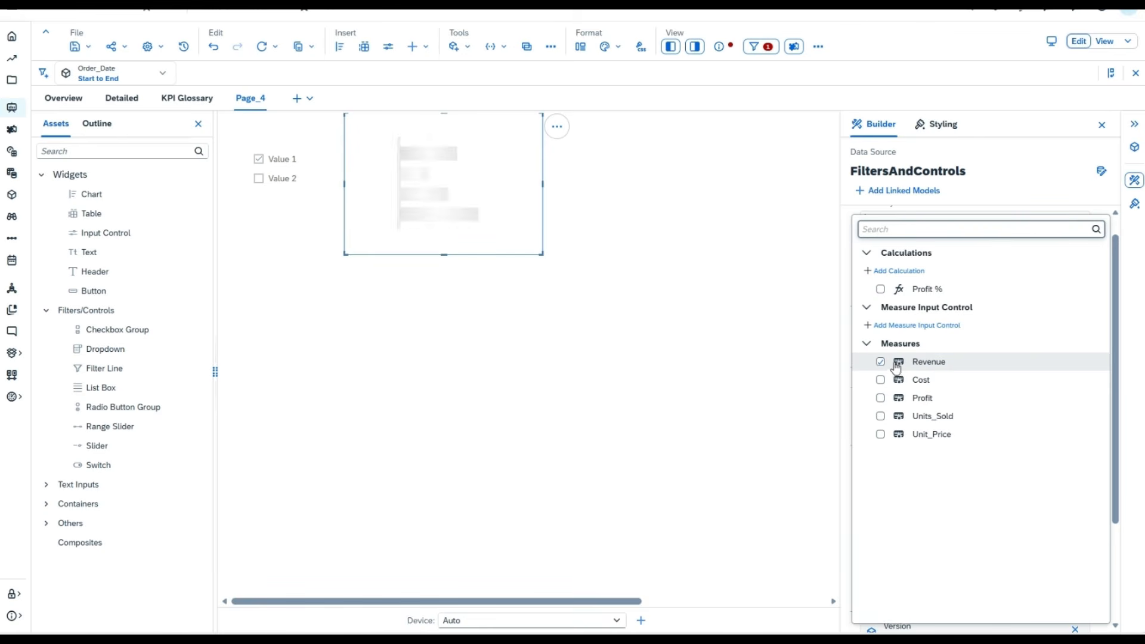
pyautogui.click(850, 306)
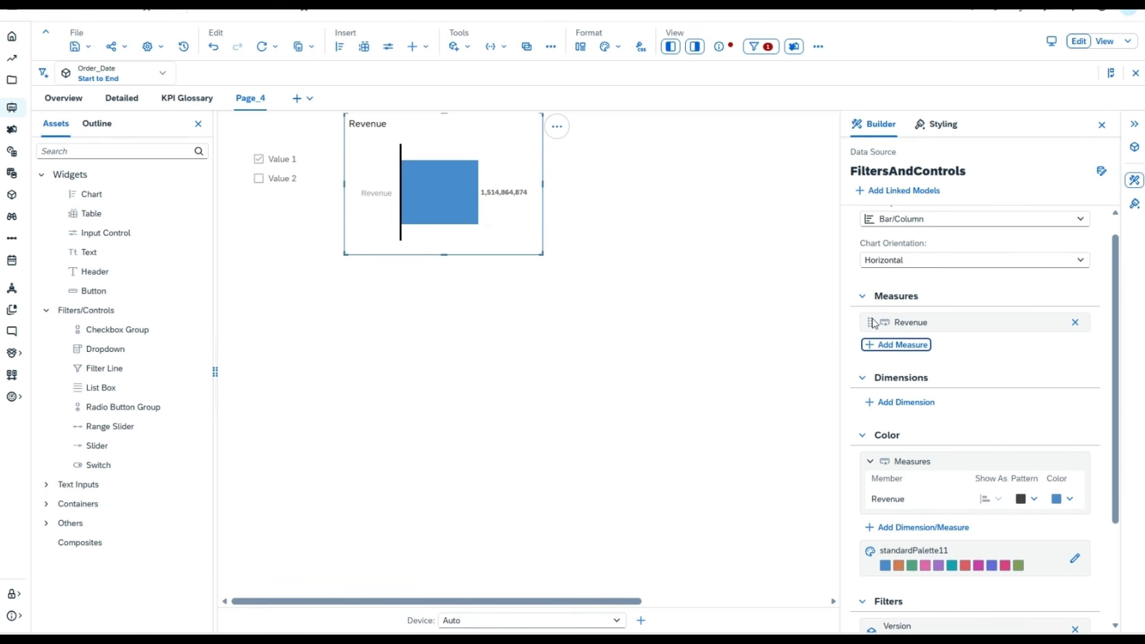
# Add Region_ID as the dimension of the revenue chart.
pyautogui.click(931, 403)
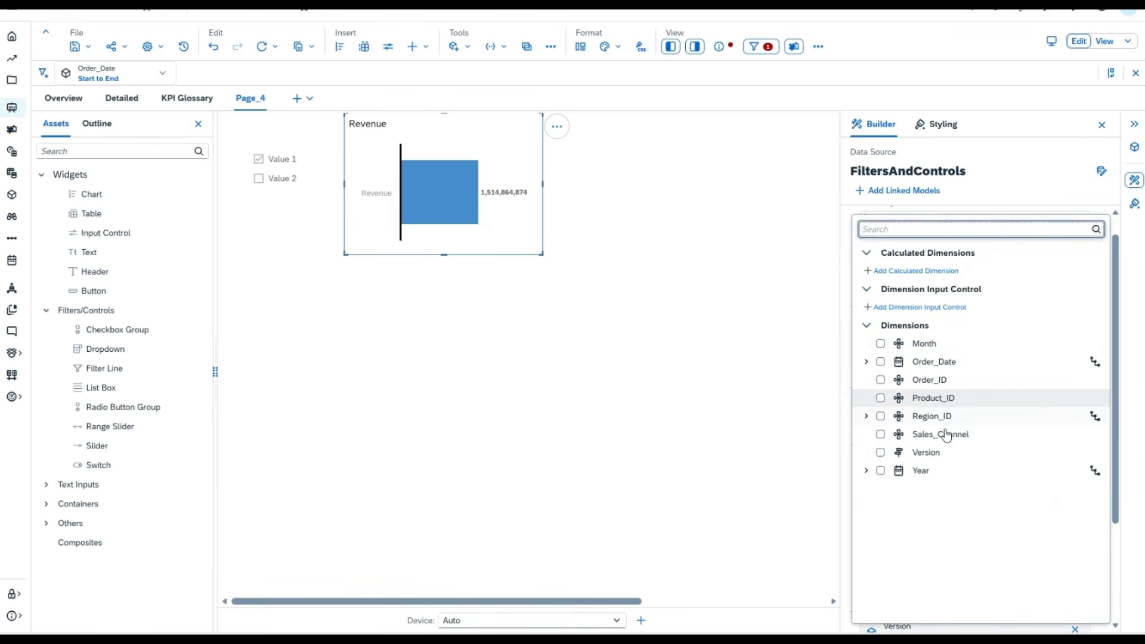
pyautogui.click(866, 416)
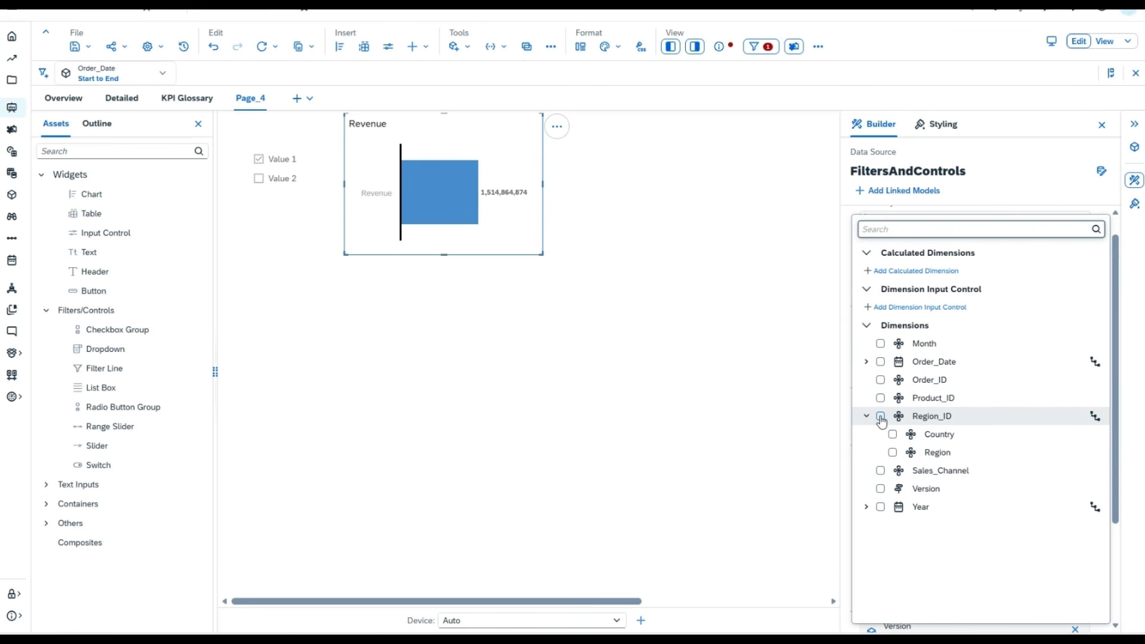
pyautogui.click(881, 417)
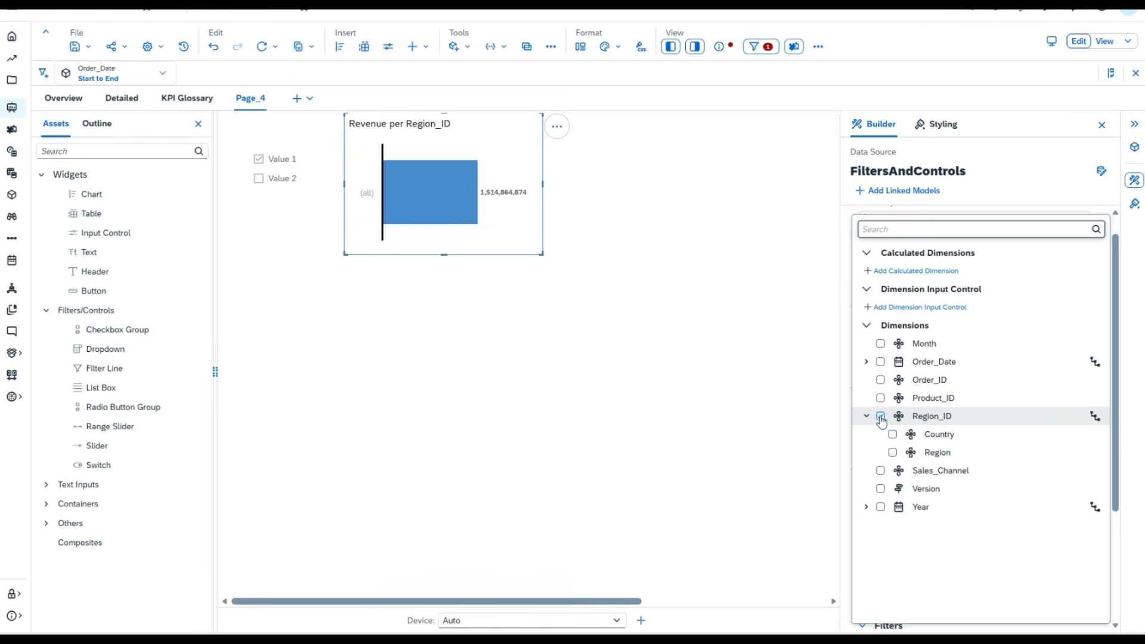
pyautogui.click(848, 387)
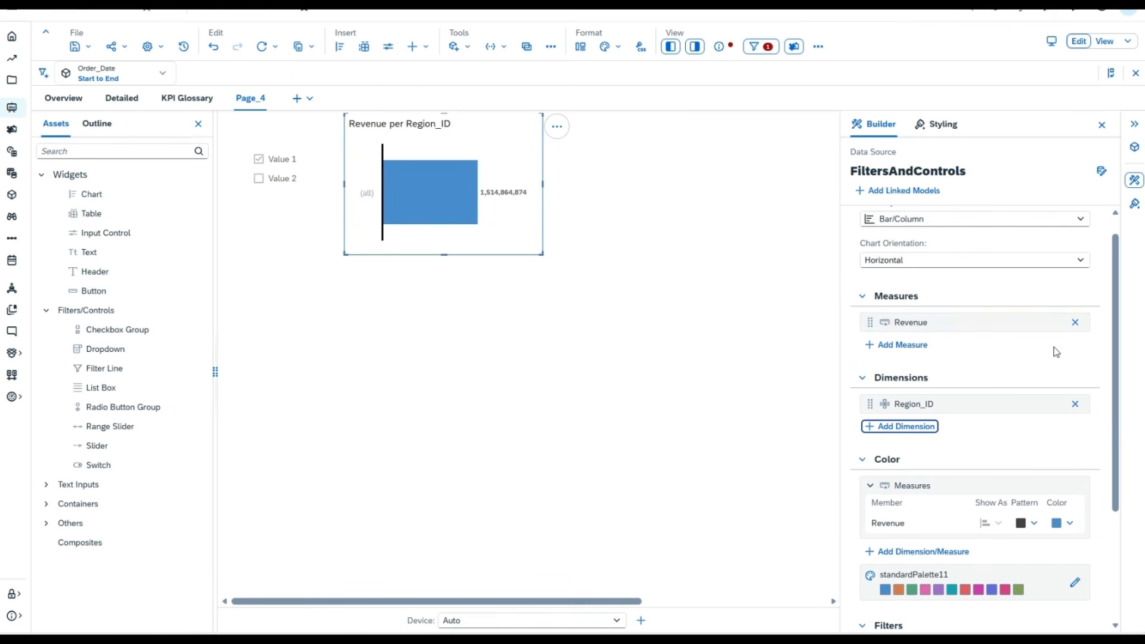
# Change the Region_ID dimension's hierarchy to Flat Presentation and apply it to the chart.
pyautogui.click(1054, 405)
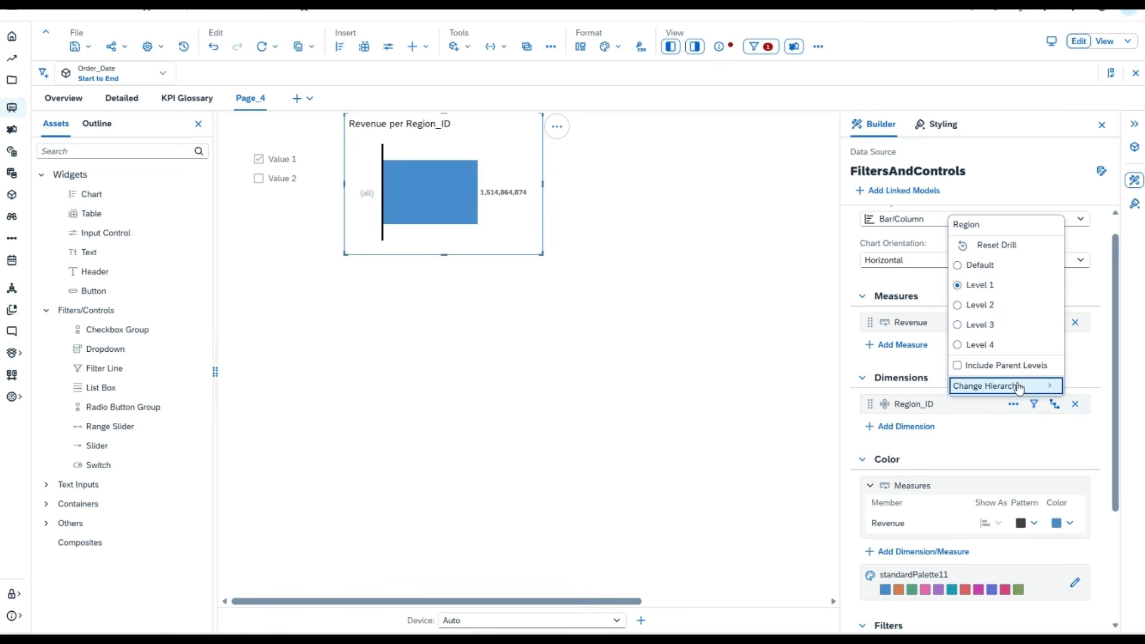
pyautogui.moveTo(999, 388)
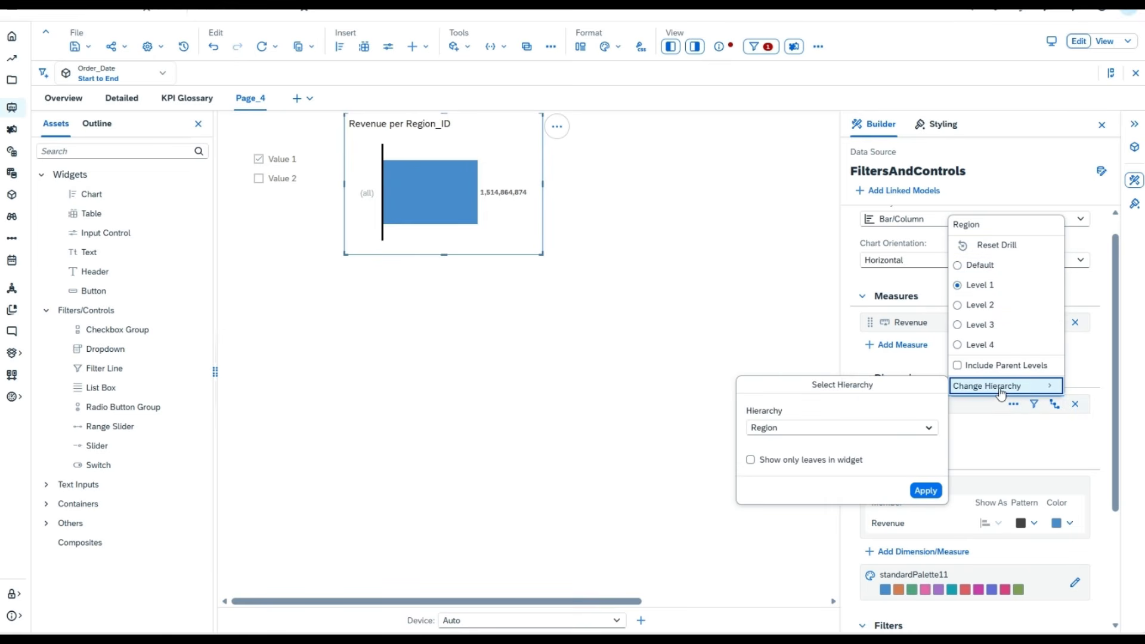
pyautogui.click(929, 428)
pyautogui.click(898, 445)
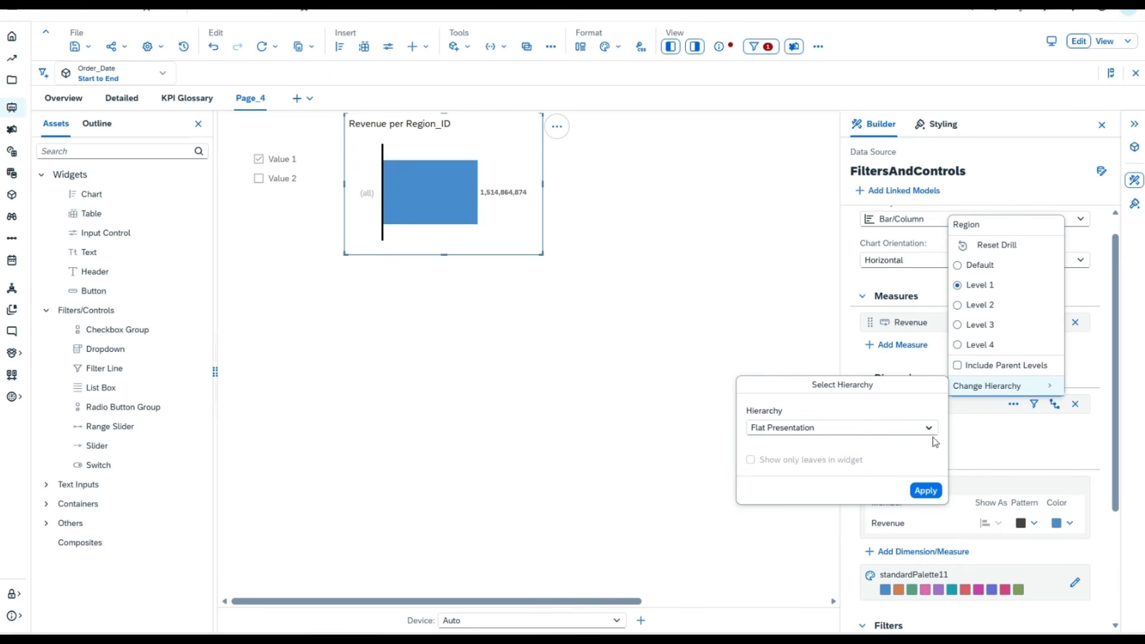
pyautogui.click(926, 491)
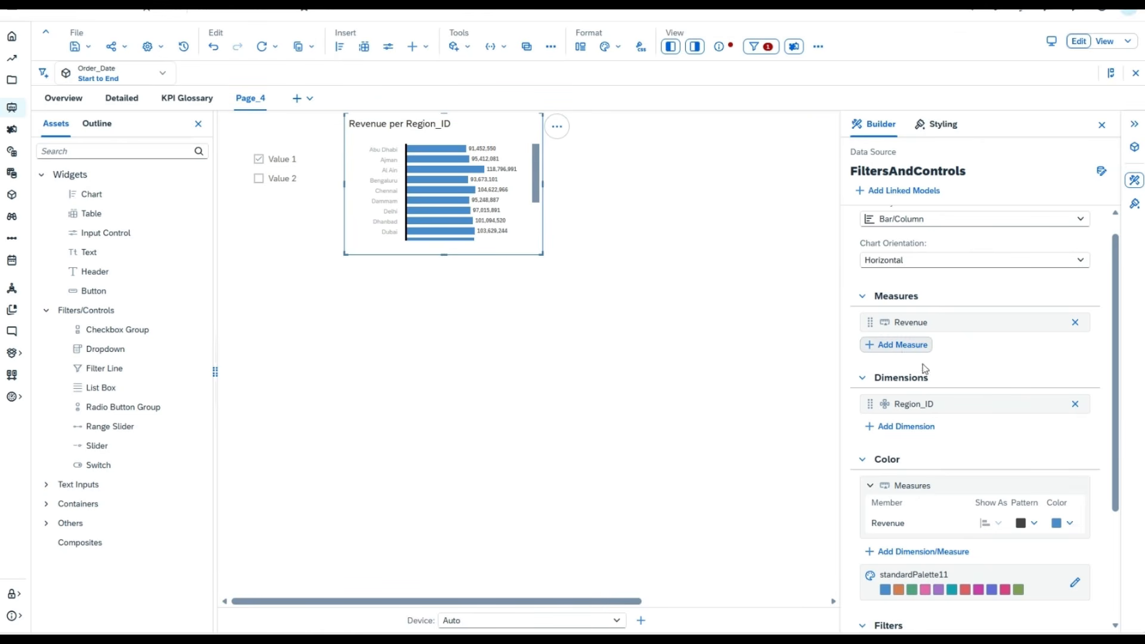
# Replace the chart's Region_ID dimension with its Region attribute.
pyautogui.click(1075, 405)
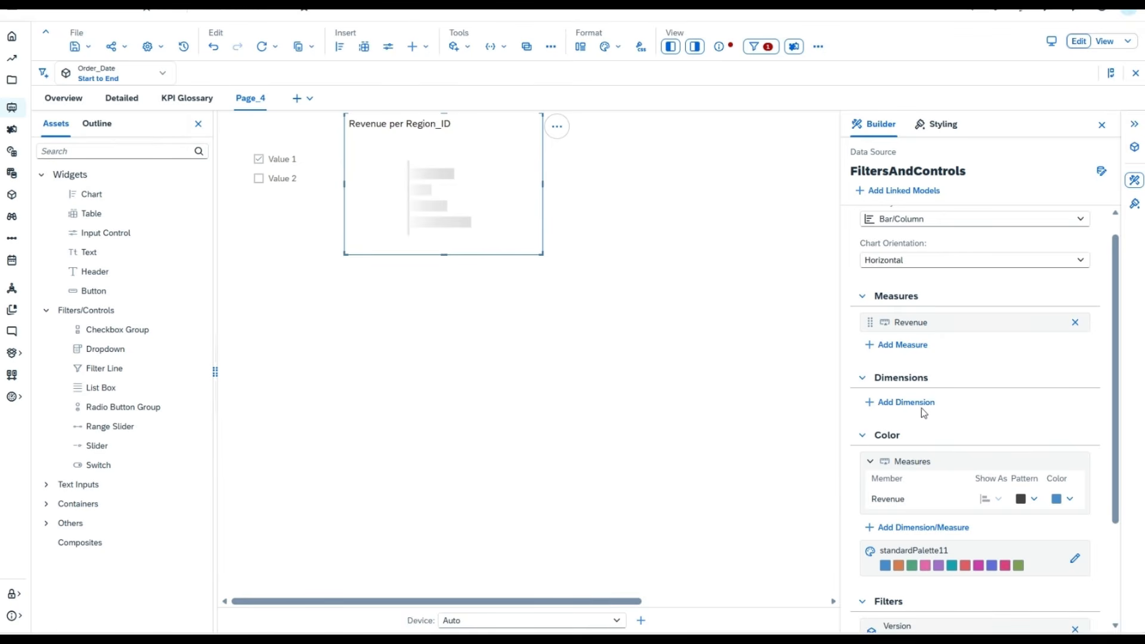
pyautogui.click(906, 402)
pyautogui.click(867, 417)
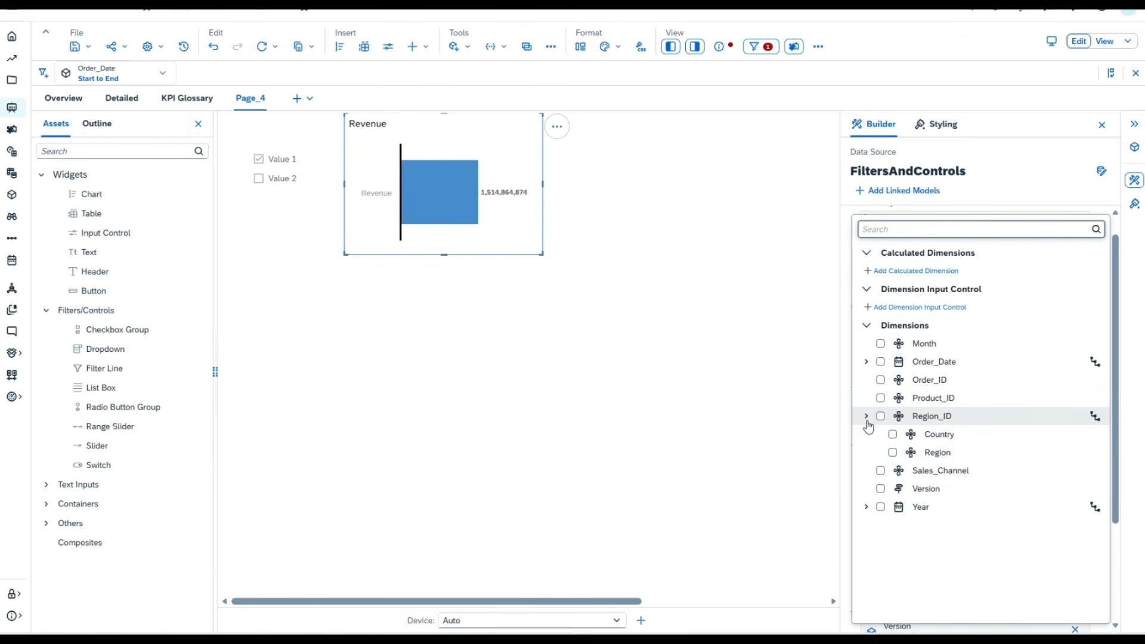
pyautogui.click(893, 453)
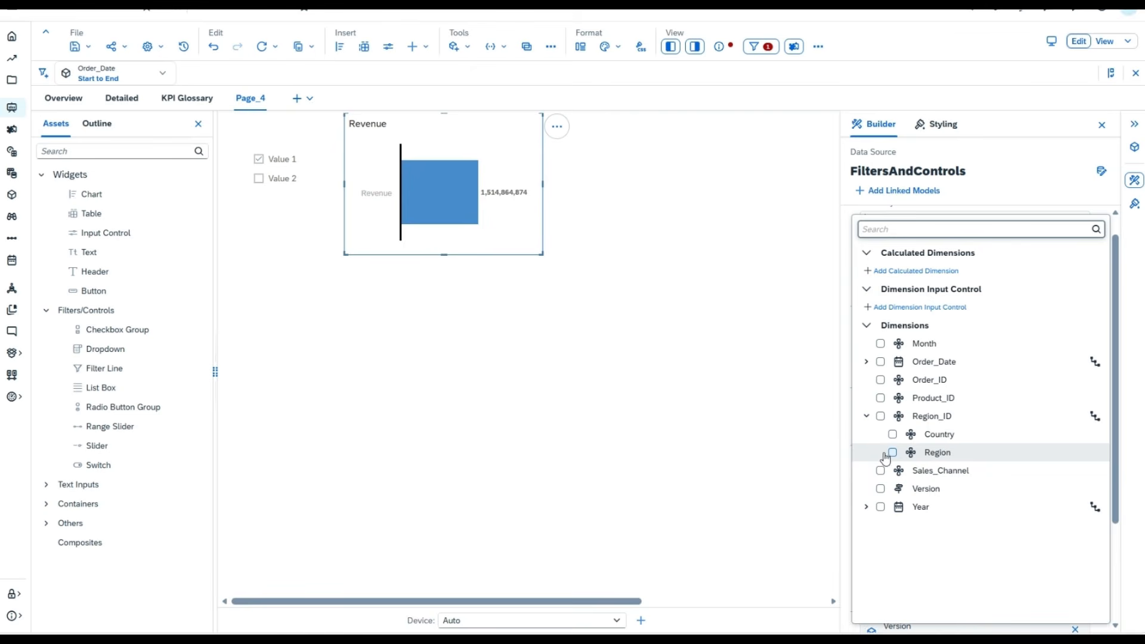
pyautogui.click(849, 419)
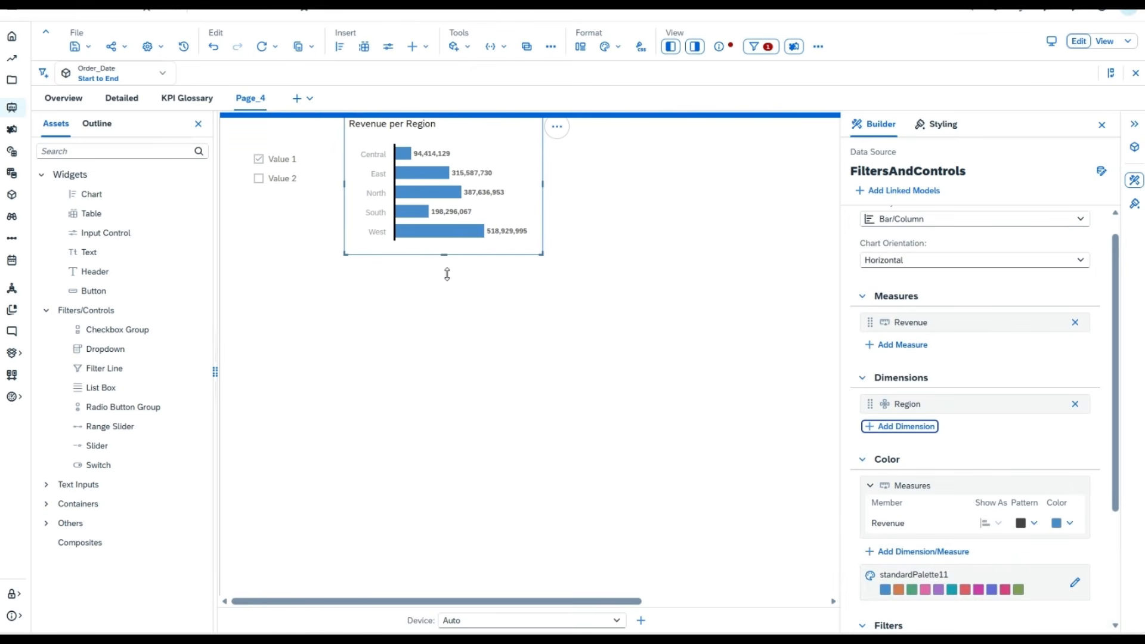
# Enlarge the Revenue per Region chart in height and width, and move it down level with the top of the checkbox group.
pyautogui.moveTo(447, 274); pyautogui.dragTo(490, 279)
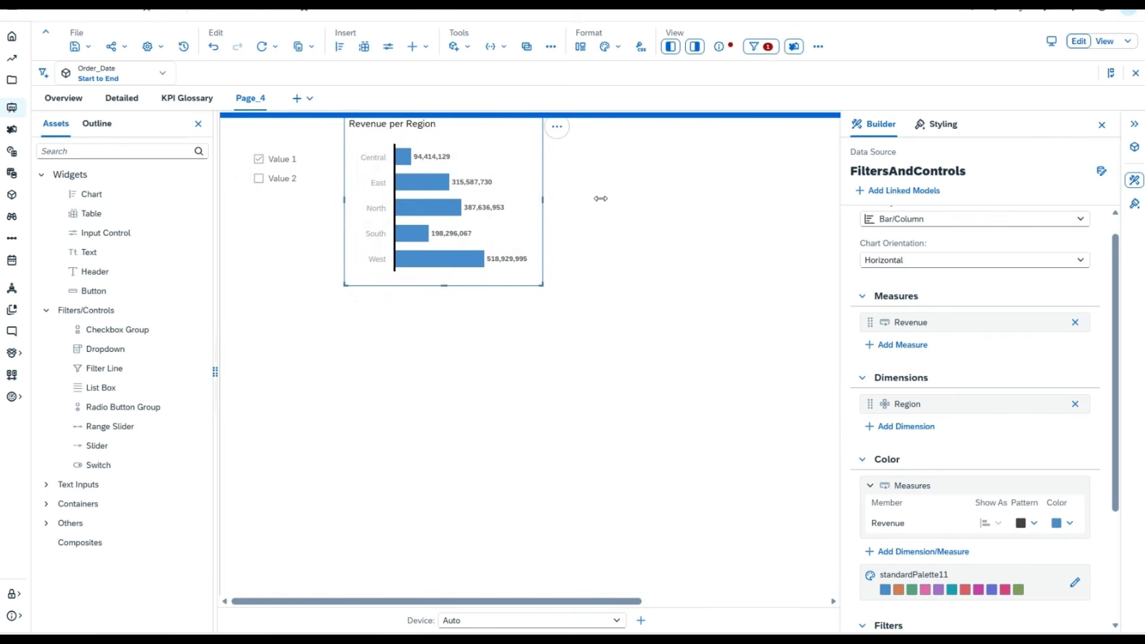
pyautogui.moveTo(600, 198); pyautogui.dragTo(617, 201)
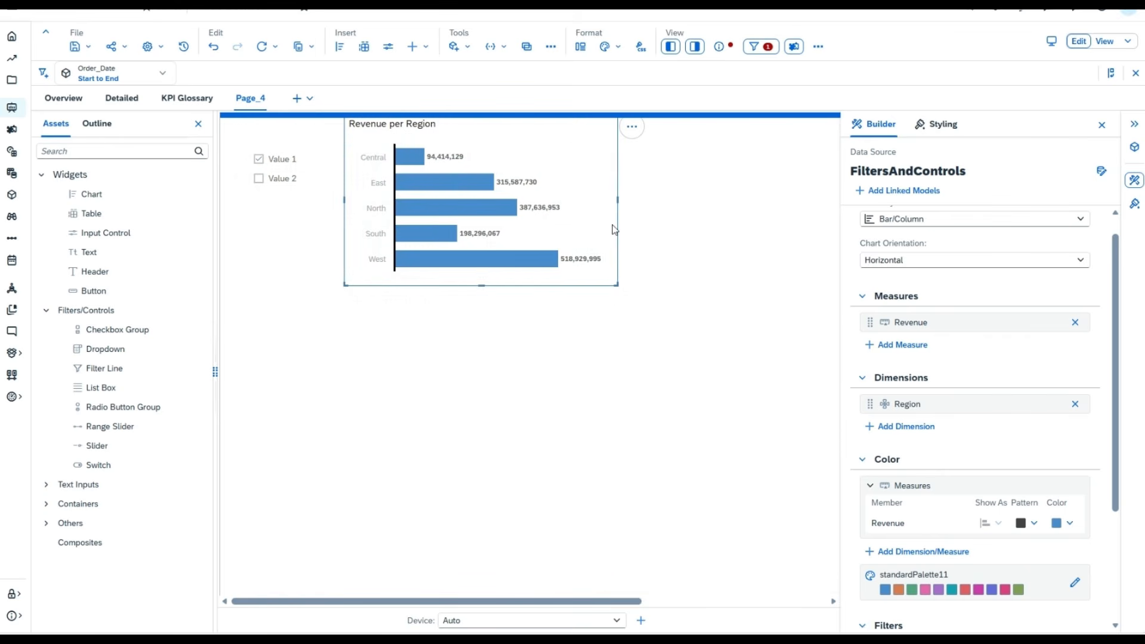
pyautogui.click(614, 331)
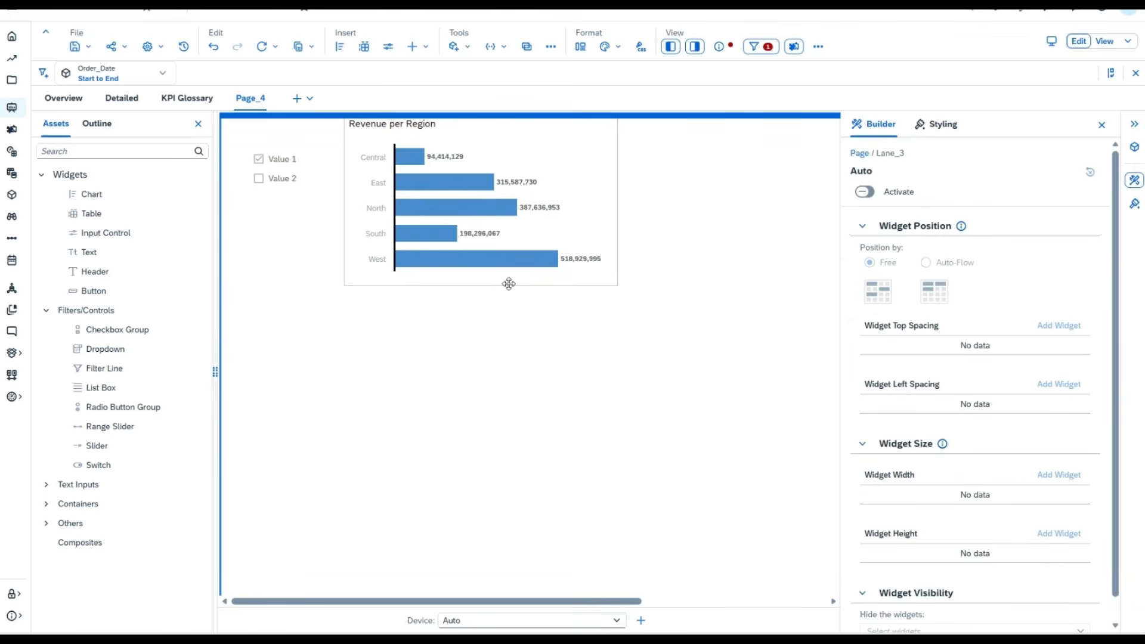
pyautogui.moveTo(509, 283); pyautogui.dragTo(511, 314)
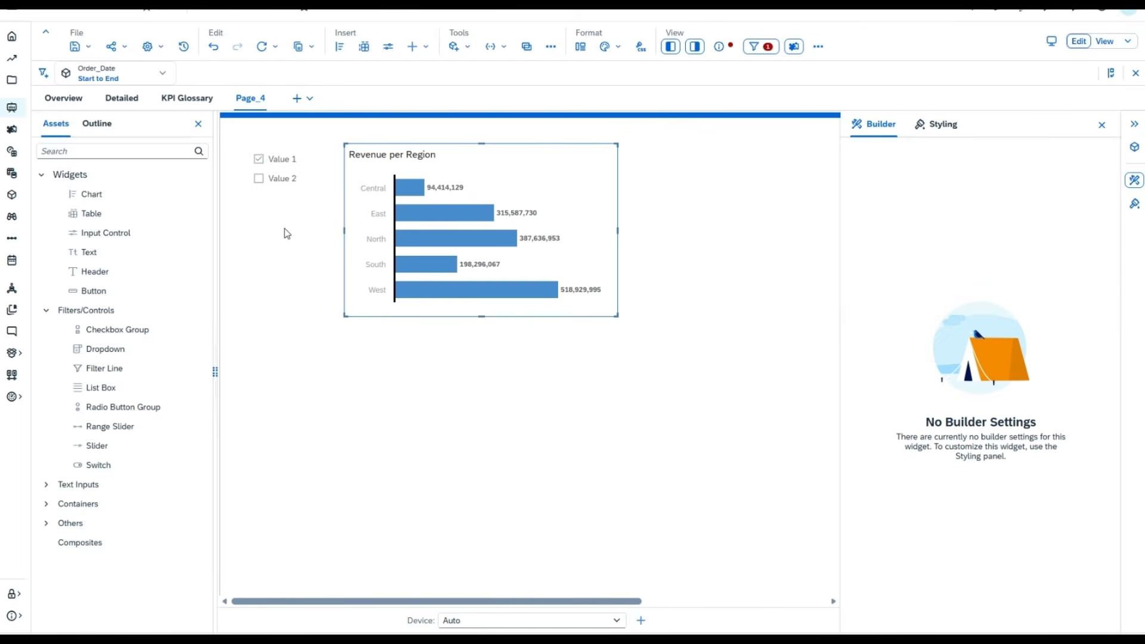
# Lower the top edge of the checkbox group to free space above its values.
pyautogui.click(296, 184)
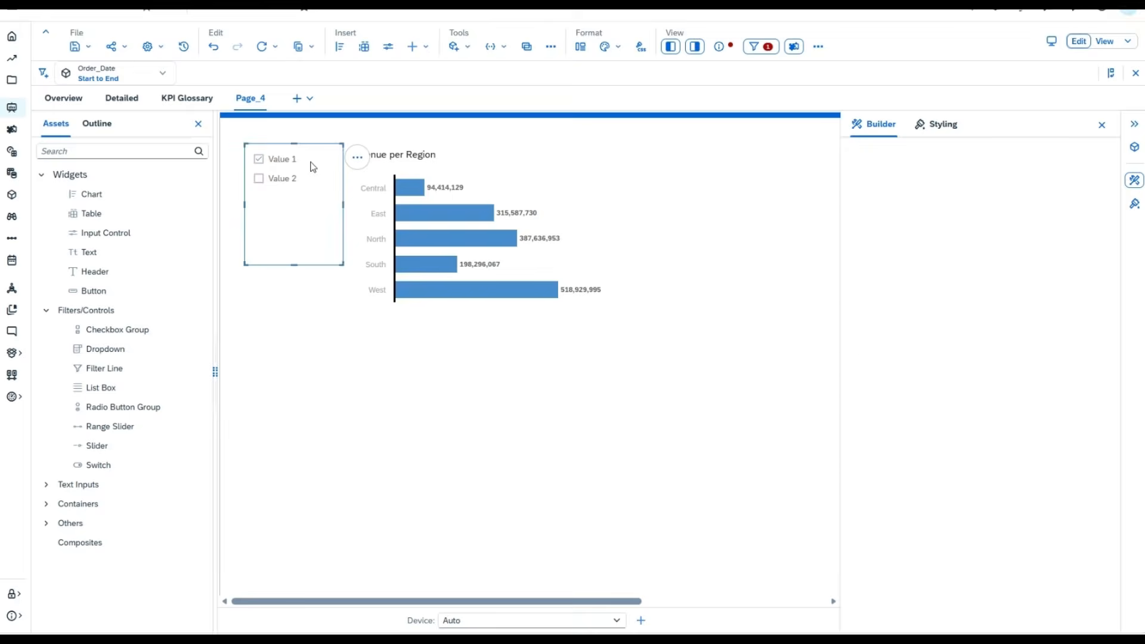
pyautogui.click(356, 160)
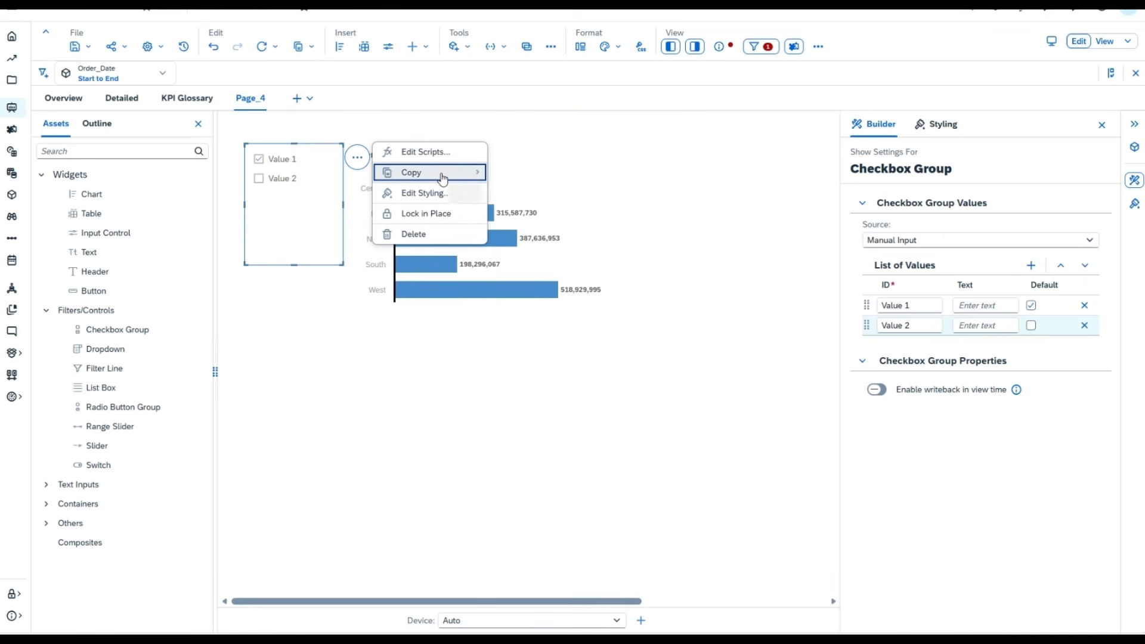
pyautogui.moveTo(442, 178)
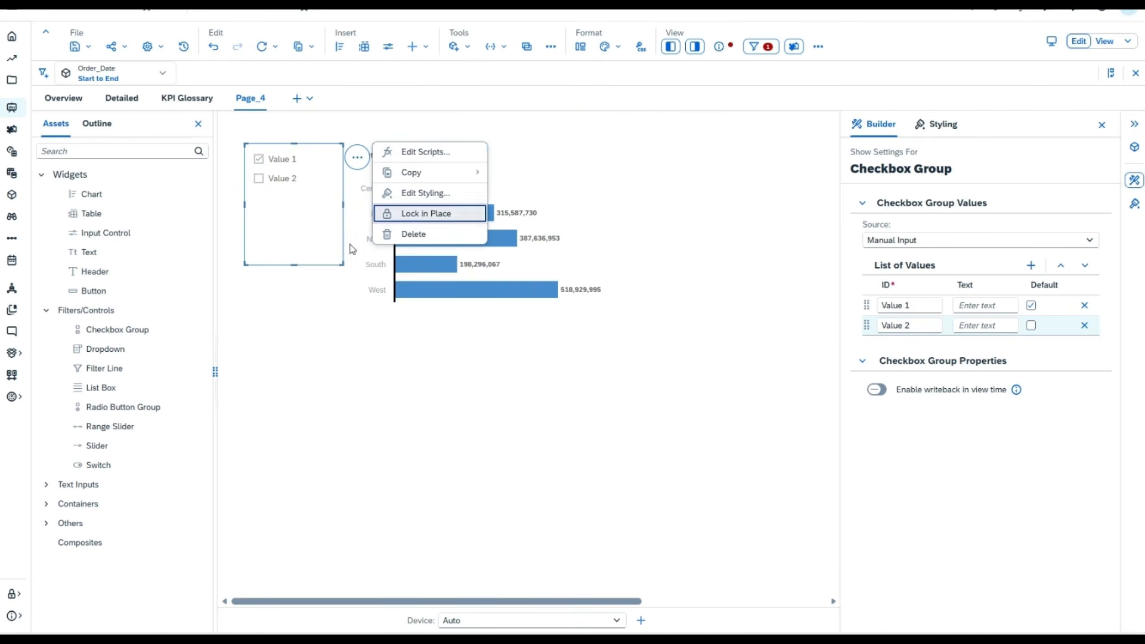
pyautogui.moveTo(297, 143); pyautogui.dragTo(298, 166)
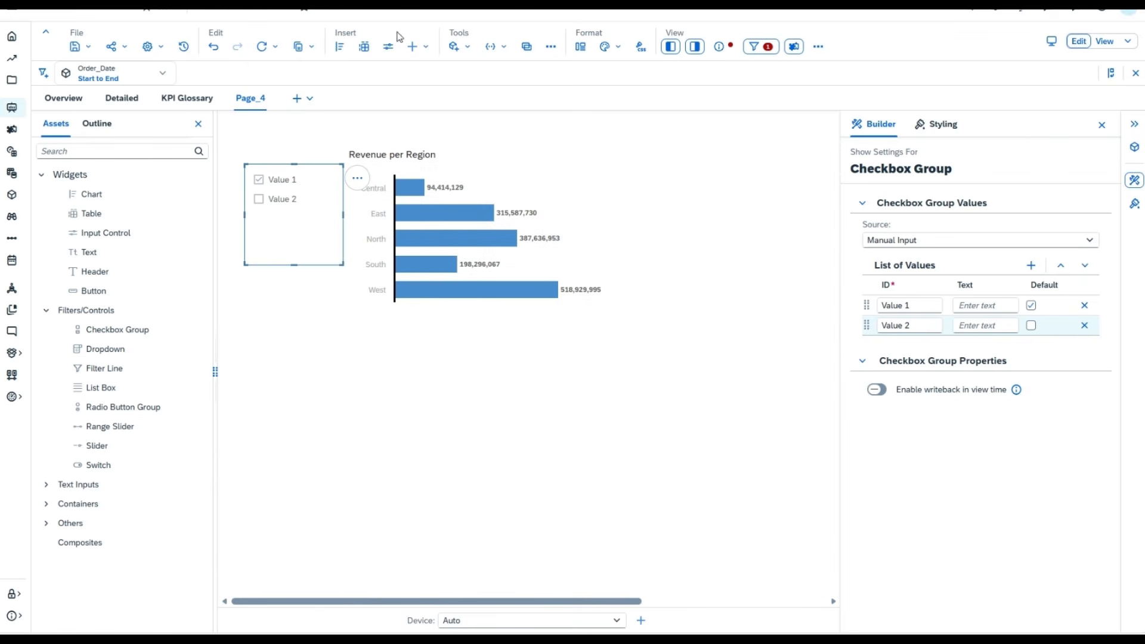
pyautogui.click(322, 127)
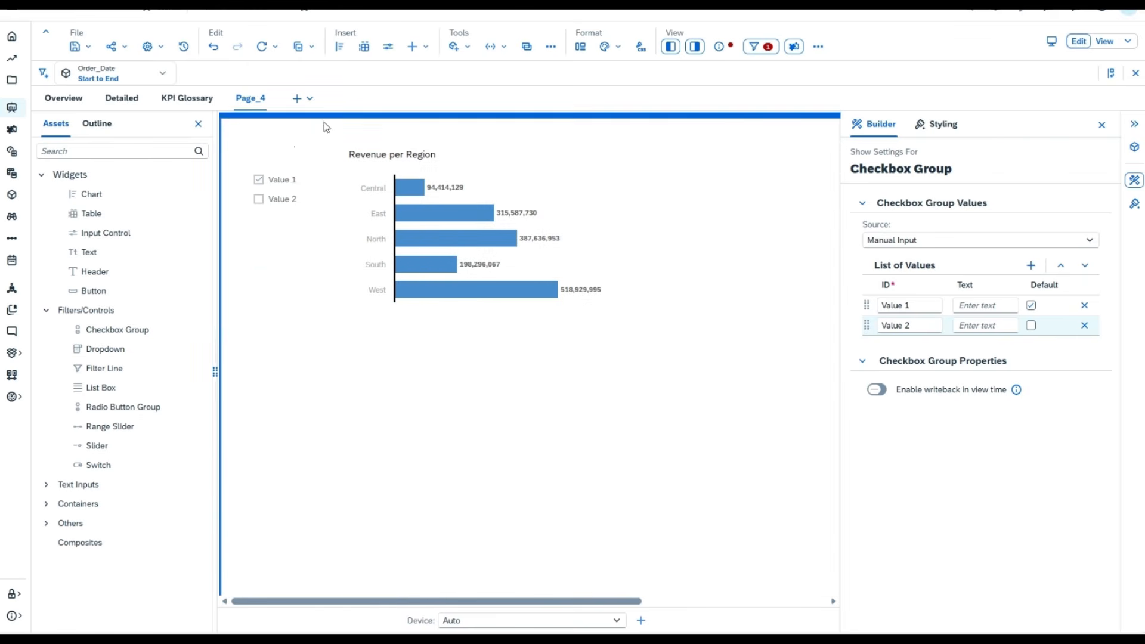
# Insert a text widget above the checkbox group and enter REGION as its text.
pyautogui.click(425, 45)
pyautogui.click(425, 64)
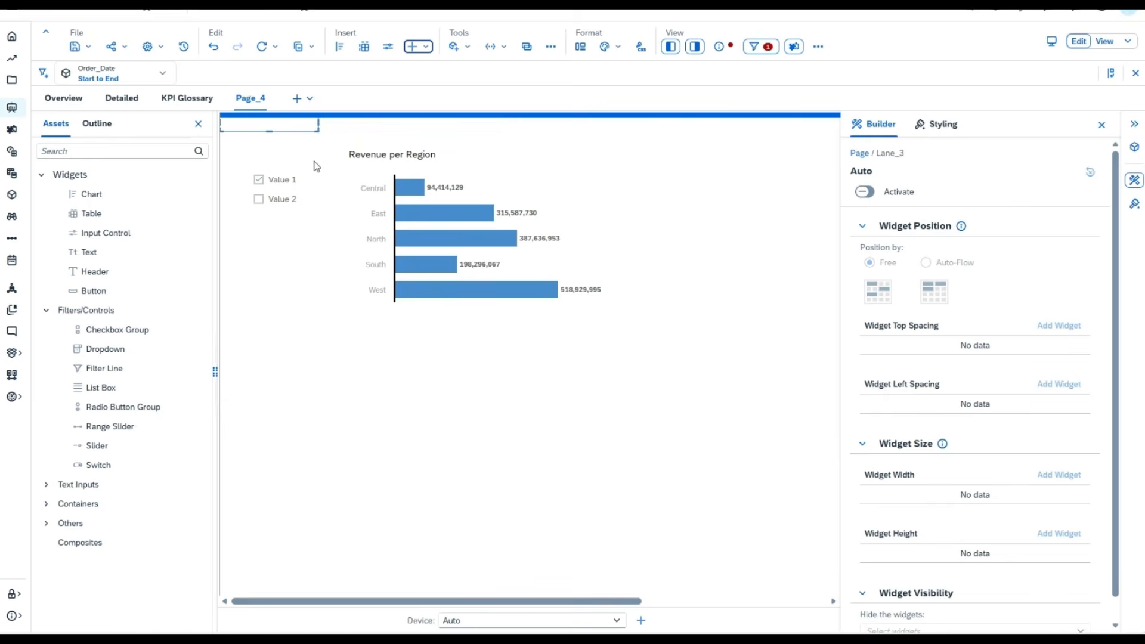
pyautogui.moveTo(288, 130)
pyautogui.mouseDown()
pyautogui.moveTo(294, 158)
pyautogui.moveTo(309, 161)
pyautogui.moveTo(295, 136)
pyautogui.mouseUp()
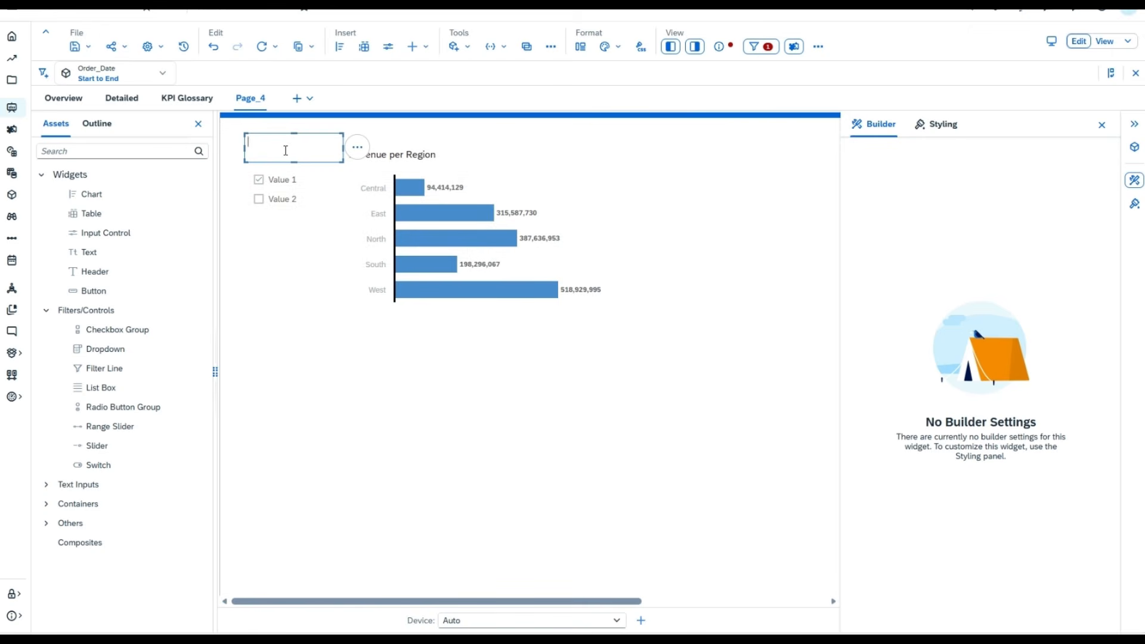
pyautogui.write('REGION')
pyautogui.click(308, 239)
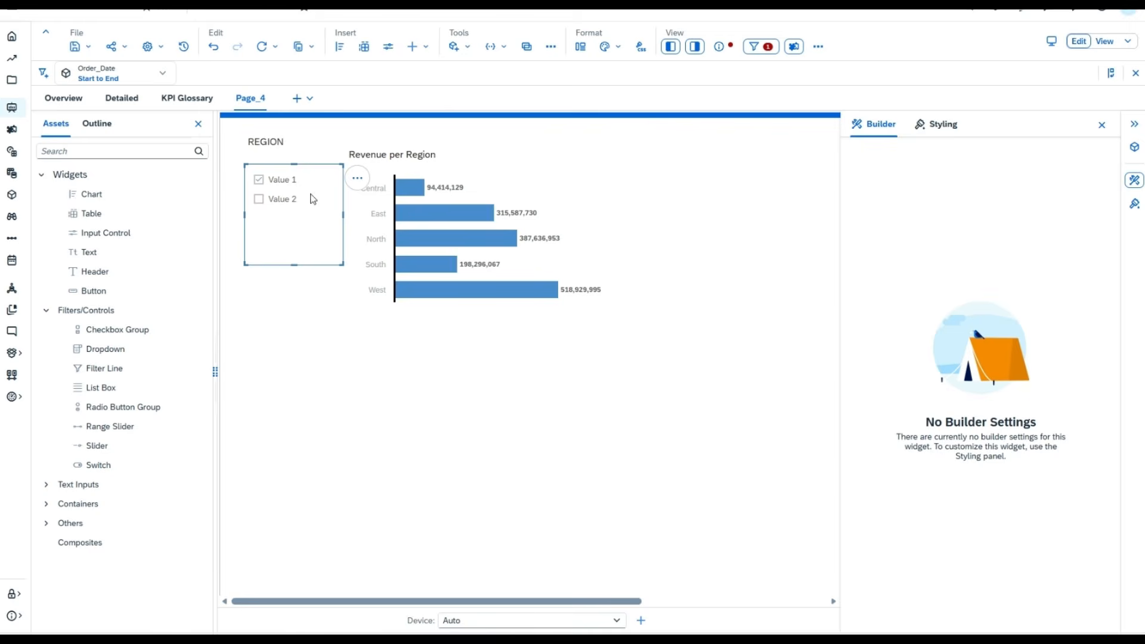
# Reduce the REGION text widget's height from its upper edge so it lines up with the chart's top.
pyautogui.click(297, 144)
pyautogui.moveTo(294, 133); pyautogui.dragTo(294, 144)
pyautogui.click(314, 274)
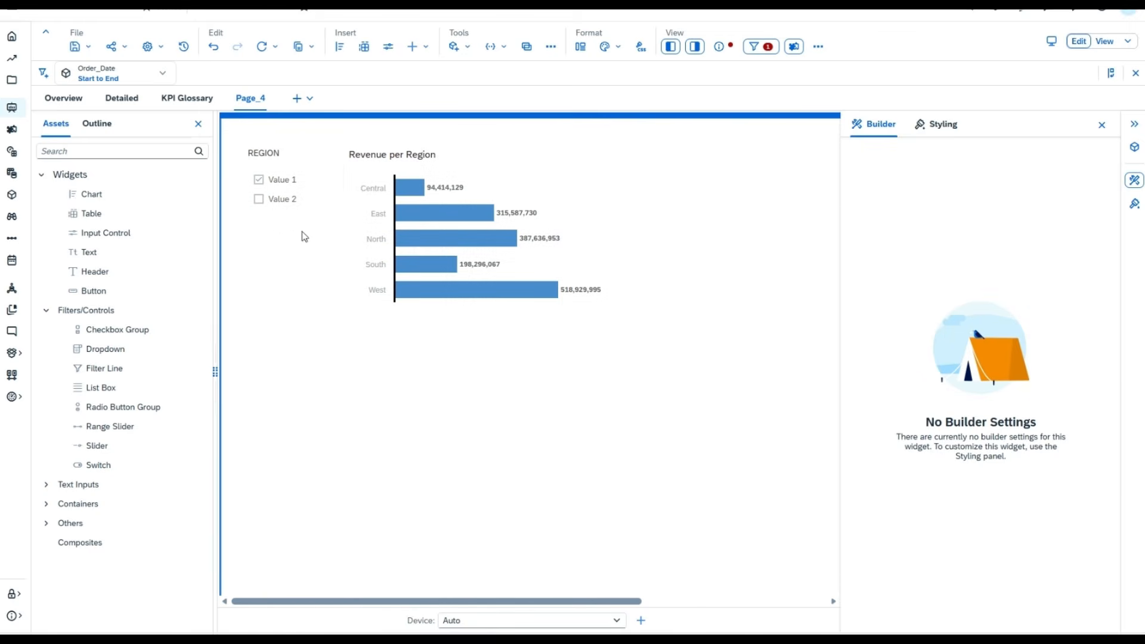
# Extend the checkbox group downward until its lower edge lines up with the bottom of the chart.
pyautogui.click(312, 157)
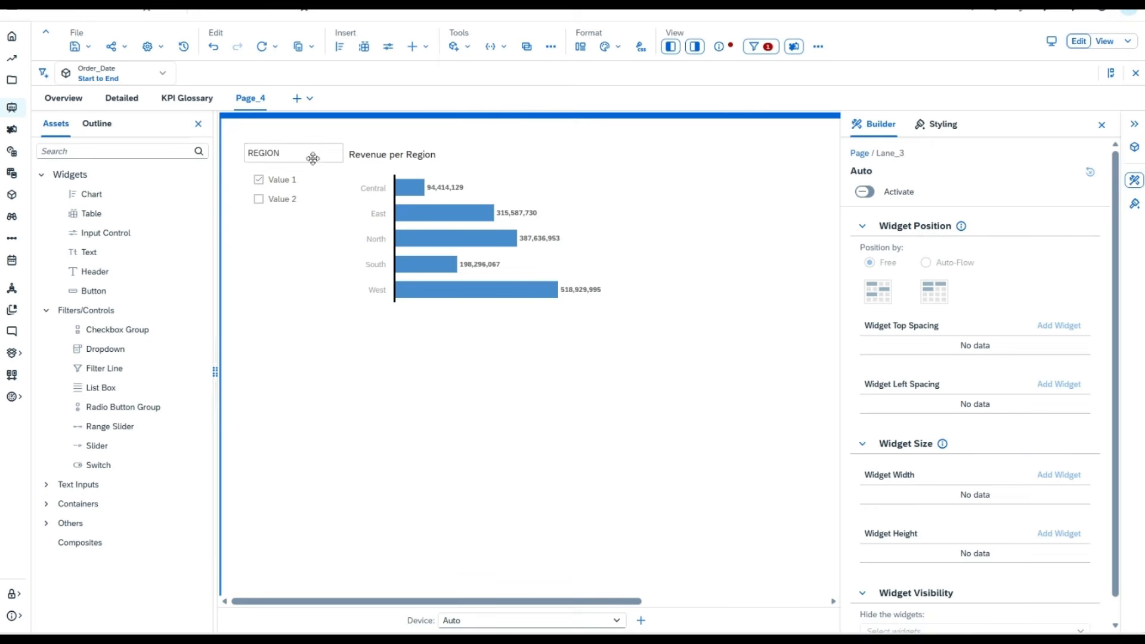
pyautogui.click(318, 190)
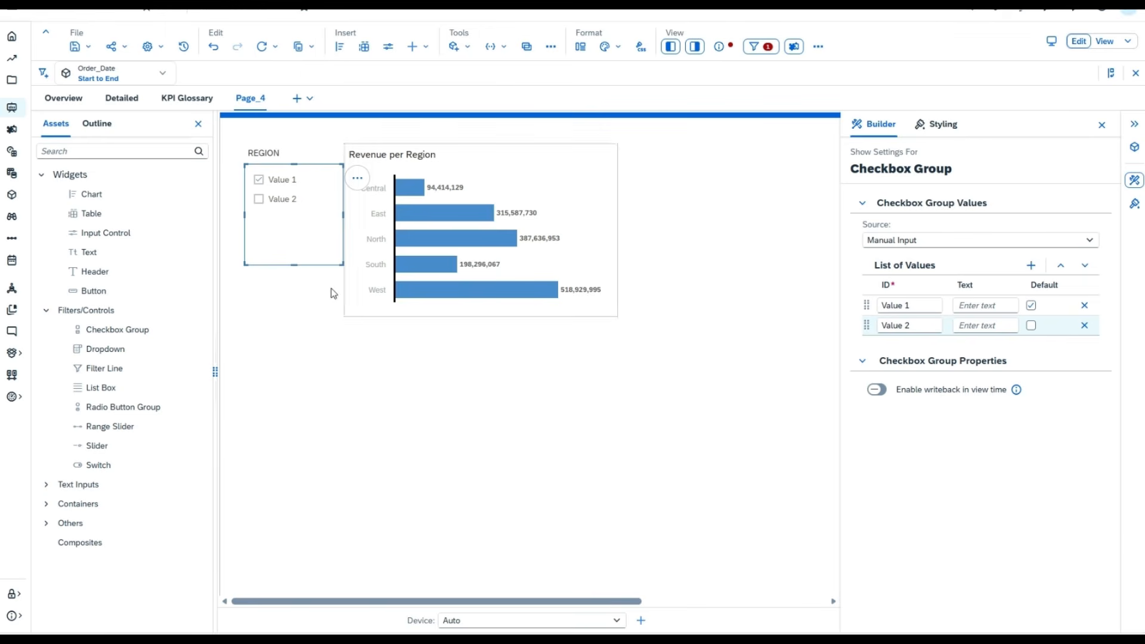
pyautogui.moveTo(295, 265); pyautogui.dragTo(299, 315)
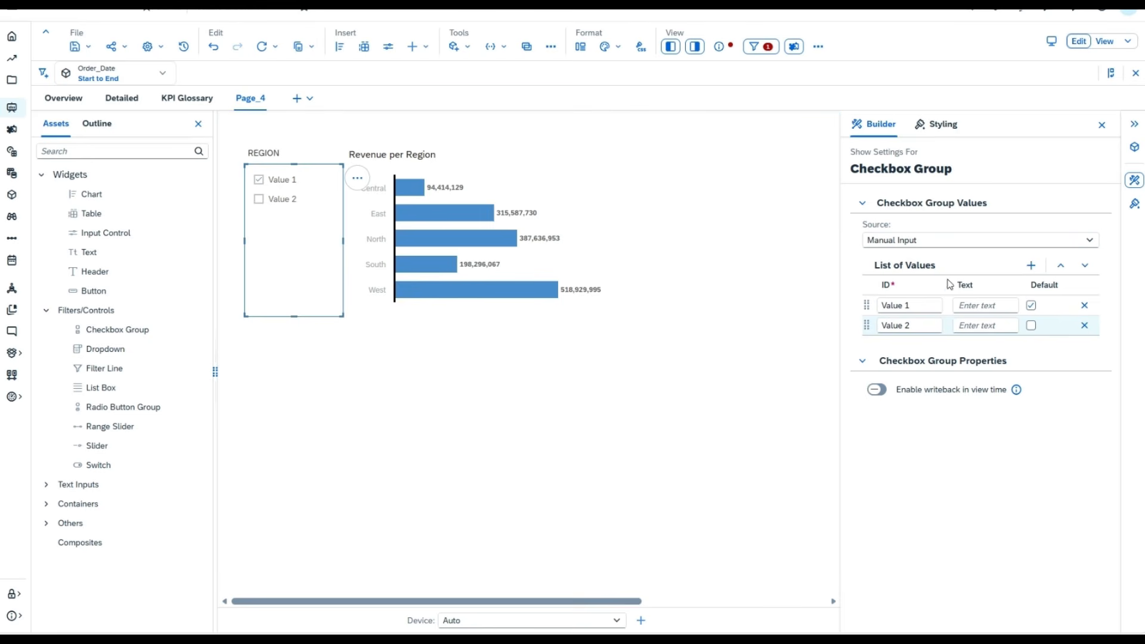
# Add Value 3, Value 4 and Value 5 to the checkbox group's list of values.
pyautogui.click(924, 305)
pyautogui.click(1031, 265)
pyautogui.click(1032, 265)
pyautogui.click(1031, 266)
pyautogui.click(1032, 266)
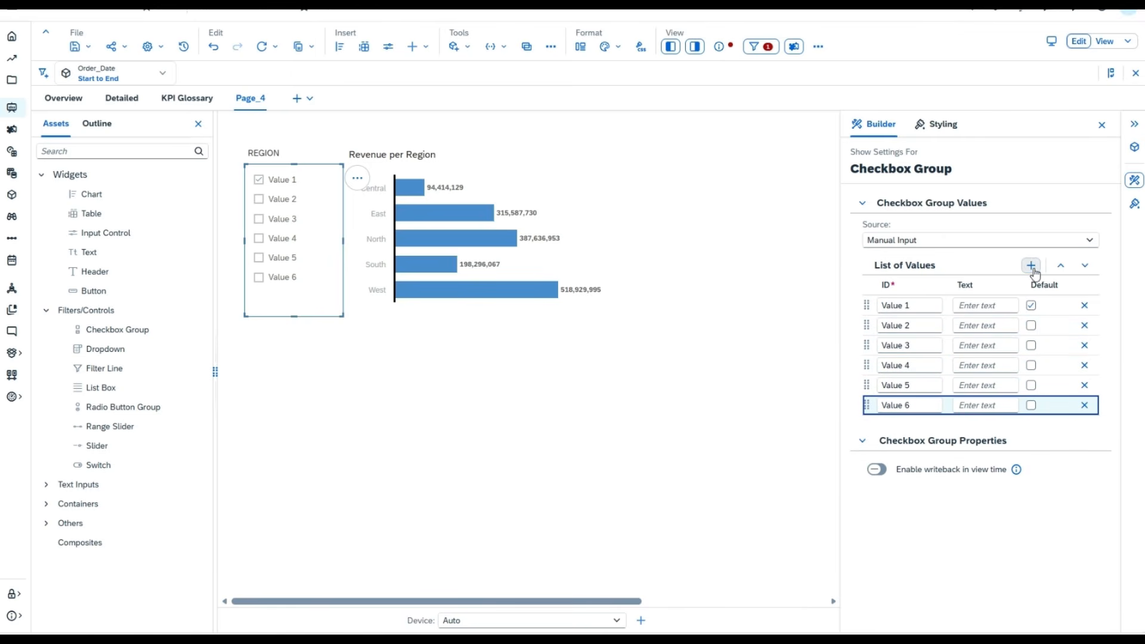
pyautogui.click(1084, 405)
# Set the display text of Value 1 to Central and of Value 2 to East.
pyautogui.click(983, 306)
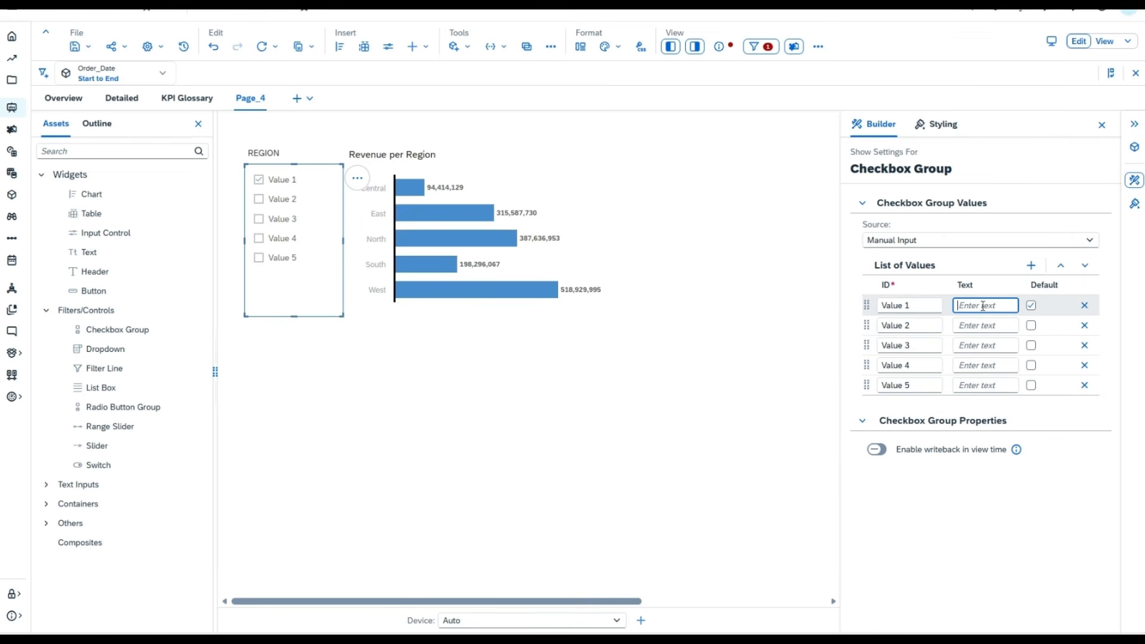
pyautogui.write('Central')
pyautogui.click(987, 326)
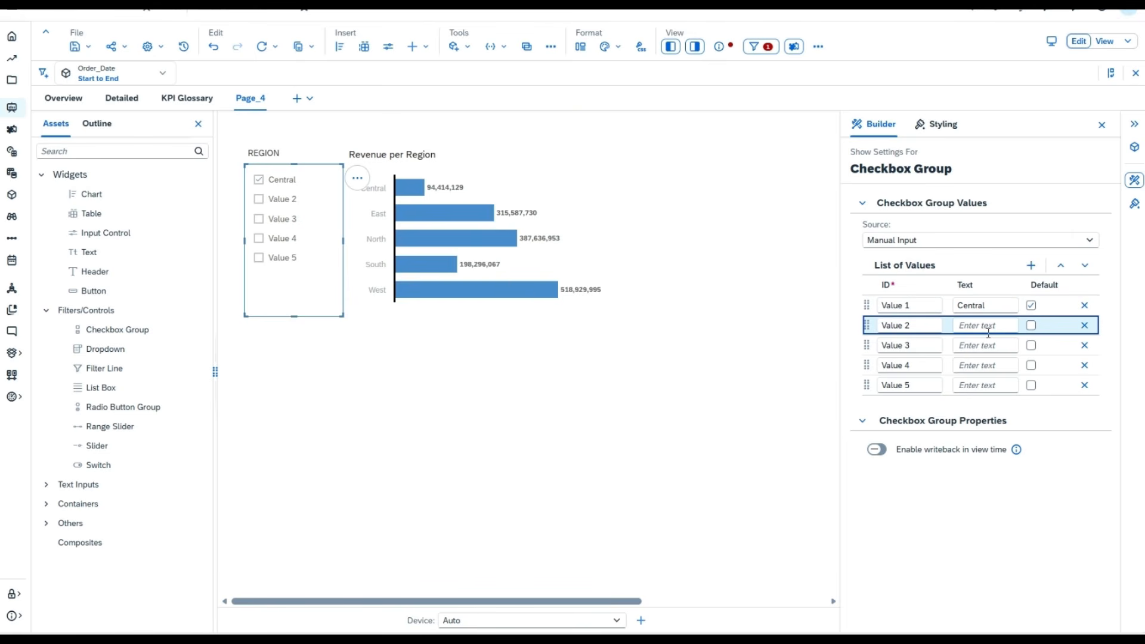
pyautogui.click(990, 341)
pyautogui.click(988, 326)
pyautogui.write('East')
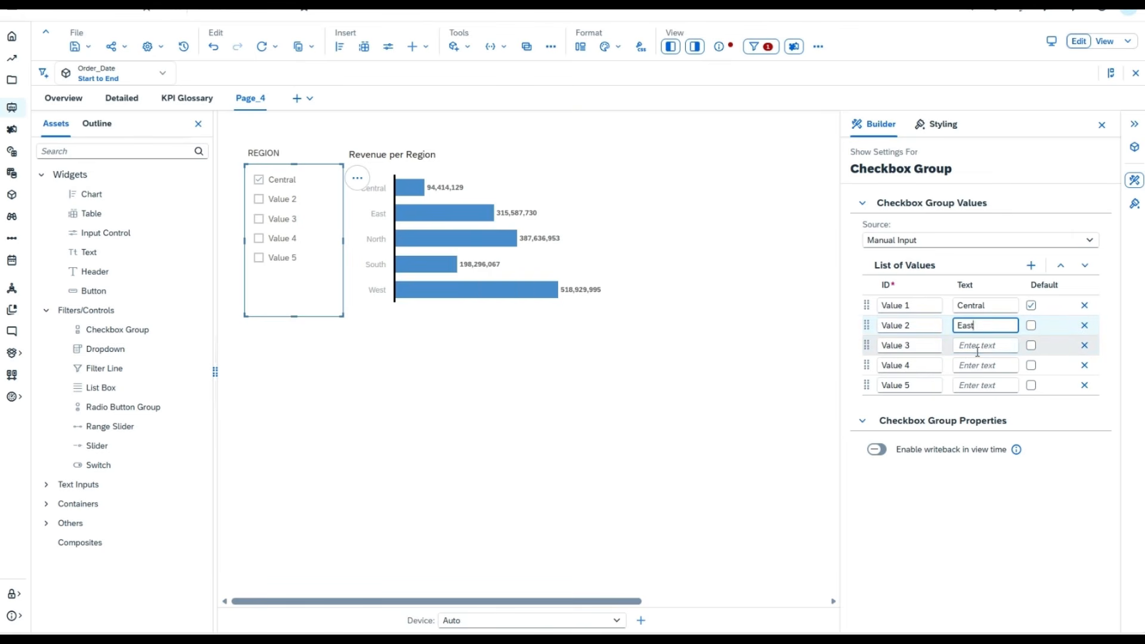
# Set the display texts of Value 3, Value 4 and Value 5 to North, South and West.
pyautogui.click(978, 347)
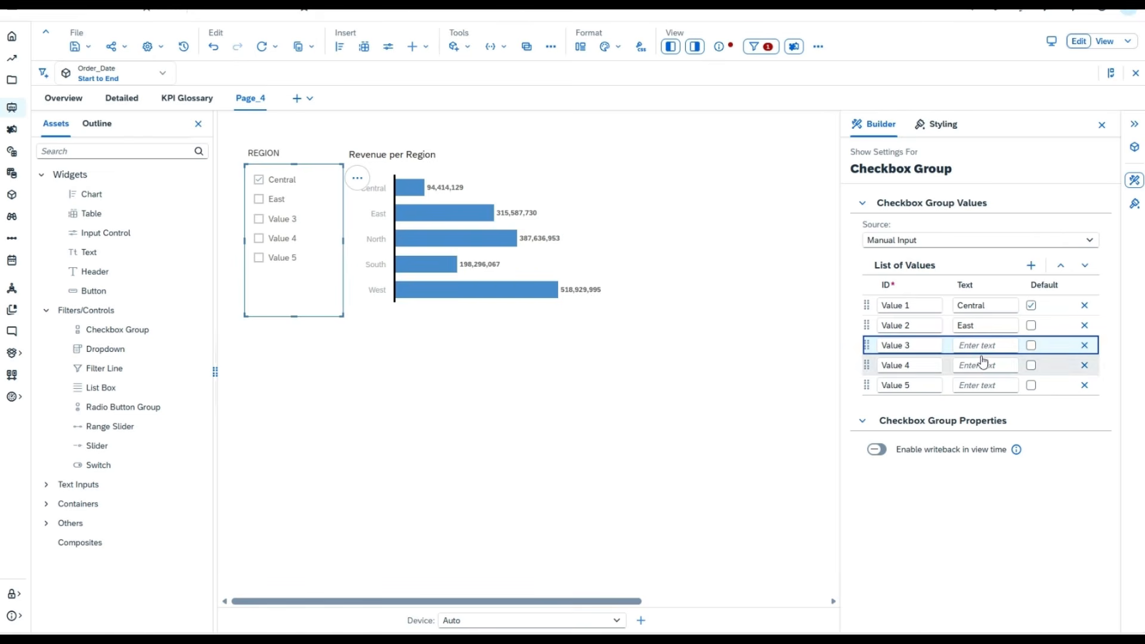
pyautogui.click(985, 346)
pyautogui.write('North')
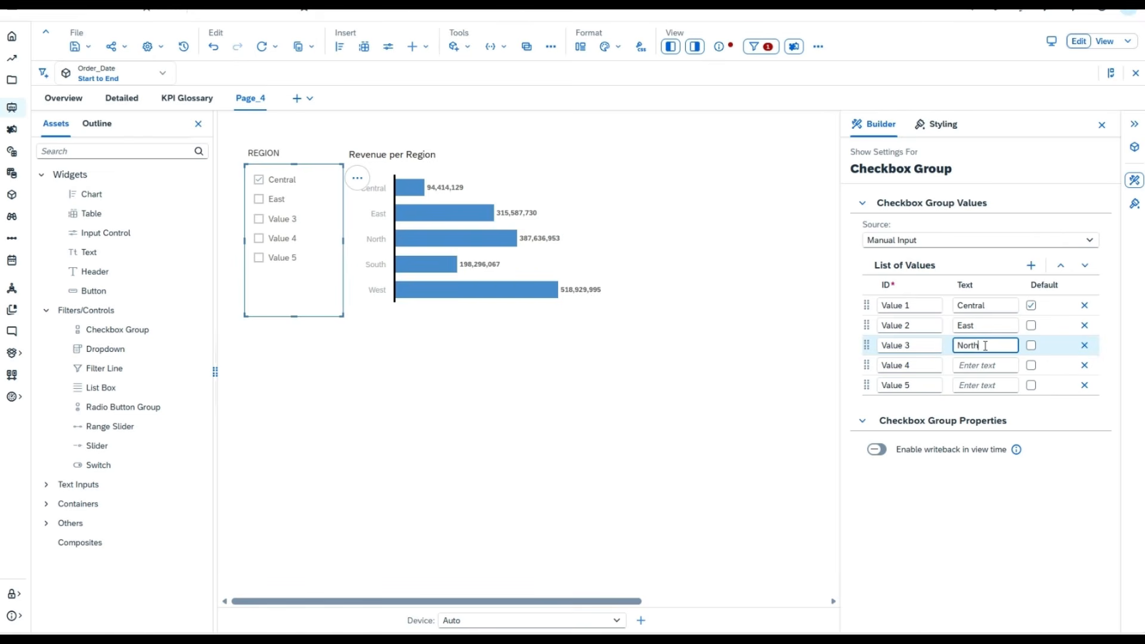
pyautogui.click(987, 378)
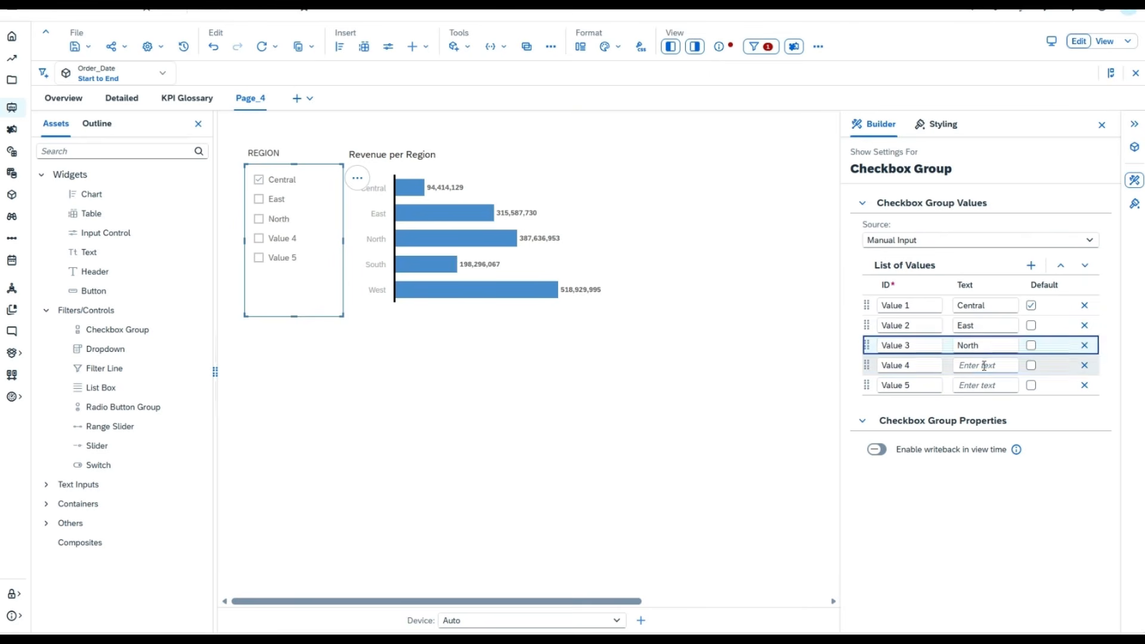
pyautogui.click(984, 365)
pyautogui.write('South')
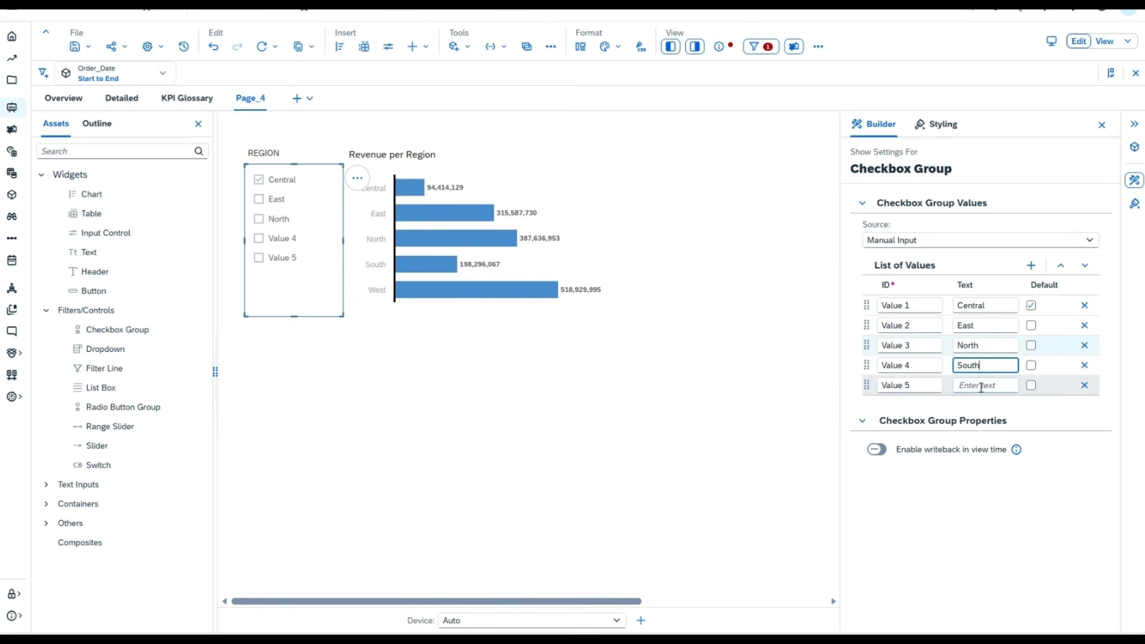
pyautogui.click(981, 387)
pyautogui.click(980, 387)
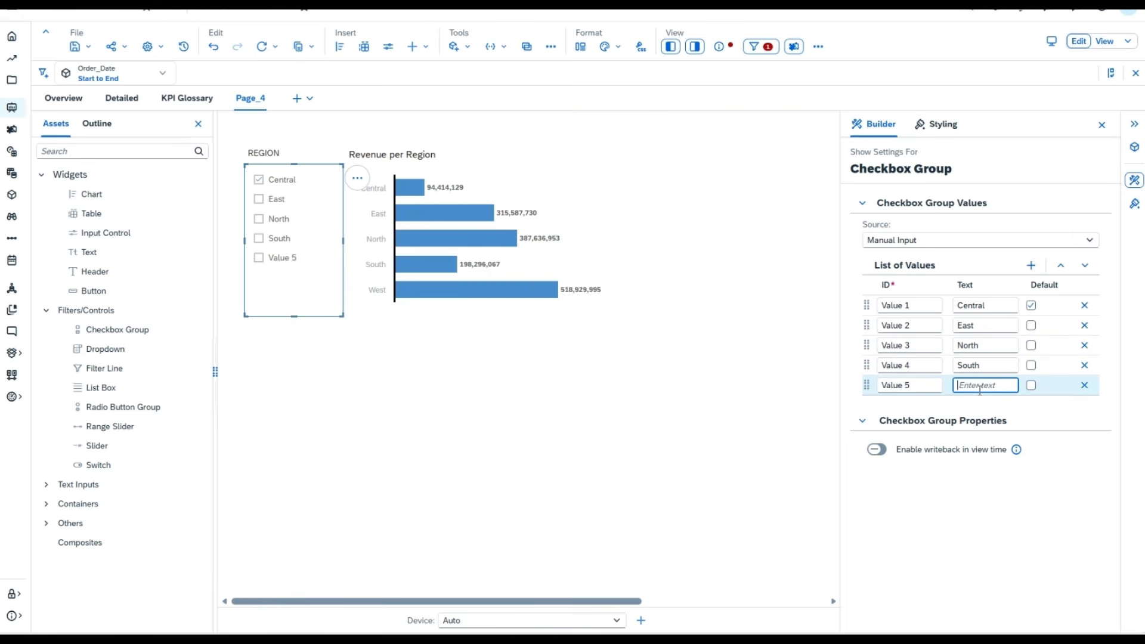
pyautogui.write('West')
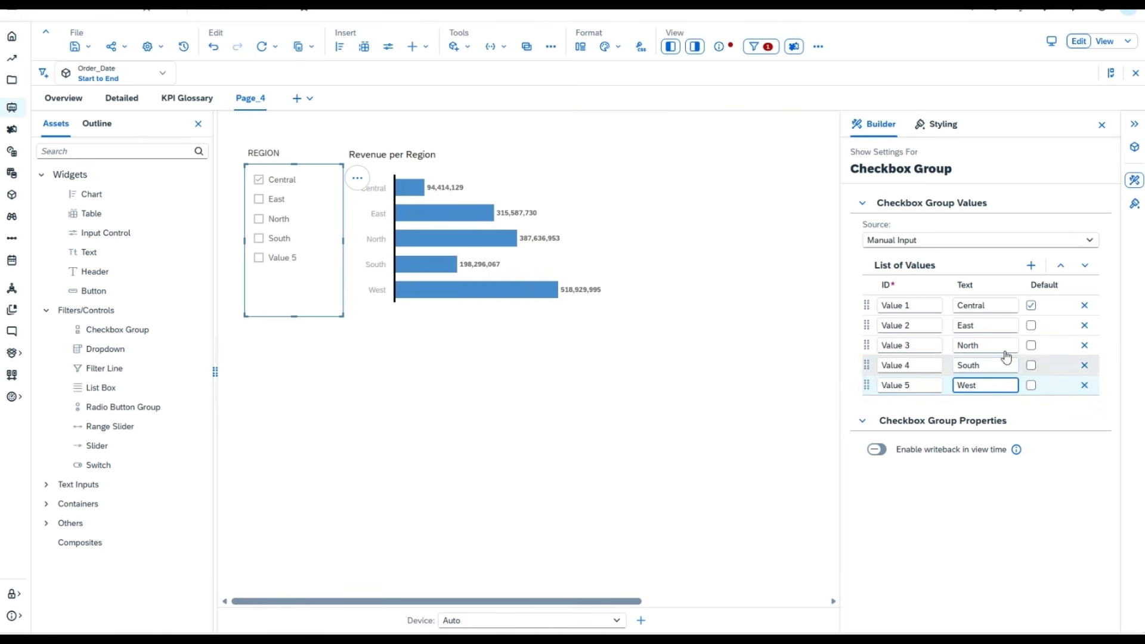
# Make East, North, South and West default selections of the checkbox group and enable writeback in view time.
pyautogui.click(1031, 346)
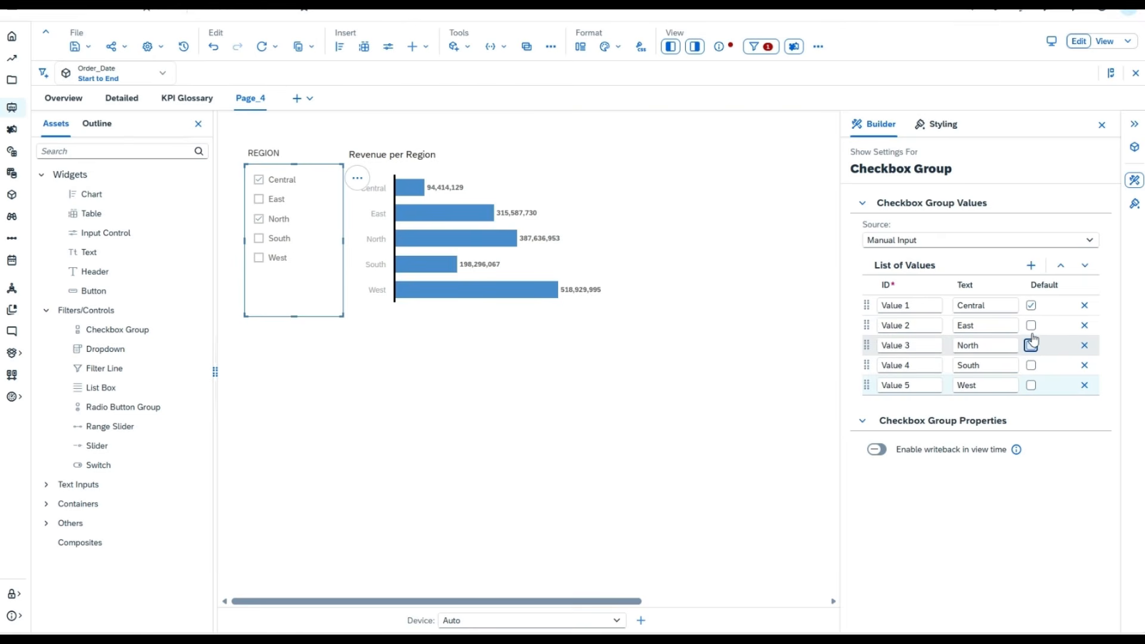
pyautogui.click(1031, 325)
pyautogui.click(1032, 366)
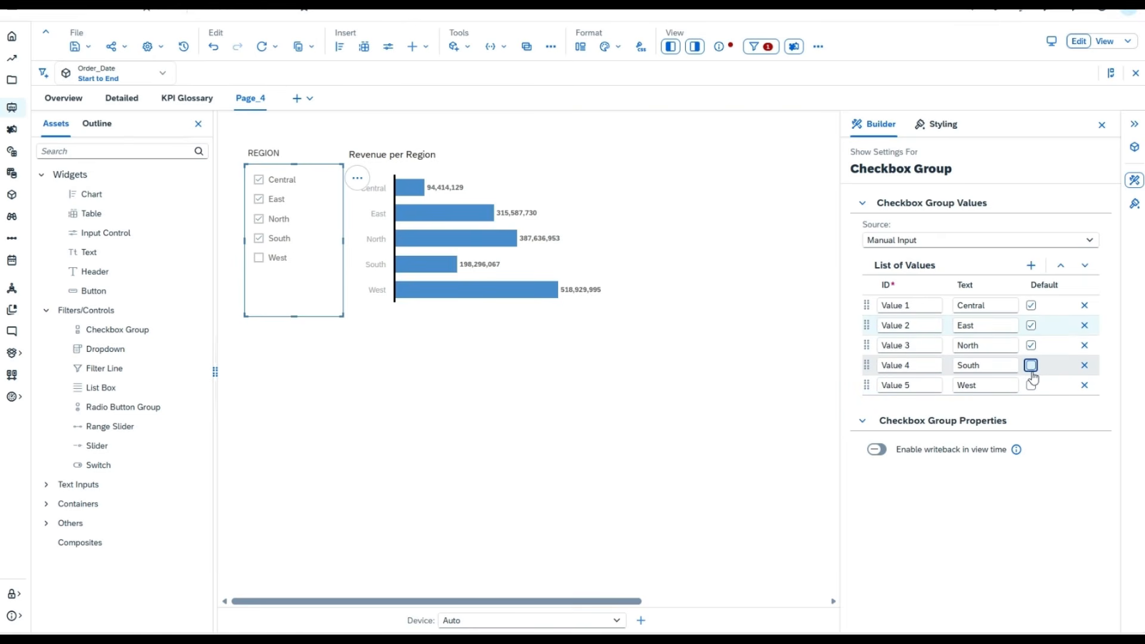
pyautogui.click(1032, 387)
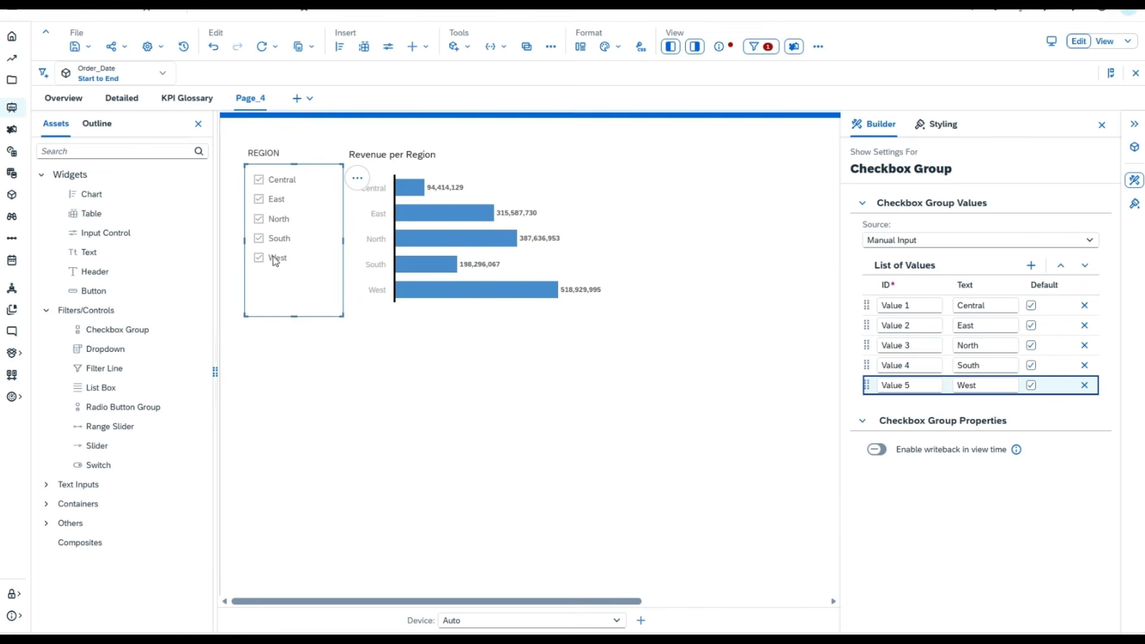
pyautogui.click(878, 451)
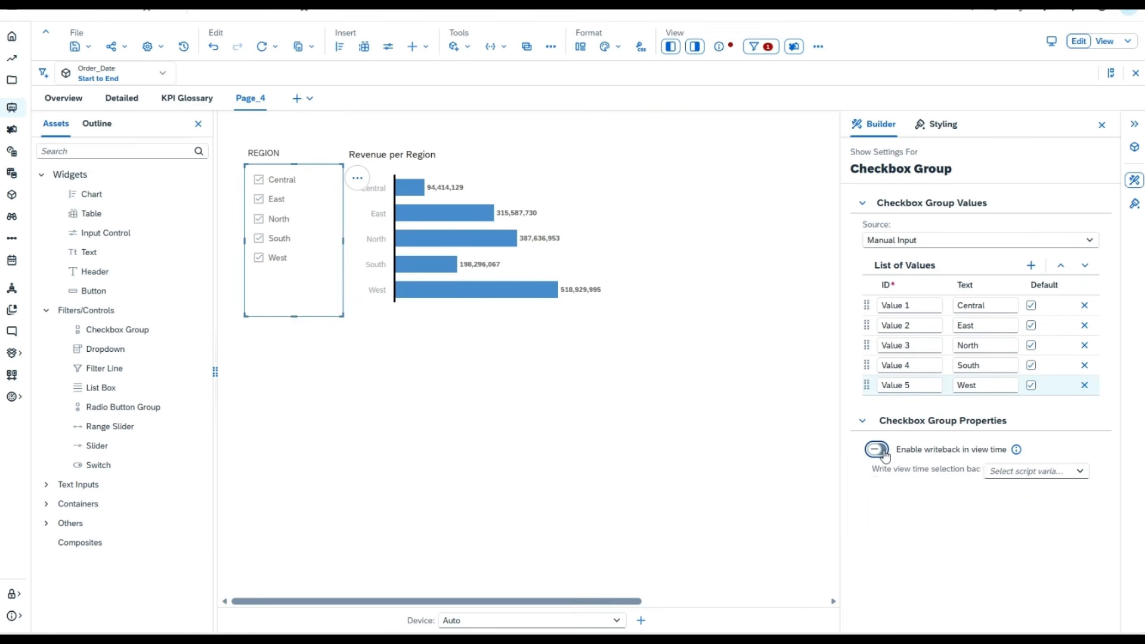
pyautogui.click(1079, 484)
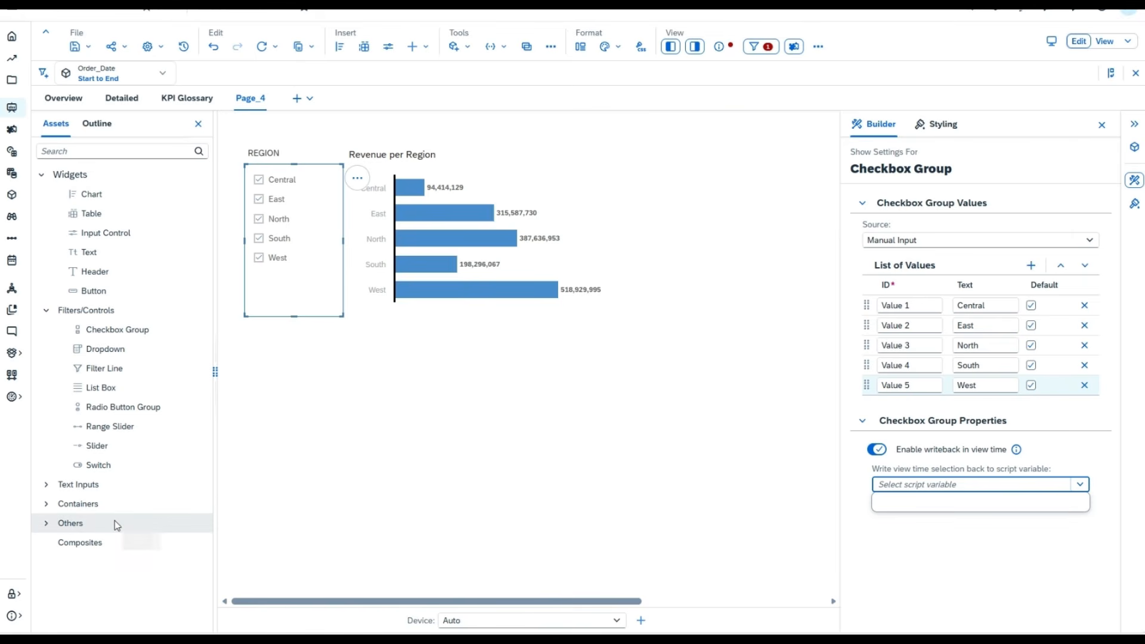
# Create a script variable in the story's scripting section and set its ID to Region_MI.
pyautogui.click(96, 123)
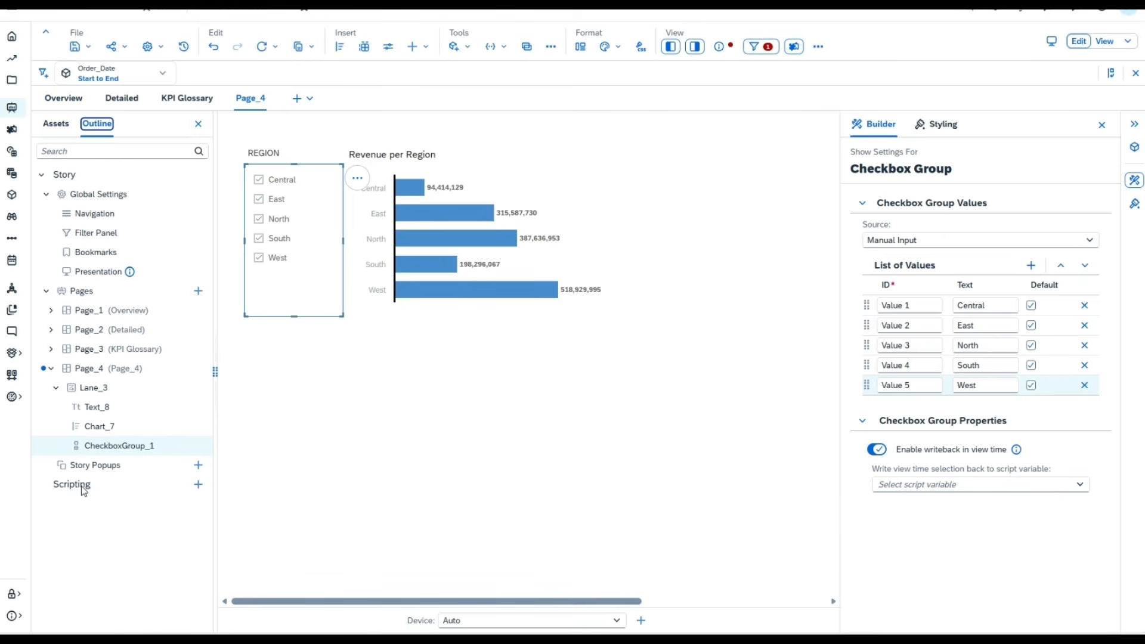
pyautogui.click(198, 485)
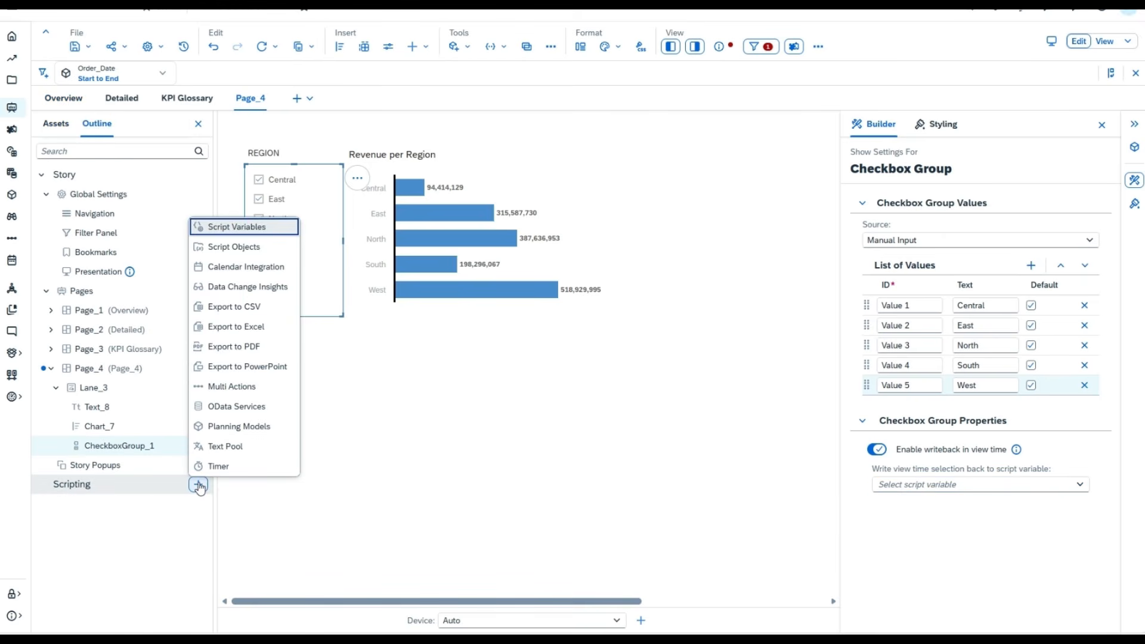
pyautogui.click(238, 229)
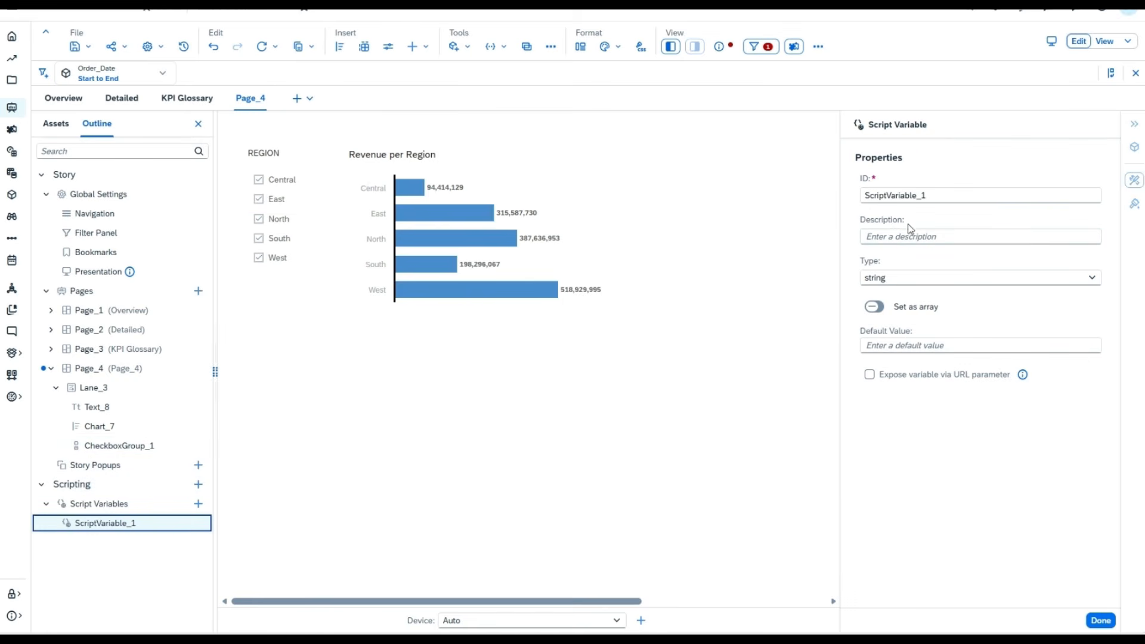
pyautogui.click(946, 193)
pyautogui.moveTo(925, 192); pyautogui.dragTo(865, 194)
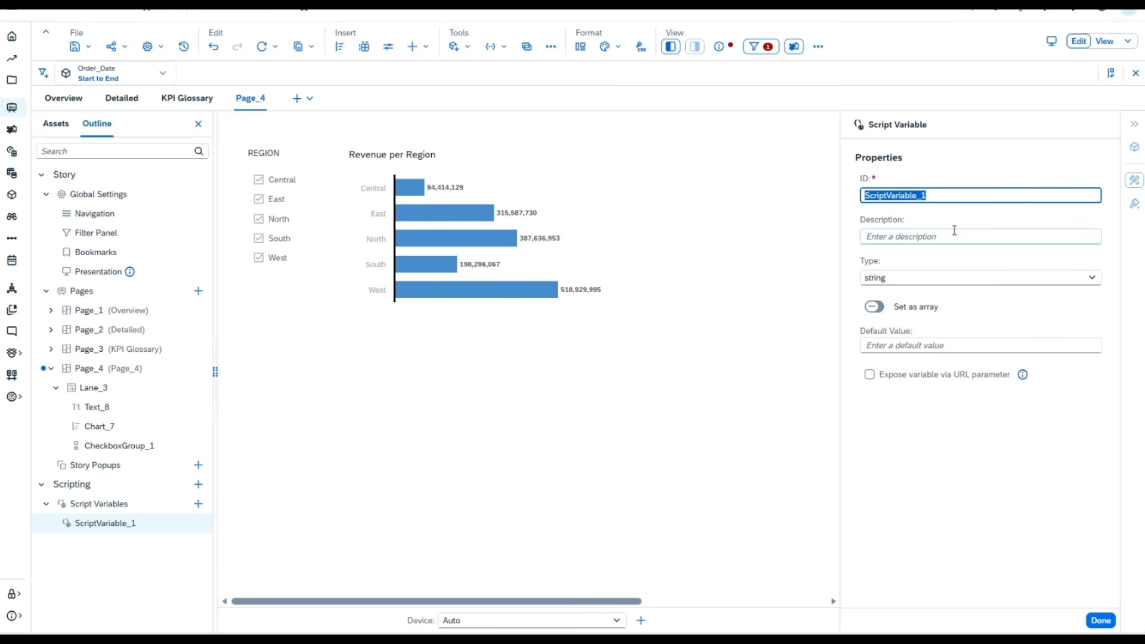
pyautogui.write('Reg')
pyautogui.write('ion_MI')
pyautogui.press('Return')
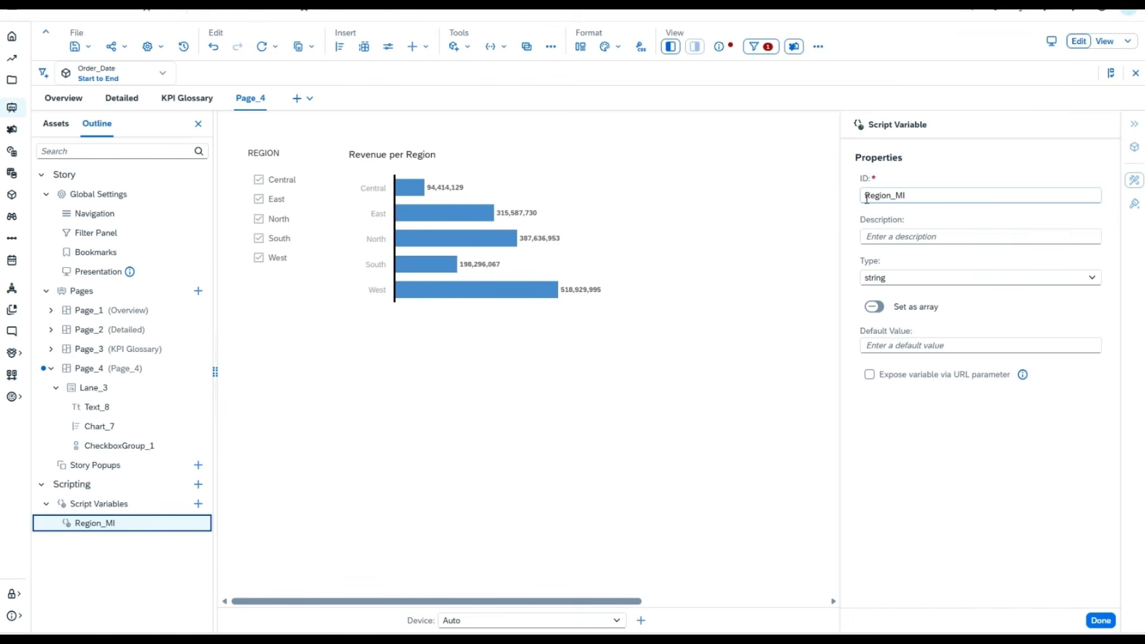
# Describe the Region_MI variable as "Region Manual Imput", set it as an array and finish its definition.
pyautogui.click(901, 239)
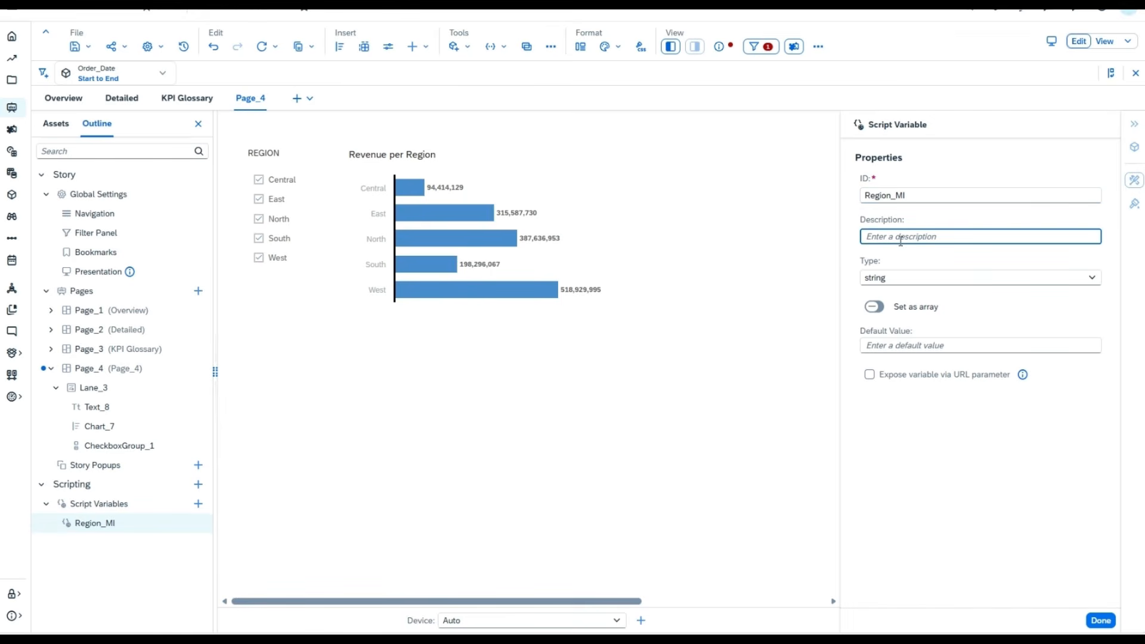
pyautogui.write('Reg')
pyautogui.write('ion Manual Imput')
pyautogui.click(874, 306)
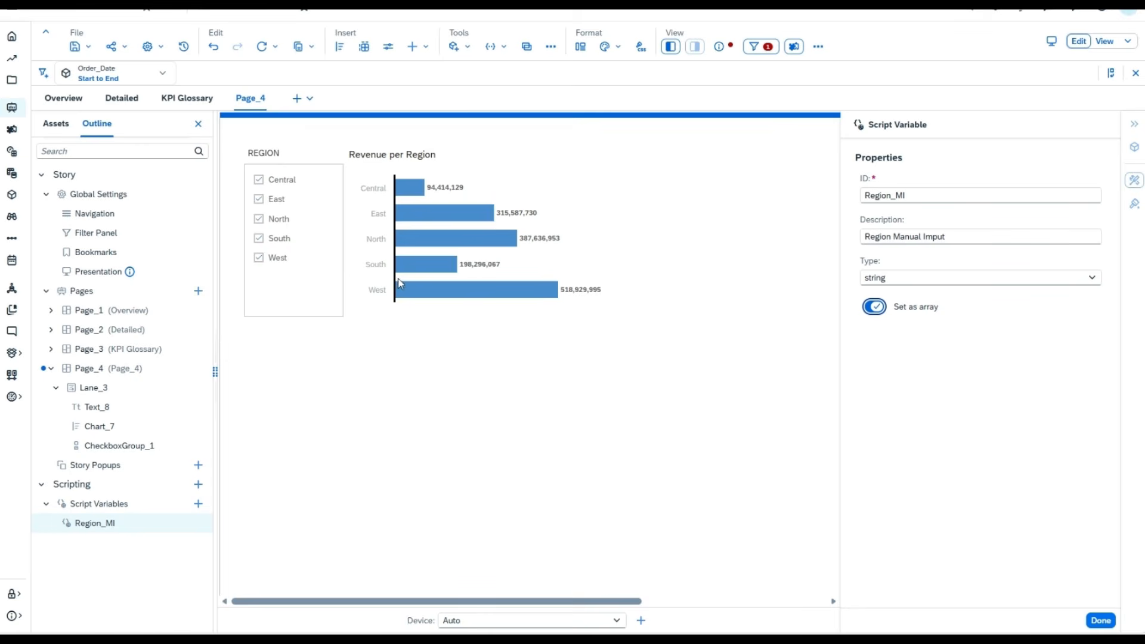
pyautogui.click(1102, 621)
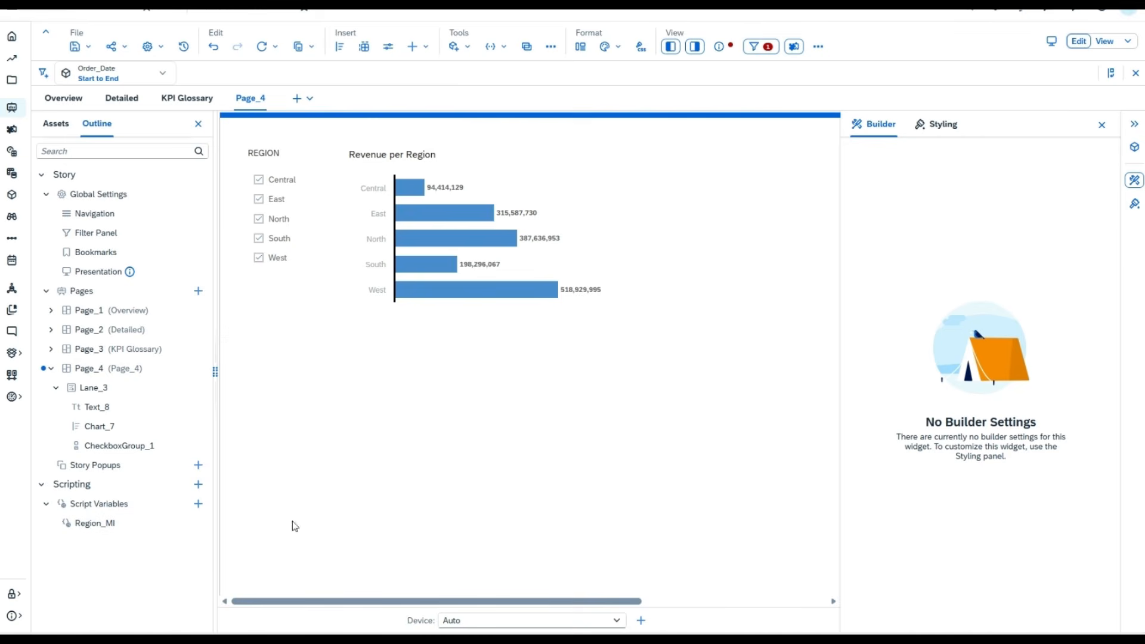
# Link the checkbox group's view time writeback to the script variable Region_MI.
pyautogui.click(314, 292)
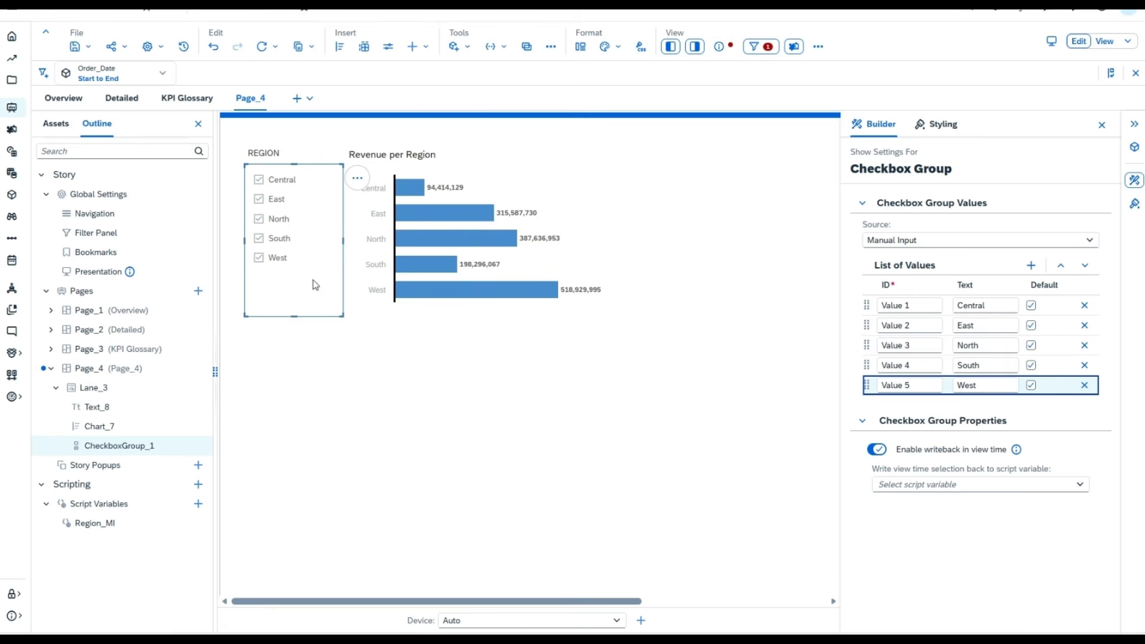
pyautogui.click(1081, 485)
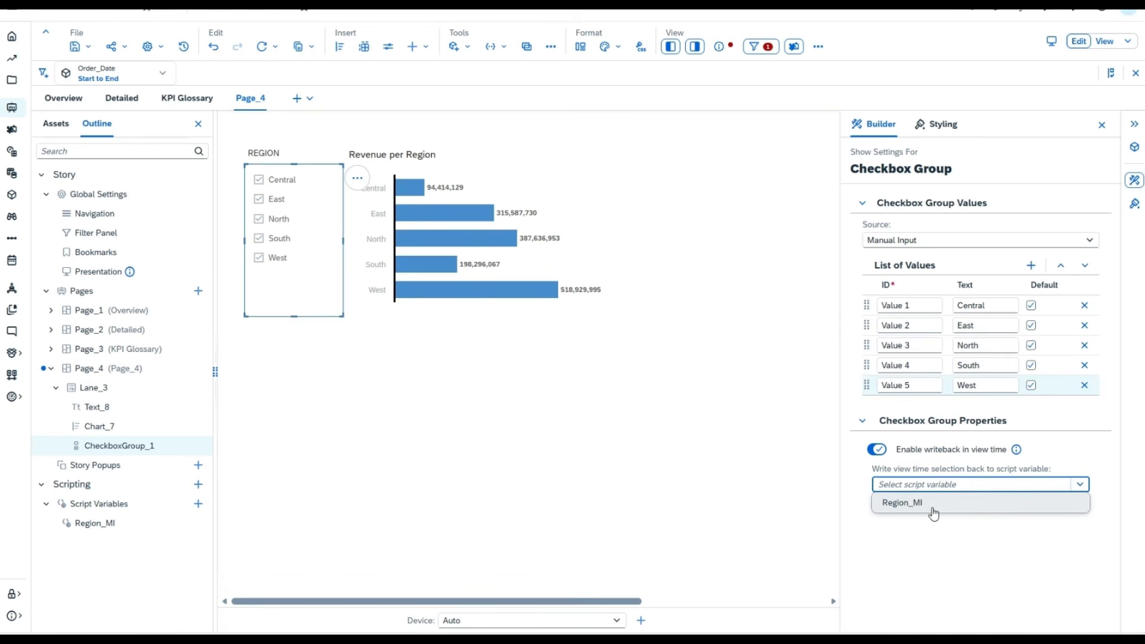
pyautogui.click(956, 505)
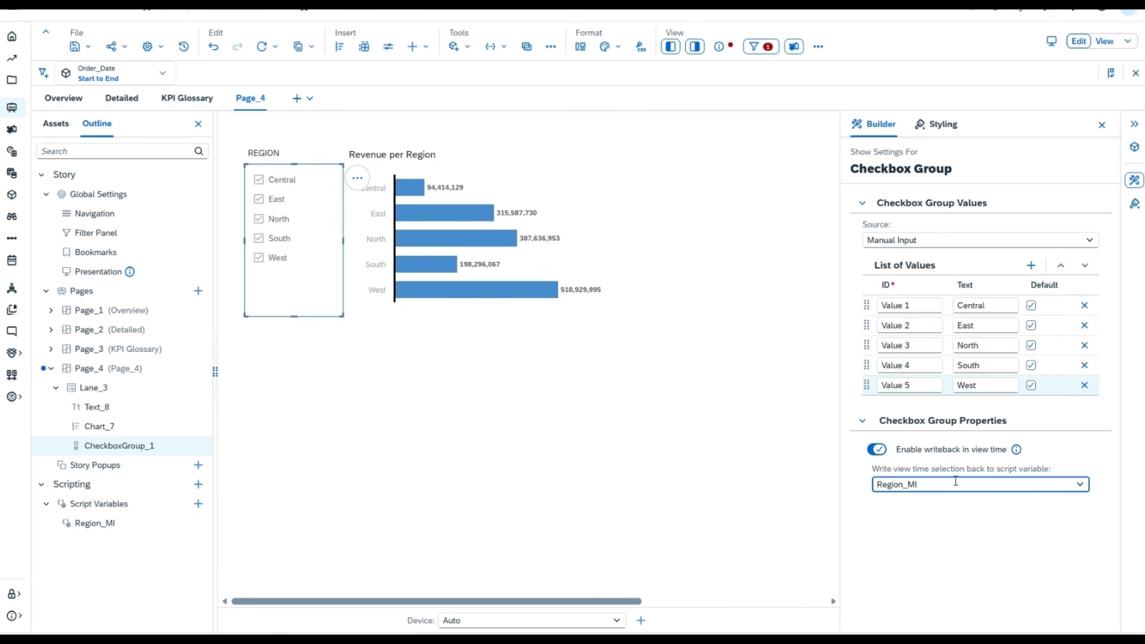
# Set the Overview, Detailed and KPI Glossary pages as hidden.
pyautogui.click(250, 98)
pyautogui.click(251, 98)
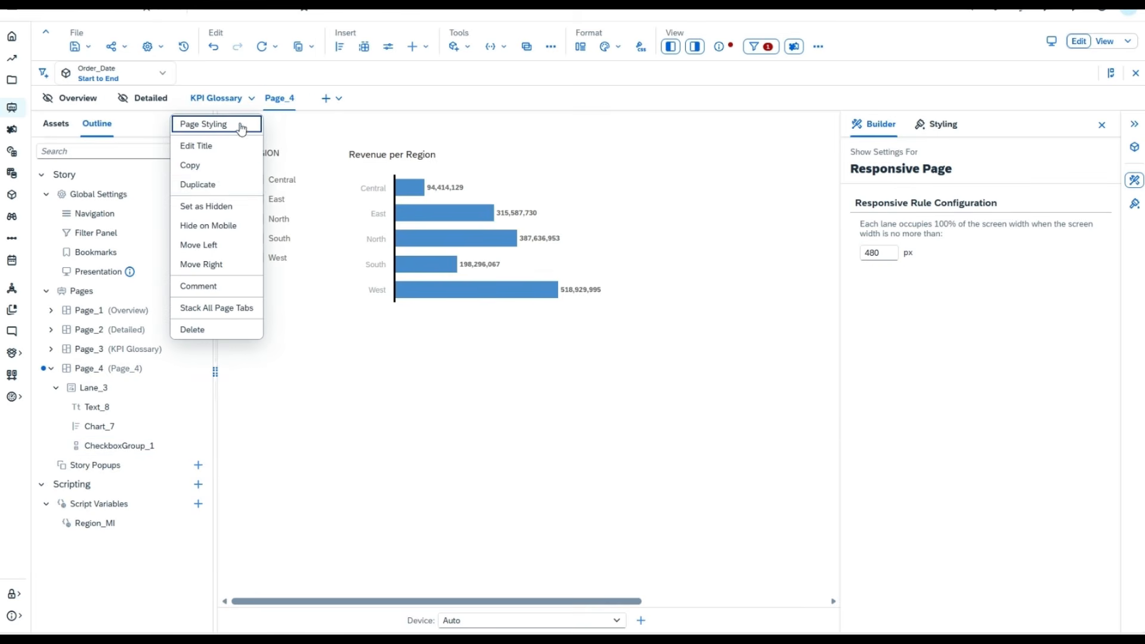
pyautogui.click(206, 206)
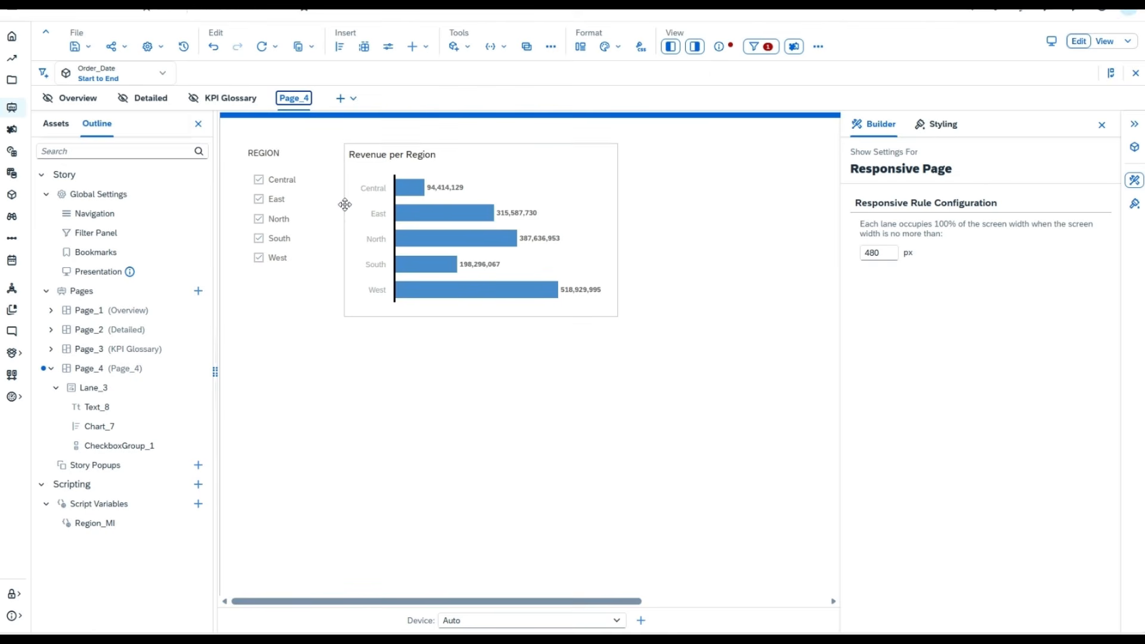
# Rename Page_4 as Controls.
pyautogui.click(318, 98)
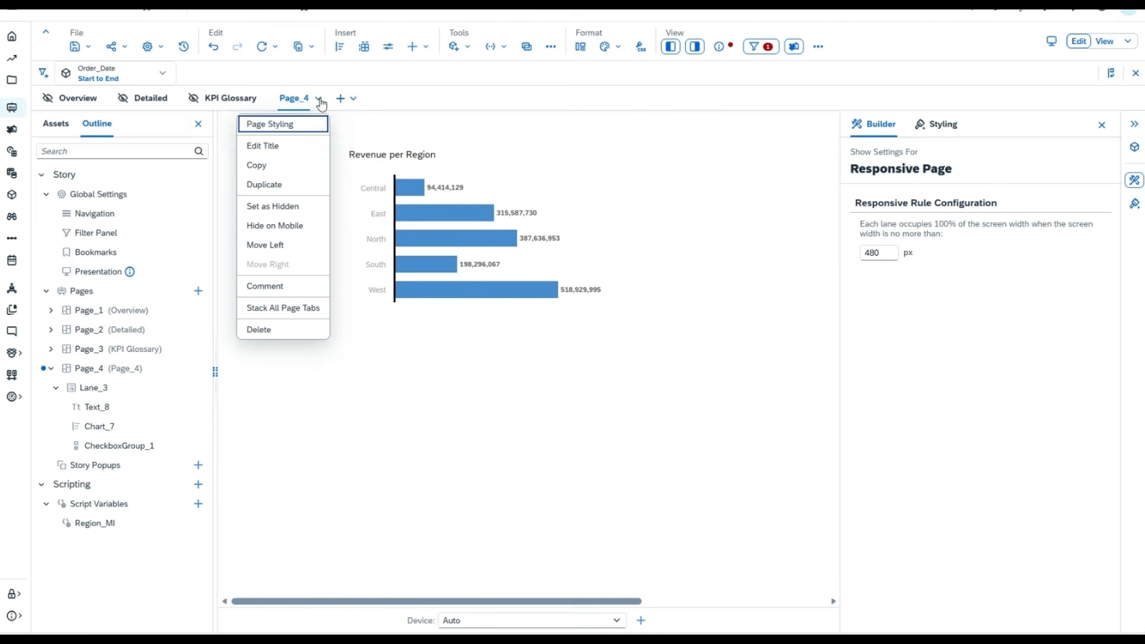
pyautogui.click(291, 153)
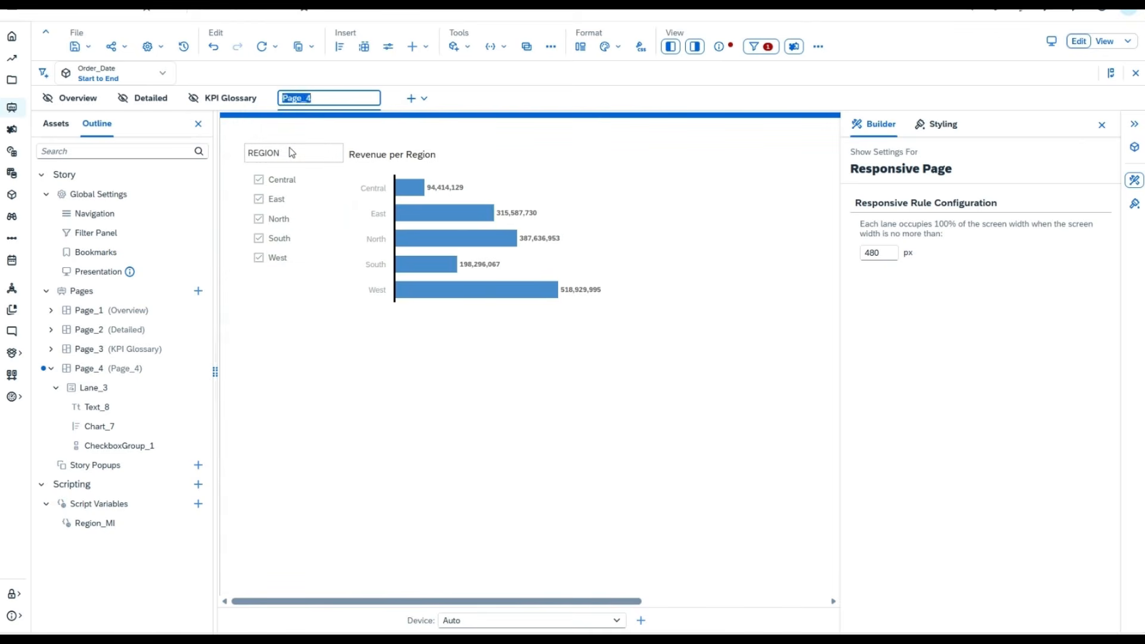
pyautogui.write('Controls')
pyautogui.press('Return')
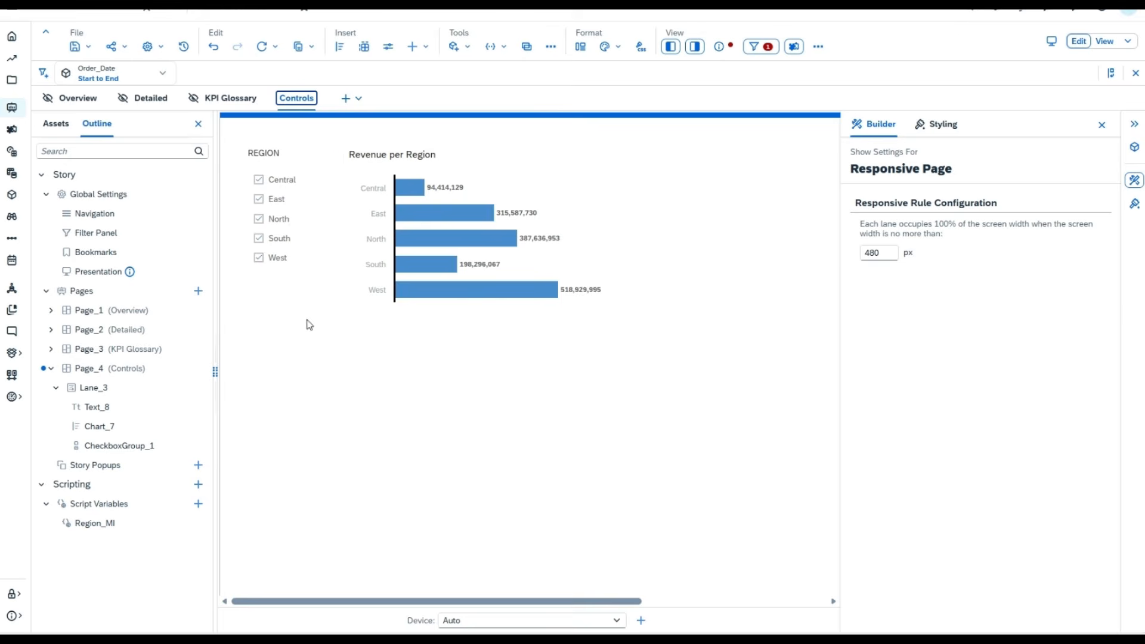
# Save the story with its current changes.
pyautogui.click(87, 47)
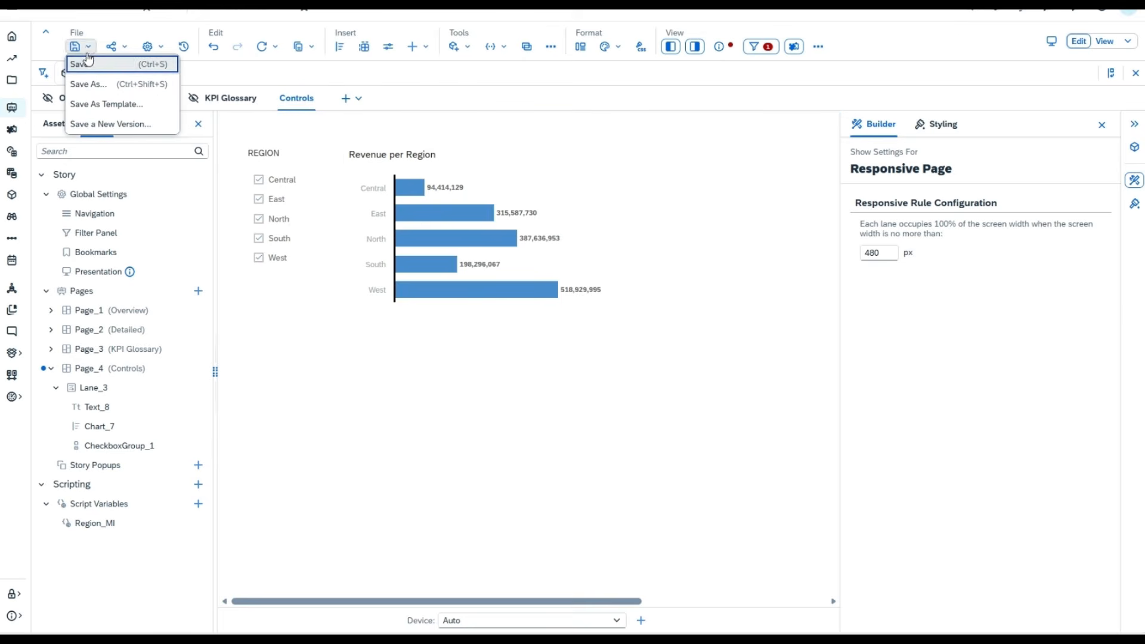
pyautogui.click(139, 103)
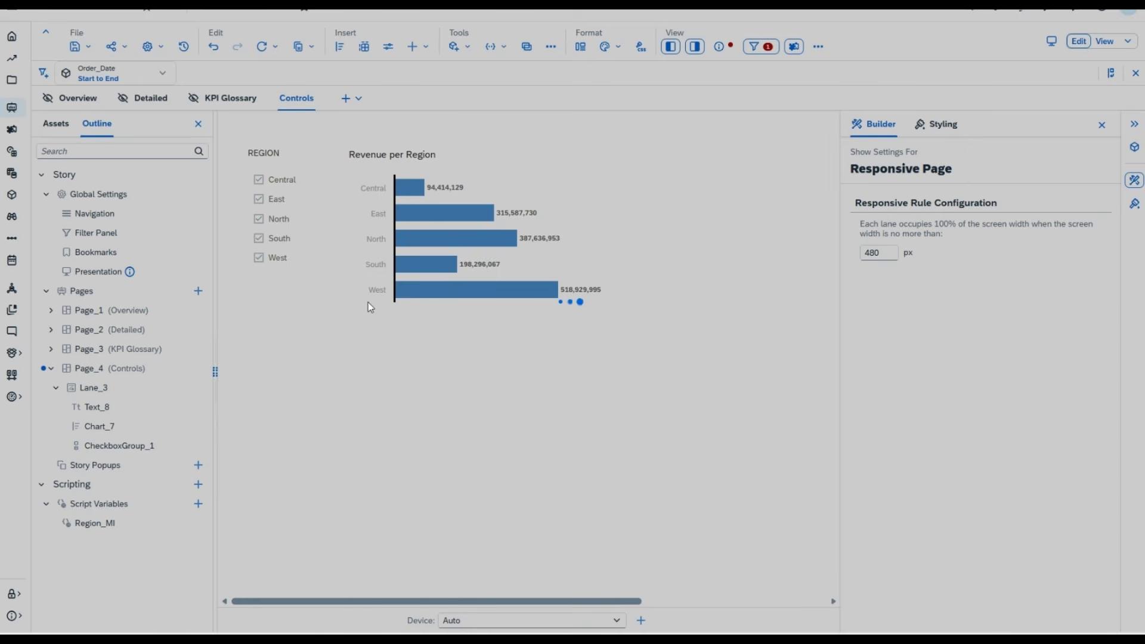
pyautogui.hotkey('ctrl', 's')
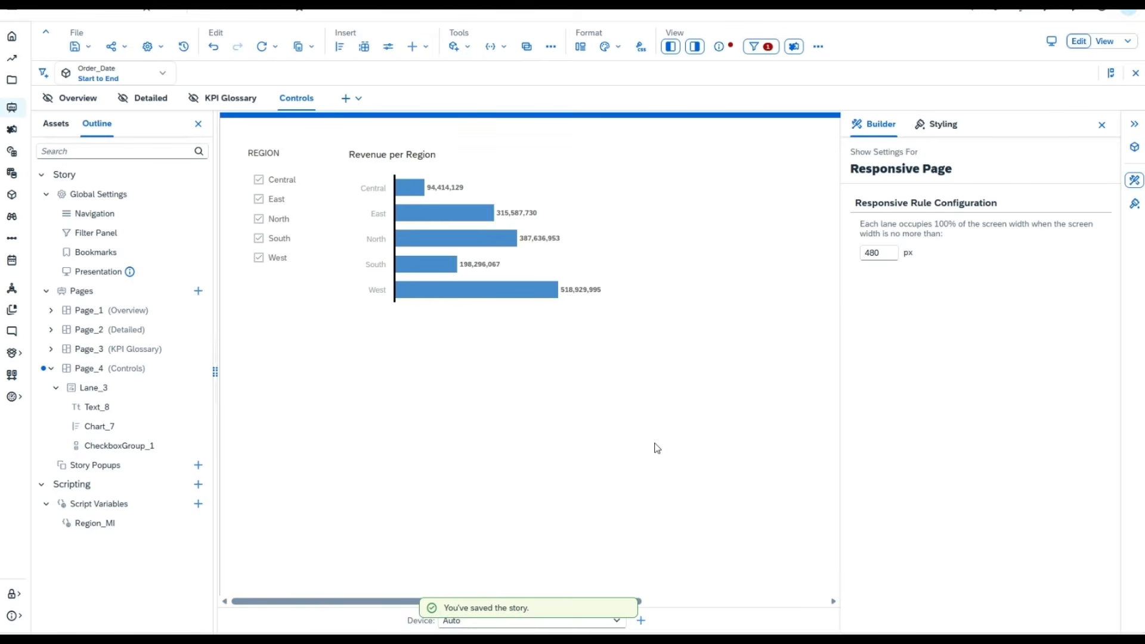
# Preview the story in view mode and toggle the Central, East and North checkboxes to test the chart's response.
pyautogui.click(1105, 43)
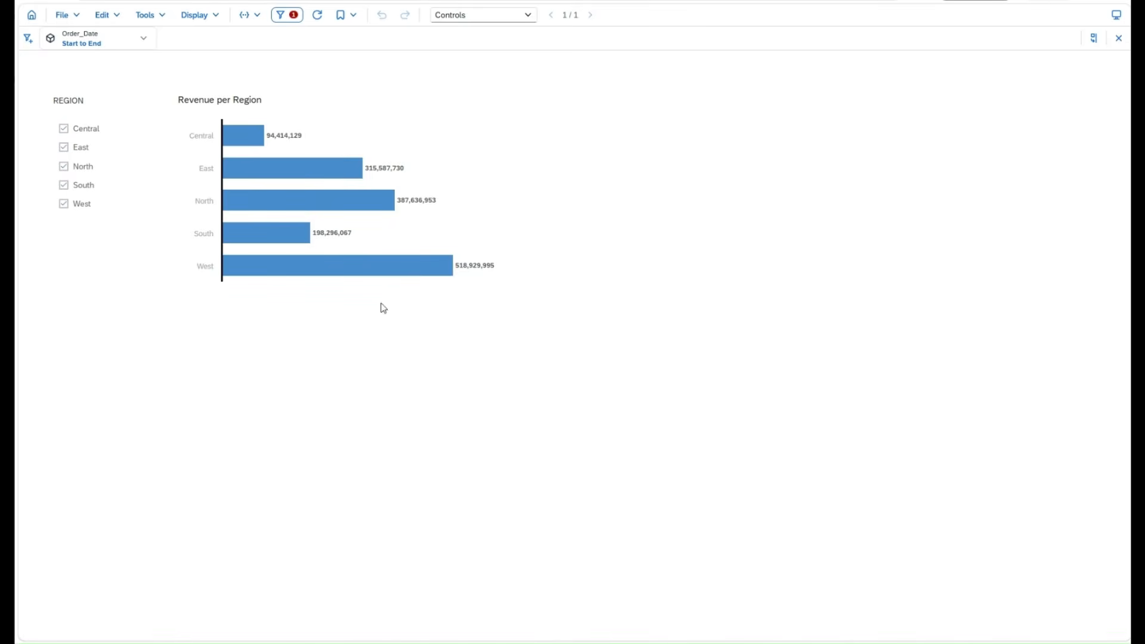
pyautogui.click(64, 129)
pyautogui.click(64, 148)
pyautogui.click(64, 167)
pyautogui.moveTo(351, 270)
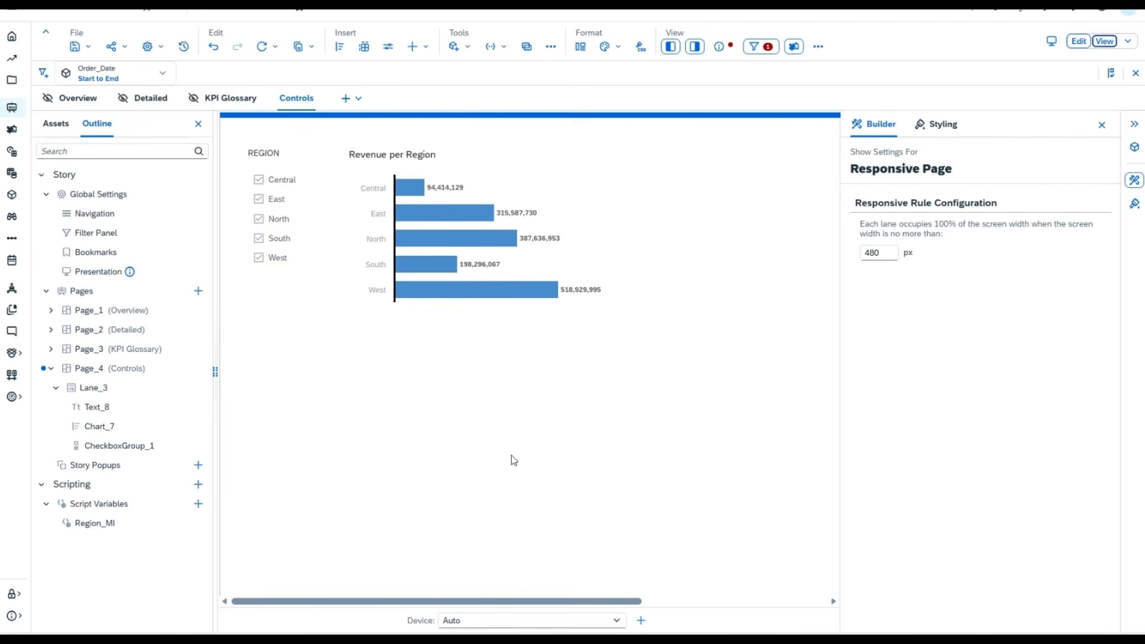
# Open the checkbox group's onSelect script and start its first line with a reference to Chart_7.
pyautogui.click(327, 204)
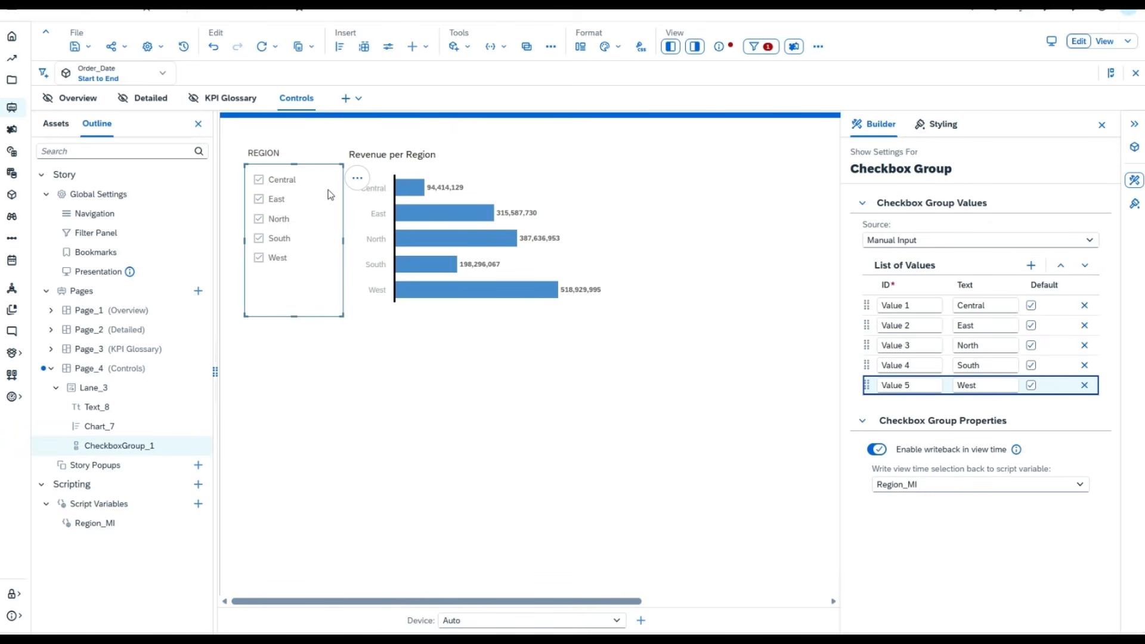
pyautogui.click(358, 178)
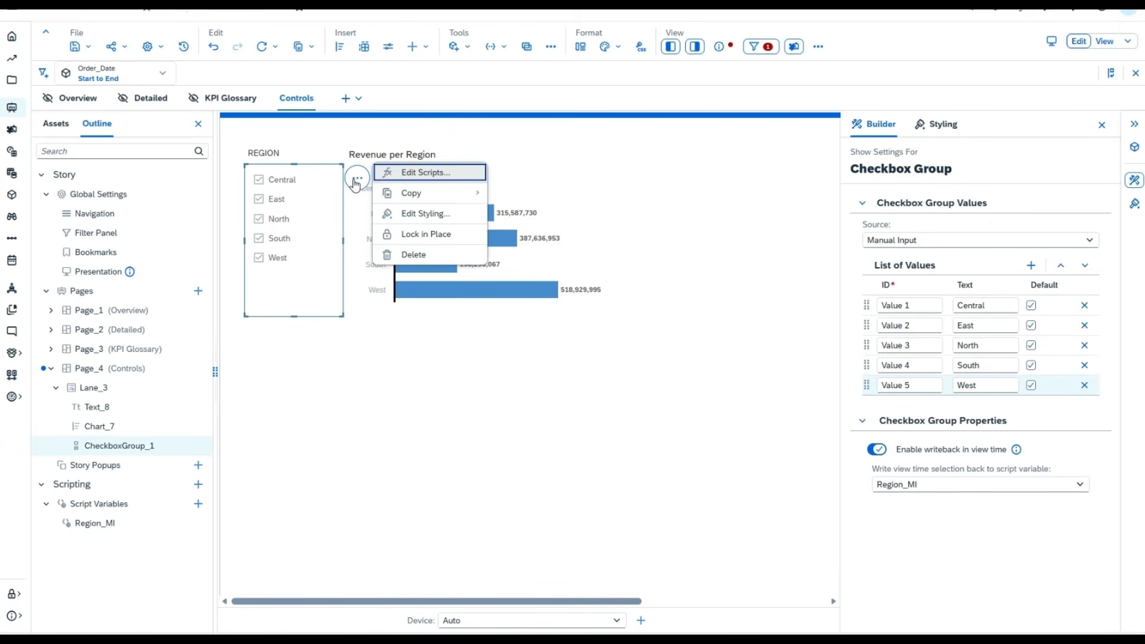
pyautogui.click(421, 173)
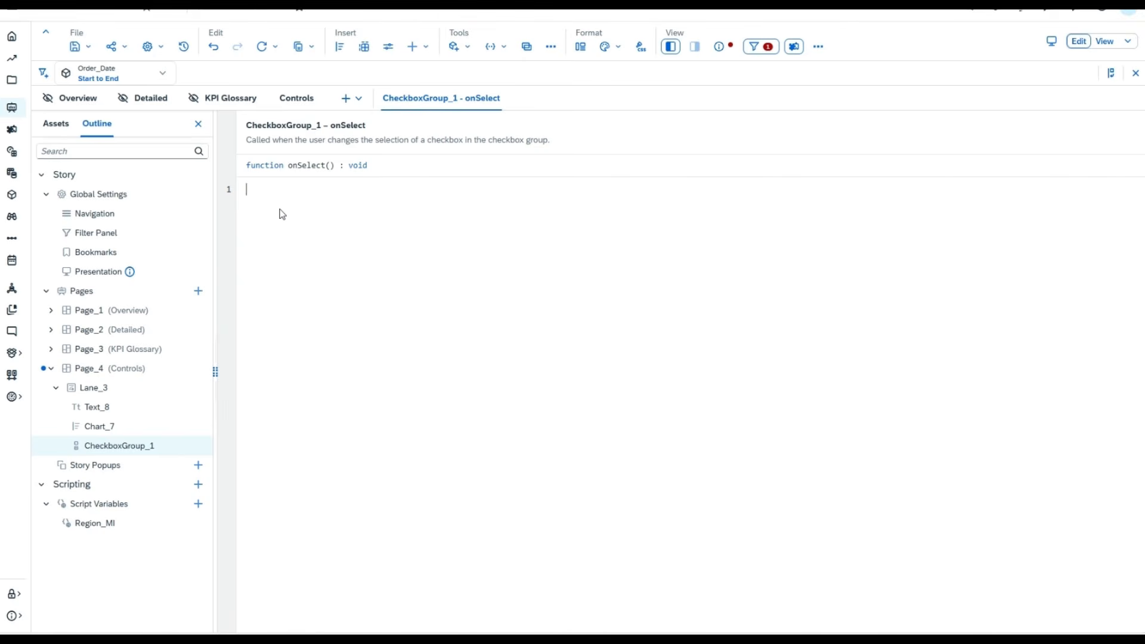
pyautogui.write('char')
pyautogui.hotkey('ctrl', 'space')
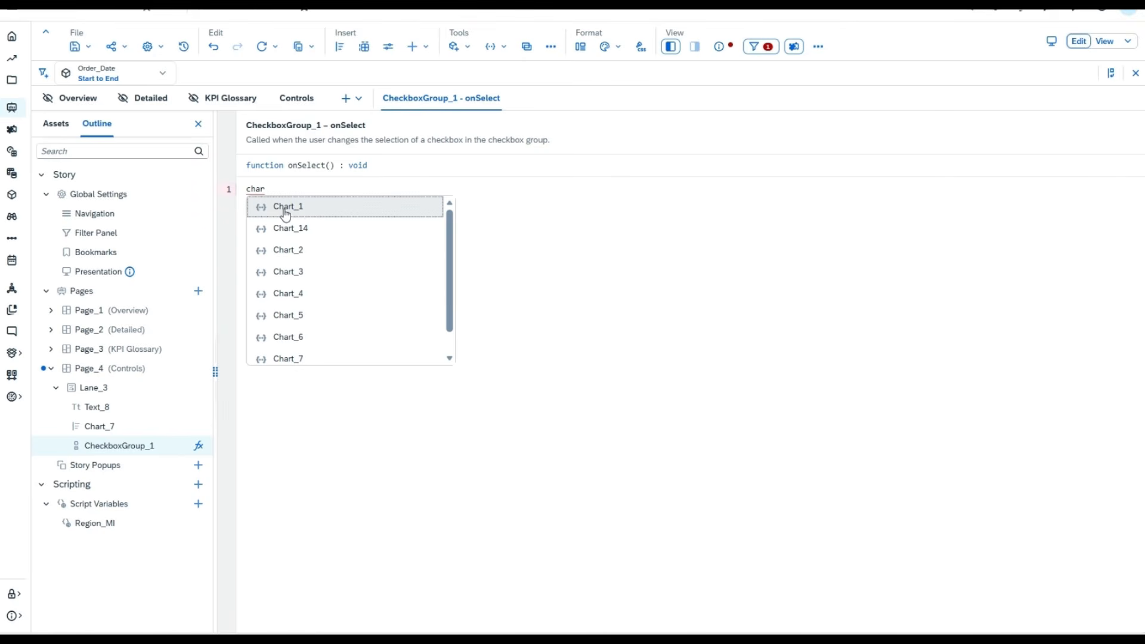
pyautogui.click(325, 360)
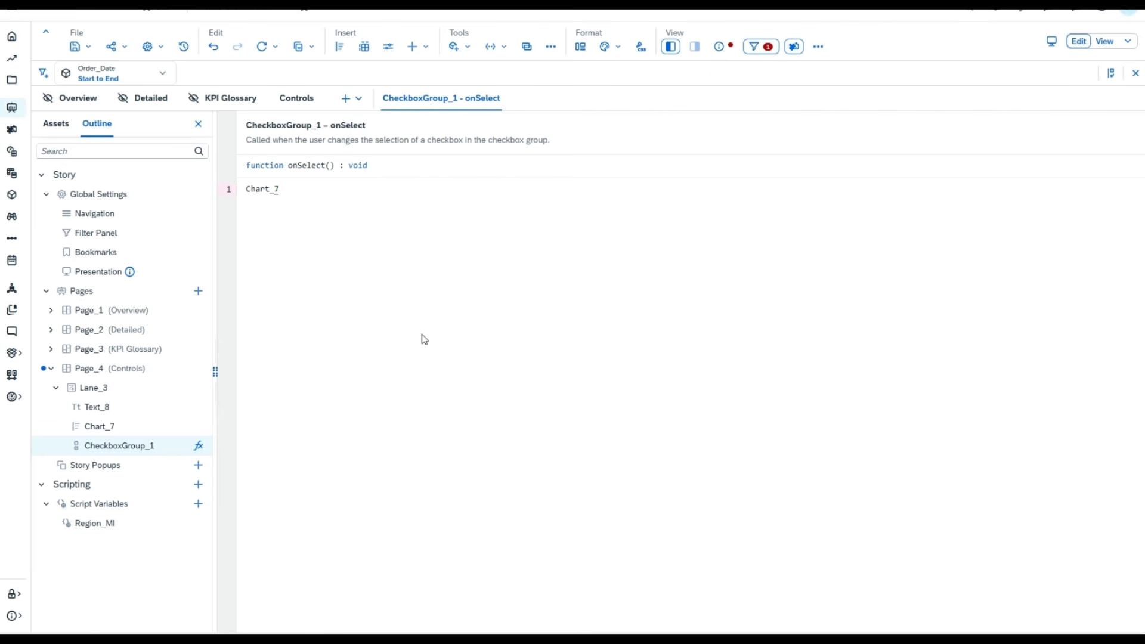
# Append the getDataSource() call to Chart_7 in the onSelect script.
pyautogui.write('.get')
pyautogui.write('d')
pyautogui.press('BackSpace')
pyautogui.hotkey('ctrl', 'space')
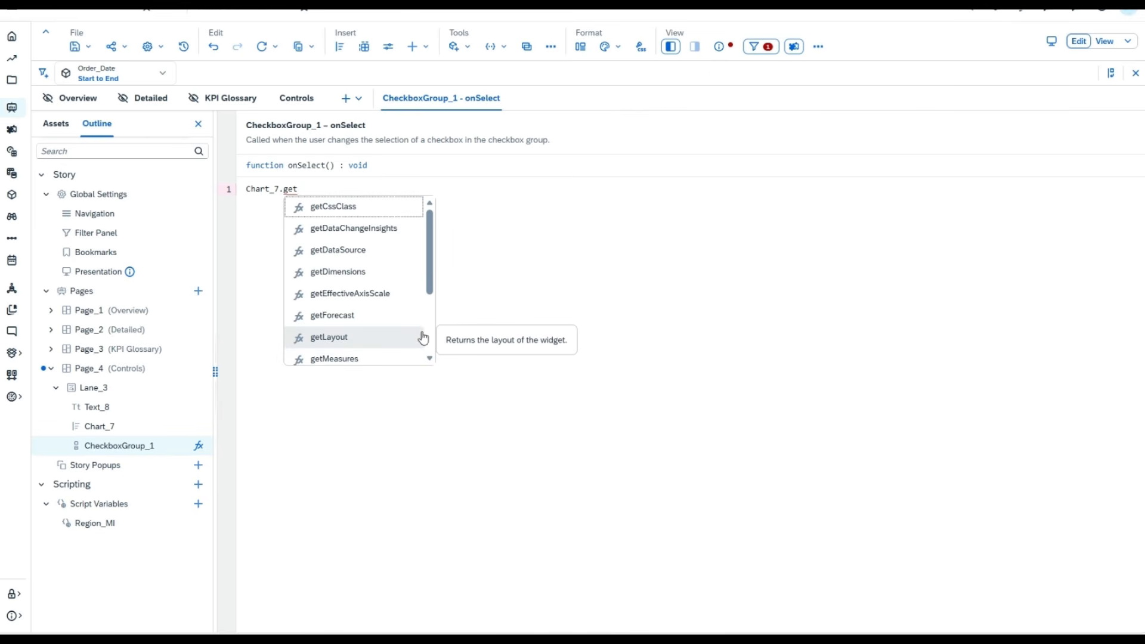
pyautogui.click(370, 255)
pyautogui.moveTo(354, 192)
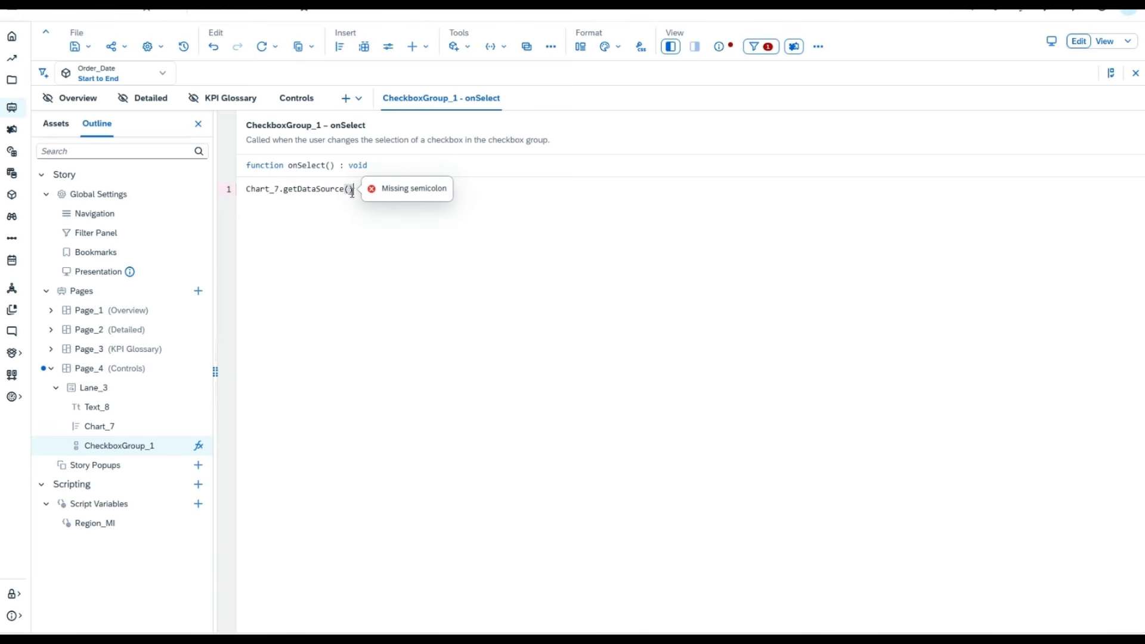
pyautogui.moveTo(354, 191); pyautogui.dragTo(287, 195)
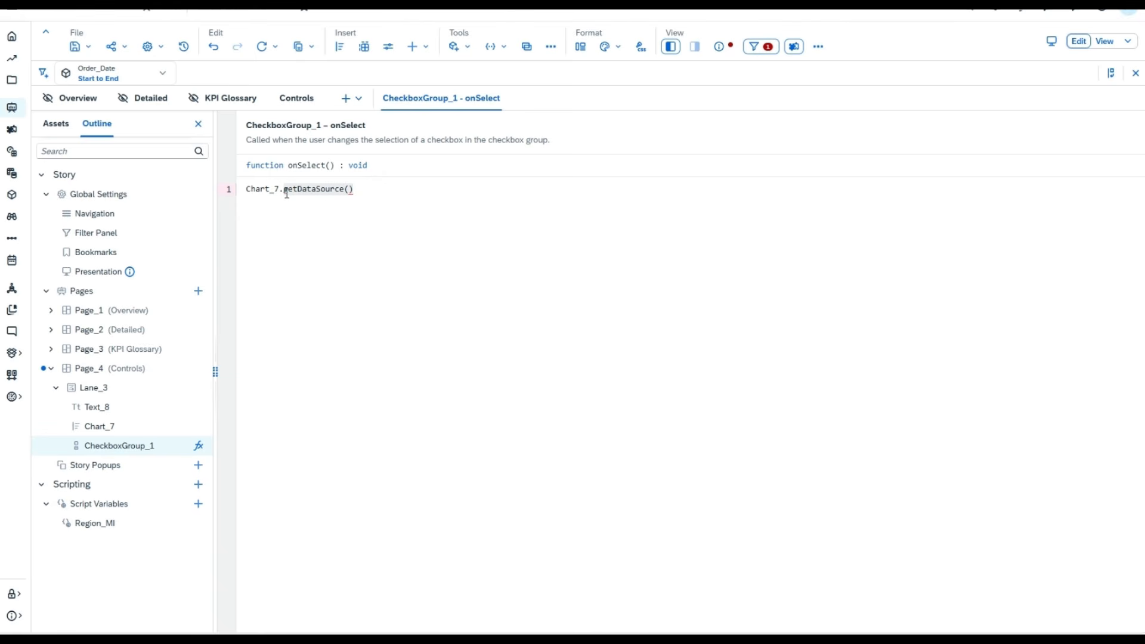
pyautogui.press('BackSpace')
pyautogui.hotkey('ctrl', 'space')
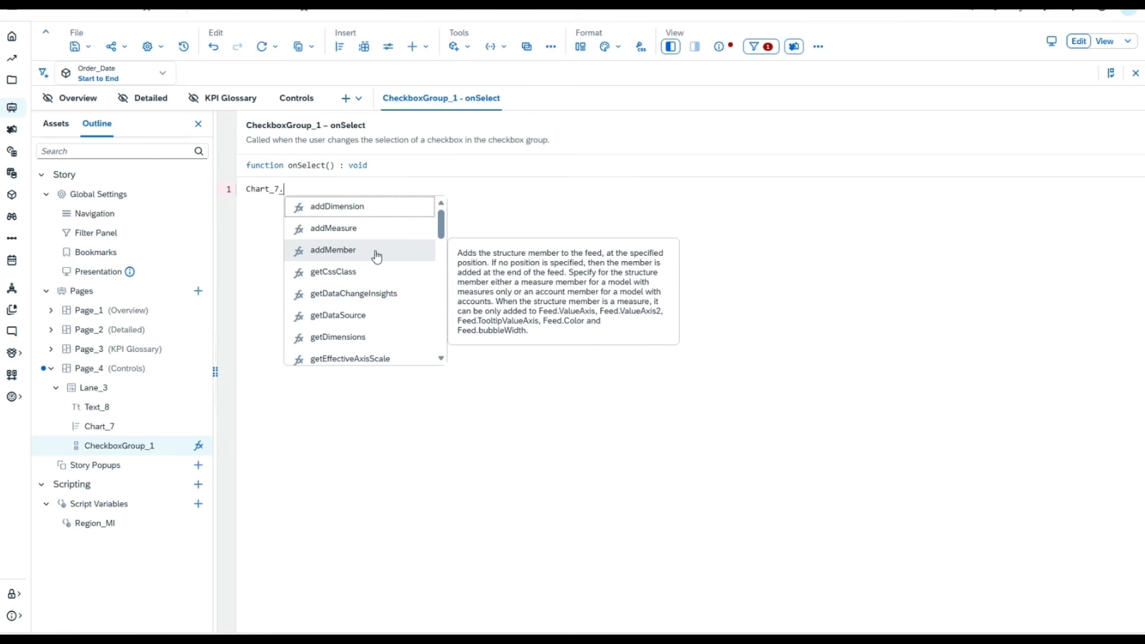
pyautogui.click(383, 321)
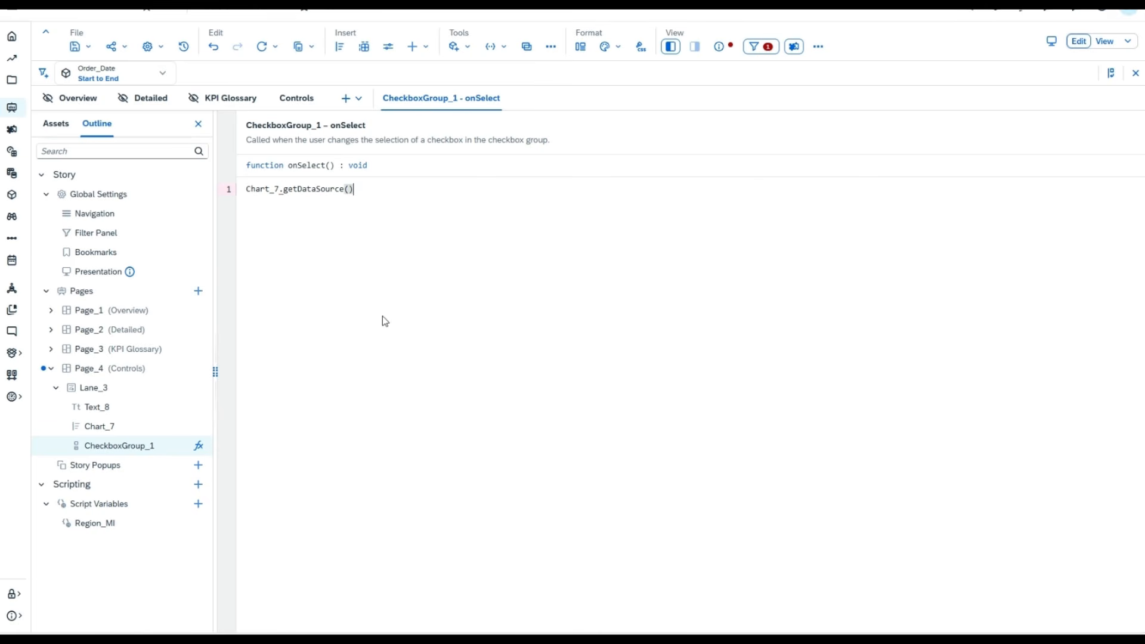
# Append the setDimensionFilter() method to the Chart_7.getDataSource() call in the onSelect script.
pyautogui.write('.')
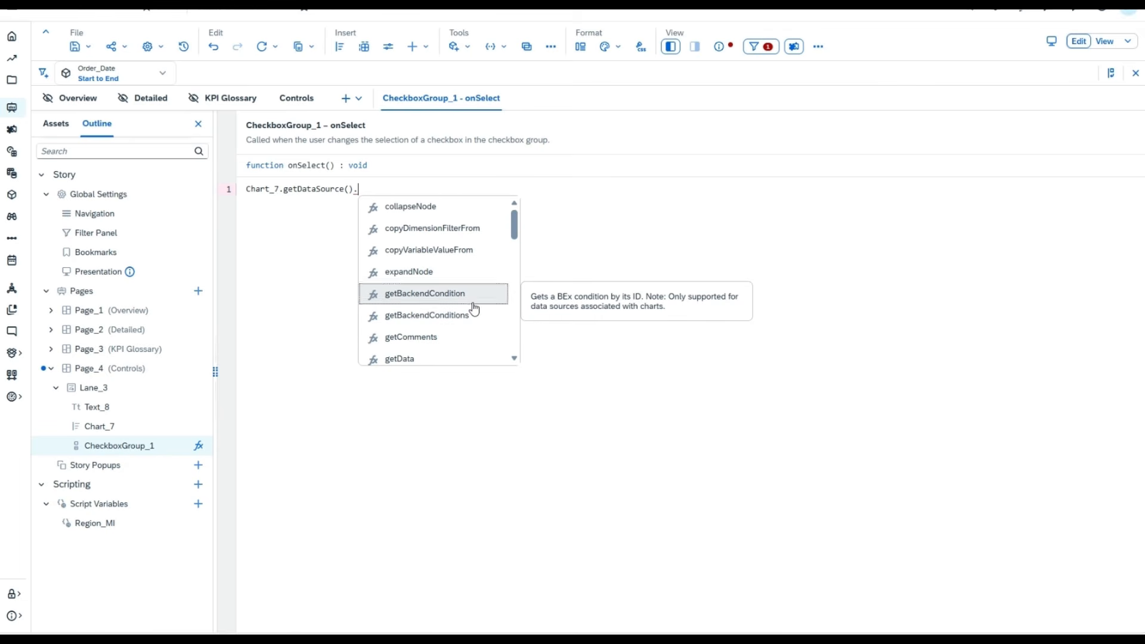
pyautogui.scroll(-4, 474, 309)
pyautogui.scroll(4, 474, 308)
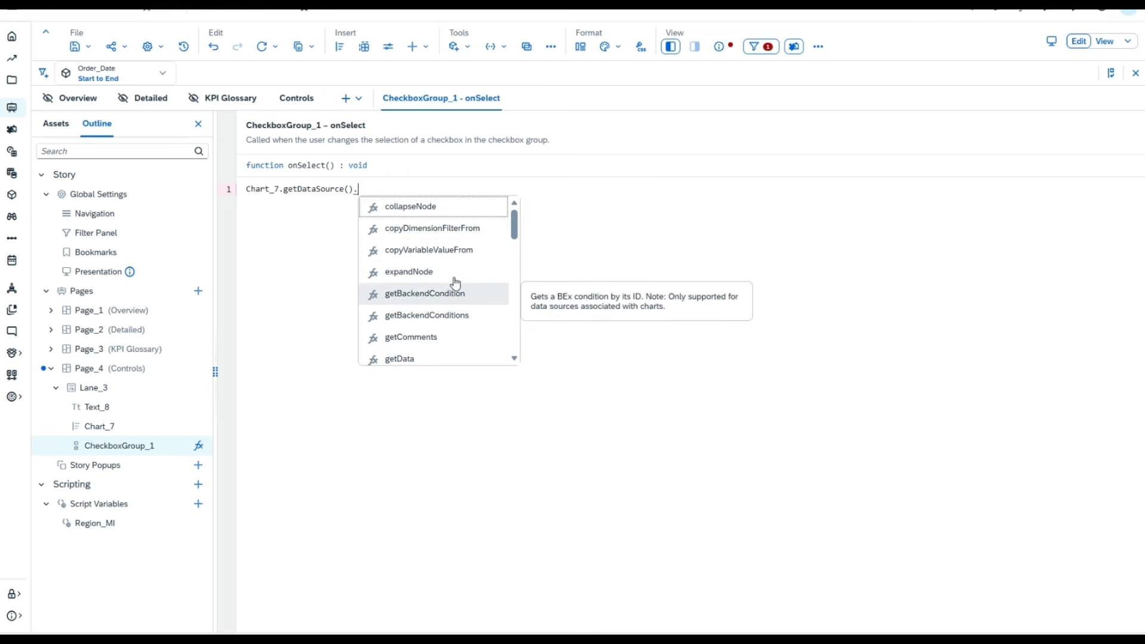
pyautogui.scroll(-2, 454, 338)
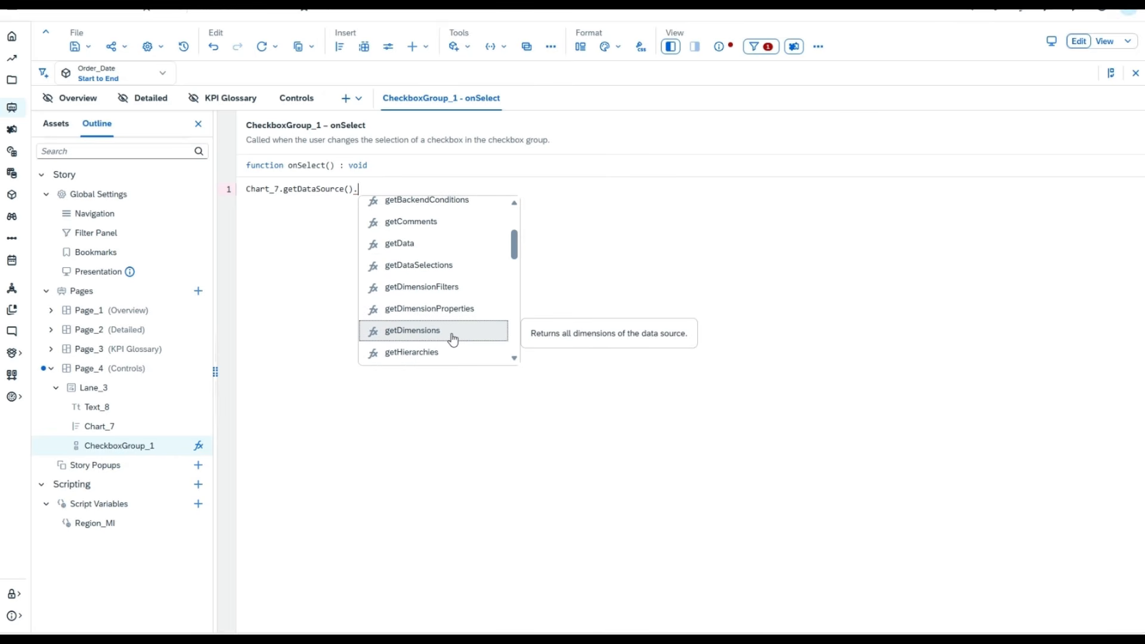
pyautogui.scroll(-3, 453, 339)
pyautogui.scroll(-2, 453, 338)
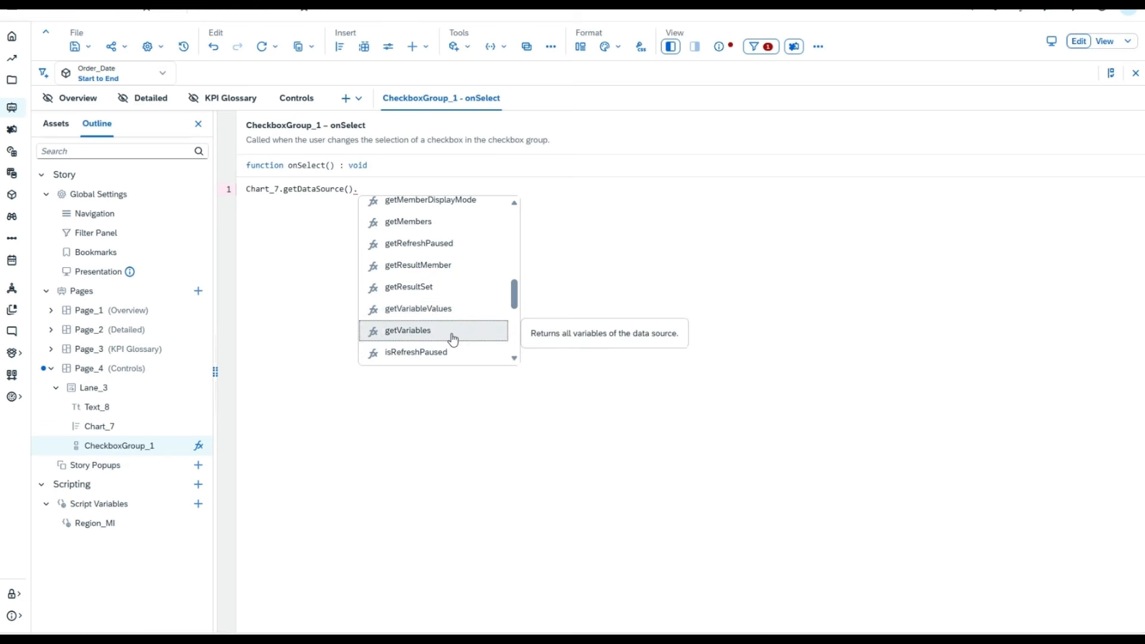
pyautogui.scroll(-3, 444, 309)
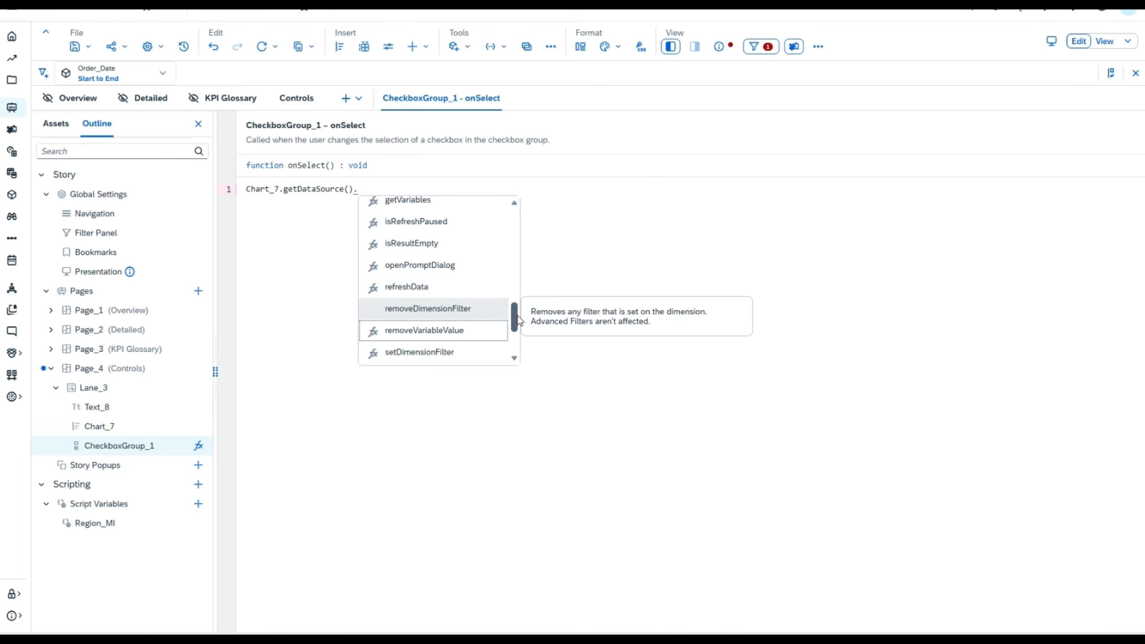
pyautogui.moveTo(518, 316); pyautogui.dragTo(504, 322)
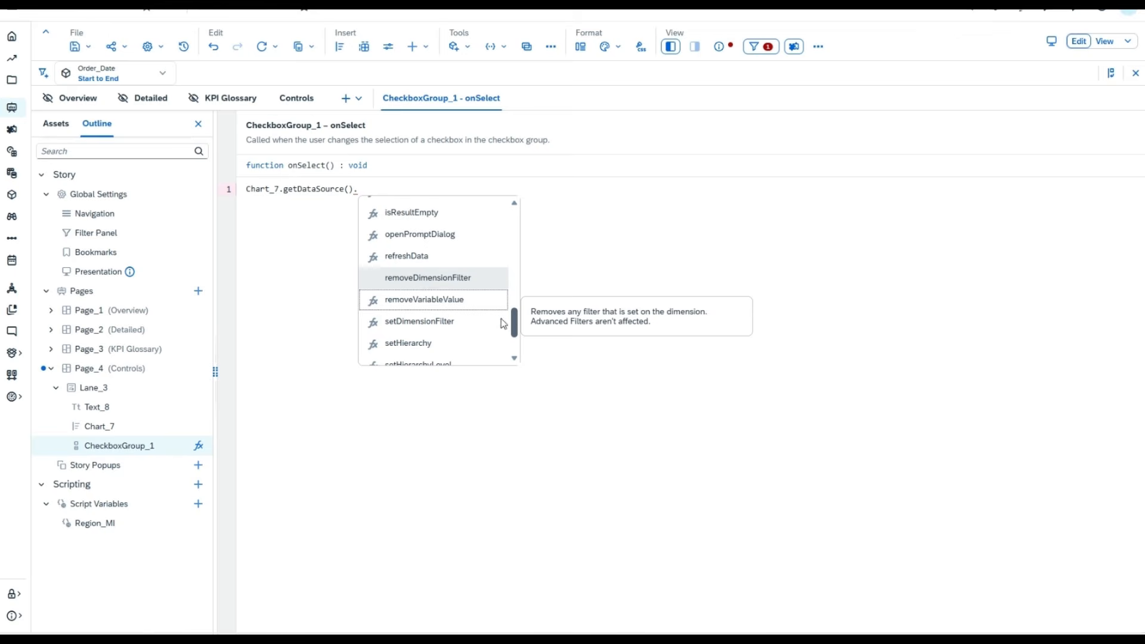
pyautogui.doubleClick(409, 326)
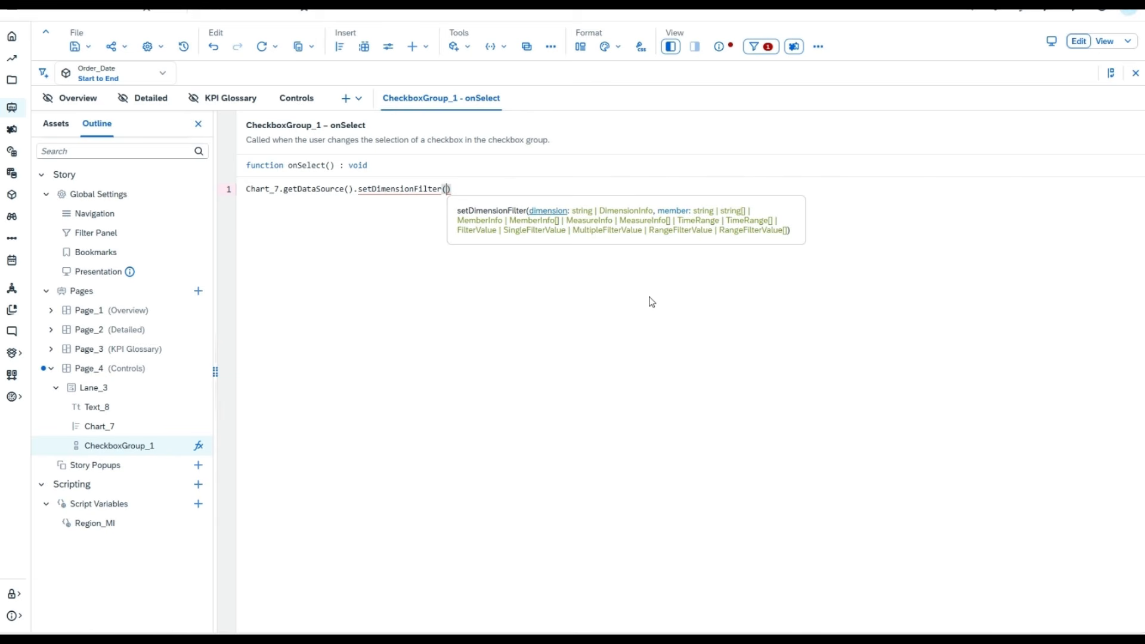
# Insert "Region_ID.Region" as the dimension argument of setDimensionFilter, followed by a comma for the second argument.
pyautogui.hotkey('ctrl', 'space')
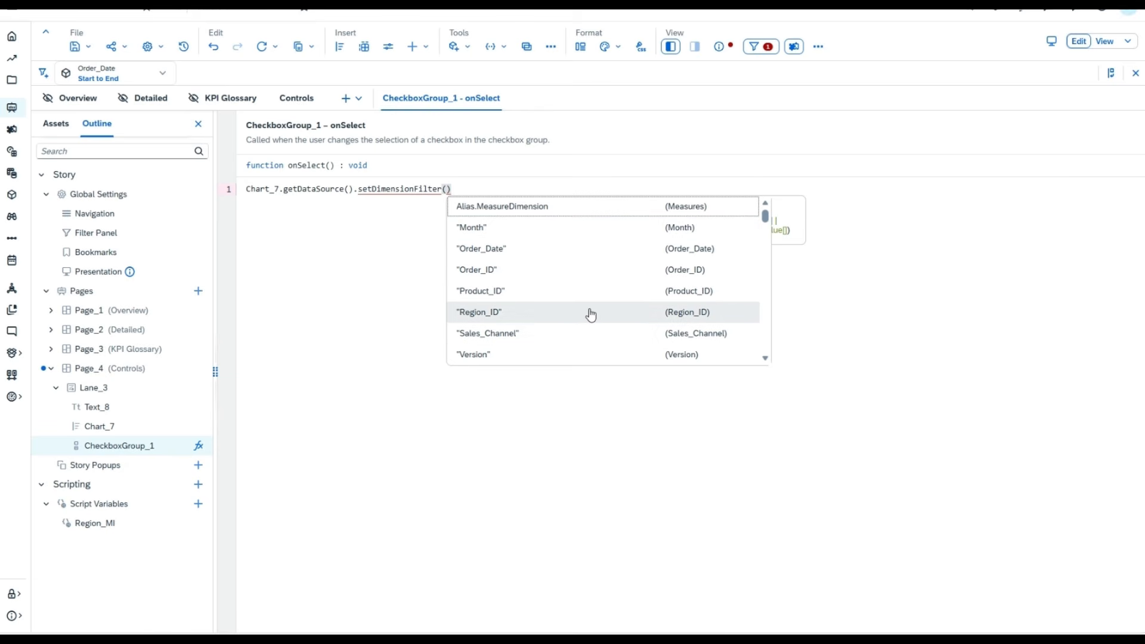
pyautogui.scroll(-3, 590, 314)
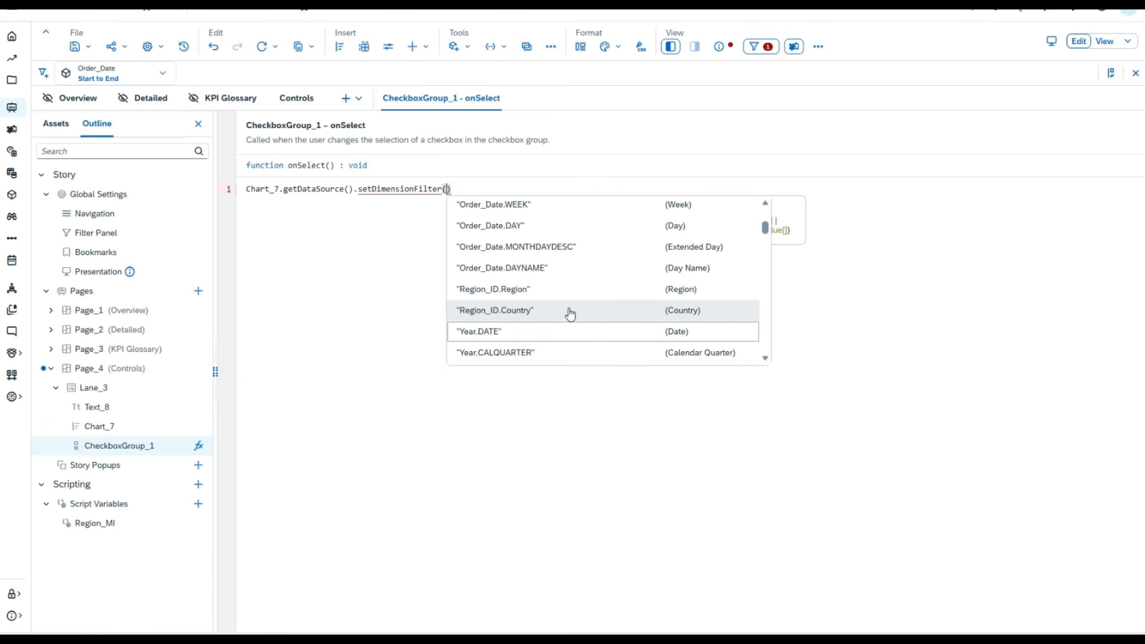
pyautogui.click(506, 294)
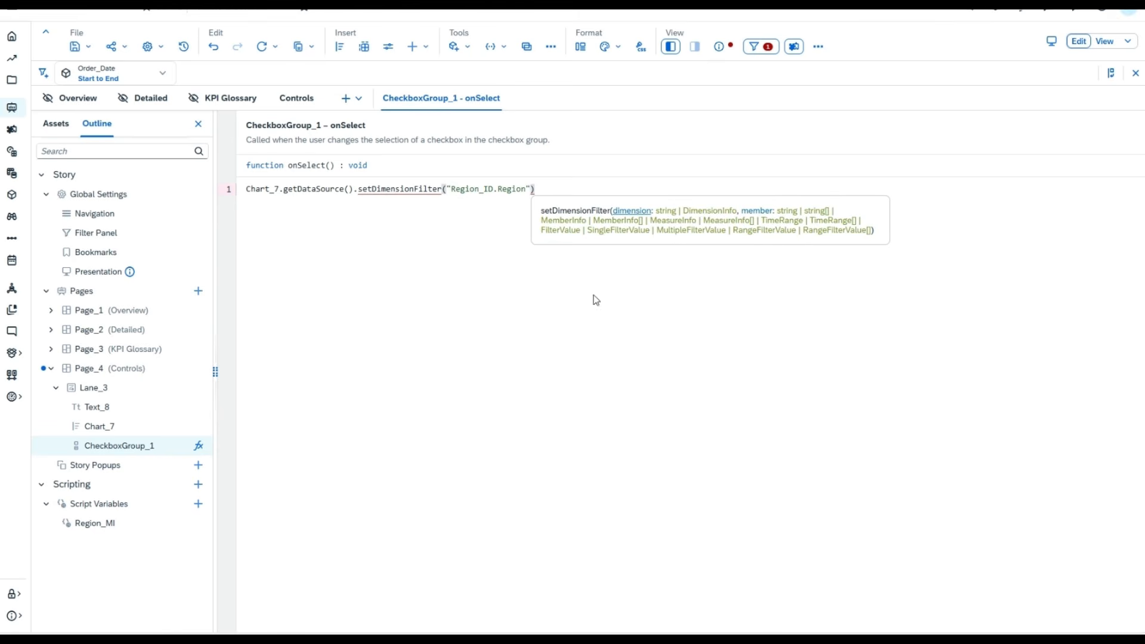
pyautogui.write(',')
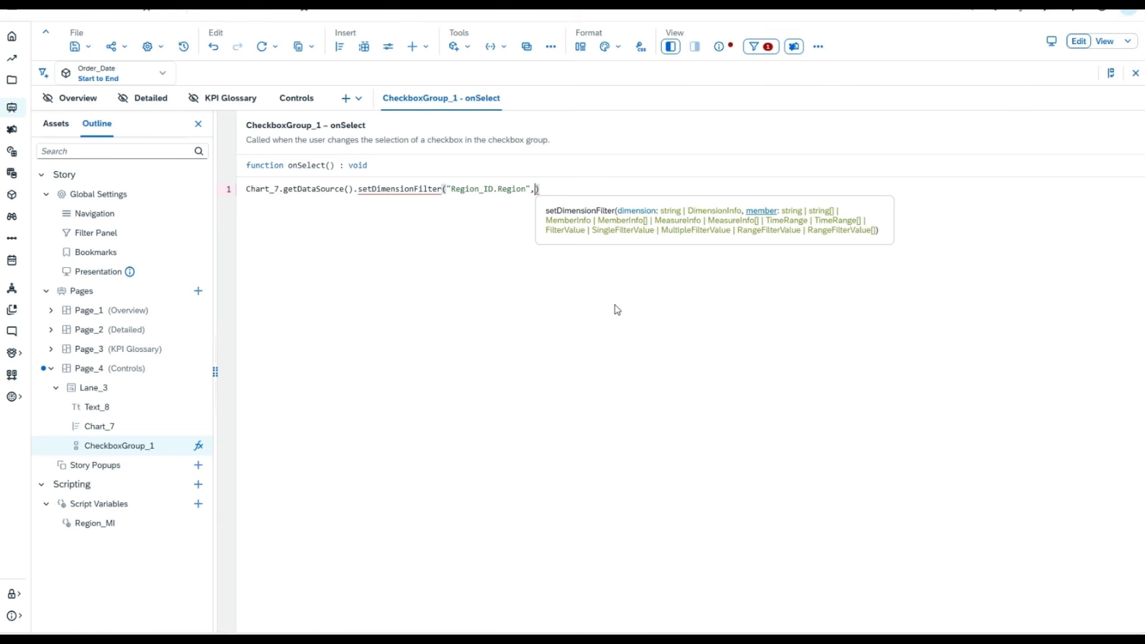
# Try filling the member argument with Central, East, North, South and West from the member selector, and delete the inserted list.
pyautogui.hotkey('ctrl', 'space')
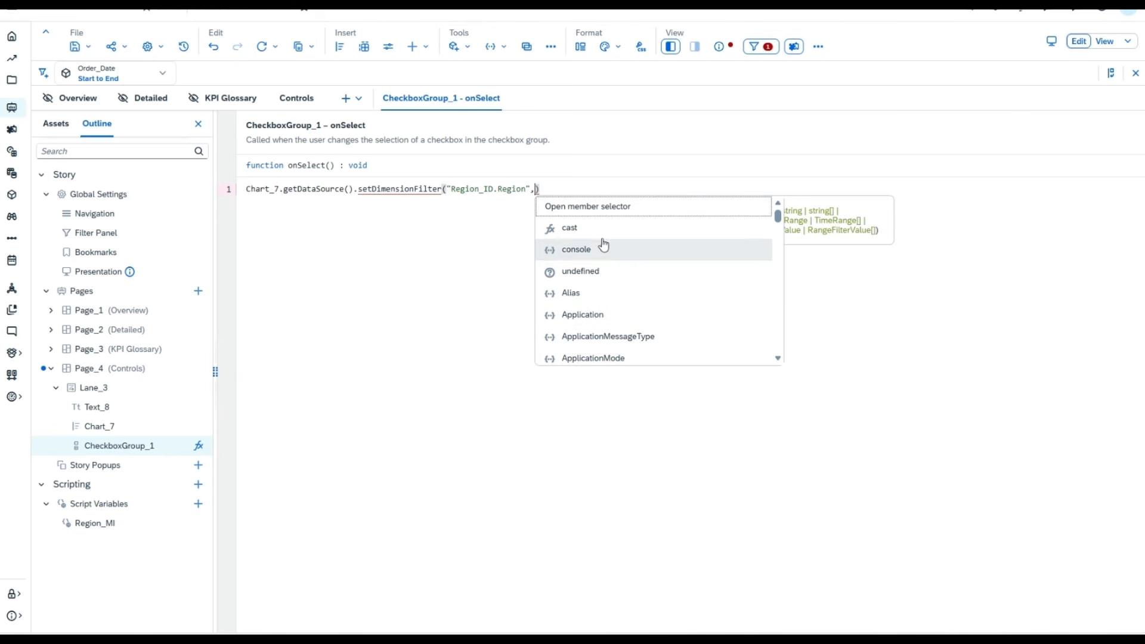
pyautogui.click(604, 213)
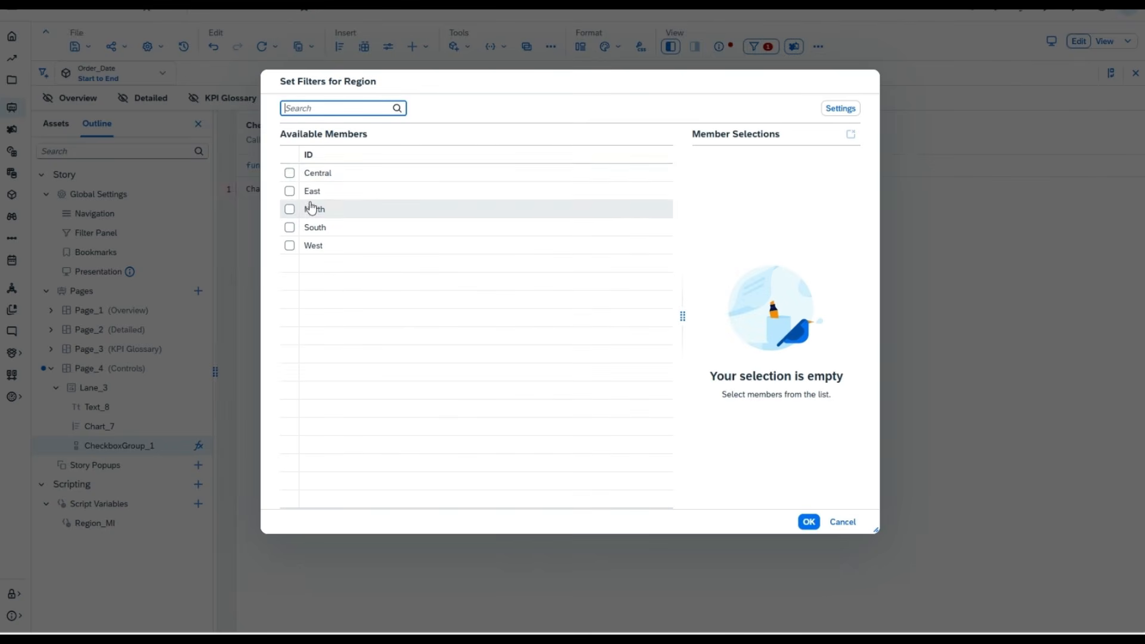
pyautogui.click(289, 173)
pyautogui.click(289, 191)
pyautogui.click(289, 209)
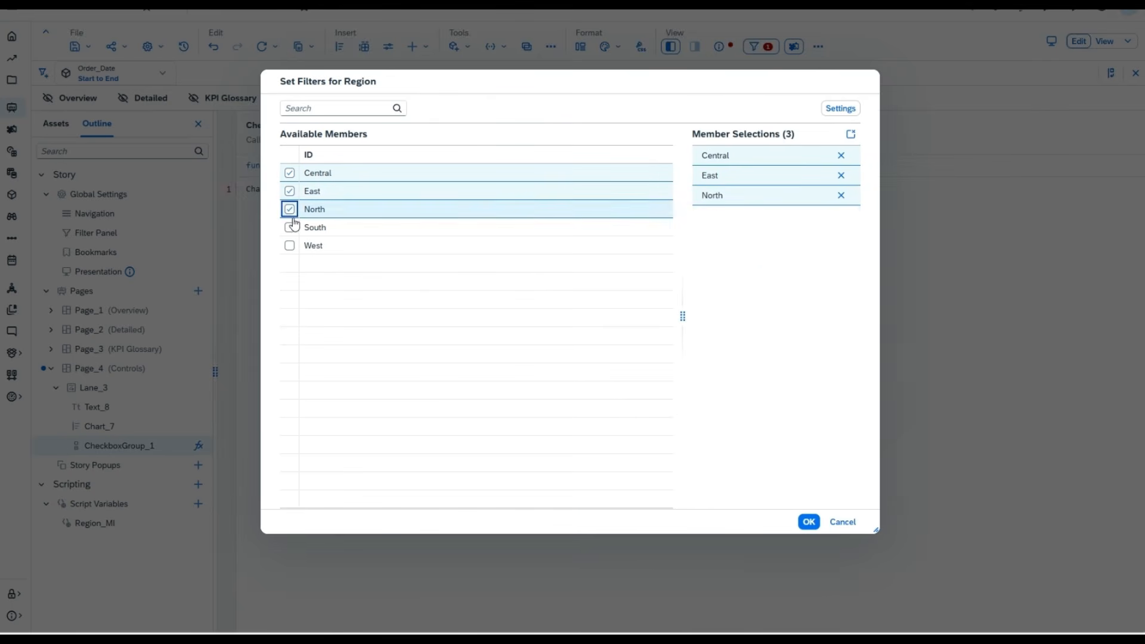
pyautogui.click(289, 227)
pyautogui.click(289, 246)
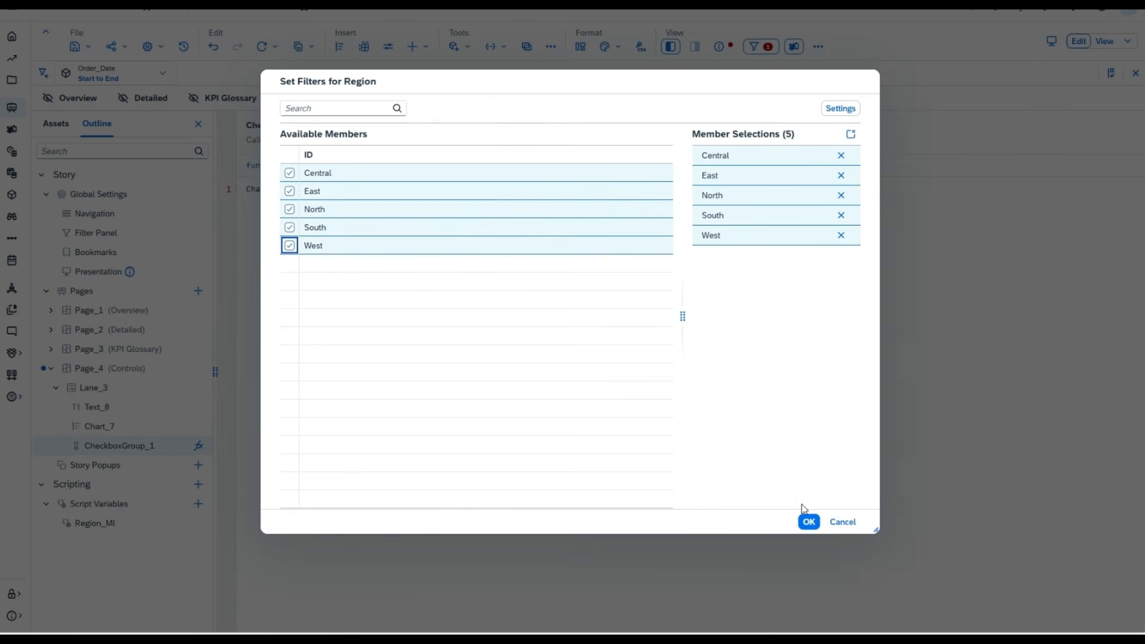
pyautogui.click(809, 522)
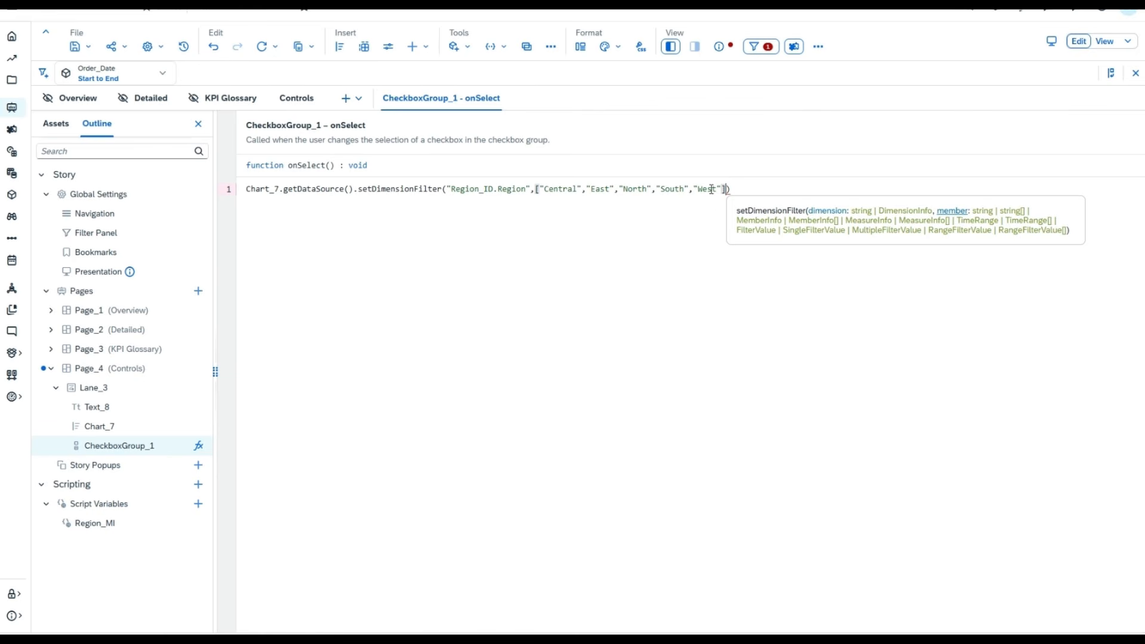
pyautogui.moveTo(535, 190); pyautogui.dragTo(729, 192)
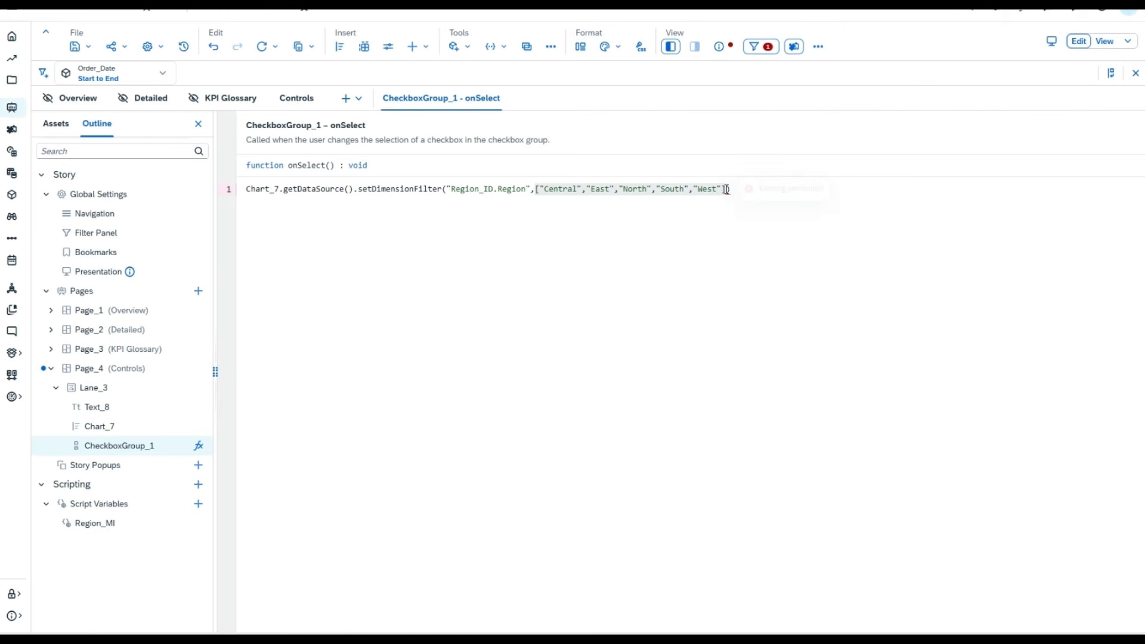
pyautogui.press('BackSpace')
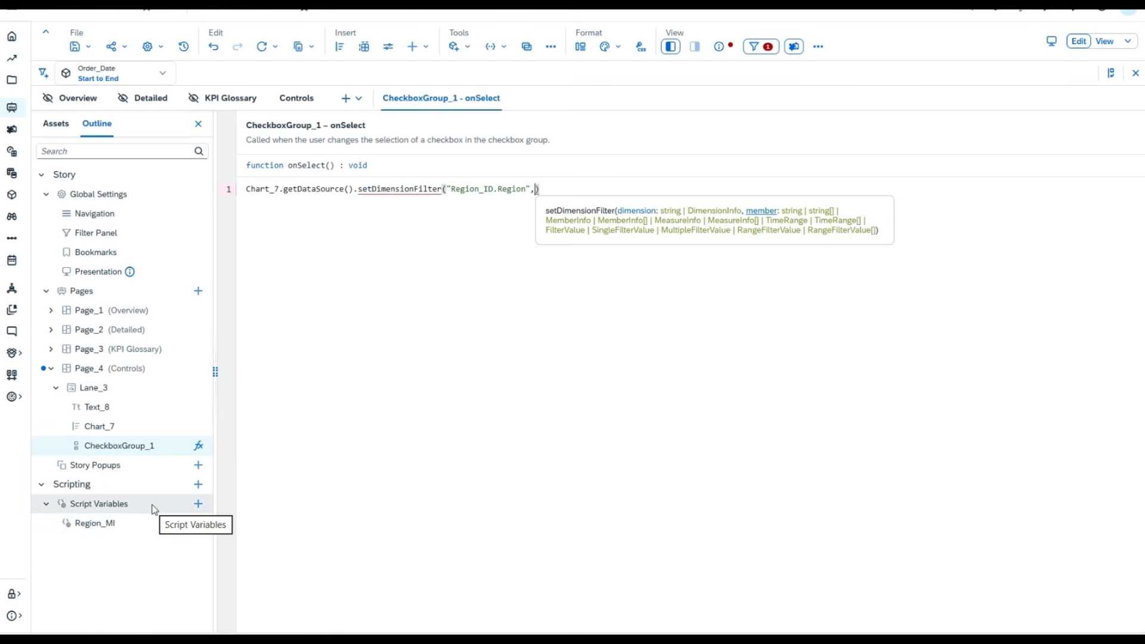
# Pass the script variable Region_MI as the member argument and end the statement with a semicolon.
pyautogui.write('R')
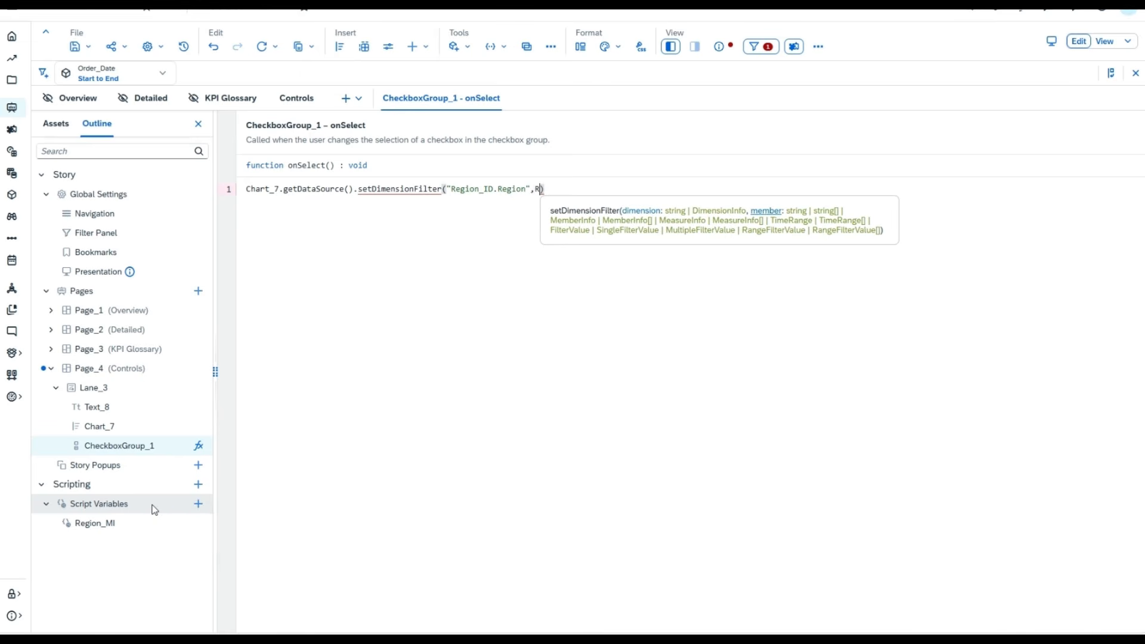
pyautogui.write('egion')
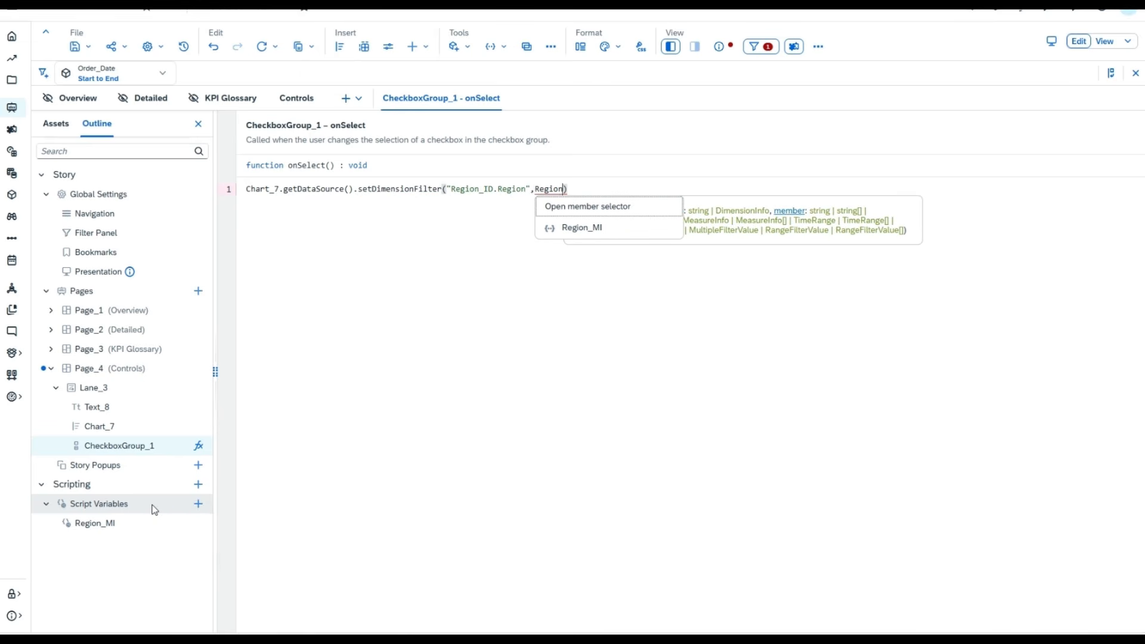
pyautogui.click(614, 229)
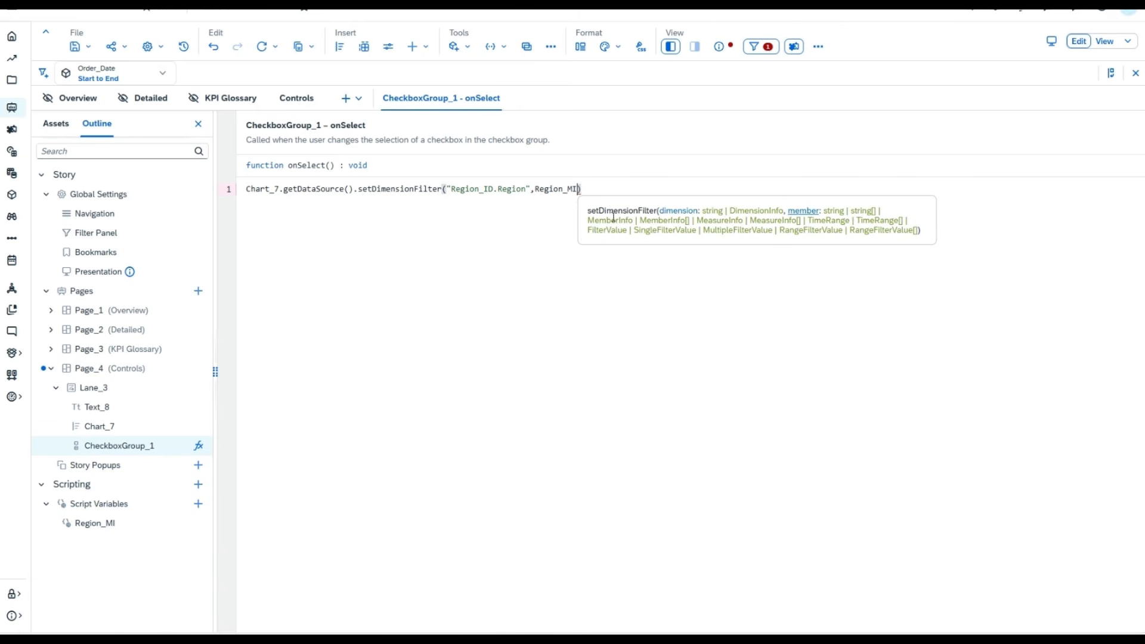
pyautogui.click(609, 187)
pyautogui.write(';')
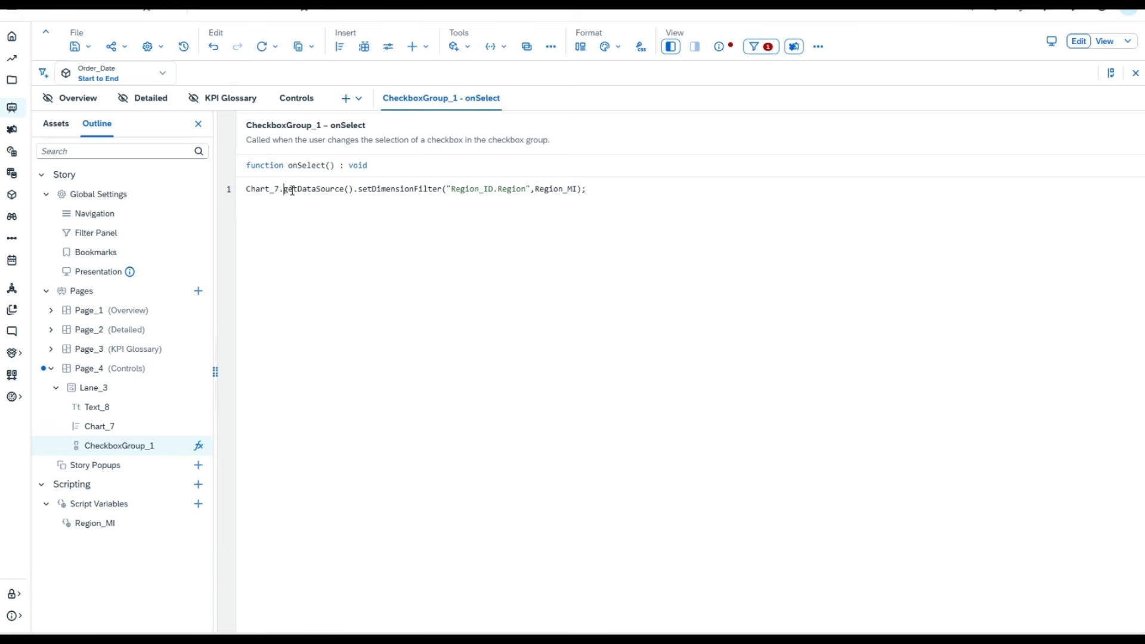
# Review the script line's getDataSource() and setDimensionFilter calls and its Region_ID.Region and Region_MI arguments.
pyautogui.moveTo(291, 190); pyautogui.dragTo(353, 190)
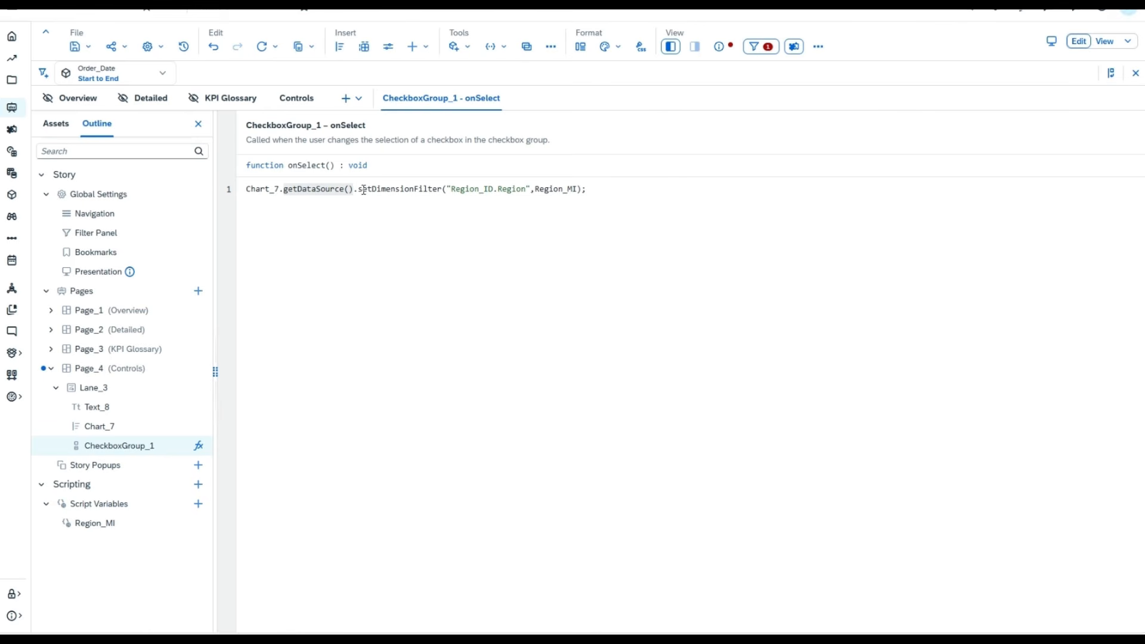
pyautogui.moveTo(359, 190); pyautogui.dragTo(437, 189)
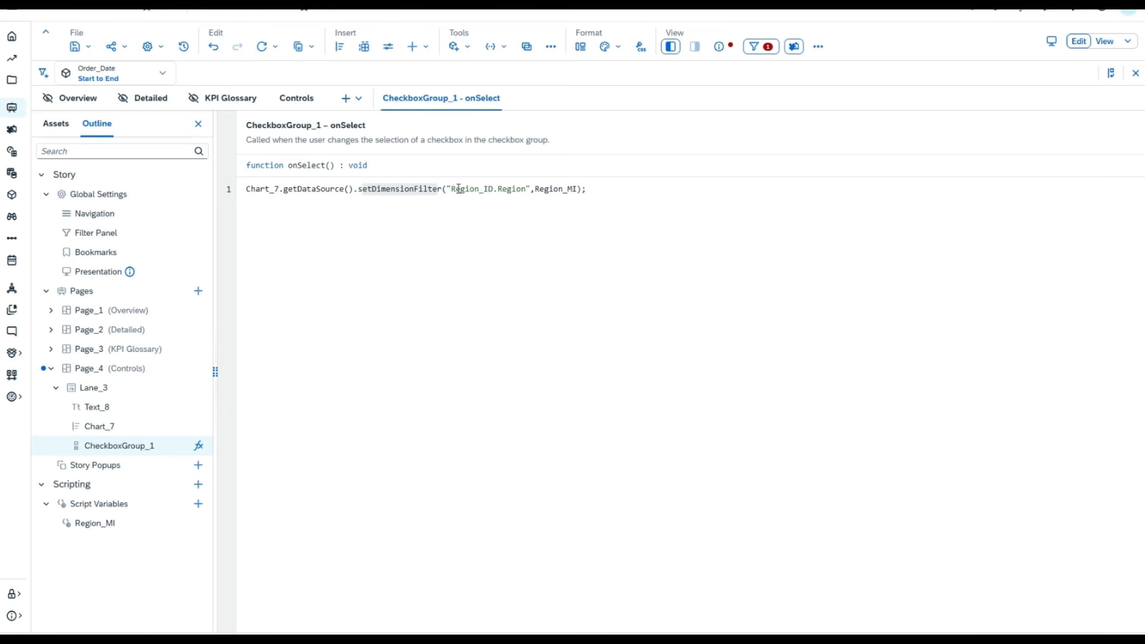
pyautogui.moveTo(451, 189); pyautogui.dragTo(524, 189)
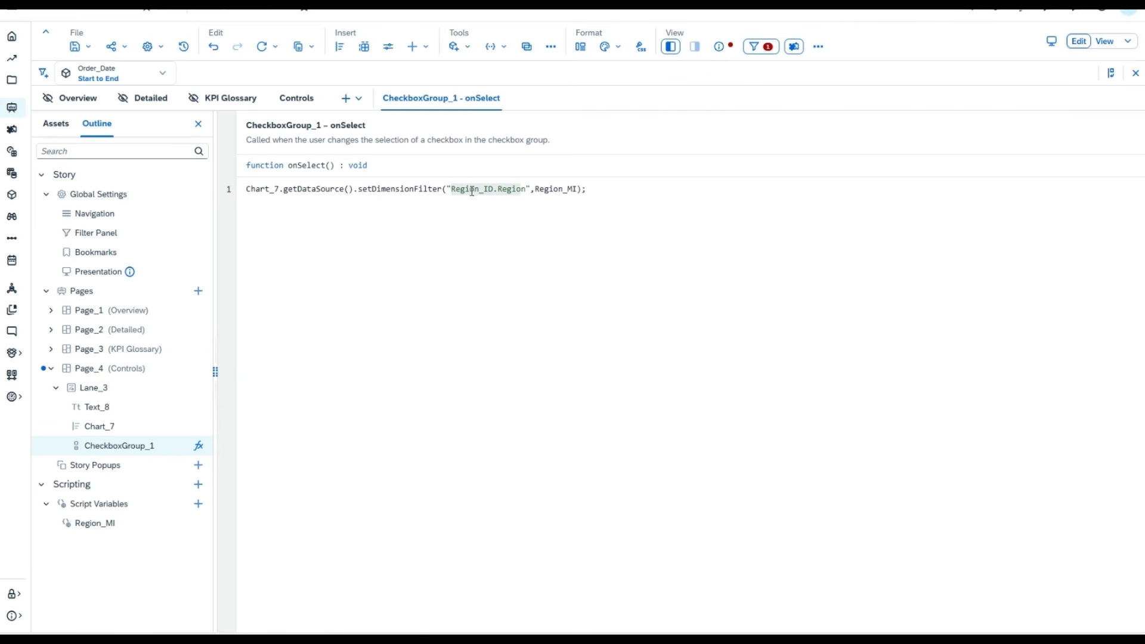
pyautogui.click(504, 191)
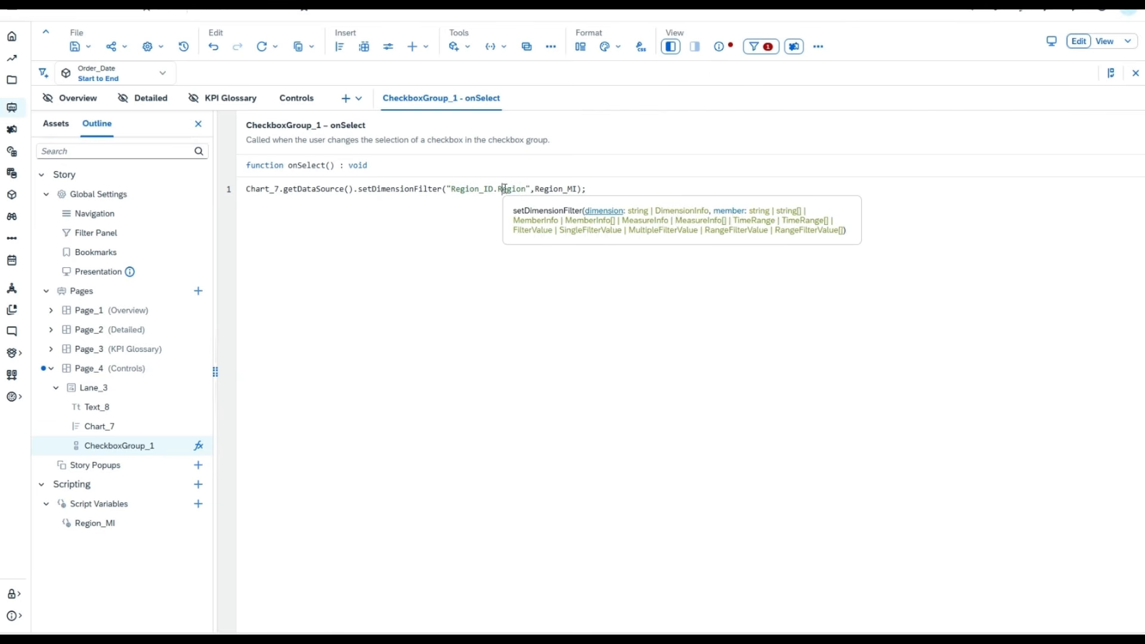
pyautogui.moveTo(500, 188); pyautogui.dragTo(528, 188)
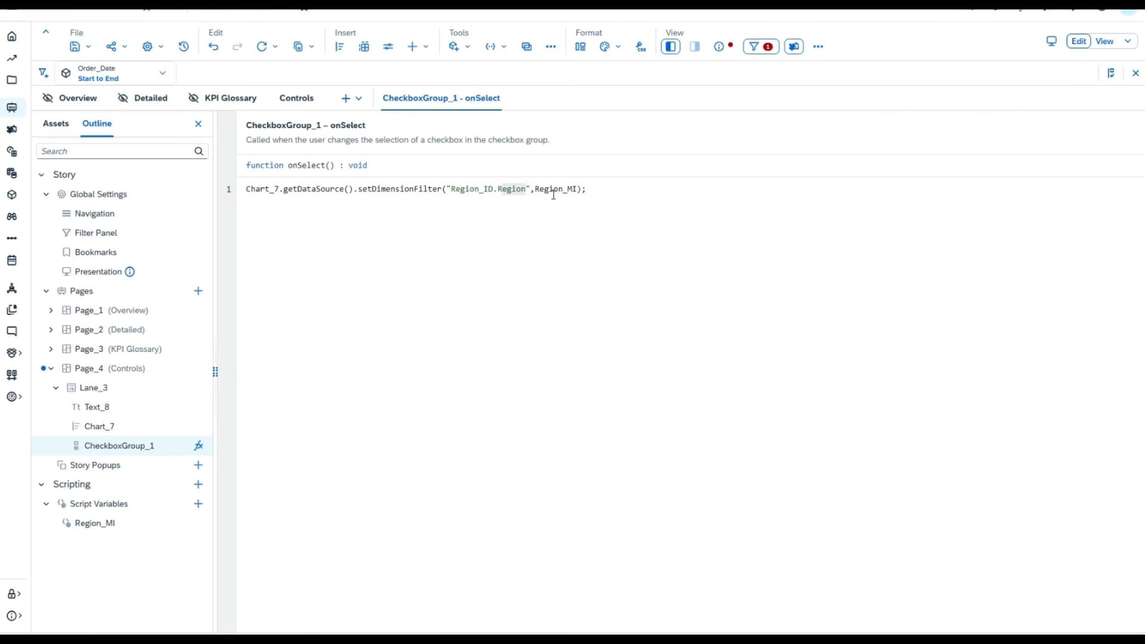
pyautogui.click(556, 191)
pyautogui.moveTo(537, 189); pyautogui.dragTo(578, 189)
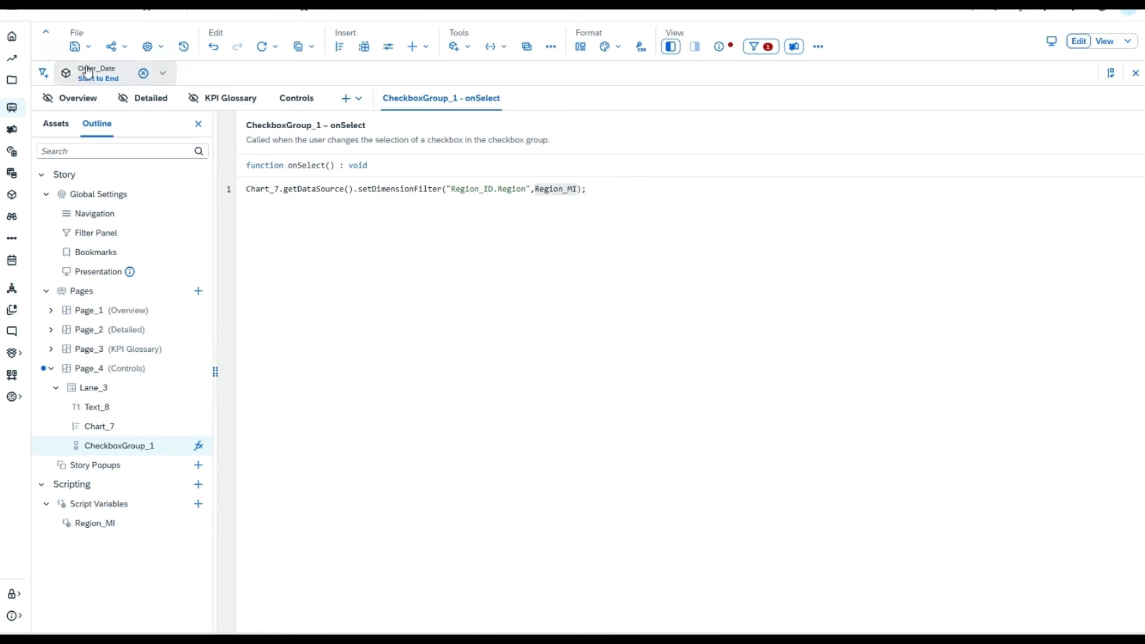
# Save the story and test the chart filtering in view mode by toggling the South and West checkboxes.
pyautogui.click(87, 48)
pyautogui.click(82, 65)
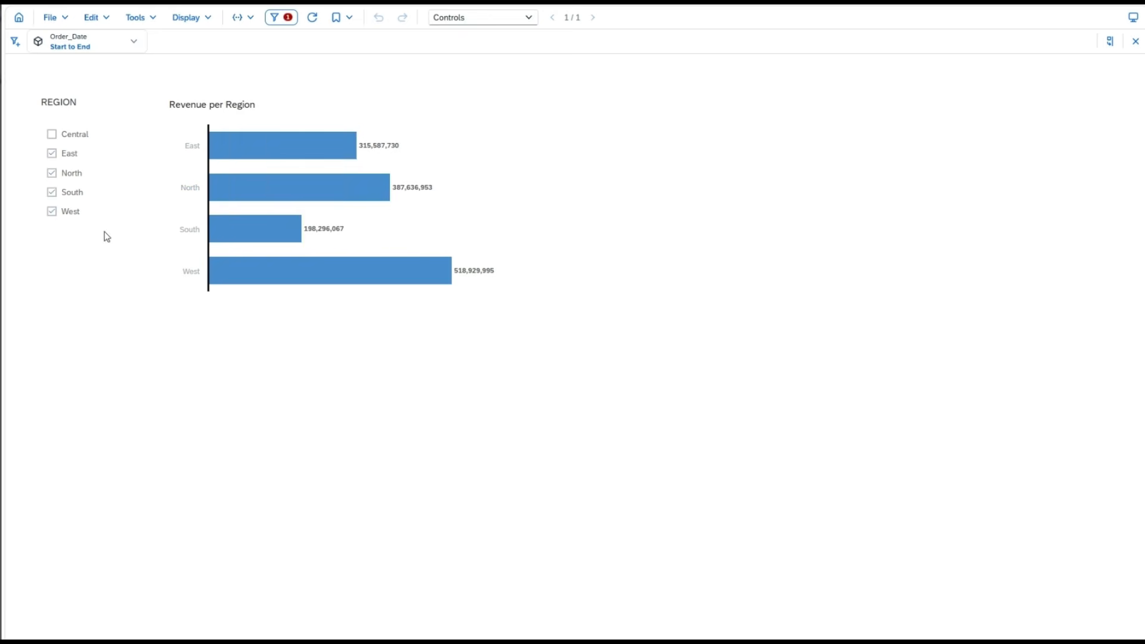
pyautogui.click(52, 192)
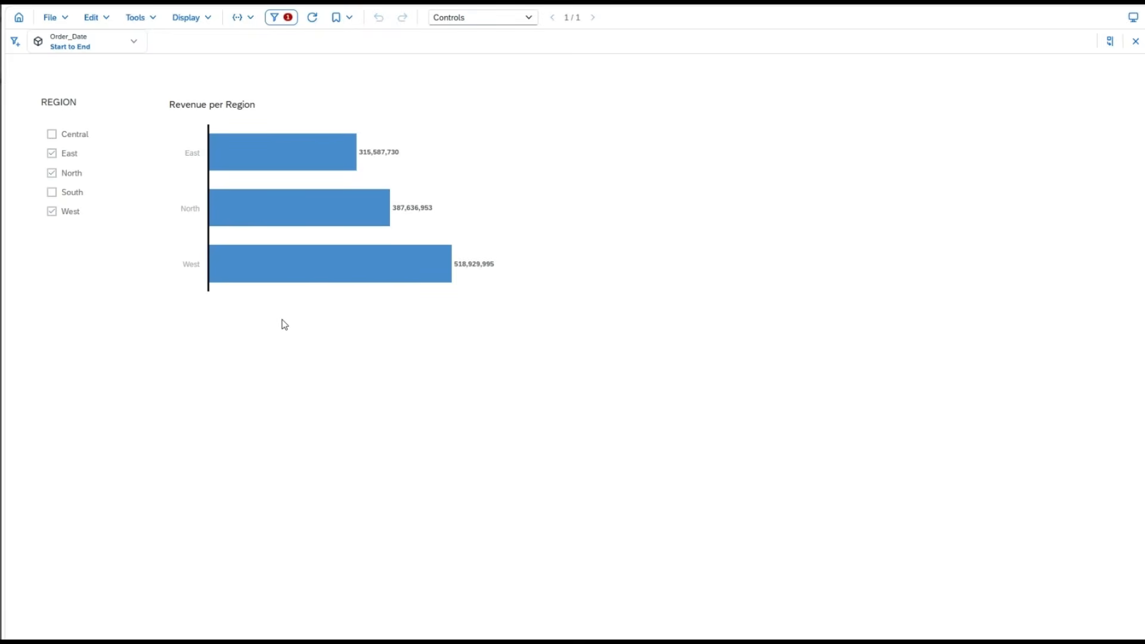
pyautogui.click(51, 211)
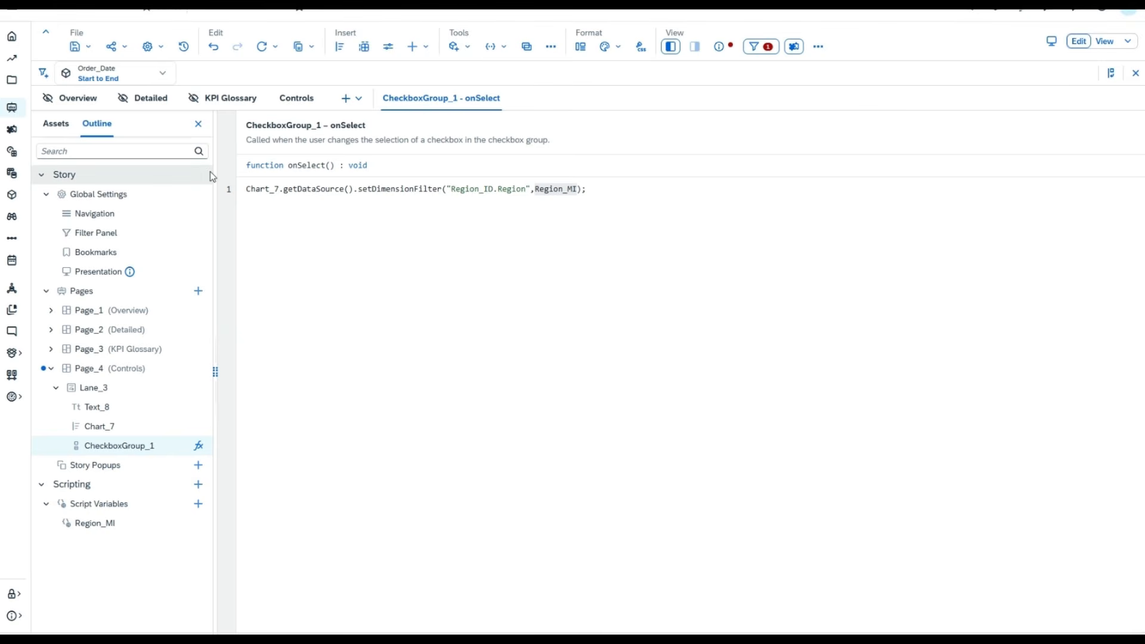
# Replace the Region dimension of the revenue chart on the Controls page with Product_ID.
pyautogui.click(296, 98)
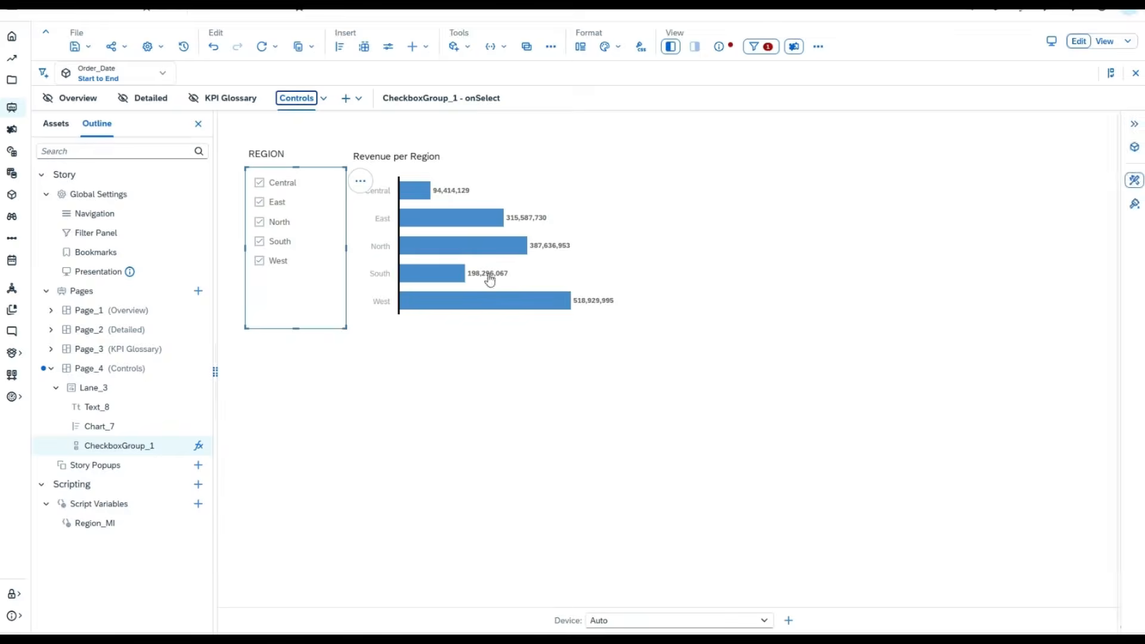
pyautogui.click(564, 197)
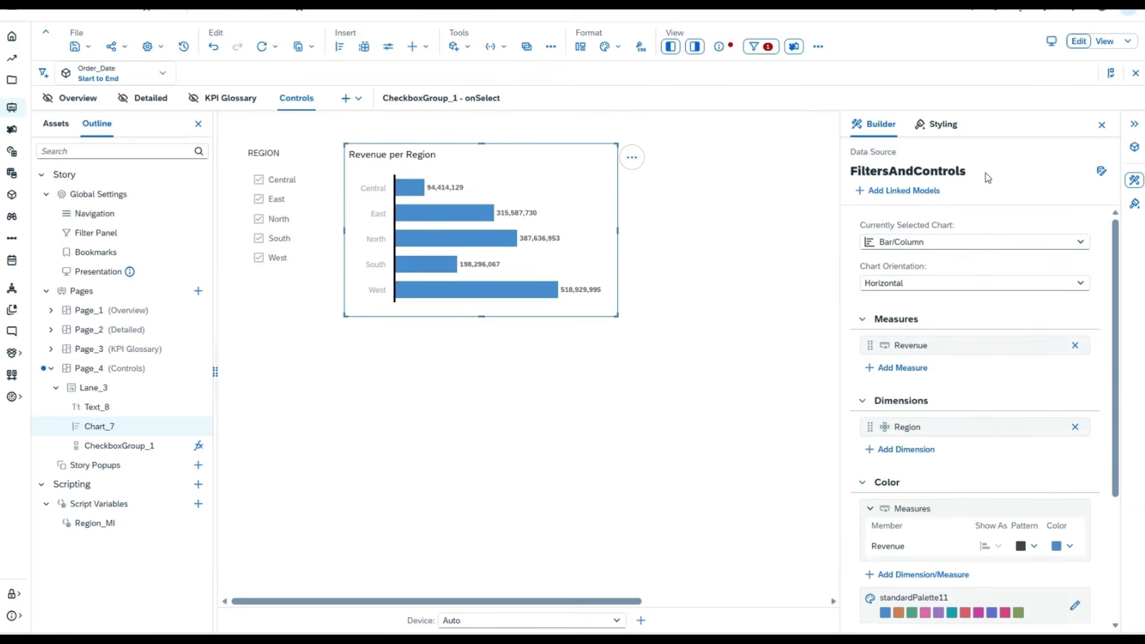
pyautogui.scroll(-2, 1014, 325)
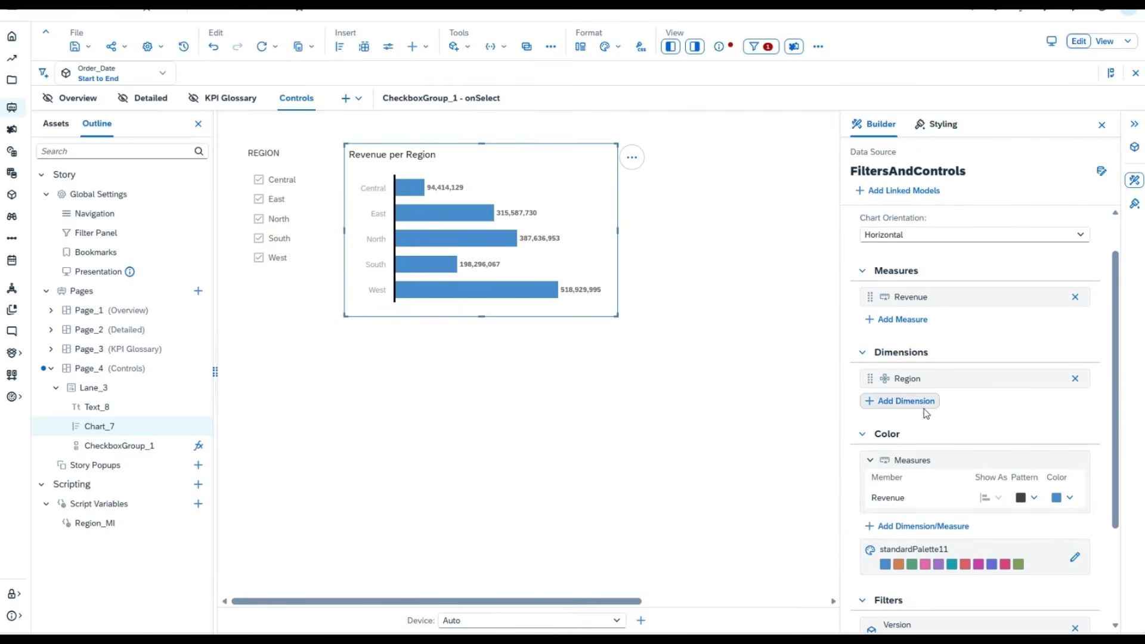
pyautogui.click(925, 408)
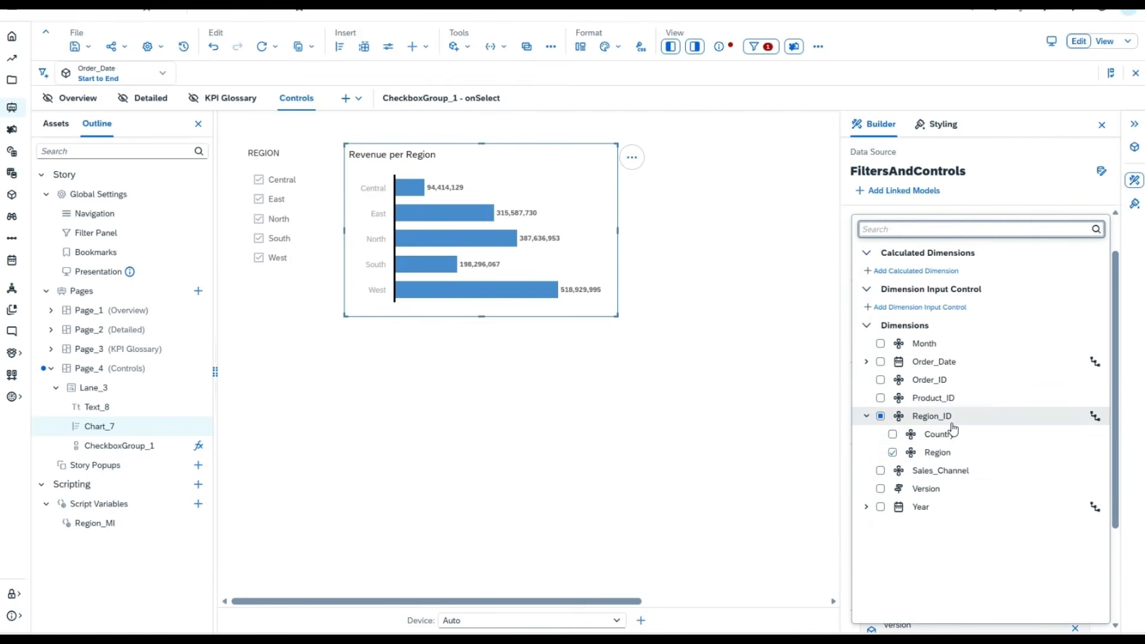
pyautogui.click(881, 399)
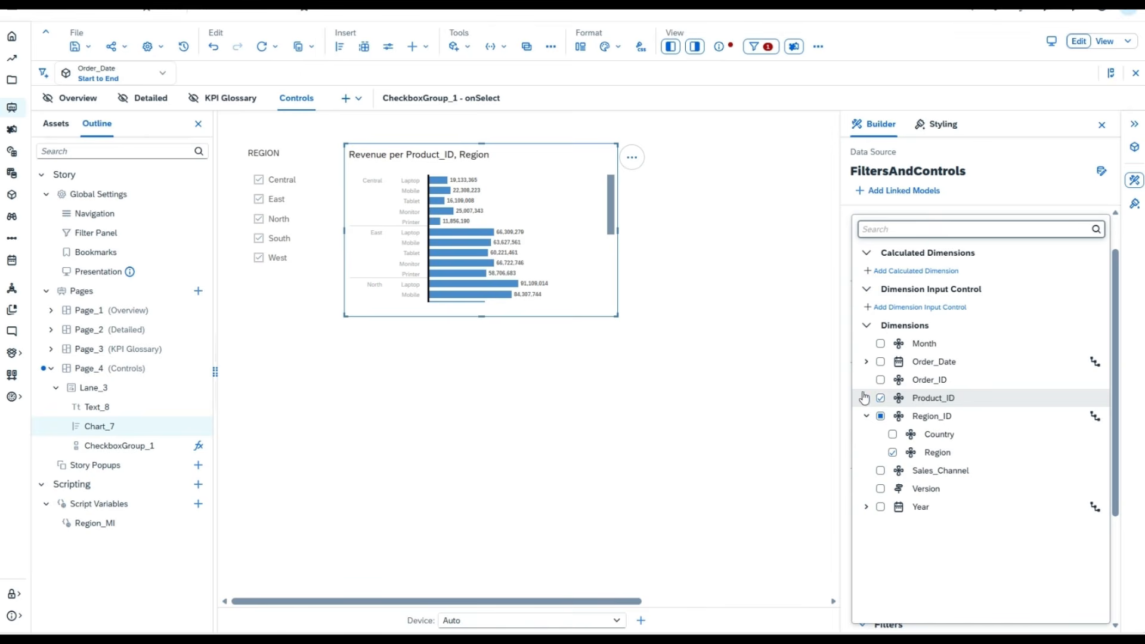
pyautogui.click(846, 386)
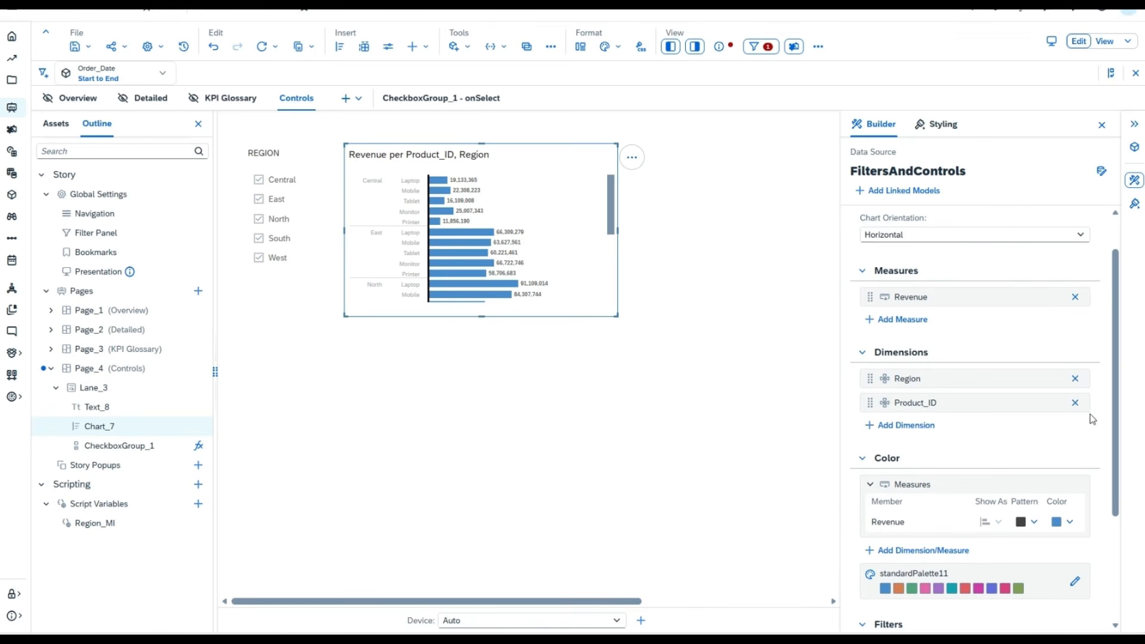
pyautogui.click(1077, 380)
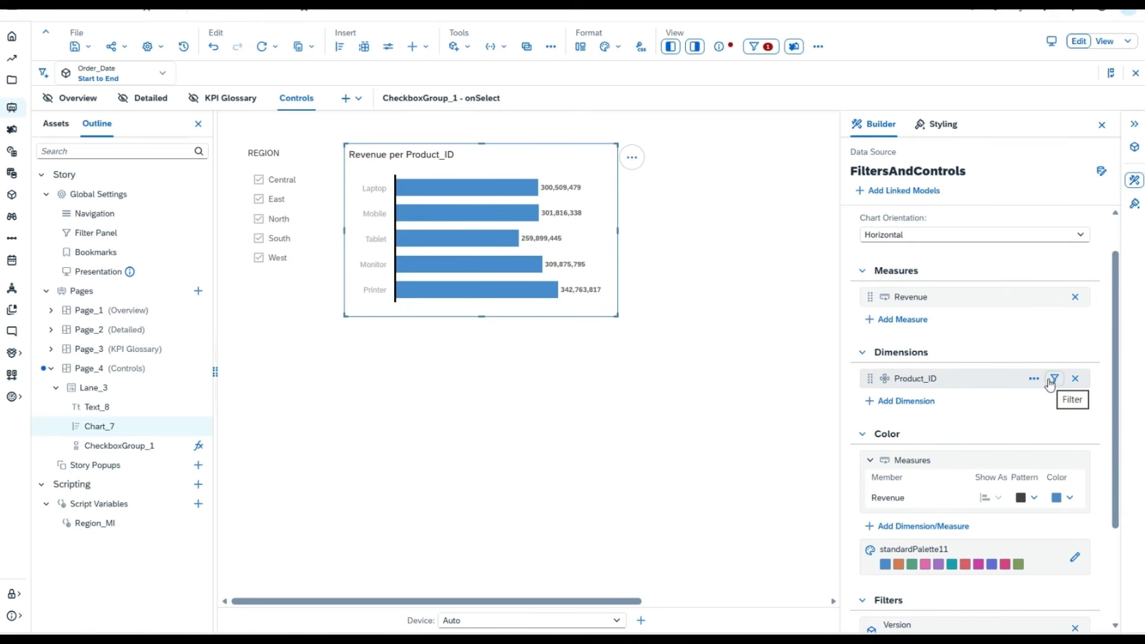
# Set the chart's Product_ID dimension to display both ID and Description.
pyautogui.click(1049, 381)
pyautogui.click(1034, 379)
pyautogui.click(1035, 379)
pyautogui.moveTo(1003, 399)
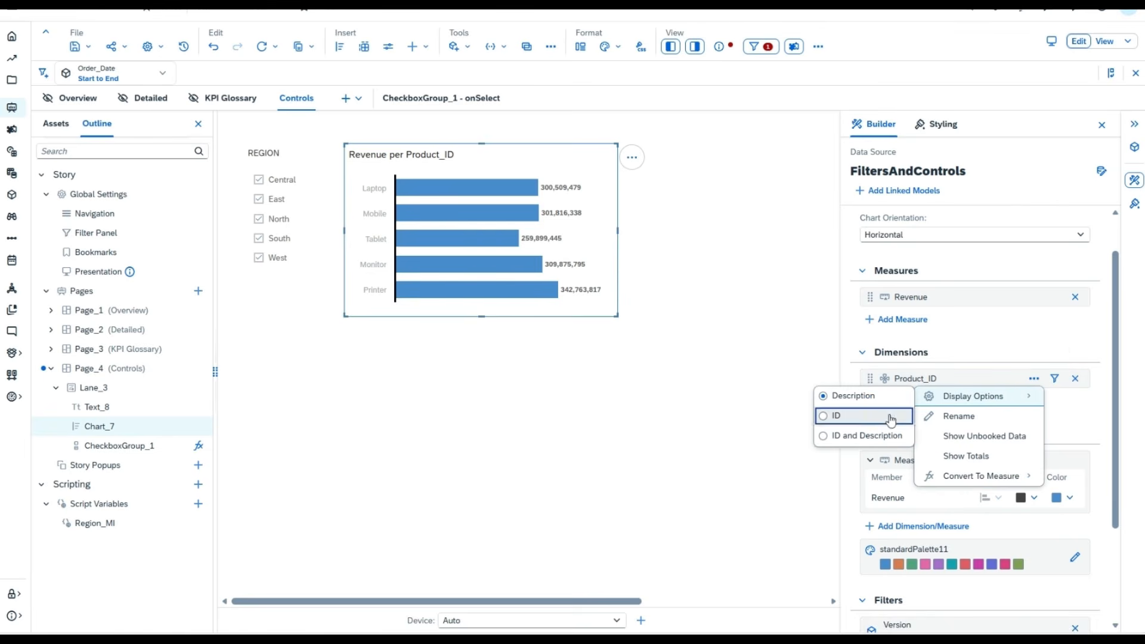
pyautogui.click(883, 434)
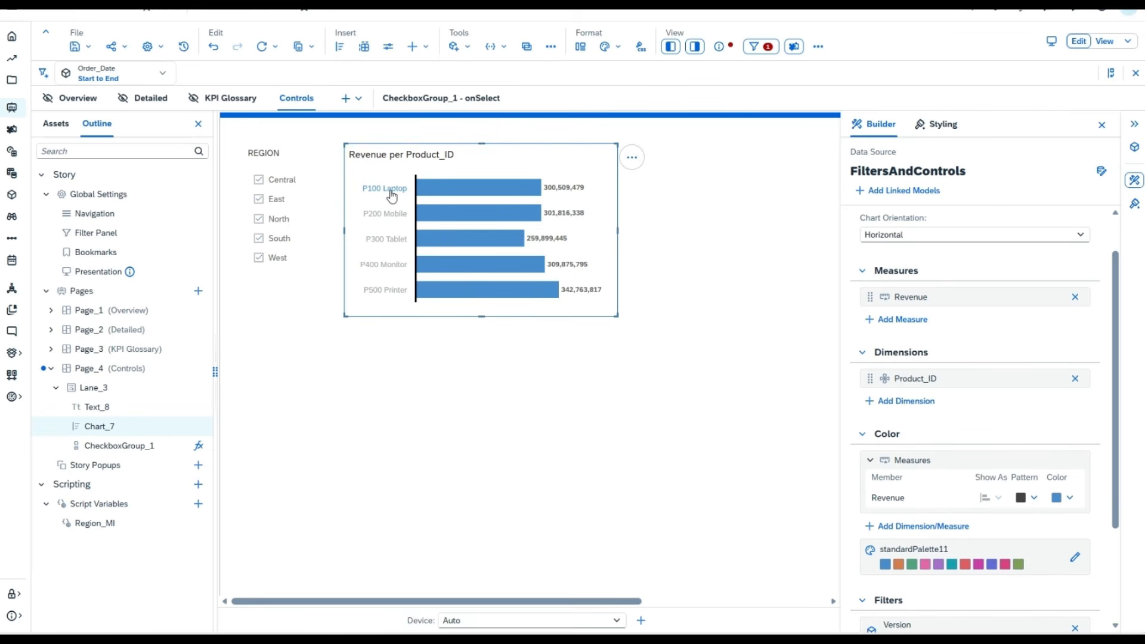
# Change the checkbox group's texts for Value 1 and Value 2 to Laptop and Mobile.
pyautogui.click(325, 285)
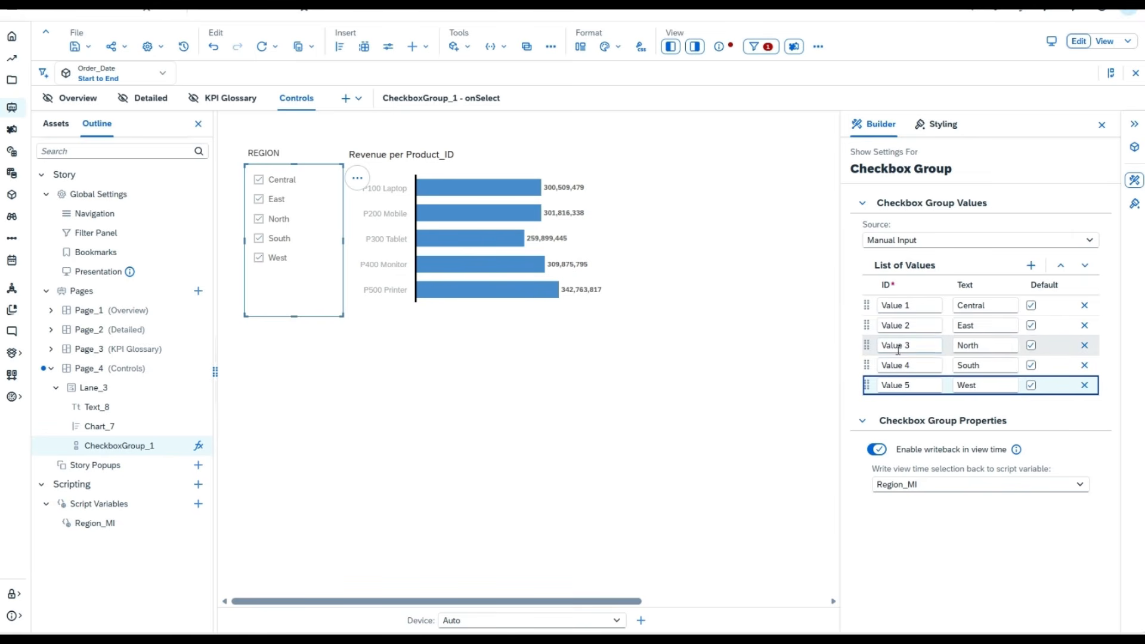
pyautogui.moveTo(998, 307); pyautogui.dragTo(937, 308)
pyautogui.write('Laptop')
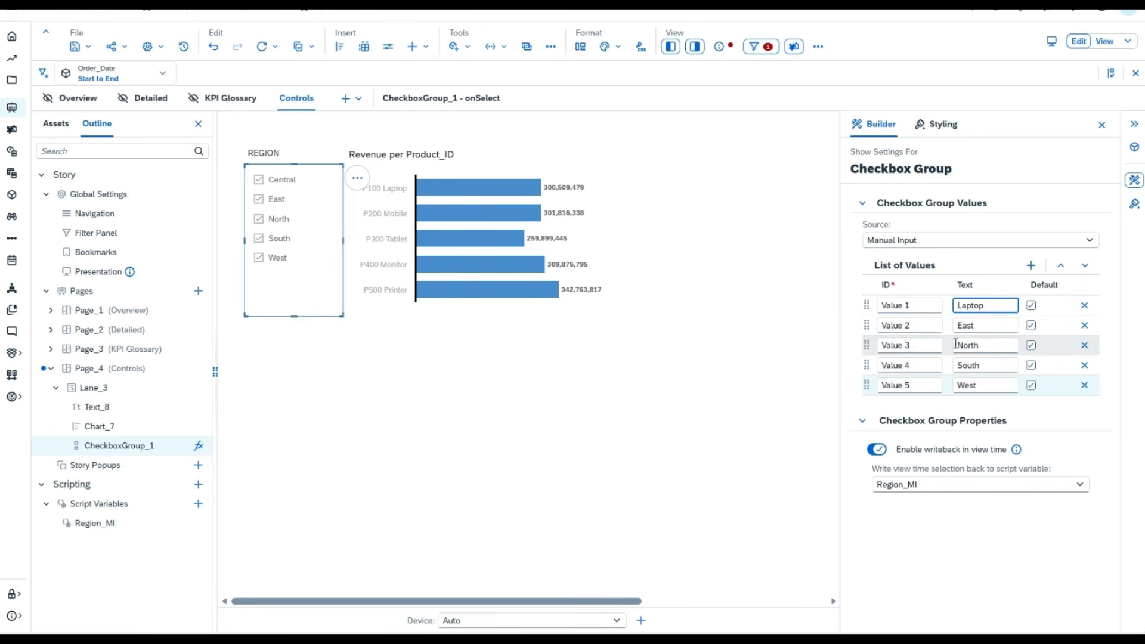
pyautogui.click(980, 326)
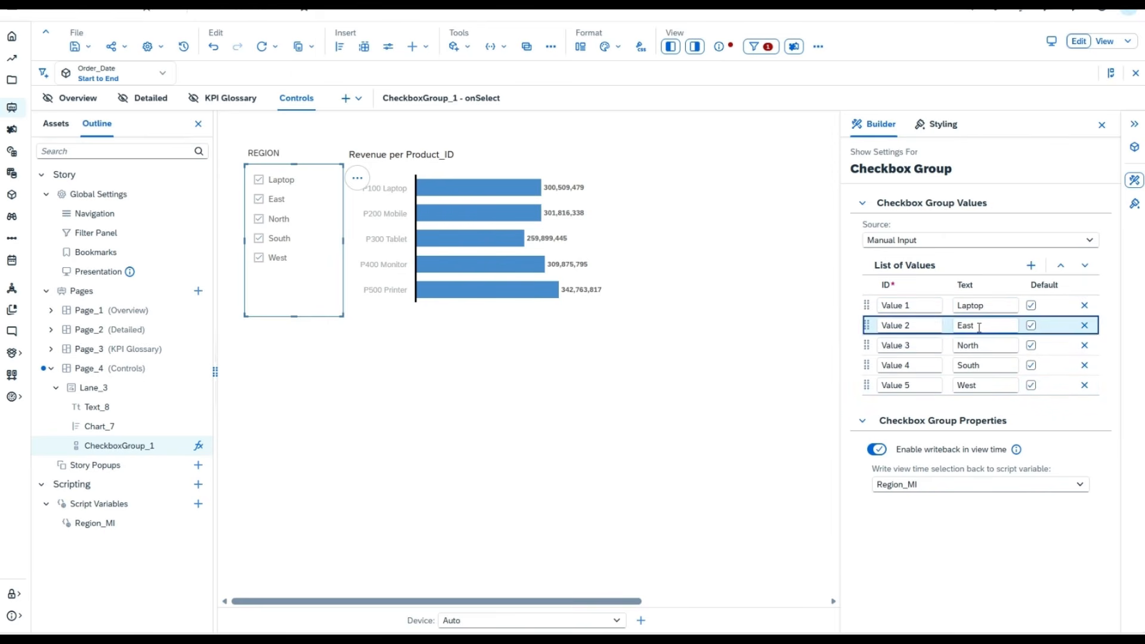
pyautogui.press('BackSpace')
pyautogui.press('BackSpace')
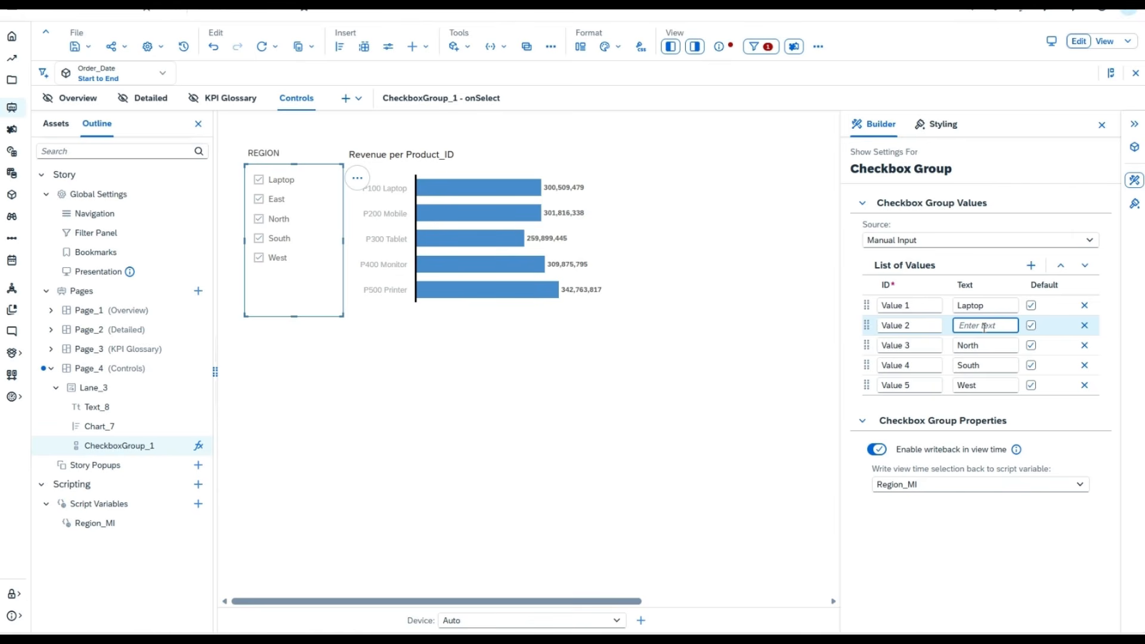
pyautogui.write('Mobile')
# Change the checkbox group's text for Value 3 to Tablet.
pyautogui.click(988, 343)
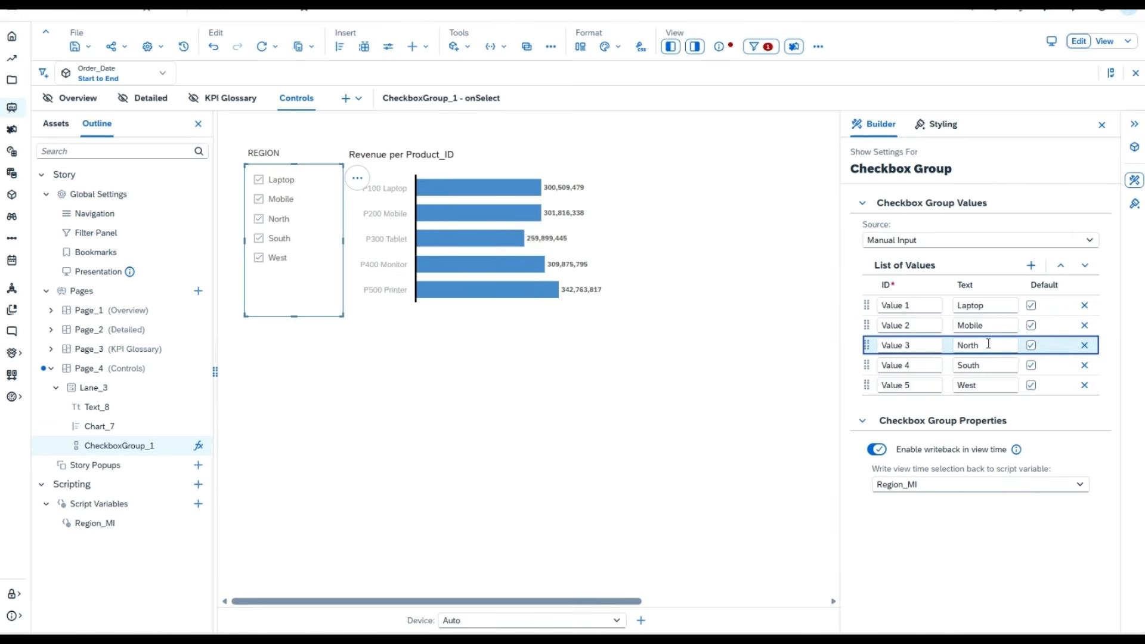
pyautogui.click(988, 344)
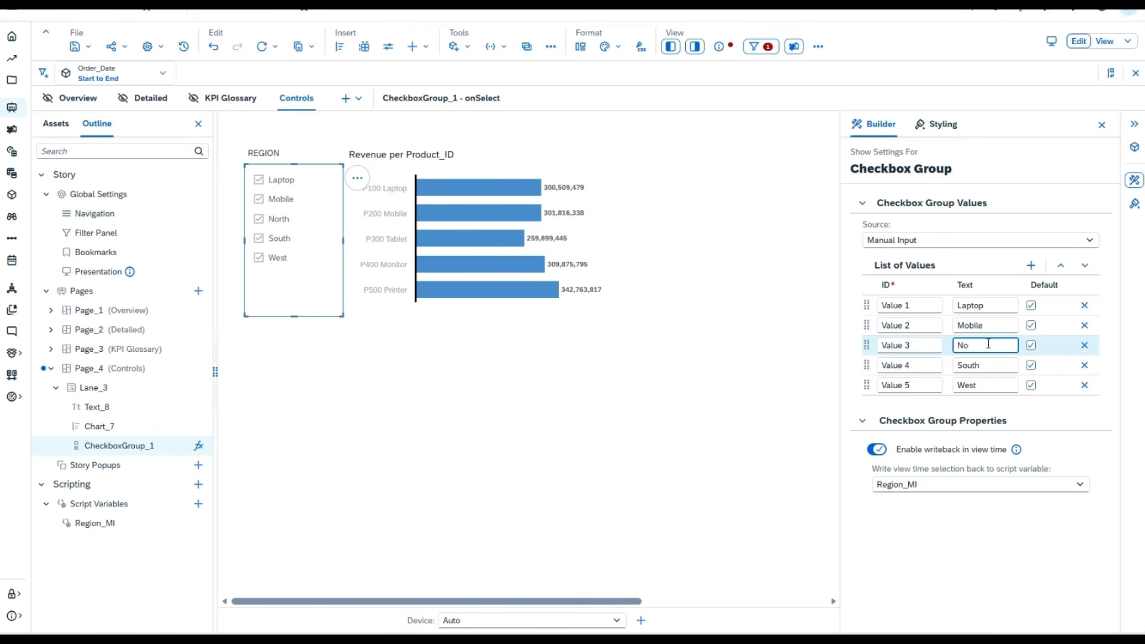
pyautogui.press('BackSpace')
pyautogui.press('BackSpace')
pyautogui.write('Ta')
# Change the checkbox group's text for Value 4 to Monitor.
pyautogui.click(991, 364)
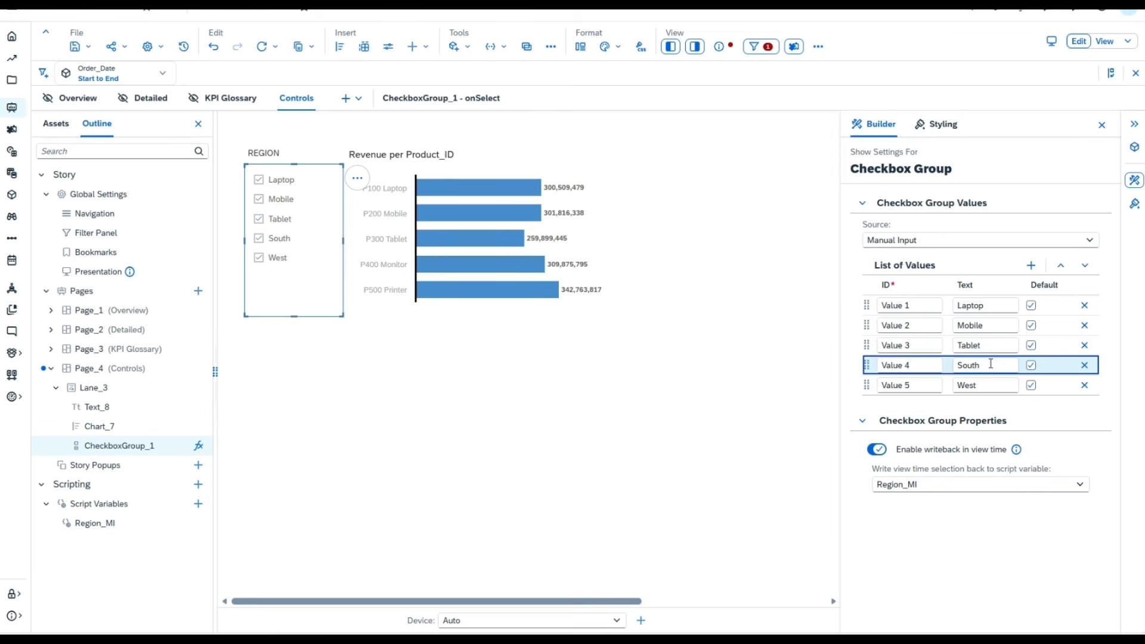
pyautogui.click(991, 364)
pyautogui.press('BackSpace')
pyautogui.press('BackSpace')
pyautogui.press('BackSpace')
pyautogui.press('BackSpace')
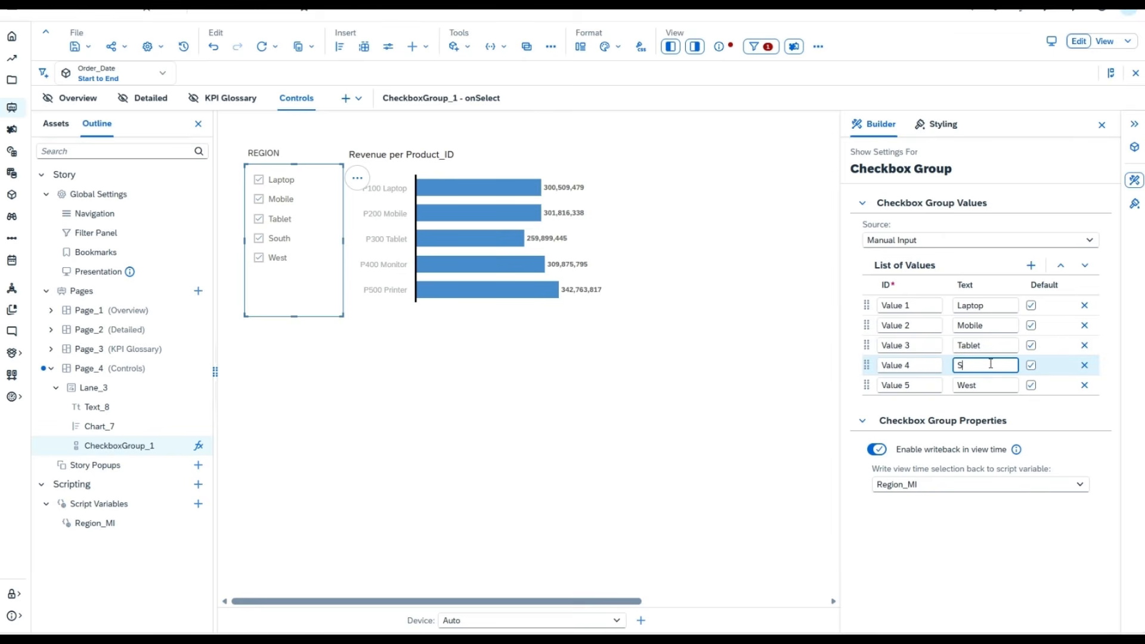
pyautogui.write('Monitor')
# Change the checkbox group's text for Value 5 to Printer and apply the list of values.
pyautogui.click(990, 382)
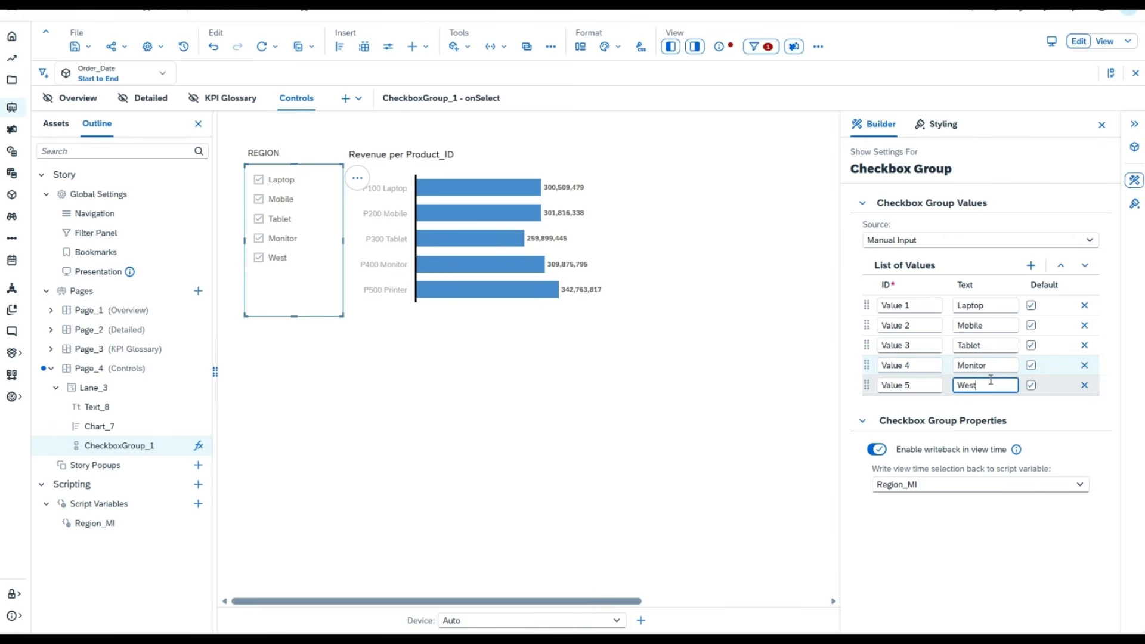
pyautogui.press('BackSpace')
pyautogui.press('BackSpace')
pyautogui.press('BackSpace')
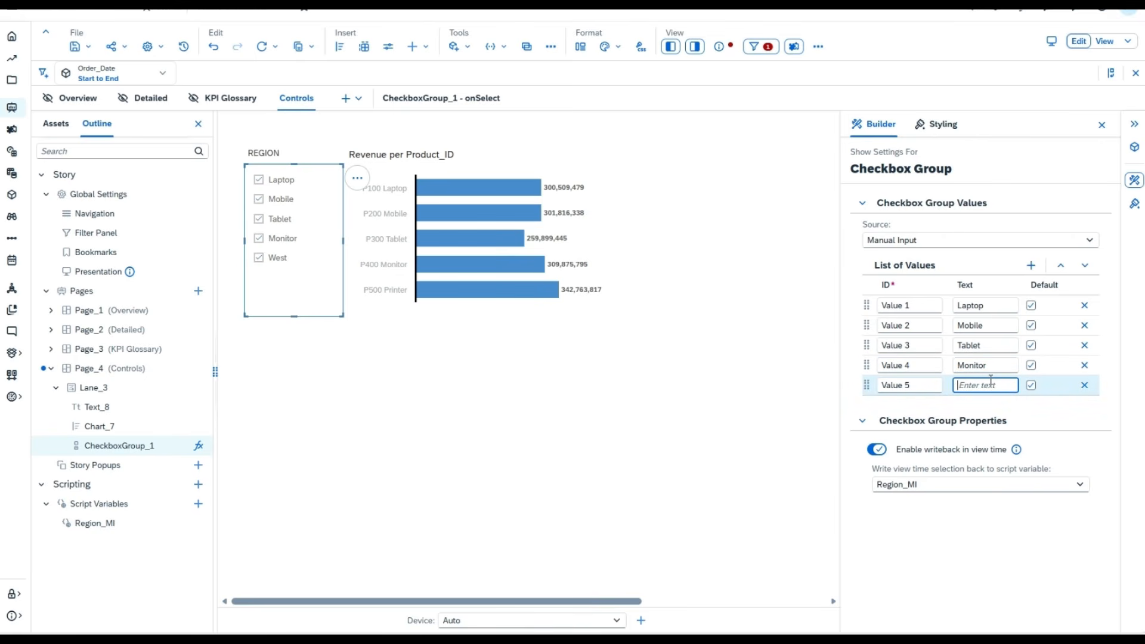
pyautogui.write('Printer')
pyautogui.click(1014, 421)
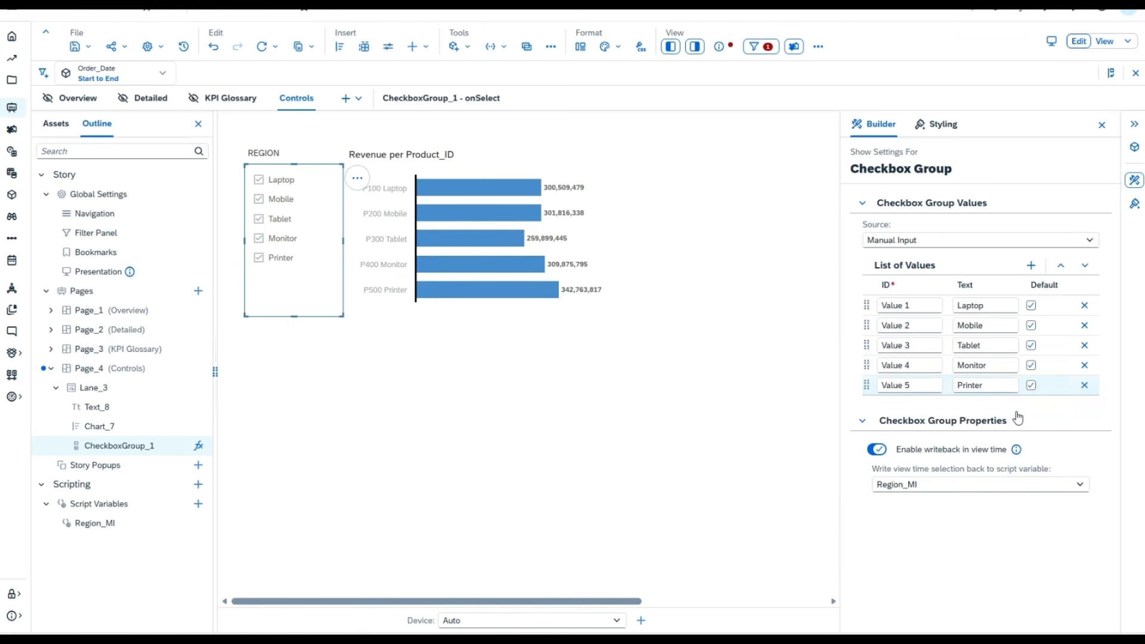
pyautogui.click(1014, 420)
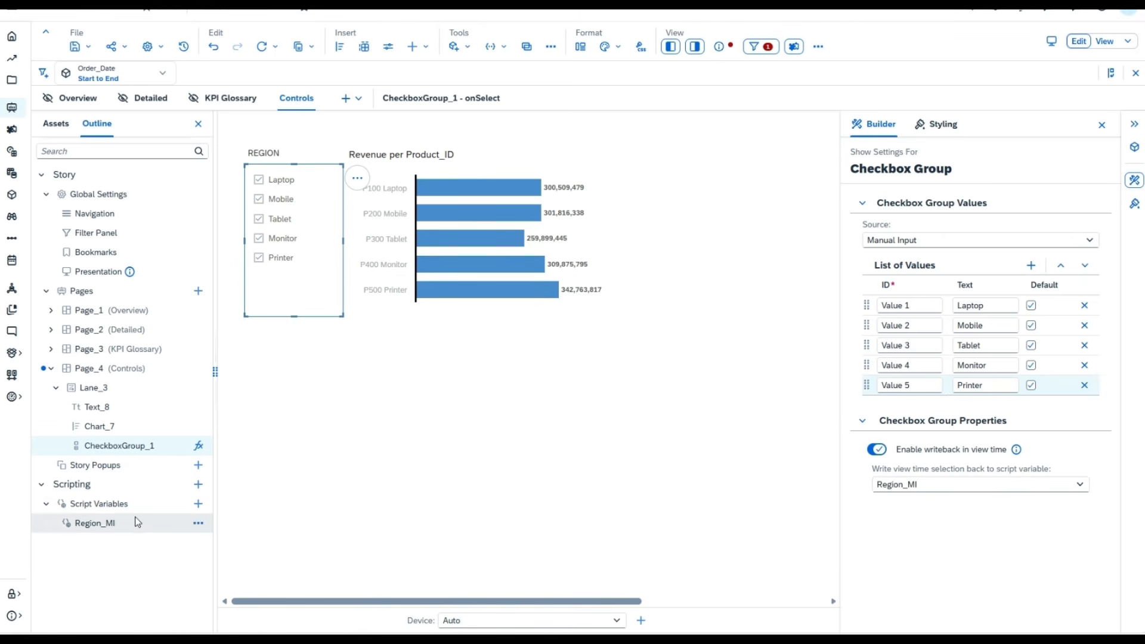
# Duplicate the script variable Region_MI and set the copy's ID to Prodduct_MI.
pyautogui.click(198, 523)
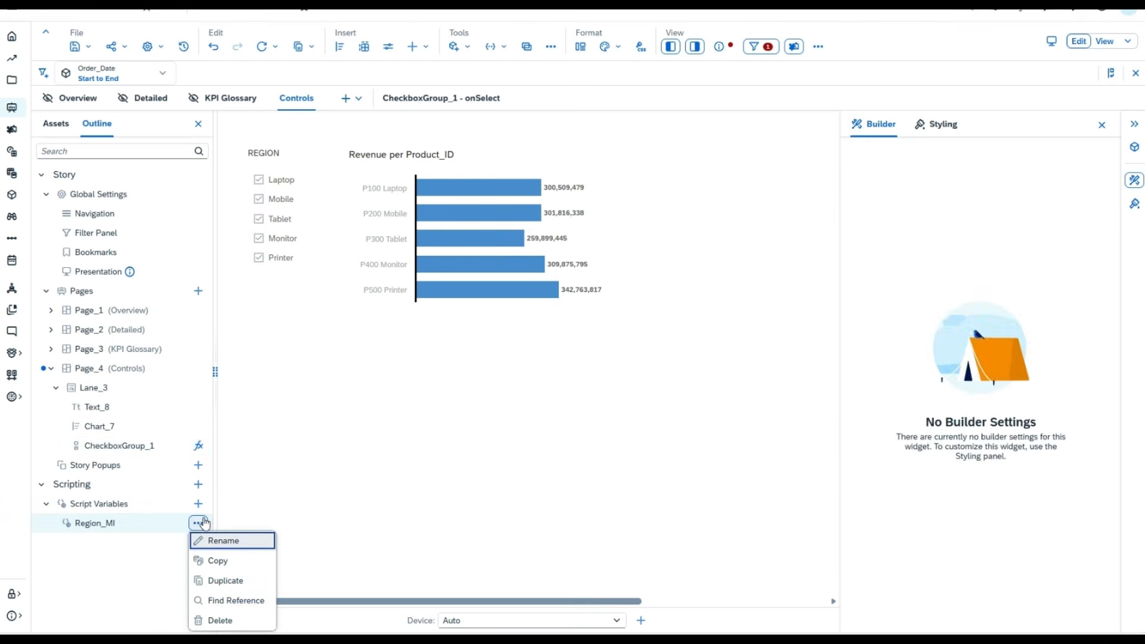
pyautogui.click(203, 581)
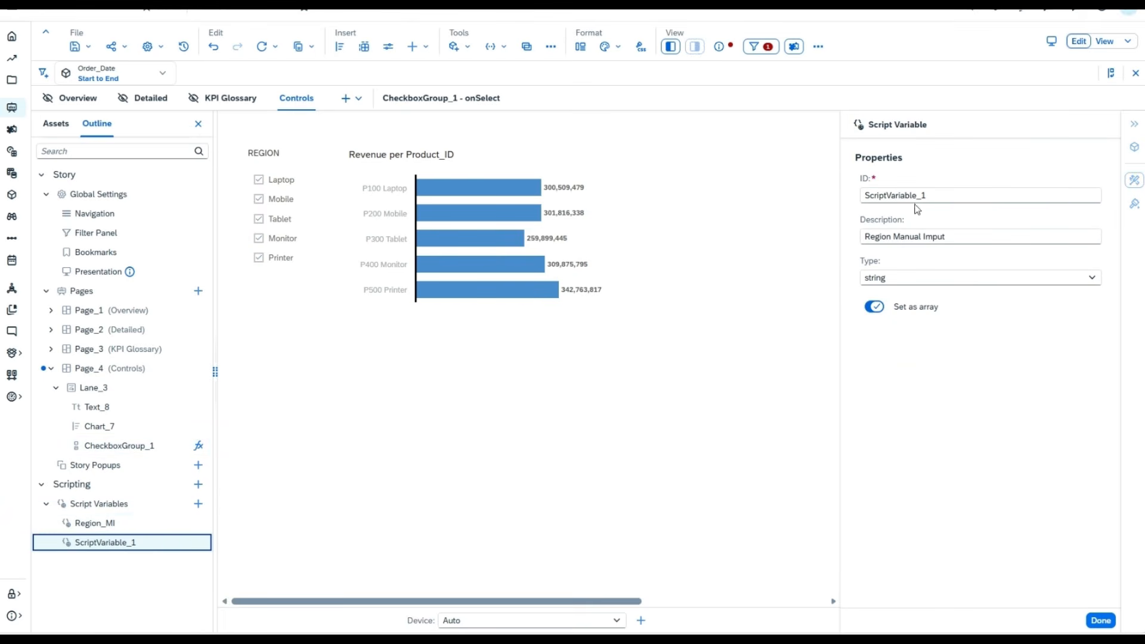
pyautogui.click(934, 195)
pyautogui.moveTo(934, 196); pyautogui.dragTo(866, 197)
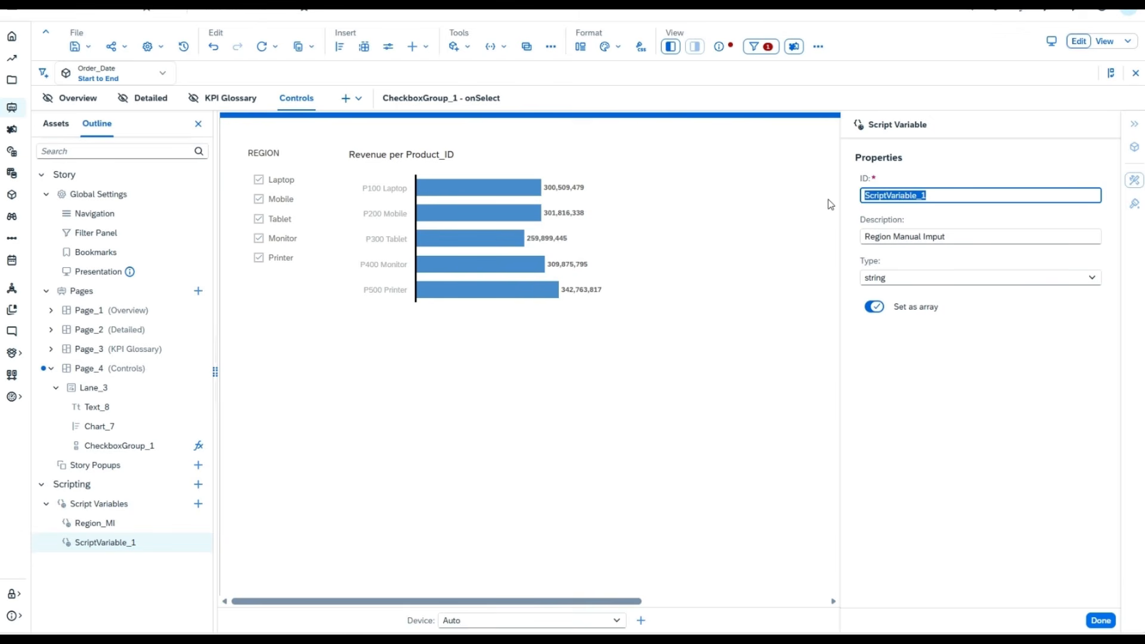
pyautogui.write('P')
pyautogui.write('rodduct_MI')
pyautogui.press('Return')
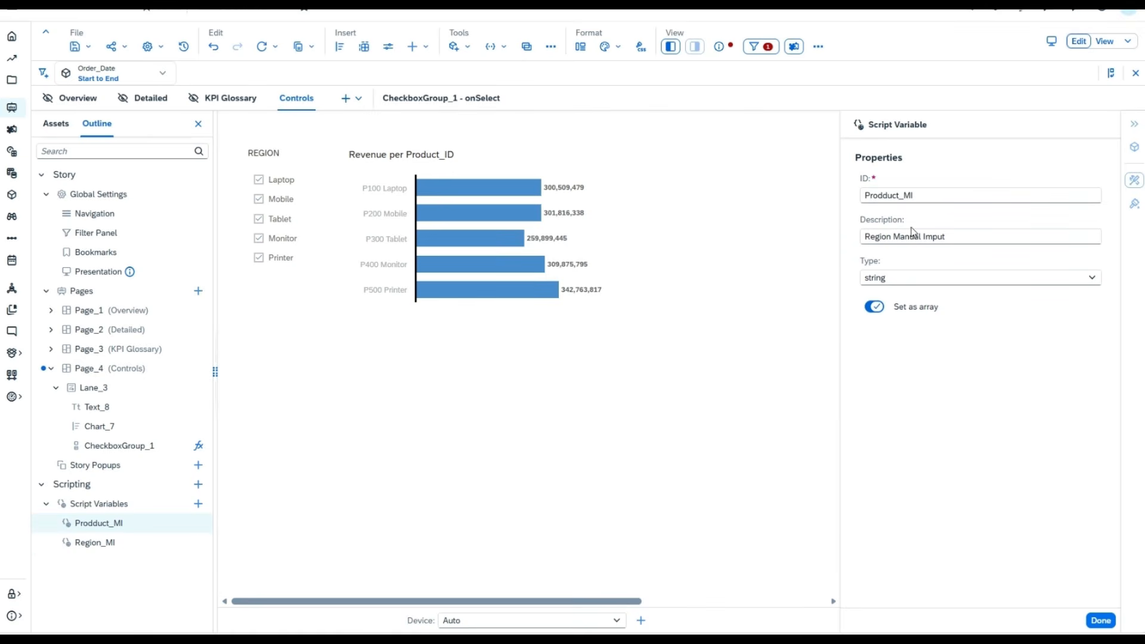
# Replace Region with Product in the description of Prodduct_MI and correct the description's spelling mistakes.
pyautogui.moveTo(892, 239); pyautogui.dragTo(867, 246)
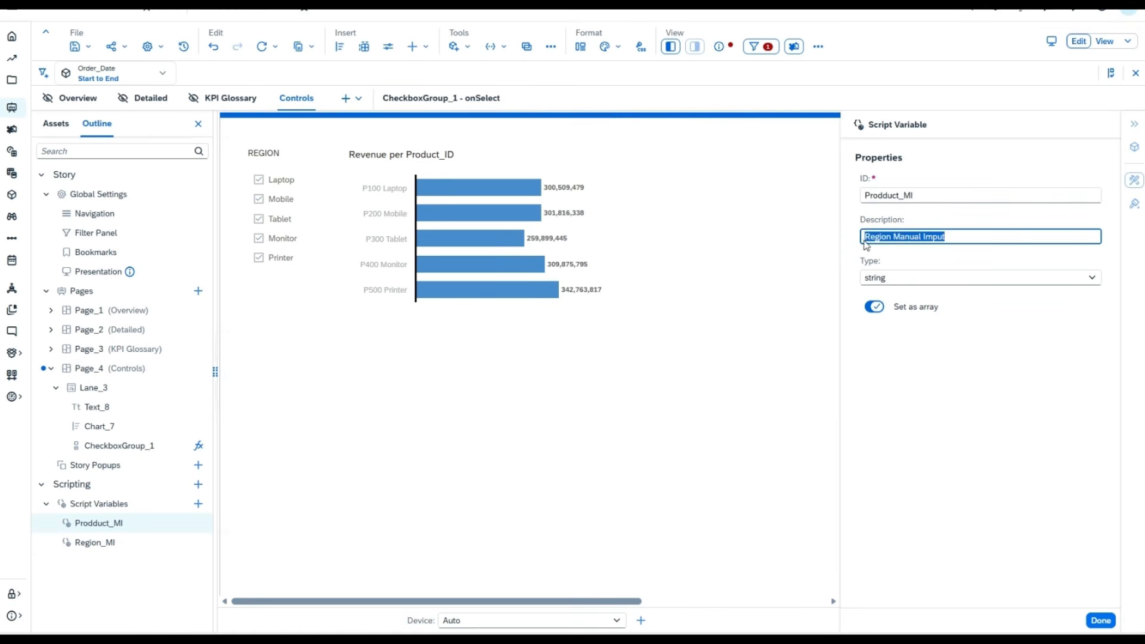
pyautogui.click(953, 238)
pyautogui.press('BackSpace')
pyautogui.press('BackSpace')
pyautogui.press('BackSpace')
pyautogui.press('BackSpace')
pyautogui.press('BackSpace')
pyautogui.press('BackSpace')
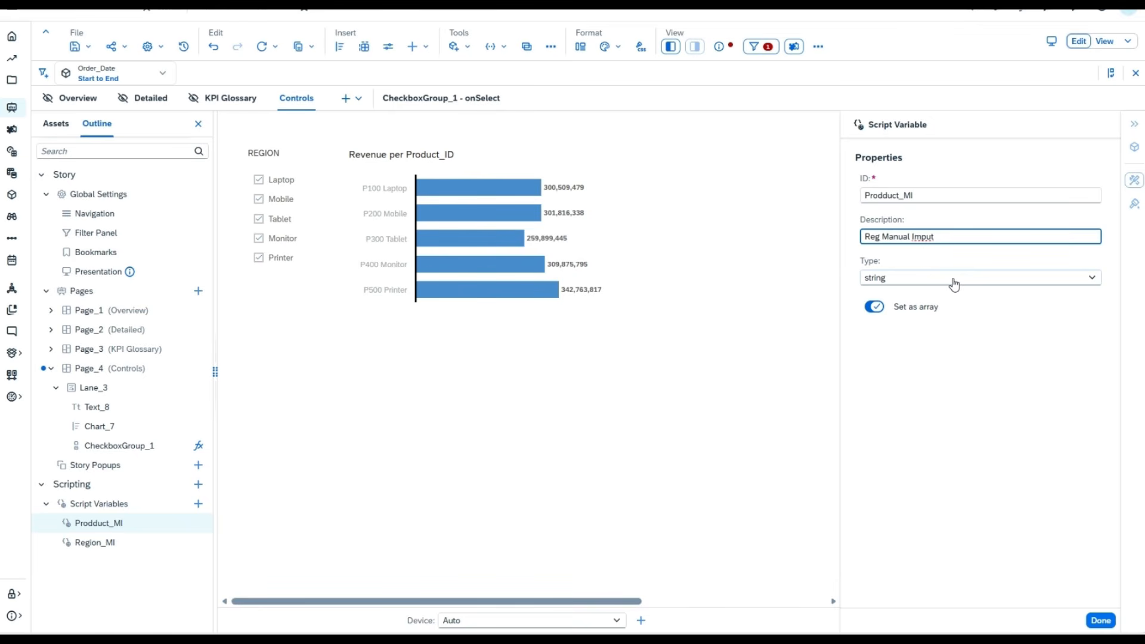
pyautogui.write('Prpduct')
pyautogui.click(973, 238)
pyautogui.press('Left')
pyautogui.press('Left')
pyautogui.press('Left')
pyautogui.press('BackSpace')
pyautogui.write('n')
pyautogui.rightClick(874, 238)
pyautogui.click(895, 302)
pyautogui.click(321, 255)
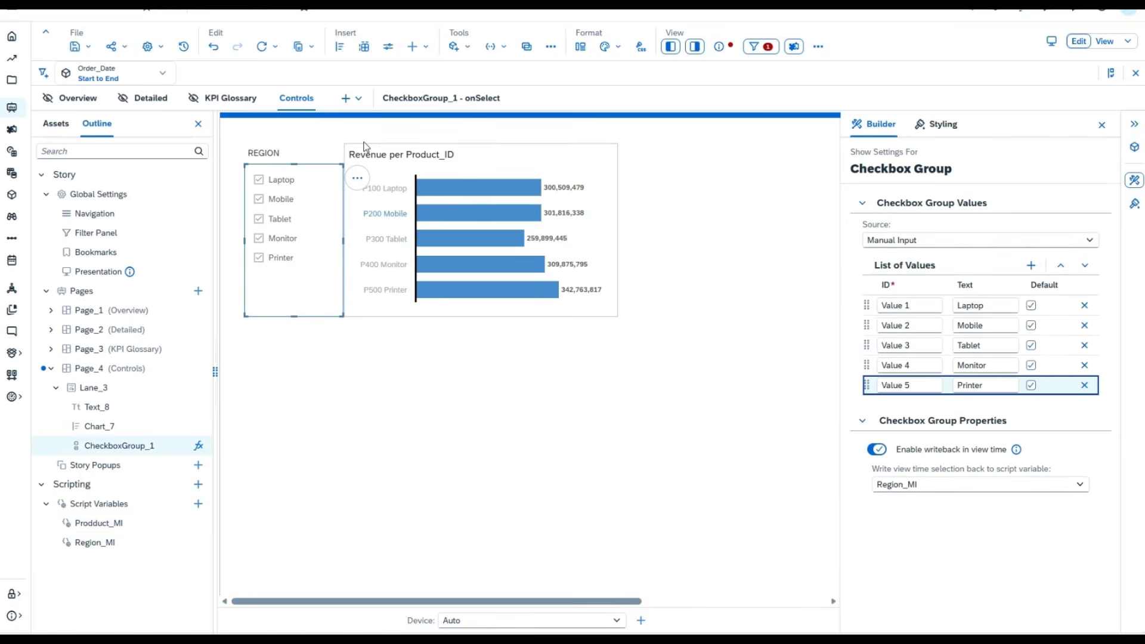
# Change the heading text above the checkbox group to Product.
pyautogui.click(291, 154)
pyautogui.click(292, 154)
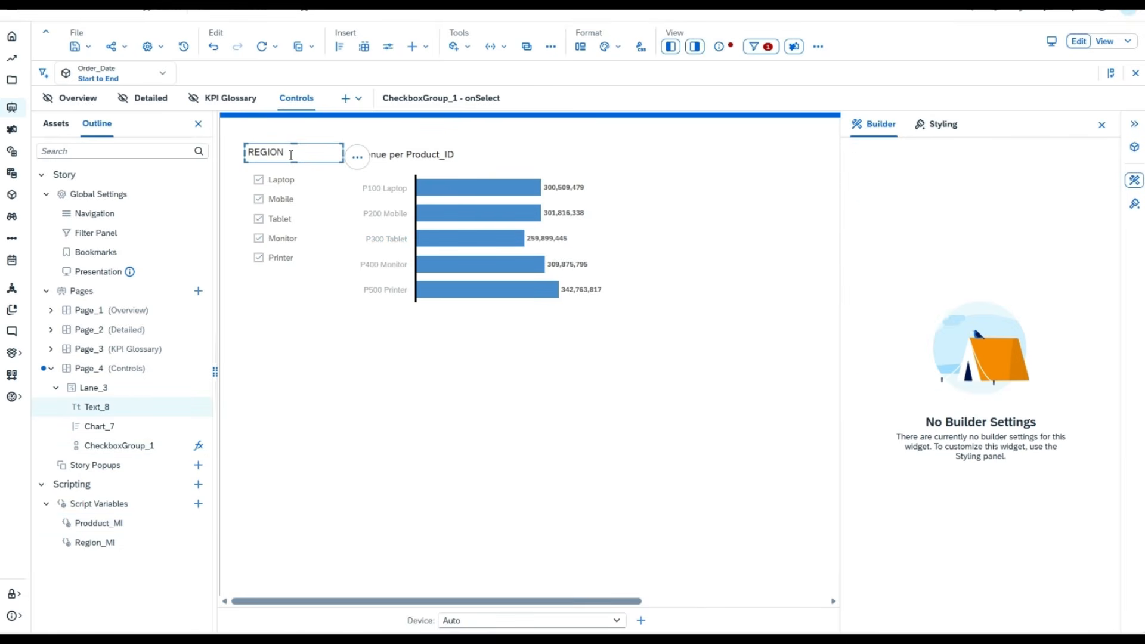
pyautogui.press('BackSpace')
pyautogui.press('BackSpace')
pyautogui.press('BackSpace')
pyautogui.write('Produ')
# Set the checkbox group to write its view time selection back to script variable Prodduct_MI.
pyautogui.click(320, 292)
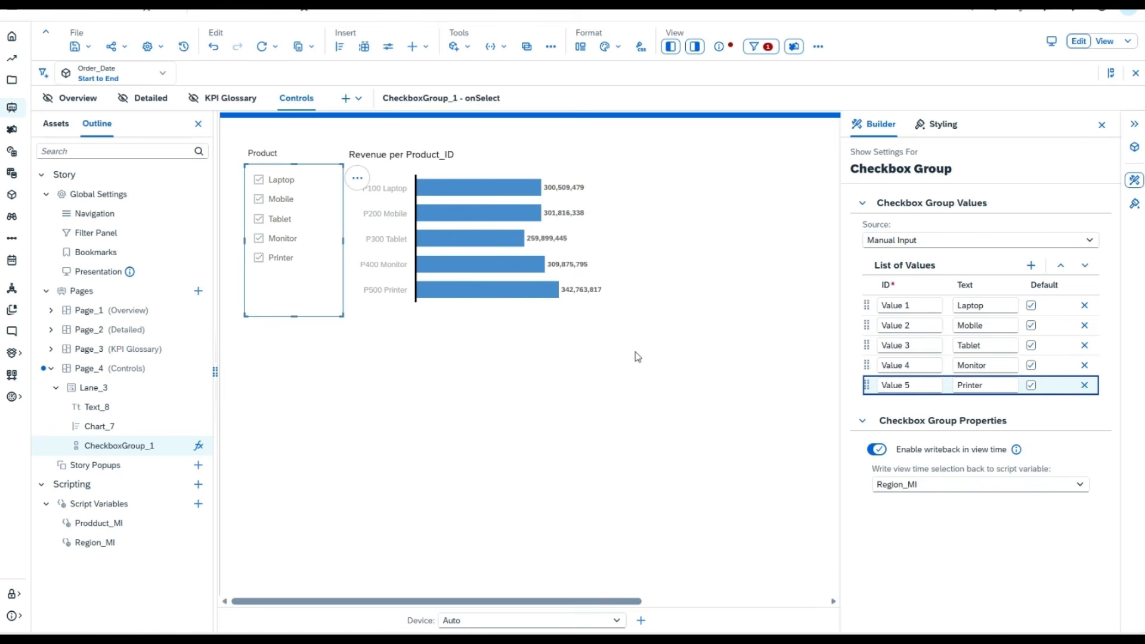
pyautogui.click(1081, 485)
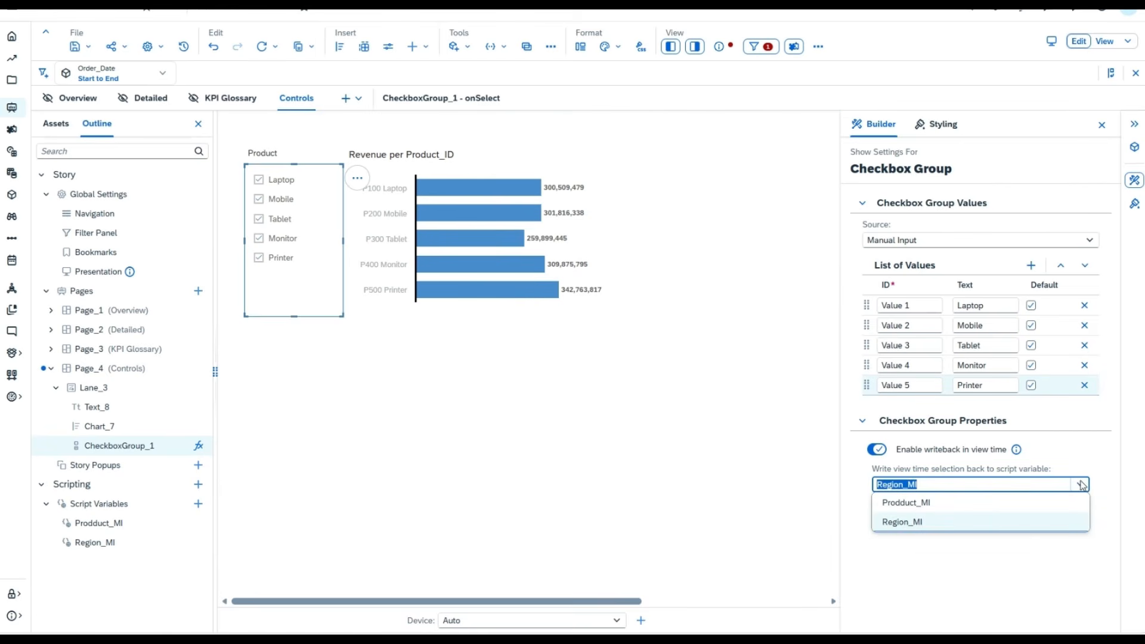
pyautogui.click(1013, 502)
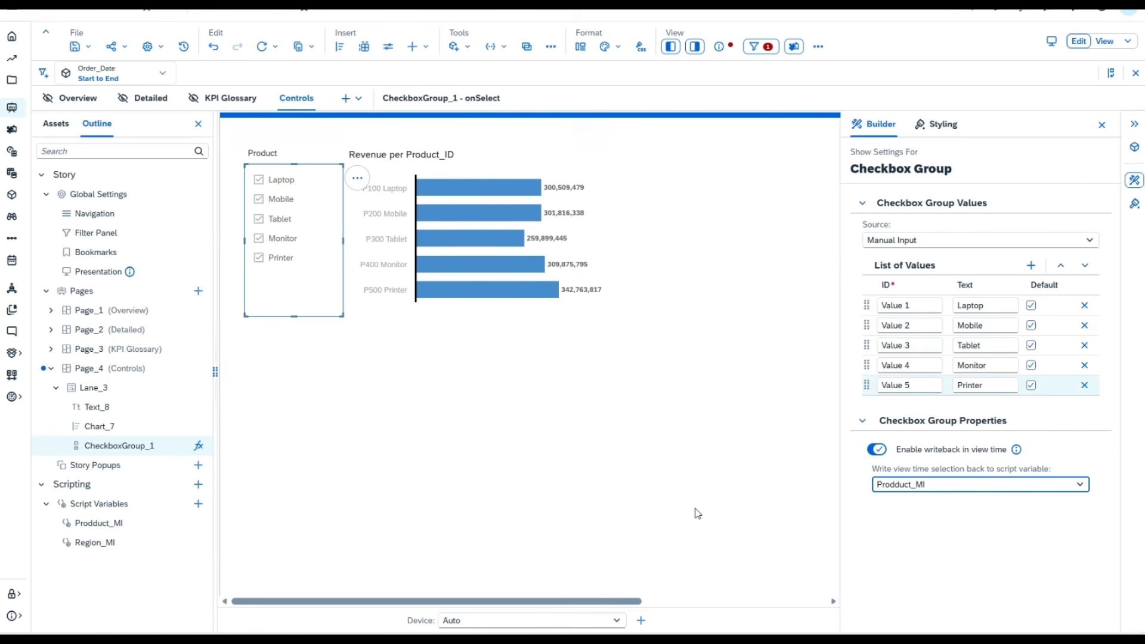
pyautogui.click(680, 497)
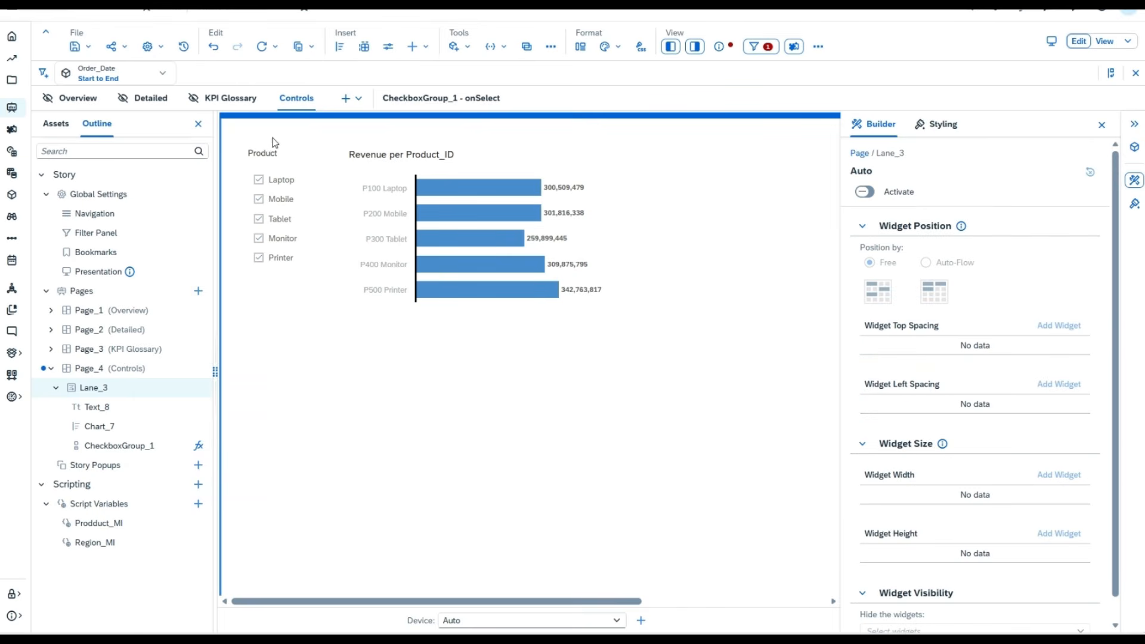
# Open the onSelect script of the product checkbox group for editing.
pyautogui.click(320, 201)
pyautogui.click(357, 177)
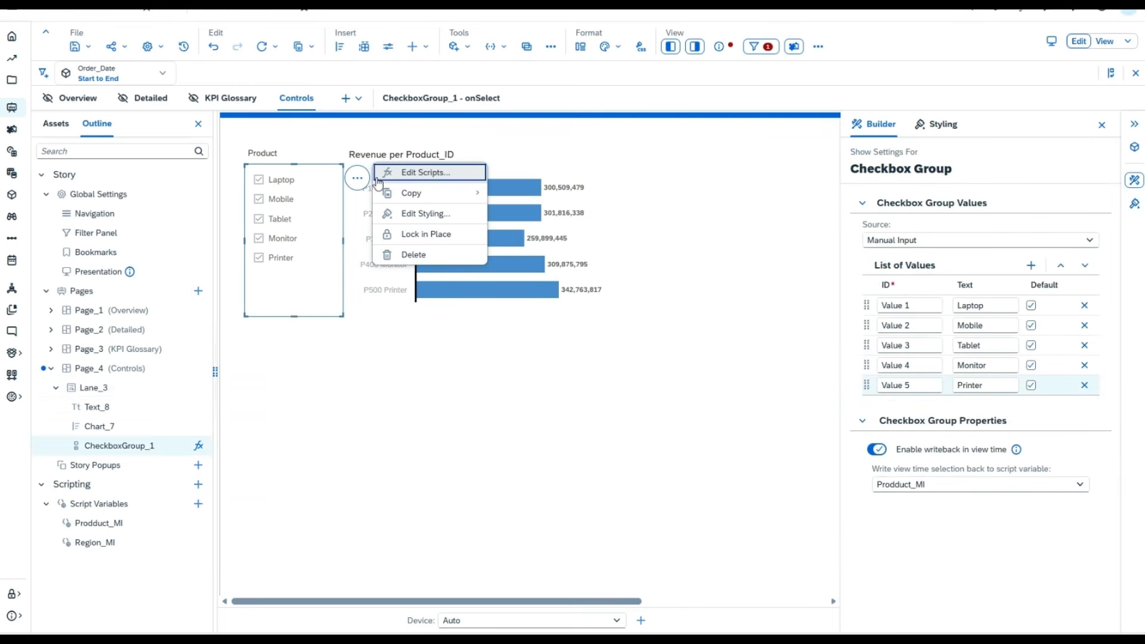
pyautogui.click(422, 174)
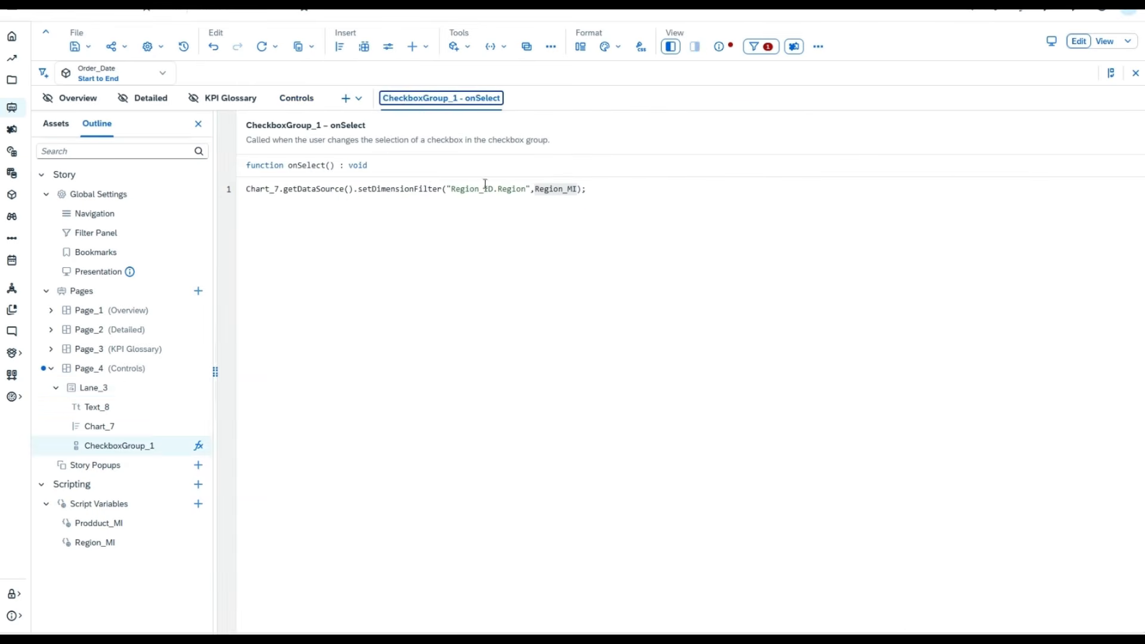
# Replace the Region_MI member argument of setDimensionFilter with the script variable Prodduct_MI.
pyautogui.click(539, 187)
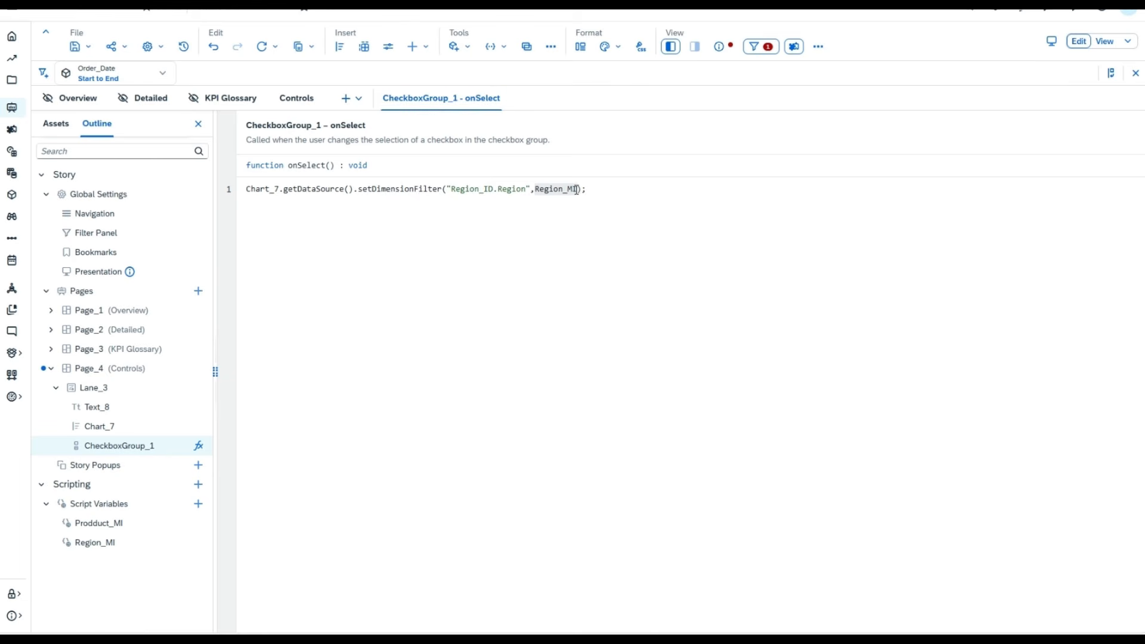
pyautogui.press('BackSpace')
pyautogui.press('BackSpace')
pyautogui.press('BackSpace')
pyautogui.press('BackSpace')
pyautogui.press('BackSpace')
pyautogui.press('BackSpace')
pyautogui.press('BackSpace')
pyautogui.press('BackSpace')
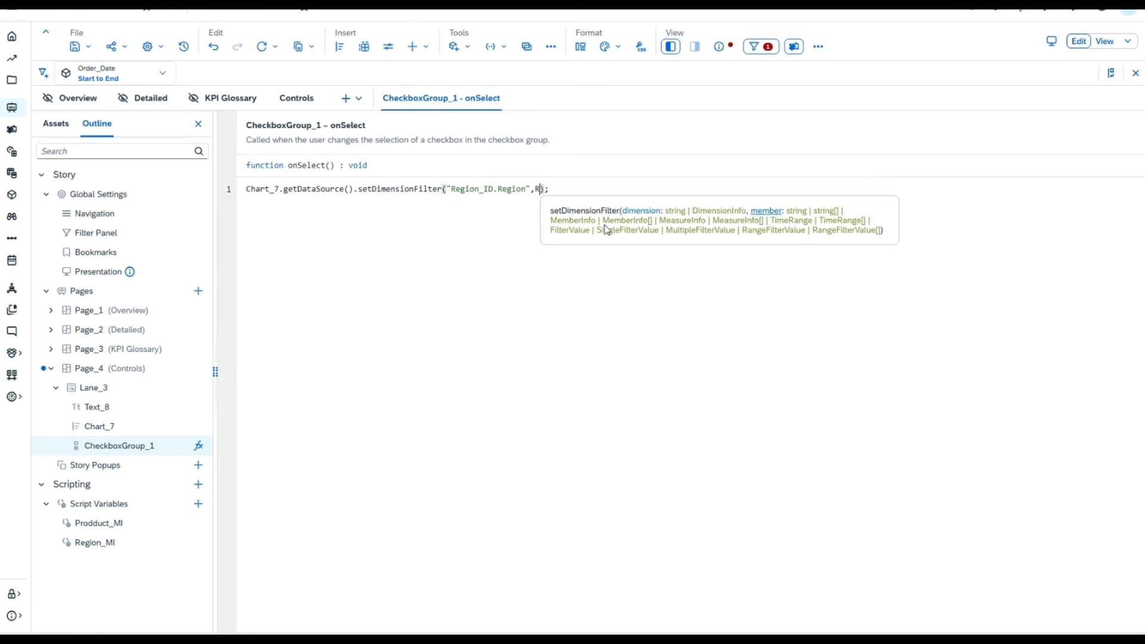
pyautogui.press('BackSpace')
pyautogui.write('Prod')
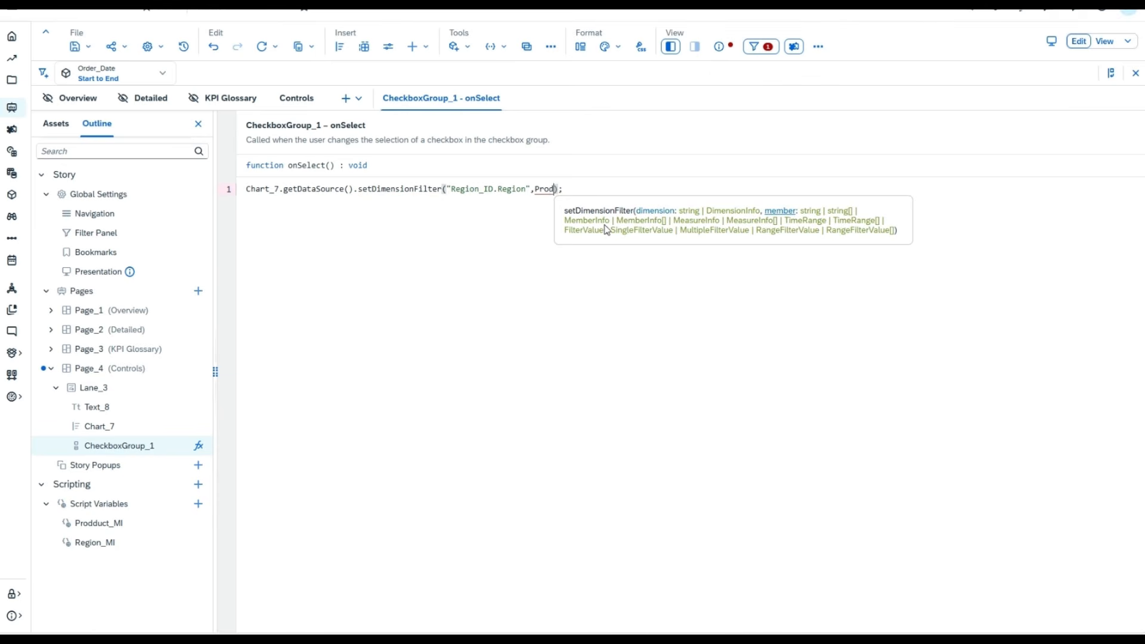
pyautogui.click(592, 231)
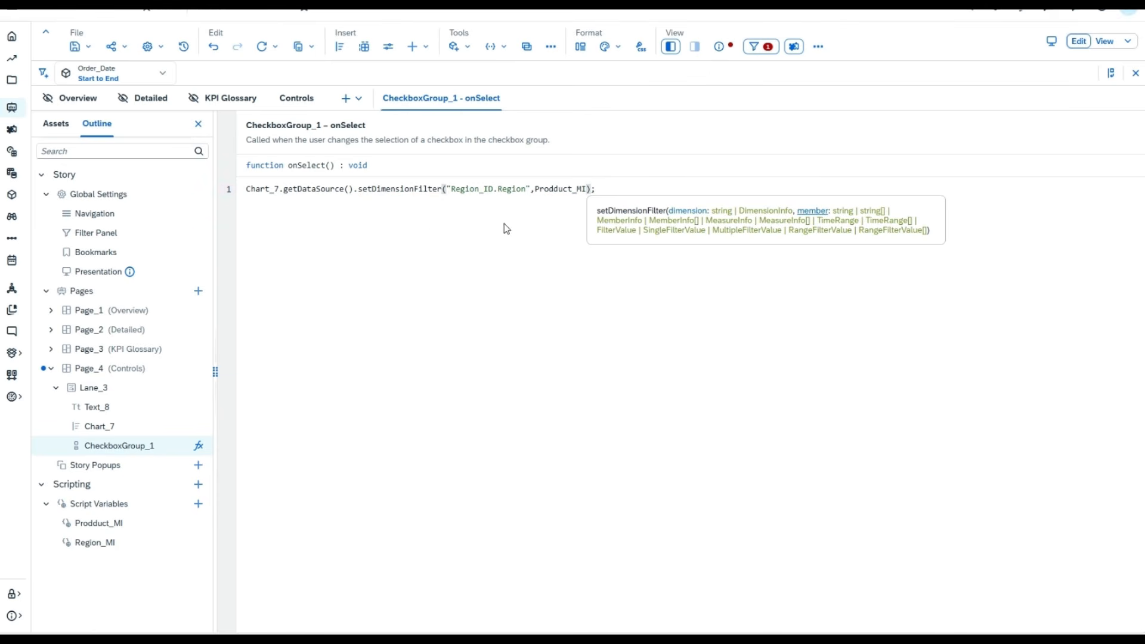
# Replace the dimension argument "Region_ID.Region" of setDimensionFilter with "Product_ID".
pyautogui.click(522, 189)
pyautogui.write('"')
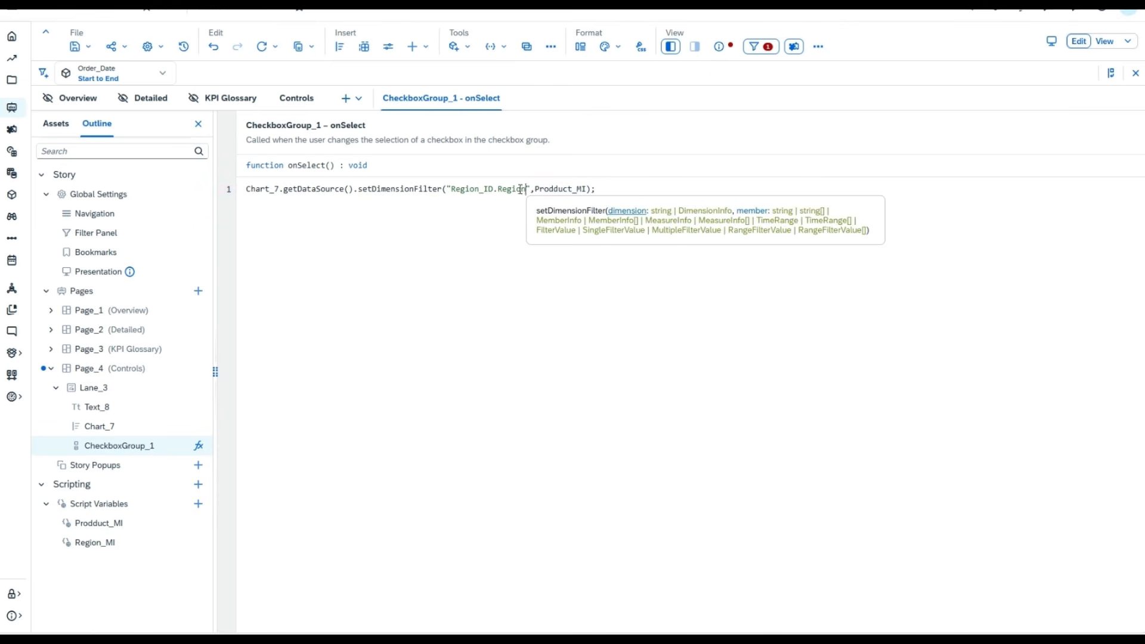
pyautogui.click(452, 188)
pyautogui.press('BackSpace')
pyautogui.press('BackSpace')
pyautogui.press('BackSpace')
pyautogui.press('BackSpace')
pyautogui.press('BackSpace')
pyautogui.press('BackSpace')
pyautogui.press('BackSpace')
pyautogui.press('BackSpace')
pyautogui.press('BackSpace')
pyautogui.press('BackSpace')
pyautogui.press('BackSpace')
pyautogui.press('BackSpace')
pyautogui.press('BackSpace')
pyautogui.press('BackSpace')
pyautogui.press('BackSpace')
pyautogui.press('BackSpace')
pyautogui.press('BackSpace')
pyautogui.press('BackSpace')
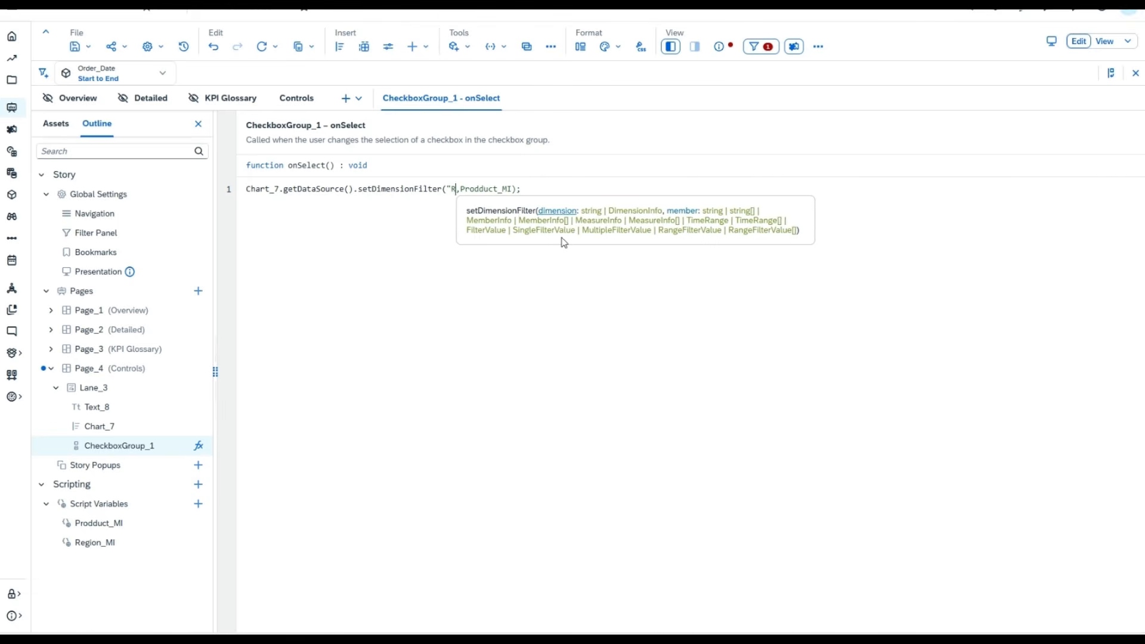
pyautogui.hotkey('ctrl', 'space')
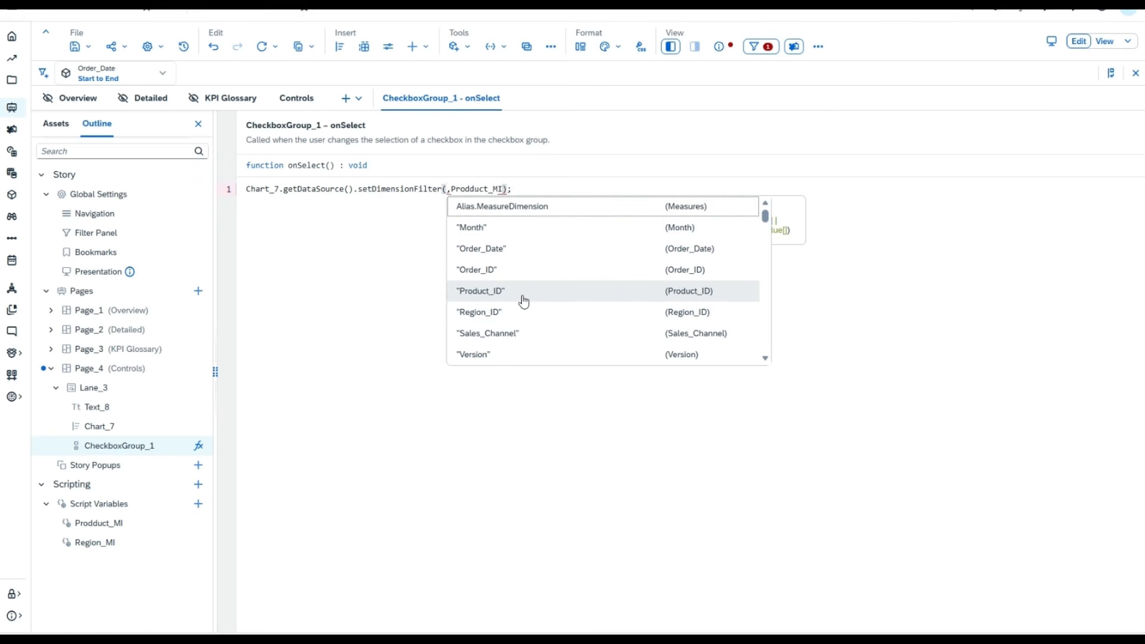
pyautogui.click(544, 297)
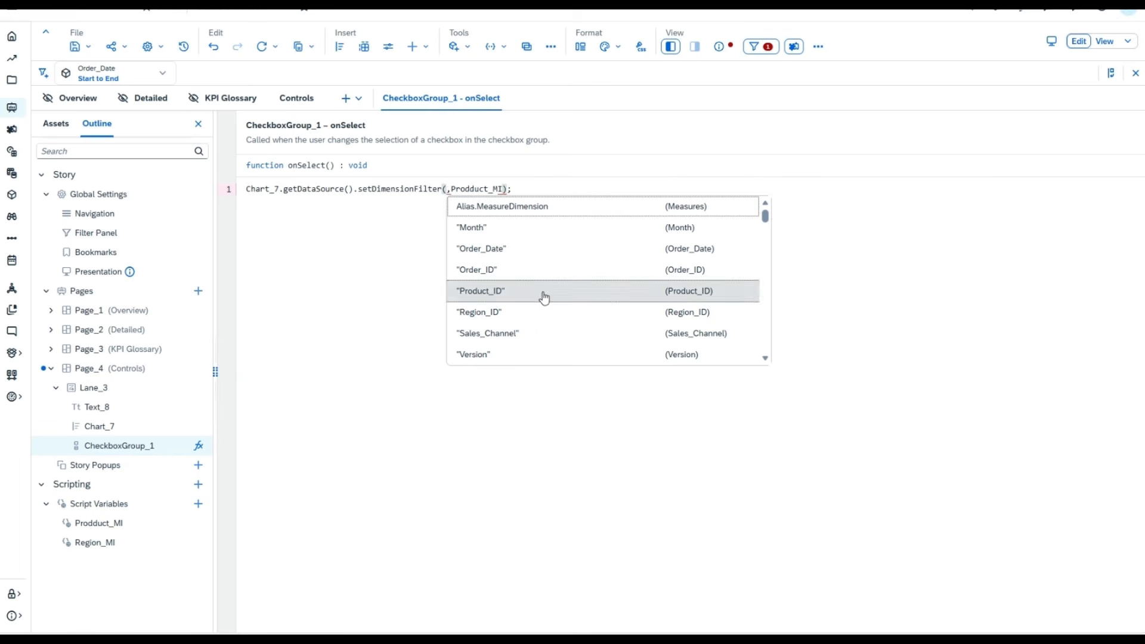
pyautogui.click(582, 190)
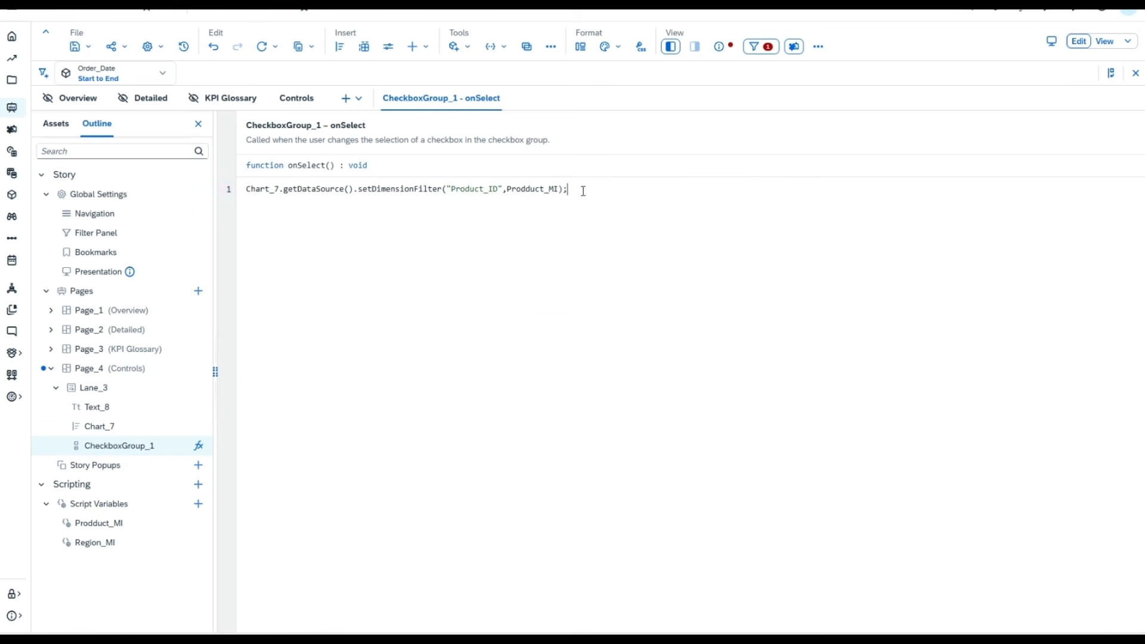
# Save the story and toggle the Laptop checkbox in view mode to test the product filter on the chart.
pyautogui.click(85, 52)
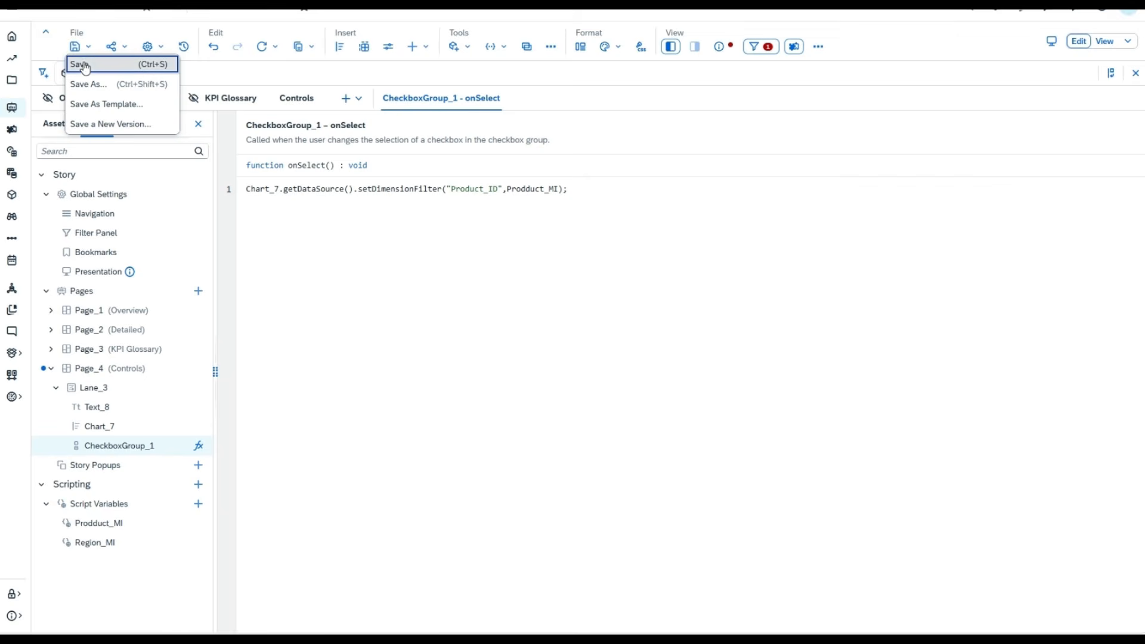
pyautogui.click(79, 65)
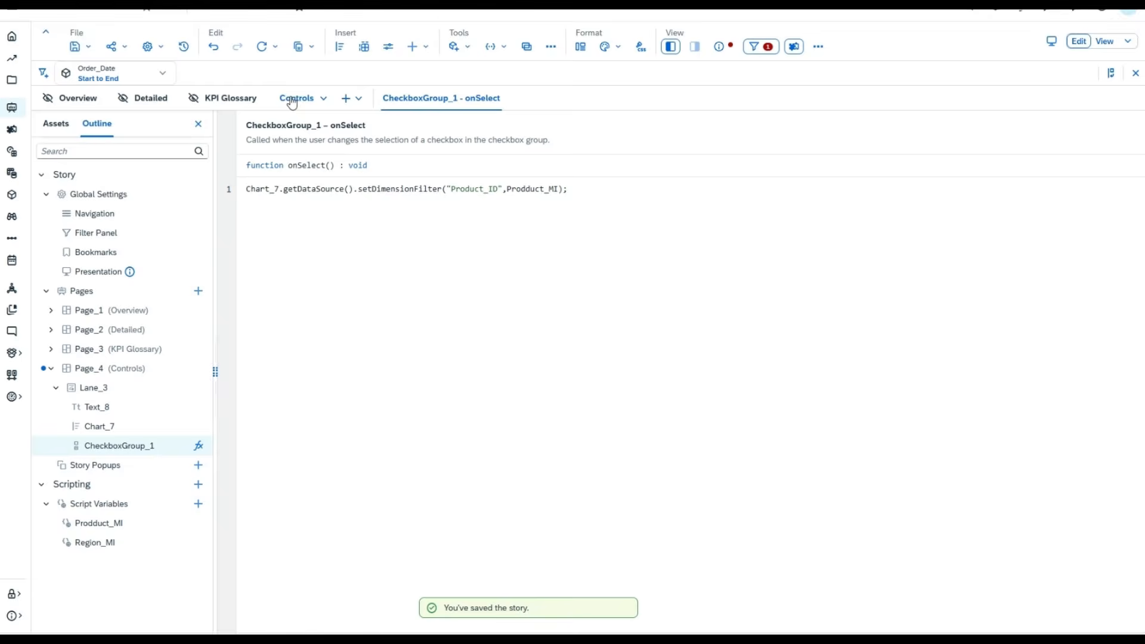
pyautogui.click(294, 99)
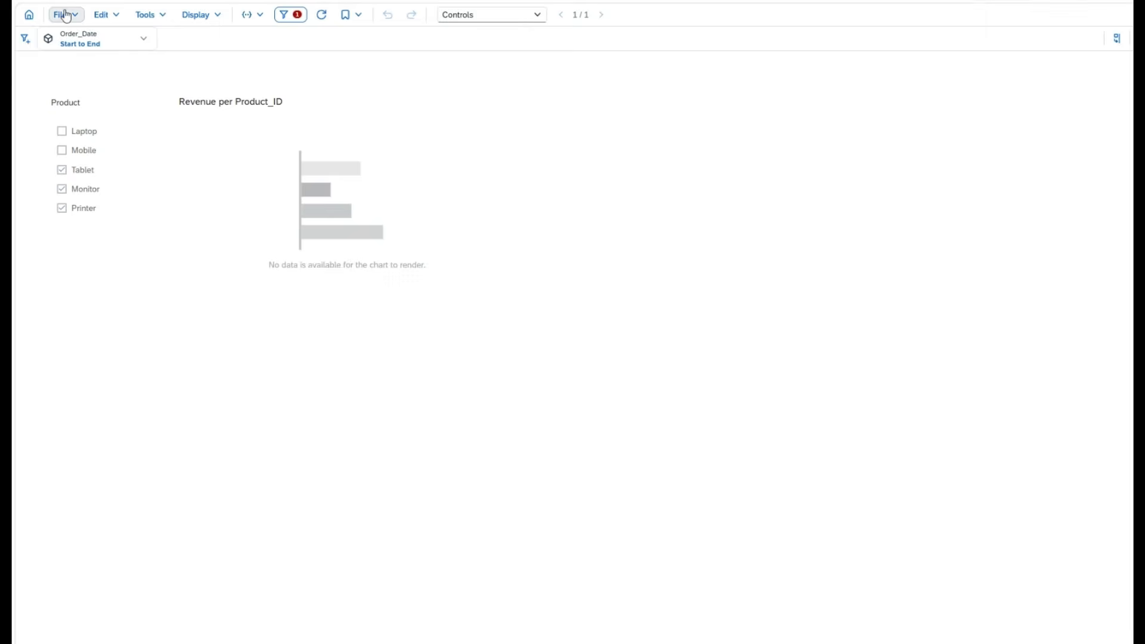
pyautogui.click(53, 1)
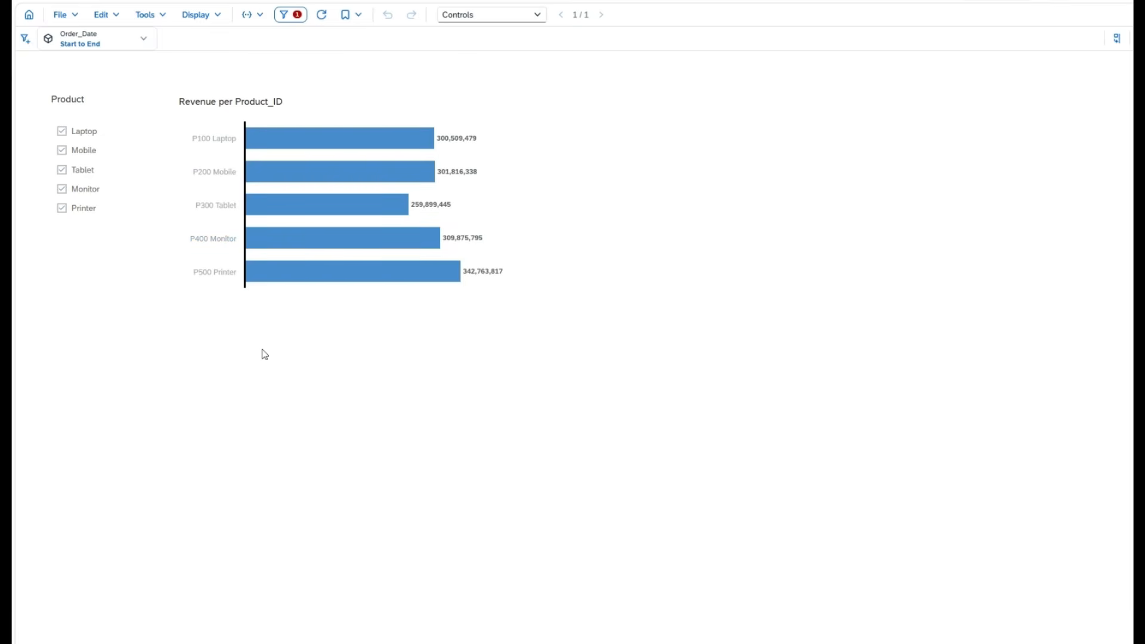
pyautogui.click(62, 131)
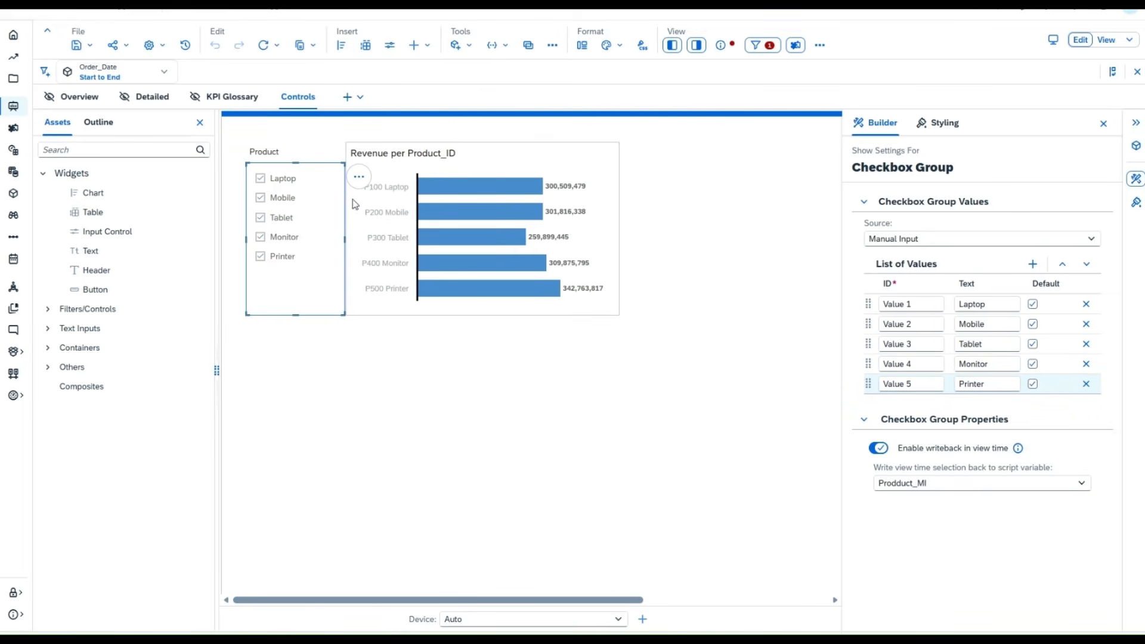
# Review the dimension argument in the product checkbox group's onSelect script and return to the Controls page.
pyautogui.click(359, 176)
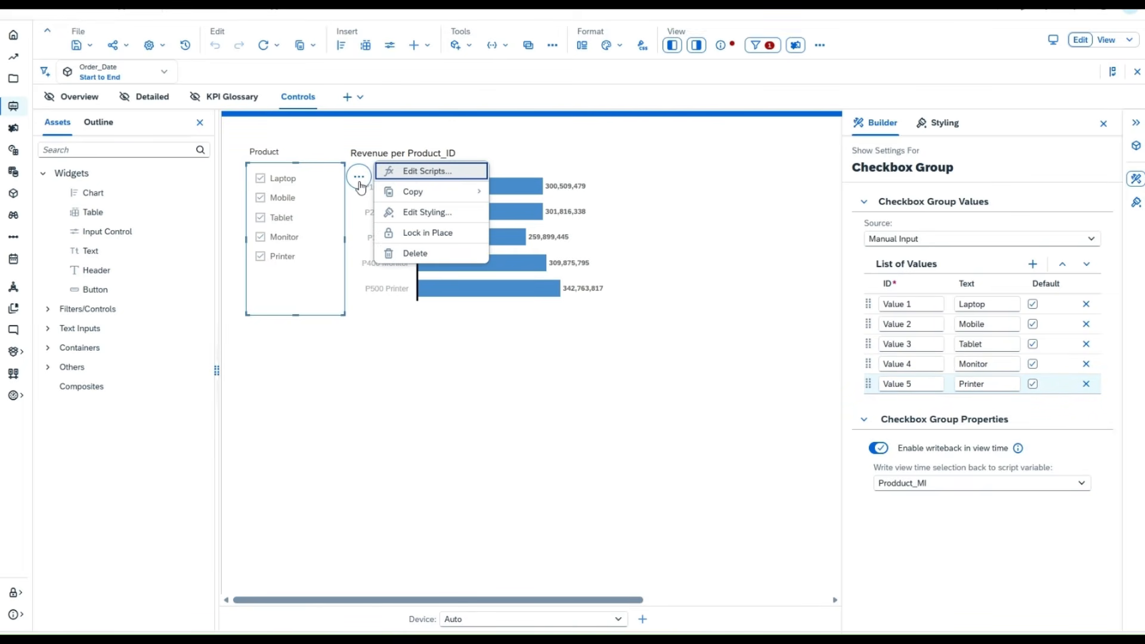
pyautogui.click(406, 173)
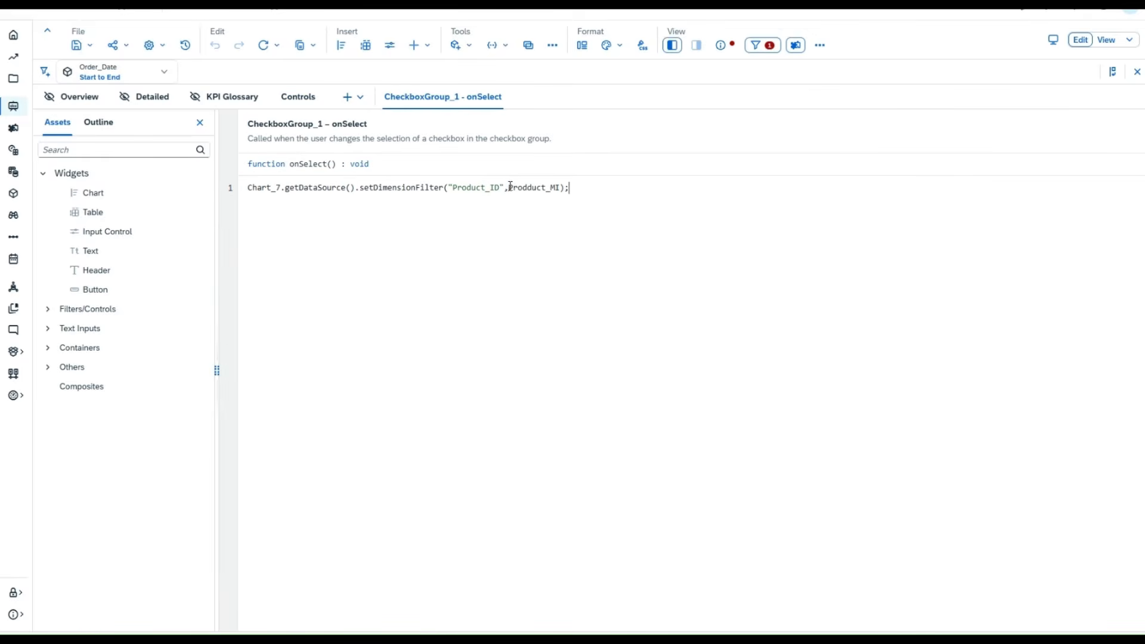
pyautogui.moveTo(452, 187); pyautogui.dragTo(503, 189)
pyautogui.click(543, 231)
pyautogui.click(317, 107)
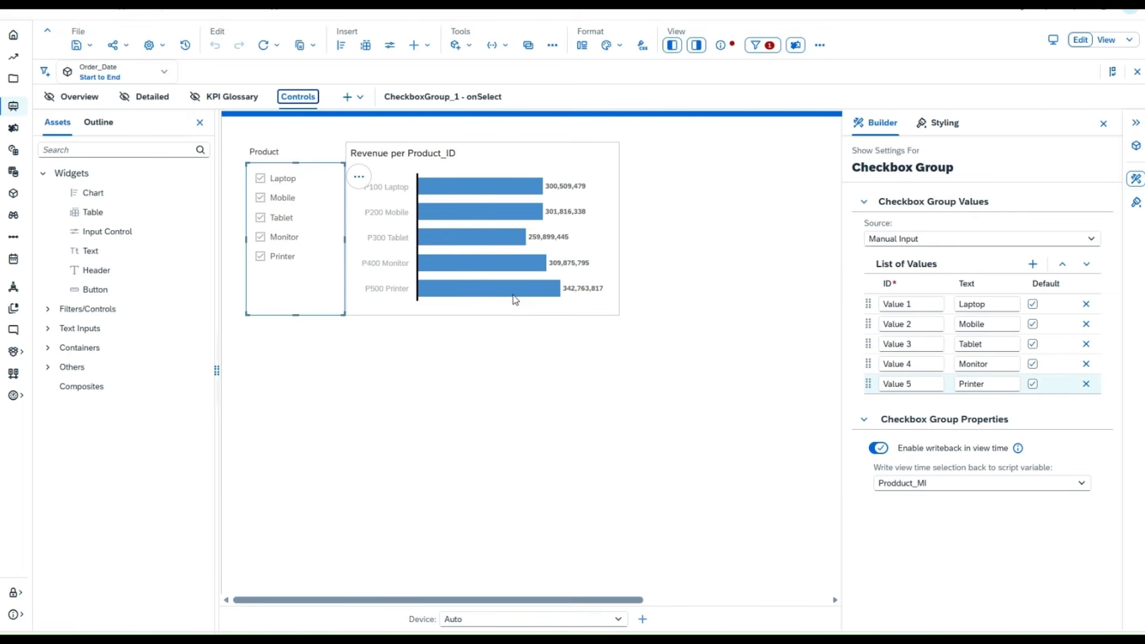
# Duplicate the Revenue per Product_ID chart and place the copy below the original.
pyautogui.click(520, 309)
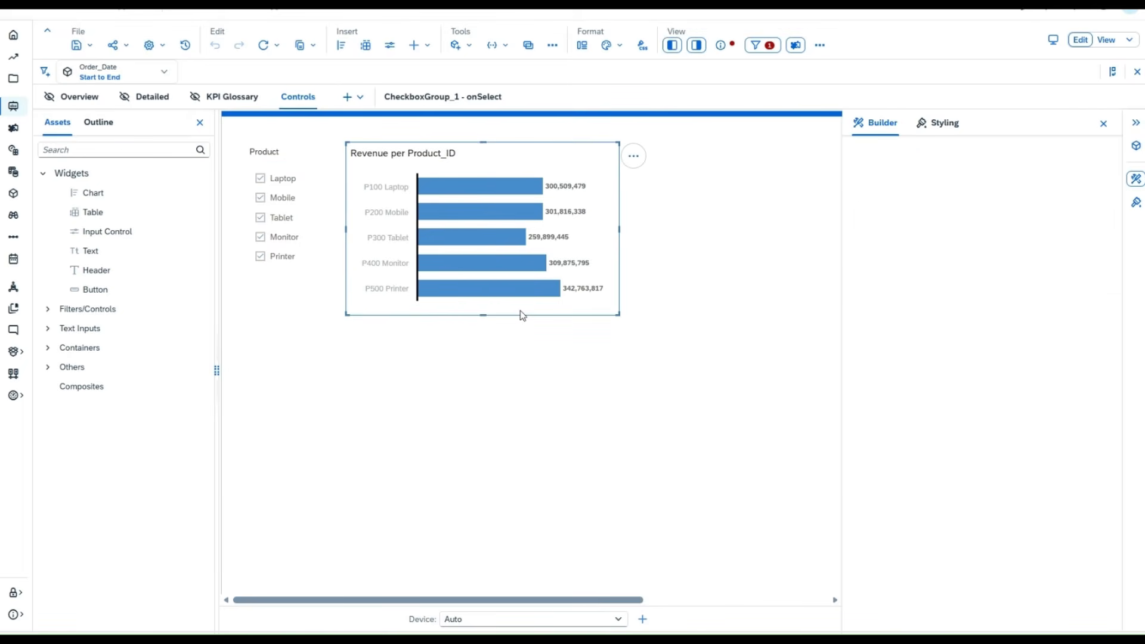
pyautogui.hotkey('ctrl', 'c')
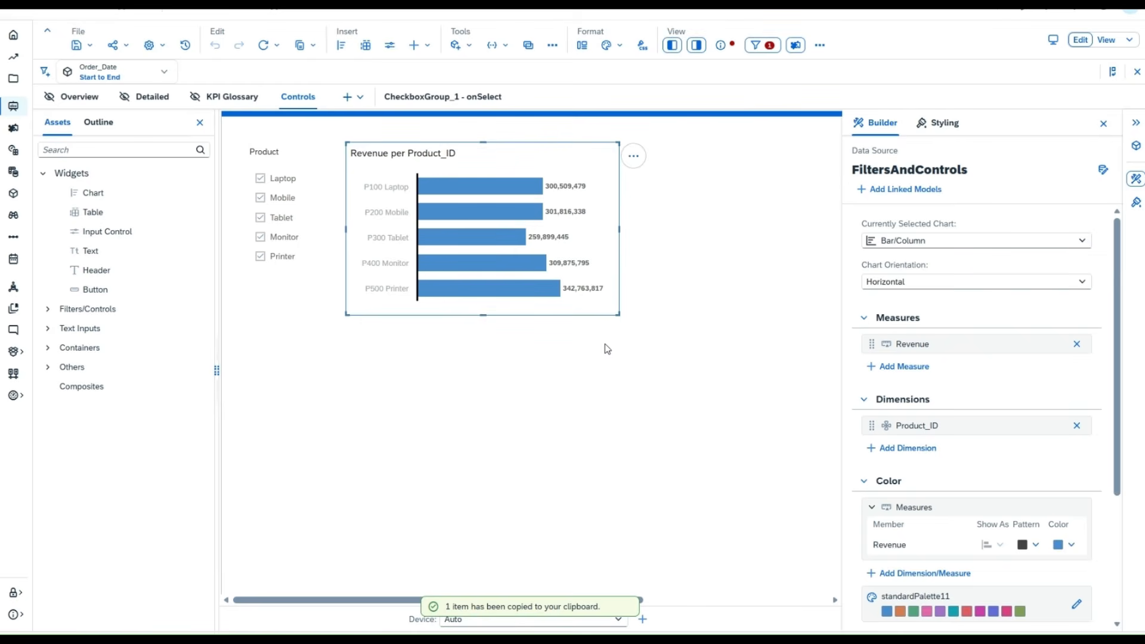
pyautogui.hotkey('ctrl', 'v')
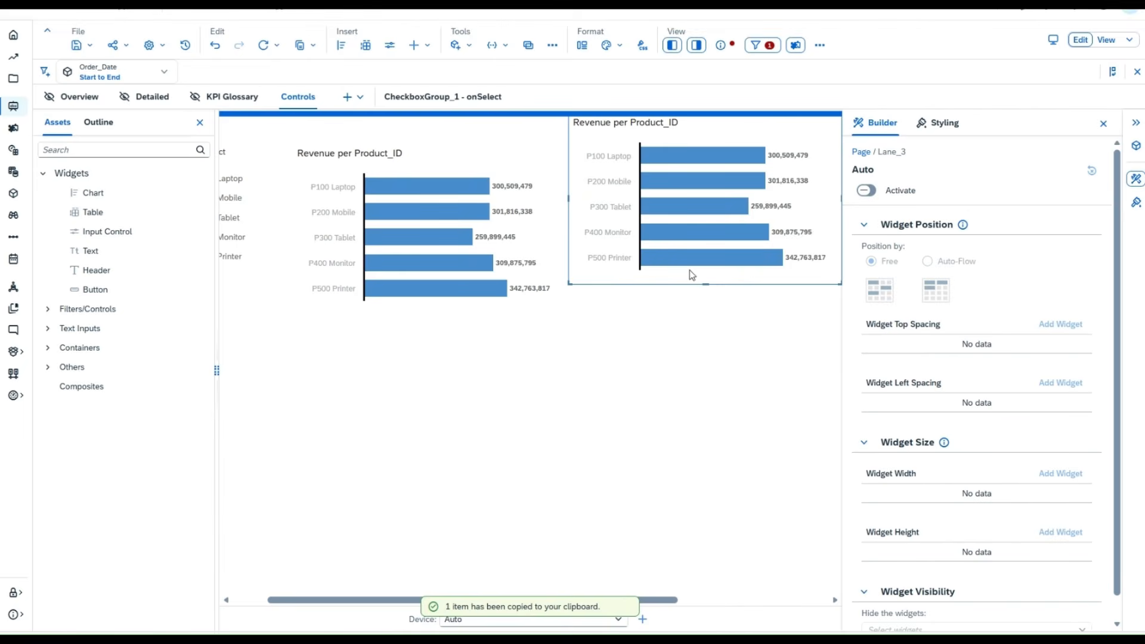
pyautogui.moveTo(688, 284); pyautogui.dragTo(489, 347)
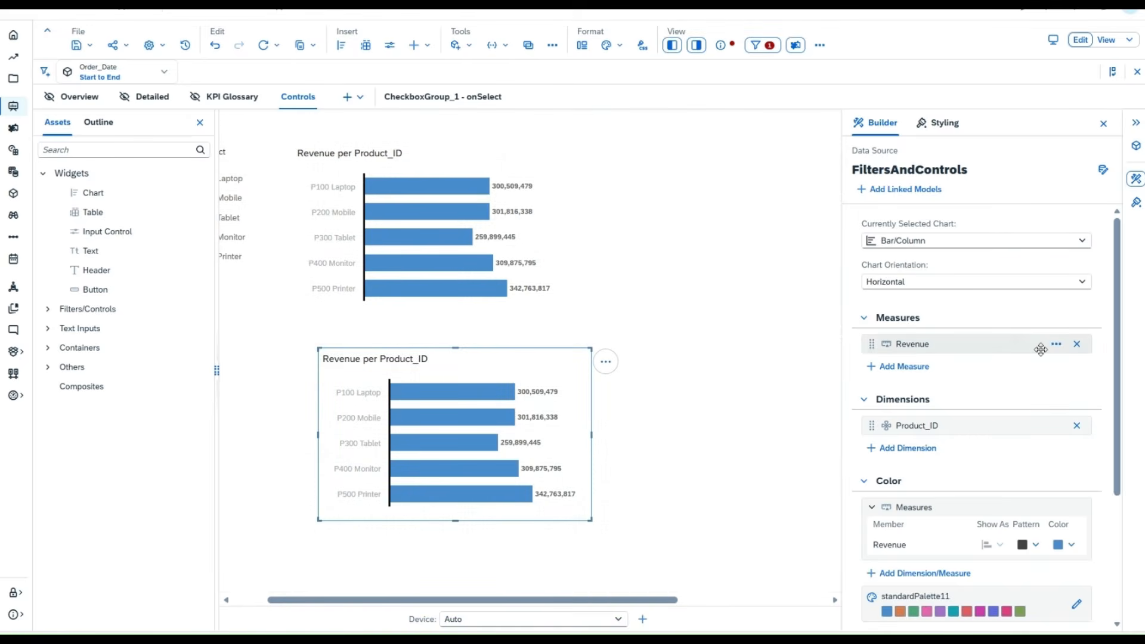
# Replace the Product_ID dimension of the copied chart with Region from Region_ID.
pyautogui.click(1077, 426)
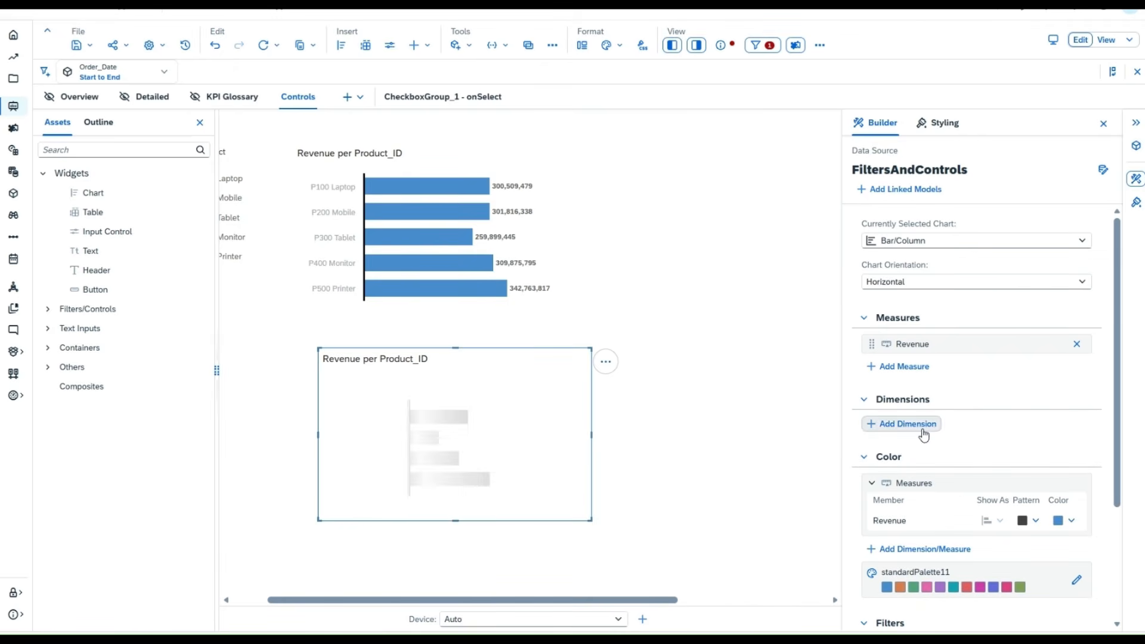
pyautogui.click(922, 424)
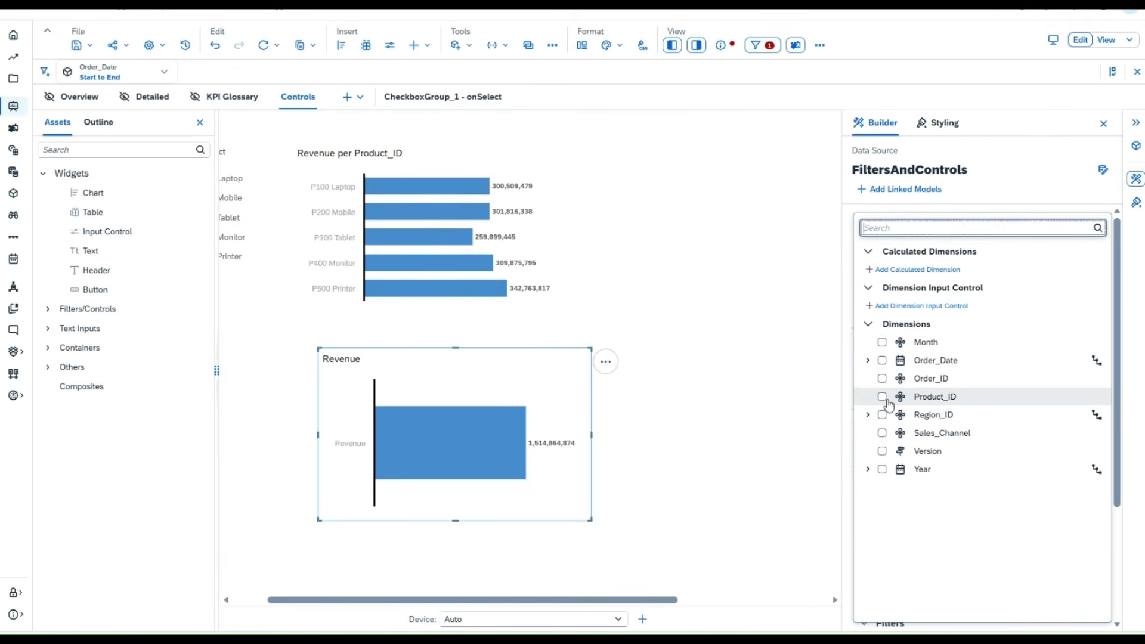
pyautogui.click(868, 414)
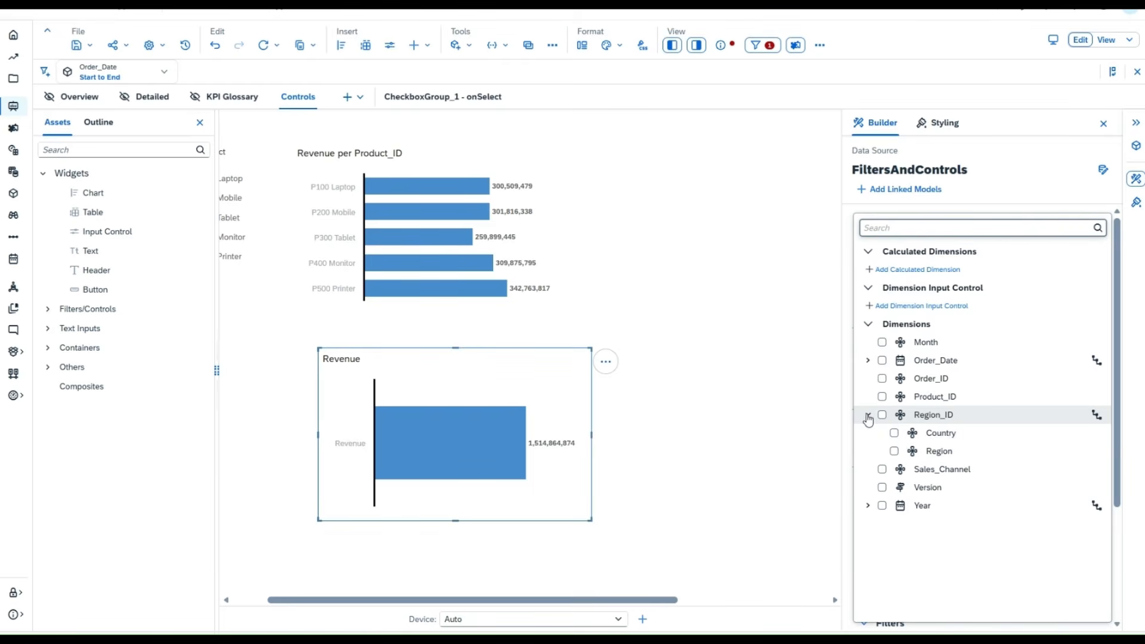
pyautogui.click(895, 451)
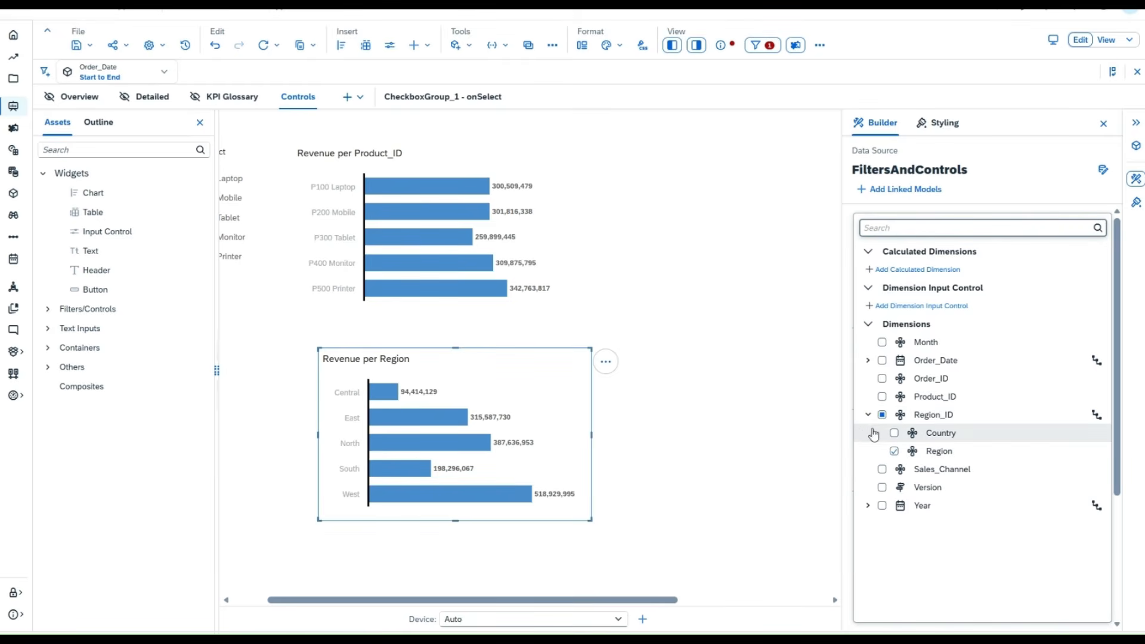
pyautogui.click(851, 425)
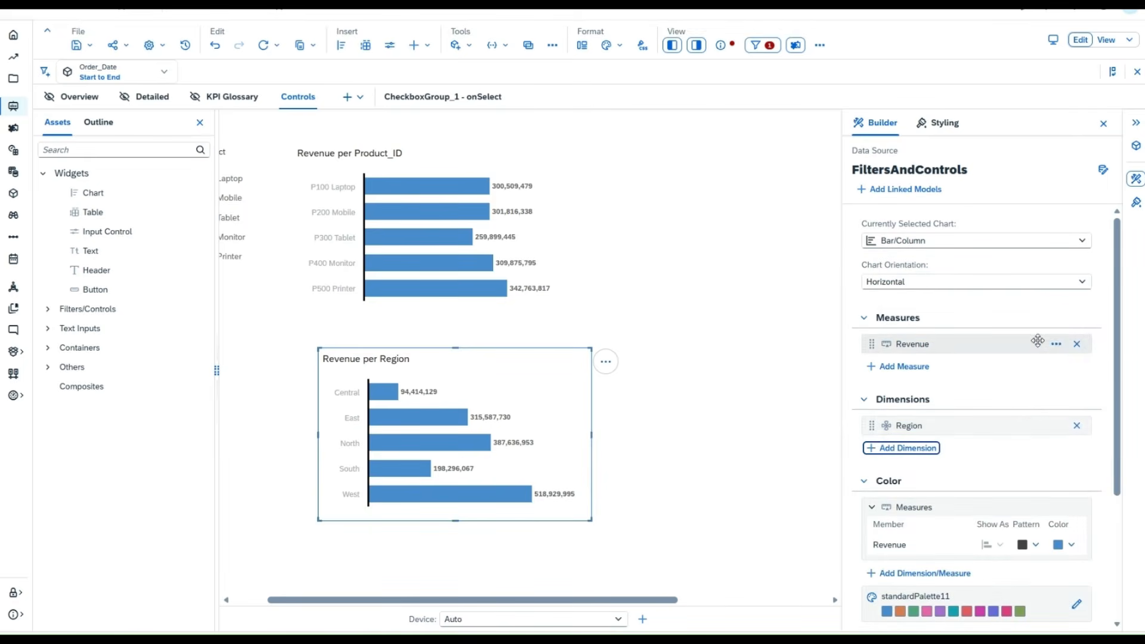
# Set the Region dimension of the lower chart to display ID and Description.
pyautogui.click(1035, 425)
pyautogui.moveTo(1003, 443)
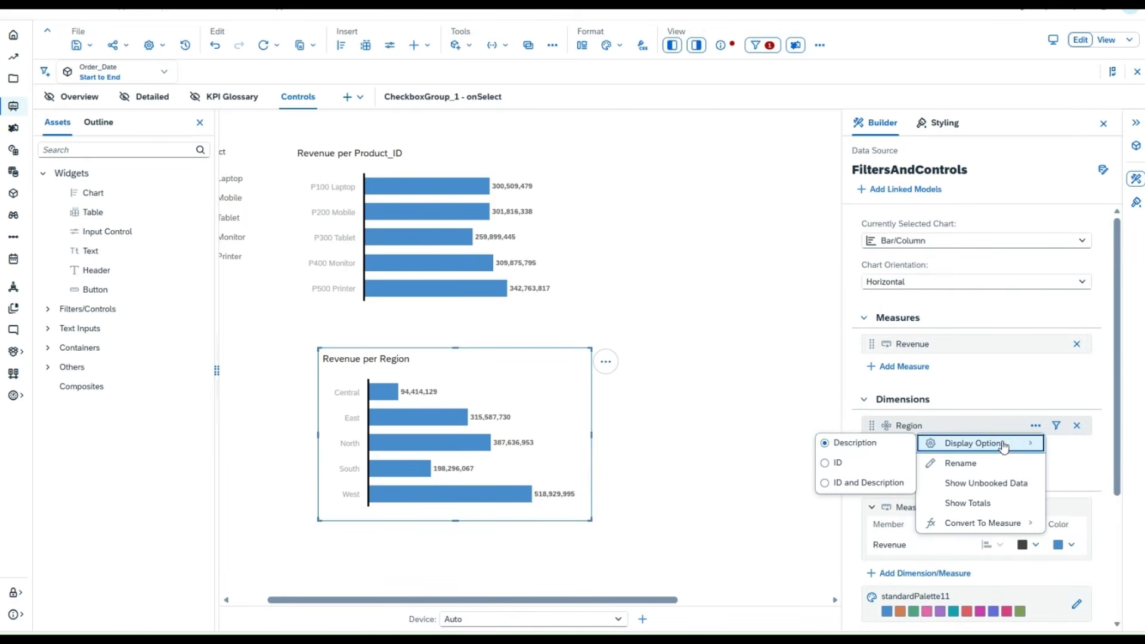
pyautogui.click(854, 482)
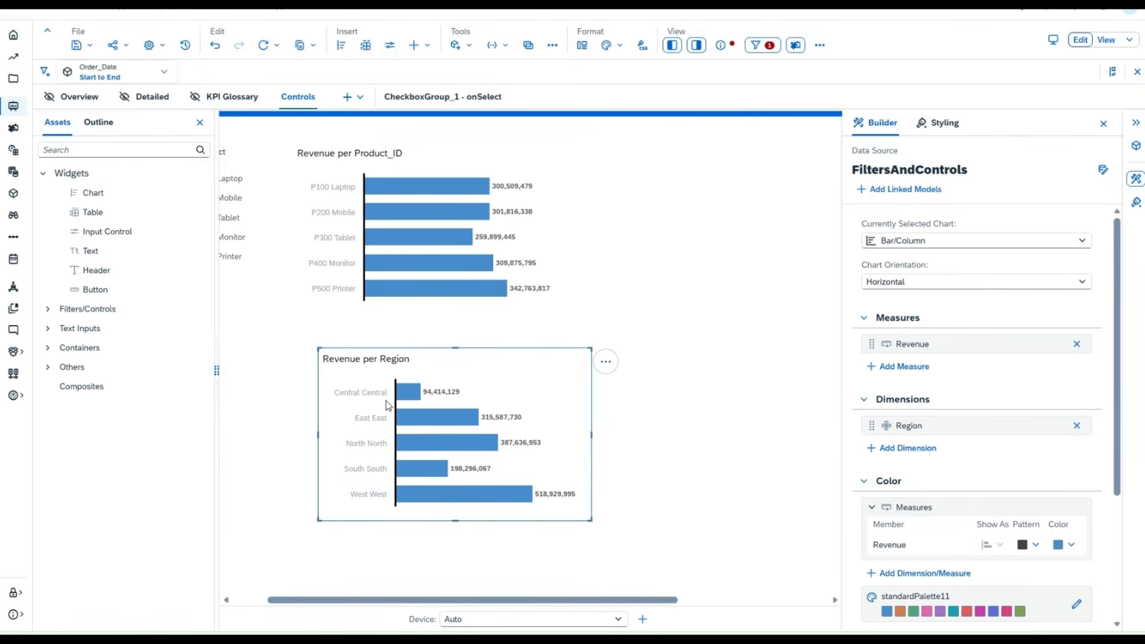
# Close the widget assets list and turn off writeback in view time for the product checkbox group.
pyautogui.click(248, 218)
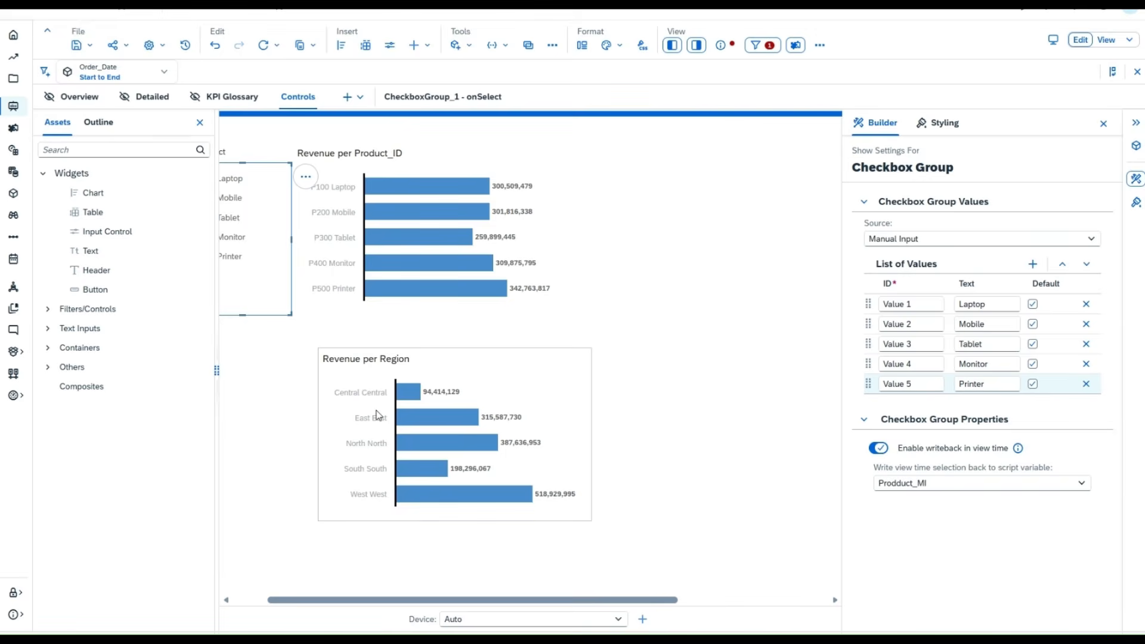
pyautogui.click(401, 313)
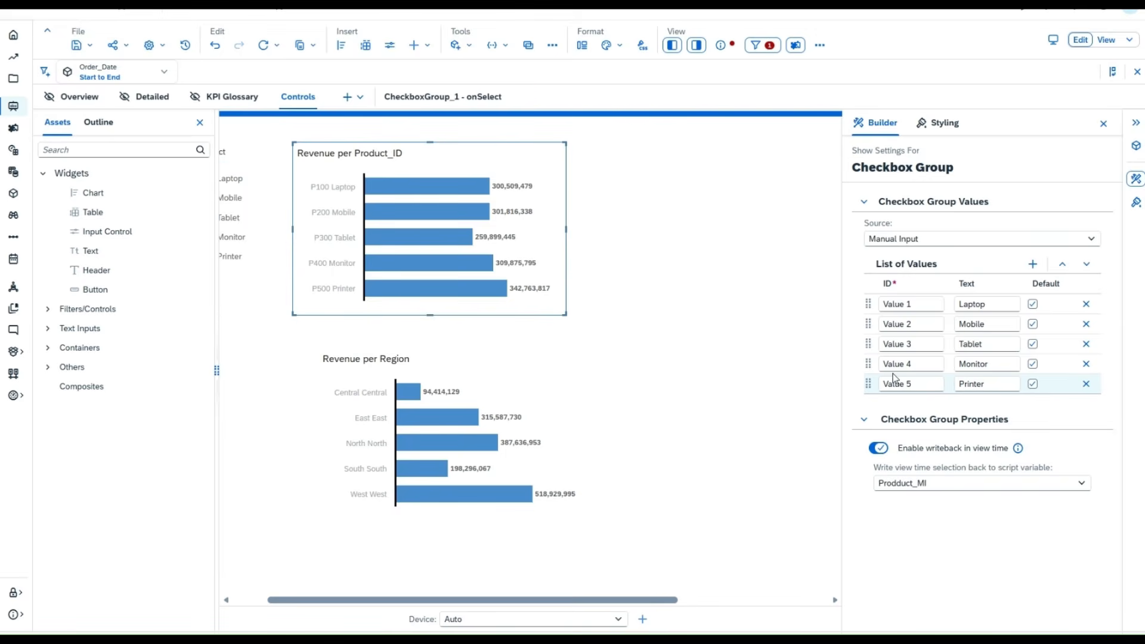
pyautogui.click(276, 260)
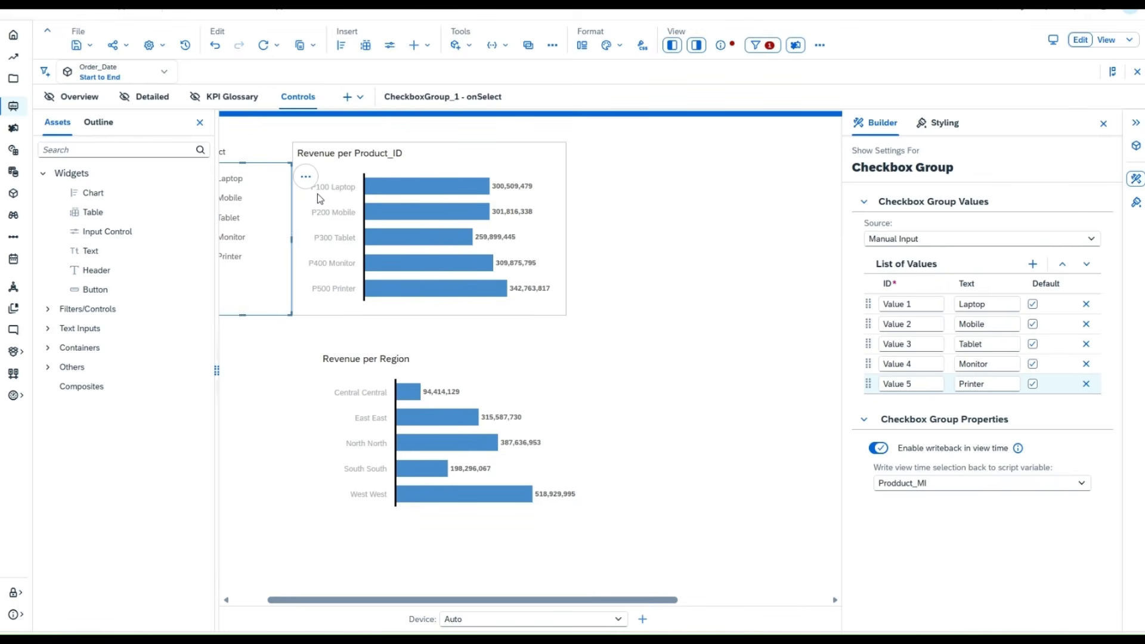
pyautogui.click(201, 124)
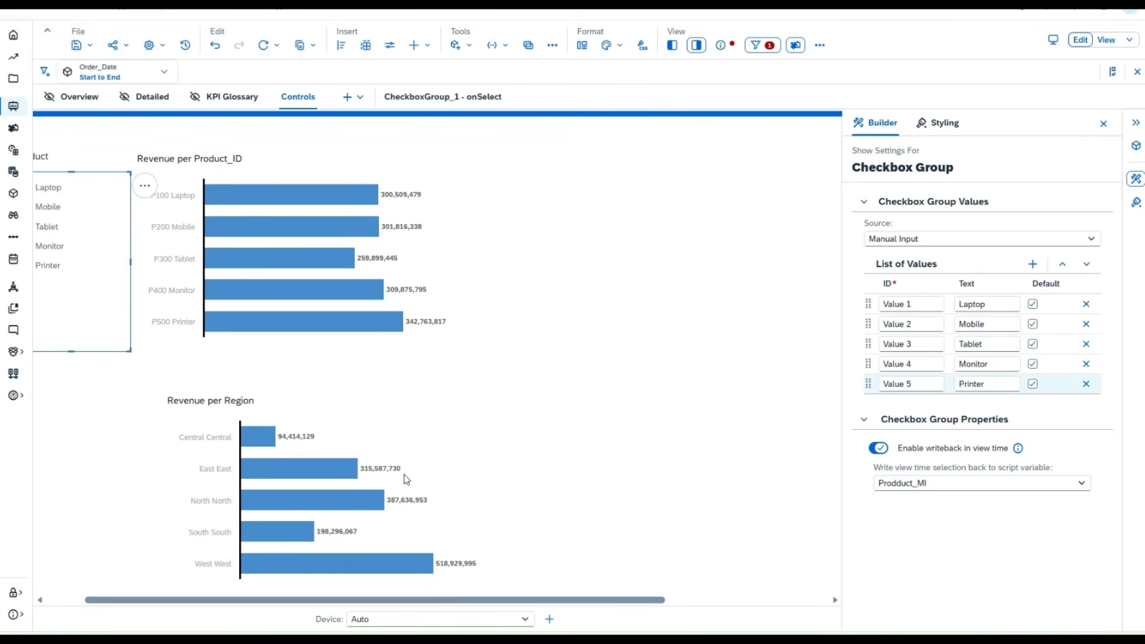
pyautogui.click(68, 602)
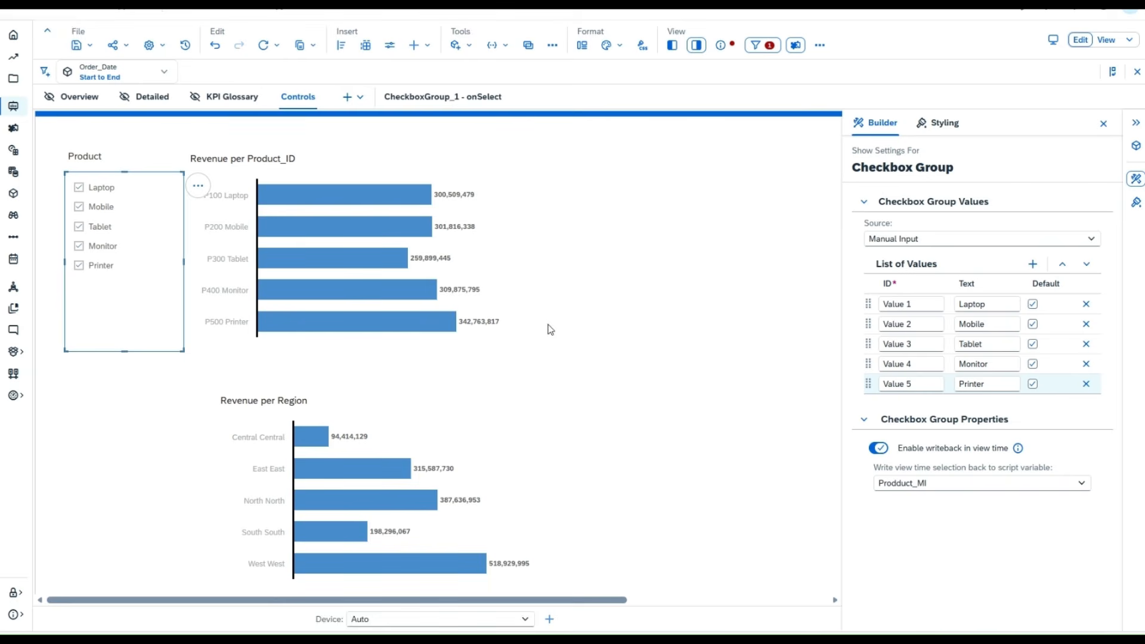
pyautogui.moveTo(358, 294)
pyautogui.click(877, 448)
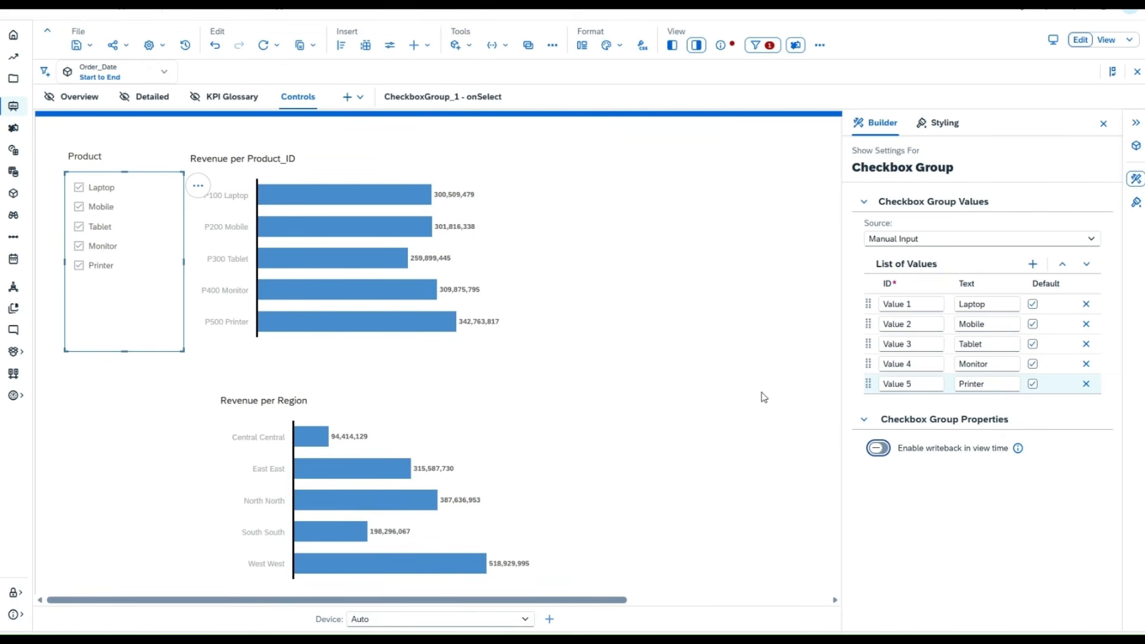
# Open the product checkbox group's onSelect script and start declaring the variable checkboxgrp_01 above the existing filter line.
pyautogui.click(204, 189)
pyautogui.click(275, 188)
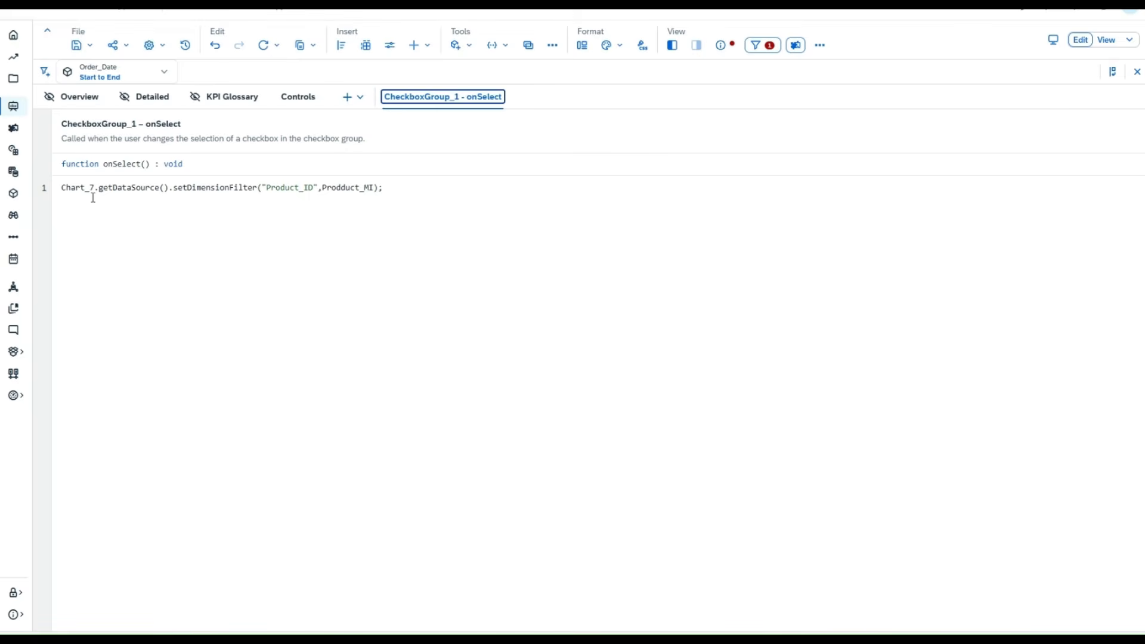
pyautogui.press('Return')
pyautogui.press('Return')
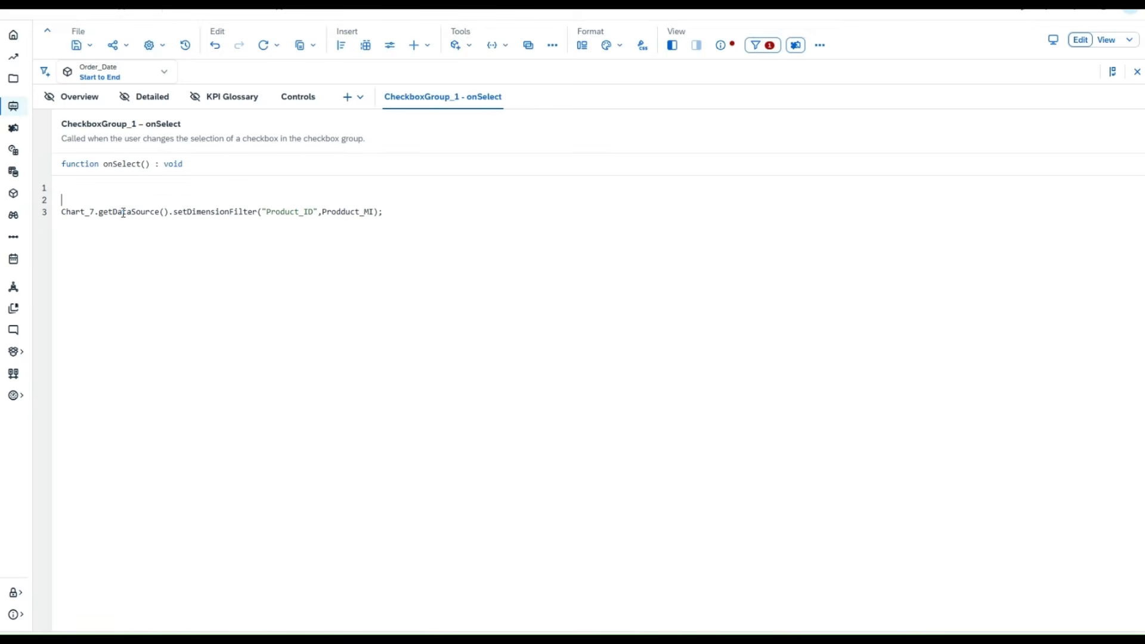
pyautogui.write('var checkboxgro_01')
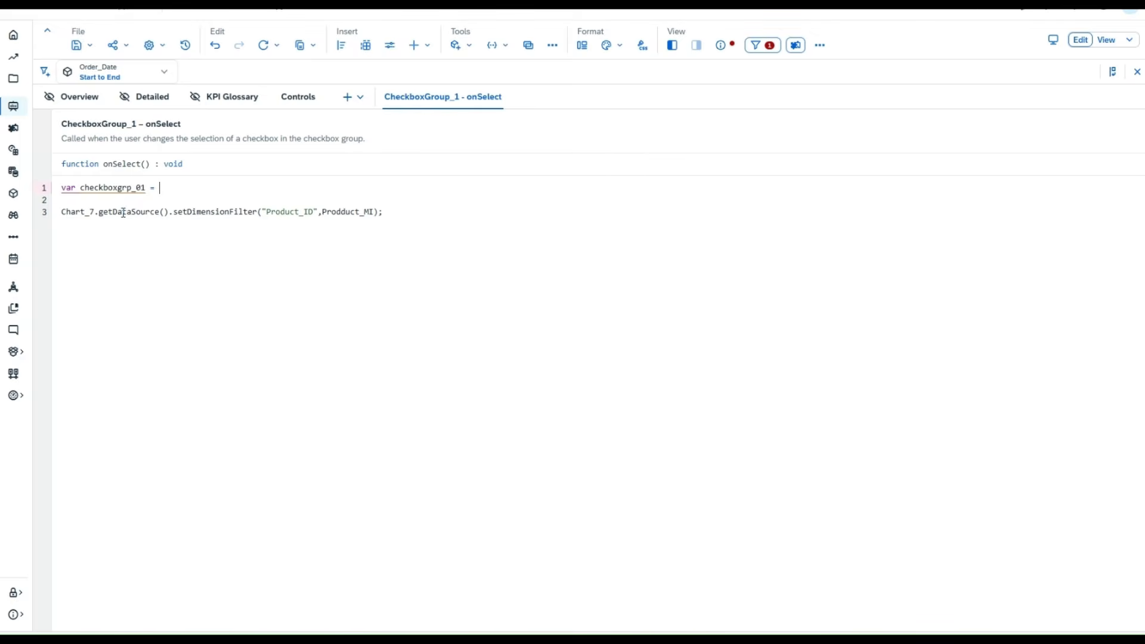
pyautogui.write('= Check')
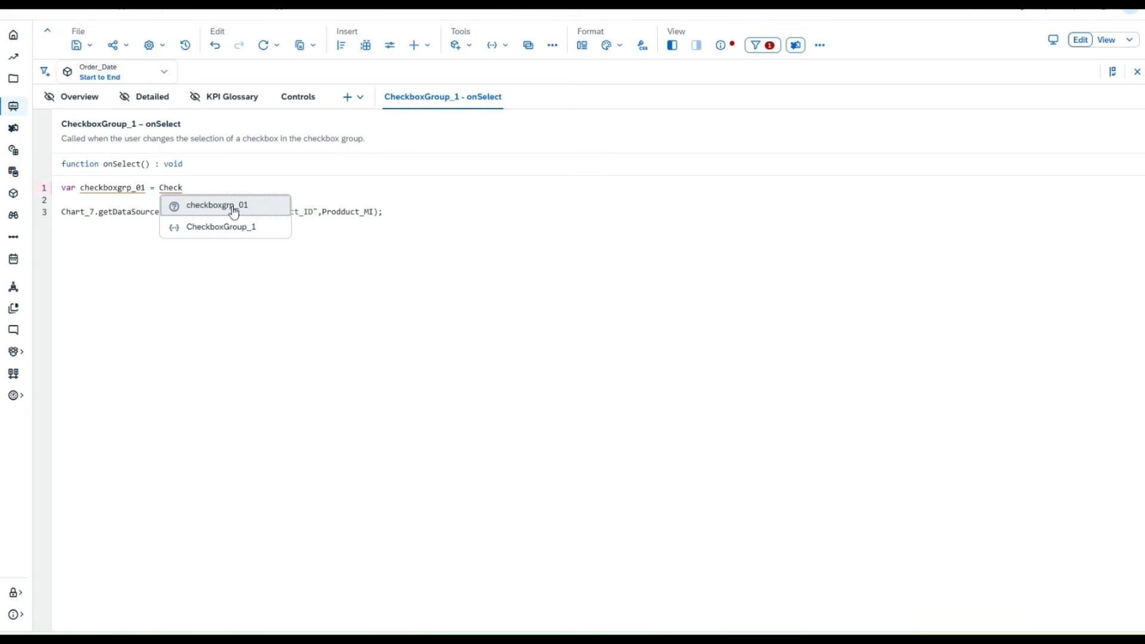
pyautogui.click(254, 177)
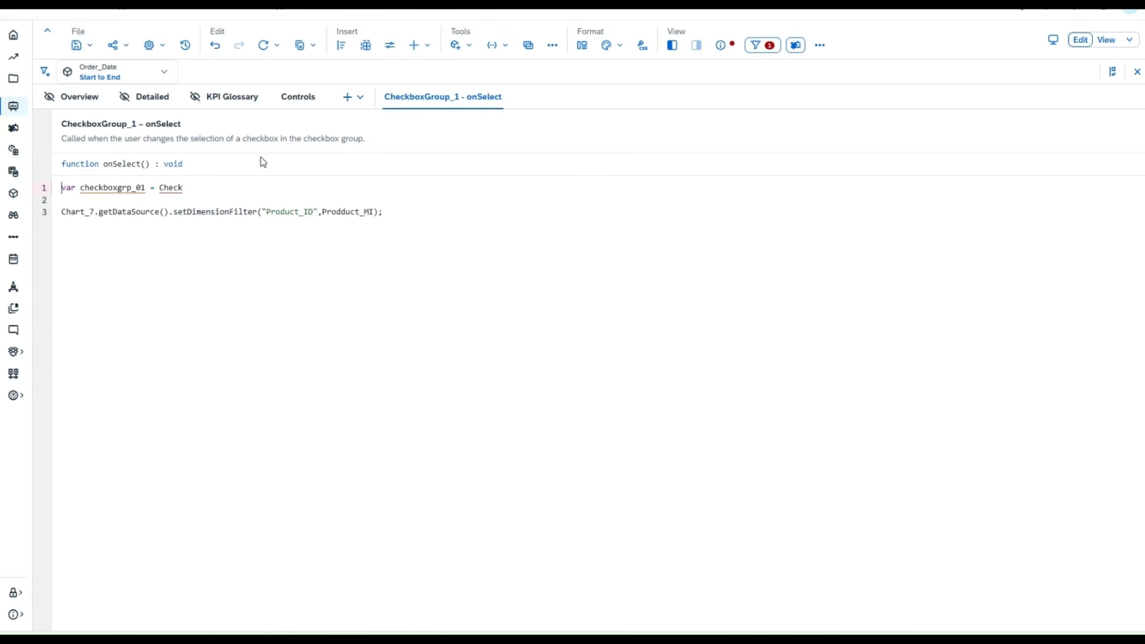
# Show the story outline and assign CheckboxGroup_1.getSelectedKeys(); to the checkboxgrp_01 variable.
pyautogui.click(673, 48)
pyautogui.click(95, 122)
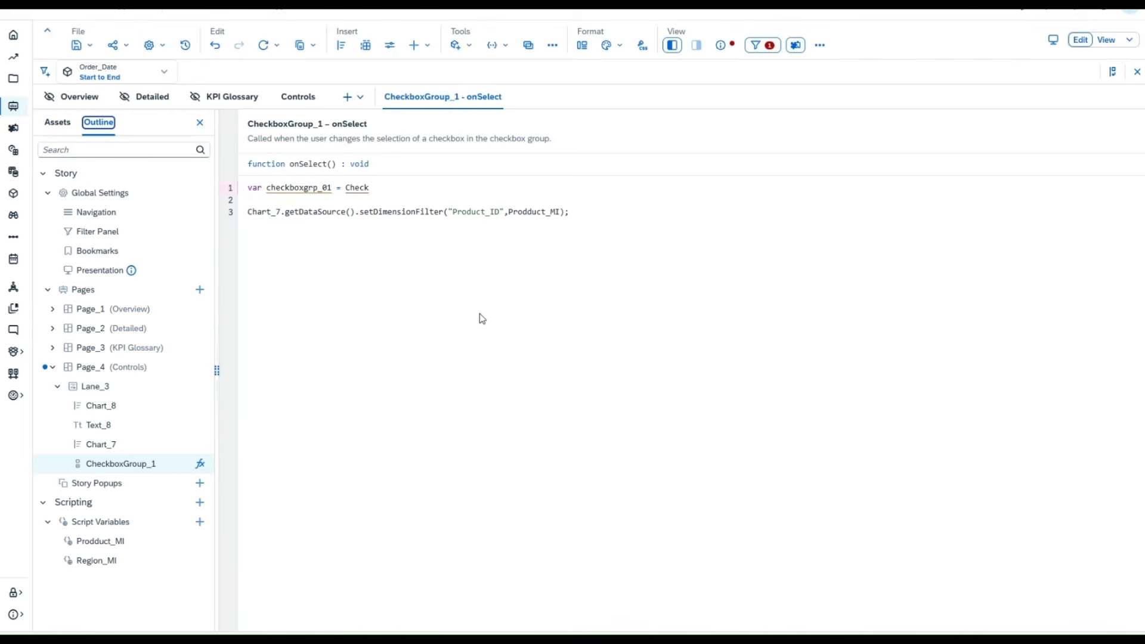
pyautogui.click(384, 190)
pyautogui.hotkey('ctrl', 'space')
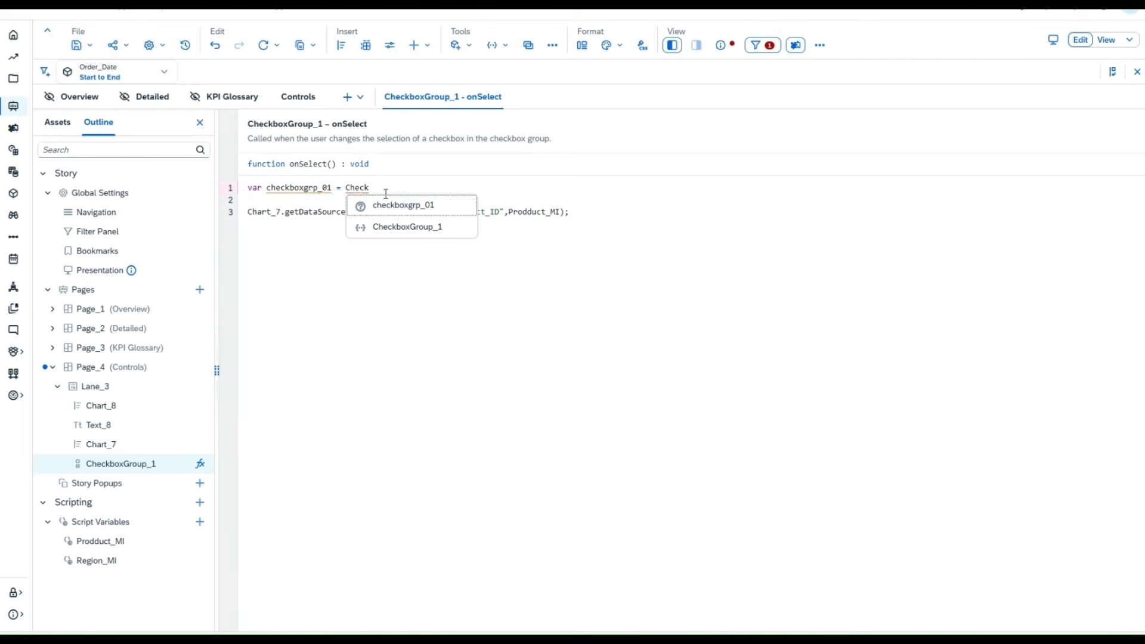
pyautogui.click(404, 227)
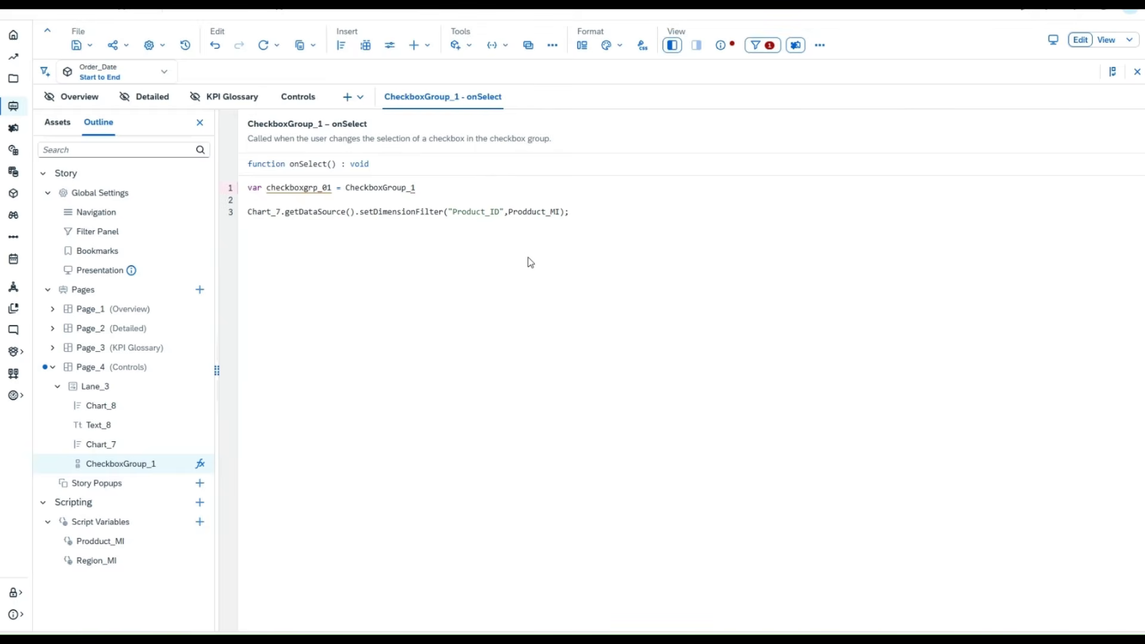
pyautogui.write('.')
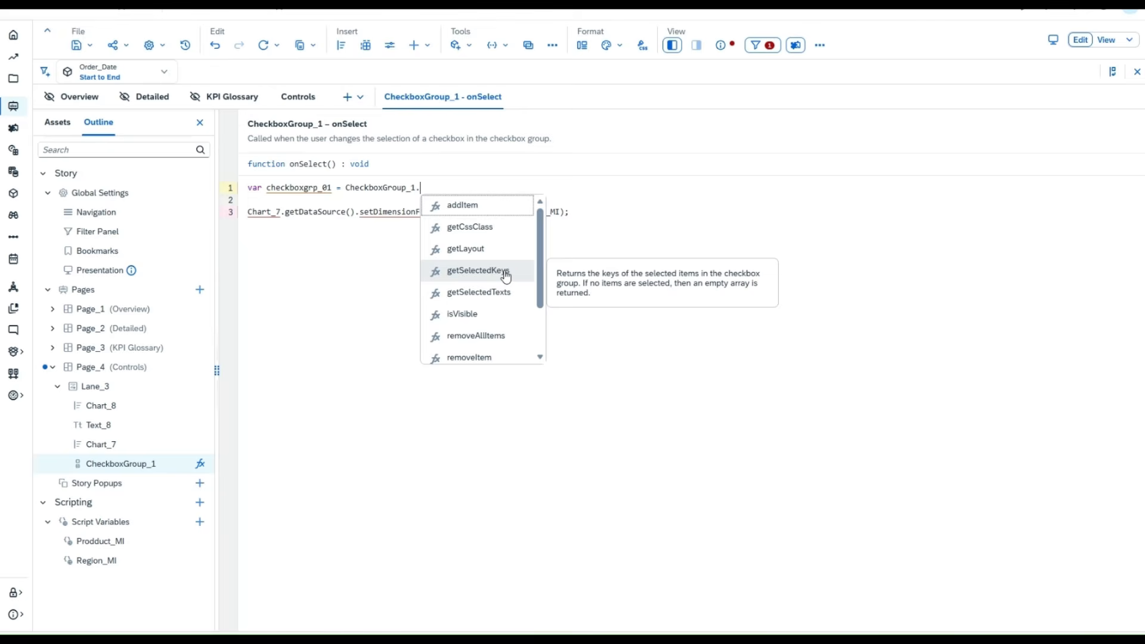
pyautogui.click(505, 276)
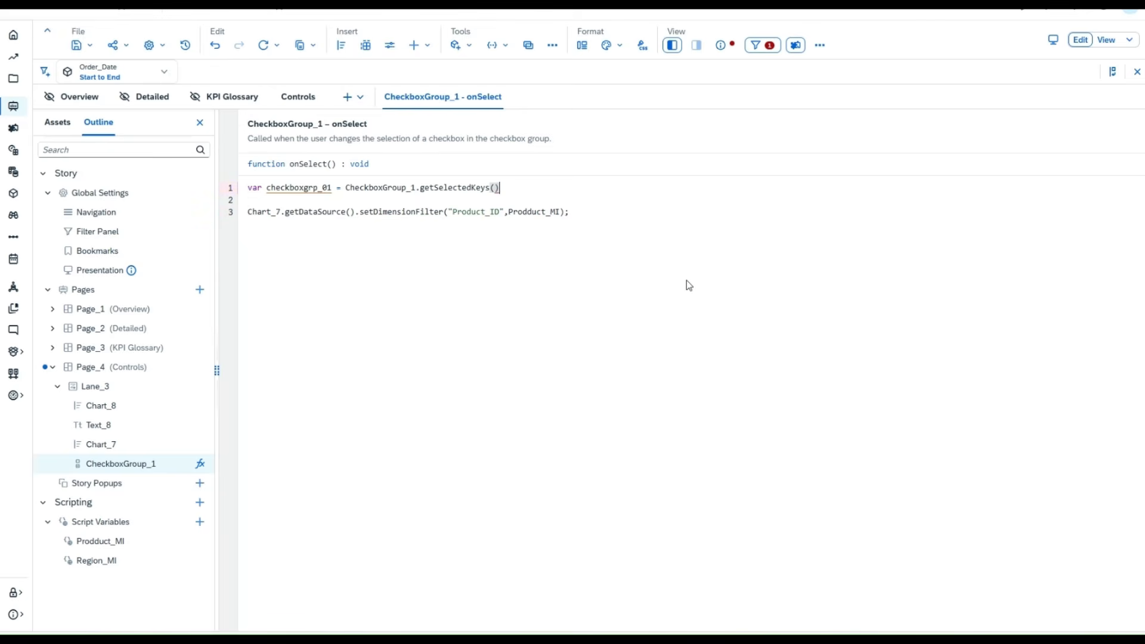
pyautogui.write(';')
# Replace the Prodduct_MI argument of Chart_7's setDimensionFilter call with checkboxgrp_01.
pyautogui.click(509, 213)
pyautogui.moveTo(508, 213); pyautogui.dragTo(564, 218)
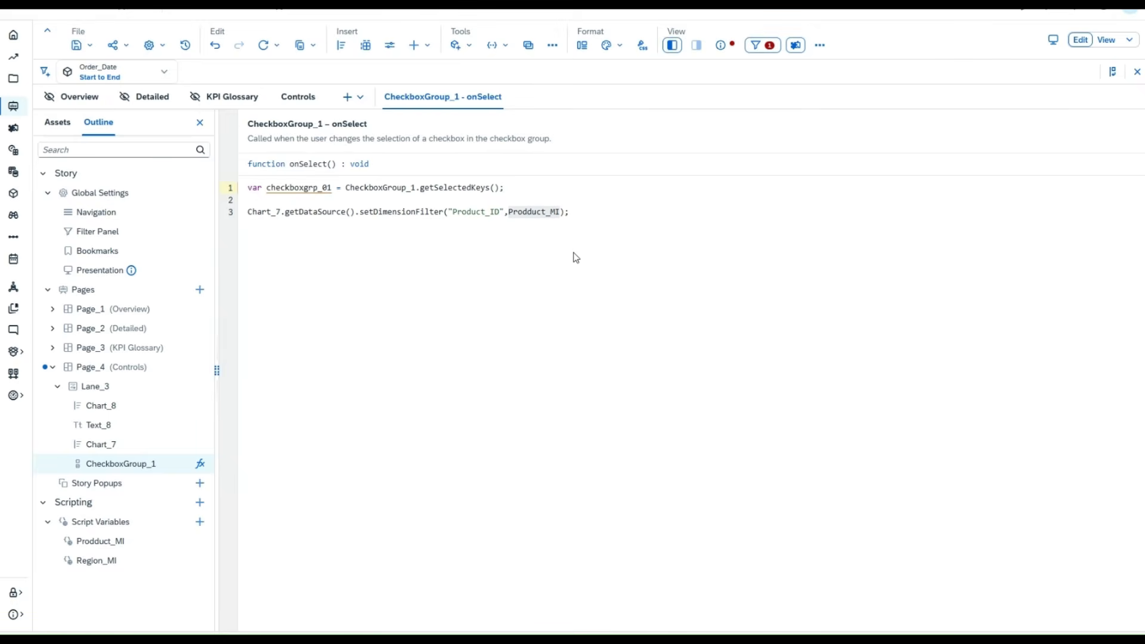
pyautogui.press('BackSpace')
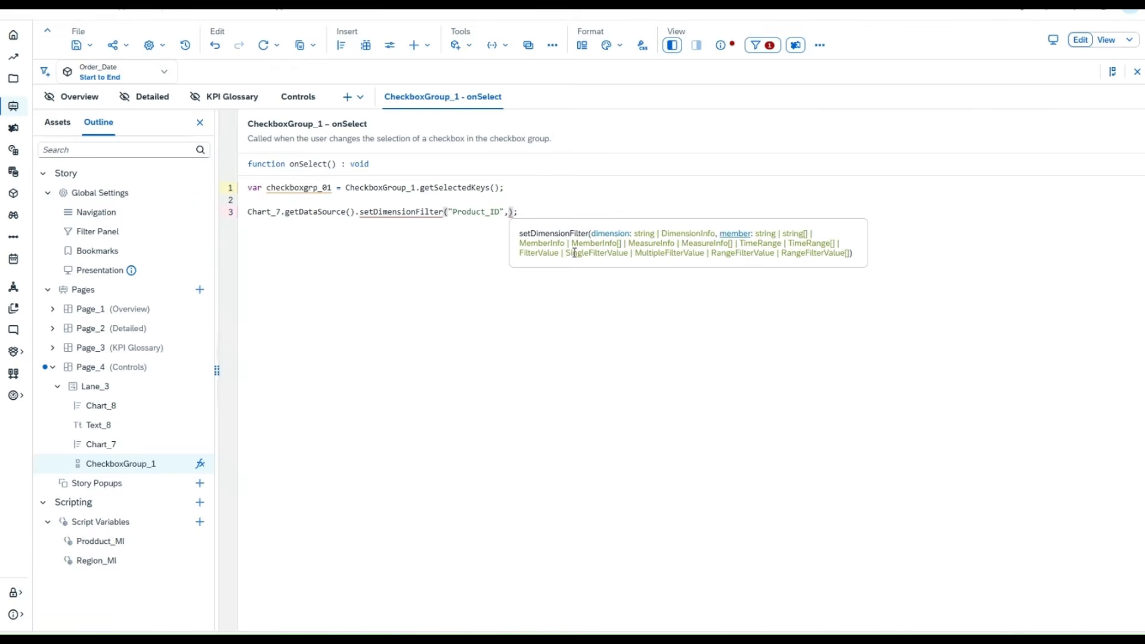
pyautogui.write('chec')
pyautogui.hotkey('ctrl', 'space')
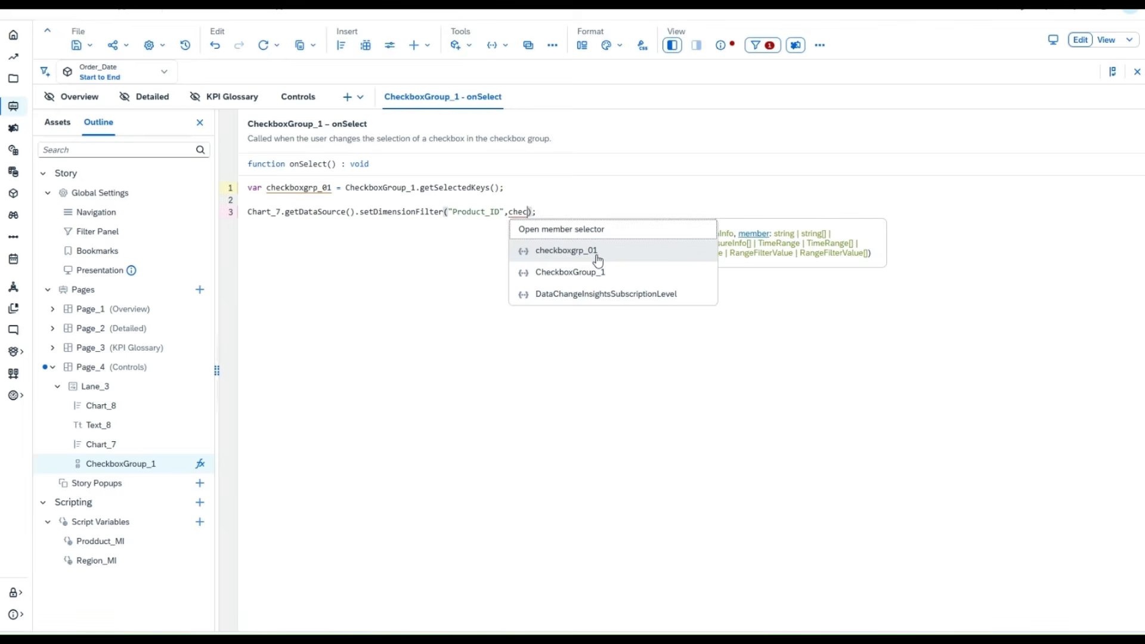
pyautogui.click(599, 254)
pyautogui.press('End')
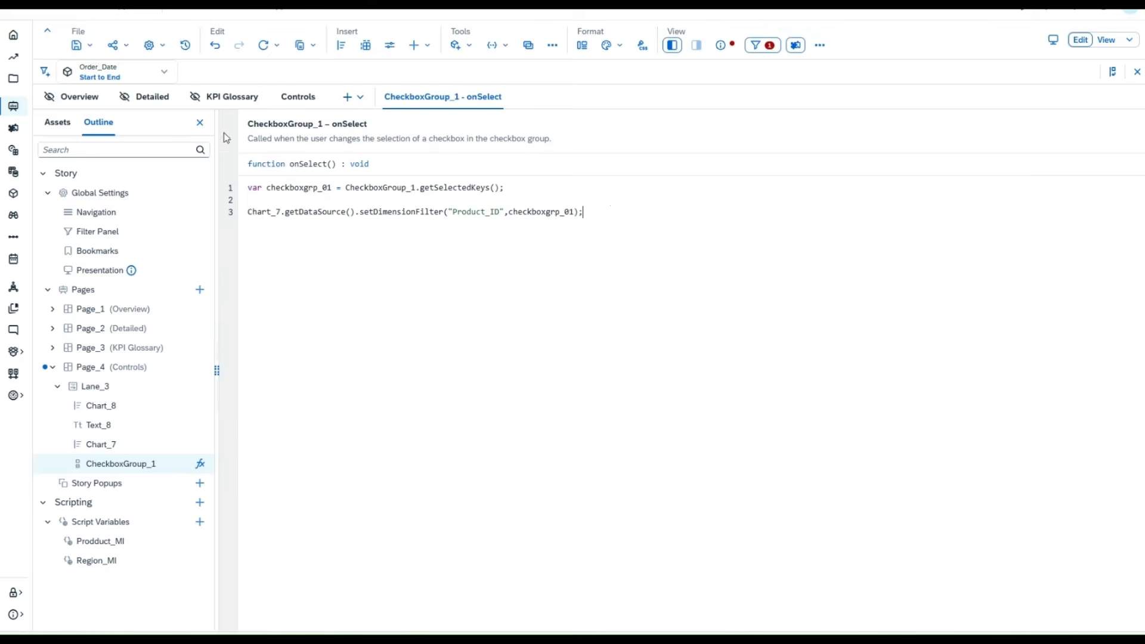
# Return to the Controls page and set the ID of the Laptop checkbox value to P100.
pyautogui.click(302, 105)
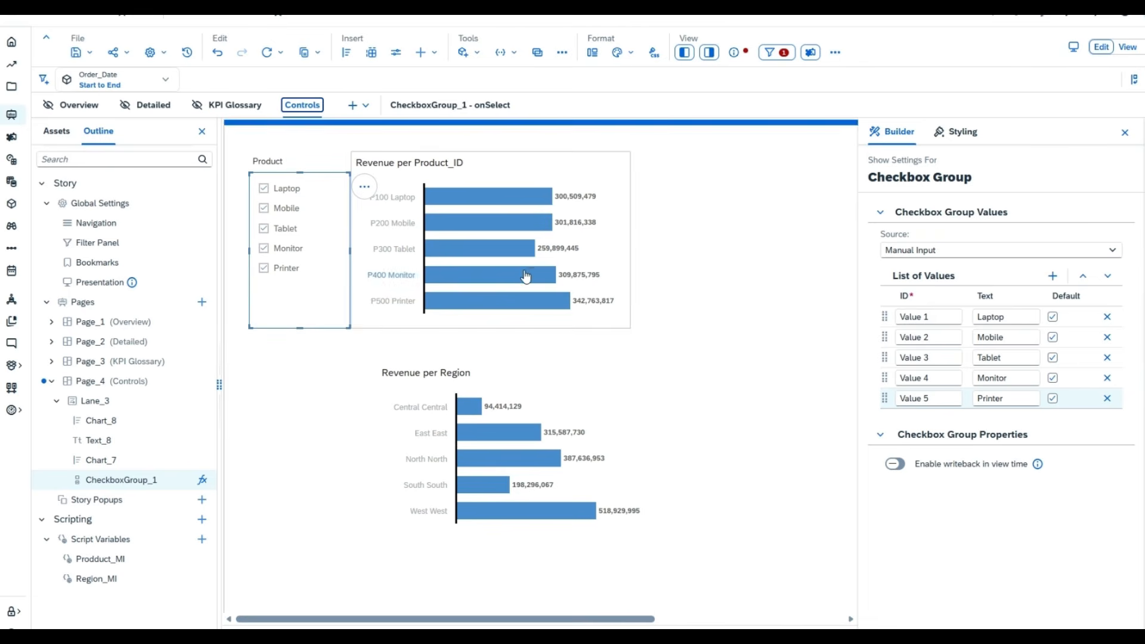
pyautogui.click(941, 317)
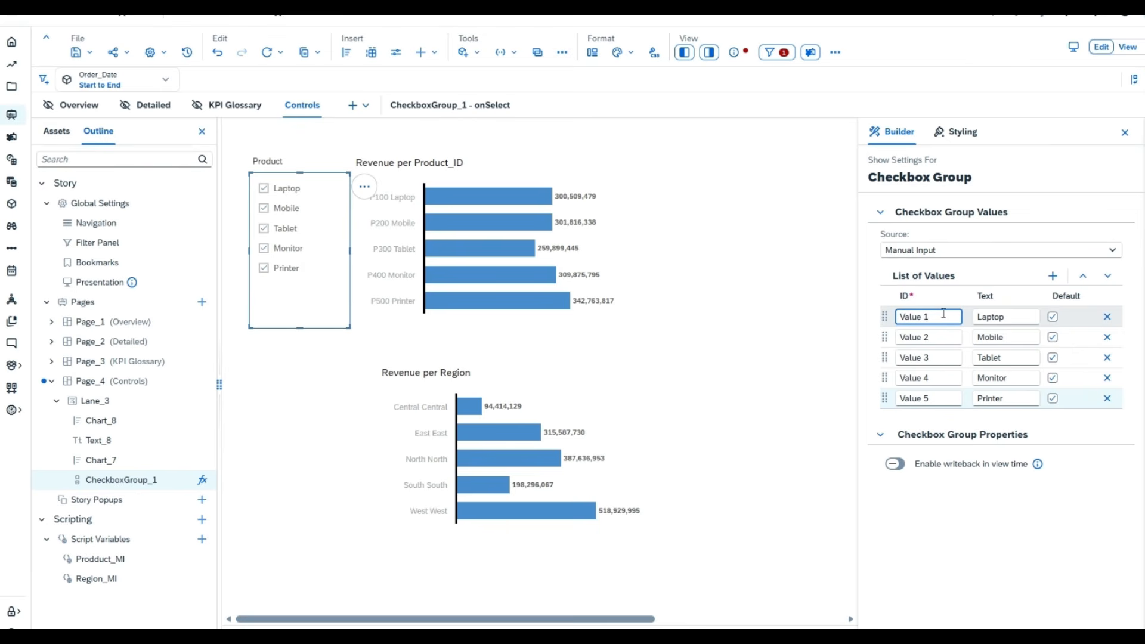
pyautogui.moveTo(885, 316); pyautogui.dragTo(933, 386)
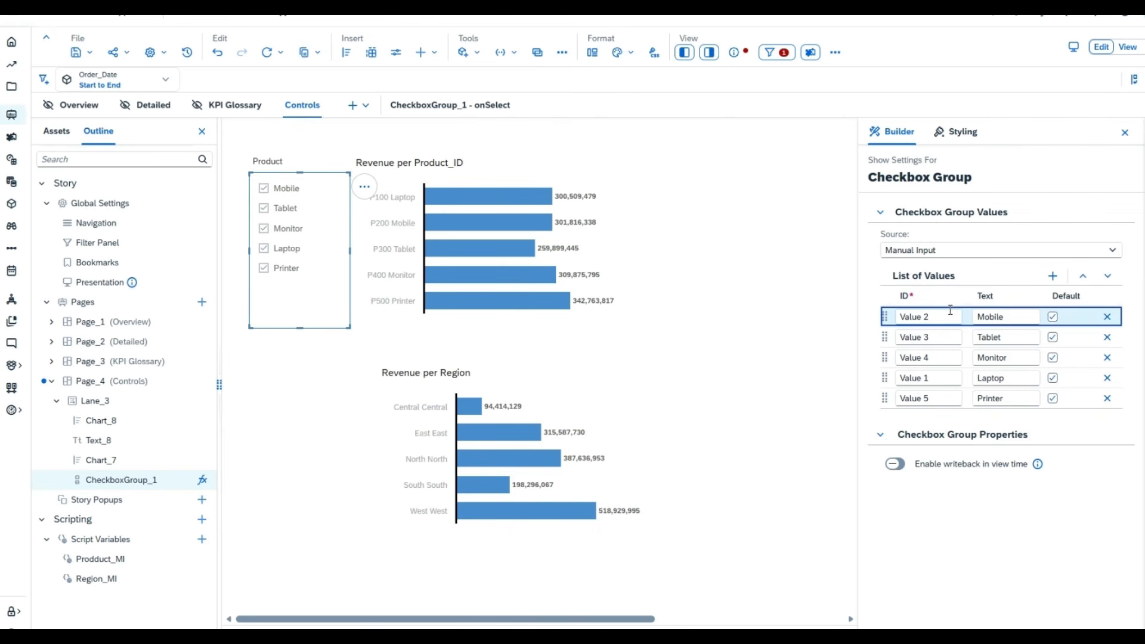
pyautogui.hotkey('ctrl', 'z')
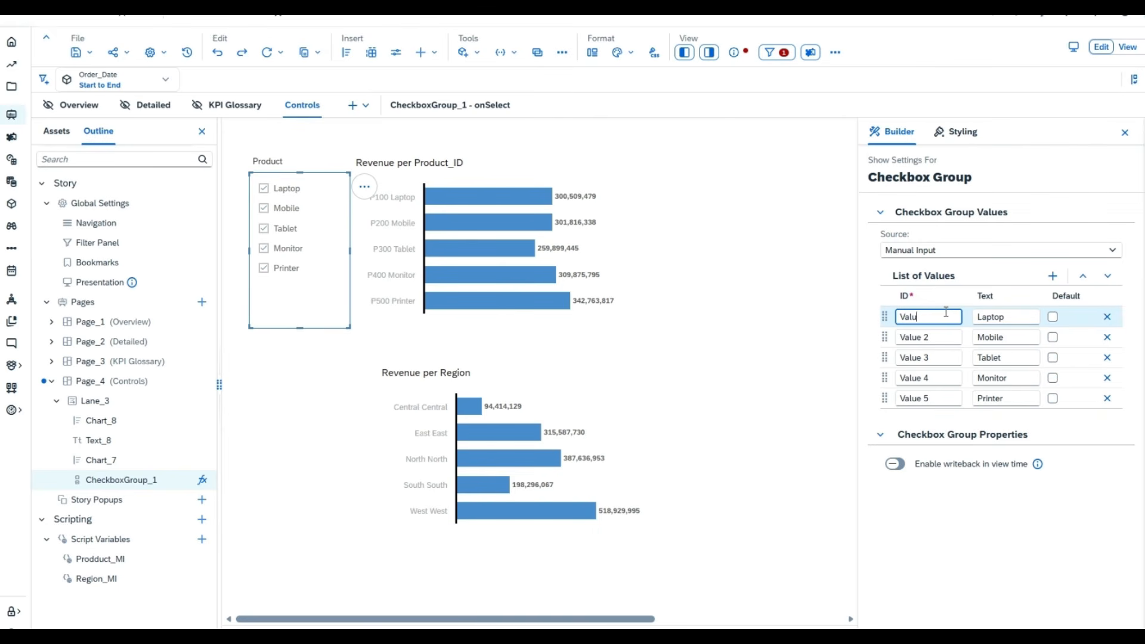
pyautogui.press('BackSpace')
pyautogui.press('BackSpace')
pyautogui.press('BackSpace')
pyautogui.write('P100')
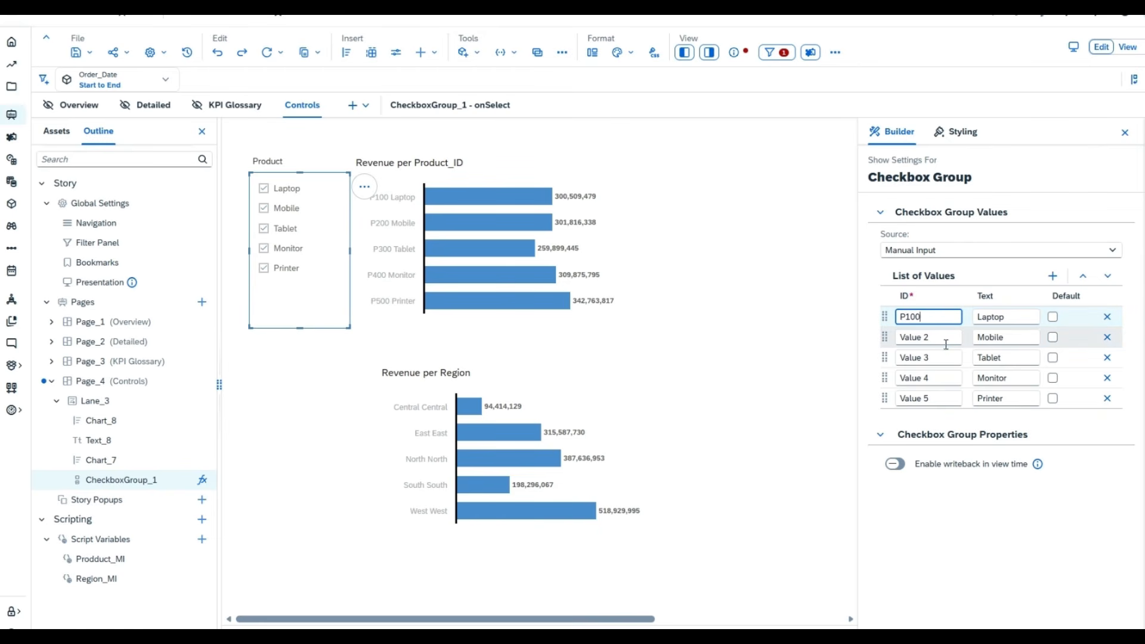
# Set the ID of the Mobile checkbox value to P200.
pyautogui.click(945, 338)
pyautogui.click(945, 338)
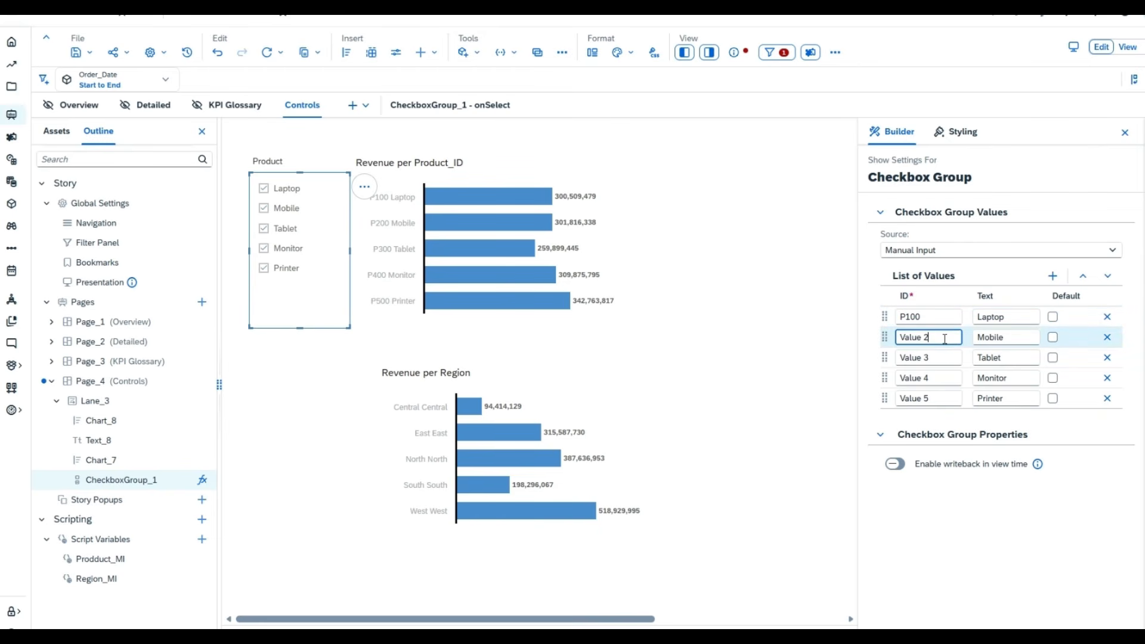
pyautogui.press('BackSpace')
pyautogui.press('BackSpace')
pyautogui.press('BackSpace')
pyautogui.press('BackSpace')
pyautogui.press('BackSpace')
pyautogui.press('BackSpace')
pyautogui.press('BackSpace')
pyautogui.write('P200')
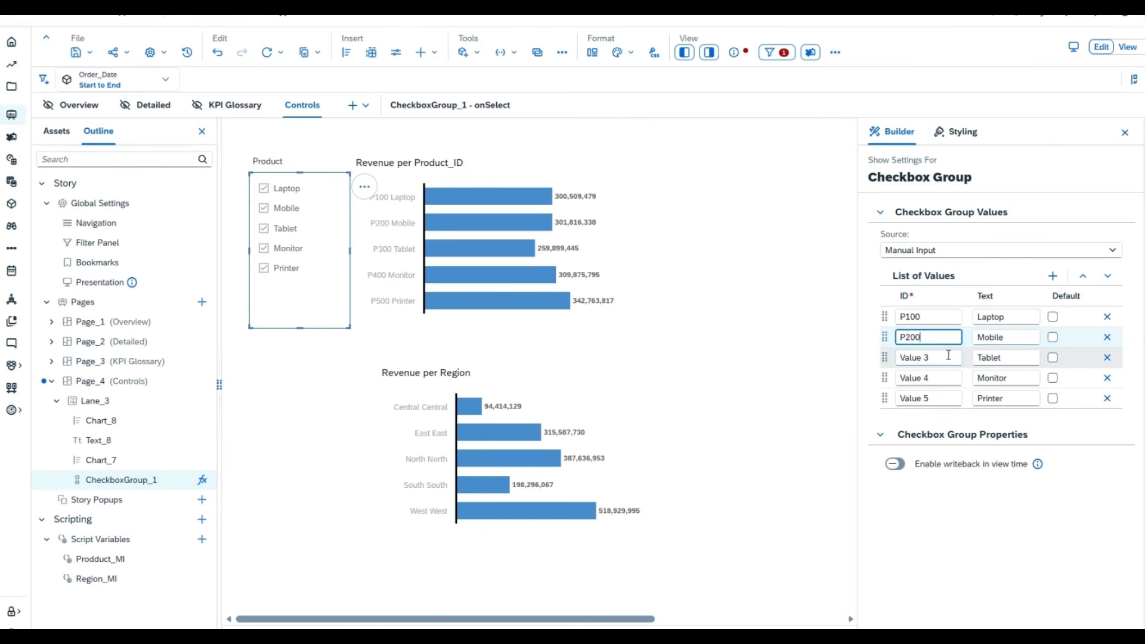
# Set the ID of the Tablet checkbox value to P300.
pyautogui.click(948, 355)
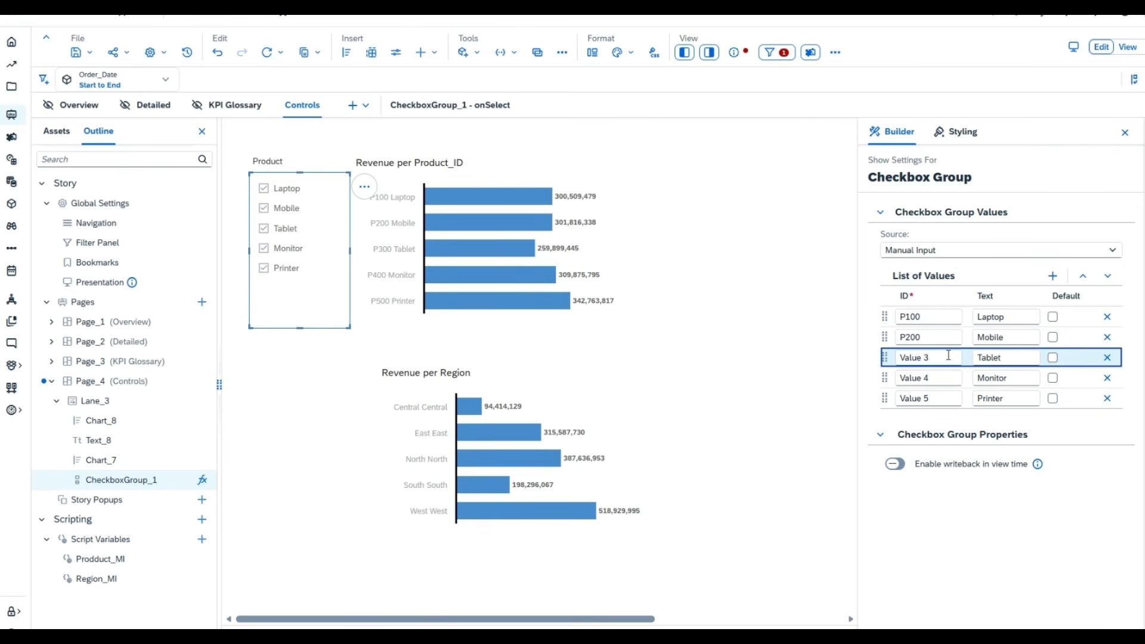
pyautogui.click(948, 355)
pyautogui.press('BackSpace')
pyautogui.press('BackSpace')
pyautogui.press('BackSpace')
pyautogui.press('BackSpace')
pyautogui.press('BackSpace')
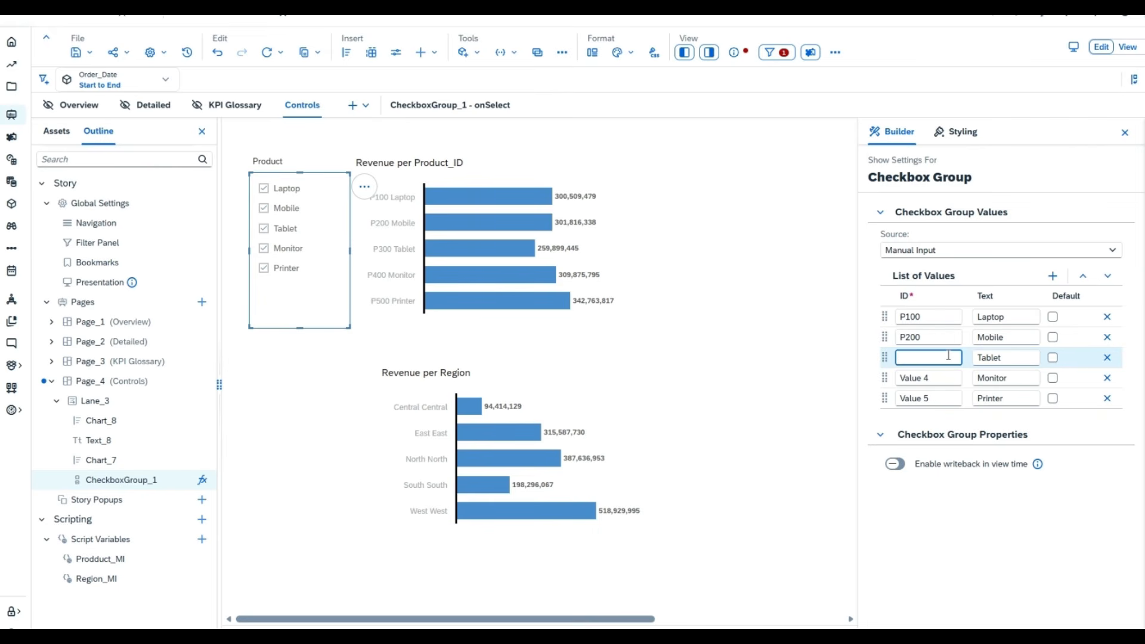
pyautogui.write('P300')
# Set the ID of the Monitor checkbox value to P400.
pyautogui.click(949, 380)
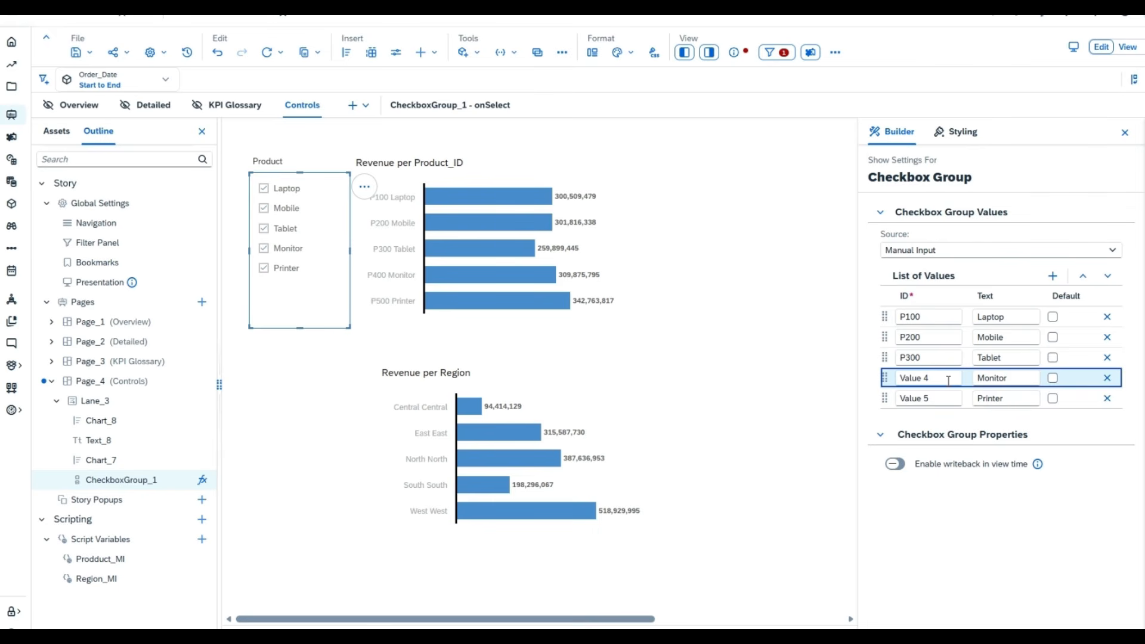
pyautogui.click(948, 380)
pyautogui.press('BackSpace')
pyautogui.press('BackSpace')
pyautogui.press('BackSpace')
pyautogui.press('BackSpace')
pyautogui.press('BackSpace')
pyautogui.press('BackSpace')
pyautogui.press('BackSpace')
pyautogui.write('P')
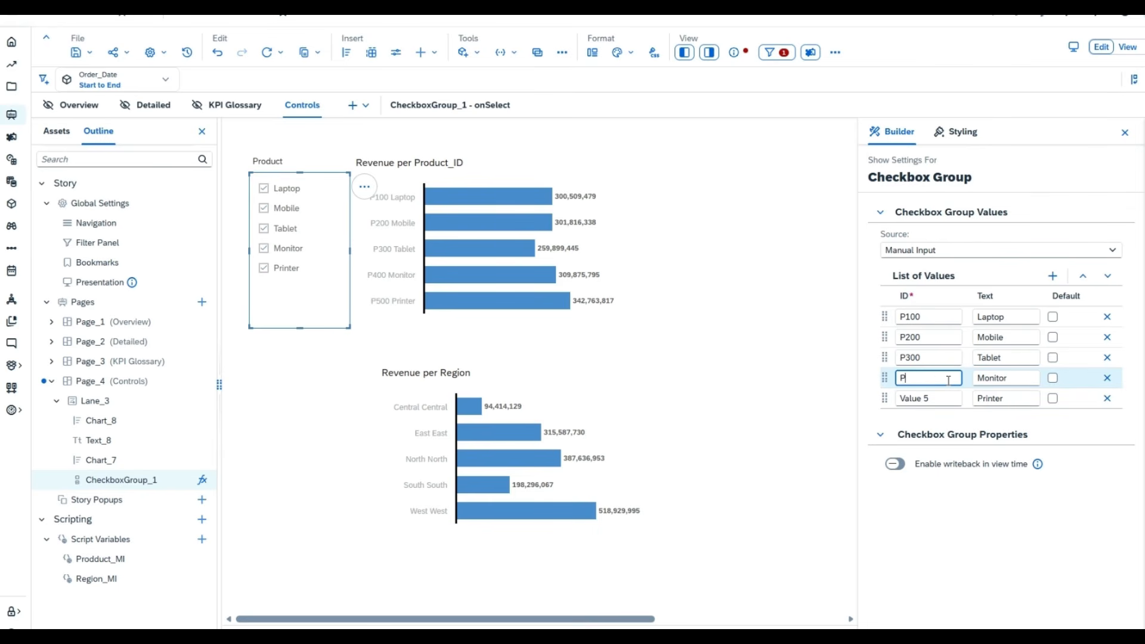
pyautogui.write('400')
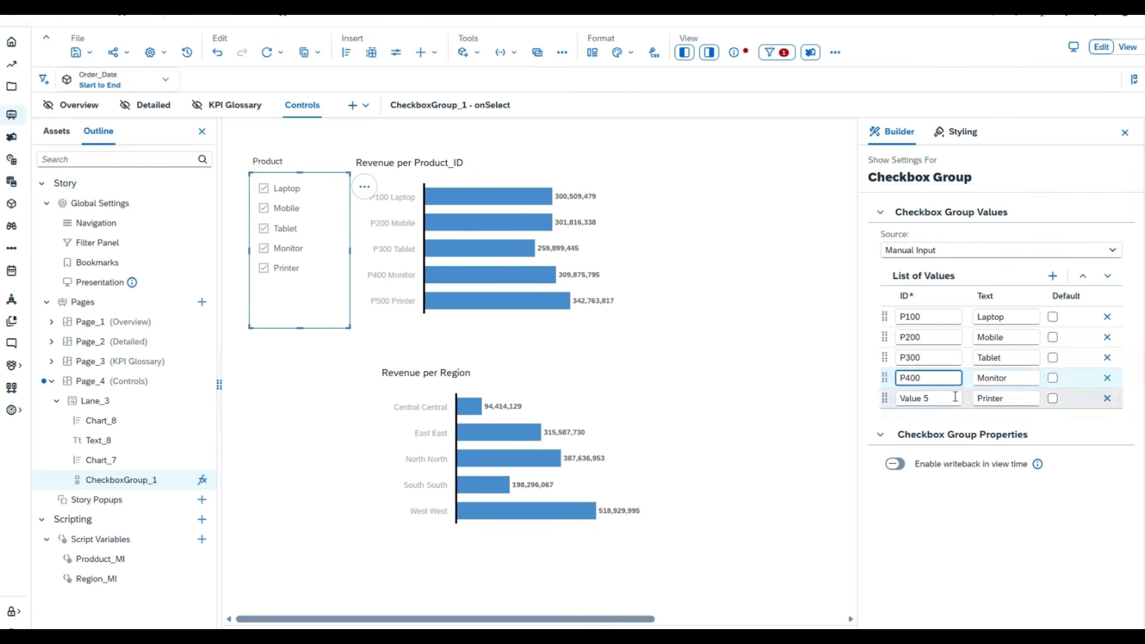
# Set the ID of the Printer checkbox value to P500 and save the story.
pyautogui.click(956, 397)
pyautogui.click(956, 397)
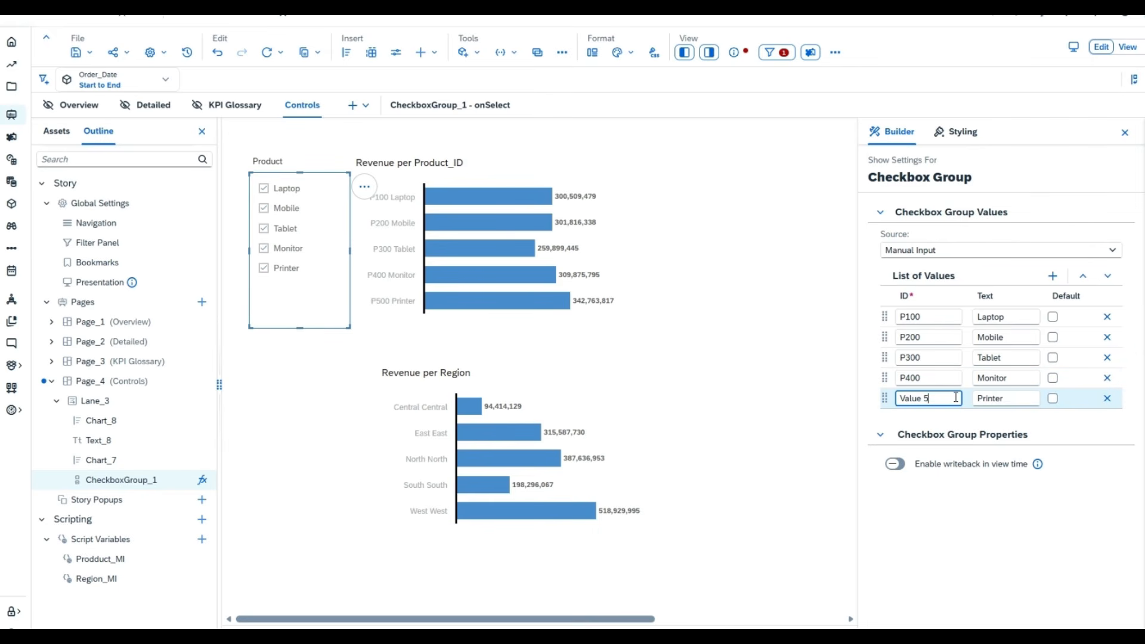
pyautogui.press('BackSpace')
pyautogui.press('BackSpace')
pyautogui.press('BackSpace')
pyautogui.press('BackSpace')
pyautogui.press('BackSpace')
pyautogui.press('BackSpace')
pyautogui.write('P500')
pyautogui.hotkey('ctrl', 's')
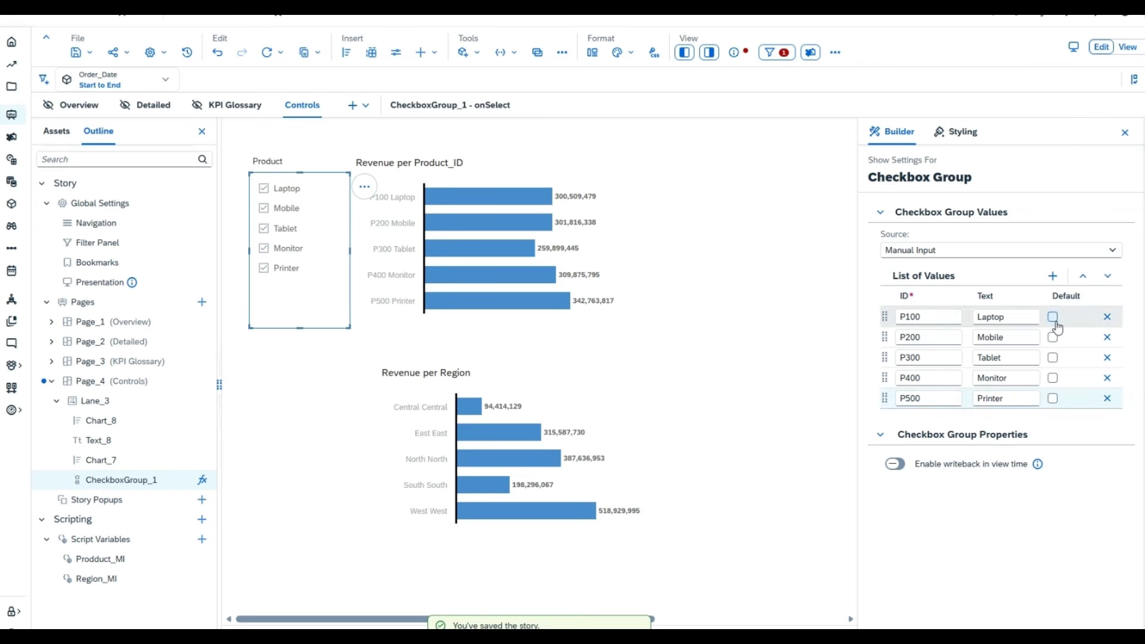
# Mark Laptop, Mobile, Tablet, Monitor and Printer as default selections of the checkbox group and save the story.
pyautogui.click(1053, 317)
pyautogui.click(1053, 337)
pyautogui.click(1053, 358)
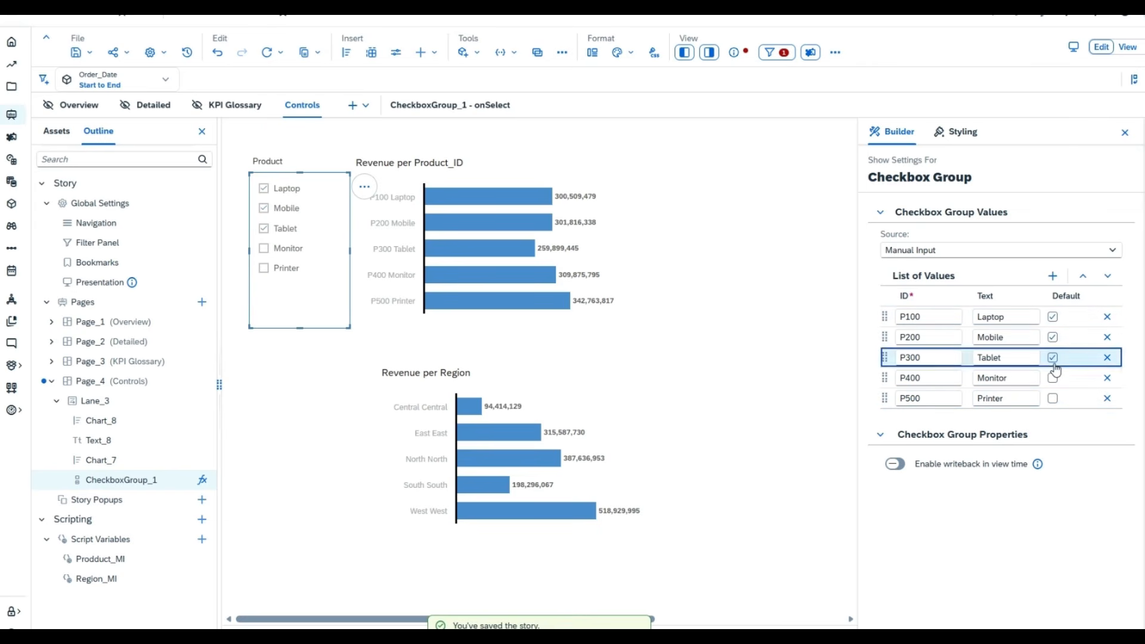
pyautogui.click(1053, 377)
pyautogui.click(1053, 398)
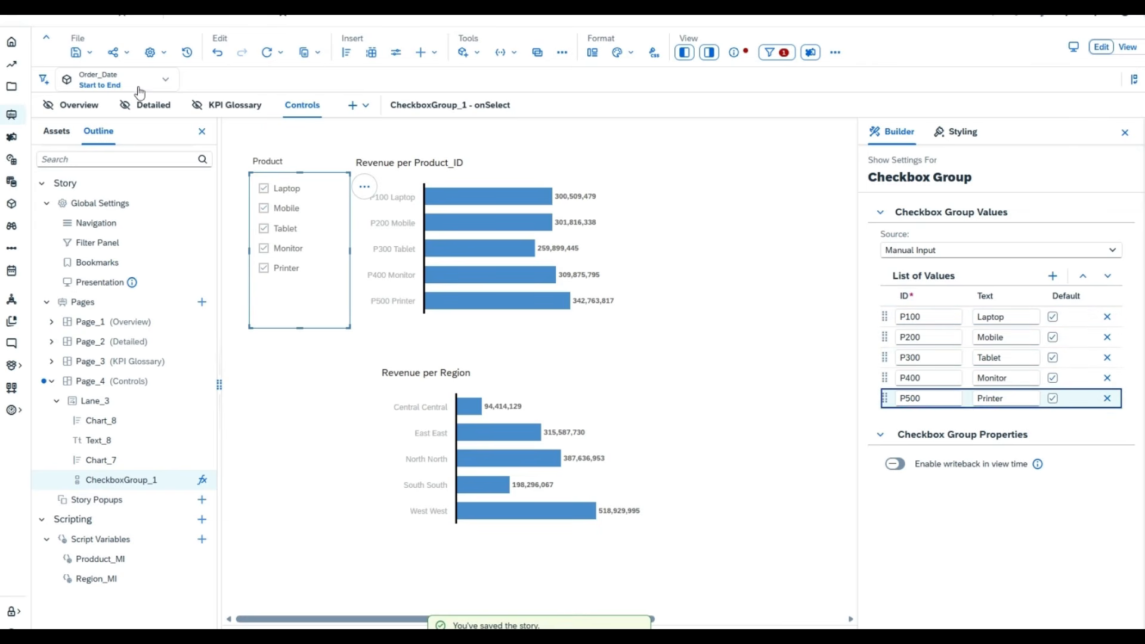
pyautogui.click(83, 52)
pyautogui.click(84, 71)
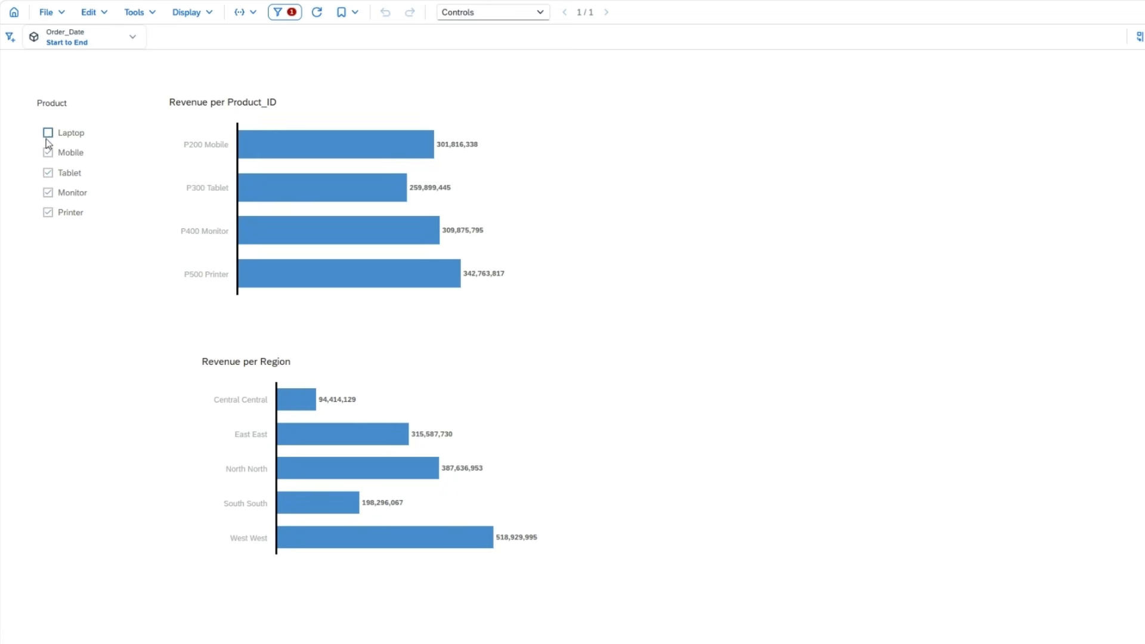
# Test the product filter in the running story by deselecting Monitor, and read the explanation of the writeback option in edit mode.
pyautogui.click(50, 194)
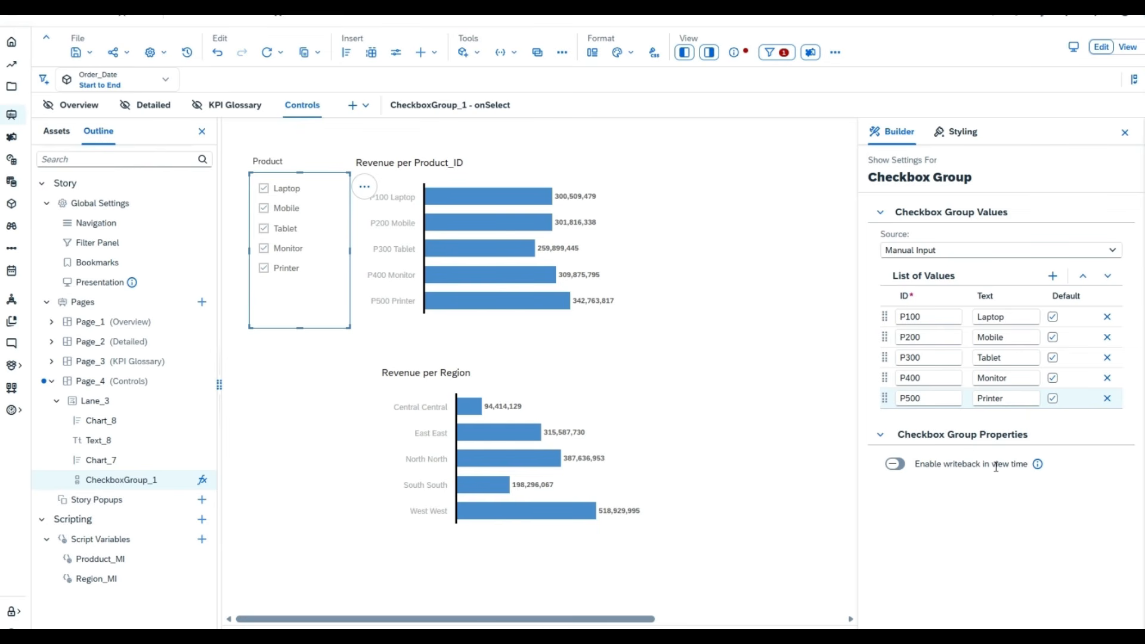
pyautogui.moveTo(1041, 470)
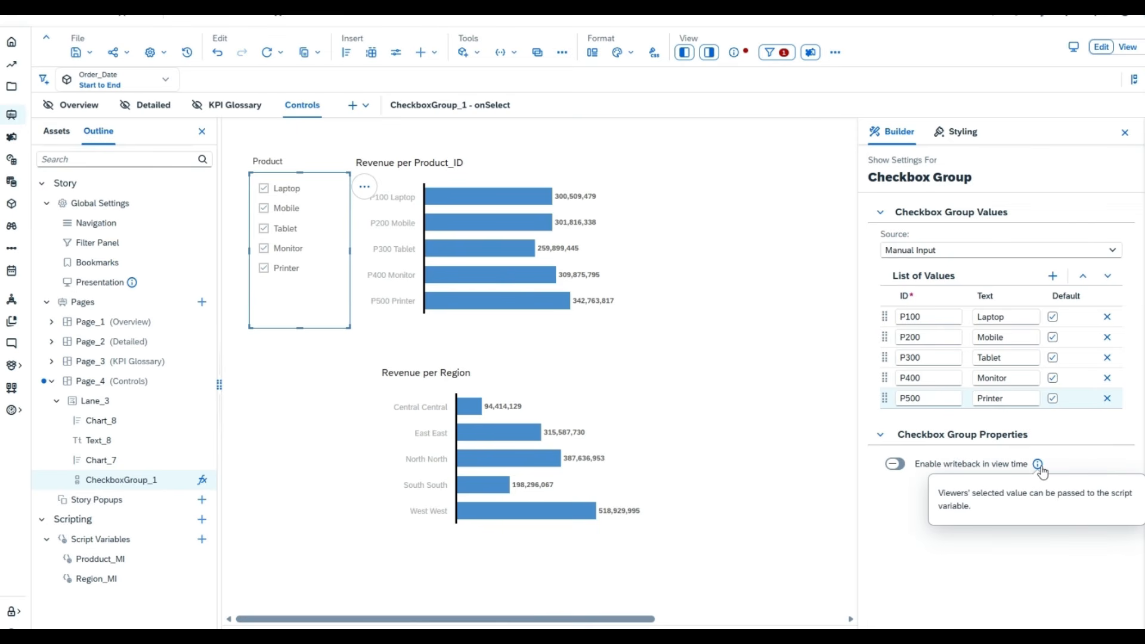
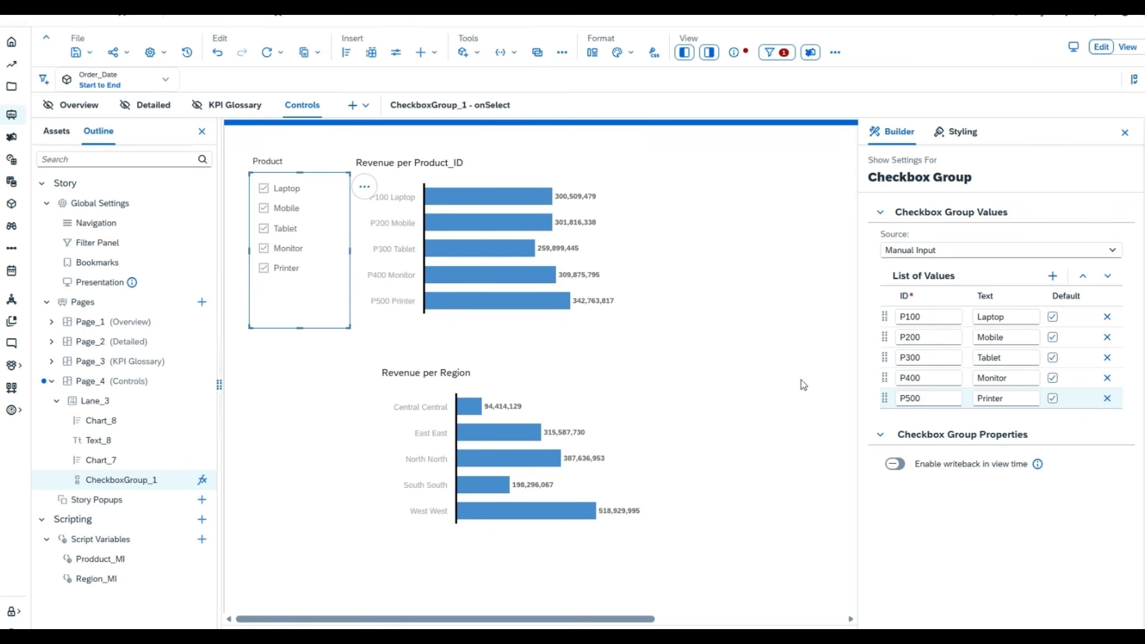
# Review the product checkbox group's onSelect script, examining the selected-keys variable and the Product_ID filter call, and return to the Controls page.
pyautogui.click(928, 316)
pyautogui.click(365, 188)
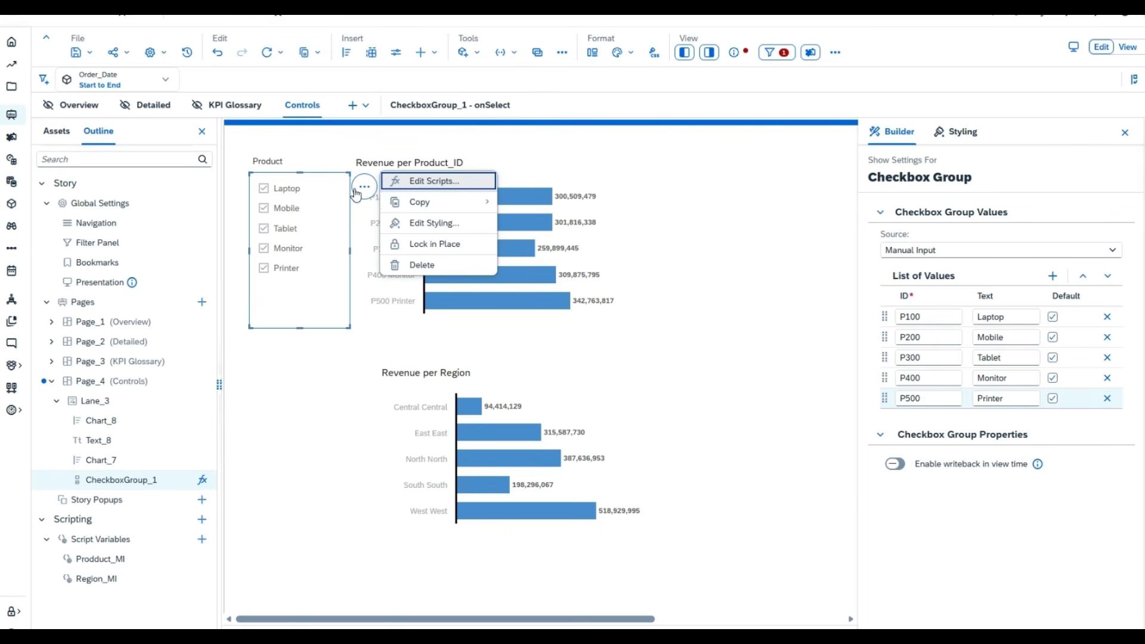
pyautogui.click(434, 181)
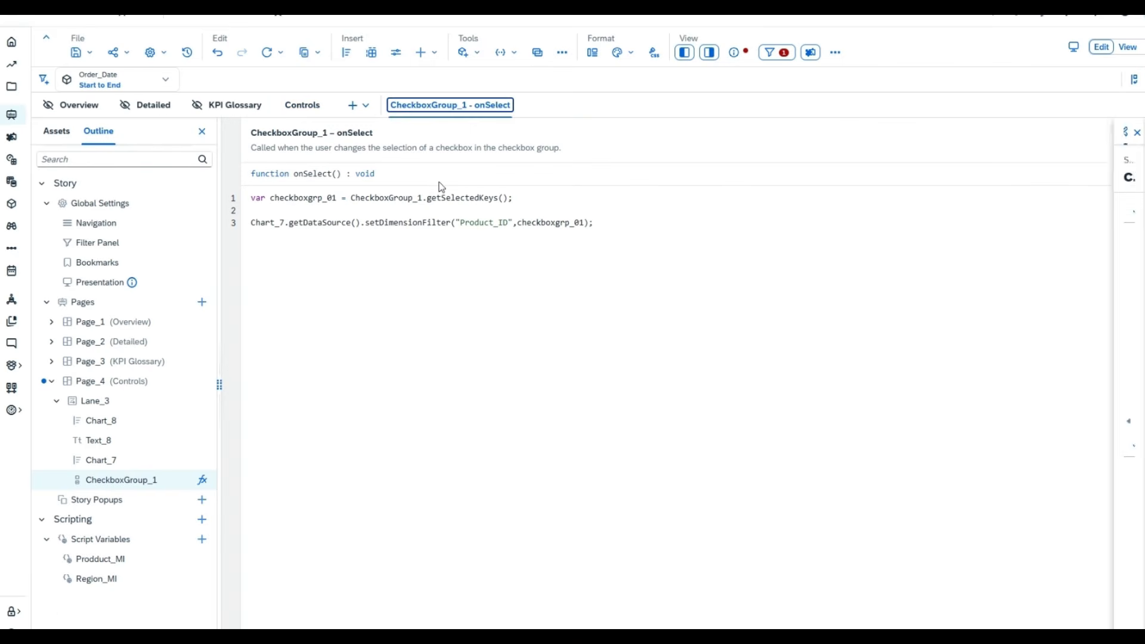
pyautogui.click(269, 197)
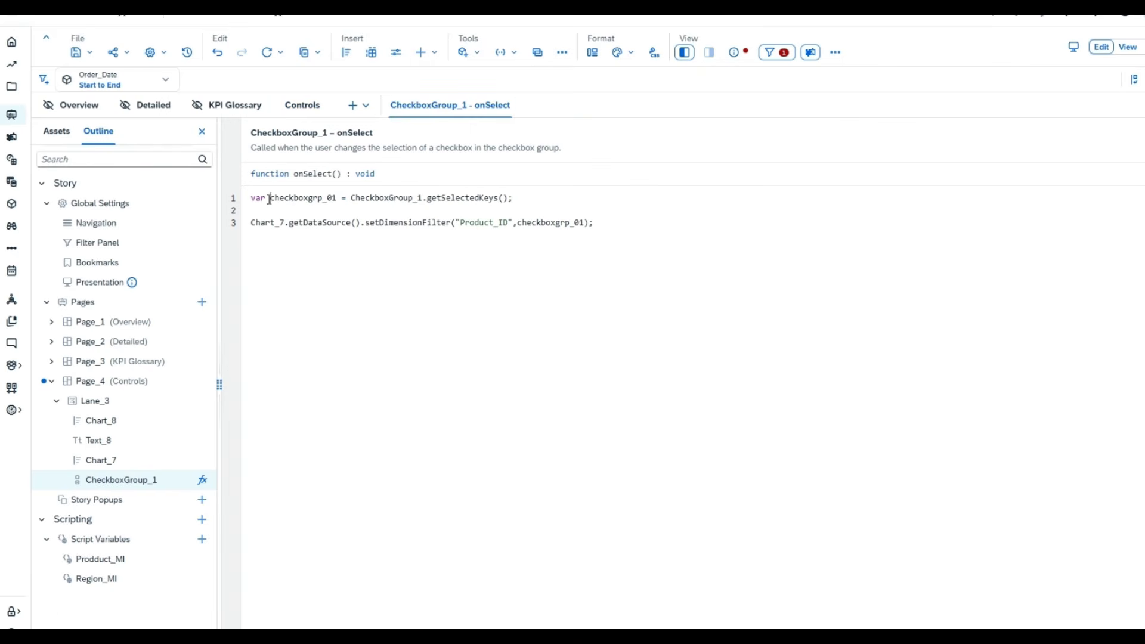
pyautogui.moveTo(281, 198); pyautogui.dragTo(330, 197)
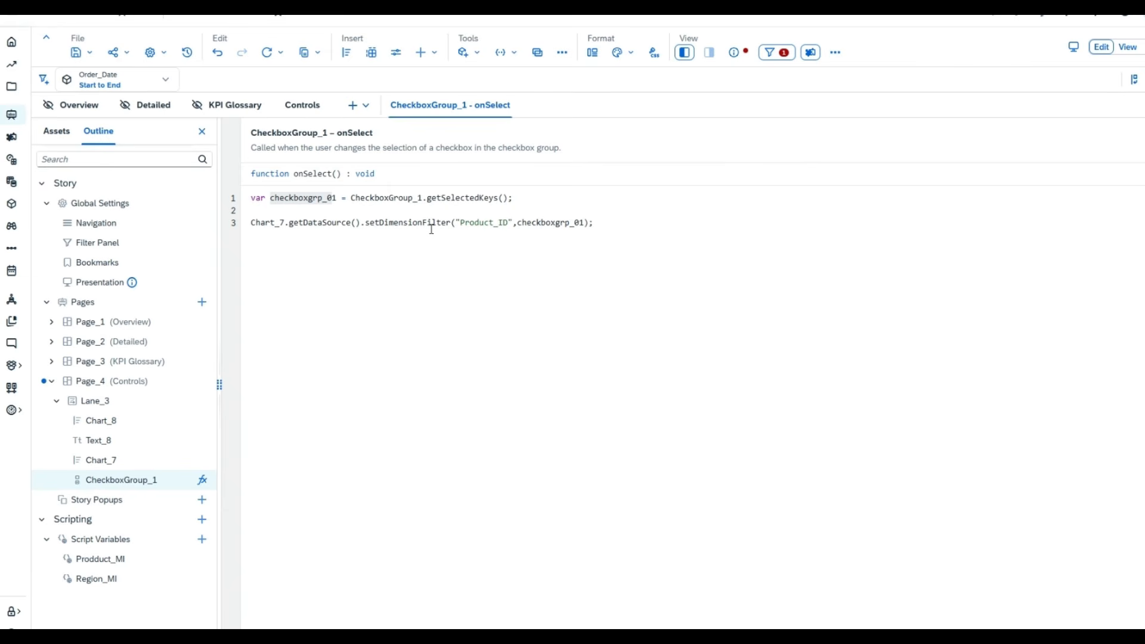
pyautogui.click(310, 110)
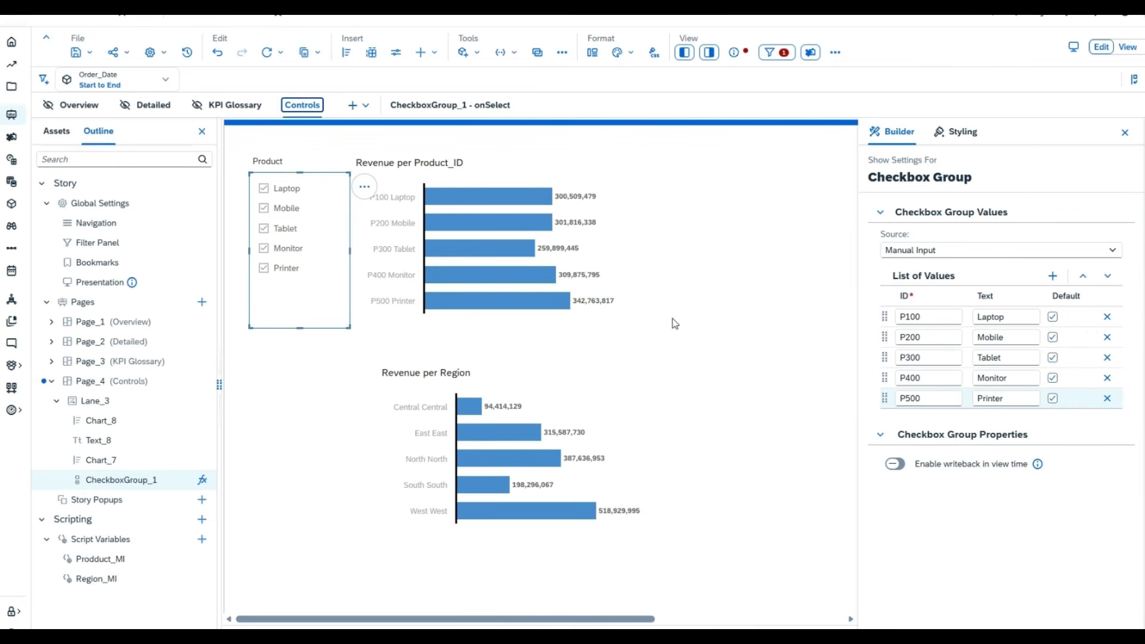
pyautogui.click(597, 392)
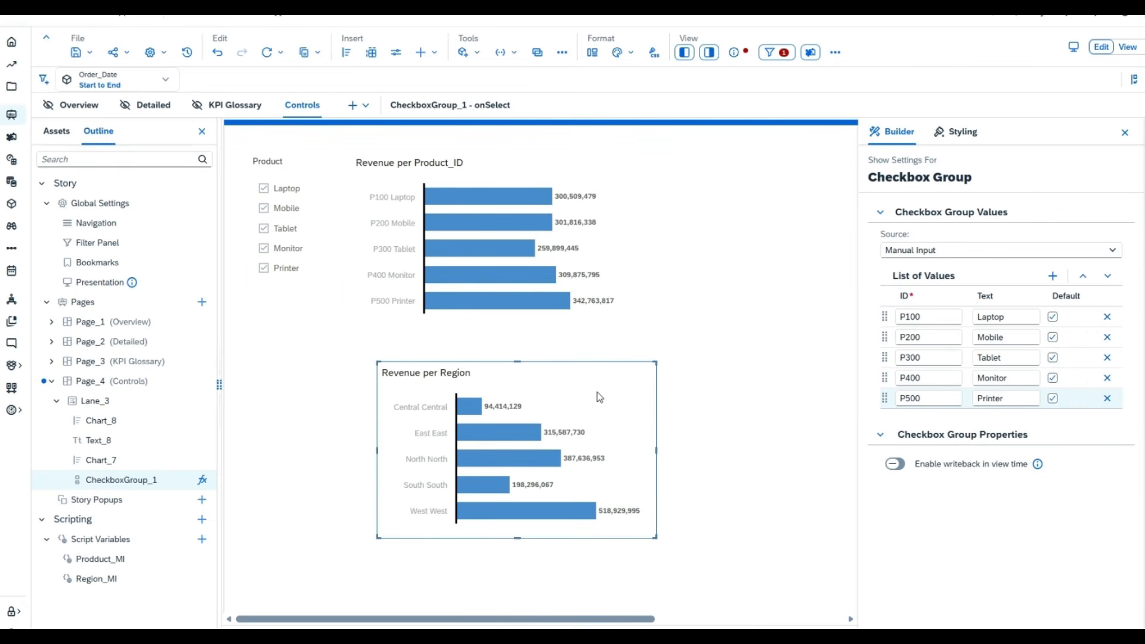
pyautogui.click(316, 276)
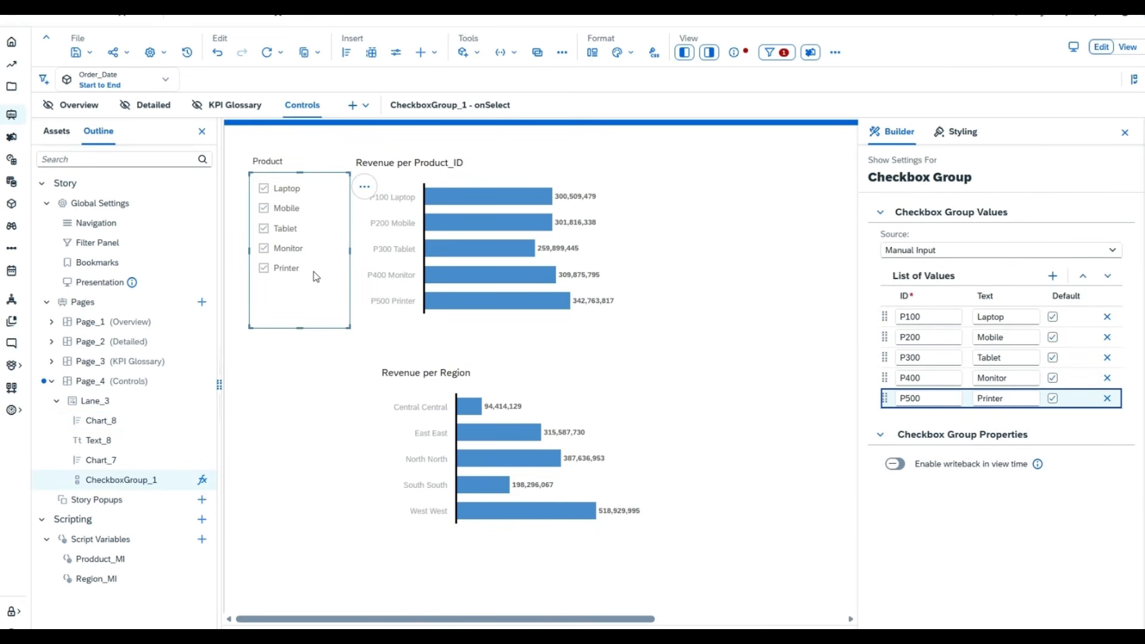
pyautogui.click(294, 377)
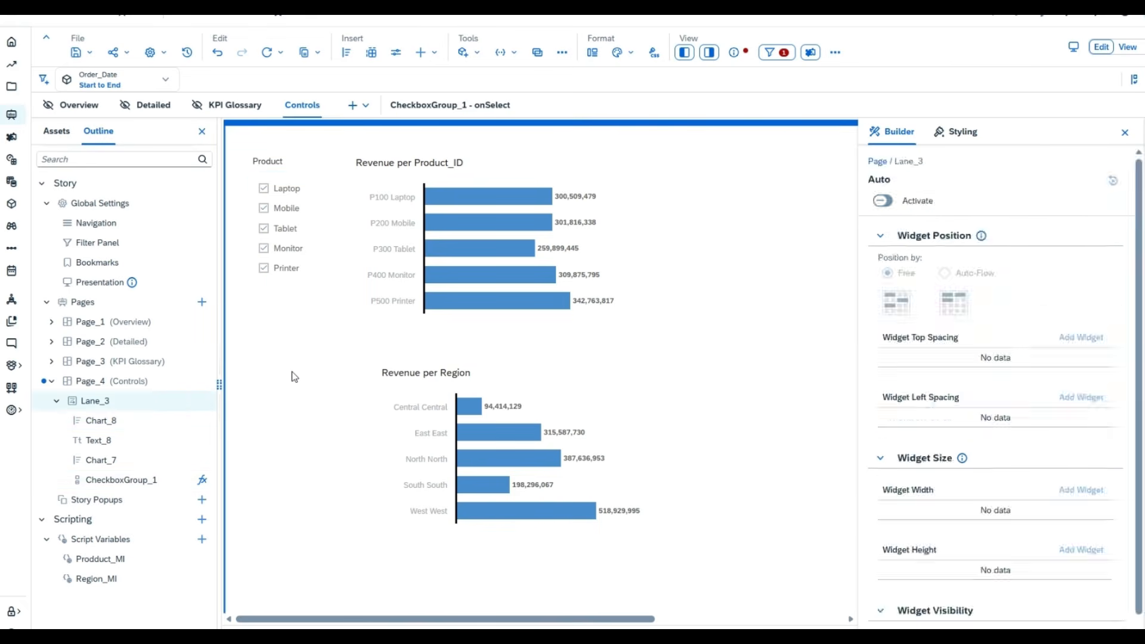
pyautogui.hotkey('ctrl', 'v')
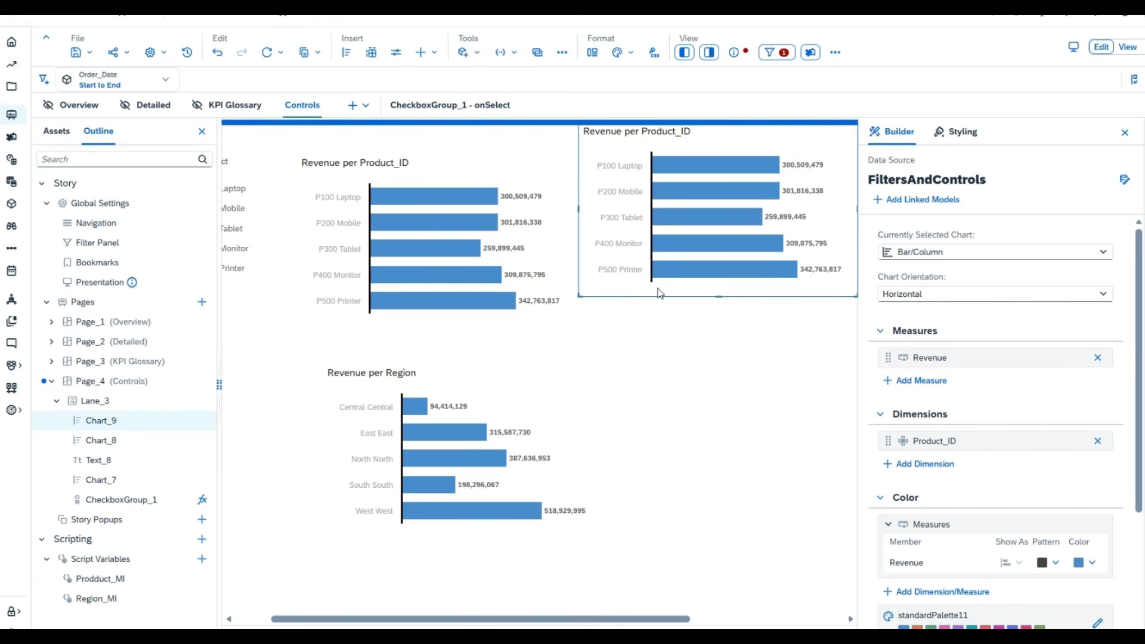
pyautogui.press('Delete')
# Insert a second checkbox group and place it beside the Revenue per Region chart, below the product checkboxes.
pyautogui.click(266, 296)
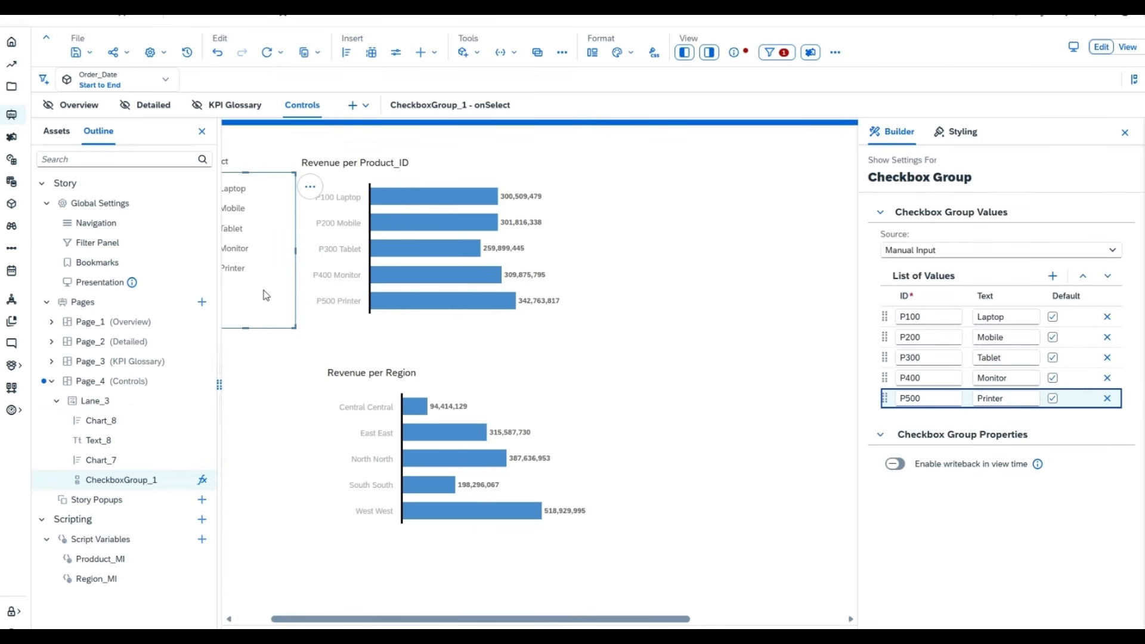
pyautogui.click(435, 52)
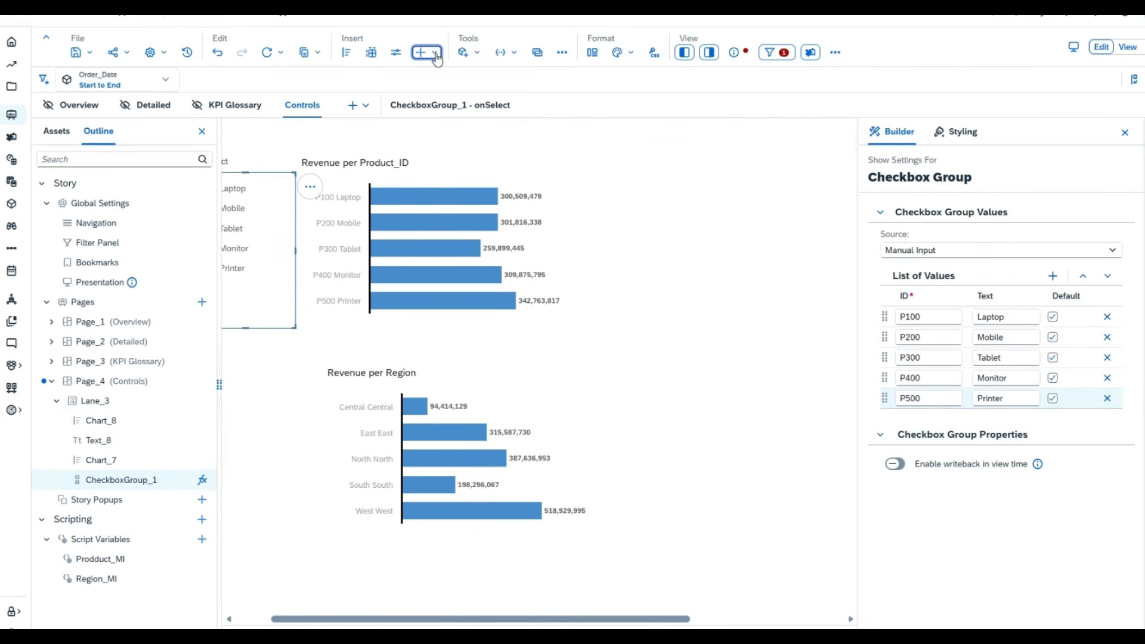
pyautogui.moveTo(468, 132)
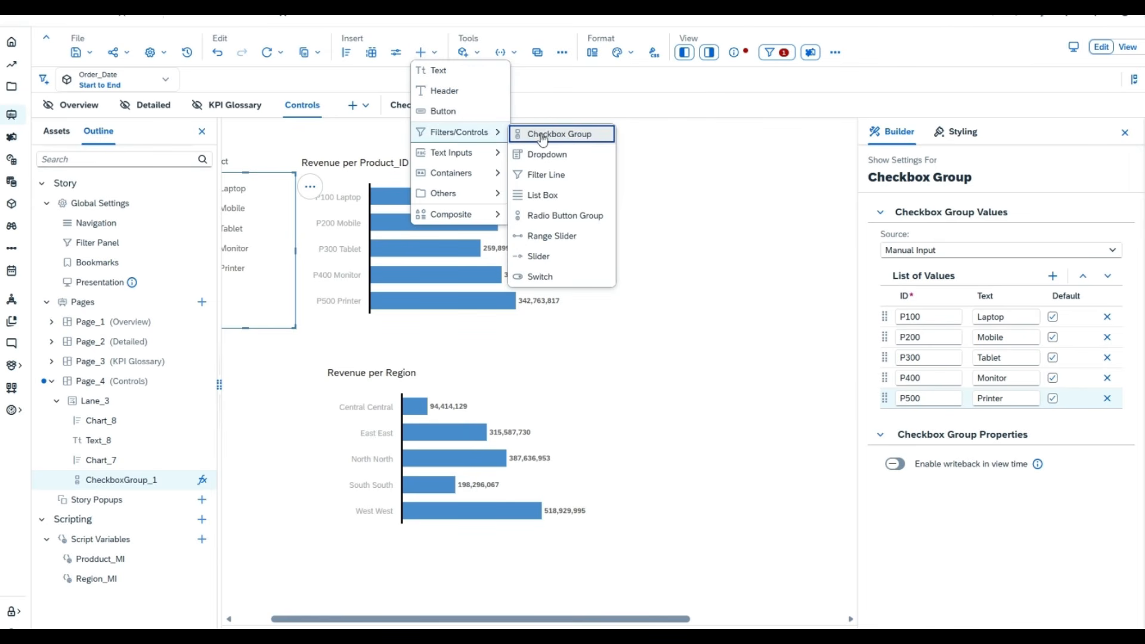
pyautogui.click(570, 139)
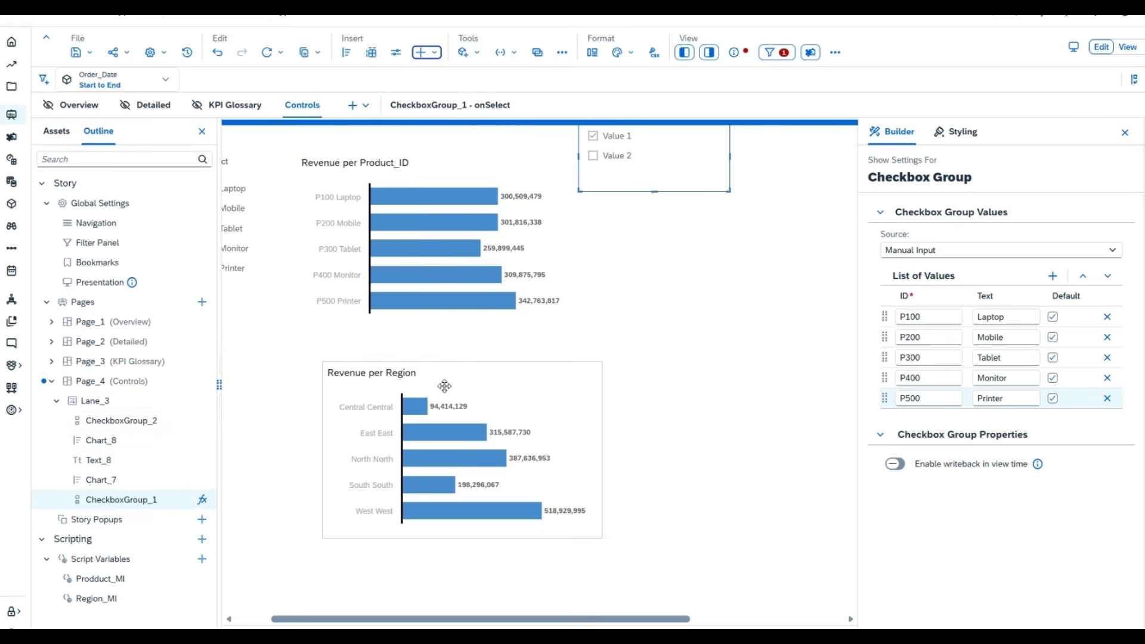
pyautogui.moveTo(682, 190); pyautogui.dragTo(299, 462)
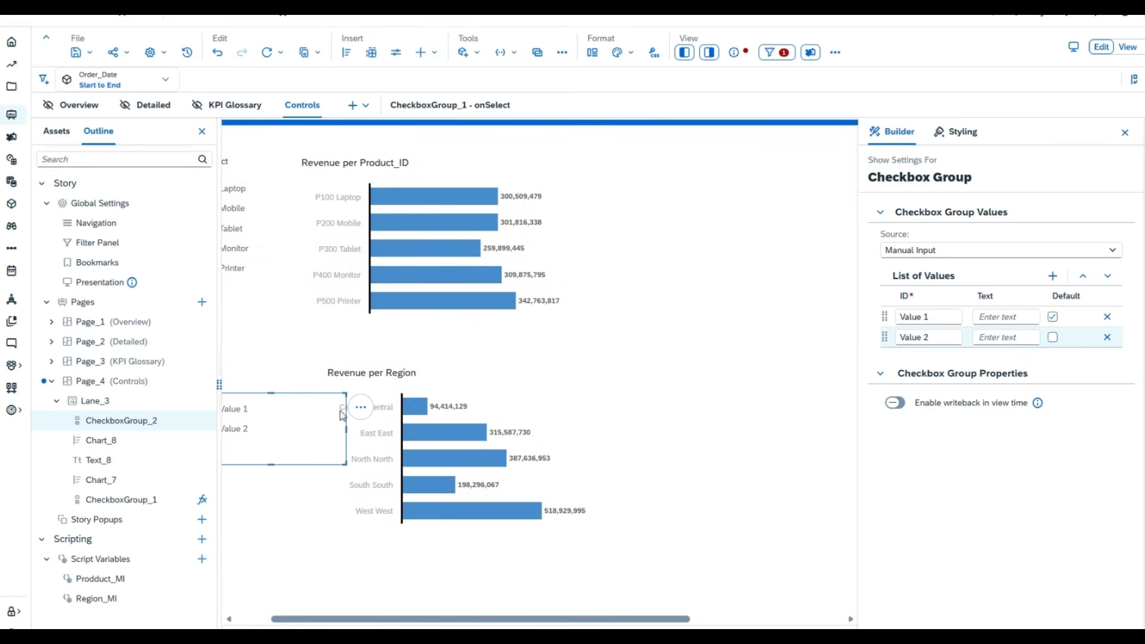
# Narrow the new checkbox group to the product group's width and raise its upper edge to the Revenue per Region chart's top.
pyautogui.click(495, 396)
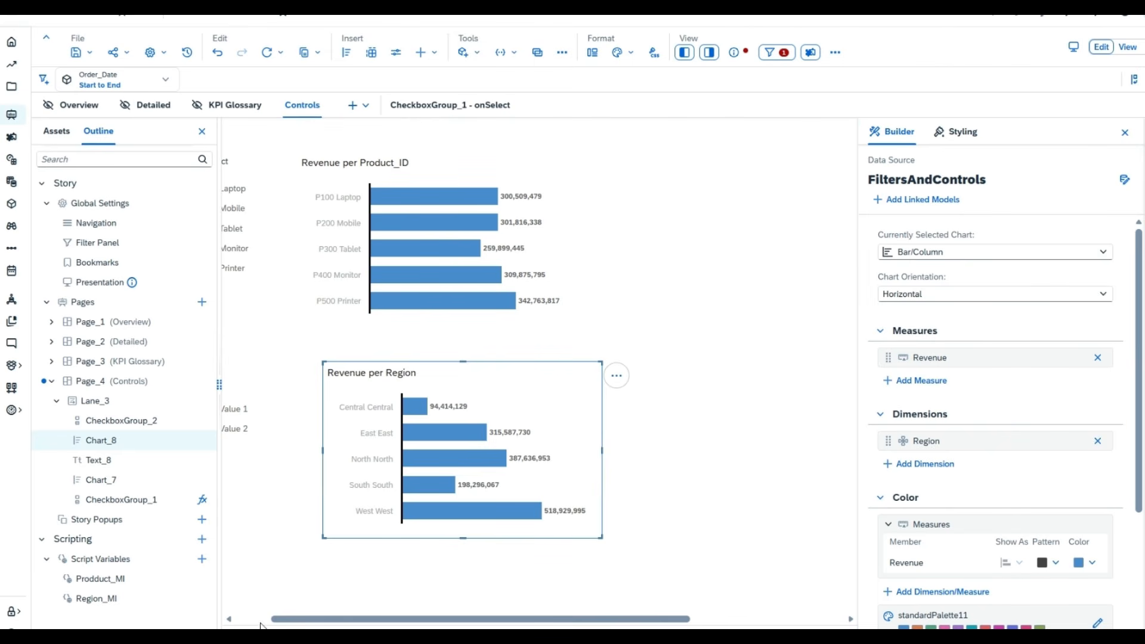
pyautogui.moveTo(363, 618); pyautogui.dragTo(328, 618)
pyautogui.click(303, 404)
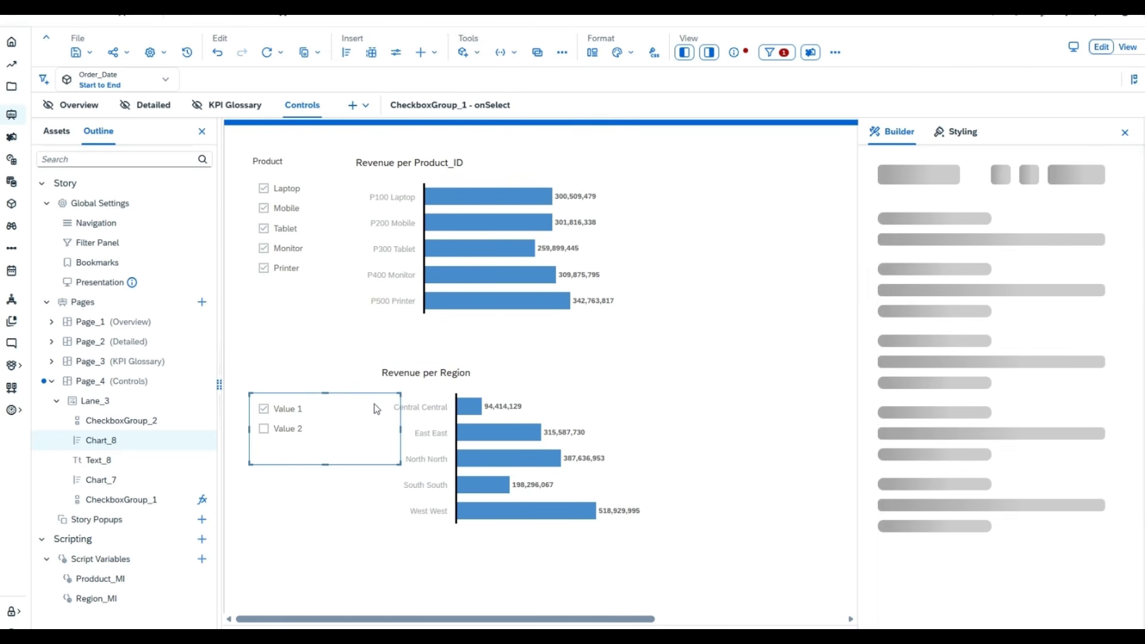
pyautogui.moveTo(397, 431); pyautogui.dragTo(351, 430)
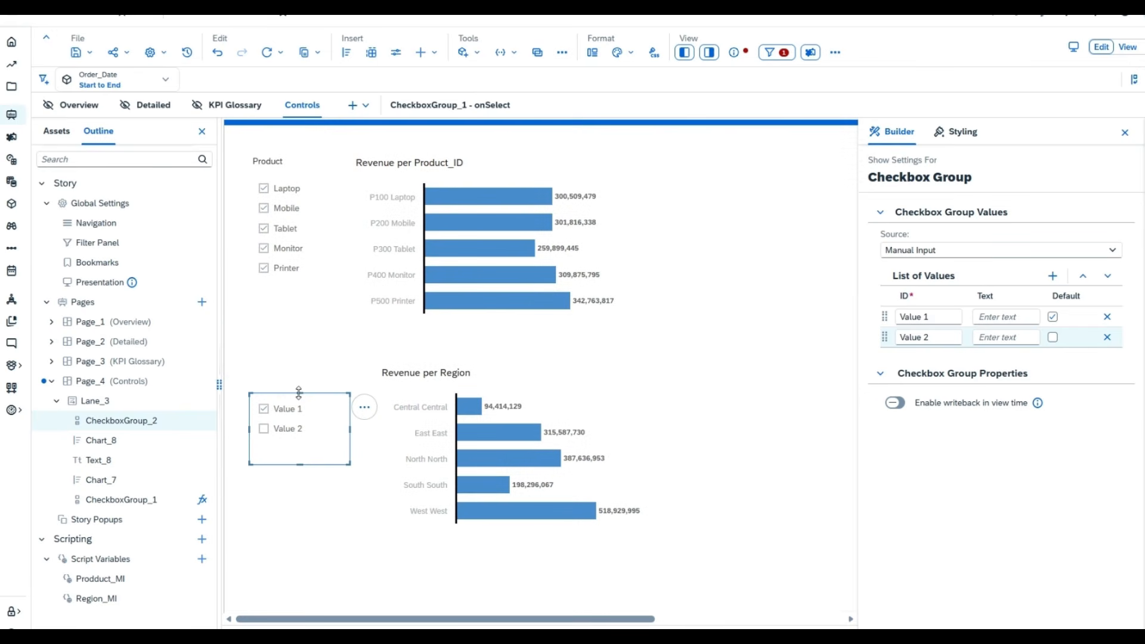
pyautogui.moveTo(300, 393); pyautogui.dragTo(299, 360)
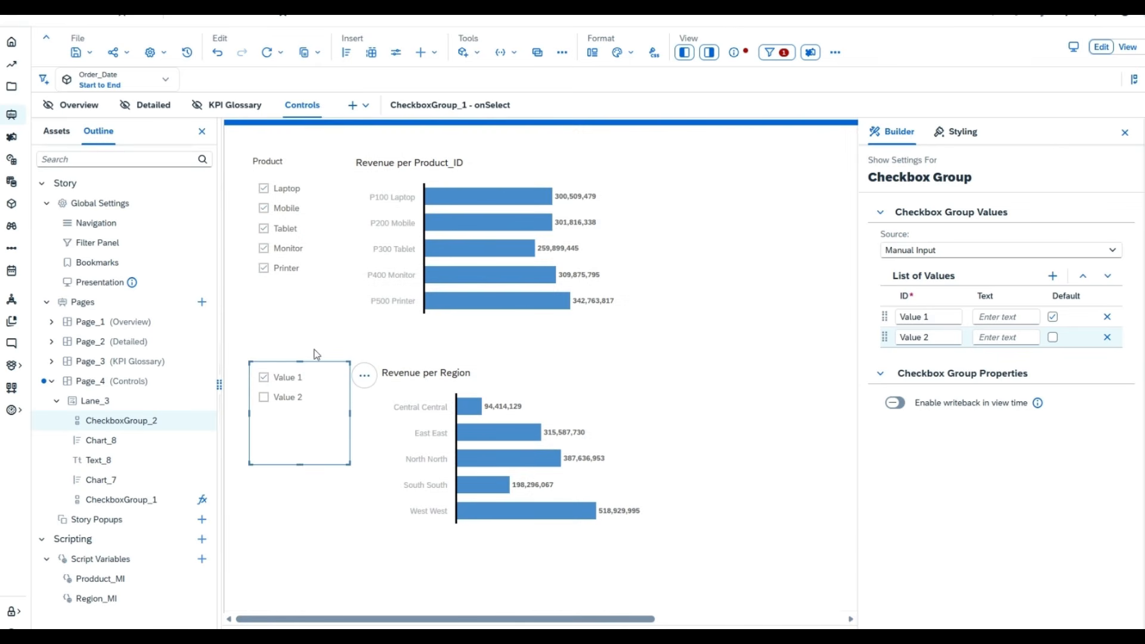
# Set the new checkbox group's source to Script Variables and check which variables its IDs can be bound to.
pyautogui.click(1110, 251)
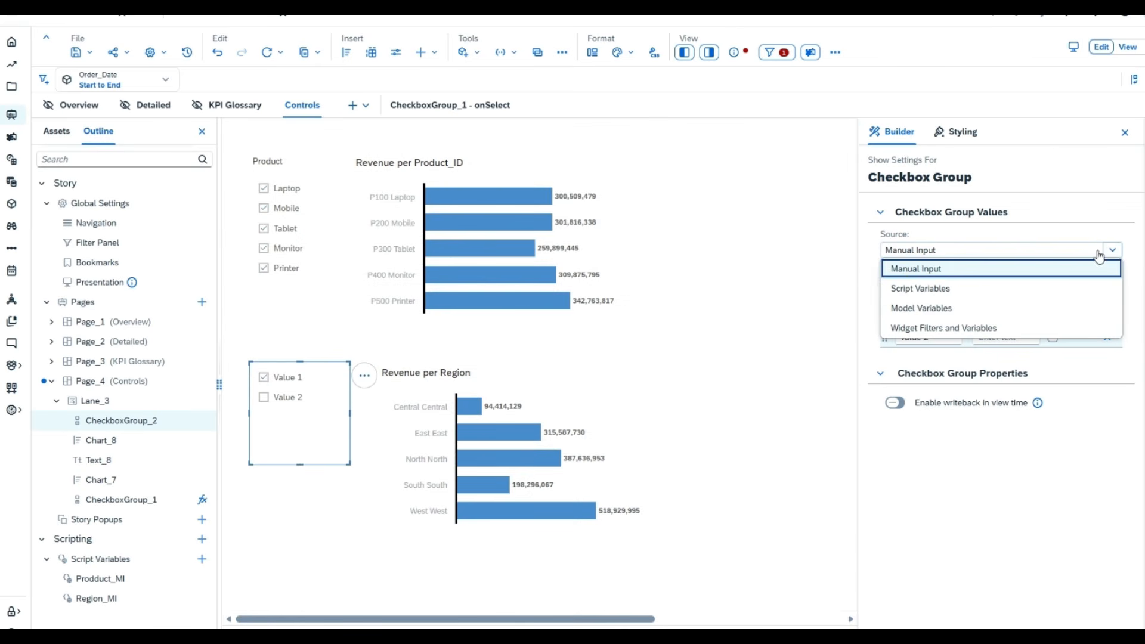
pyautogui.click(983, 290)
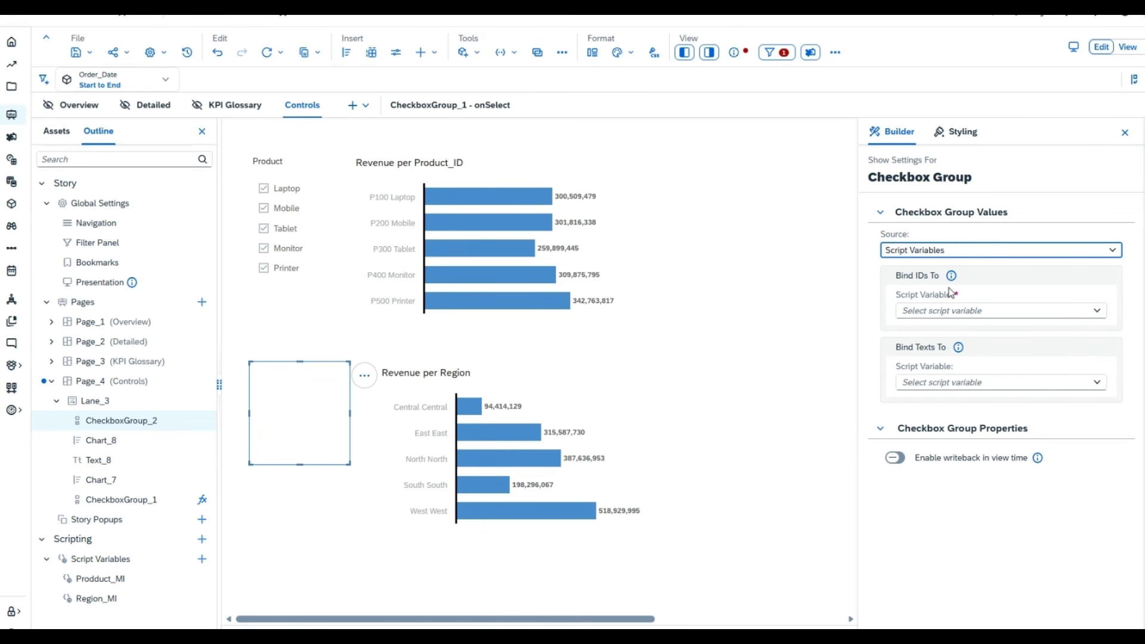
pyautogui.click(990, 310)
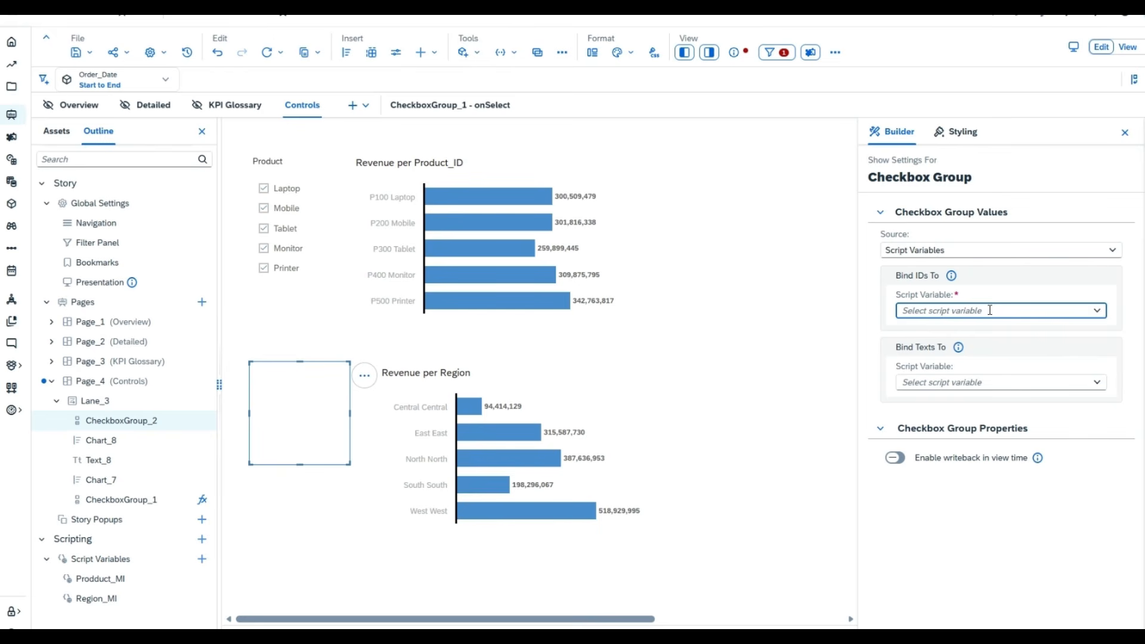
pyautogui.click(1098, 311)
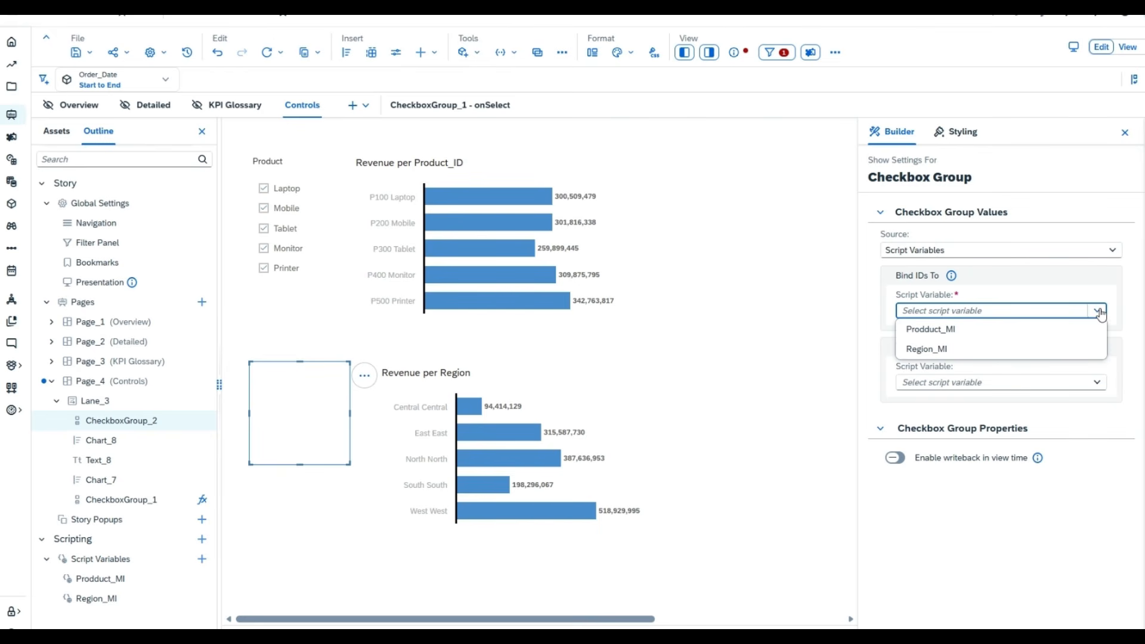
pyautogui.click(1089, 297)
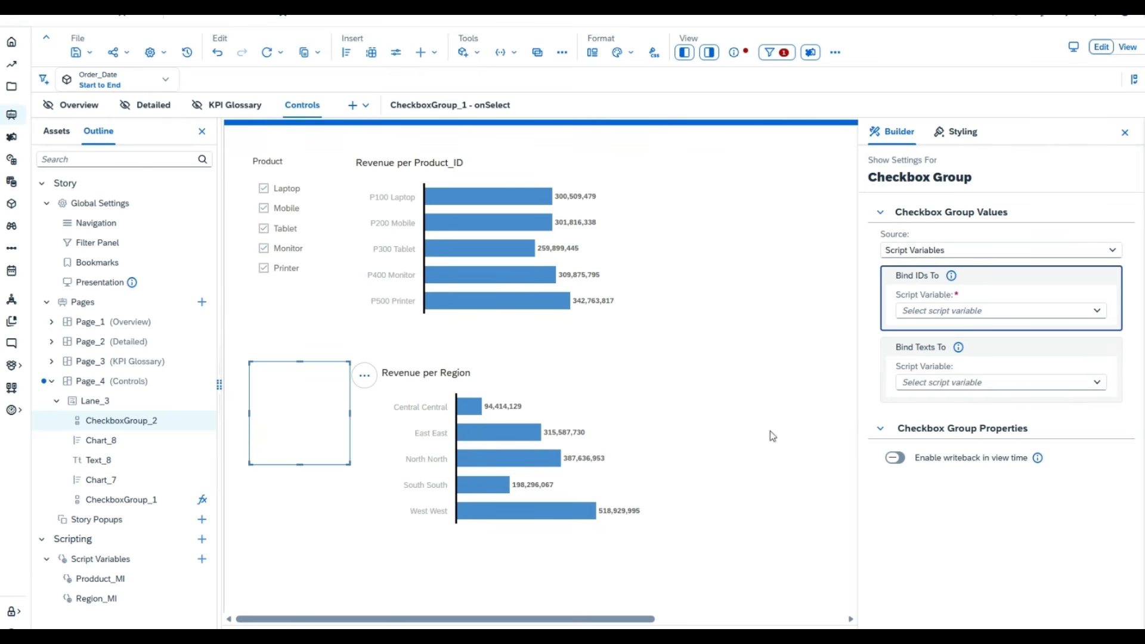
# Extend the empty checkbox group downward to the lower edge of the Revenue per Region chart.
pyautogui.click(300, 498)
pyautogui.click(301, 468)
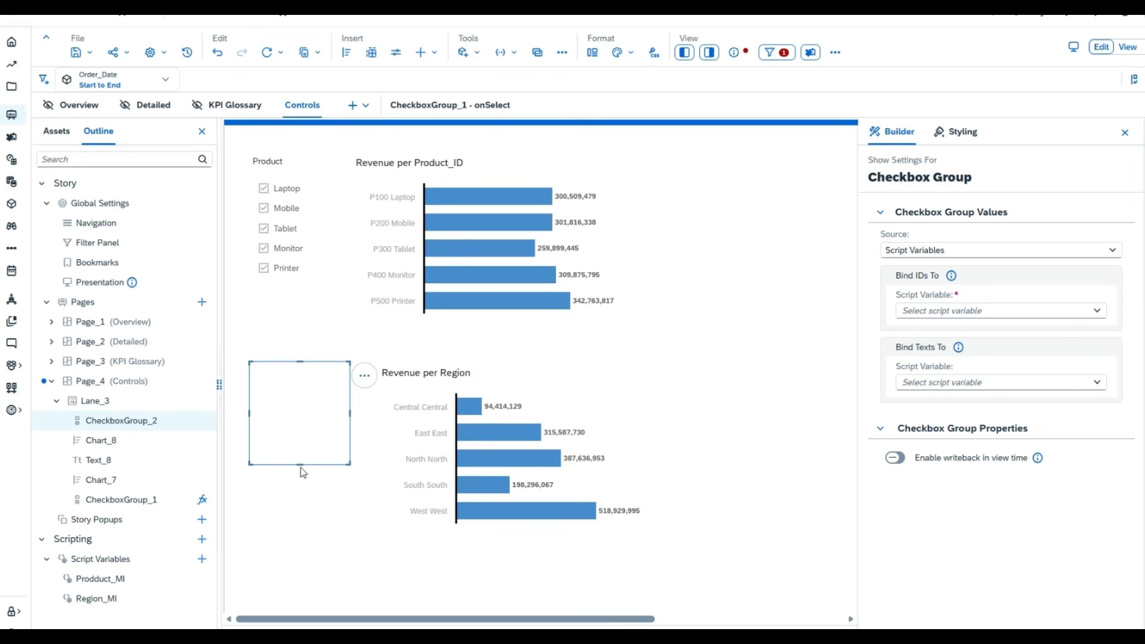
pyautogui.moveTo(299, 465); pyautogui.dragTo(301, 540)
# Remove the Region dimension and Revenue measure from the Revenue per Region chart and delete the chart.
pyautogui.click(399, 450)
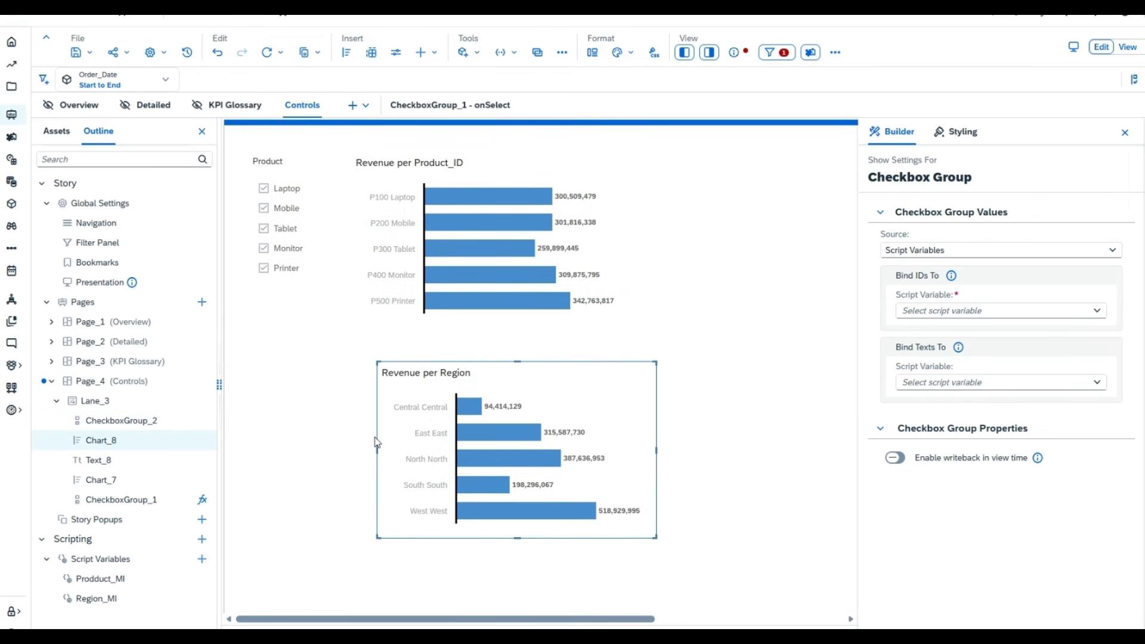
pyautogui.moveTo(373, 428)
pyautogui.mouseDown()
pyautogui.moveTo(361, 426)
pyautogui.moveTo(374, 425)
pyautogui.mouseUp()
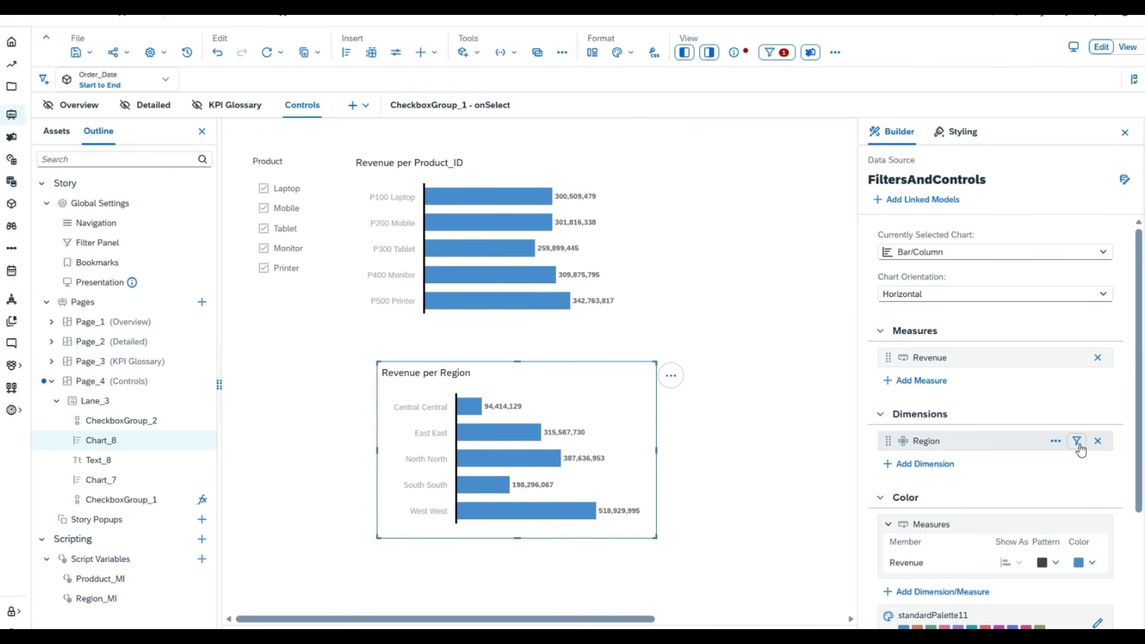
pyautogui.click(1079, 446)
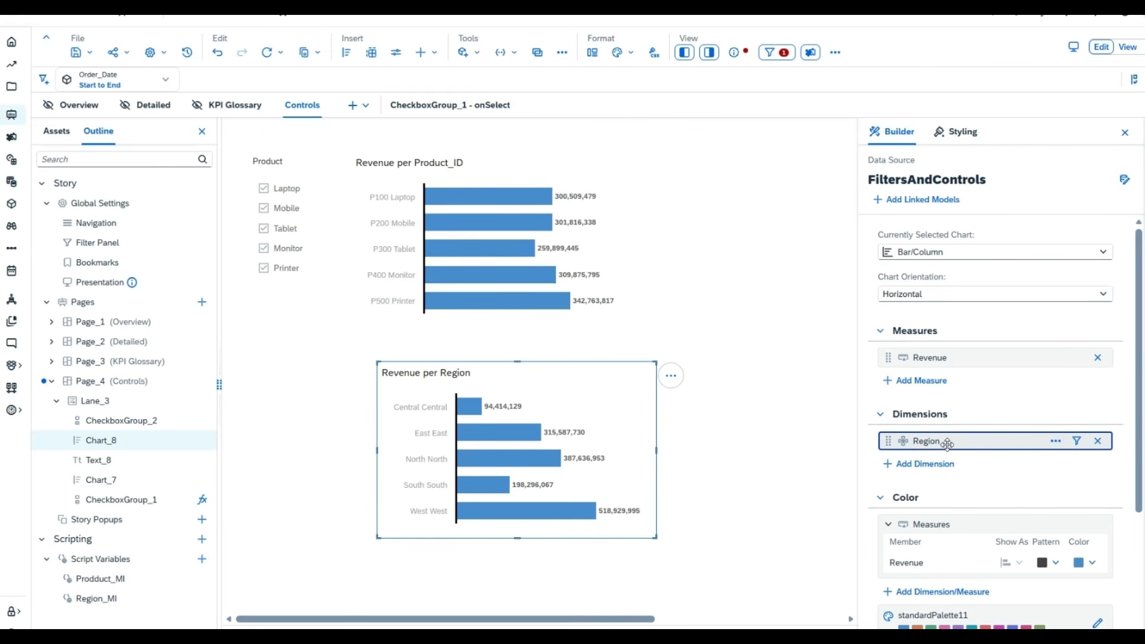
pyautogui.click(1097, 440)
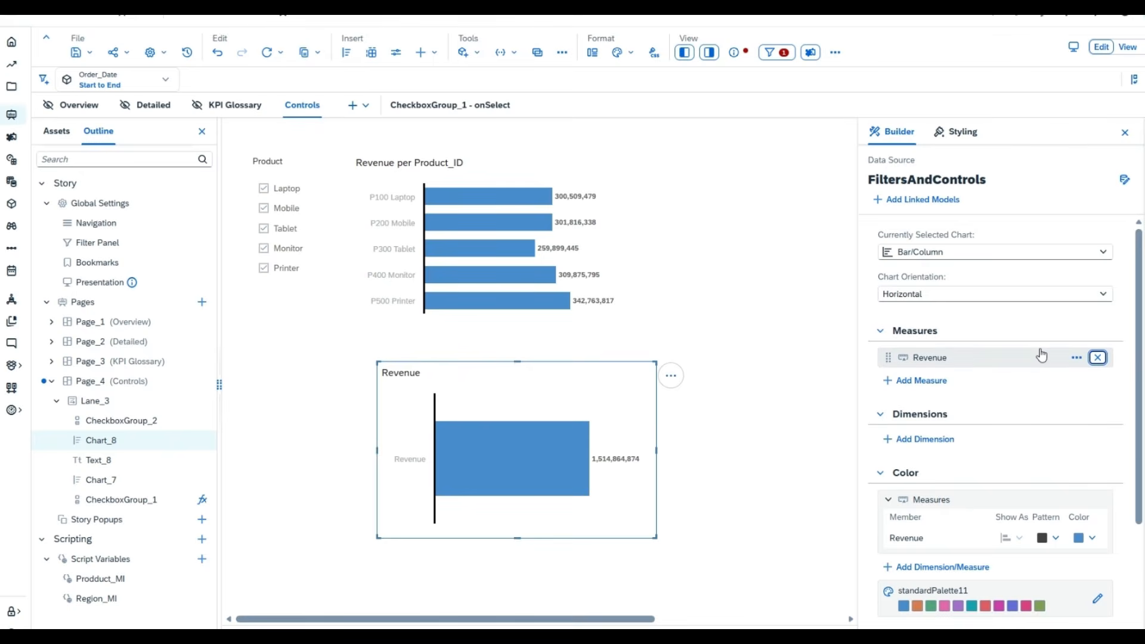
pyautogui.click(671, 375)
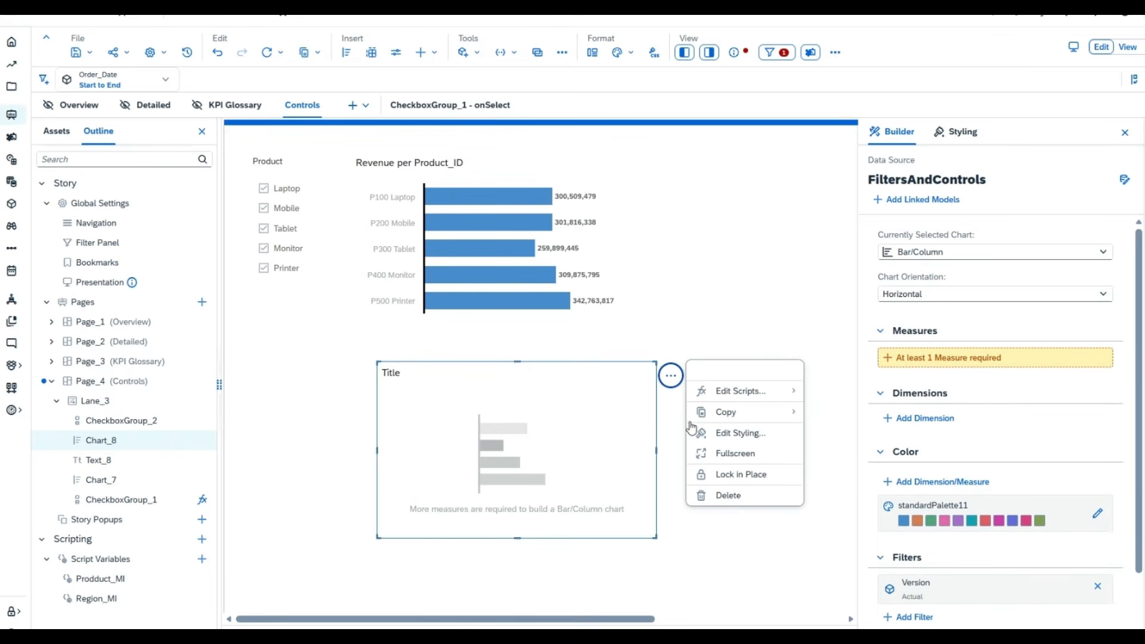
pyautogui.moveTo(714, 500)
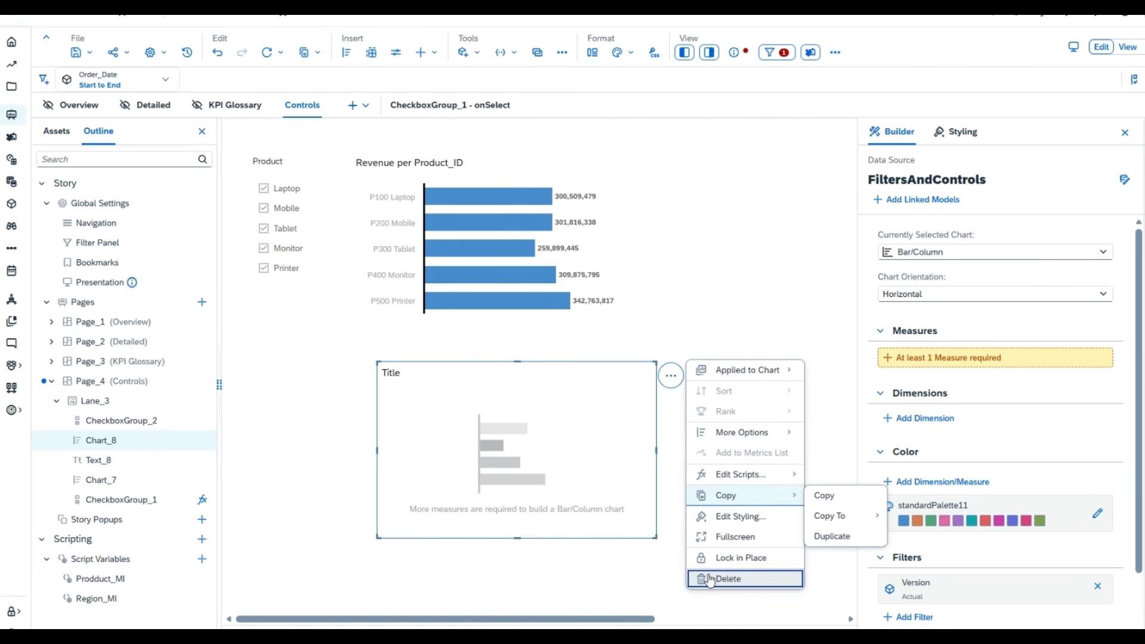
pyautogui.press('Return')
# Duplicate the Revenue per Product_ID chart and place the copy directly below the original, beside the empty checkbox group.
pyautogui.click(607, 270)
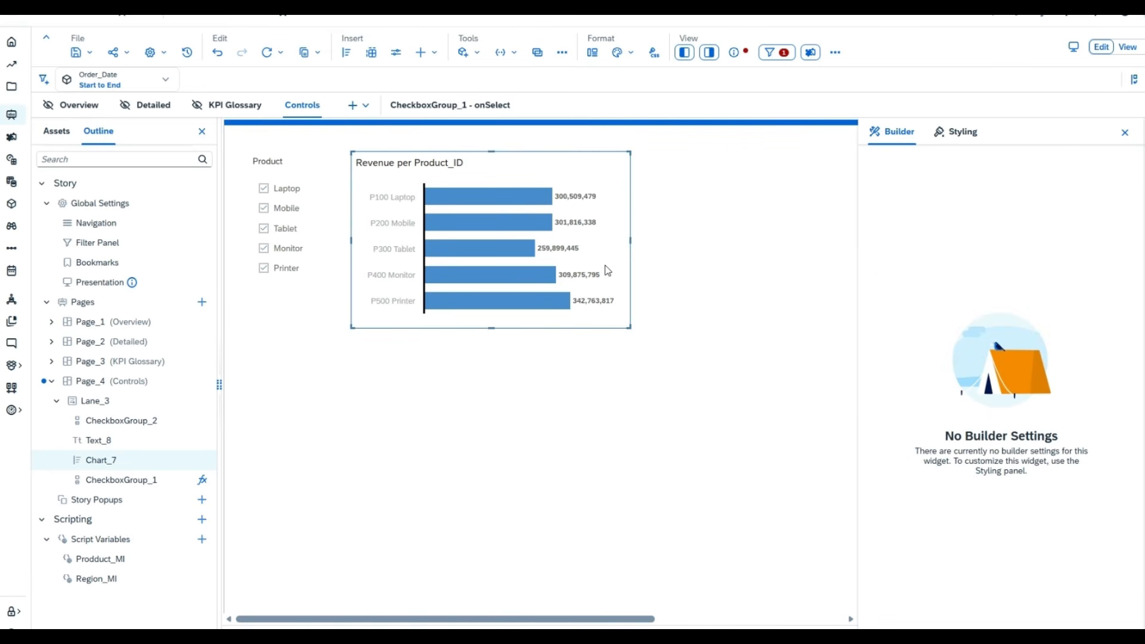
pyautogui.hotkey('ctrl', 'c')
pyautogui.click(523, 388)
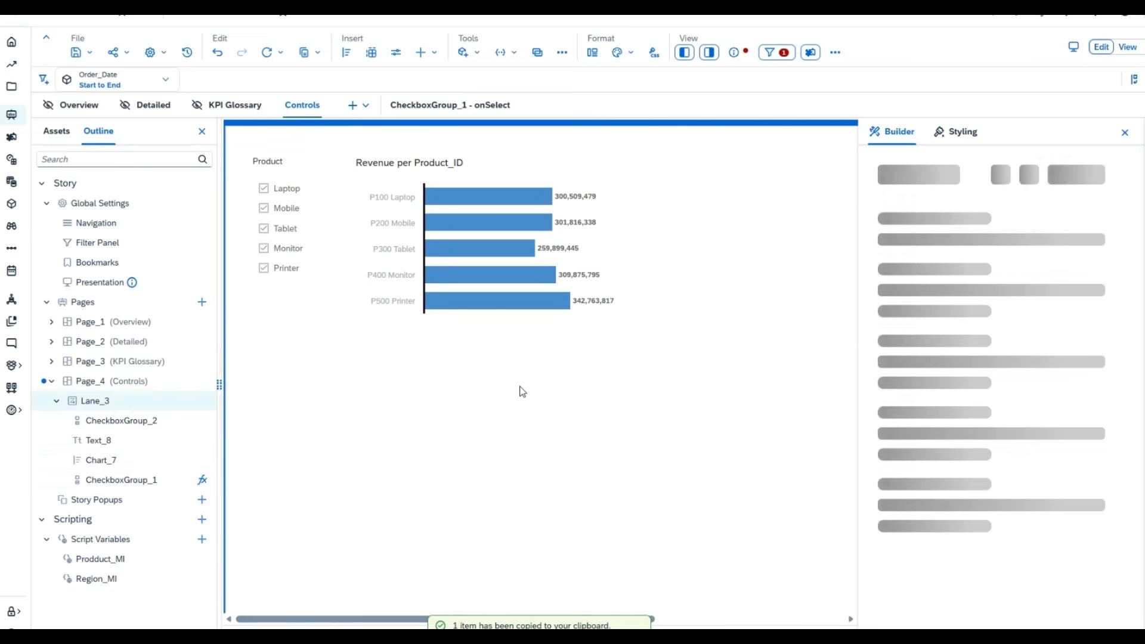
pyautogui.hotkey('ctrl', 'v')
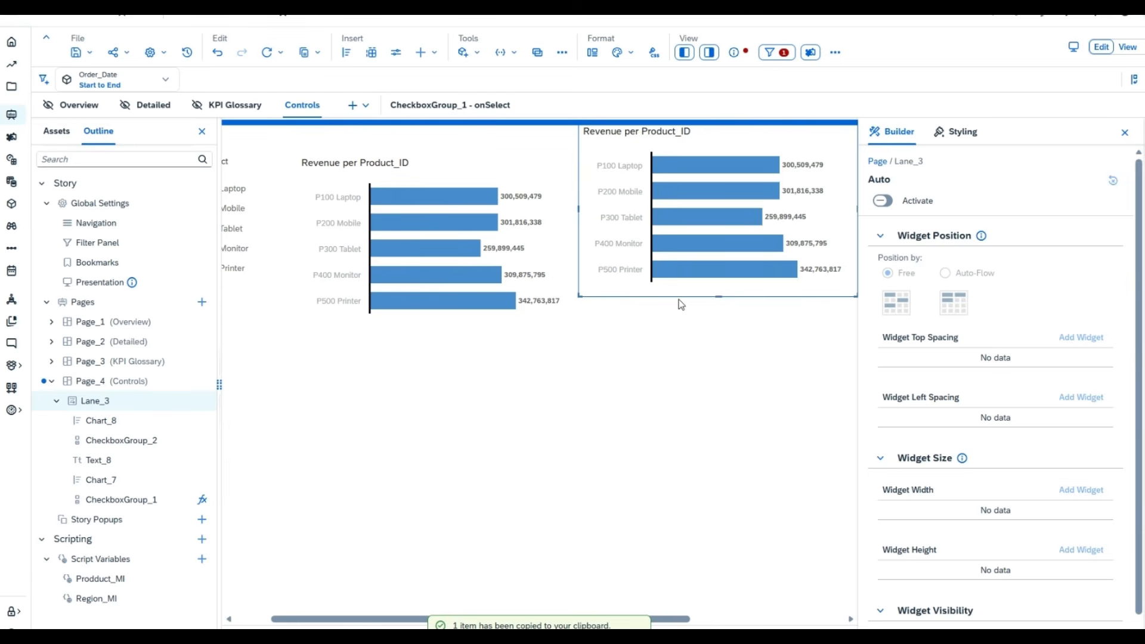
pyautogui.click(680, 294)
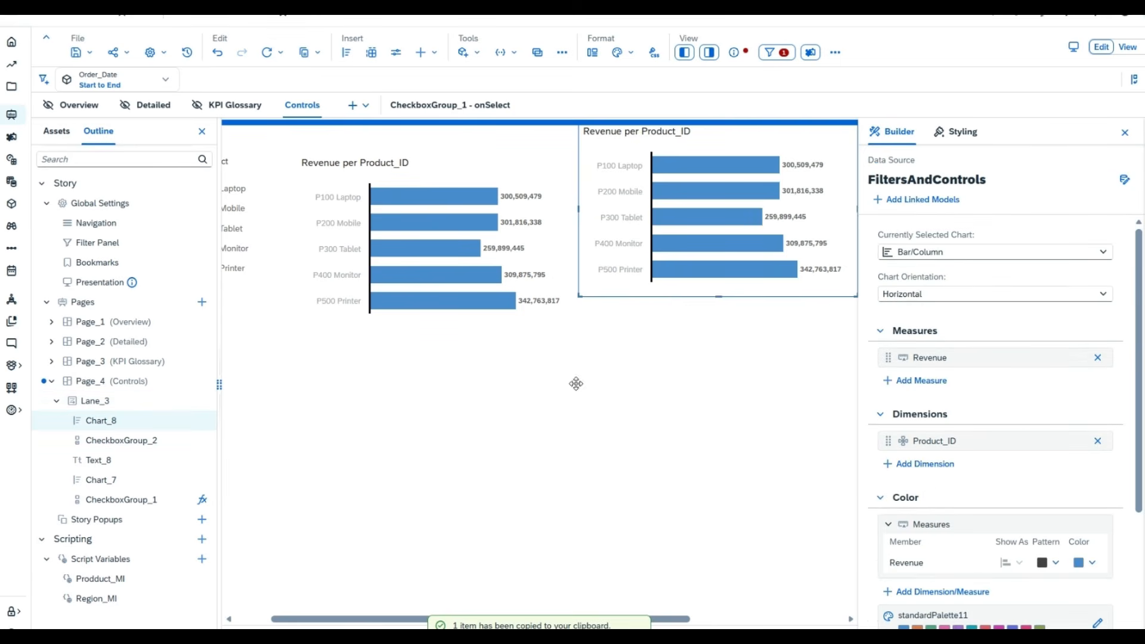
pyautogui.moveTo(479, 465); pyautogui.dragTo(386, 539)
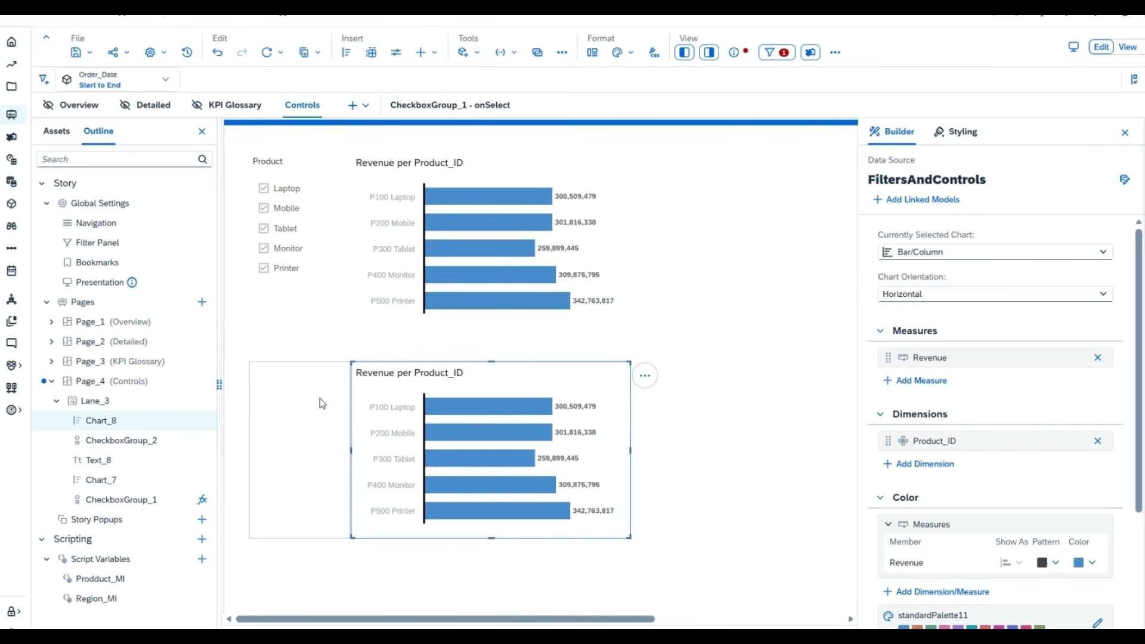
# In Page_4's onInitialization script, declare the variable members and begin its assignment with Chart_8.getDataSource().
pyautogui.click(322, 404)
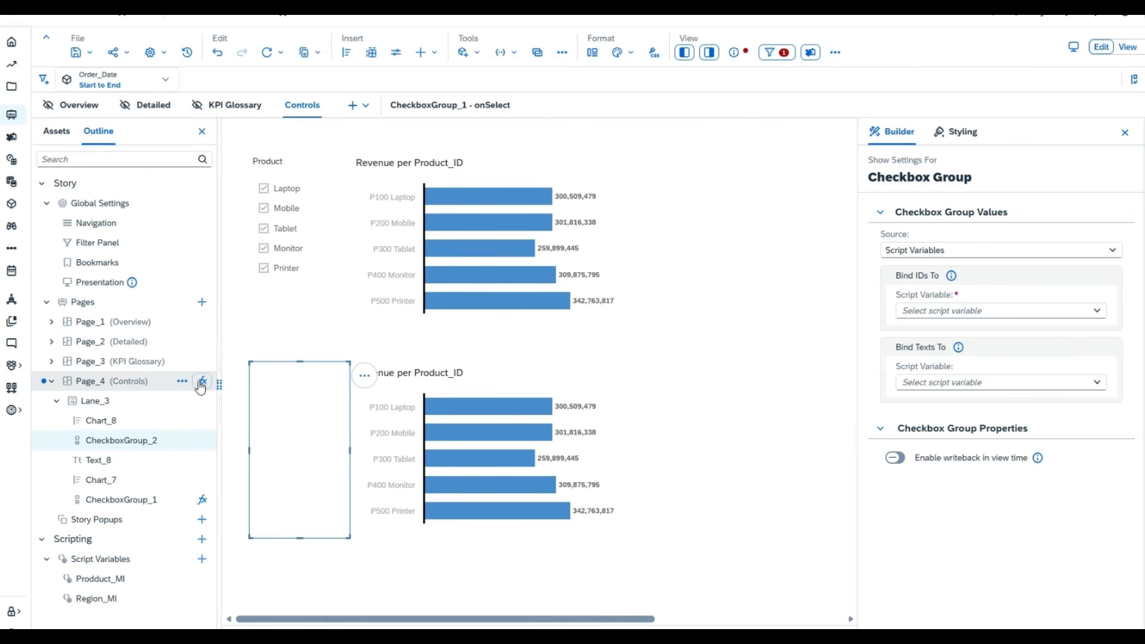
pyautogui.click(203, 381)
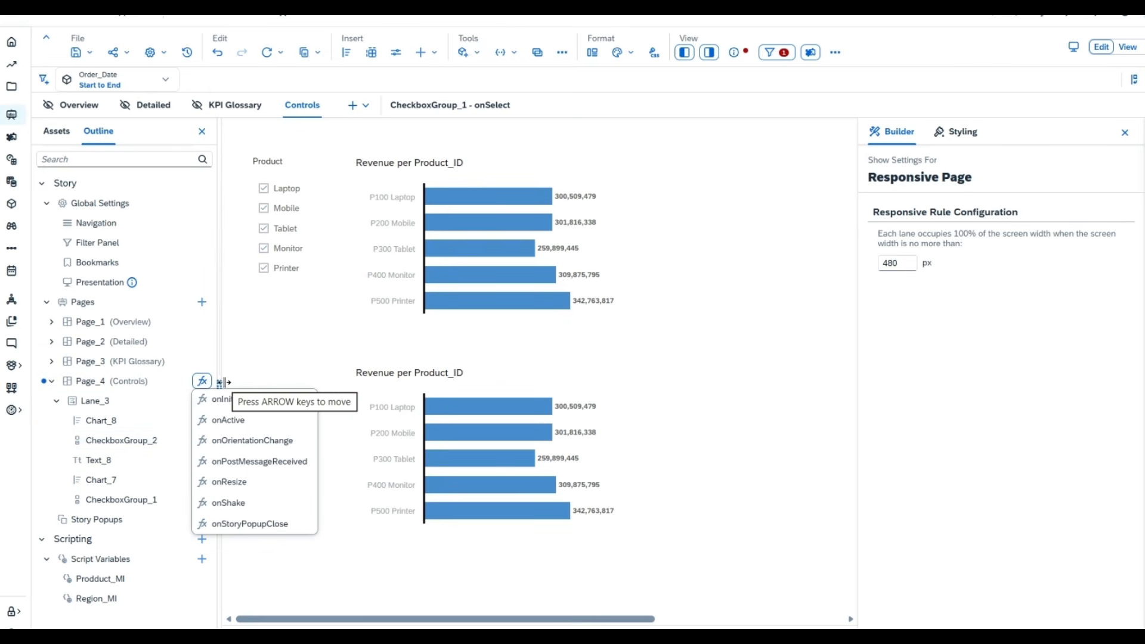
pyautogui.click(226, 399)
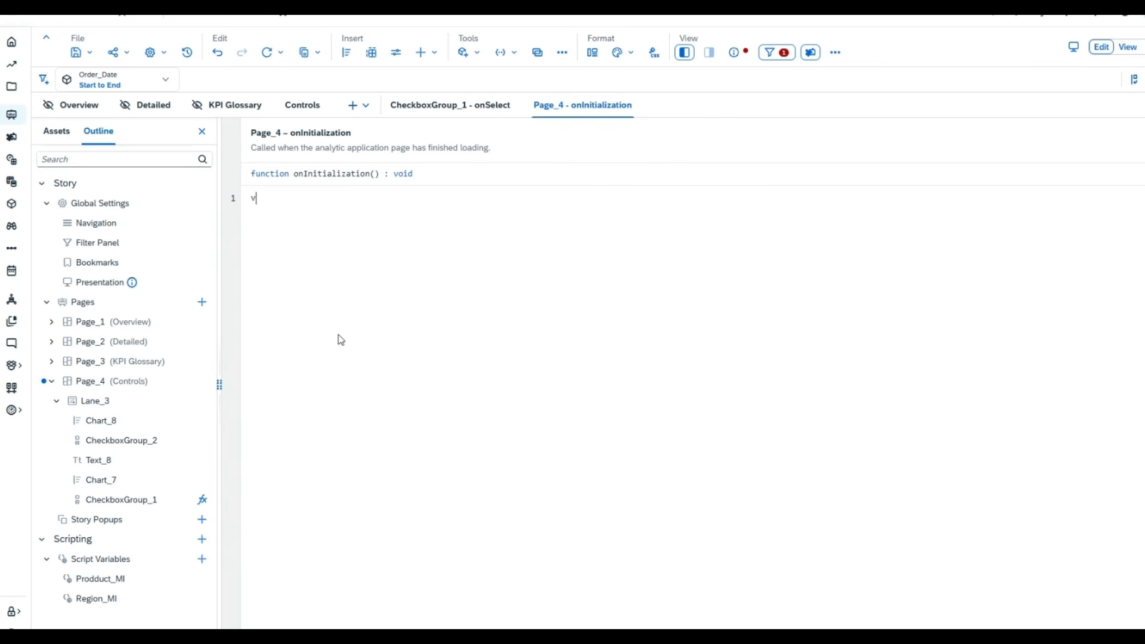
pyautogui.write('ar members')
pyautogui.write('= Char')
pyautogui.hotkey('ctrl', 'space')
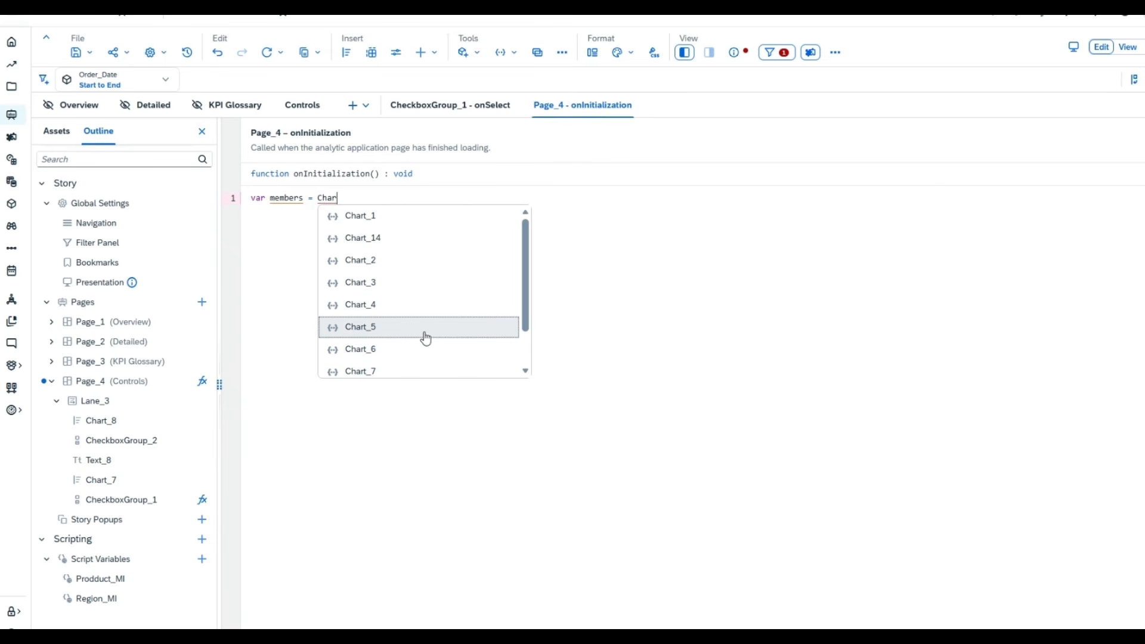
pyautogui.scroll(-1, 409, 340)
pyautogui.click(403, 343)
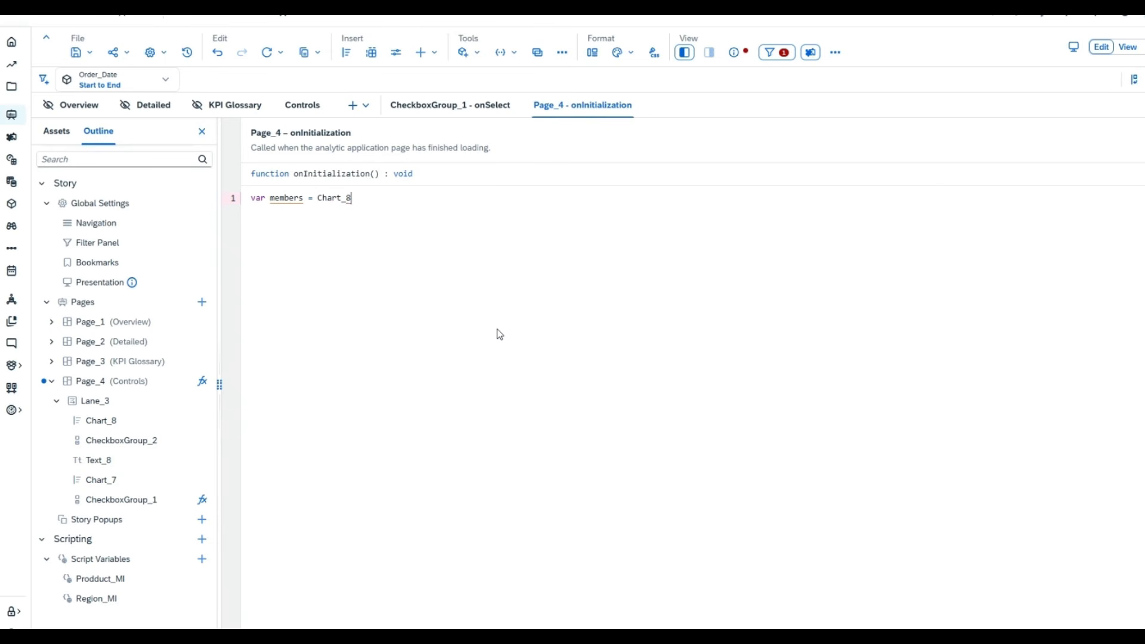
pyautogui.hotkey('ctrl', 'space')
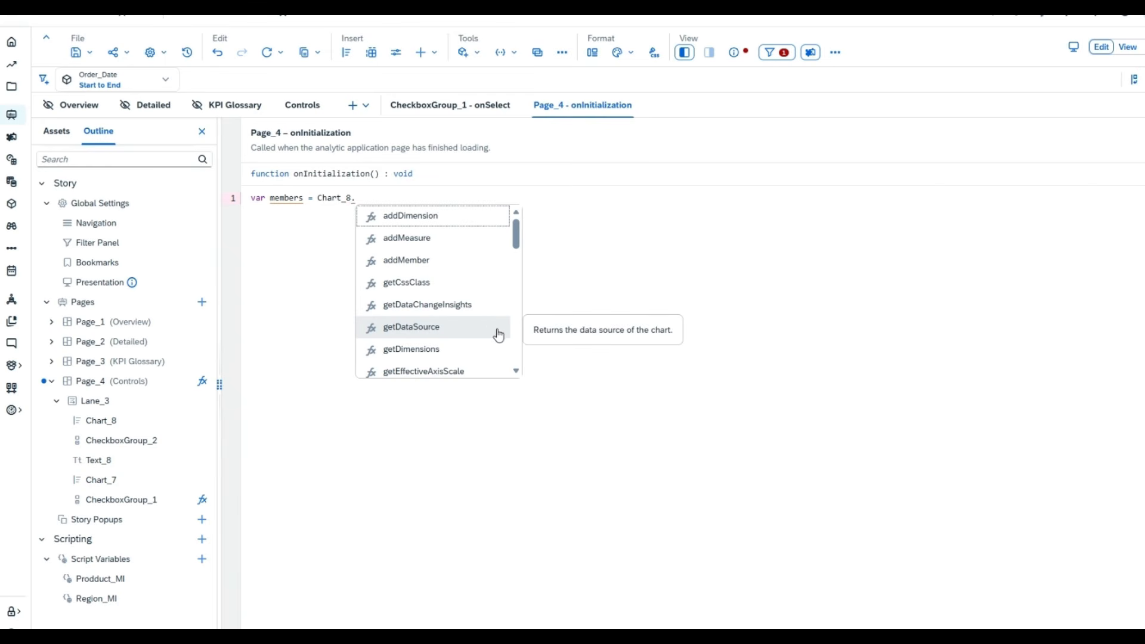
pyautogui.click(463, 326)
pyautogui.write('.')
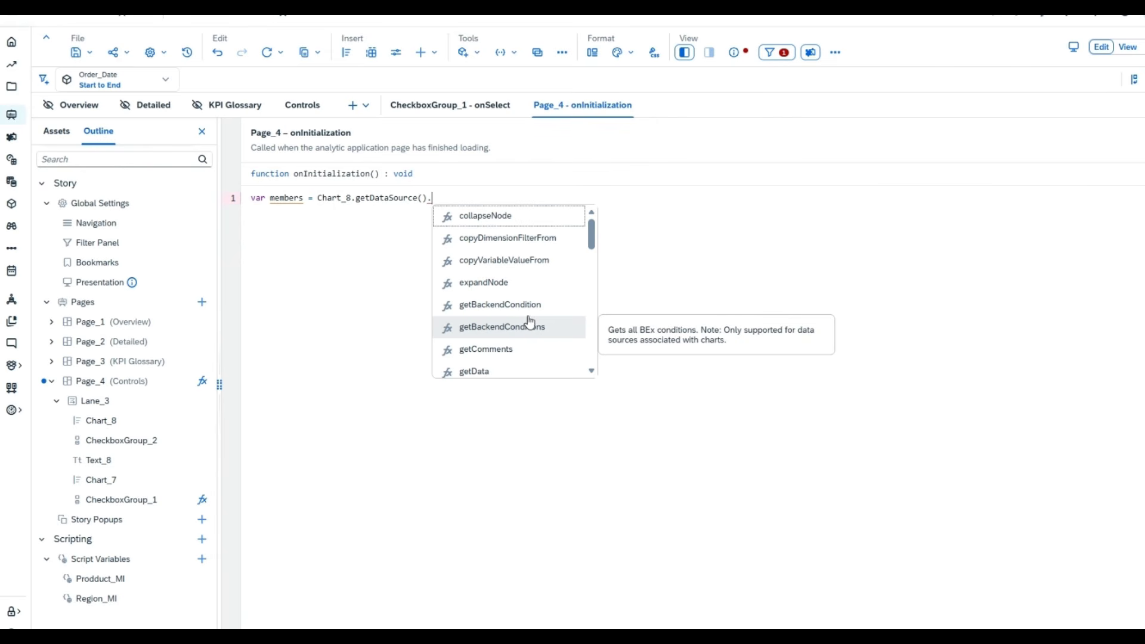
# Append a getMembers() call to the Chart_8 data source expression in the members assignment.
pyautogui.press('Down')
pyautogui.press('Down')
pyautogui.press('Down')
pyautogui.press('Down')
pyautogui.press('Down')
pyautogui.press('Down')
pyautogui.press('Down')
pyautogui.press('Up')
pyautogui.scroll(-2, 583, 339)
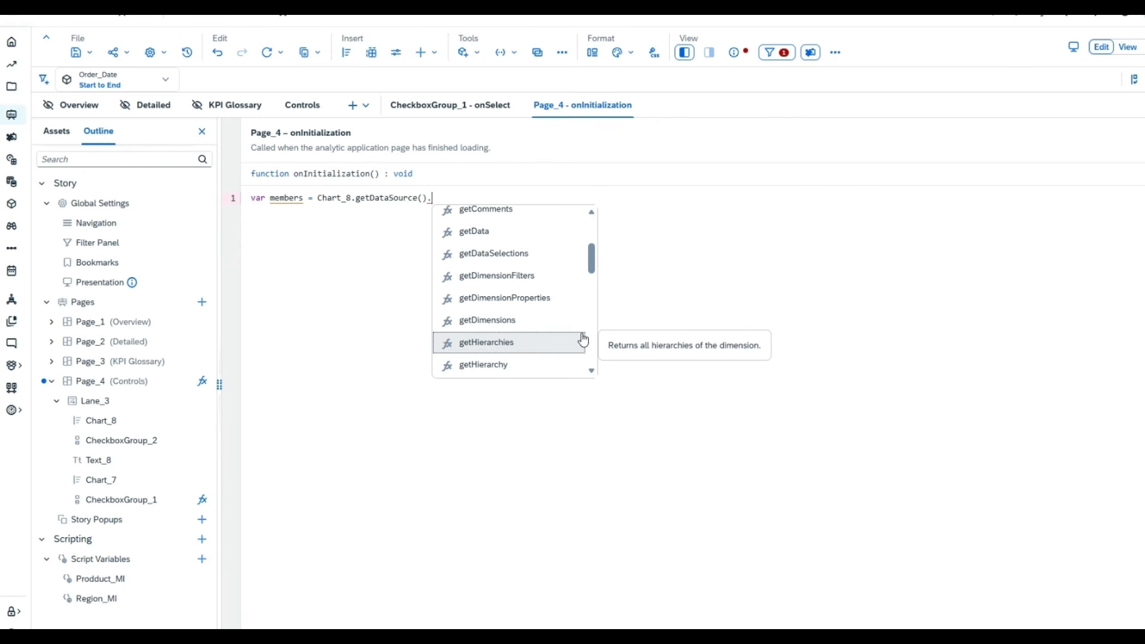
pyautogui.scroll(-2, 564, 321)
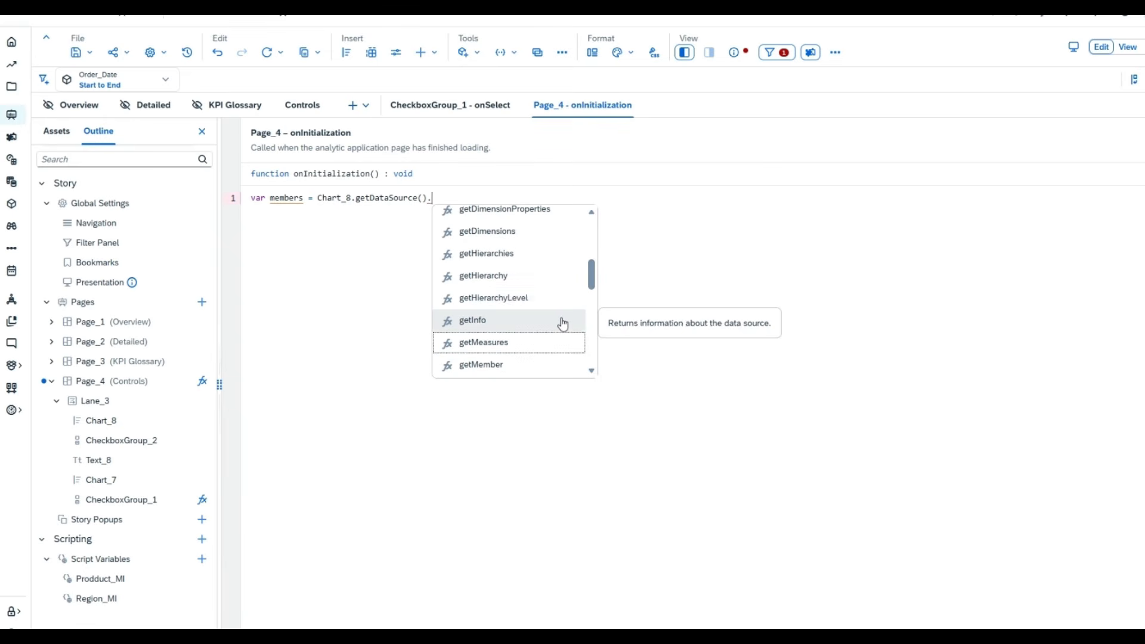
pyautogui.click(561, 364)
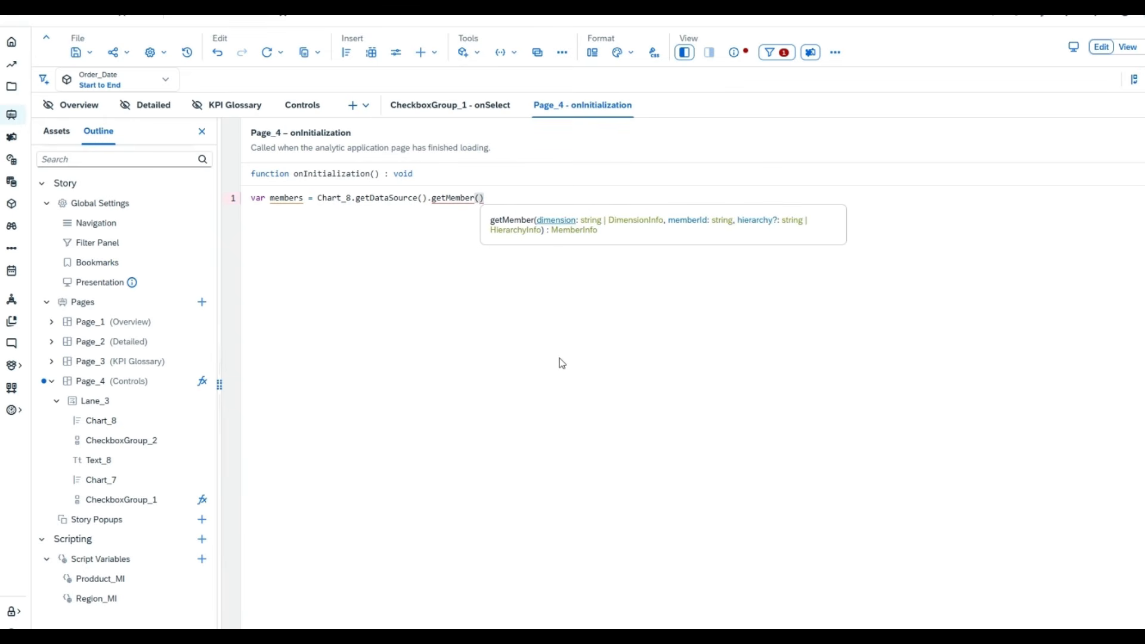
pyautogui.press('Left')
pyautogui.write('s')
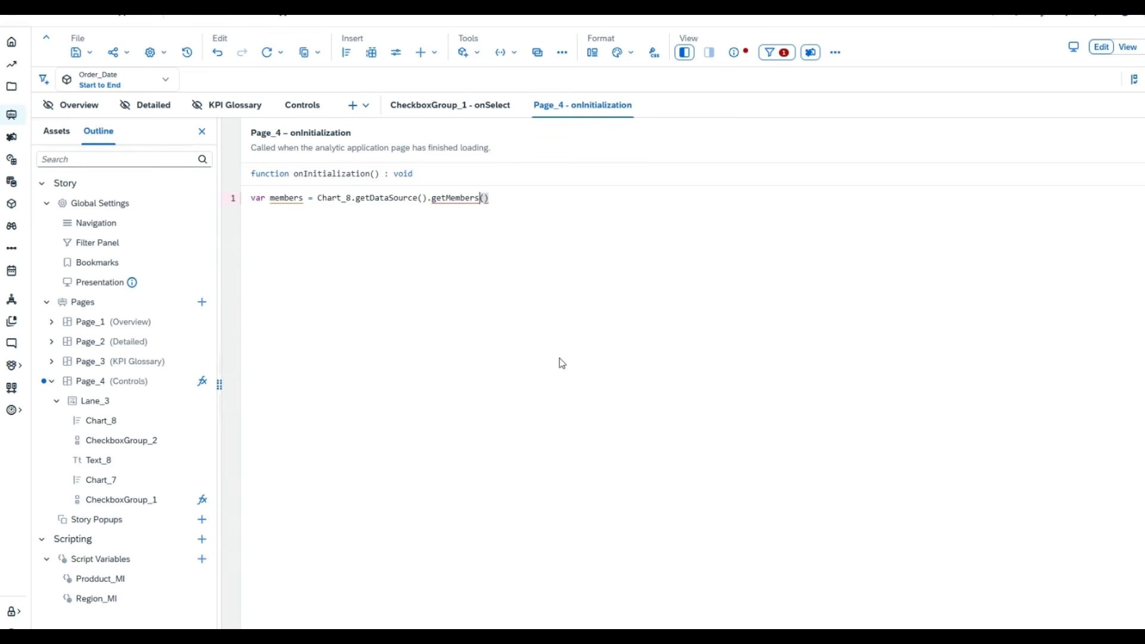
# Pass "Product_ID" as the dimension to getMembers, end the statement with a semicolon, and leave a blank line below it.
pyautogui.press('Right')
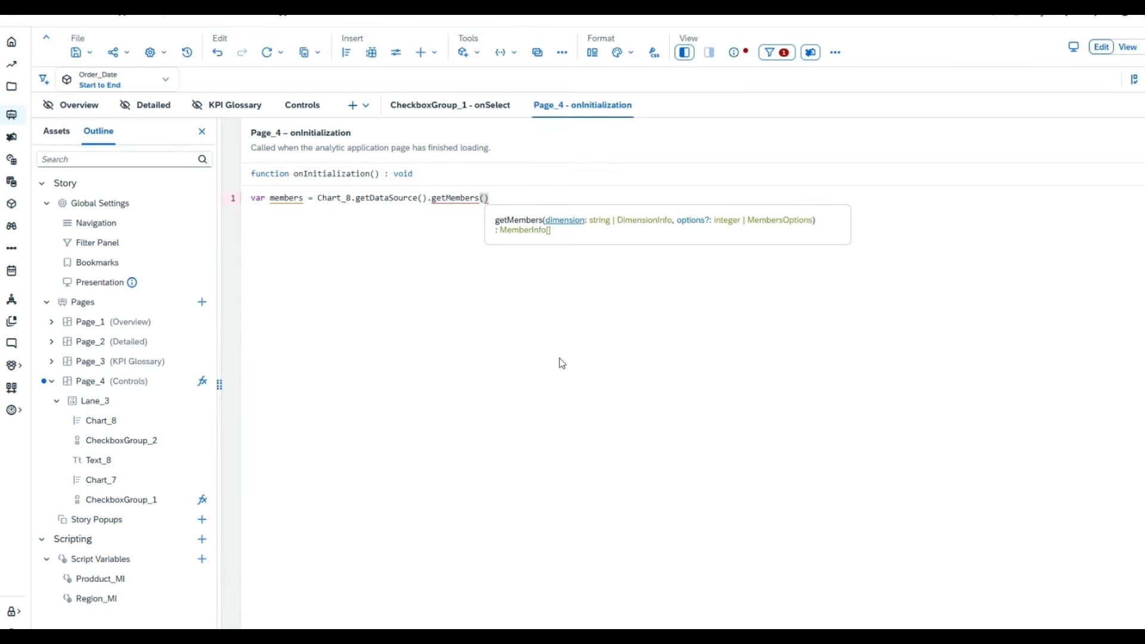
pyautogui.hotkey('ctrl', 'space')
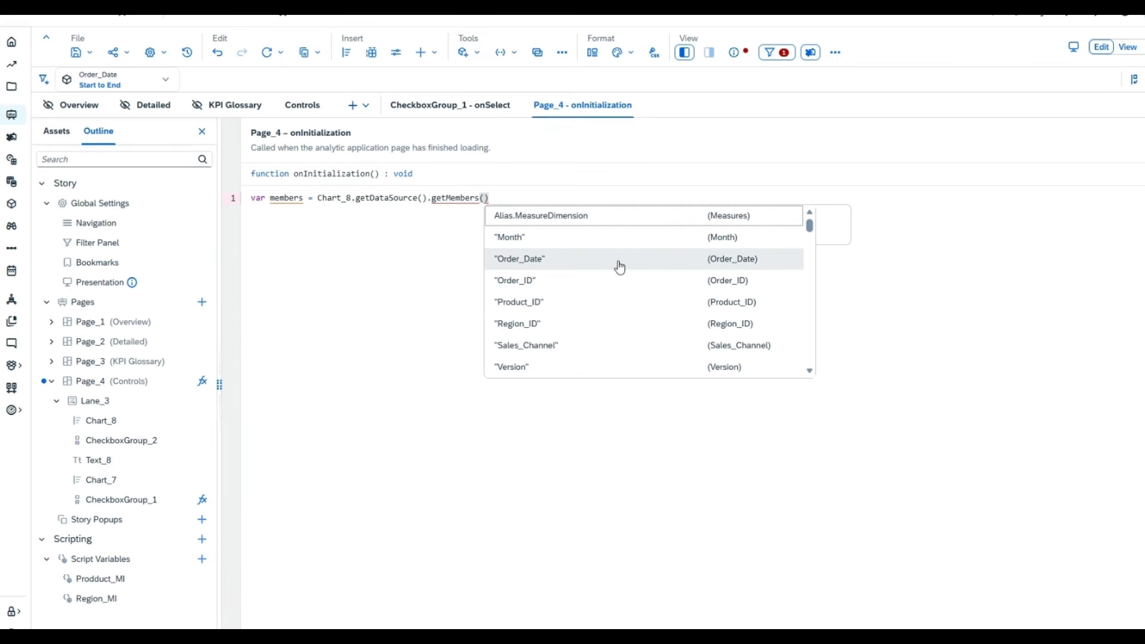
pyautogui.click(594, 309)
pyautogui.click(579, 201)
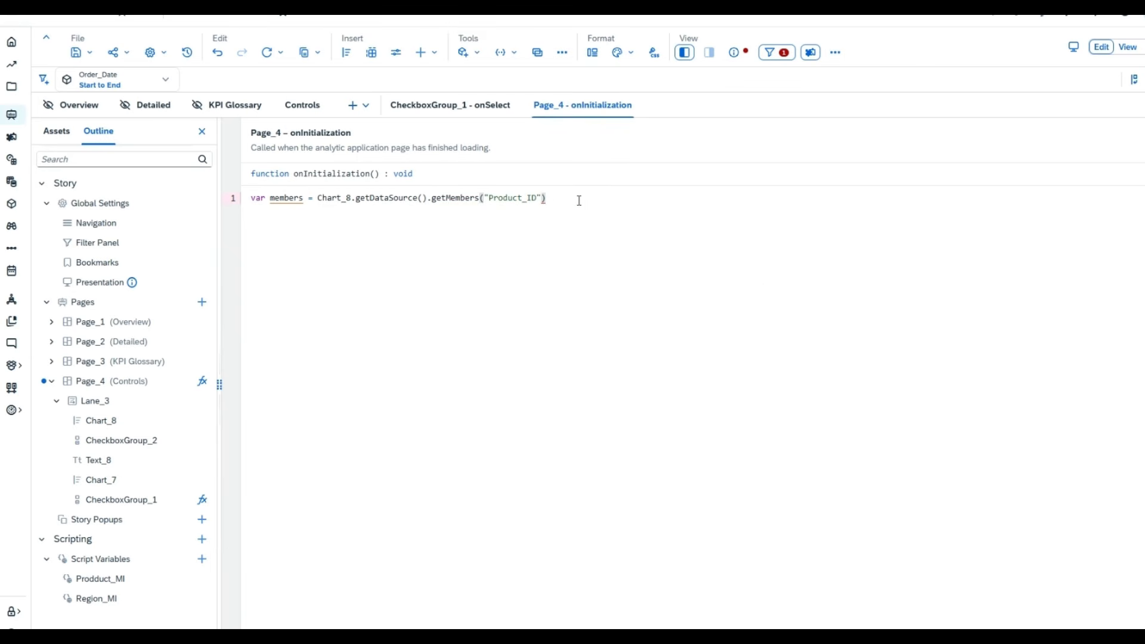
pyautogui.write(';')
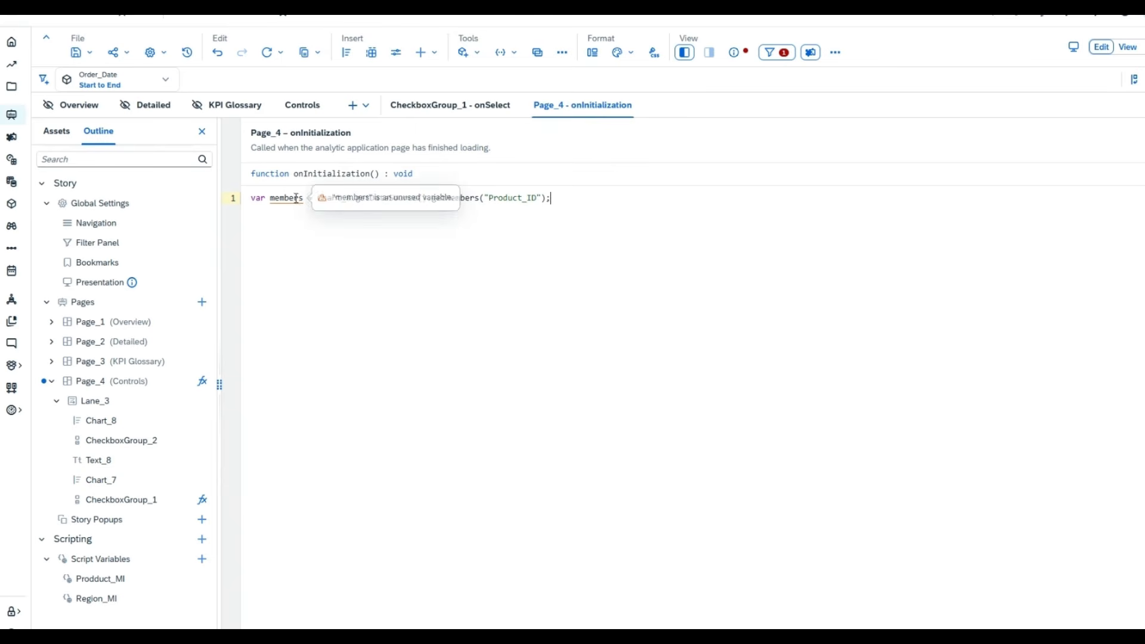
pyautogui.press('Return')
pyautogui.press('Return')
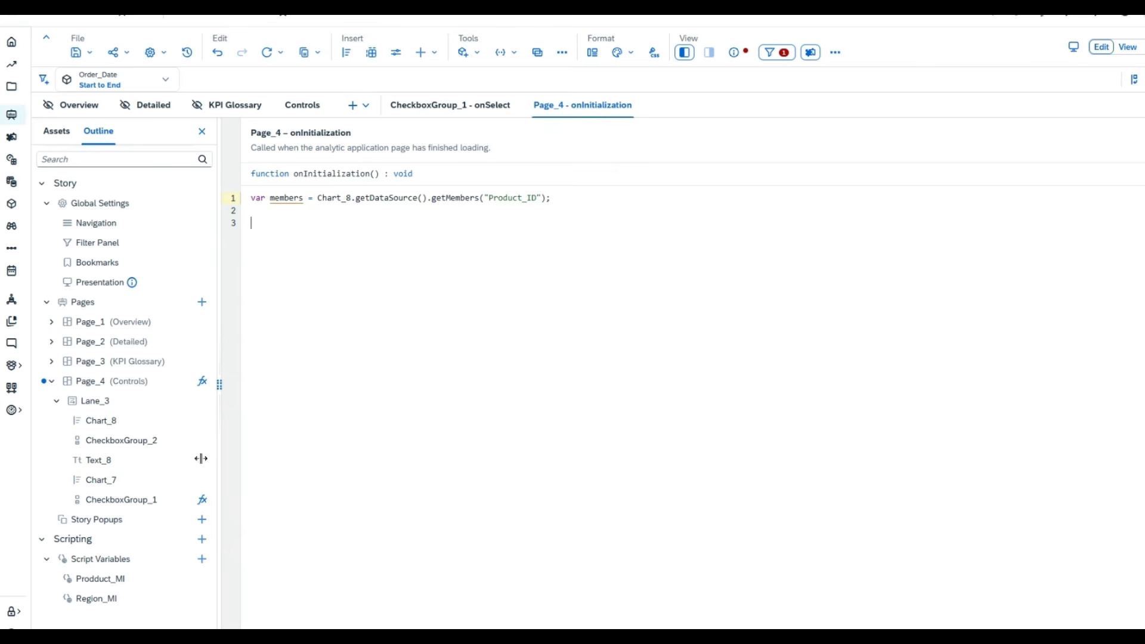
# Add a new script variable with the ID Product_ID_SC.
pyautogui.click(201, 559)
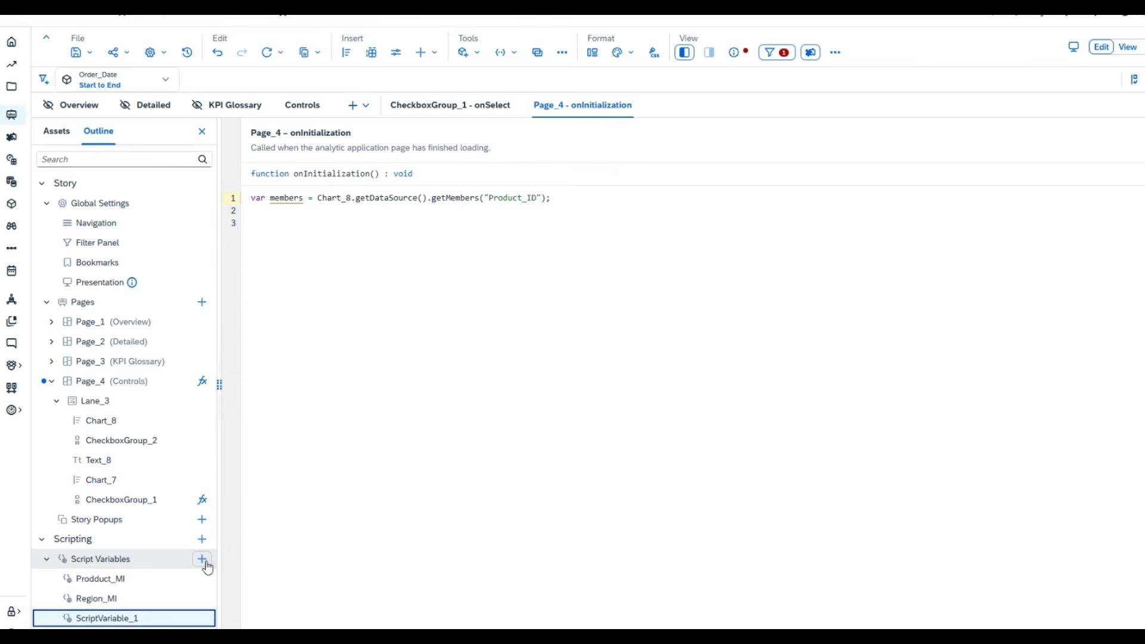
pyautogui.moveTo(1010, 200); pyautogui.dragTo(904, 209)
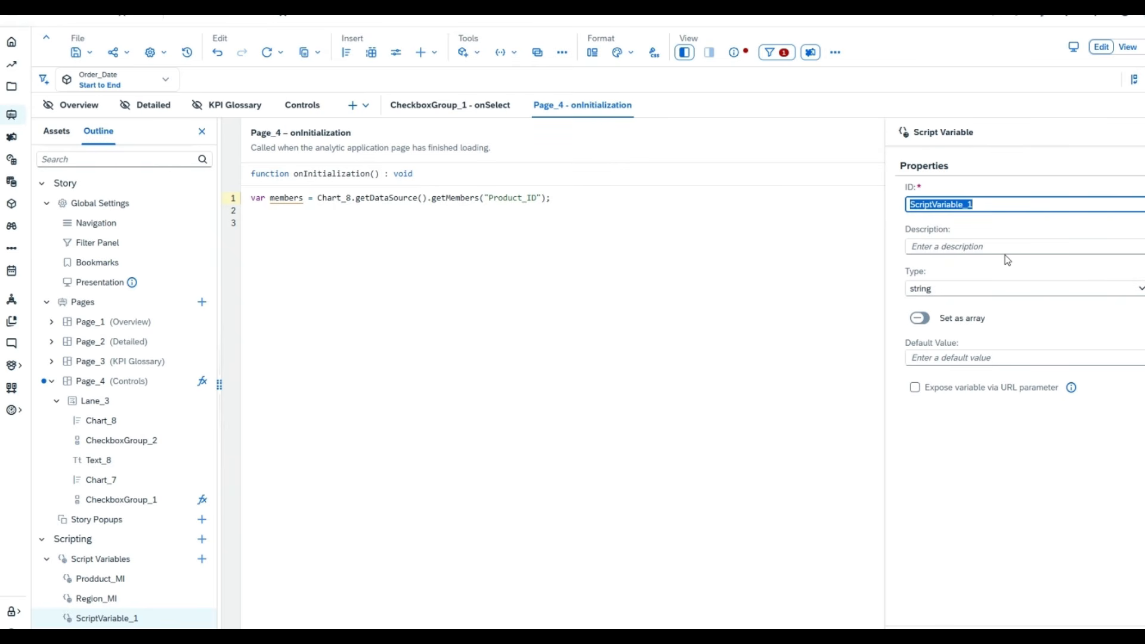
pyautogui.write('Sc')
pyautogui.press('BackSpace')
pyautogui.write('c-s')
pyautogui.press('BackSpace')
pyautogui.press('BackSpace')
pyautogui.press('BackSpace')
pyautogui.press('BackSpace')
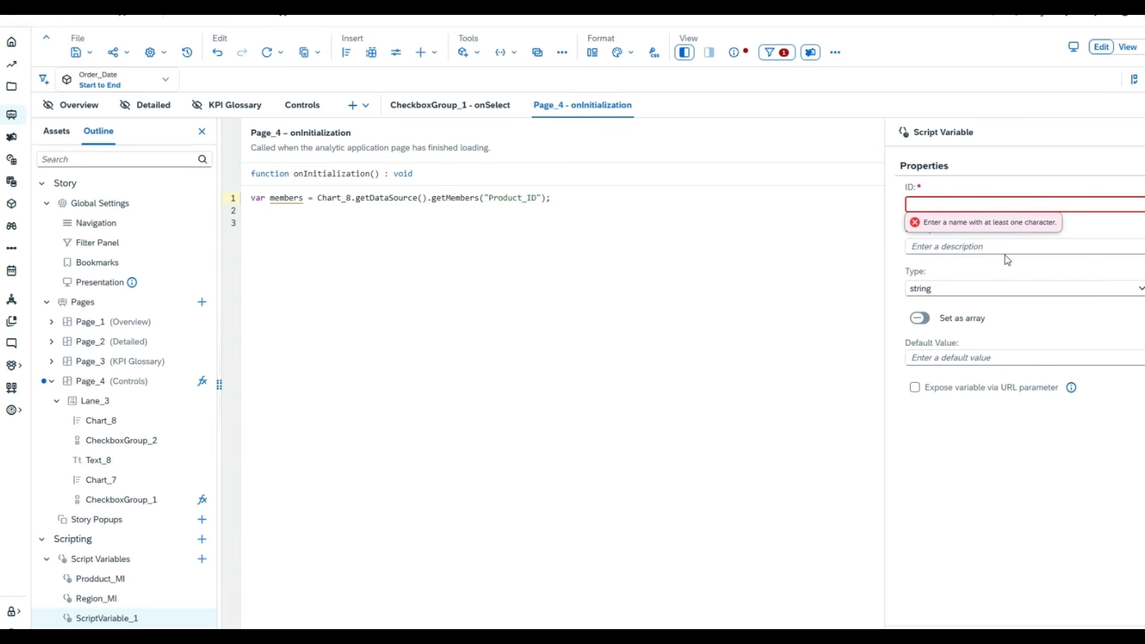
pyautogui.write('Product')
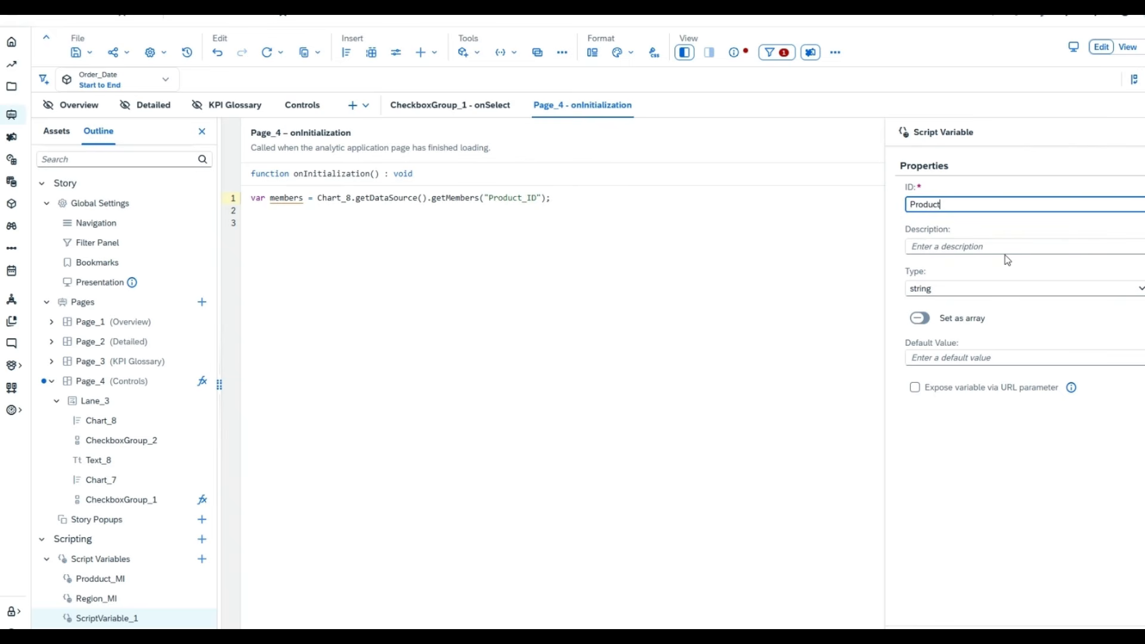
pyautogui.write('_ID_SC')
# Describe the Product_ID_SC variable as "Product Id", set it as an array, and finish its definition.
pyautogui.click(978, 248)
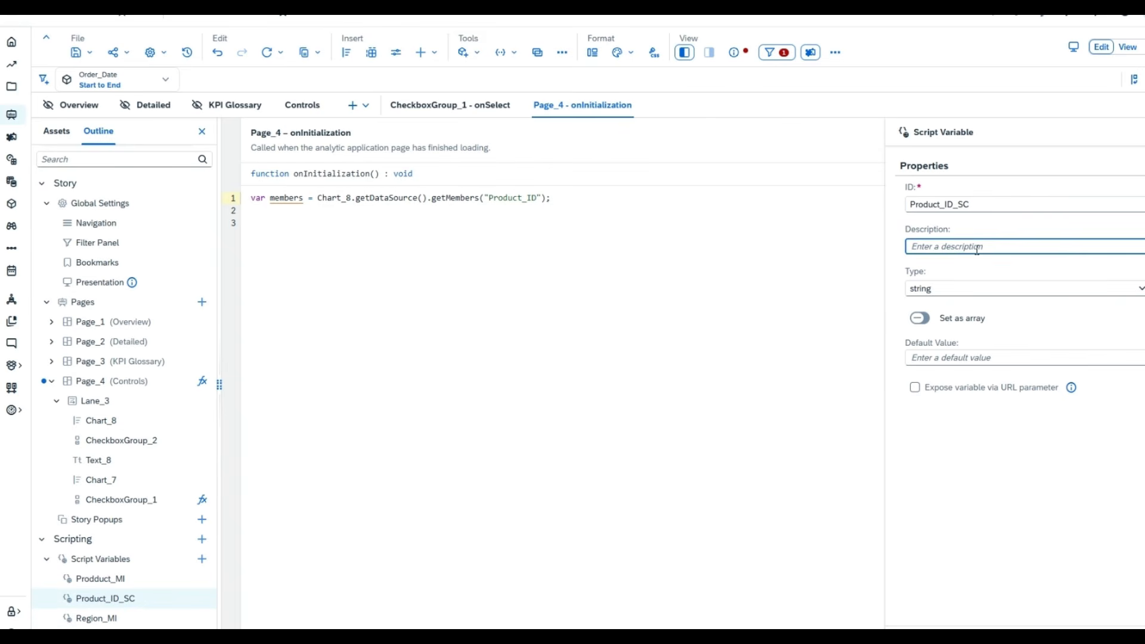
pyautogui.write('Product Id')
pyautogui.click(919, 319)
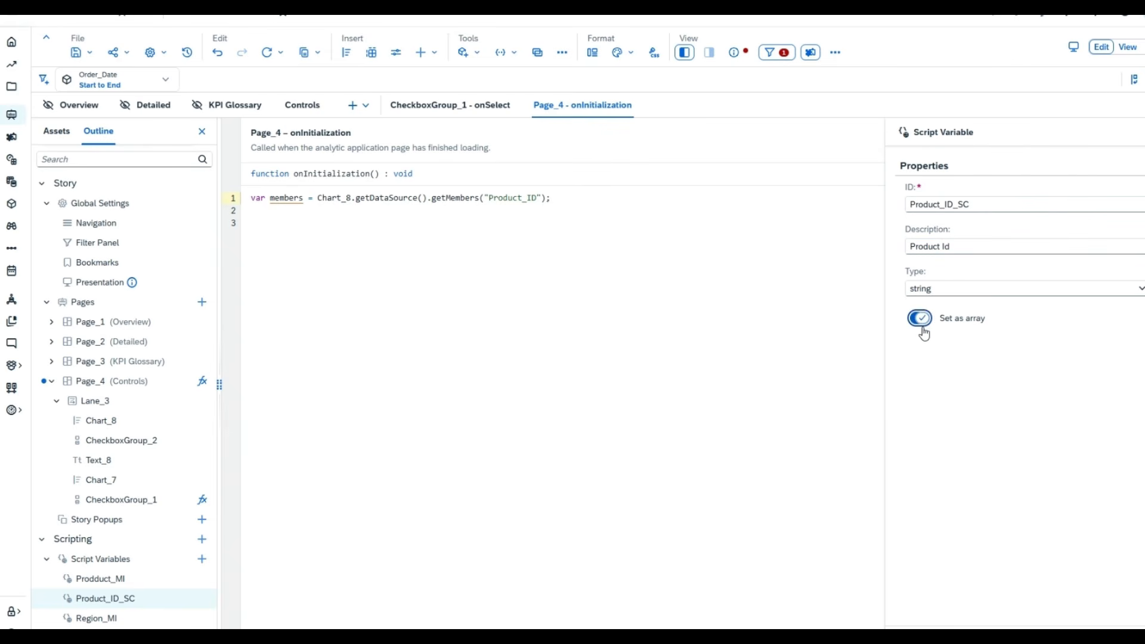
pyautogui.click(1133, 639)
# Duplicate the Product_ID_SC script variable and give the copy the ID Product_Txt_SC.
pyautogui.click(202, 598)
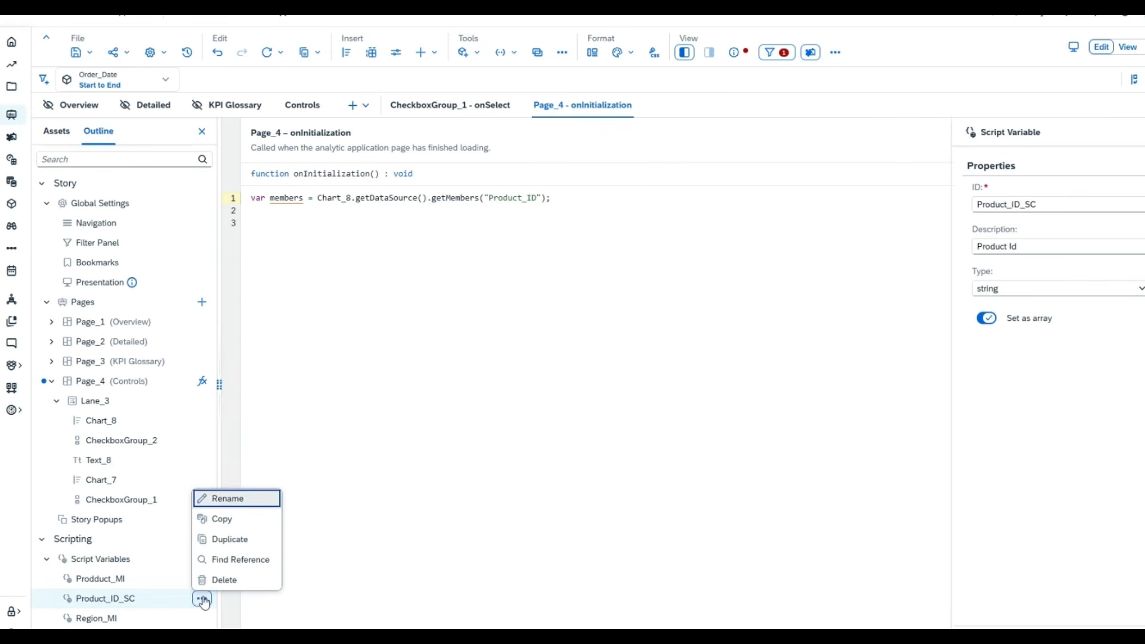
pyautogui.click(219, 544)
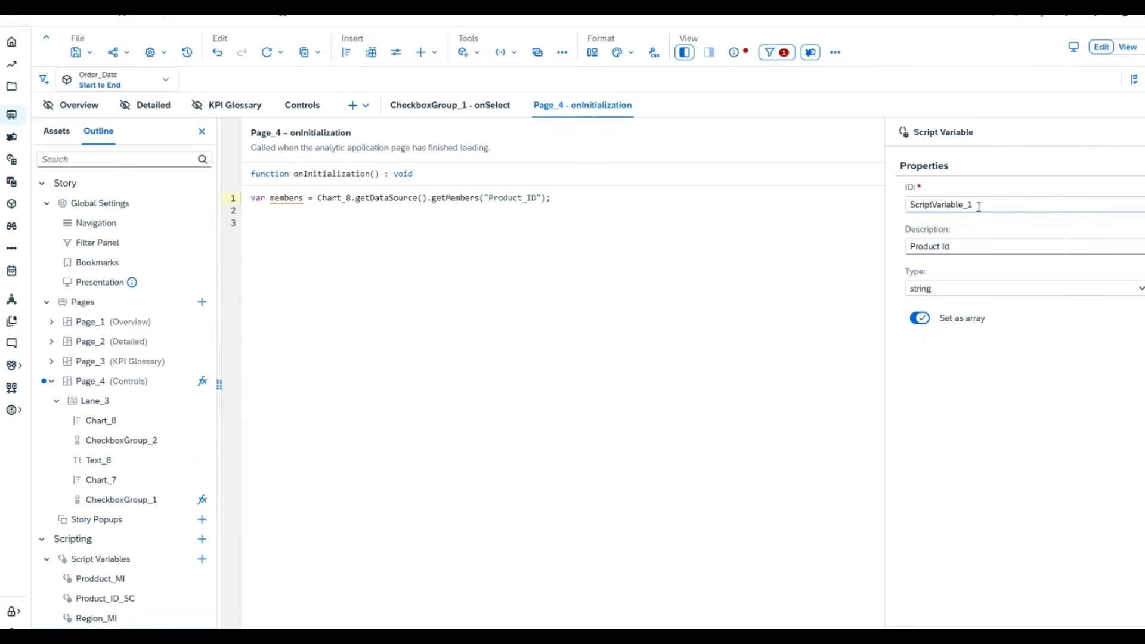
pyautogui.moveTo(974, 205); pyautogui.dragTo(862, 207)
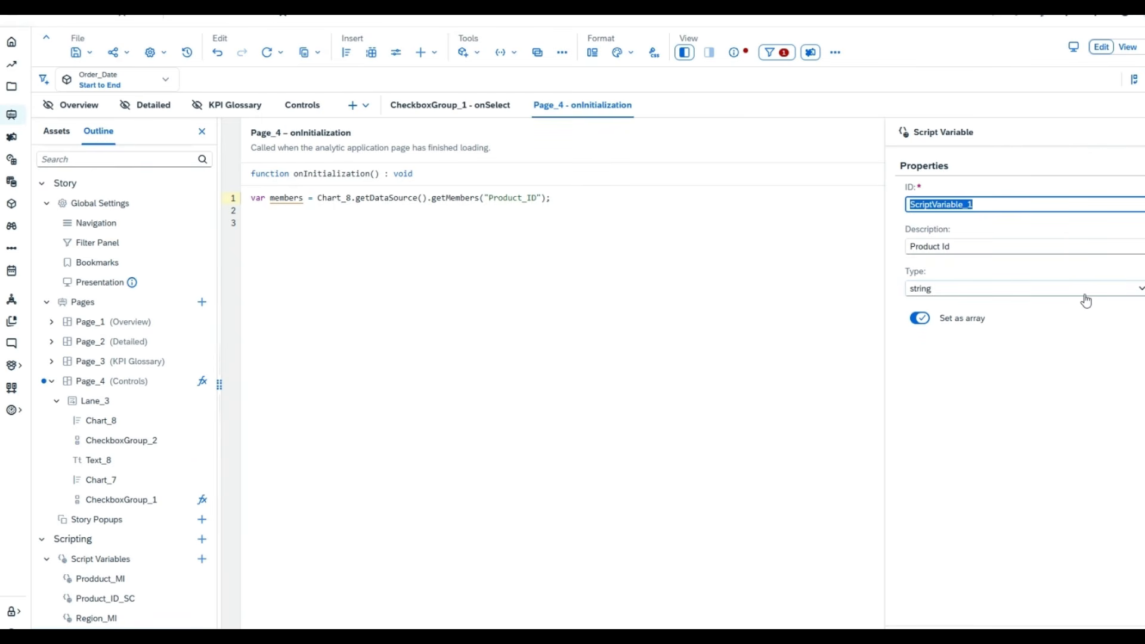
pyautogui.write('Product_Txt_SC')
pyautogui.press('Return')
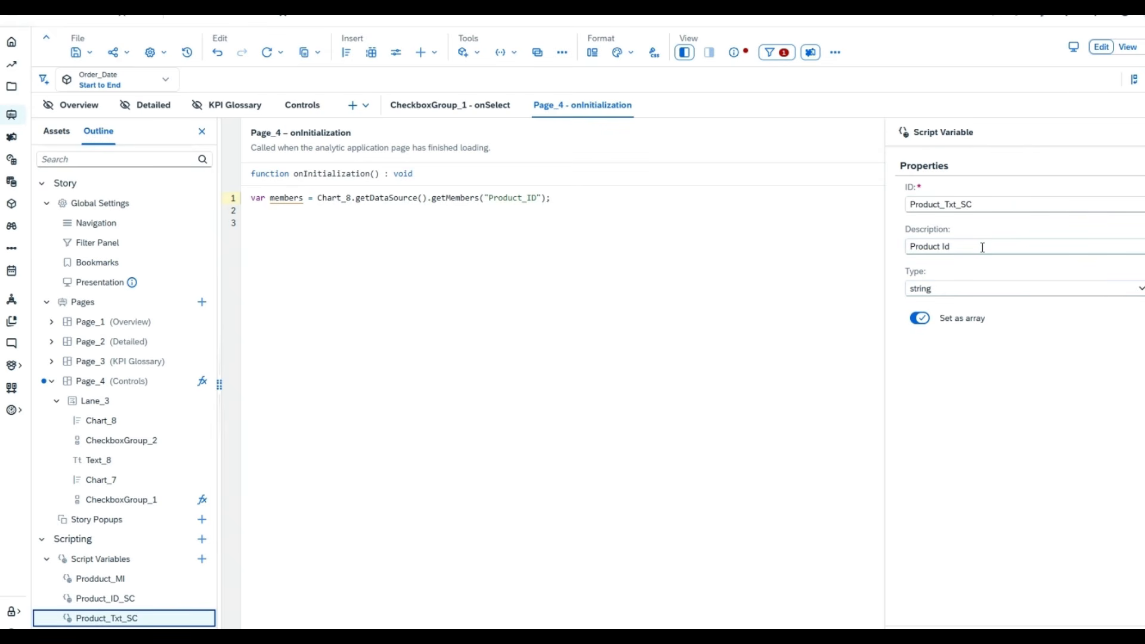
# Set the Product_Txt_SC variable's description to "Product Text" and finish its definition.
pyautogui.click(983, 248)
pyautogui.press('BackSpace')
pyautogui.press('BackSpace')
pyautogui.write('Text')
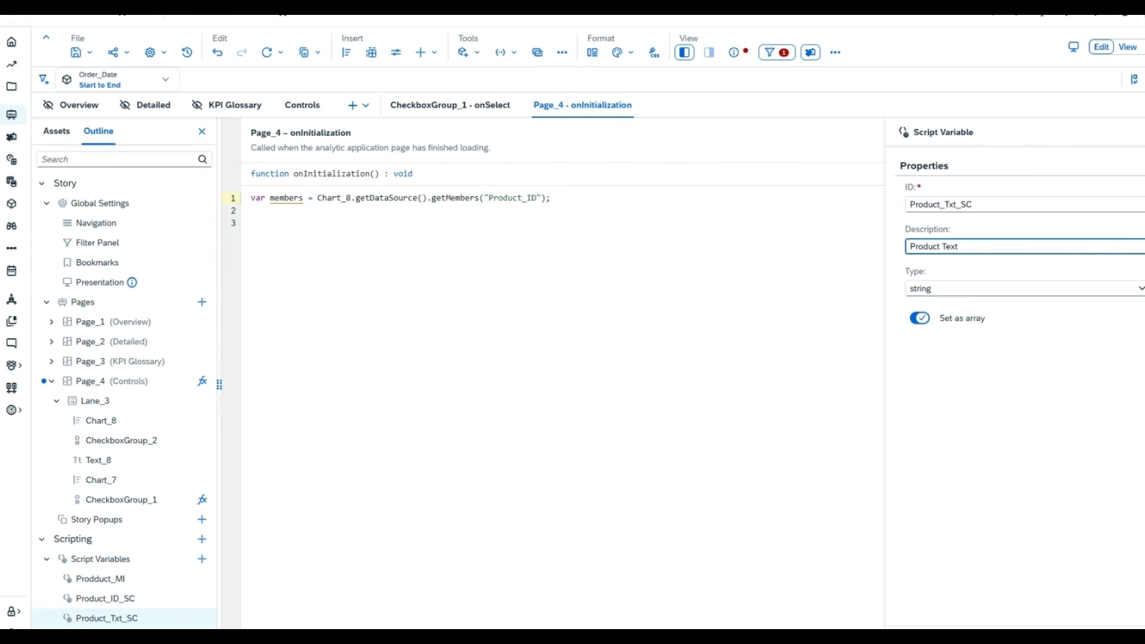
pyautogui.click(1113, 628)
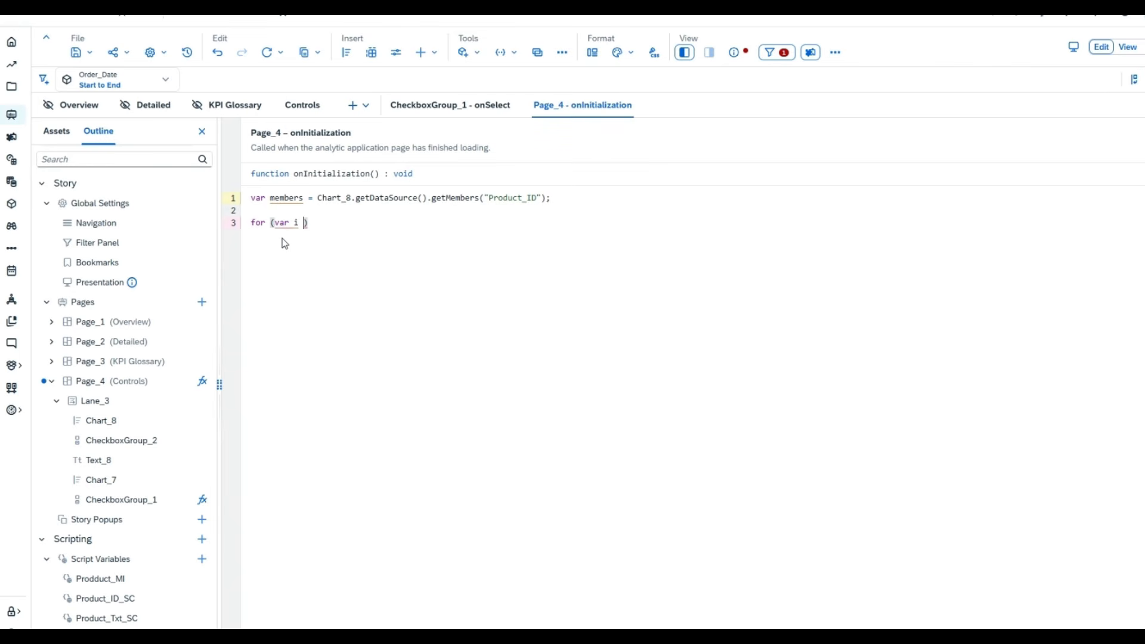
# Write a for loop below the members declaration that runs var i from 0 while i<members.length, incrementing with i++.
pyautogui.write('0; i<members.lenth')
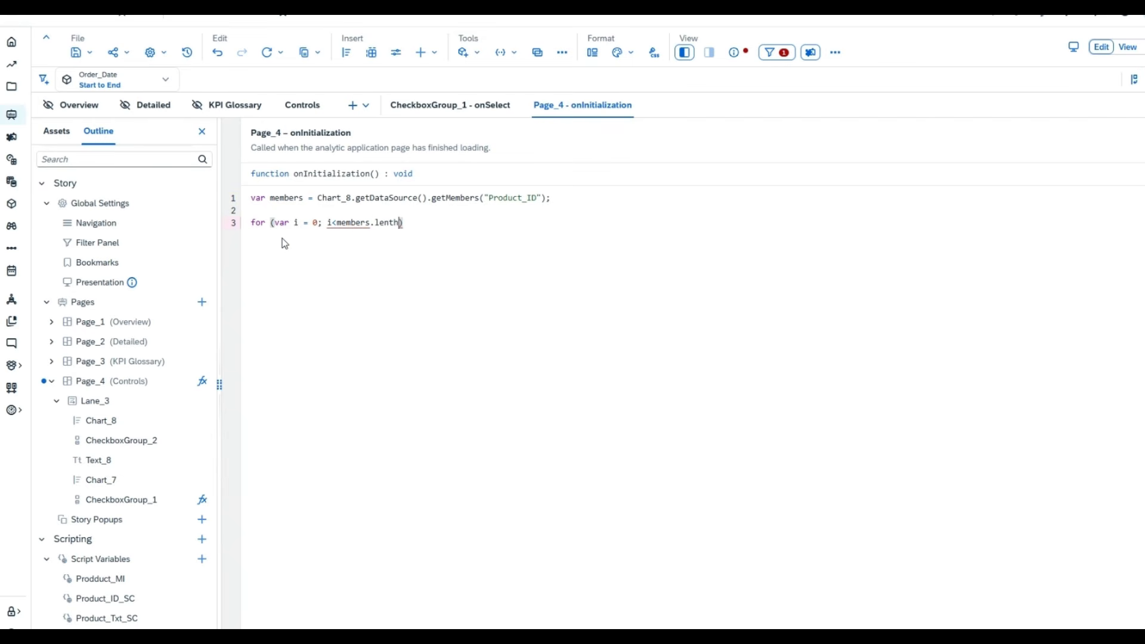
pyautogui.press('BackSpace')
pyautogui.press('BackSpace')
pyautogui.write('gth')
pyautogui.press('BackSpace')
pyautogui.write('; i++) {')
pyautogui.press('Return')
# Add the statement Product_ID_SC.push(members[i].id); inside the for loop of the Page_4 initialization script.
pyautogui.write('Pro')
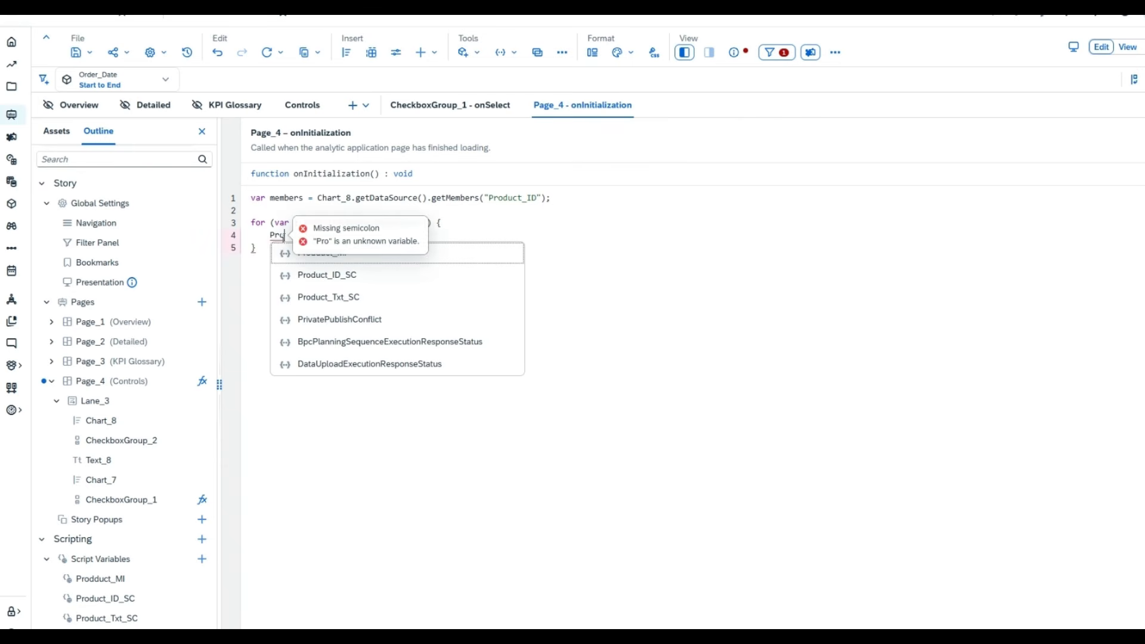
pyautogui.click(337, 275)
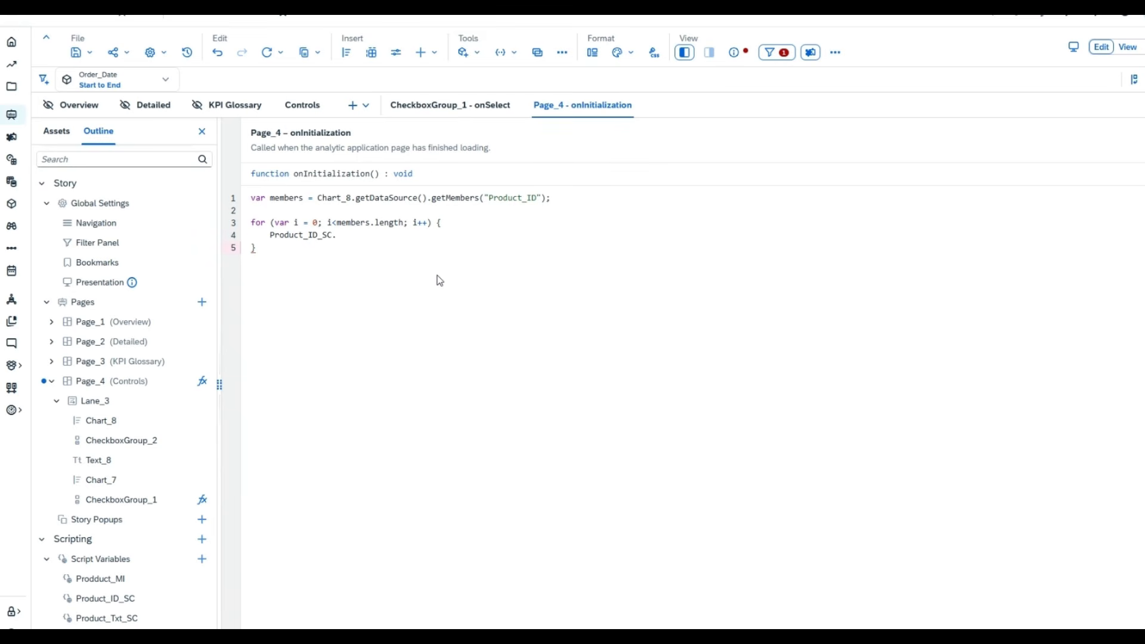
pyautogui.write('.push(')
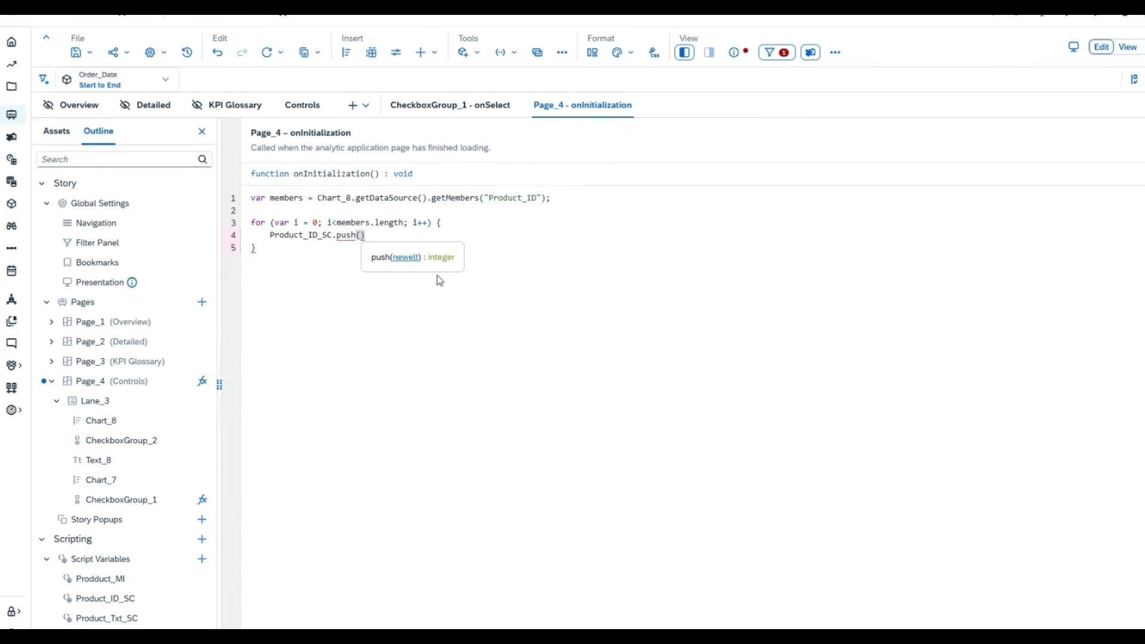
pyautogui.write('mem')
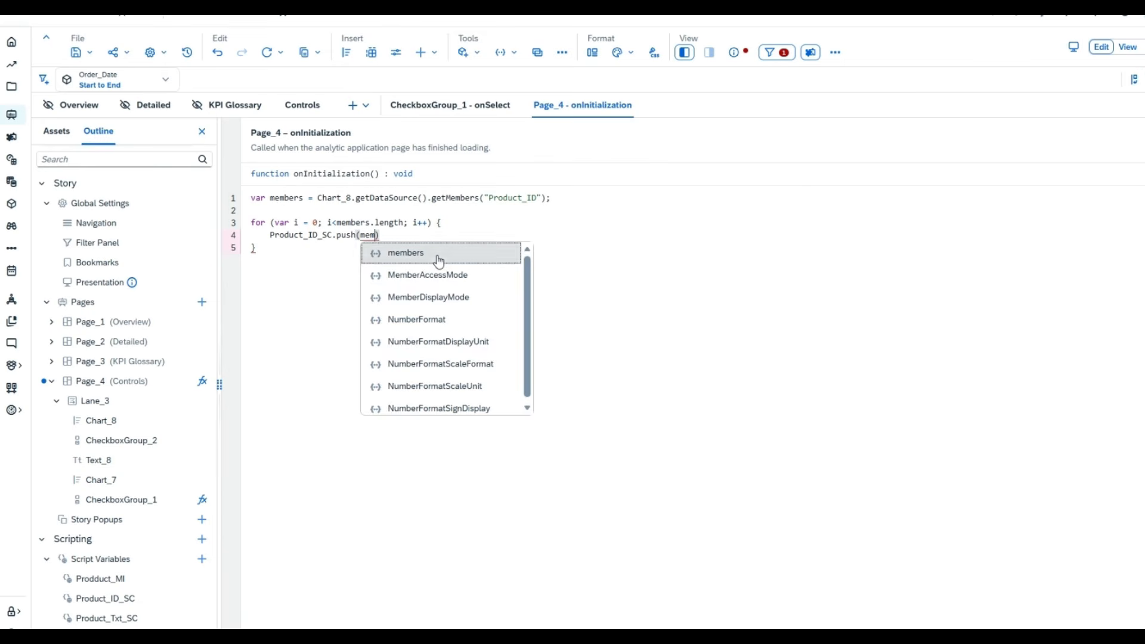
pyautogui.click(439, 254)
pyautogui.write('[i]')
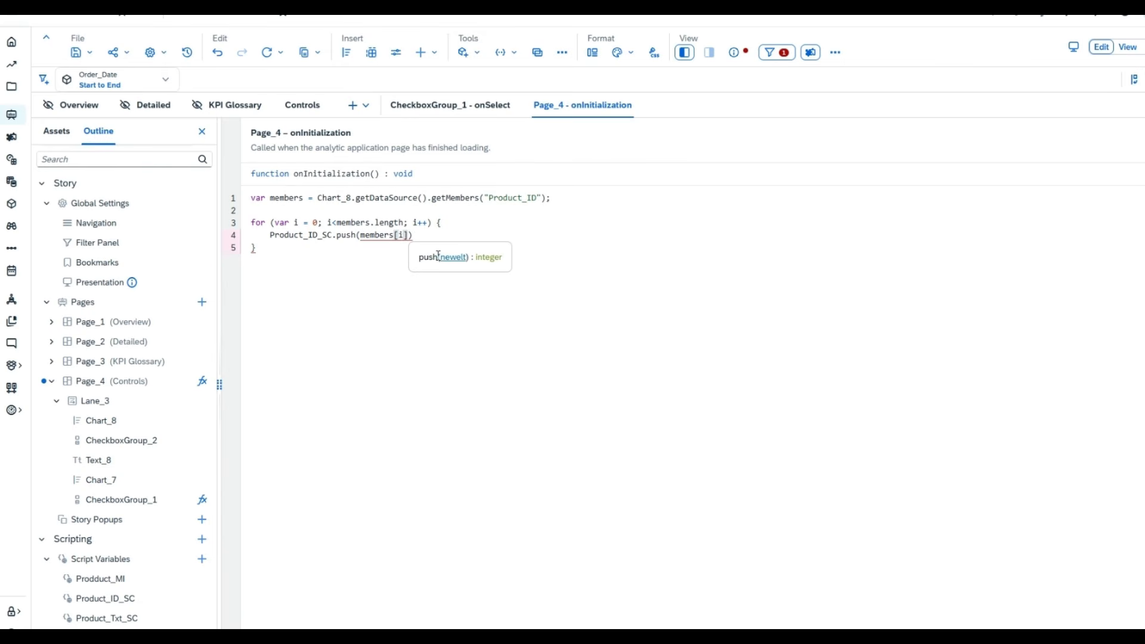
pyautogui.write('.')
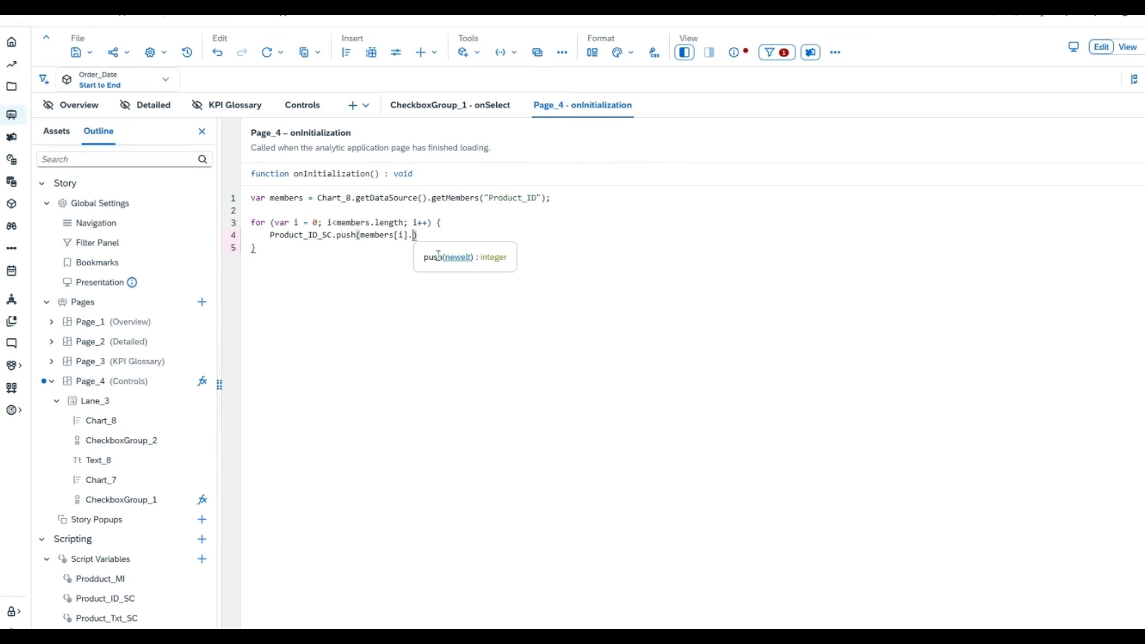
pyautogui.hotkey('ctrl', 'space')
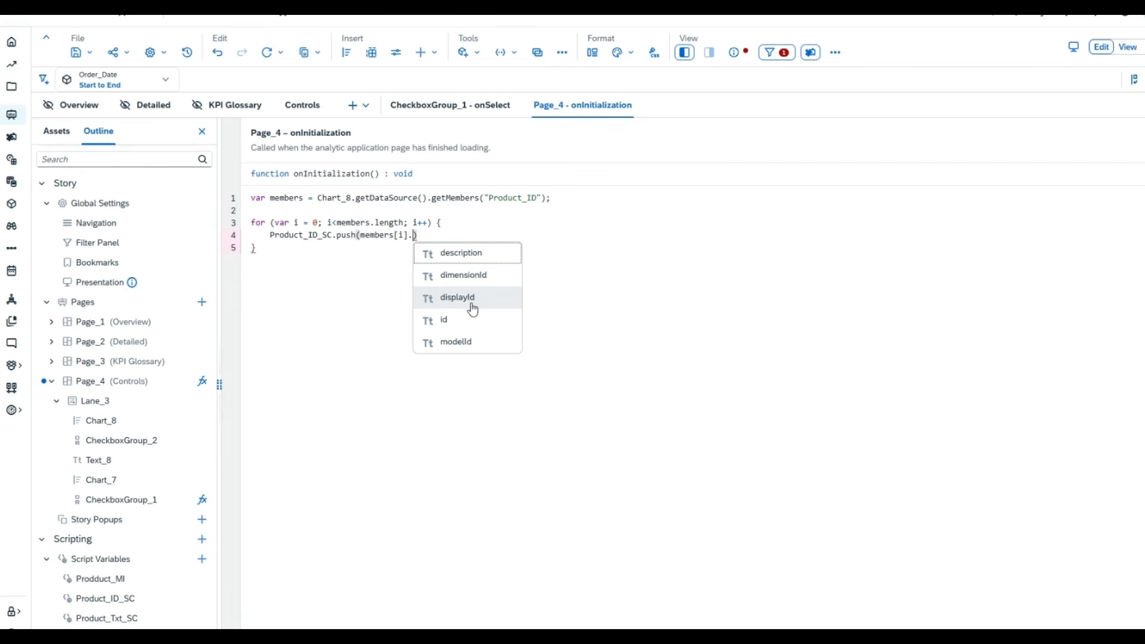
pyautogui.click(478, 332)
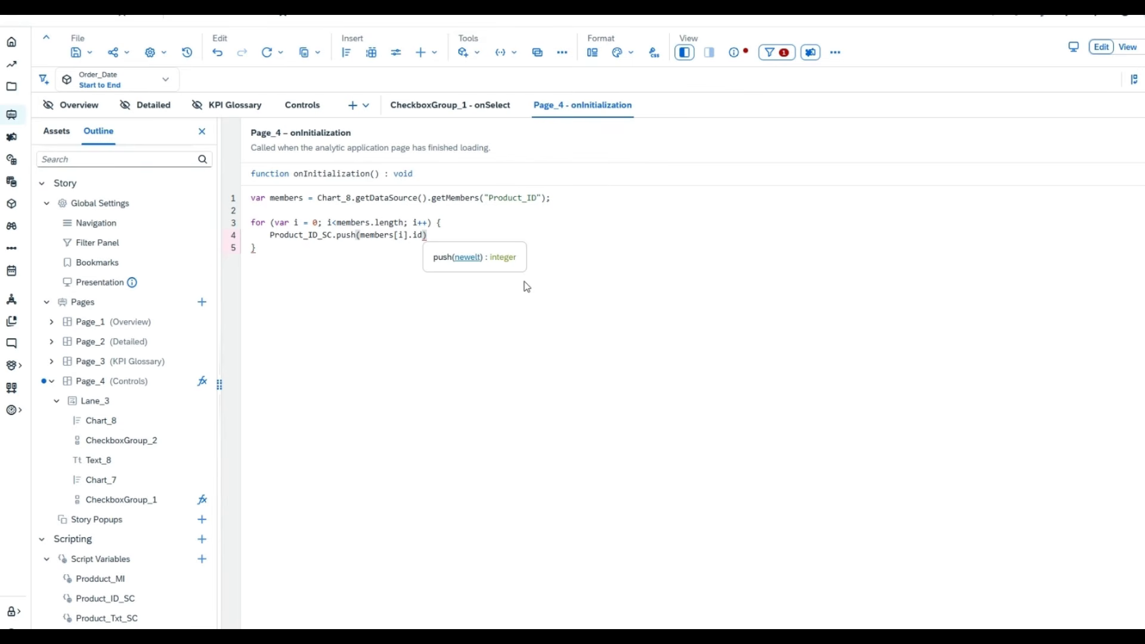
pyautogui.write(');')
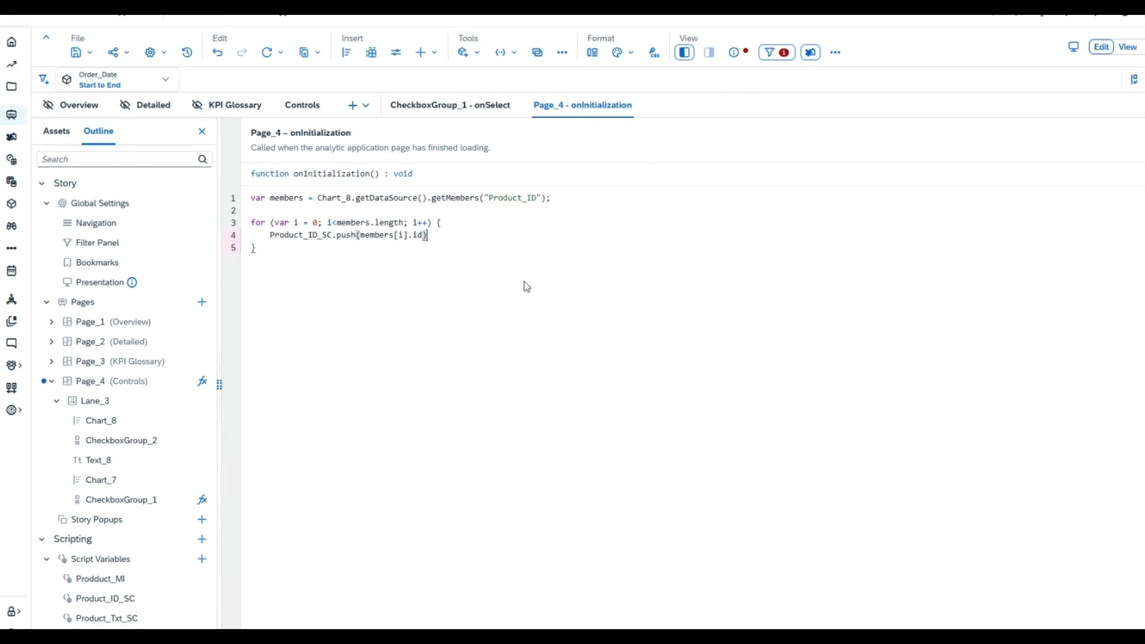
# Add the statement Product_Txt_SC.push(members[i].description); on a new line inside the loop.
pyautogui.press('Return')
pyautogui.write('Prod')
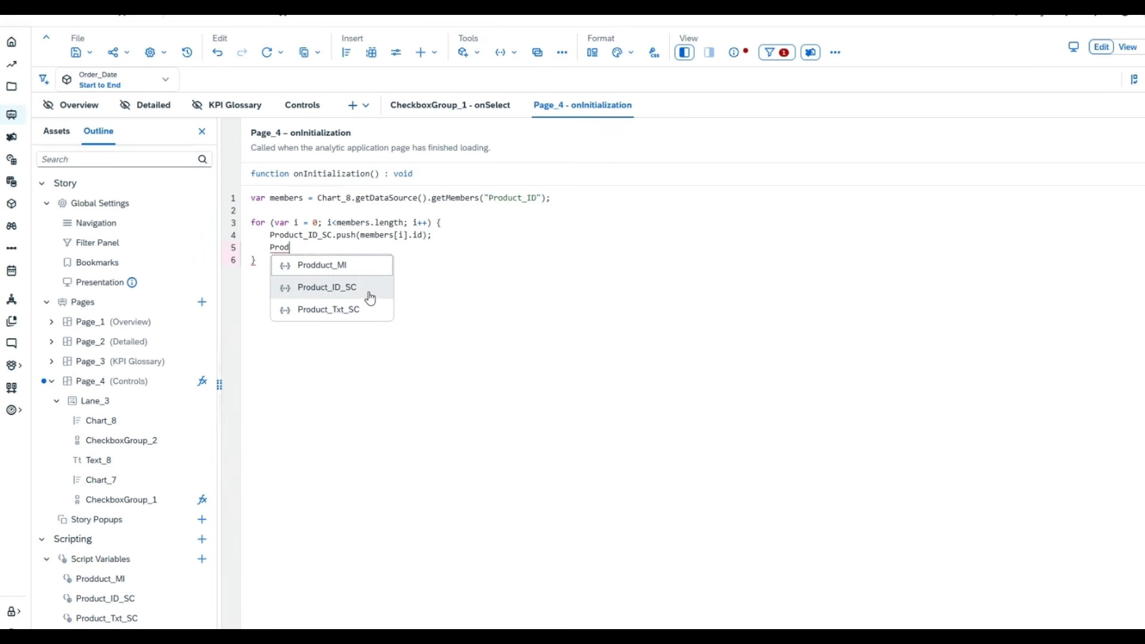
pyautogui.click(358, 311)
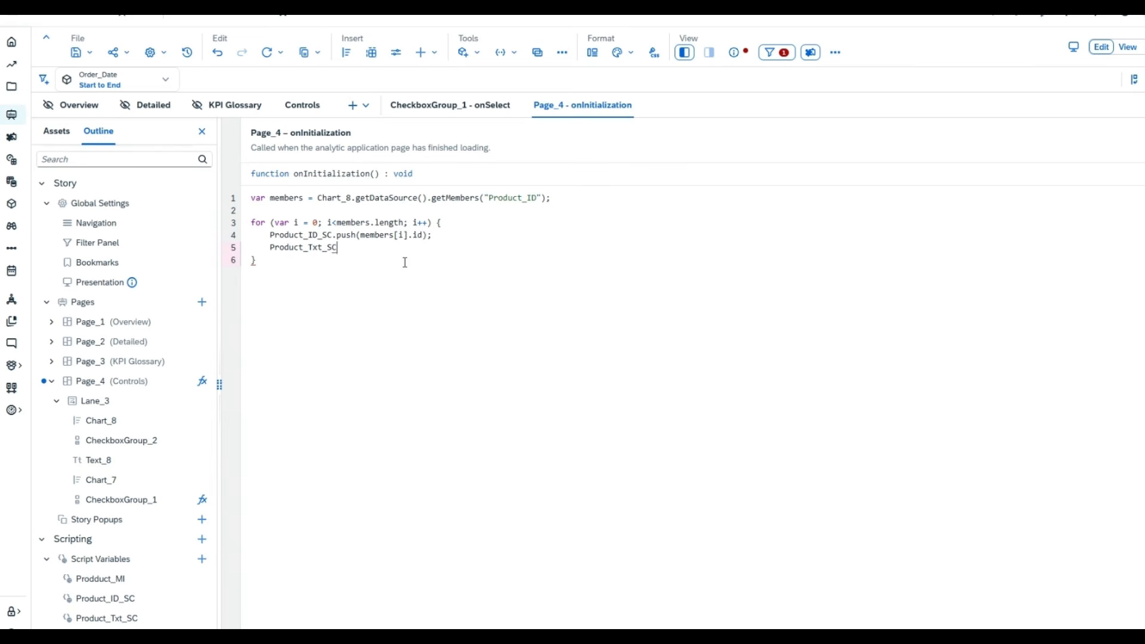
pyautogui.write('.push(mem')
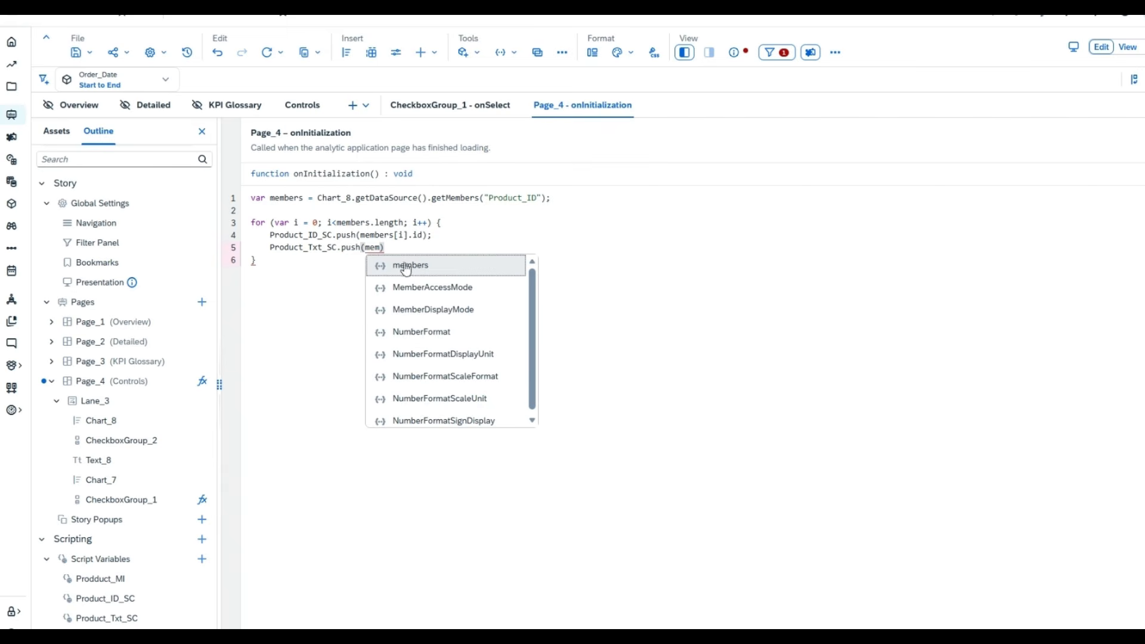
pyautogui.click(432, 271)
pyautogui.write('[')
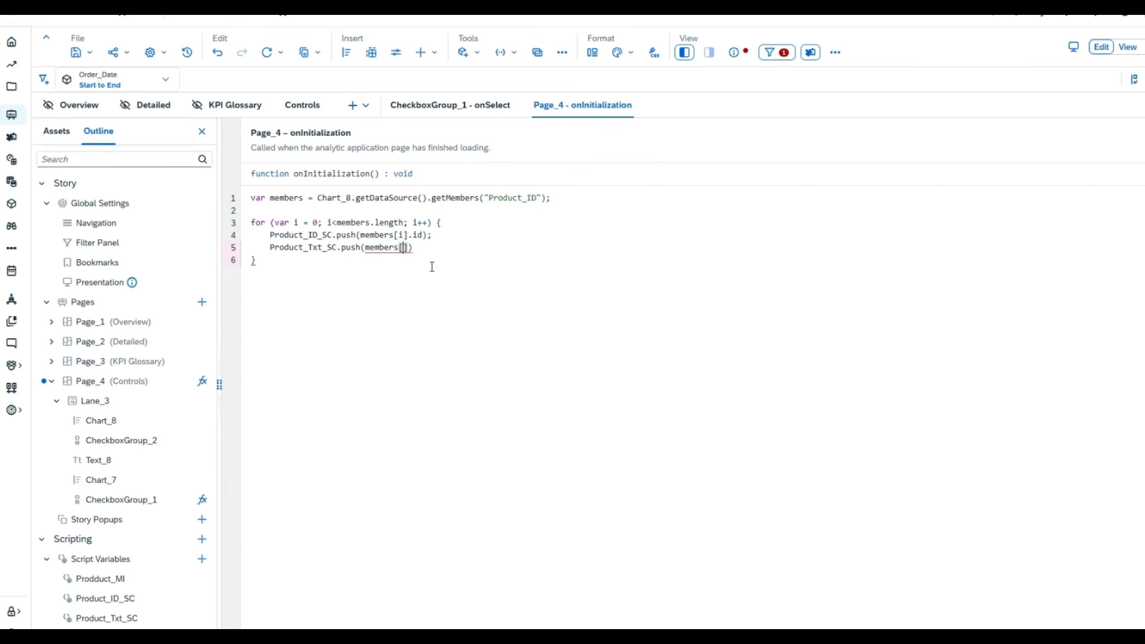
pyautogui.write('i].')
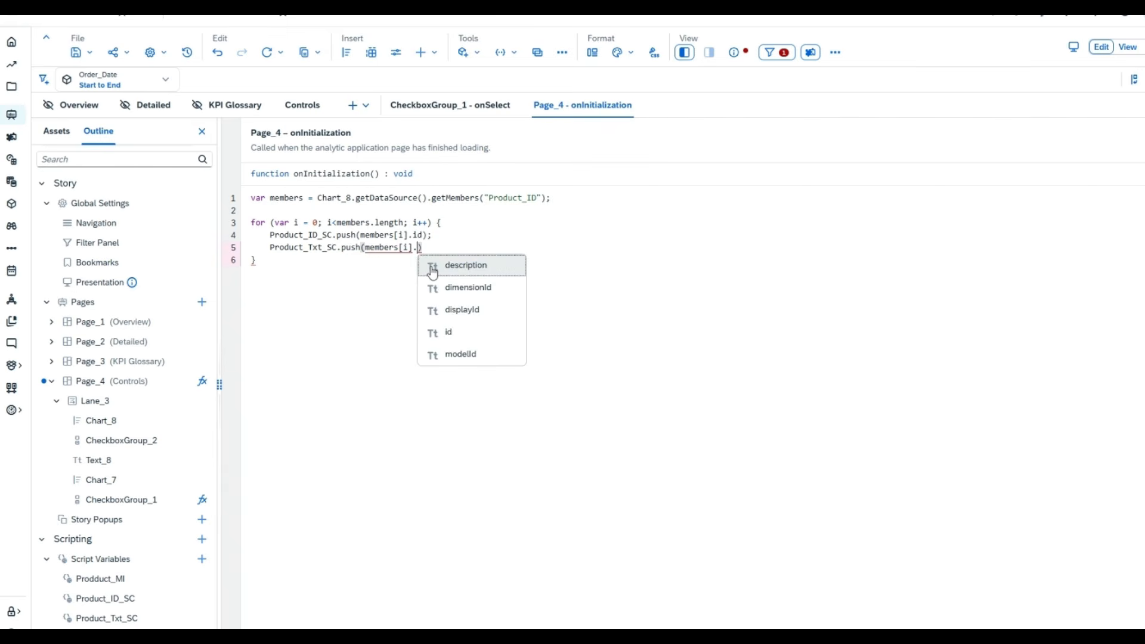
pyautogui.click(484, 272)
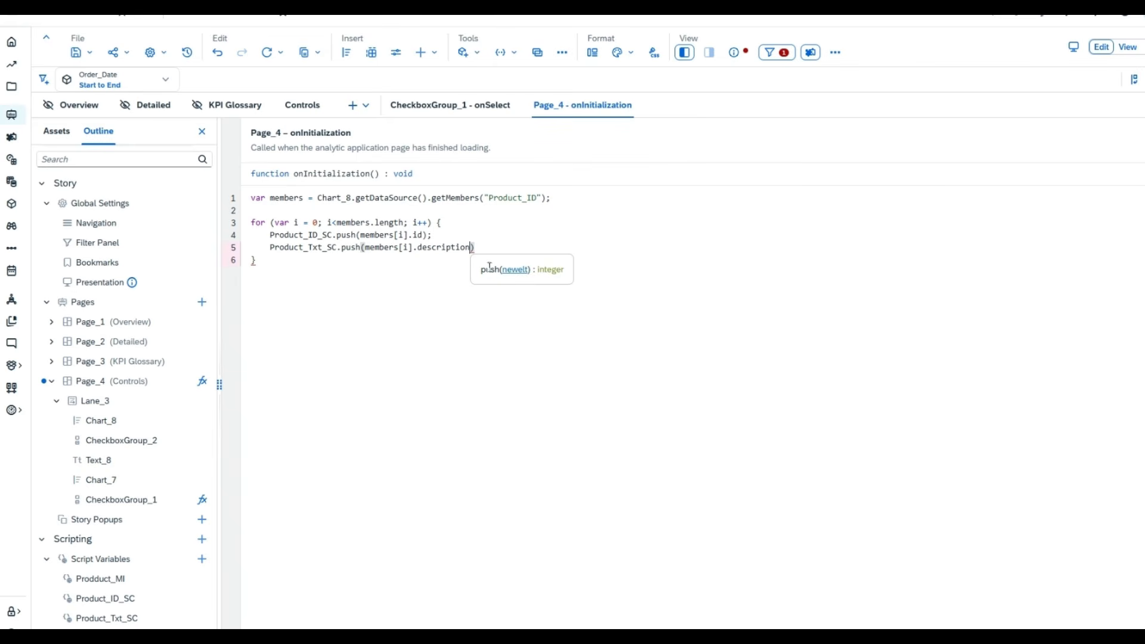
pyautogui.write(');')
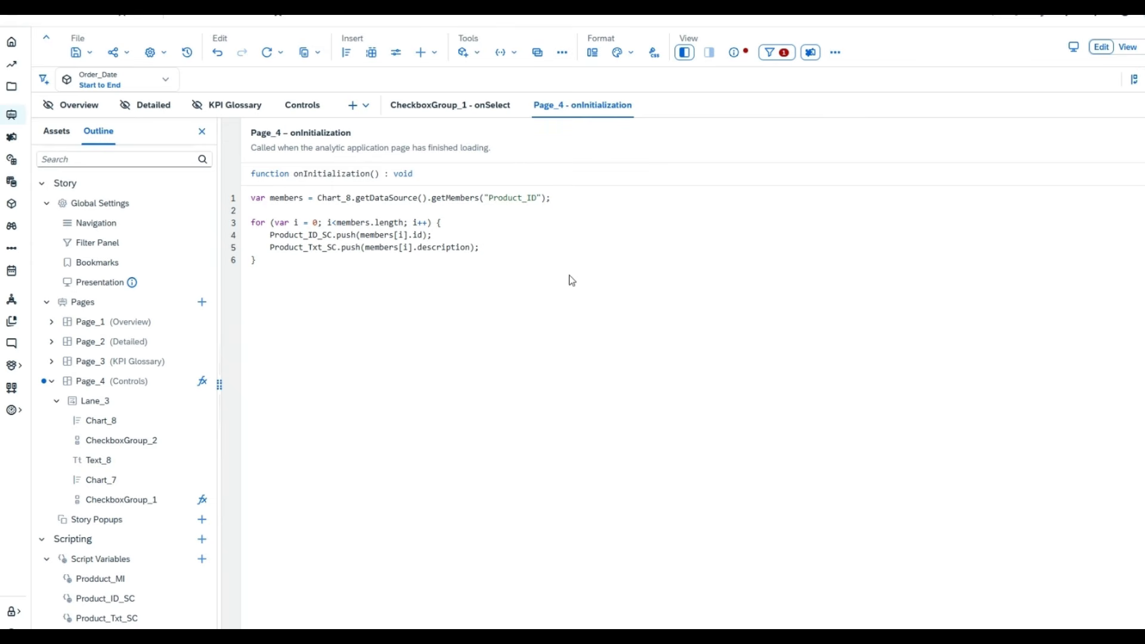
# Start a CheckboxGroup_2.addItem call on a new line in the loop, with Product_ID_SC[i] as its key.
pyautogui.press('Return')
pyautogui.write('Chec')
pyautogui.hotkey('ctrl', 'space')
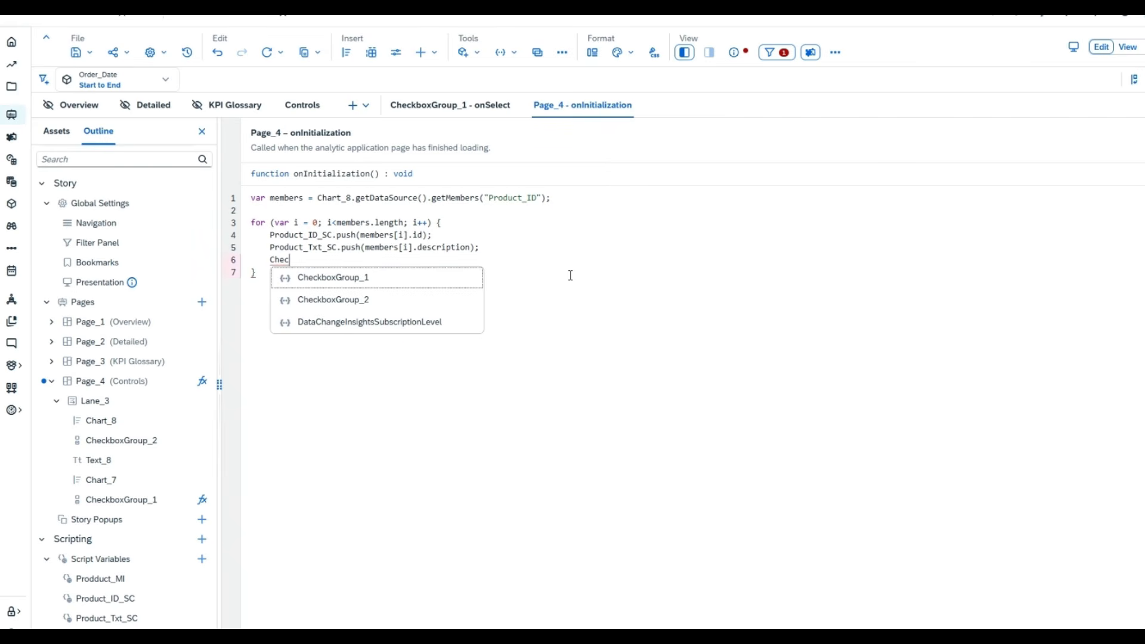
pyautogui.click(404, 302)
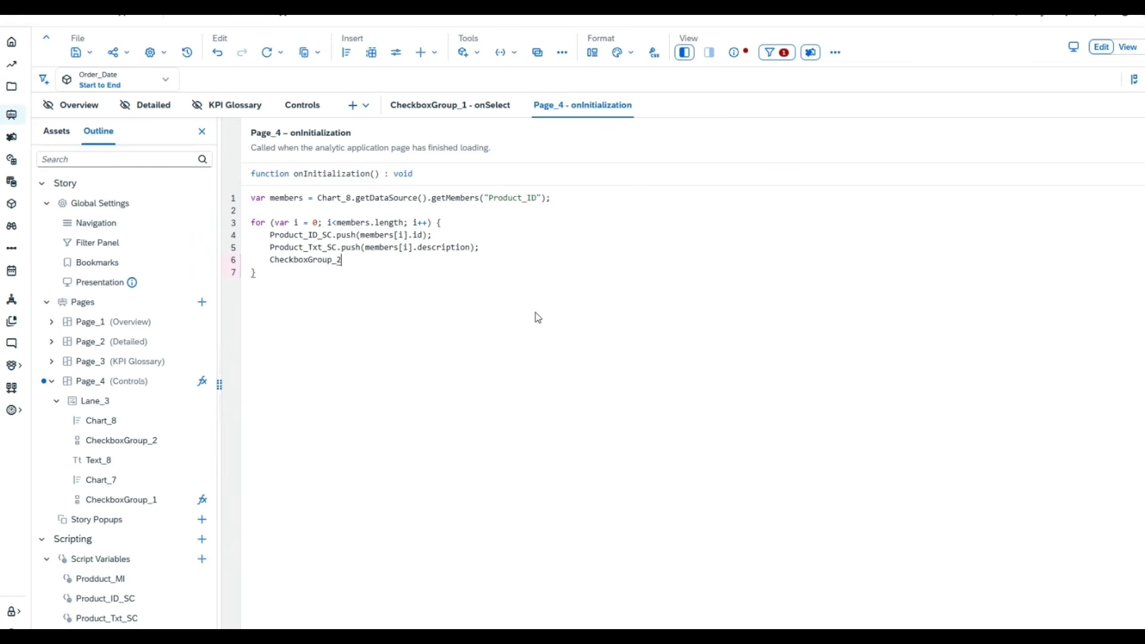
pyautogui.write('.addItem(')
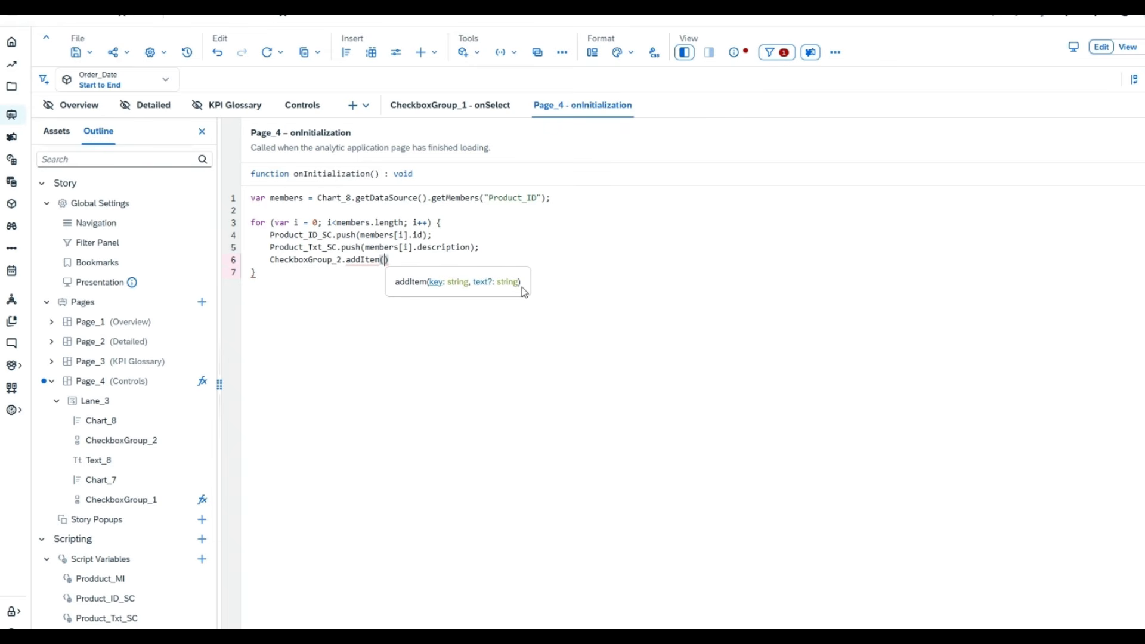
pyautogui.write('Pr')
pyautogui.hotkey('ctrl', 'space')
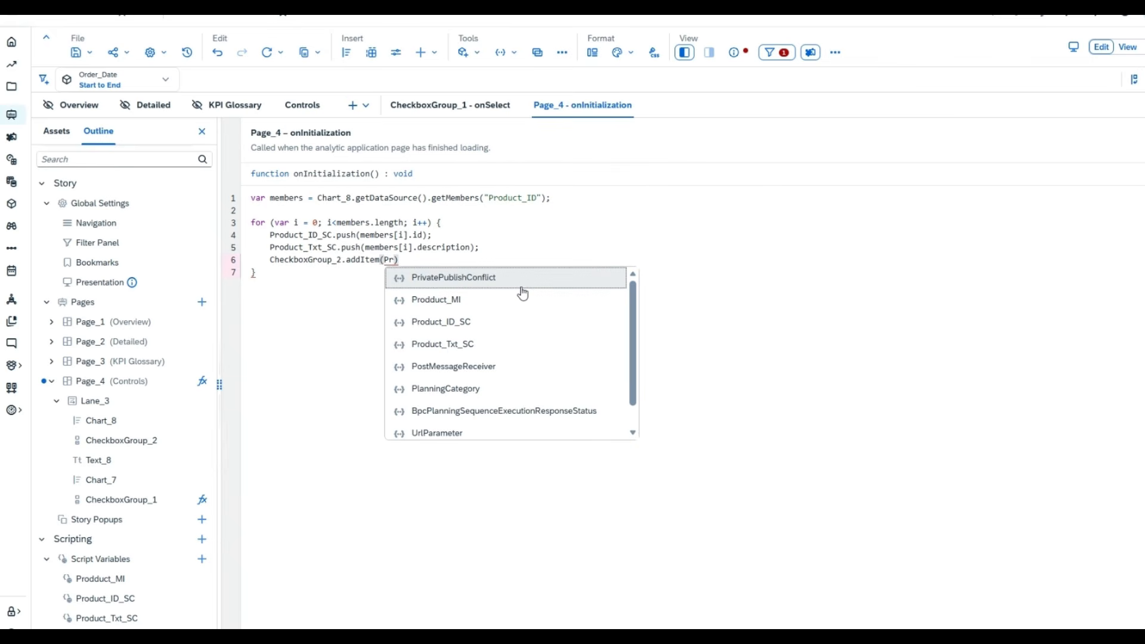
pyautogui.click(491, 324)
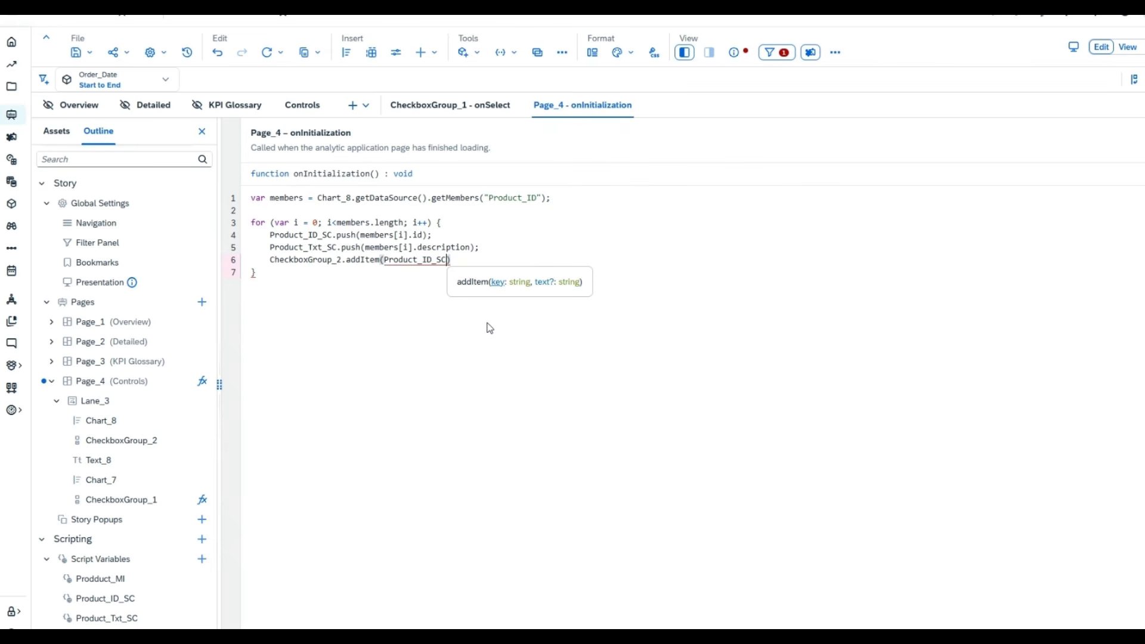
pyautogui.write('[i]')
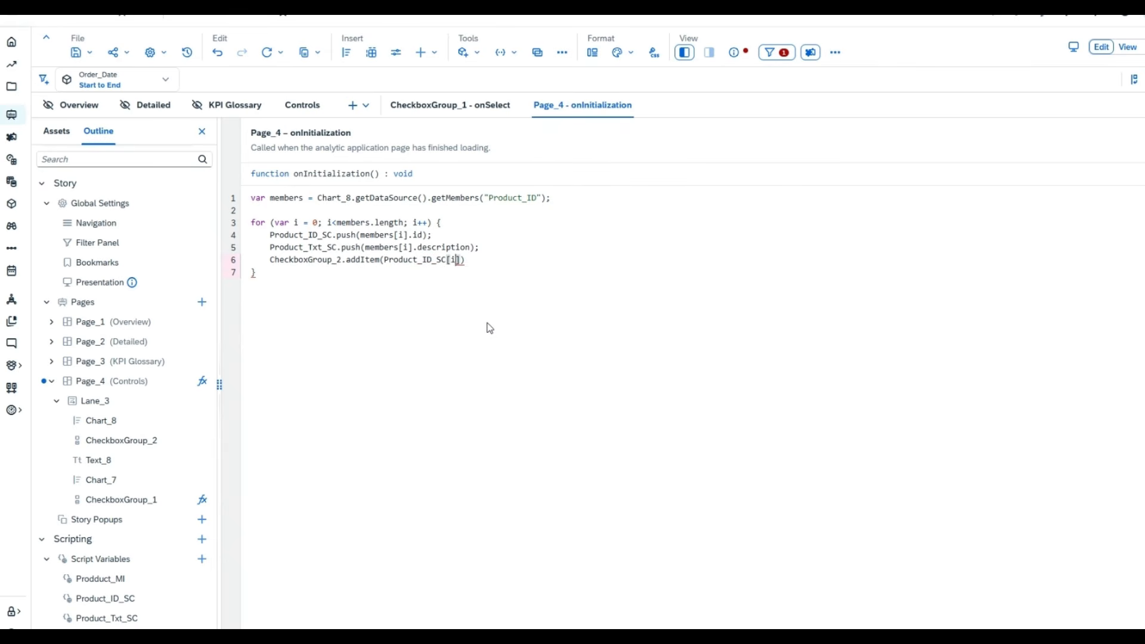
# Pass Product_Txt_SC[i] as the text argument of the addItem call and end the statement with a semicolon.
pyautogui.write(', ')
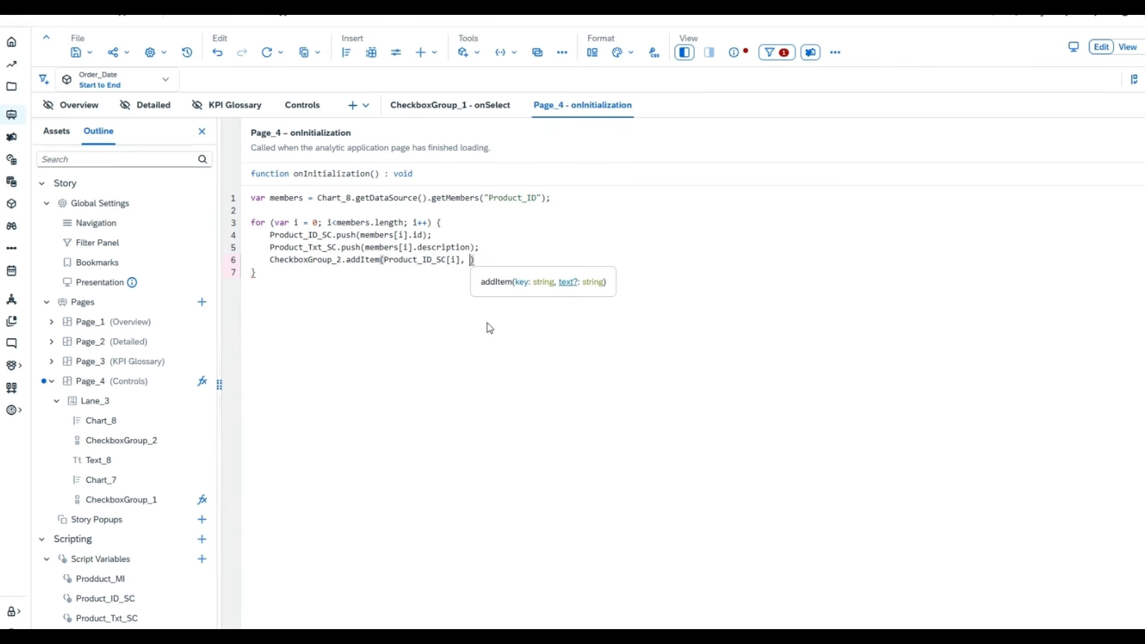
pyautogui.write('pro')
pyautogui.press('BackSpace')
pyautogui.press('BackSpace')
pyautogui.press('BackSpace')
pyautogui.write('Pro')
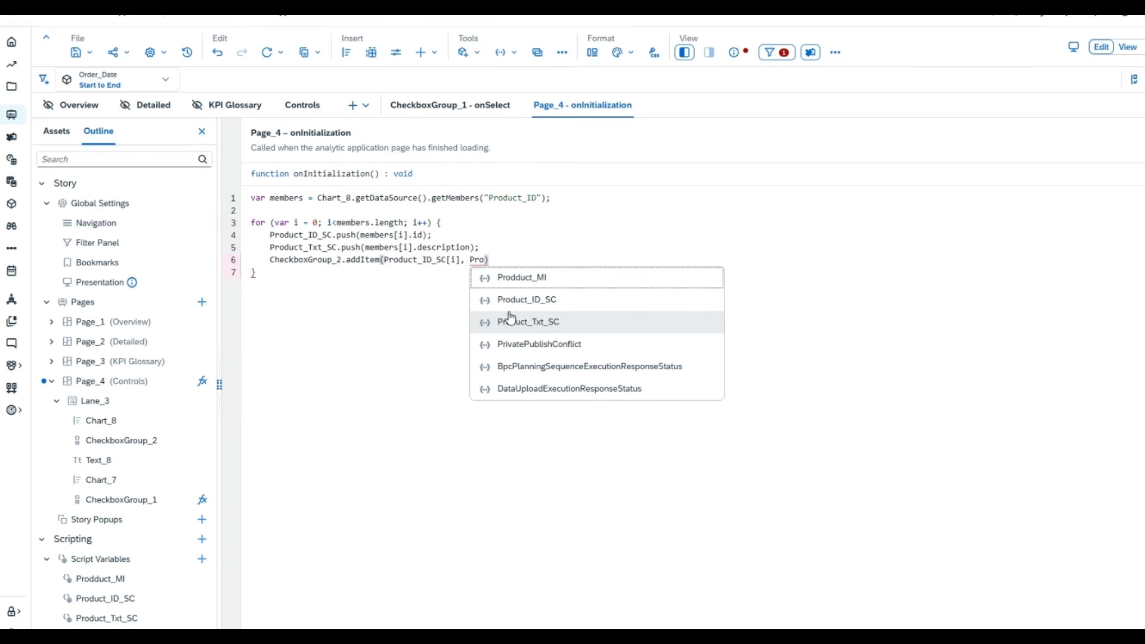
pyautogui.click(537, 323)
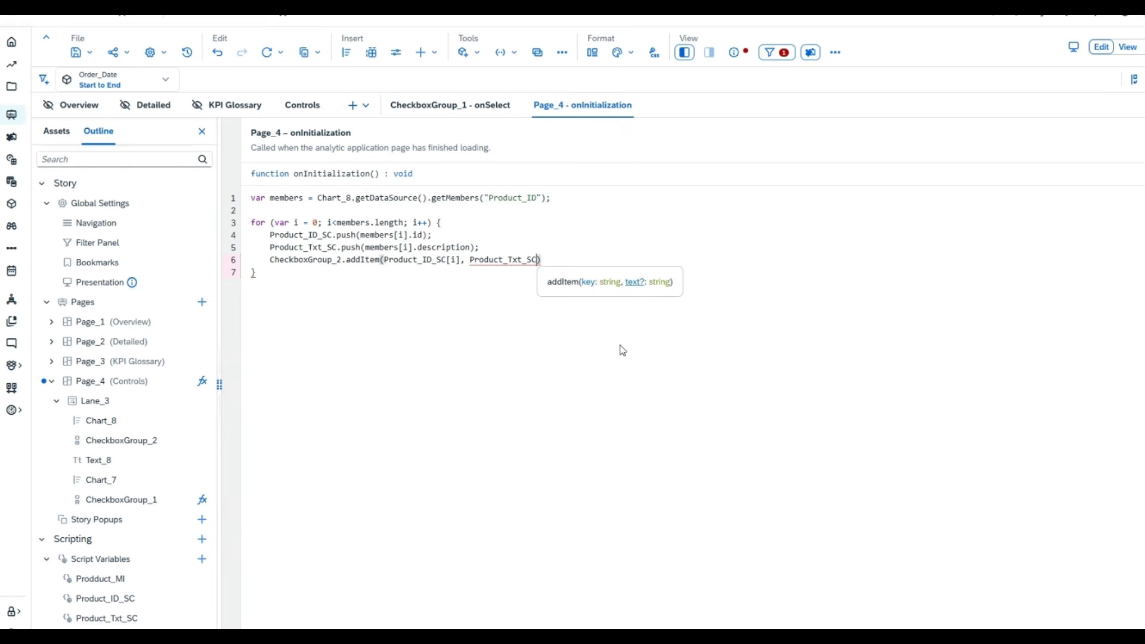
pyautogui.write('[i]')
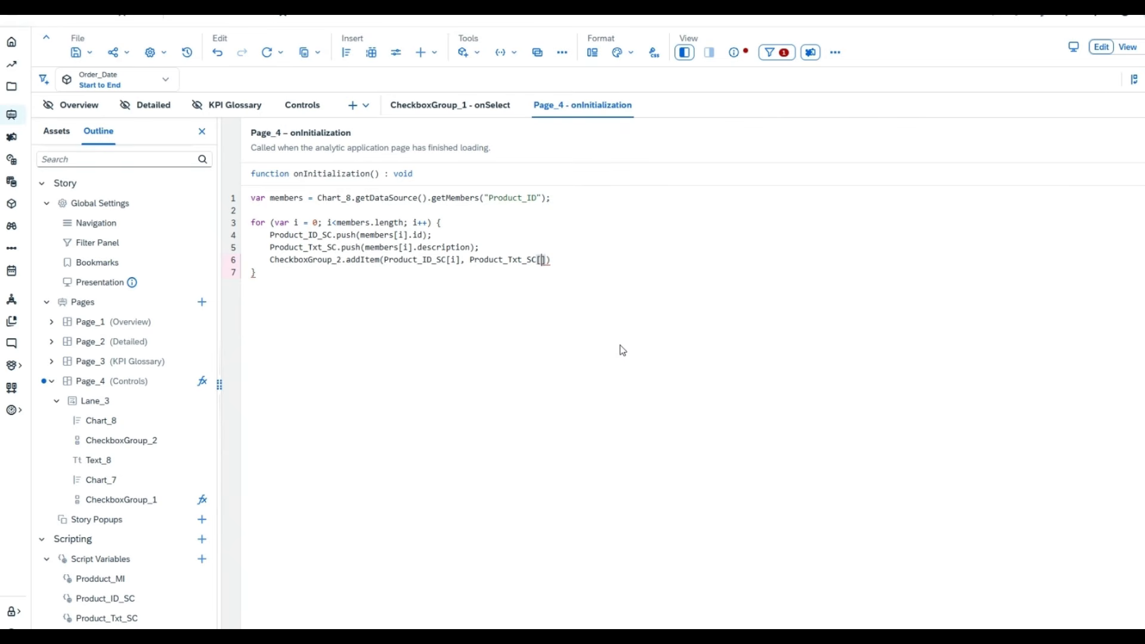
pyautogui.click(589, 261)
pyautogui.write(';')
# On the Controls page, bind CheckboxGroup_2's IDs to Product_ID_SC and its texts to Product_Txt_SC.
pyautogui.click(302, 105)
pyautogui.click(285, 417)
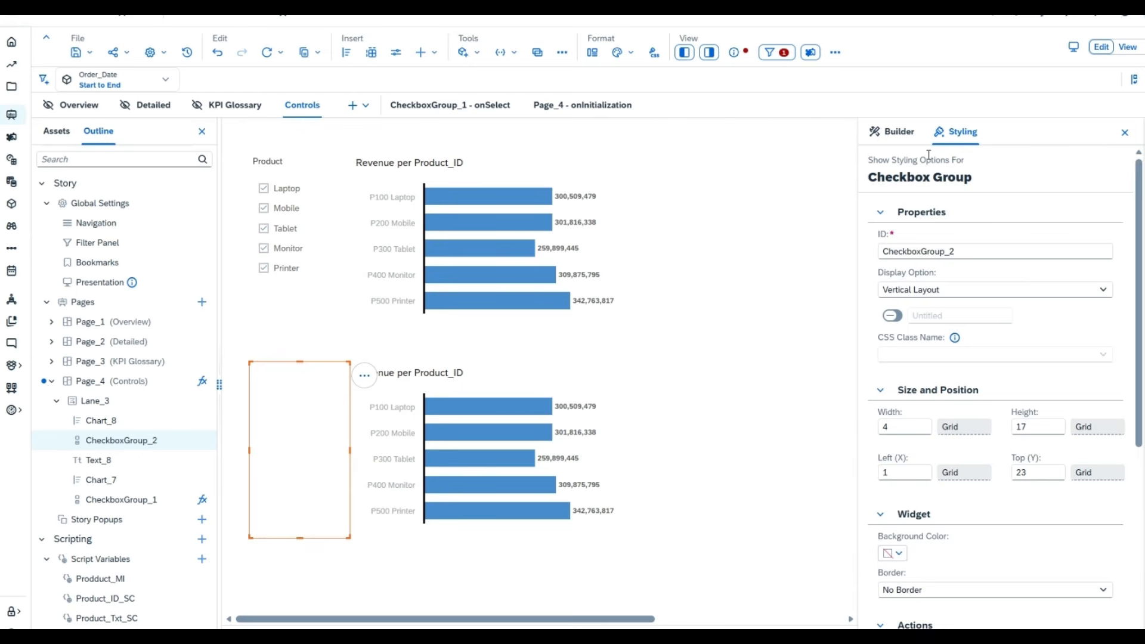
pyautogui.click(893, 132)
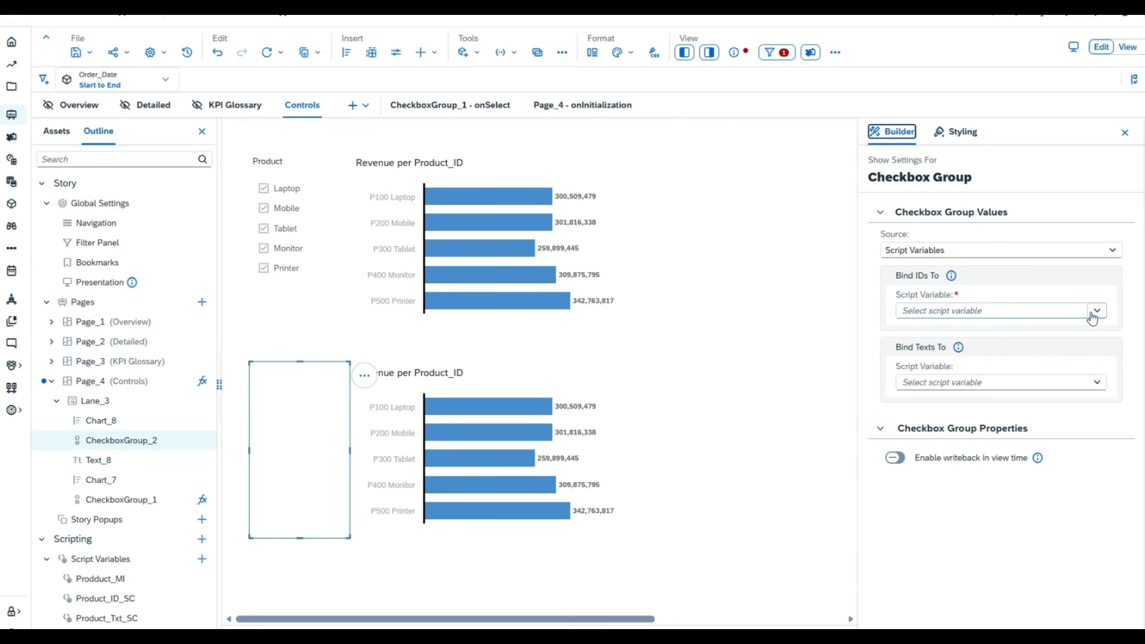
pyautogui.click(1093, 316)
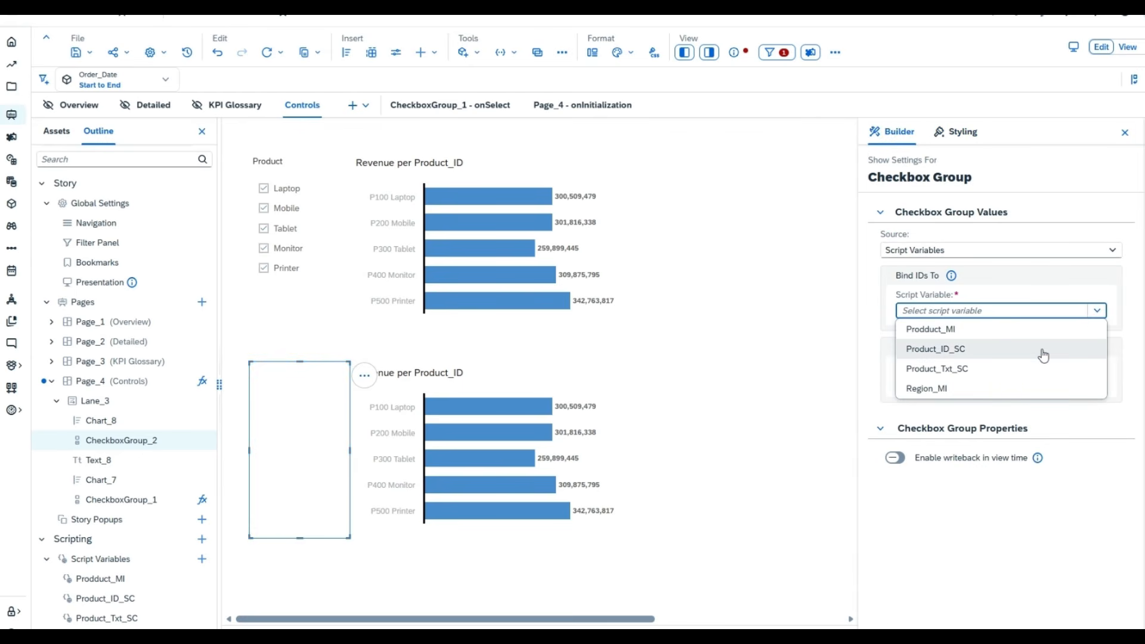
pyautogui.click(1043, 356)
pyautogui.click(1096, 386)
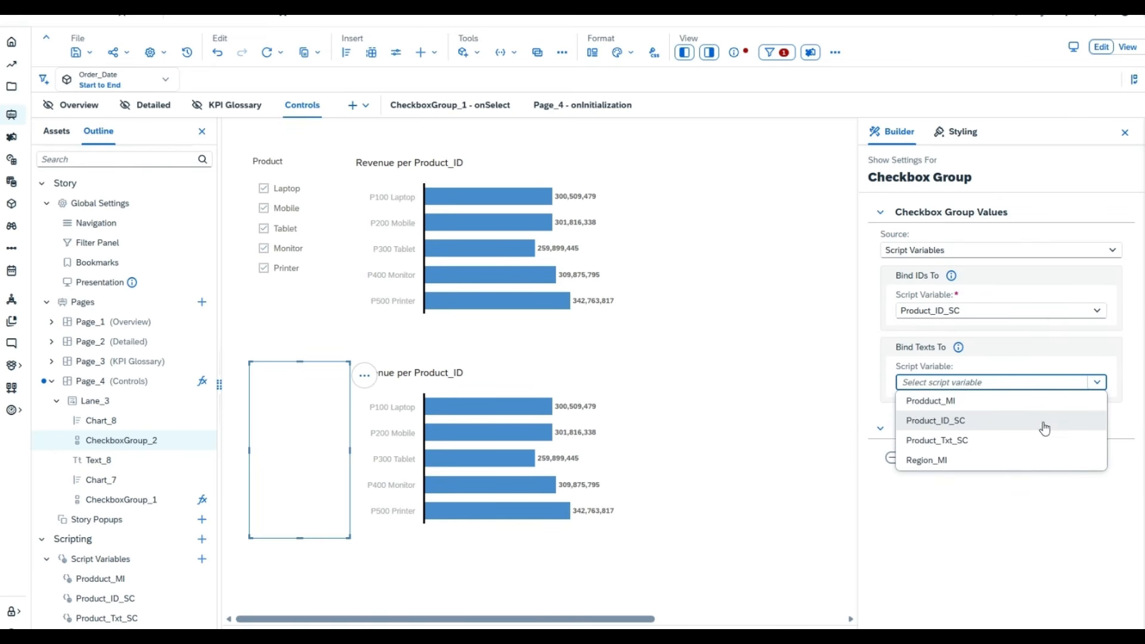
pyautogui.click(1029, 439)
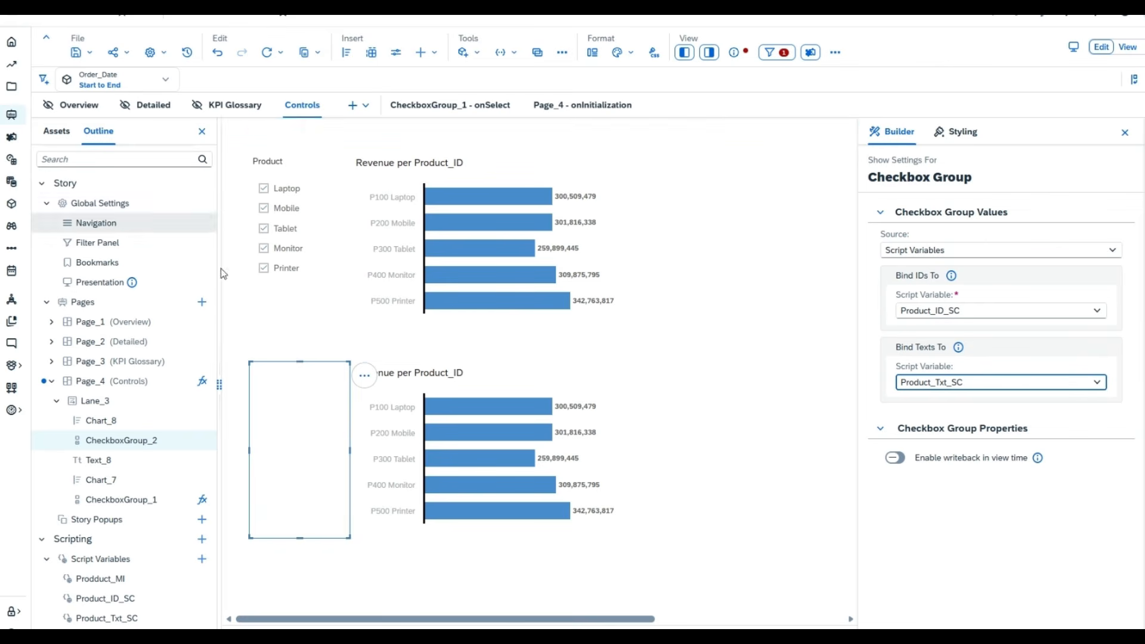
# Save the story and check the second checkbox group on the Controls page in view mode.
pyautogui.click(89, 53)
pyautogui.hotkey('ctrl', 's')
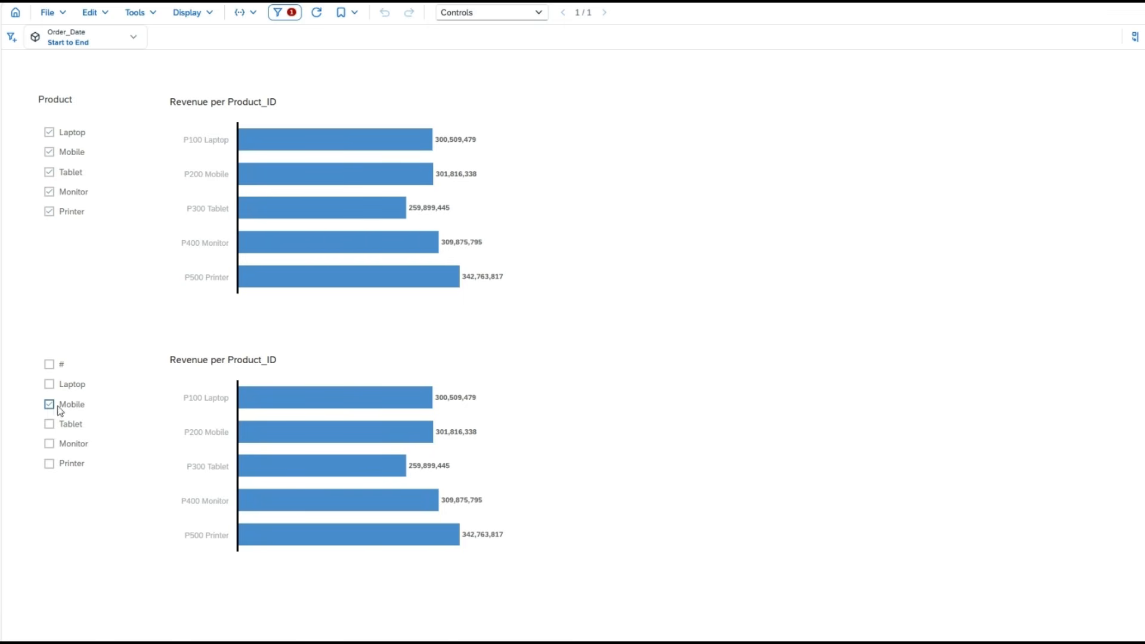
pyautogui.moveTo(275, 474)
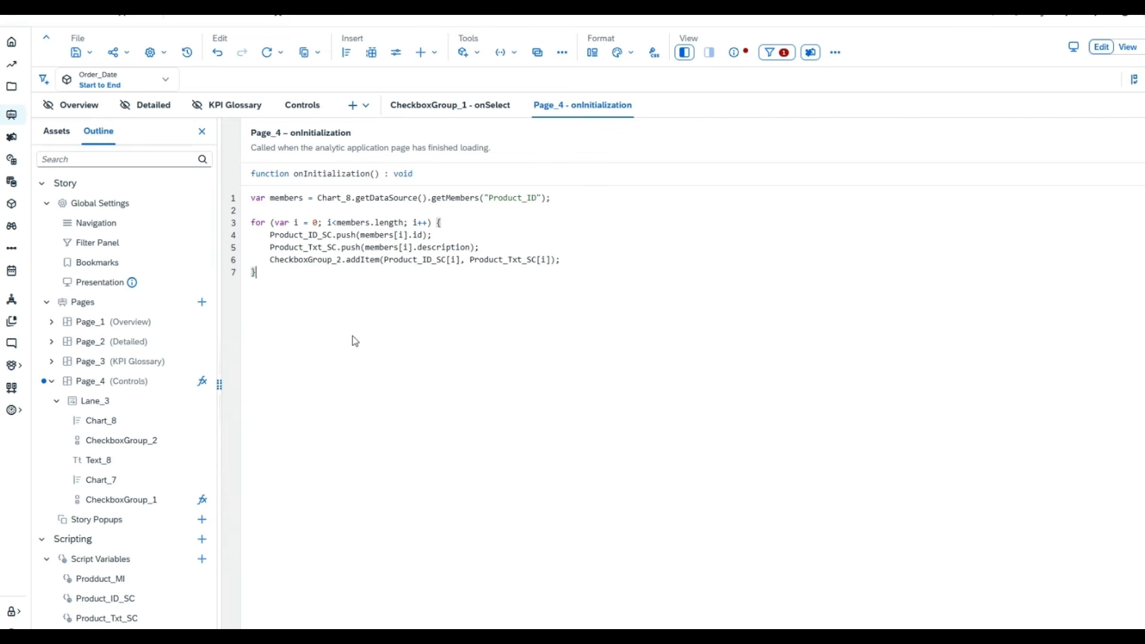
# Declare a string array above the for loop with var myarray = ArrayUtils.create(Type.string);.
pyautogui.click(414, 211)
pyautogui.press('Return')
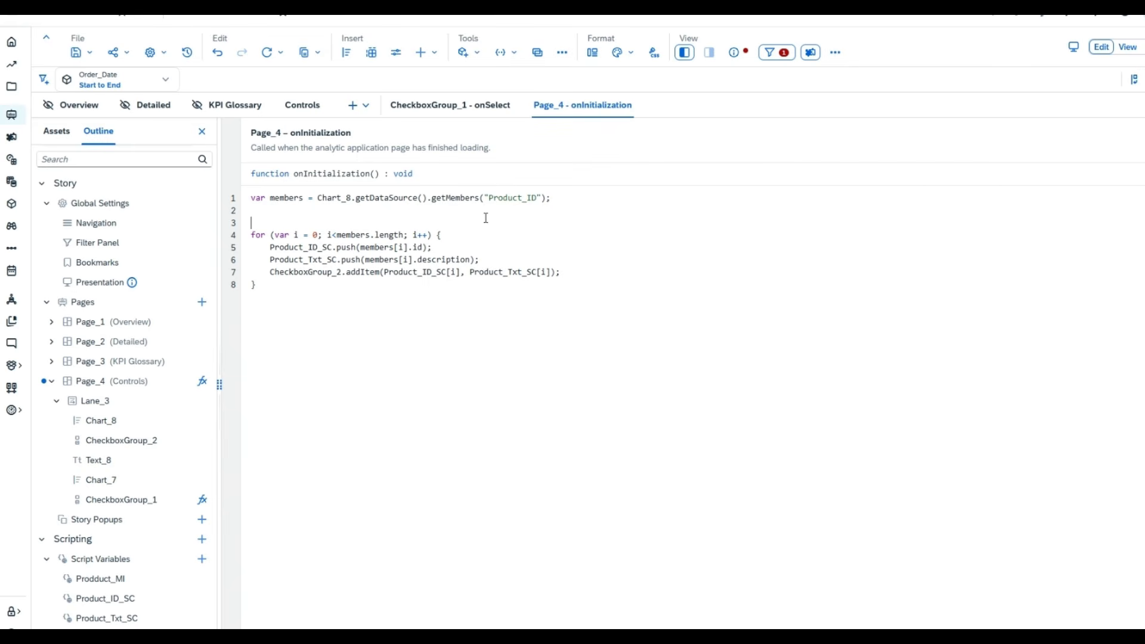
pyautogui.write('var myarray = Array')
pyautogui.hotkey('ctrl', 'space')
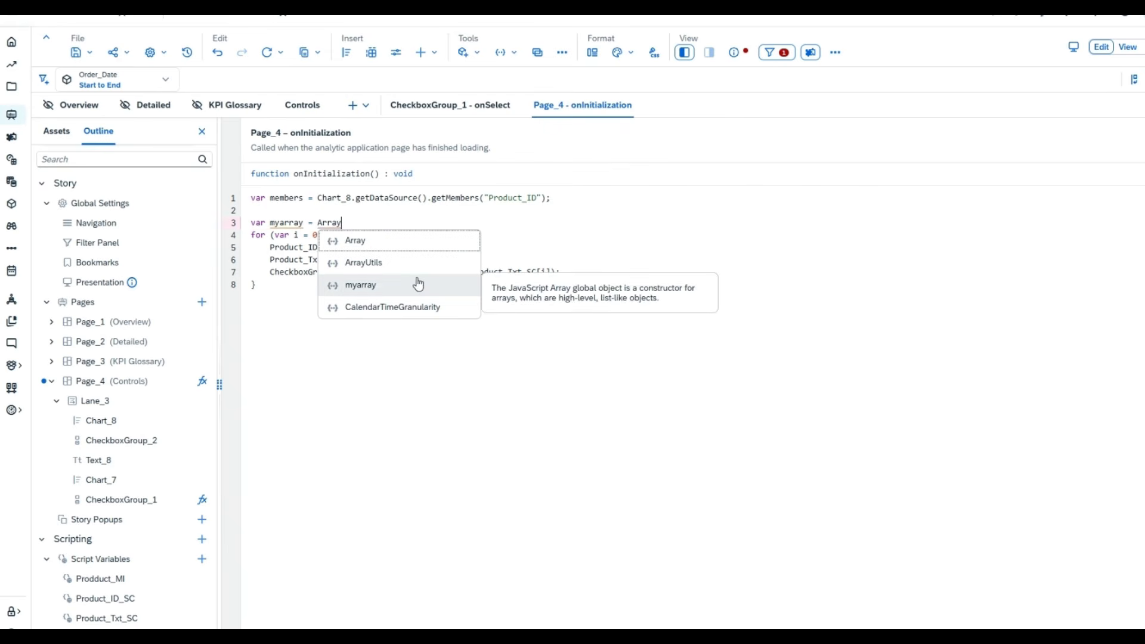
pyautogui.click(392, 260)
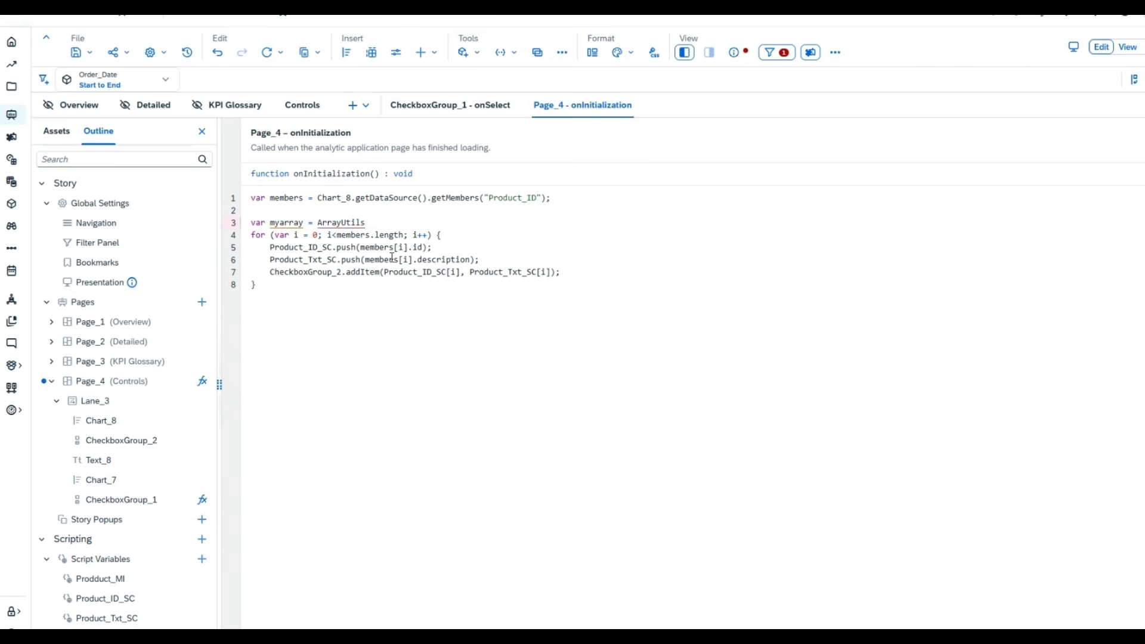
pyautogui.write('.create(')
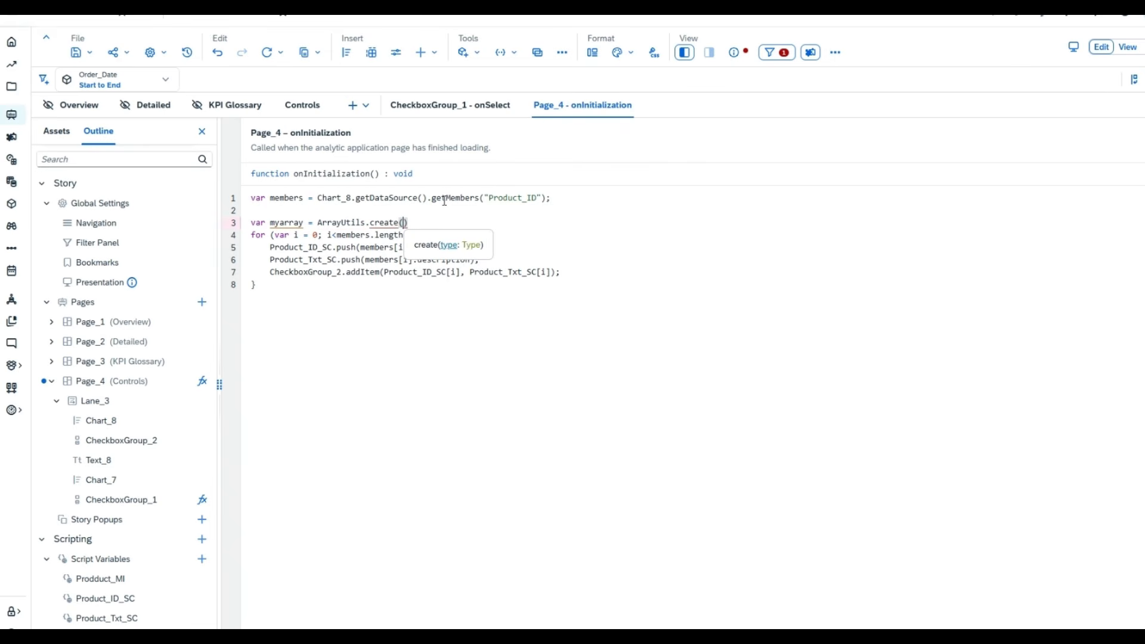
pyautogui.write('Type.s')
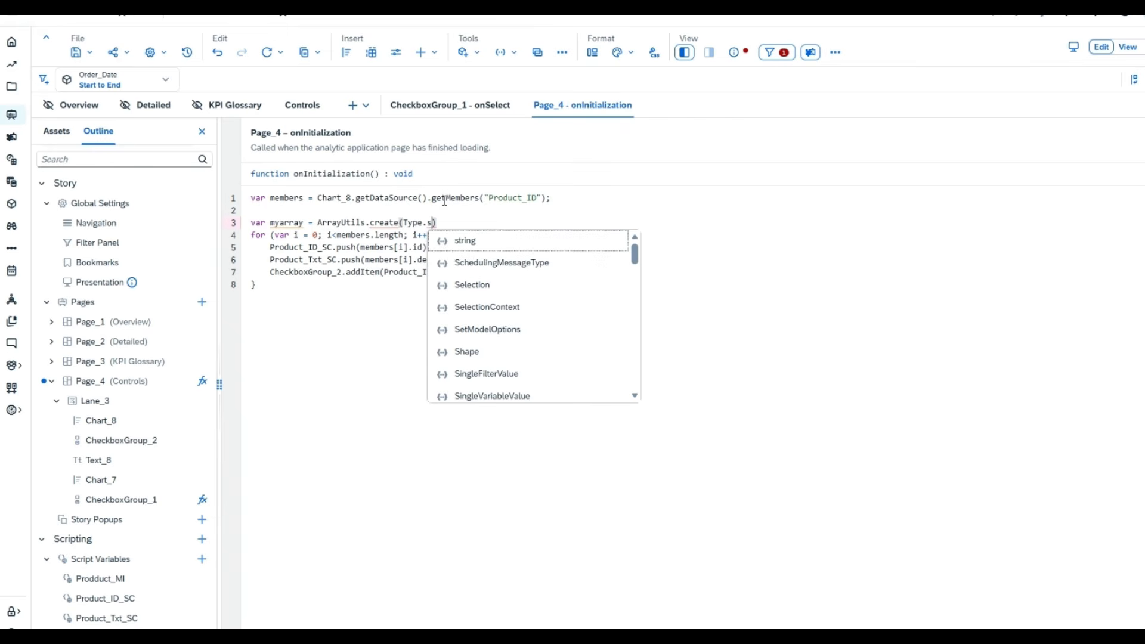
pyautogui.click(468, 245)
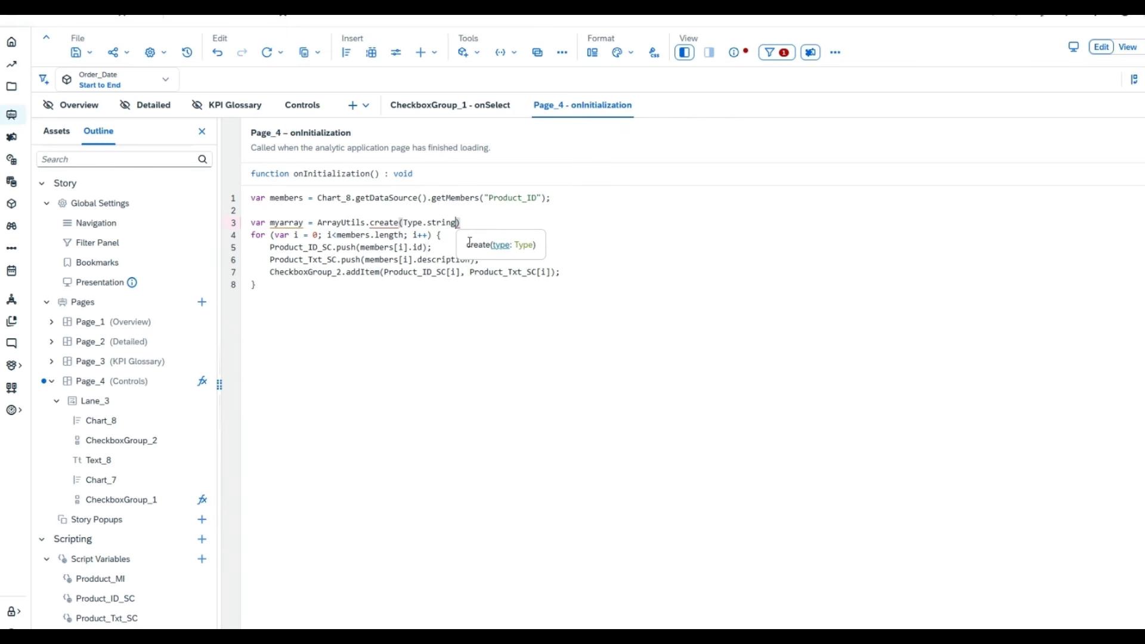
pyautogui.click(479, 222)
pyautogui.write(';')
pyautogui.press('Return')
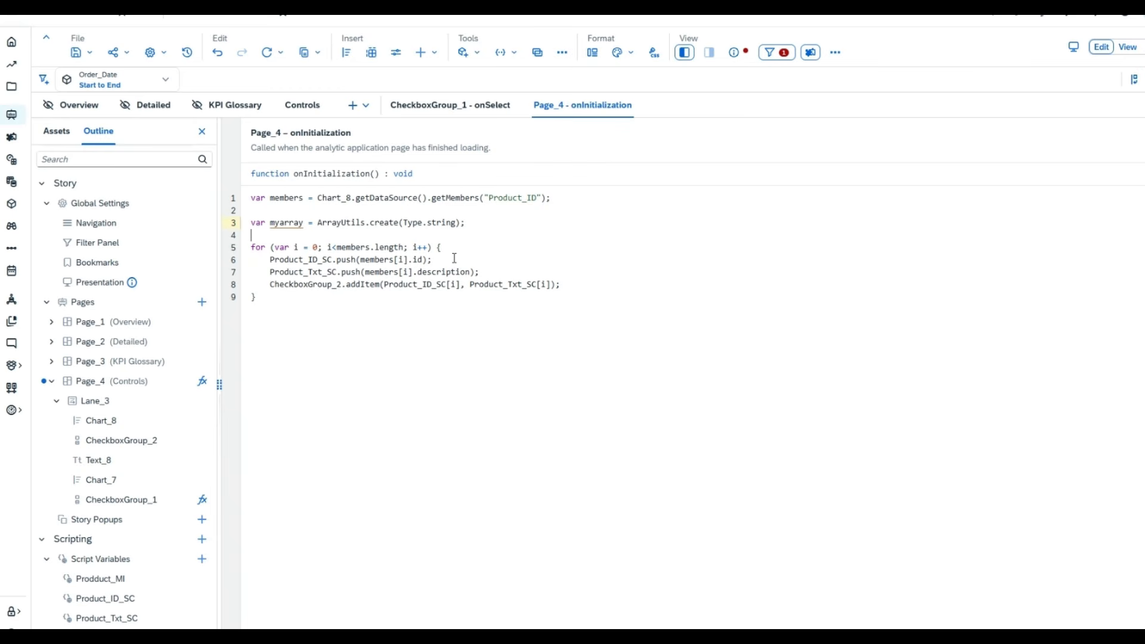
# Add the statement myarray.push(members[i].id); below the addItem call inside the for loop.
pyautogui.click(569, 290)
pyautogui.press('Return')
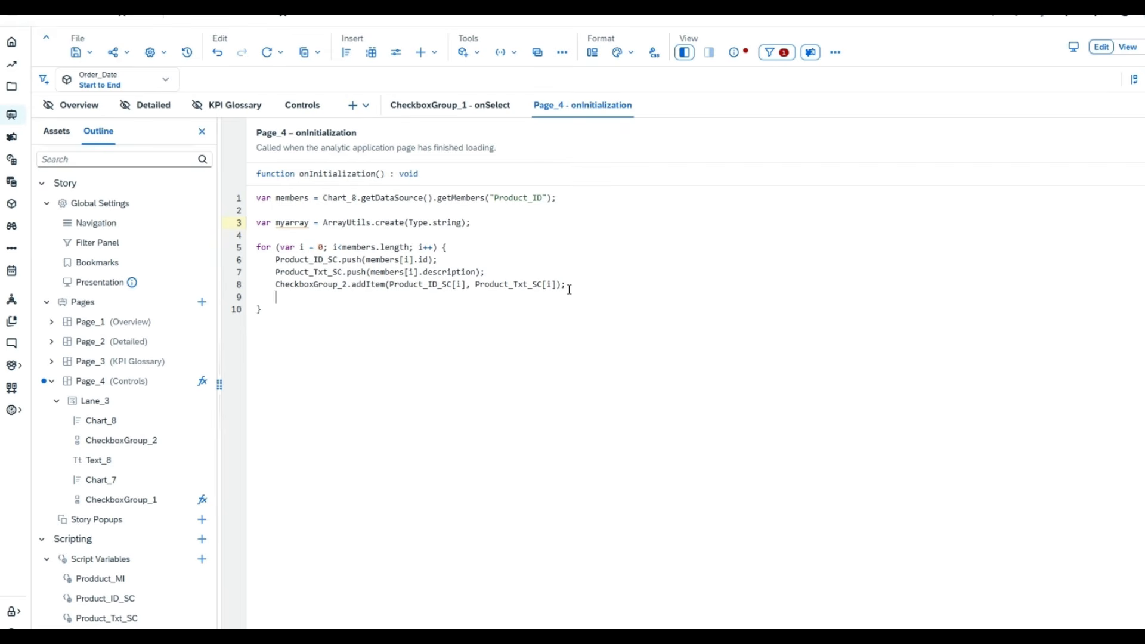
pyautogui.write('myarray.push(')
pyautogui.hotkey('ctrl', 'space')
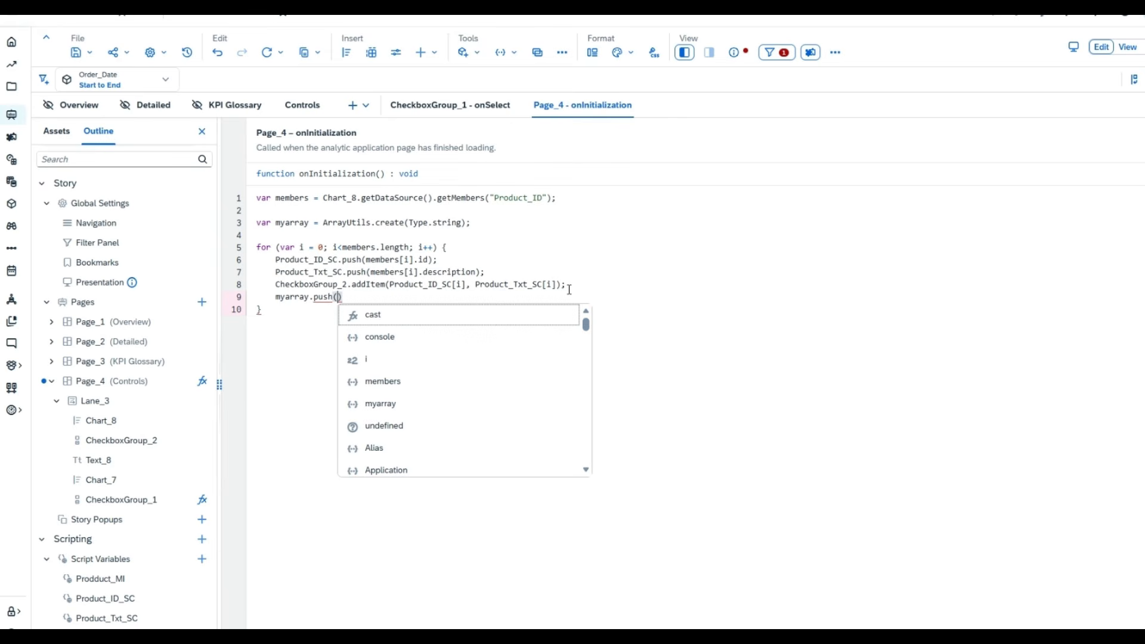
pyautogui.write('mem')
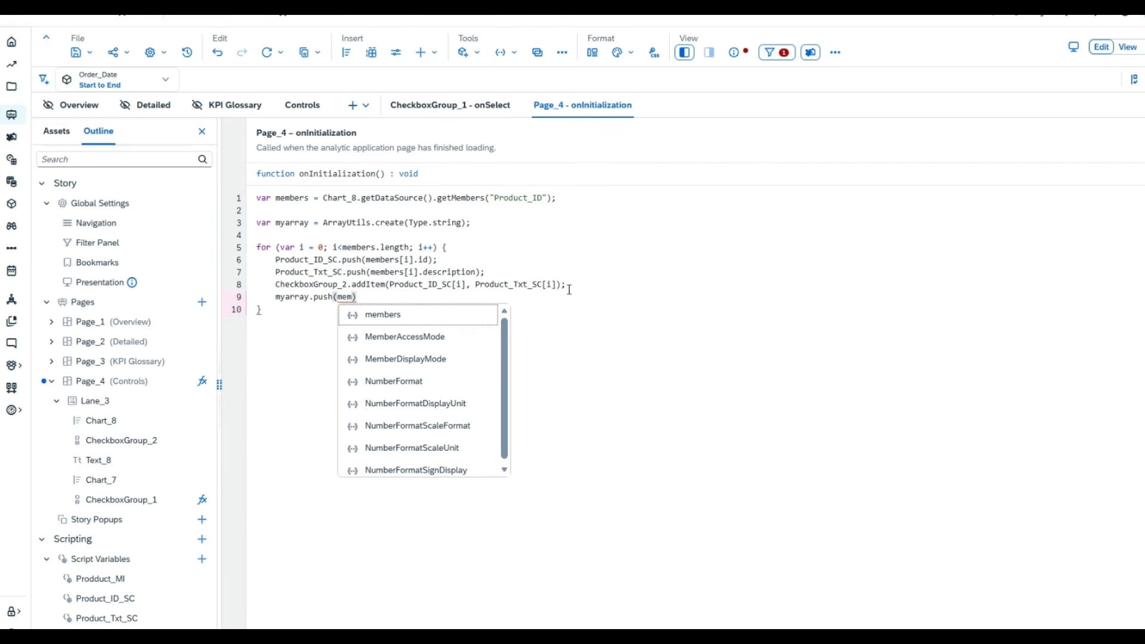
pyautogui.click(417, 316)
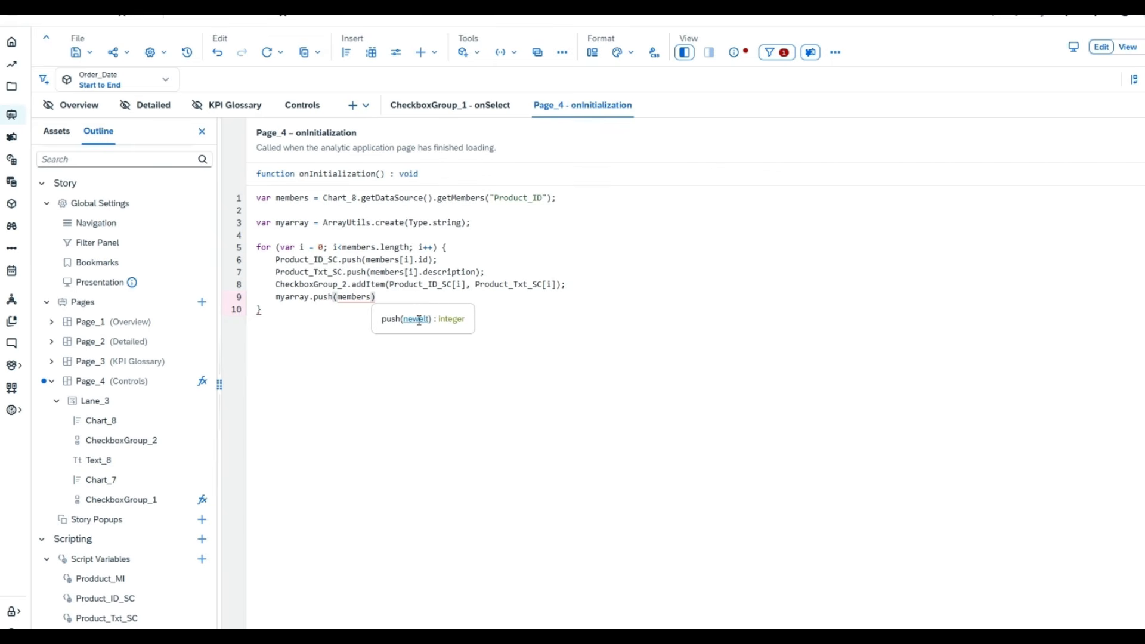
pyautogui.write('[i]')
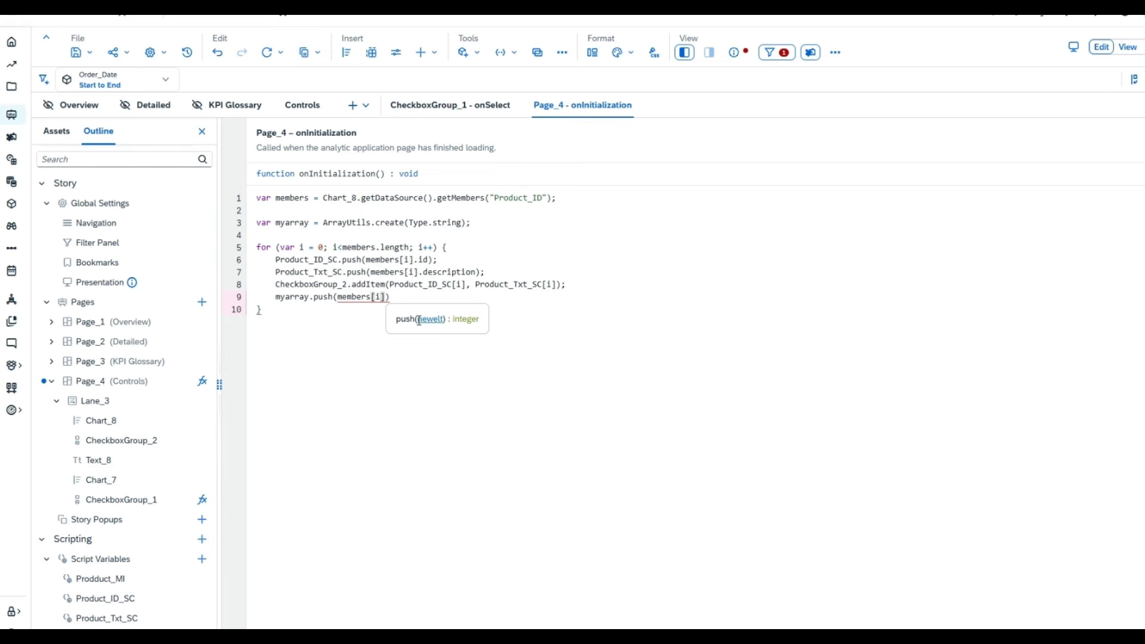
pyautogui.click(395, 295)
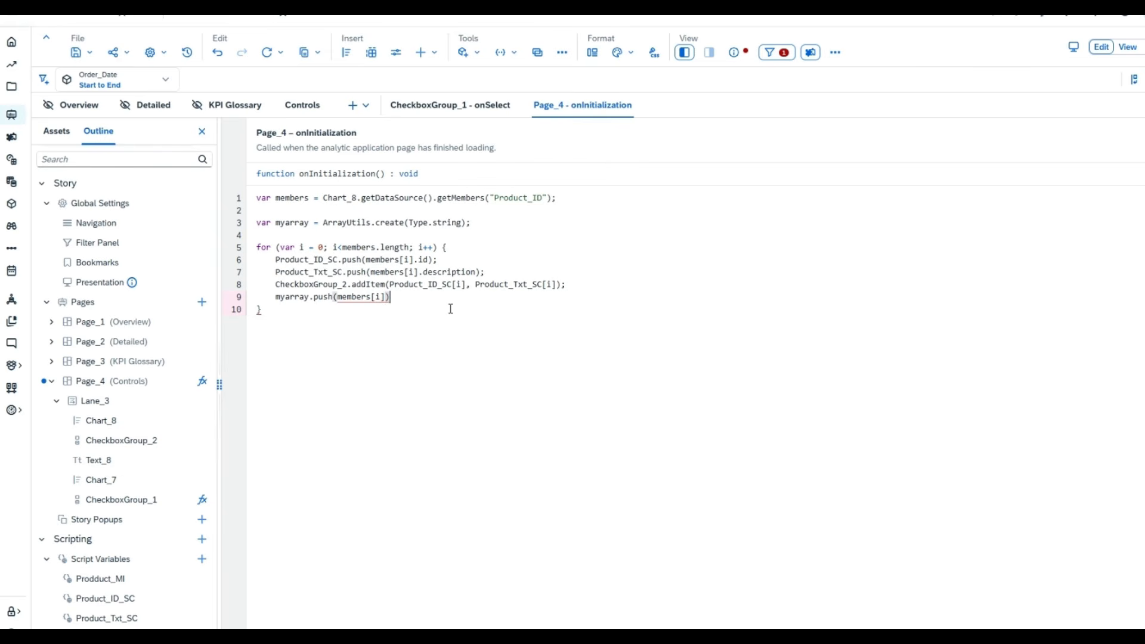
pyautogui.write('.')
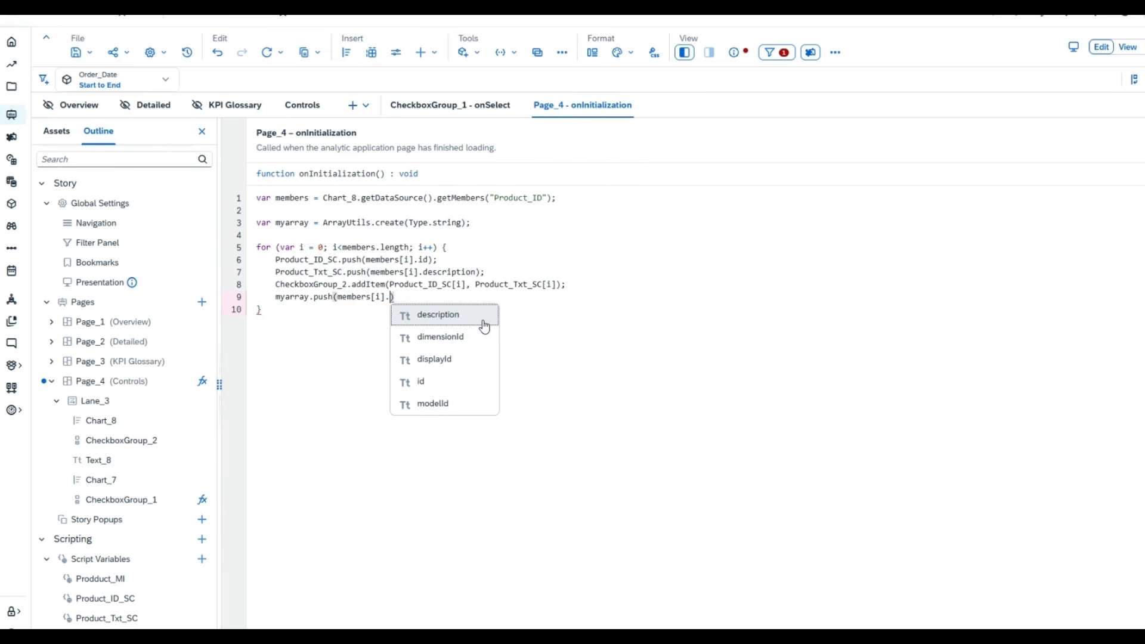
pyautogui.click(450, 382)
pyautogui.click(454, 299)
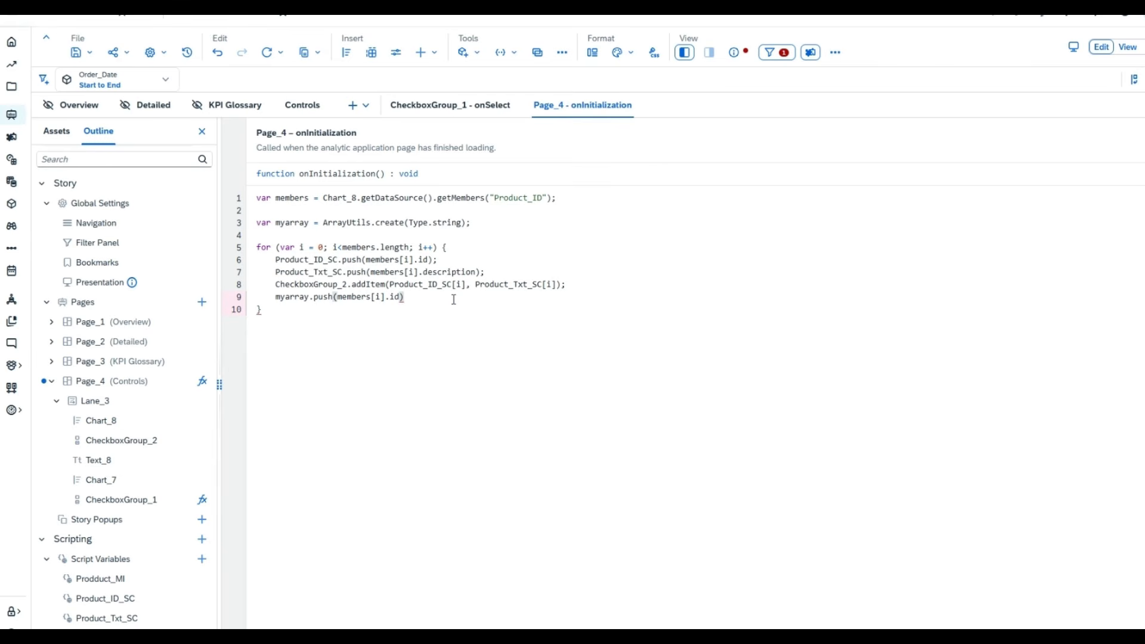
pyautogui.write(';')
# Add the statement CheckboxGroup_2.getSelectedKeys(myarray); after the loop's closing brace.
pyautogui.click(436, 311)
pyautogui.press('Return')
pyautogui.press('Return')
pyautogui.write('check')
pyautogui.click(326, 374)
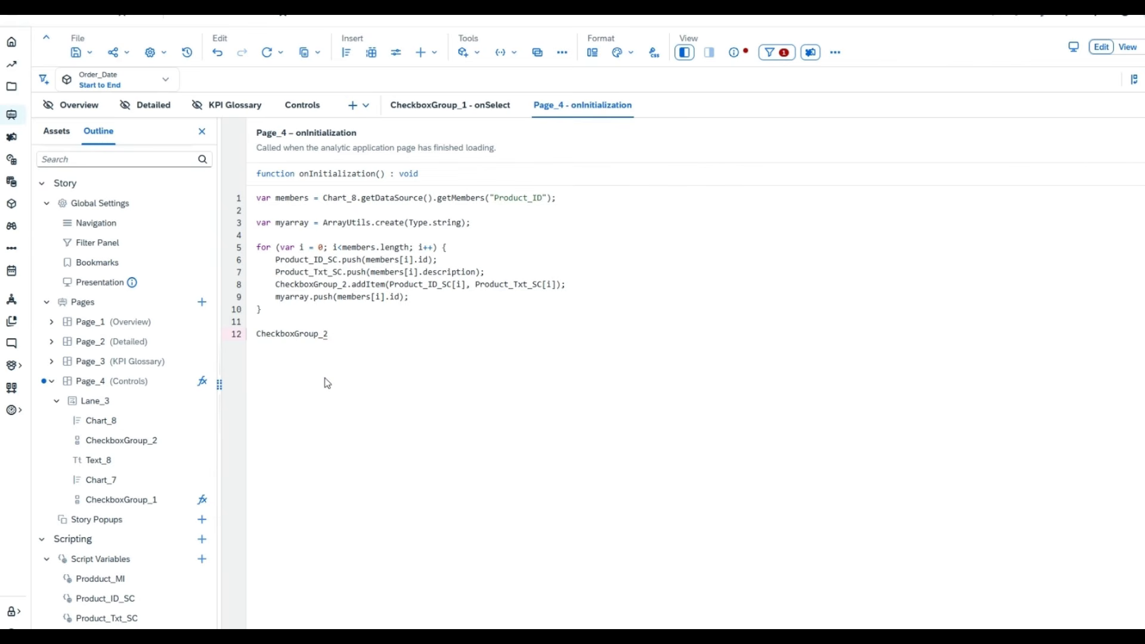
pyautogui.write('.set')
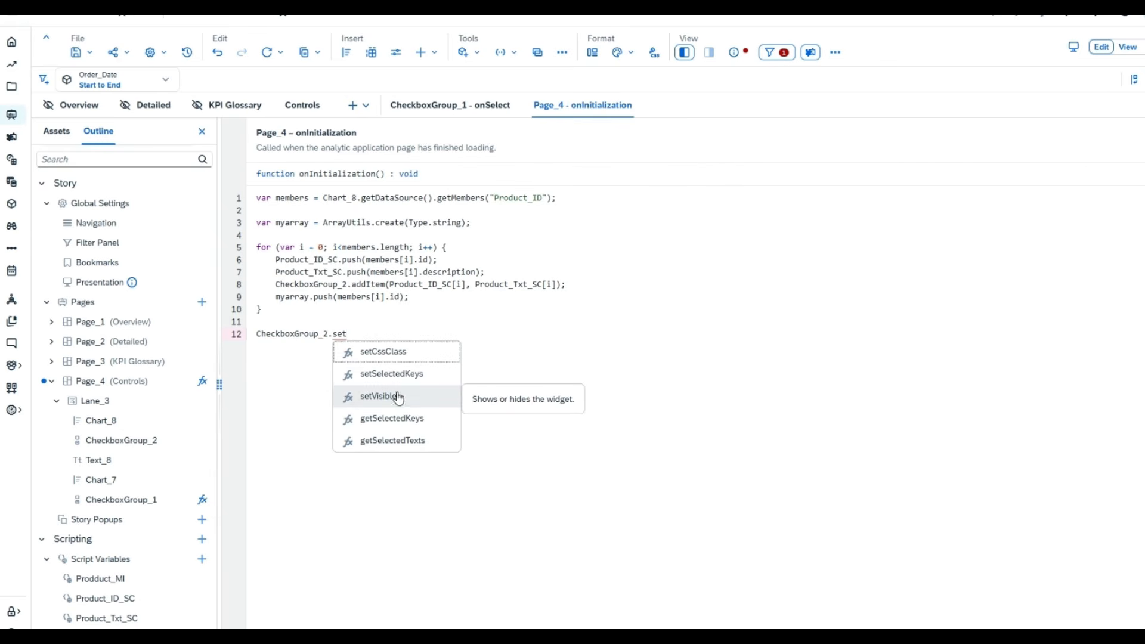
pyautogui.click(373, 419)
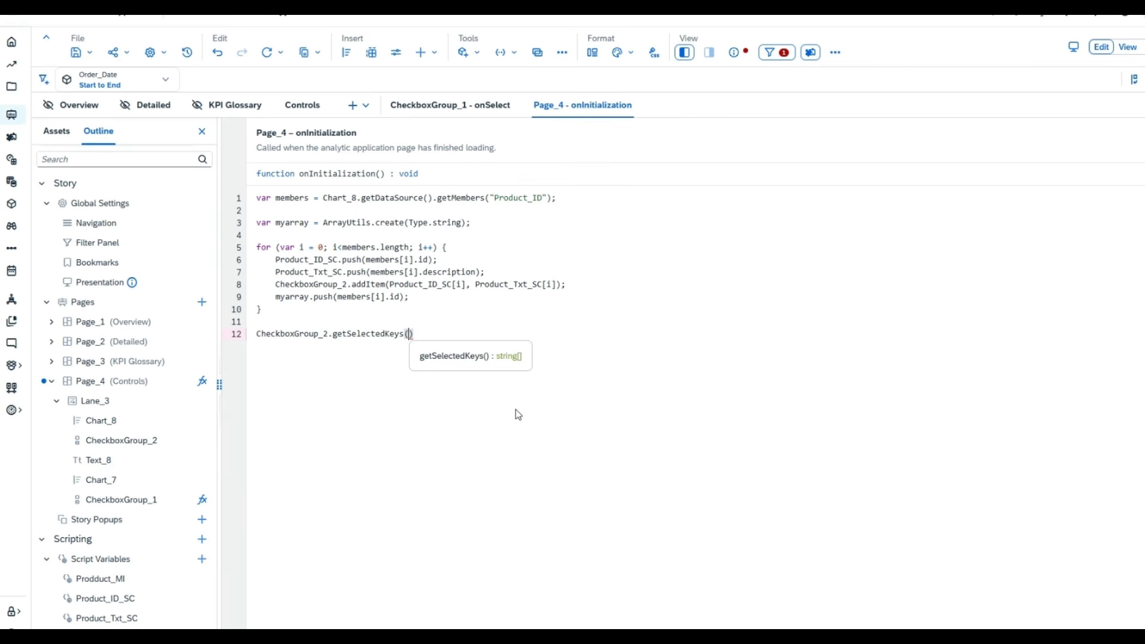
pyautogui.write('myarray')
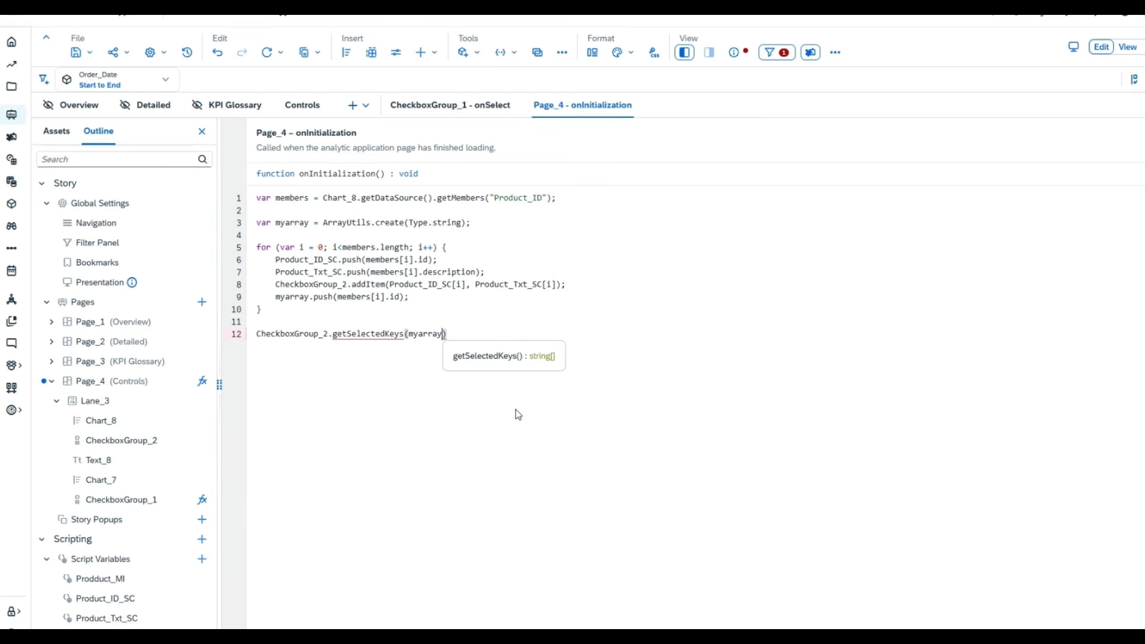
pyautogui.write(');')
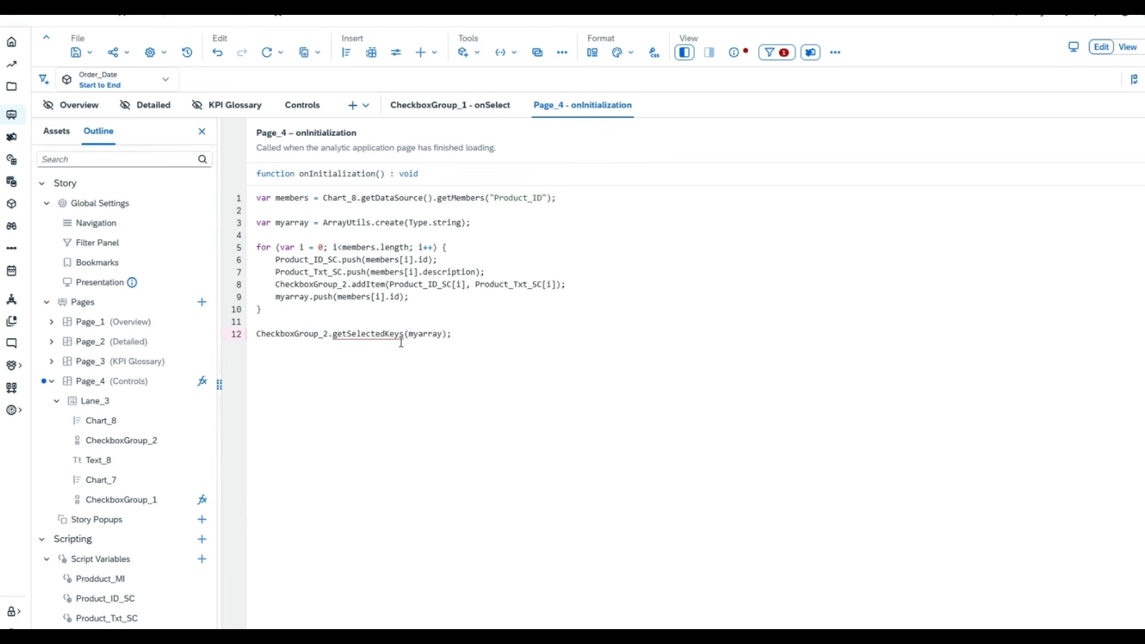
# Replace getSelectedKeys with setSelectedKeys in the last statement, keeping myarray as its only argument, and save the story.
pyautogui.moveTo(406, 336); pyautogui.dragTo(333, 337)
pyautogui.write('set')
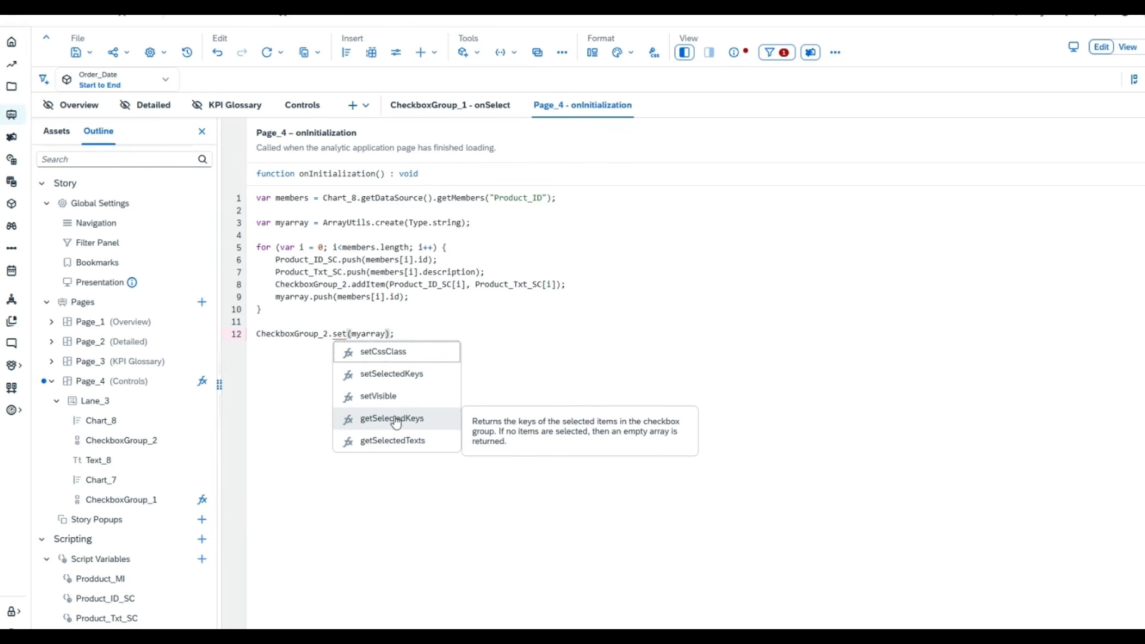
pyautogui.click(406, 375)
pyautogui.click(527, 335)
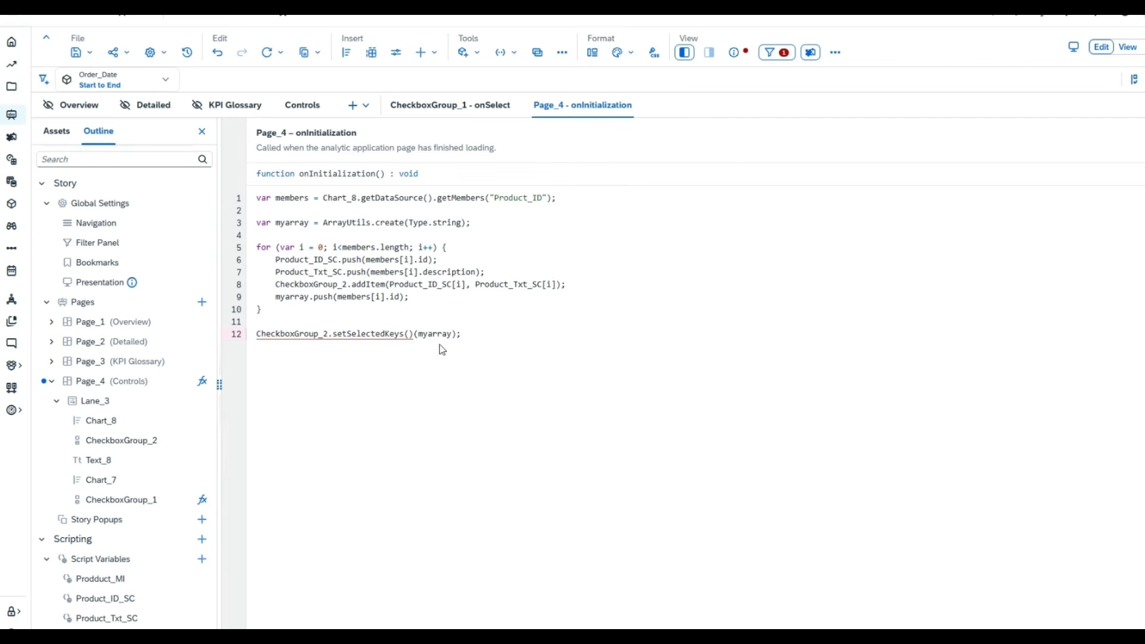
pyautogui.click(411, 335)
pyautogui.press('BackSpace')
pyautogui.press('BackSpace')
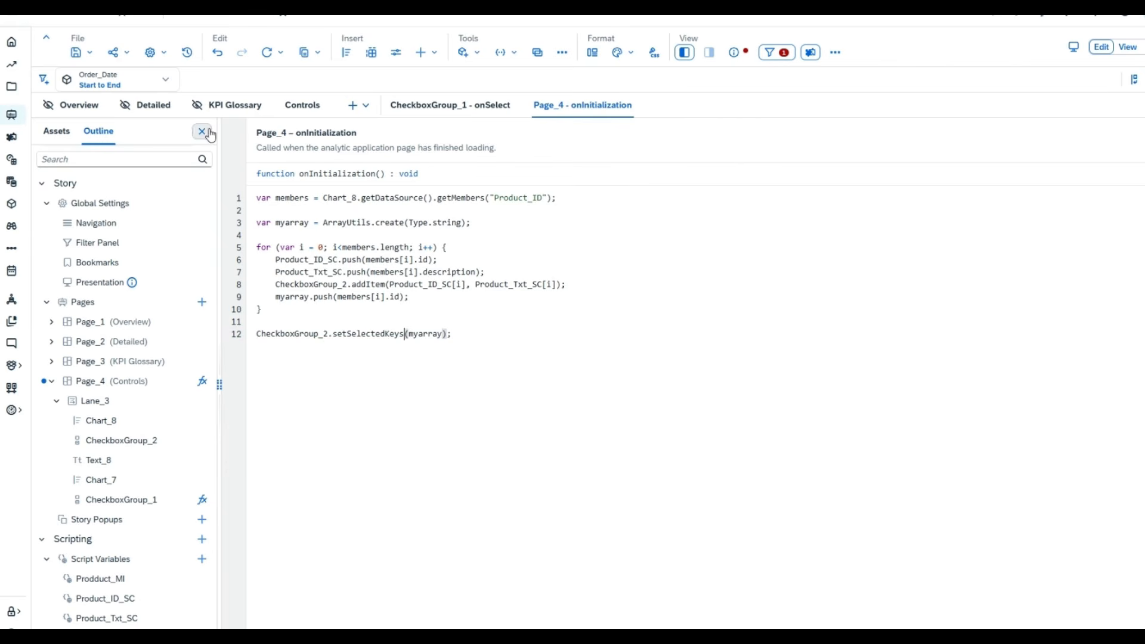
pyautogui.click(89, 53)
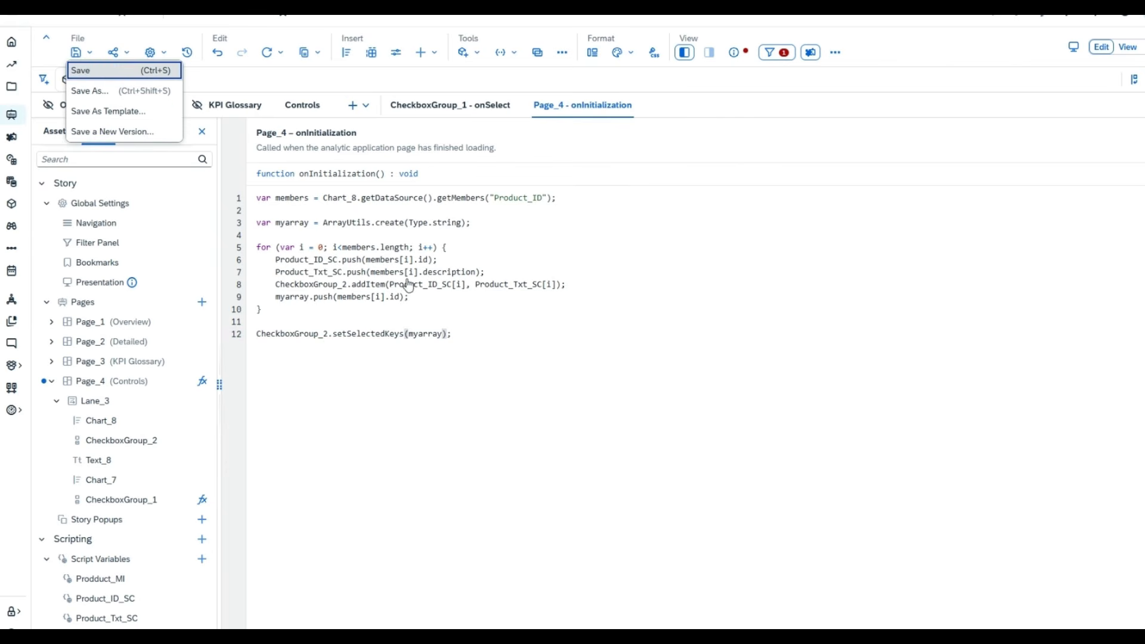
pyautogui.click(90, 70)
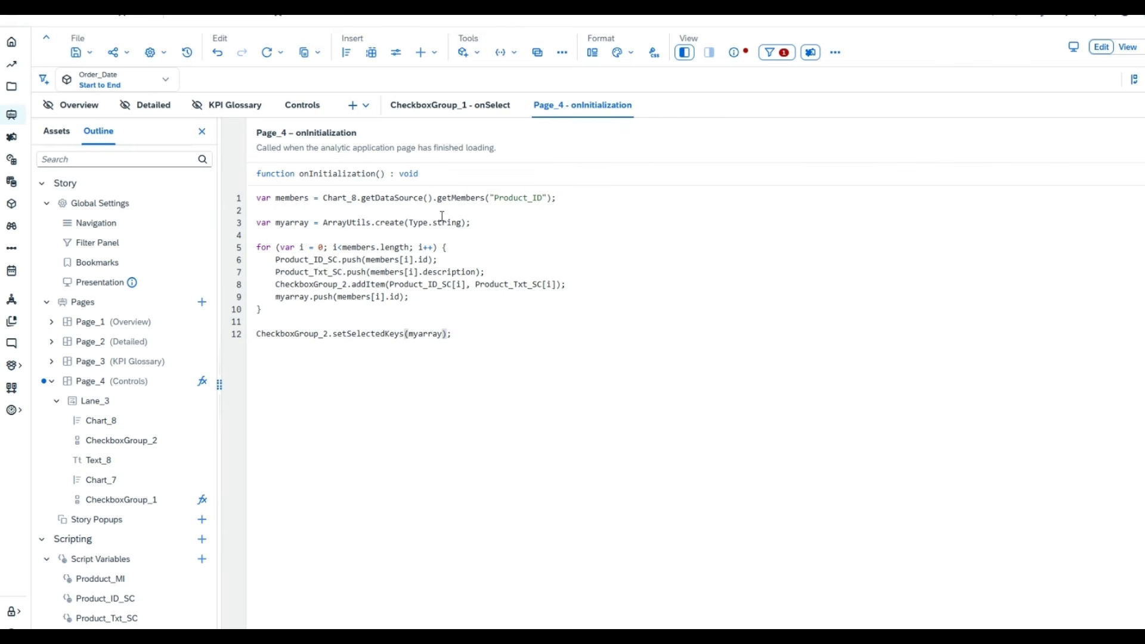
# Review the initialization script's members, push, addItem and setSelectedKeys statements, and check the second checkbox group in the story view.
pyautogui.moveTo(280, 199); pyautogui.dragTo(311, 197)
pyautogui.moveTo(276, 260); pyautogui.dragTo(471, 273)
pyautogui.moveTo(275, 284); pyautogui.dragTo(571, 287)
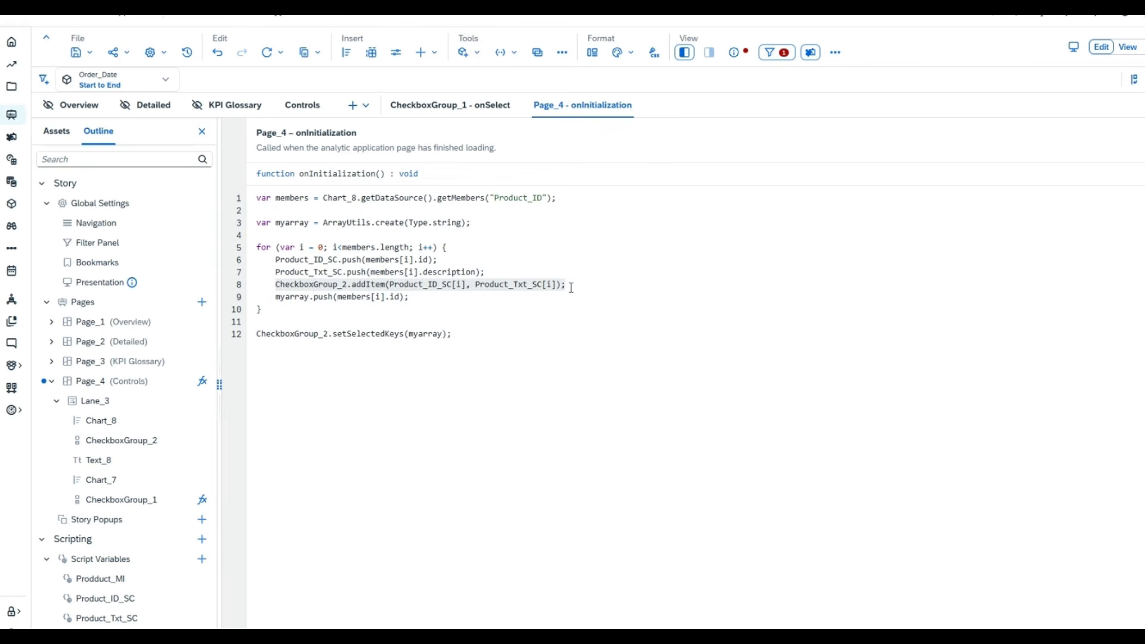
pyautogui.moveTo(277, 298); pyautogui.dragTo(404, 298)
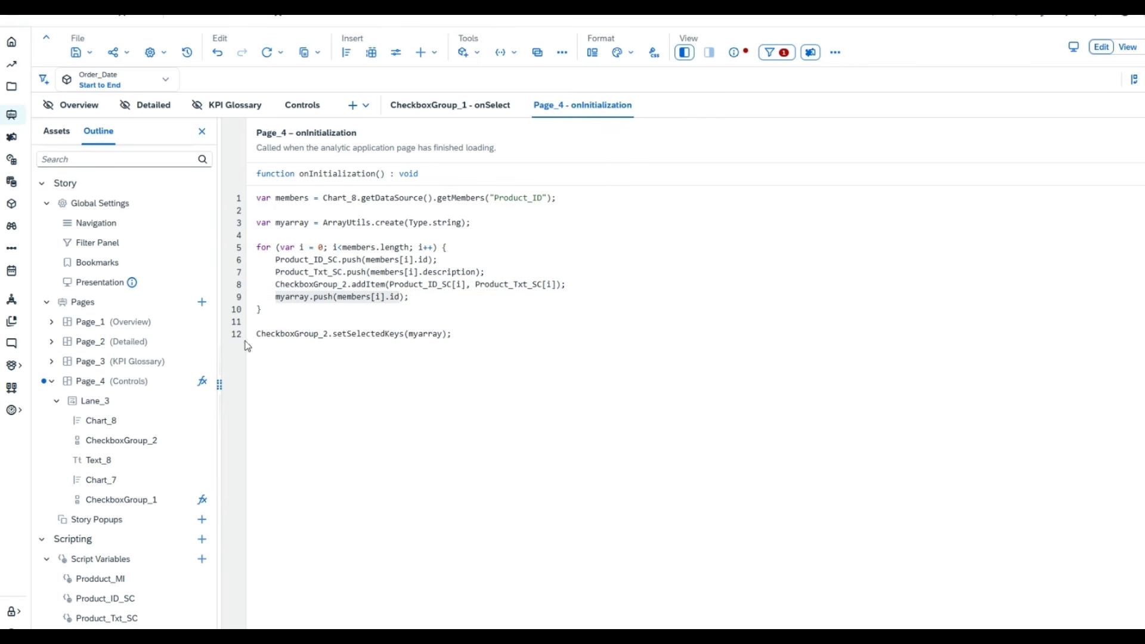
pyautogui.moveTo(256, 334); pyautogui.dragTo(457, 342)
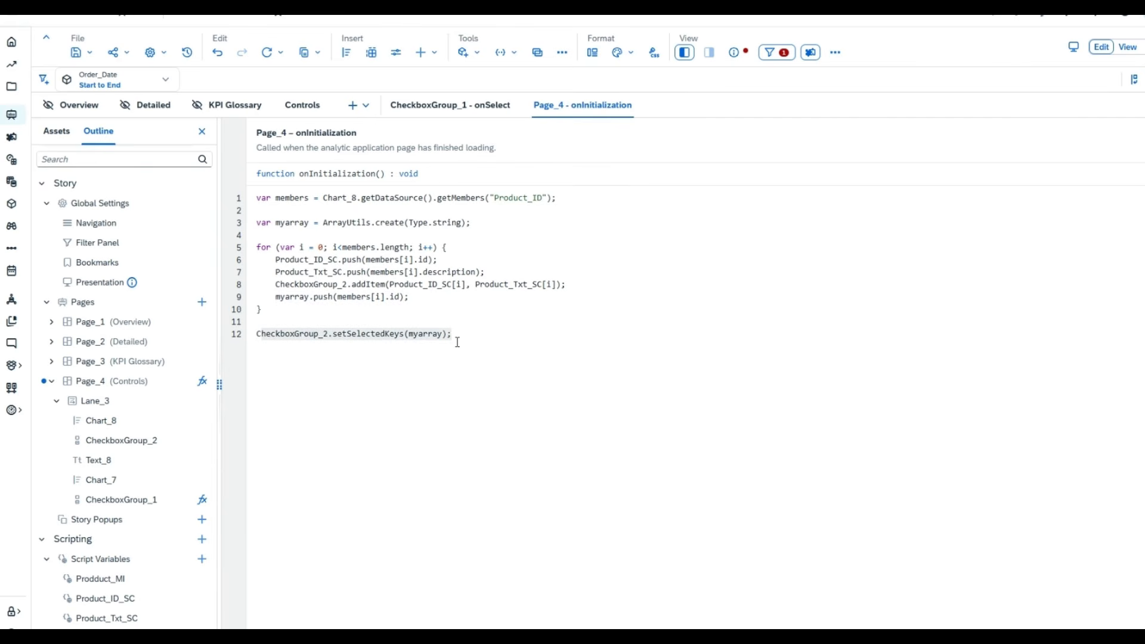
pyautogui.click(458, 342)
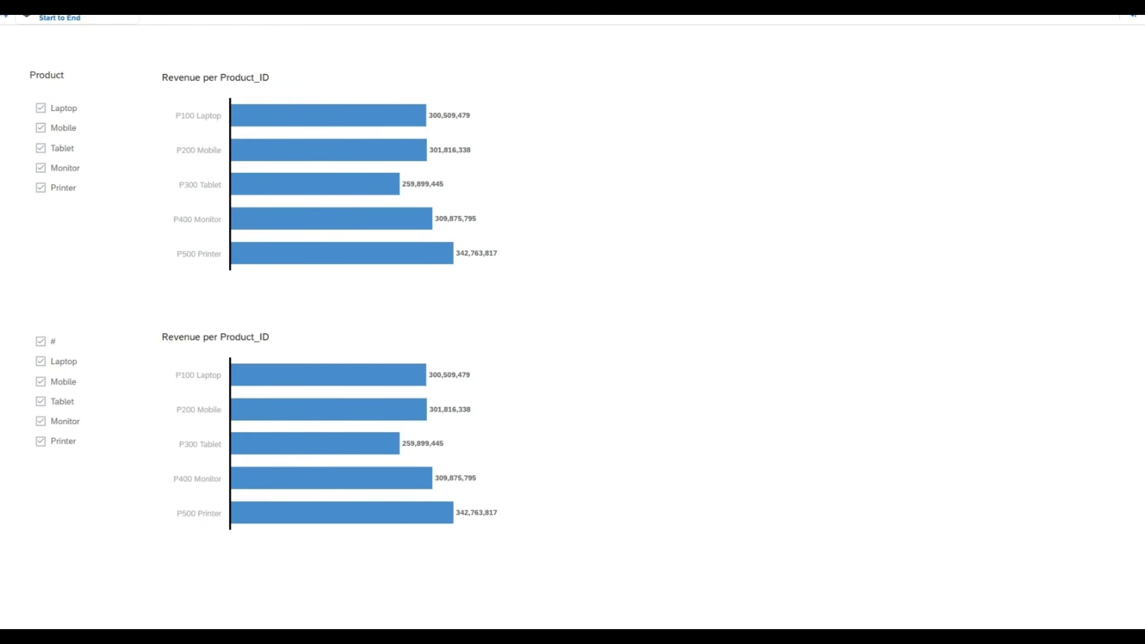
pyautogui.click(119, 7)
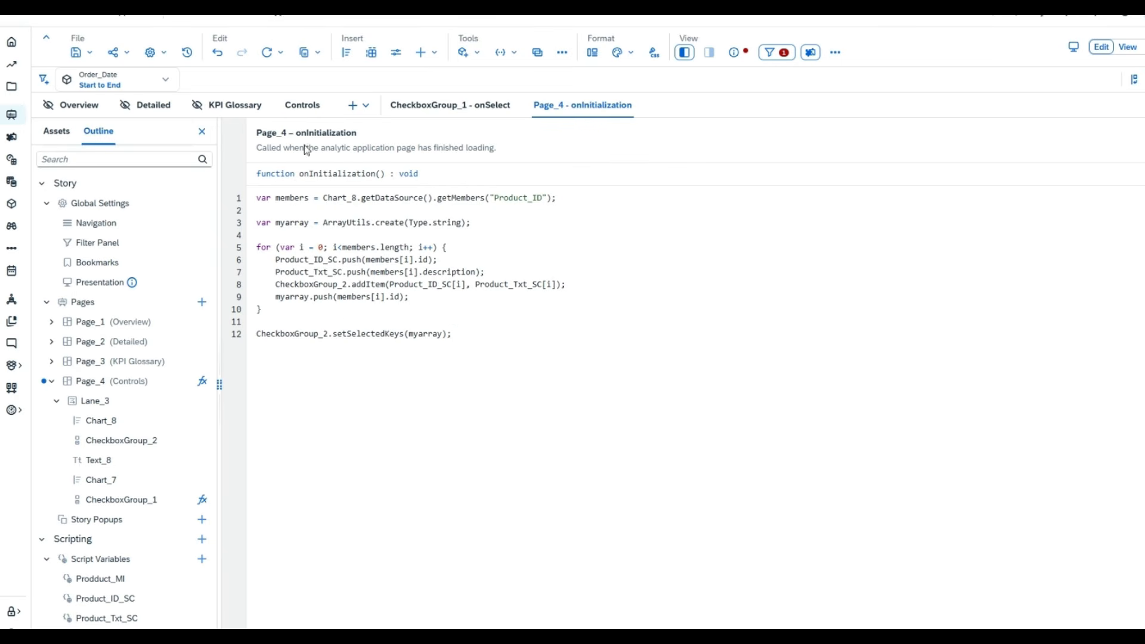
# Open the onSelect script of CheckboxGroup_2 from the Controls page.
pyautogui.click(302, 105)
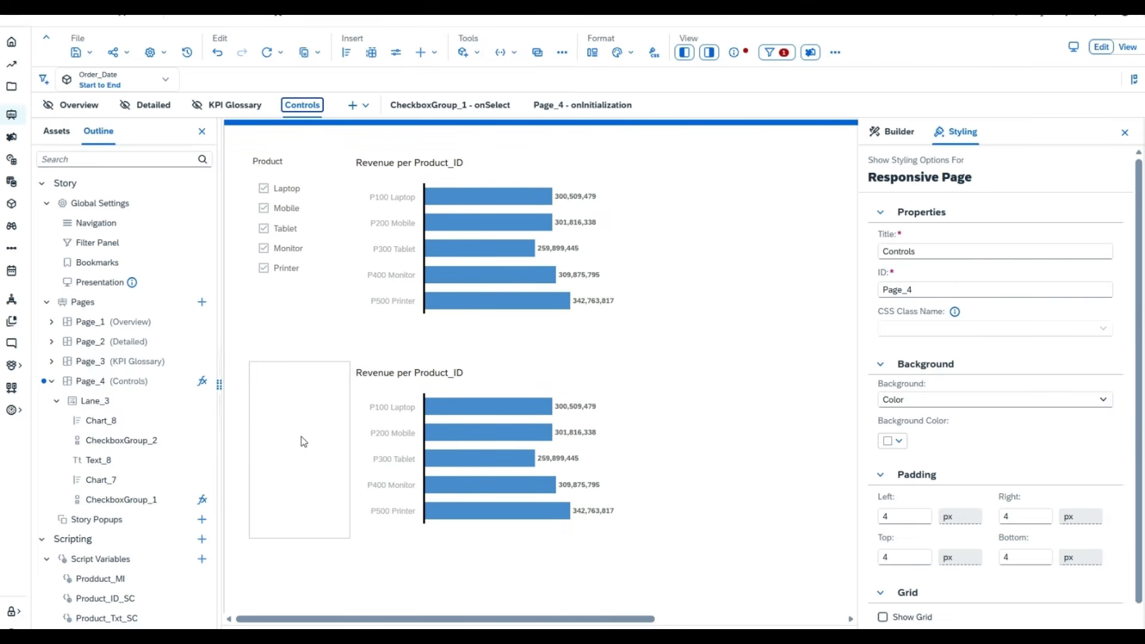
pyautogui.click(304, 442)
pyautogui.click(365, 375)
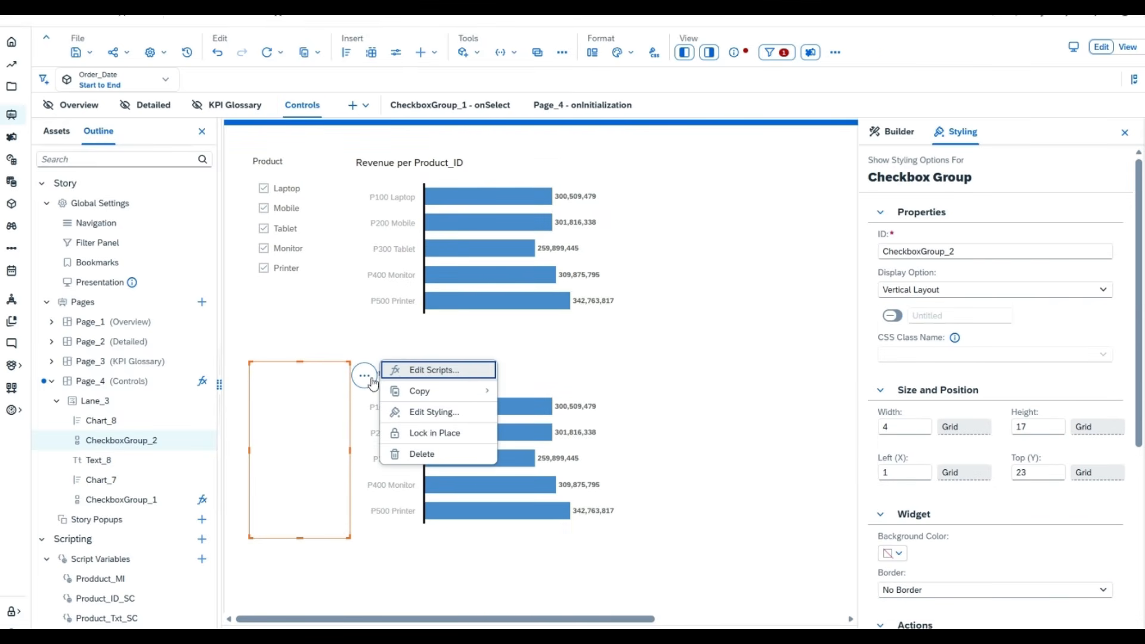
pyautogui.click(424, 370)
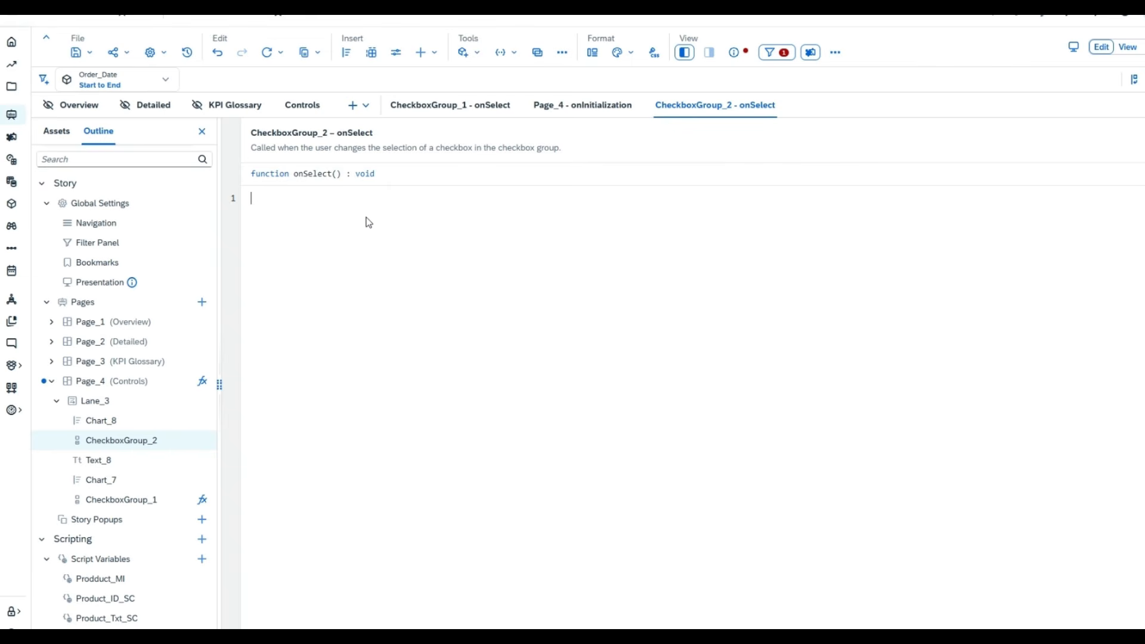
# Start a statement in the CheckboxGroup_2 onSelect script with a method call on Chart_8.
pyautogui.write('chat')
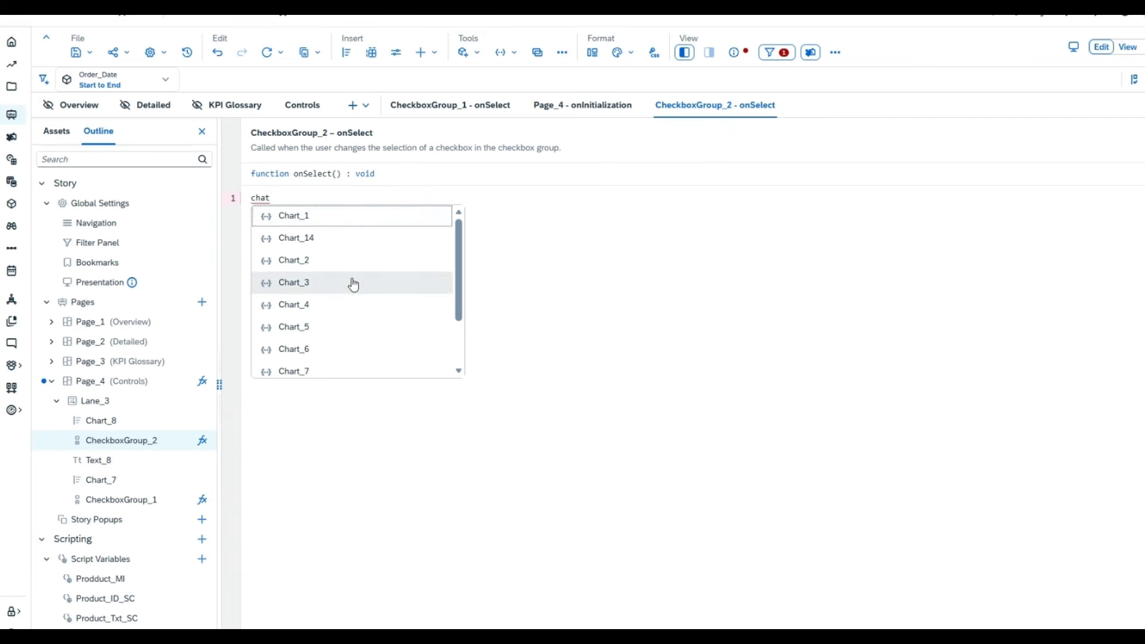
pyautogui.click(458, 371)
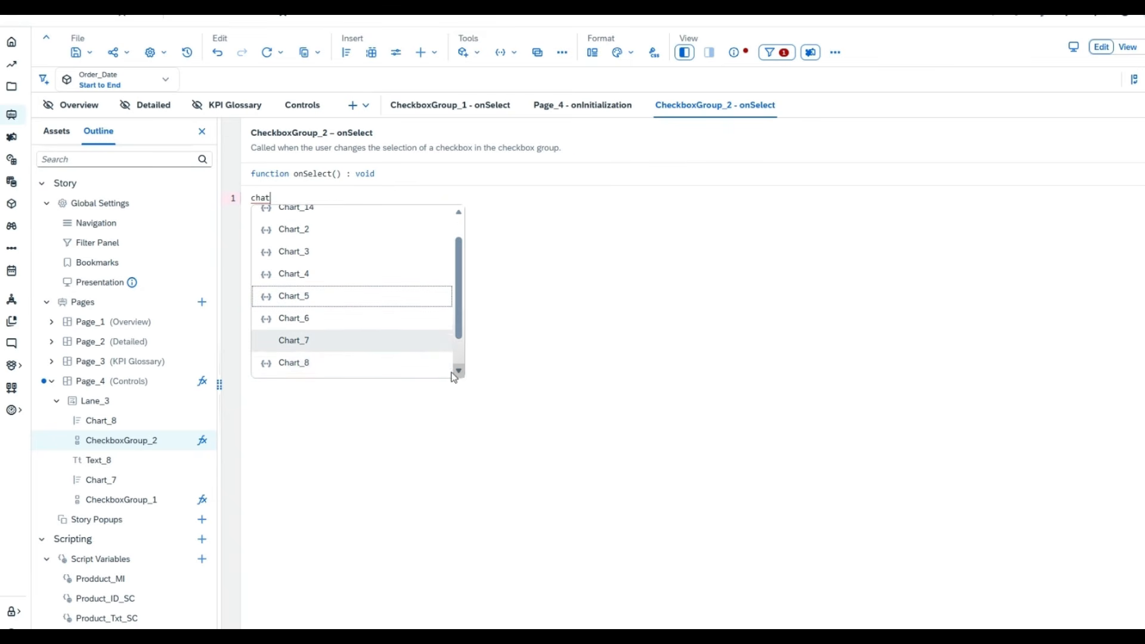
pyautogui.click(405, 364)
pyautogui.write('.')
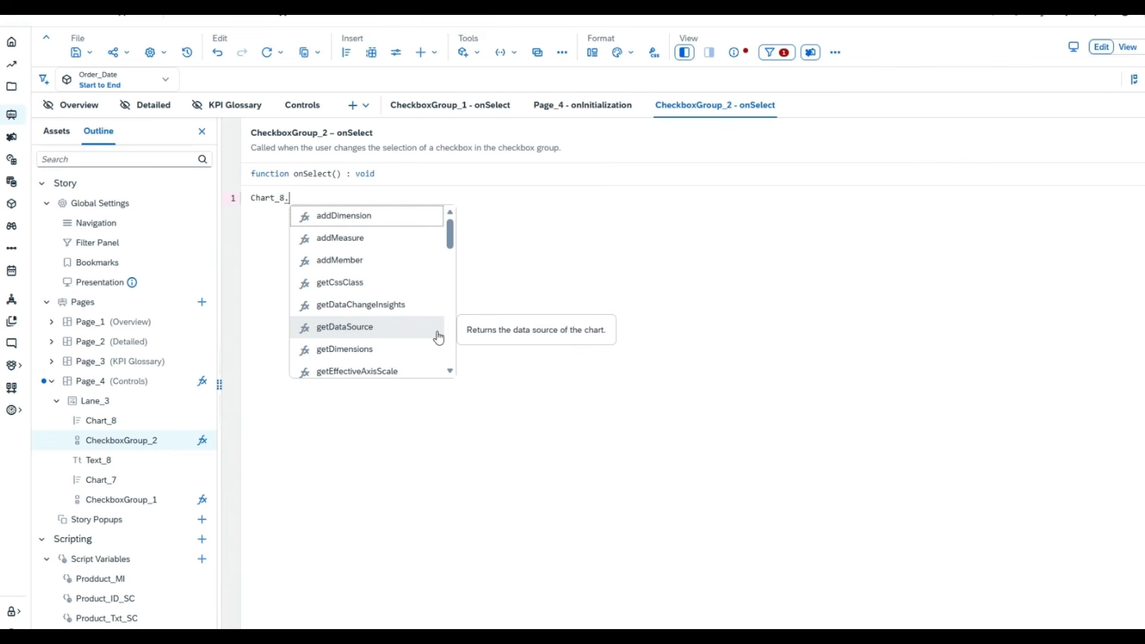
# Write a setDimensionFilter call on Chart_8's data source with "Product_ID" as the dimension, leaving the member argument open.
pyautogui.click(396, 326)
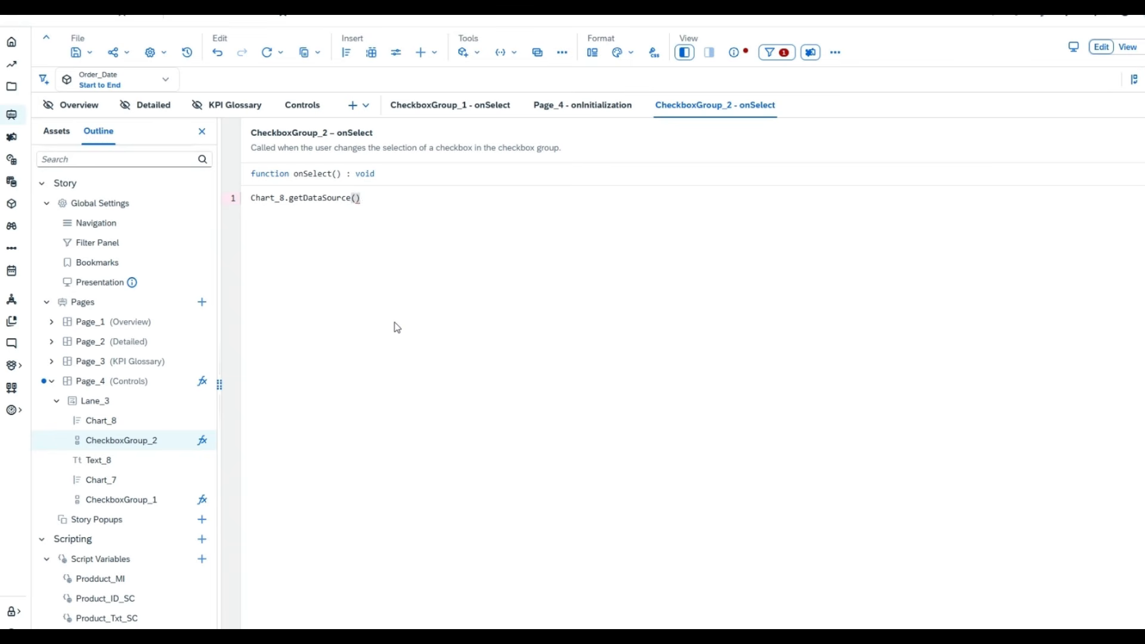
pyautogui.write('.se')
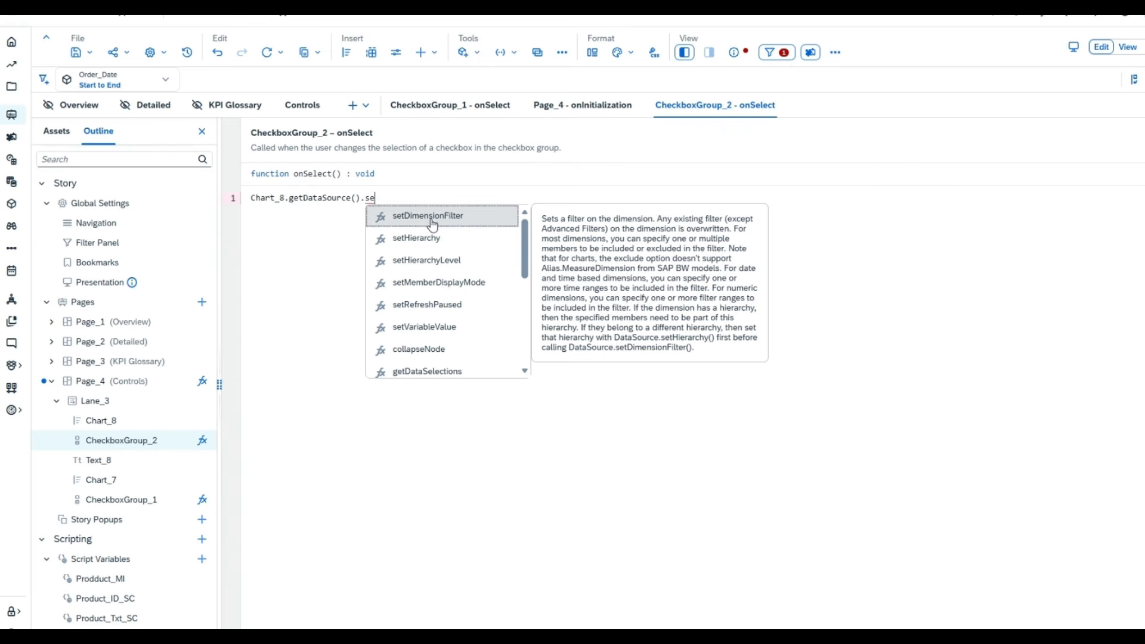
pyautogui.click(428, 224)
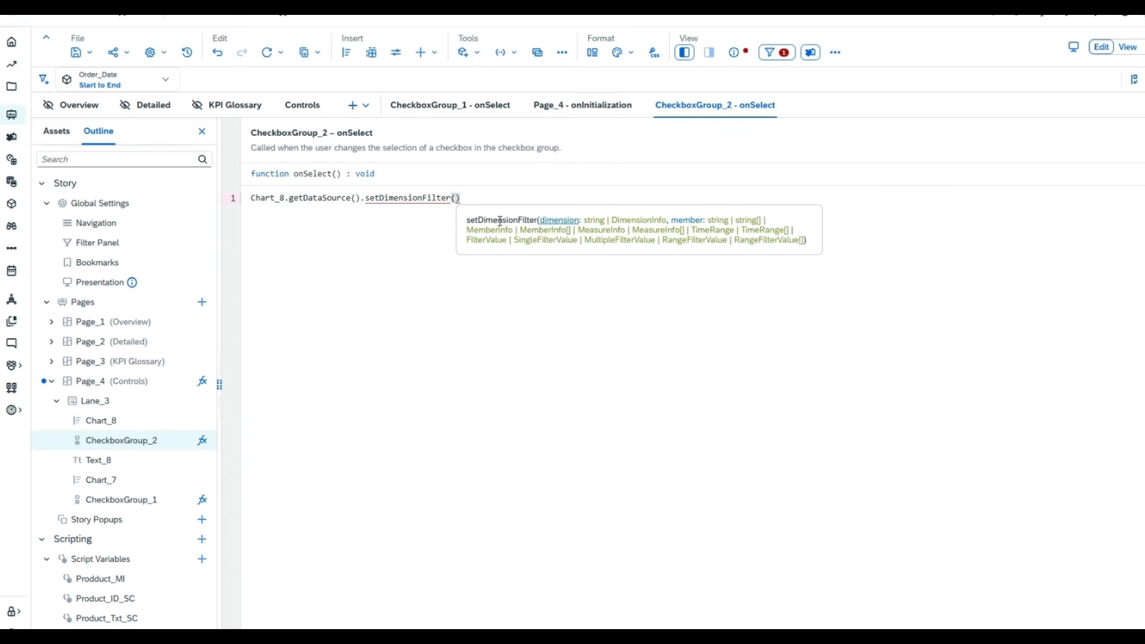
pyautogui.hotkey('ctrl', 'space')
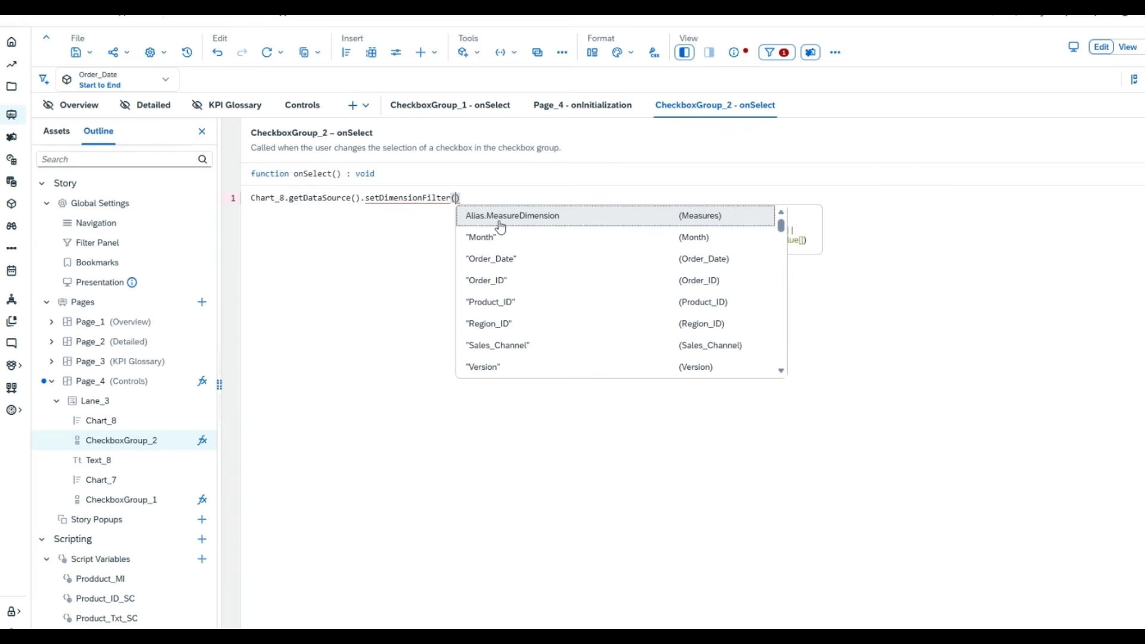
pyautogui.click(551, 307)
pyautogui.write(',')
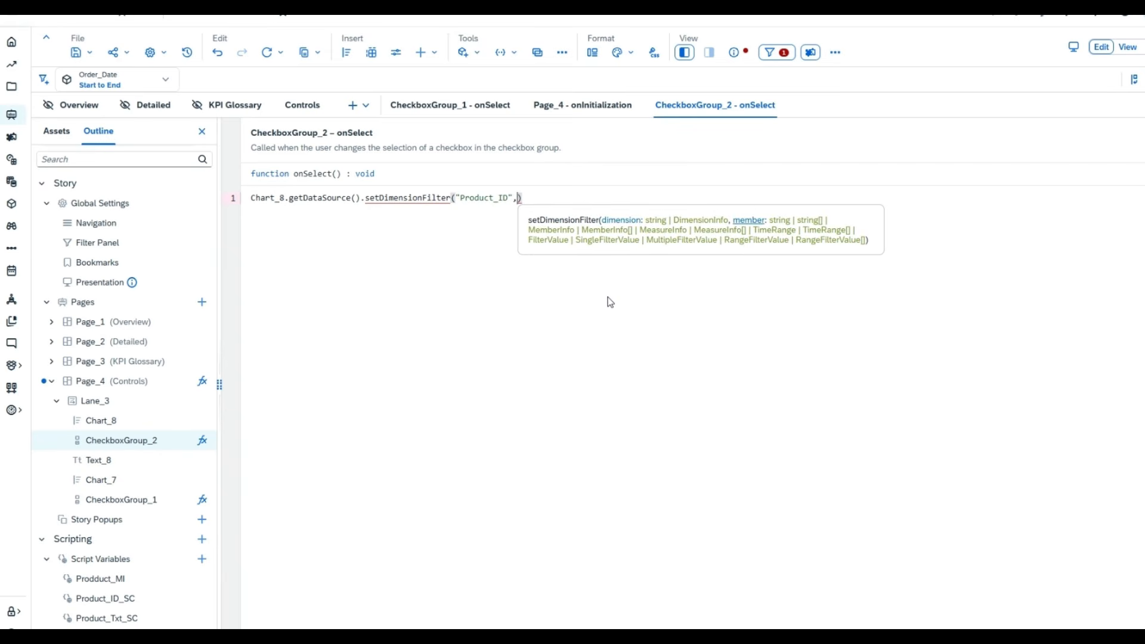
pyautogui.hotkey('ctrl', 'space')
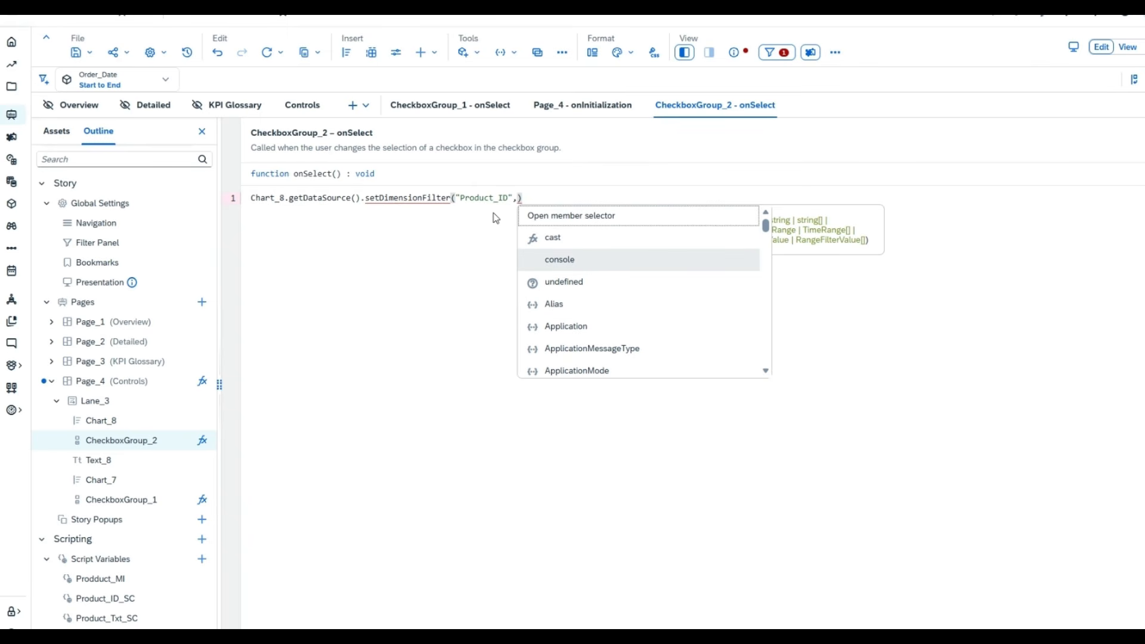
# Above the filter call, declare var_prod and assign it CheckboxGroup_2.getSelectedKeys().
pyautogui.click(252, 198)
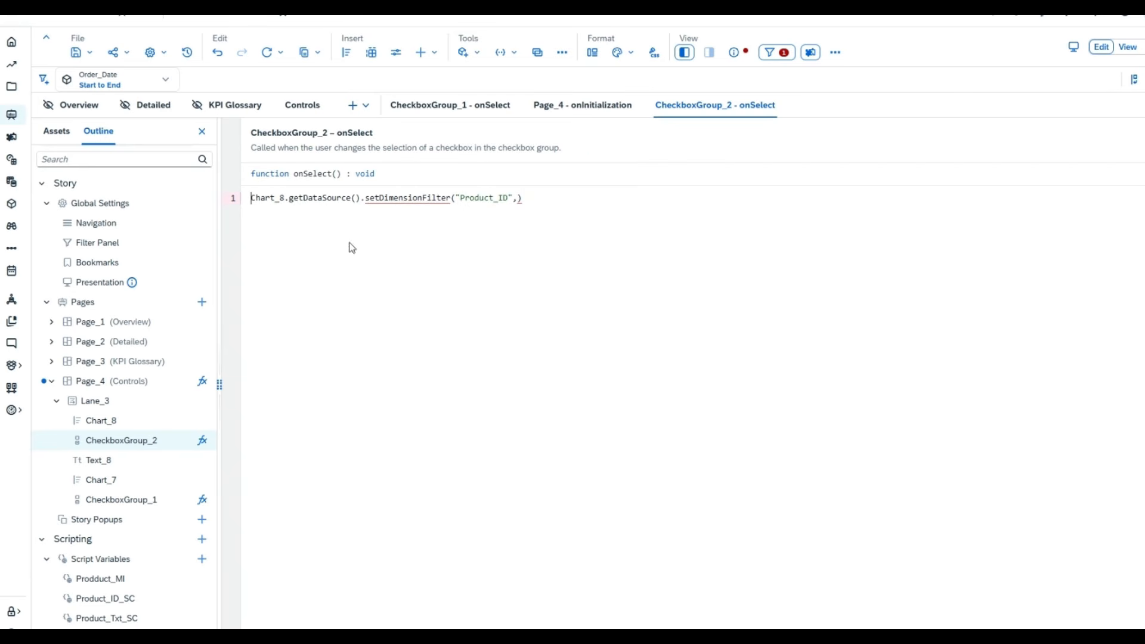
pyautogui.press('Return')
pyautogui.press('Return')
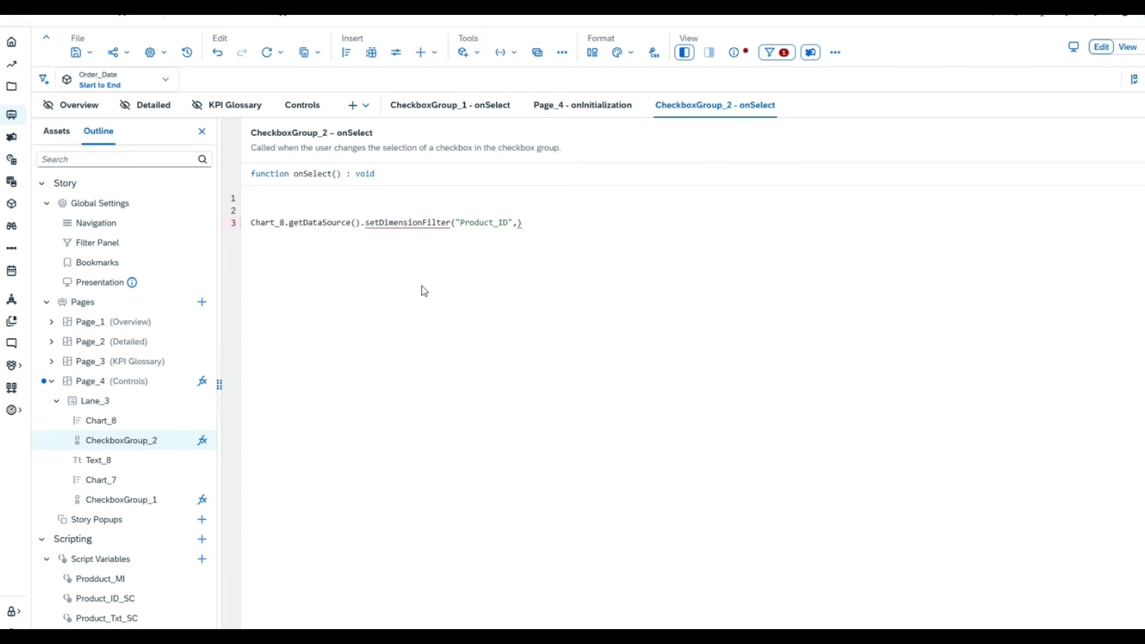
pyautogui.write('var var_prod = check')
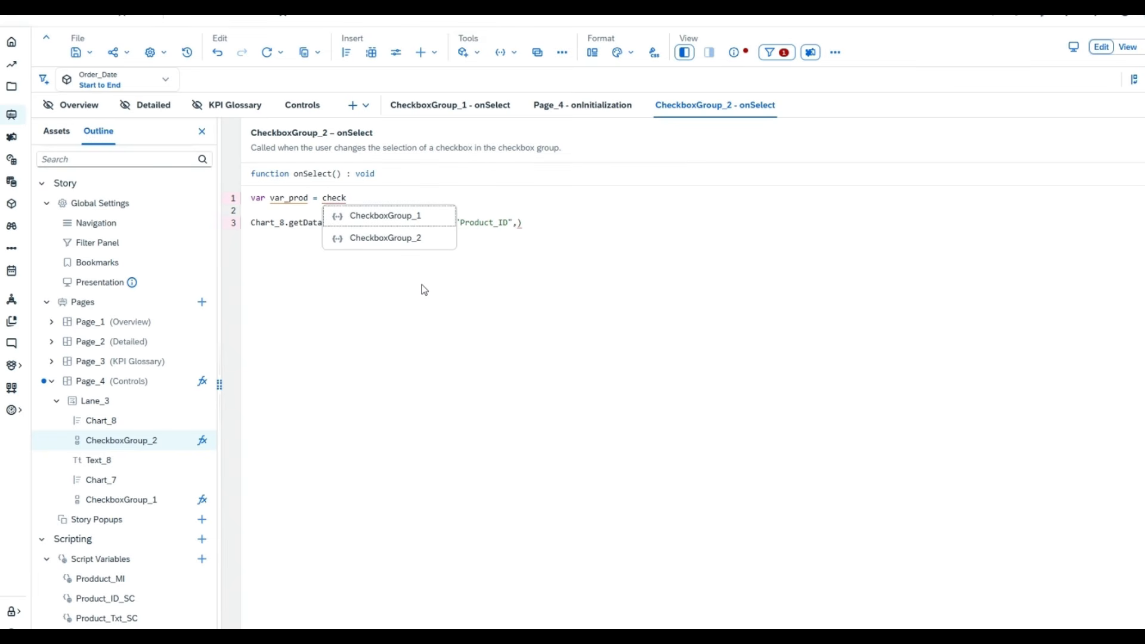
pyautogui.click(423, 238)
pyautogui.write('.')
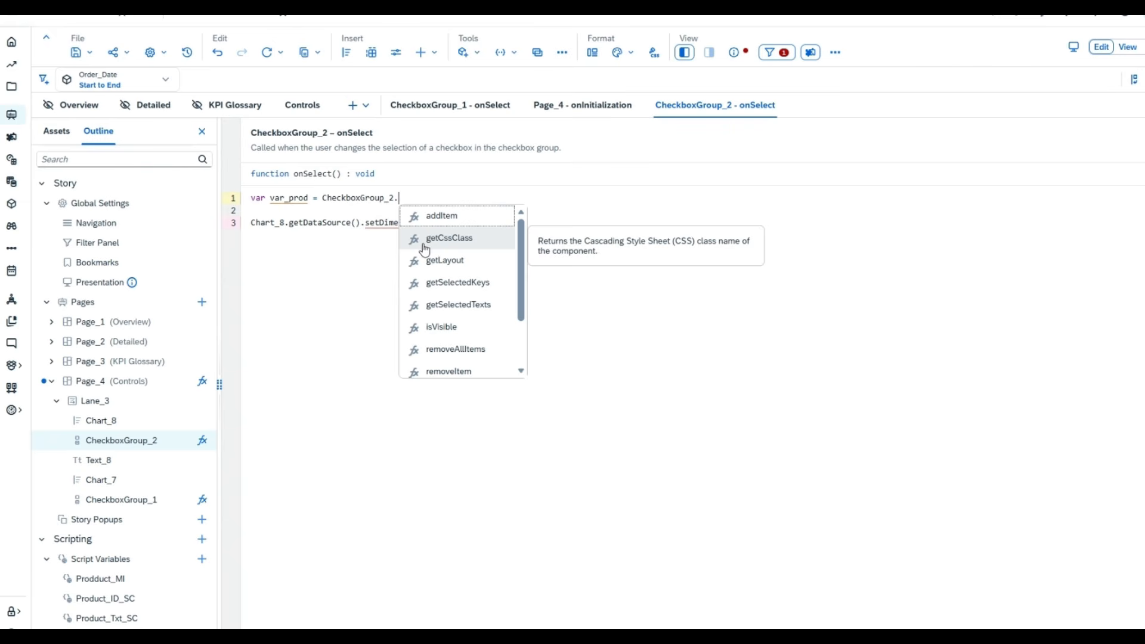
pyautogui.click(467, 290)
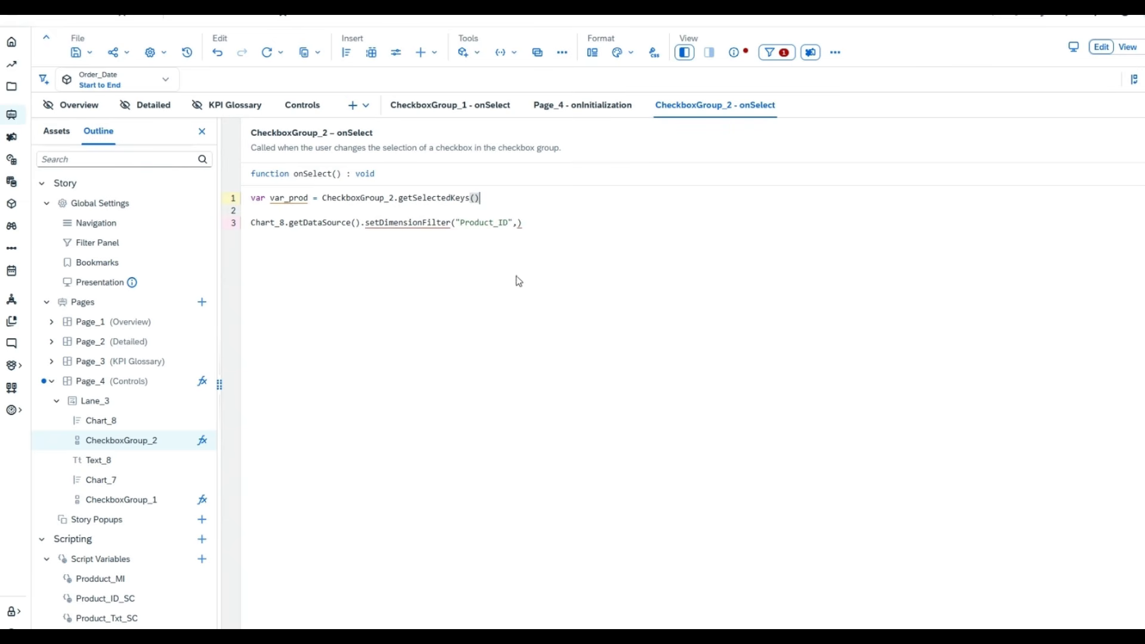
pyautogui.write(';')
# Pass var_prod as the member argument of the setDimensionFilter call and end the statement with a semicolon.
pyautogui.click(532, 222)
pyautogui.press('Left')
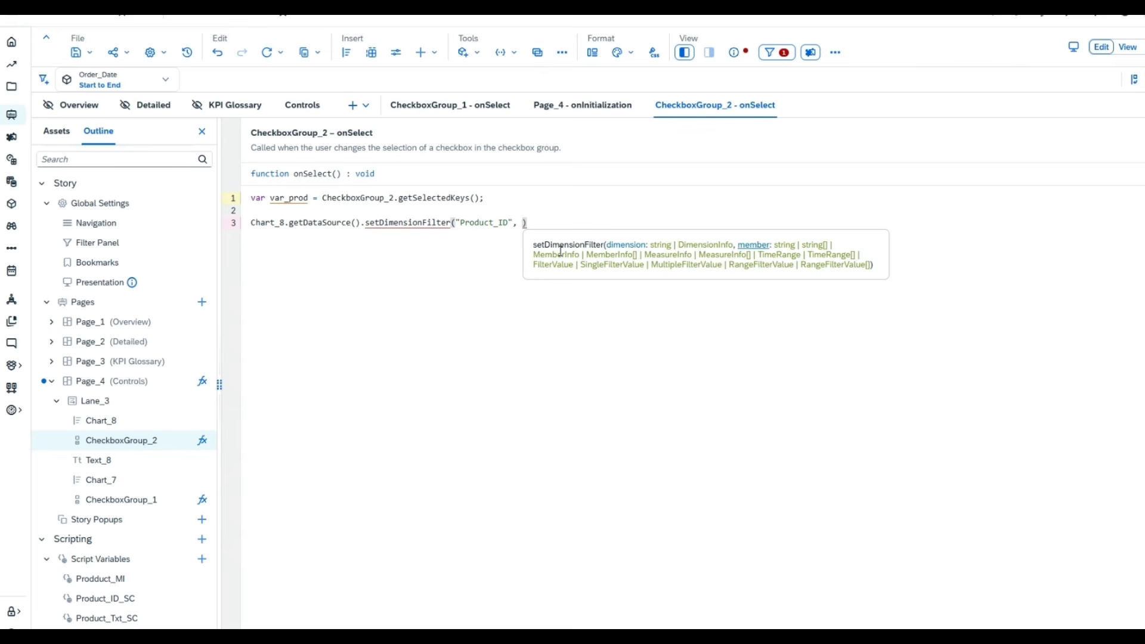
pyautogui.write('var')
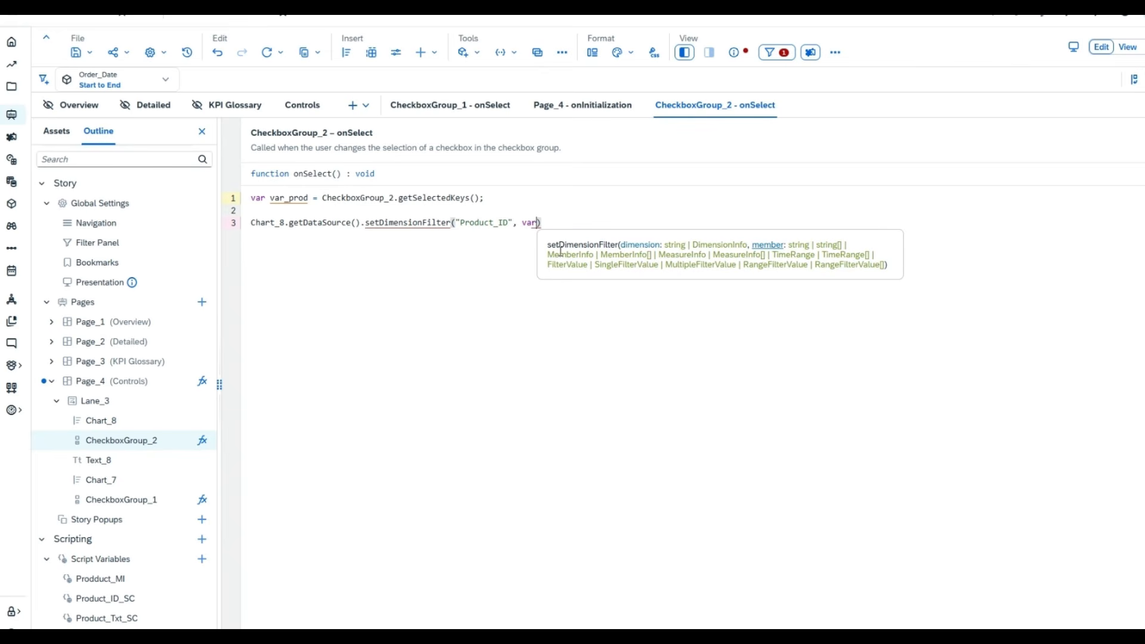
pyautogui.hotkey('ctrl', 'space')
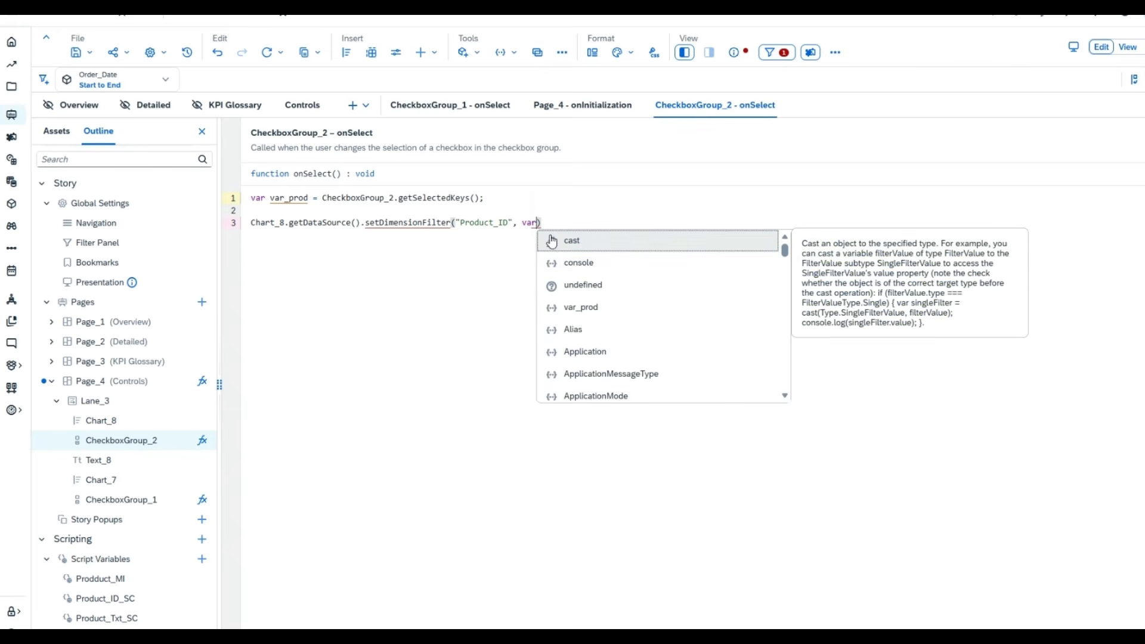
pyautogui.write('_')
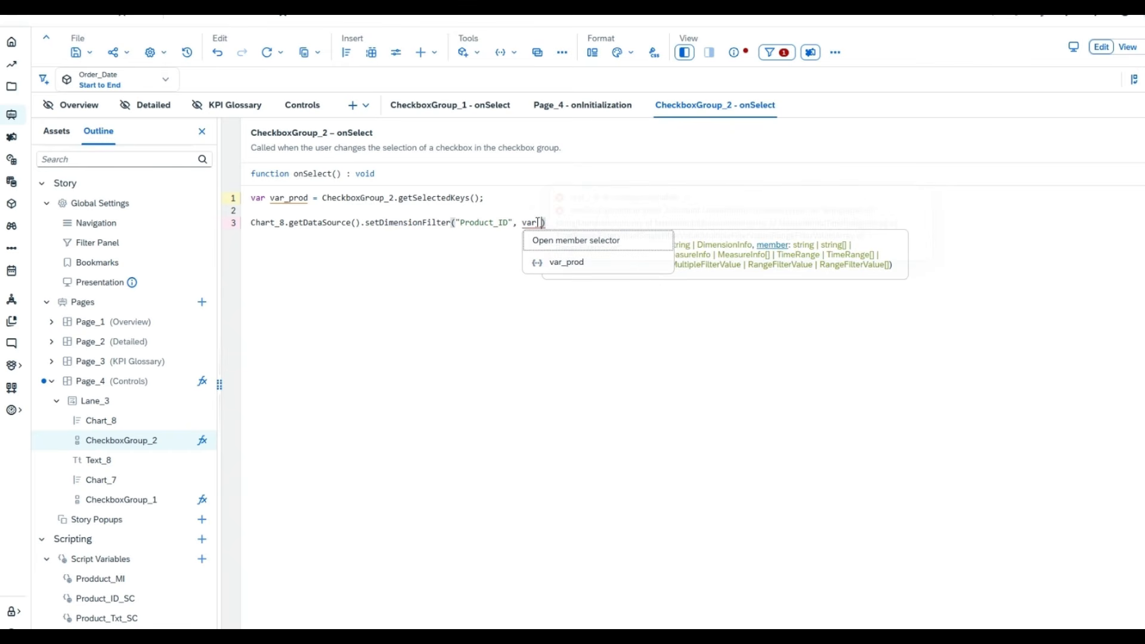
pyautogui.click(585, 265)
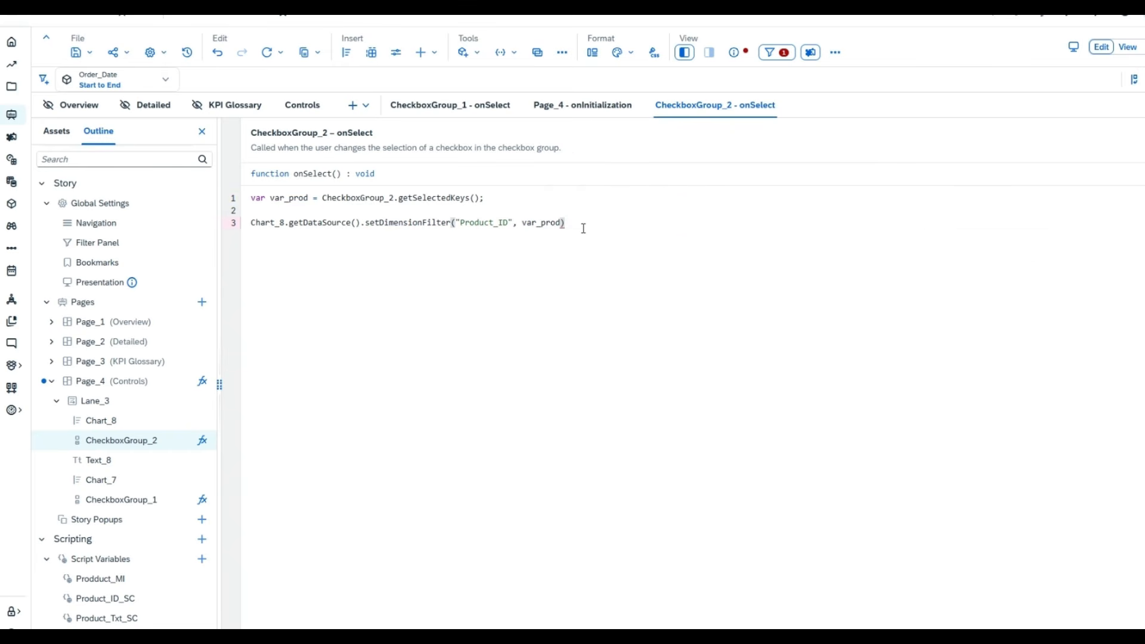
pyautogui.write(';')
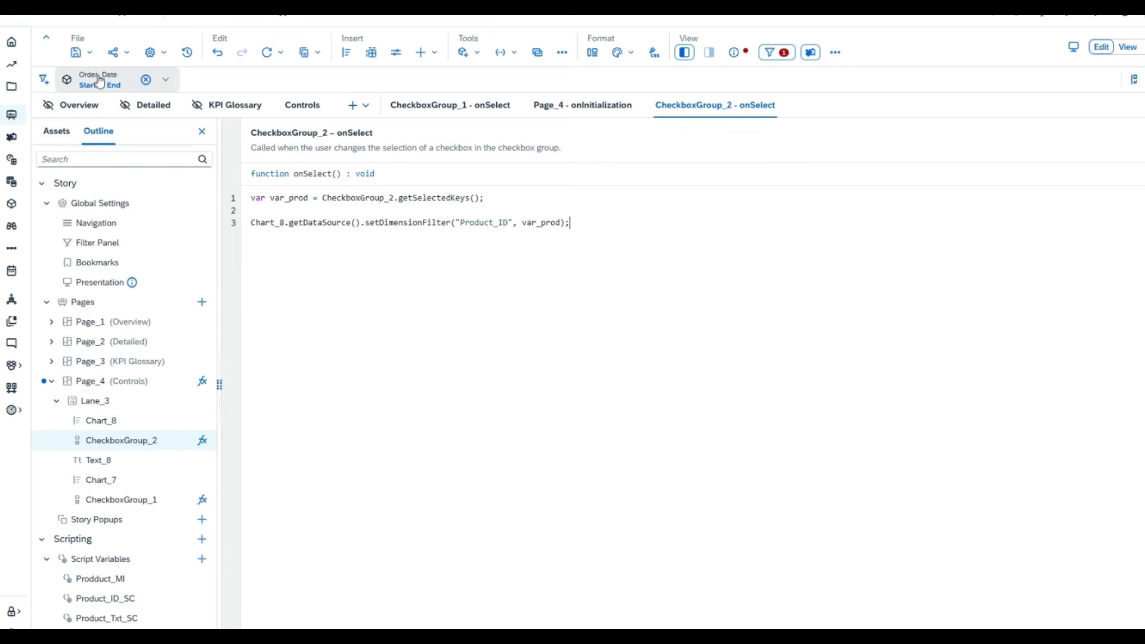
# Save the story, then reload its view and test the lower checkbox group by deselecting Tablet and Printer.
pyautogui.click(72, 52)
pyautogui.click(123, 71)
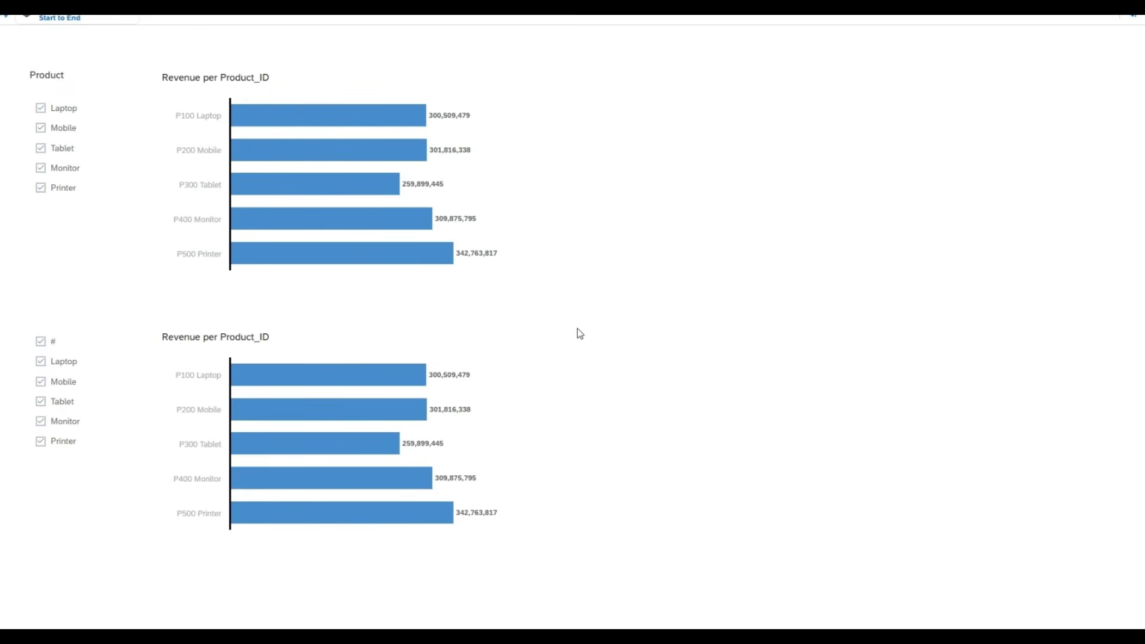
pyautogui.press('F5')
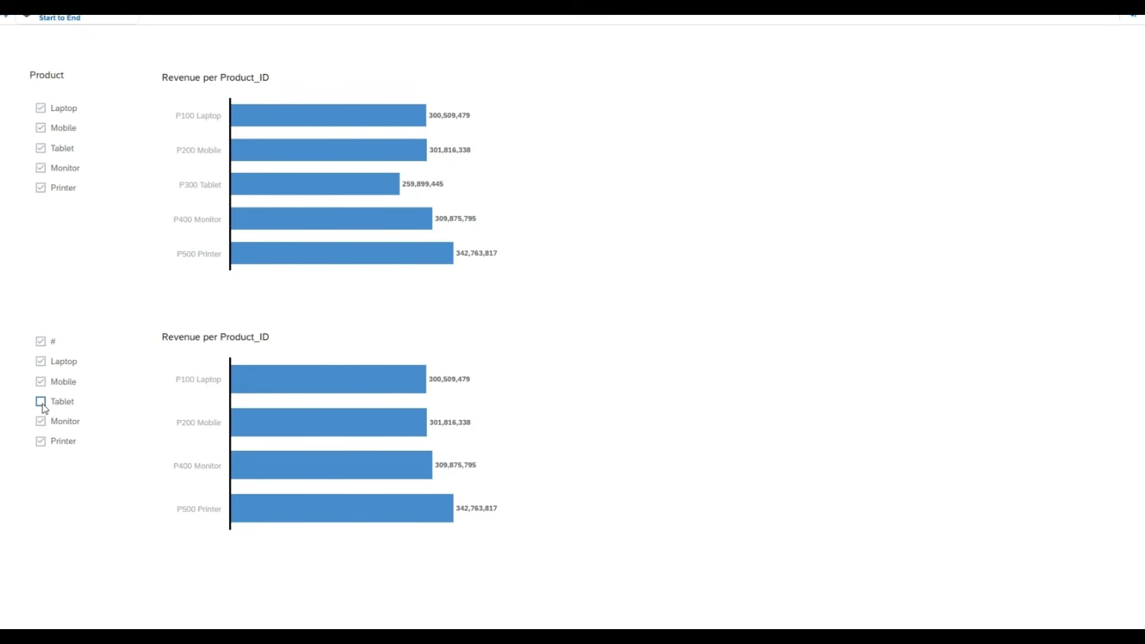
pyautogui.click(41, 442)
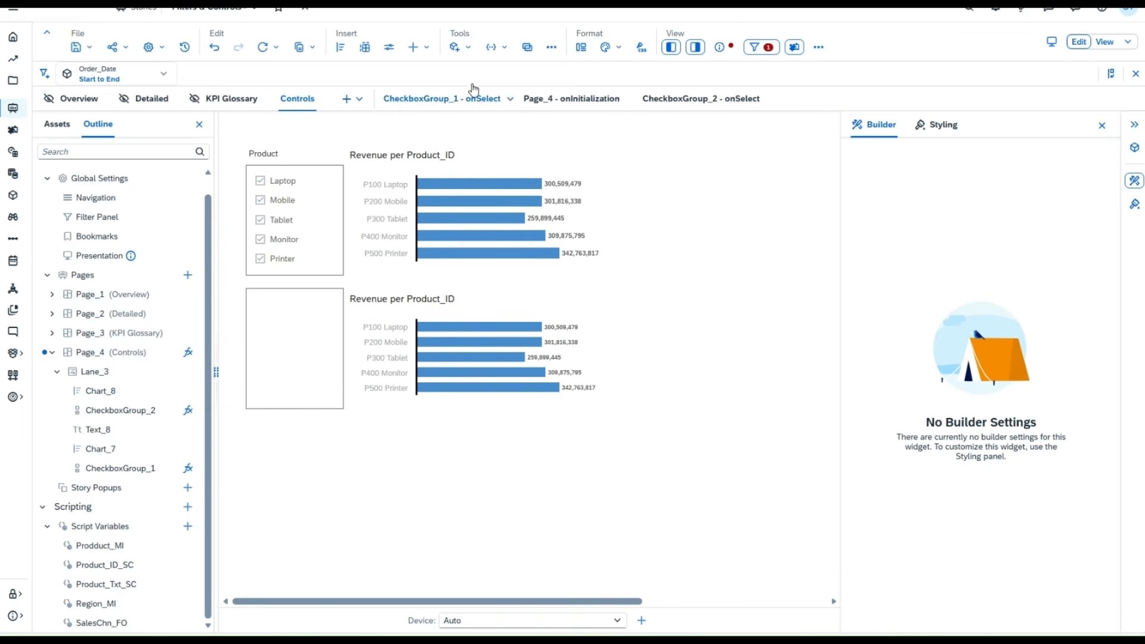
# Insert a checkbox group sized to fit below the empty one and set its source to Widget Filters and Variables.
pyautogui.click(414, 47)
pyautogui.moveTo(481, 125)
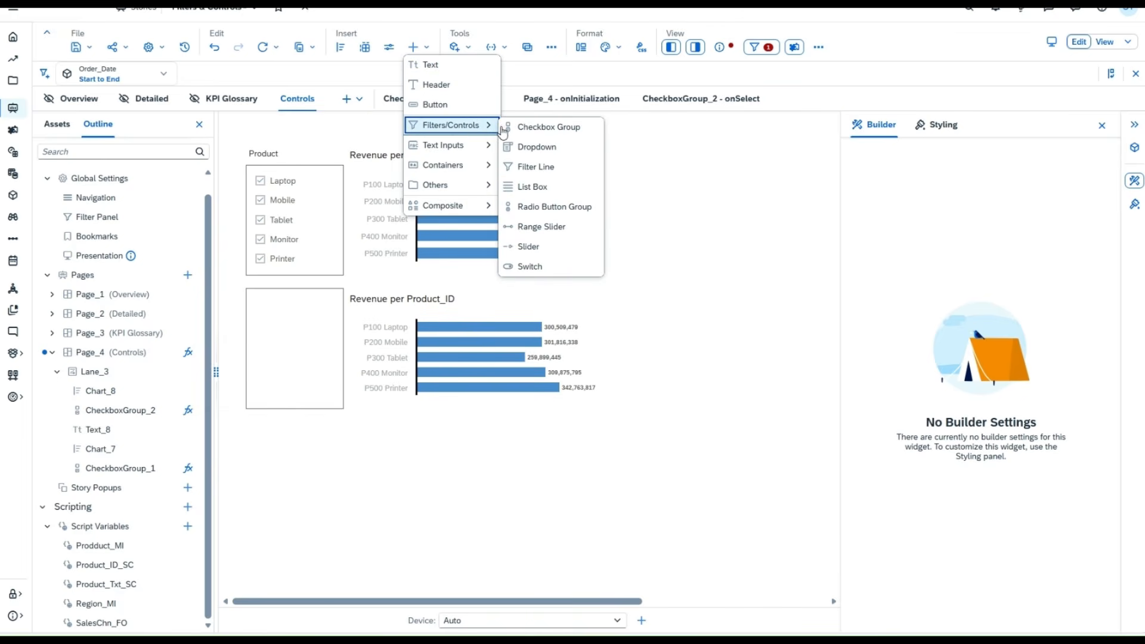
pyautogui.click(540, 127)
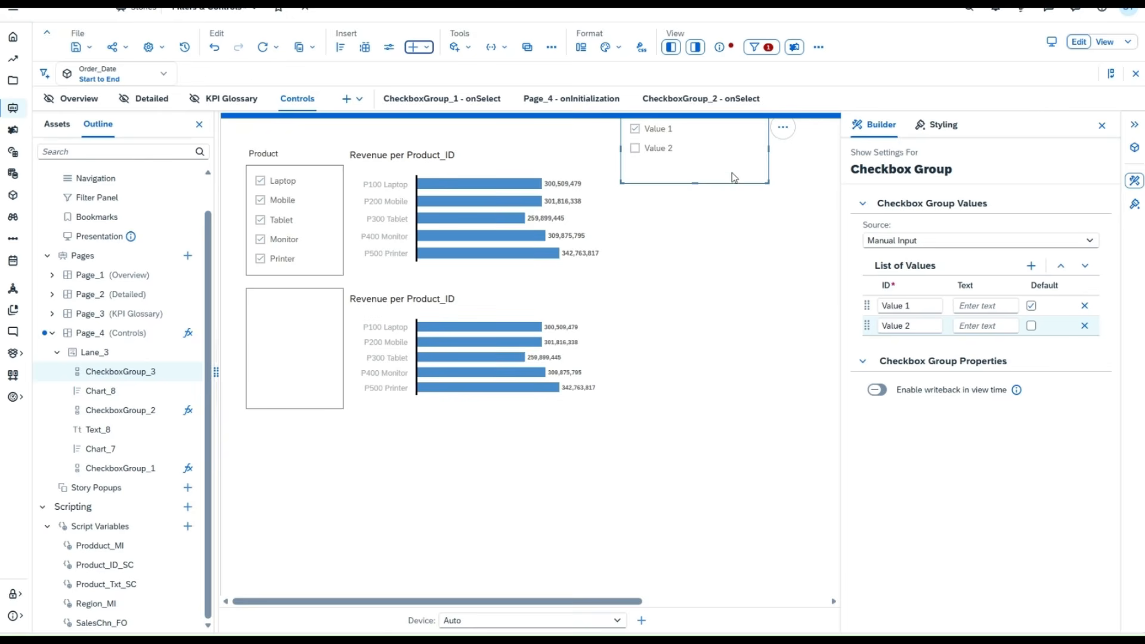
pyautogui.moveTo(729, 182); pyautogui.dragTo(344, 458)
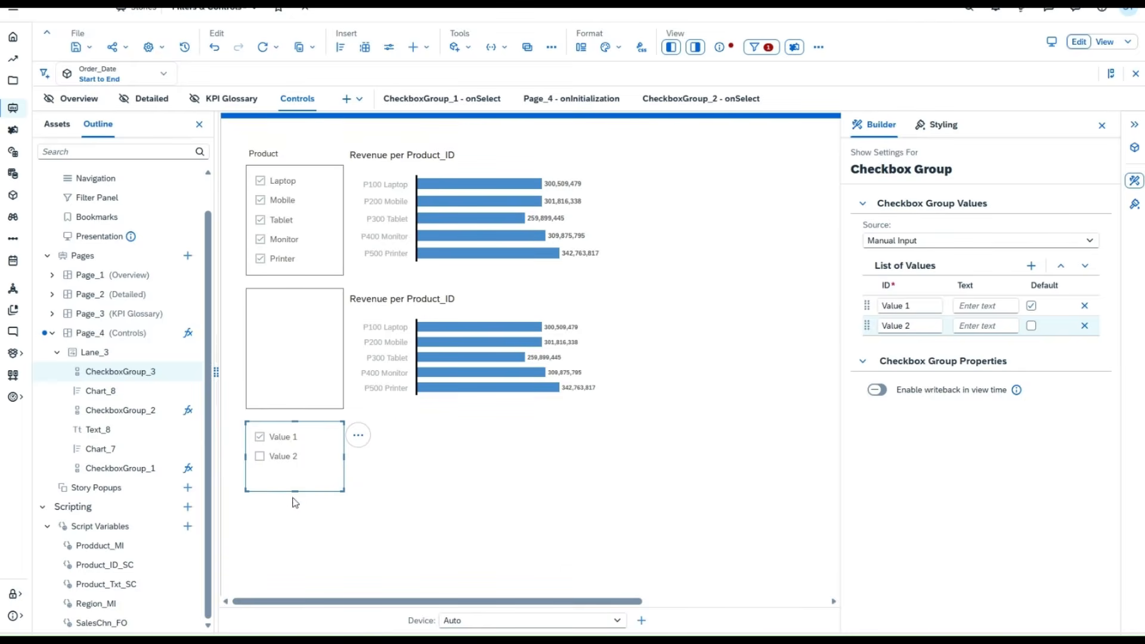
pyautogui.moveTo(295, 491); pyautogui.dragTo(295, 543)
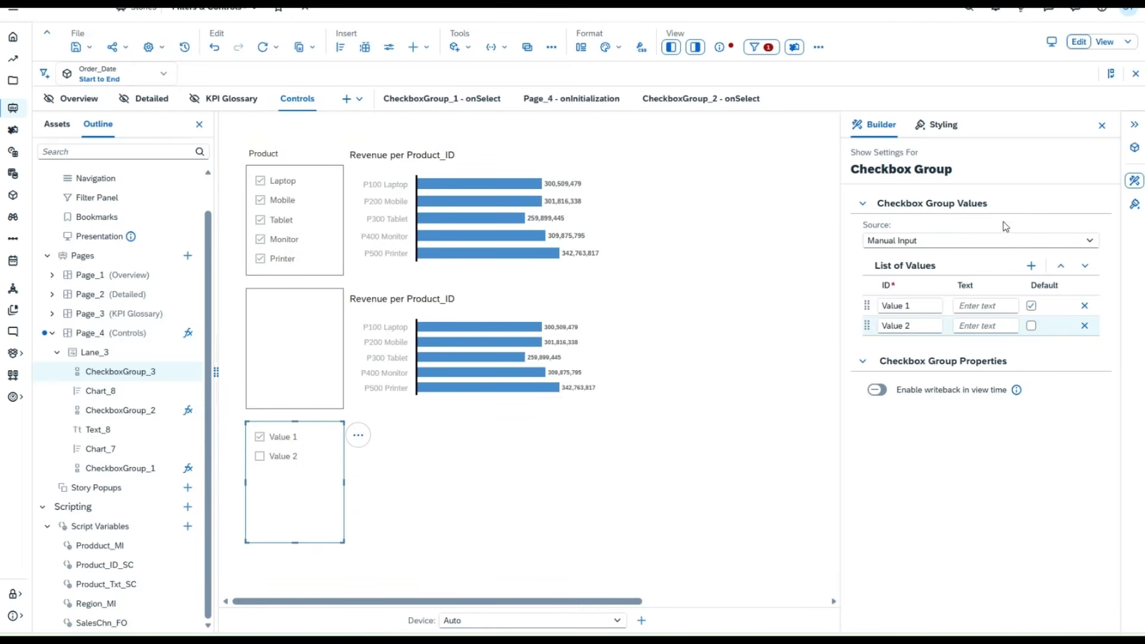
pyautogui.click(1070, 241)
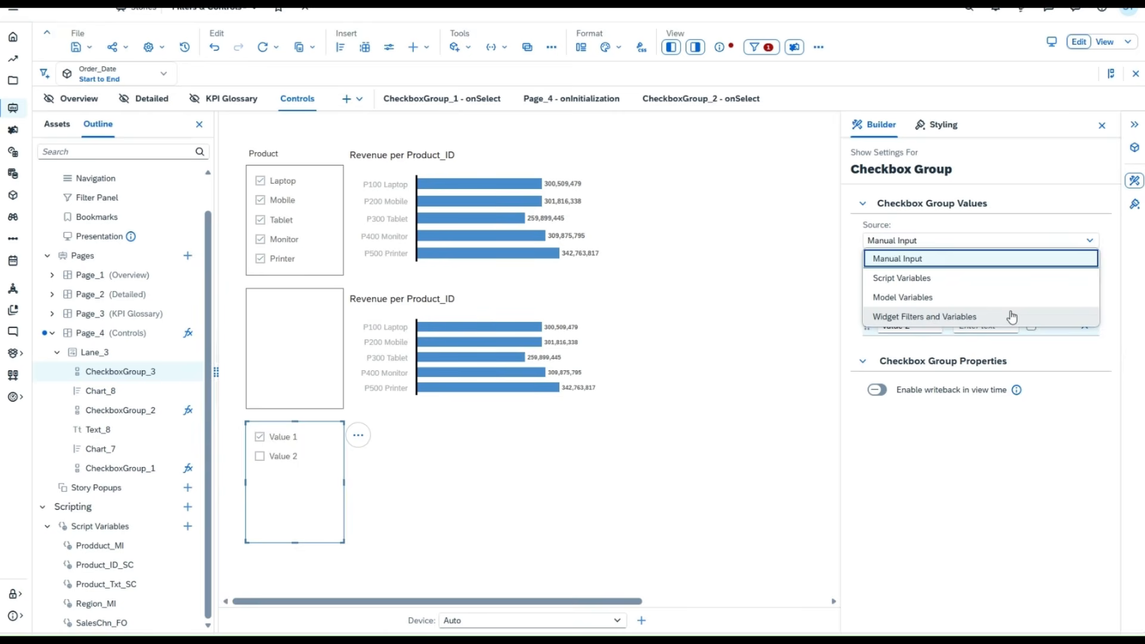
pyautogui.click(1008, 317)
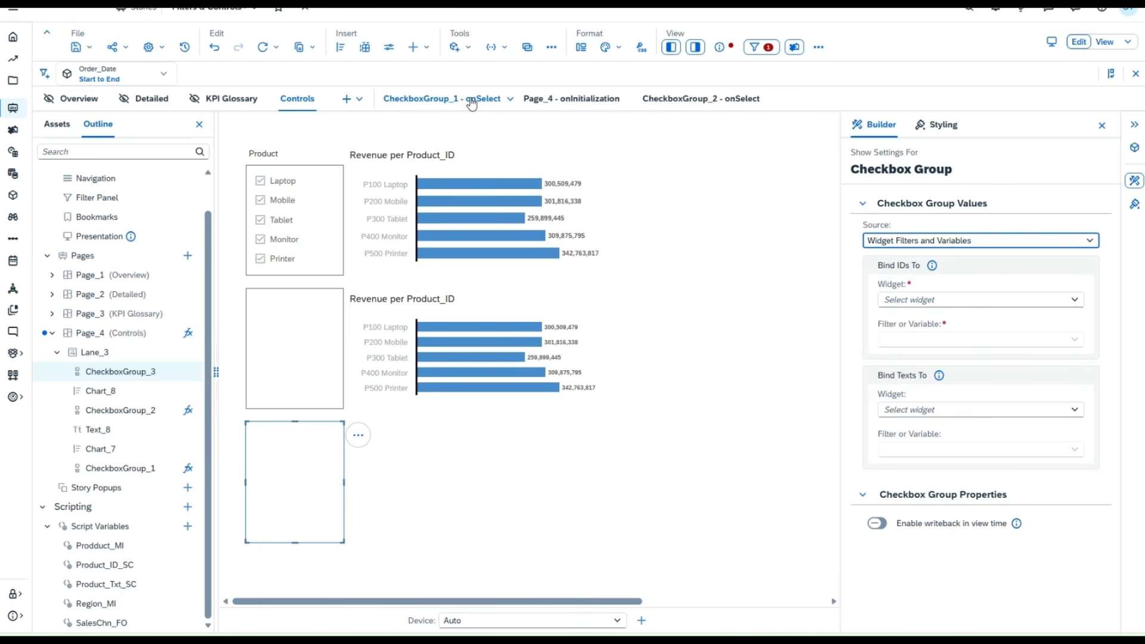
# Insert a bar chart with the Revenue measure and Sales_Channel dimension and place it beside the new checkbox group.
pyautogui.click(341, 48)
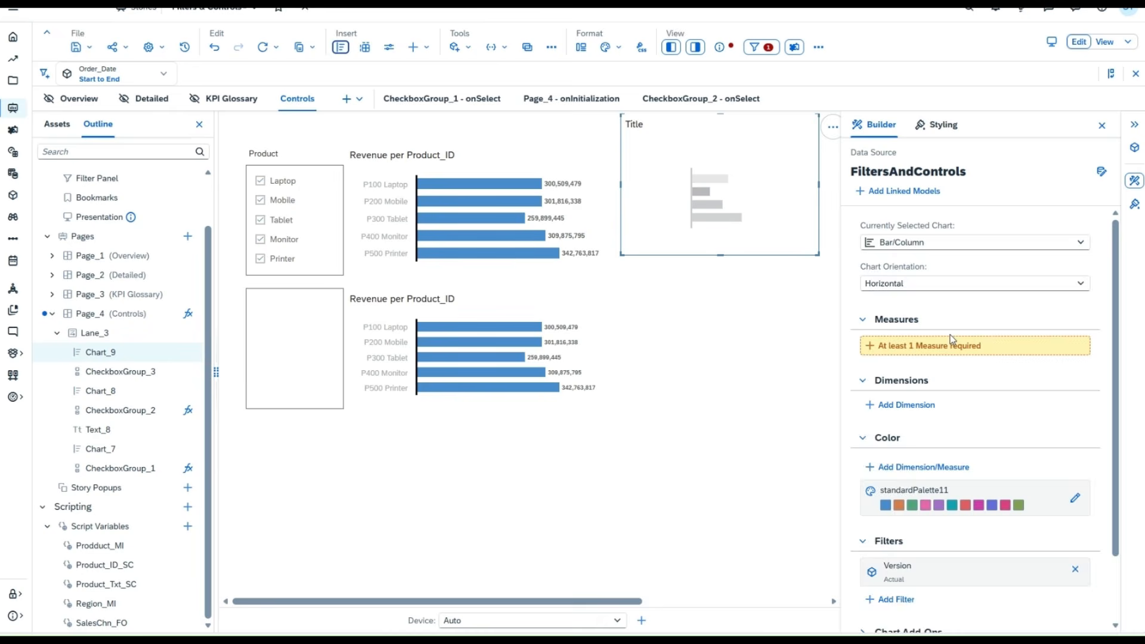
pyautogui.click(952, 345)
pyautogui.click(881, 362)
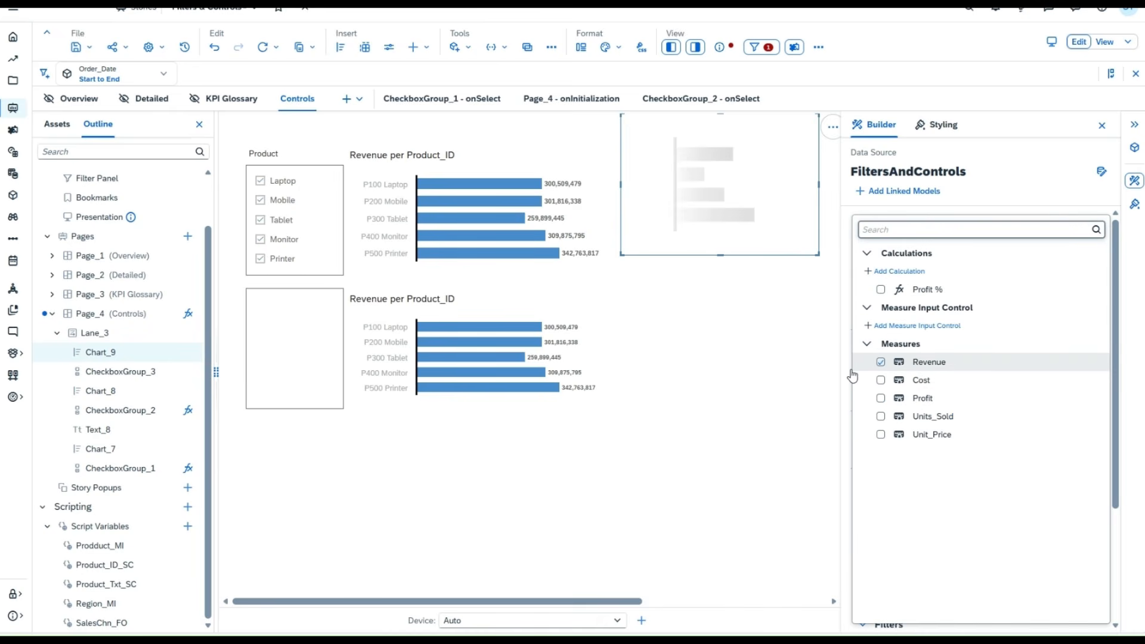
pyautogui.click(853, 376)
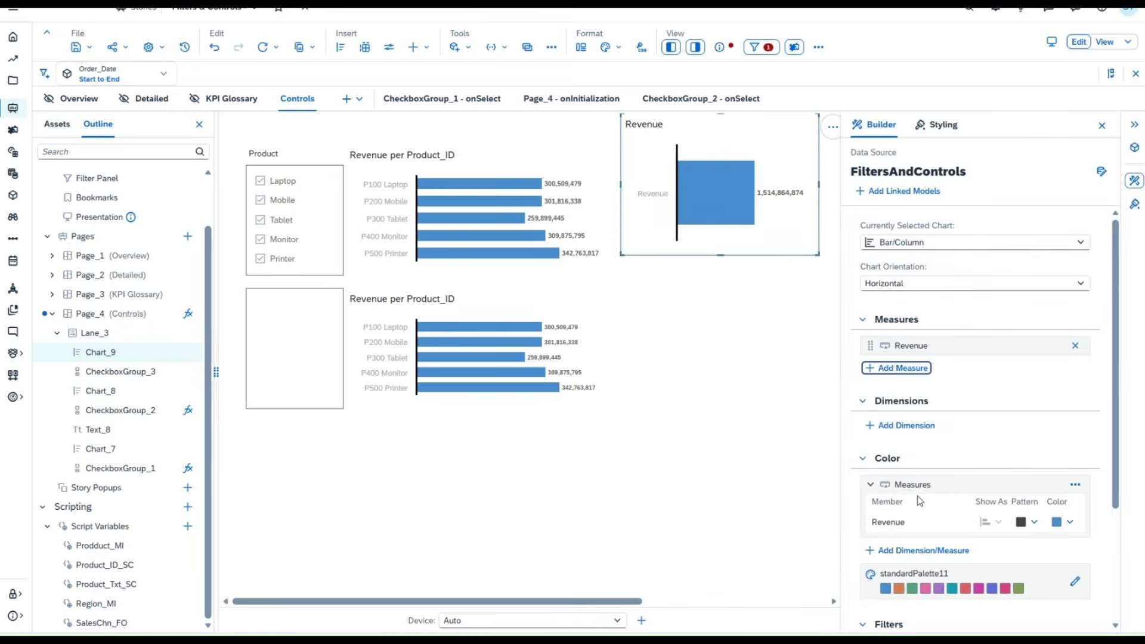
pyautogui.click(906, 426)
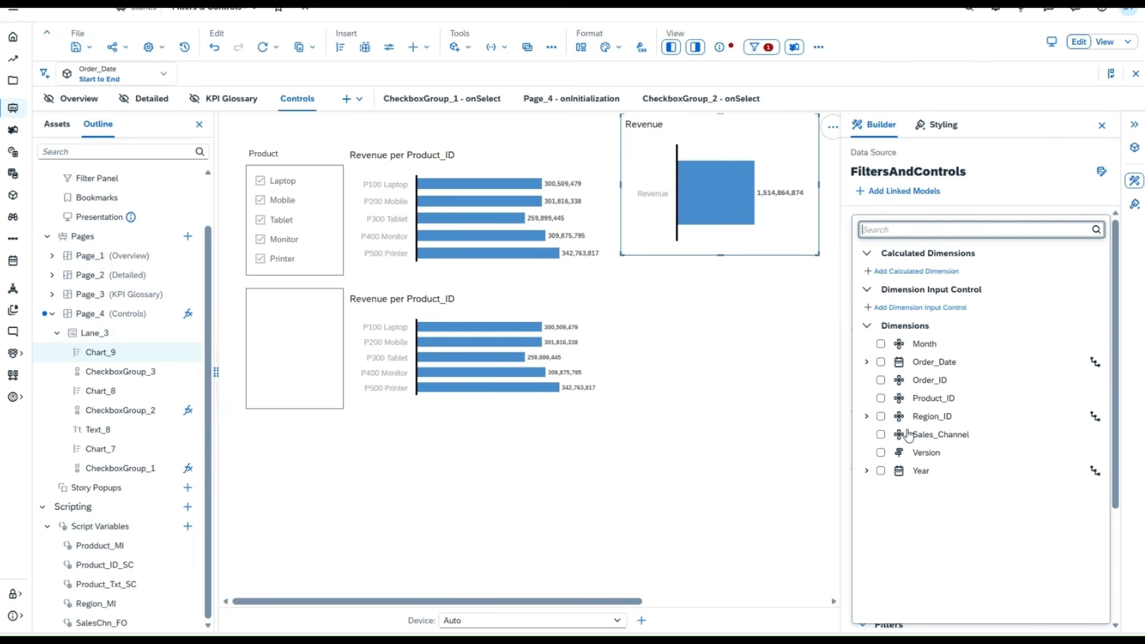
pyautogui.click(881, 434)
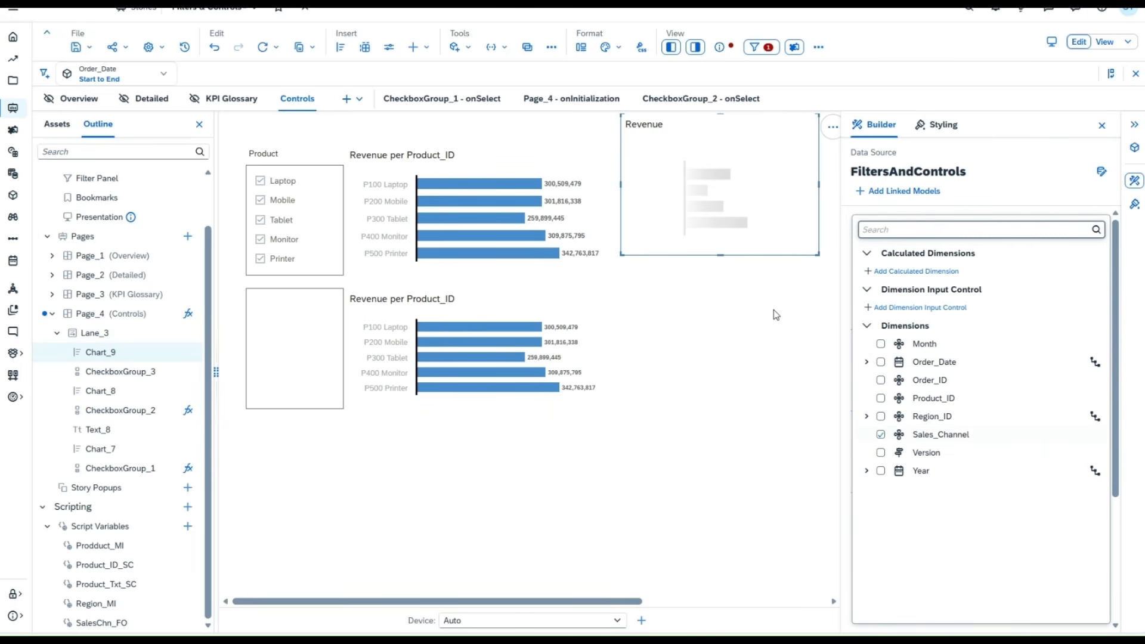
pyautogui.click(768, 251)
pyautogui.moveTo(768, 252); pyautogui.dragTo(611, 489)
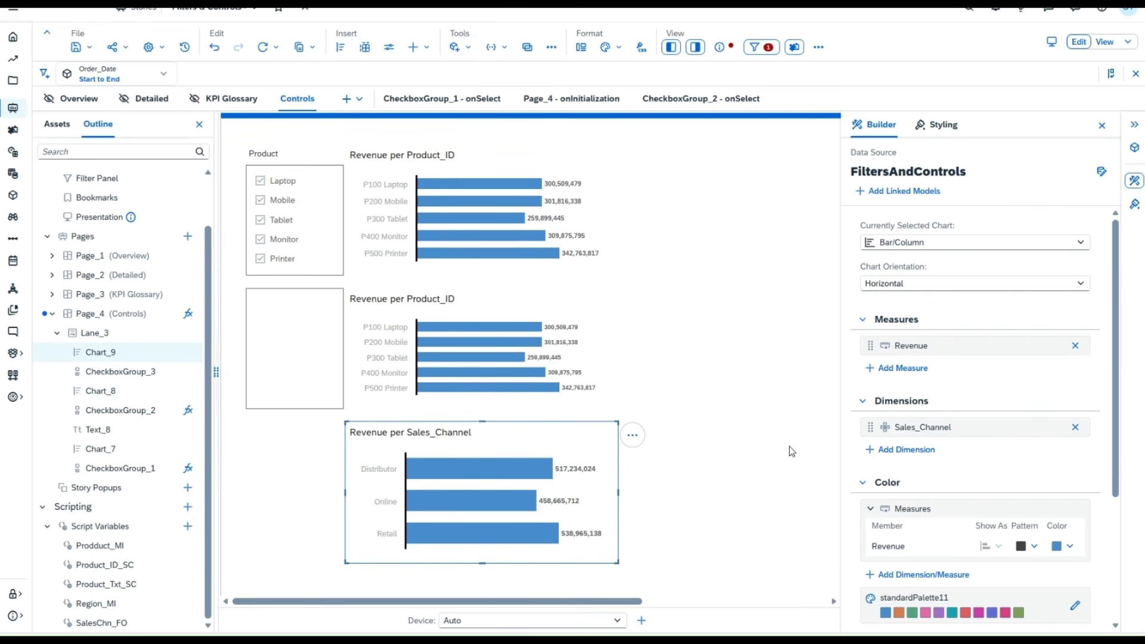
pyautogui.scroll(-3, 1020, 455)
pyautogui.scroll(-3, 1020, 455)
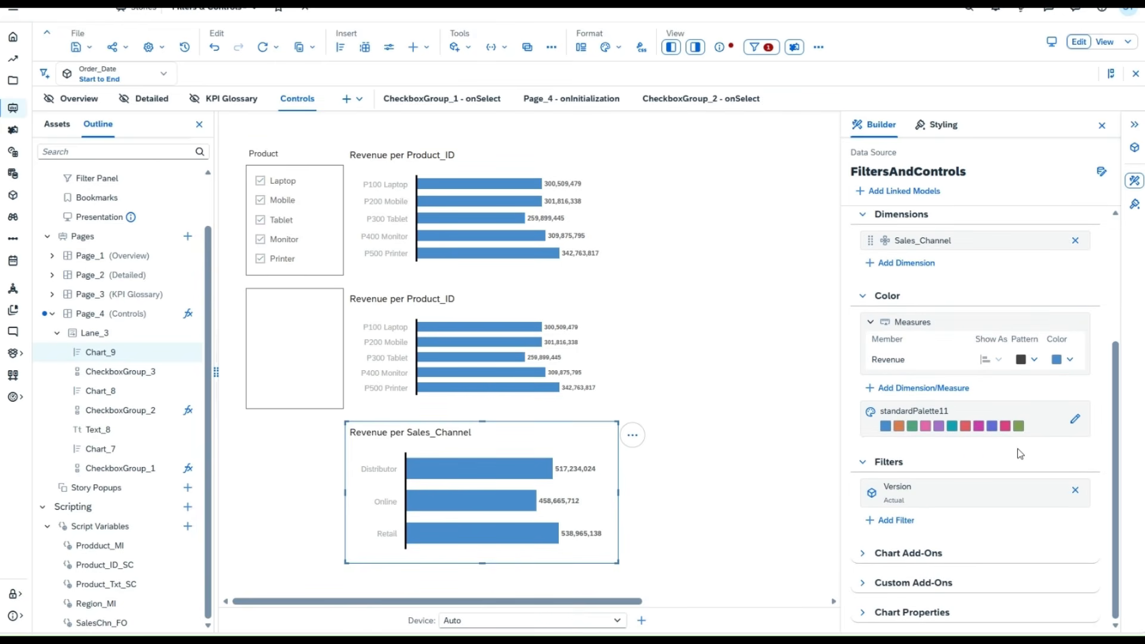
pyautogui.click(903, 521)
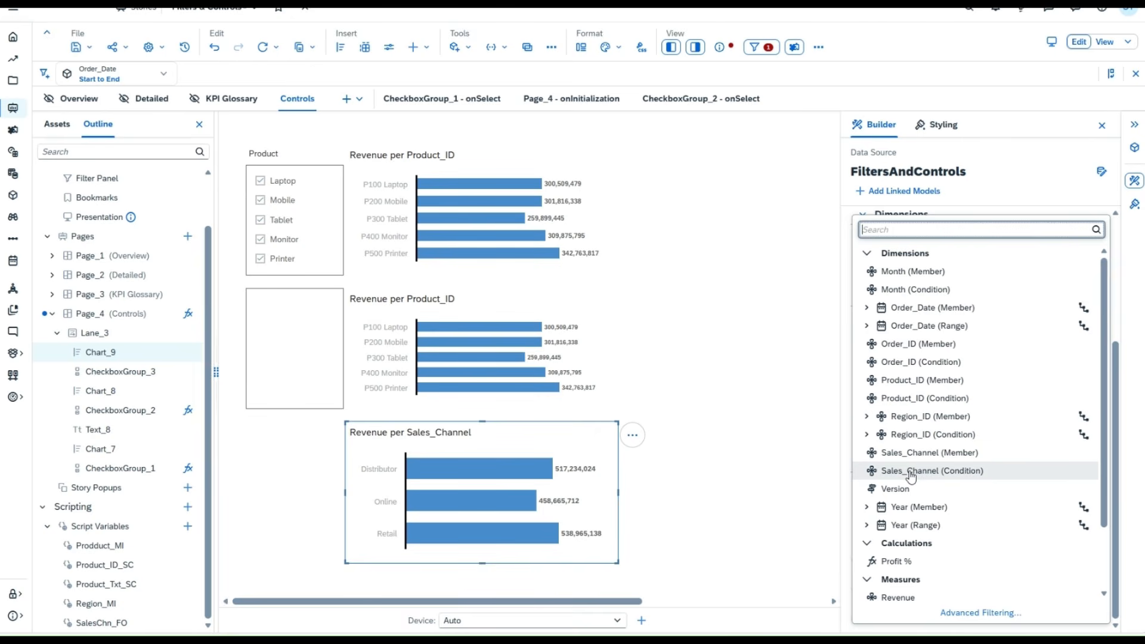
pyautogui.click(938, 454)
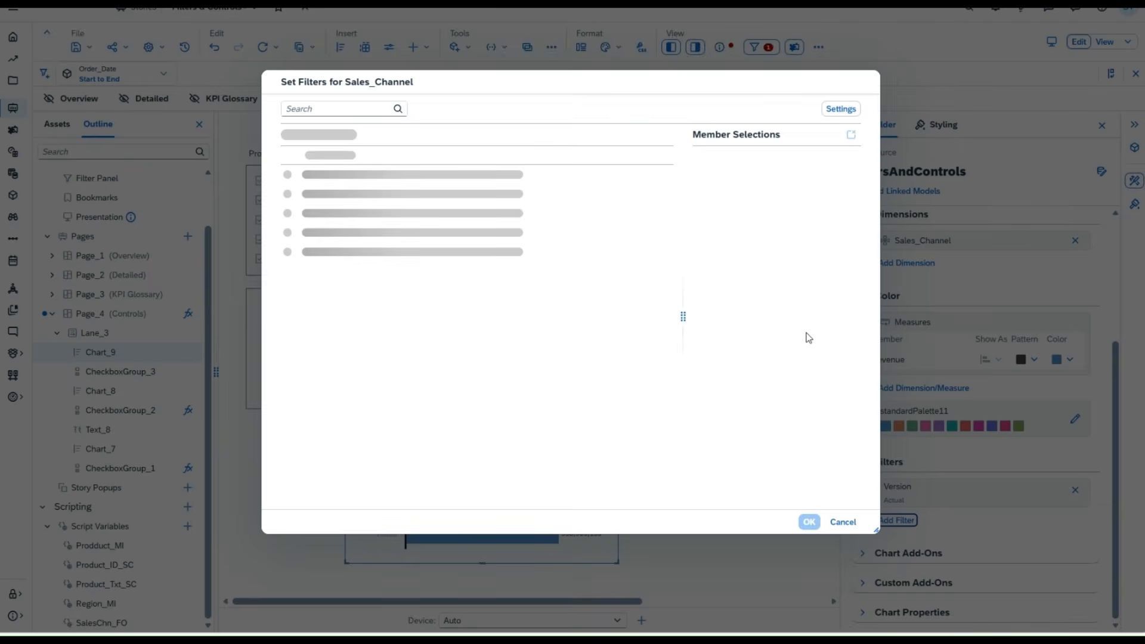
pyautogui.click(843, 522)
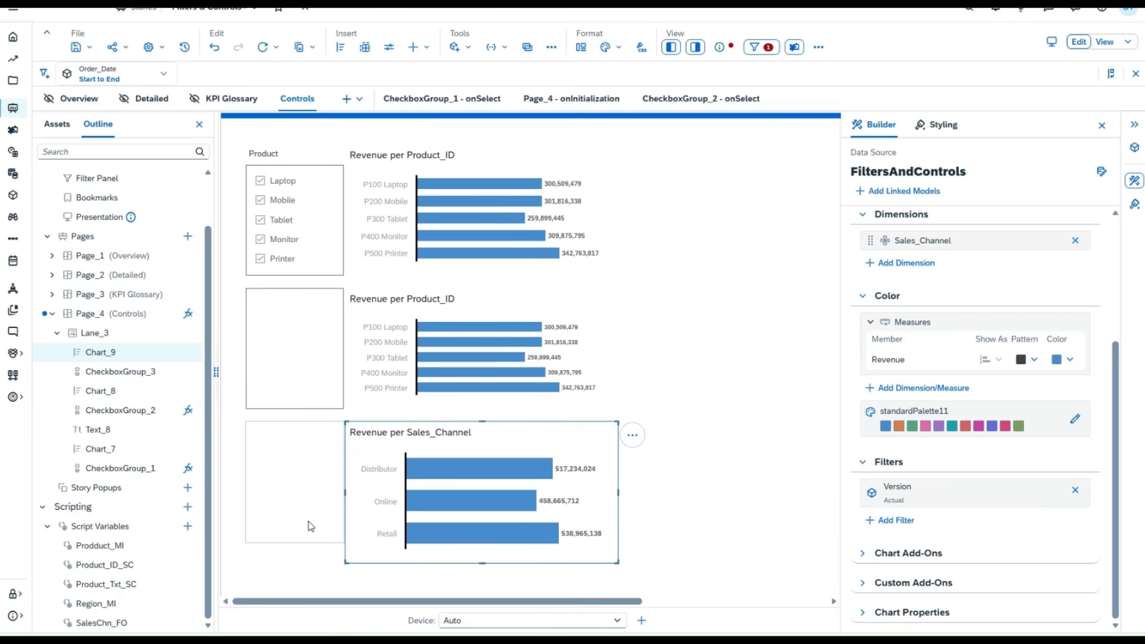
# Bind both the IDs and the texts of the new lower checkbox group to the Revenue per Sales_Channel chart.
pyautogui.click(310, 526)
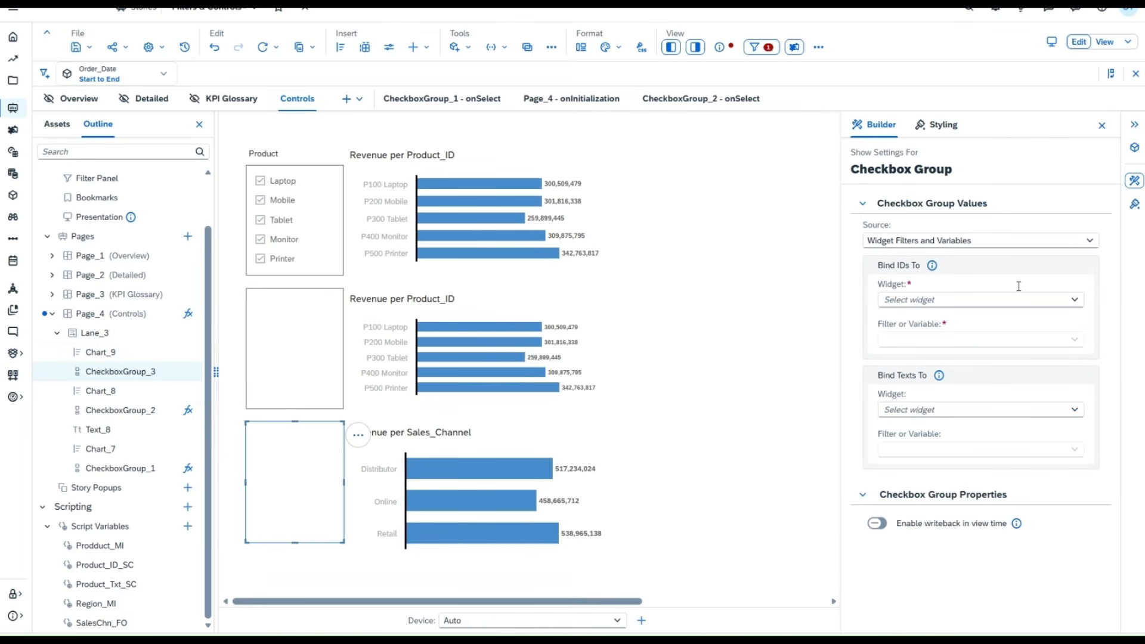
pyautogui.click(1073, 300)
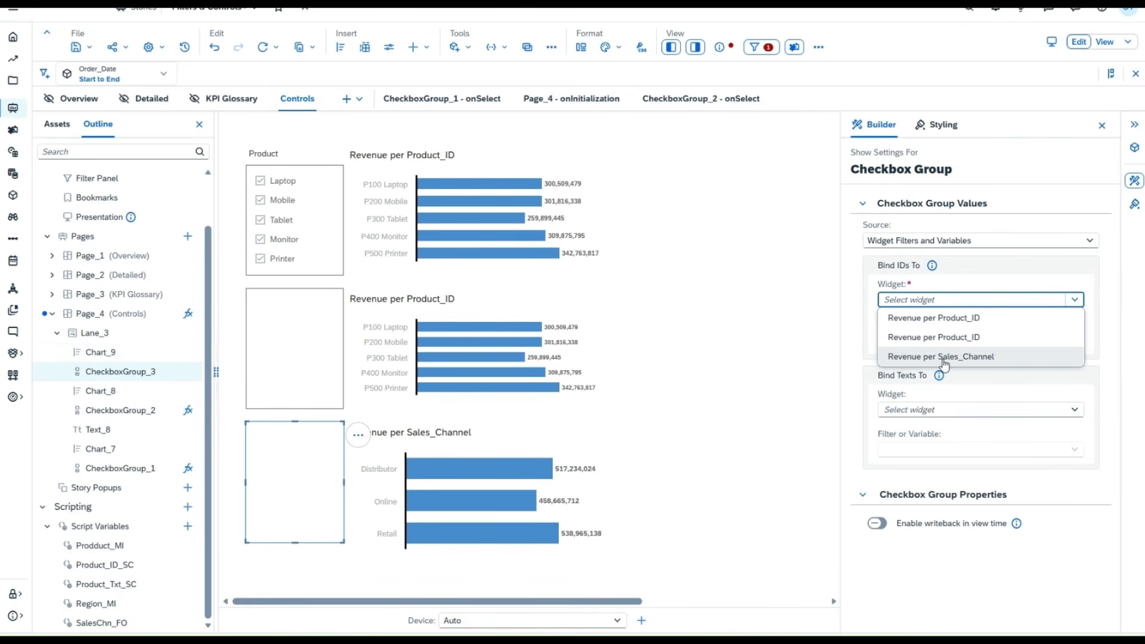
pyautogui.click(974, 358)
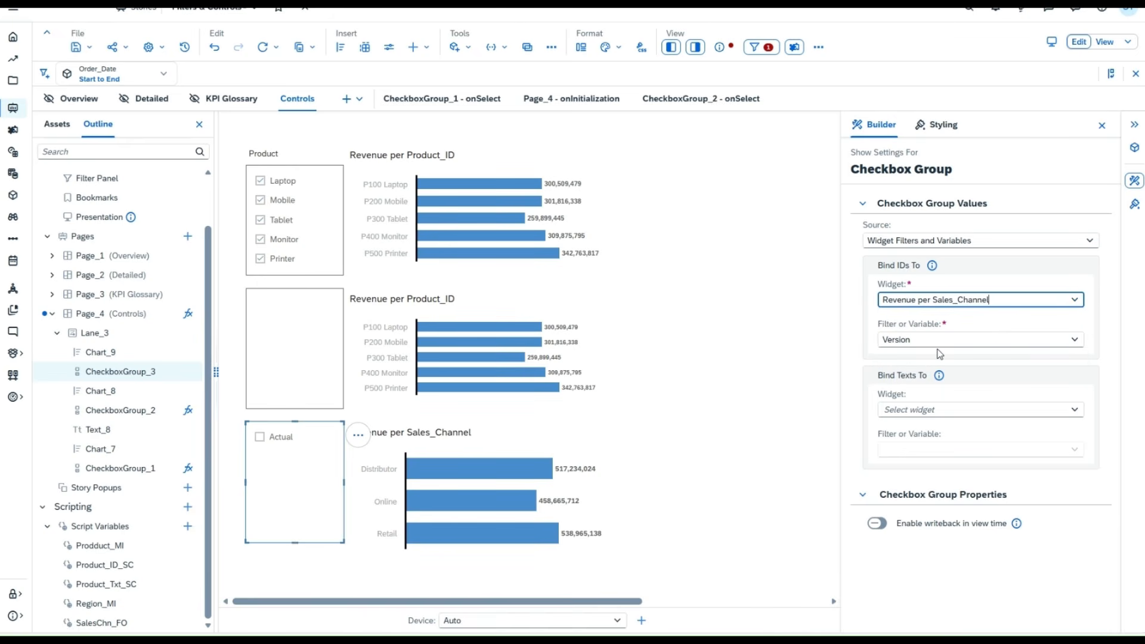
pyautogui.click(1076, 411)
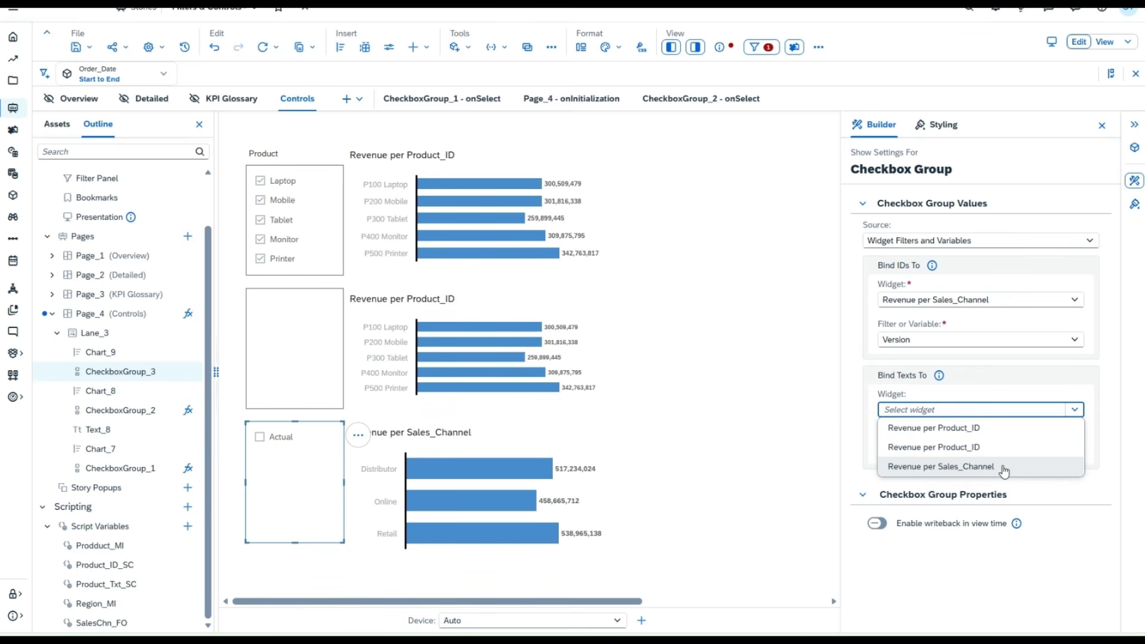
pyautogui.click(1004, 468)
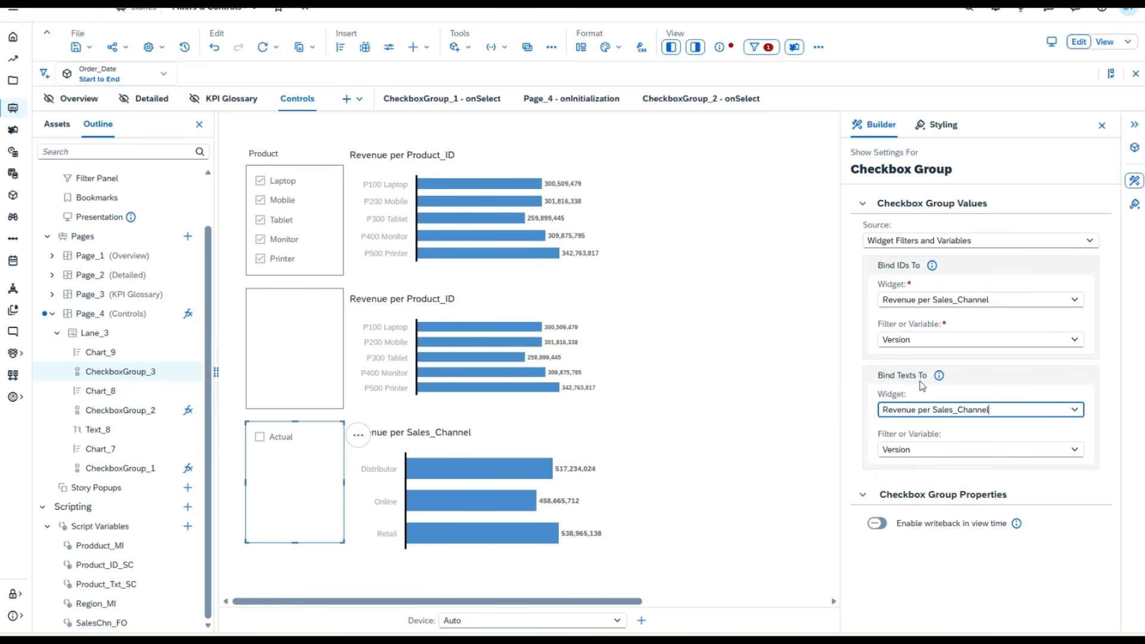
# Enable view-time writeback for the checkbox group and write its selection back to the script variable SalesChn_FO.
pyautogui.click(877, 524)
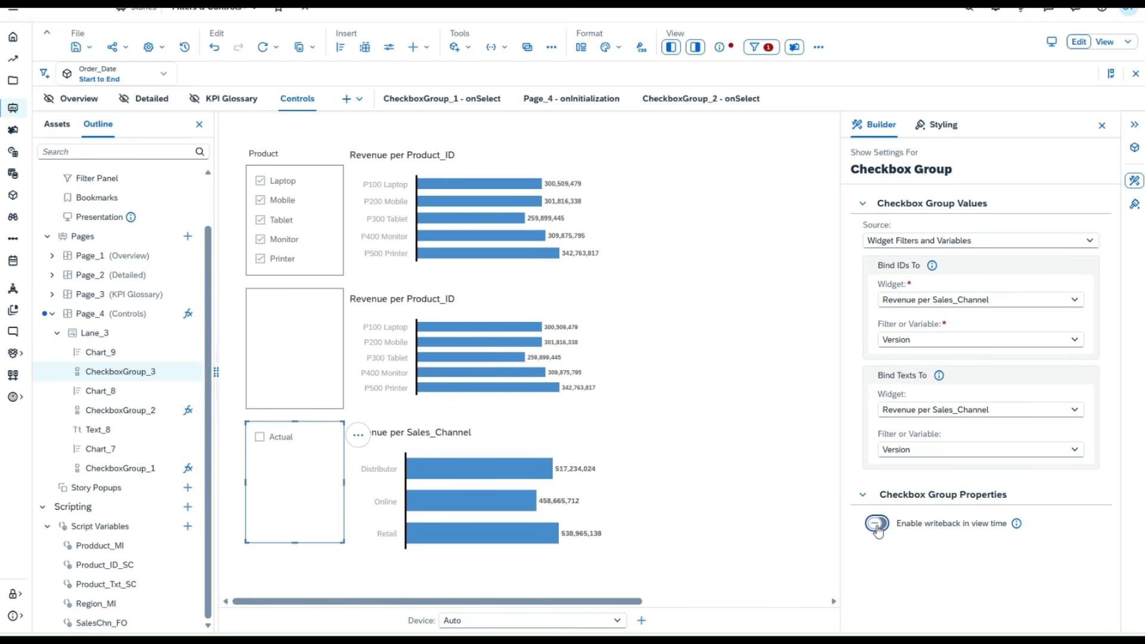
pyautogui.click(877, 525)
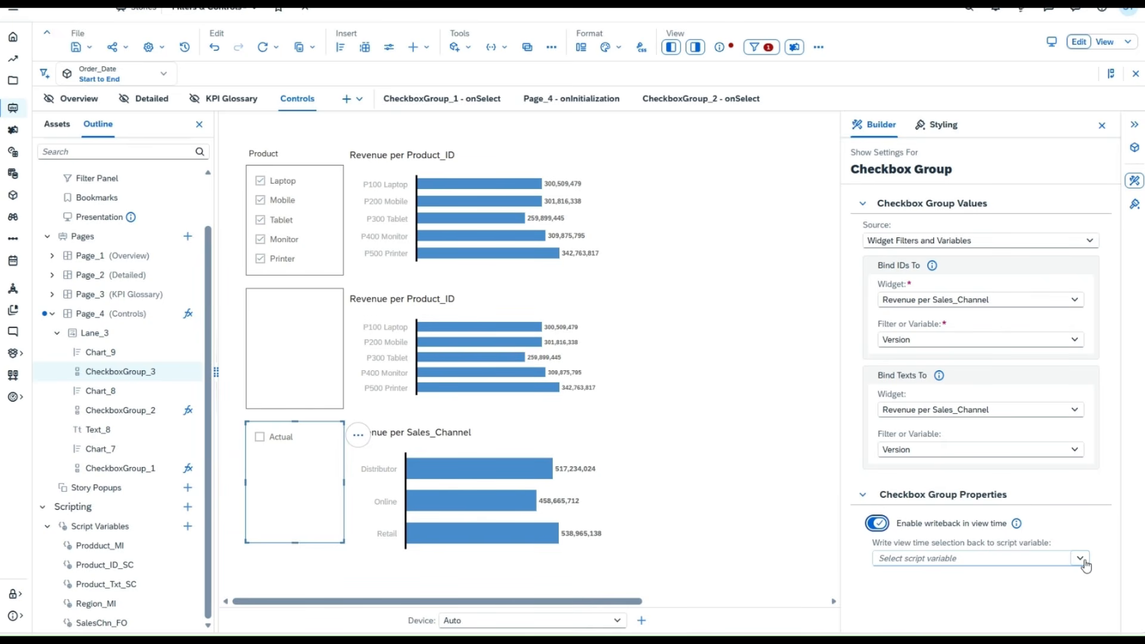
pyautogui.click(1081, 559)
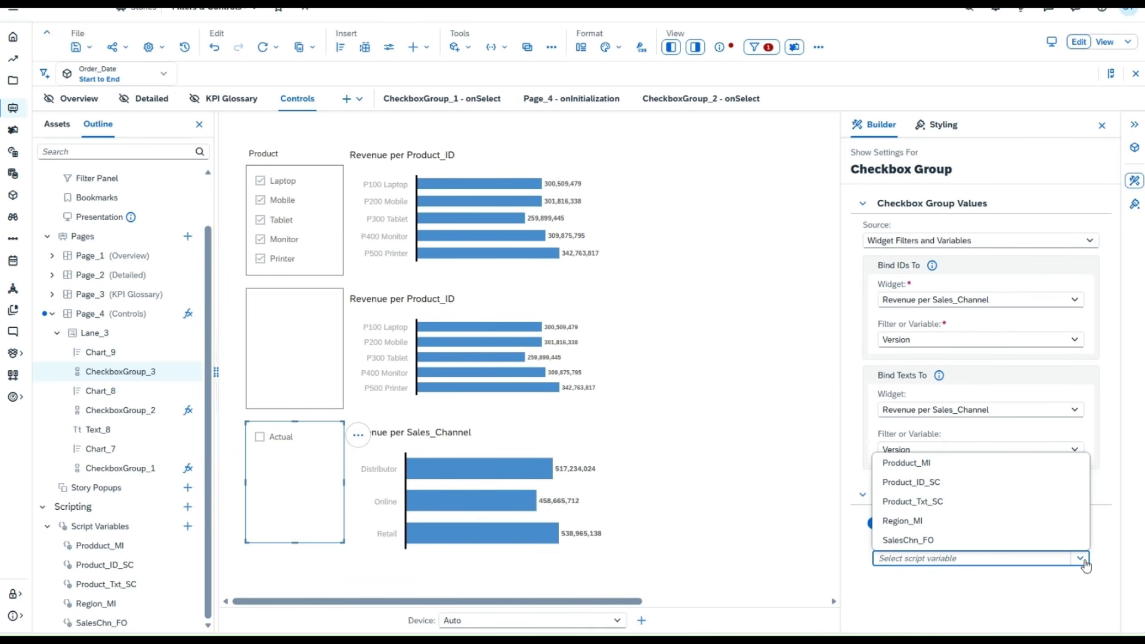
pyautogui.click(908, 541)
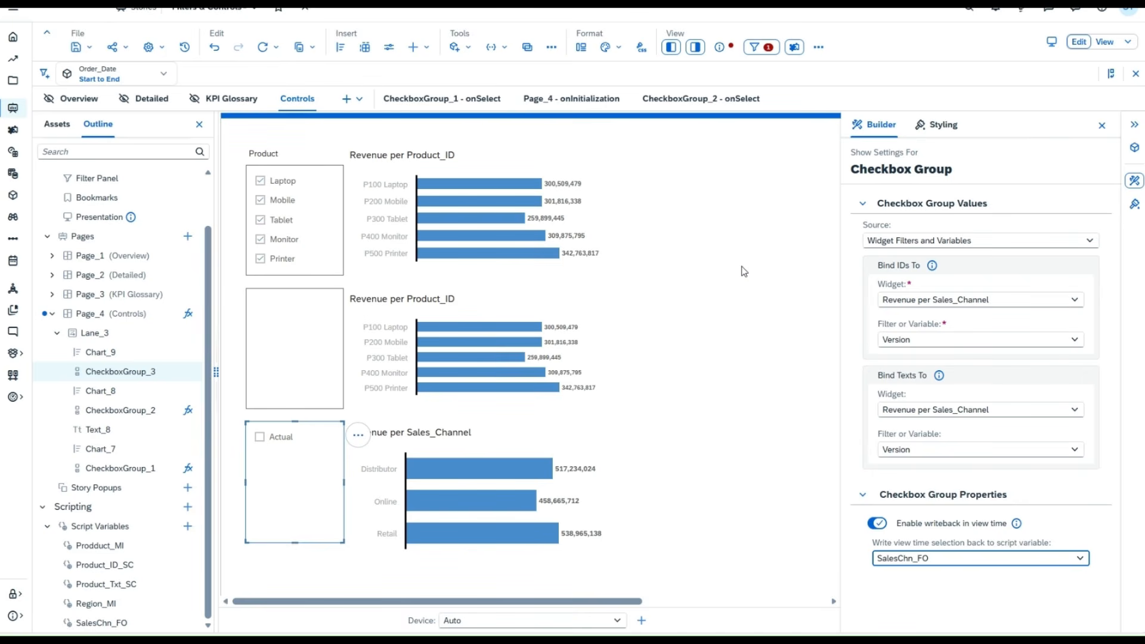
# Add a Sales_Channel member filter with All Members selected to the Revenue per Sales_Channel chart.
pyautogui.click(504, 441)
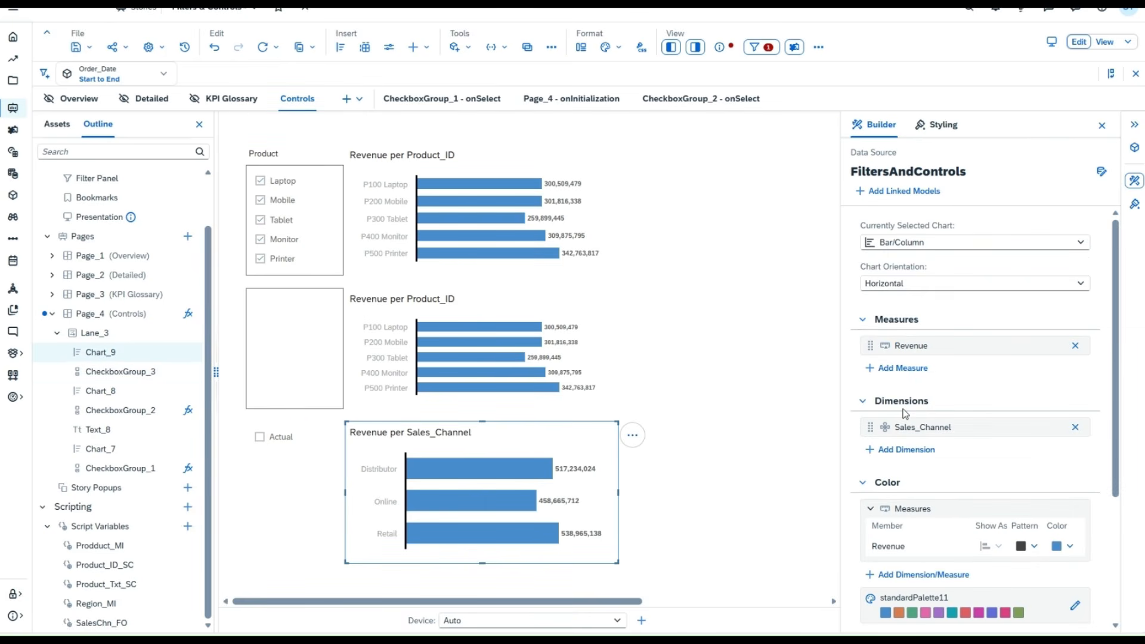
pyautogui.scroll(-3, 988, 499)
pyautogui.click(902, 521)
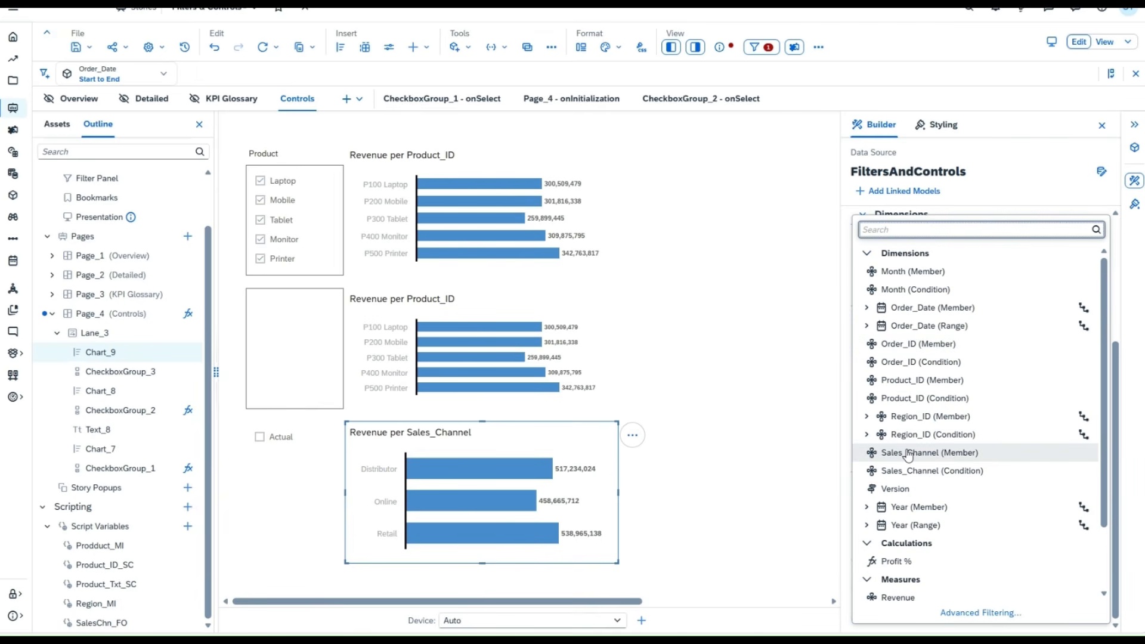
pyautogui.click(907, 453)
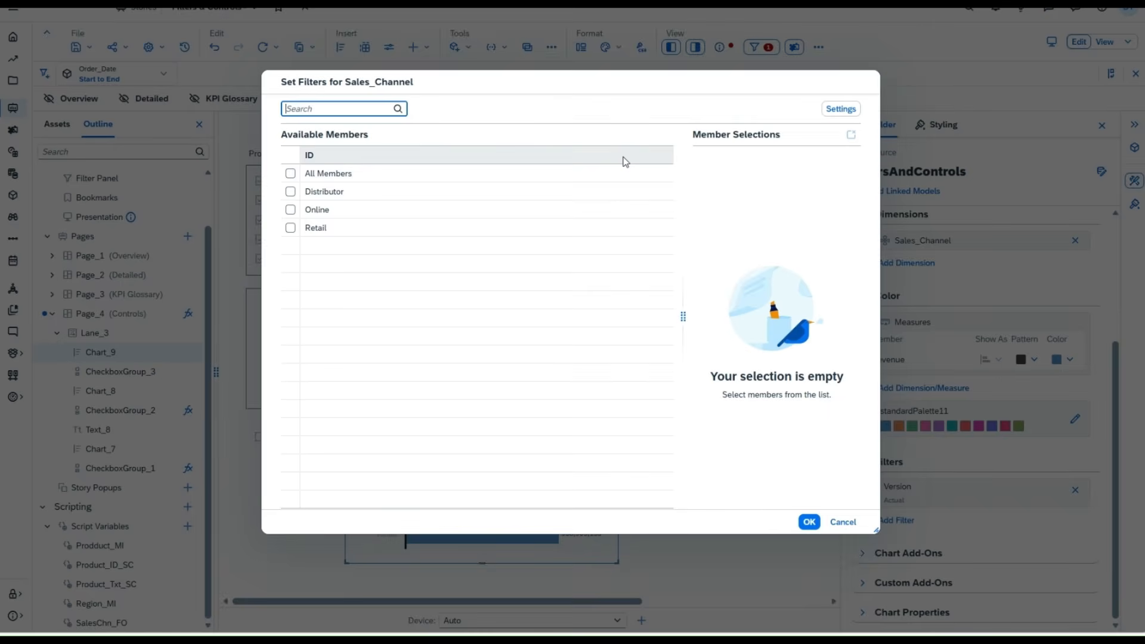
pyautogui.click(355, 177)
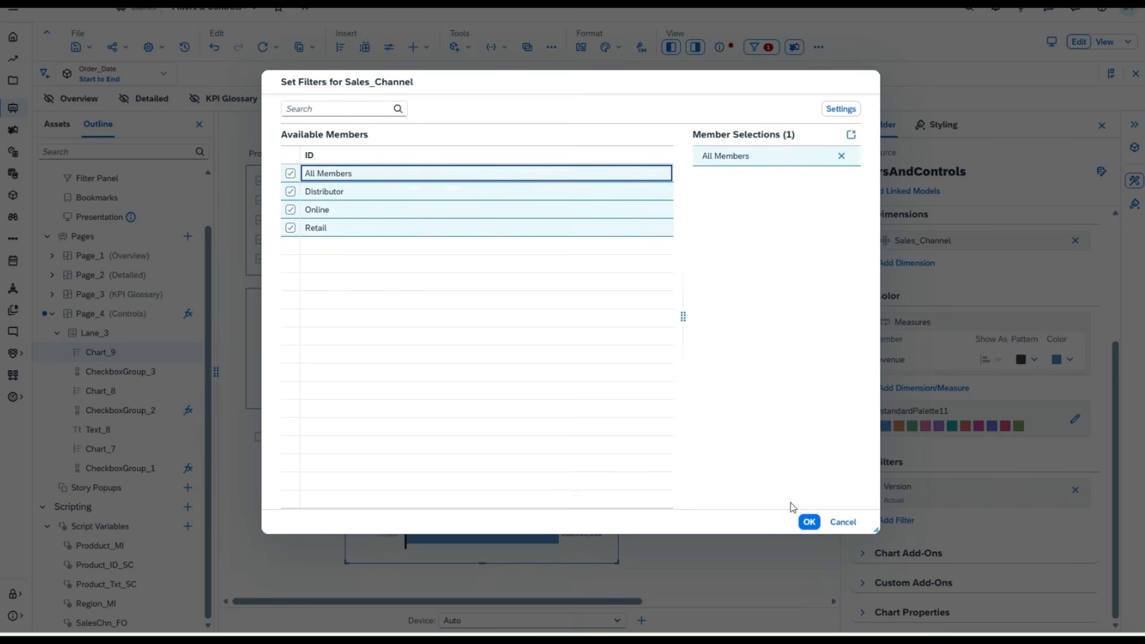
pyautogui.click(809, 523)
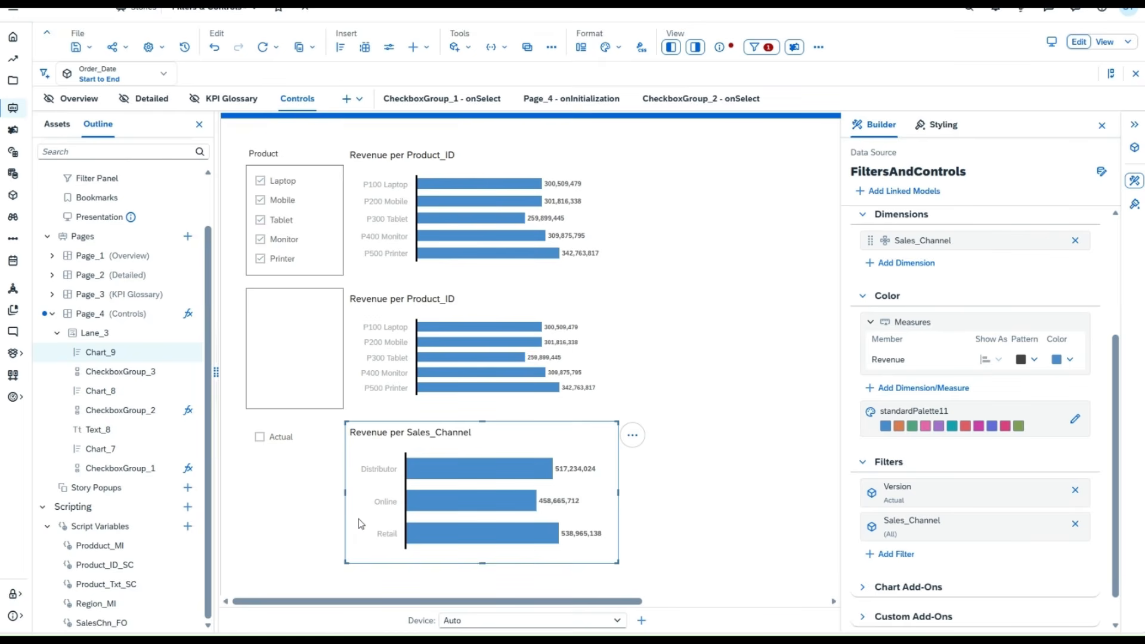
# Set the filter for both the ID and text bindings of the lower checkbox group to Sales_Channel.
pyautogui.click(286, 523)
pyautogui.click(1081, 343)
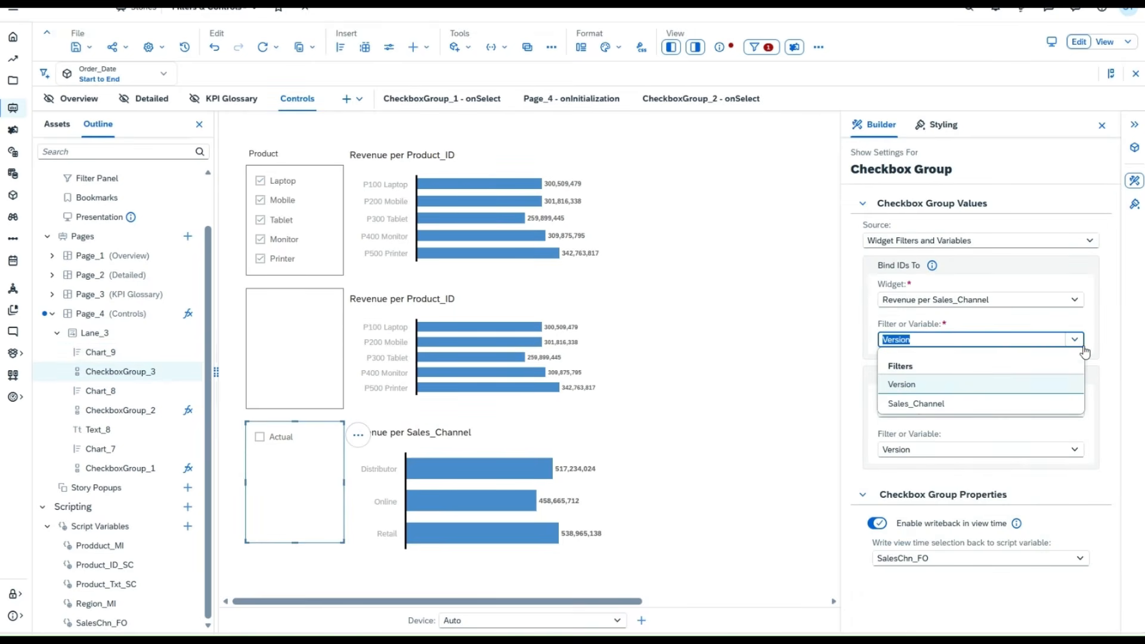
pyautogui.click(1010, 404)
pyautogui.click(1074, 451)
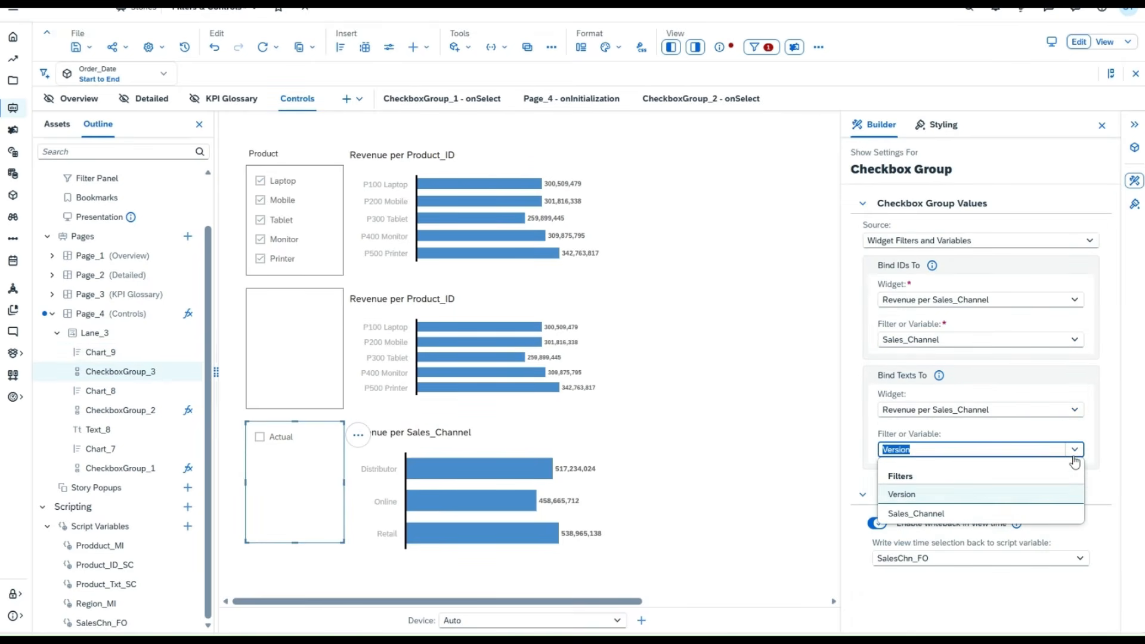
pyautogui.click(1029, 515)
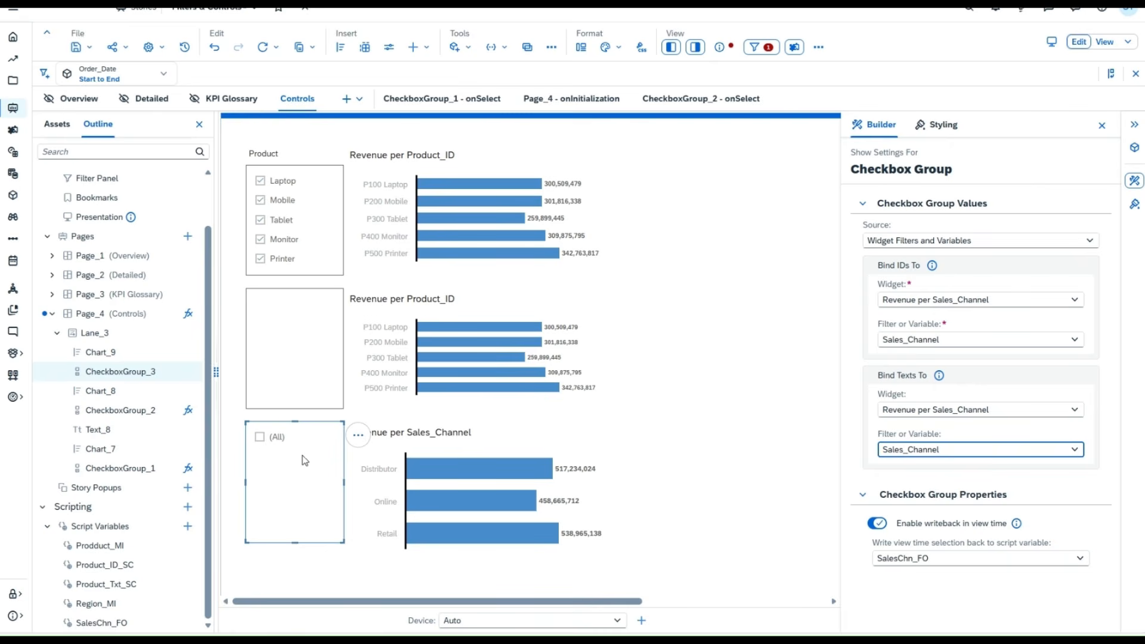
pyautogui.click(304, 493)
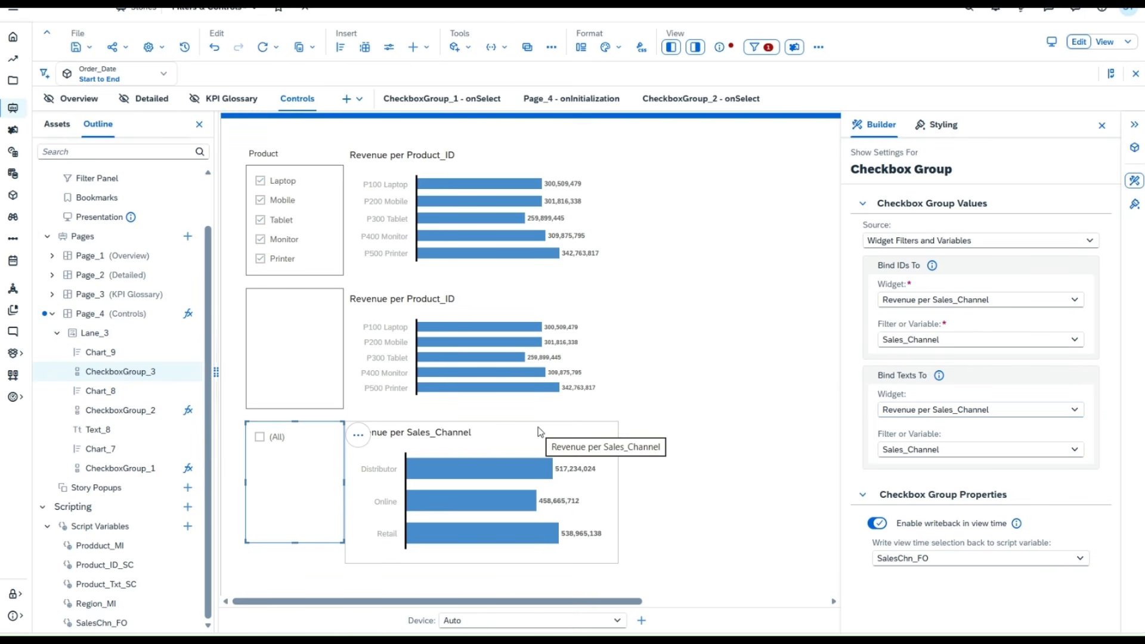
# Change the chart's Sales_Channel filter to the individual members Distributor, Online and Retail, and check the filter's settings.
pyautogui.click(507, 437)
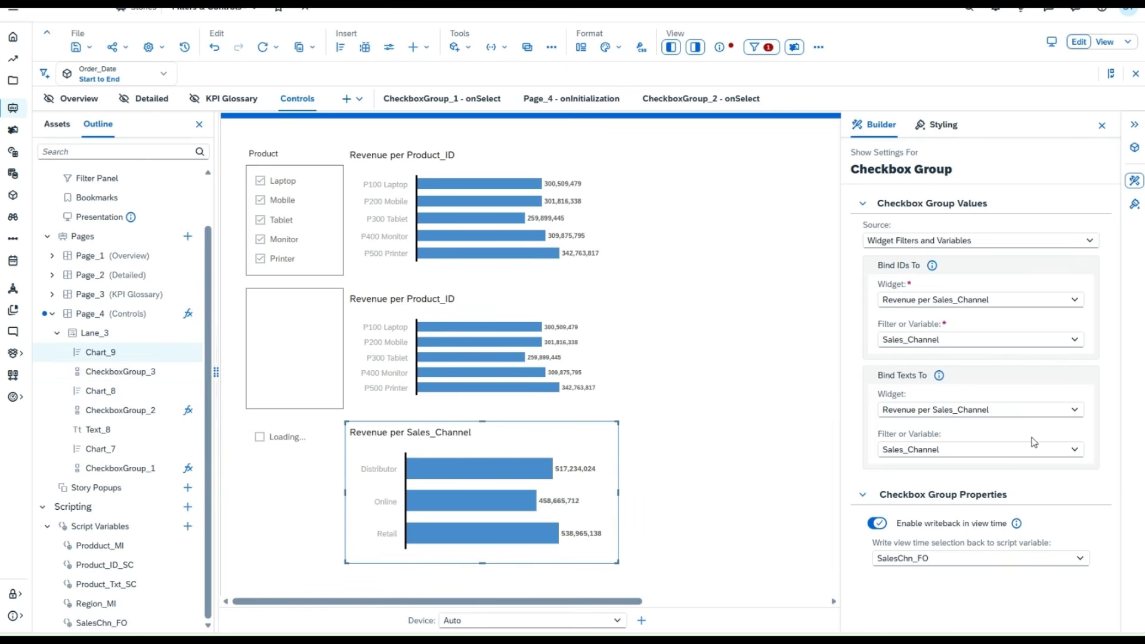
pyautogui.scroll(-3, 1034, 442)
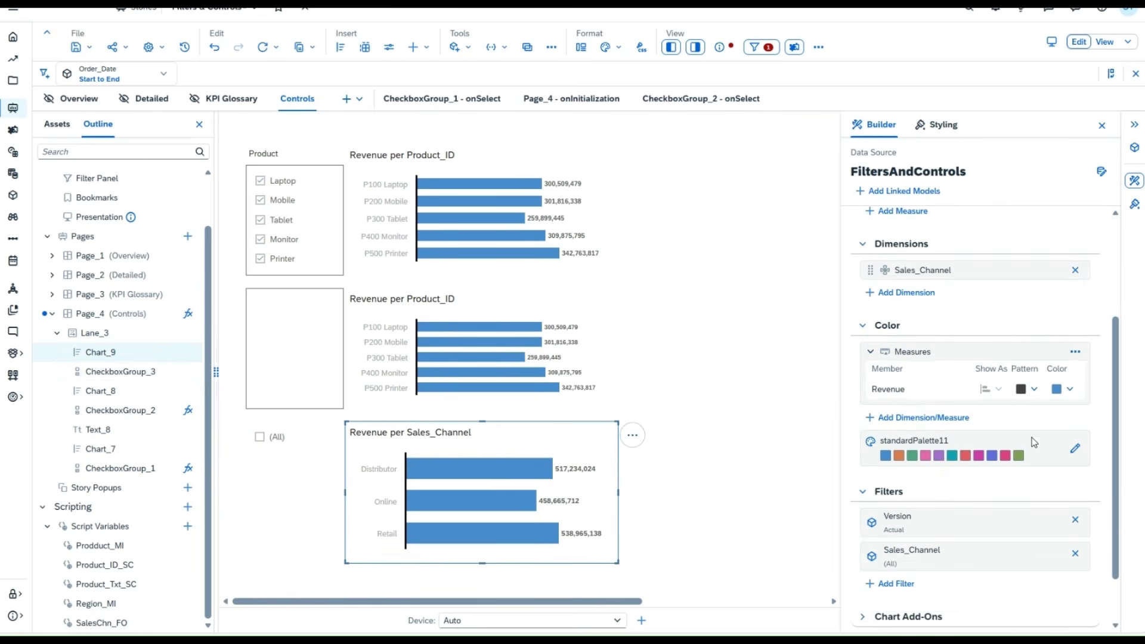
pyautogui.scroll(-1, 1014, 477)
pyautogui.click(994, 514)
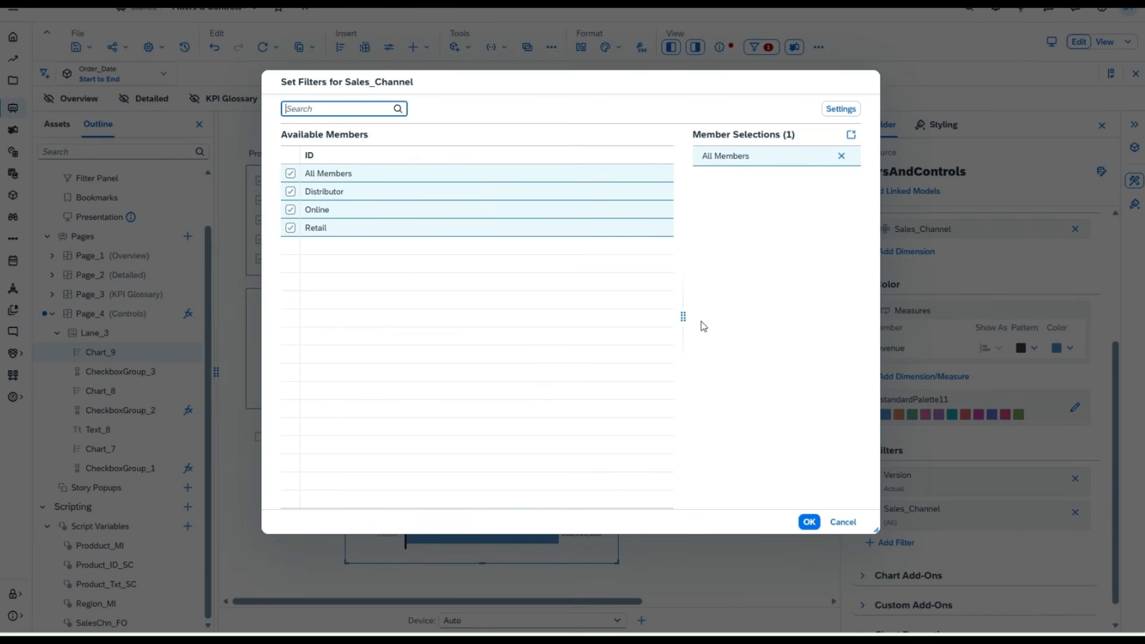
pyautogui.click(293, 196)
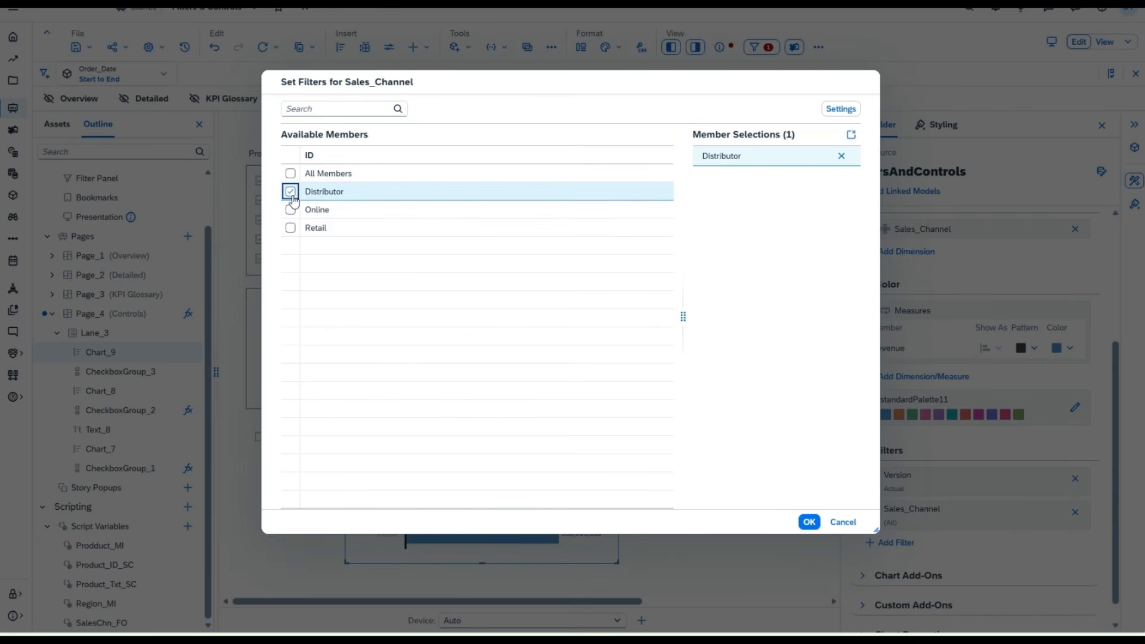
pyautogui.click(290, 210)
pyautogui.click(290, 228)
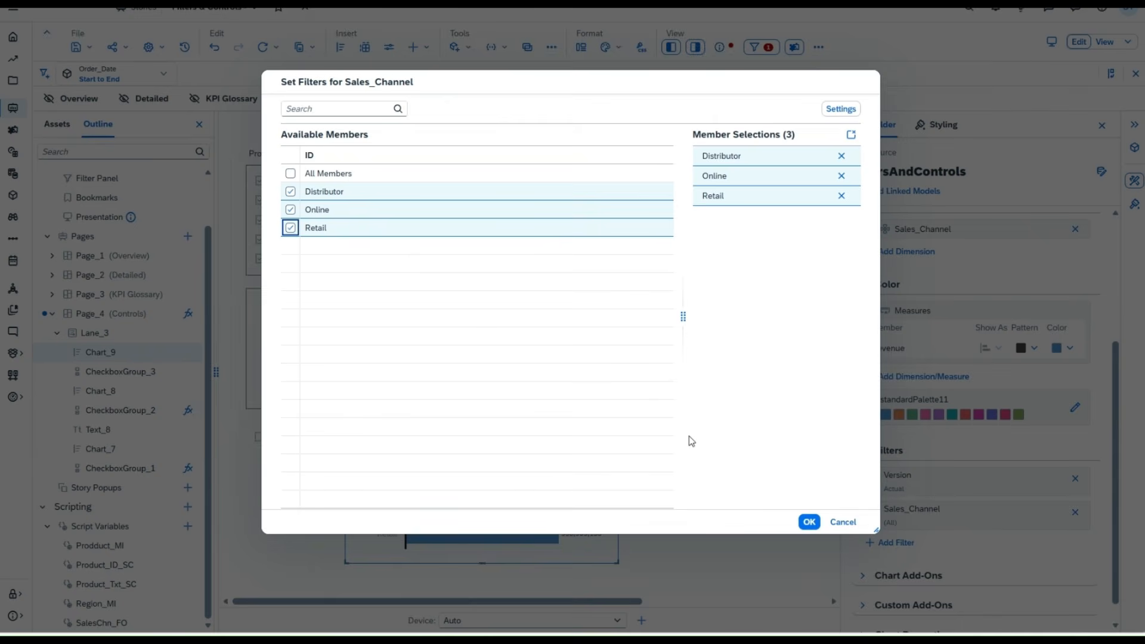
pyautogui.click(825, 111)
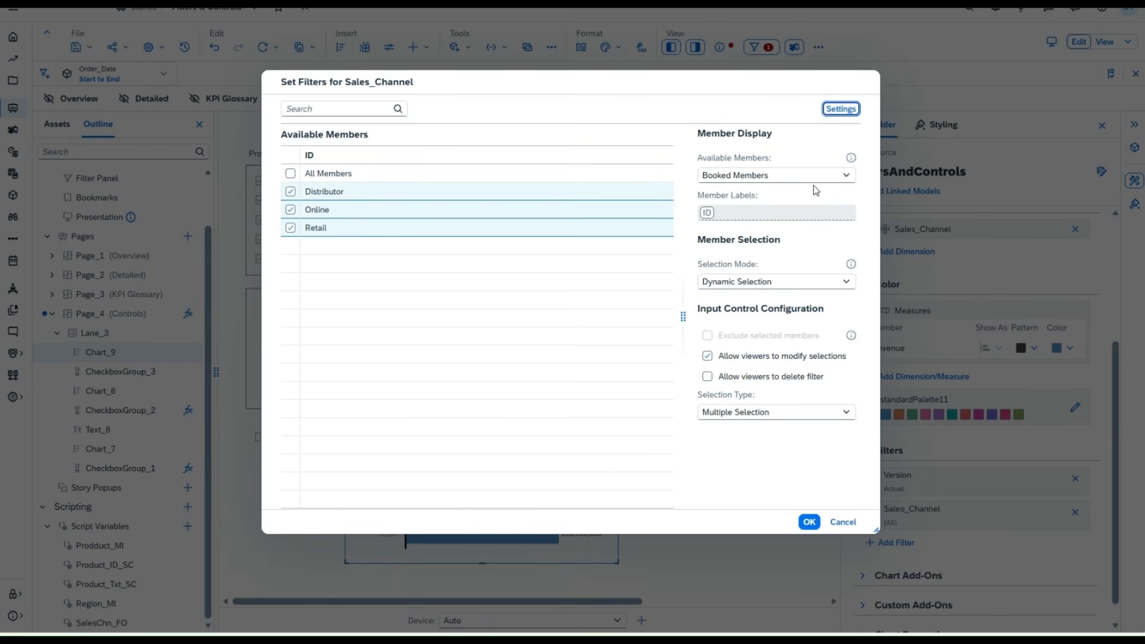
pyautogui.click(809, 523)
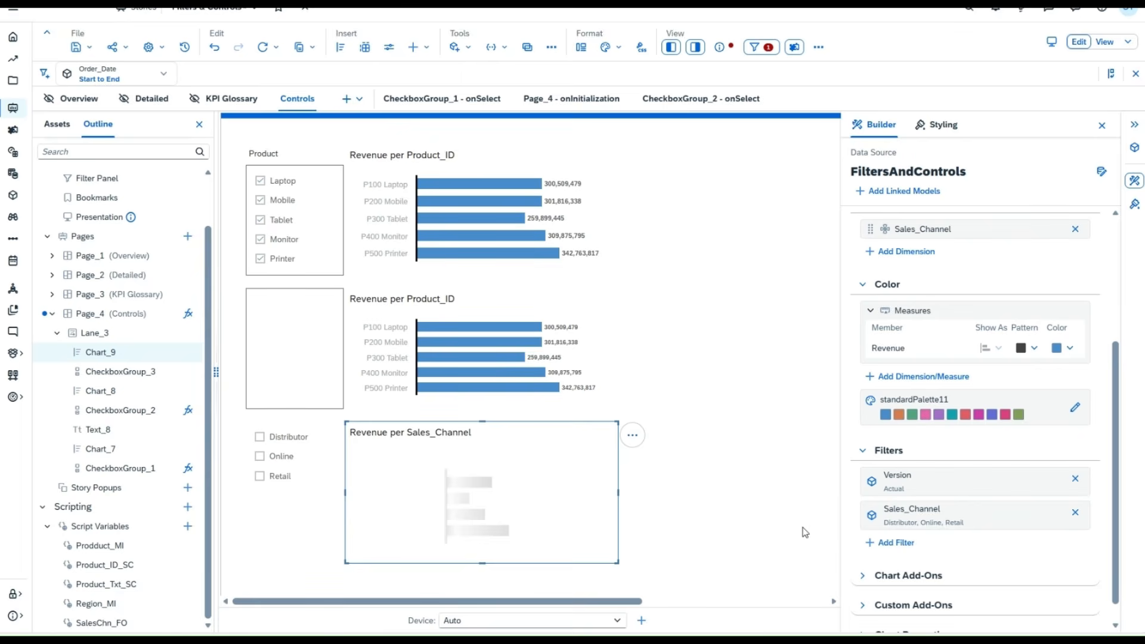
# Apply All Borders to the sales channel checkbox group.
pyautogui.click(311, 501)
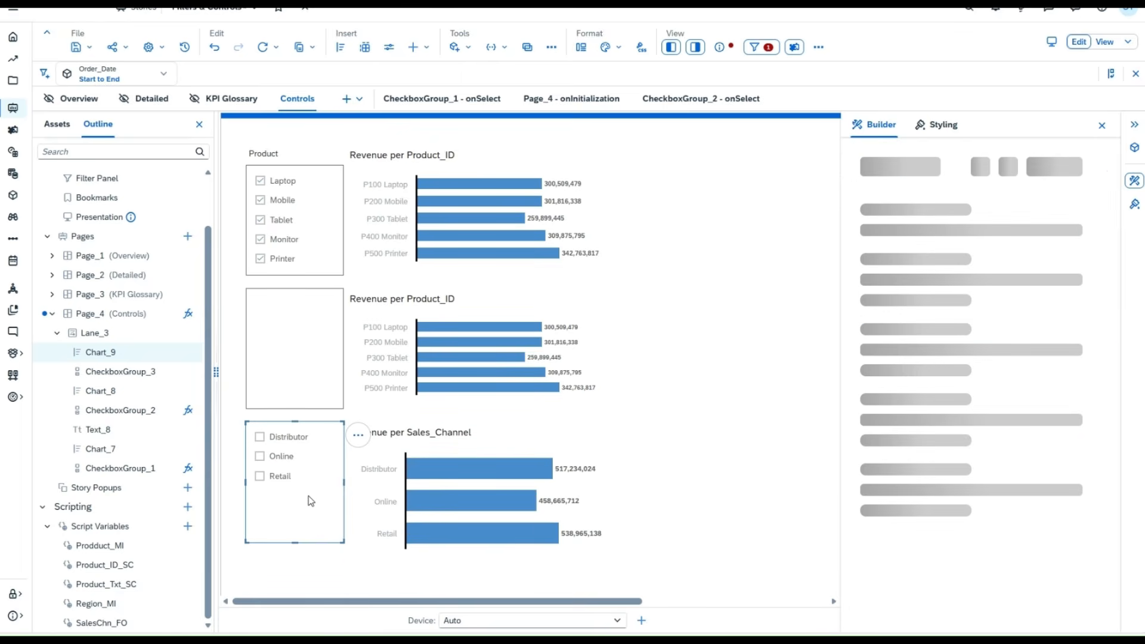
pyautogui.click(937, 125)
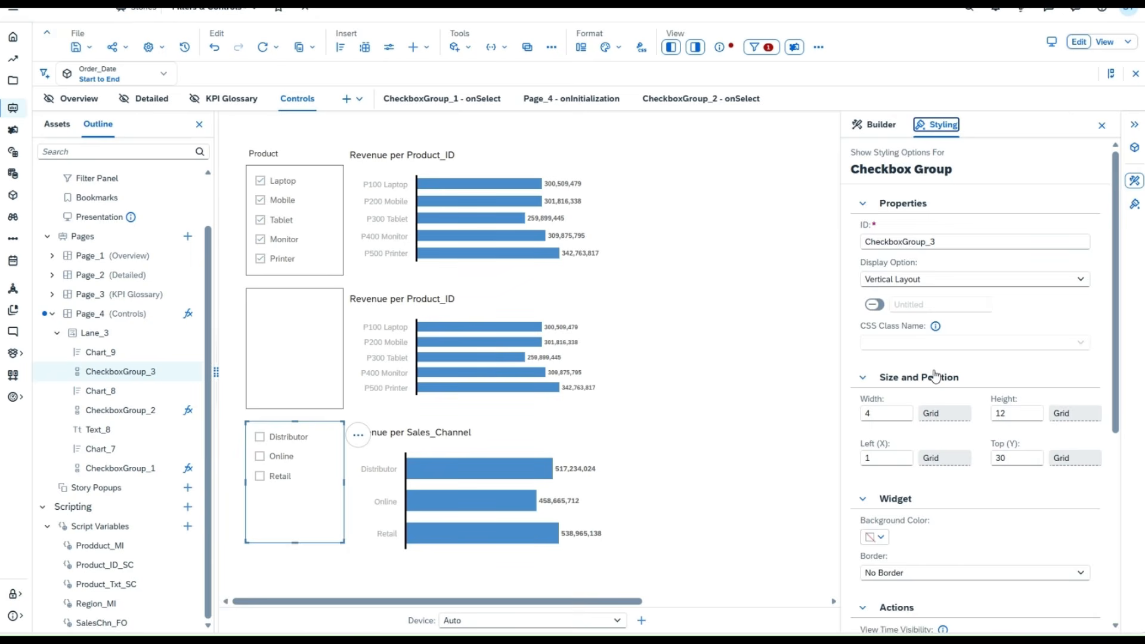
pyautogui.scroll(-4, 934, 376)
pyautogui.click(904, 315)
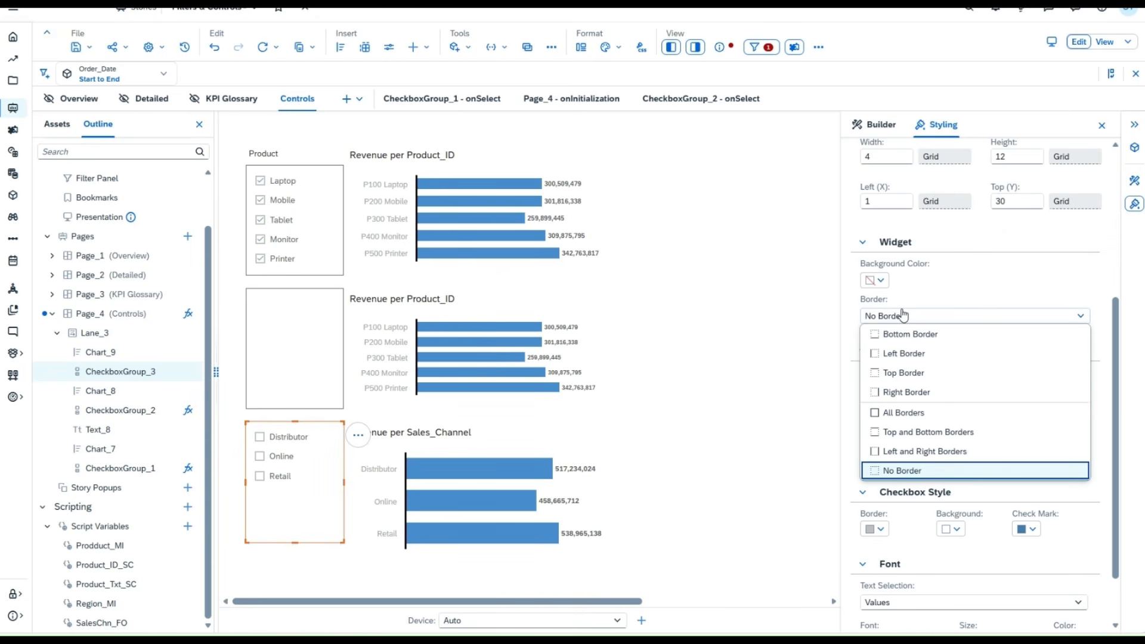
pyautogui.click(904, 413)
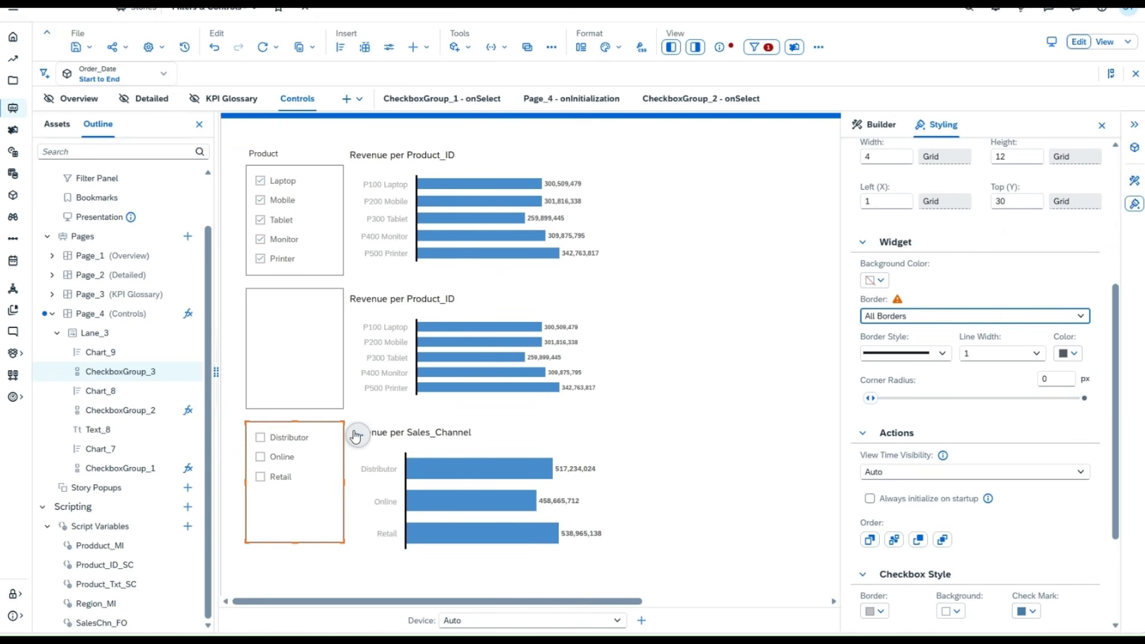
pyautogui.click(375, 507)
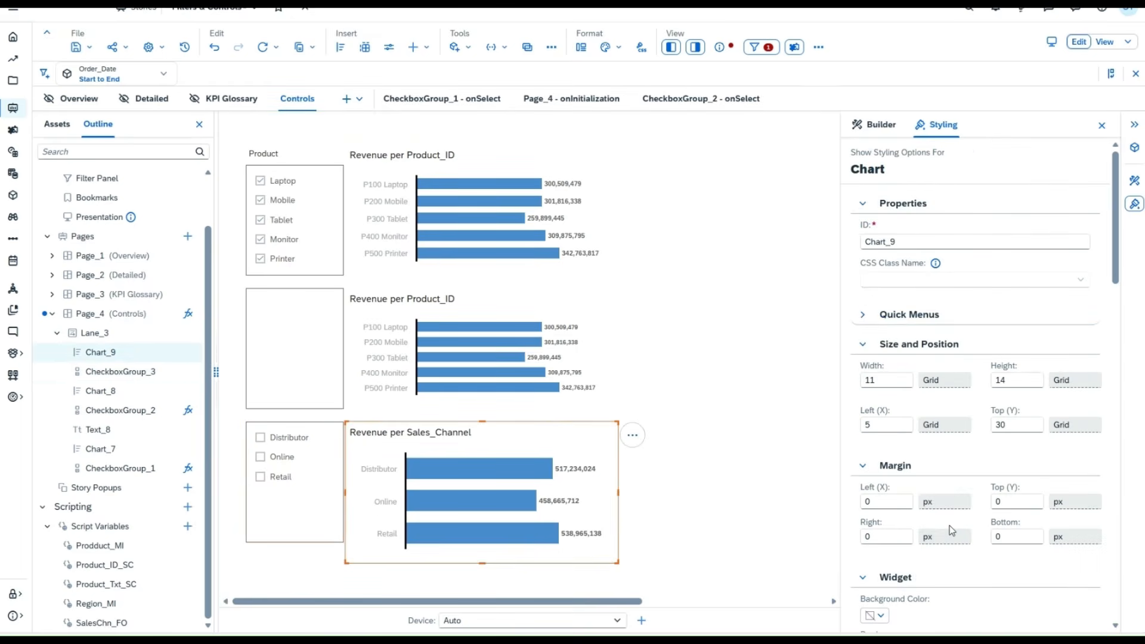
pyautogui.click(311, 513)
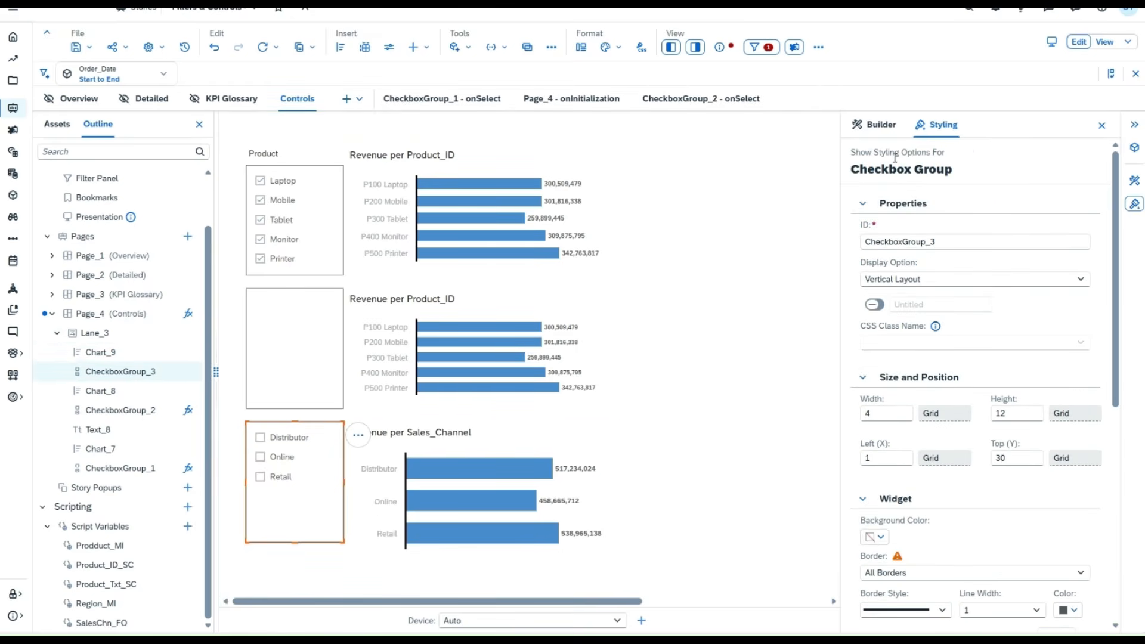
# Open the onSelect script of CheckboxGroup_3 and start a statement with Chart_9.getDataSource().
pyautogui.click(882, 125)
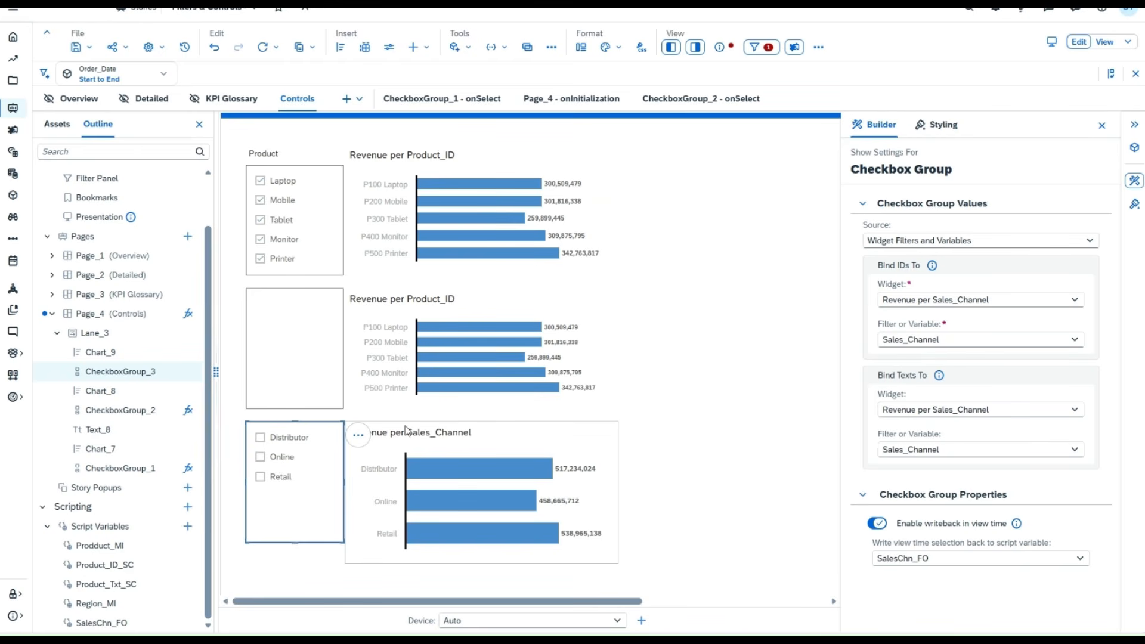
pyautogui.write('c')
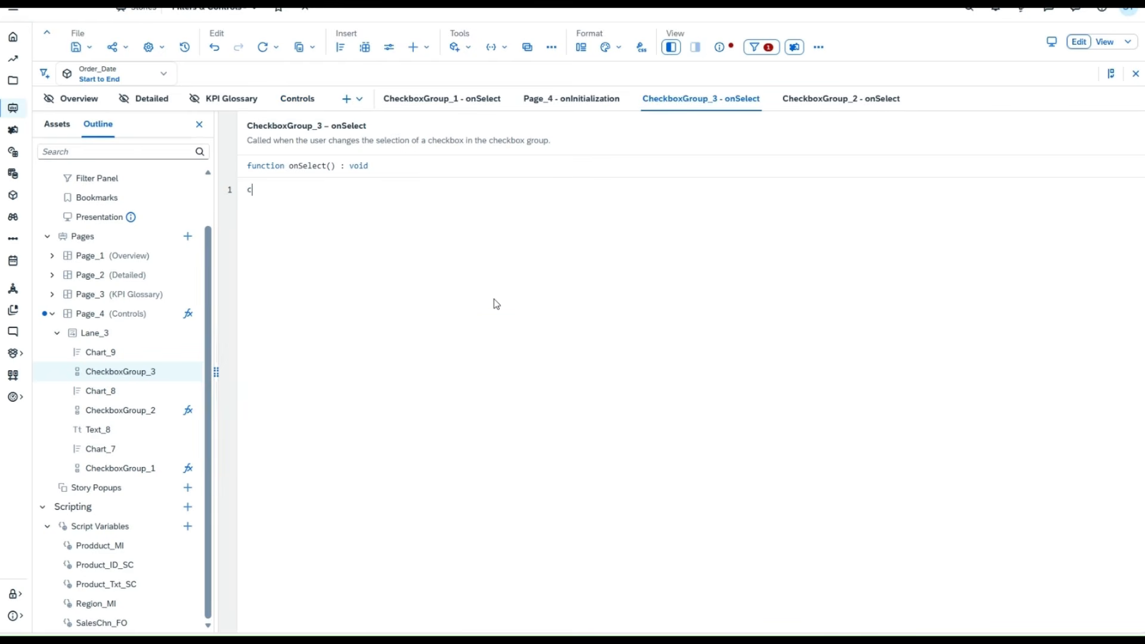
pyautogui.write('har')
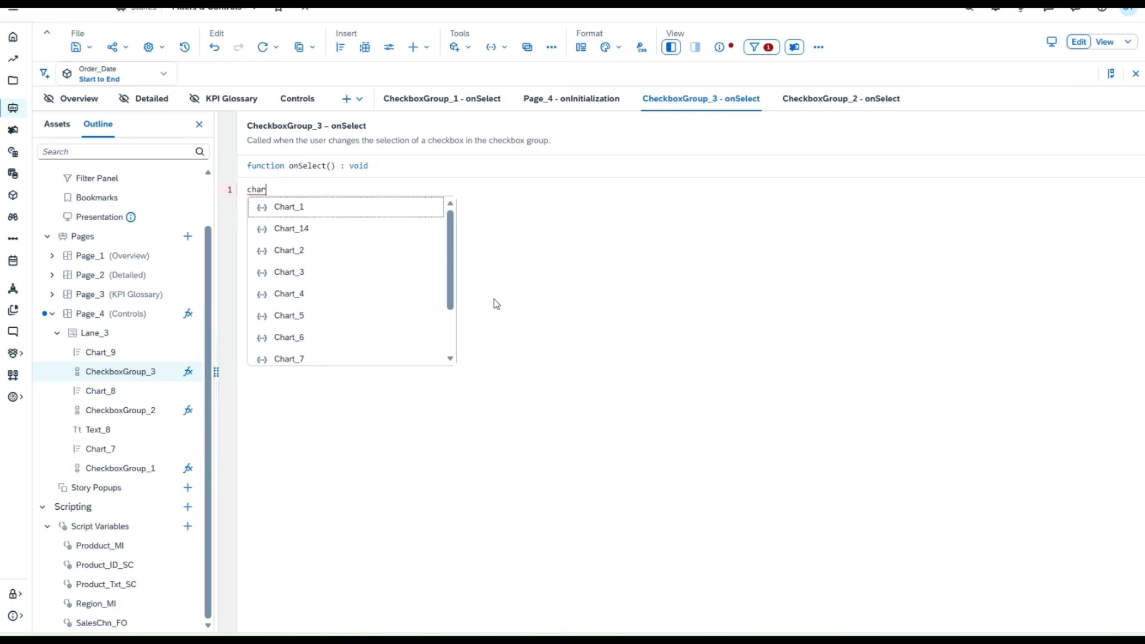
pyautogui.scroll(-2, 401, 336)
pyautogui.click(372, 336)
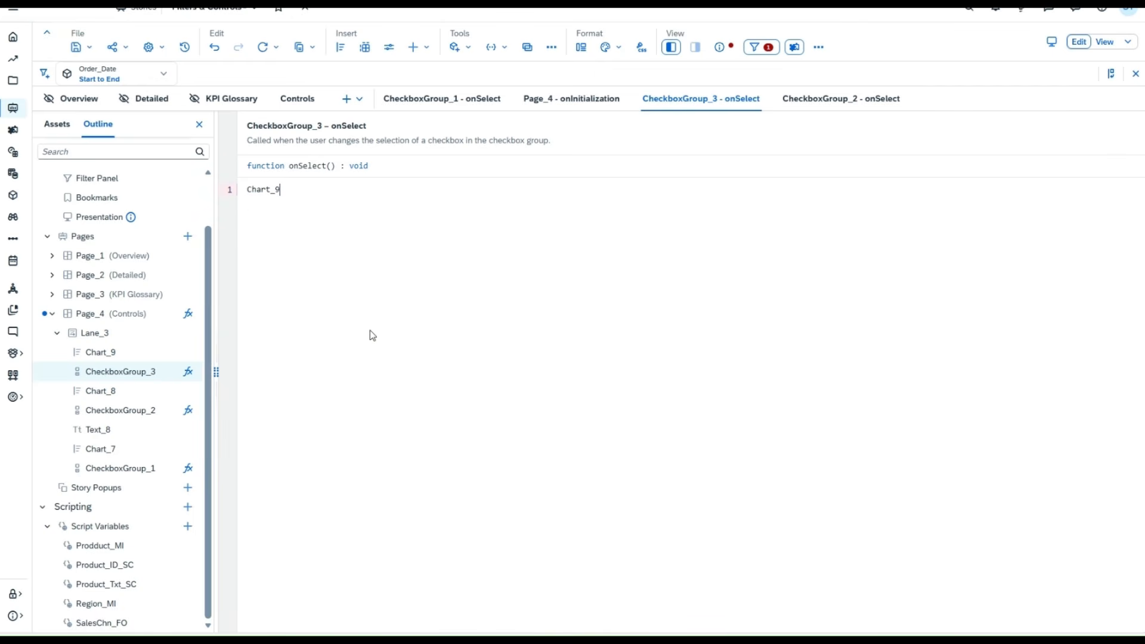
pyautogui.write('.')
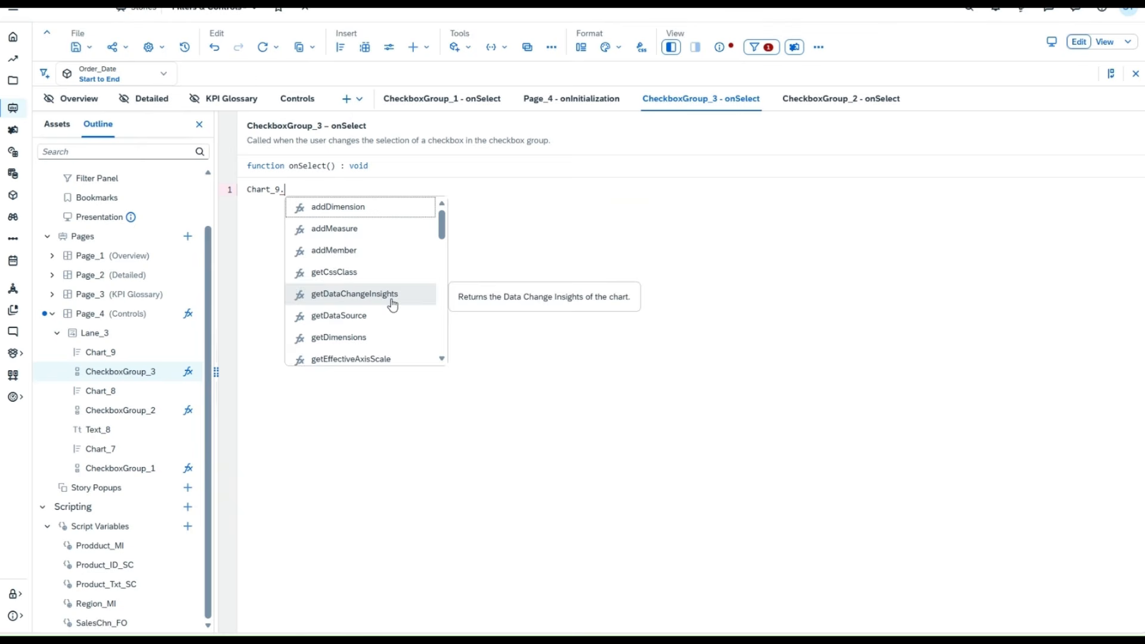
pyautogui.click(386, 316)
pyautogui.write('.')
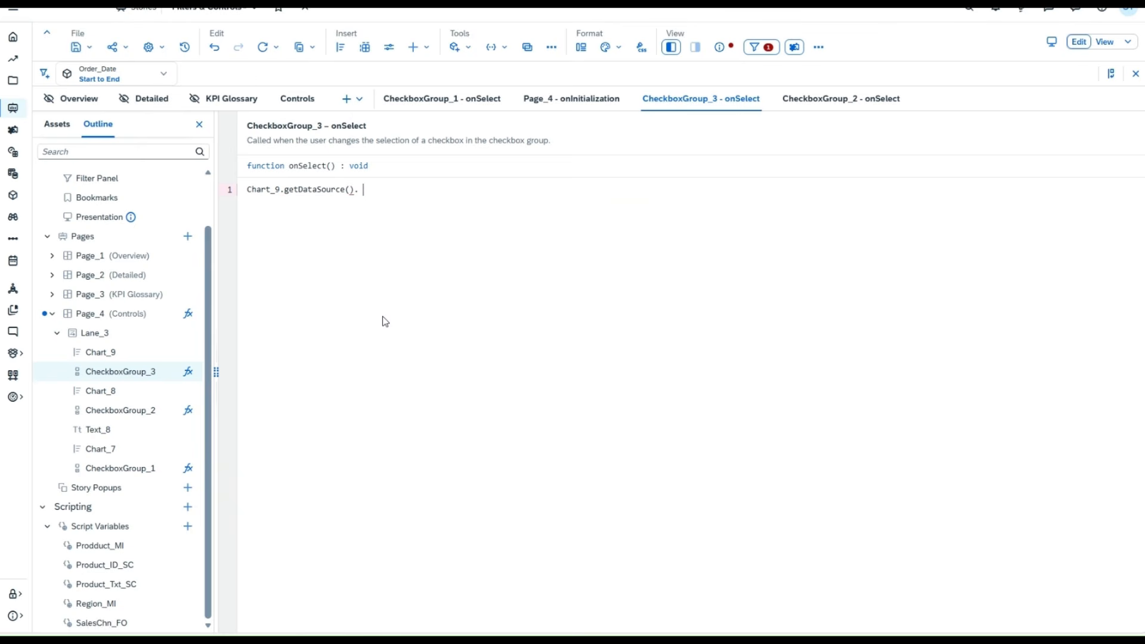
# Append a setDimensionFilter call to the statement with "Sales_Channel" as its dimension.
pyautogui.press('BackSpace')
pyautogui.write('se')
pyautogui.hotkey('ctrl', 'space')
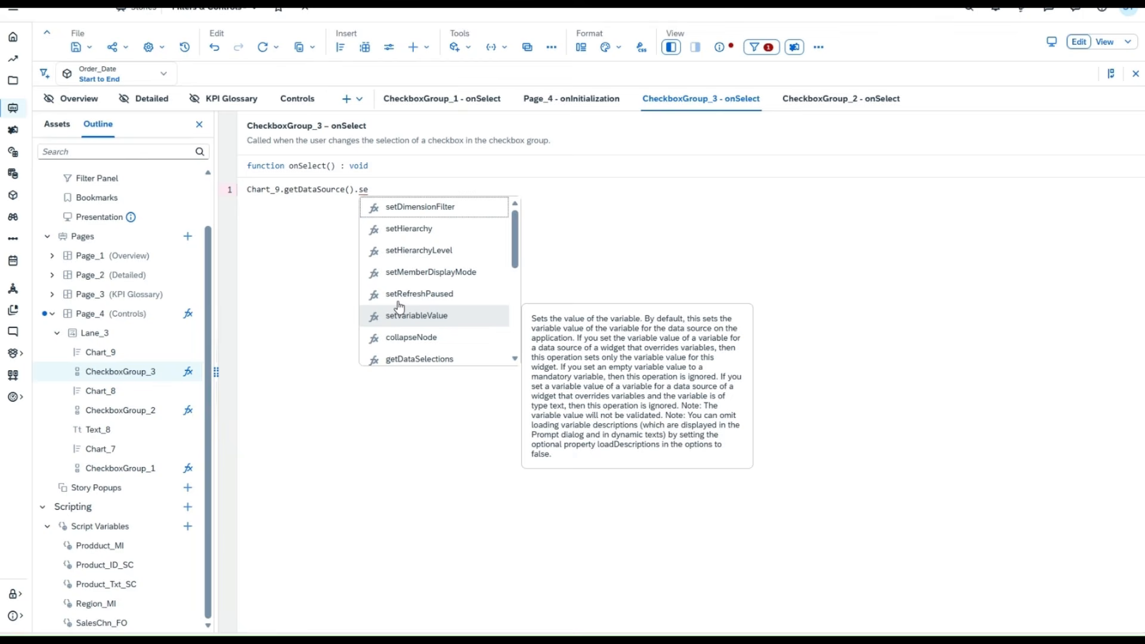
pyautogui.press('Return')
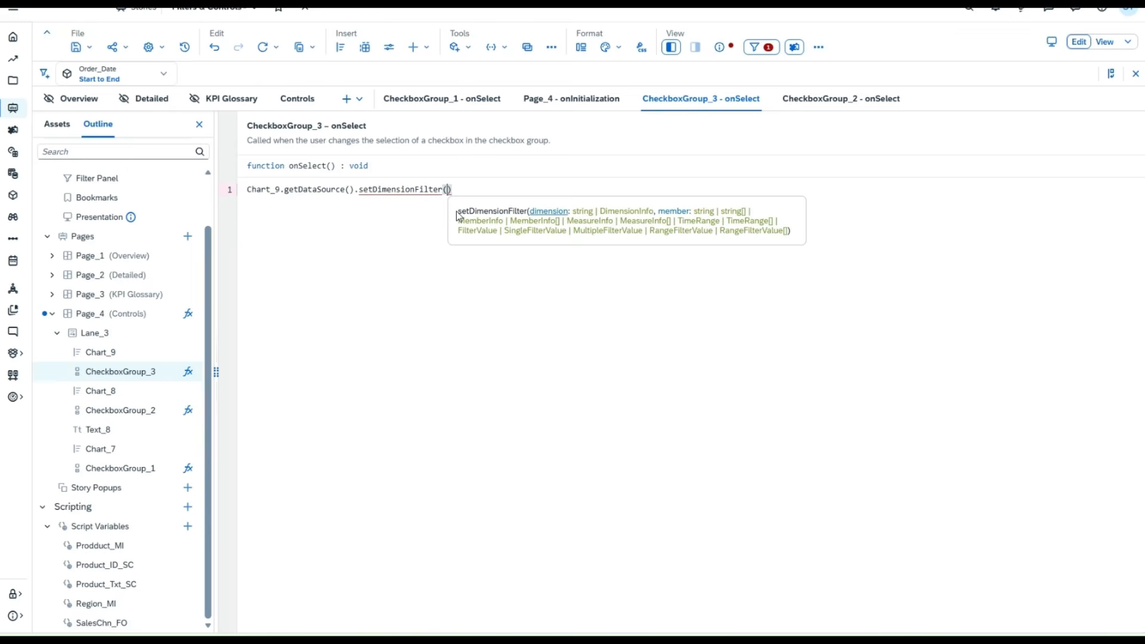
pyautogui.hotkey('ctrl', 'space')
pyautogui.click(514, 335)
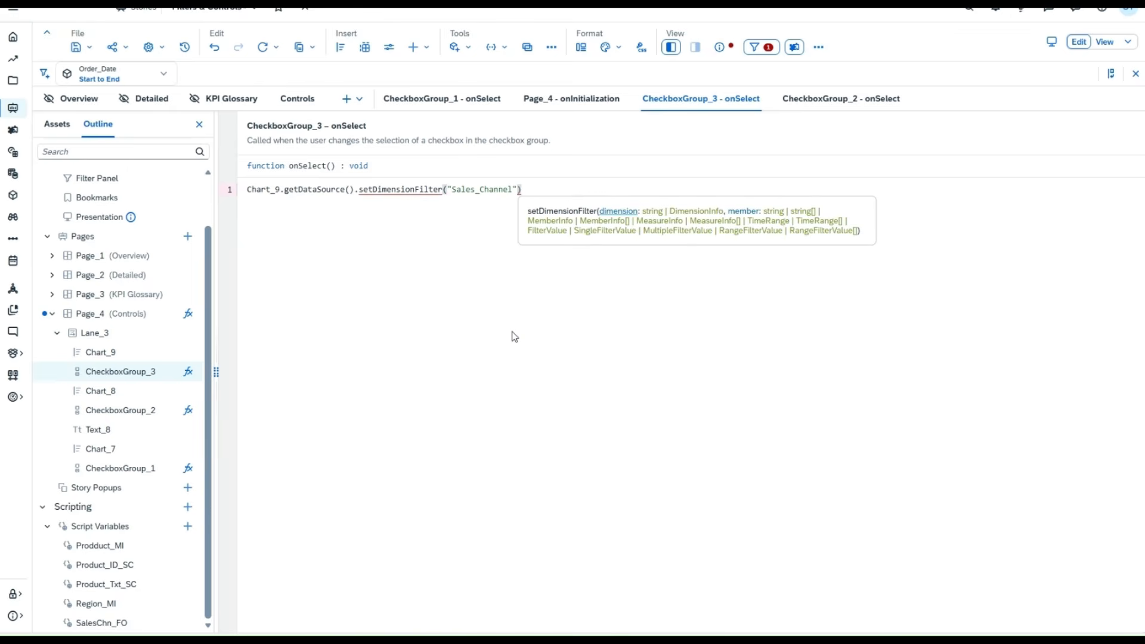
# Pass SalesChn_FO as the filter's member argument, end the statement with a semicolon and save the story.
pyautogui.write(',')
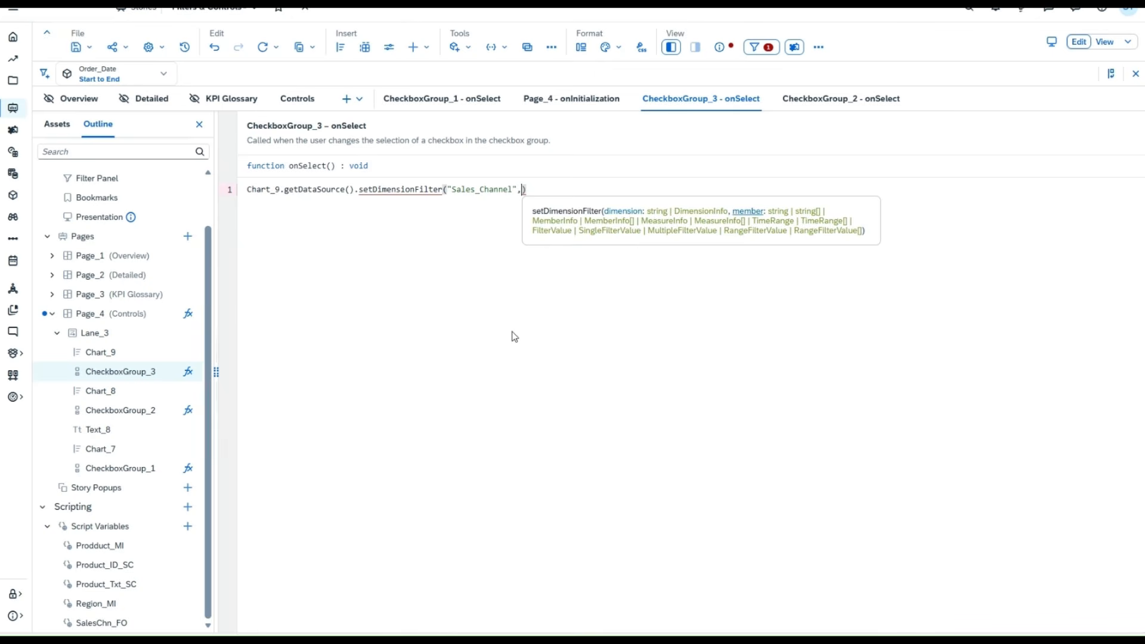
pyautogui.write('Sa')
pyautogui.hotkey('ctrl', 'space')
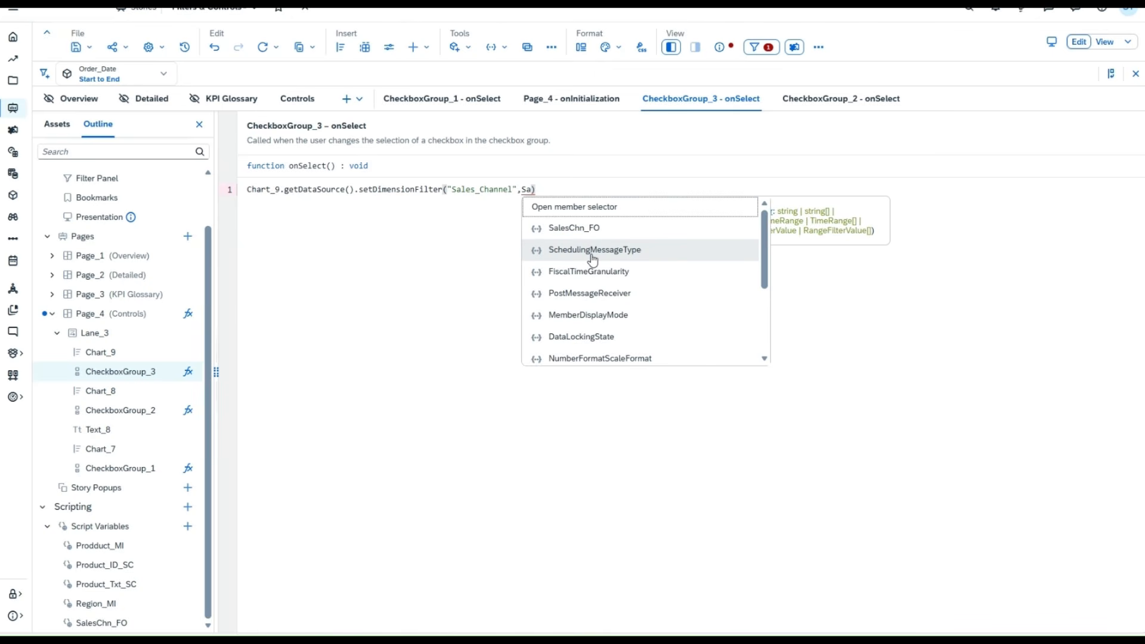
pyautogui.click(610, 230)
pyautogui.click(594, 187)
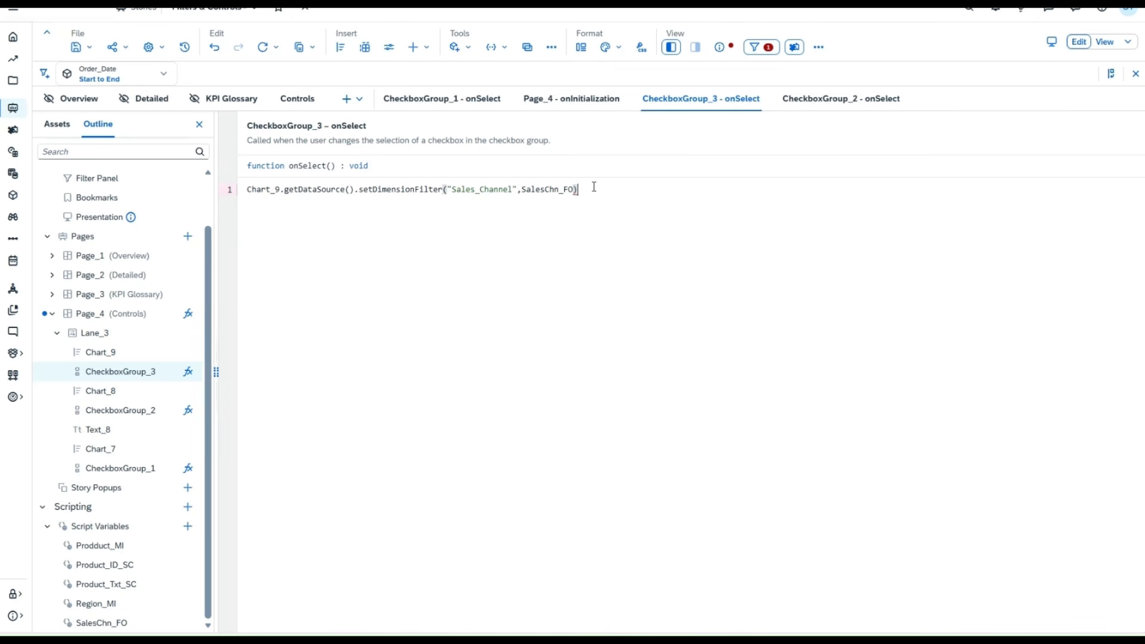
pyautogui.write(';')
pyautogui.click(89, 47)
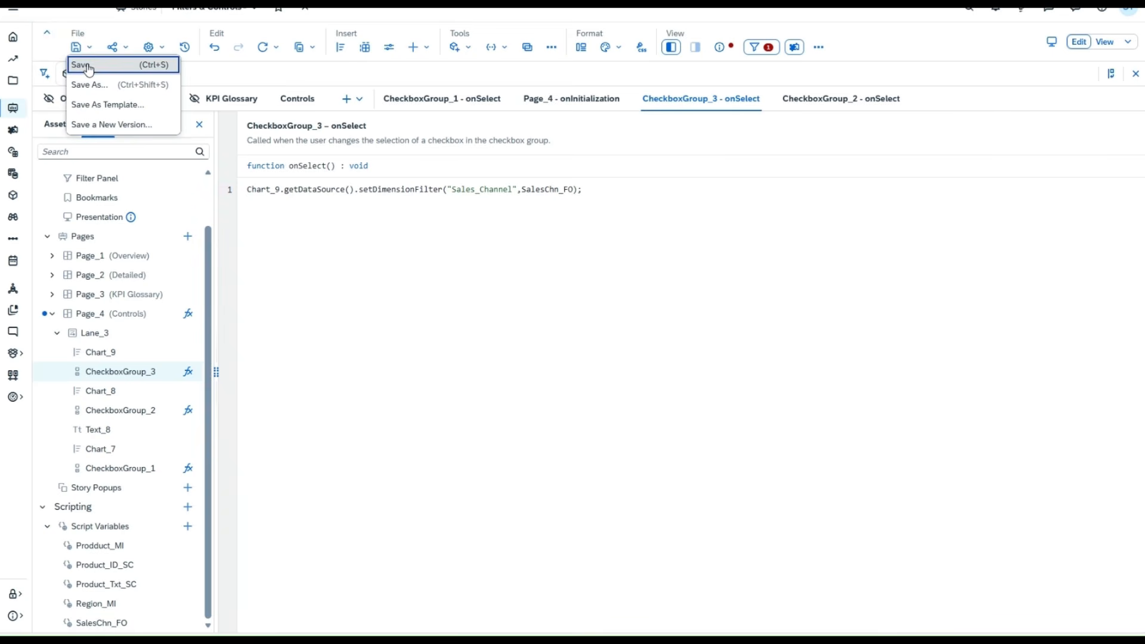
pyautogui.click(89, 67)
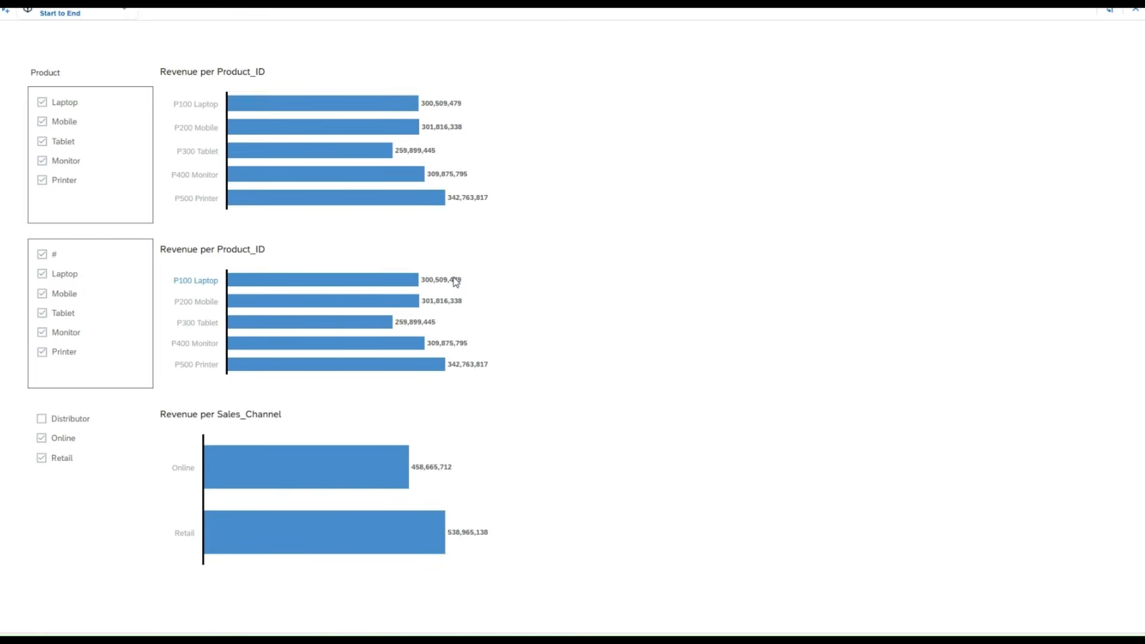
# Reload the story in view mode, test the sales channel checkbox group with Online, and return to the editor.
pyautogui.press('F5')
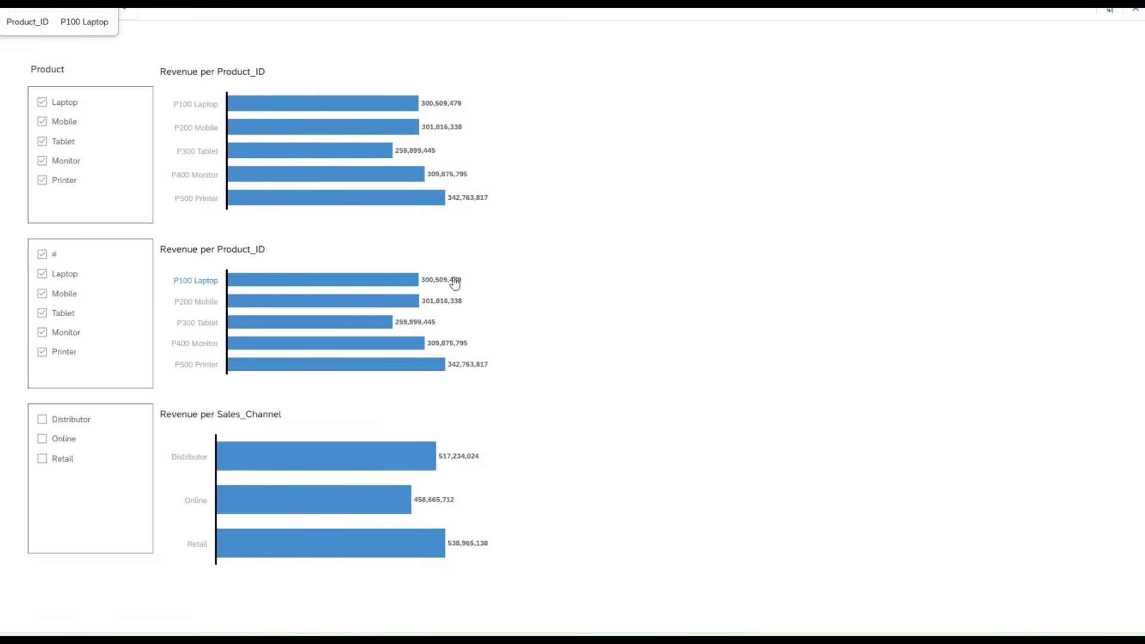
pyautogui.click(43, 440)
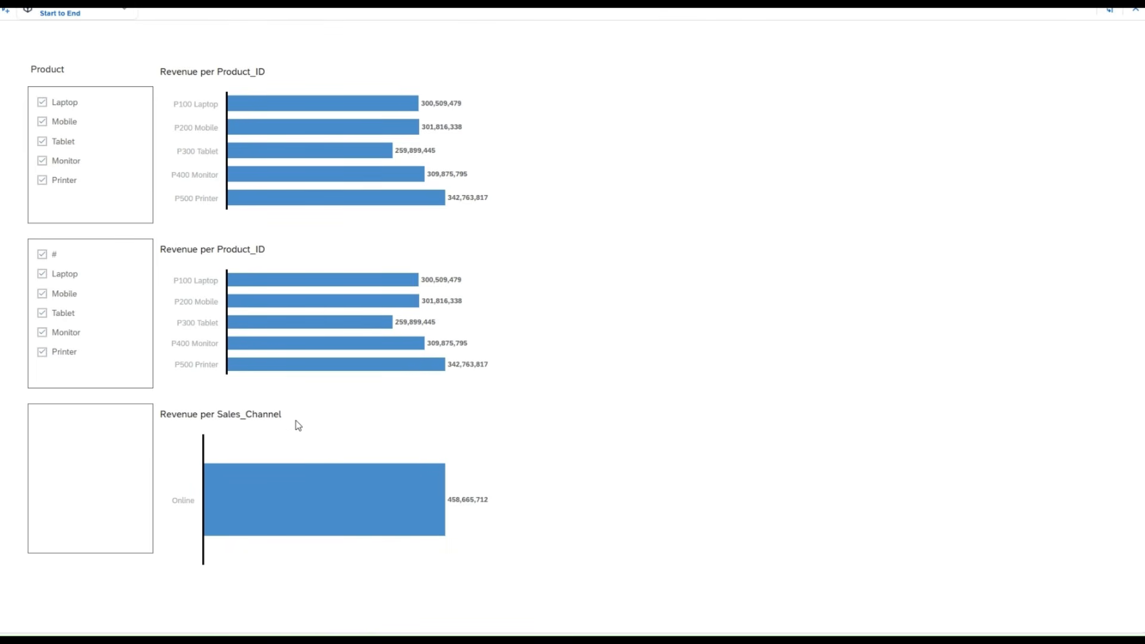
pyautogui.moveTo(336, 521)
pyautogui.hotkey('ctrl', 'shift', 'Tab')
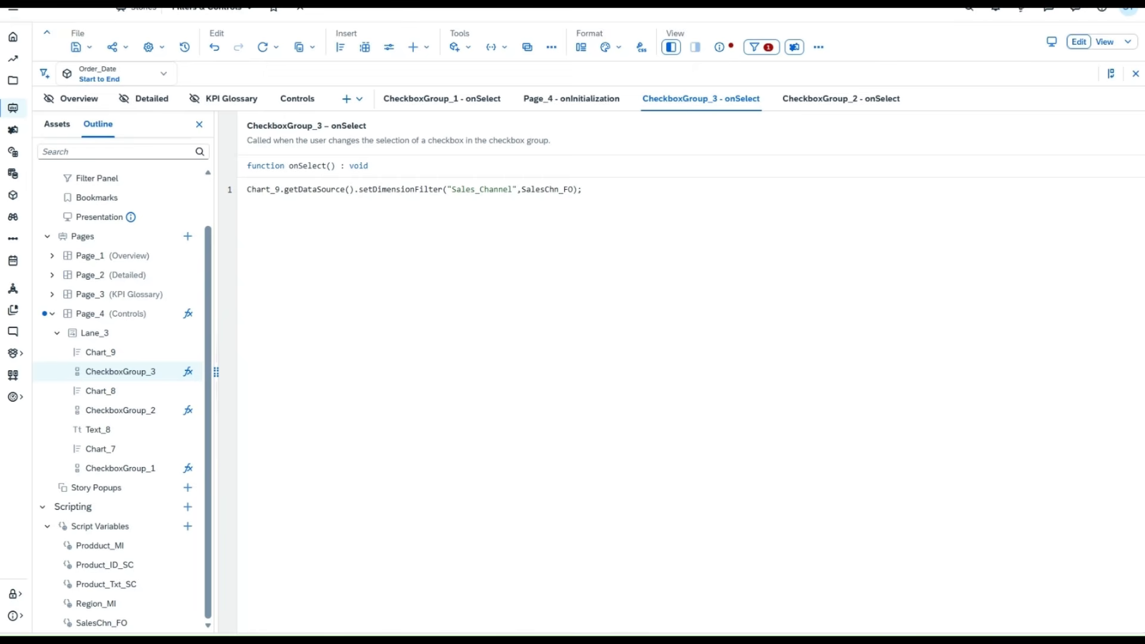
# Duplicate the Revenue per Sales_Channel chart on the Controls page.
pyautogui.click(301, 99)
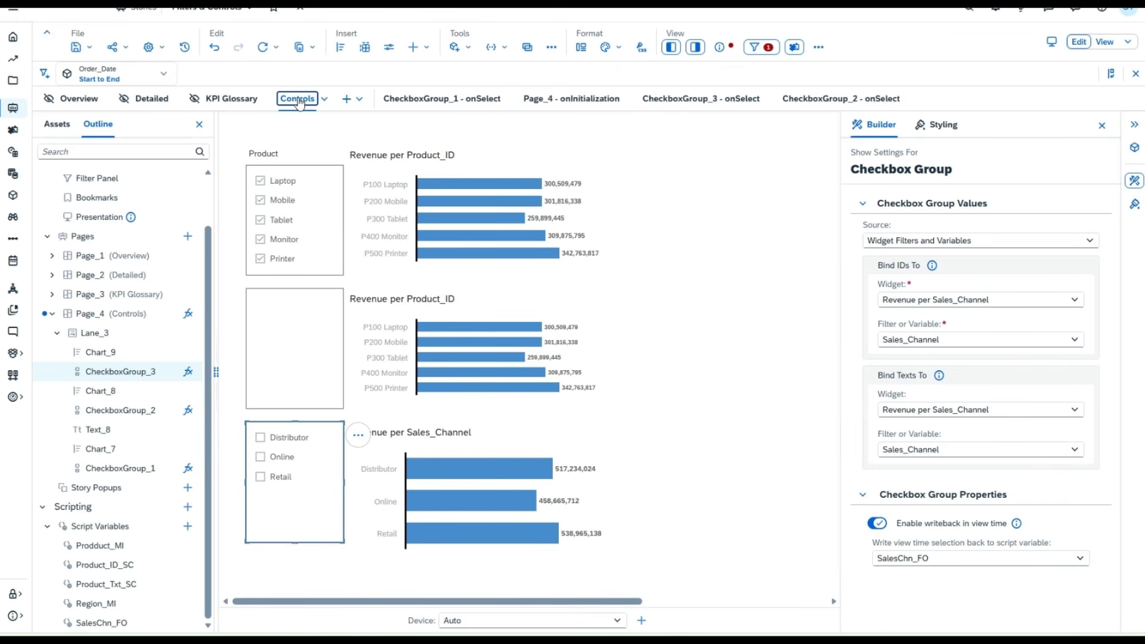
pyautogui.click(536, 439)
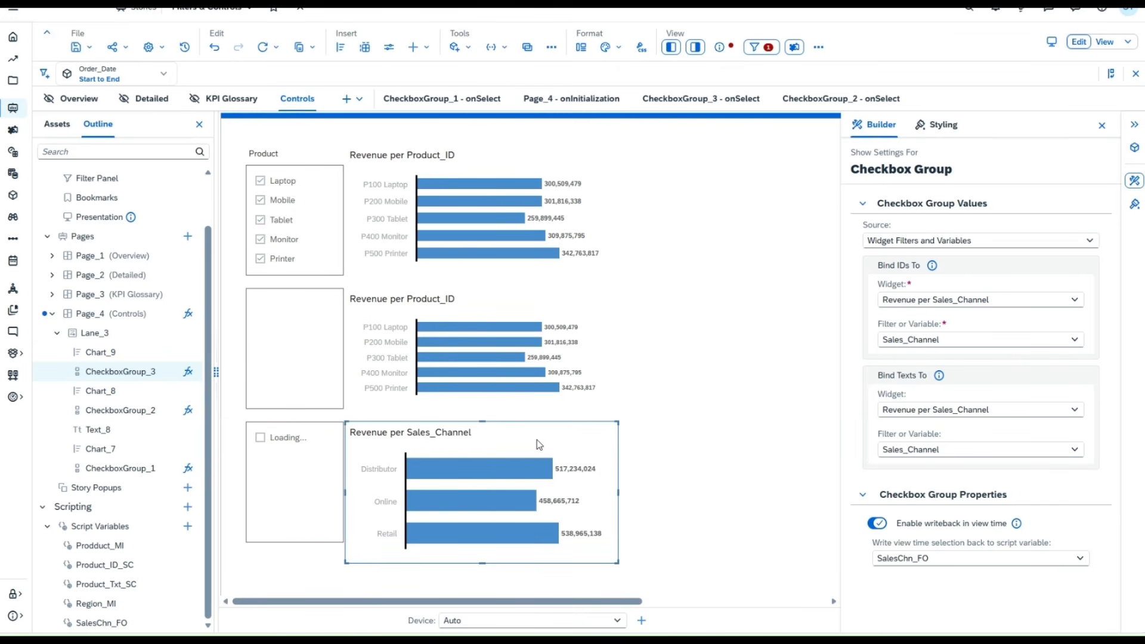
pyautogui.hotkey('ctrl', 'c')
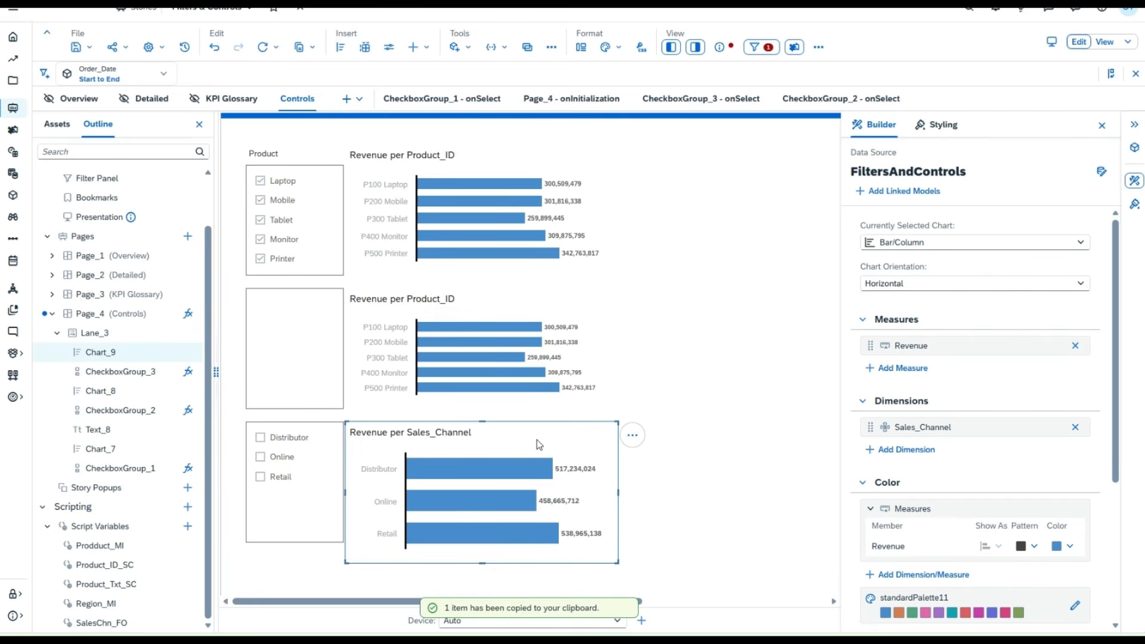
pyautogui.hotkey('ctrl', 'v')
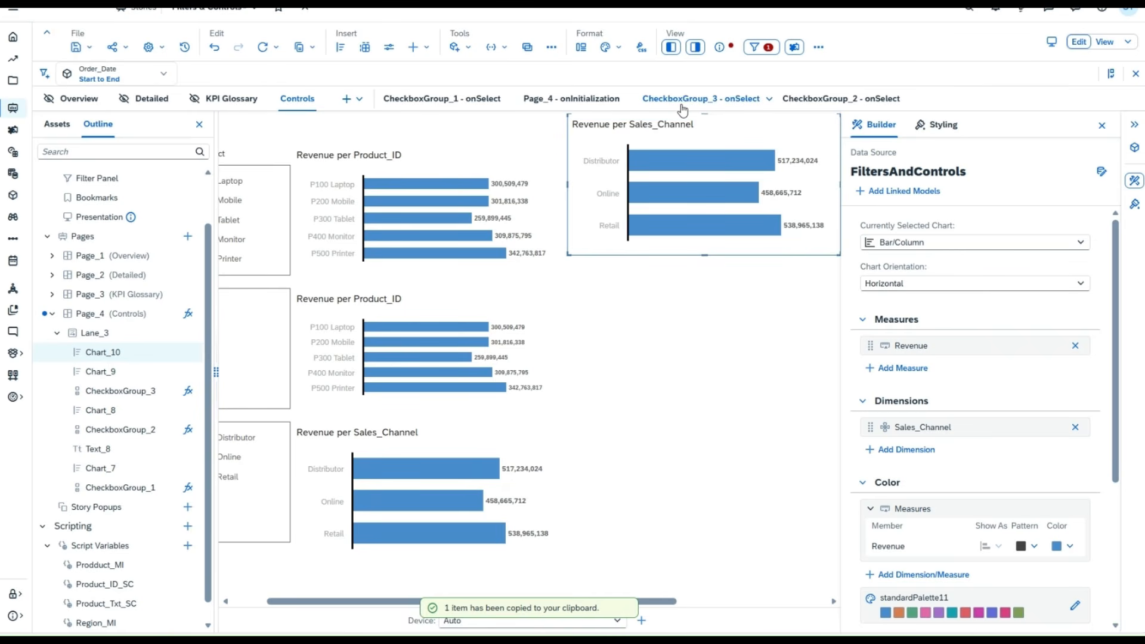
# Change the duplicated chart's title to "Copy of SalesChannel".
pyautogui.doubleClick(672, 125)
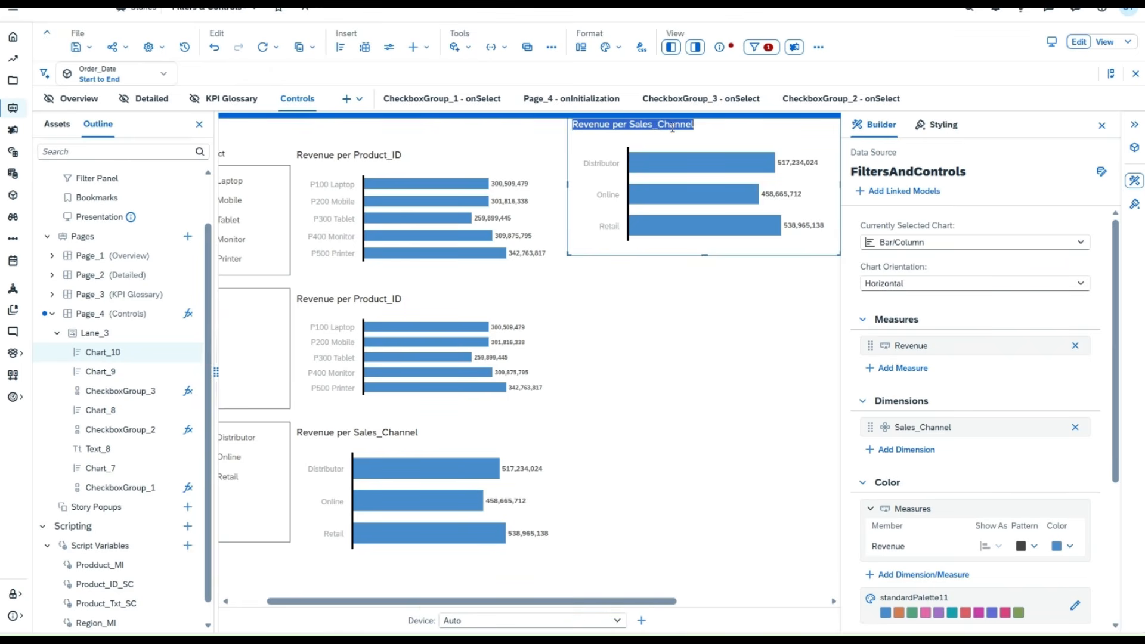
pyautogui.write('Ca')
pyautogui.press('BackSpace')
pyautogui.write('op')
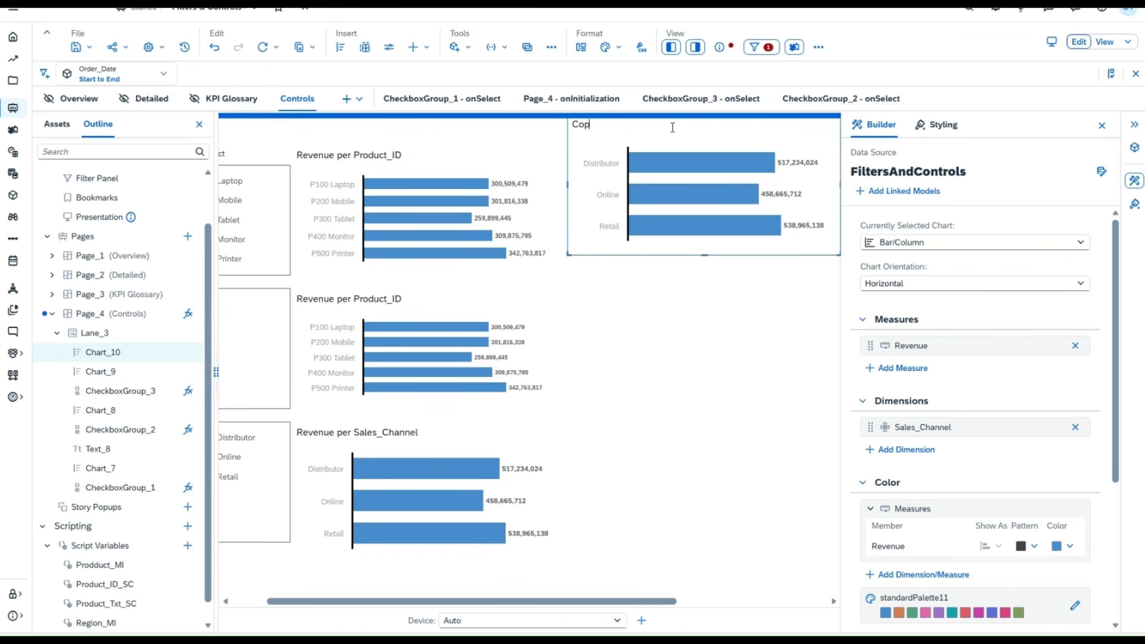
pyautogui.write('y of SalesChannel')
# Bind both the IDs and texts of CheckboxGroup_3 to the Sales_Channel filter of the Copy of SalesChannel chart.
pyautogui.click(253, 514)
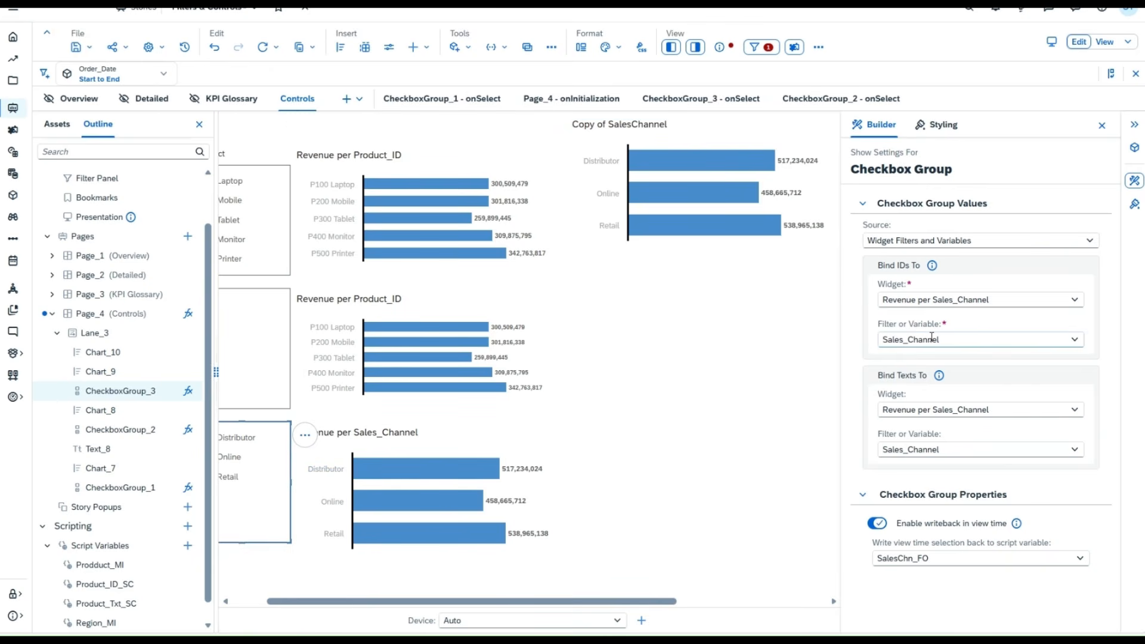
pyautogui.click(1075, 301)
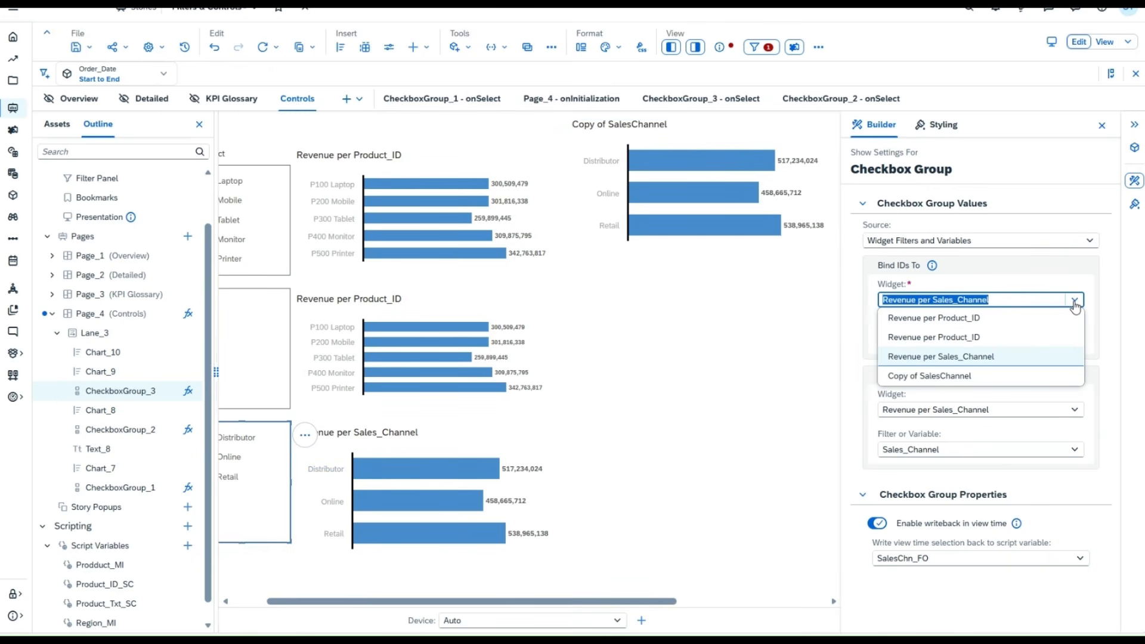
pyautogui.click(1011, 377)
pyautogui.click(1074, 340)
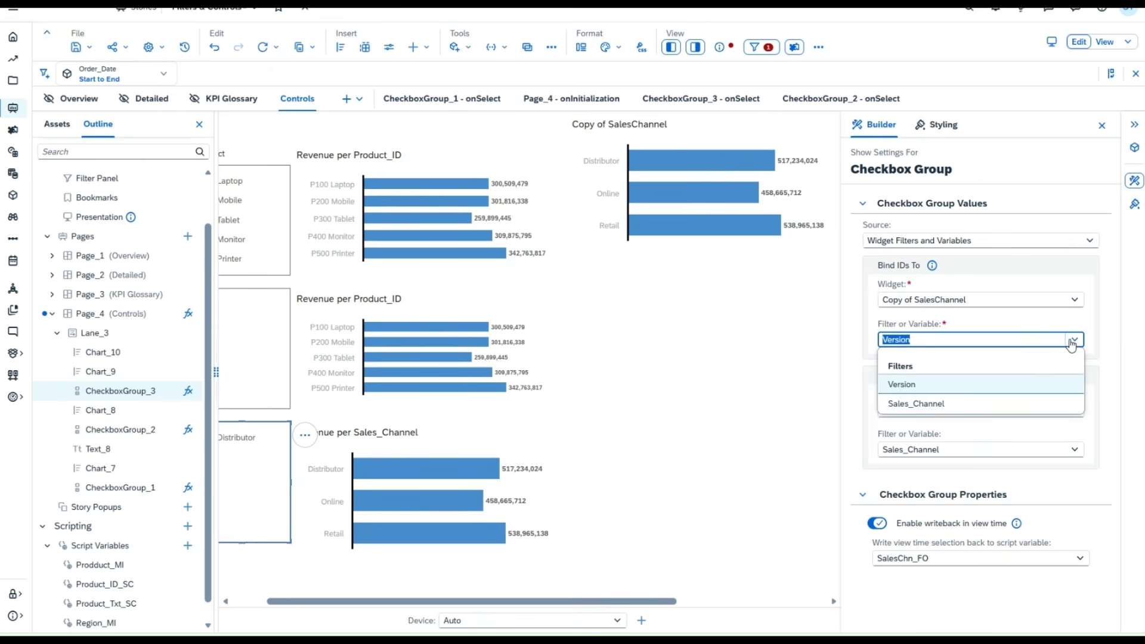
pyautogui.click(1013, 404)
pyautogui.click(1052, 410)
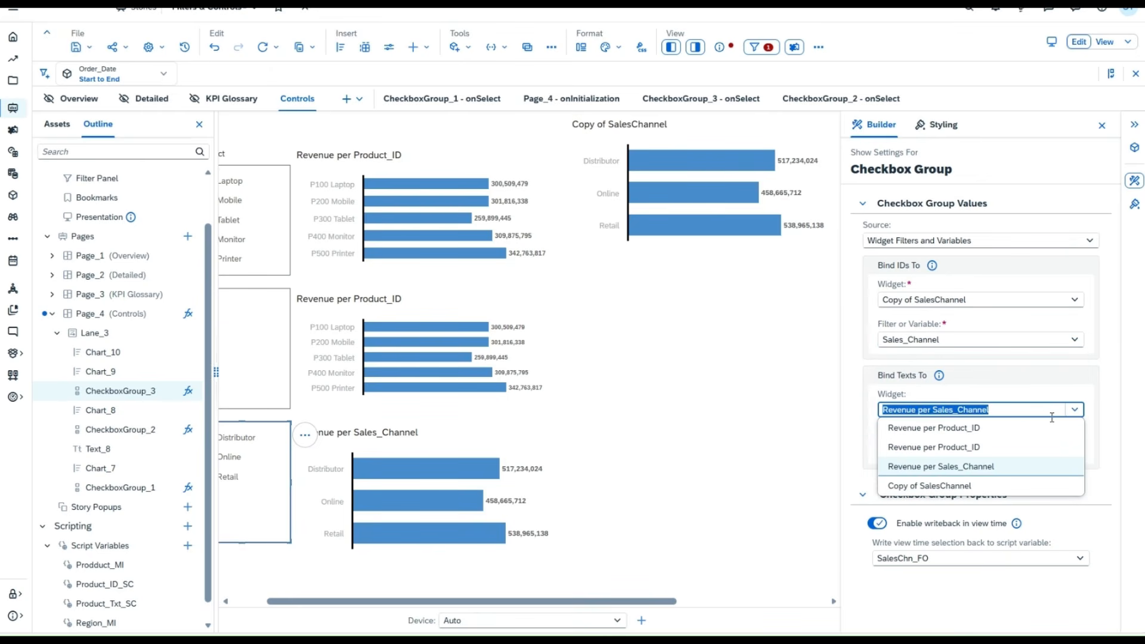
pyautogui.click(989, 487)
pyautogui.click(1053, 451)
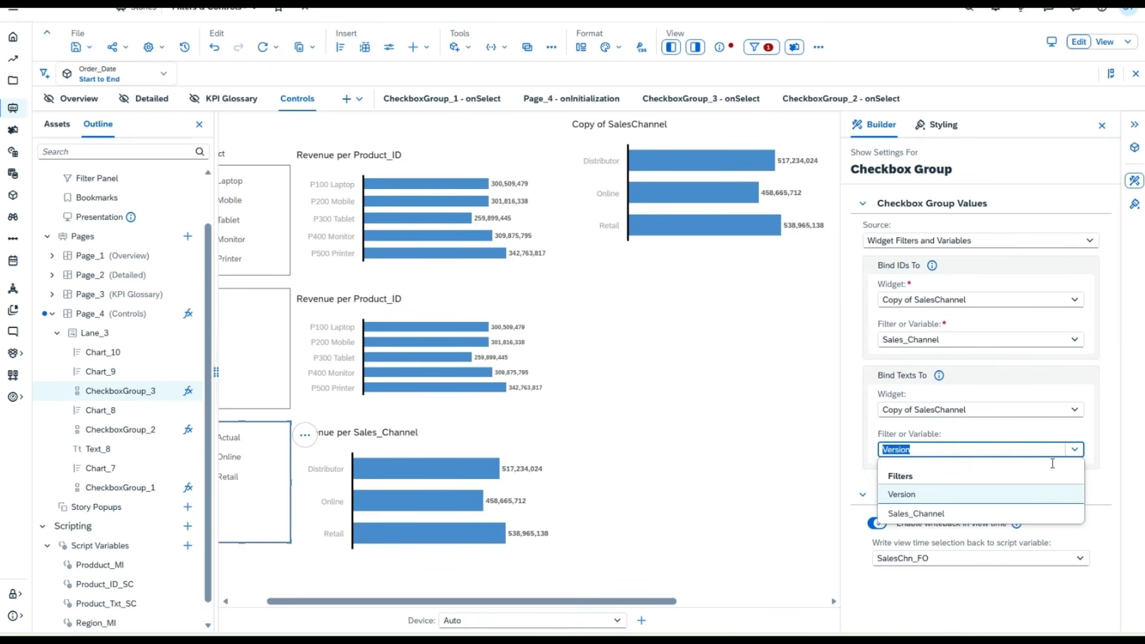
pyautogui.click(1010, 514)
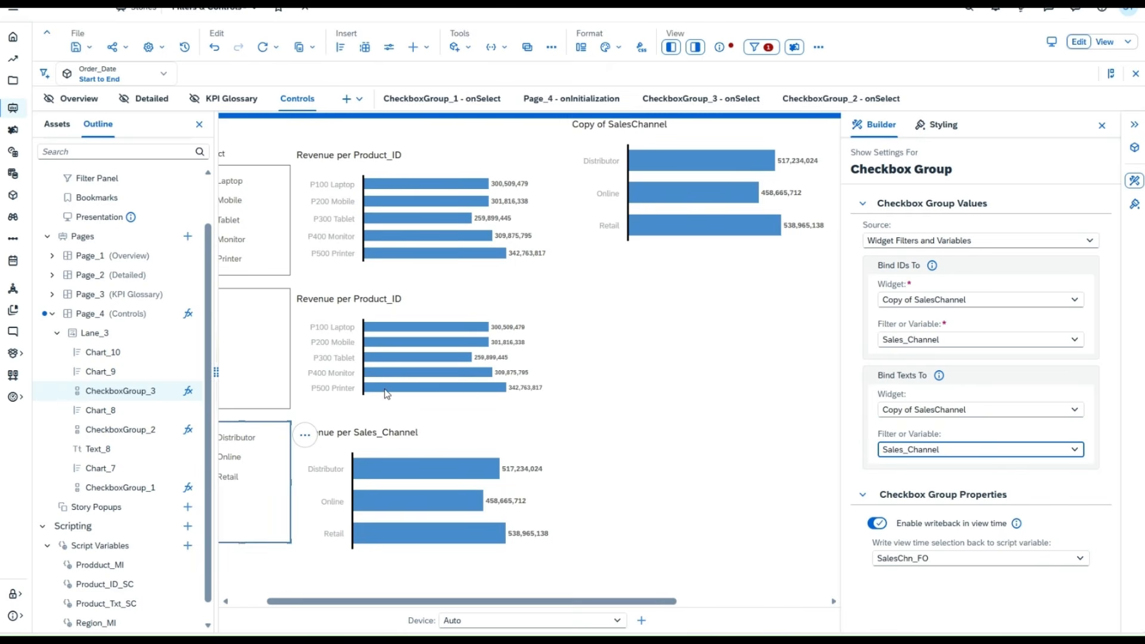
# Hide the Copy of SalesChannel chart and save the story.
pyautogui.click(765, 239)
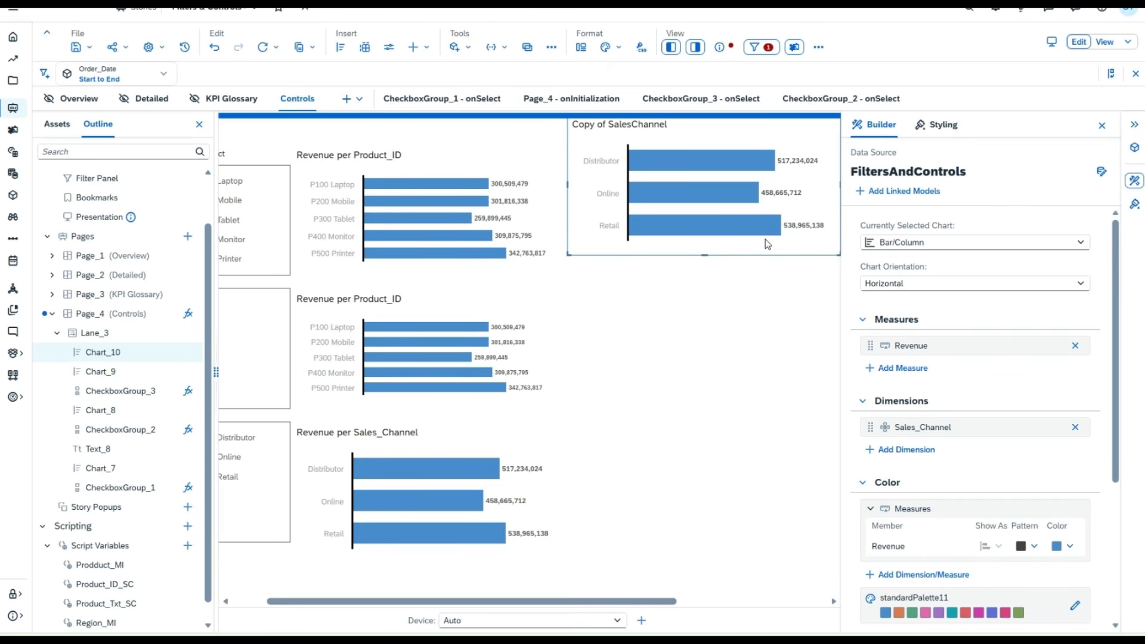
pyautogui.click(169, 352)
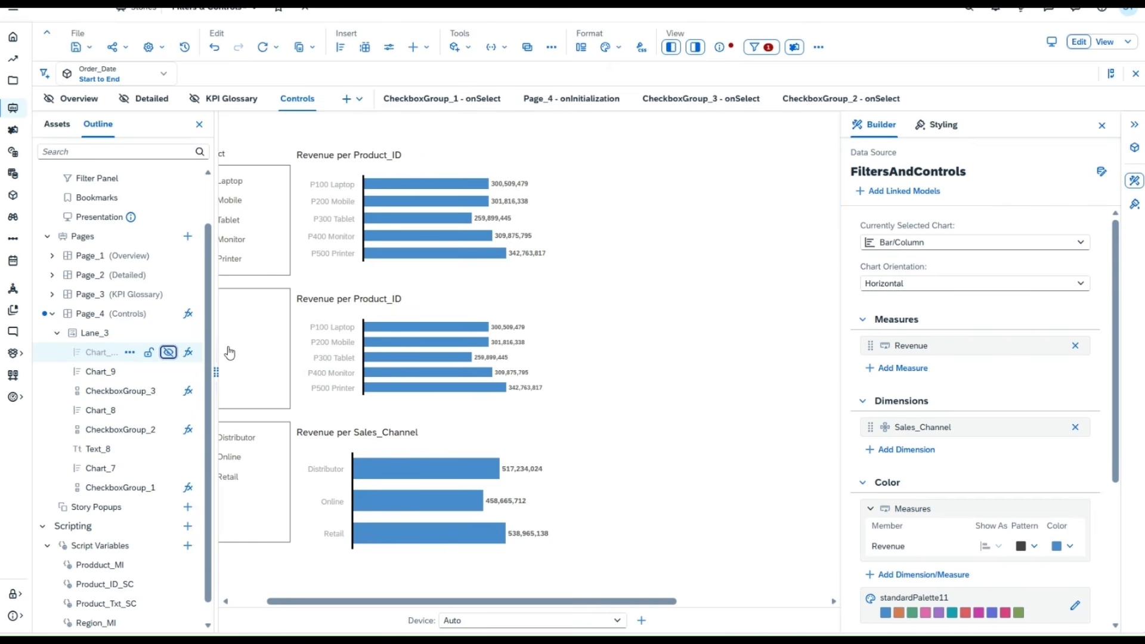
pyautogui.click(76, 47)
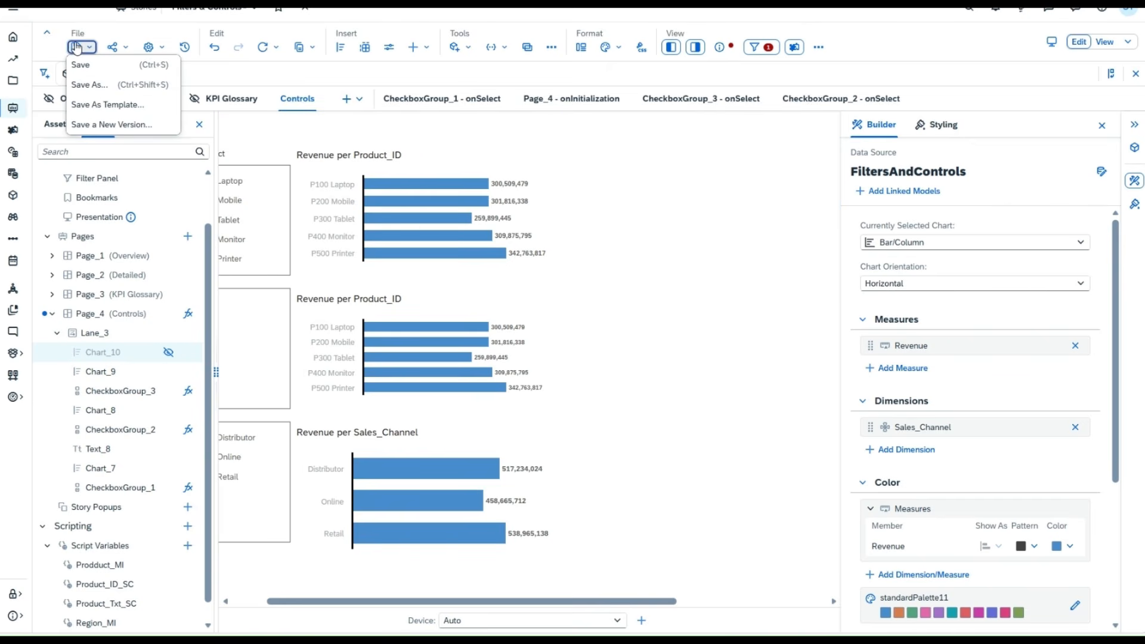
pyautogui.press('Return')
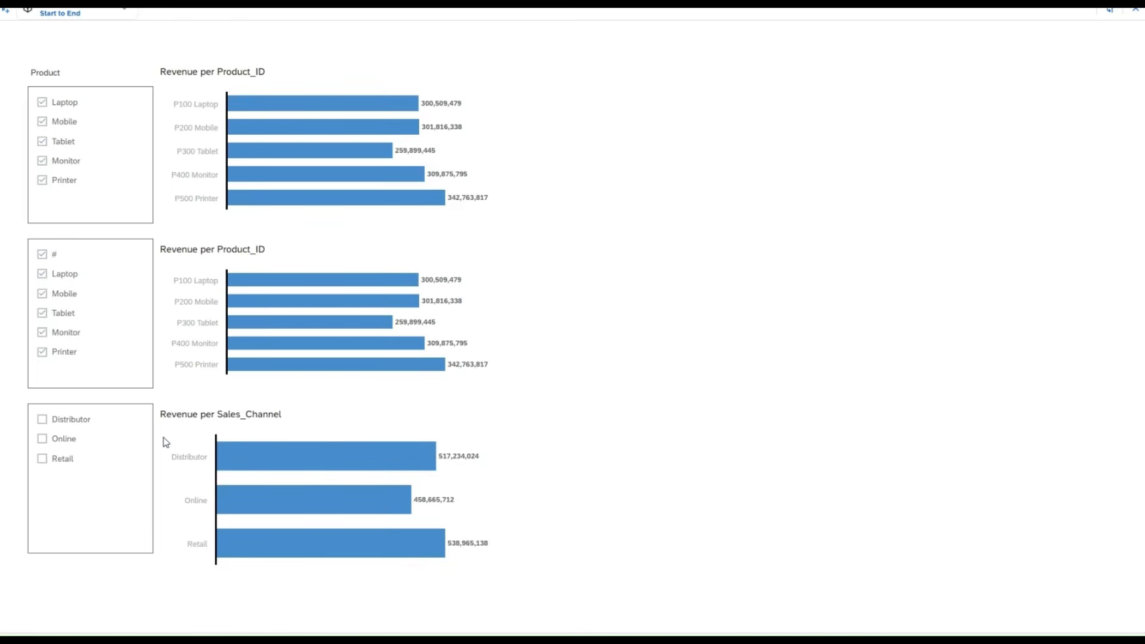
# Test the sales channel checkbox group in view mode by selecting Online and adding Distributor.
pyautogui.click(42, 440)
pyautogui.moveTo(390, 513)
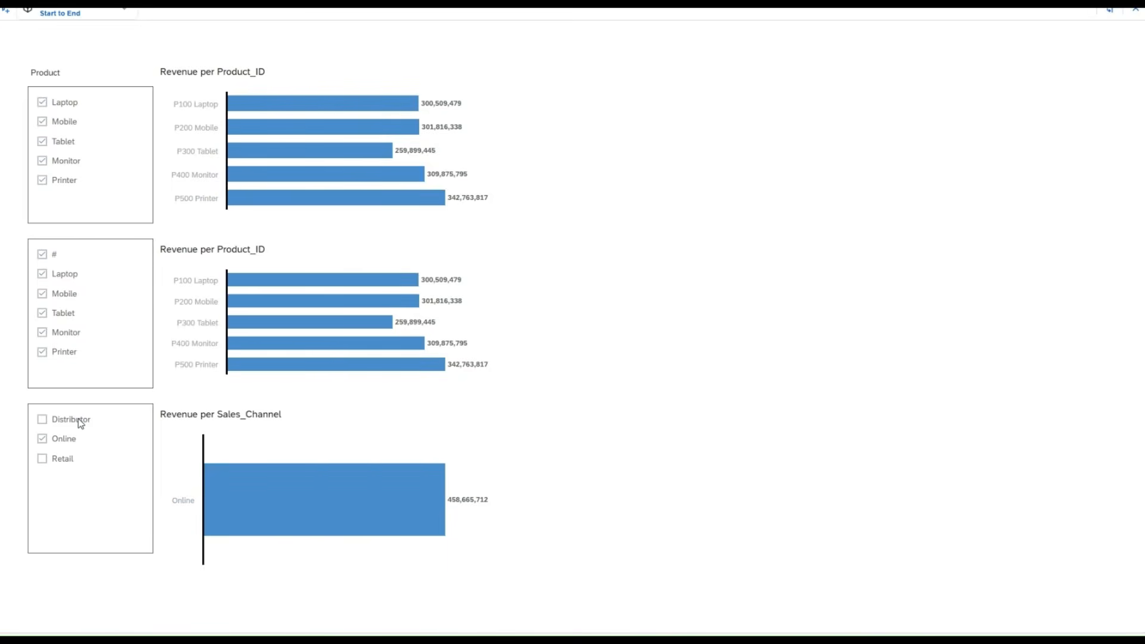
pyautogui.click(43, 420)
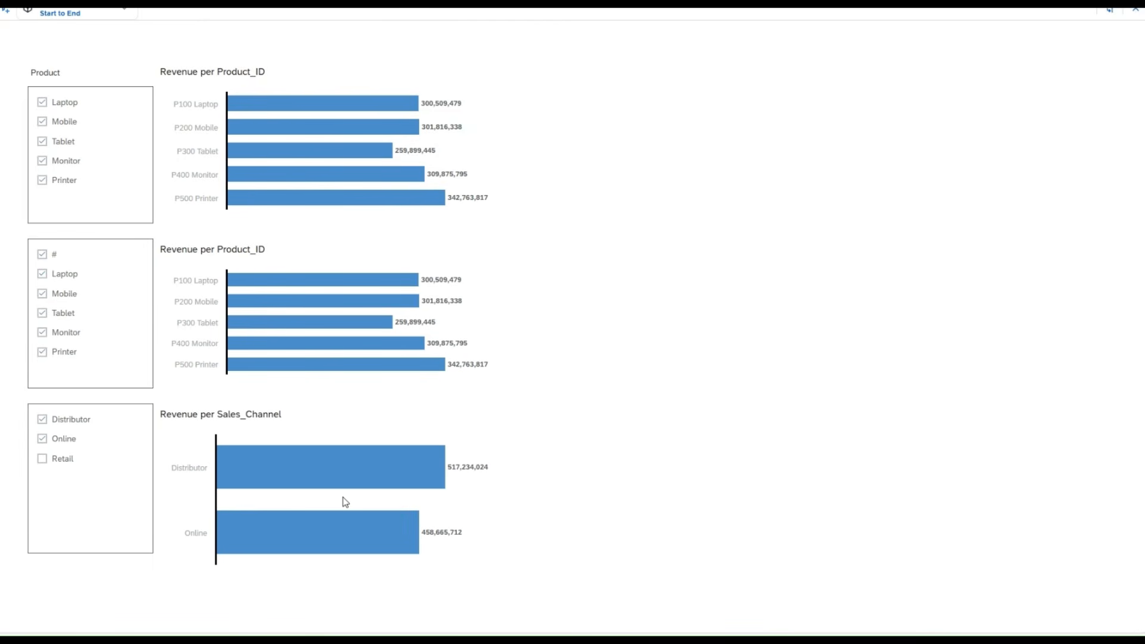
# Add Retail to the selection in the sales channel checkbox group.
pyautogui.click(42, 459)
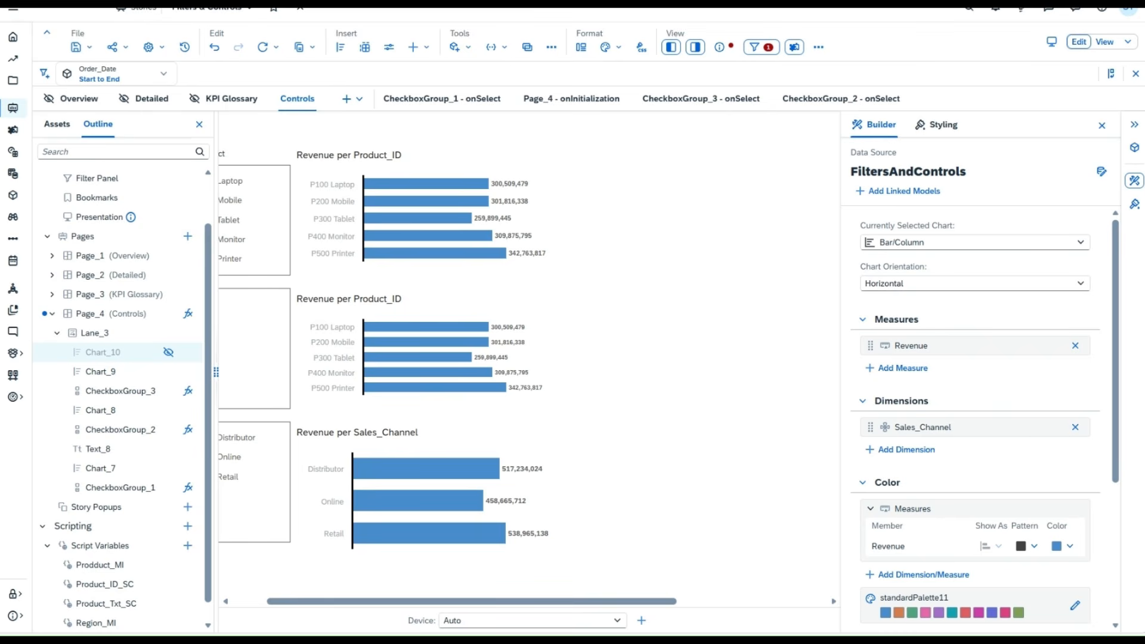
# Open the FiltersAndControls model and add a variable with ID SalesCH and description Sales Channel.
pyautogui.click(13, 197)
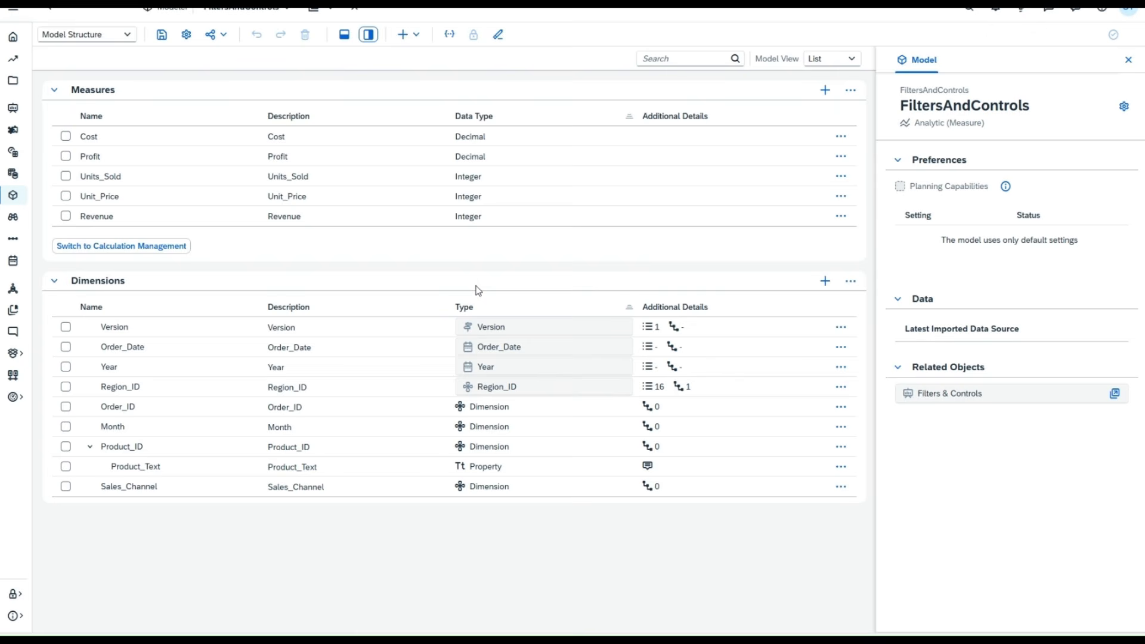
pyautogui.click(451, 35)
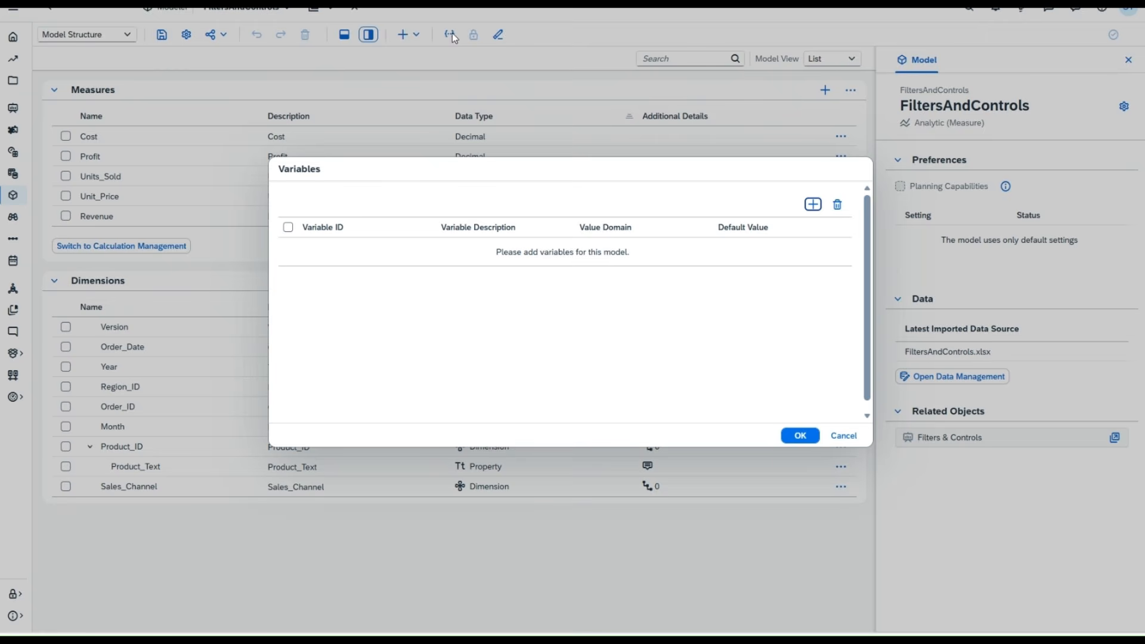
pyautogui.click(813, 205)
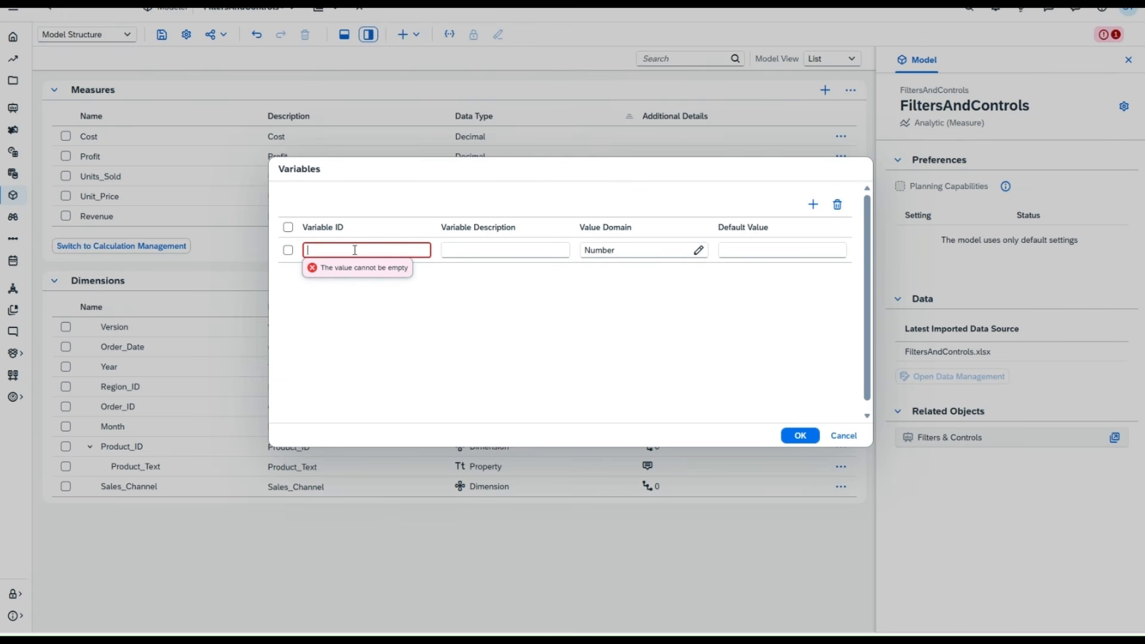
pyautogui.write('Sales')
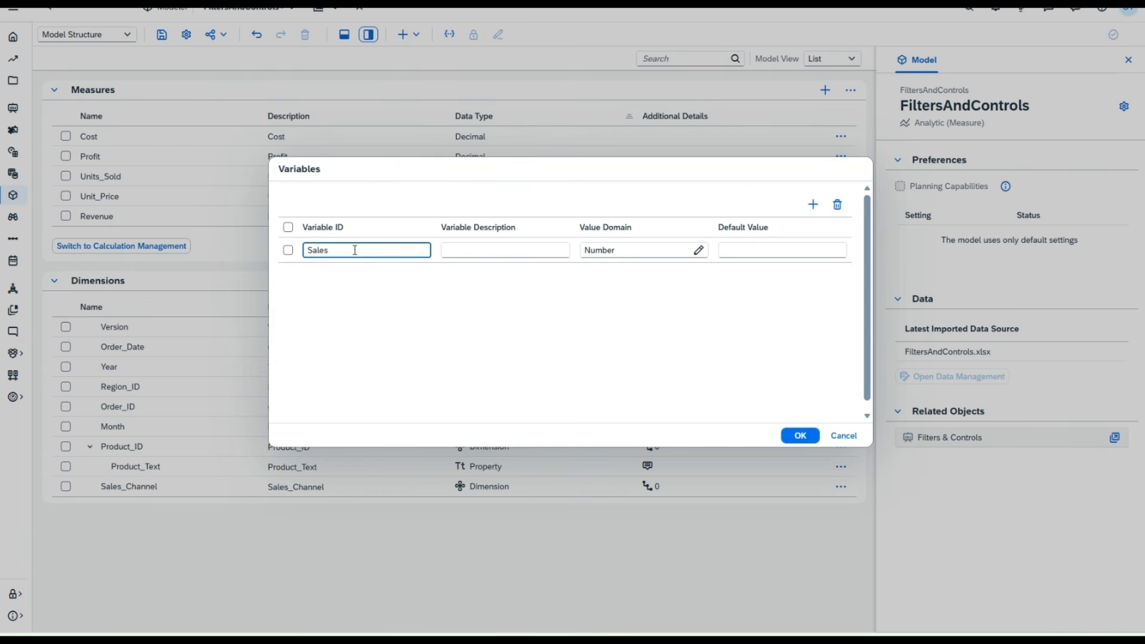
pyautogui.write('CH')
pyautogui.press('Tab')
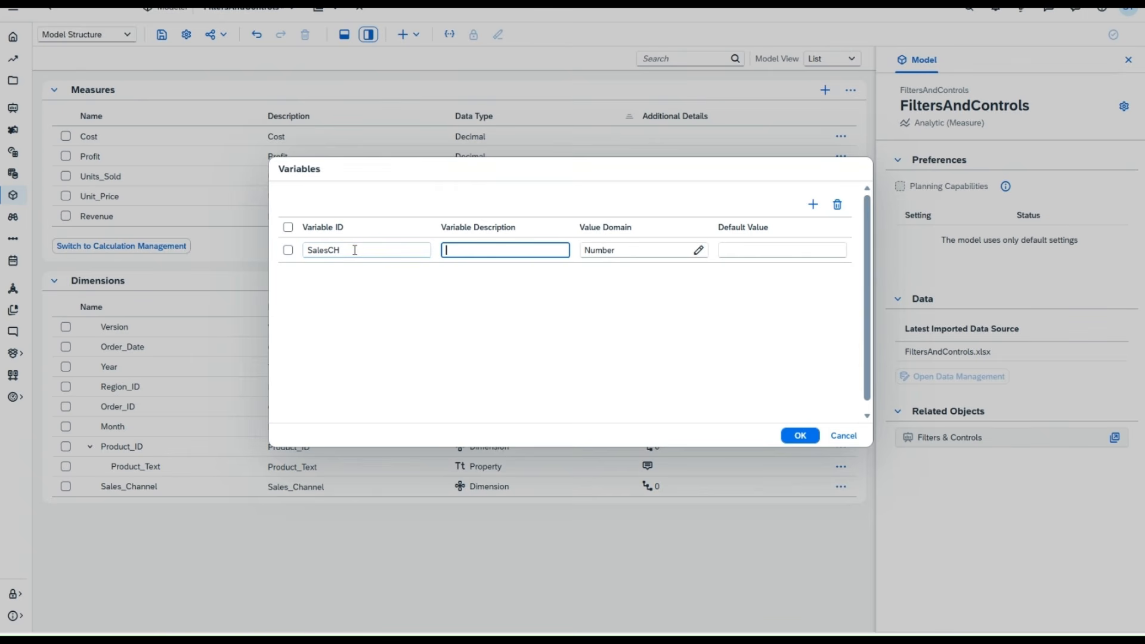
pyautogui.write('Sales Channel')
pyautogui.press('Tab')
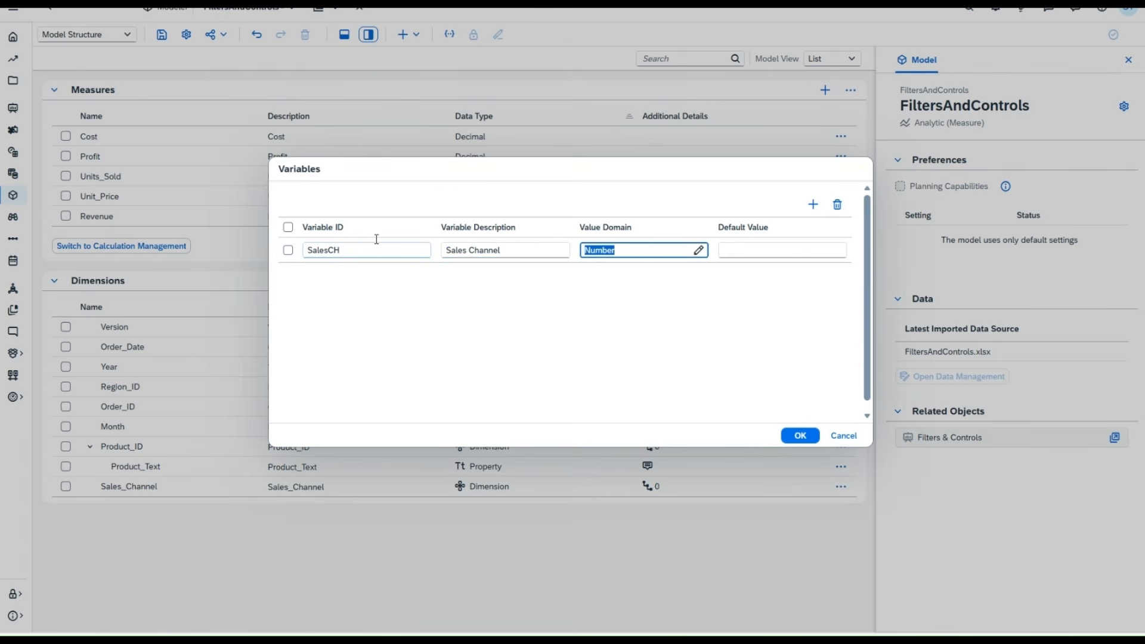
# Try to set the SalesCH variable's value domain to the Sales_Channel dimension itself.
pyautogui.click(702, 255)
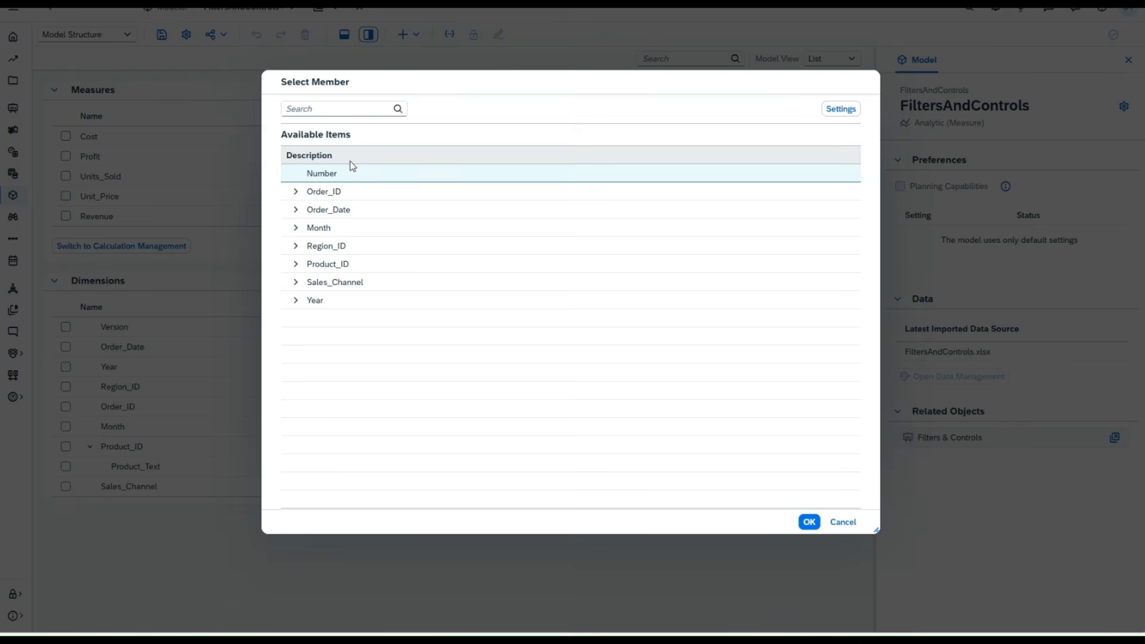
pyautogui.click(296, 282)
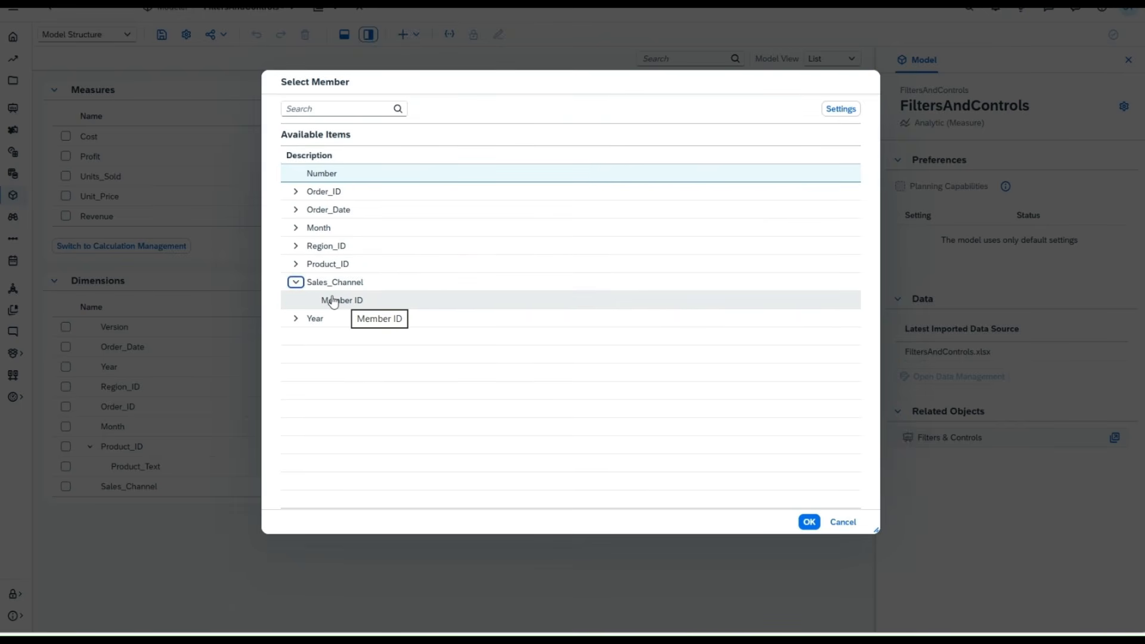
pyautogui.click(334, 284)
pyautogui.click(334, 284)
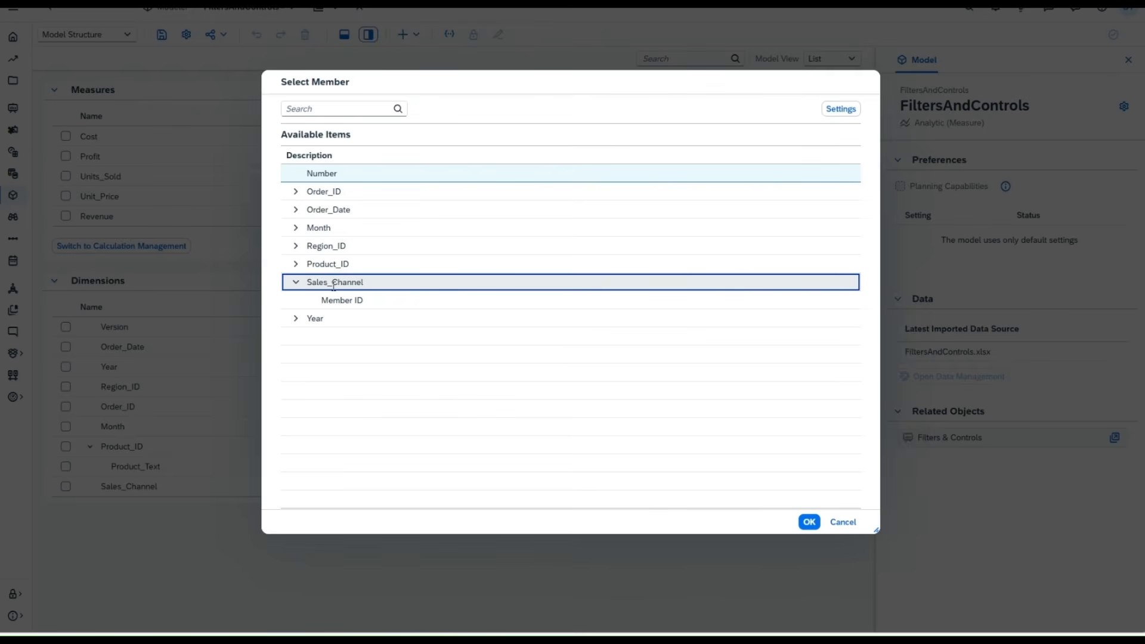
pyautogui.click(810, 523)
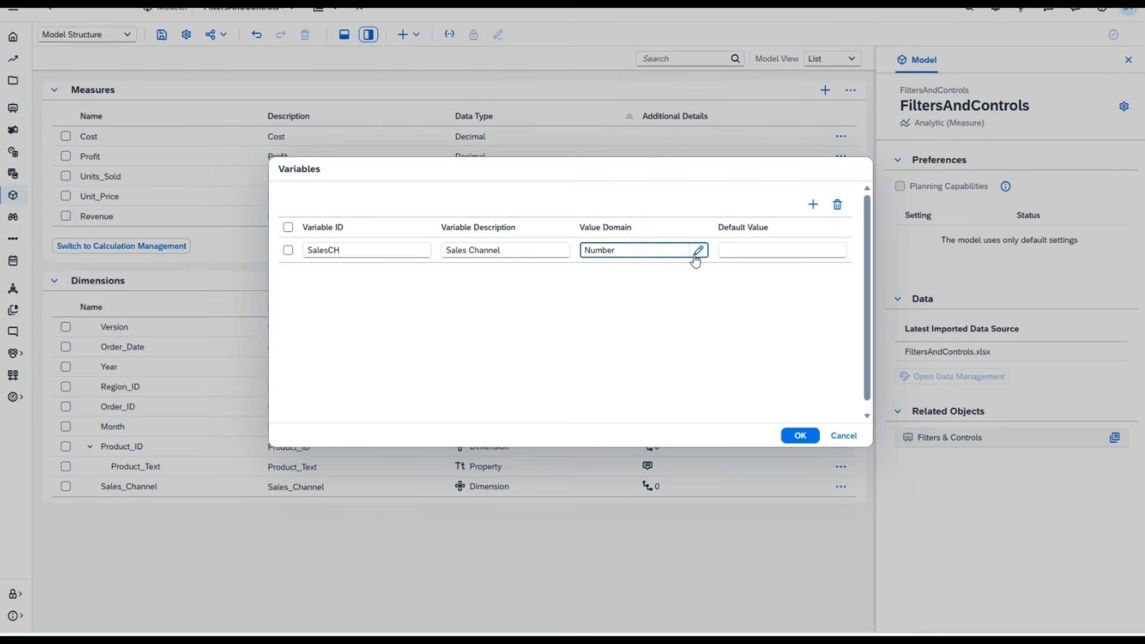
# Set the SalesCH variable's value domain to the Member ID of Sales_Channel.
pyautogui.click(698, 251)
pyautogui.click(375, 287)
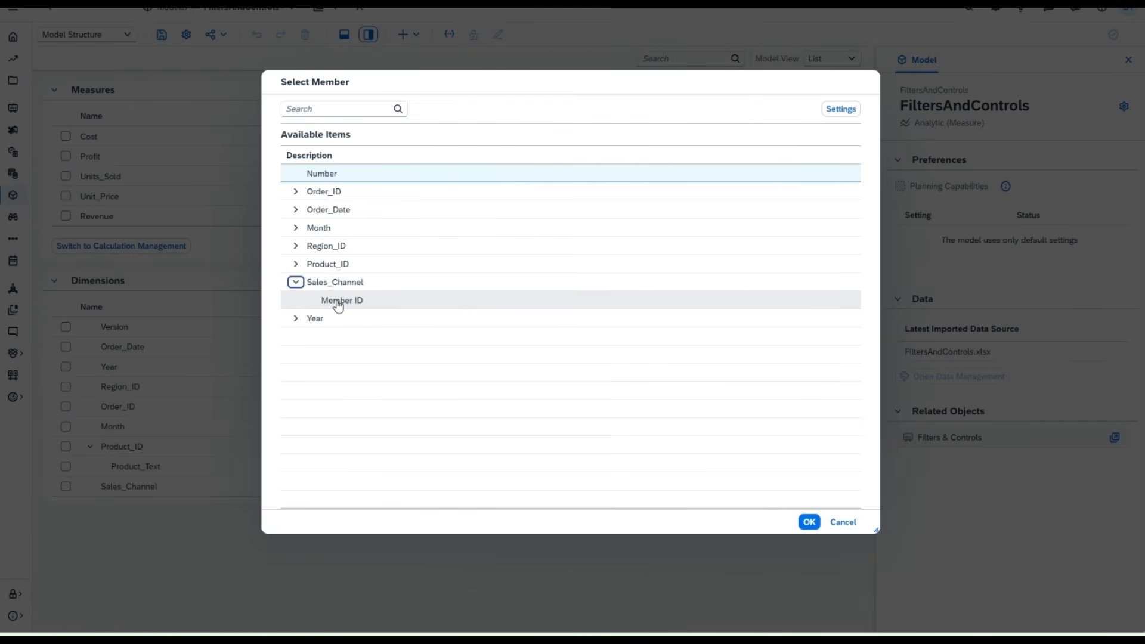
pyautogui.click(338, 303)
pyautogui.click(809, 522)
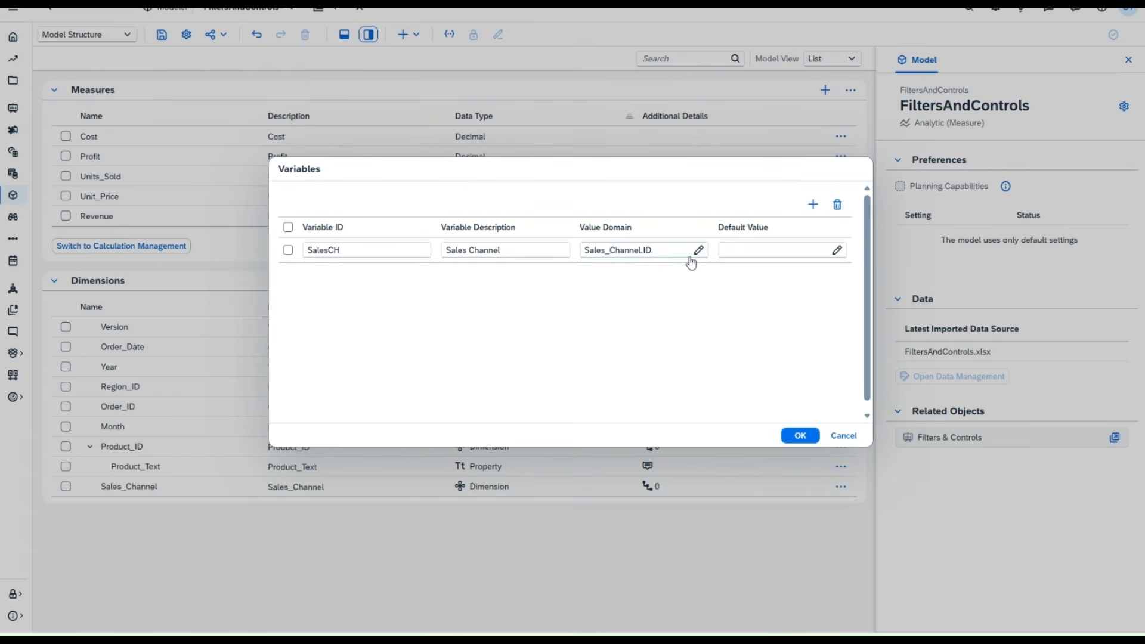
# Choose Online as the default value of the SalesCH variable.
pyautogui.click(747, 250)
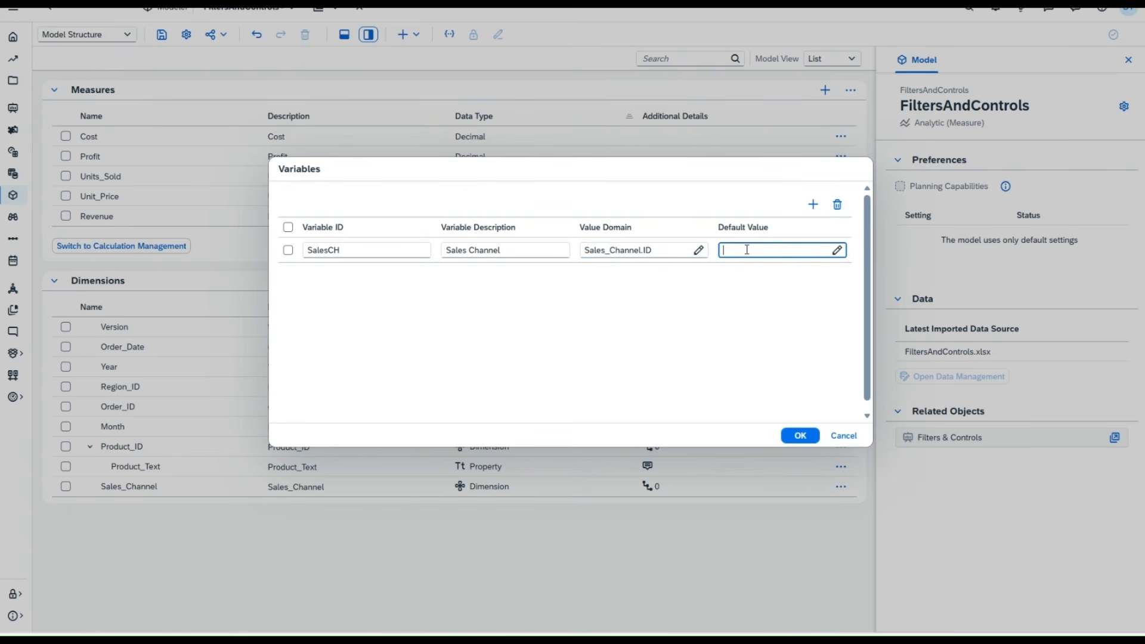
pyautogui.click(838, 251)
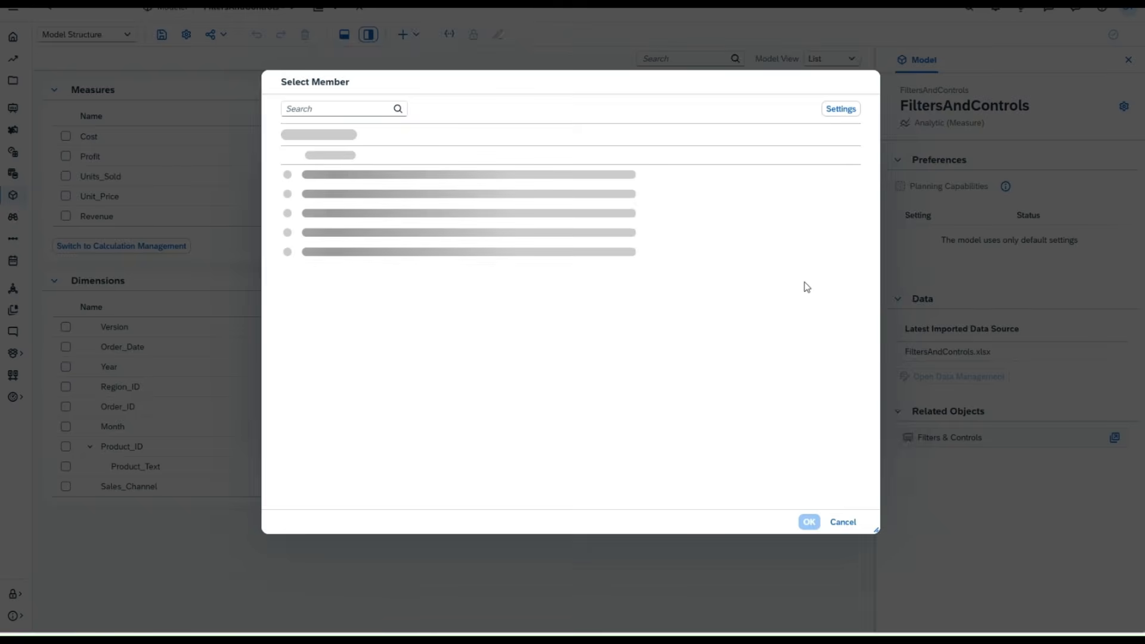
pyautogui.click(308, 195)
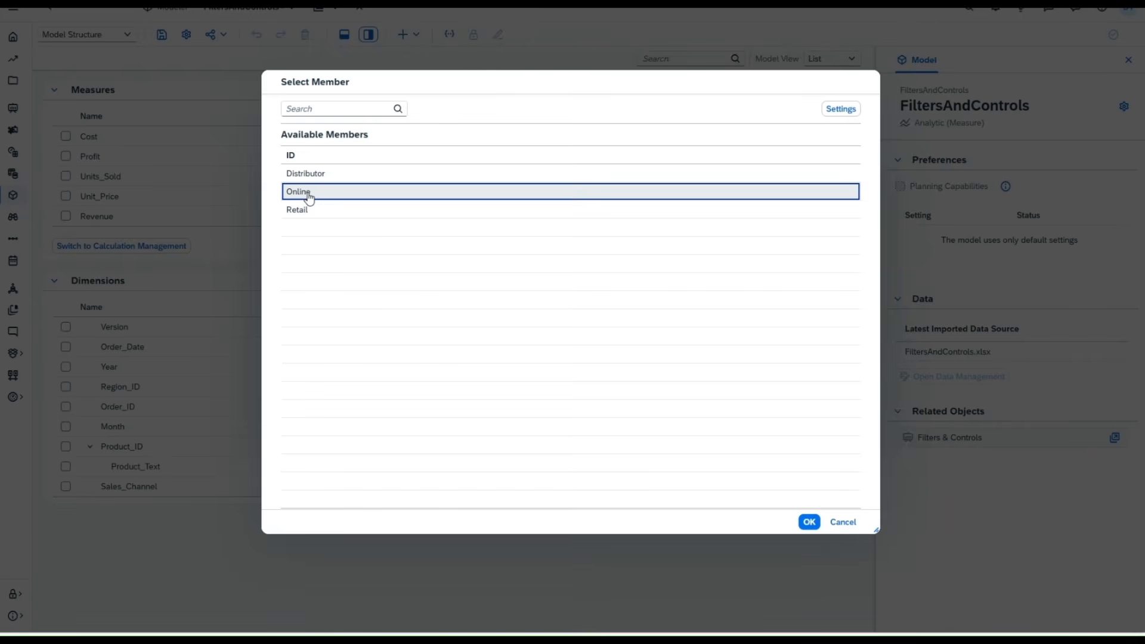
pyautogui.click(804, 524)
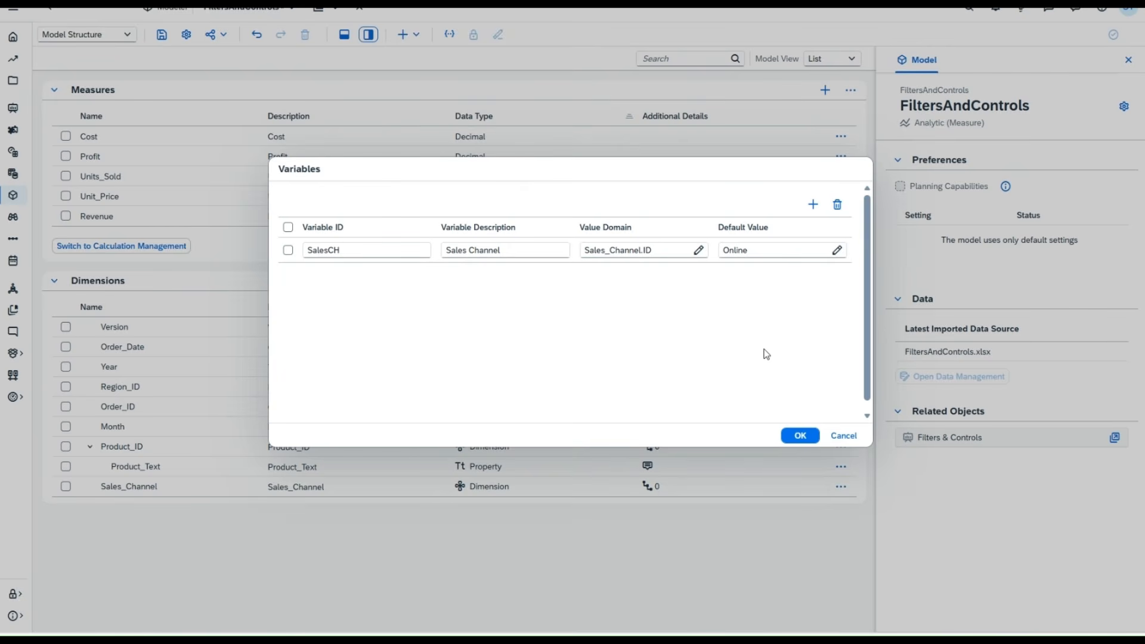
# Add a second model variable with ID SalesCH1 and description Sales Channel2.
pyautogui.click(812, 204)
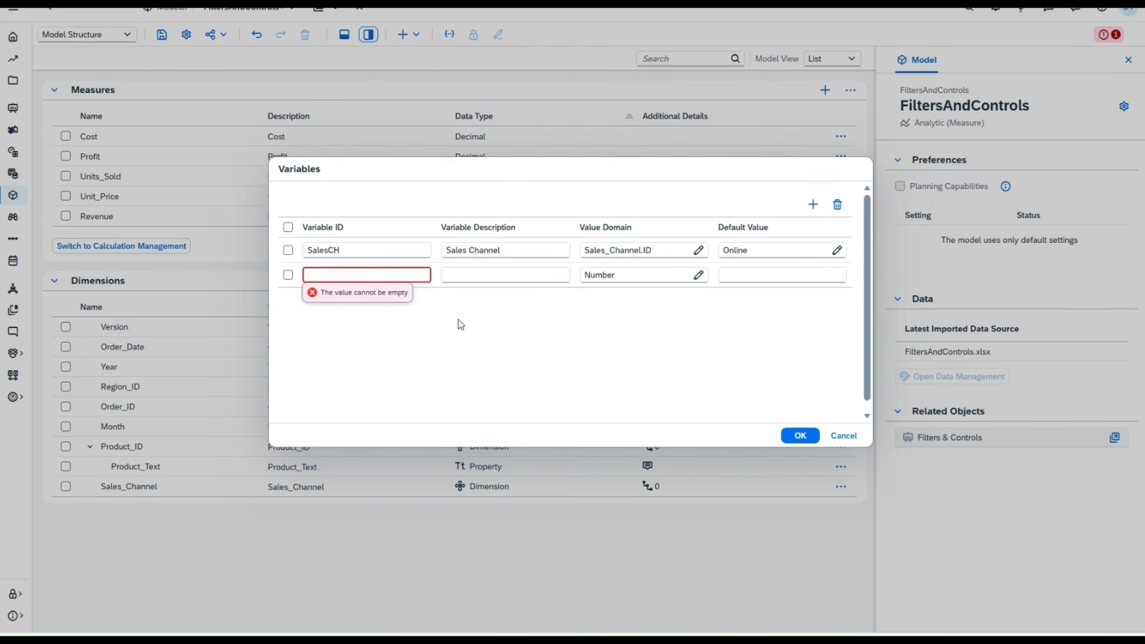
pyautogui.write('Ch')
pyautogui.press('BackSpace')
pyautogui.press('BackSpace')
pyautogui.write('Sh')
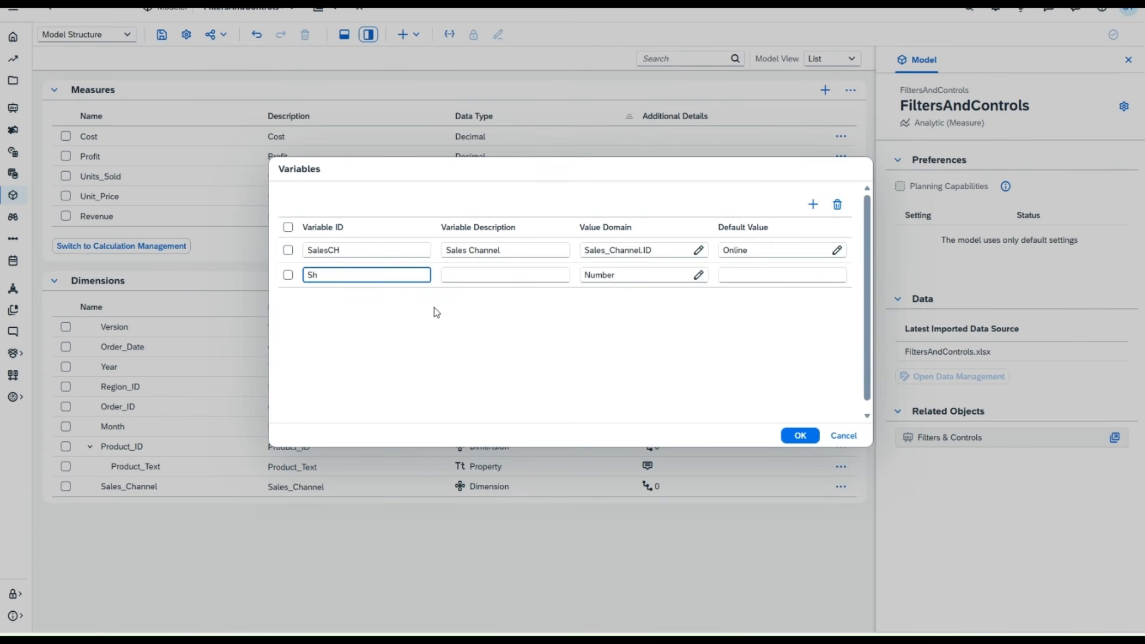
pyautogui.press('BackSpace')
pyautogui.write('alesCH')
pyautogui.press('Tab')
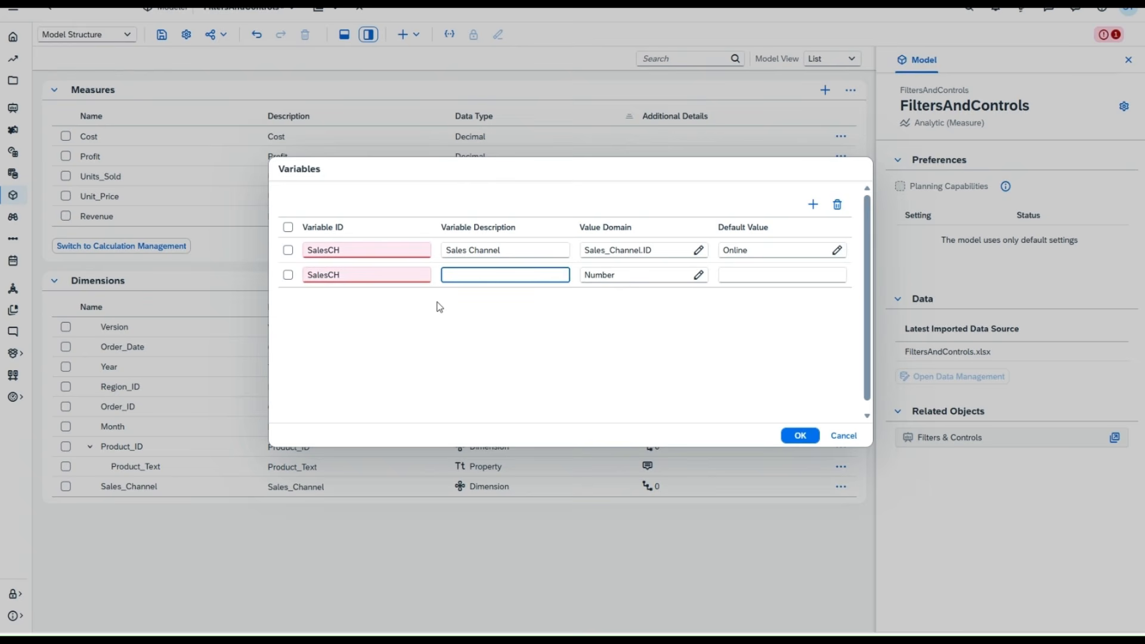
pyautogui.click(387, 274)
pyautogui.write('1')
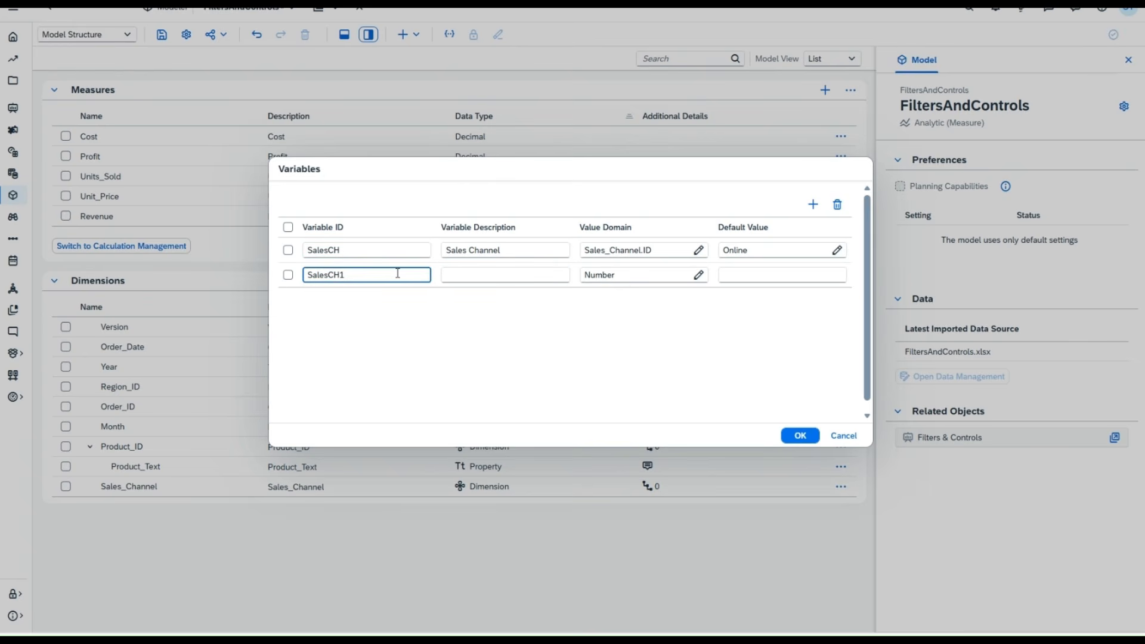
pyautogui.click(464, 277)
pyautogui.write('Sales C')
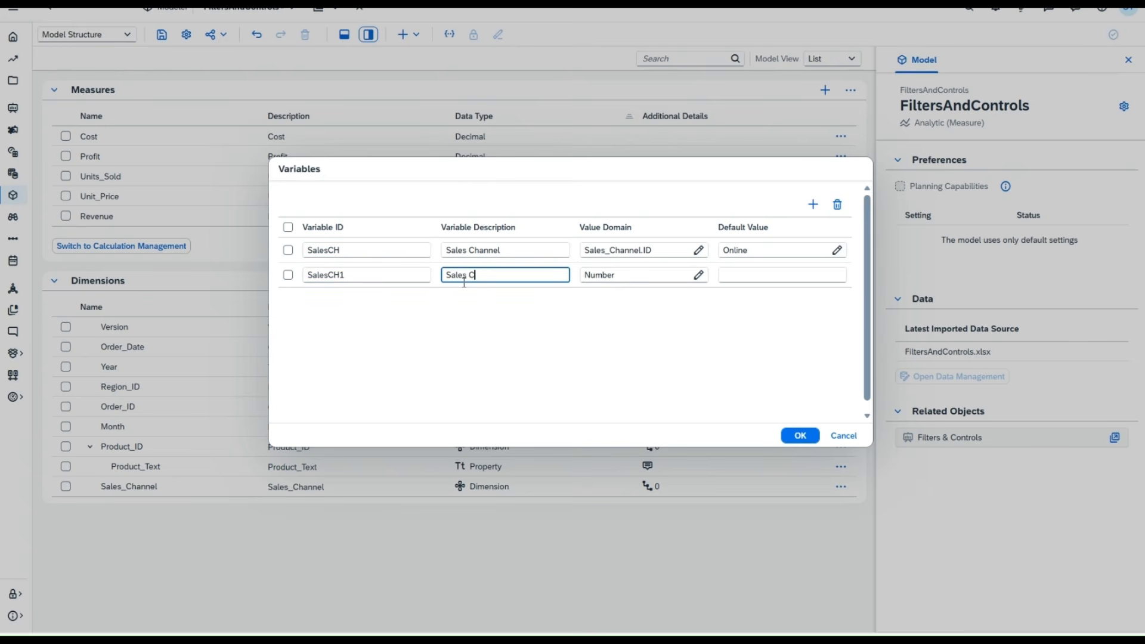
pyautogui.write('hannel2')
# Set the SalesCH1 variable's value domain to the Member ID of Sales_Channel and confirm the model variables.
pyautogui.click(688, 275)
pyautogui.click(698, 275)
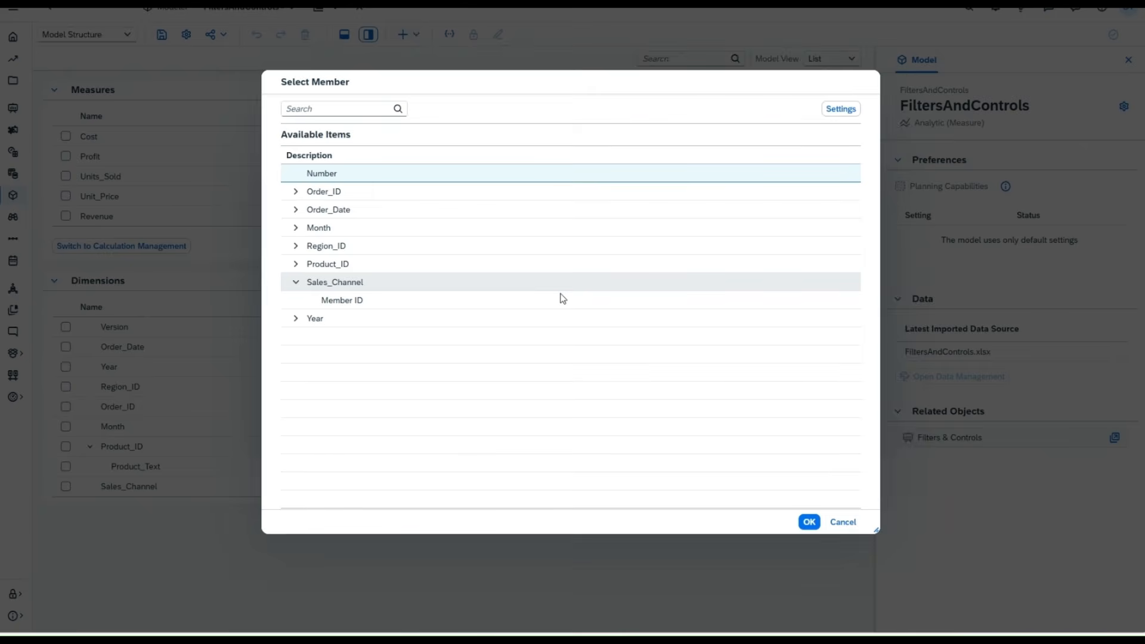
pyautogui.click(563, 299)
pyautogui.click(809, 523)
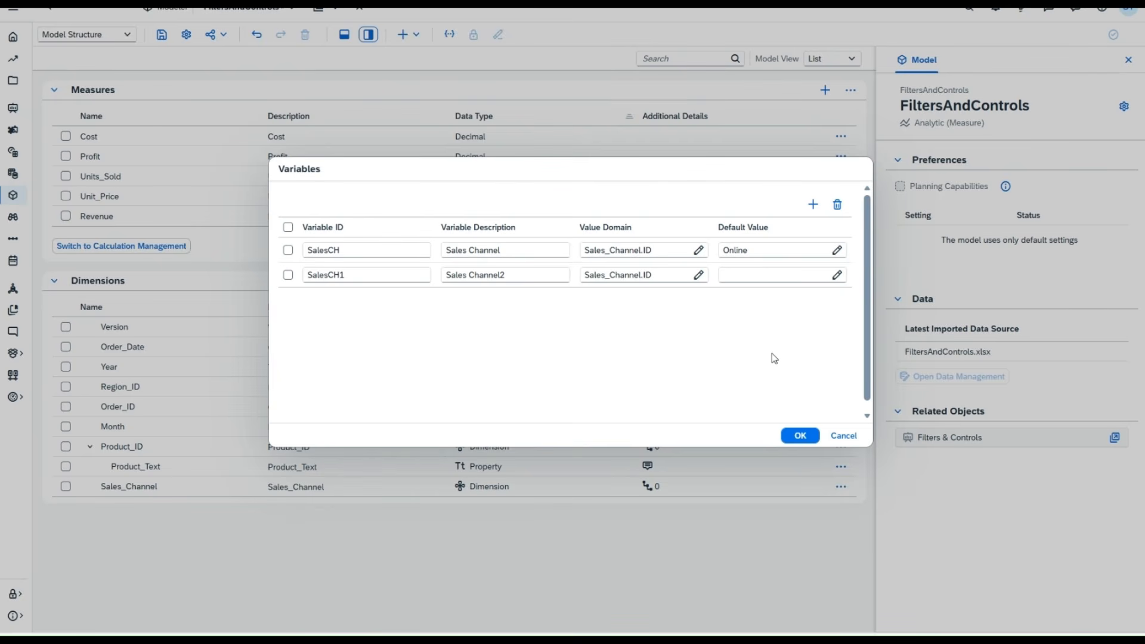
pyautogui.click(780, 277)
pyautogui.click(800, 436)
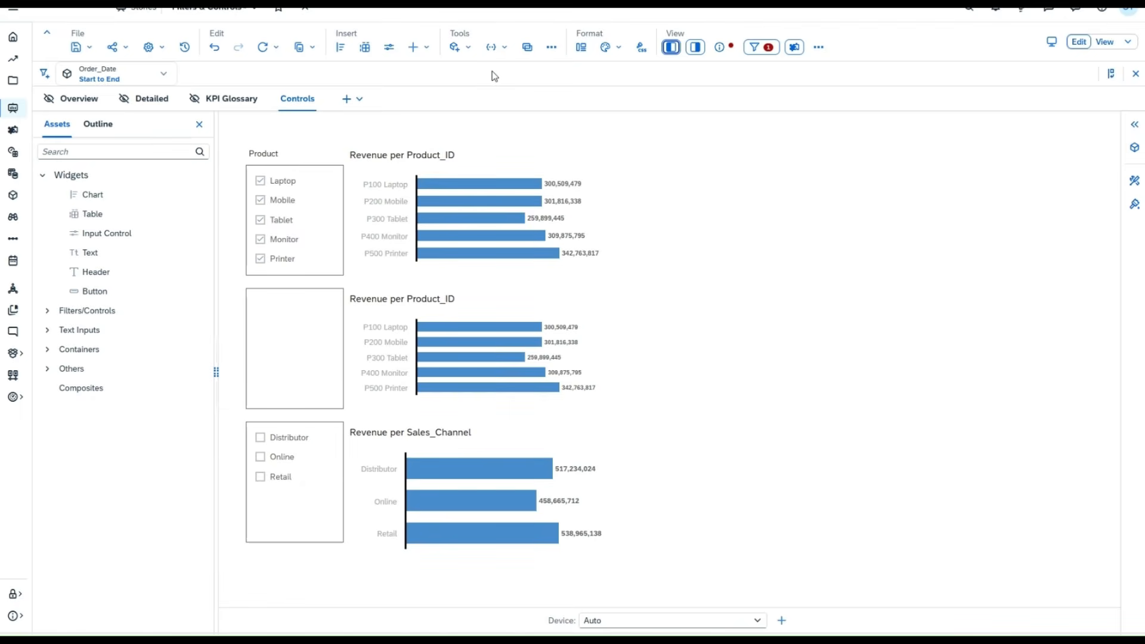
# Insert a checkbox group sourced from Model Variables on the story's Controls page and place it beside the upper Revenue per Product_ID chart.
pyautogui.click(413, 47)
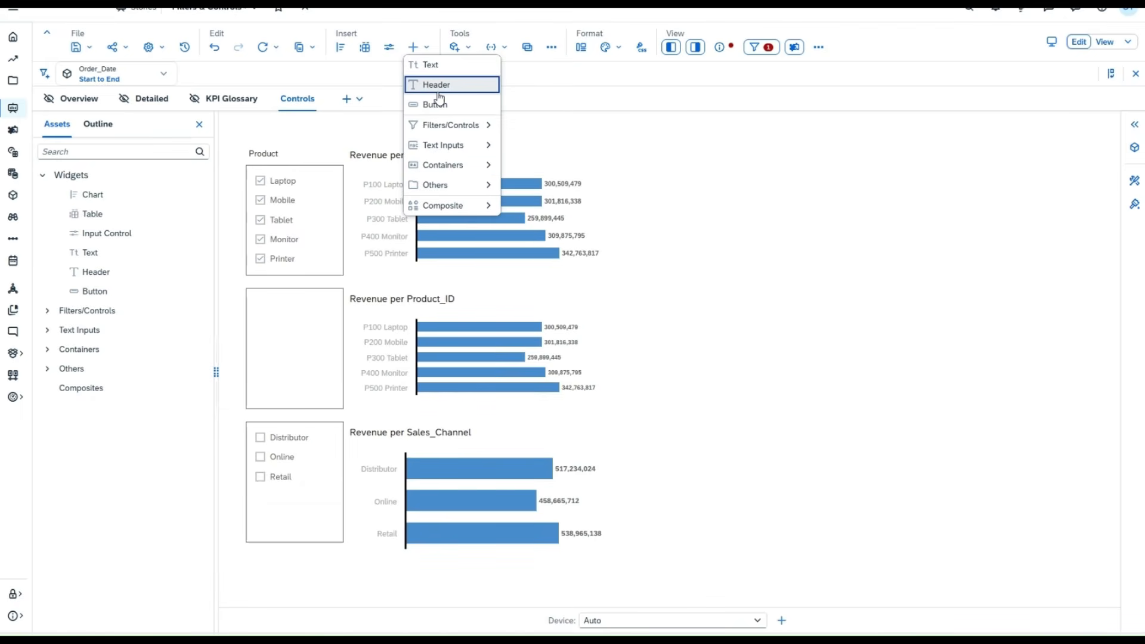
pyautogui.moveTo(453, 125)
pyautogui.click(528, 127)
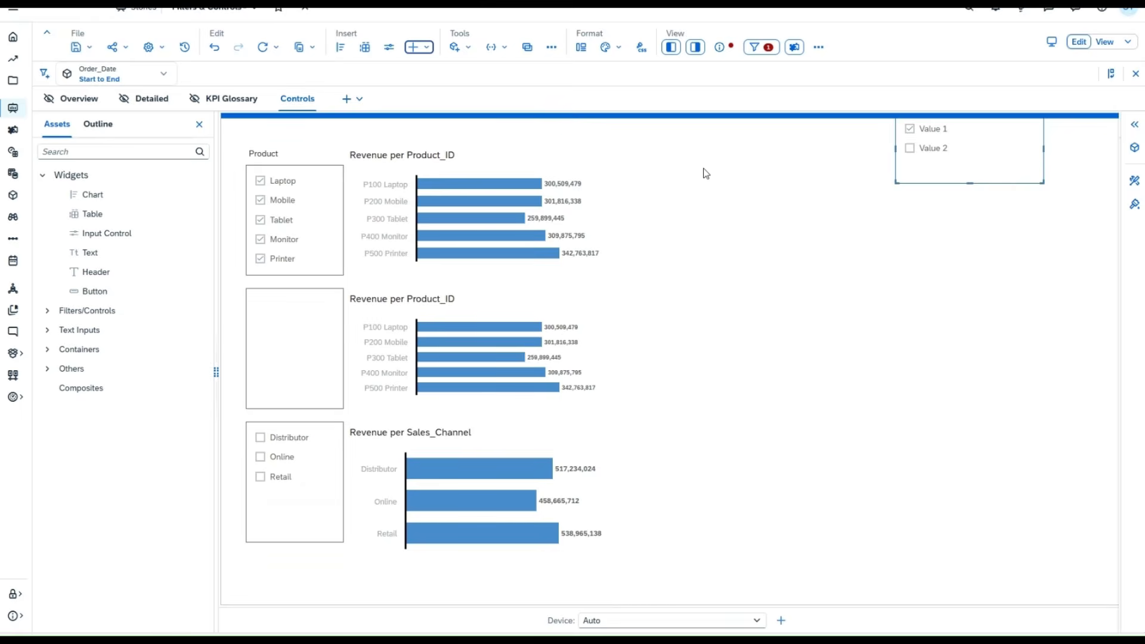
pyautogui.click(967, 241)
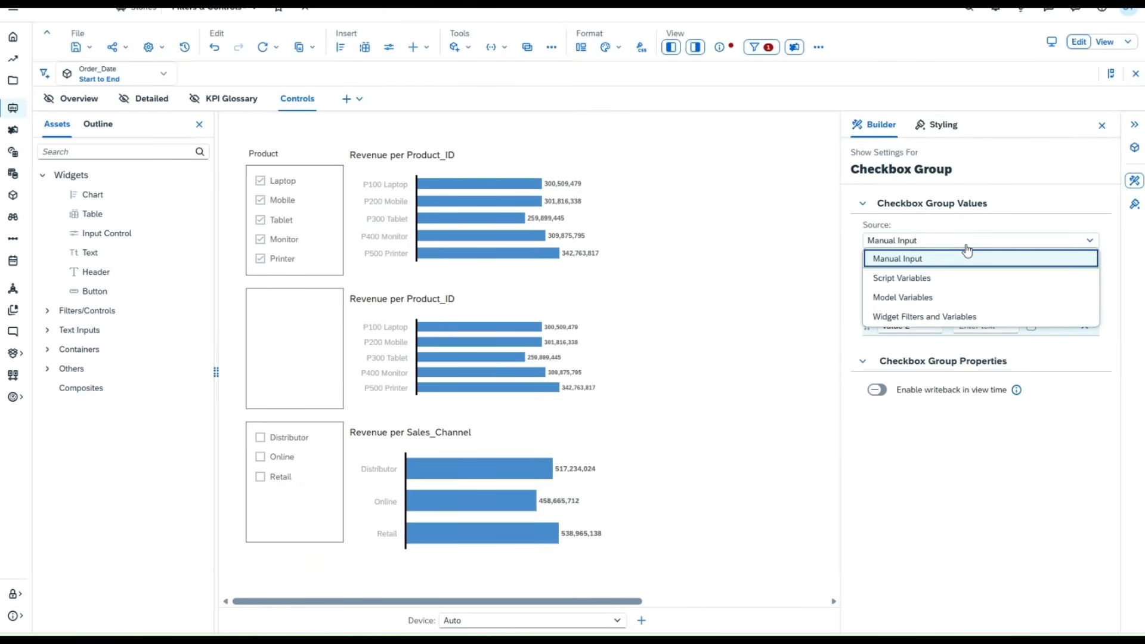
pyautogui.click(949, 297)
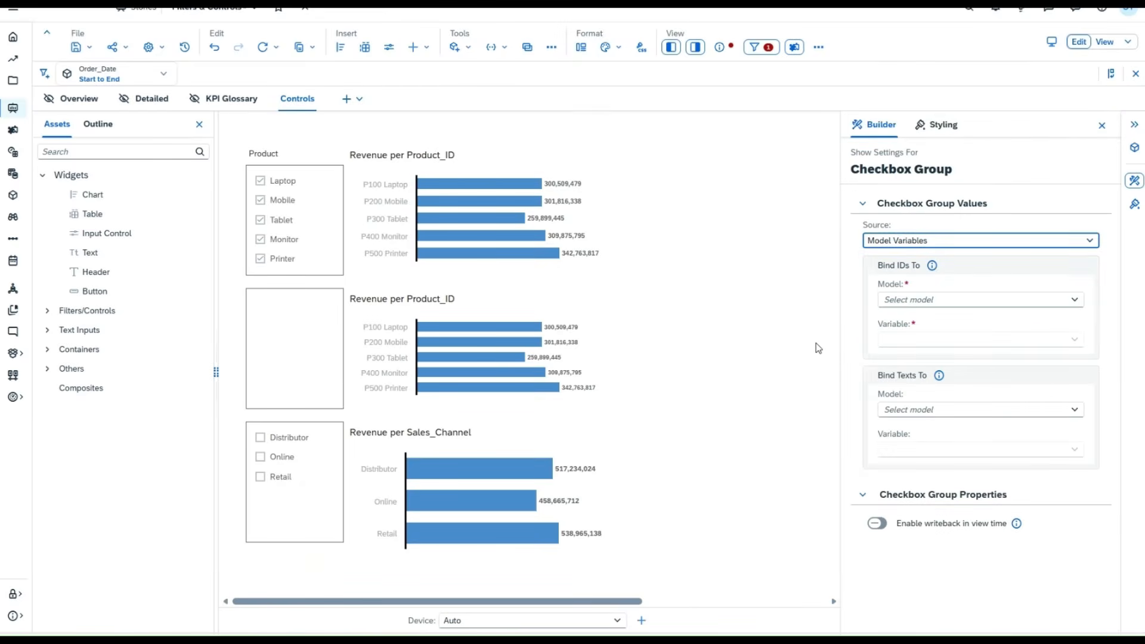
pyautogui.hscroll(3, 775, 338)
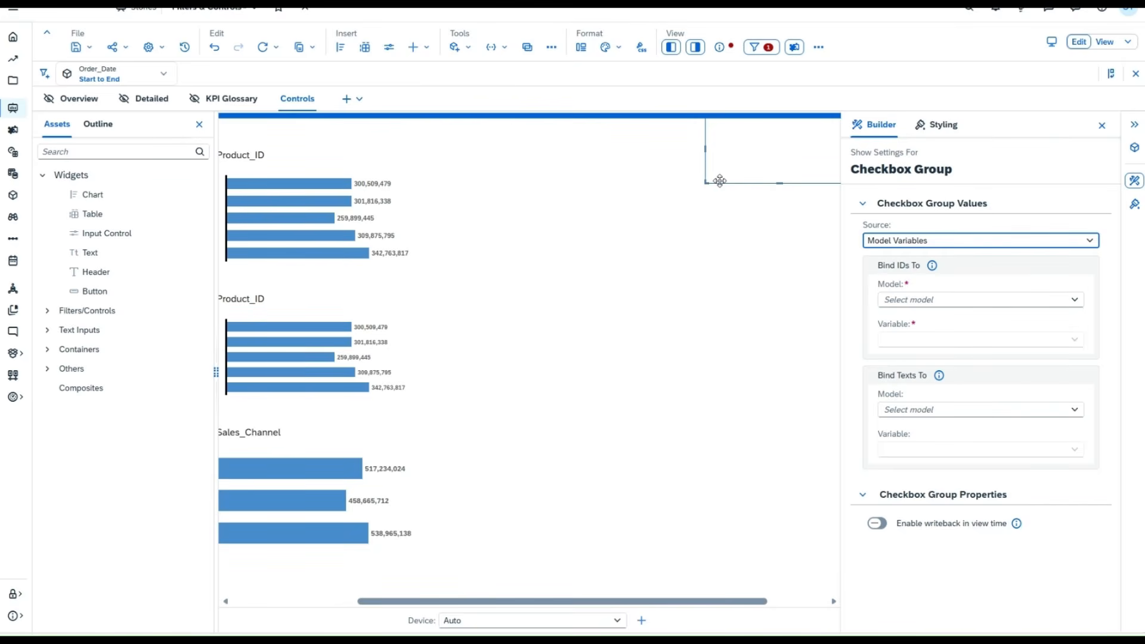
pyautogui.moveTo(719, 181); pyautogui.dragTo(602, 285)
# Bind the new checkbox group's IDs to the Sales Channel.ID variable of the FiltersAndControls model.
pyautogui.click(1075, 301)
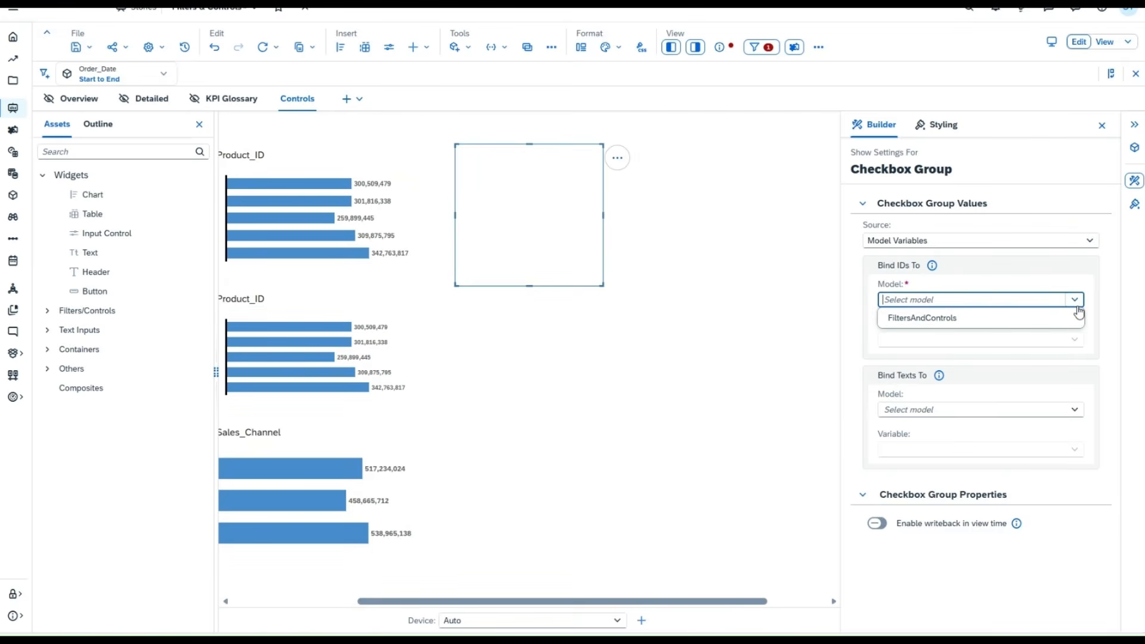
pyautogui.click(1030, 322)
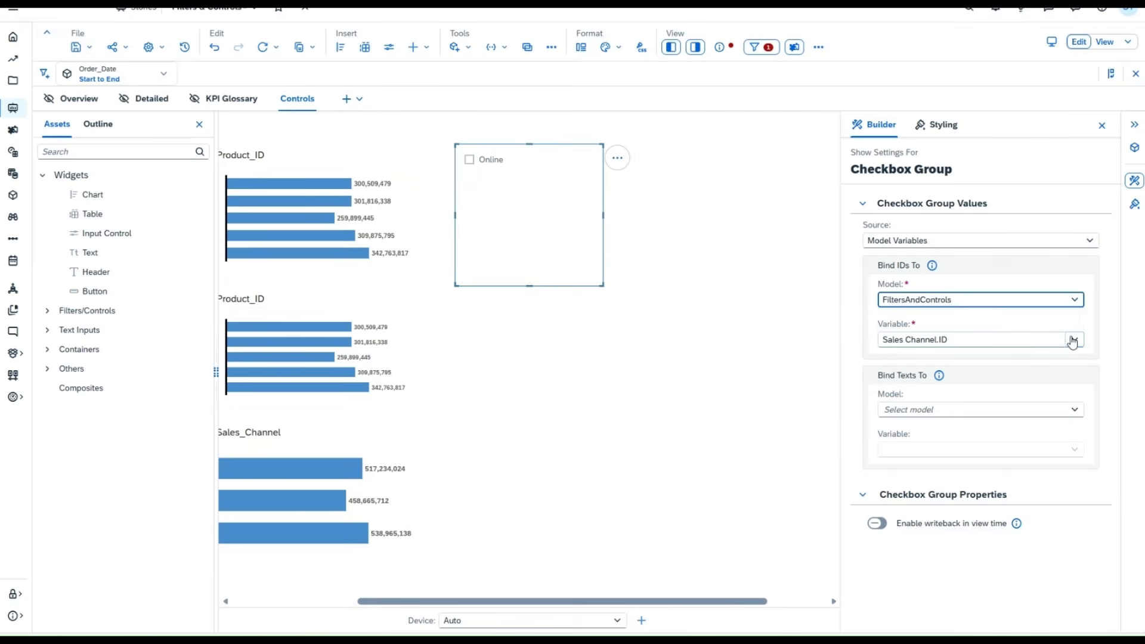
pyautogui.click(1073, 341)
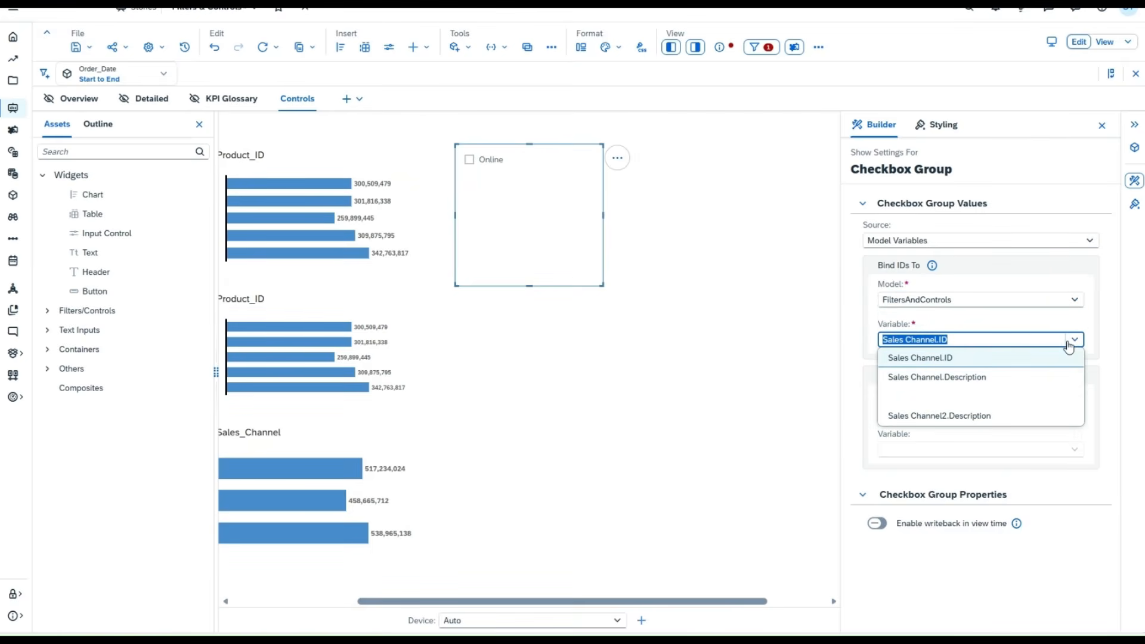
pyautogui.click(952, 363)
# Bind the new checkbox group's texts to the FiltersAndControls model, using the Sales Channel.ID variable.
pyautogui.click(1071, 415)
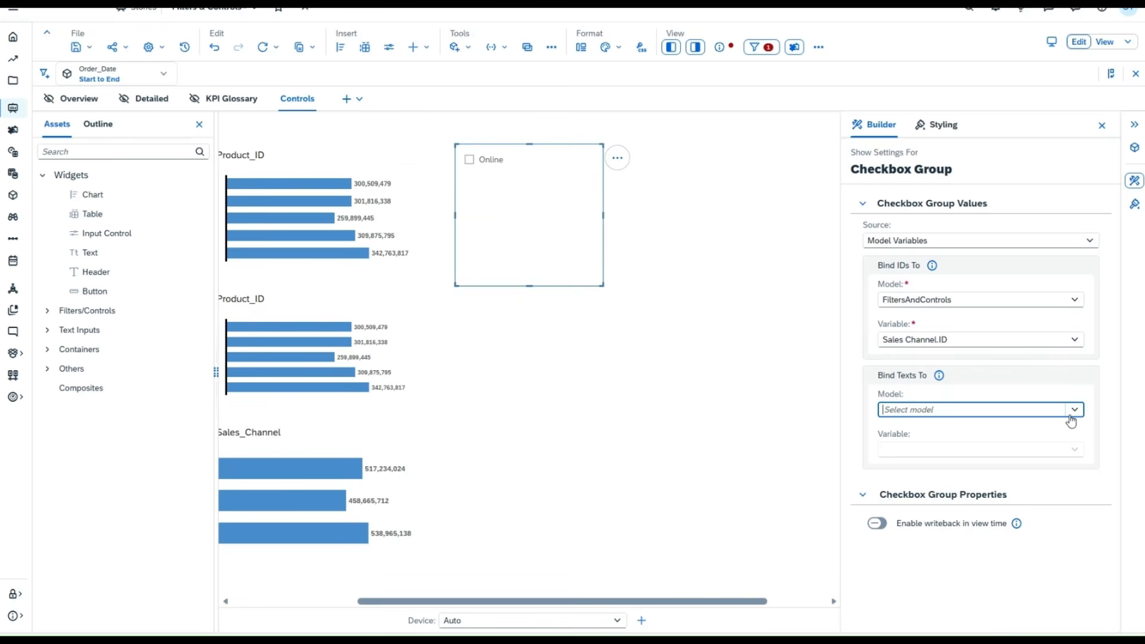
pyautogui.click(1077, 415)
pyautogui.click(1078, 429)
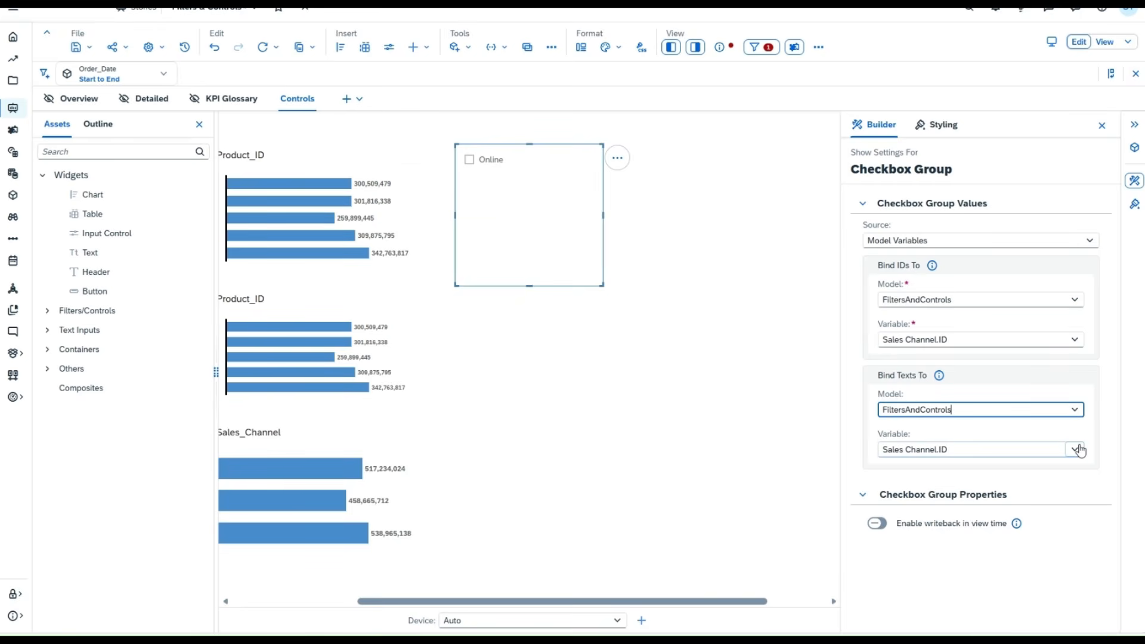
# Change the checkbox group's text variable to Sales Channel.Description and shorten the widget's height.
pyautogui.click(1078, 449)
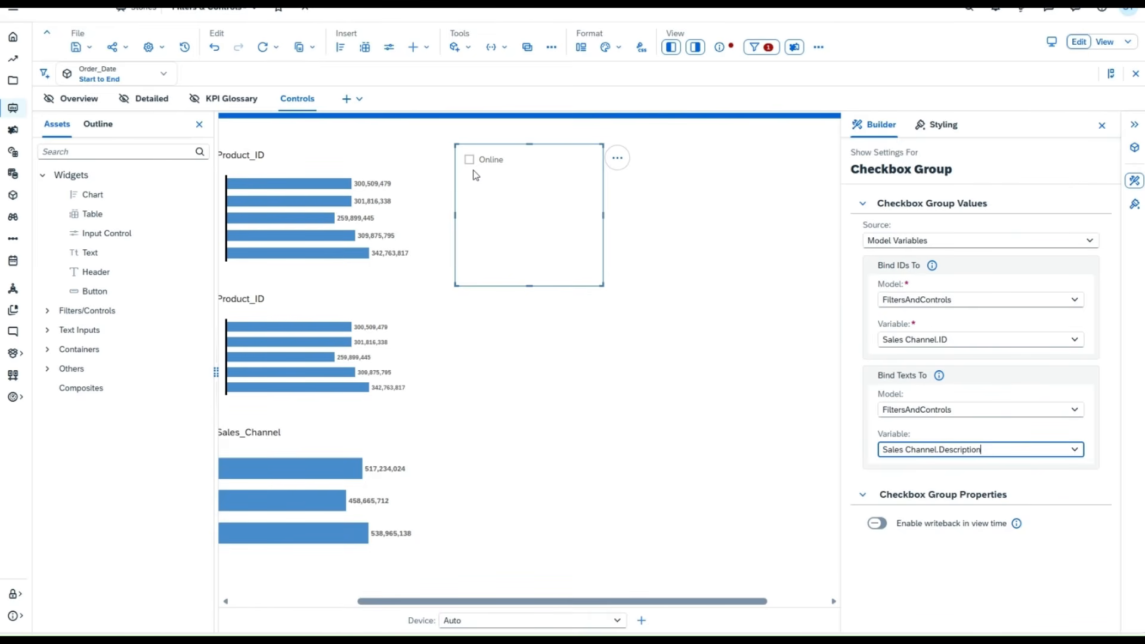
pyautogui.moveTo(527, 284); pyautogui.dragTo(530, 221)
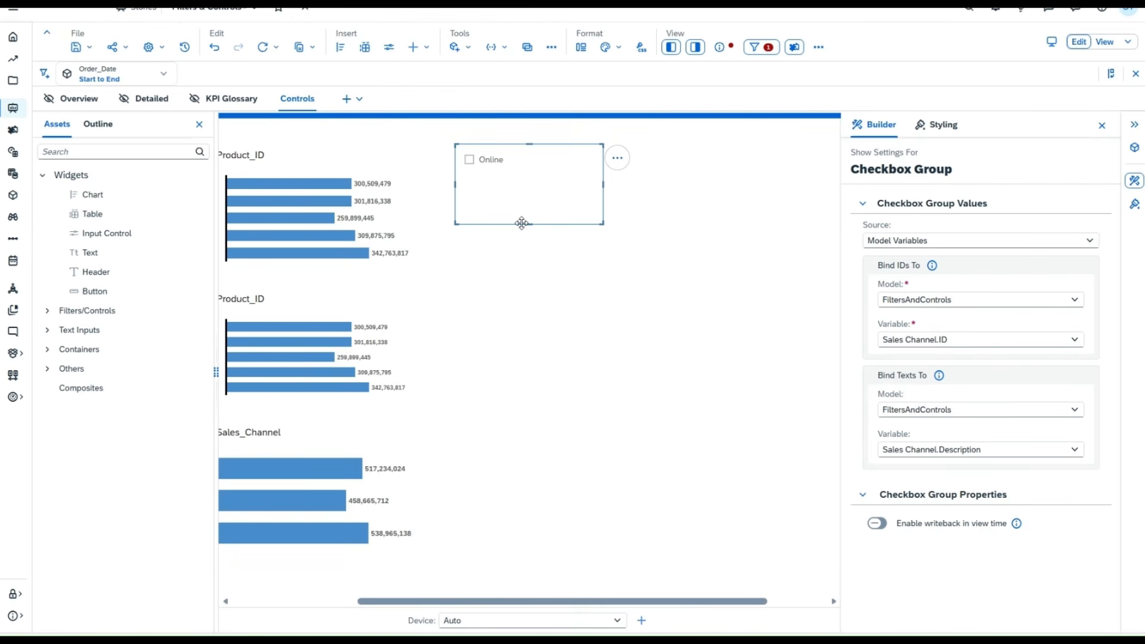
pyautogui.moveTo(530, 222); pyautogui.dragTo(529, 255)
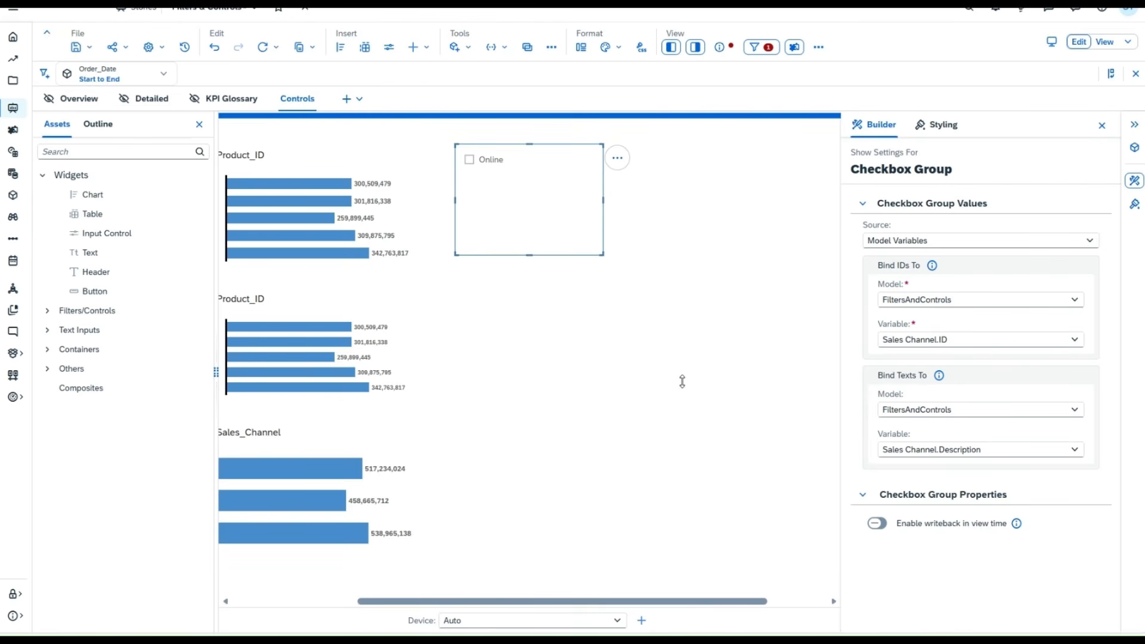
# Enable writeback in view time for the checkbox group and create string array script variable SC_02, described as "SC Model Variable".
pyautogui.click(878, 523)
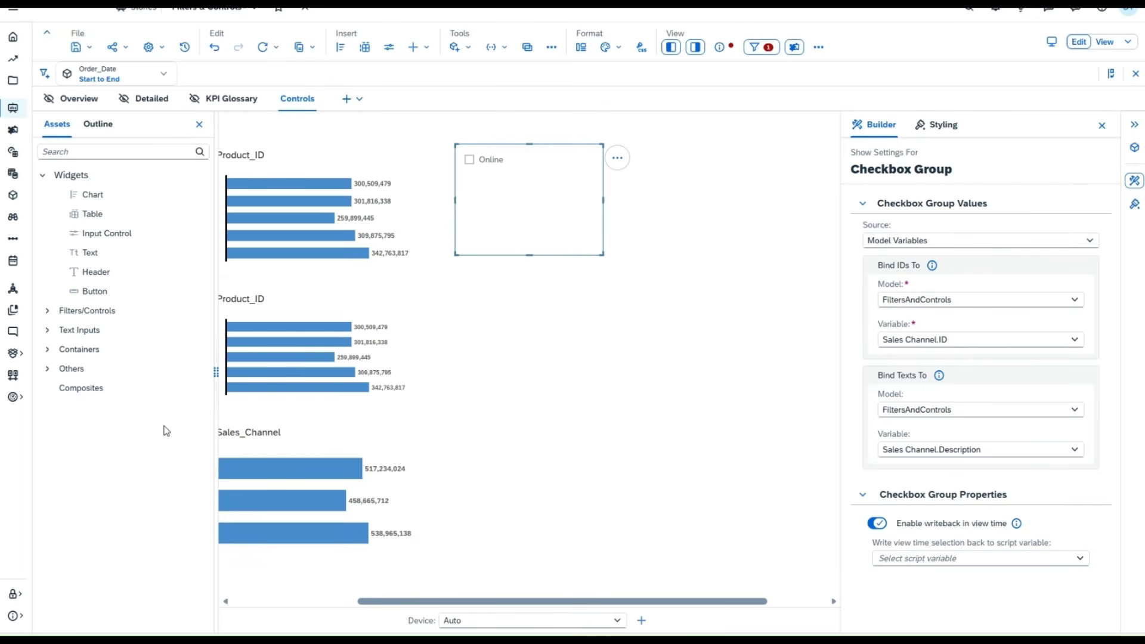
pyautogui.click(99, 125)
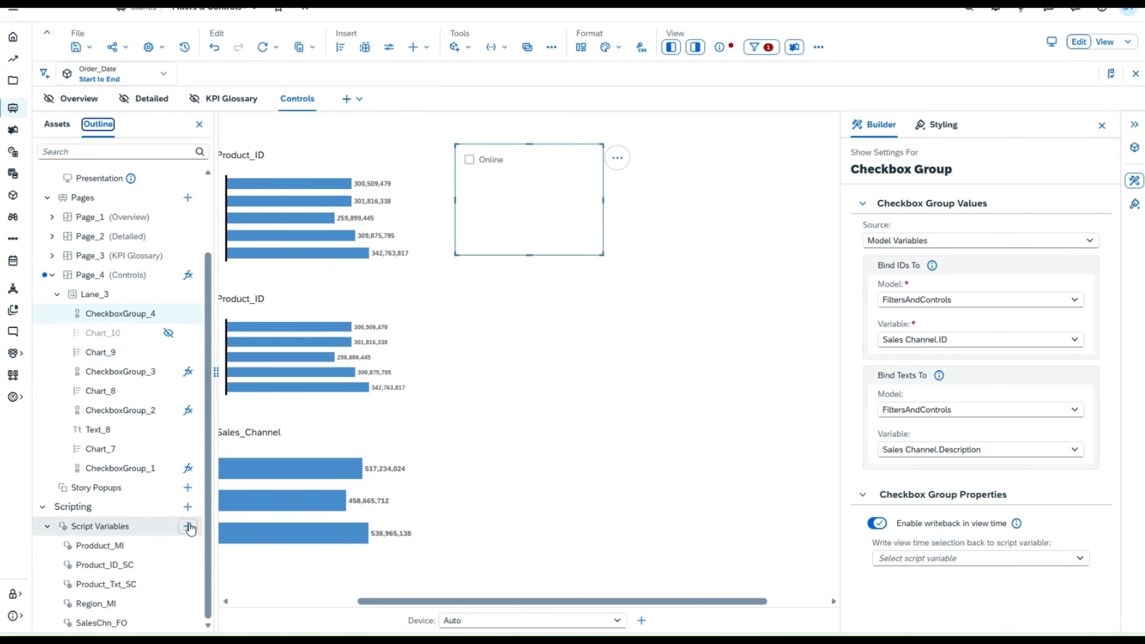
pyautogui.click(188, 527)
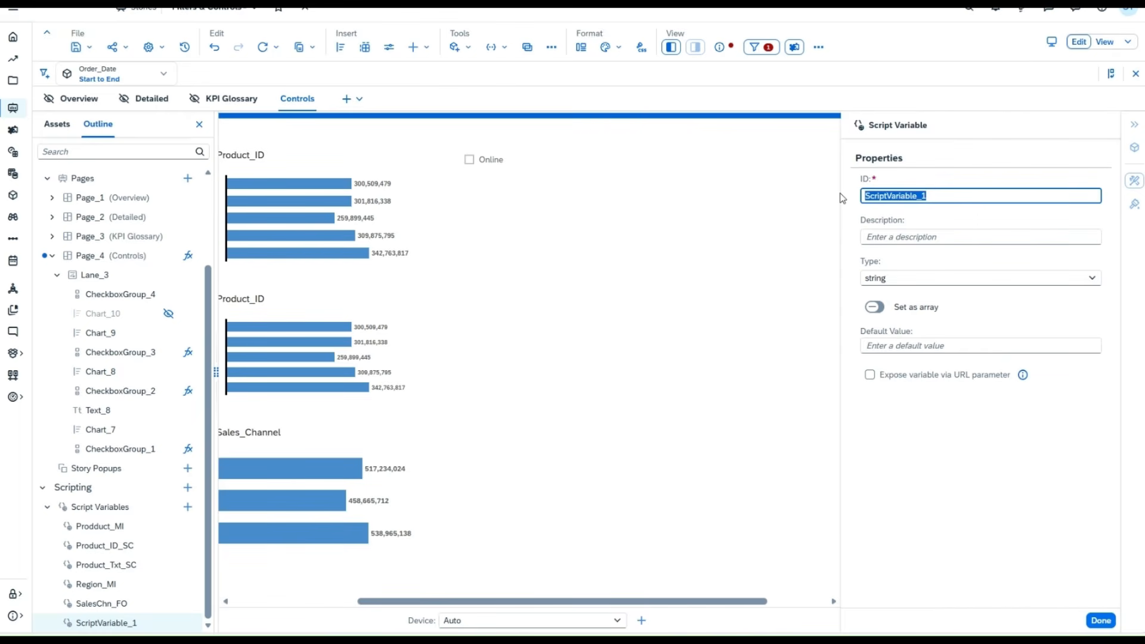
pyautogui.write('SC_02')
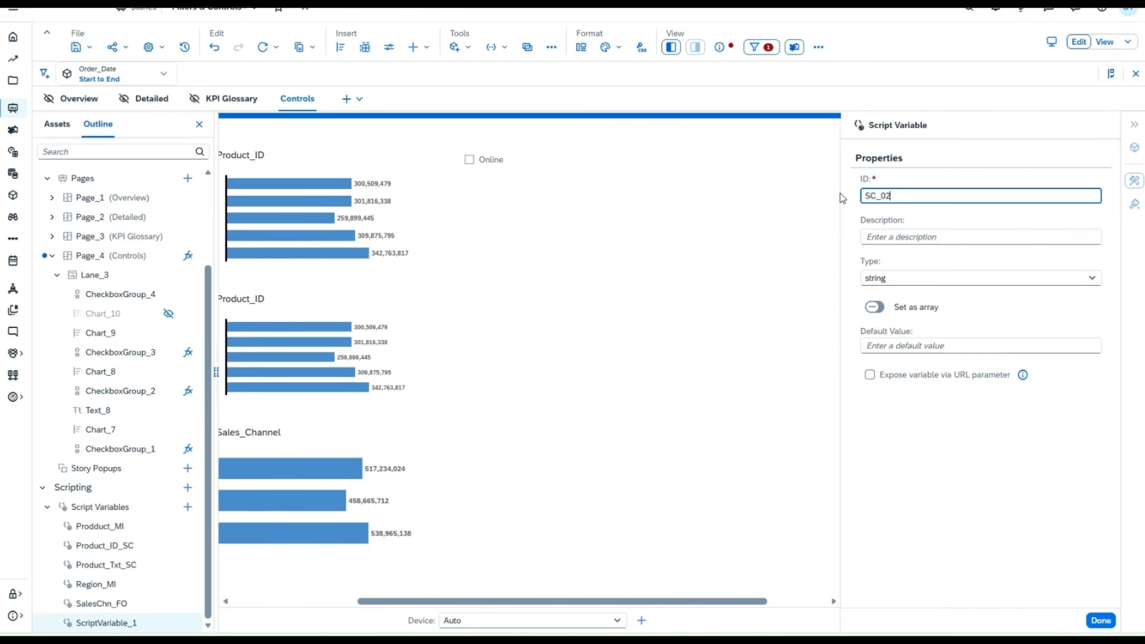
pyautogui.click(899, 236)
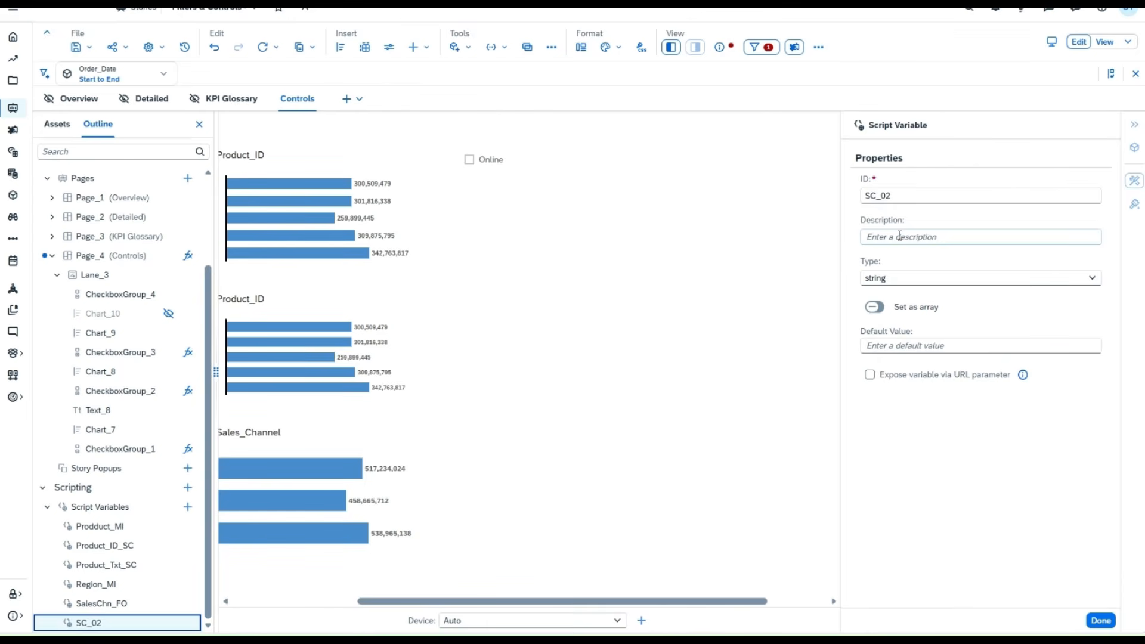
pyautogui.click(900, 236)
pyautogui.write('SC')
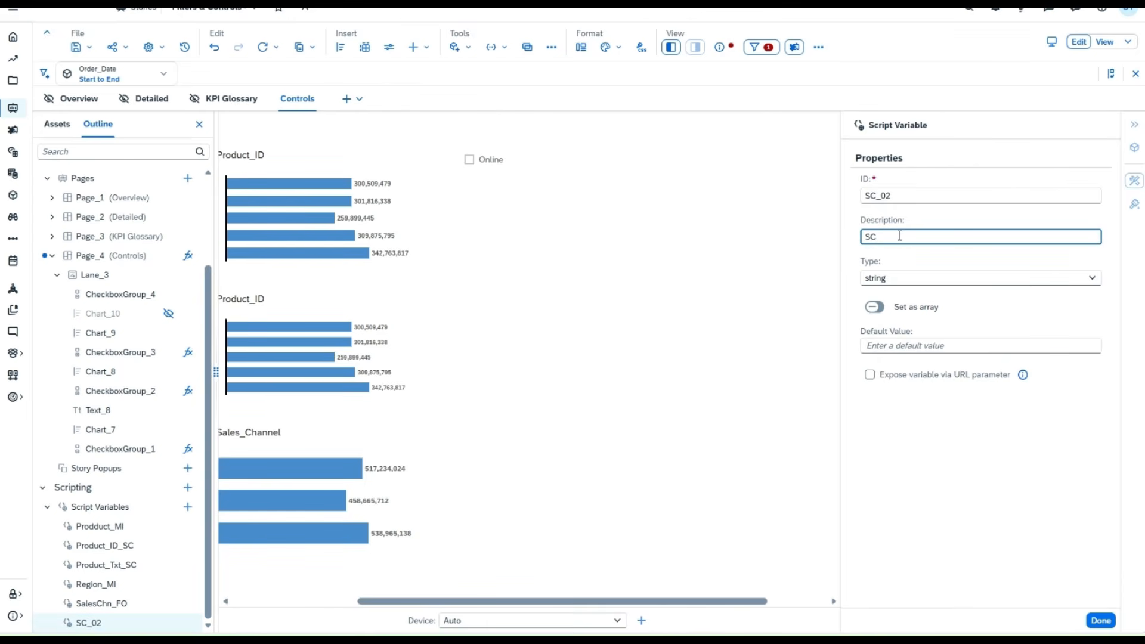
pyautogui.write(' Model Variable')
pyautogui.click(875, 307)
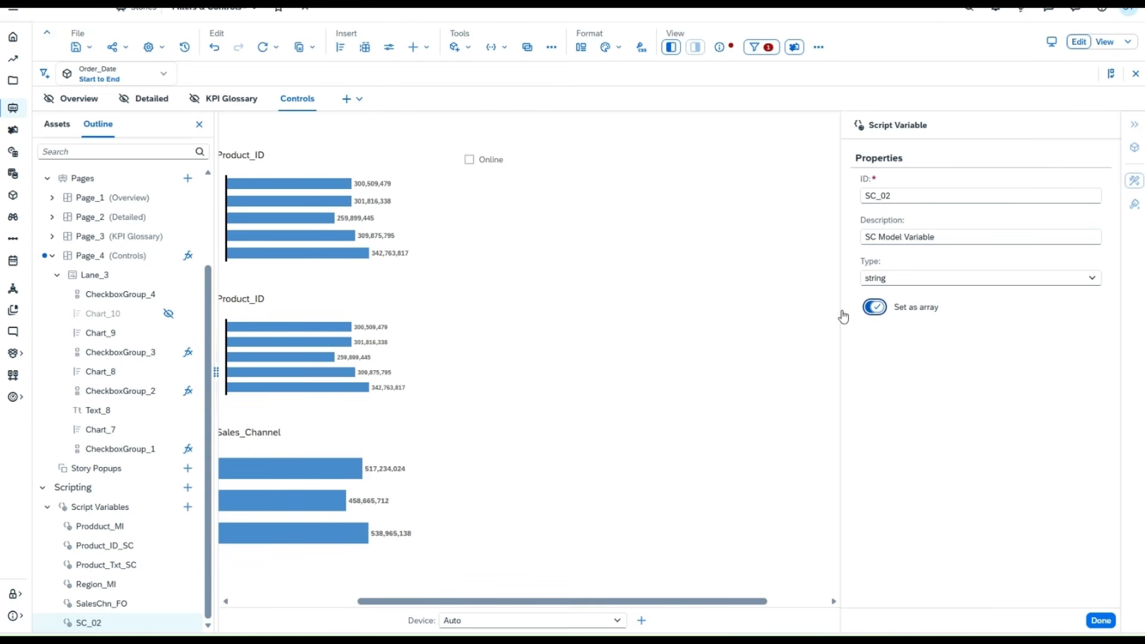
# Write the Online checkbox group's view-time selection back to script variable SC_02.
pyautogui.click(503, 222)
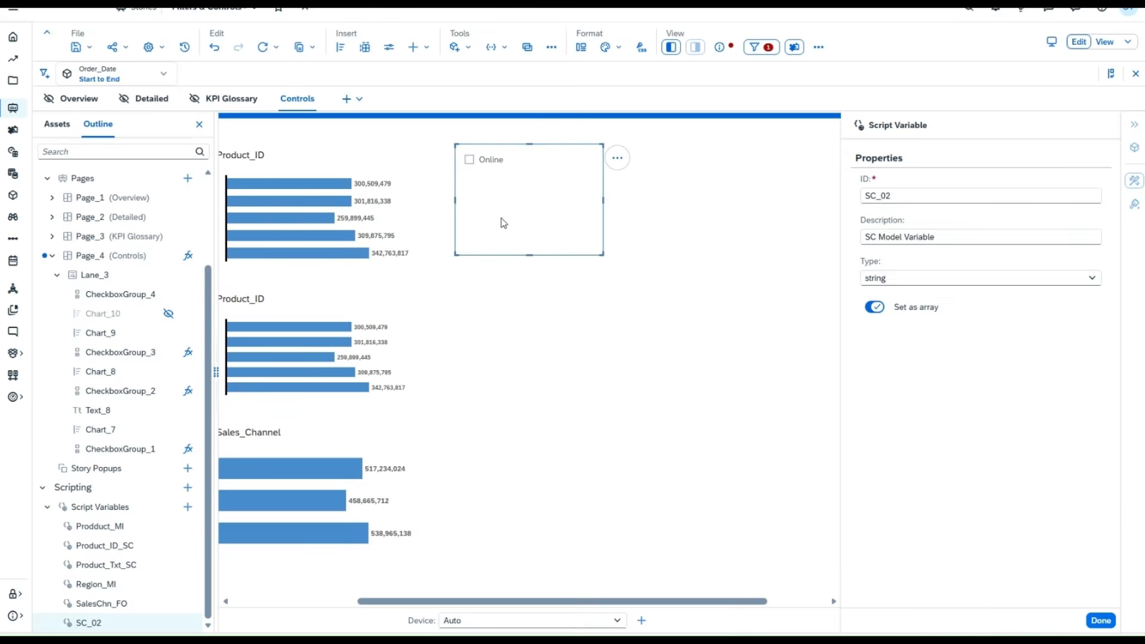
pyautogui.click(1014, 559)
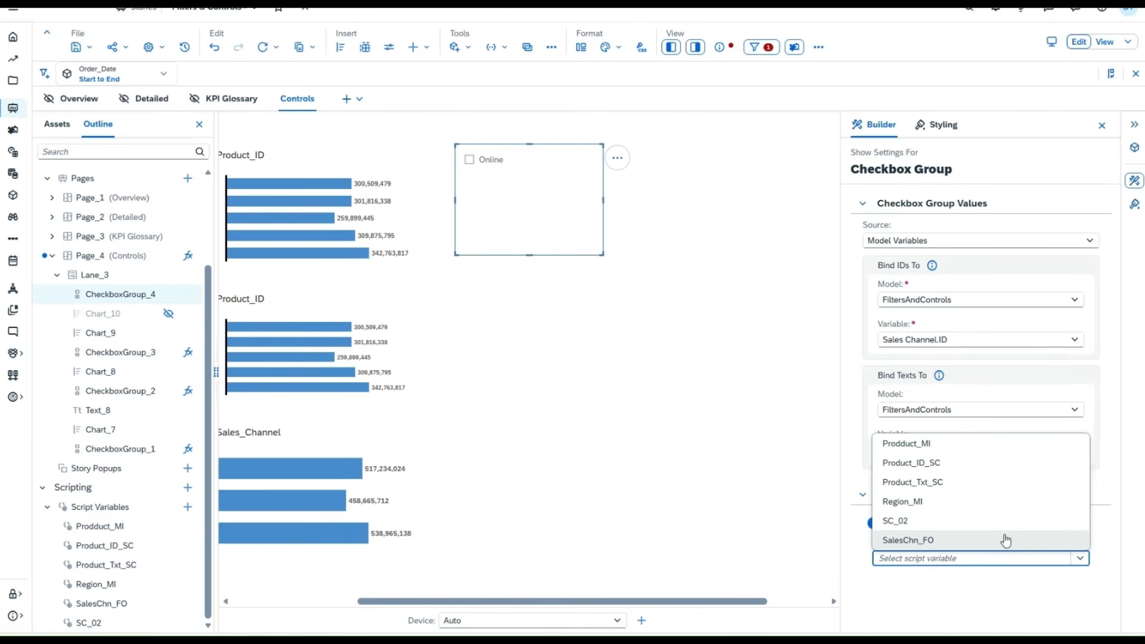
pyautogui.click(954, 521)
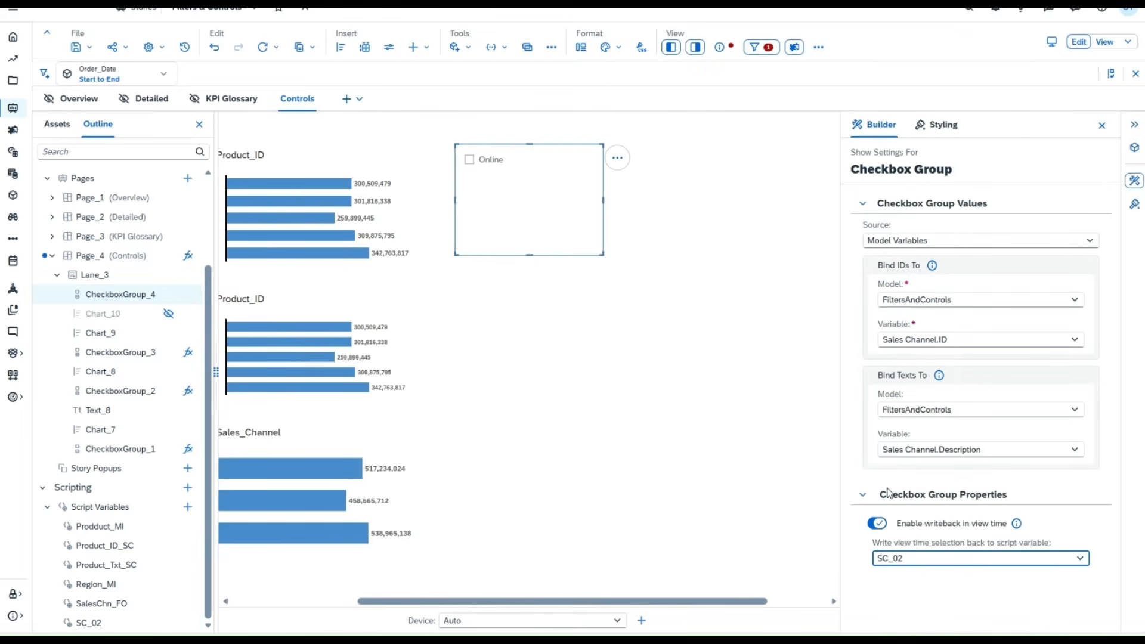
pyautogui.click(620, 149)
pyautogui.click(670, 152)
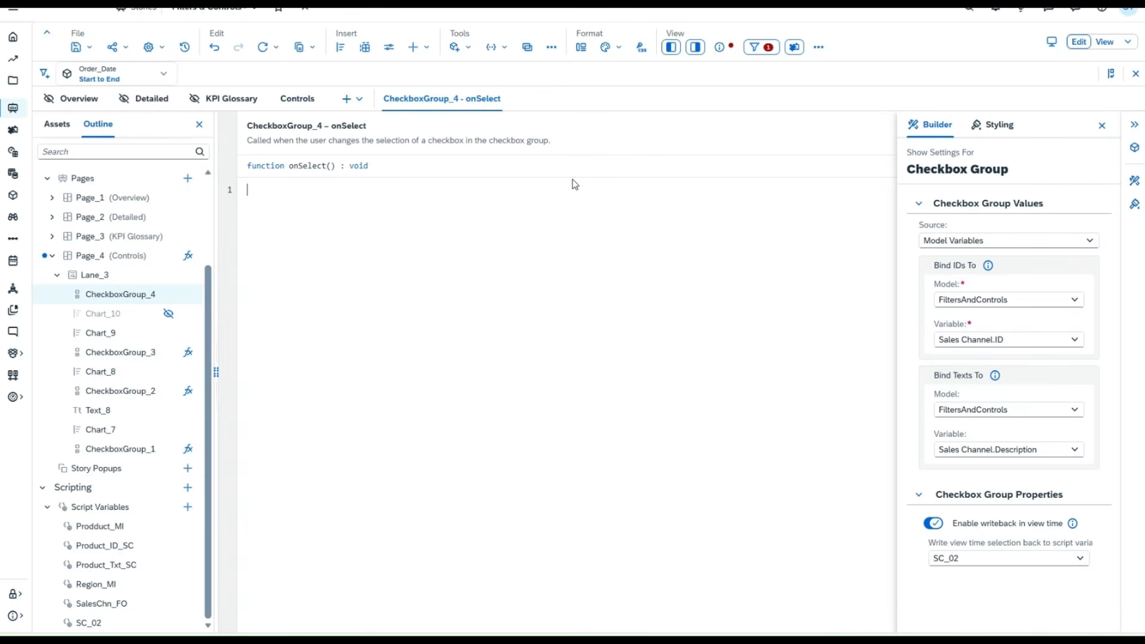
pyautogui.write('c')
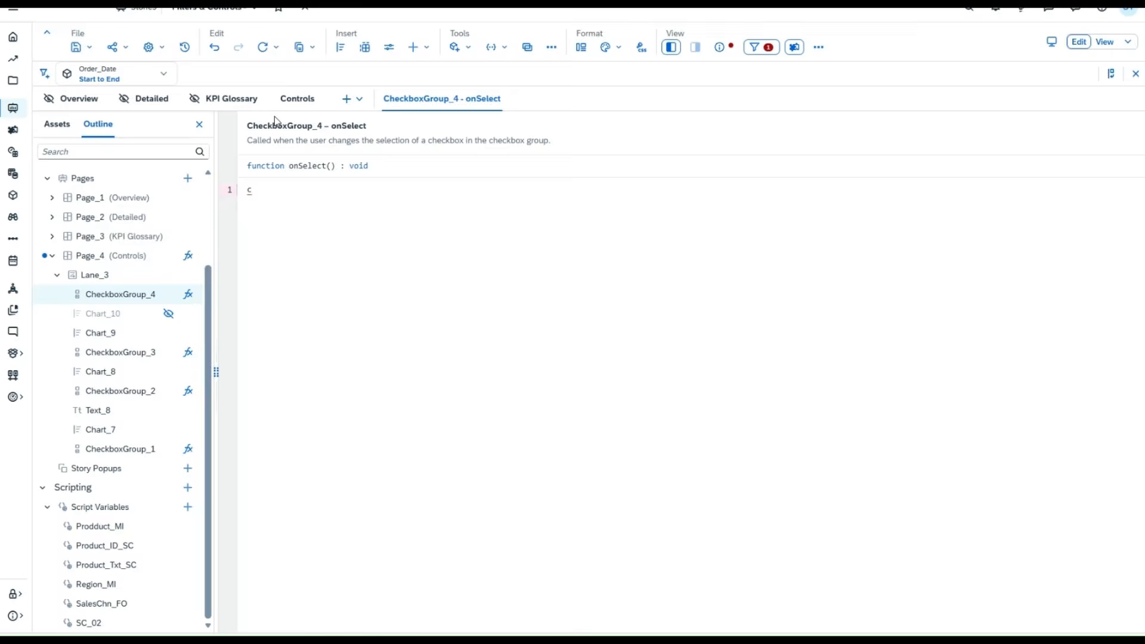
pyautogui.click(297, 99)
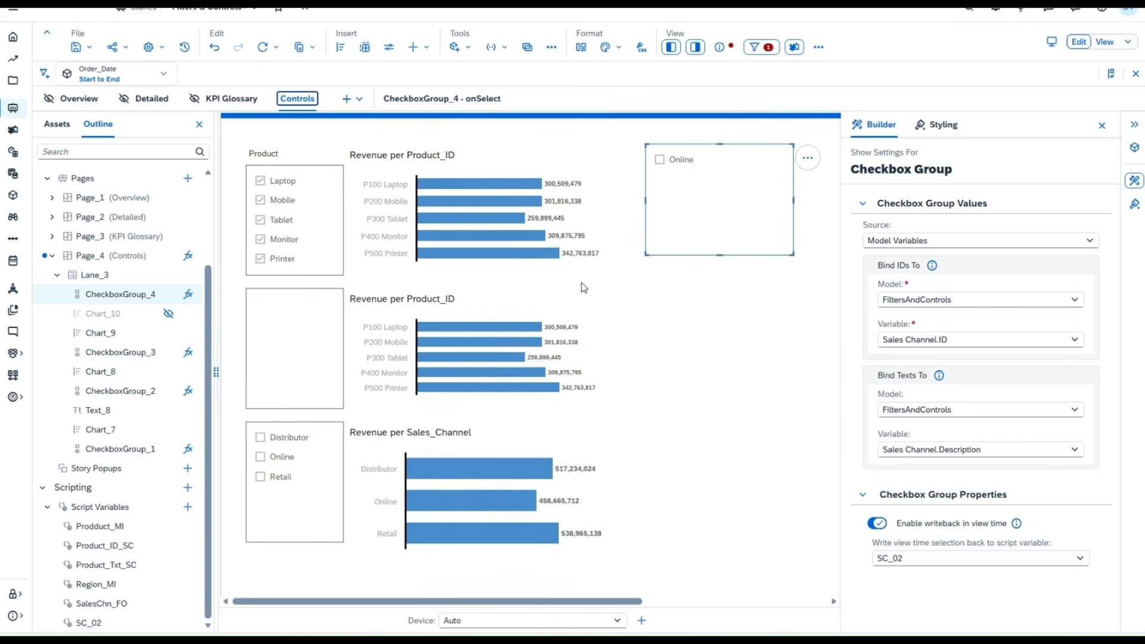
# Insert a new chart on the Controls page and place it directly beside the Online checkbox group.
pyautogui.hscroll(2, 674, 401)
pyautogui.hscroll(6, 674, 401)
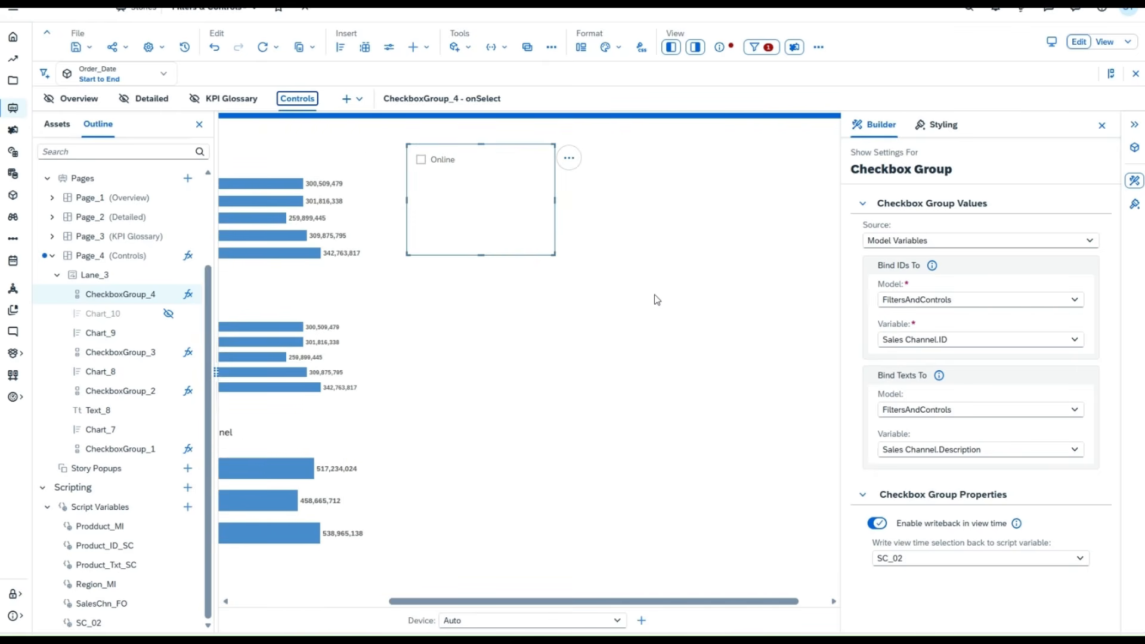
pyautogui.click(529, 129)
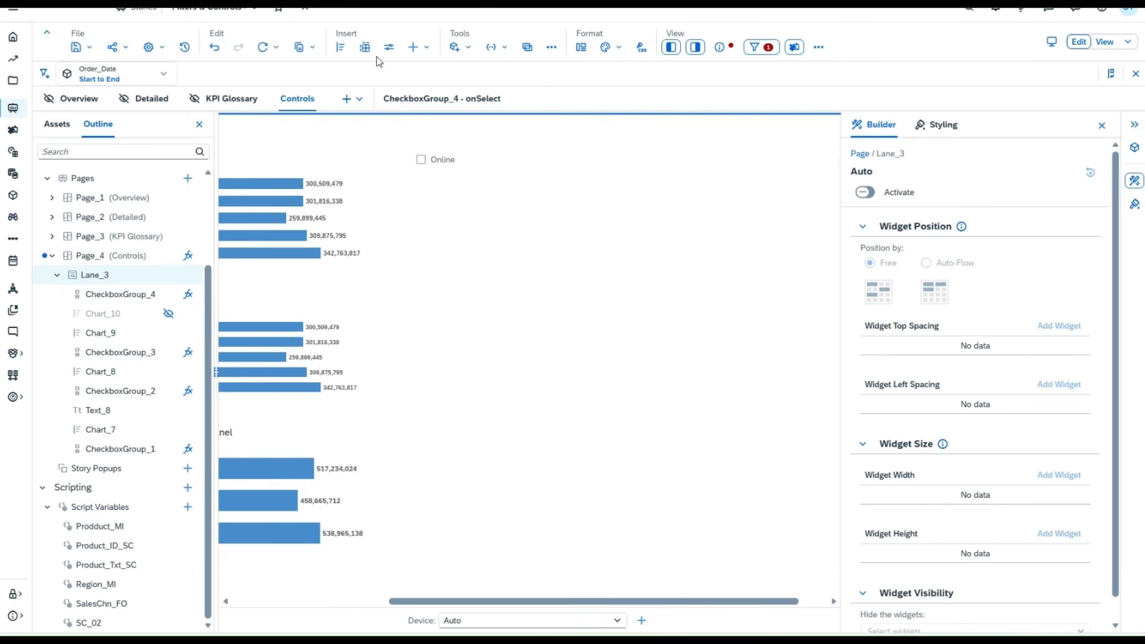
pyautogui.click(341, 48)
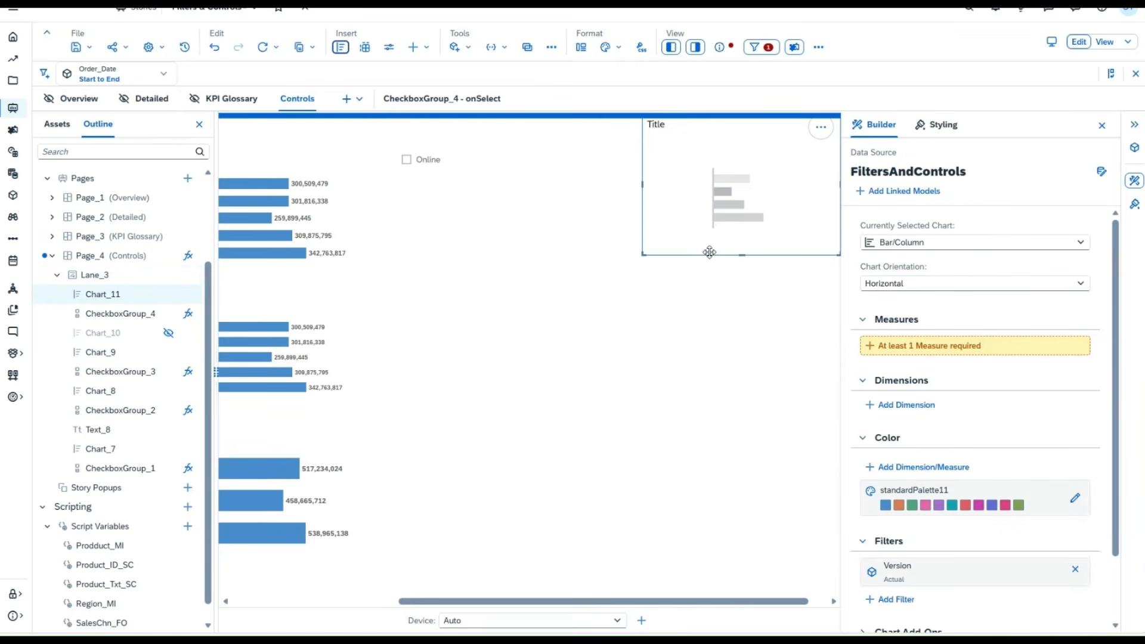
pyautogui.moveTo(709, 252); pyautogui.dragTo(614, 294)
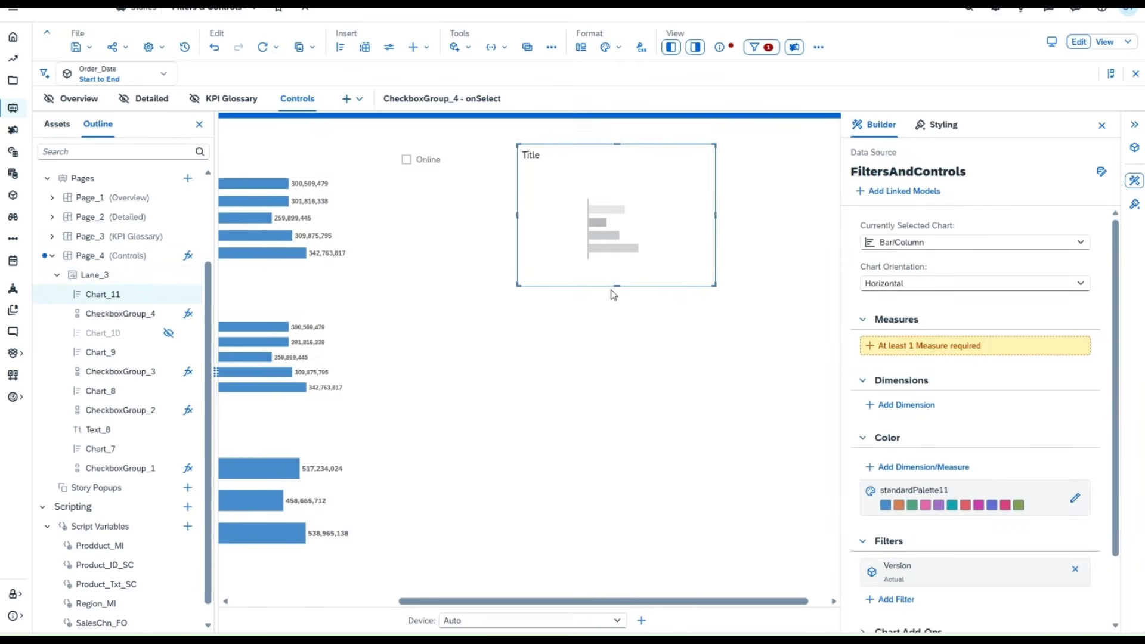
# Give the new chart the Revenue measure and the Sales_Channel dimension.
pyautogui.click(1016, 348)
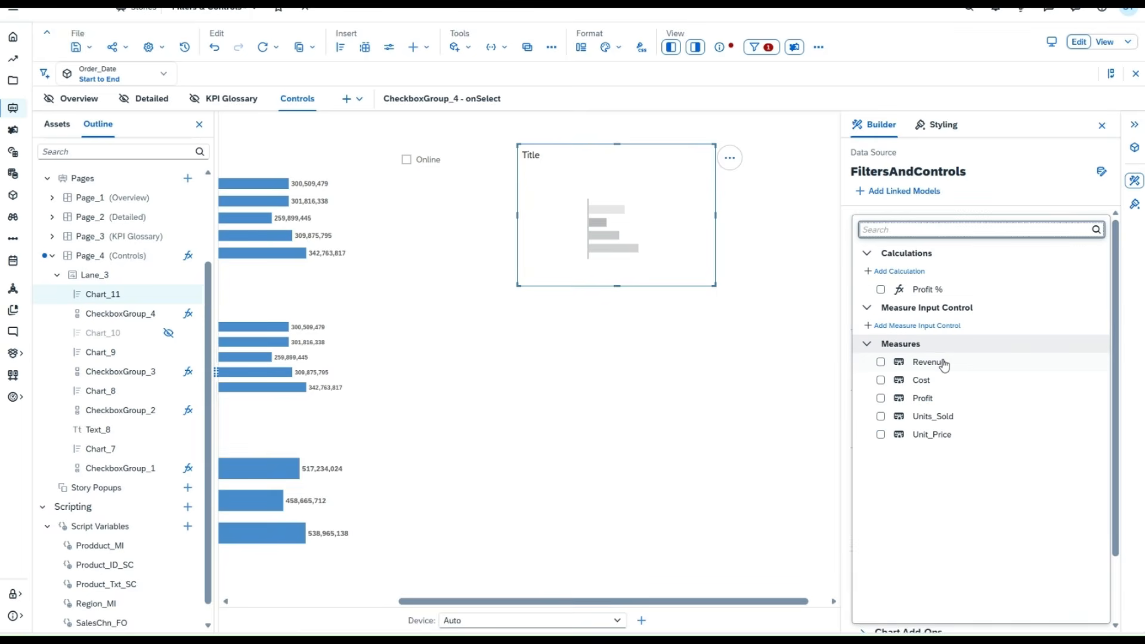
pyautogui.click(944, 364)
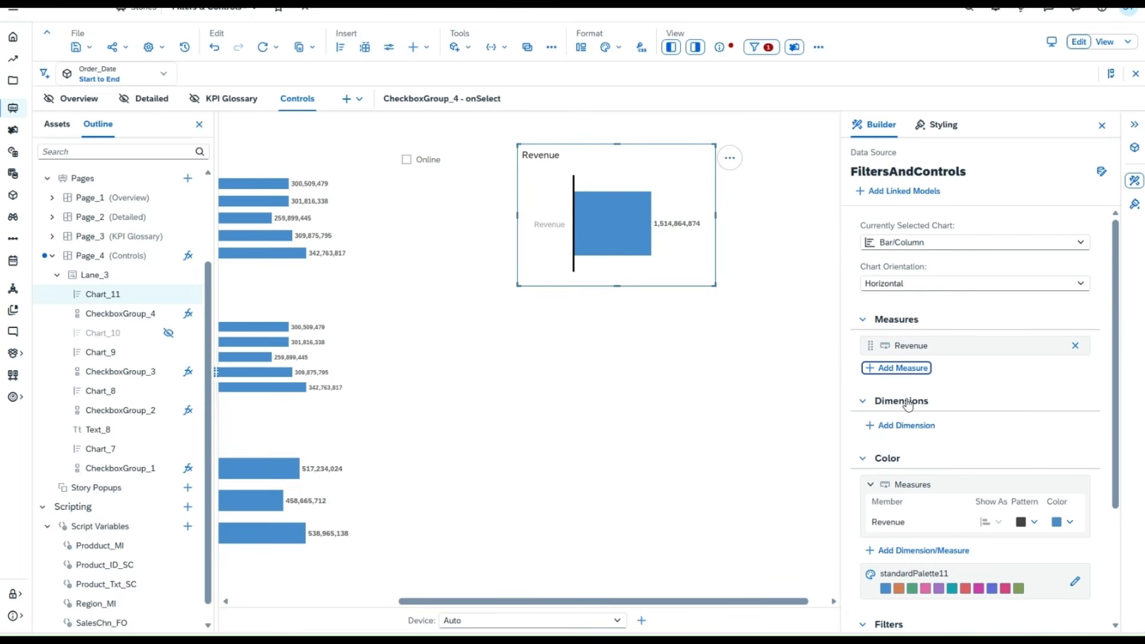
pyautogui.click(925, 427)
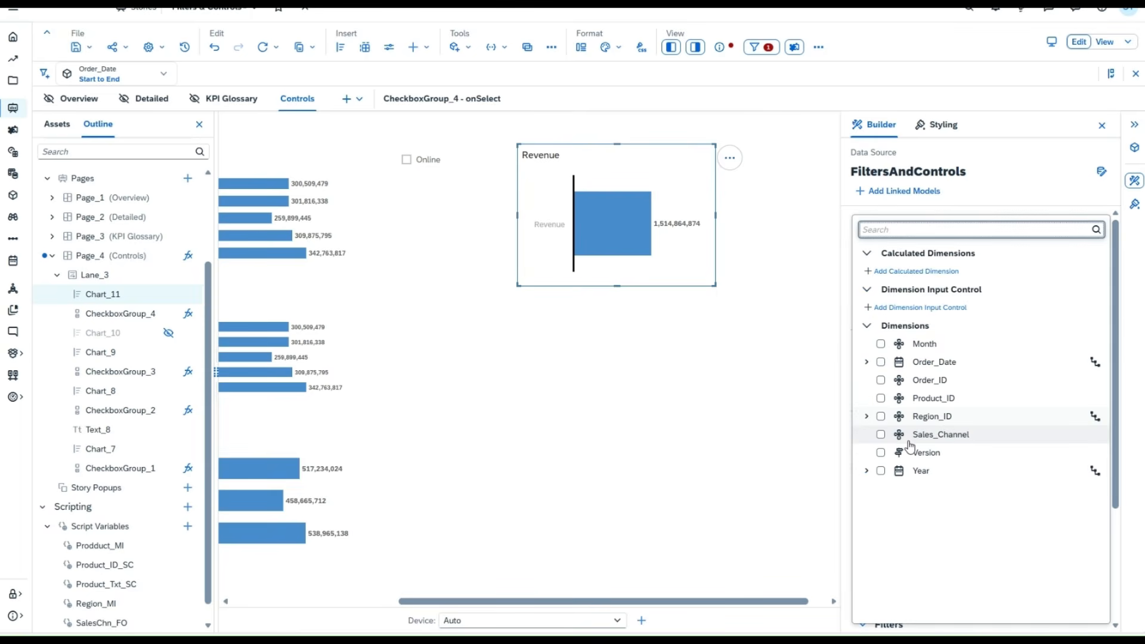
pyautogui.click(881, 435)
pyautogui.click(850, 395)
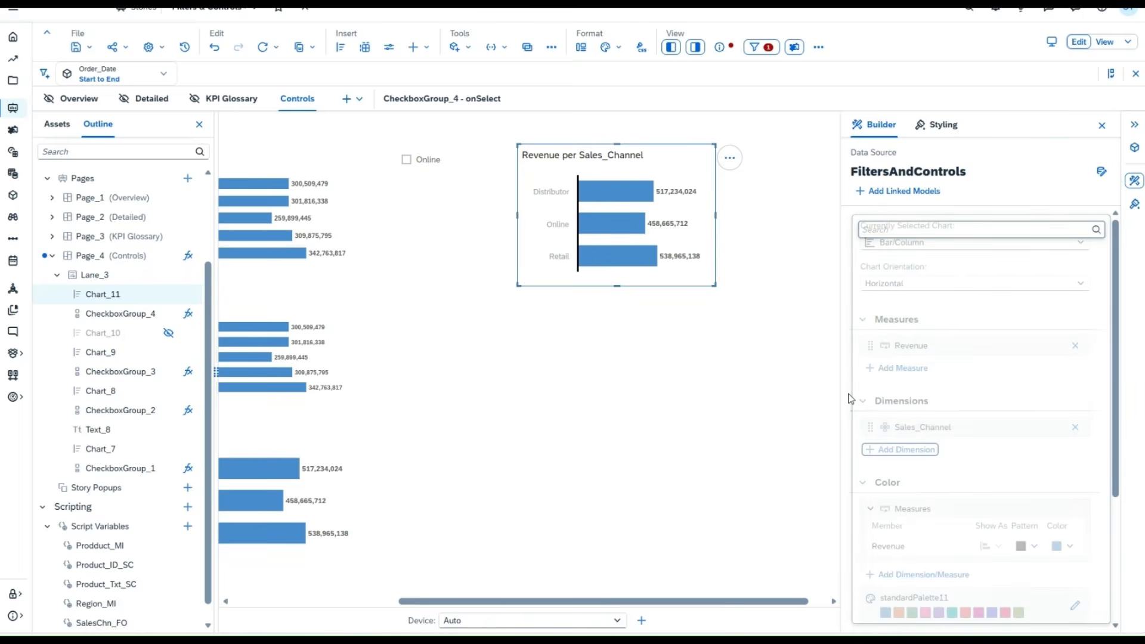
# Narrow the Online checkbox group so it clears the new chart, and open its onSelect script.
pyautogui.click(475, 244)
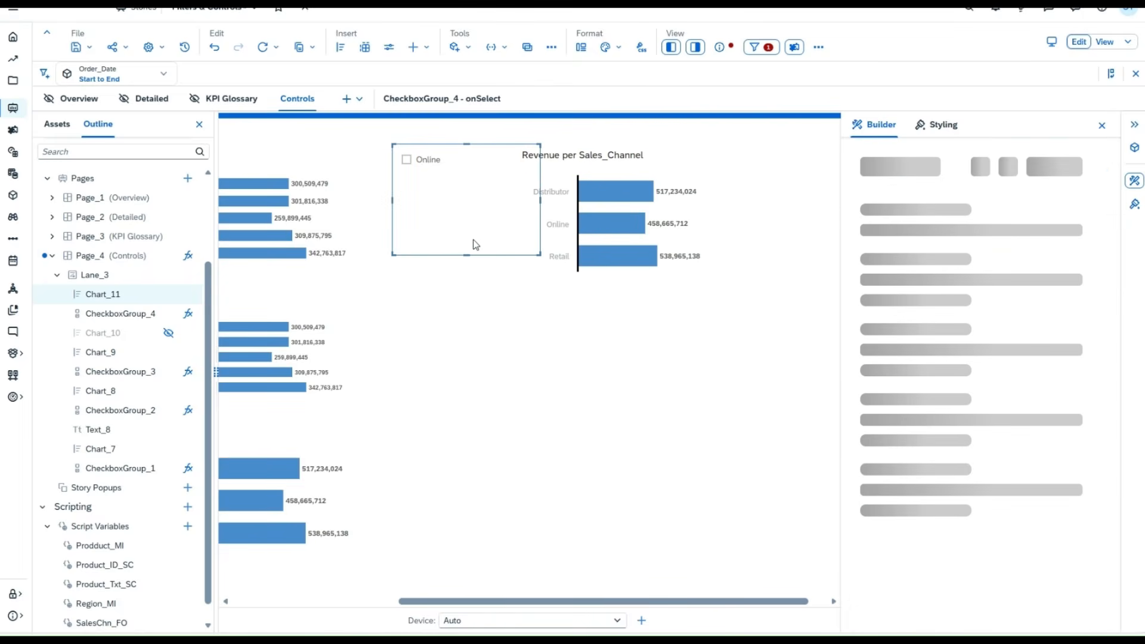
pyautogui.moveTo(539, 201); pyautogui.dragTo(515, 200)
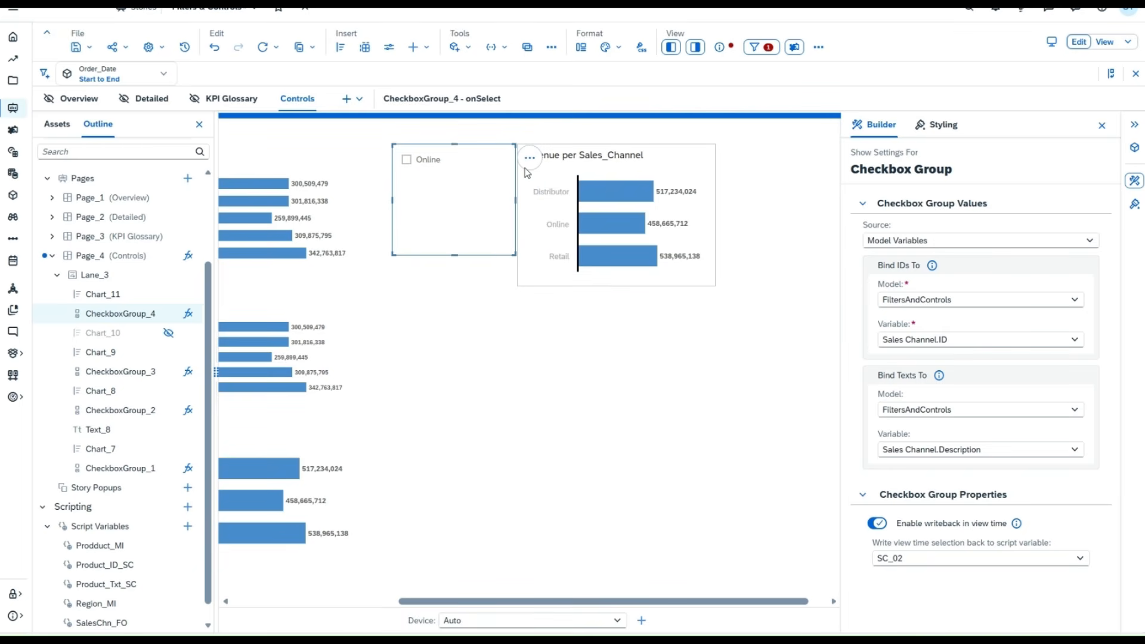
pyautogui.click(529, 158)
pyautogui.click(590, 153)
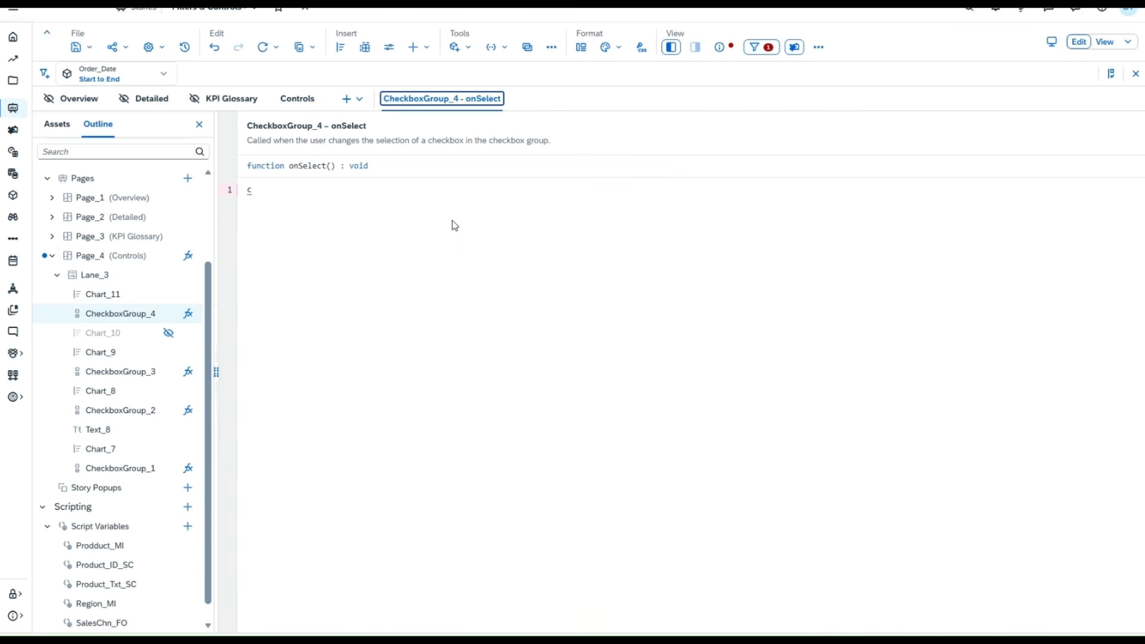
# Start the CheckboxGroup_4 onSelect script with a call to Chart_11.getDataSource().
pyautogui.click(414, 197)
pyautogui.write('cch')
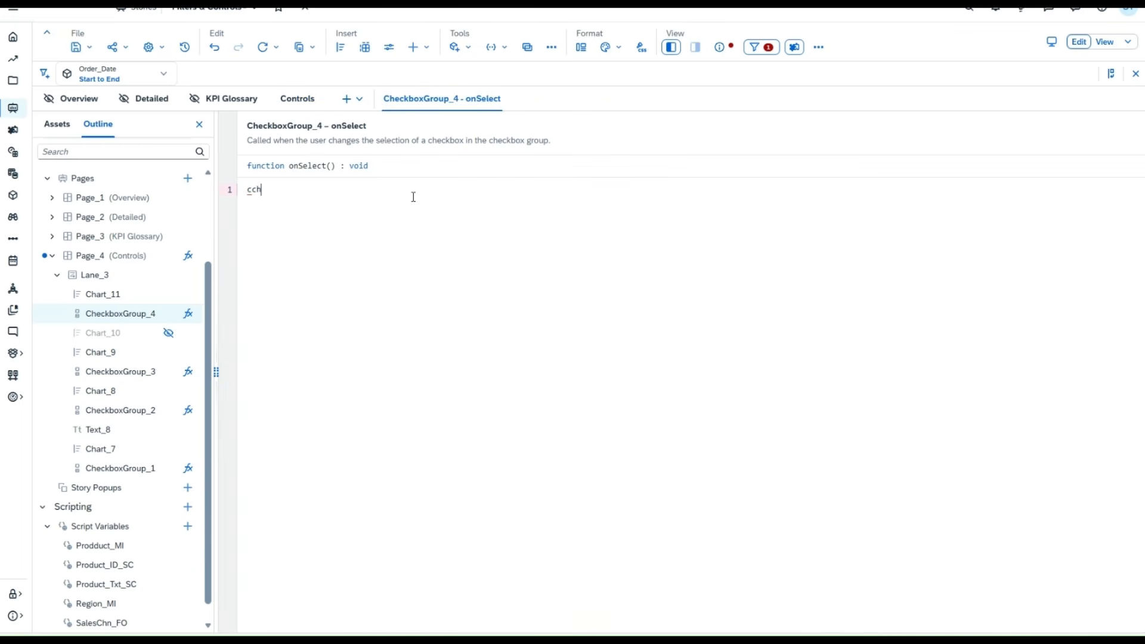
pyautogui.press('BackSpace')
pyautogui.press('BackSpace')
pyautogui.write('har')
pyautogui.hotkey('ctrl', 'space')
pyautogui.click(396, 251)
pyautogui.write('.')
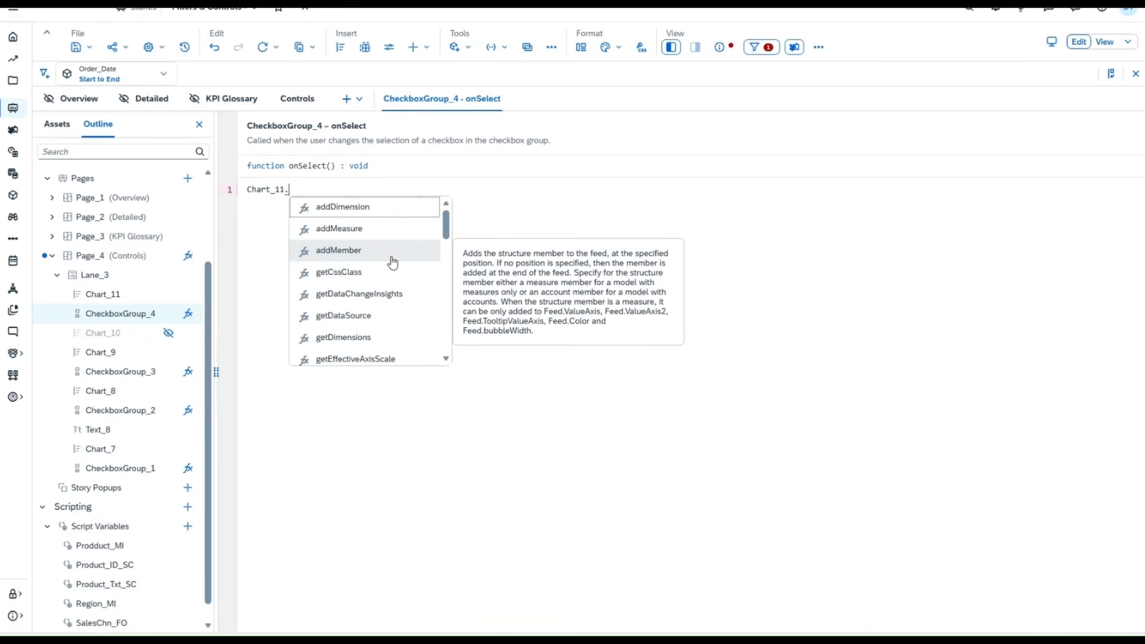
pyautogui.click(377, 316)
pyautogui.write('.')
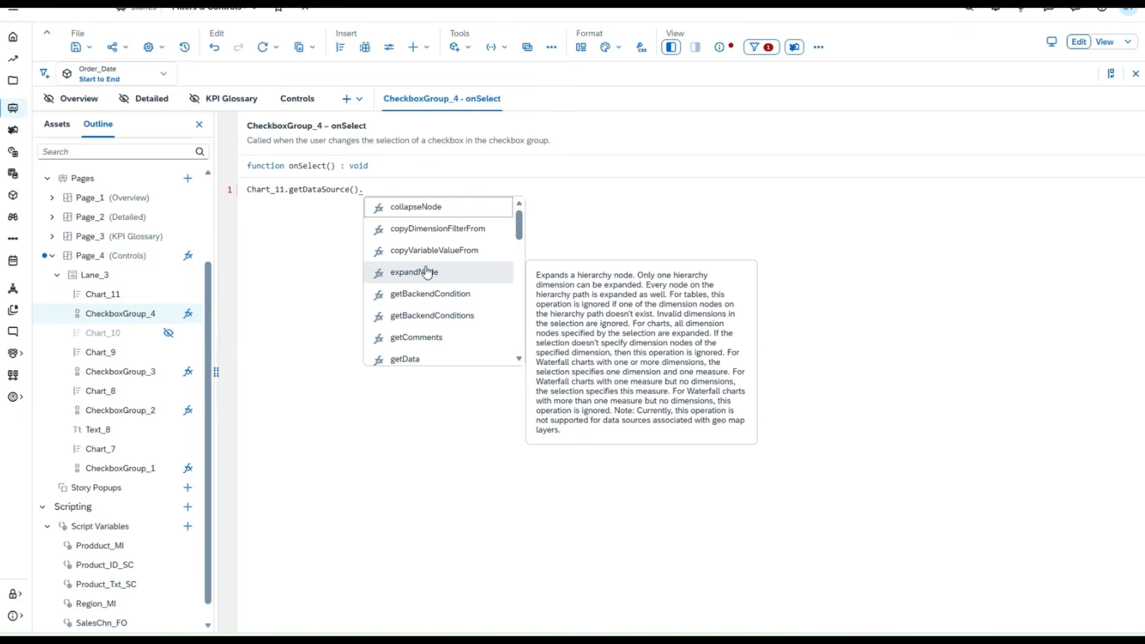
# Extend the data source call with setDimensionFilter("Sales_Channel",SC_02).
pyautogui.scroll(-5, 452, 322)
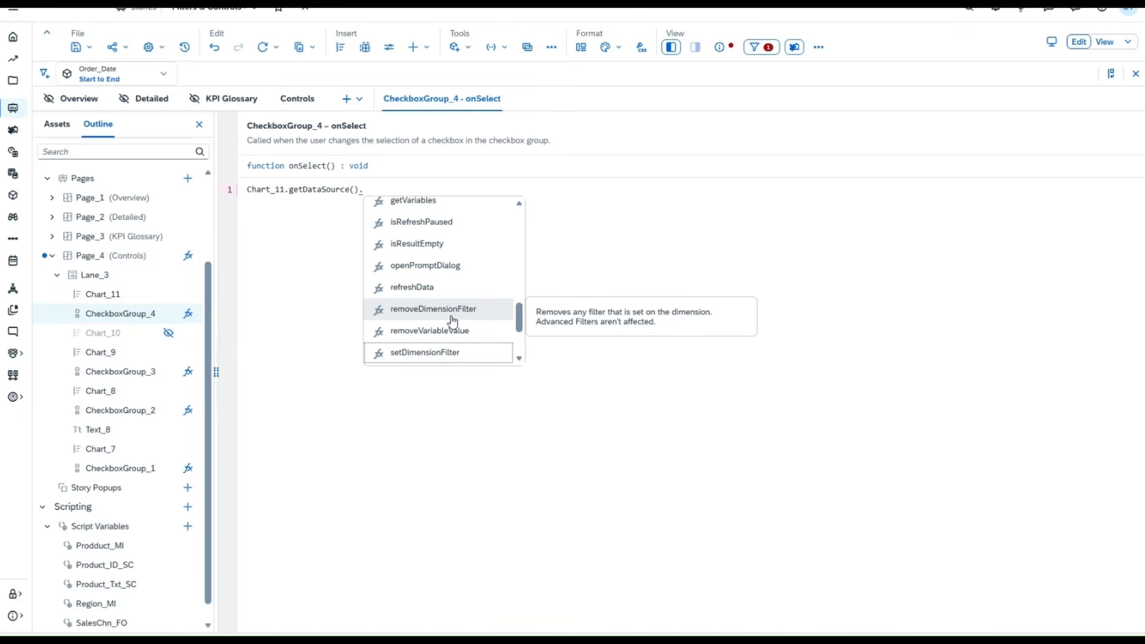
pyautogui.scroll(-2, 452, 287)
pyautogui.click(451, 256)
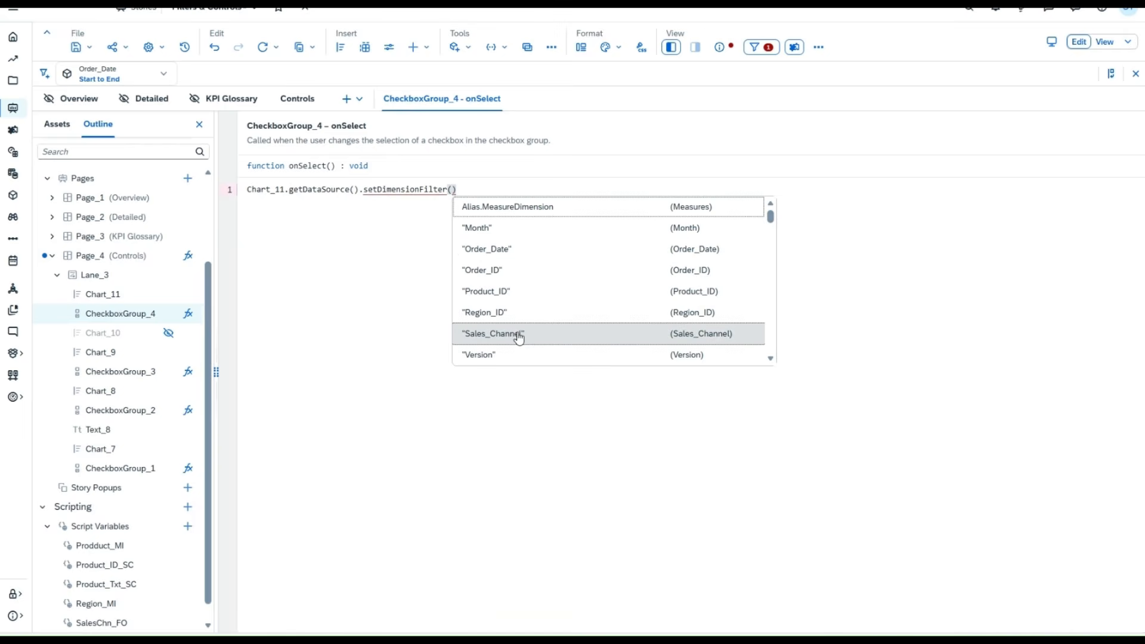
pyautogui.click(518, 336)
pyautogui.write(',')
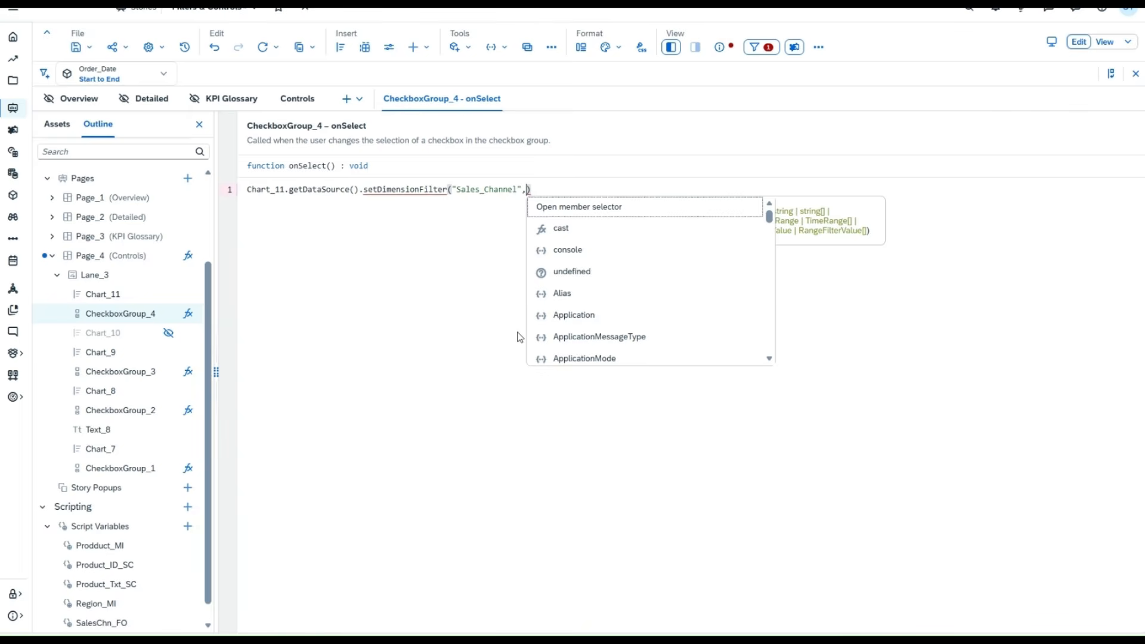
pyautogui.write('SC')
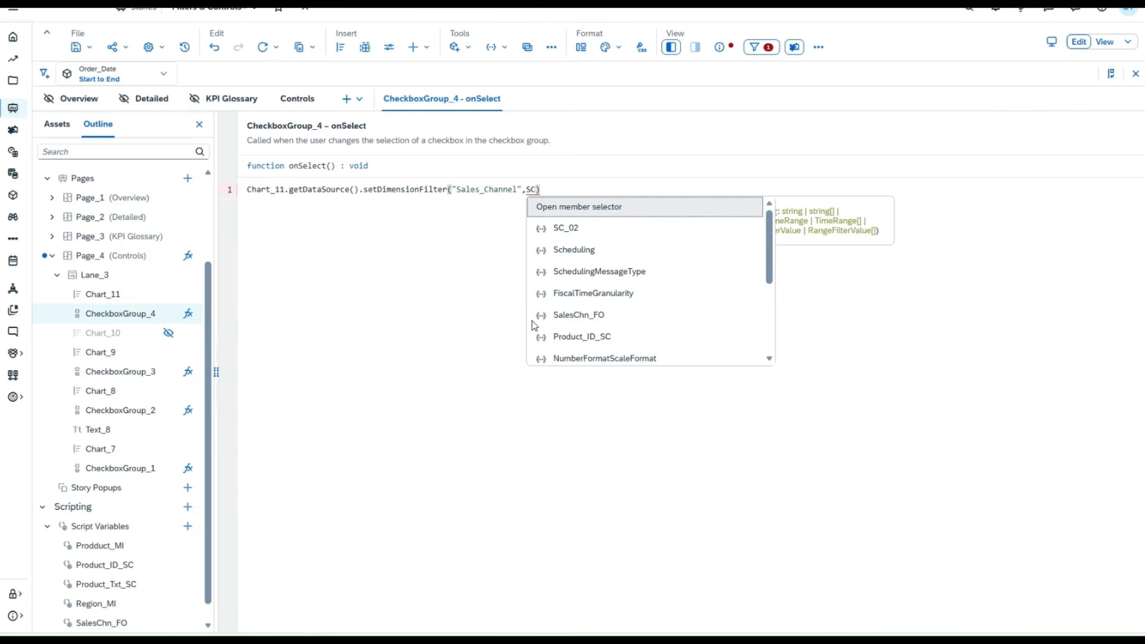
pyautogui.click(600, 229)
pyautogui.click(571, 186)
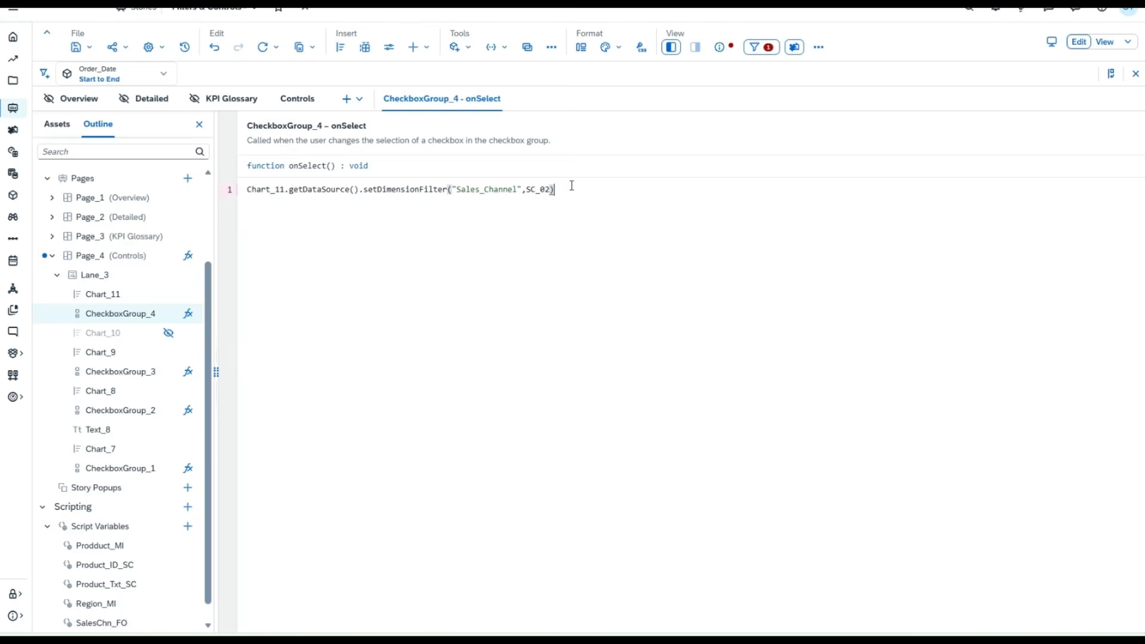
# Close the onSelect script statement with a semicolon and save the story.
pyautogui.write(';')
pyautogui.click(89, 48)
pyautogui.click(88, 65)
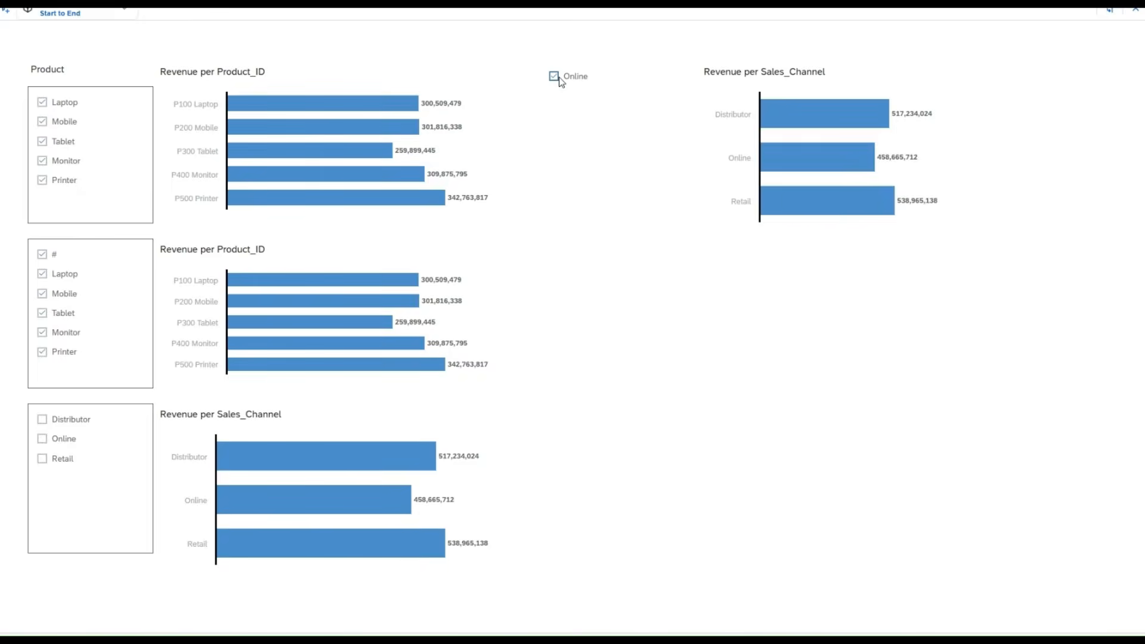
# Toggle the Online checkbox in the viewed story to test the Sales_Channel chart filter, and return to editing the Controls page.
pyautogui.moveTo(806, 188)
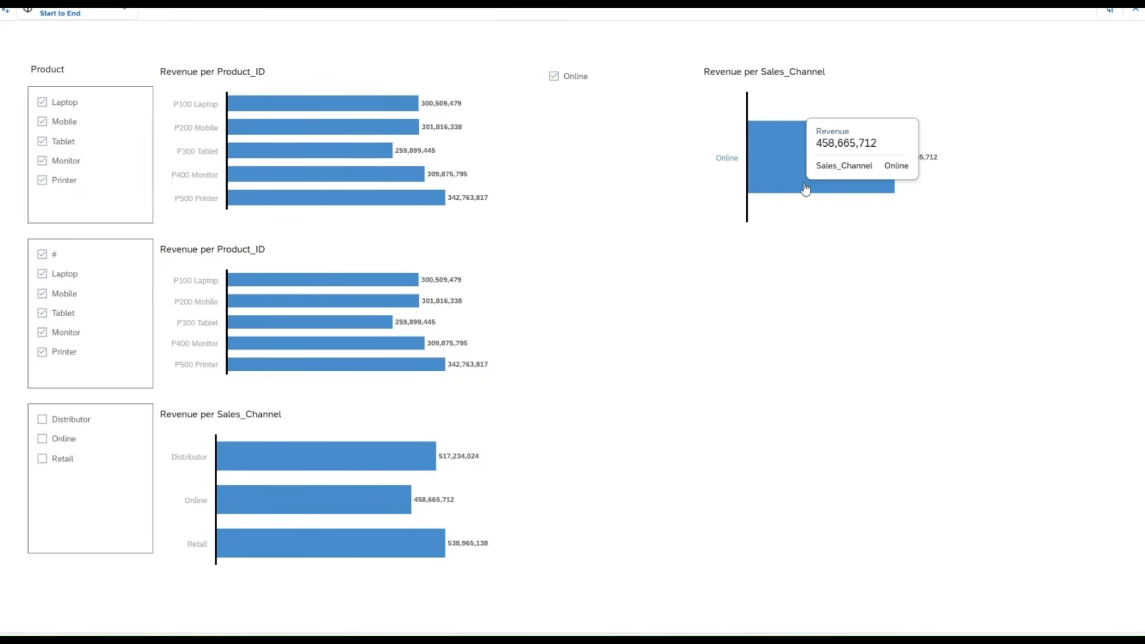
pyautogui.click(554, 76)
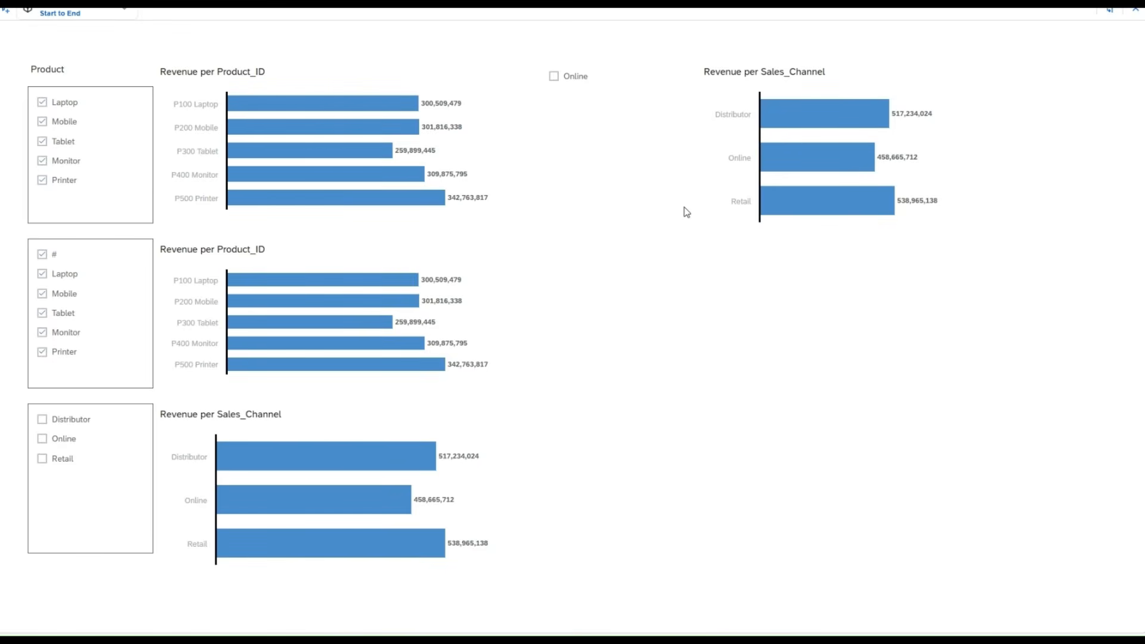
pyautogui.click(554, 76)
pyautogui.click(554, 76)
pyautogui.click(381, 3)
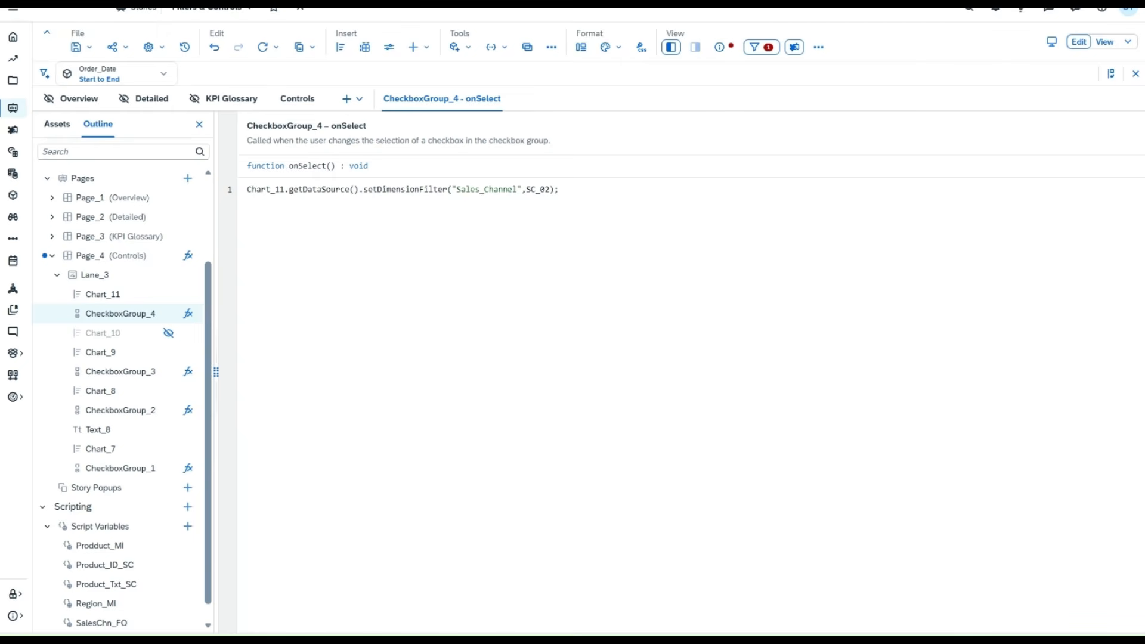
pyautogui.click(308, 100)
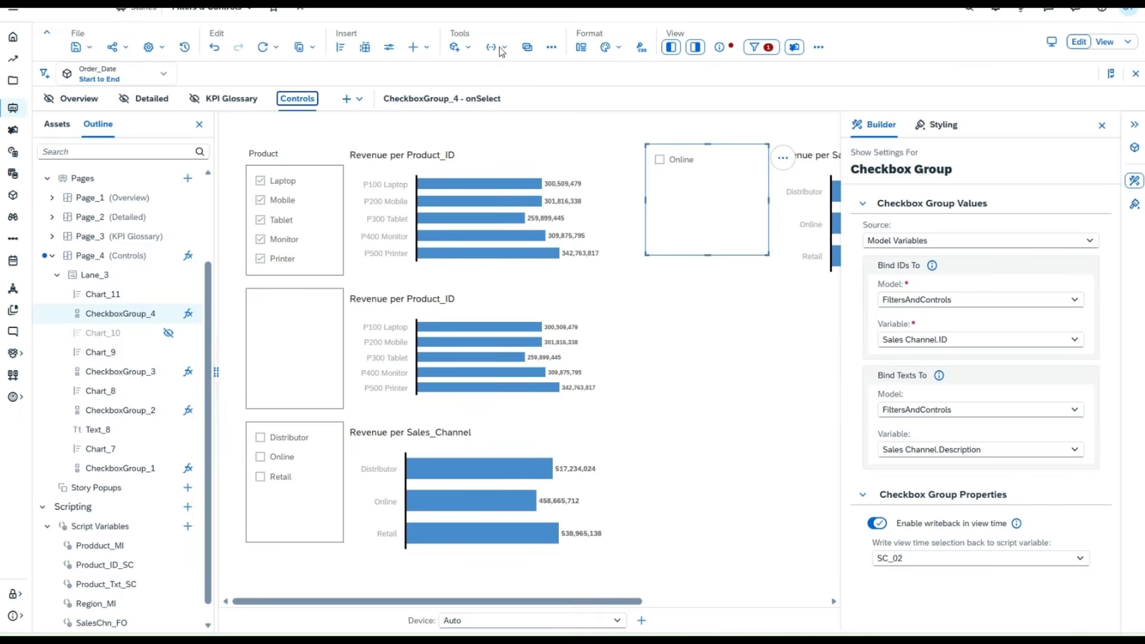
pyautogui.click(551, 48)
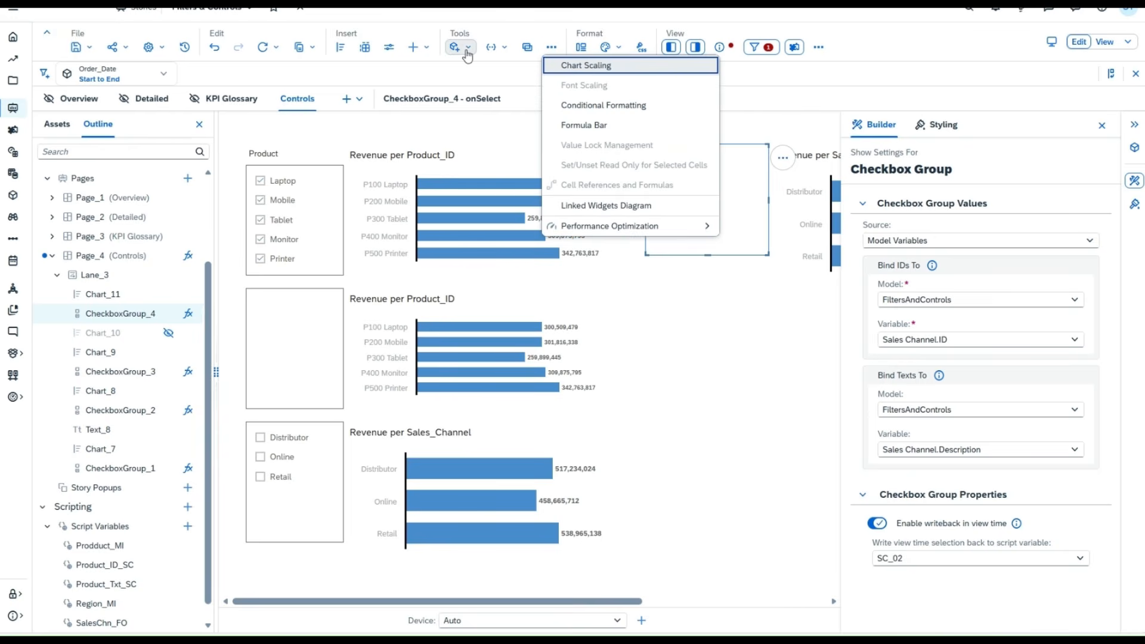
pyautogui.click(427, 49)
pyautogui.moveTo(467, 123)
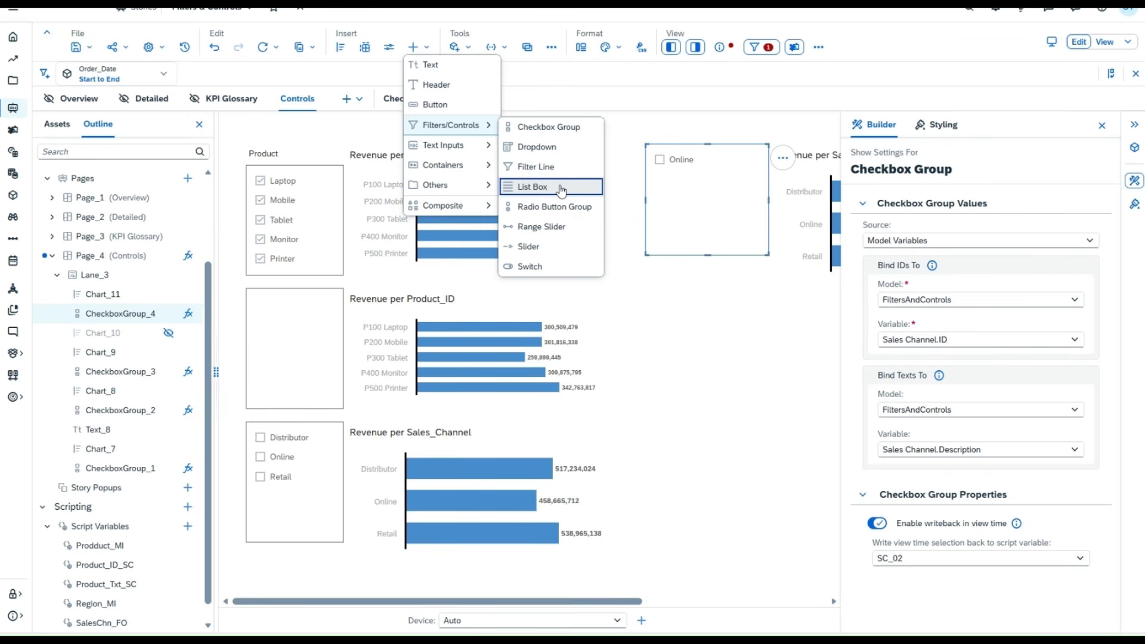
pyautogui.click(550, 153)
pyautogui.click(701, 355)
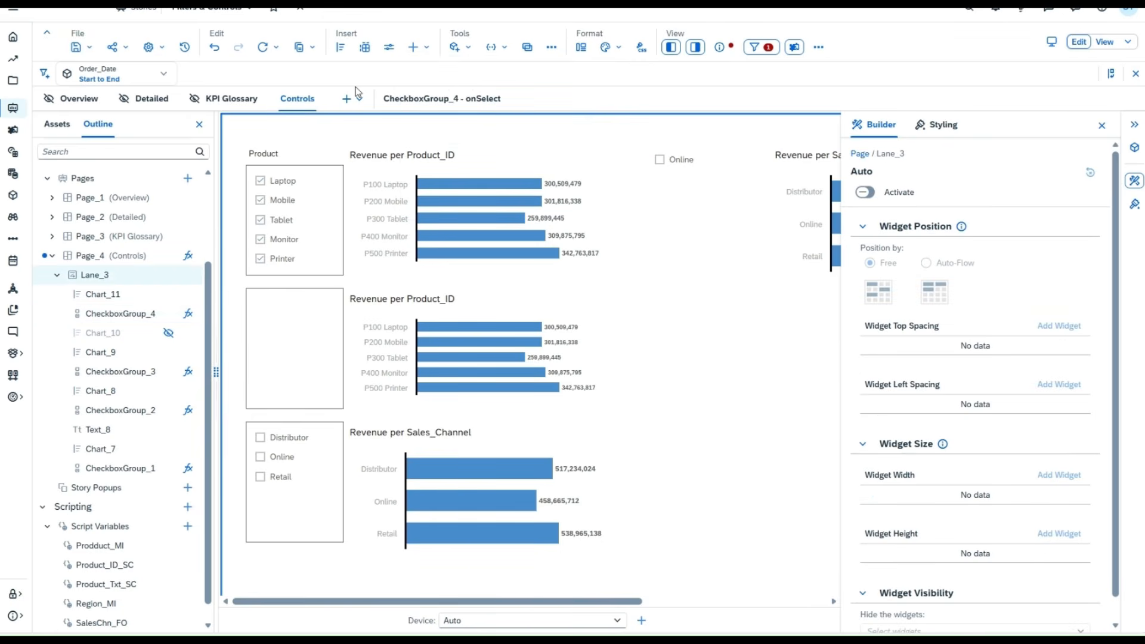
# Add a new blank page to the story after the Controls page.
pyautogui.click(358, 97)
pyautogui.click(351, 119)
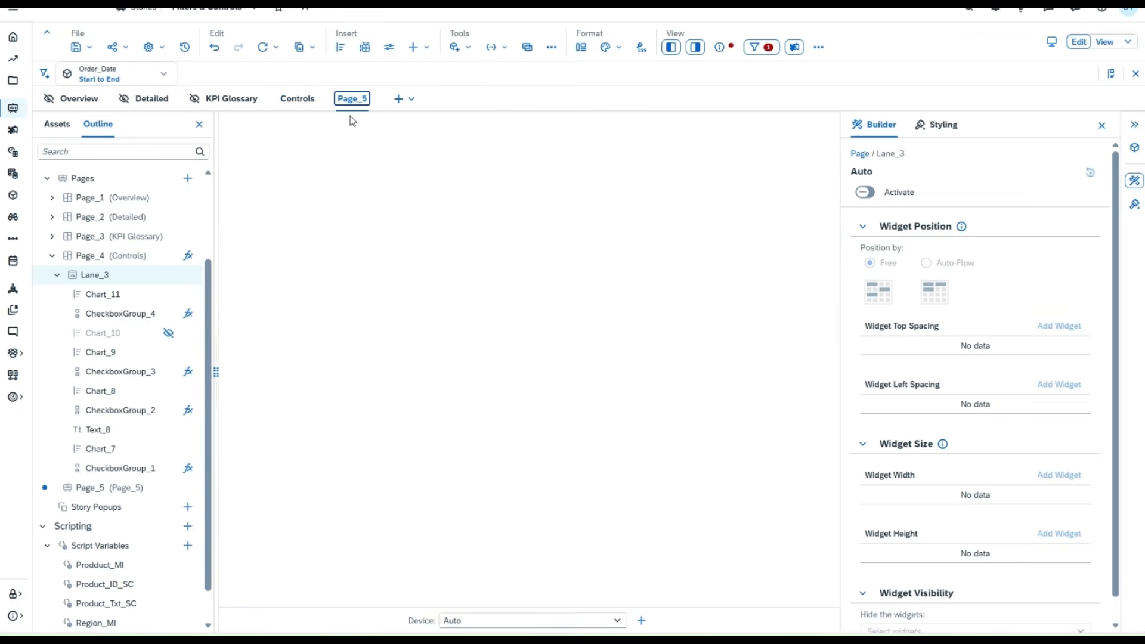
pyautogui.click(359, 147)
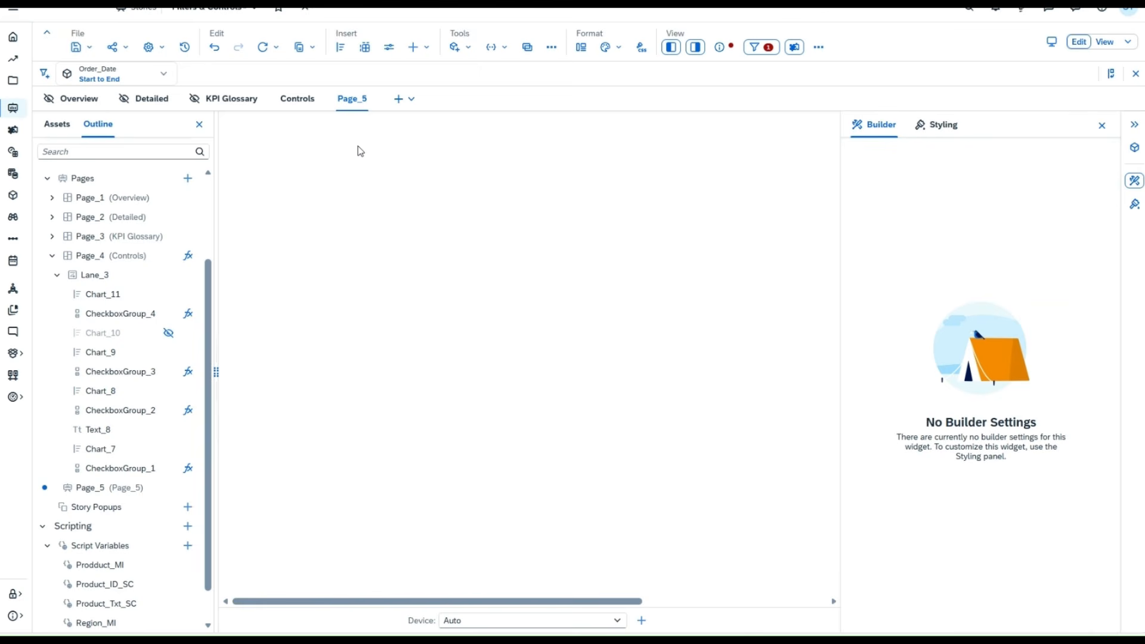
# Insert a dropdown control on Page_5 and move it slightly down and inward from the page's corner.
pyautogui.click(423, 54)
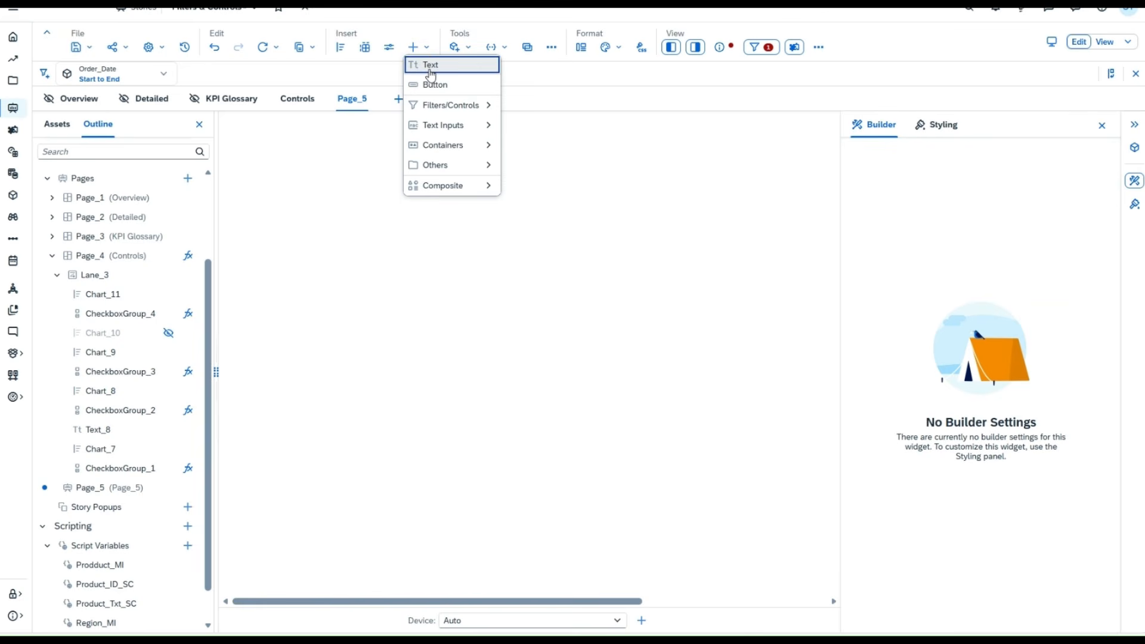
pyautogui.moveTo(453, 105)
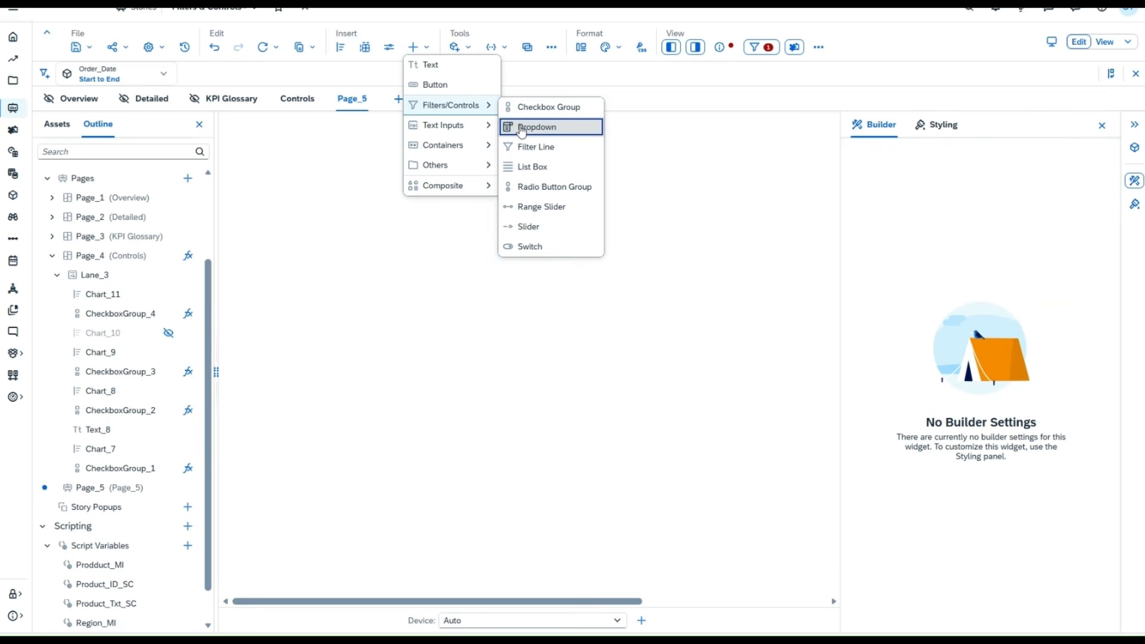
pyautogui.click(522, 128)
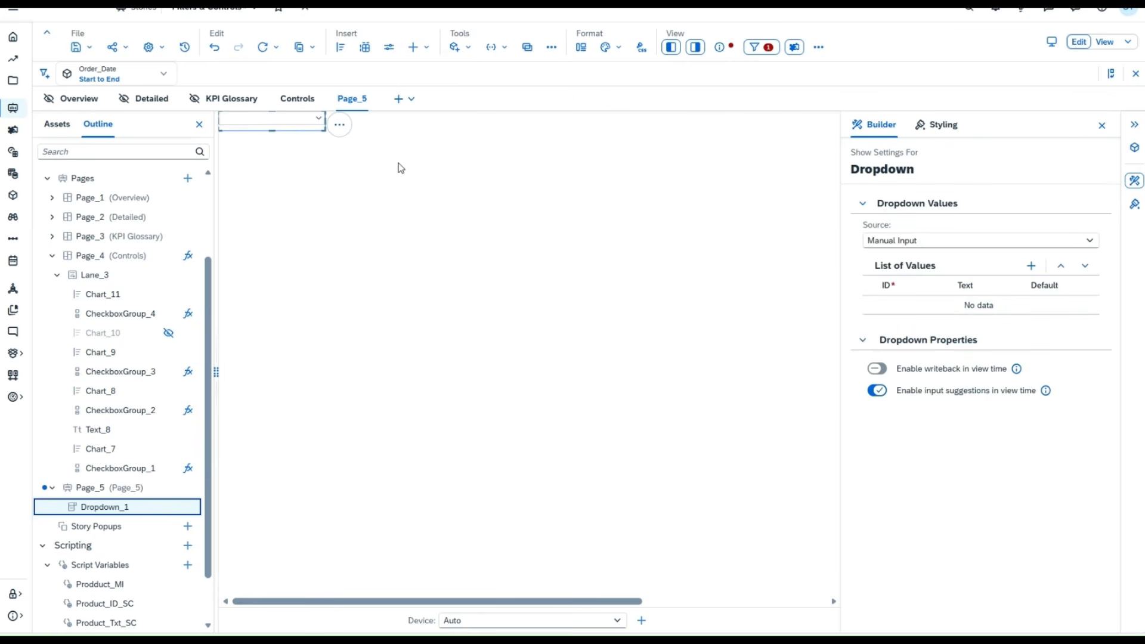
pyautogui.click(1065, 242)
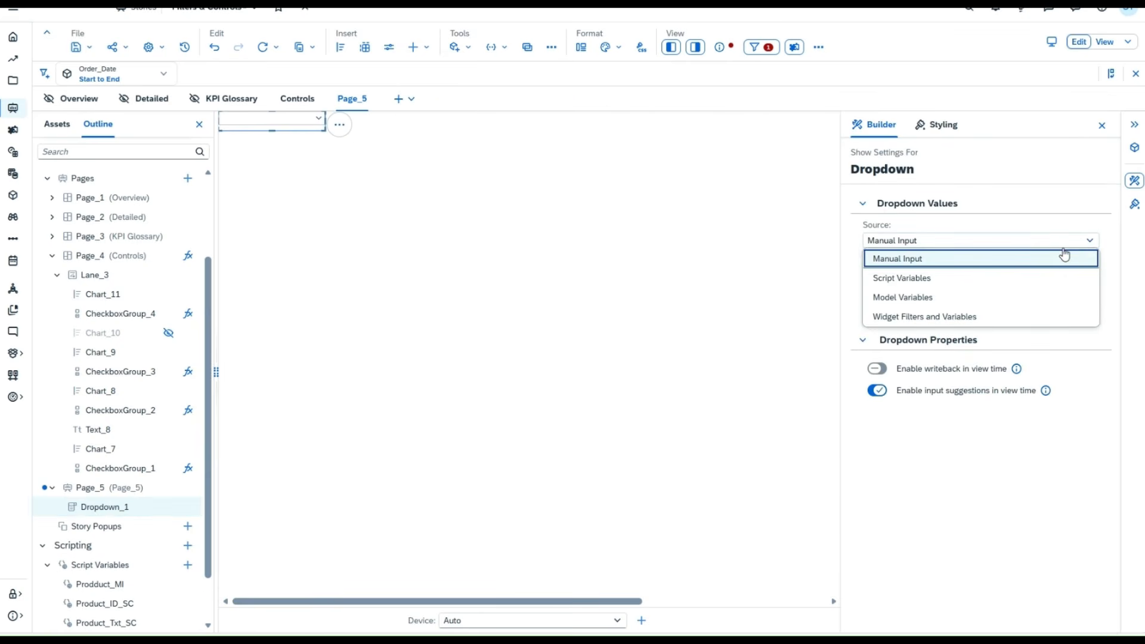
pyautogui.click(971, 424)
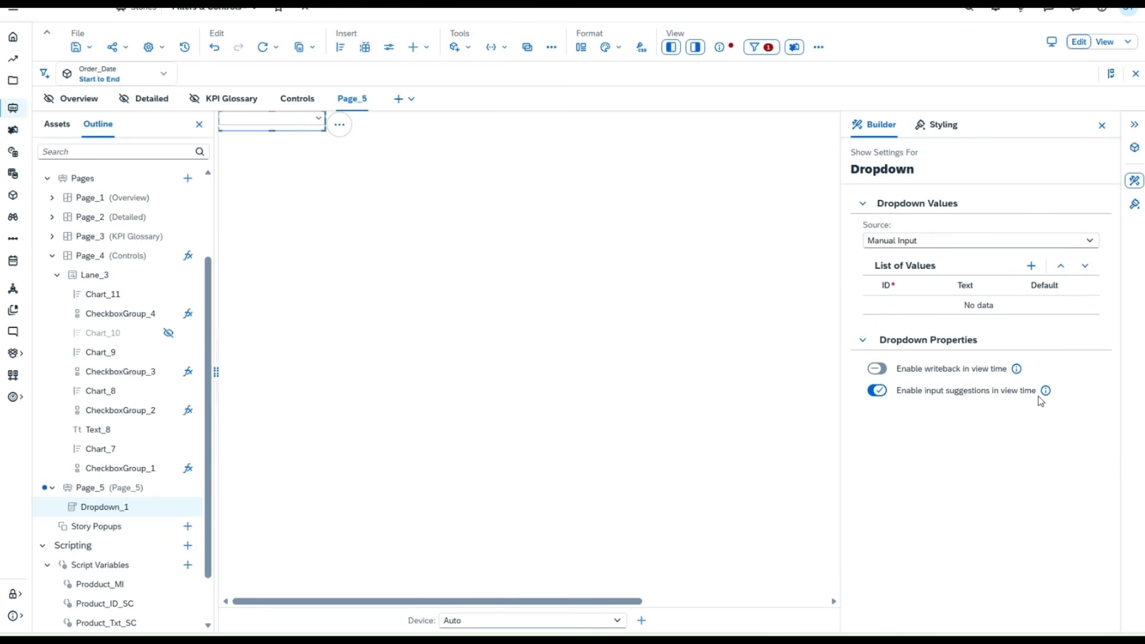
pyautogui.moveTo(1045, 394)
pyautogui.moveTo(304, 129); pyautogui.dragTo(312, 155)
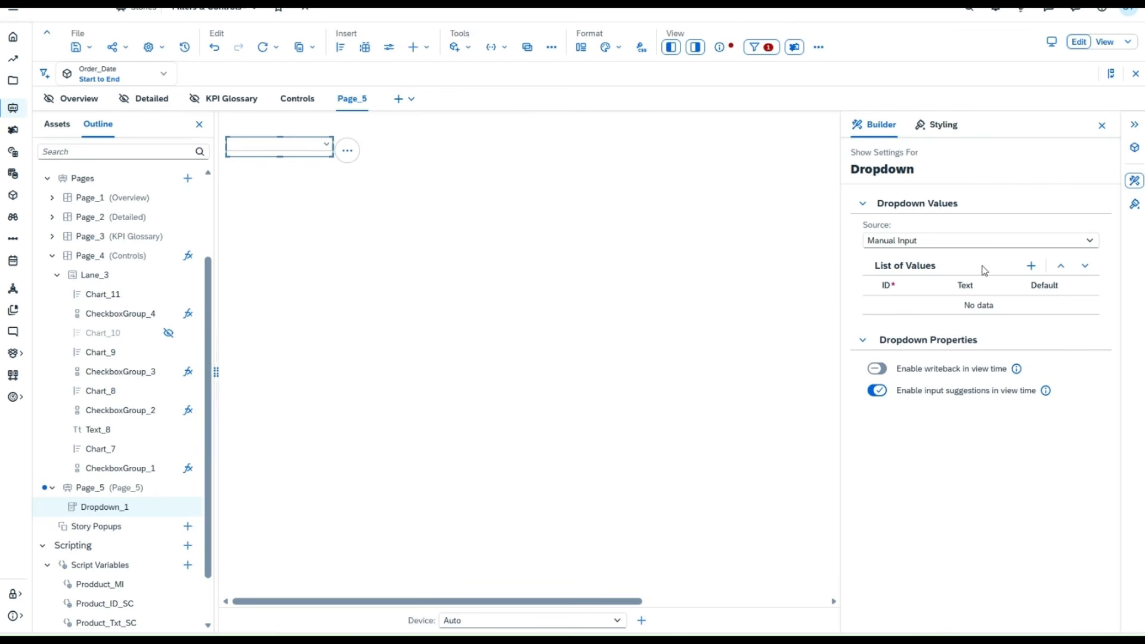
# Add four entries to the manual input list of values of the new dropdown.
pyautogui.click(1032, 266)
pyautogui.tripleClick(1032, 266)
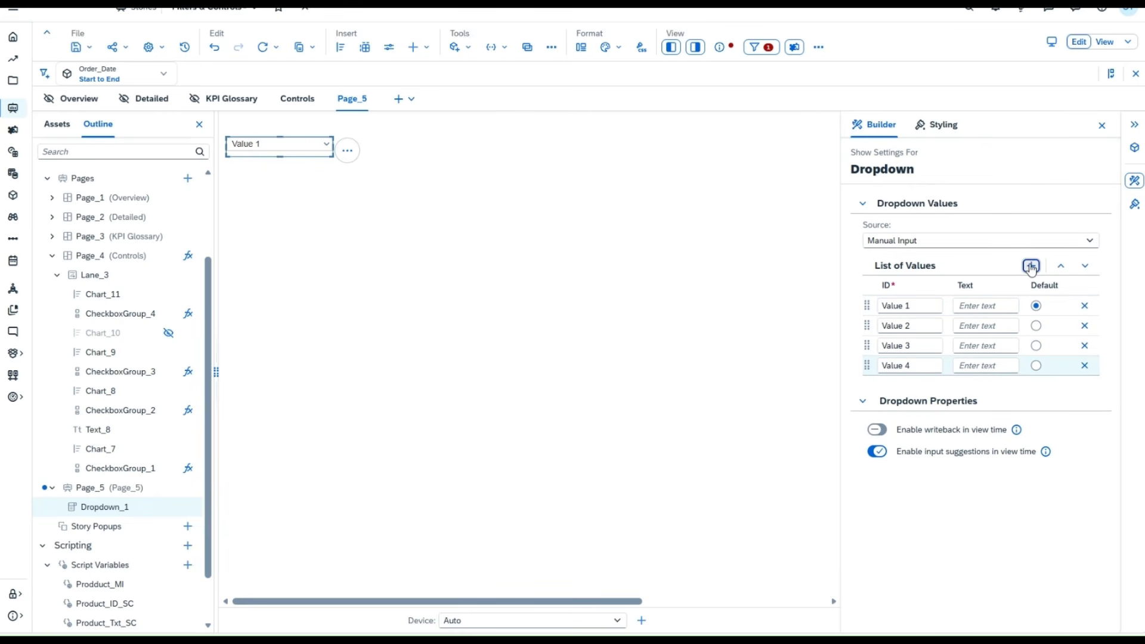
pyautogui.click(327, 146)
pyautogui.click(327, 146)
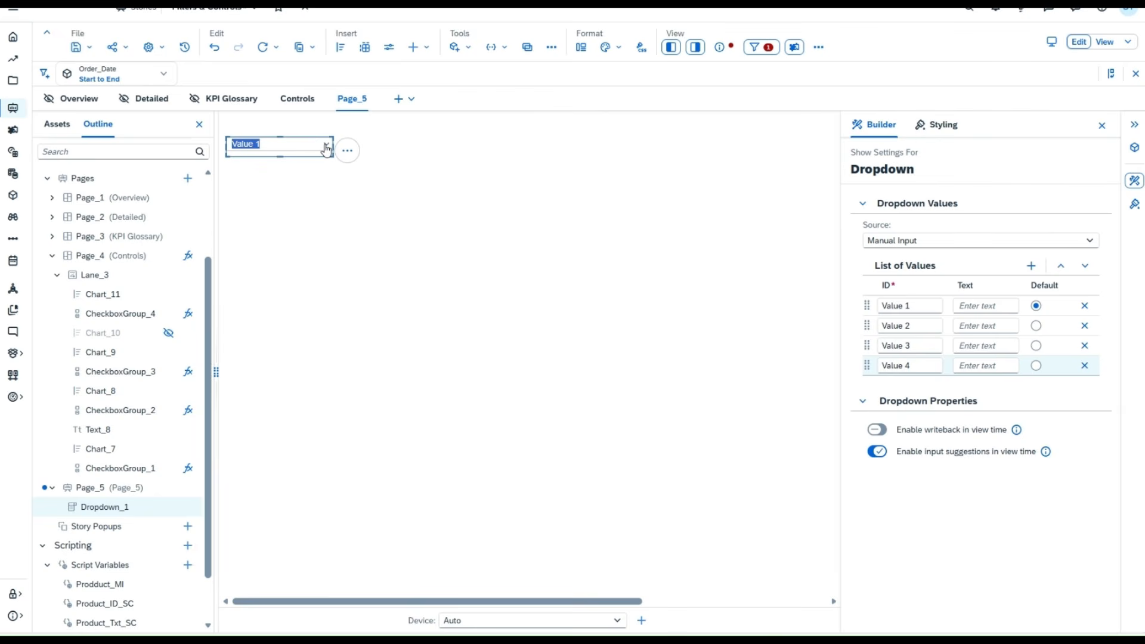
pyautogui.click(311, 147)
# Give Value 1, Value 2 and Value 3 the texts Online, Distributor and Retail, and delete Value 4.
pyautogui.click(978, 306)
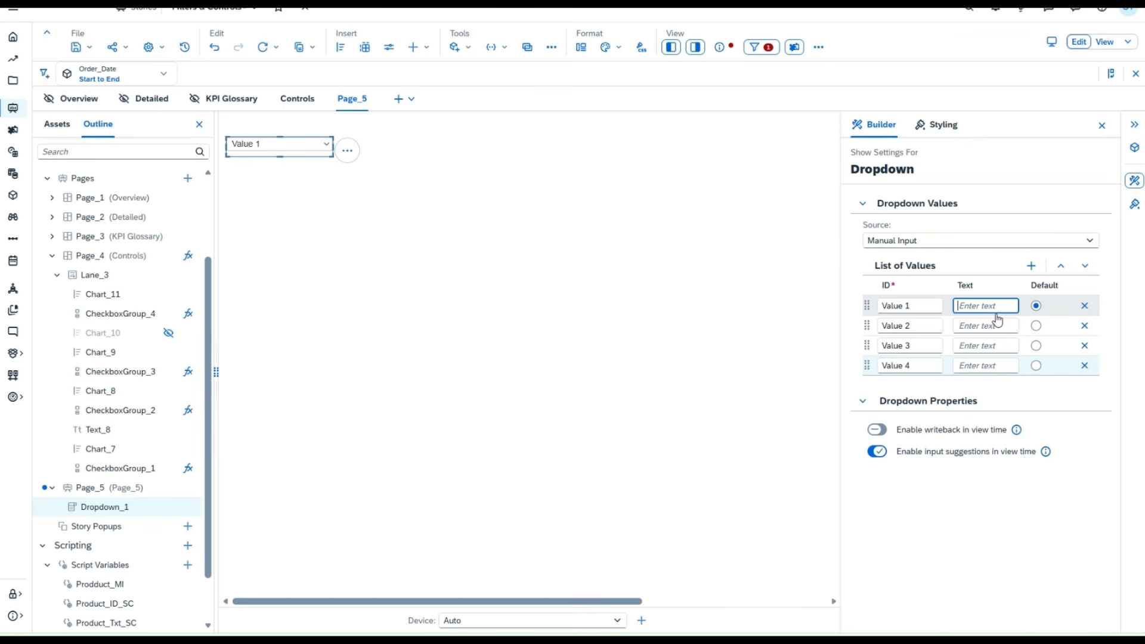
pyautogui.write('Online')
pyautogui.click(982, 326)
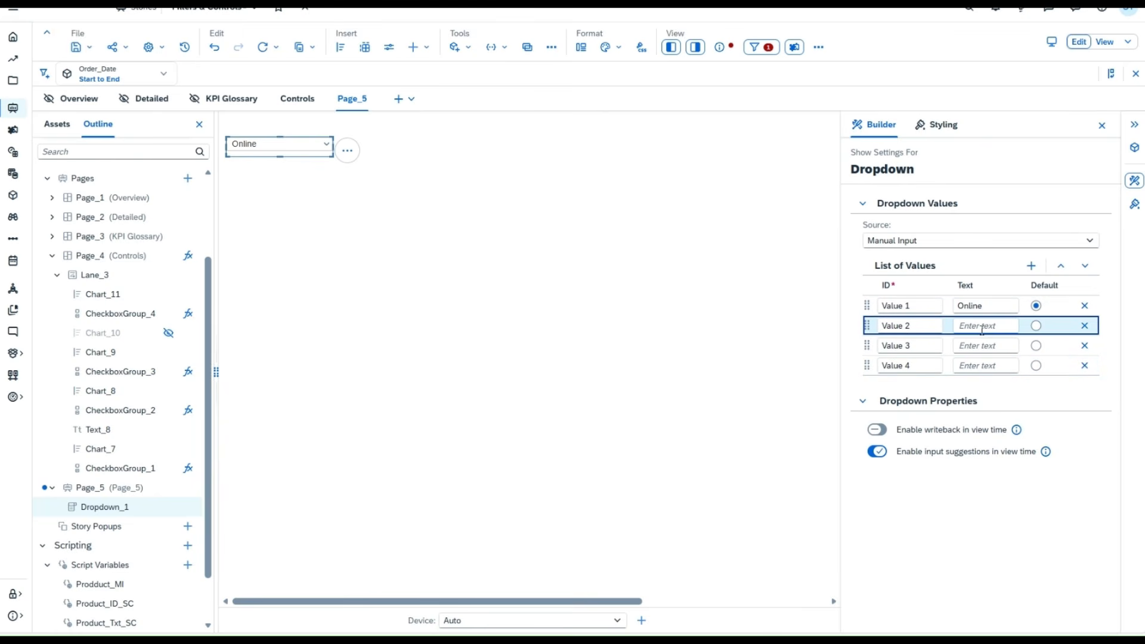
pyautogui.click(981, 329)
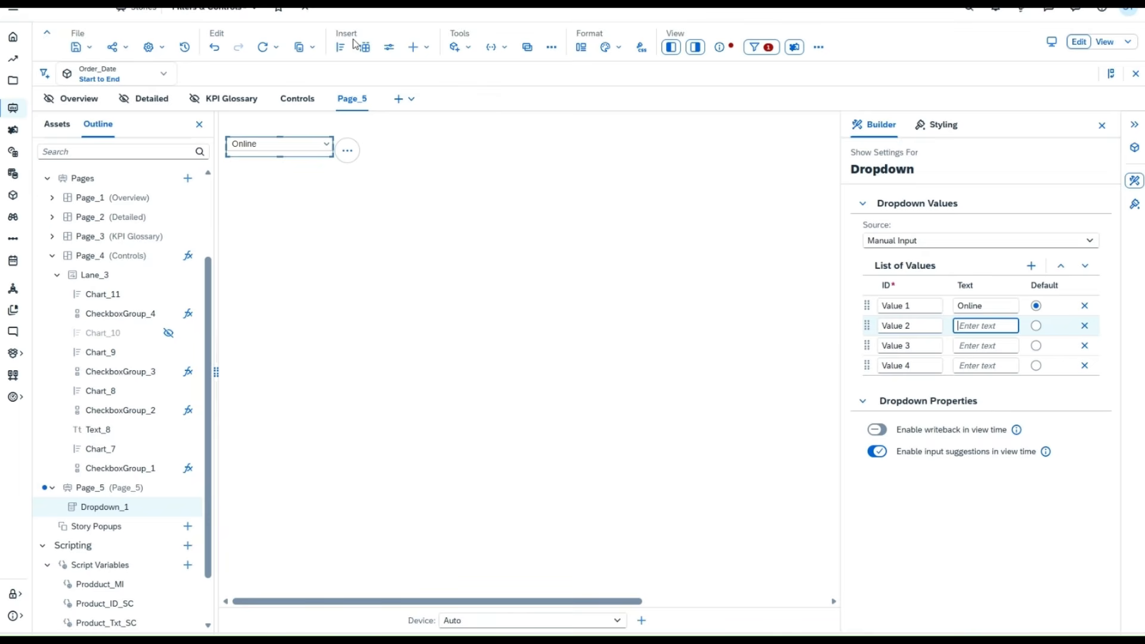
pyautogui.write('Distributor')
pyautogui.click(985, 341)
pyautogui.click(983, 346)
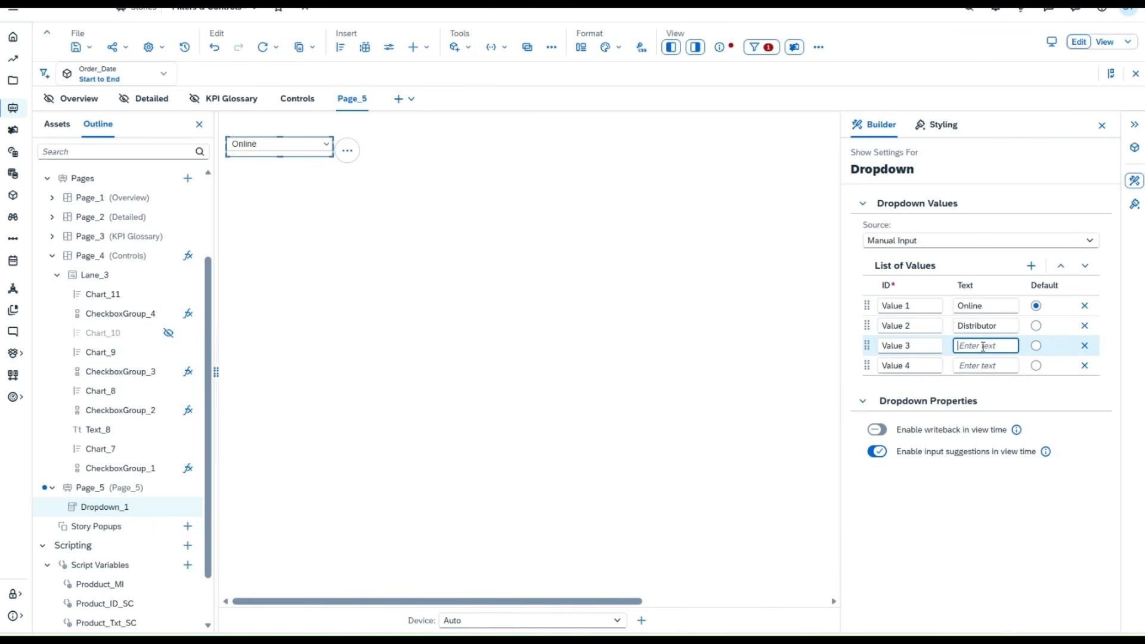
pyautogui.write('Retail')
pyautogui.click(1086, 367)
pyautogui.click(1085, 365)
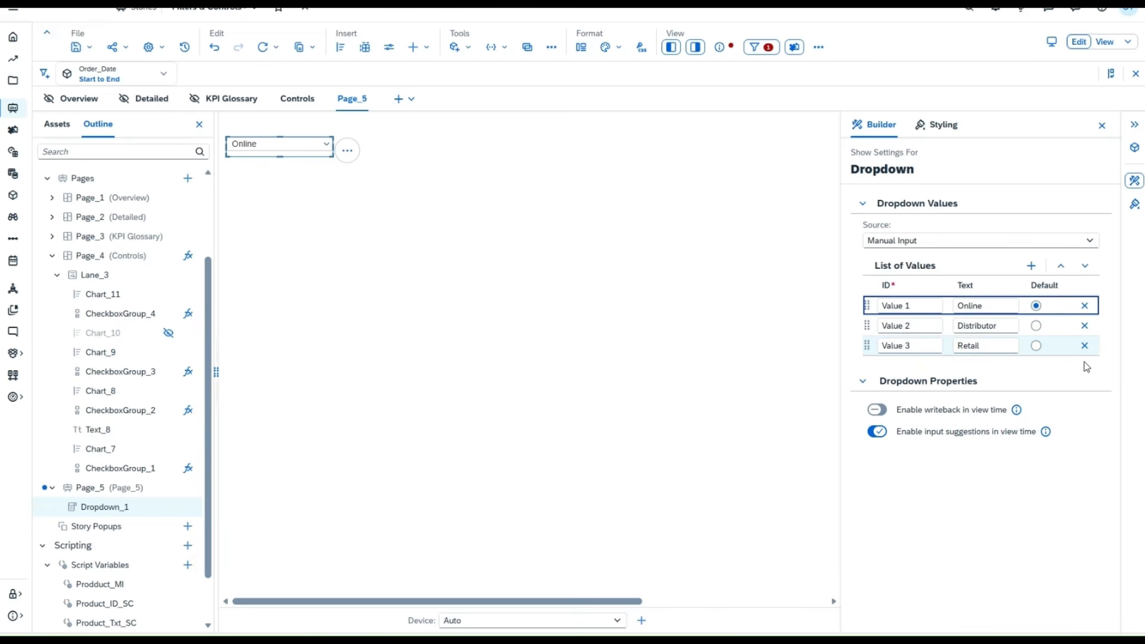
# Enable writeback in view time for the dropdown and check the properties of the Product_Txt_SC script variable.
pyautogui.click(879, 411)
pyautogui.click(1080, 445)
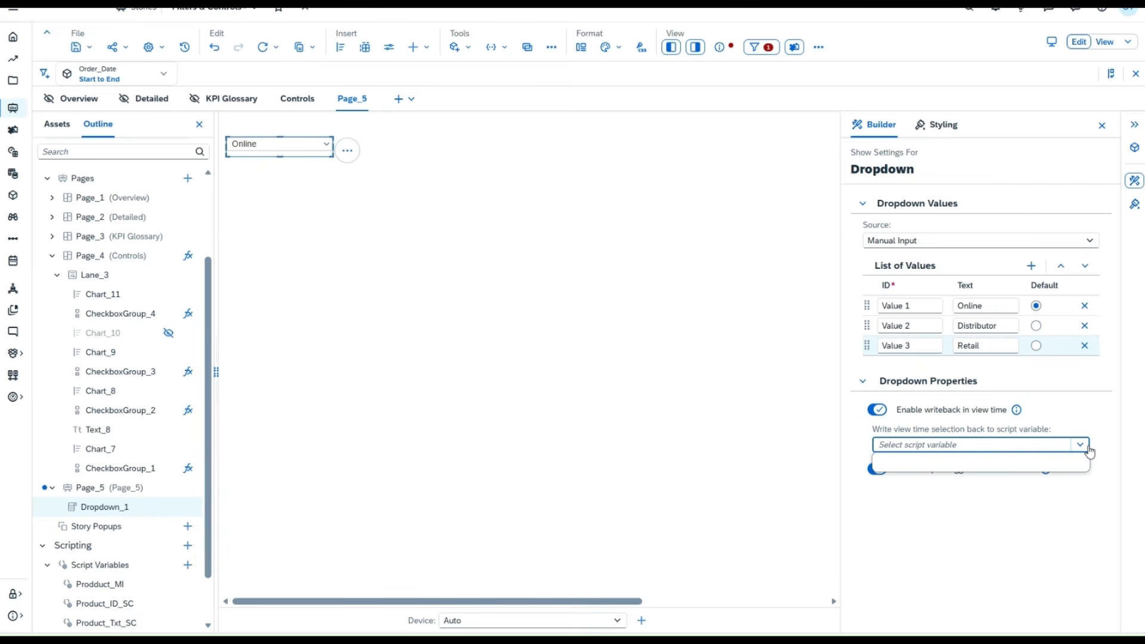
pyautogui.moveTo(124, 515)
pyautogui.scroll(-1, 114, 574)
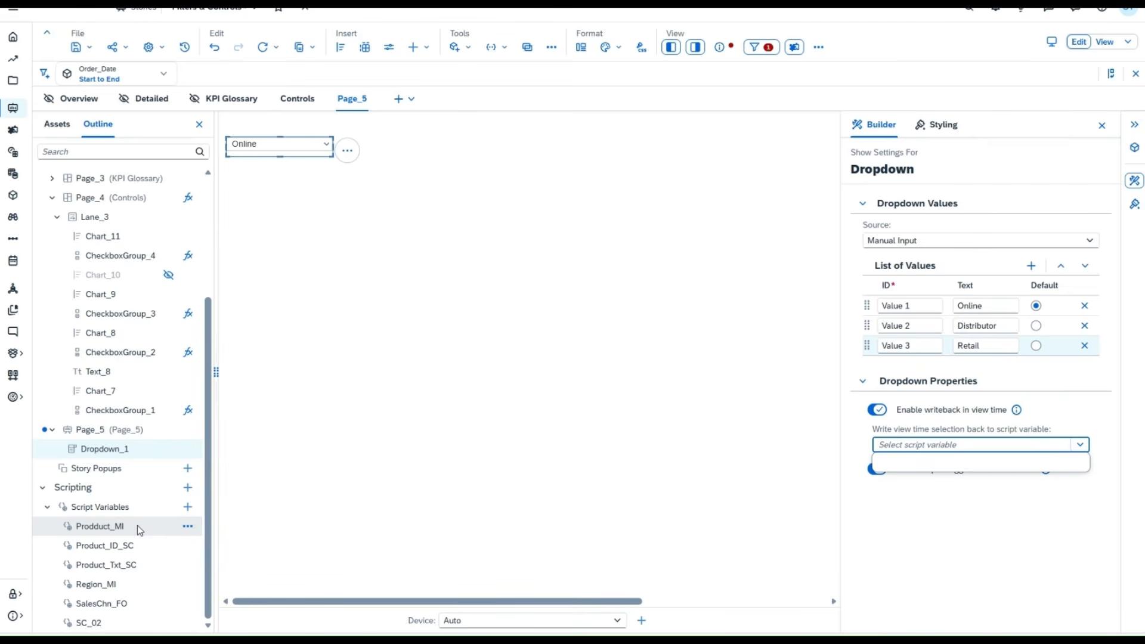
pyautogui.click(136, 572)
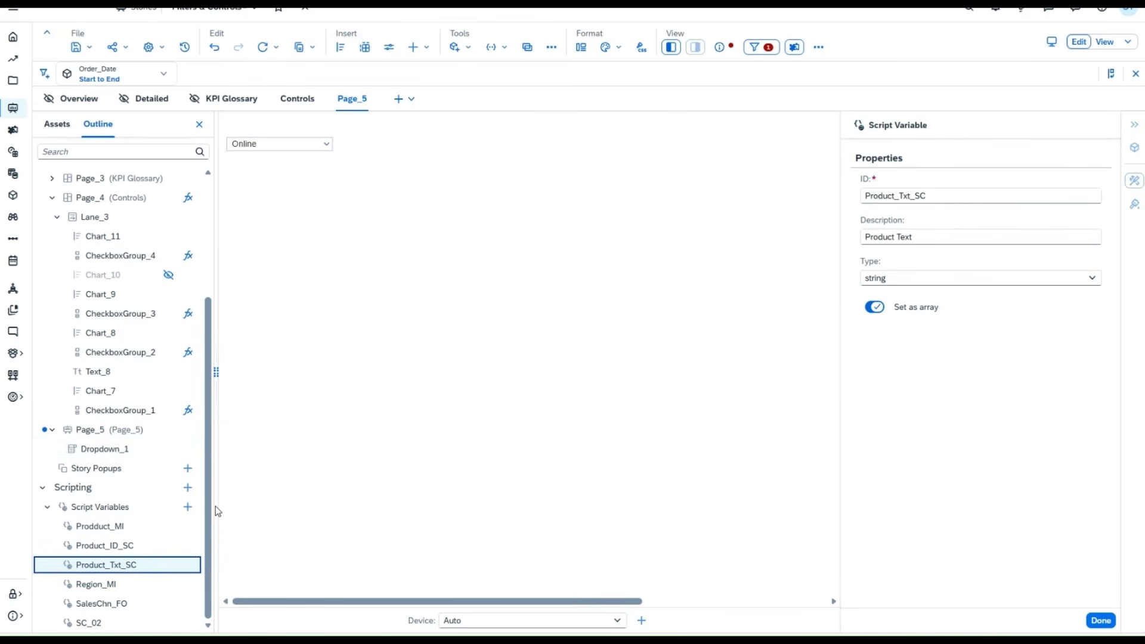
# Create a new script variable with the ID SC_DD_01.
pyautogui.click(194, 525)
pyautogui.click(188, 508)
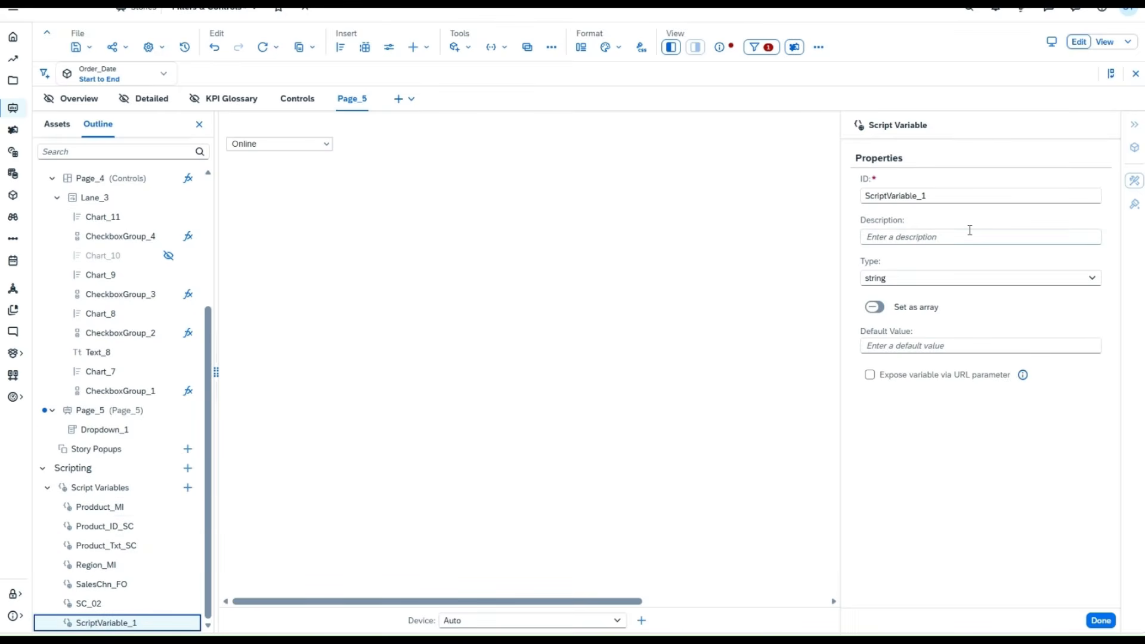
pyautogui.click(956, 190)
pyautogui.moveTo(956, 189); pyautogui.dragTo(804, 206)
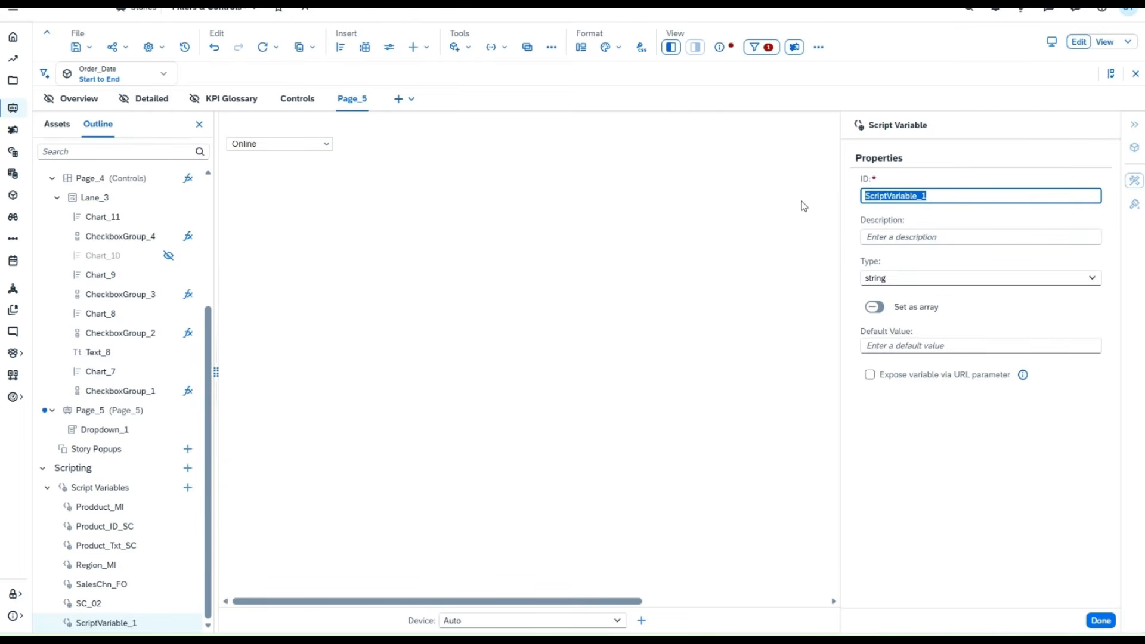
pyautogui.write('SC')
pyautogui.press('BackSpace')
pyautogui.press('BackSpace')
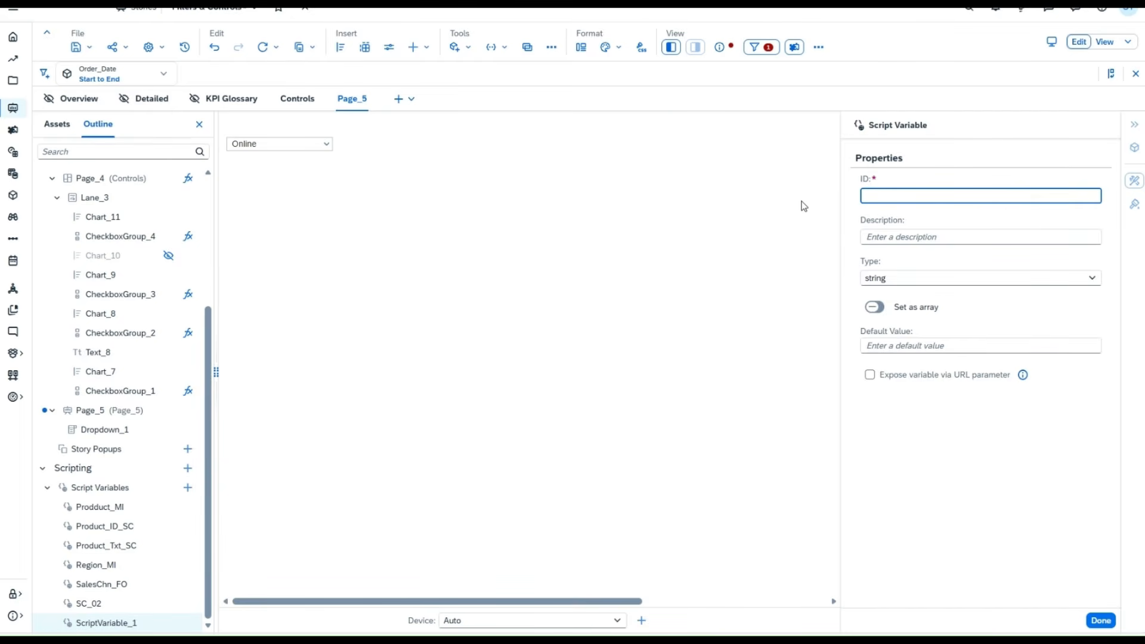
pyautogui.write('SC')
pyautogui.write('_DD')
pyautogui.write('_0`1')
pyautogui.press('BackSpace')
pyautogui.press('BackSpace')
pyautogui.write('1')
# Describe the SC_DD_01 variable as "Sales Channel DD" and finish its properties.
pyautogui.click(892, 241)
pyautogui.click(892, 240)
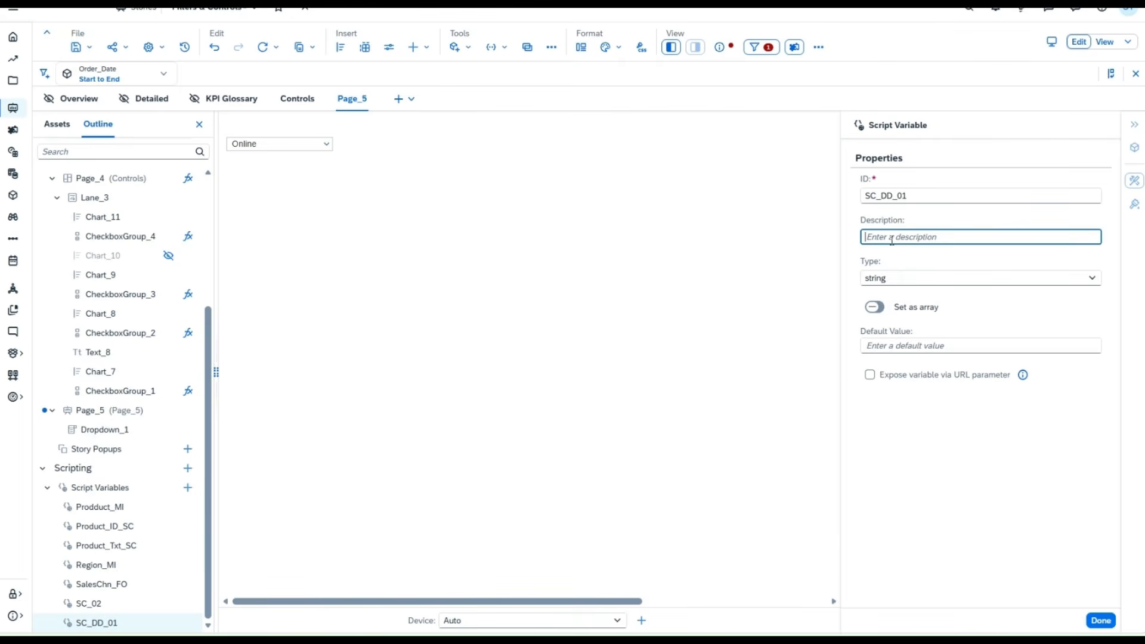
pyautogui.write('Sales Channel DD')
pyautogui.click(1101, 621)
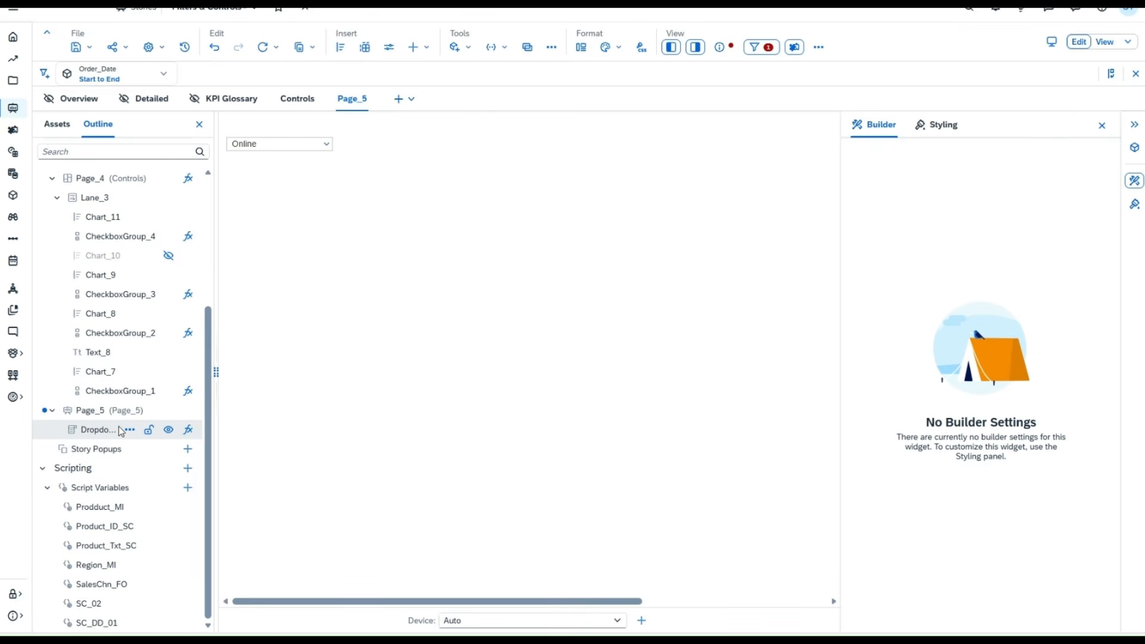
# Set the Online dropdown on Page_5 to write its view time selection back to the script variable SC_DD_01.
pyautogui.click(359, 345)
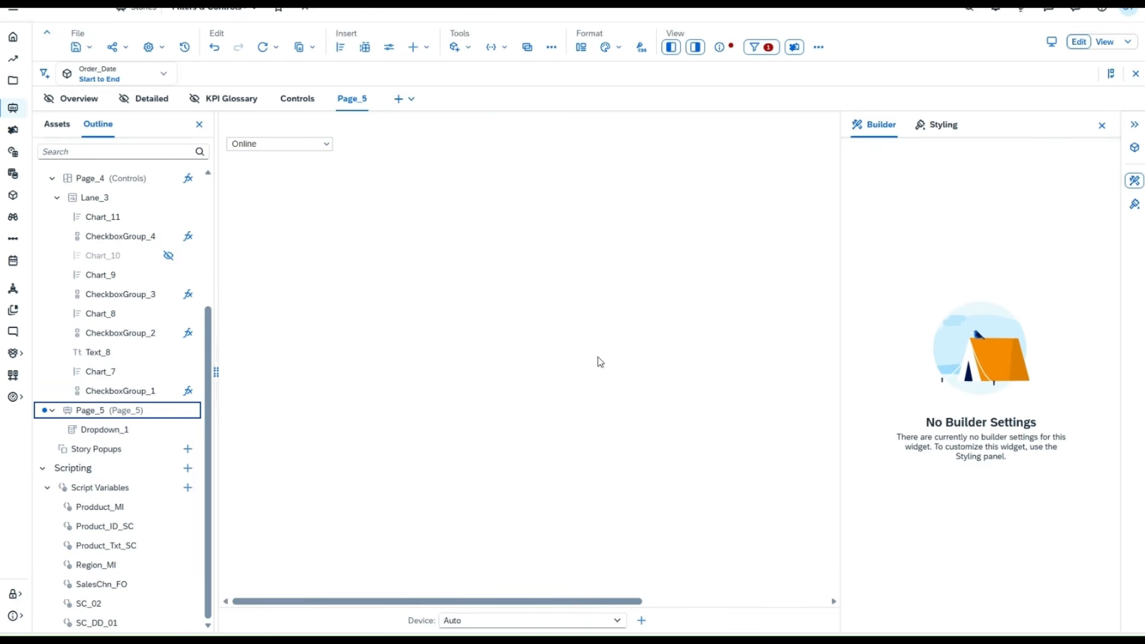
pyautogui.click(302, 146)
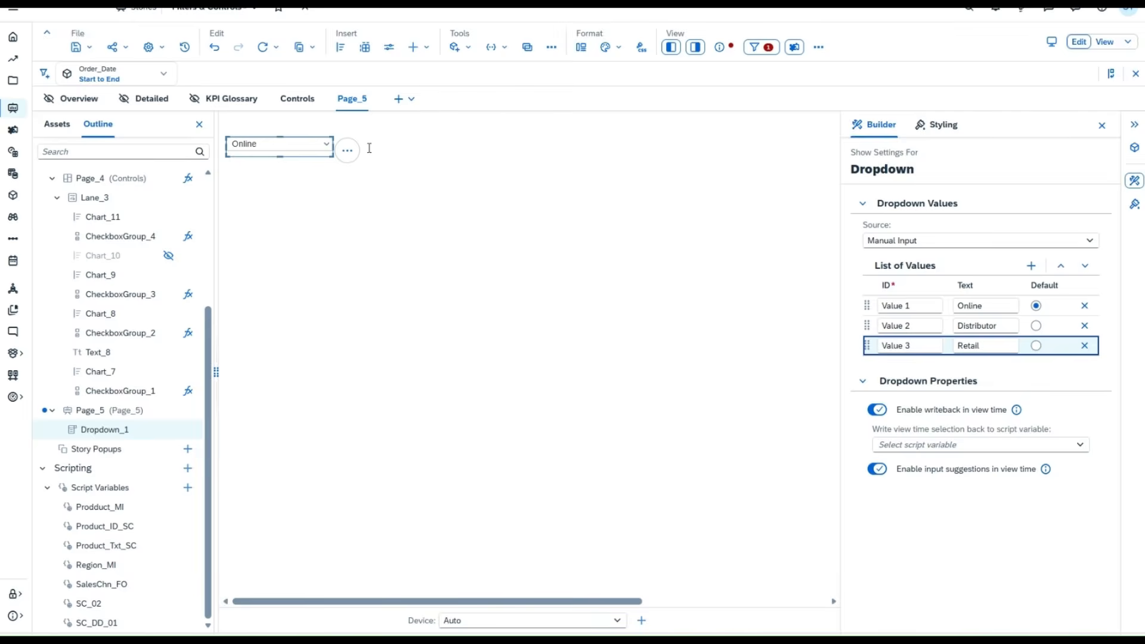
pyautogui.click(1056, 445)
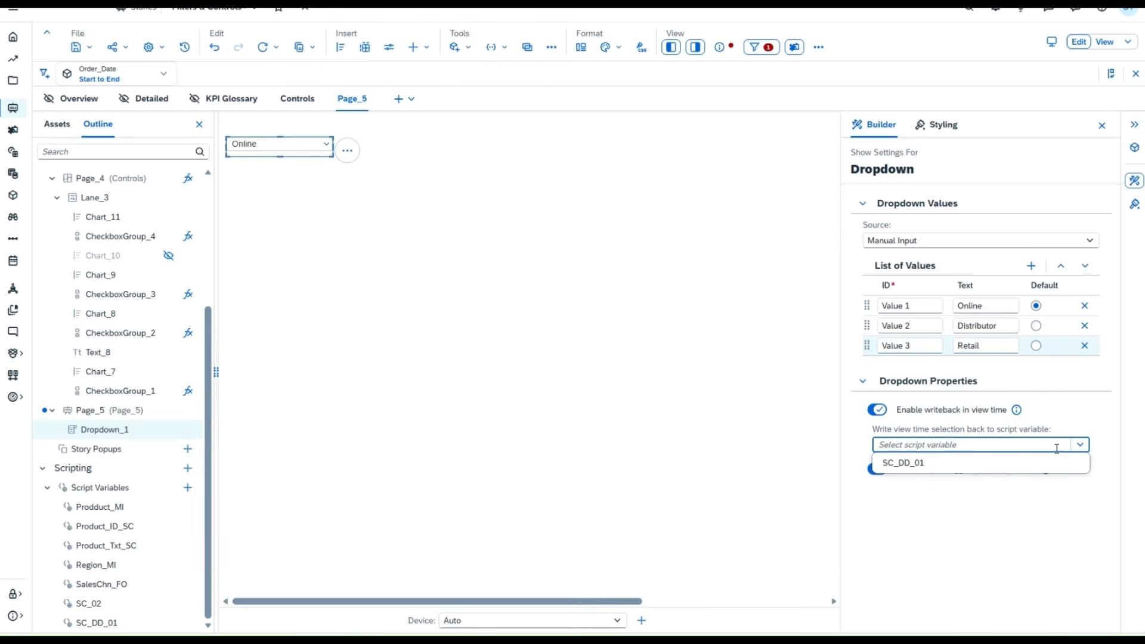
pyautogui.click(953, 464)
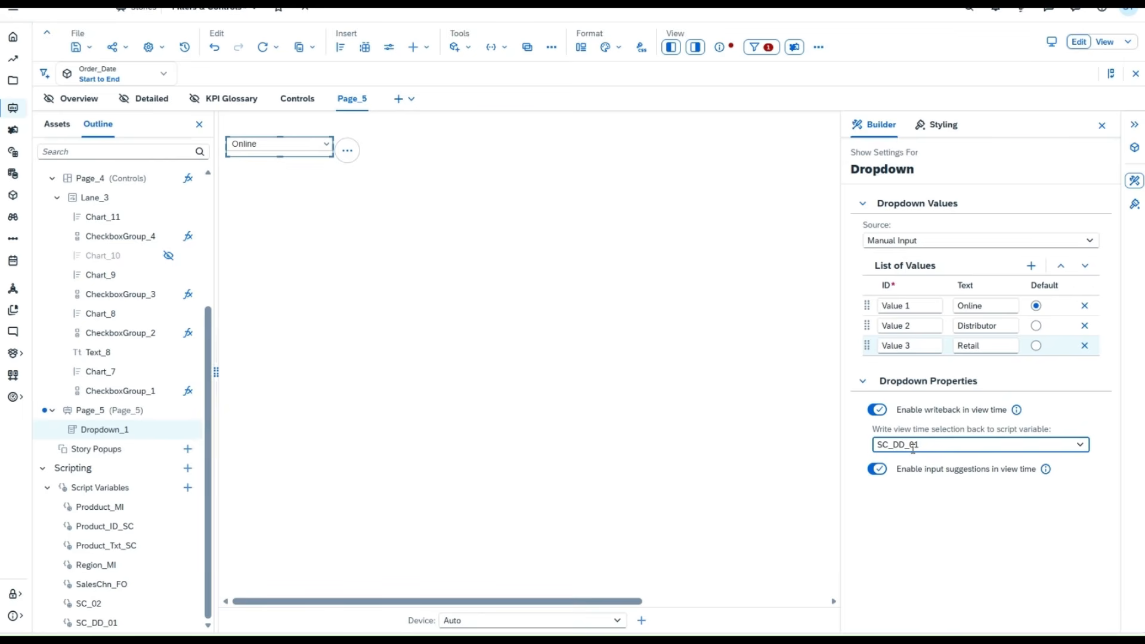
# Insert a new chart on Page_5 and place it beside the Online dropdown at about X 206 px, Y 43 px.
pyautogui.click(348, 150)
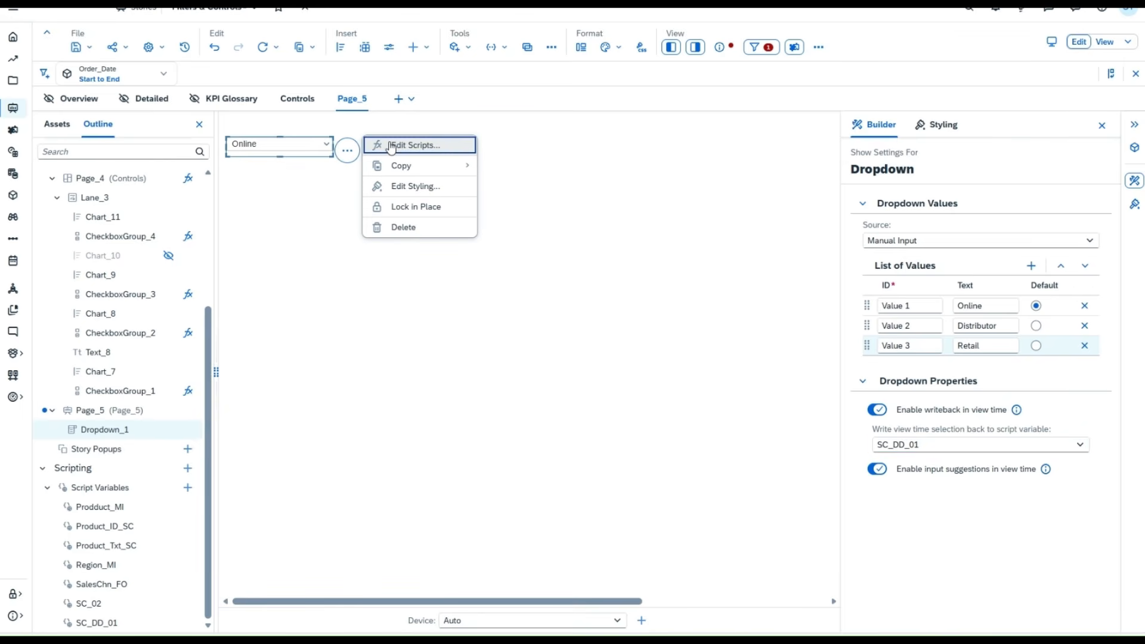
pyautogui.click(392, 146)
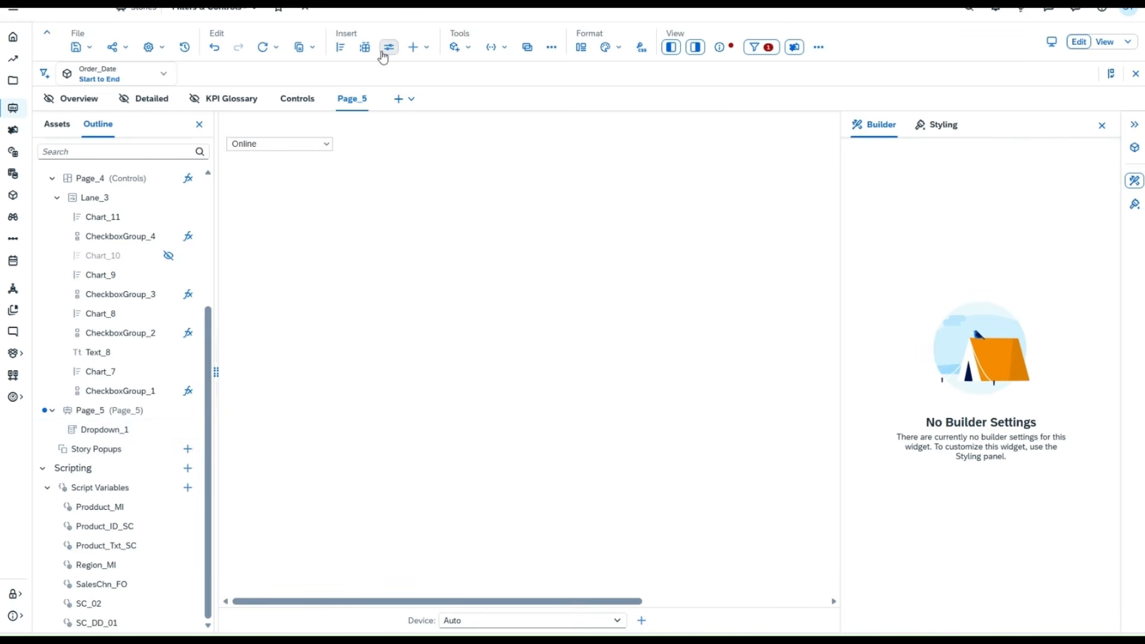
pyautogui.click(341, 48)
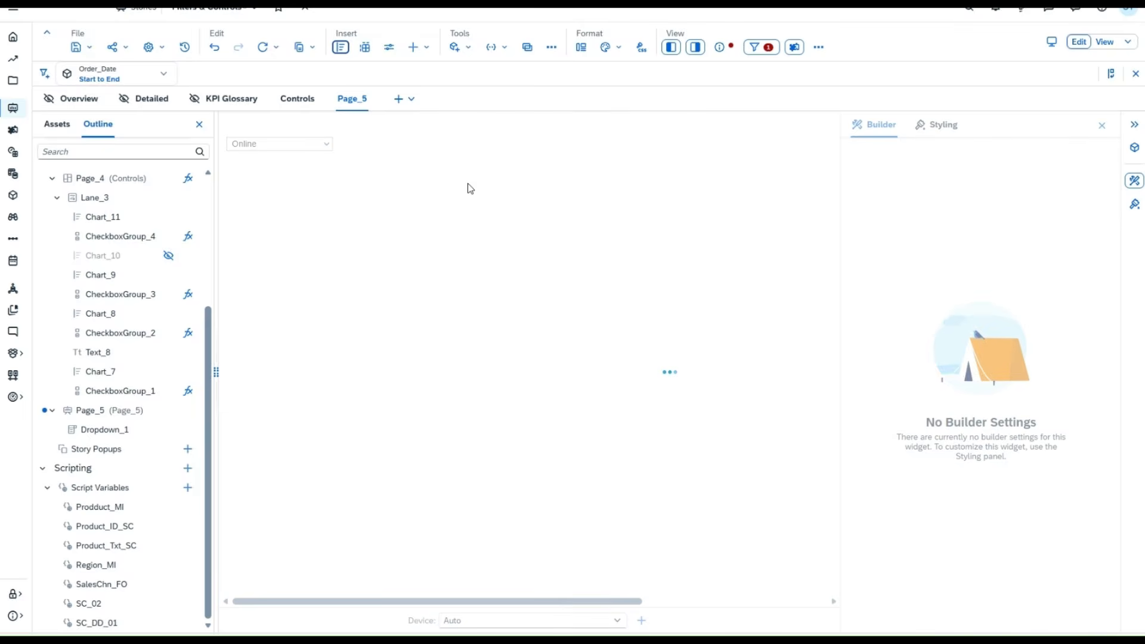
pyautogui.click(527, 344)
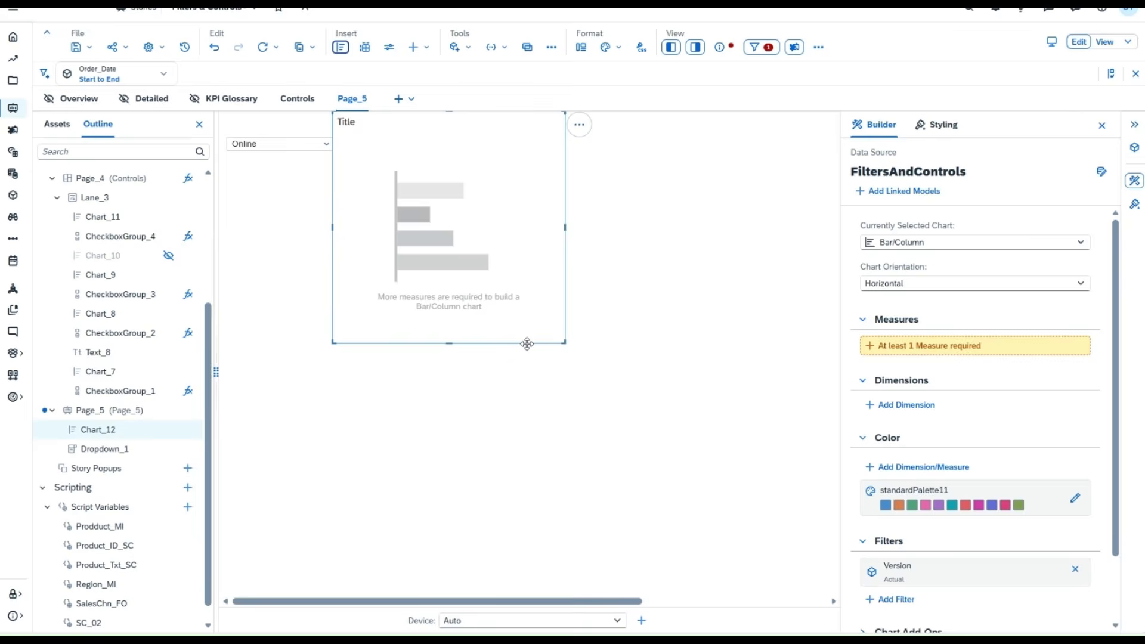
pyautogui.click(527, 344)
pyautogui.click(491, 344)
pyautogui.moveTo(491, 344); pyautogui.dragTo(502, 361)
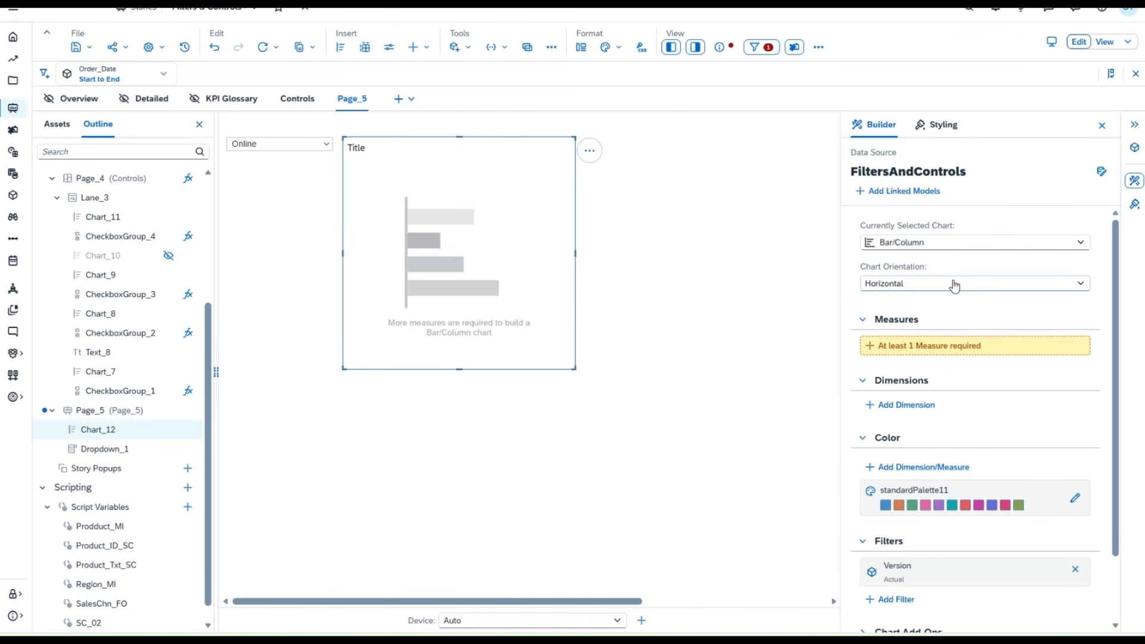
# Add Profit as the new chart's measure and Sales_Channel as its dimension.
pyautogui.click(993, 347)
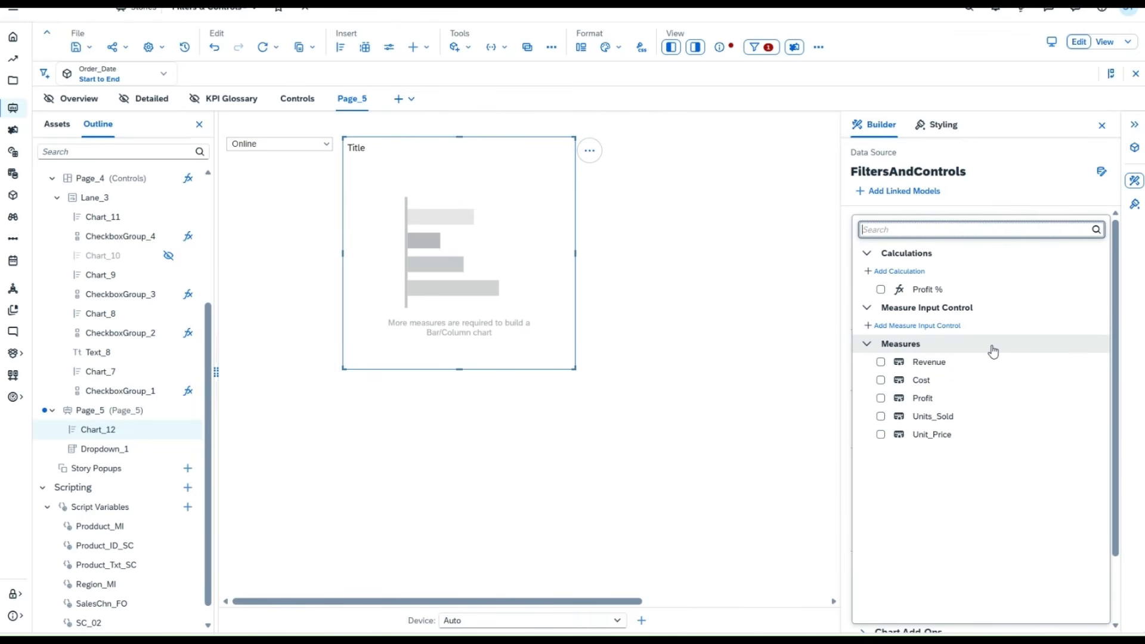
pyautogui.click(895, 398)
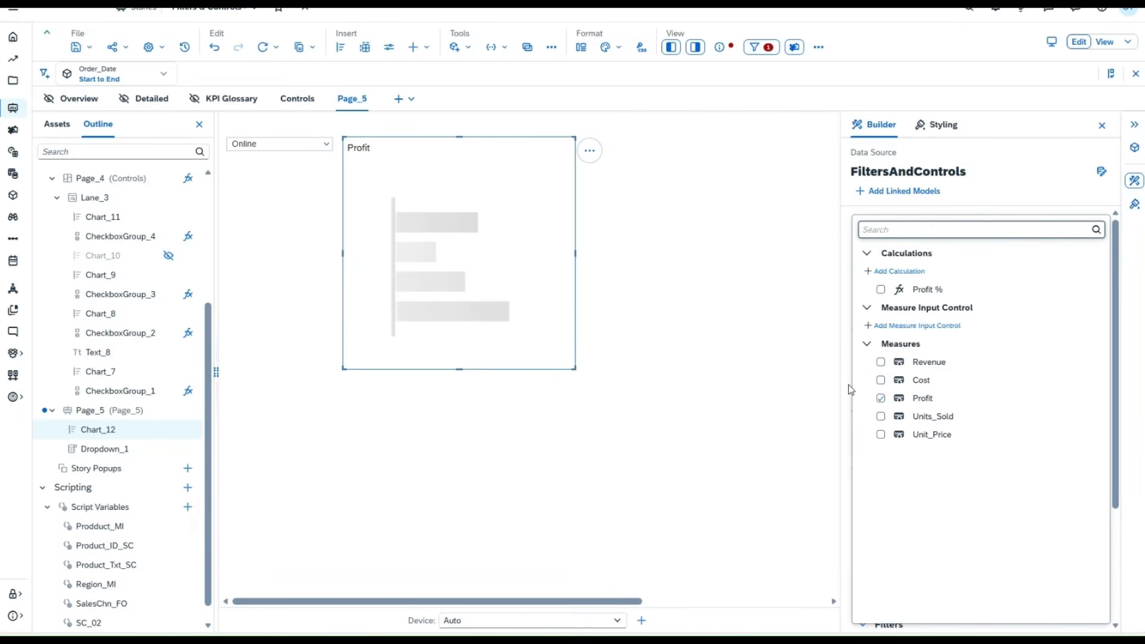
pyautogui.click(850, 389)
pyautogui.click(923, 425)
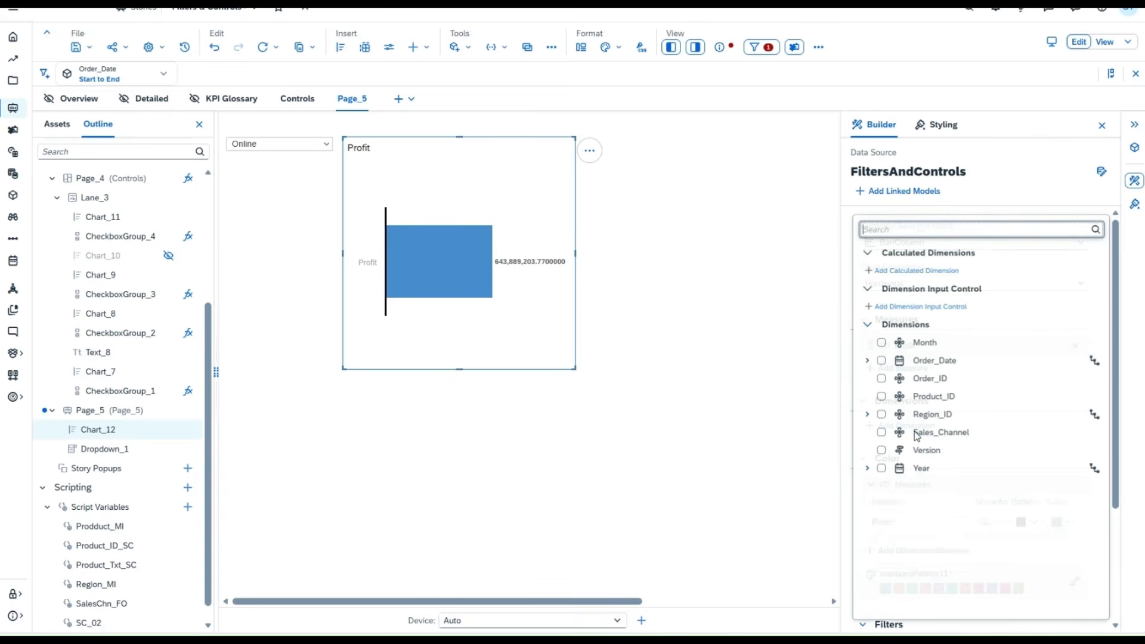
pyautogui.click(881, 434)
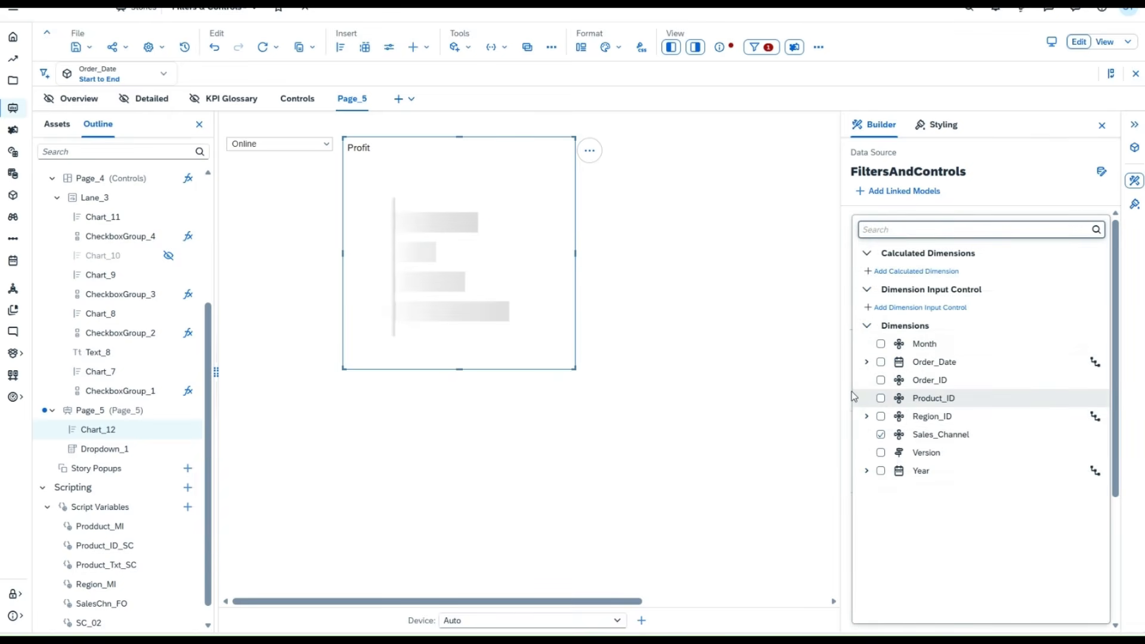
pyautogui.click(774, 377)
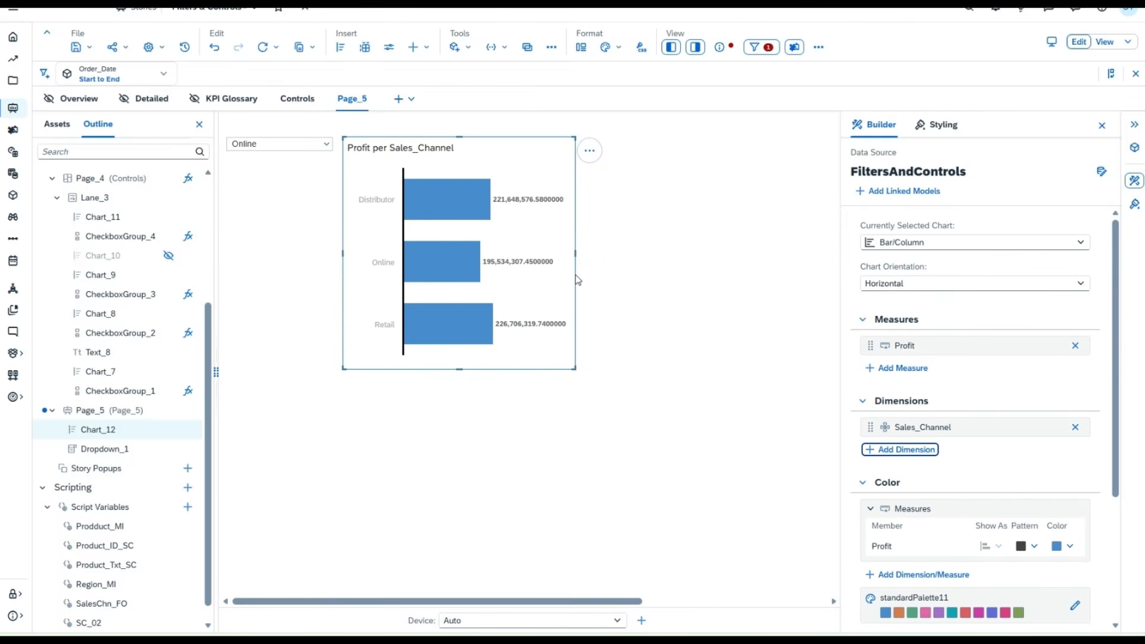
# Widen the Profit per Sales_Channel chart to about 484 px and set its number format to 1 decimal place.
pyautogui.moveTo(576, 278); pyautogui.dragTo(636, 248)
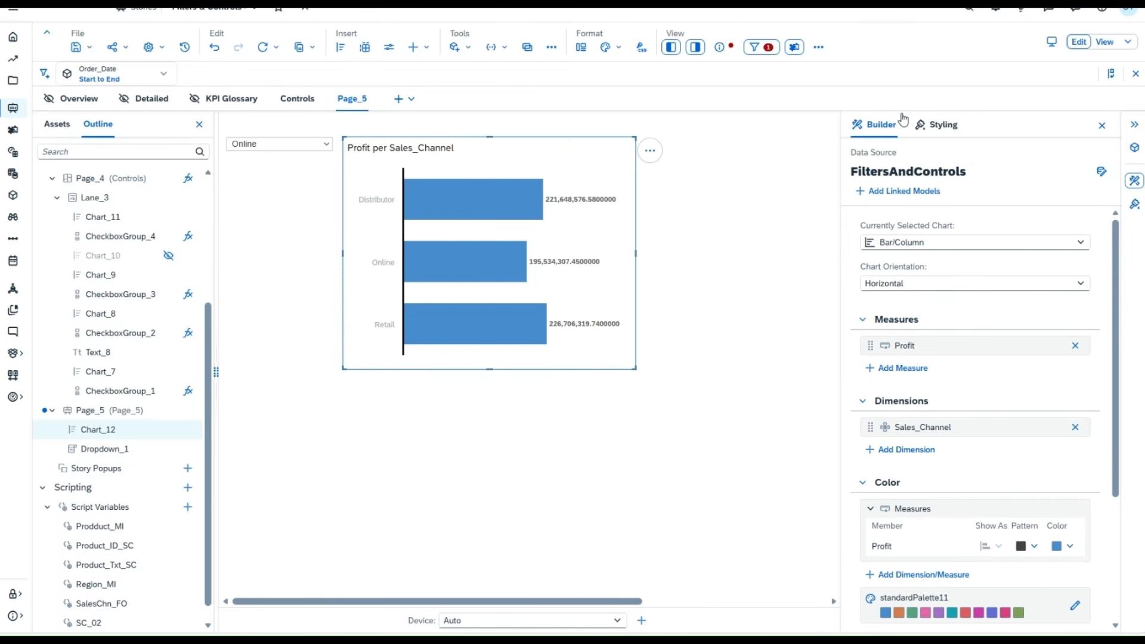
pyautogui.click(938, 124)
pyautogui.scroll(-3, 978, 397)
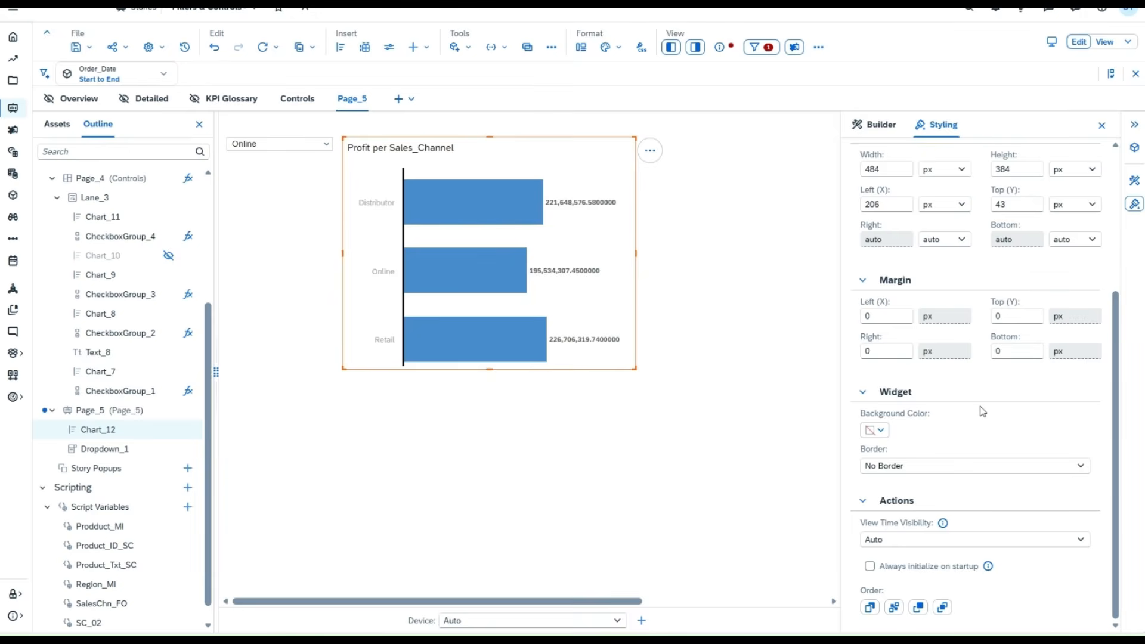
pyautogui.scroll(3, 954, 427)
pyautogui.scroll(-10, 932, 442)
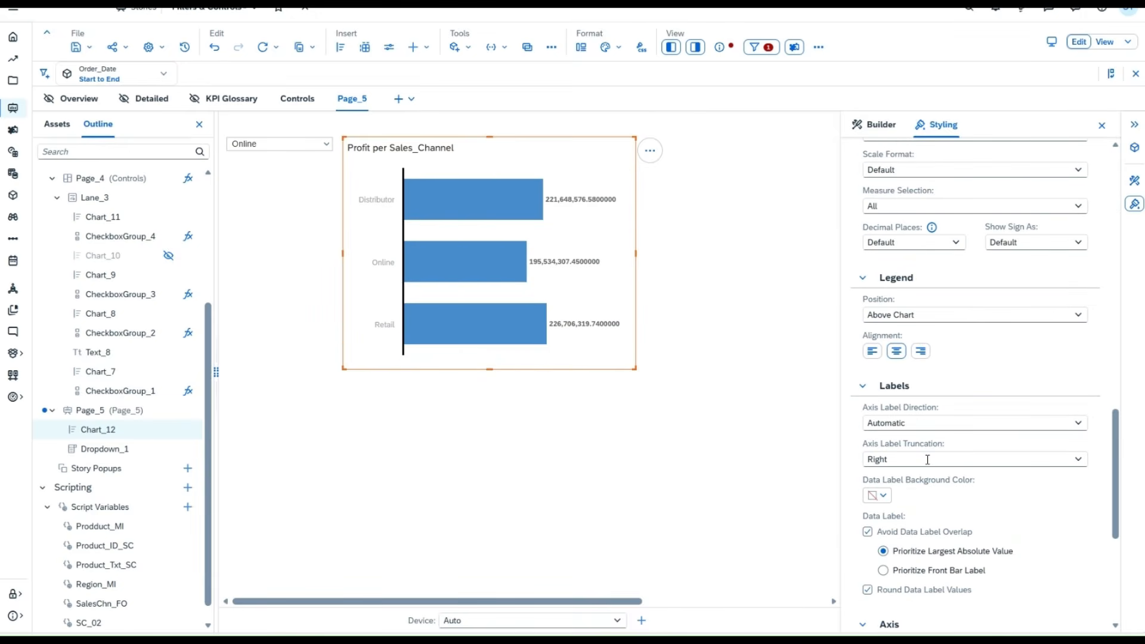
pyautogui.scroll(-5, 928, 460)
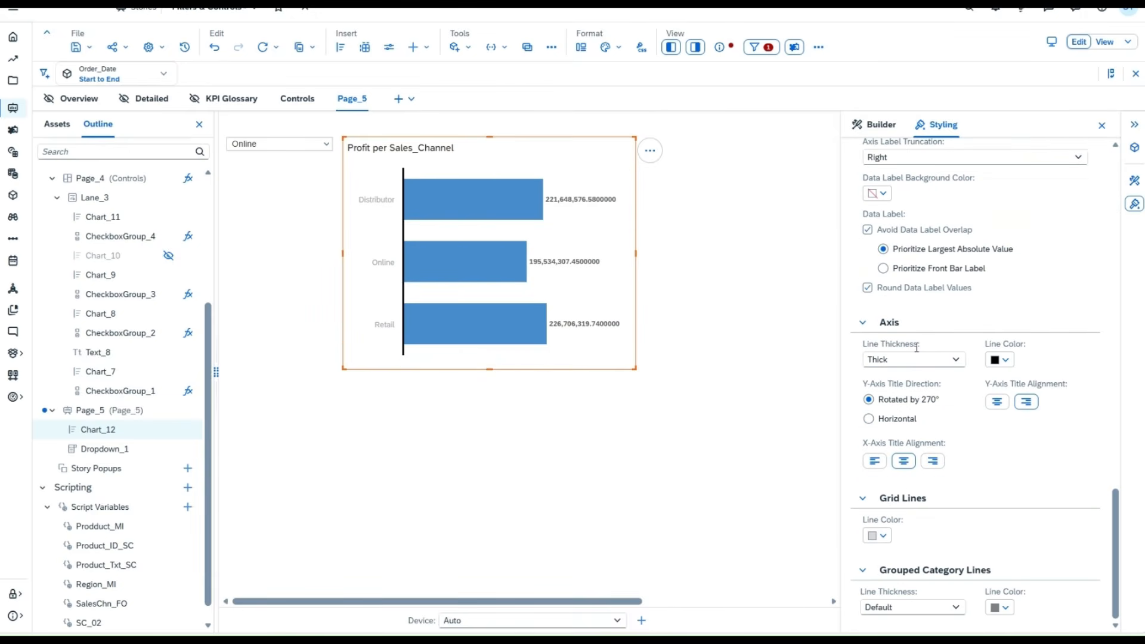
pyautogui.scroll(3, 916, 347)
pyautogui.scroll(3, 930, 347)
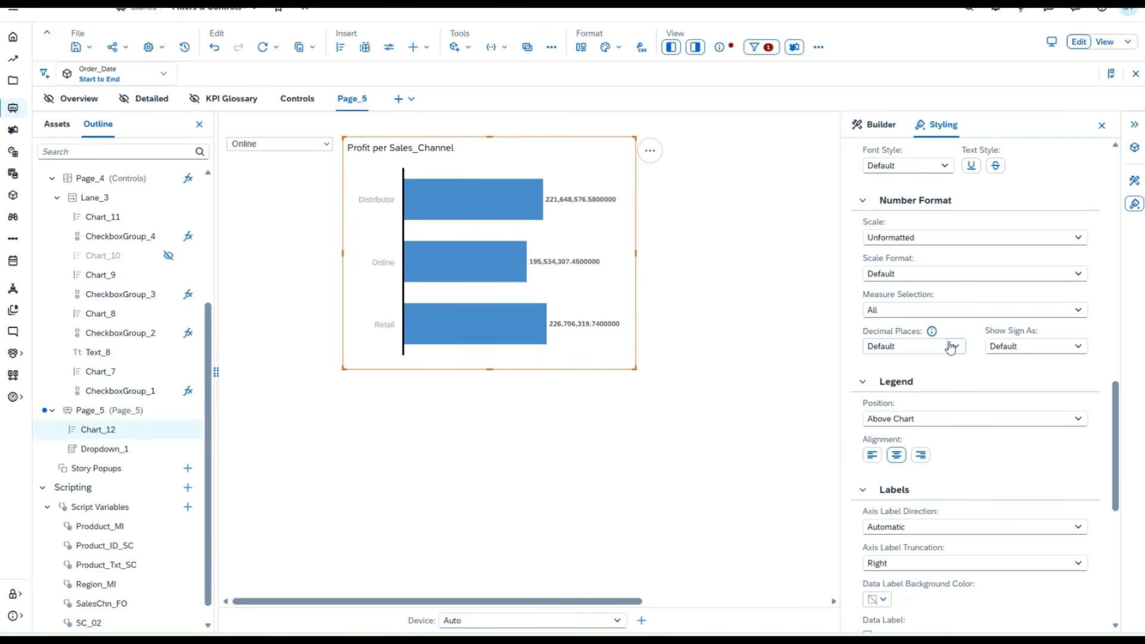
pyautogui.click(951, 348)
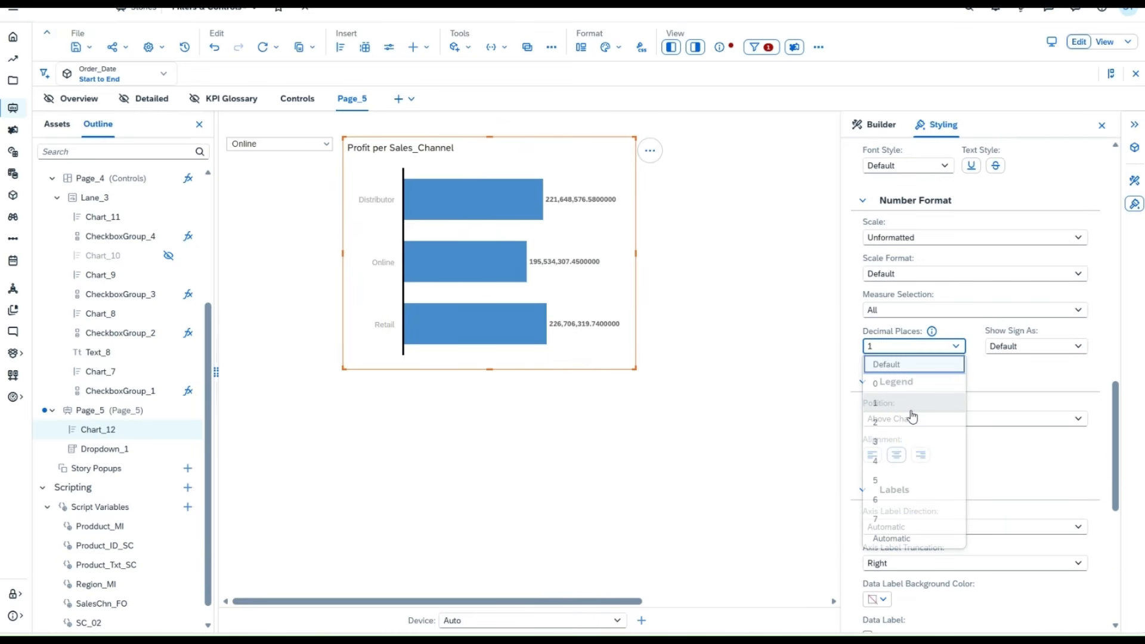
pyautogui.click(517, 434)
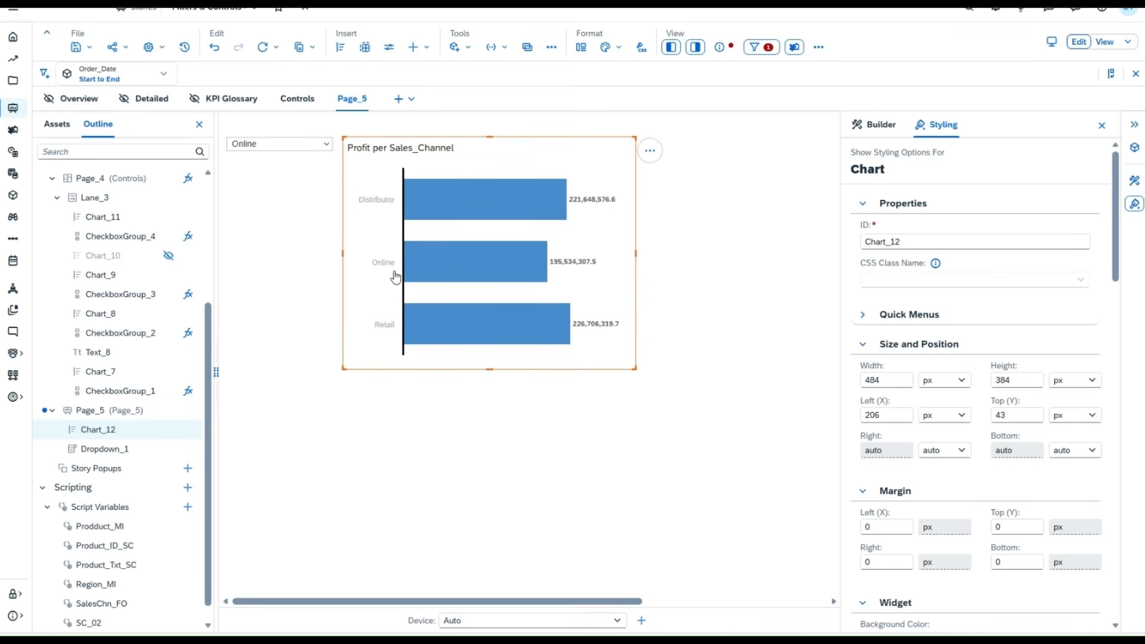
# Start the onSelect script of the Online dropdown on Page_5 with Chart_12.getDataSource().
pyautogui.click(316, 154)
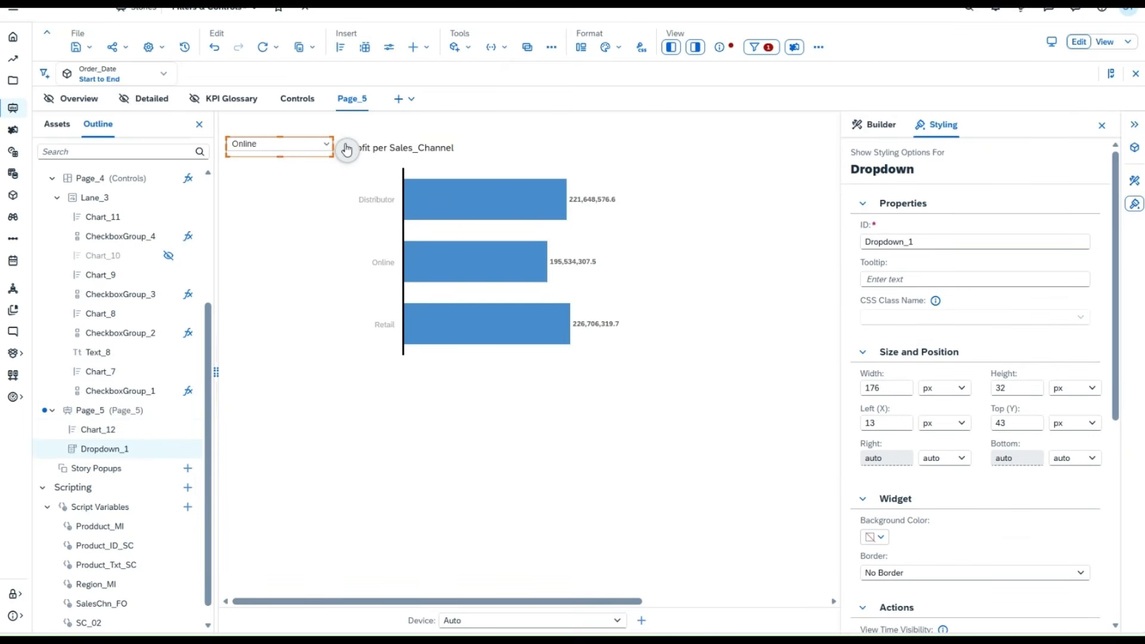
pyautogui.click(347, 150)
pyautogui.click(394, 146)
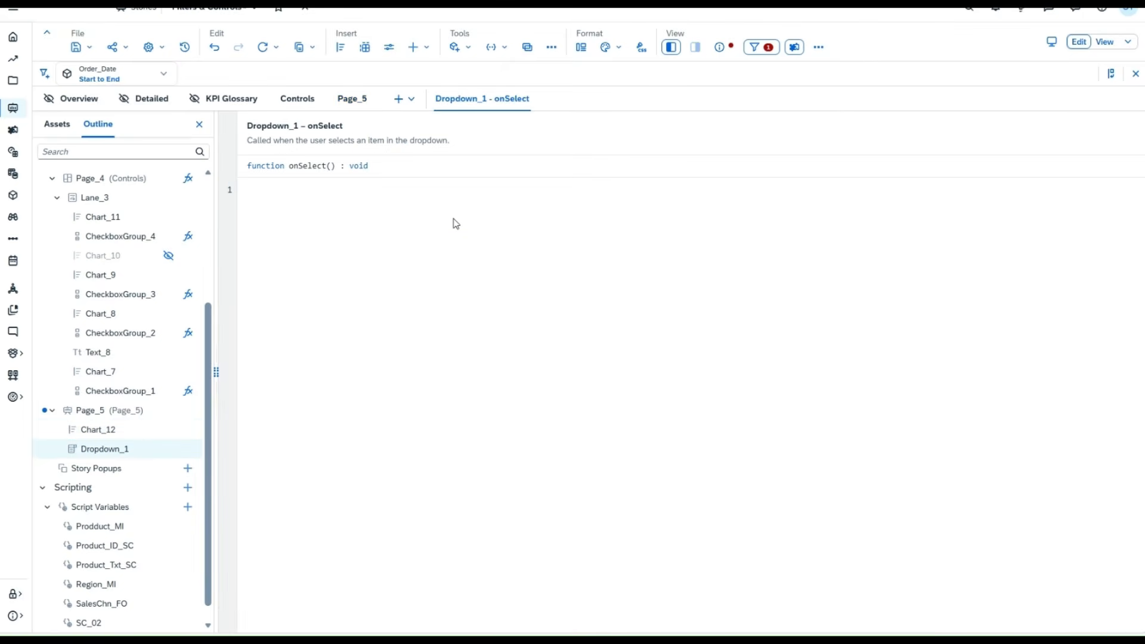
pyautogui.write('Char')
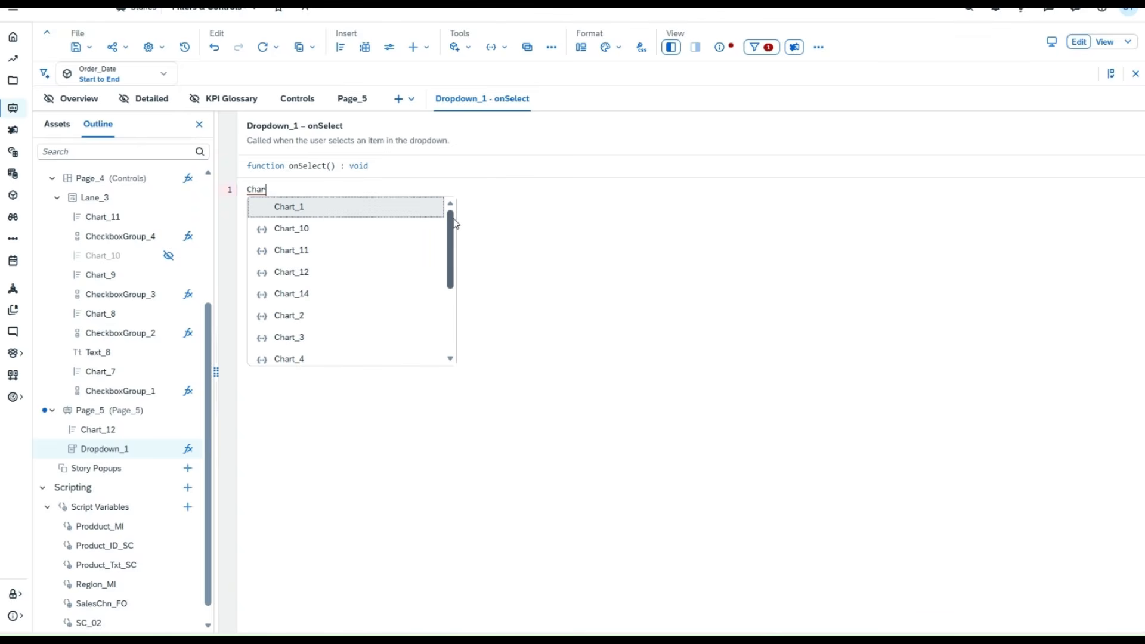
pyautogui.click(374, 280)
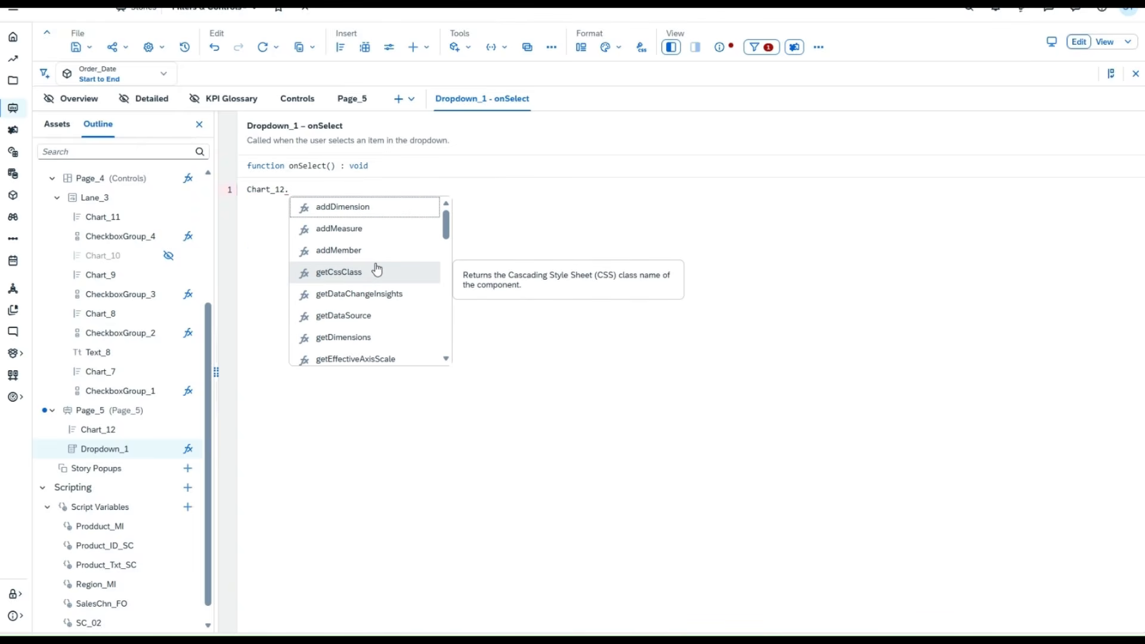
pyautogui.write('se')
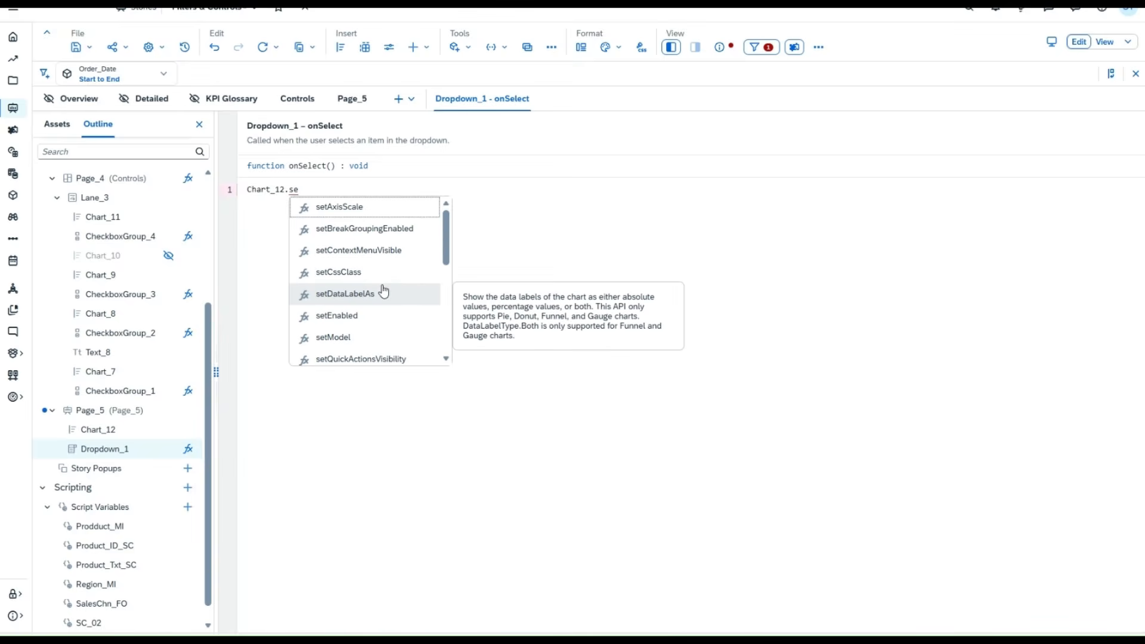
pyautogui.press('BackSpace')
pyautogui.press('BackSpace')
pyautogui.write('ge')
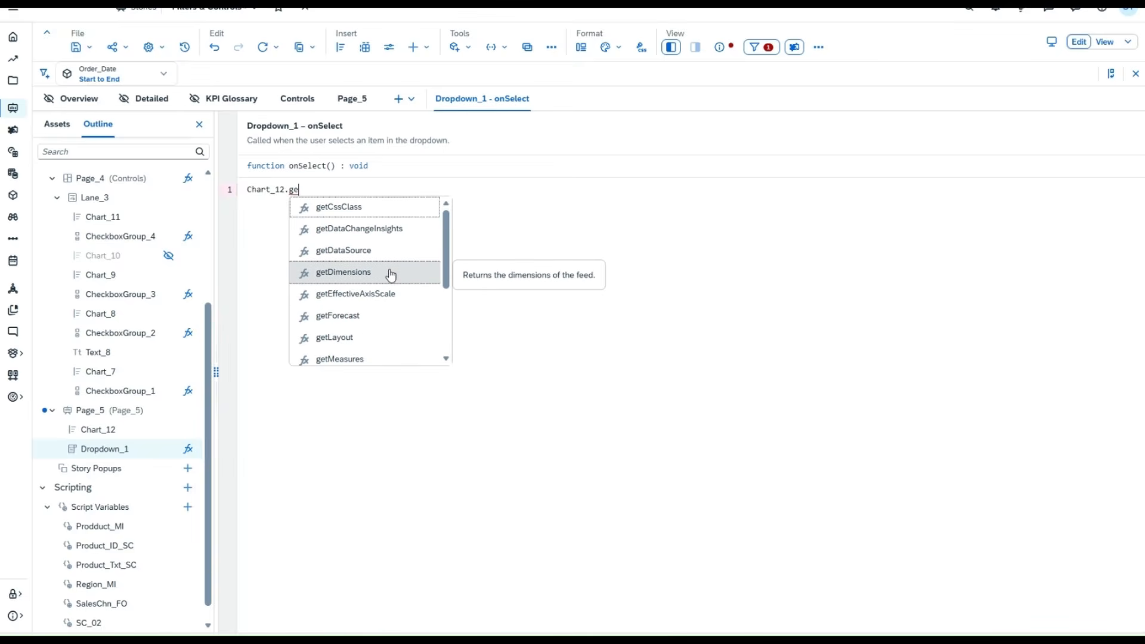
pyautogui.scroll(-3, 446, 298)
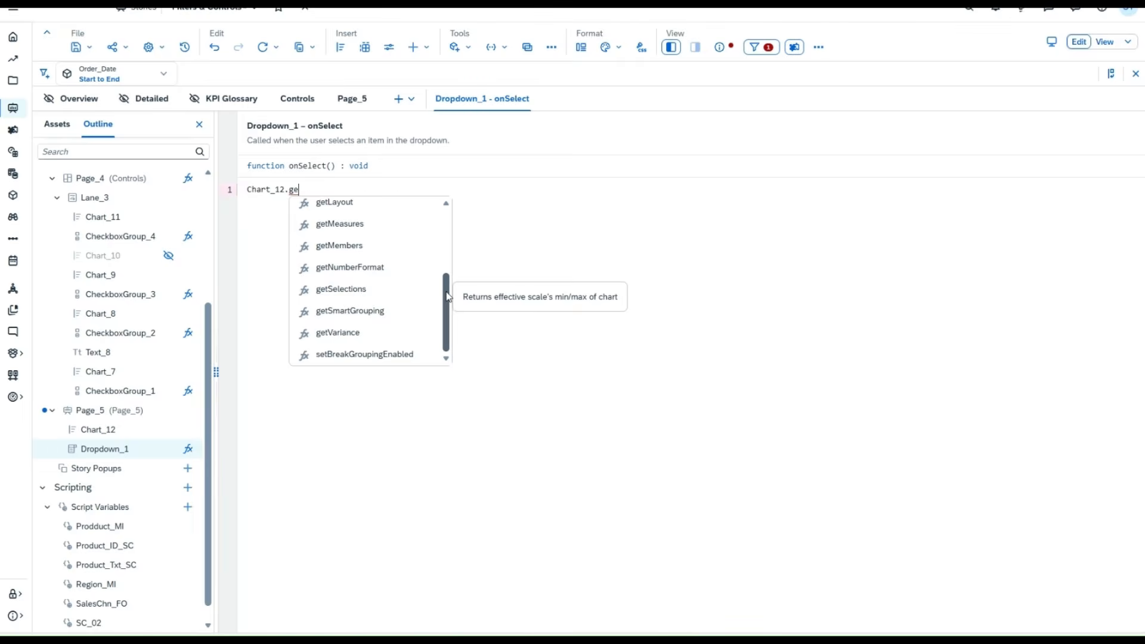
pyautogui.moveTo(448, 297); pyautogui.dragTo(454, 198)
pyautogui.click(385, 250)
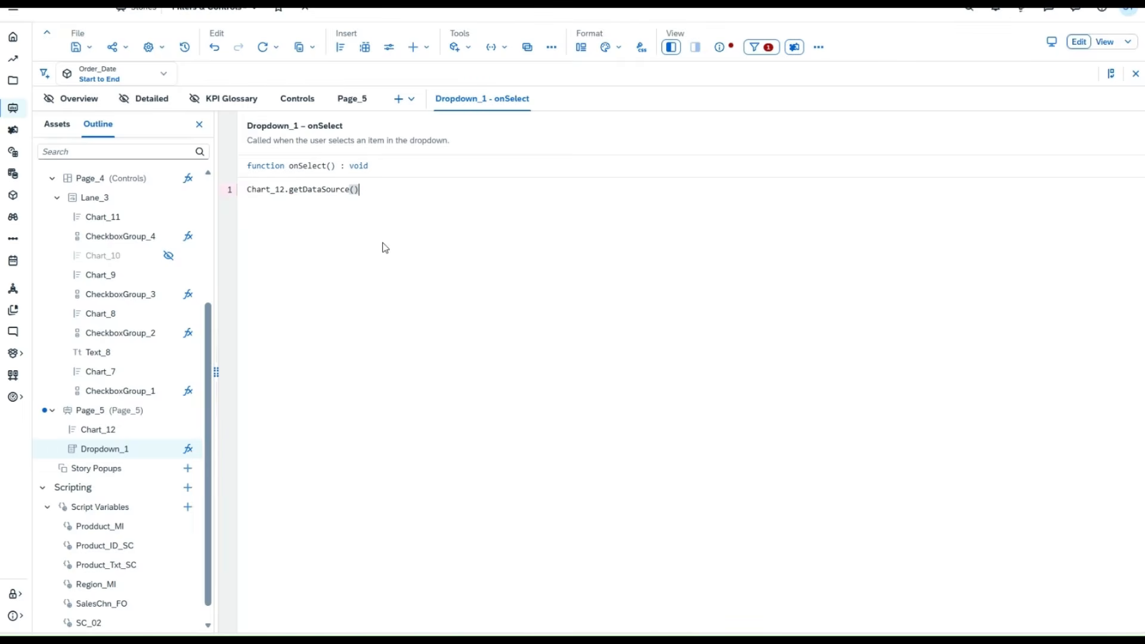
# Append a setDimensionFilter call to the onSelect statement with "Sales_Channel" as the dimension.
pyautogui.write('.w')
pyautogui.press('BackSpace')
pyautogui.write('set')
pyautogui.hotkey('ctrl', 'space')
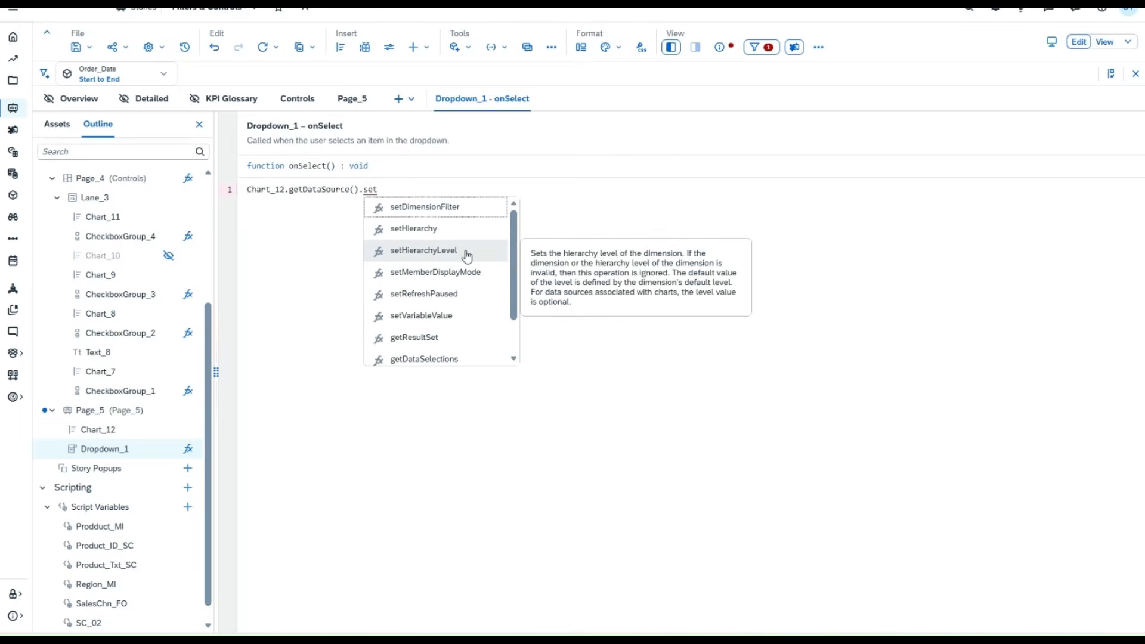
pyautogui.press('Return')
pyautogui.hotkey('ctrl', 'space')
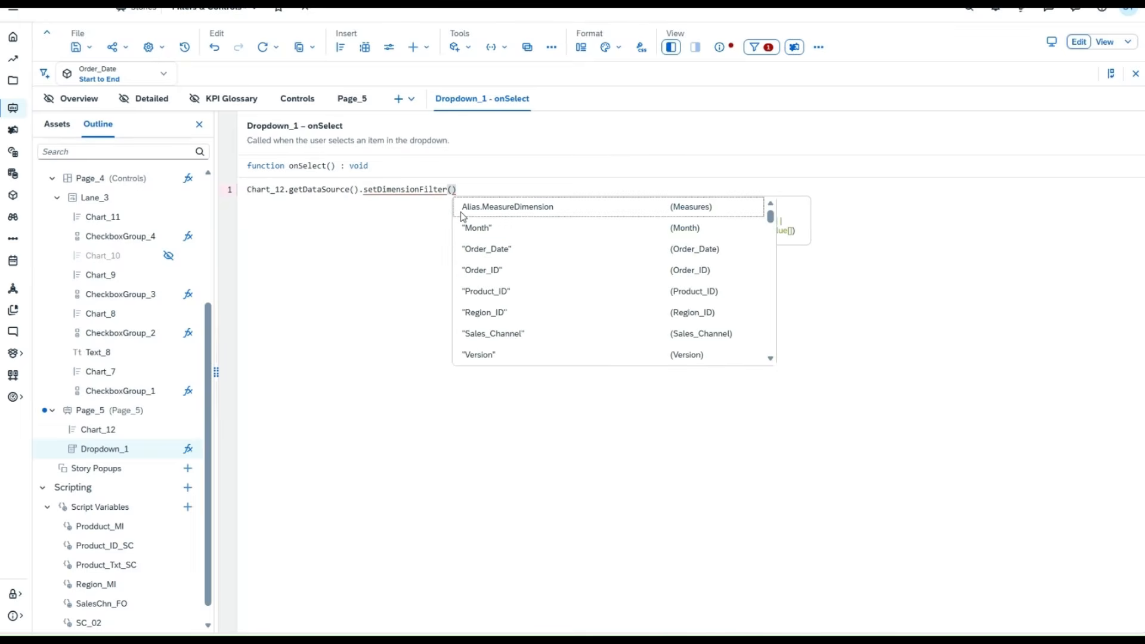
pyautogui.click(523, 331)
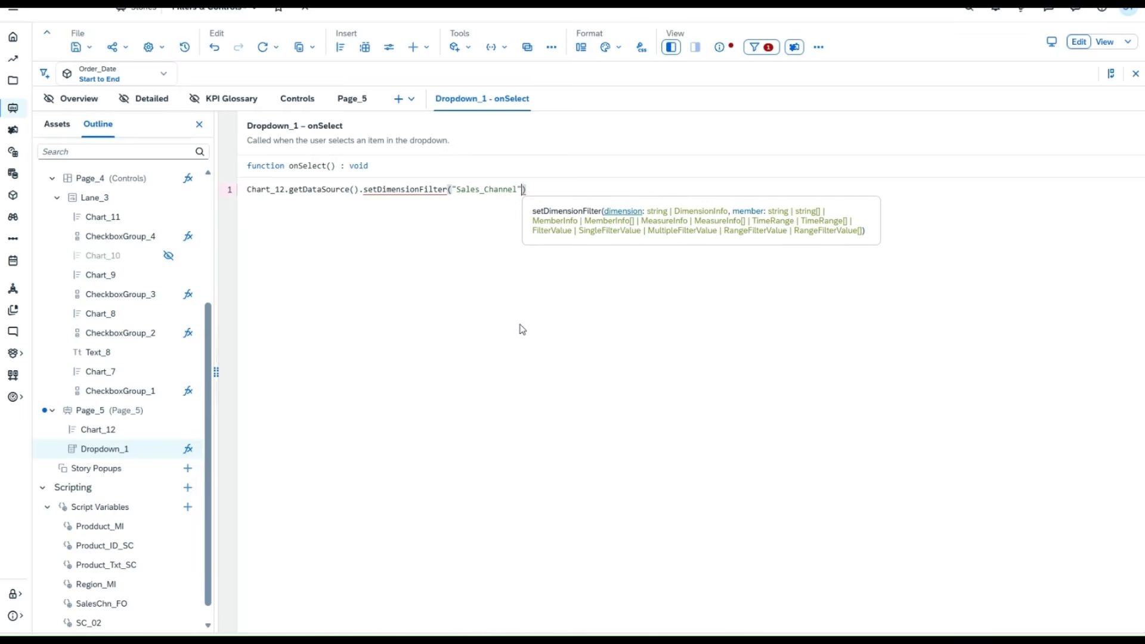
# Pass the script variable SC_DD_01 as the filter member, end the statement with a semicolon, and save the story.
pyautogui.write(',')
pyautogui.hotkey('ctrl', 'space')
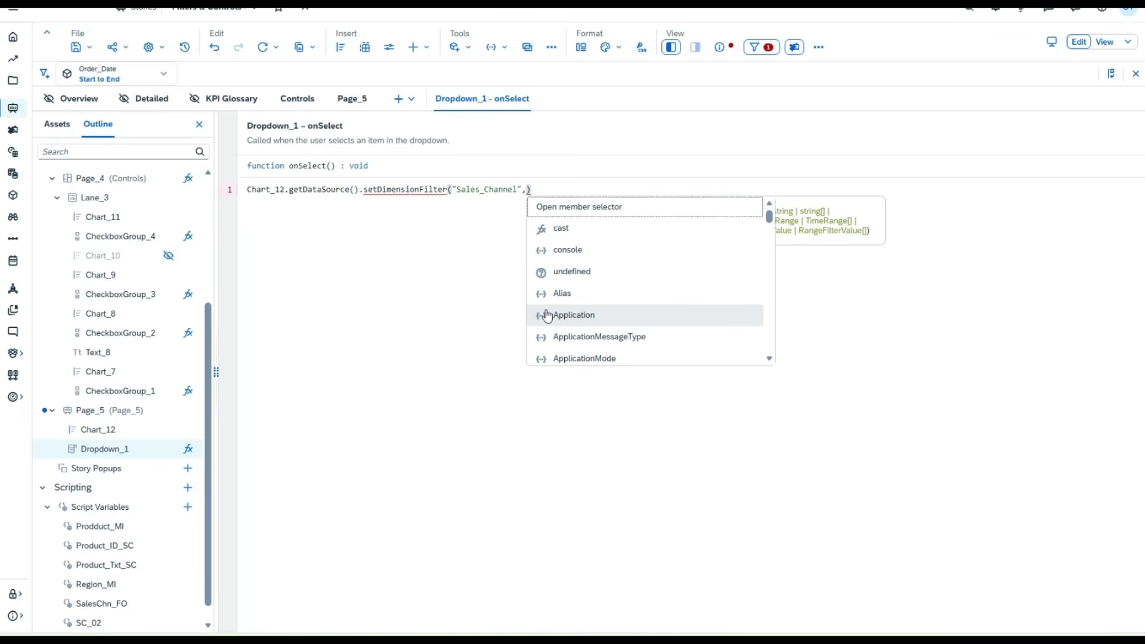
pyautogui.write('SC')
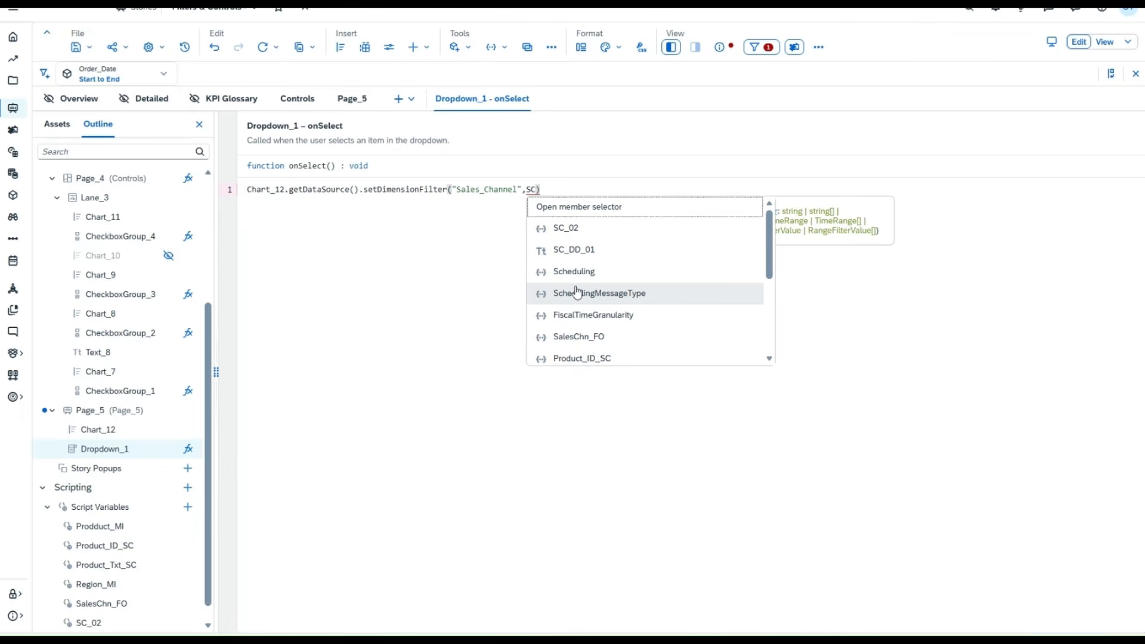
pyautogui.click(602, 249)
pyautogui.click(609, 187)
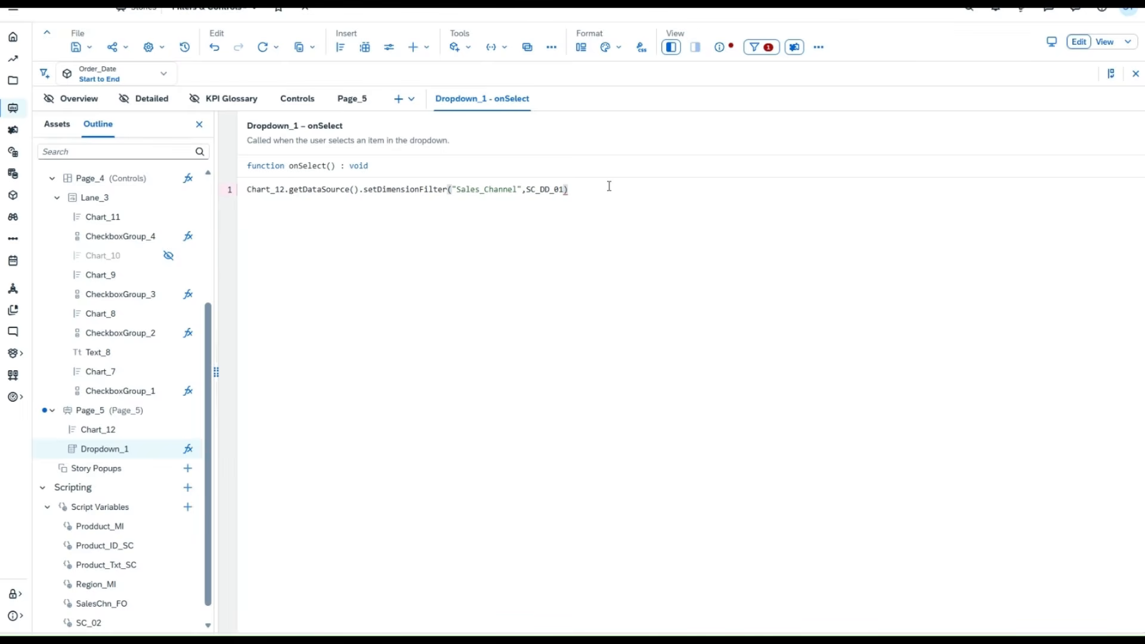
pyautogui.write(';')
pyautogui.click(86, 48)
pyautogui.click(88, 62)
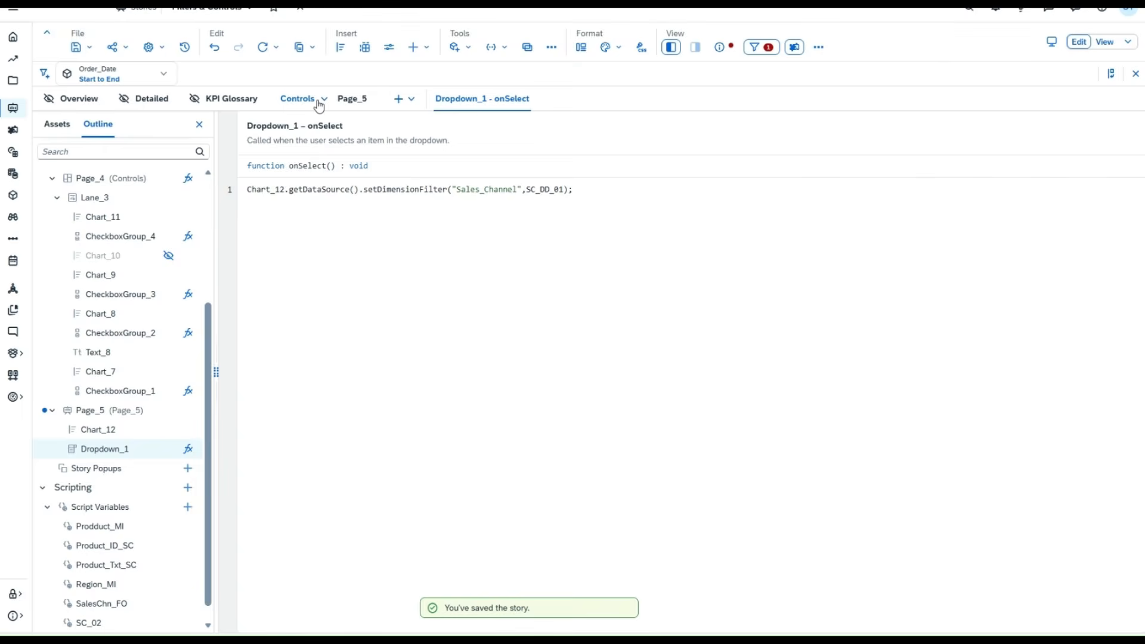
# Set the Controls page as hidden and save the story.
pyautogui.click(322, 103)
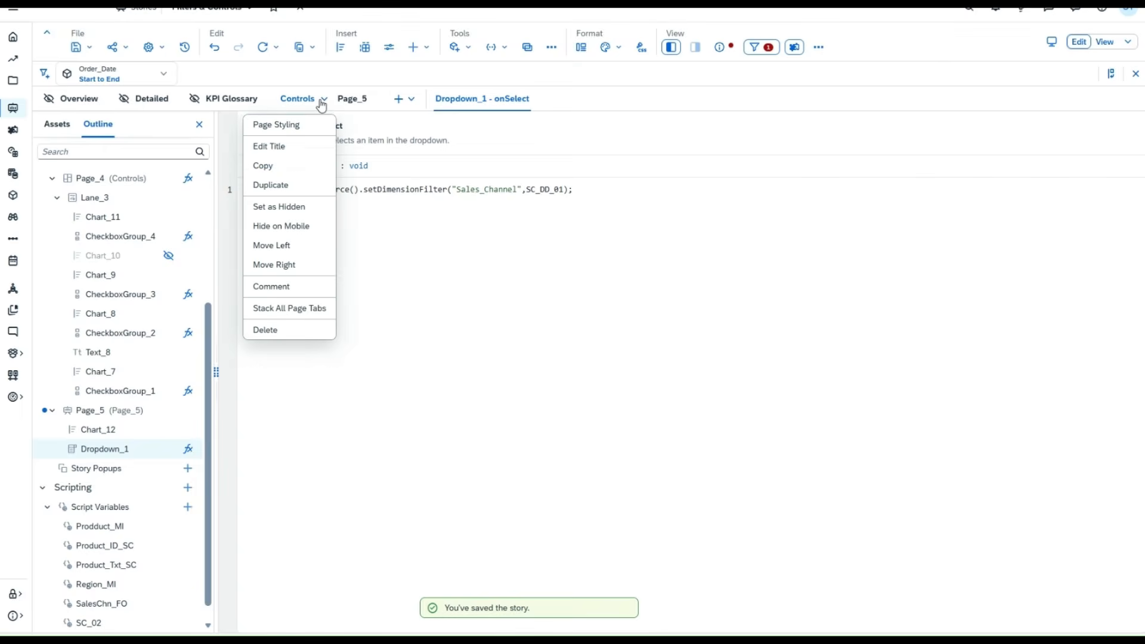
pyautogui.click(281, 179)
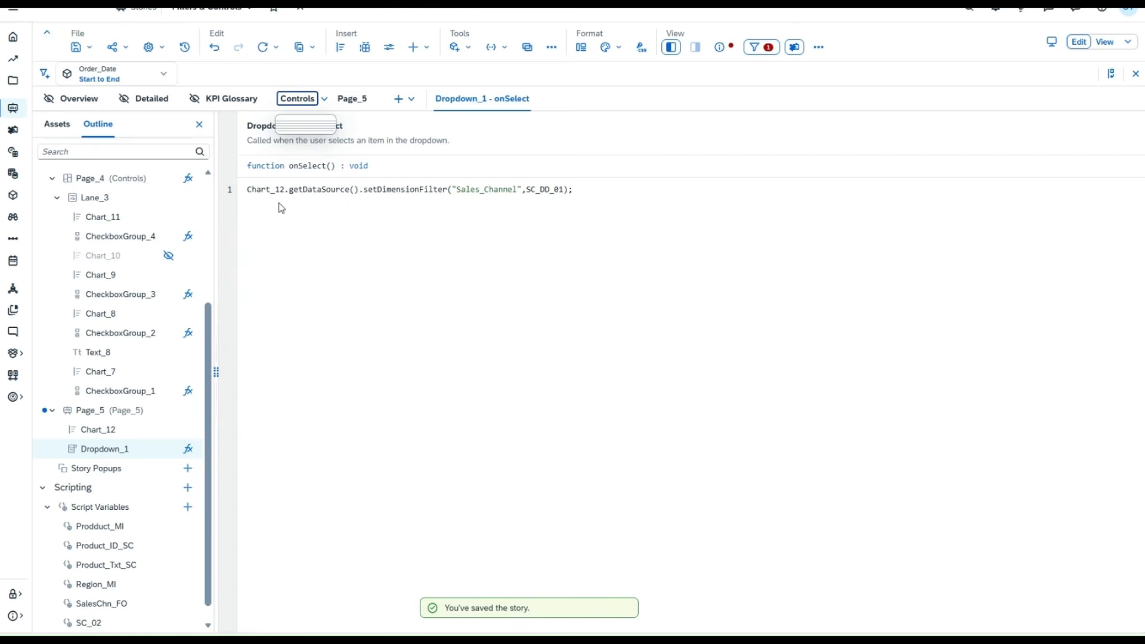
pyautogui.click(82, 59)
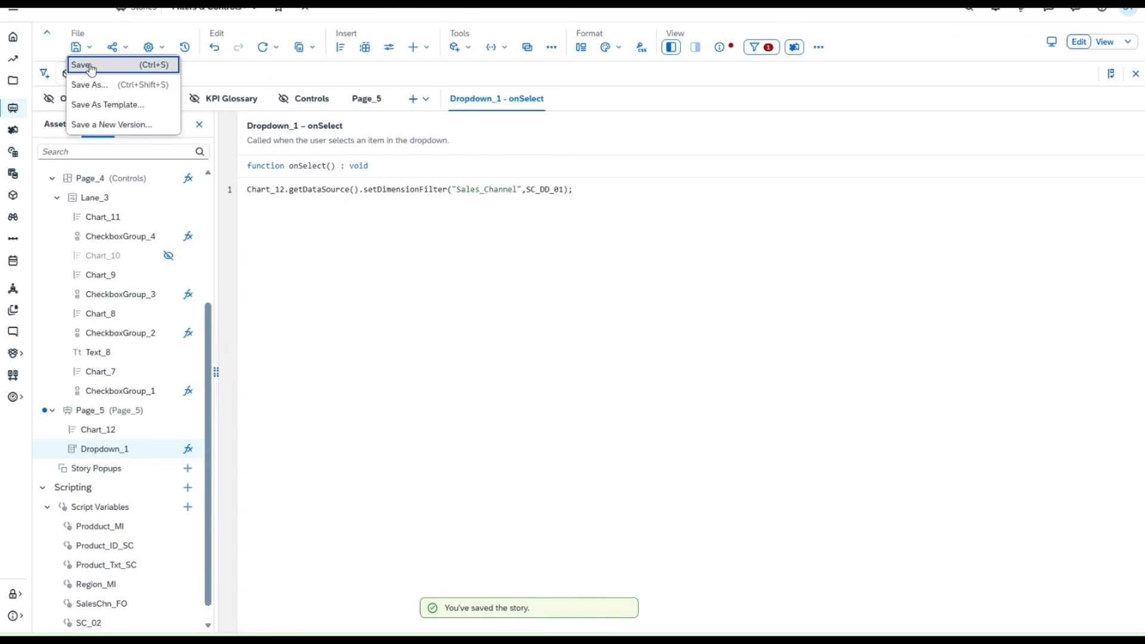
pyautogui.click(91, 66)
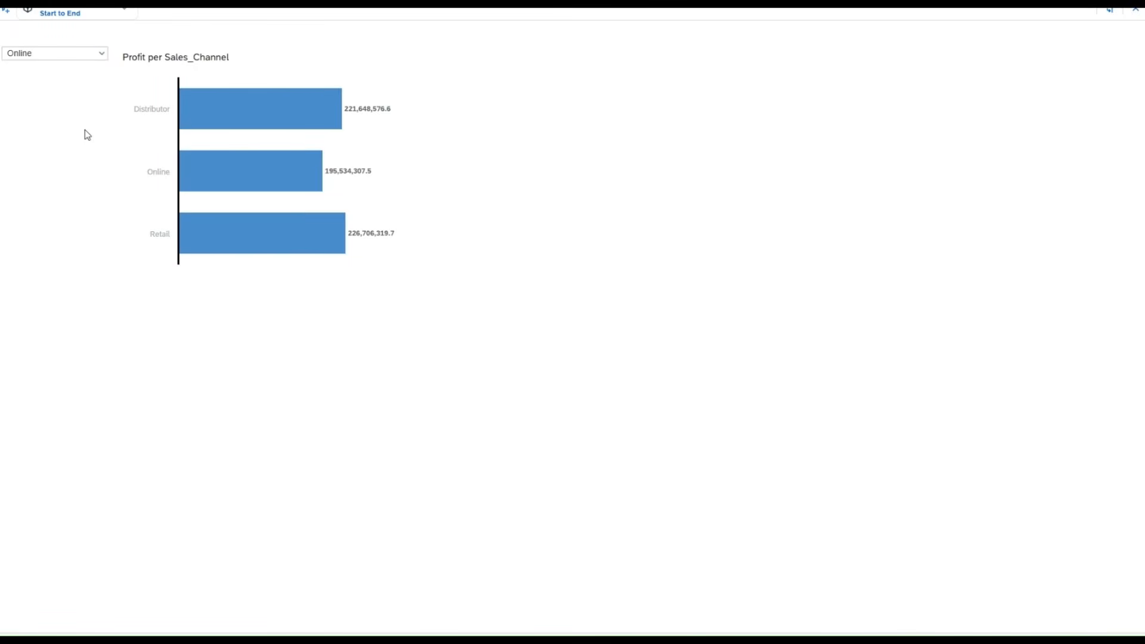
# Test the Page_5 dropdown in view mode by selecting Retail, Distributor and Online in turn.
pyautogui.click(102, 55)
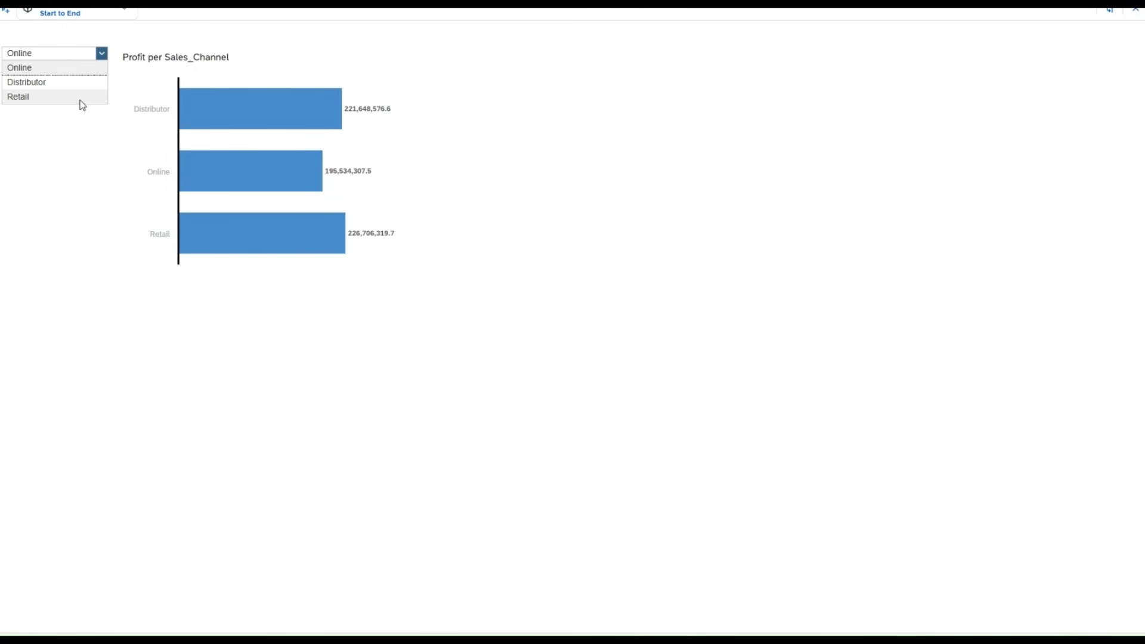
pyautogui.click(83, 98)
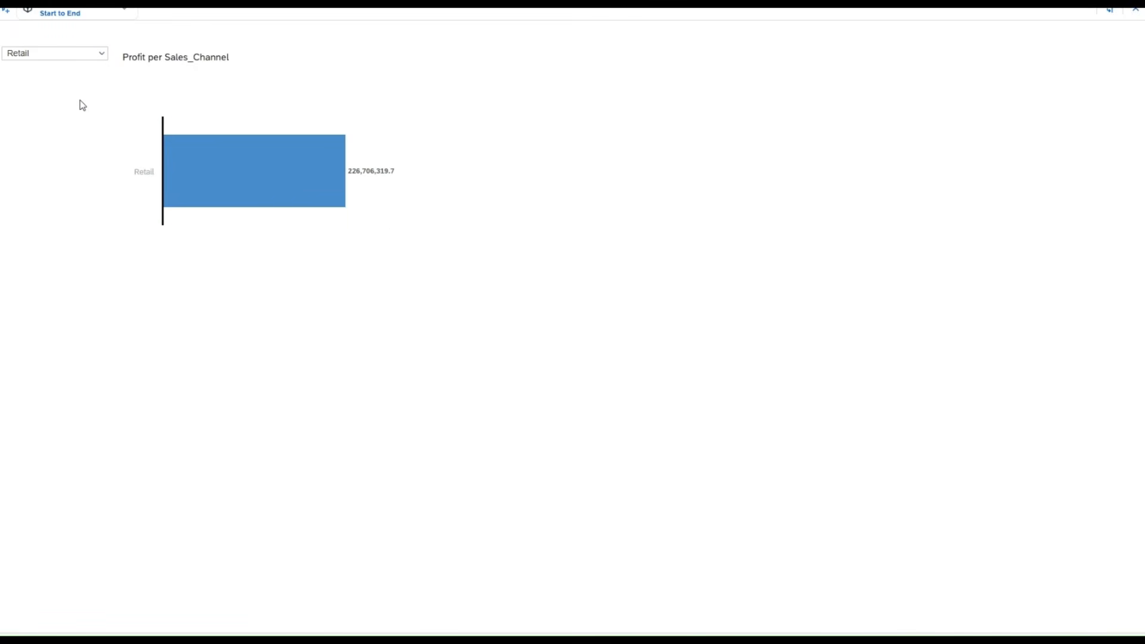
pyautogui.click(102, 55)
pyautogui.click(83, 83)
pyautogui.click(102, 53)
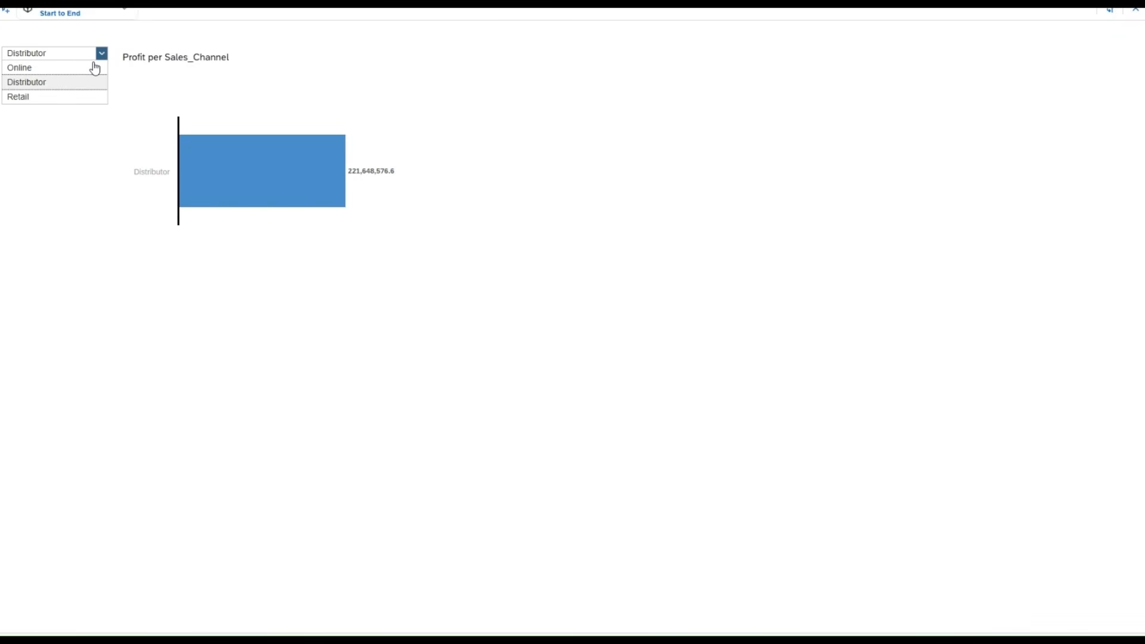
pyautogui.click(106, 56)
pyautogui.click(101, 55)
pyautogui.click(89, 67)
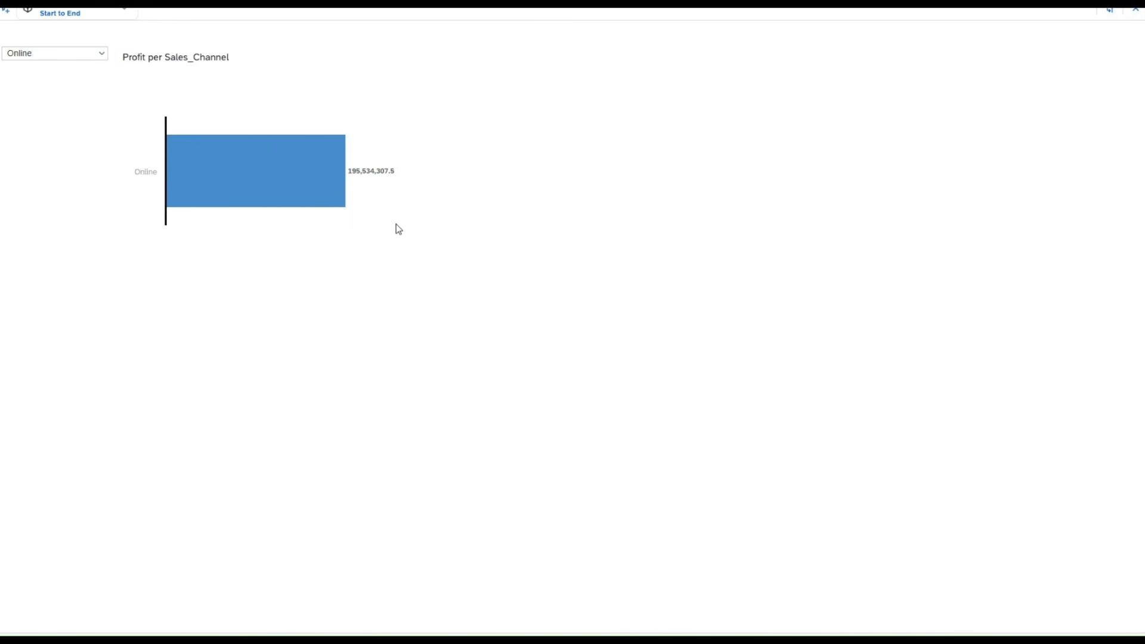
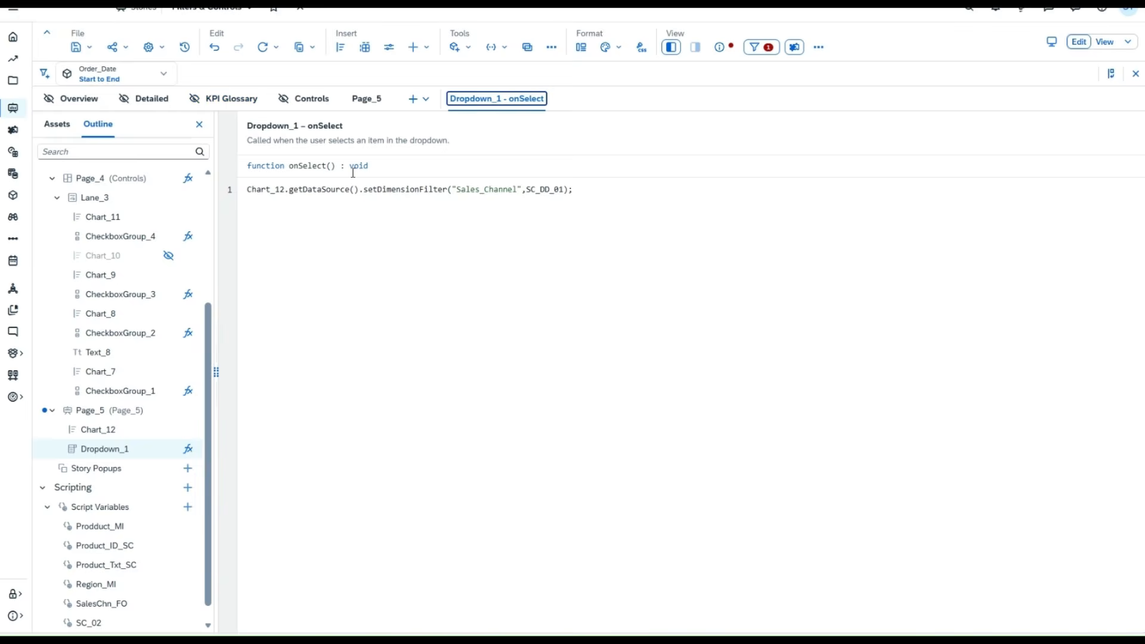
# Return to editing Page_5 and narrow the Profit per Sales_Channel chart to about 460 px.
pyautogui.click(360, 100)
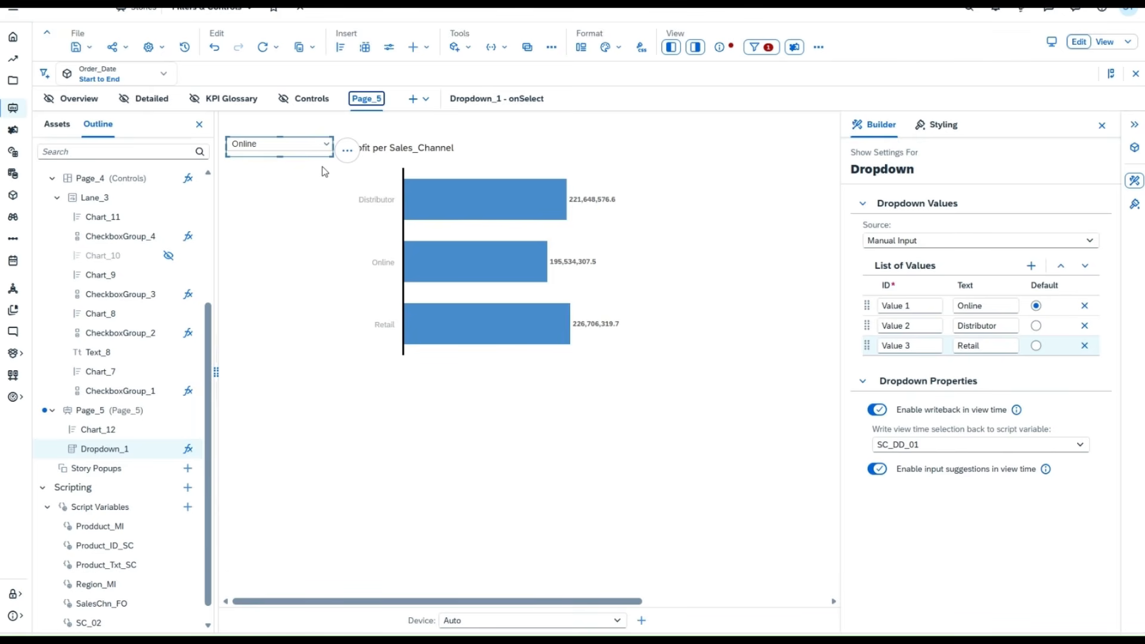
pyautogui.click(467, 214)
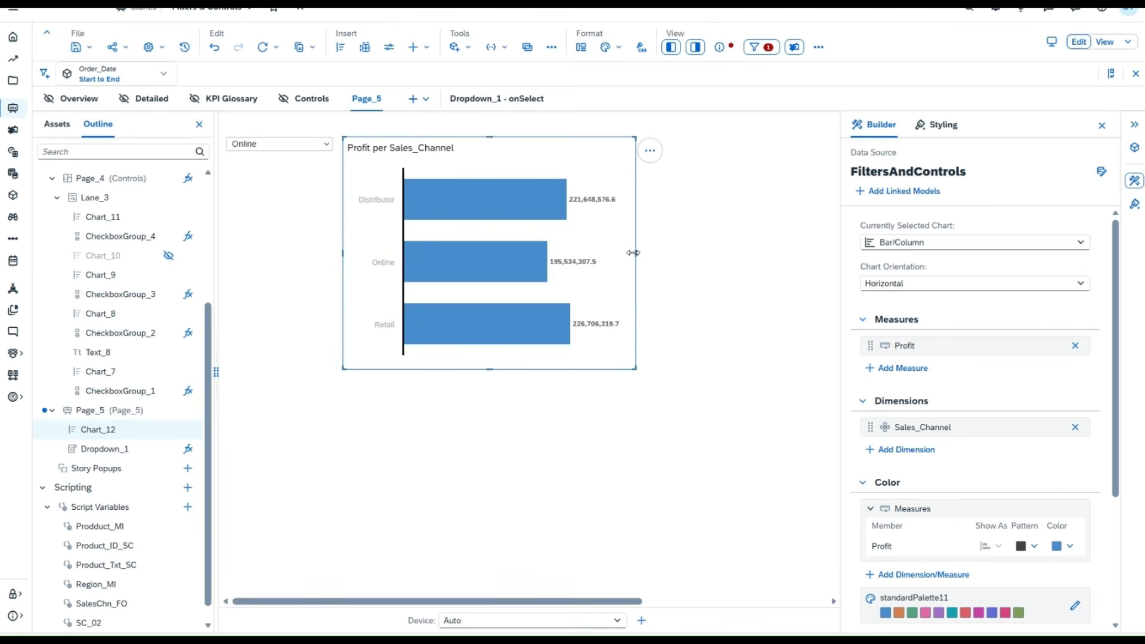
pyautogui.moveTo(633, 253); pyautogui.dragTo(621, 249)
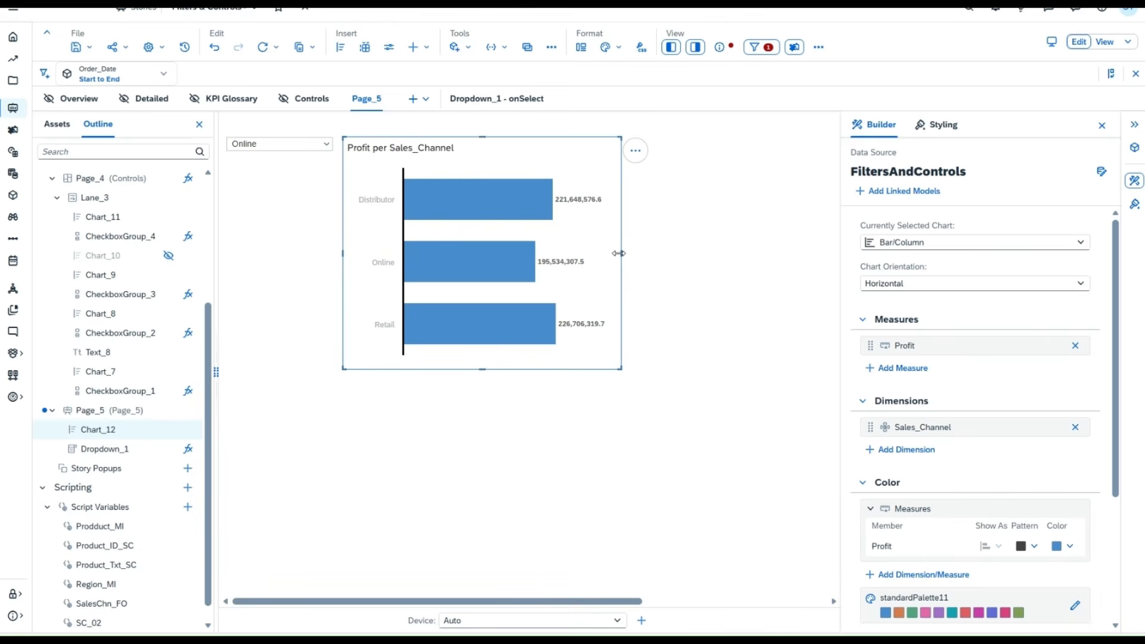
# Change the text of the dropdown's first value to "Sales Channel".
pyautogui.click(287, 155)
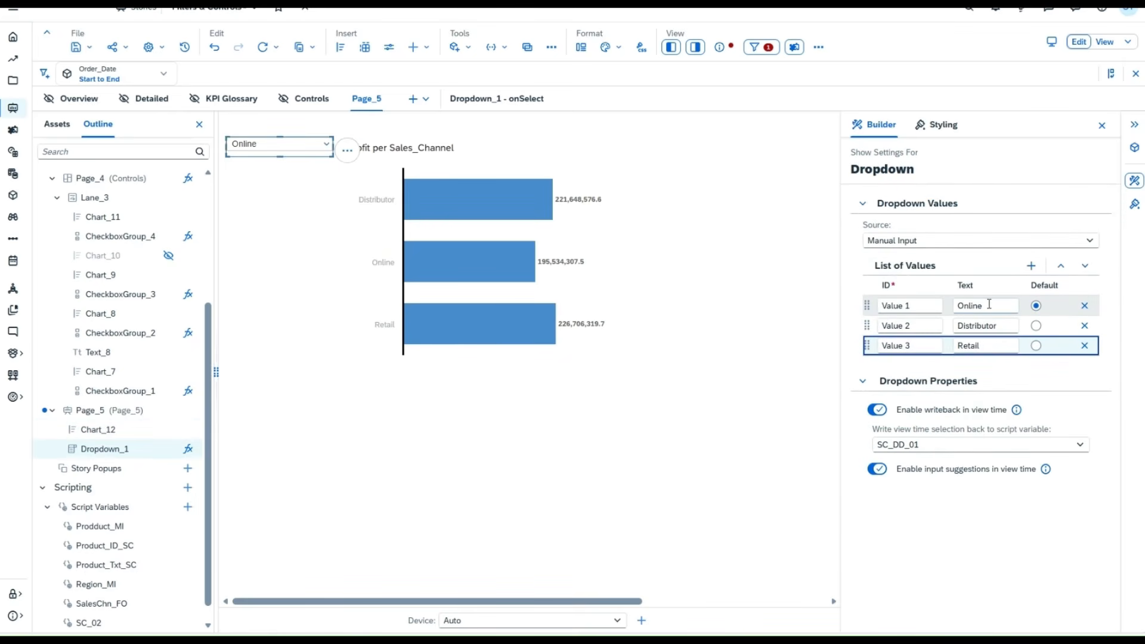
pyautogui.moveTo(989, 304); pyautogui.dragTo(952, 303)
pyautogui.click(990, 306)
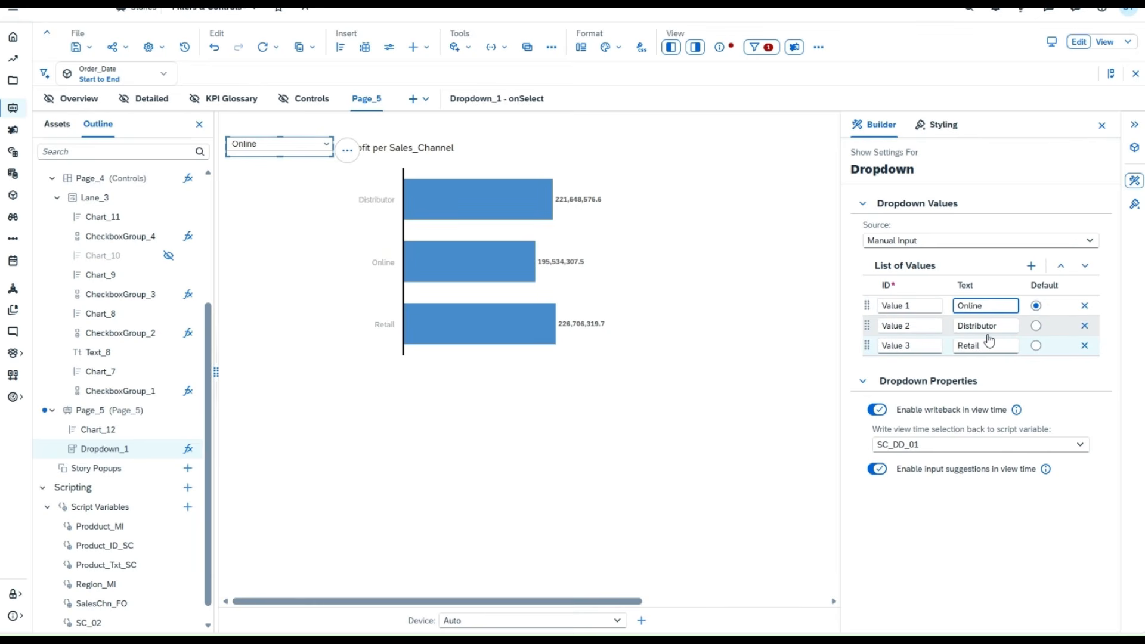
pyautogui.press('BackSpace')
pyautogui.press('BackSpace')
pyautogui.press('BackSpace')
pyautogui.press('BackSpace')
pyautogui.press('BackSpace')
pyautogui.press('BackSpace')
pyautogui.write('B')
pyautogui.write('ales')
pyautogui.write(' Channe')
pyautogui.write('d')
pyautogui.press('BackSpace')
# Change the text of the dropdown's second value to "Region" and delete the third value, Retail.
pyautogui.moveTo(990, 336)
pyautogui.mouseDown()
pyautogui.moveTo(973, 333)
pyautogui.moveTo(995, 330)
pyautogui.mouseUp()
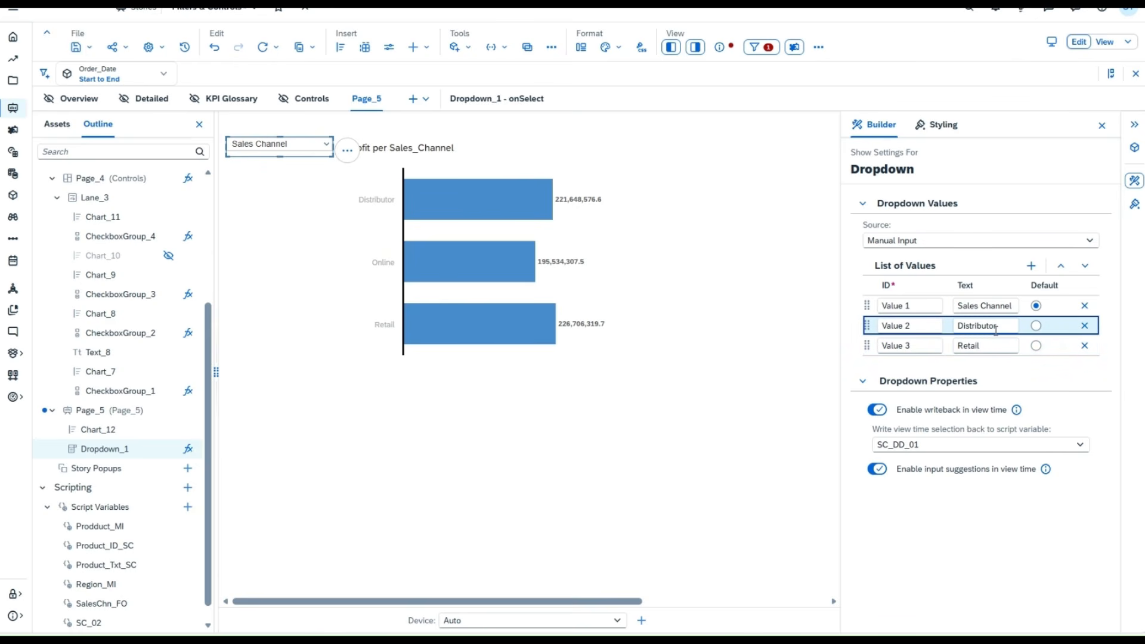
pyautogui.click(1007, 329)
pyautogui.press('BackSpace')
pyautogui.hotkey('ctrl', 'a')
pyautogui.write('R')
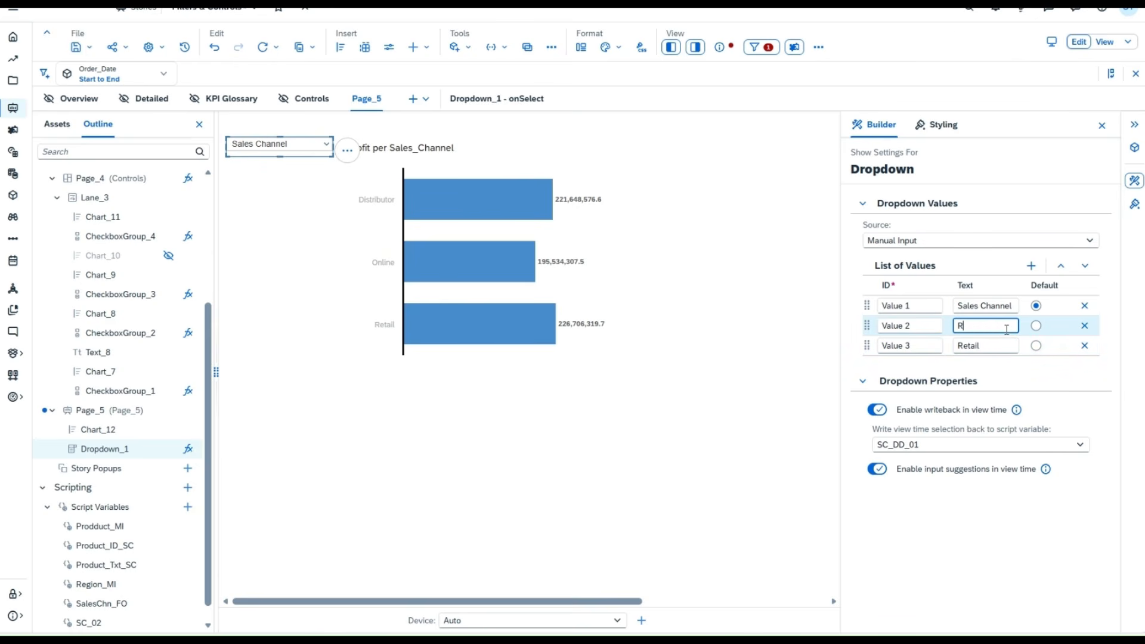
pyautogui.write('egion')
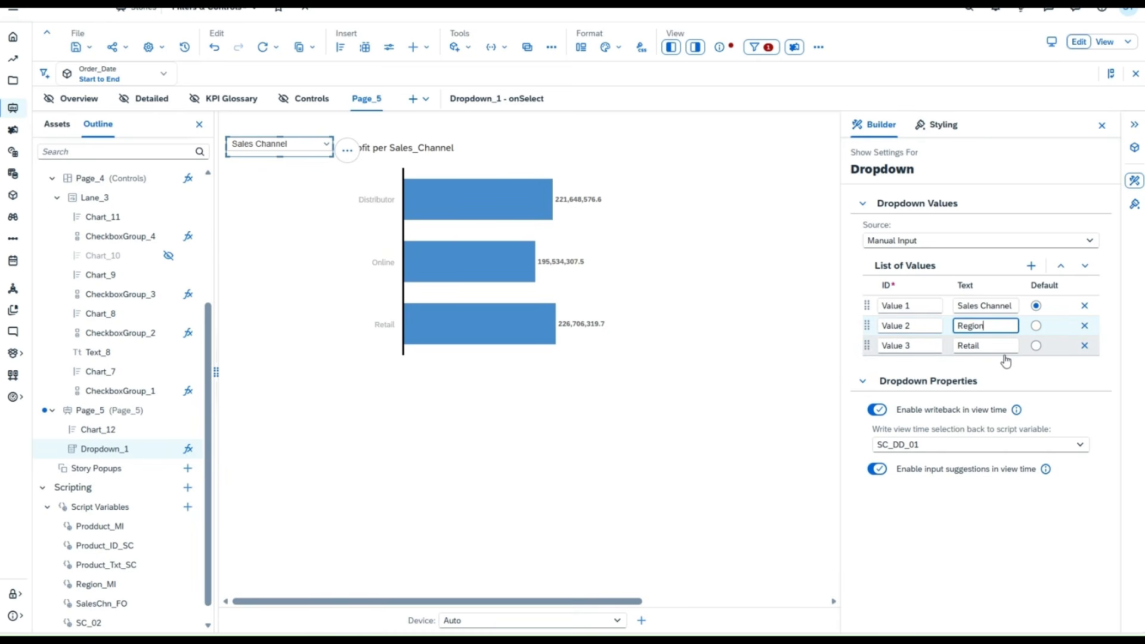
pyautogui.press('Return')
pyautogui.click(1001, 349)
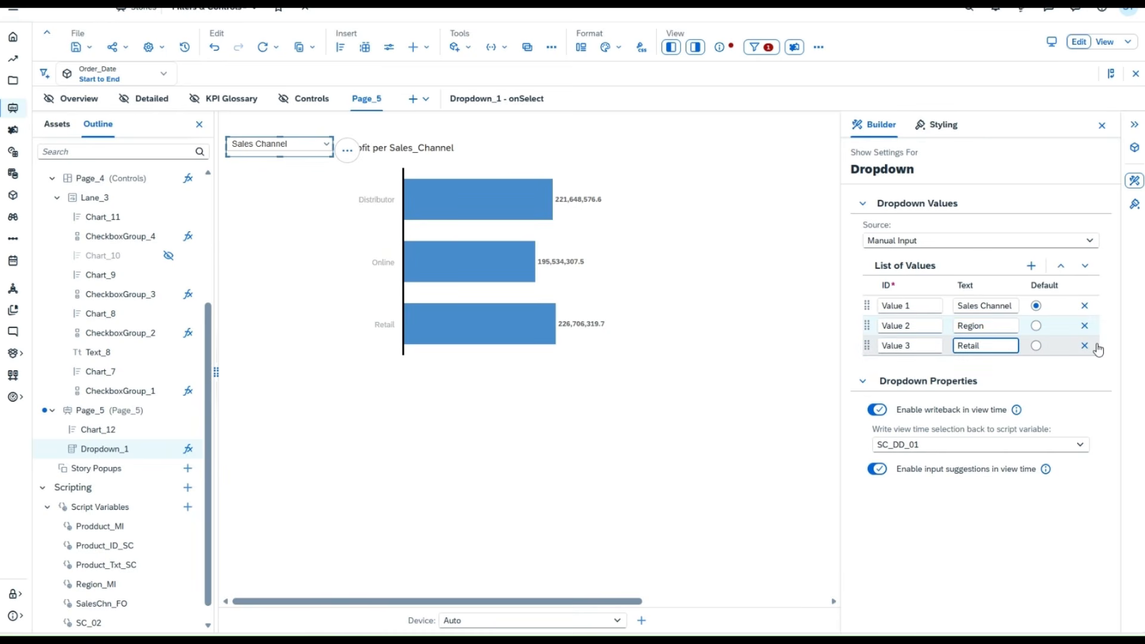
pyautogui.click(1085, 346)
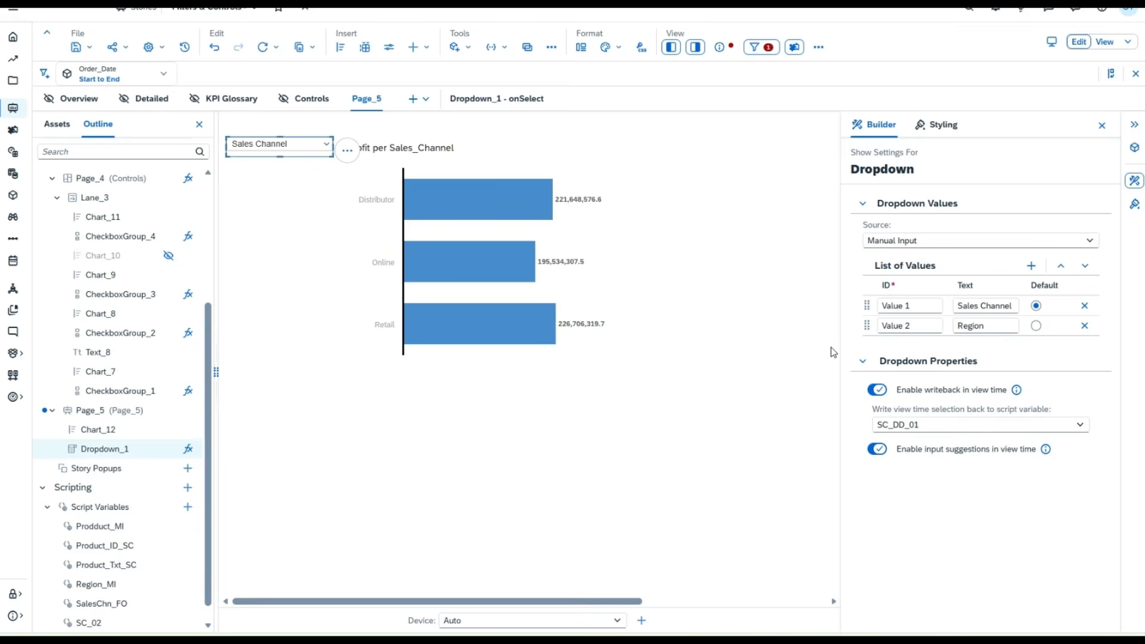
# Place a copy of the Profit per Sales_Channel chart exactly over the original on Page_5 and hide the copy.
pyautogui.click(592, 248)
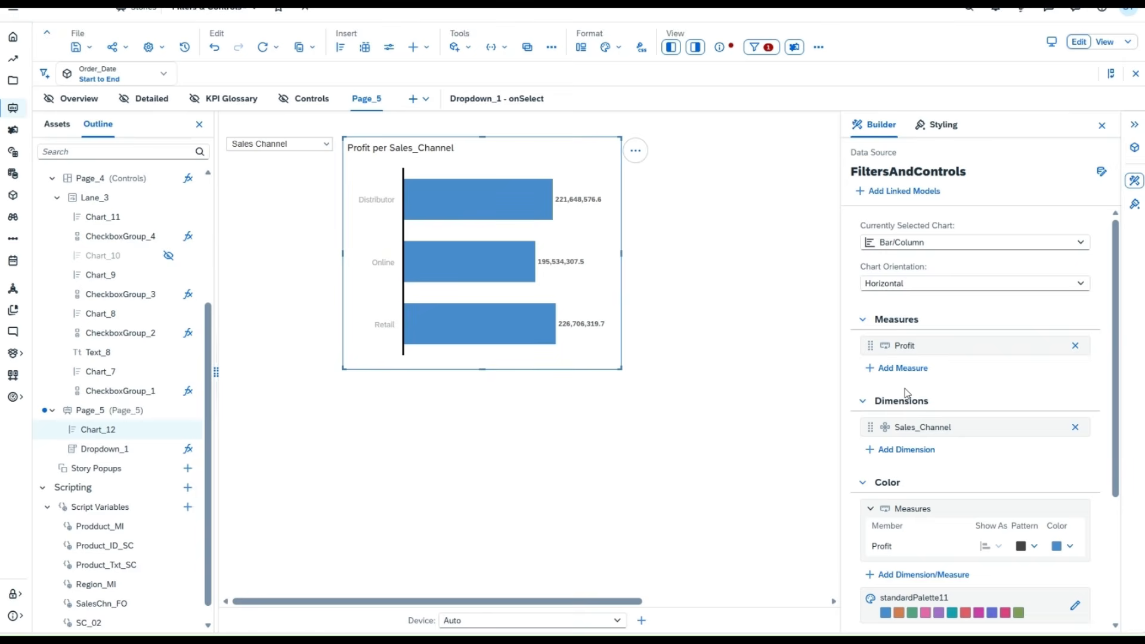
pyautogui.scroll(-1, 905, 389)
pyautogui.scroll(-1, 959, 422)
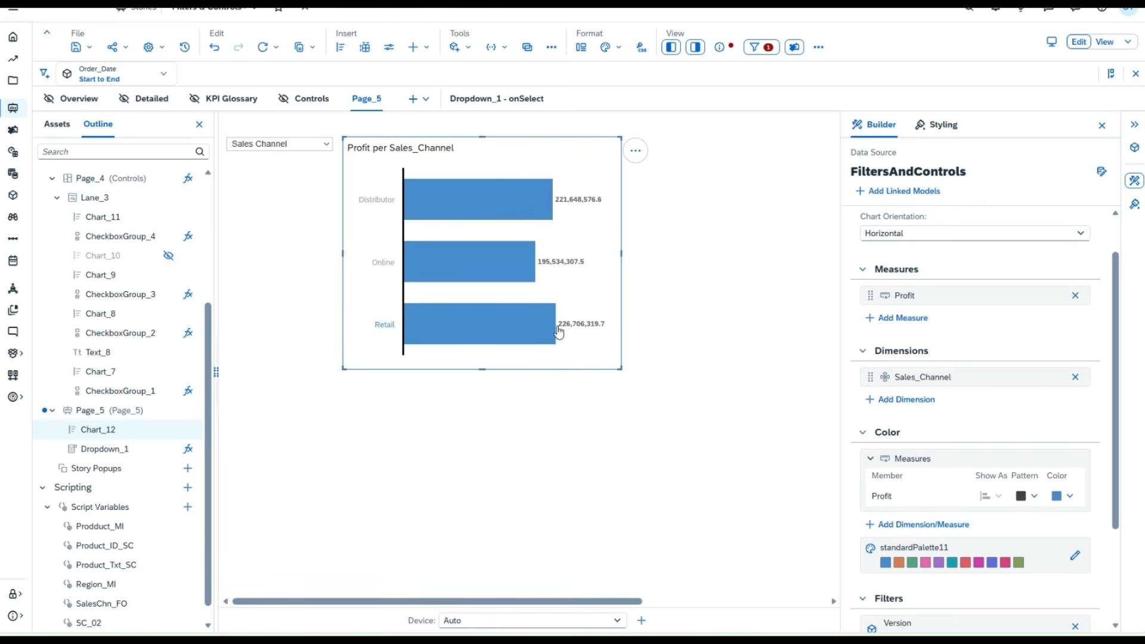
pyautogui.hotkey('ctrl', 'c')
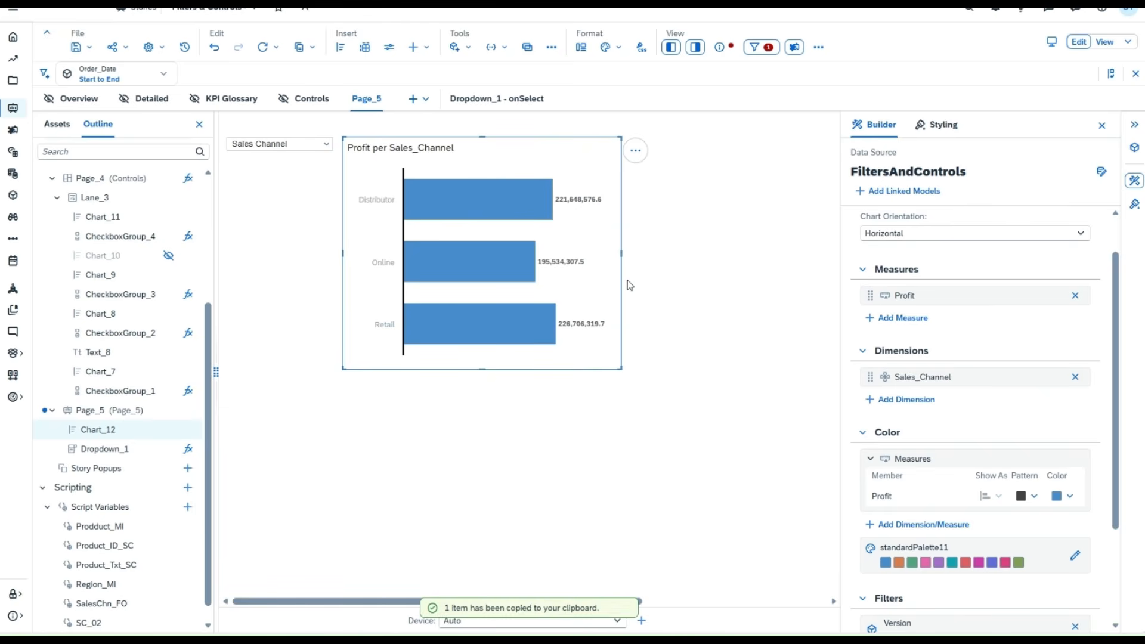
pyautogui.hotkey('ctrl', 'v')
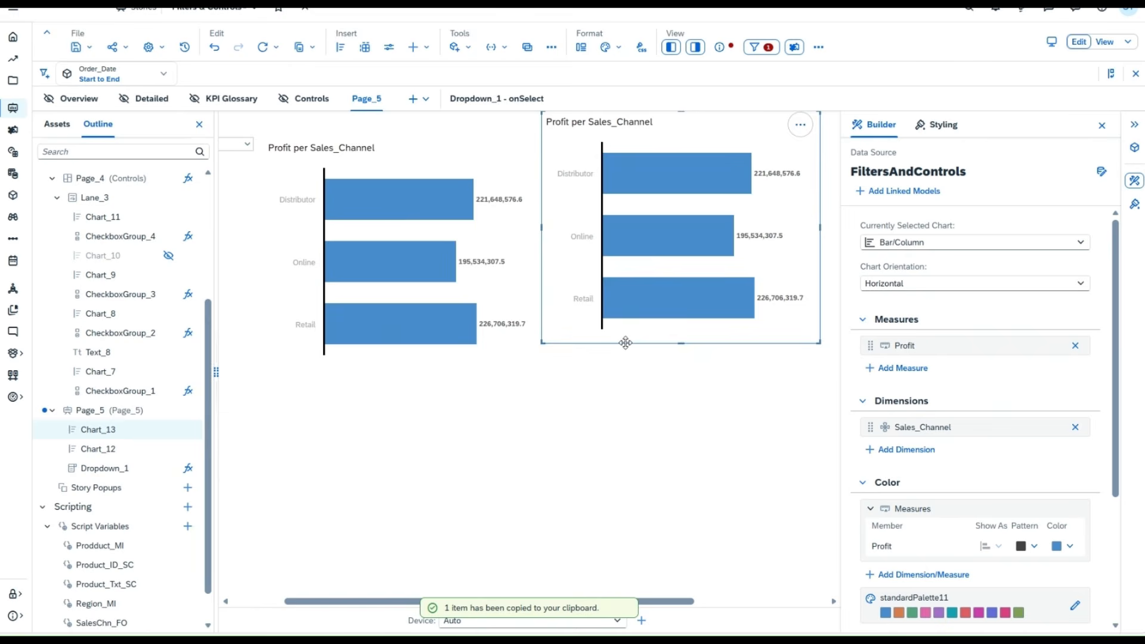
pyautogui.moveTo(625, 343); pyautogui.dragTo(351, 366)
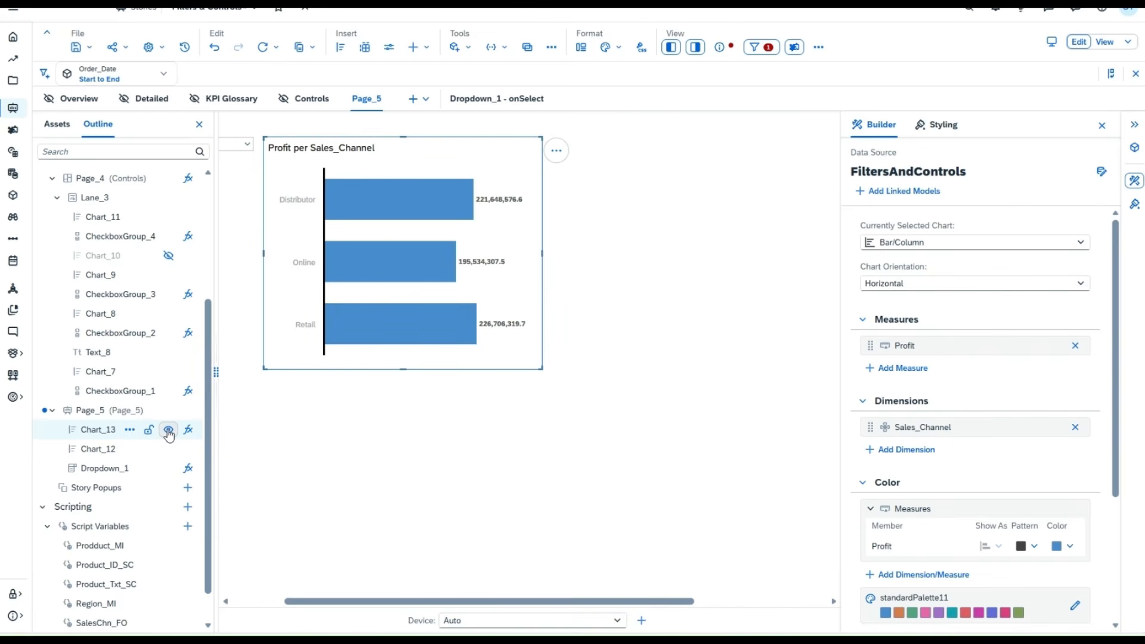
pyautogui.click(169, 431)
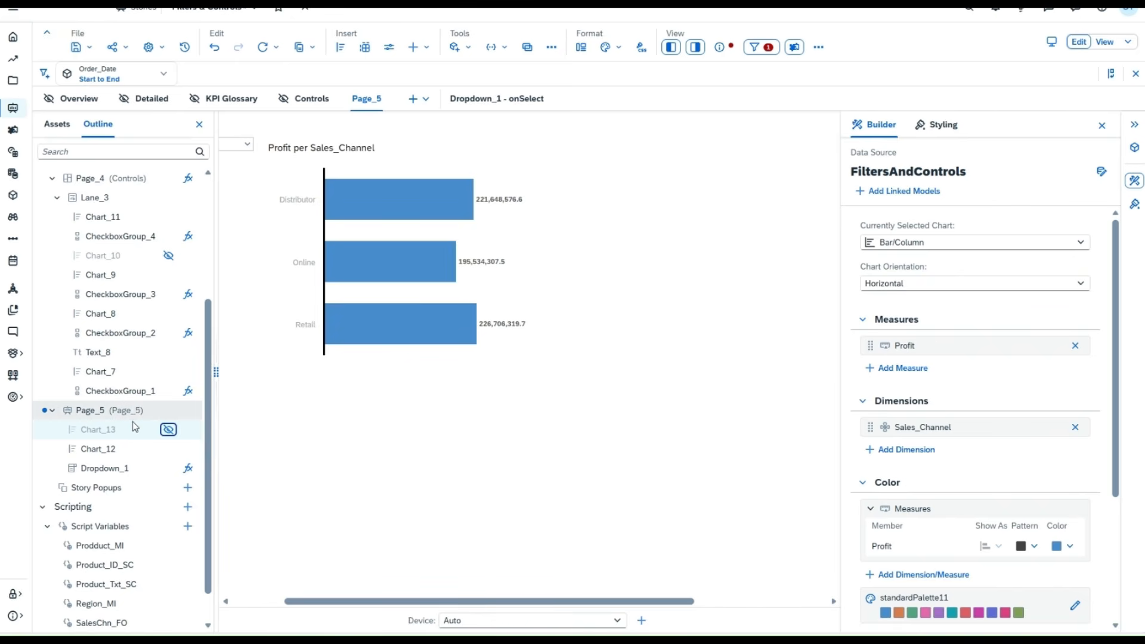
# Replace the Sales_Channel dimension of the hidden chart Chart_13 with Region from the Region_ID hierarchy.
pyautogui.click(89, 431)
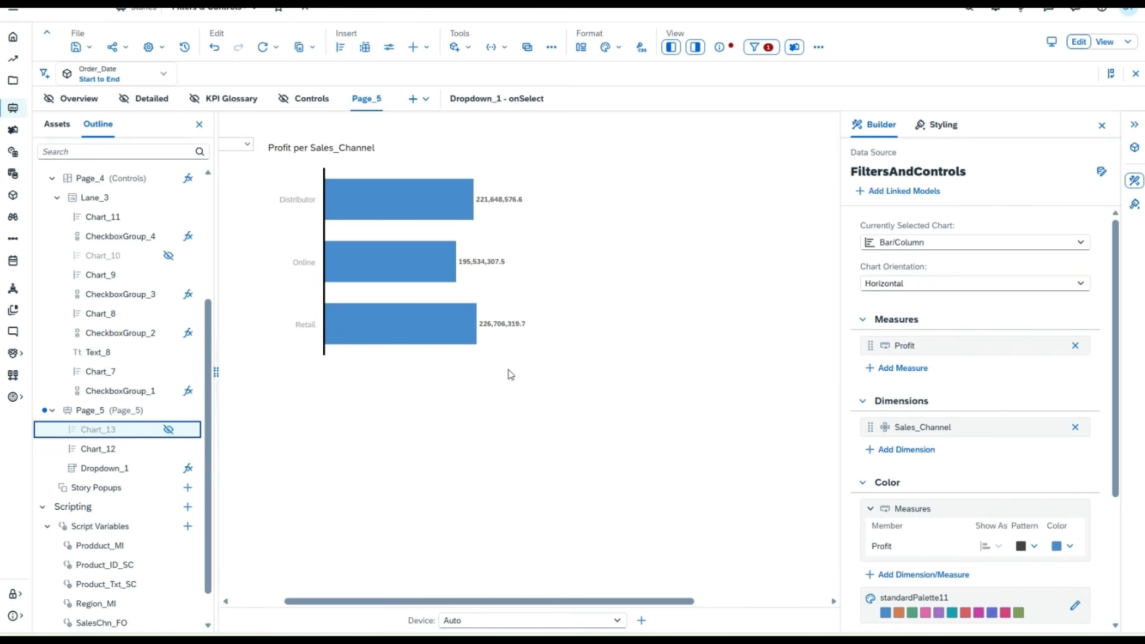
pyautogui.scroll(-1, 990, 395)
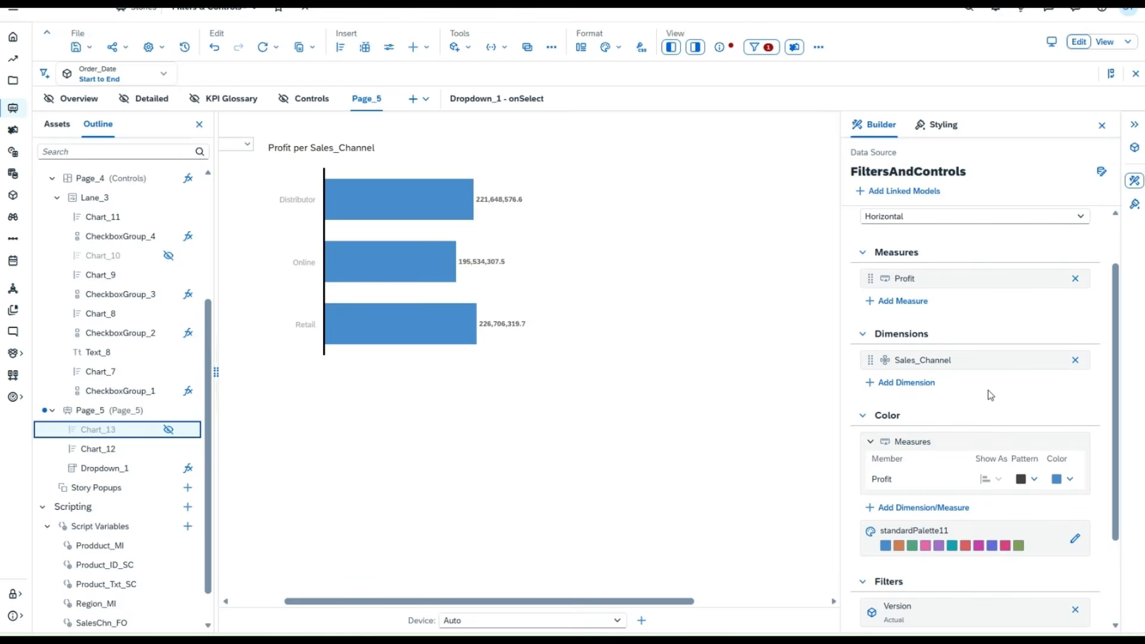
pyautogui.click(933, 120)
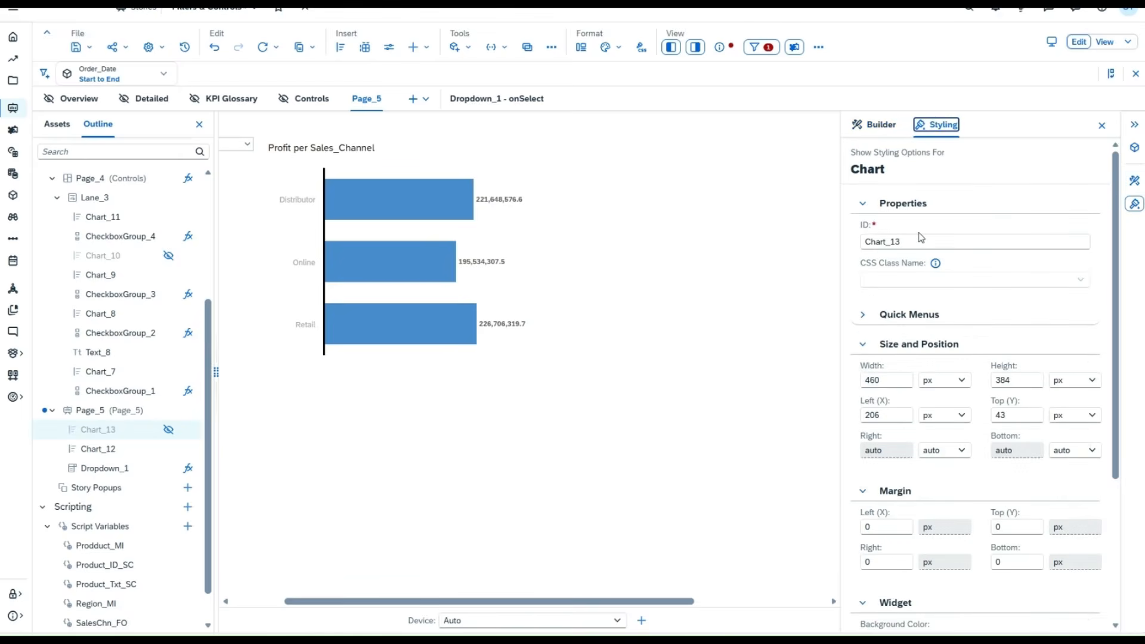
pyautogui.click(881, 126)
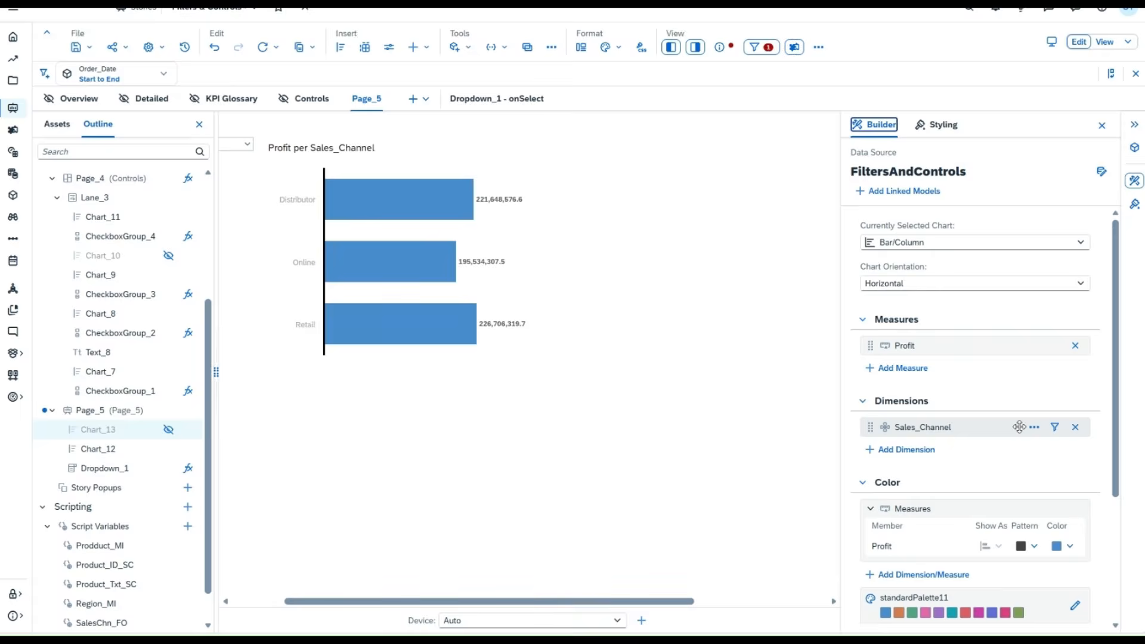
pyautogui.click(1076, 427)
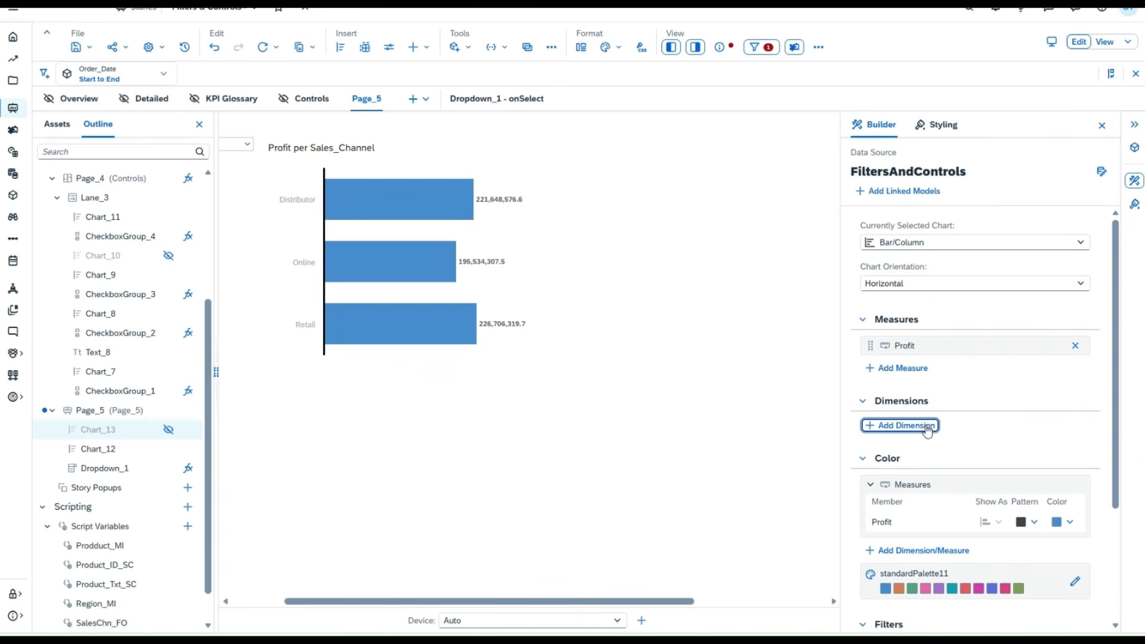
pyautogui.click(927, 429)
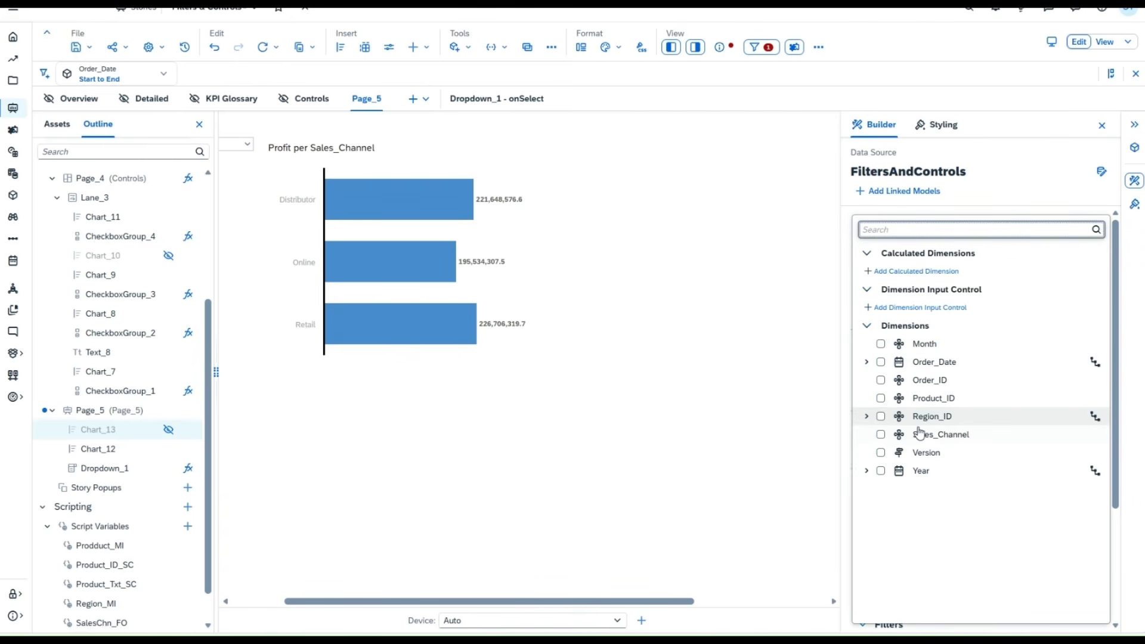
pyautogui.click(867, 417)
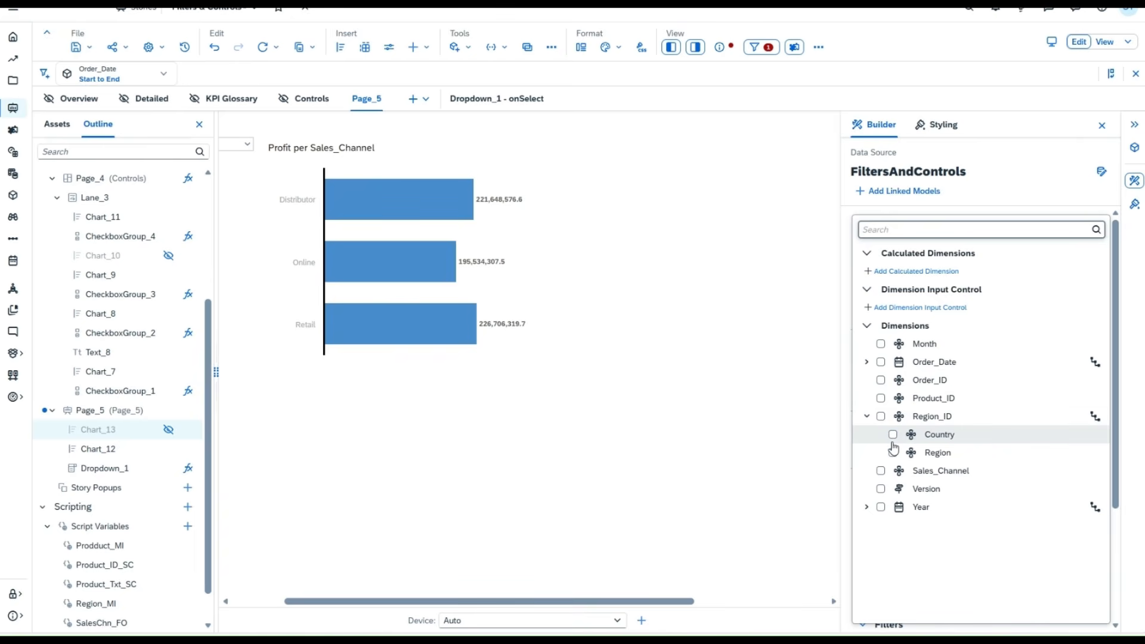
pyautogui.click(893, 453)
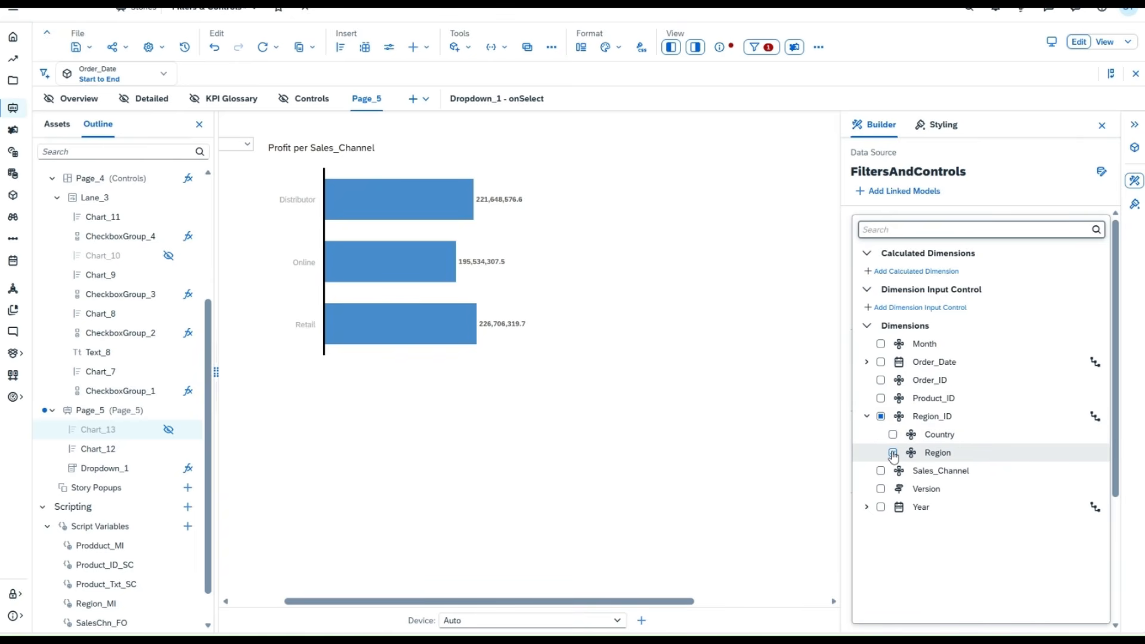
pyautogui.click(667, 413)
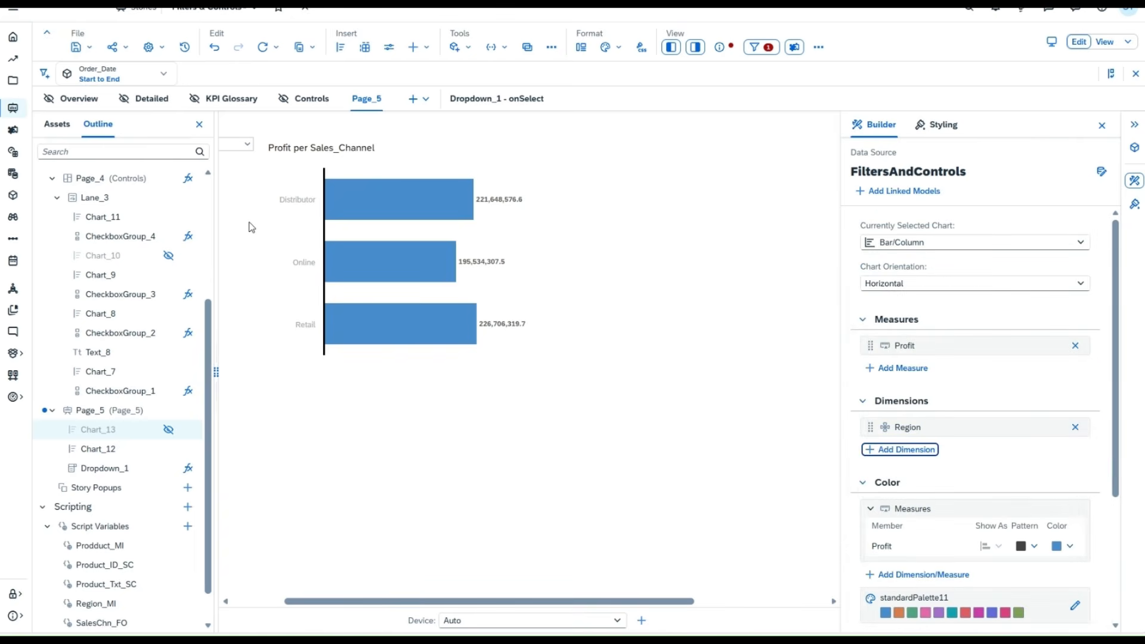
# Open the onSelect script of Dropdown_1 on Page_5 and delete its existing Chart_12 dimension filter line.
pyautogui.click(236, 153)
pyautogui.click(267, 152)
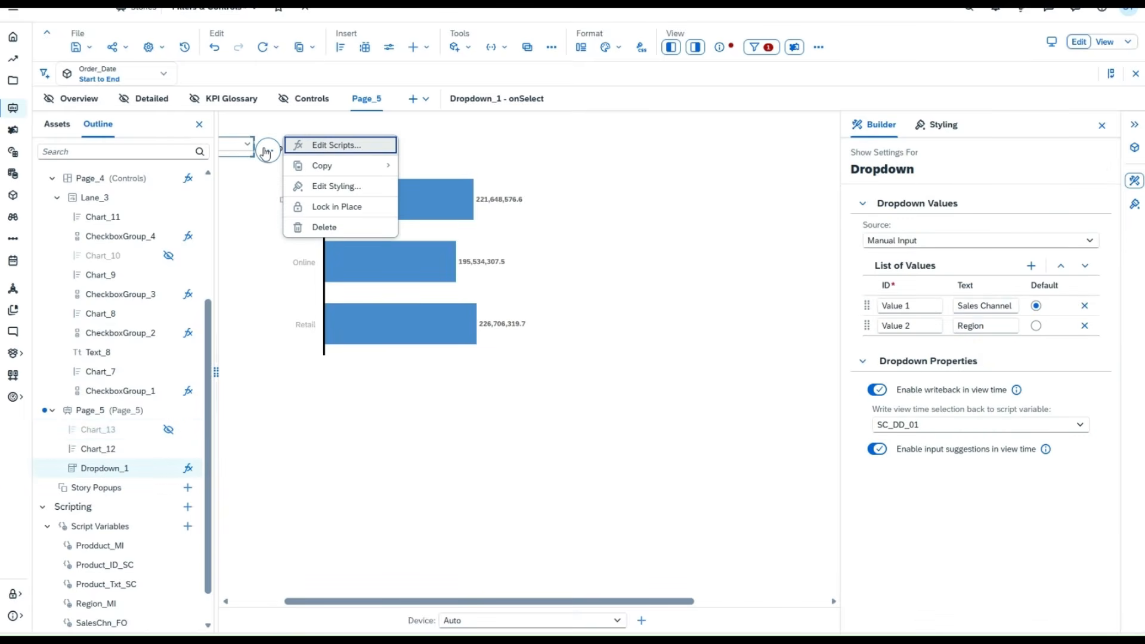
pyautogui.click(301, 149)
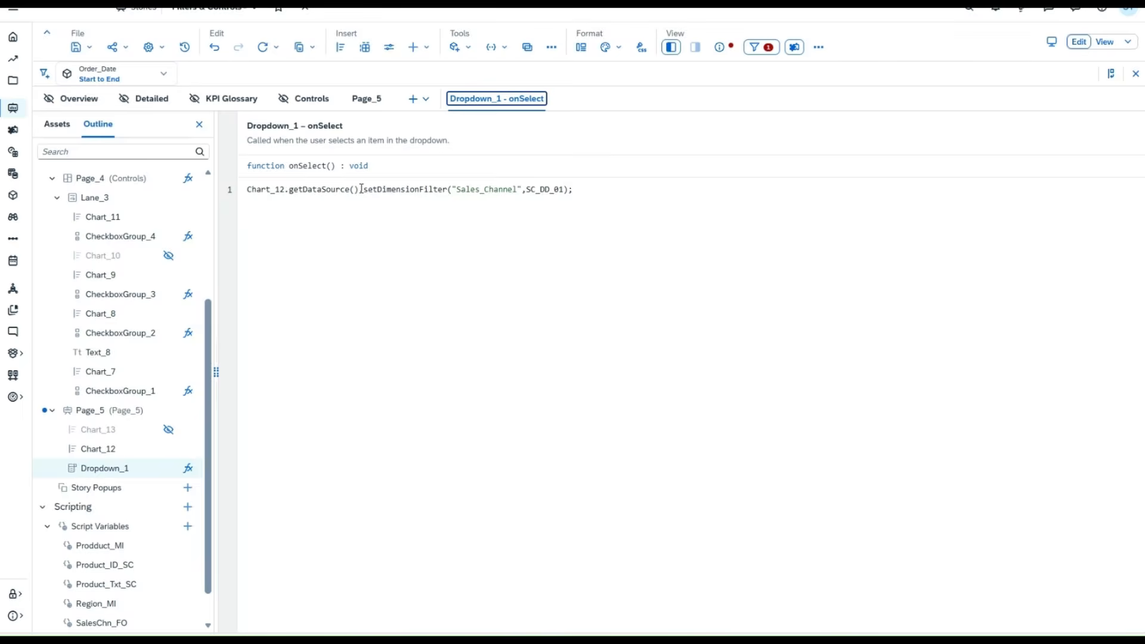
pyautogui.click(365, 99)
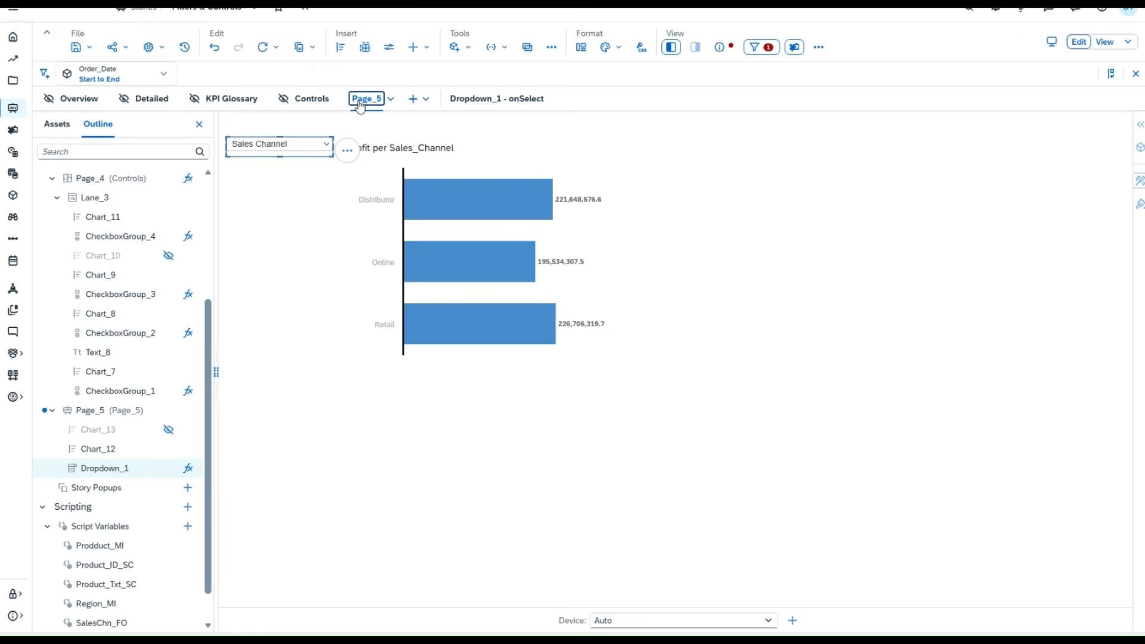
pyautogui.click(344, 149)
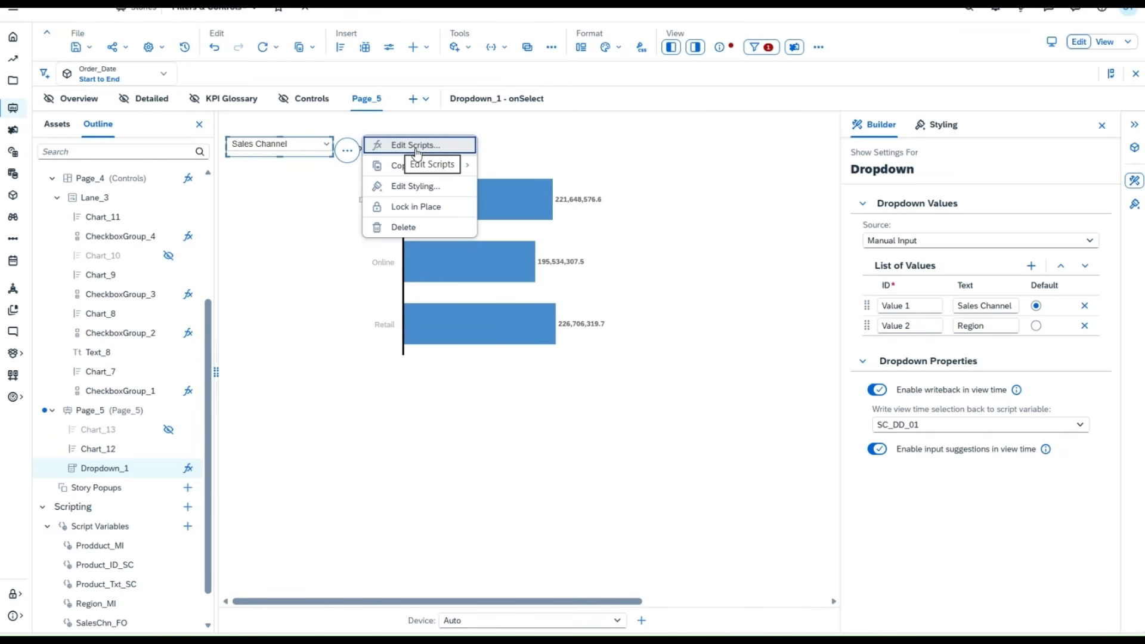
pyautogui.click(416, 146)
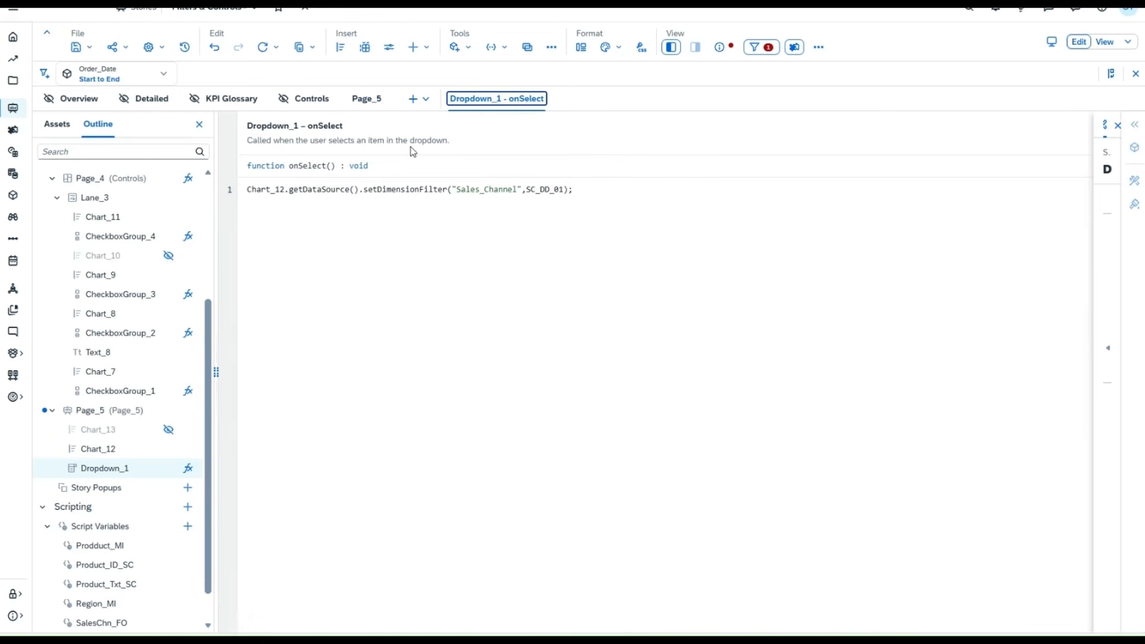
pyautogui.click(248, 189)
pyautogui.moveTo(248, 190); pyautogui.dragTo(578, 190)
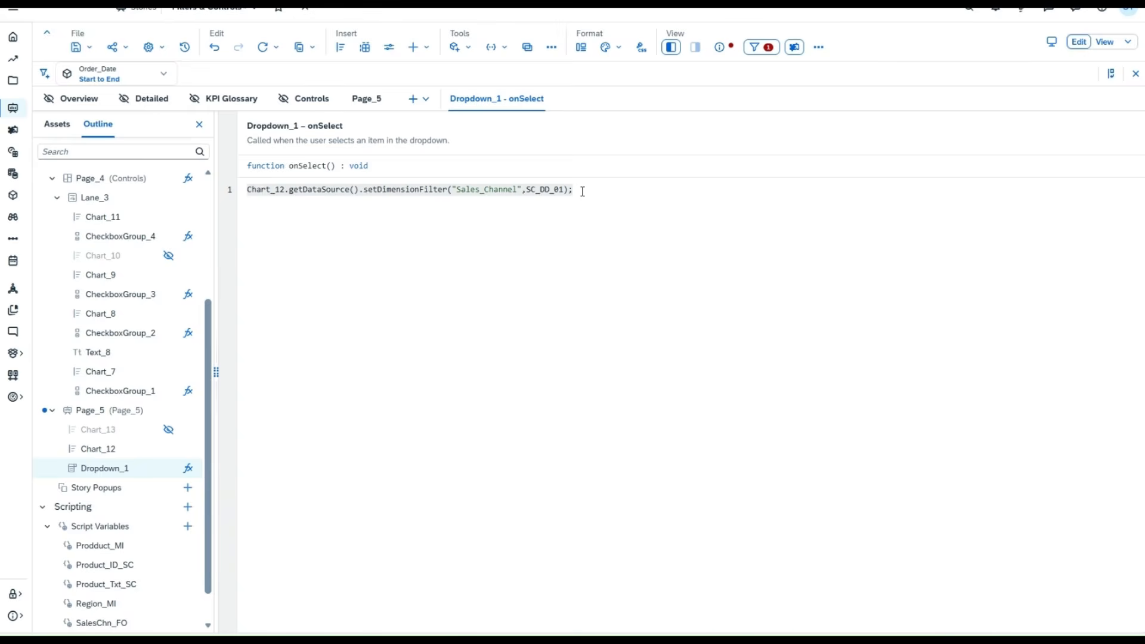
pyautogui.press('Delete')
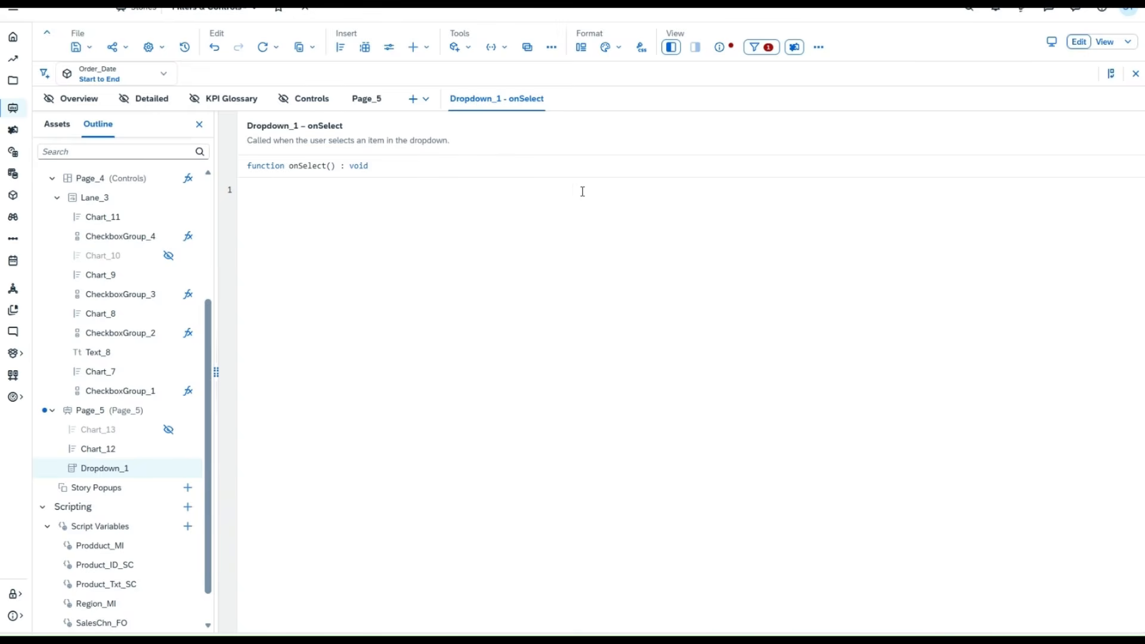
# Start the onSelect script with the condition if (SC_DD_01 === "Sales Channel") and open its block.
pyautogui.write('if')
pyautogui.press('BackSpace')
pyautogui.press('BackSpace')
pyautogui.press('BackSpace')
pyautogui.write('if SC')
pyautogui.hotkey('ctrl', 'space')
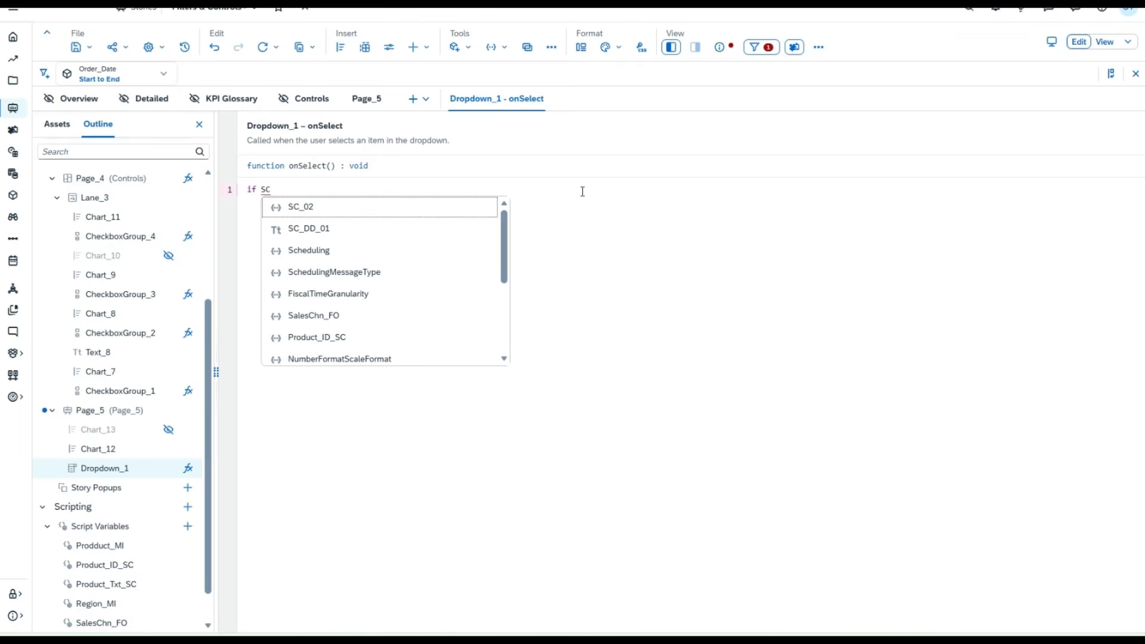
pyautogui.click(473, 230)
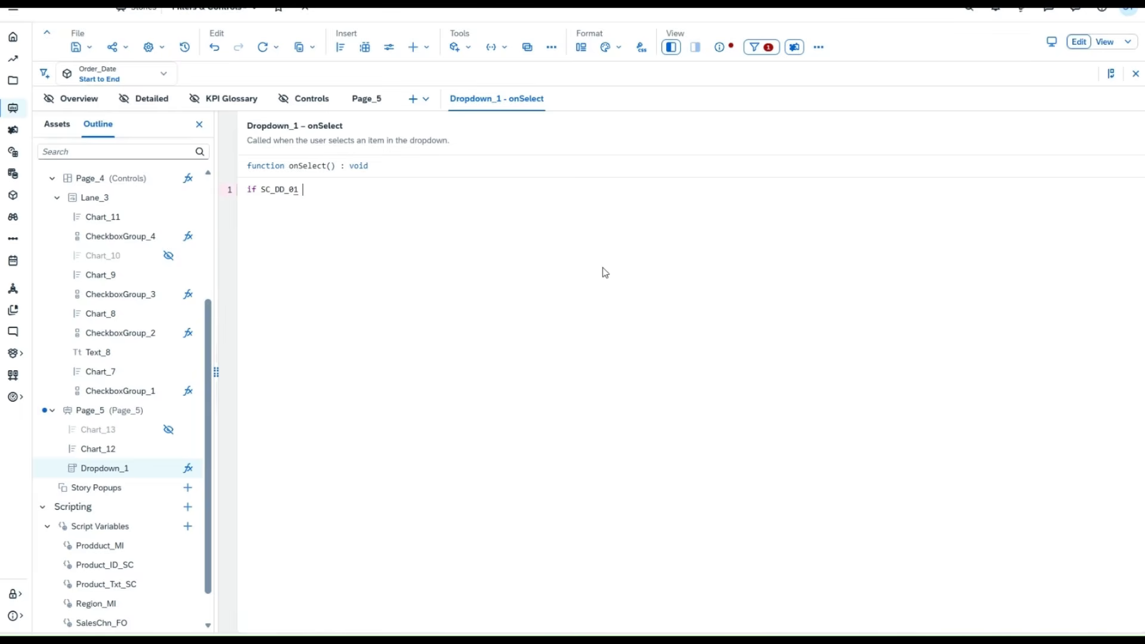
pyautogui.write('===')
pyautogui.write('"Sales Channel')
pyautogui.press('Right')
pyautogui.write('(')
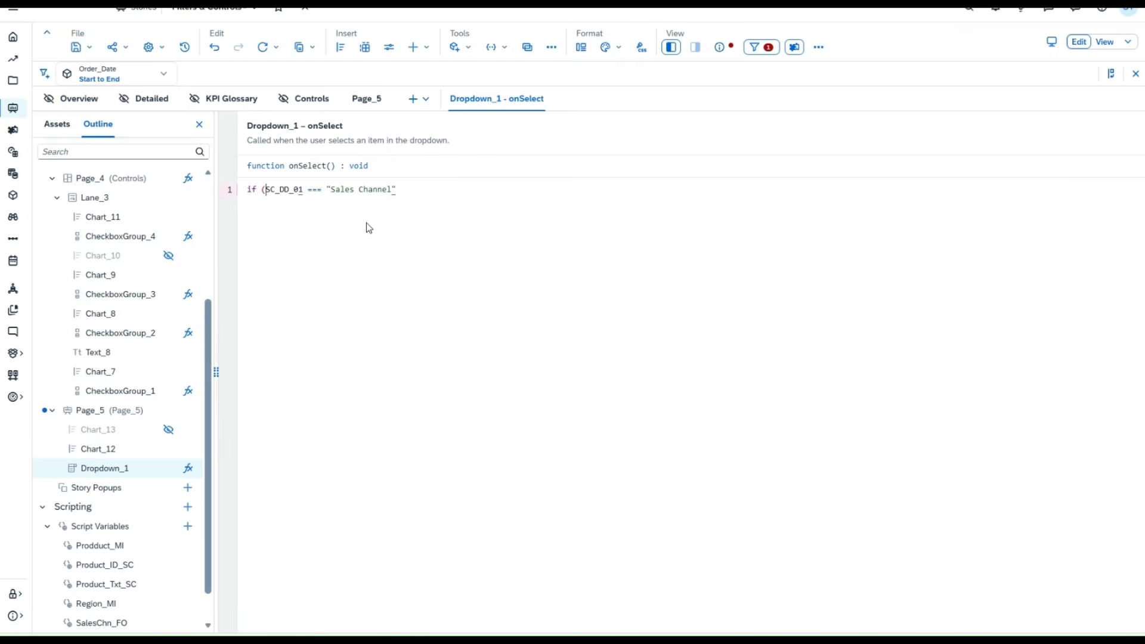
pyautogui.press('End')
pyautogui.write('){')
pyautogui.press('Return')
# Add Chart_13.setVisible(false); inside the Sales Channel condition of the script.
pyautogui.write('Char')
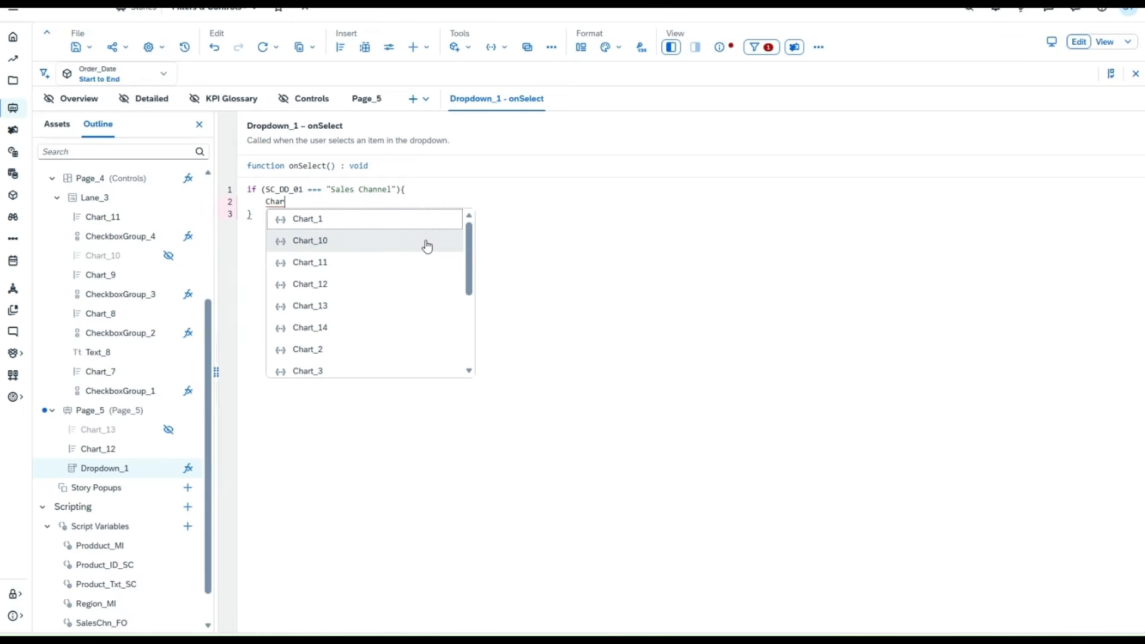
pyautogui.click(385, 306)
pyautogui.write('.')
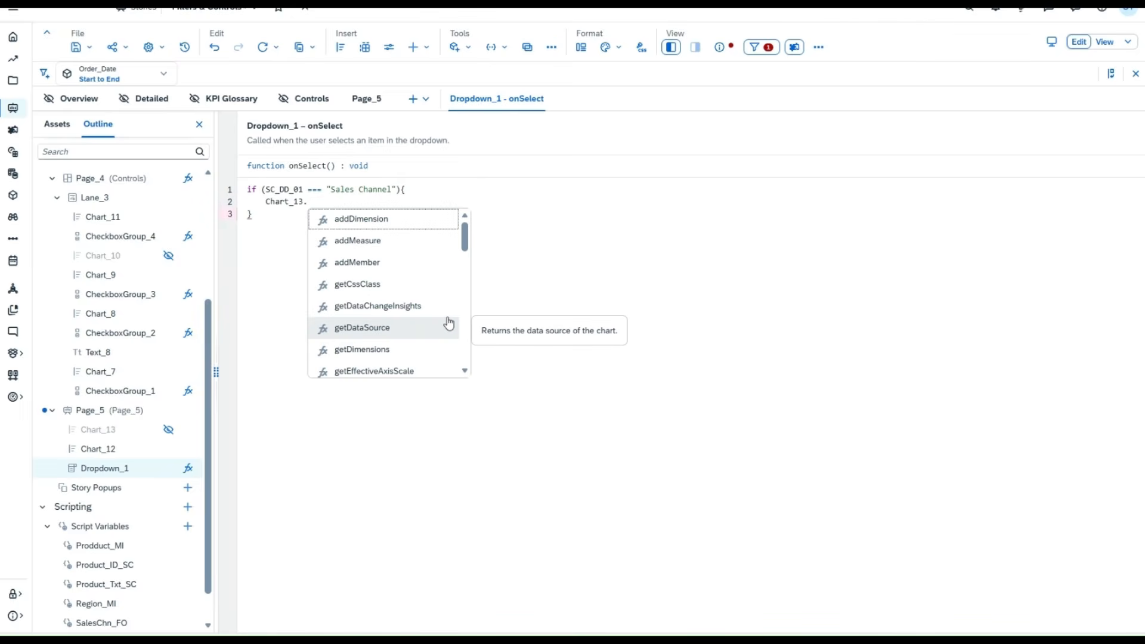
pyautogui.scroll(-2, 449, 322)
pyautogui.scroll(-3, 449, 323)
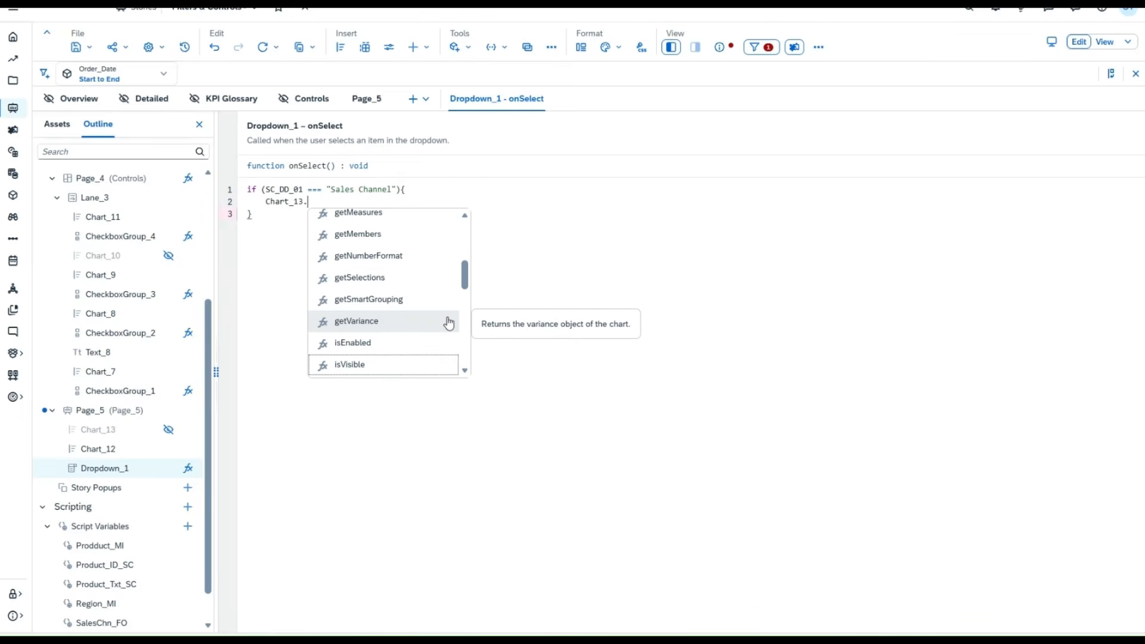
pyautogui.scroll(-3, 449, 323)
pyautogui.click(423, 327)
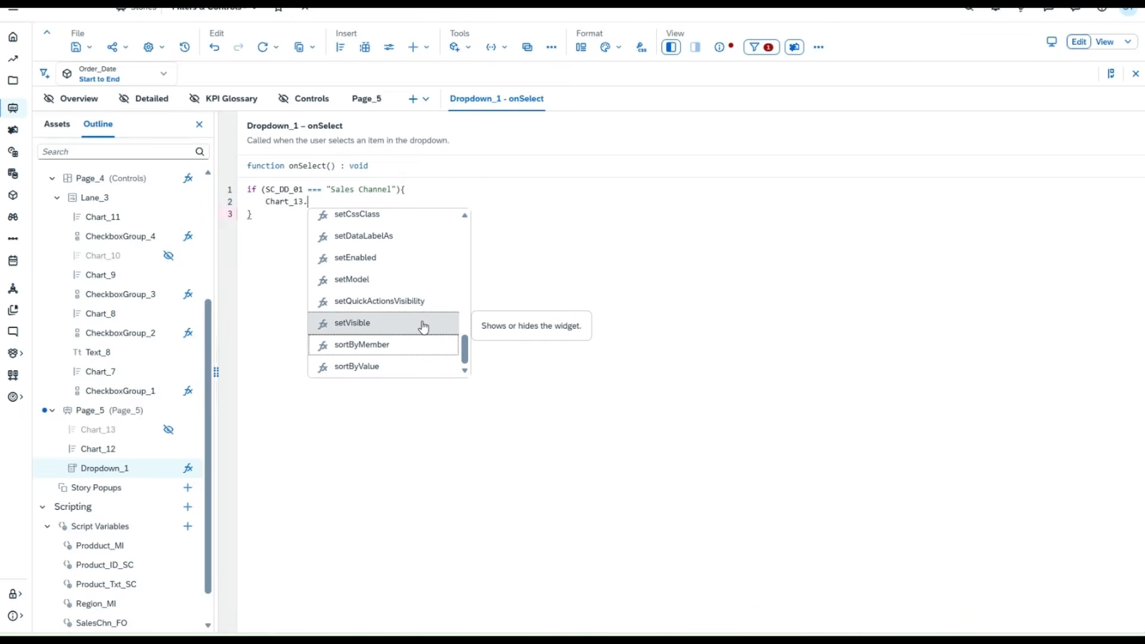
pyautogui.click(423, 327)
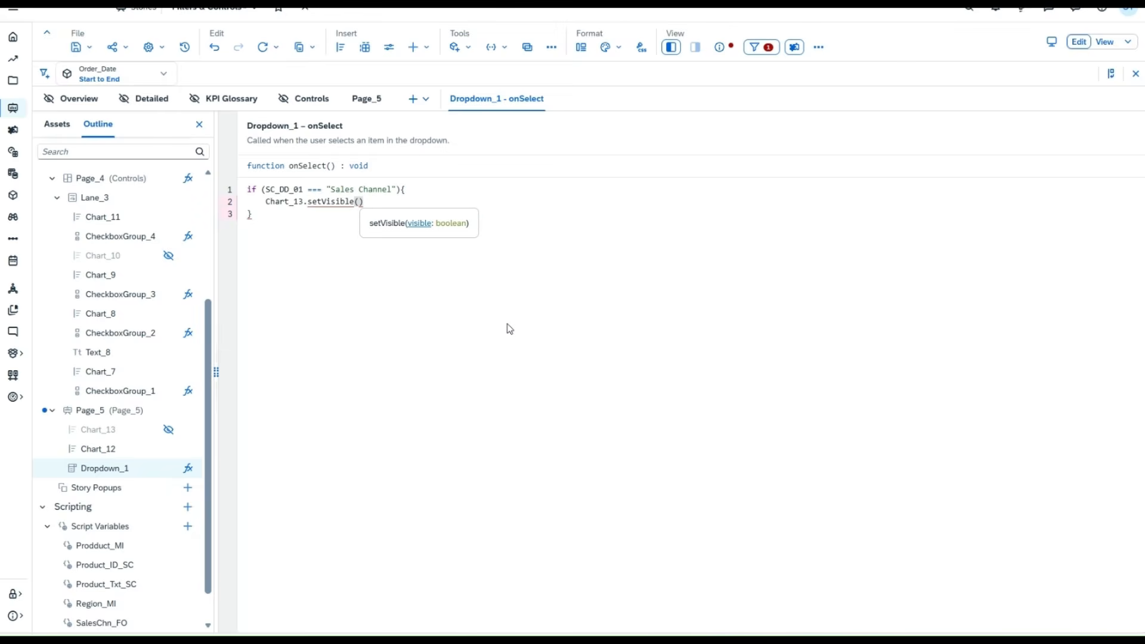
pyautogui.write('F')
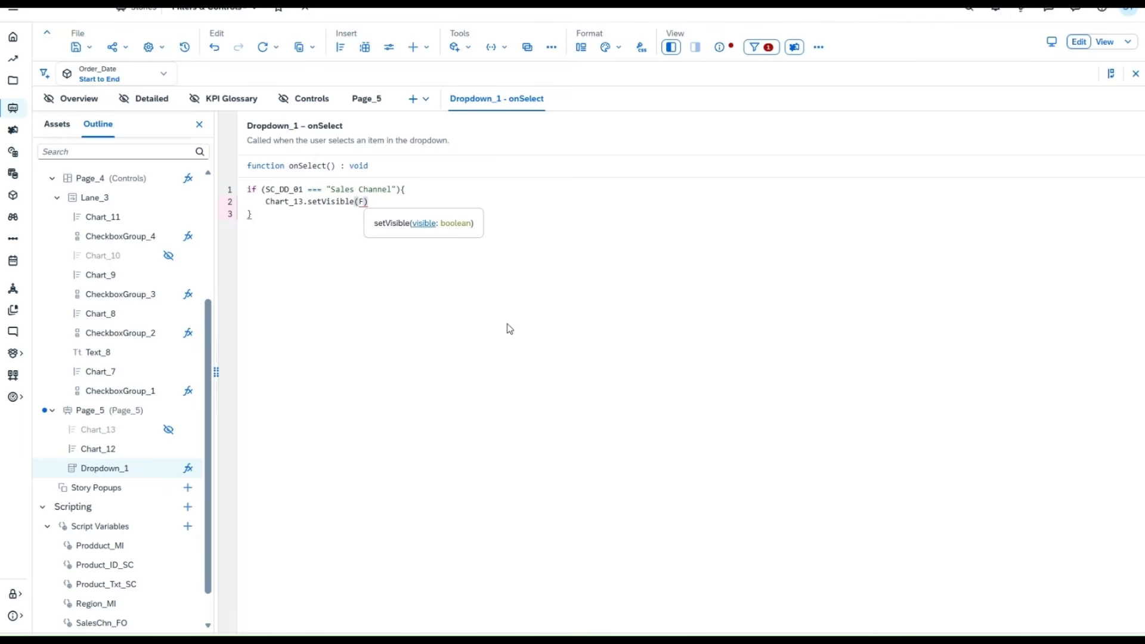
pyautogui.press('BackSpace')
pyautogui.write('Fas')
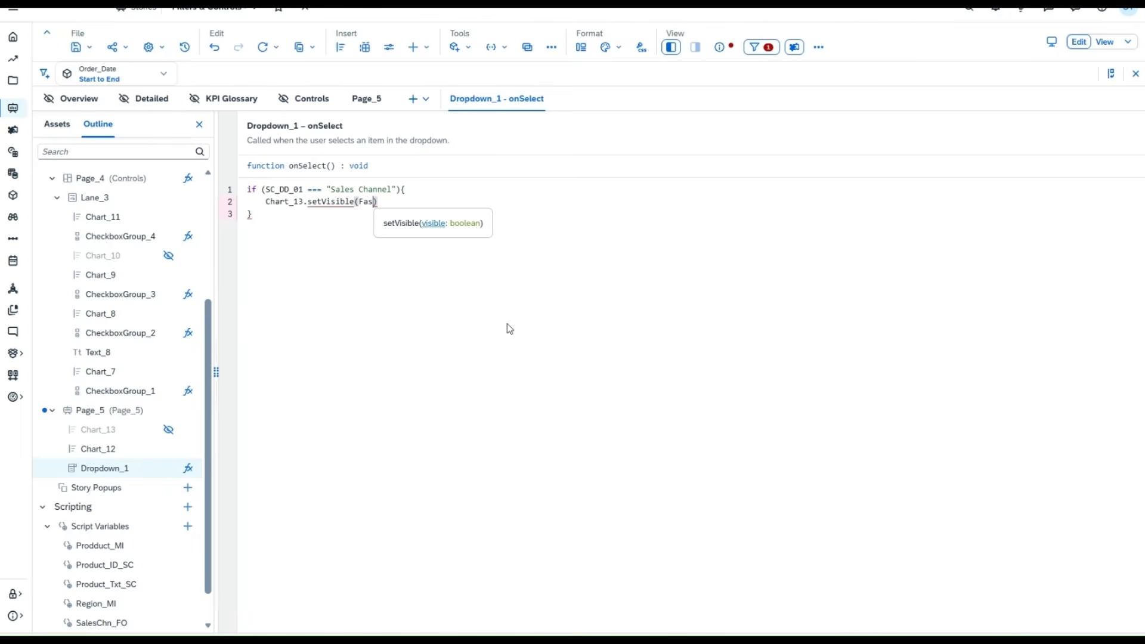
pyautogui.press('BackSpace')
pyautogui.press('BackSpace')
pyautogui.press('BackSpace')
pyautogui.write('fasle')
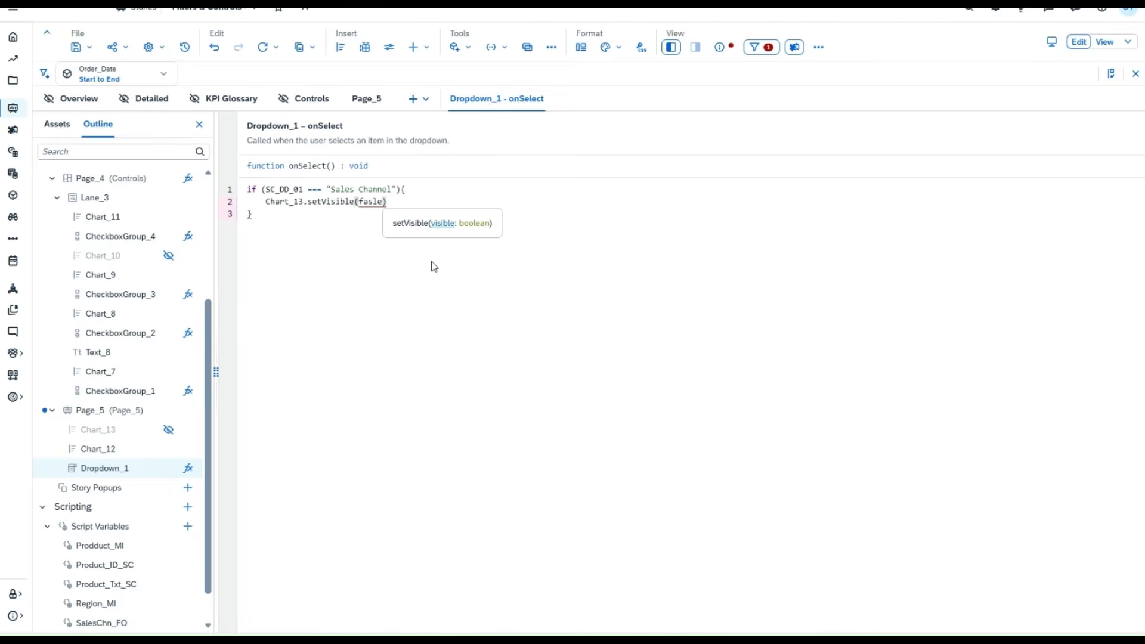
pyautogui.click(411, 202)
pyautogui.click(374, 202)
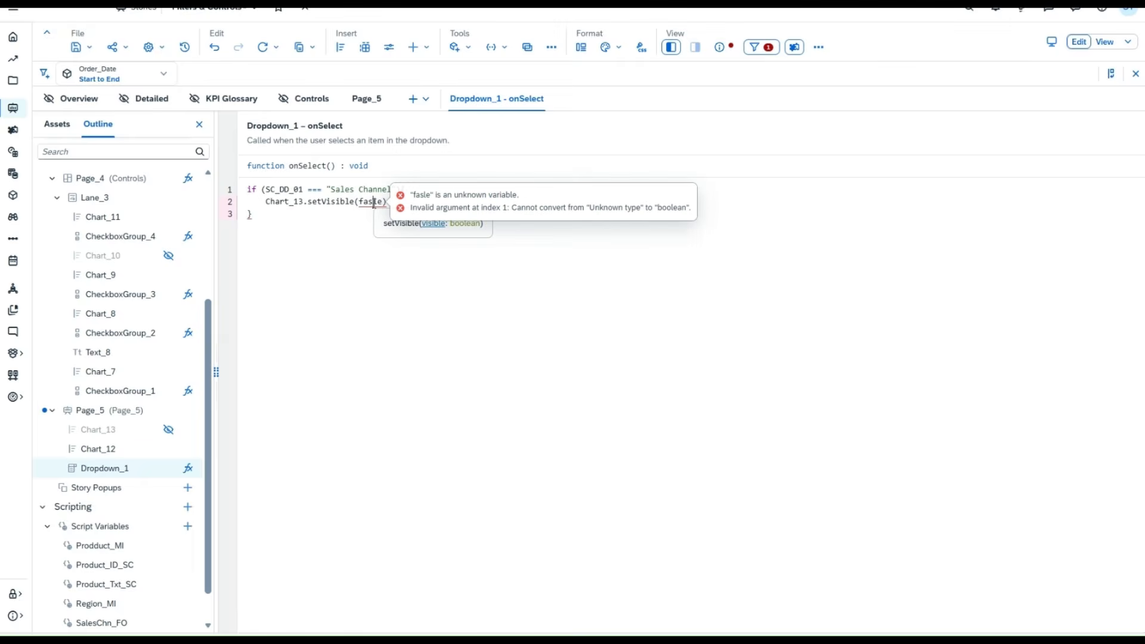
pyautogui.click(383, 201)
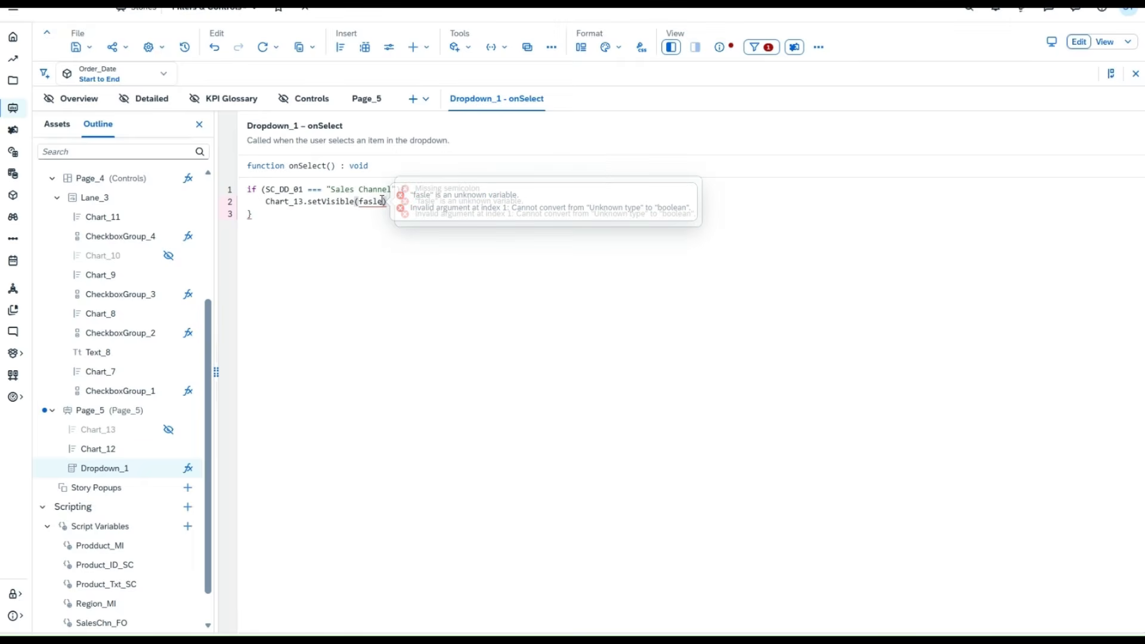
pyautogui.press('BackSpace')
pyautogui.press('BackSpace')
pyautogui.press('BackSpace')
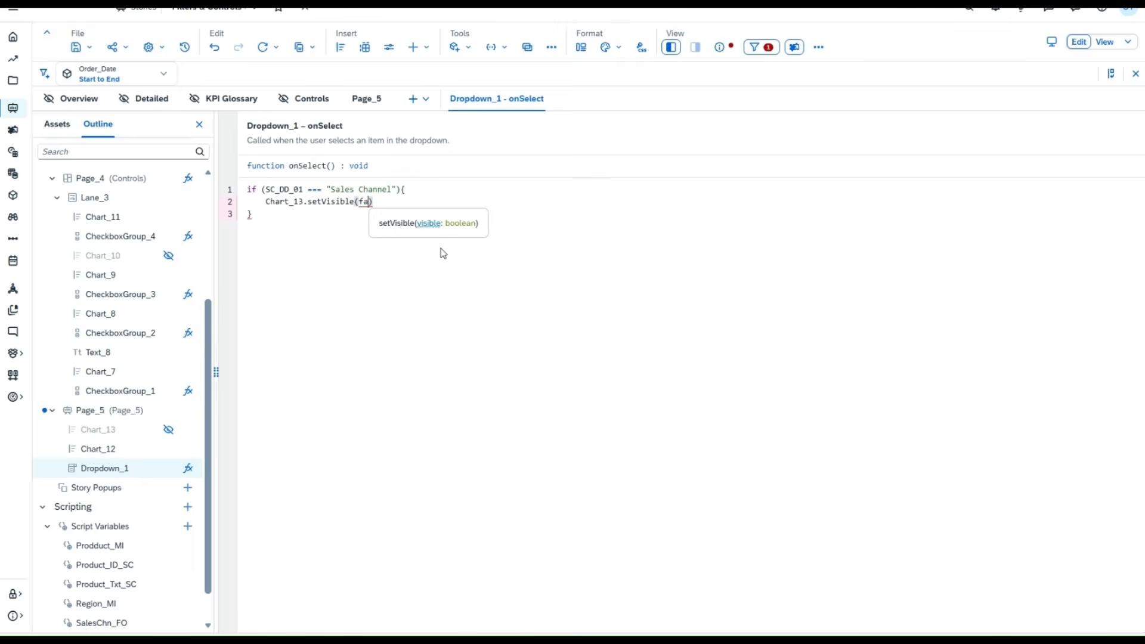
pyautogui.write('lse)')
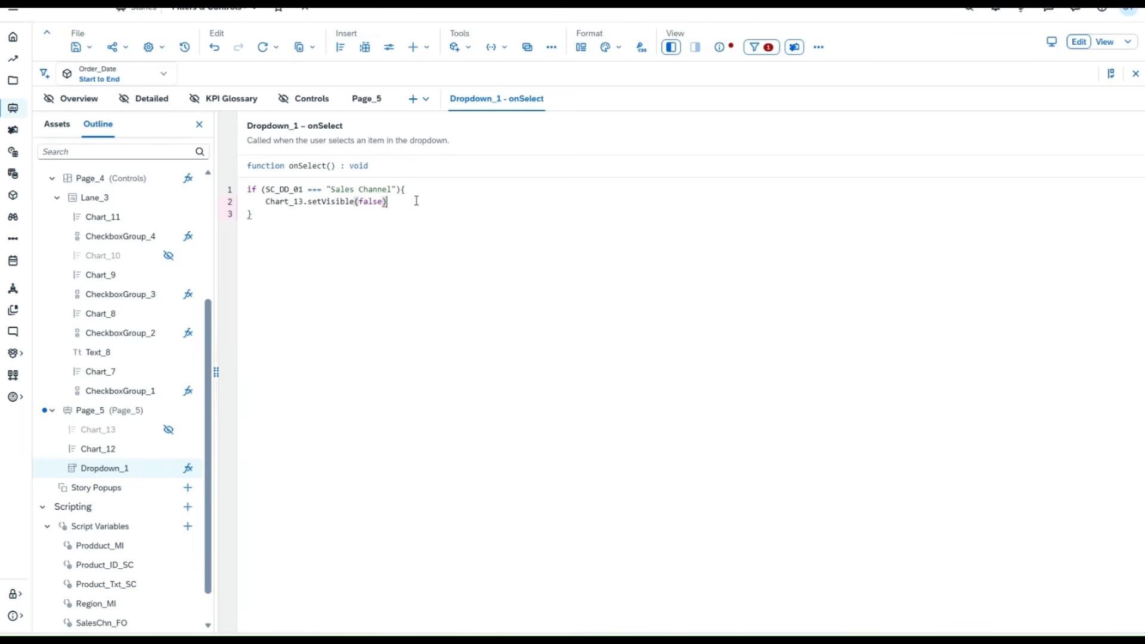
pyautogui.write(';')
# Duplicate the Chart_13 visibility line below itself and edit the copy to Chart_12.setVisible(true);.
pyautogui.moveTo(394, 207); pyautogui.dragTo(267, 201)
pyautogui.hotkey('ctrl', 'c')
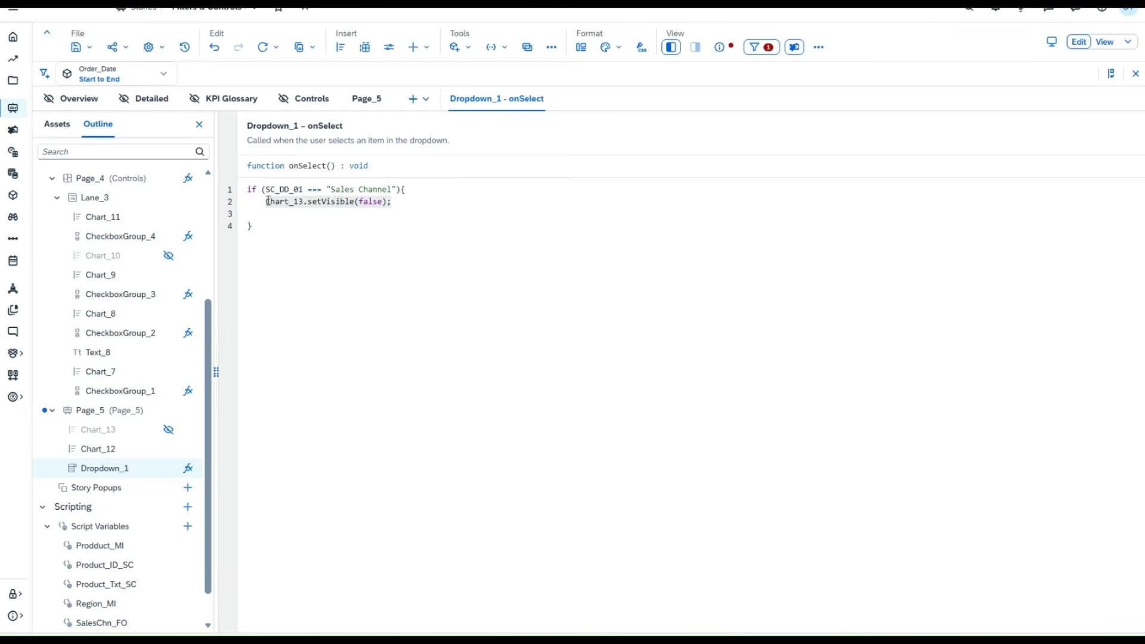
pyautogui.click(273, 216)
pyautogui.hotkey('ctrl', 'v')
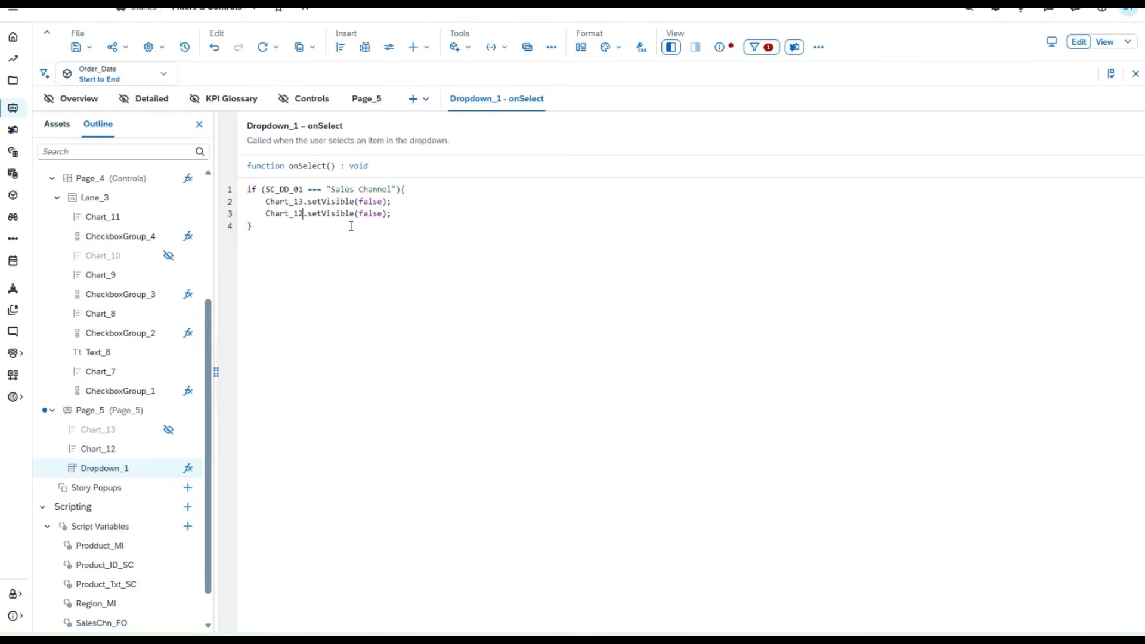
pyautogui.press('Right')
pyautogui.press('Right')
pyautogui.press('Right')
pyautogui.press('Right')
pyautogui.press('Right')
pyautogui.press('Right')
pyautogui.press('Right')
pyautogui.press('Right')
pyautogui.press('Right')
pyautogui.press('Right')
pyautogui.press('Right')
pyautogui.press('Right')
pyautogui.press('Right')
pyautogui.press('Right')
pyautogui.press('Right')
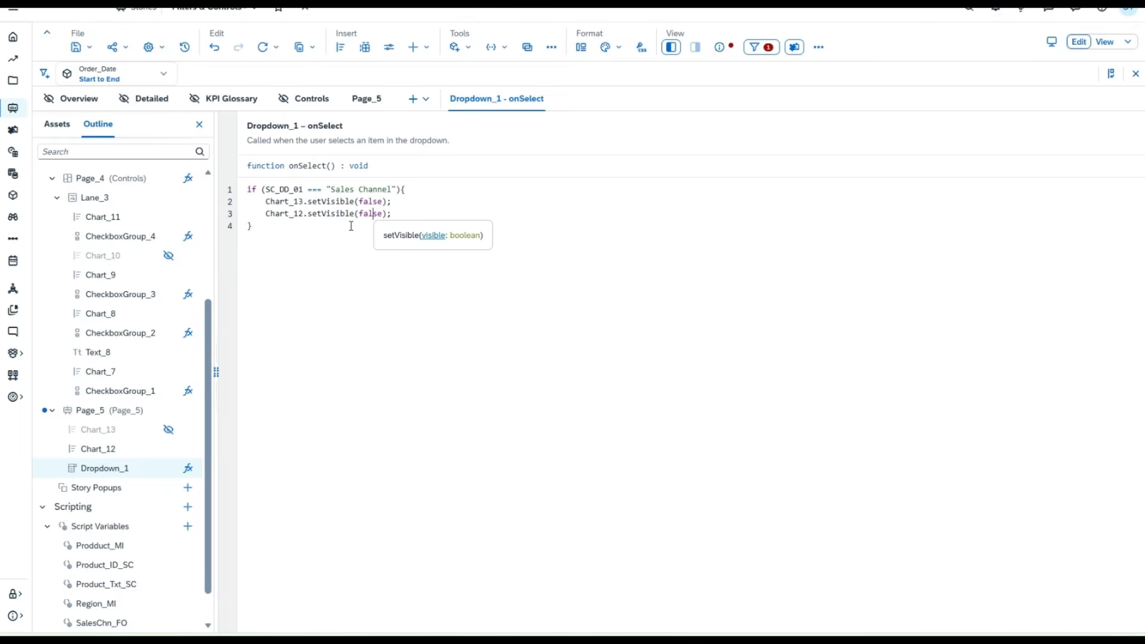
pyautogui.press('Delete')
pyautogui.press('Delete')
pyautogui.press('BackSpace')
pyautogui.press('BackSpace')
pyautogui.press('BackSpace')
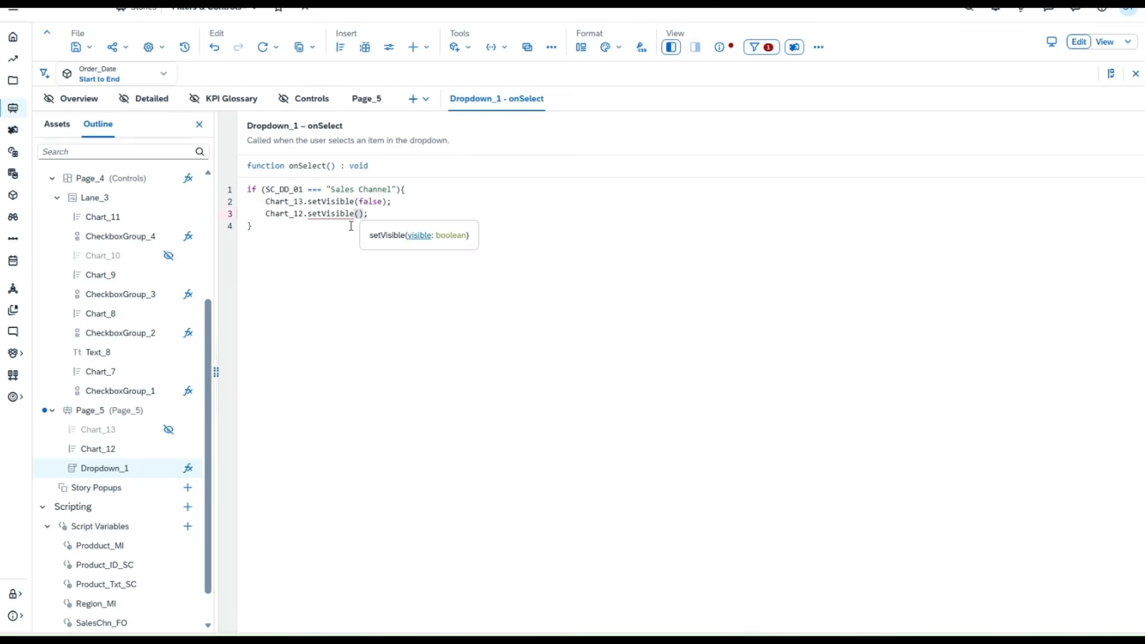
pyautogui.write('true')
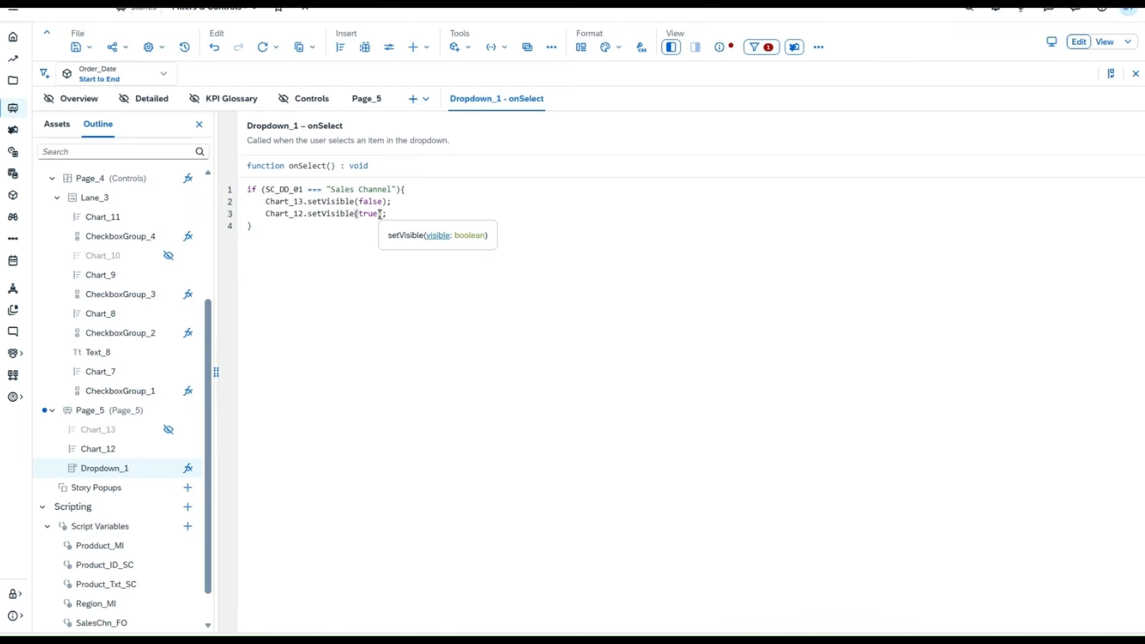
# Add an else block below the Chart_12 line and copy both setVisible lines into it.
pyautogui.click(283, 229)
pyautogui.moveTo(282, 229); pyautogui.dragTo(243, 191)
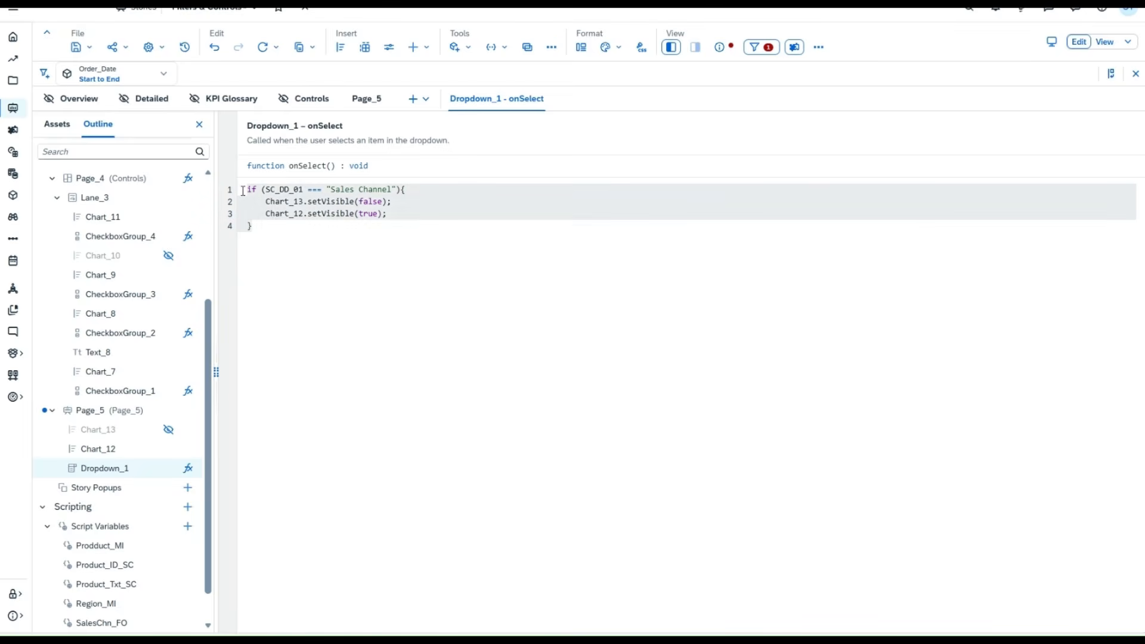
pyautogui.click(283, 232)
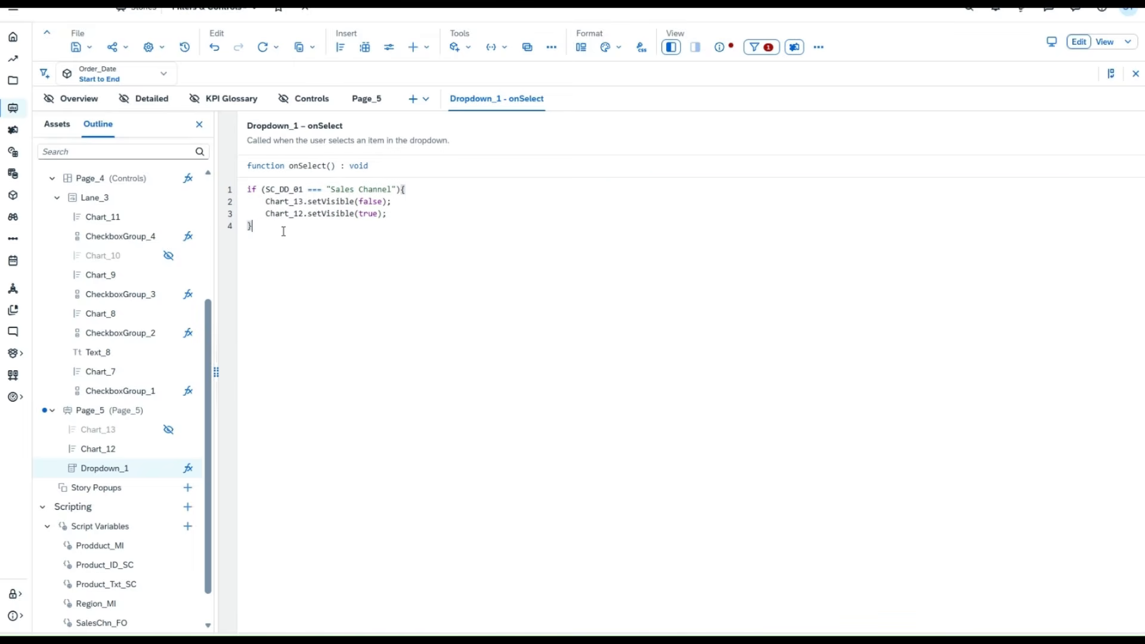
pyautogui.click(403, 219)
pyautogui.press('Return')
pyautogui.write('else {')
pyautogui.press('Return')
pyautogui.click(366, 207)
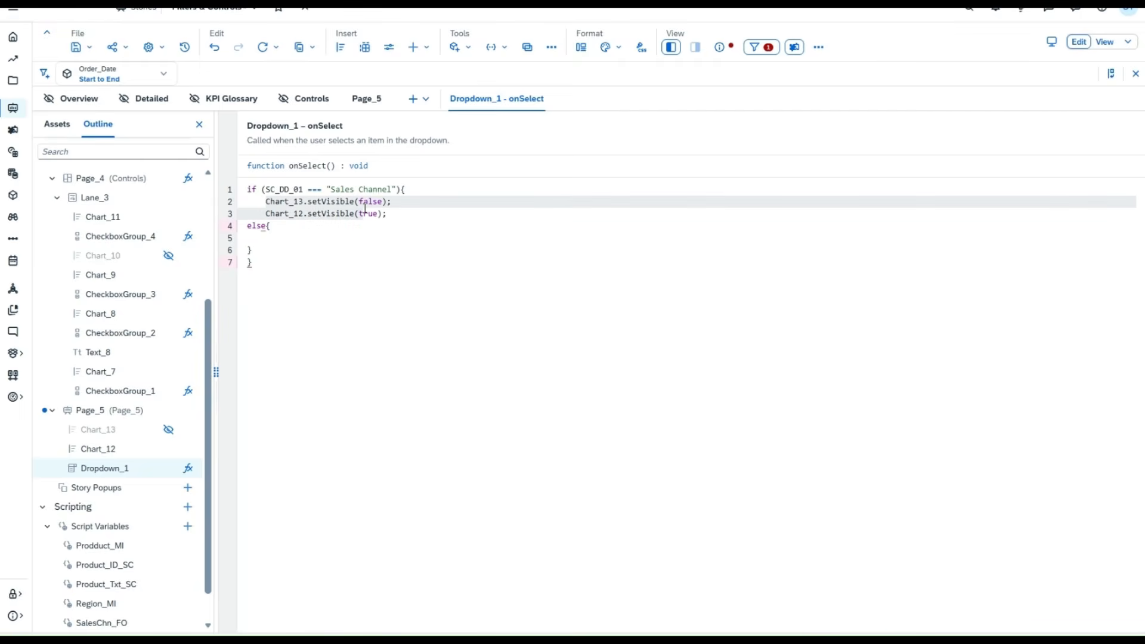
pyautogui.hotkey('ctrl', 'c')
pyautogui.click(298, 239)
pyautogui.hotkey('ctrl', 'v')
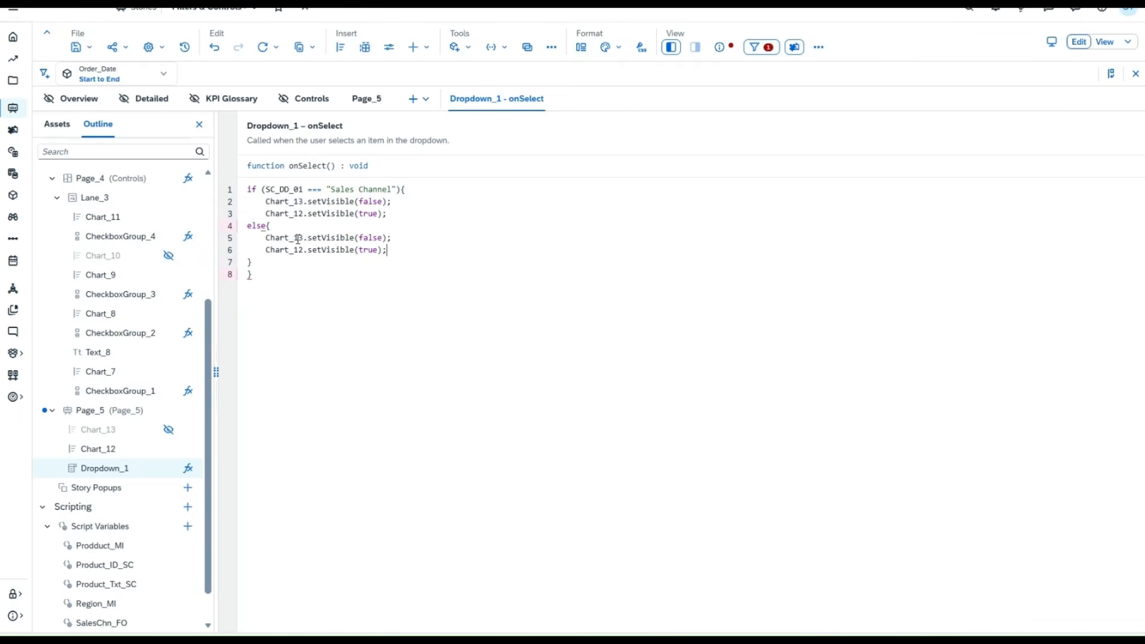
# Correct the braces so the if block closes before else and the else block has its own opening brace.
pyautogui.click(260, 279)
pyautogui.click(269, 230)
pyautogui.click(405, 214)
pyautogui.press('Return')
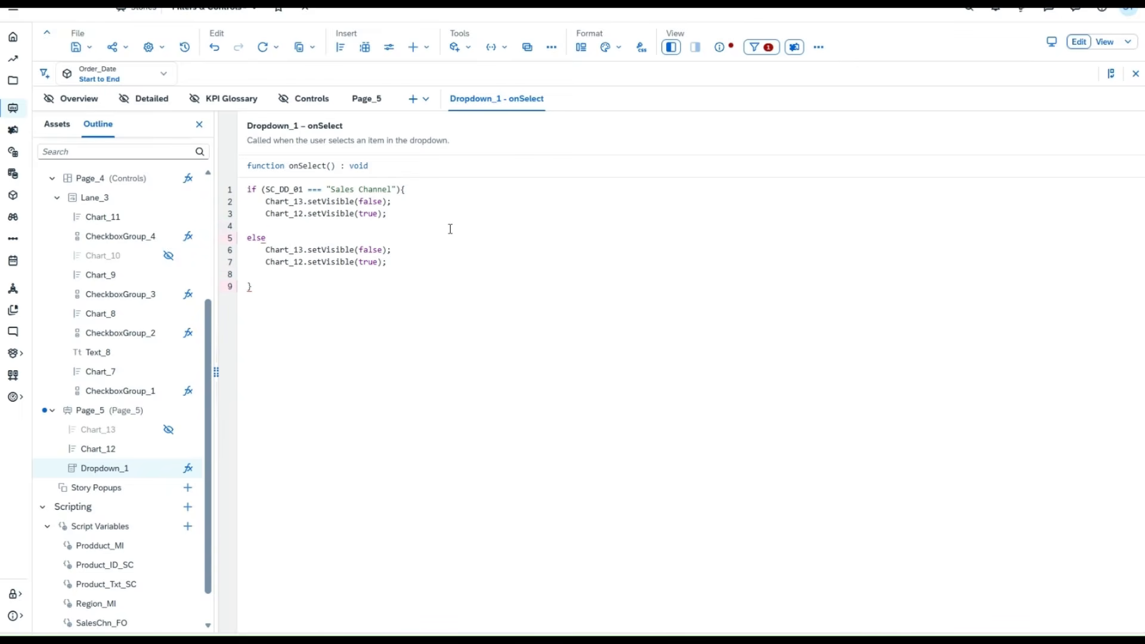
pyautogui.write('}')
pyautogui.click(313, 241)
pyautogui.write('{}')
pyautogui.press('BackSpace')
# Change the Chart_13.setVisible argument in the else block to true.
pyautogui.click(409, 251)
pyautogui.click(383, 250)
pyautogui.press('BackSpace')
pyautogui.press('BackSpace')
pyautogui.press('BackSpace')
pyautogui.press('BackSpace')
pyautogui.press('BackSpace')
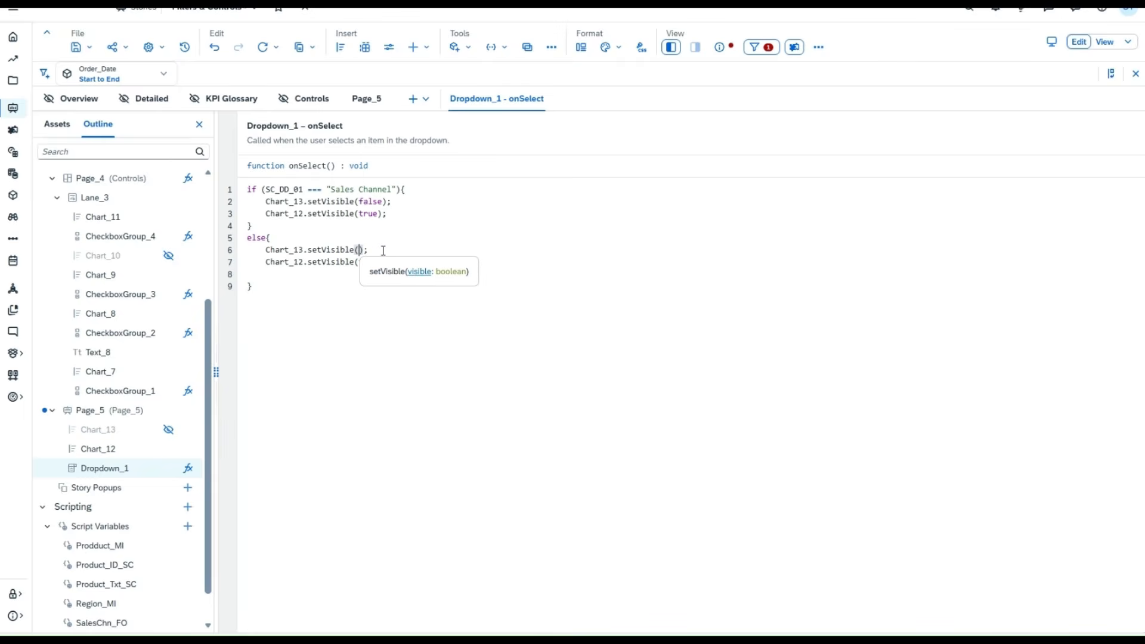
pyautogui.write('true')
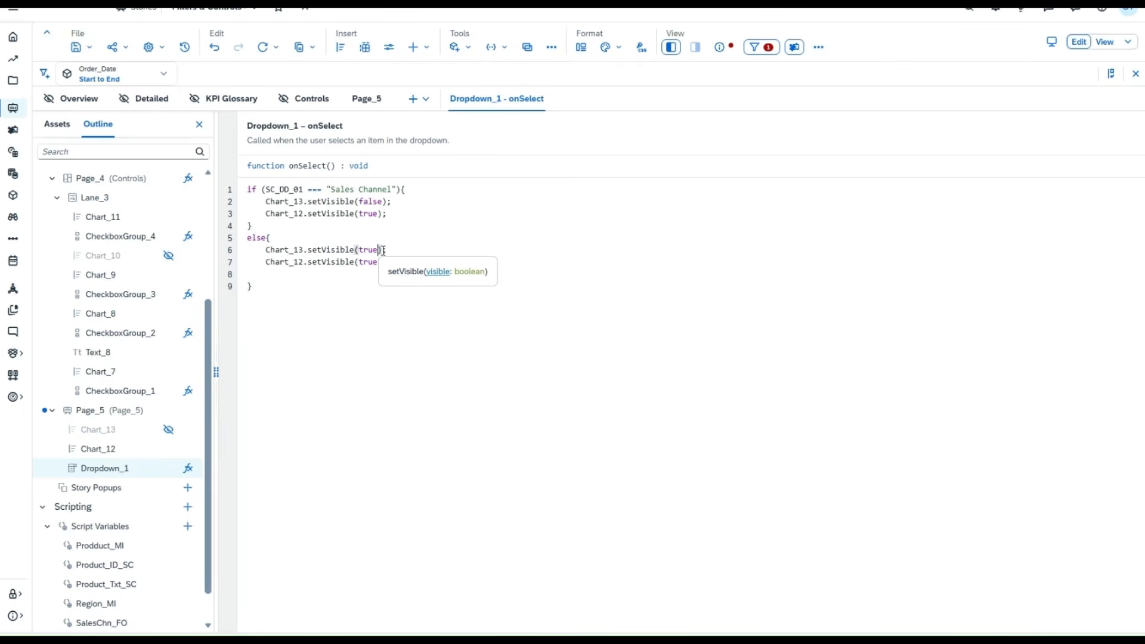
# Change the Chart_12.setVisible argument in the else block to false and save the story.
pyautogui.click(377, 263)
pyautogui.press('BackSpace')
pyautogui.press('BackSpace')
pyautogui.press('BackSpace')
pyautogui.press('BackSpace')
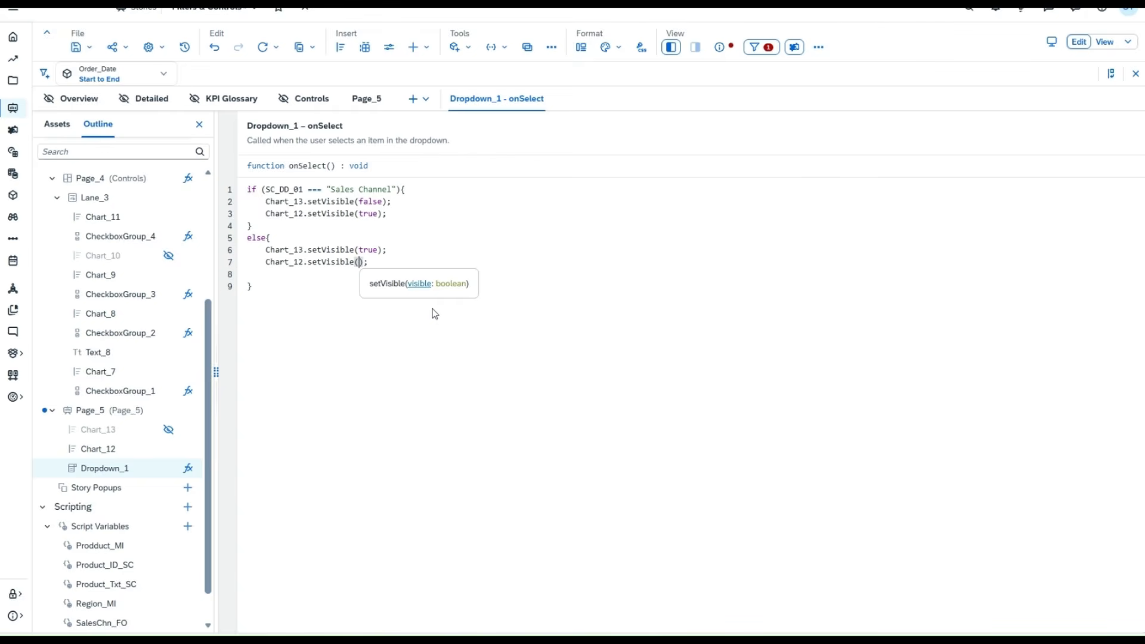
pyautogui.write('faslse')
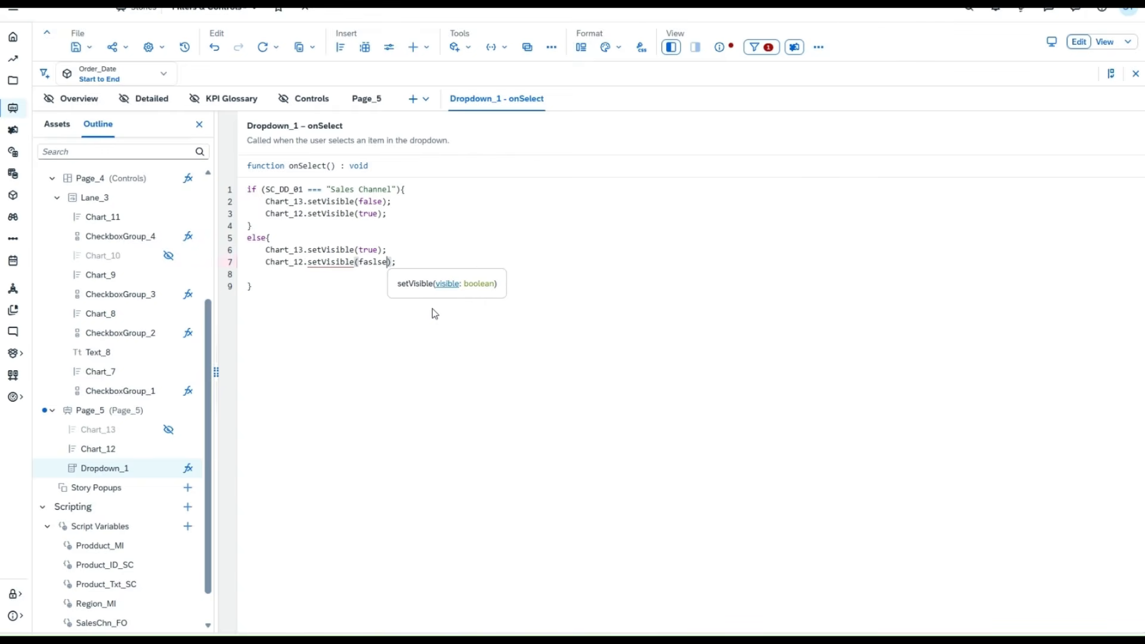
pyautogui.press('BackSpace')
pyautogui.press('BackSpace')
pyautogui.press('BackSpace')
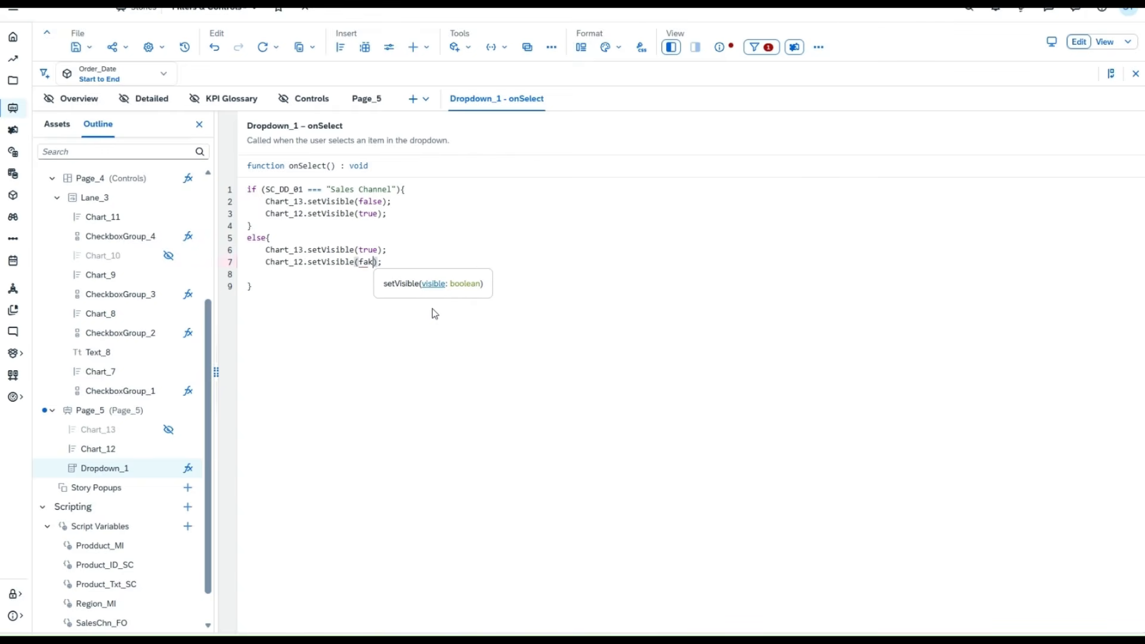
pyautogui.press('BackSpace')
pyautogui.write('lse')
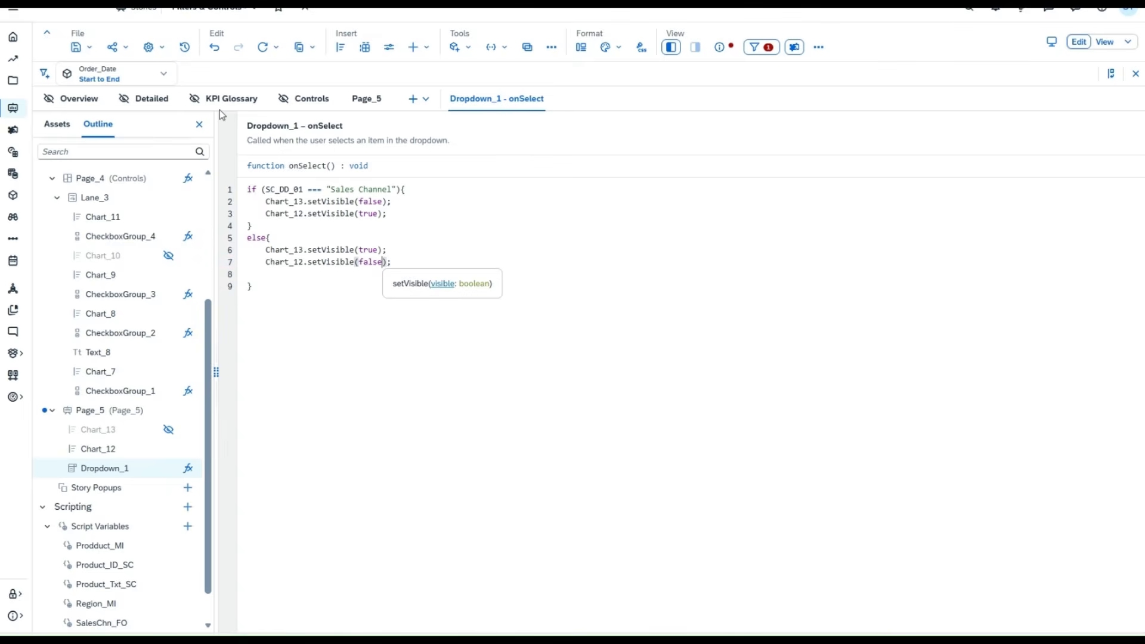
pyautogui.click(89, 47)
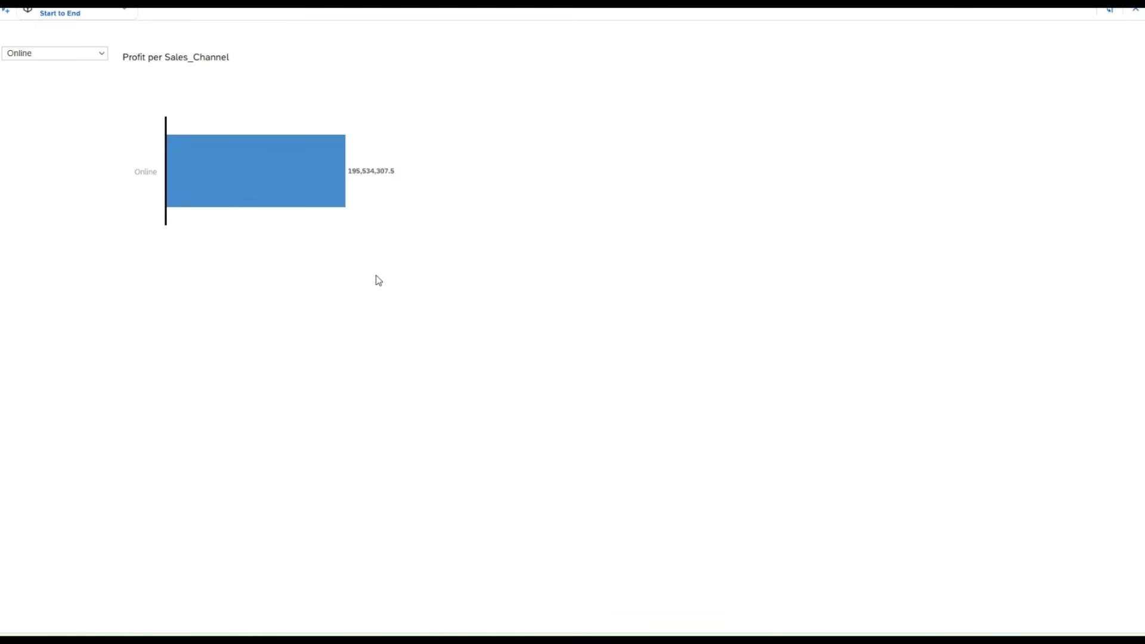
# Reload the story view and test the dropdown by selecting Region and switching back to Sales Channel.
pyautogui.press('F5')
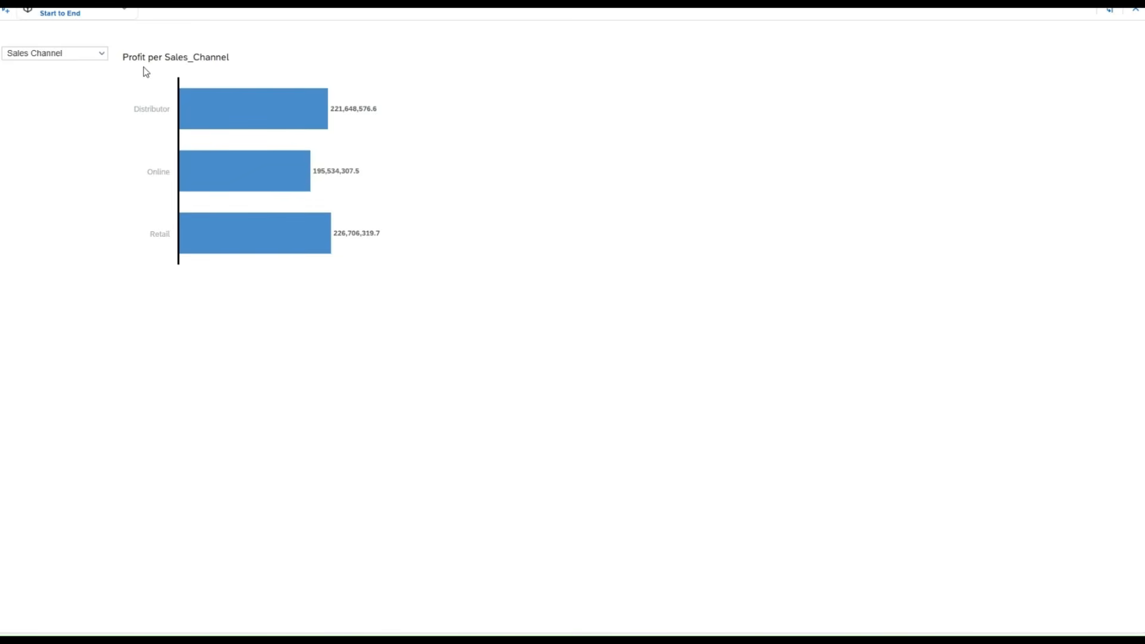
pyautogui.click(101, 54)
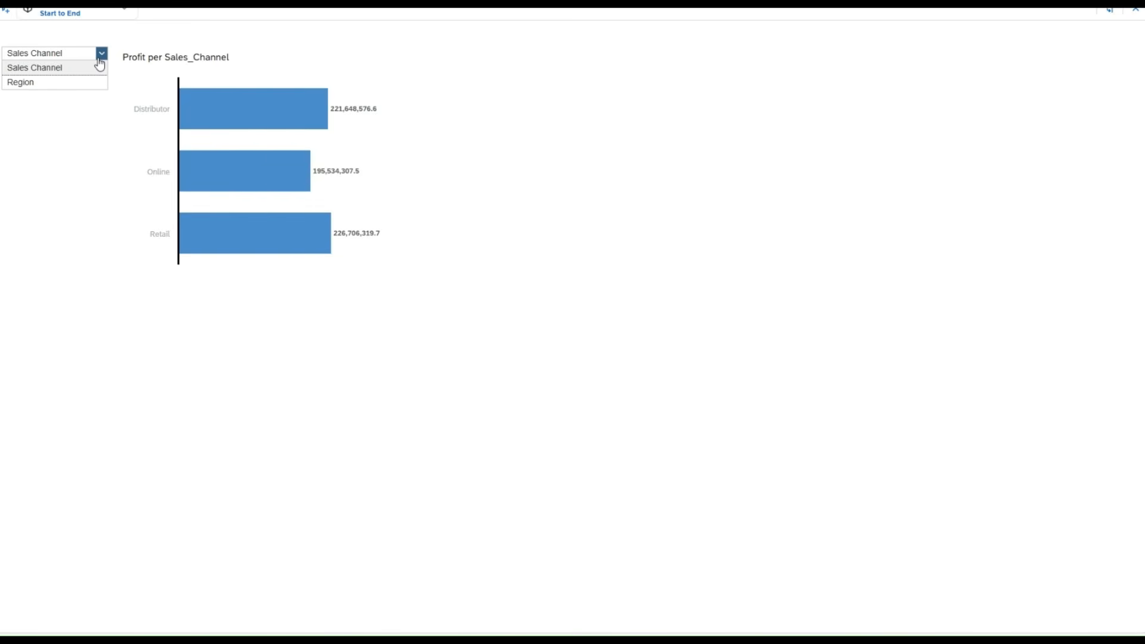
pyautogui.click(82, 87)
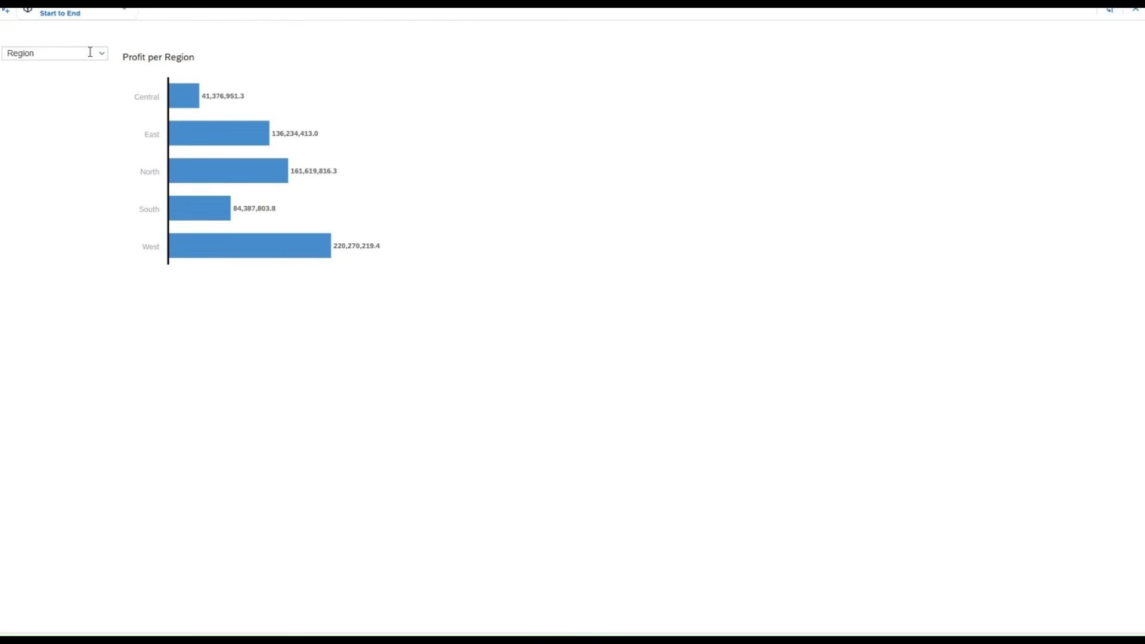
pyautogui.click(90, 53)
pyautogui.click(88, 70)
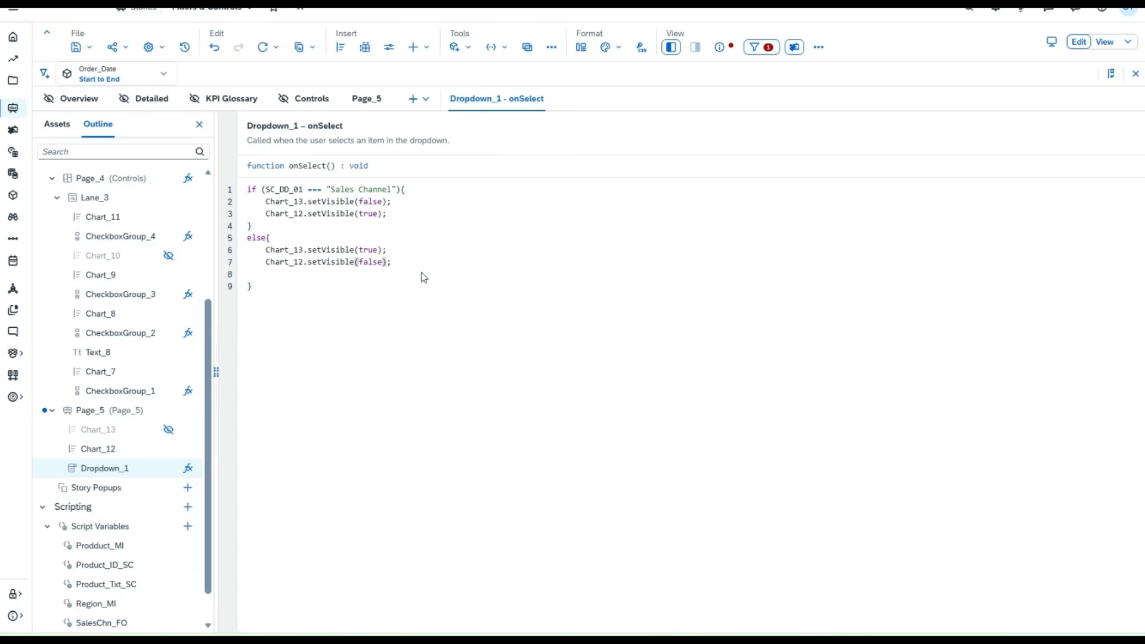
# Return to Page_5 and review the source options available for the dropdown.
pyautogui.click(356, 100)
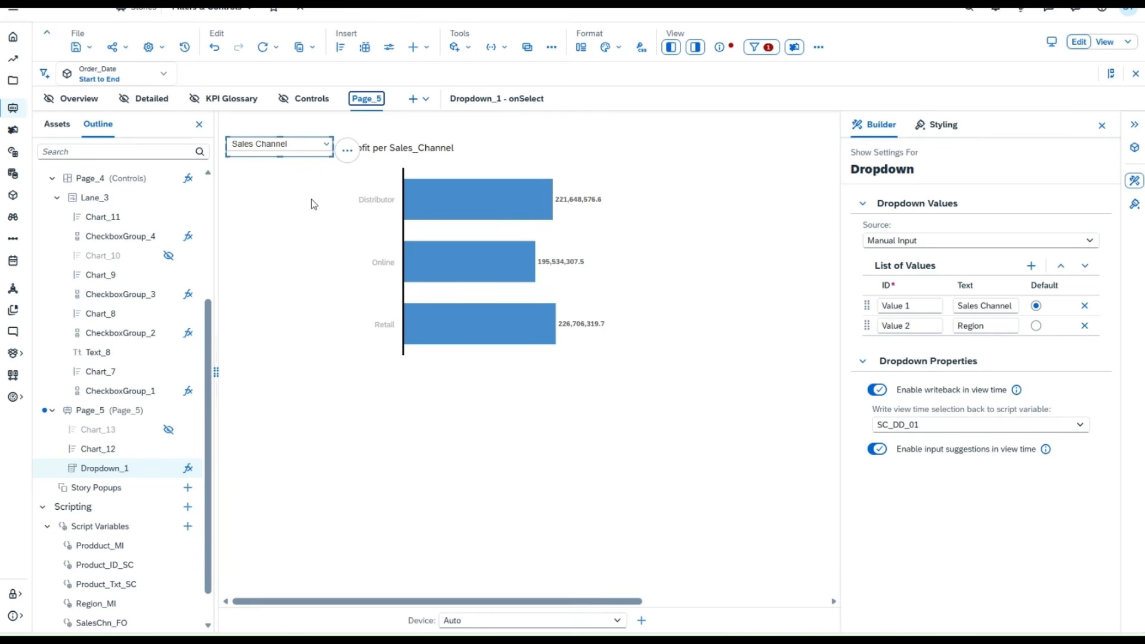
pyautogui.click(1088, 242)
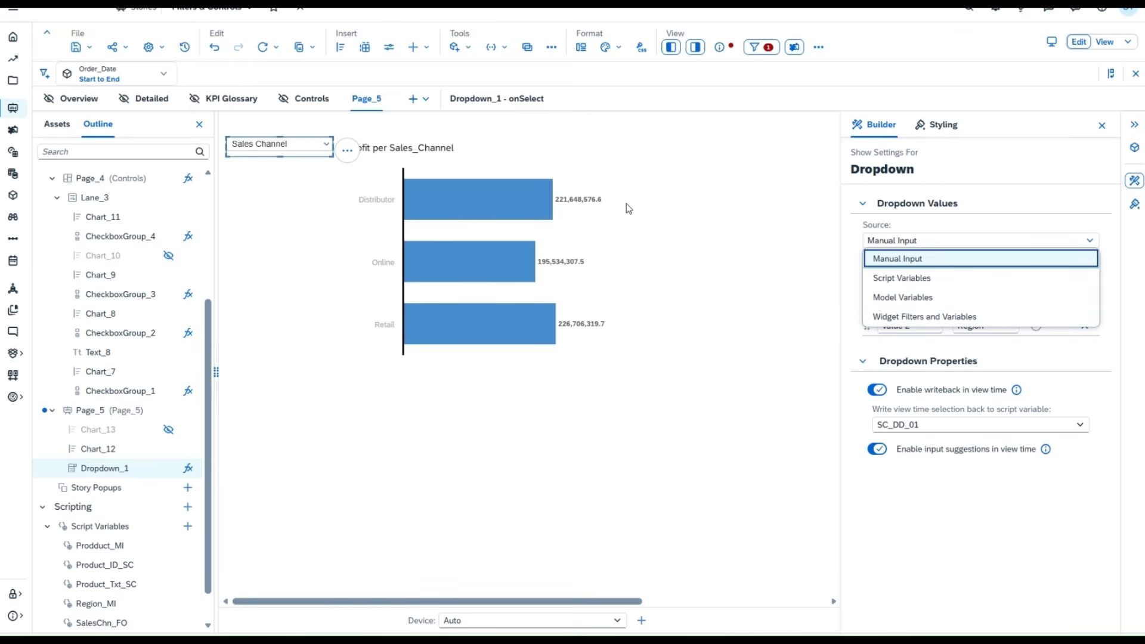
pyautogui.click(439, 78)
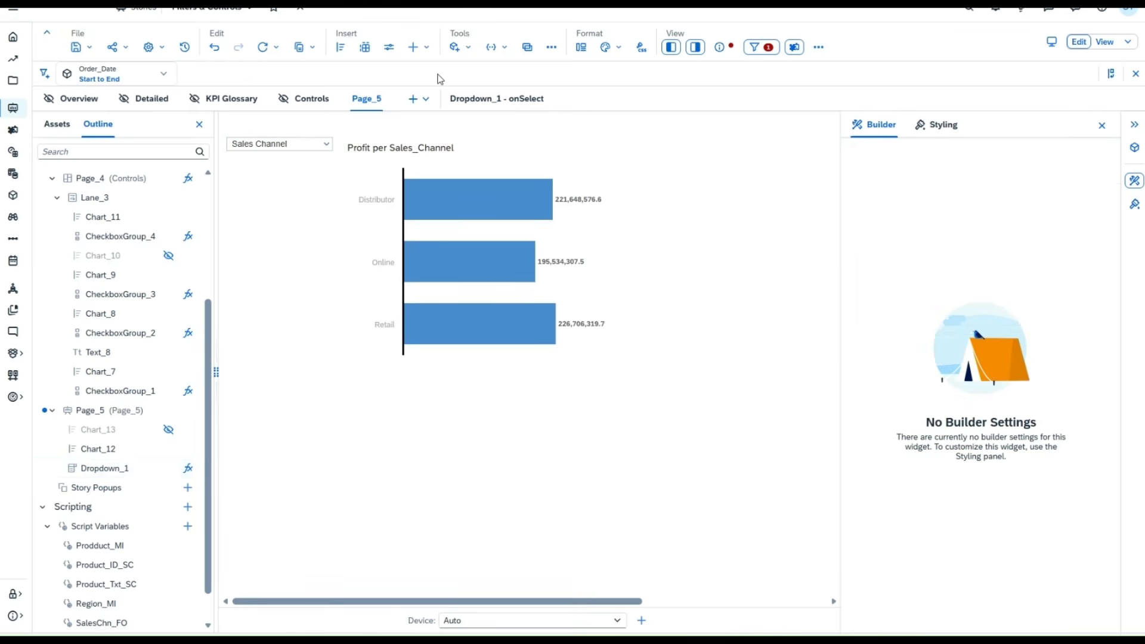
# Insert a filter line on Page_5 and place it along the page's upper edge, above the dropdown and the Sales Channel chart.
pyautogui.click(426, 47)
pyautogui.doubleClick(447, 123)
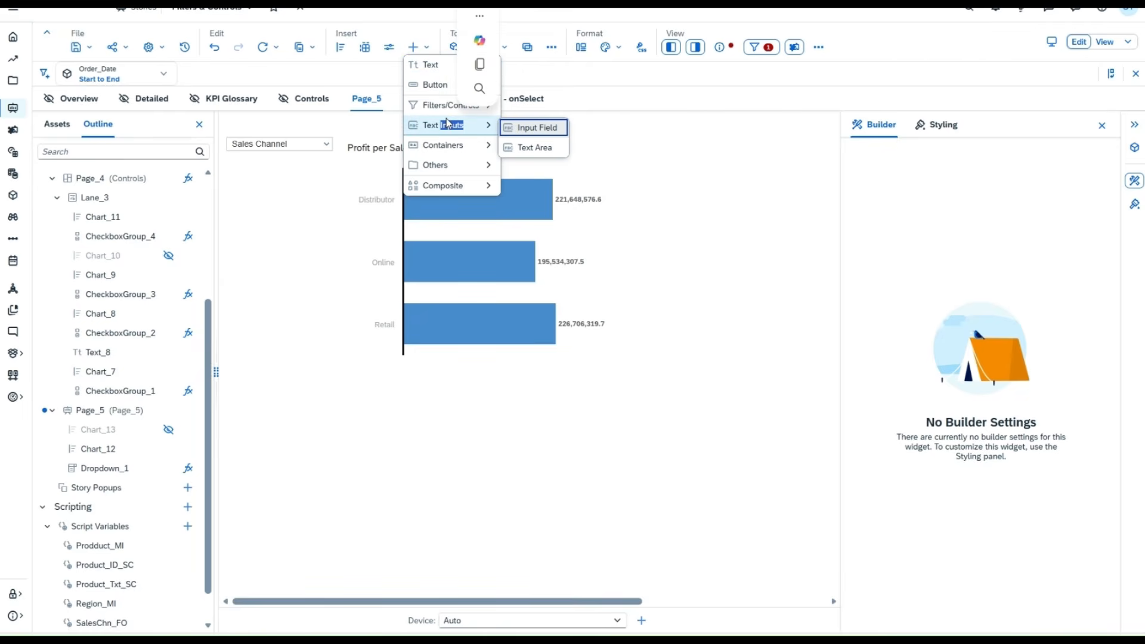
pyautogui.click(443, 107)
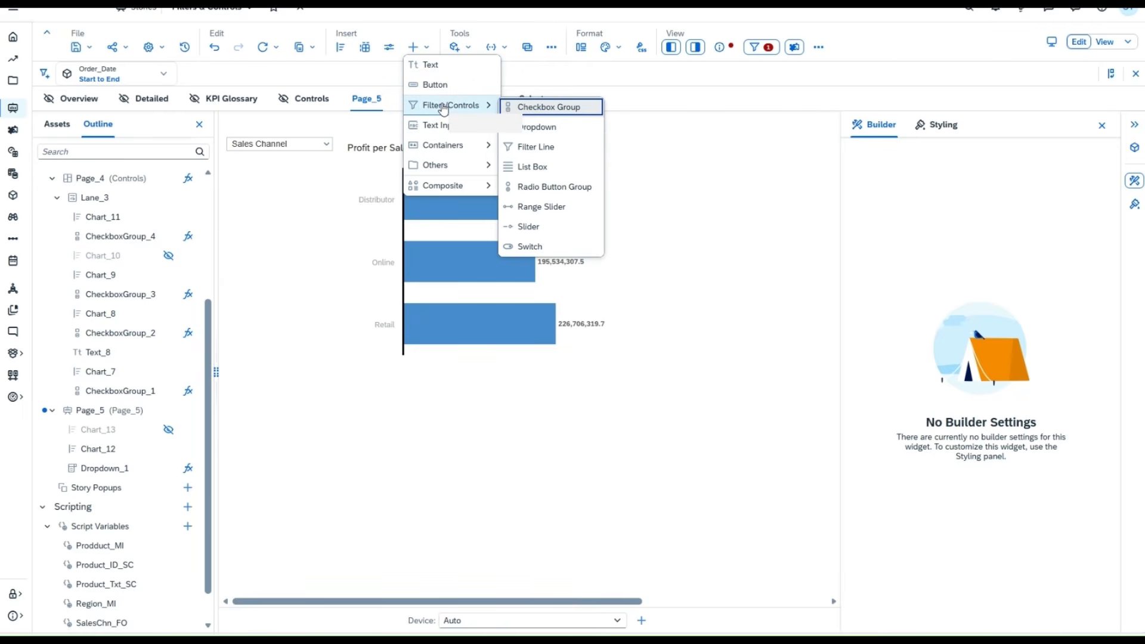
pyautogui.click(550, 148)
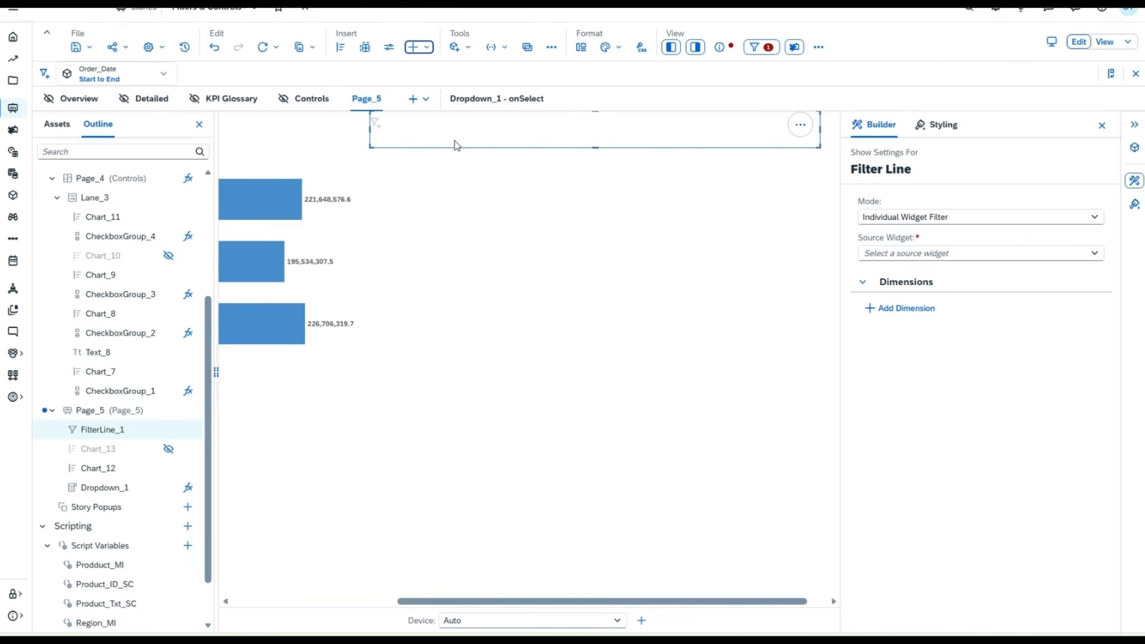
pyautogui.moveTo(597, 148); pyautogui.dragTo(606, 167)
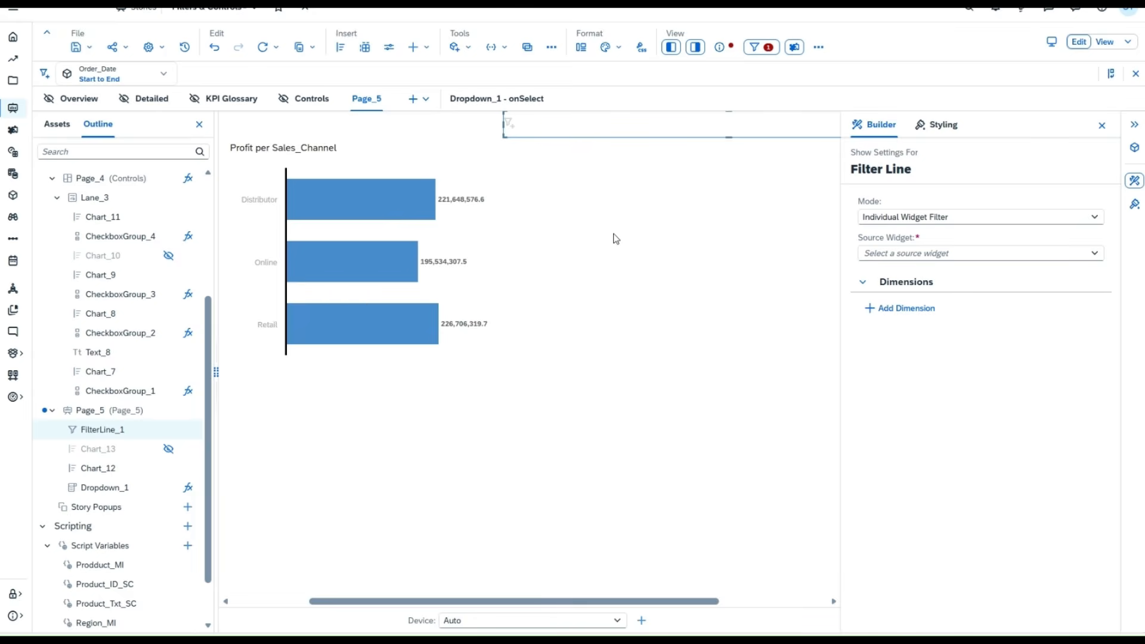
pyautogui.hscroll(-2, 616, 237)
pyautogui.moveTo(614, 140); pyautogui.dragTo(272, 146)
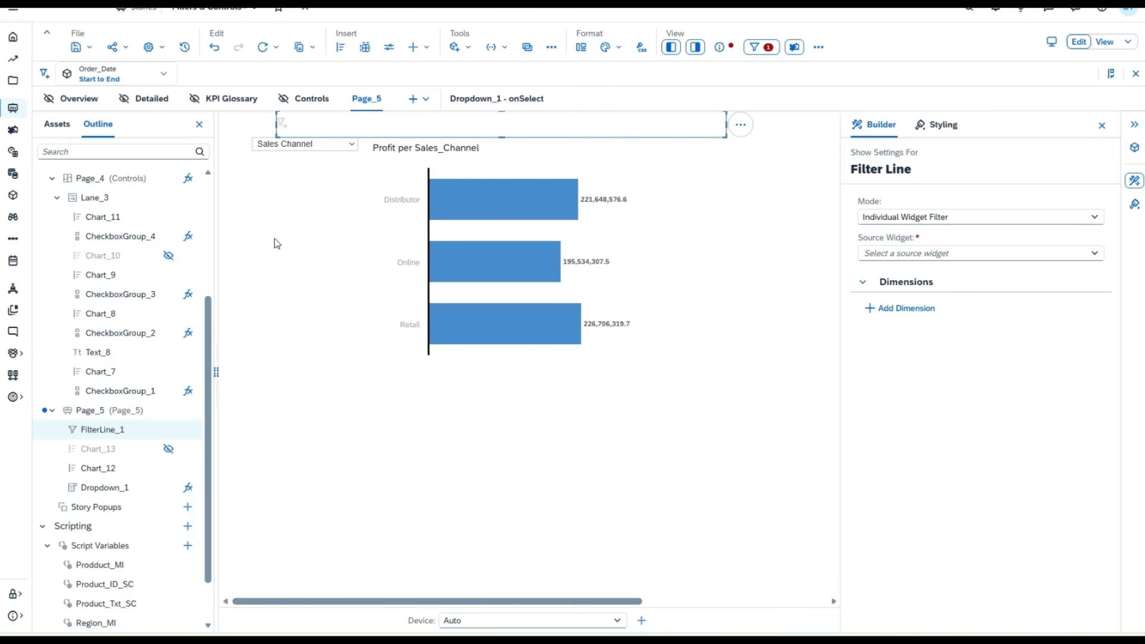
pyautogui.moveTo(649, 132); pyautogui.dragTo(639, 143)
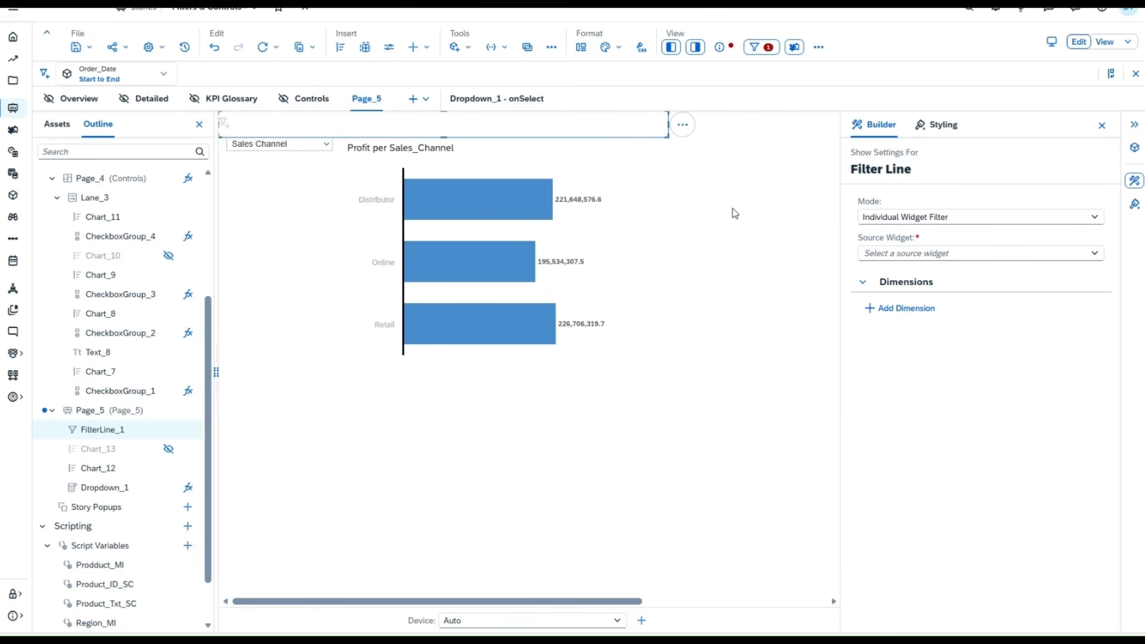
pyautogui.click(1101, 218)
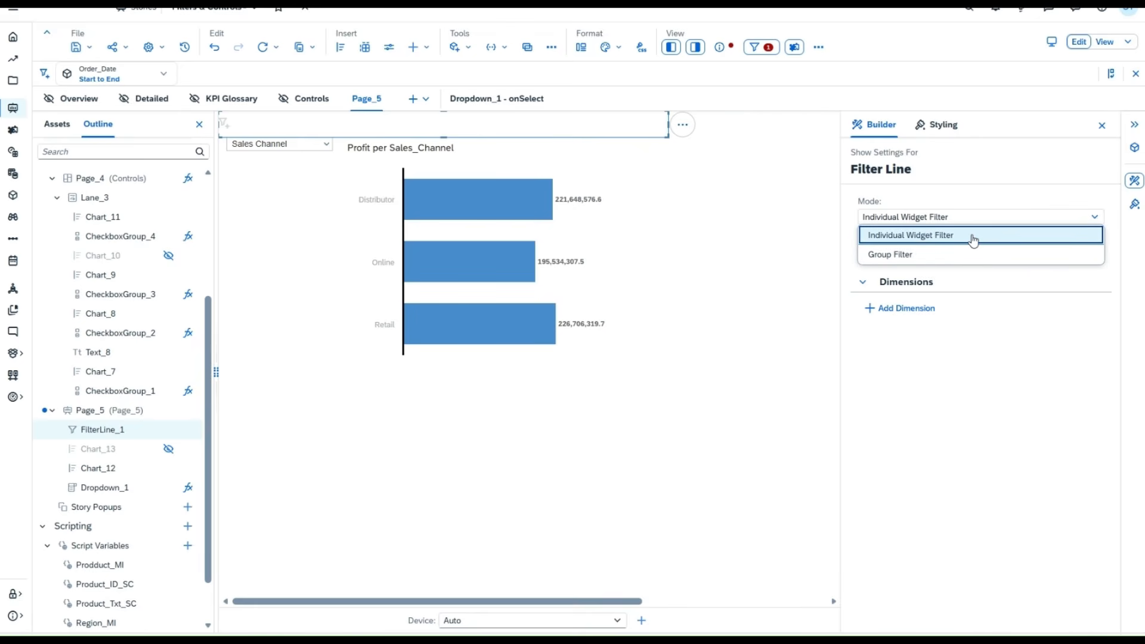
pyautogui.click(682, 275)
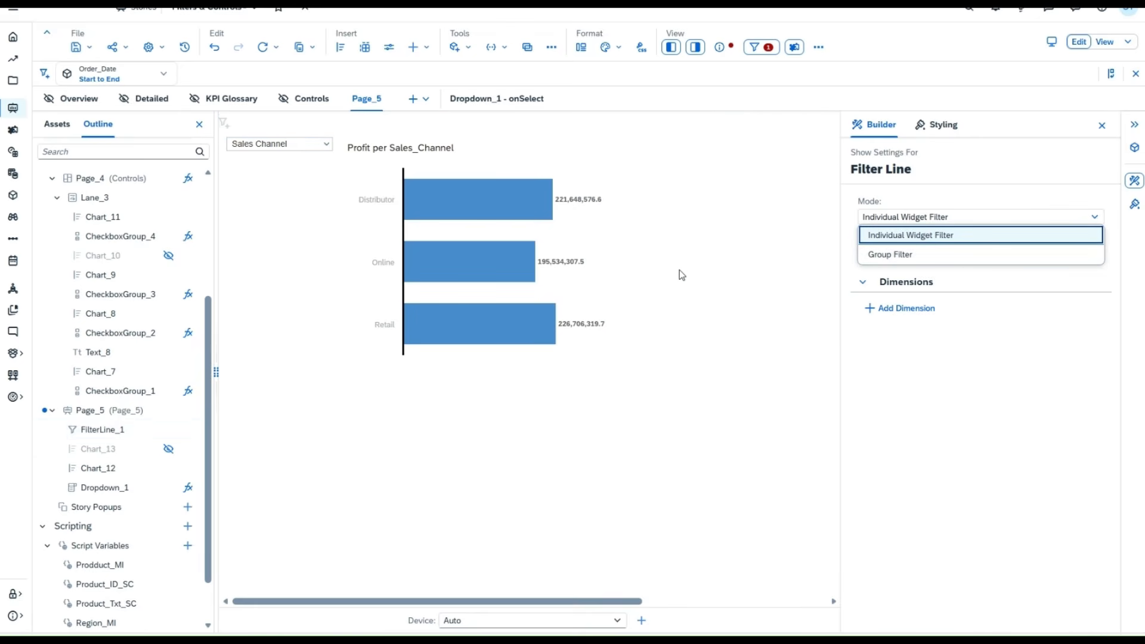
# Duplicate the Sales Channel profit chart and replace the copy's dimension with Product_ID.
pyautogui.click(598, 265)
pyautogui.hotkey('ctrl', 'c')
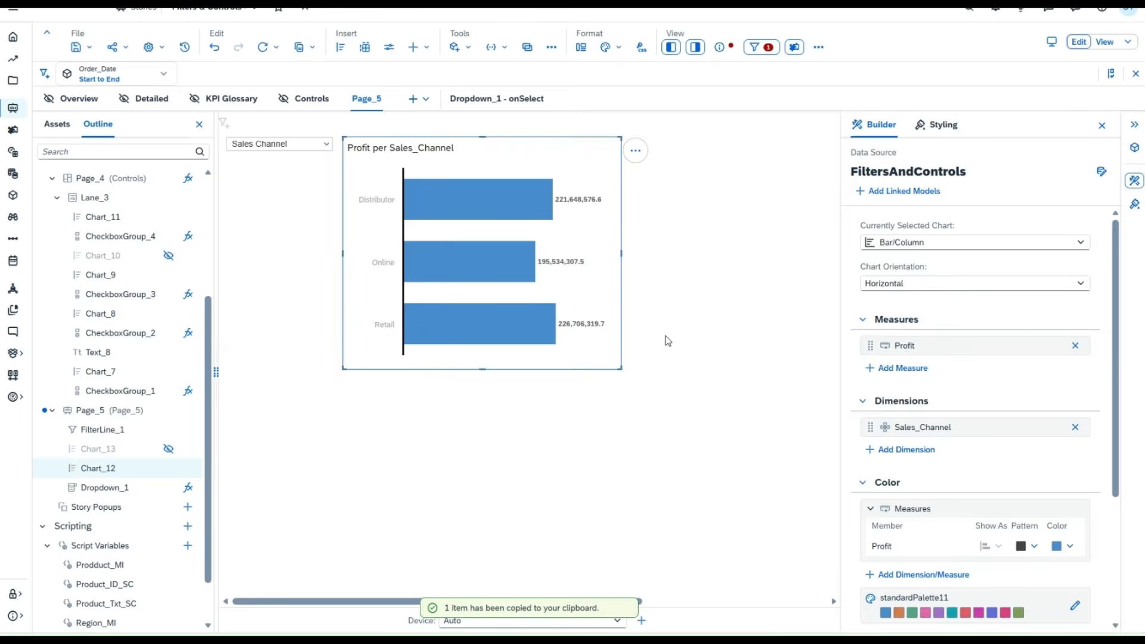
pyautogui.hotkey('ctrl', 'v')
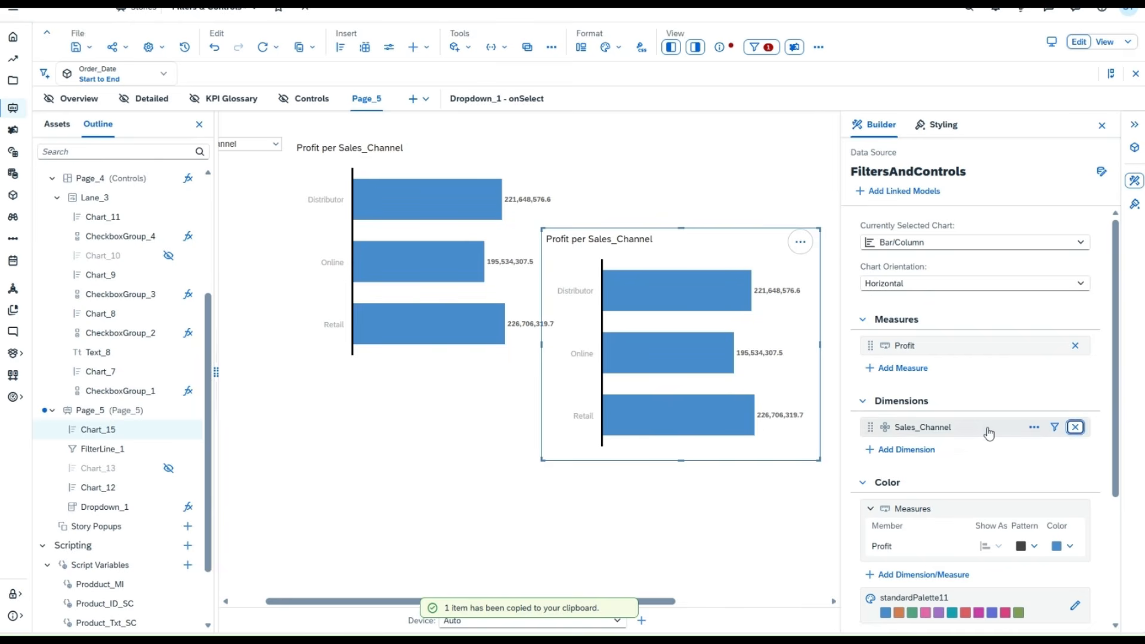
pyautogui.click(905, 429)
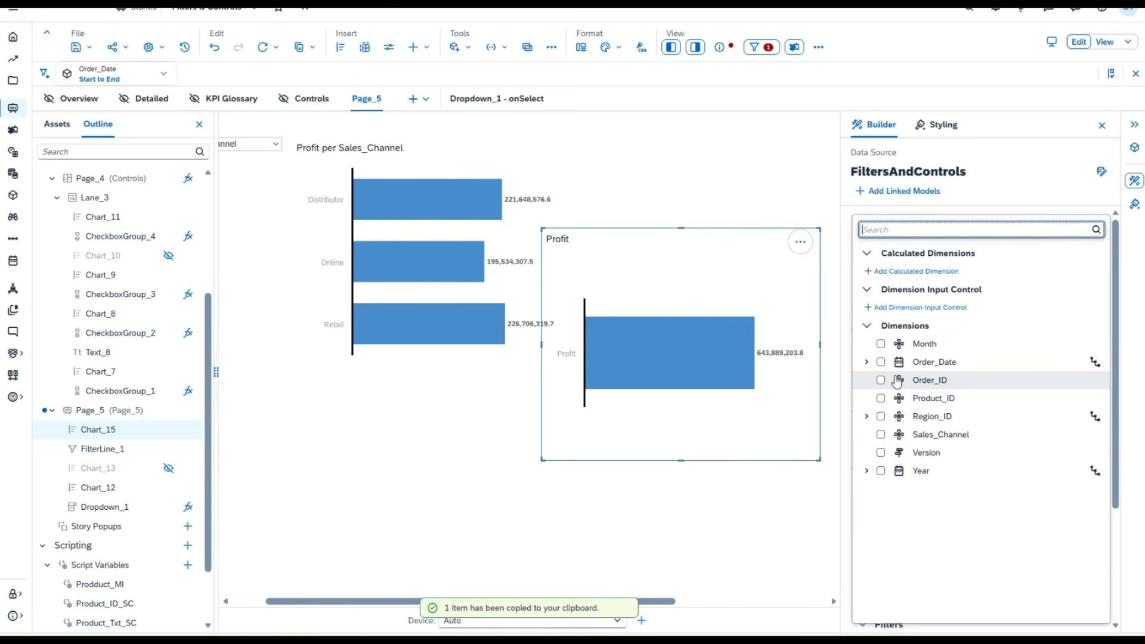
pyautogui.click(881, 399)
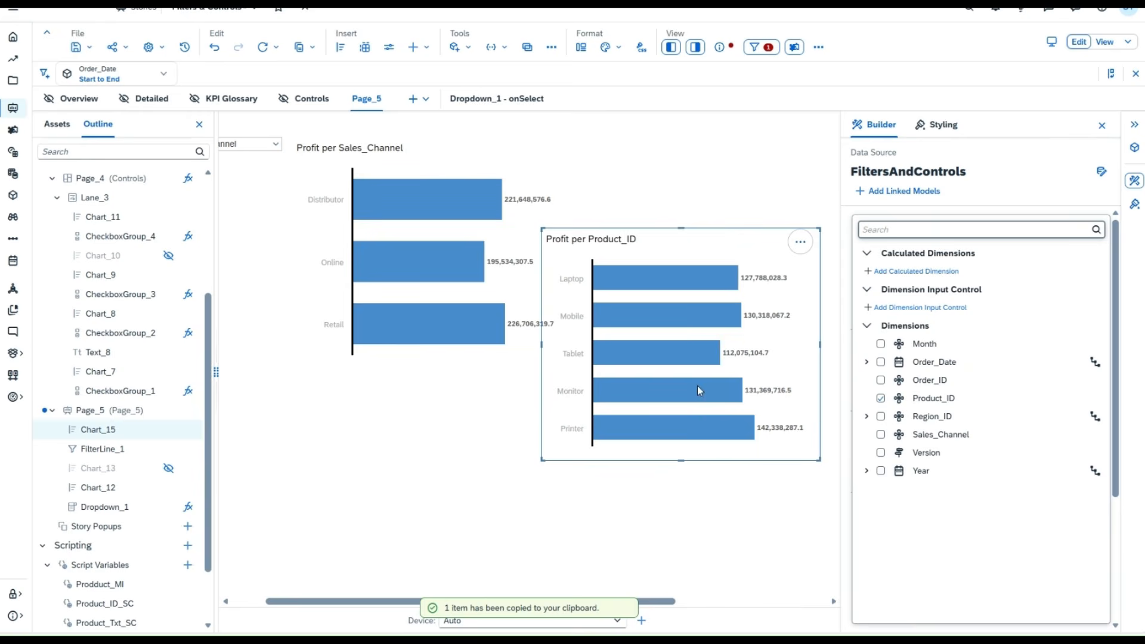
# Move the Product_ID chart up beside the Sales Channel chart, aligned with its upper edge.
pyautogui.click(706, 241)
pyautogui.moveTo(706, 243); pyautogui.dragTo(654, 134)
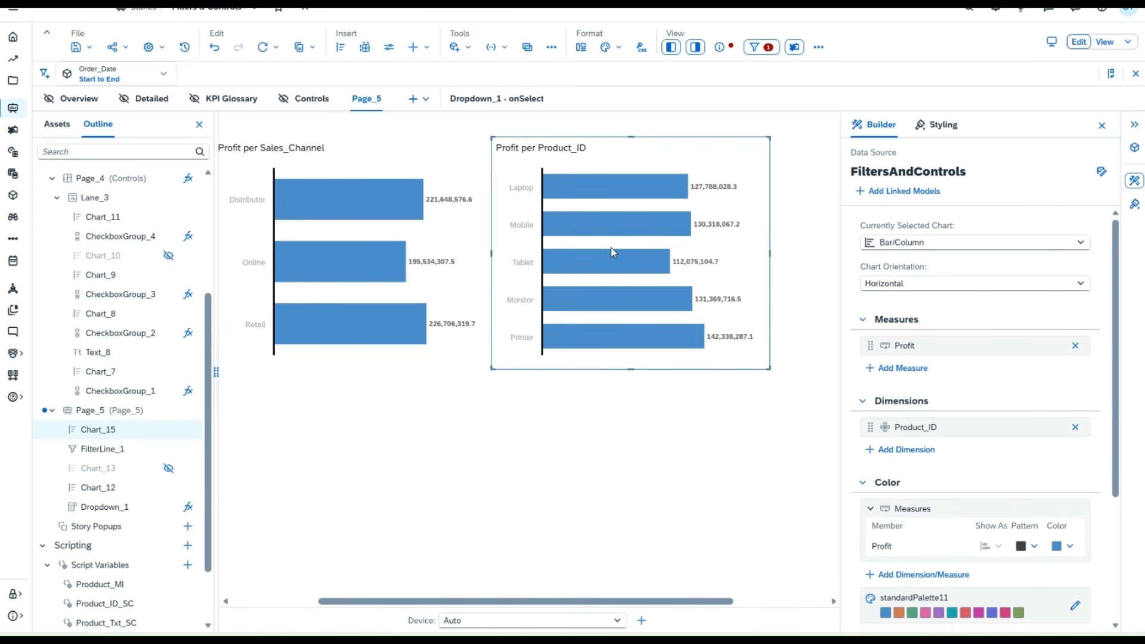
pyautogui.hscroll(-2, 611, 252)
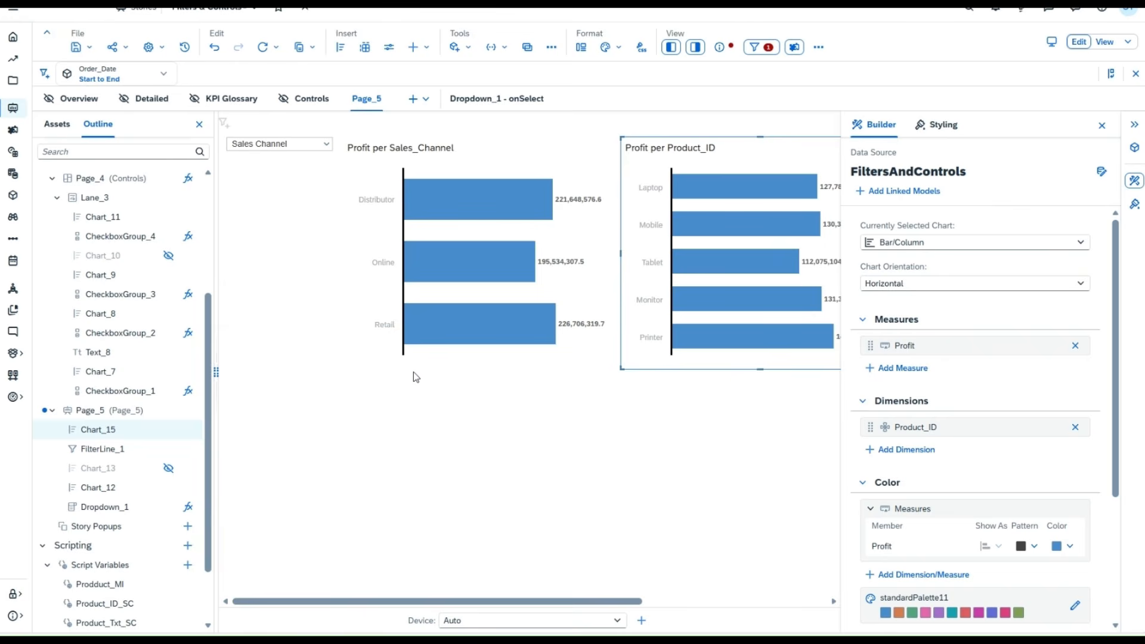
pyautogui.moveTo(434, 341)
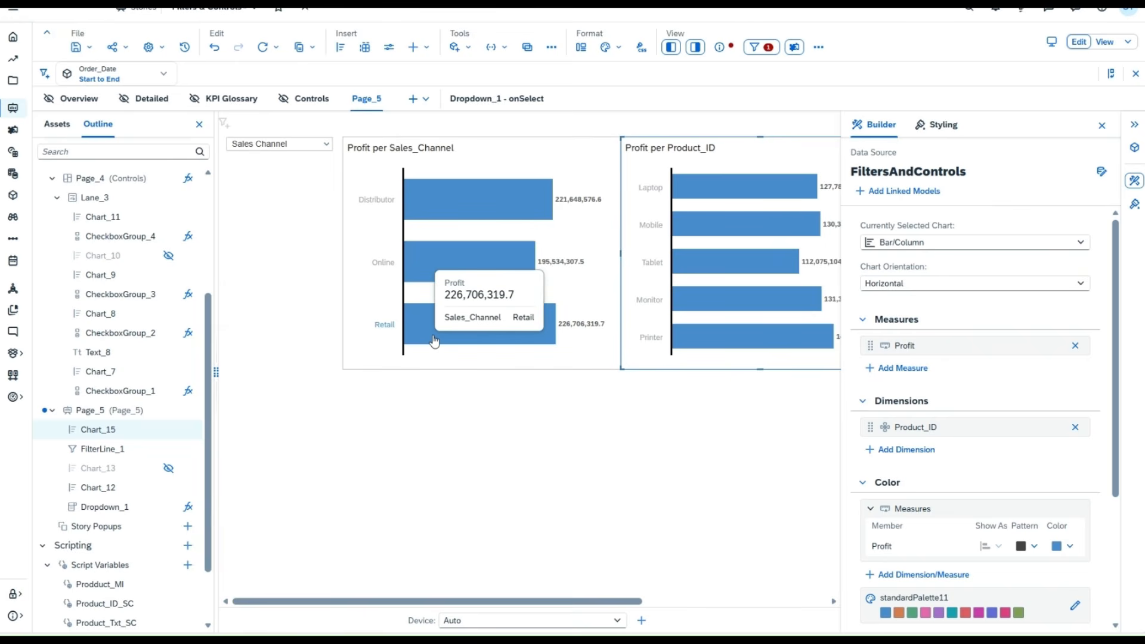
# Set the filter line's mode to Group Filter with FiltersAndControls as its data source.
pyautogui.click(346, 130)
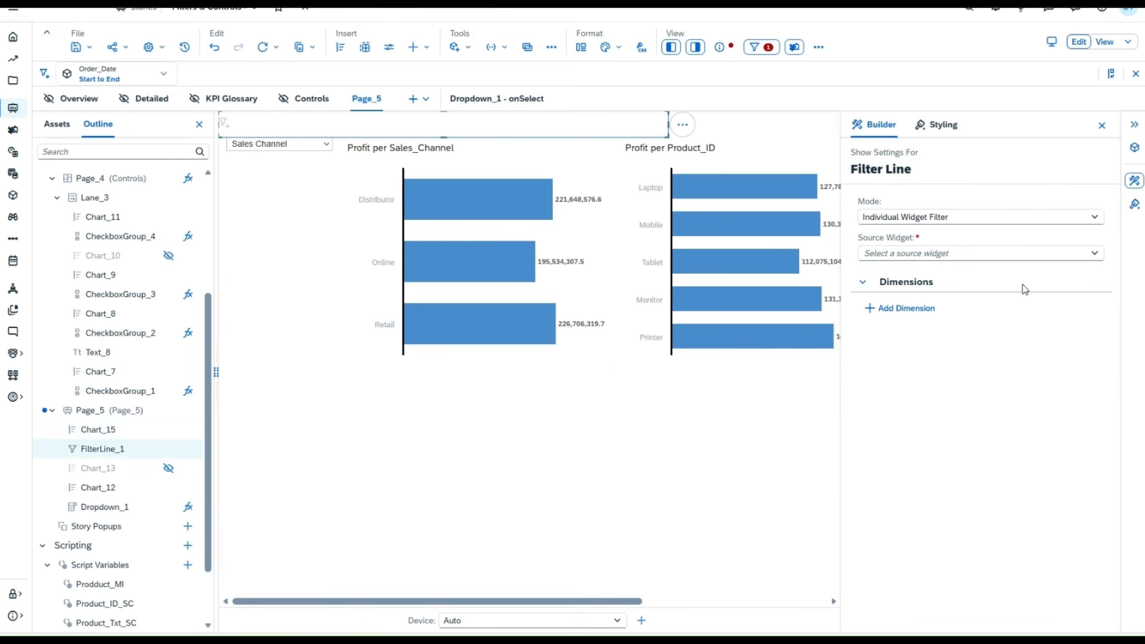
pyautogui.click(1096, 217)
pyautogui.click(1033, 258)
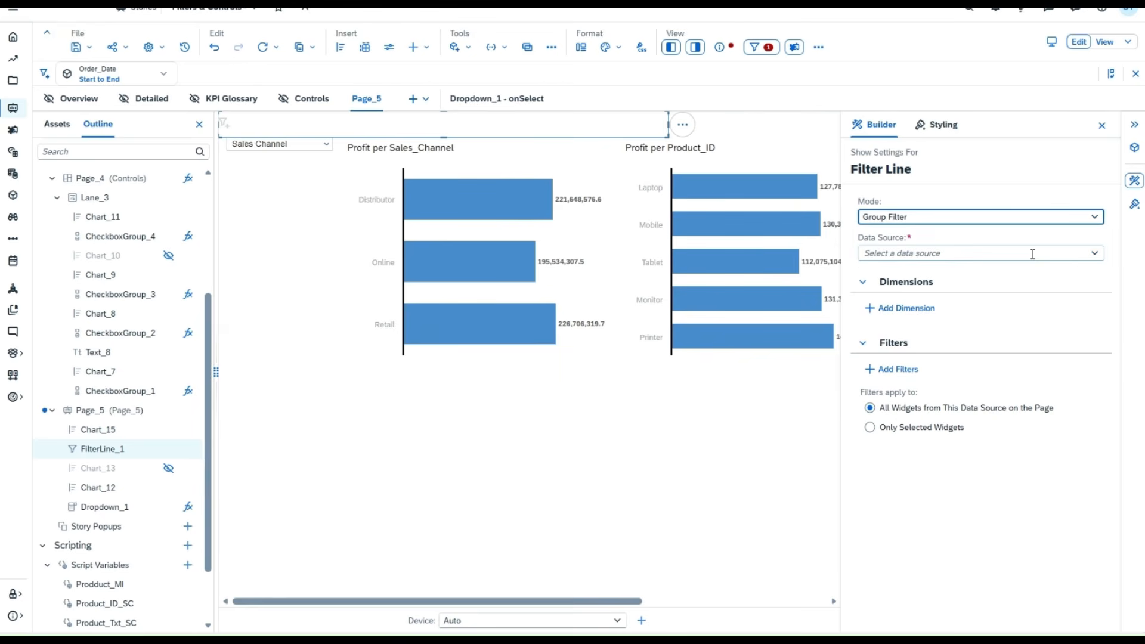
pyautogui.click(1095, 254)
pyautogui.click(1065, 272)
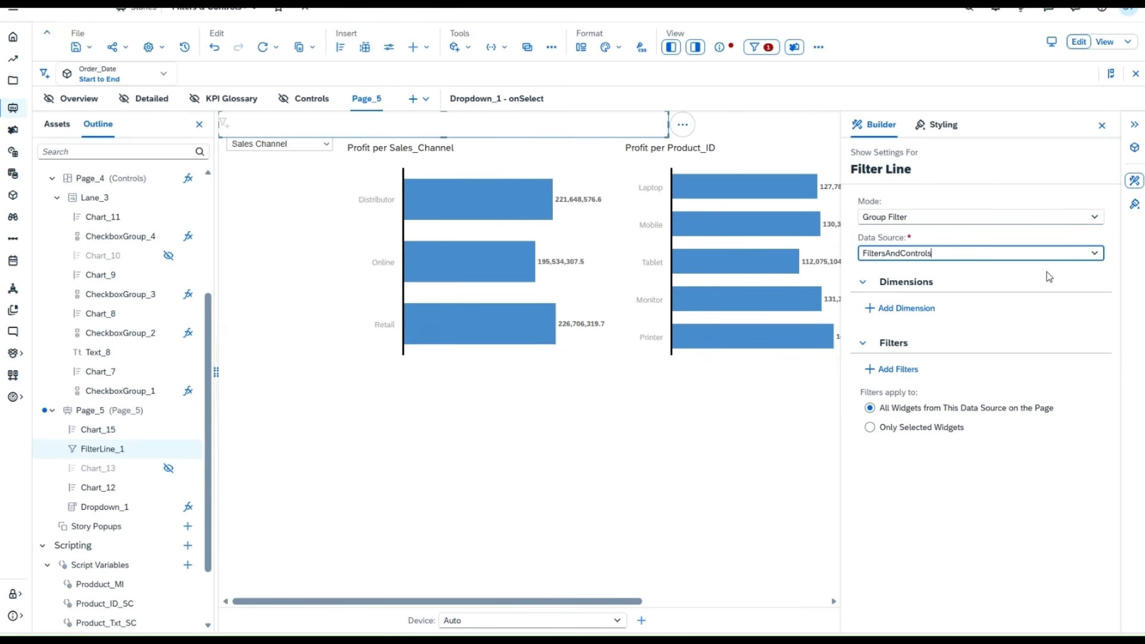
# Add Month, Product_ID, Region_ID and Sales_Channel as the filter line's dimensions and apply its filters to Only Selected Widgets.
pyautogui.click(901, 309)
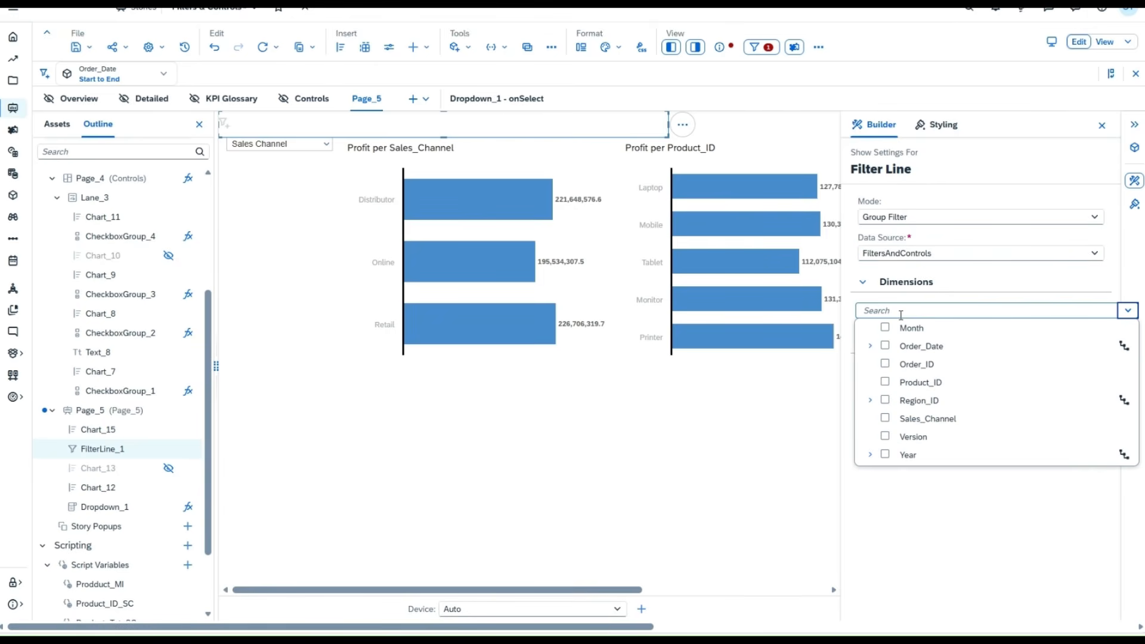
pyautogui.click(887, 328)
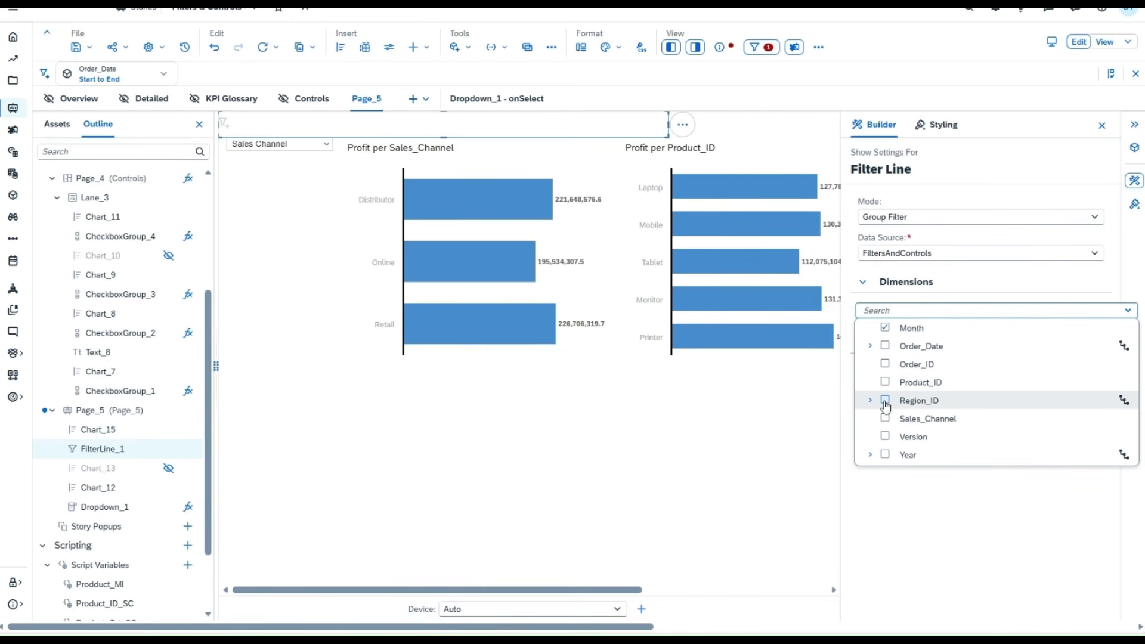
pyautogui.click(886, 402)
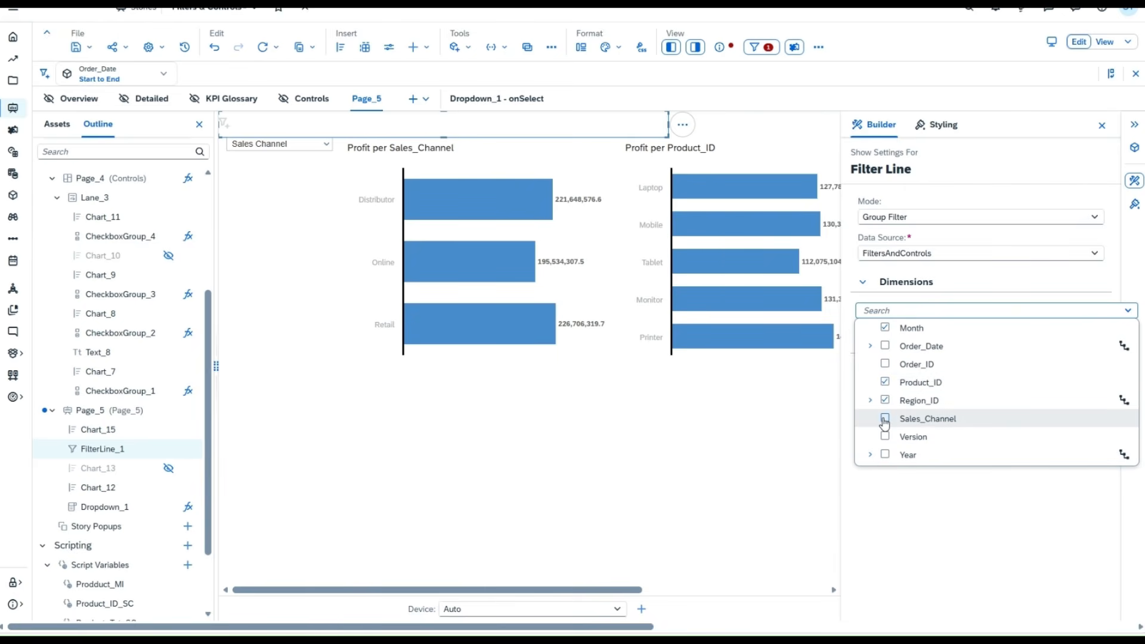
pyautogui.click(884, 419)
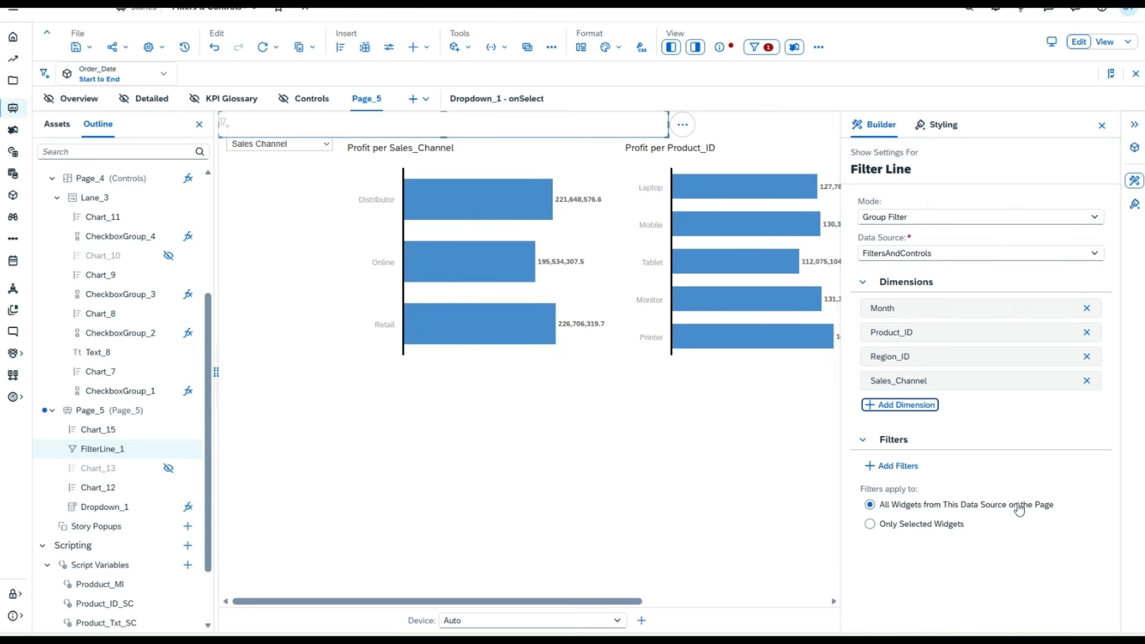
pyautogui.click(949, 529)
pyautogui.click(949, 528)
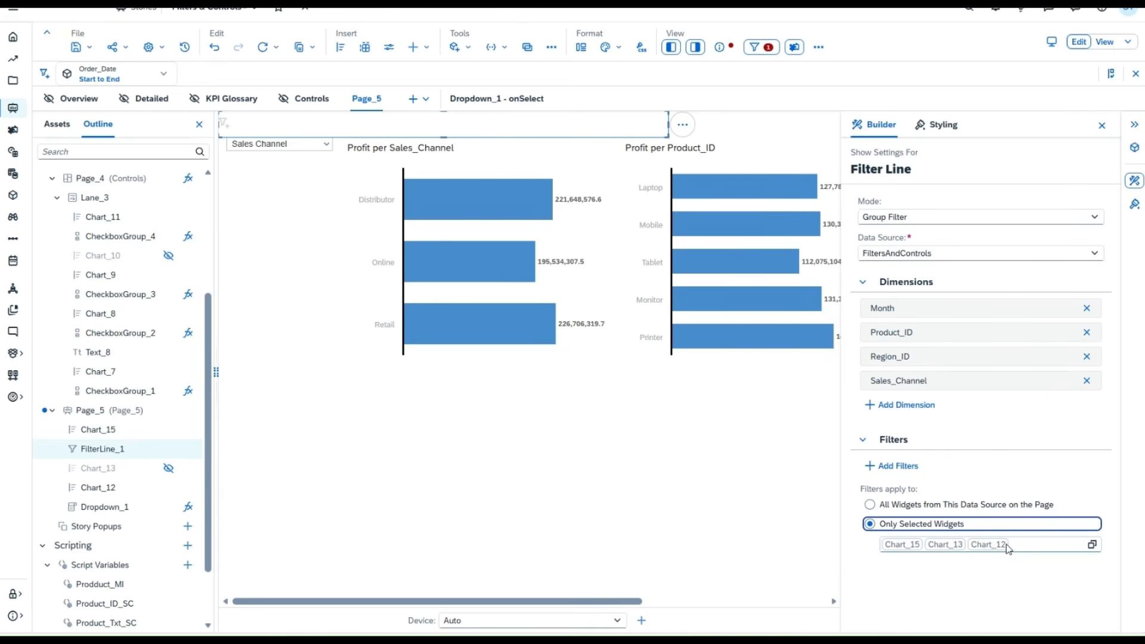
# Apply the filter line's filters to All Widgets from This Data Source on the Page.
pyautogui.click(943, 506)
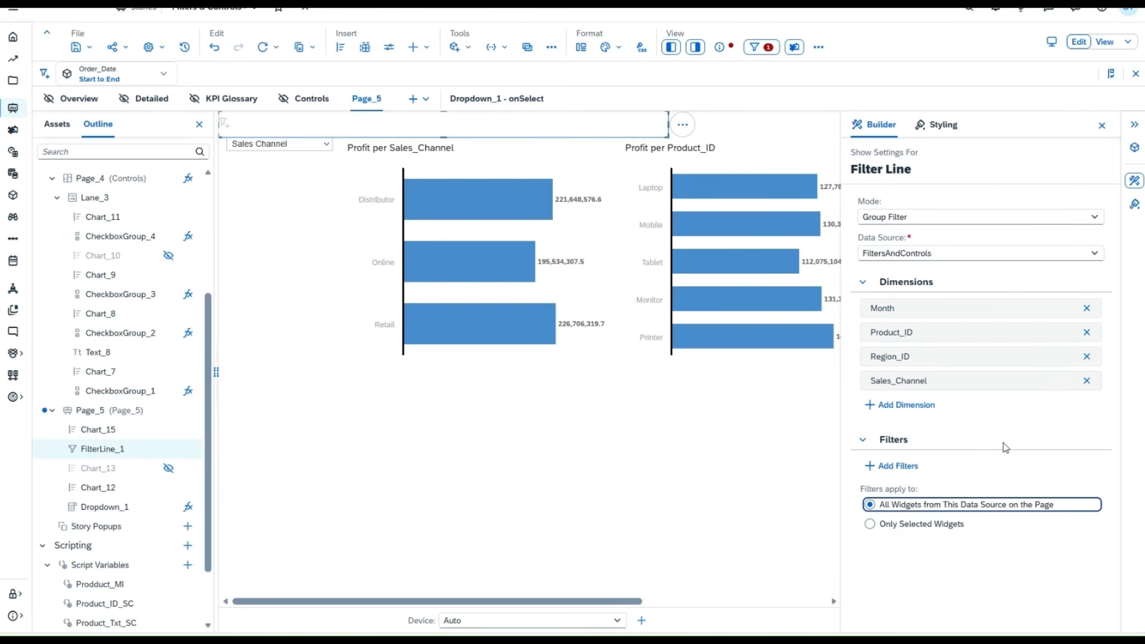
pyautogui.click(892, 466)
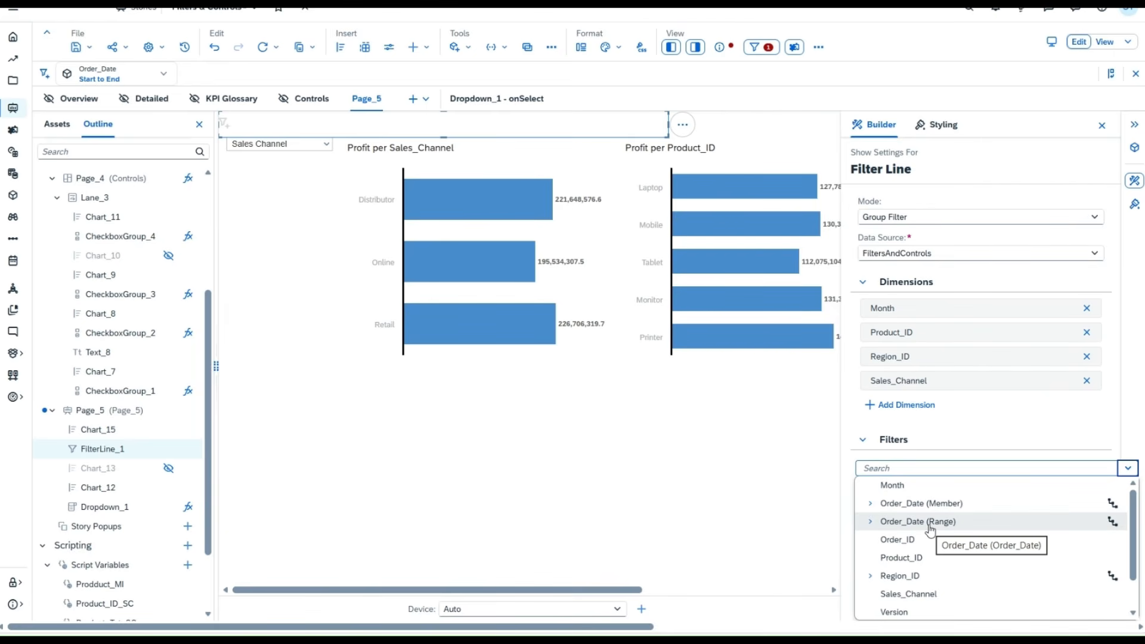
pyautogui.click(917, 488)
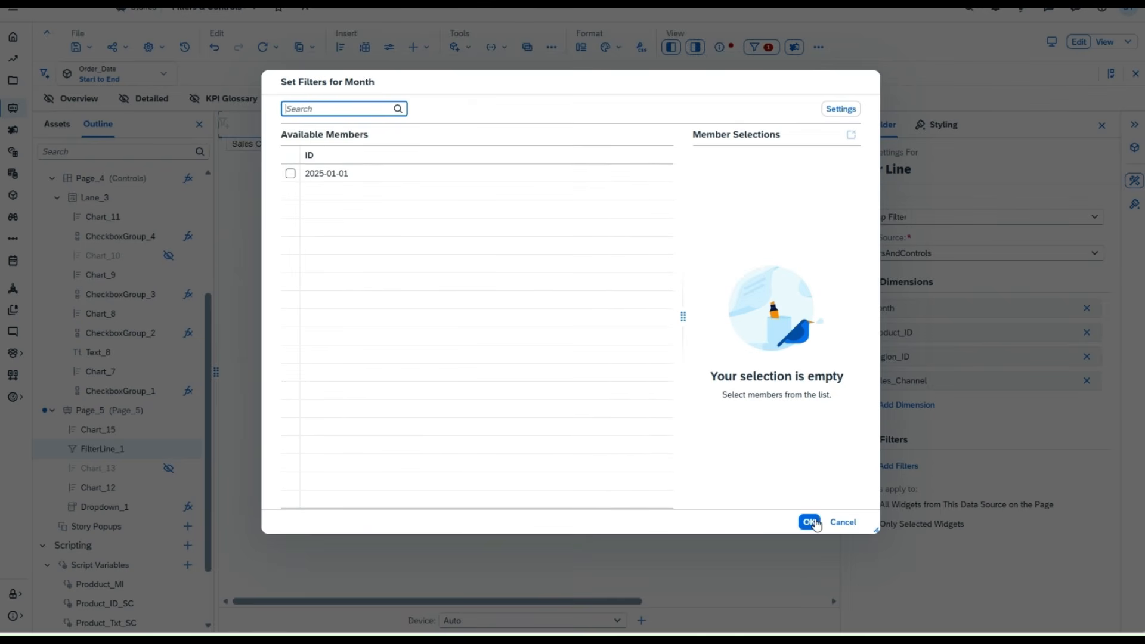
pyautogui.click(813, 522)
# Add a Product_ID filter to the filter line with the members Mobile, Tablet, Monitor and Printer.
pyautogui.click(916, 476)
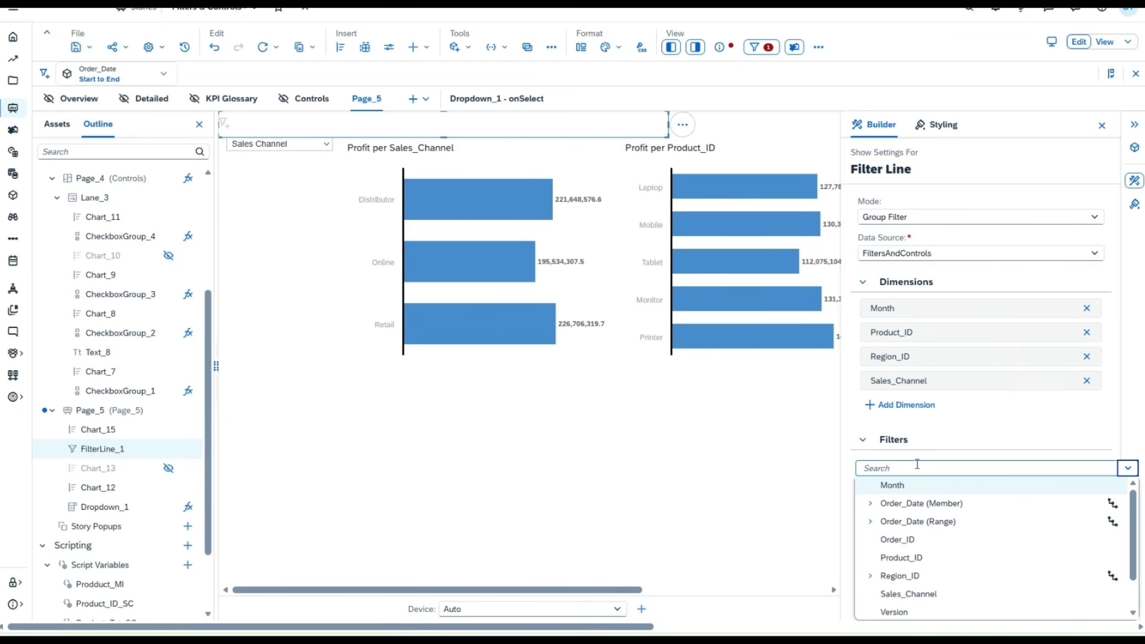
pyautogui.click(922, 576)
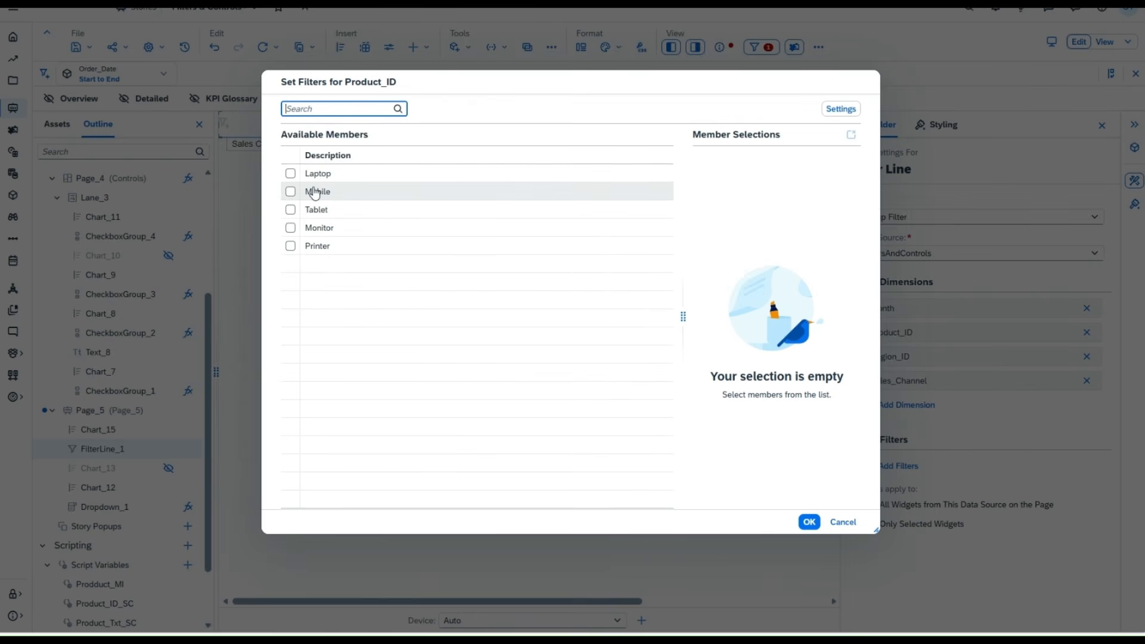
pyautogui.click(314, 192)
pyautogui.click(312, 210)
pyautogui.click(314, 229)
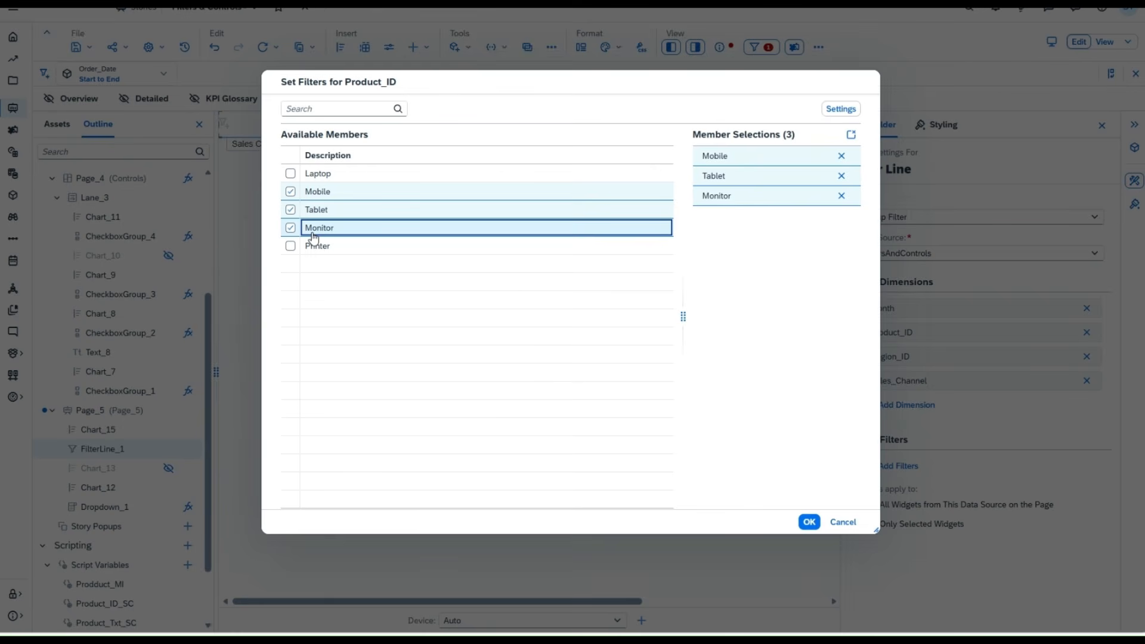
pyautogui.click(315, 246)
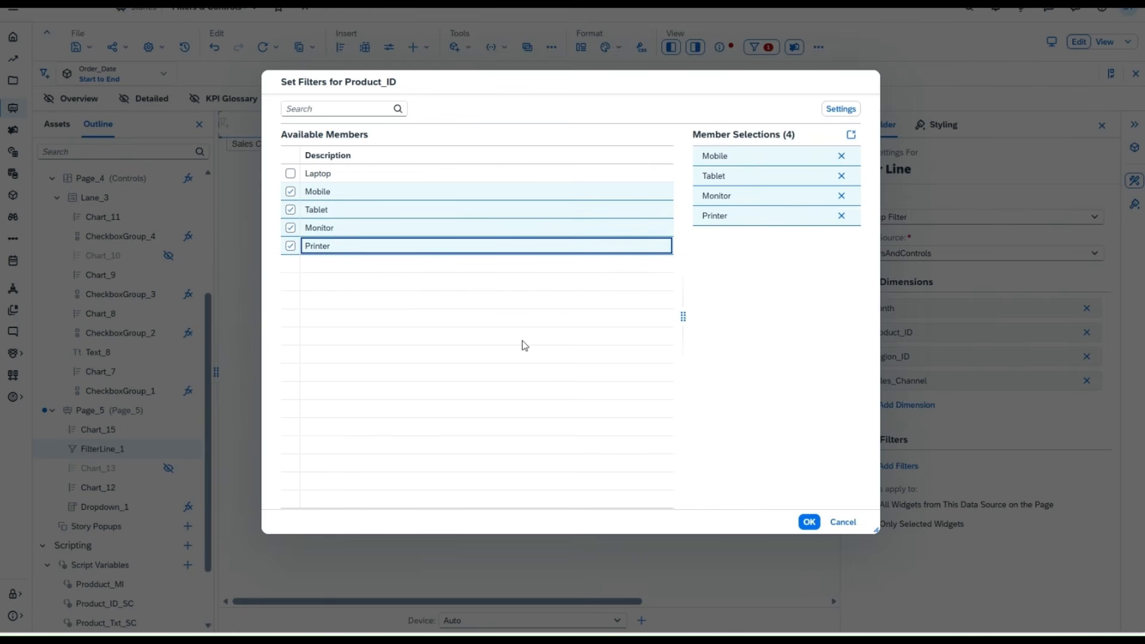
pyautogui.click(809, 521)
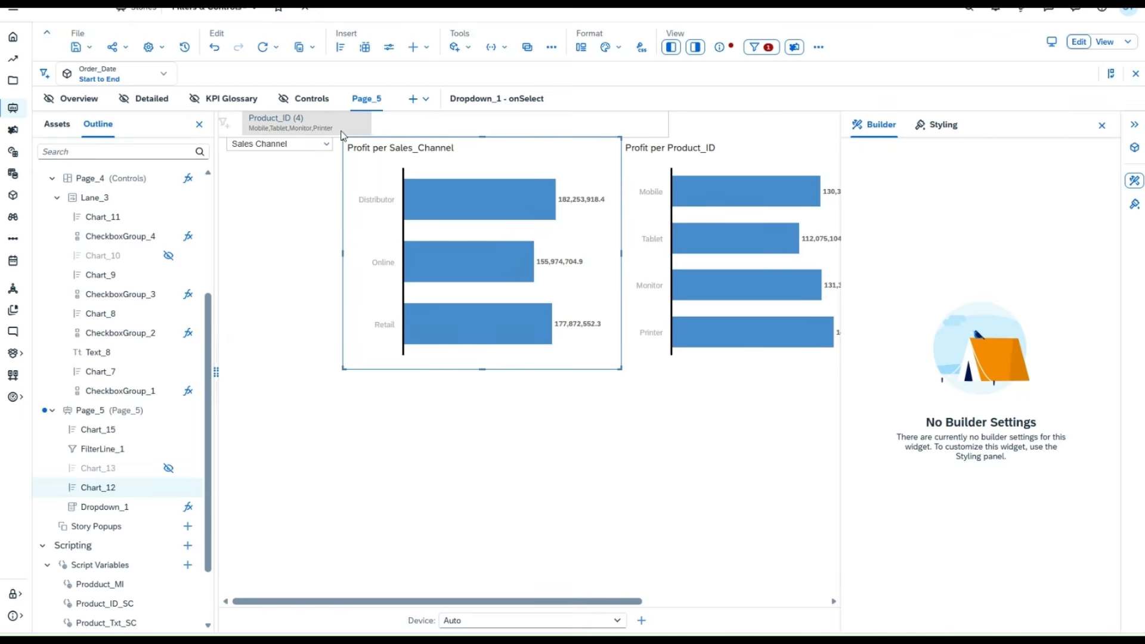
# Save the story with its filter line and reload Page_5 in the separate view-mode tab.
pyautogui.click(378, 126)
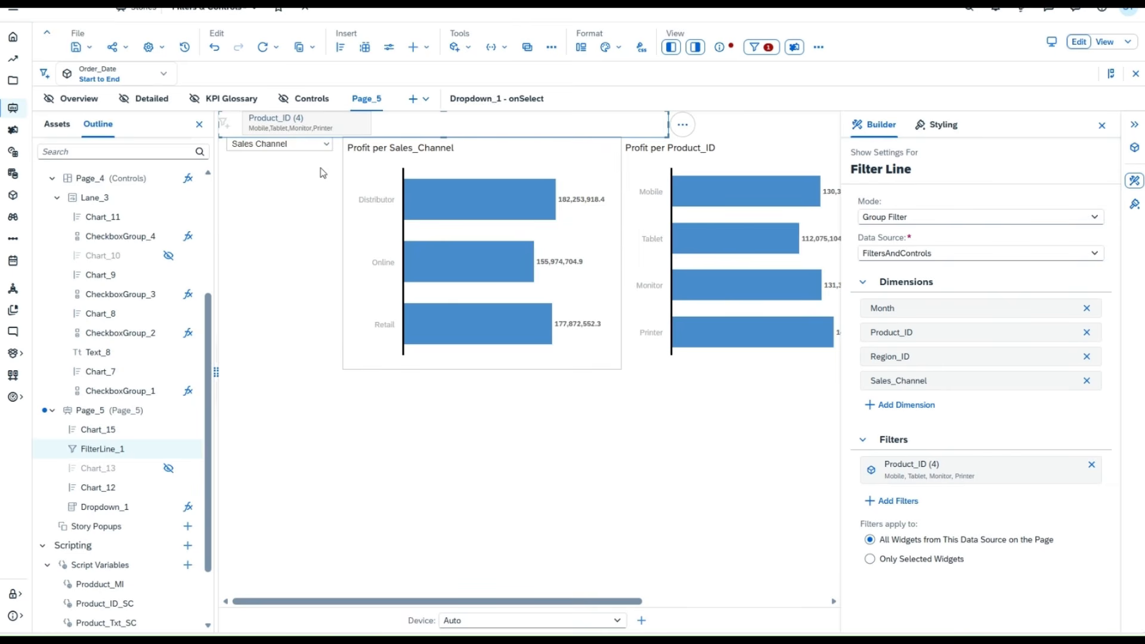
pyautogui.click(78, 50)
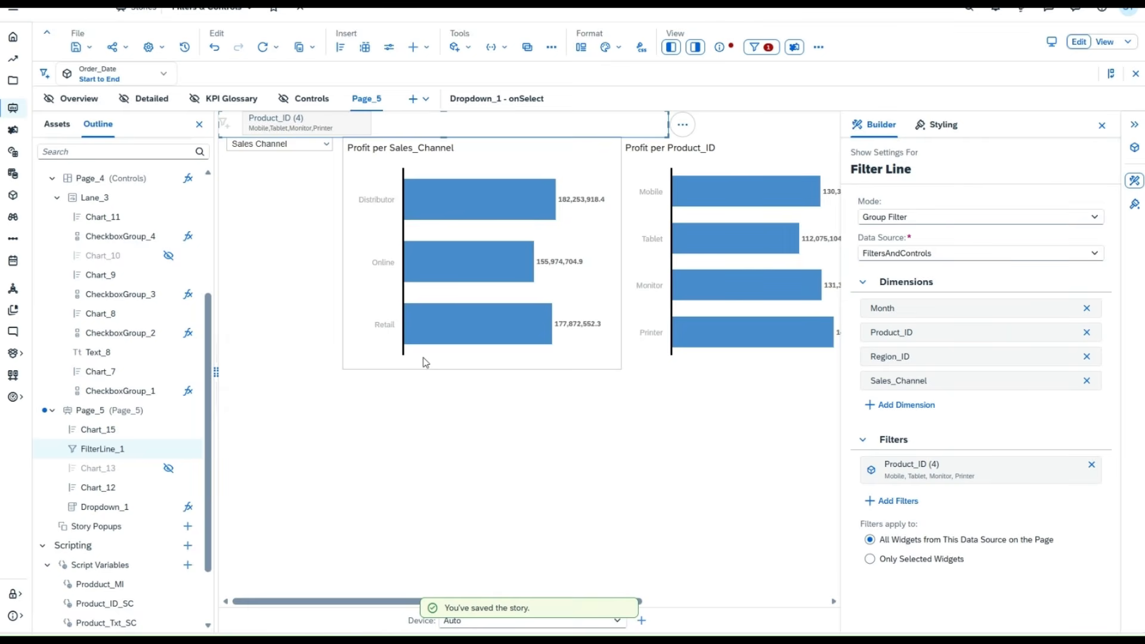
pyautogui.hotkey('ctrl', 'Tab')
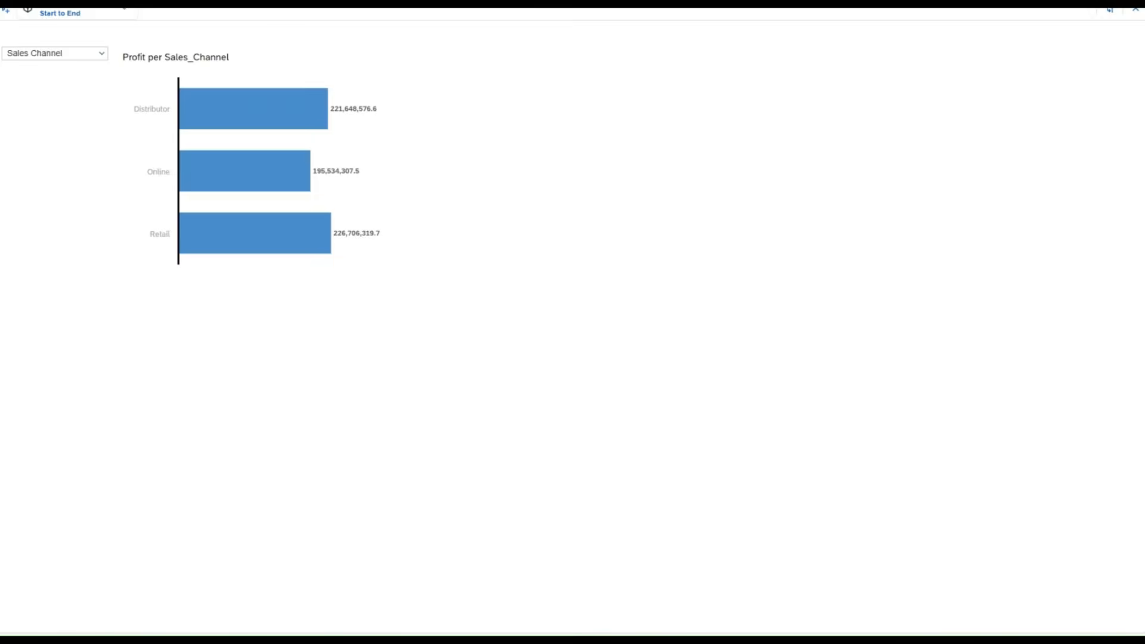
pyautogui.press('F5')
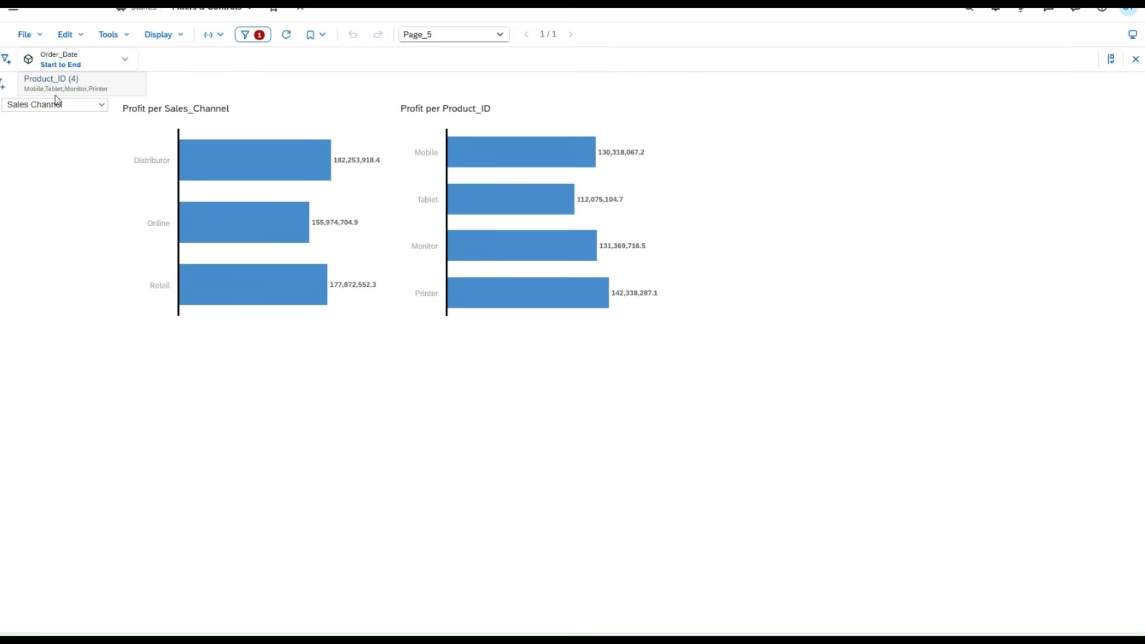
# Add Laptop to the filter line's Product_ID filter in the viewed story.
pyautogui.click(55, 94)
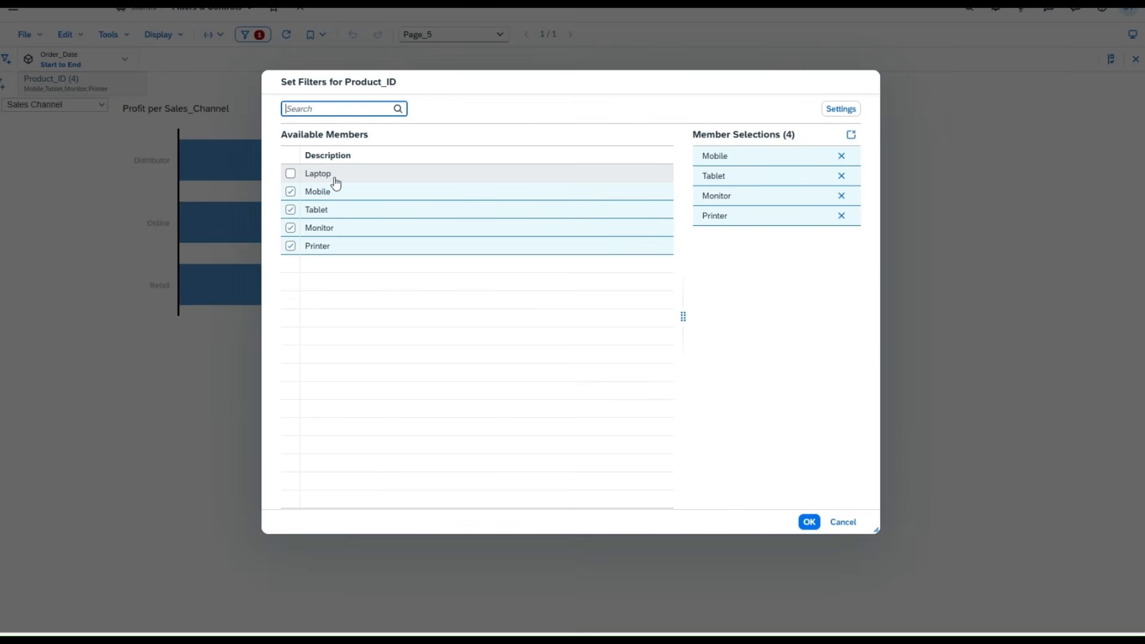
pyautogui.click(336, 182)
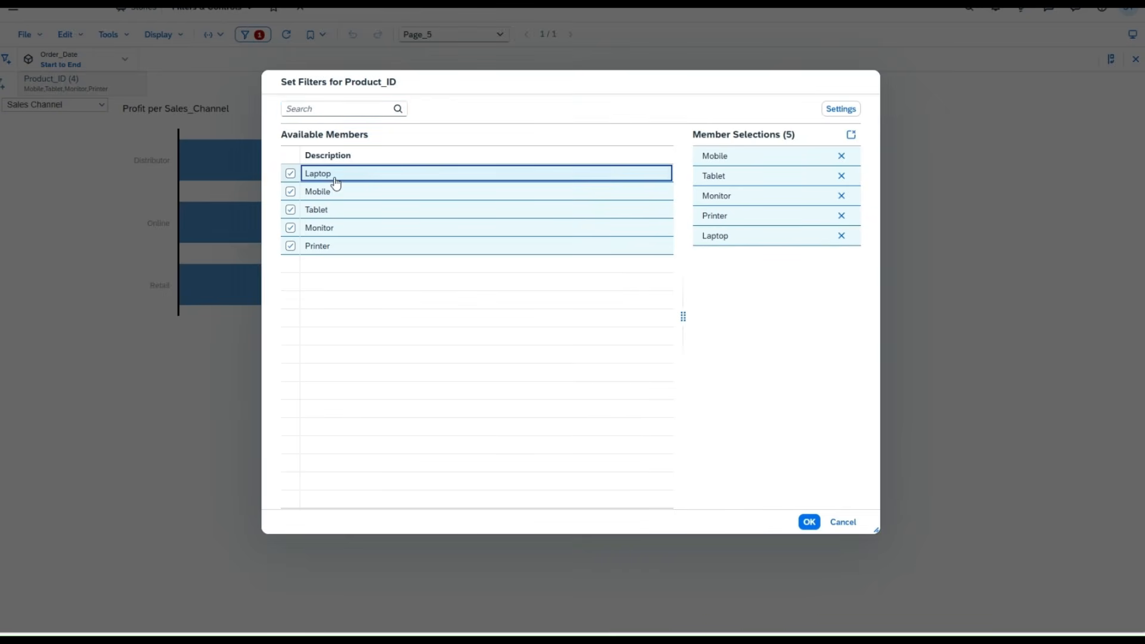
pyautogui.click(804, 518)
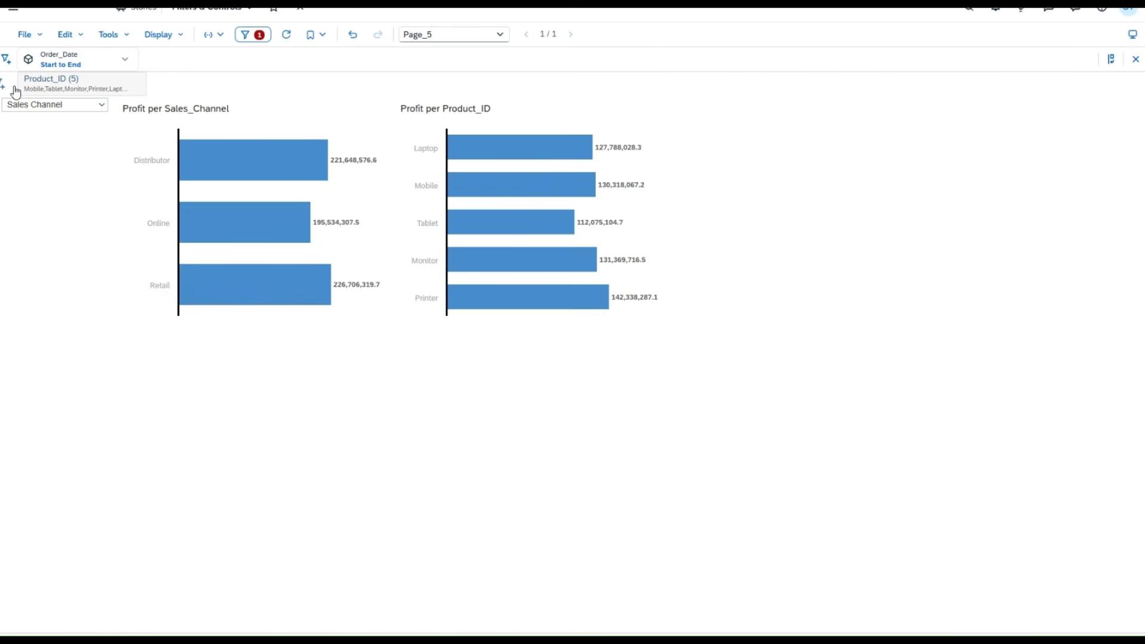
# Check the Product_ID member selection through the filter line's list of dimensions.
pyautogui.click(14, 89)
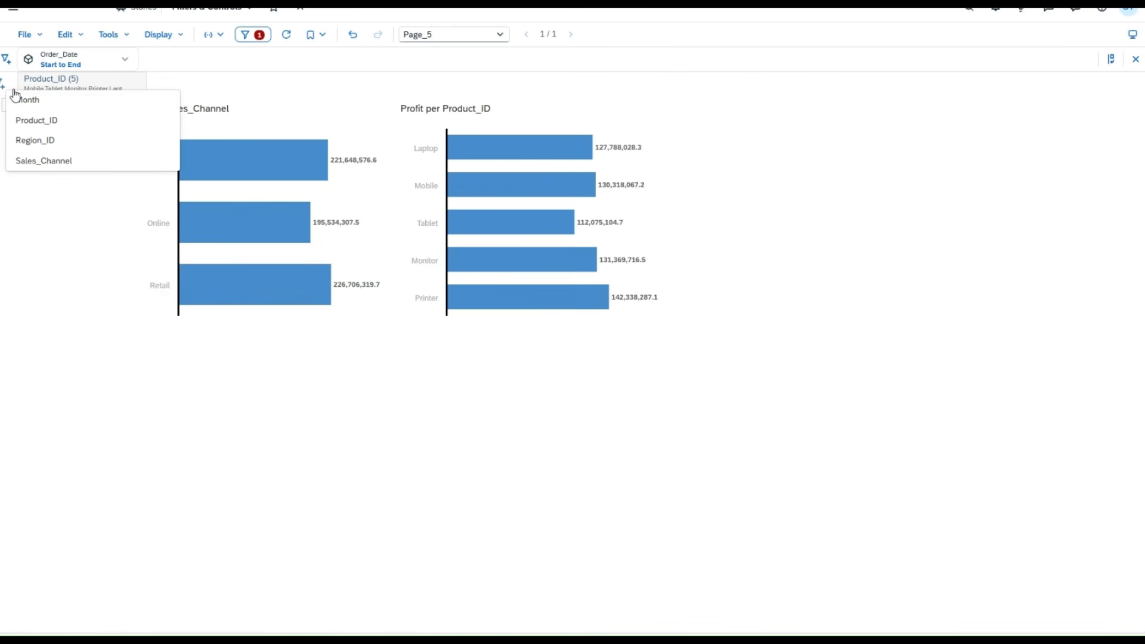
pyautogui.click(50, 122)
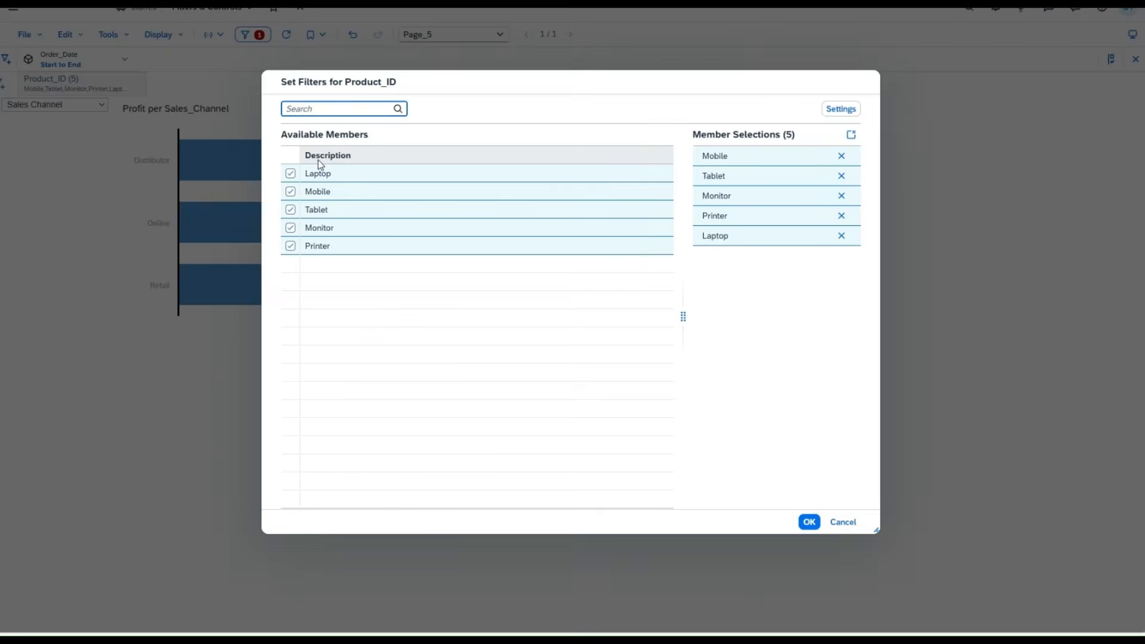
pyautogui.click(809, 522)
# Choose Sales_Channel from the filter line's dimensions and select the members Online and Retail.
pyautogui.click(8, 90)
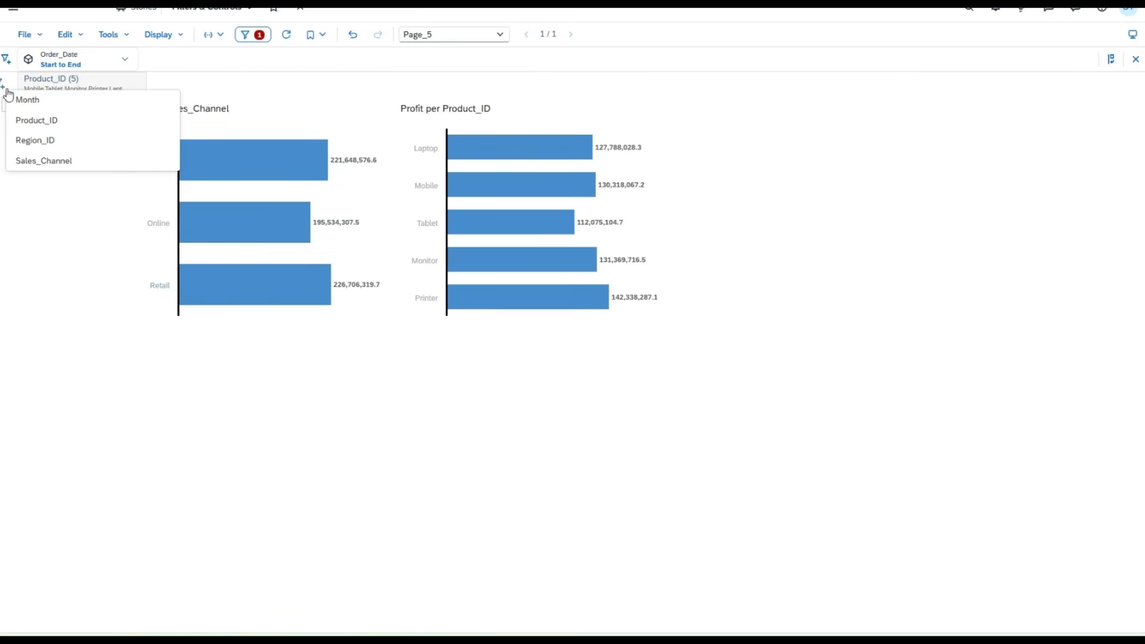
pyautogui.click(41, 161)
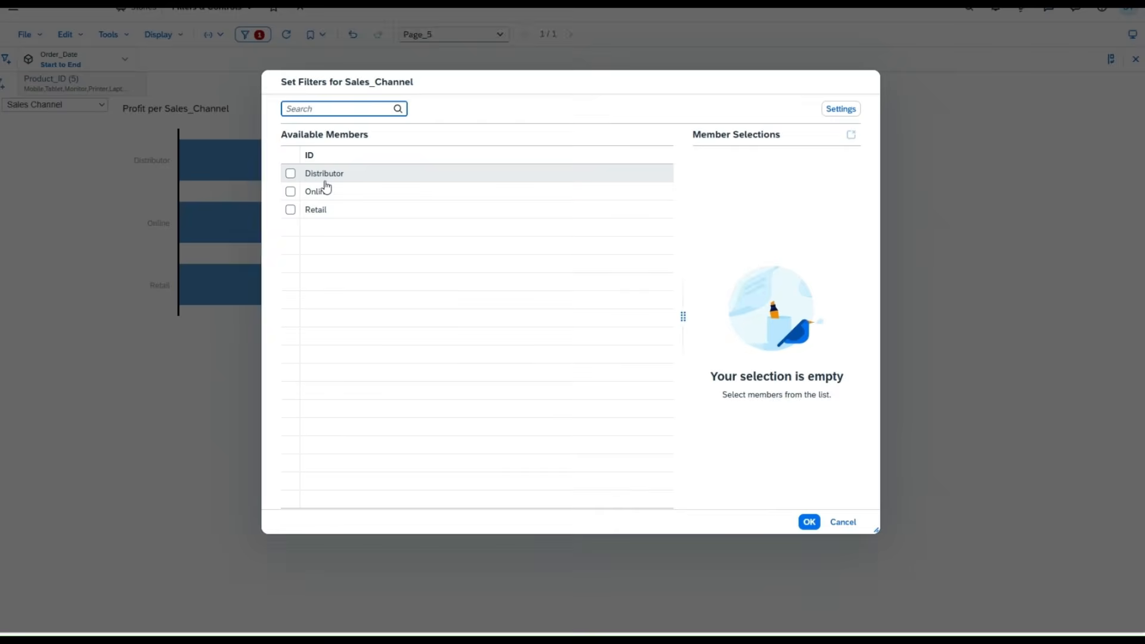
pyautogui.click(325, 191)
pyautogui.click(314, 213)
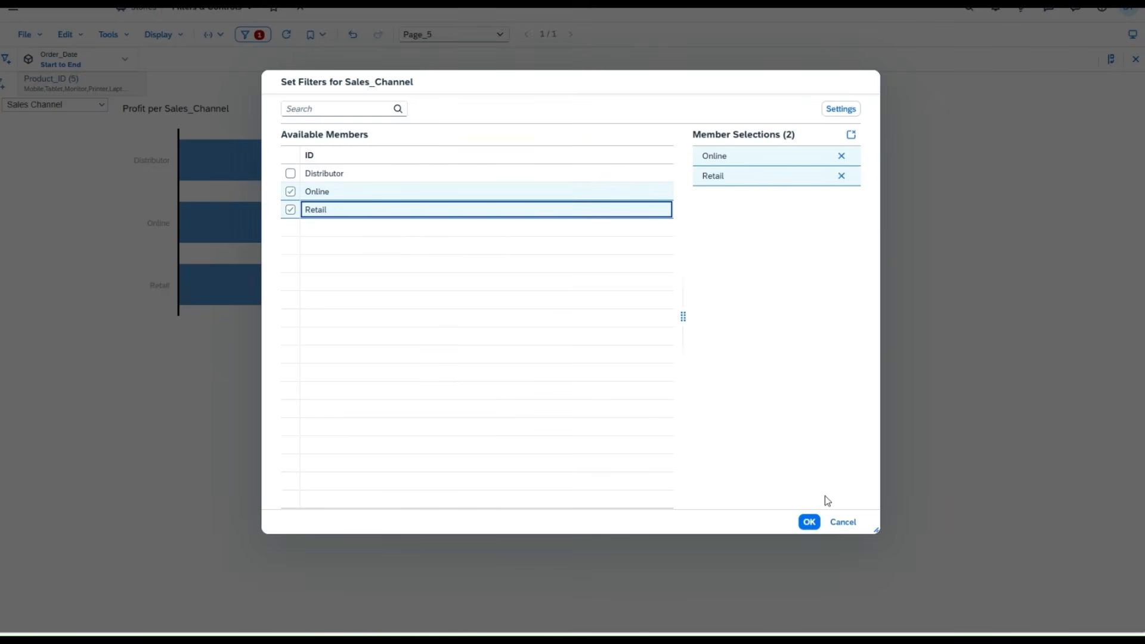
# Apply the Online and Retail filter to Sales_Channel, and remove that filter from the filter line.
pyautogui.click(811, 522)
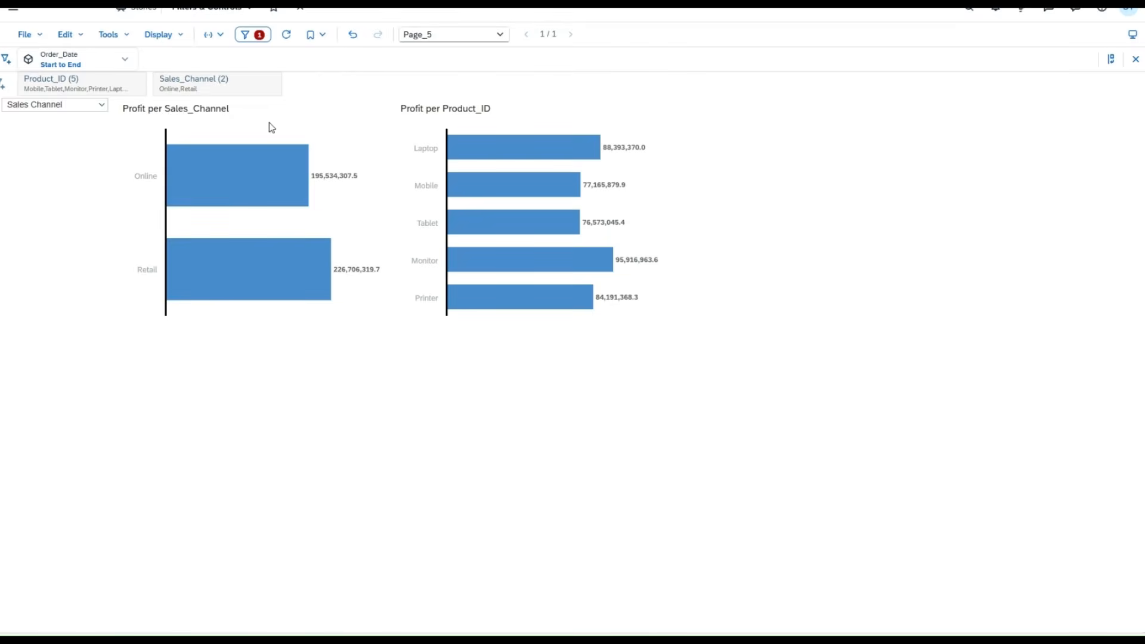
pyautogui.moveTo(213, 90)
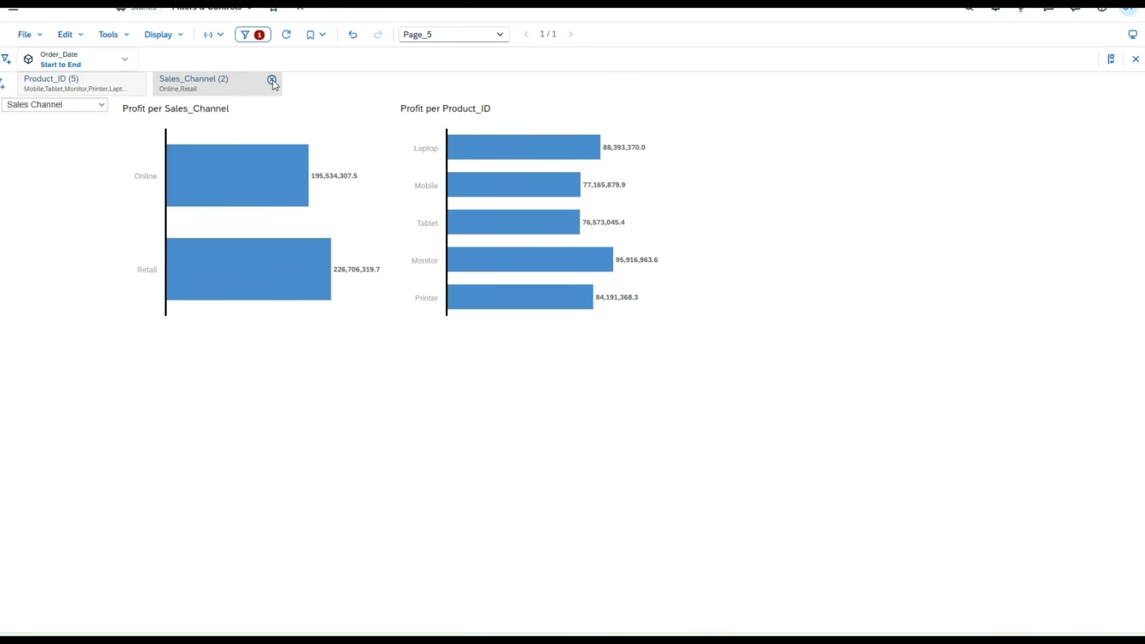
pyautogui.click(272, 80)
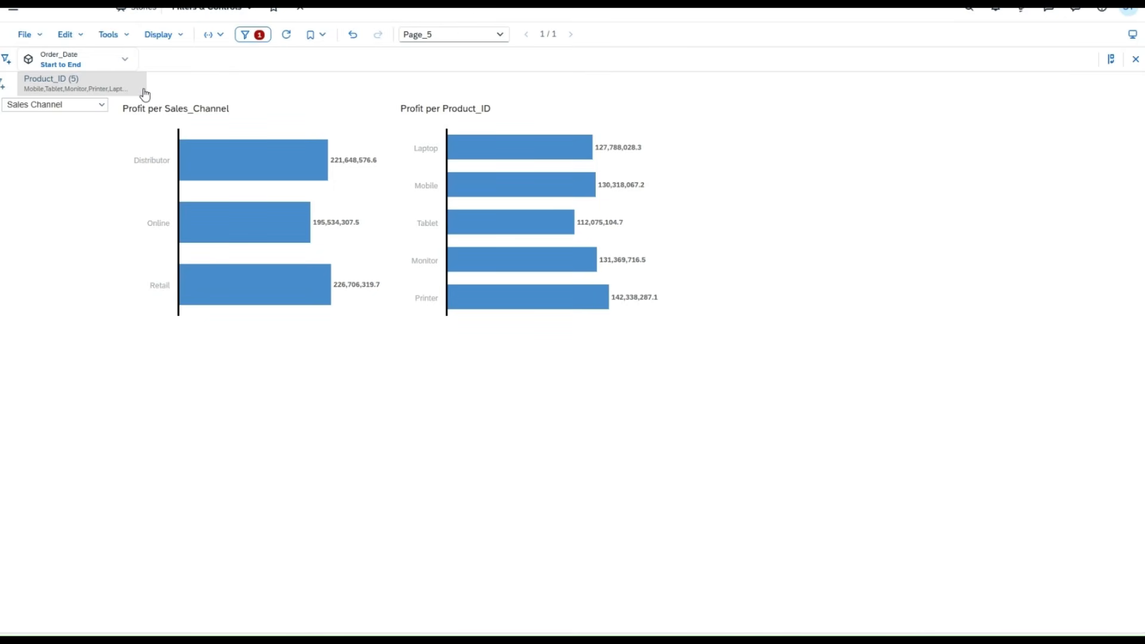
pyautogui.click(5, 85)
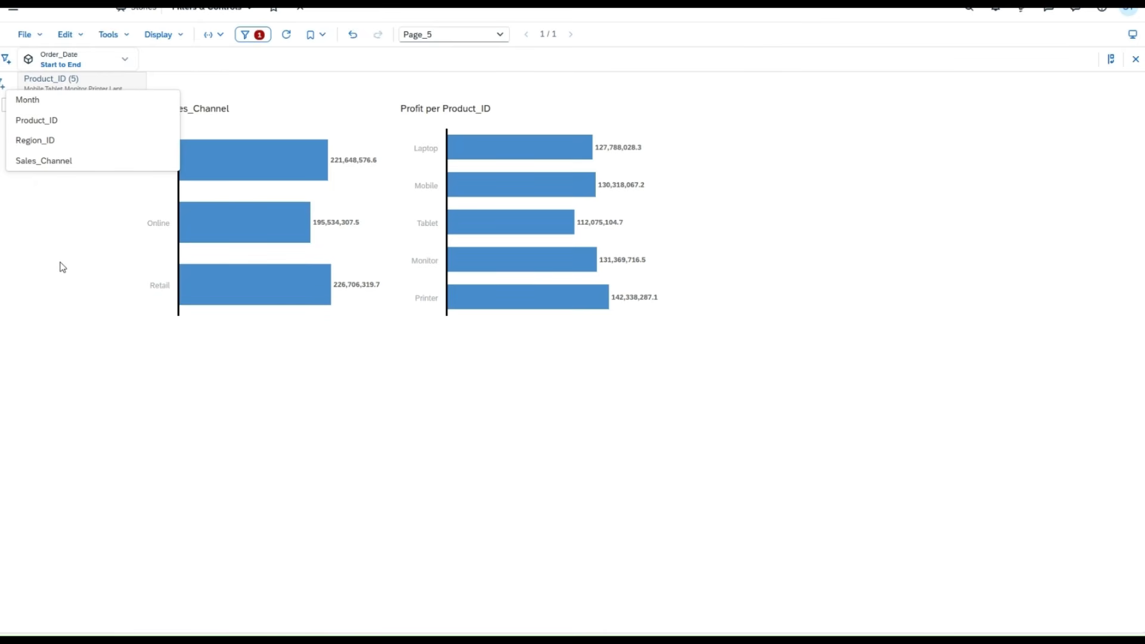
pyautogui.click(62, 229)
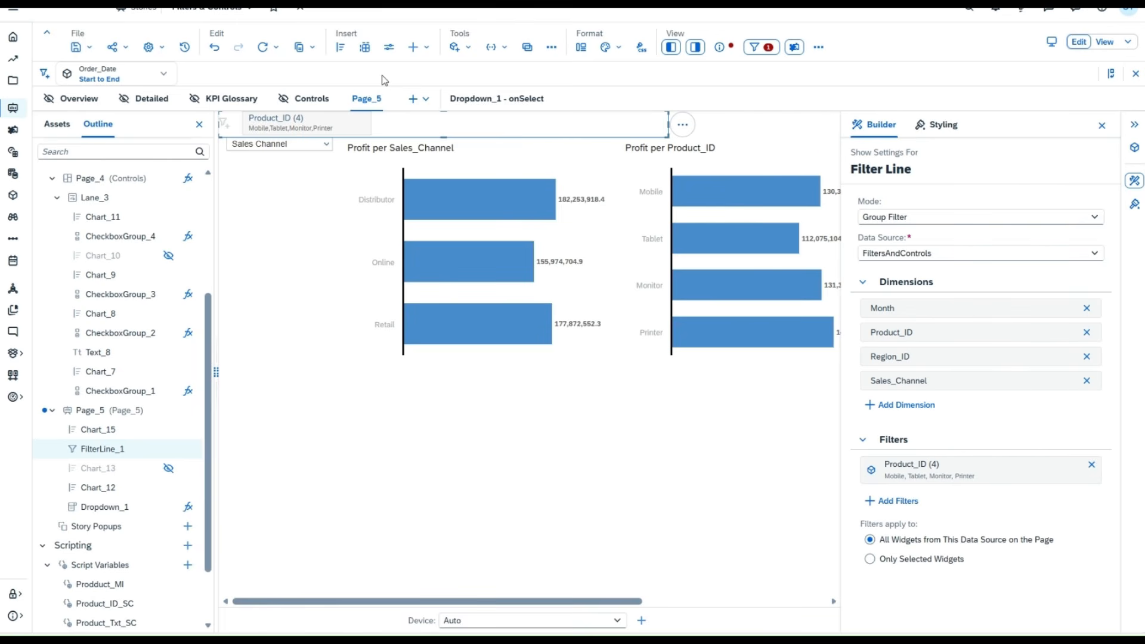
# Insert a list box on Page_5 and place it below the Profit per Sales_Channel chart.
pyautogui.click(426, 47)
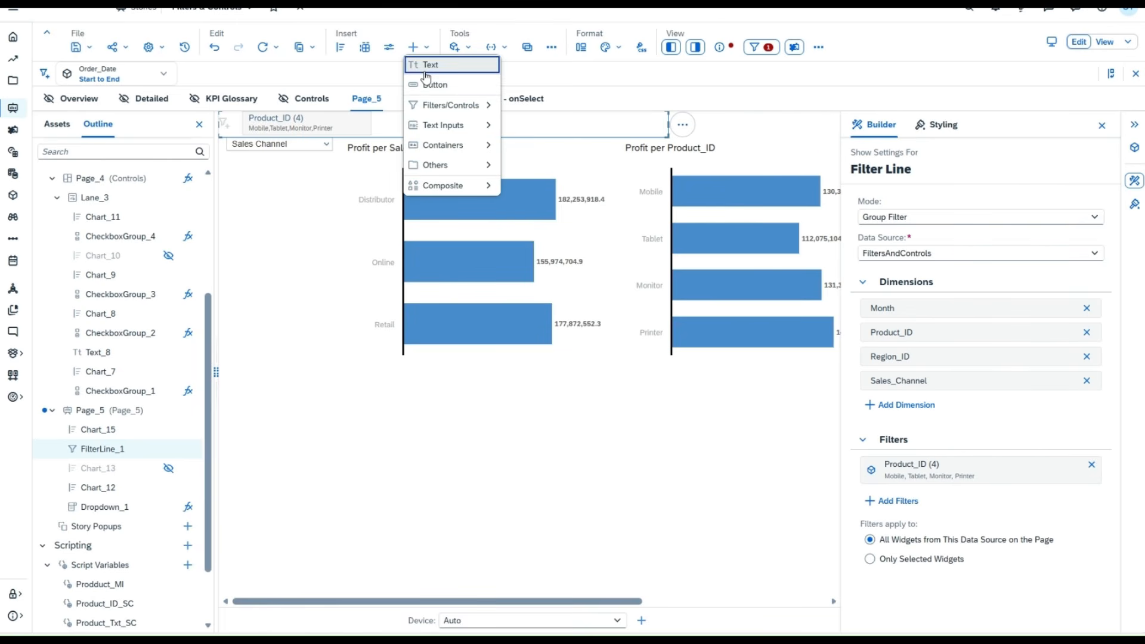
pyautogui.moveTo(465, 112)
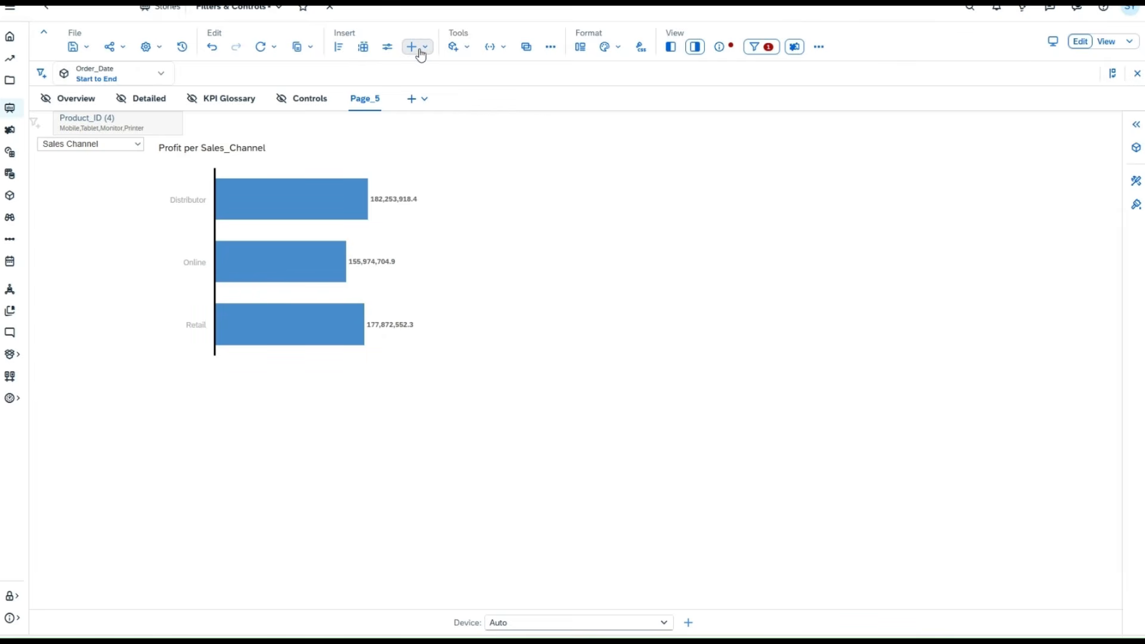
pyautogui.click(422, 52)
pyautogui.moveTo(461, 105)
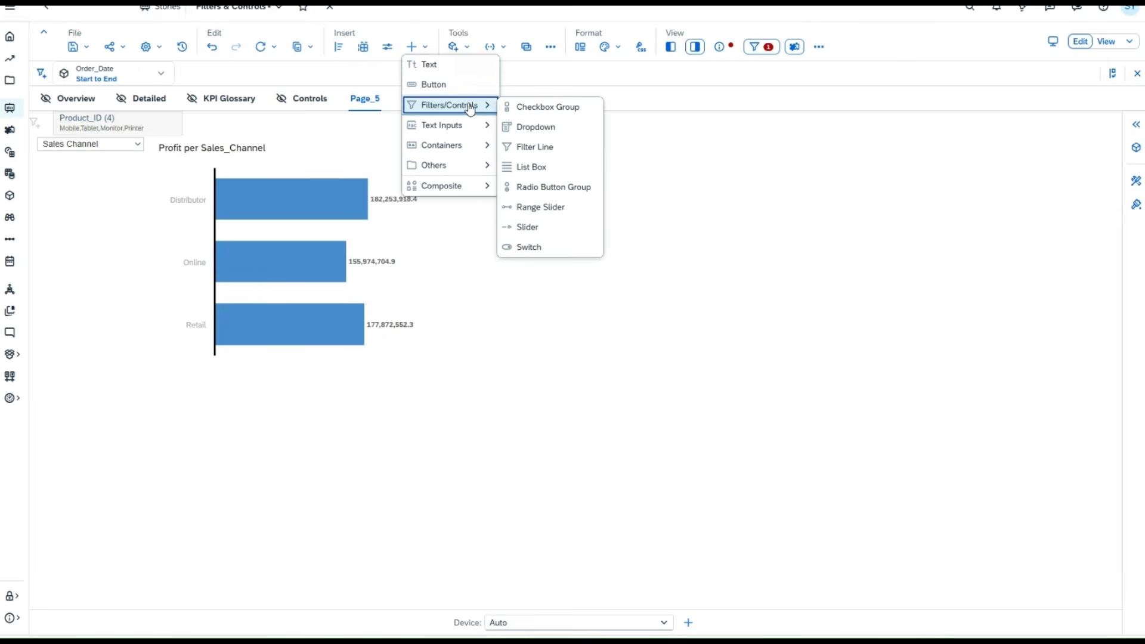
pyautogui.click(551, 169)
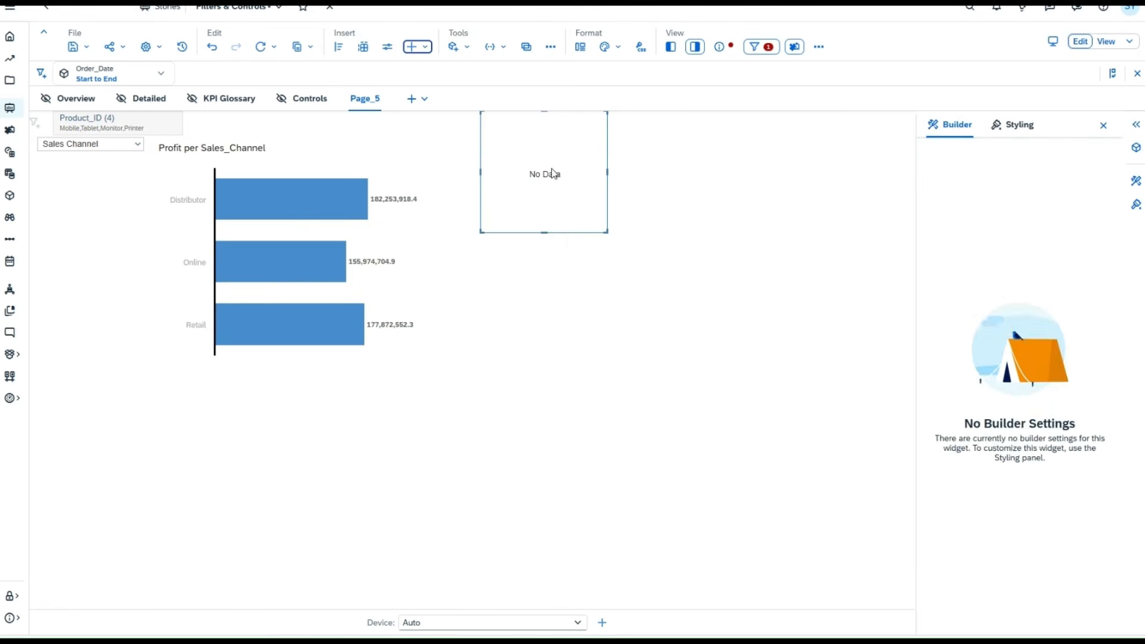
pyautogui.moveTo(546, 301); pyautogui.dragTo(162, 544)
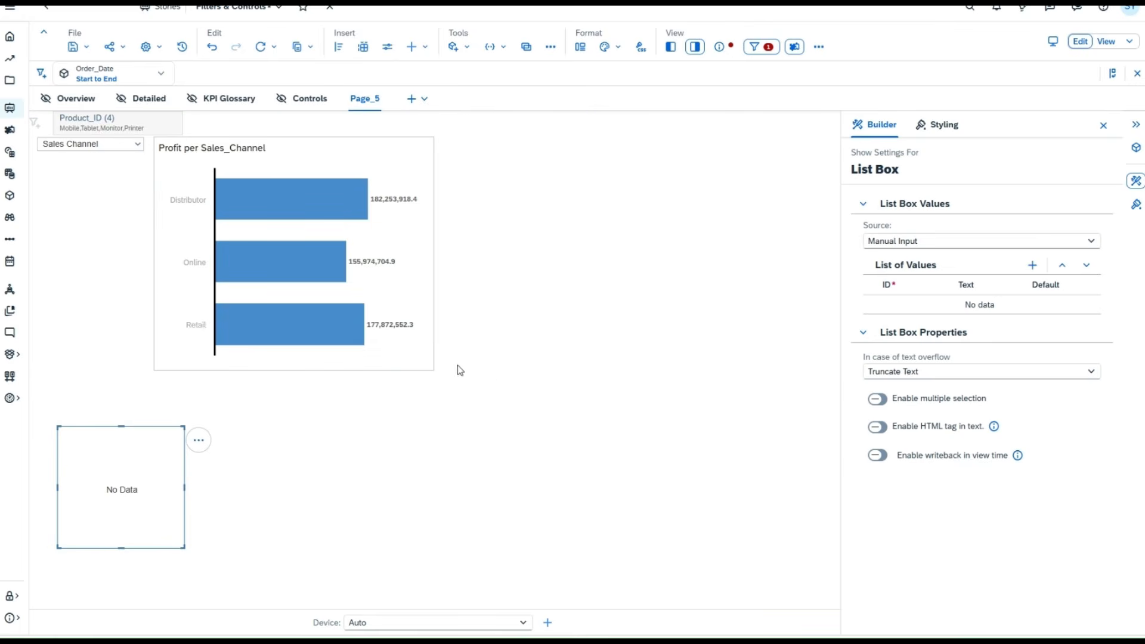
# Duplicate the Profit per Sales_Channel chart, and place the copy, slightly reduced in height, beside the list box.
pyautogui.click(427, 359)
pyautogui.hotkey('ctrl', 'c')
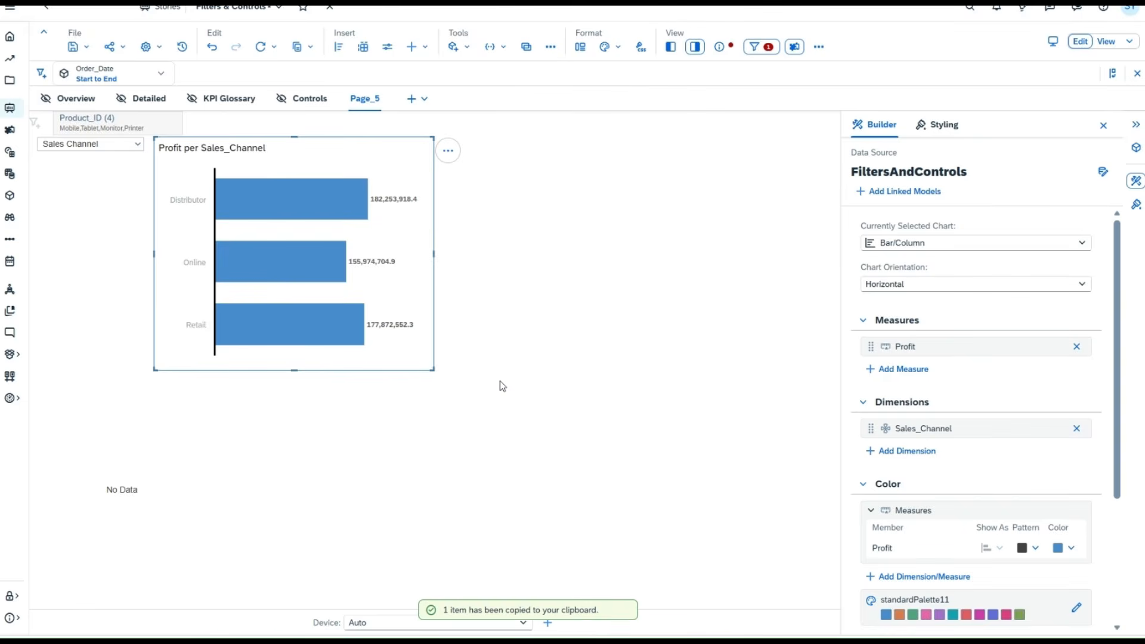
pyautogui.hotkey('ctrl', 'v')
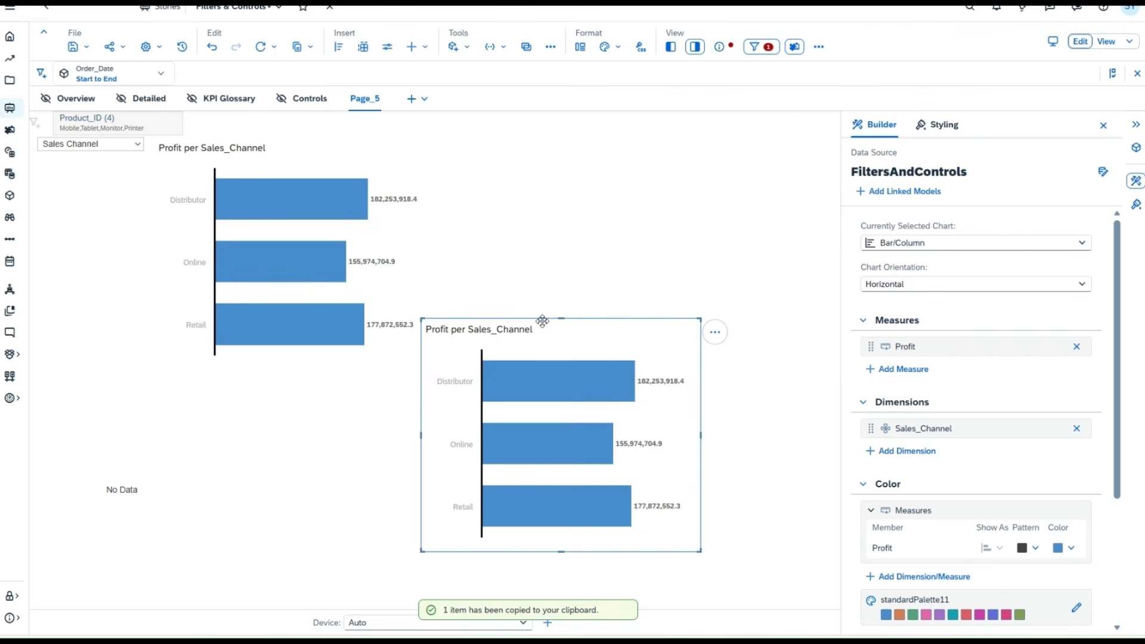
pyautogui.moveTo(553, 323); pyautogui.dragTo(310, 407)
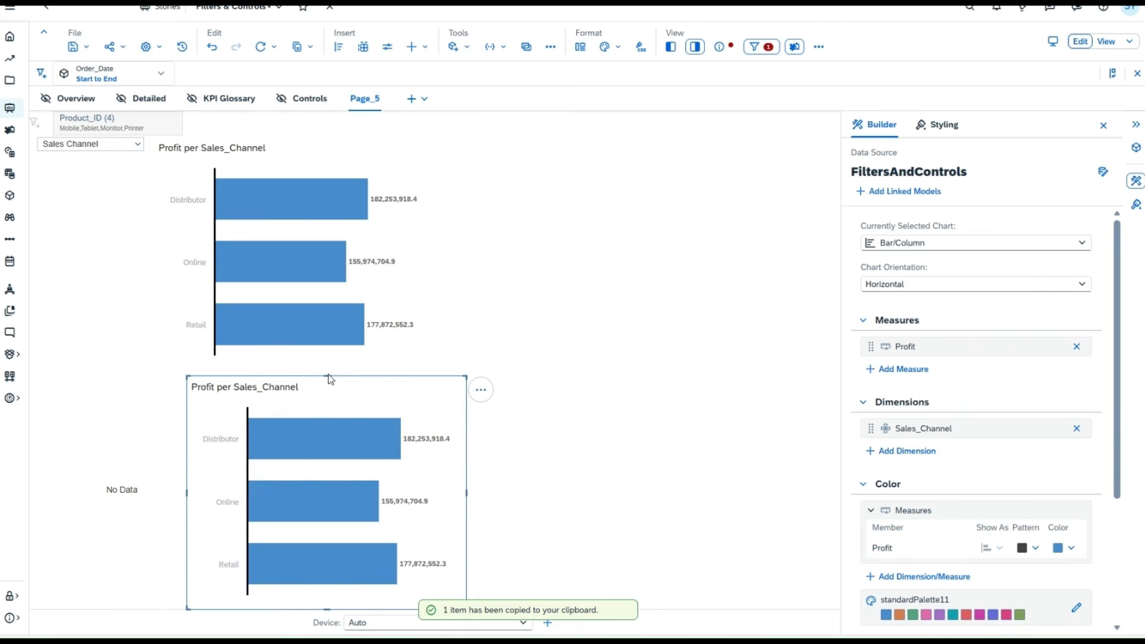
pyautogui.moveTo(327, 374); pyautogui.dragTo(368, 398)
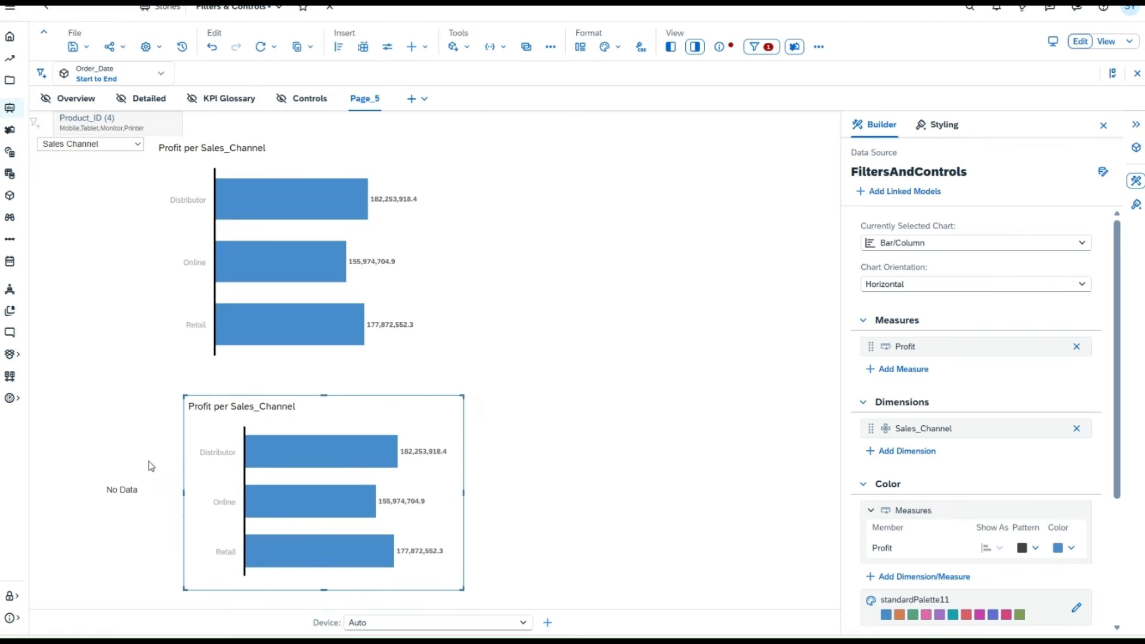
# Keep Manual Input as the list box source and add three entries to its list of values.
pyautogui.click(148, 465)
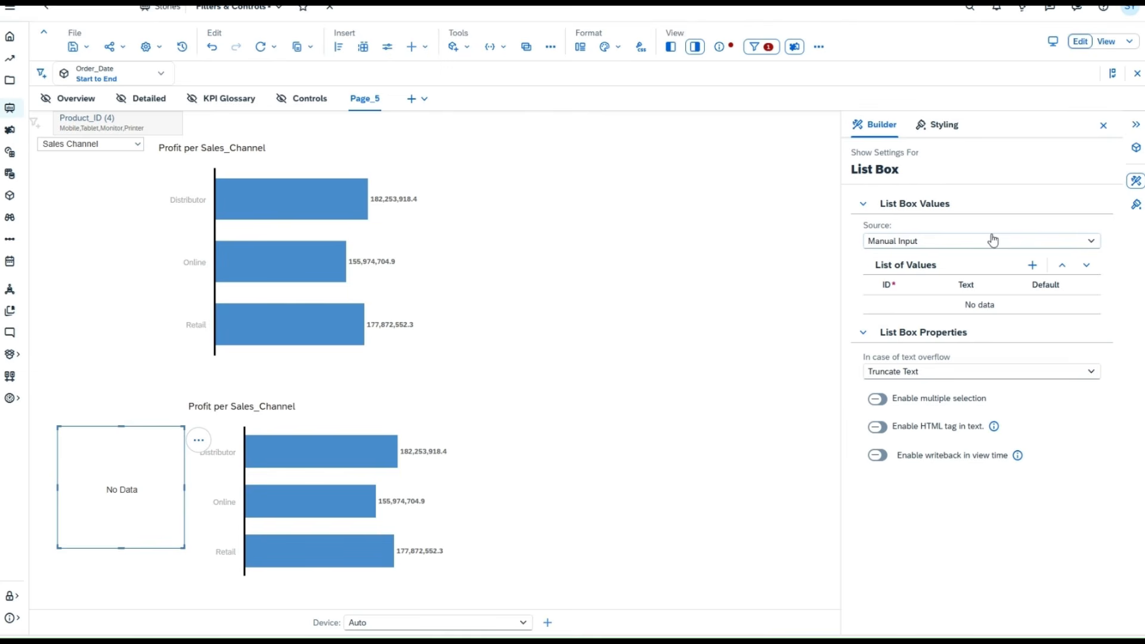
pyautogui.click(1044, 245)
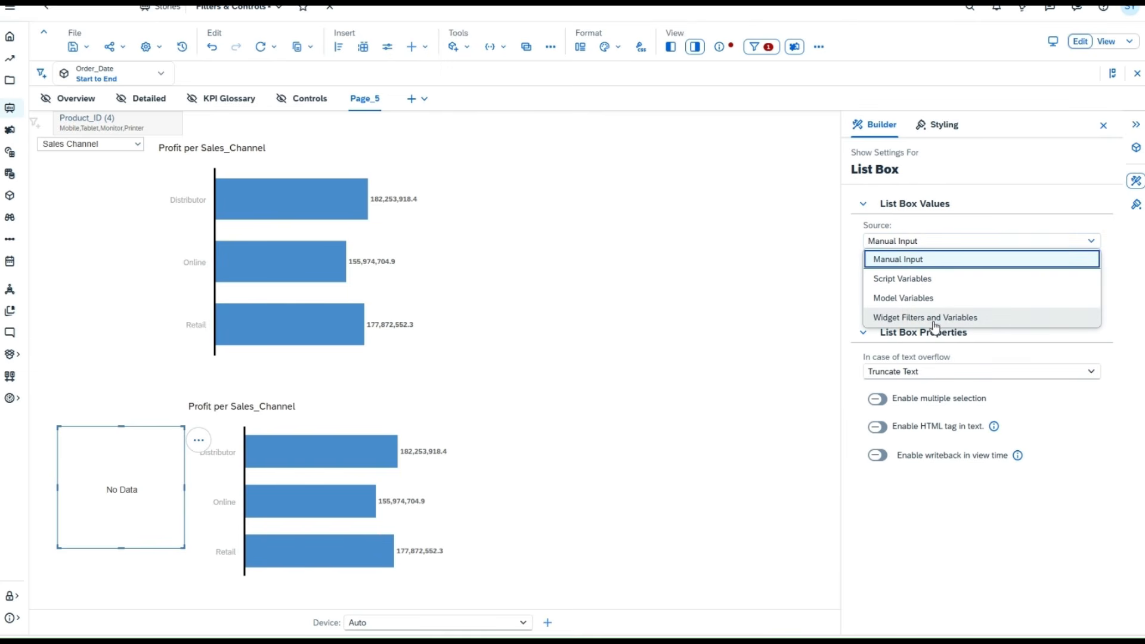
pyautogui.click(957, 241)
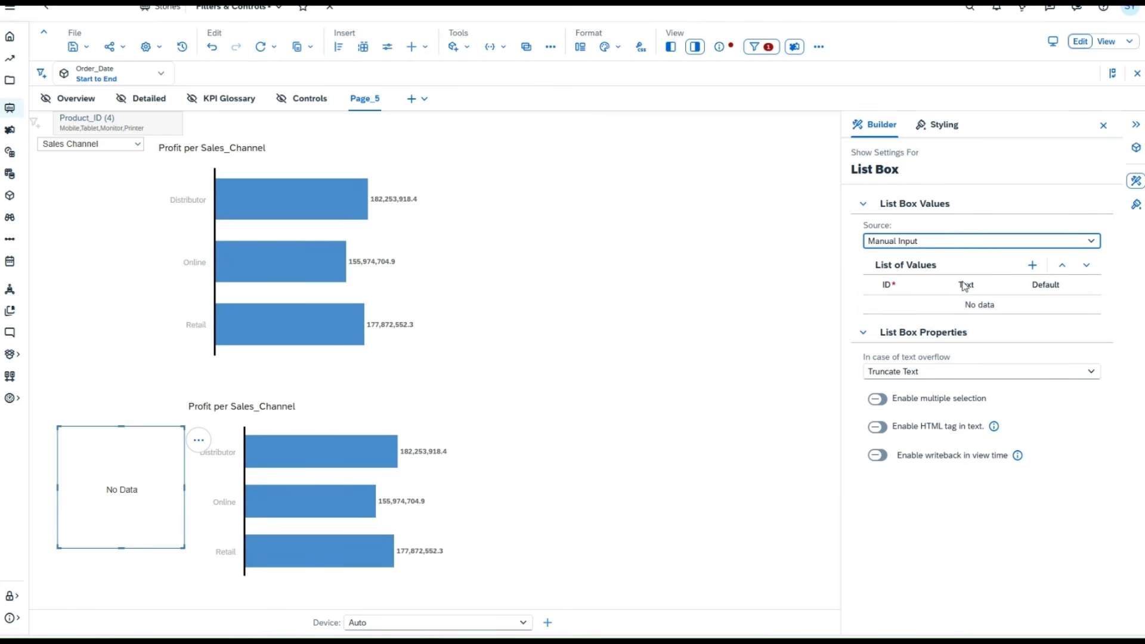
pyautogui.click(1033, 265)
pyautogui.click(1033, 265)
pyautogui.click(1033, 265)
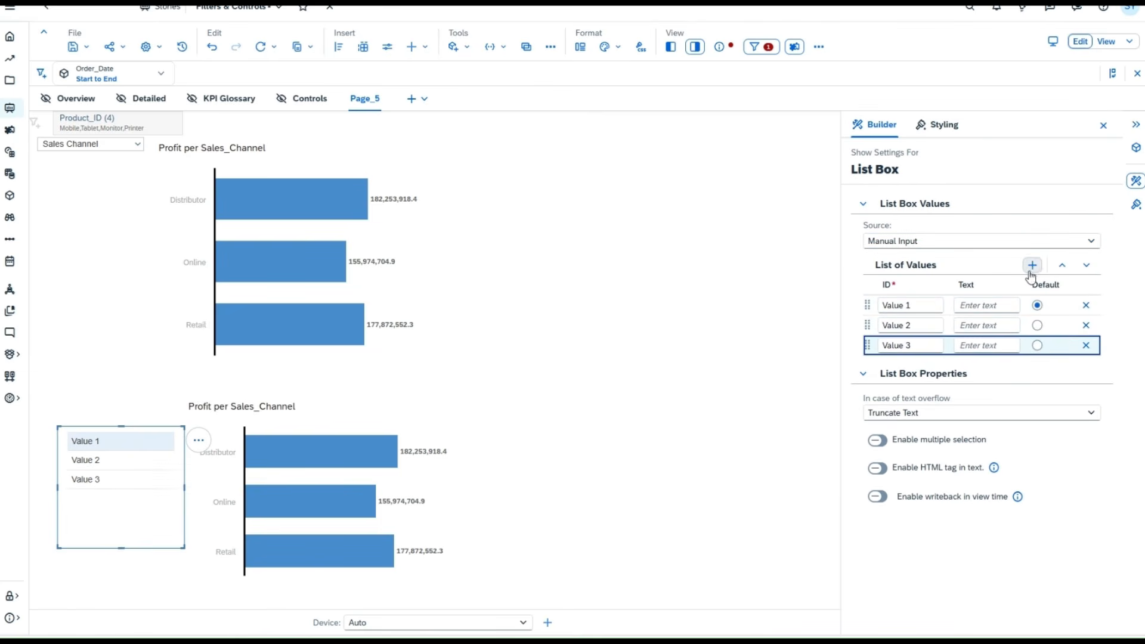
# Enter Distributor, Online and Retail as the display texts of Value 1, Value 2 and Value 3.
pyautogui.click(981, 309)
pyautogui.write('D')
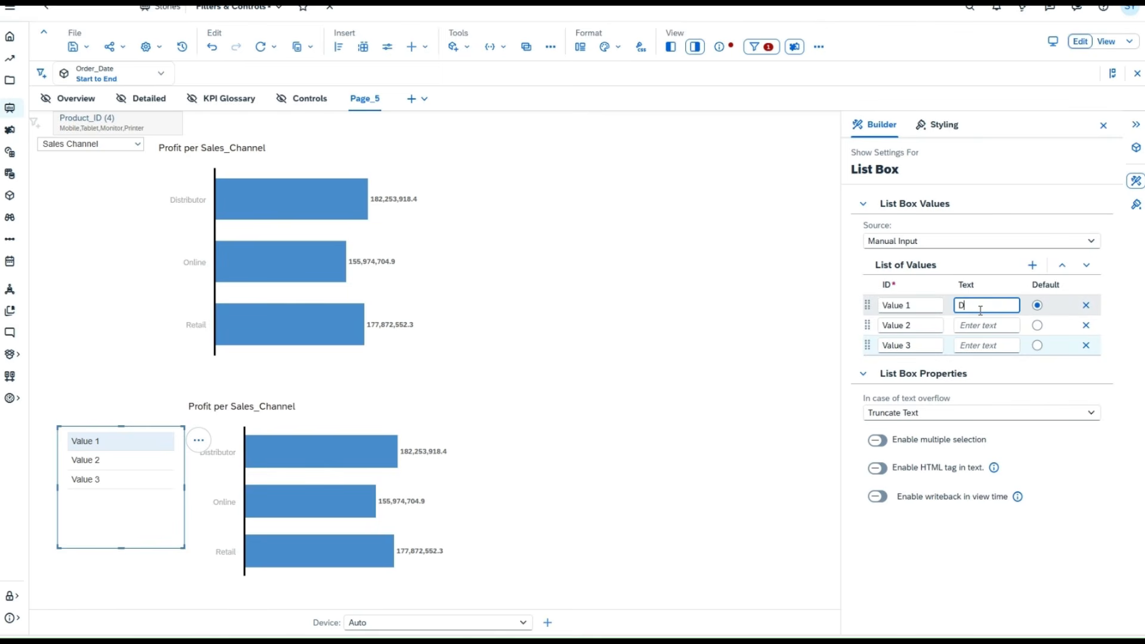
pyautogui.write('istributor')
pyautogui.click(984, 323)
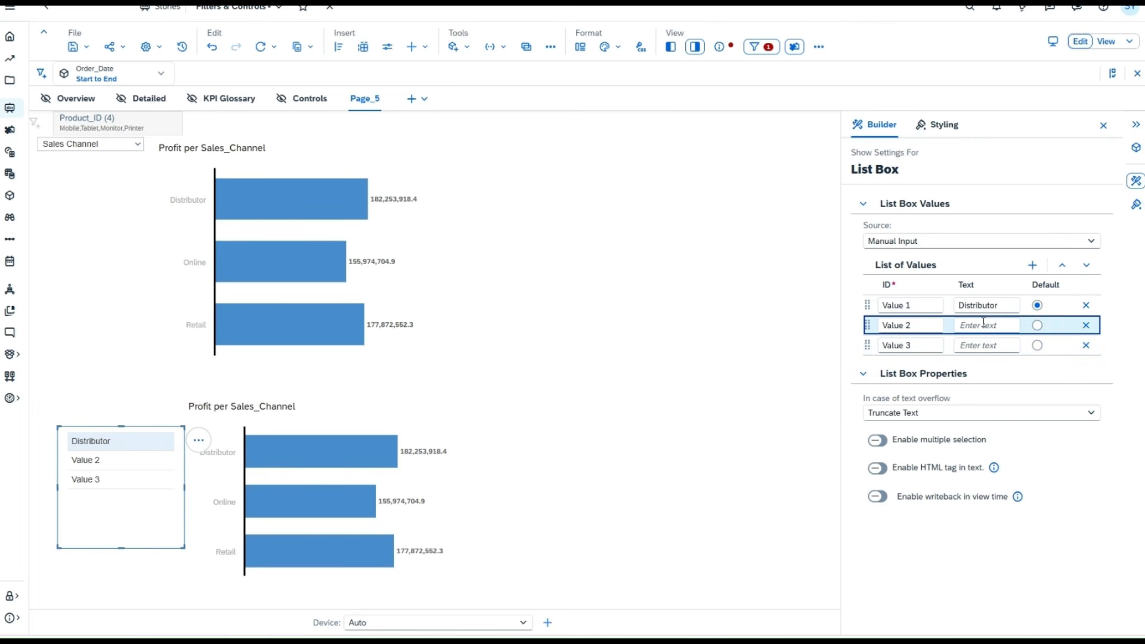
pyautogui.click(984, 326)
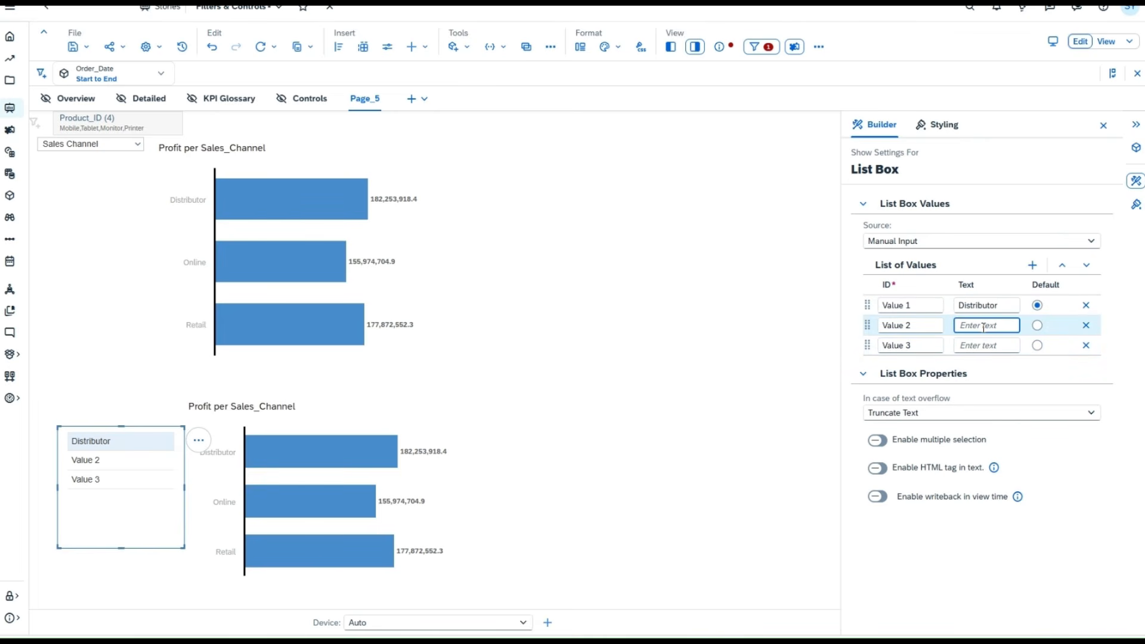
pyautogui.write('Online')
pyautogui.click(984, 345)
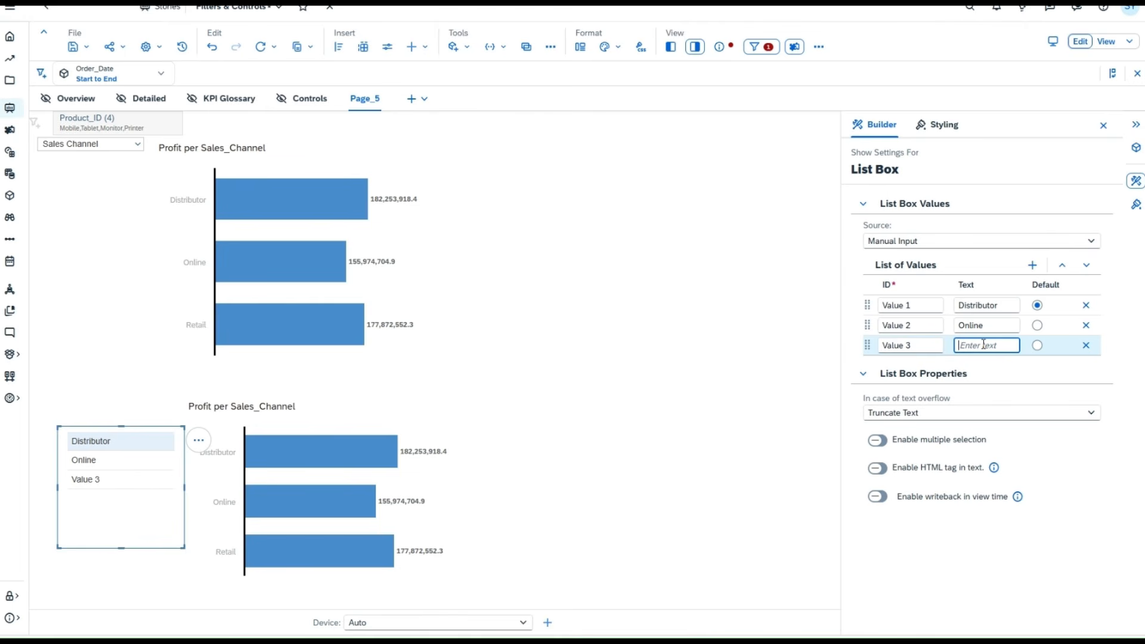
pyautogui.write('Retail')
pyautogui.press('Return')
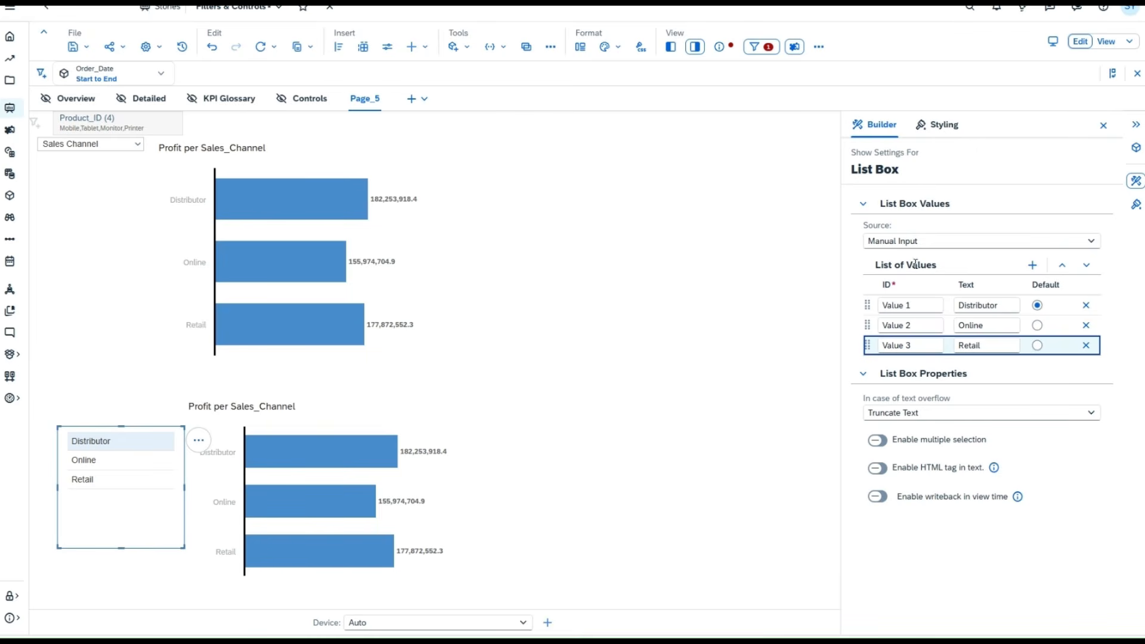
# Enable writeback in view time for the list box.
pyautogui.moveTo(911, 305); pyautogui.dragTo(884, 305)
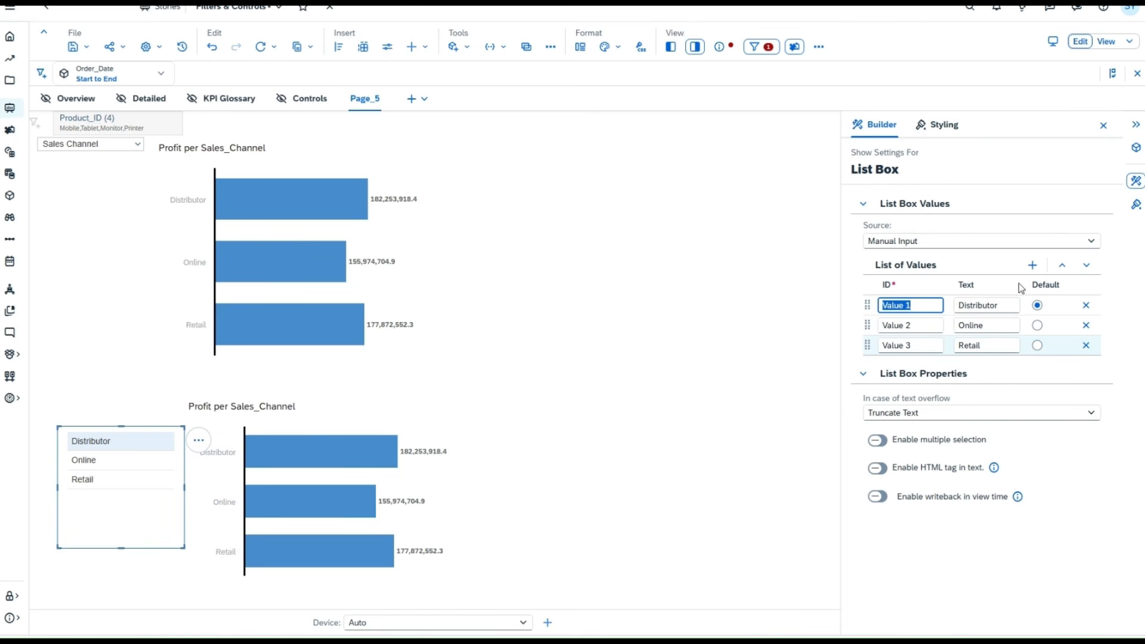
pyautogui.click(885, 499)
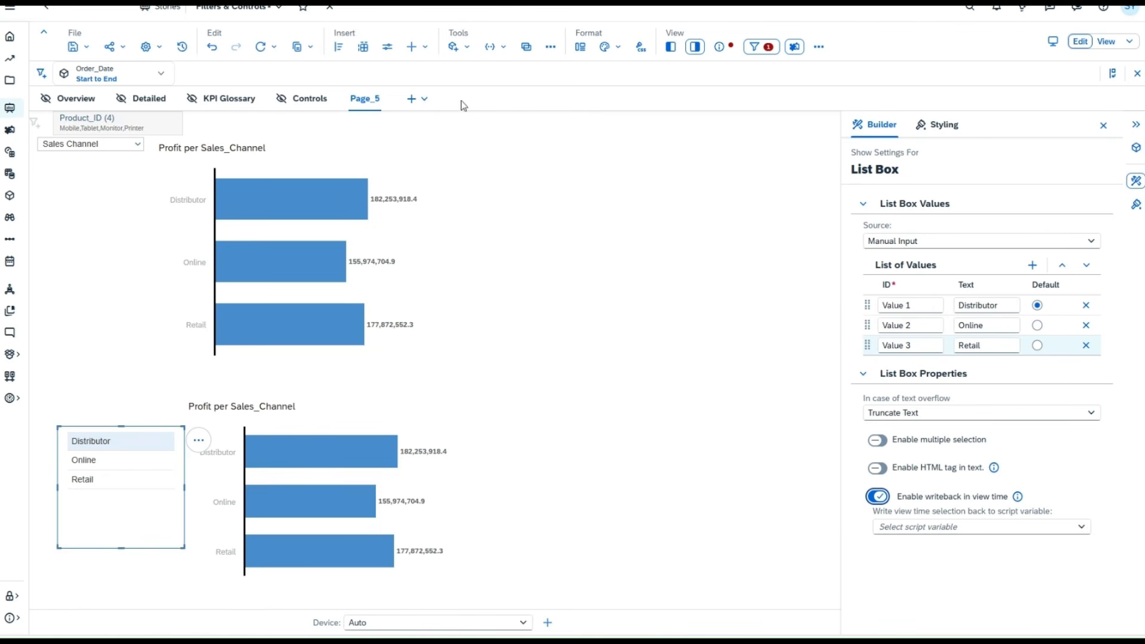
# Create a non-array string script variable with ID LB_SC_01 and the description List Box Sales Channel.
pyautogui.click(671, 46)
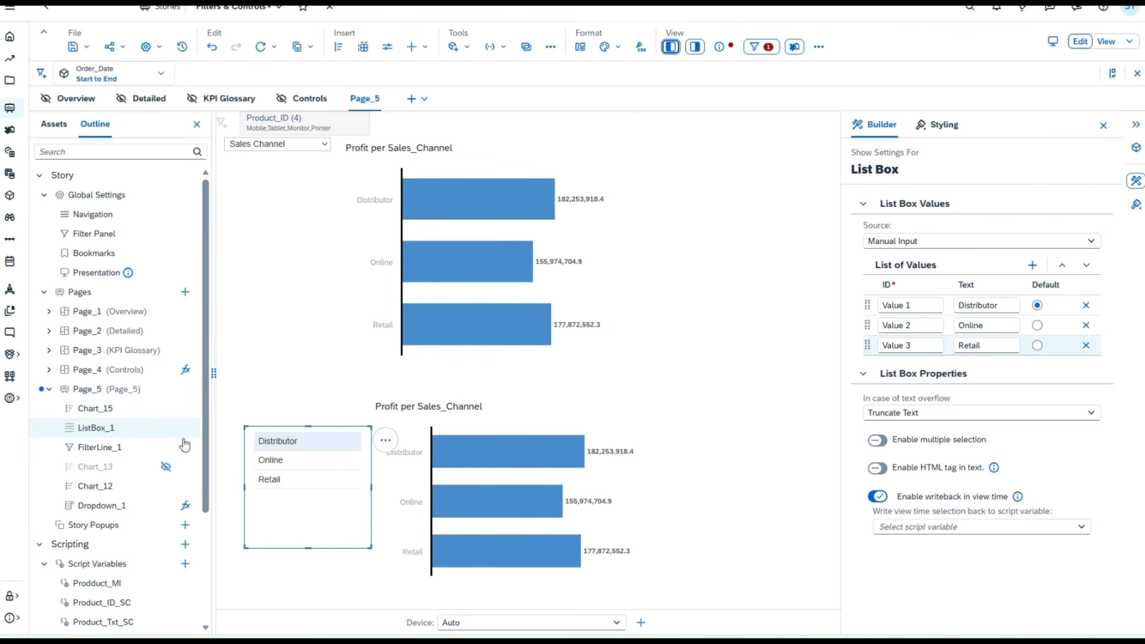
pyautogui.scroll(-4, 182, 436)
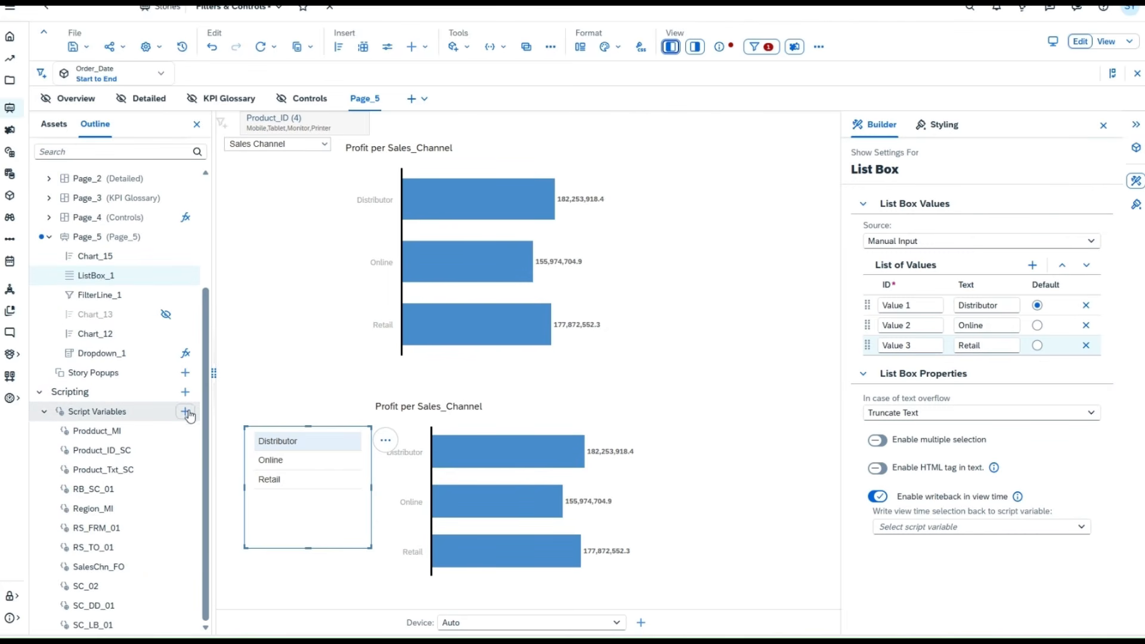
pyautogui.click(185, 411)
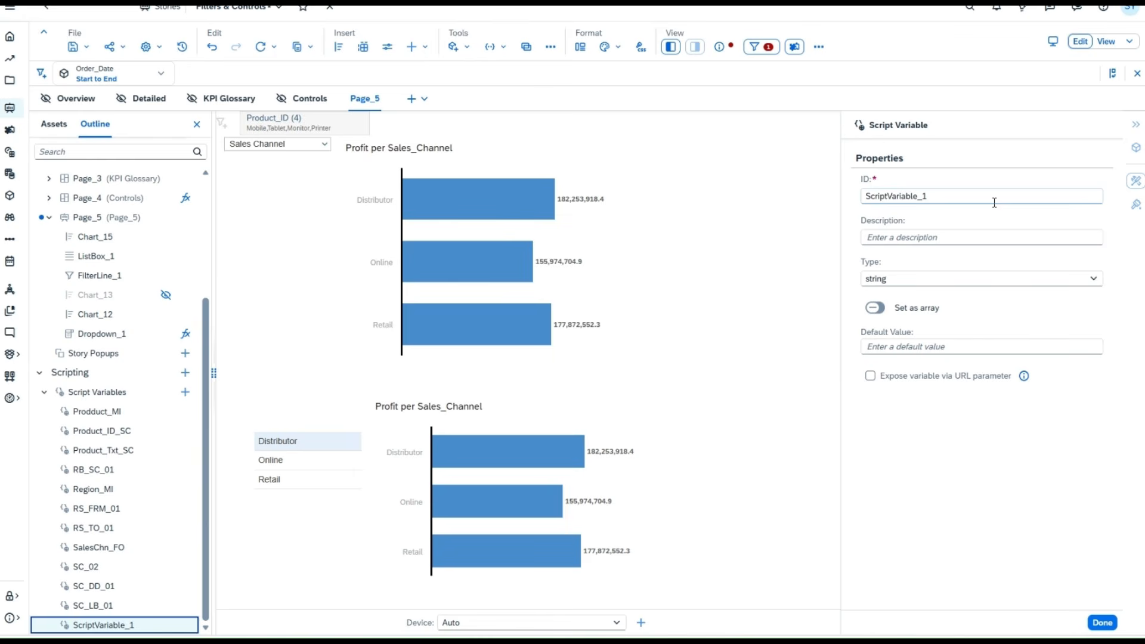
pyautogui.moveTo(993, 199); pyautogui.dragTo(842, 200)
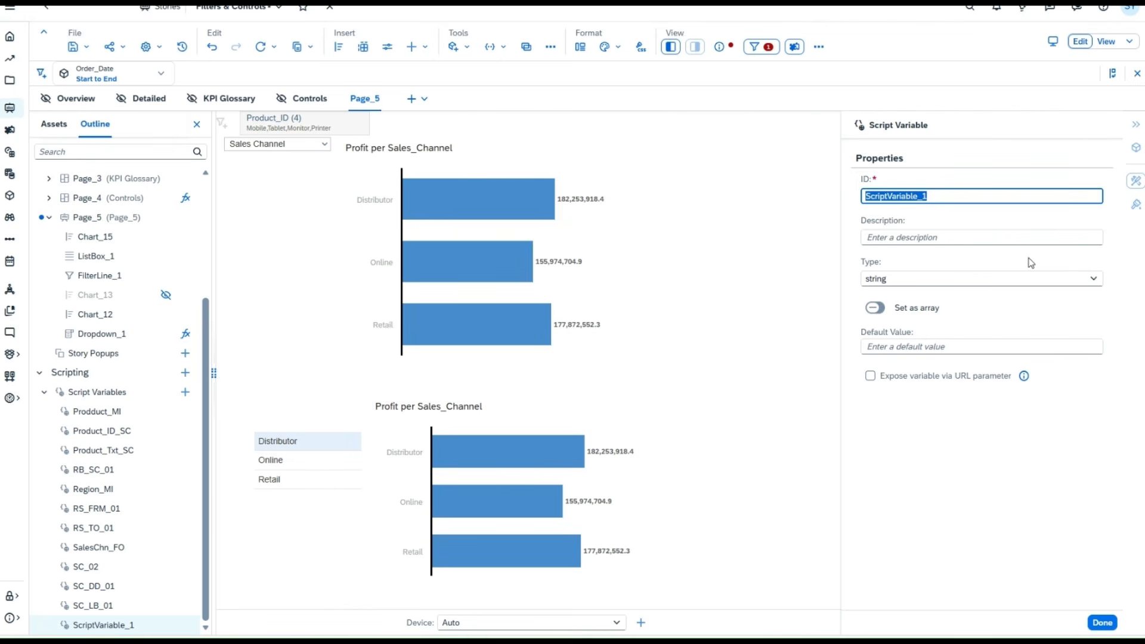
pyautogui.write('LB_SC_01')
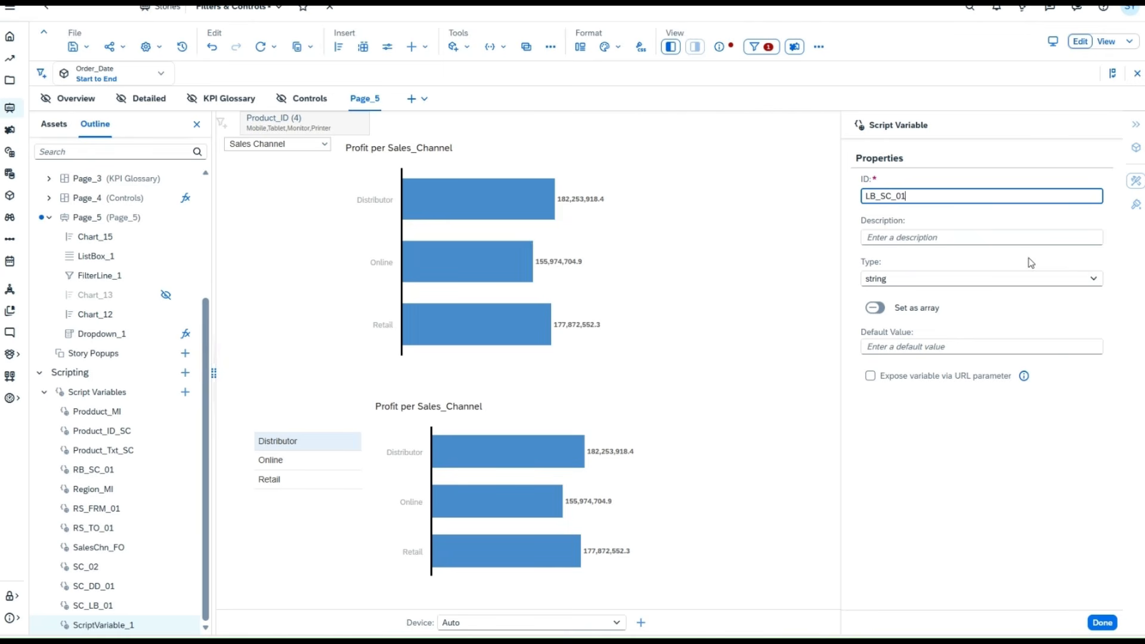
pyautogui.click(991, 237)
pyautogui.write('List')
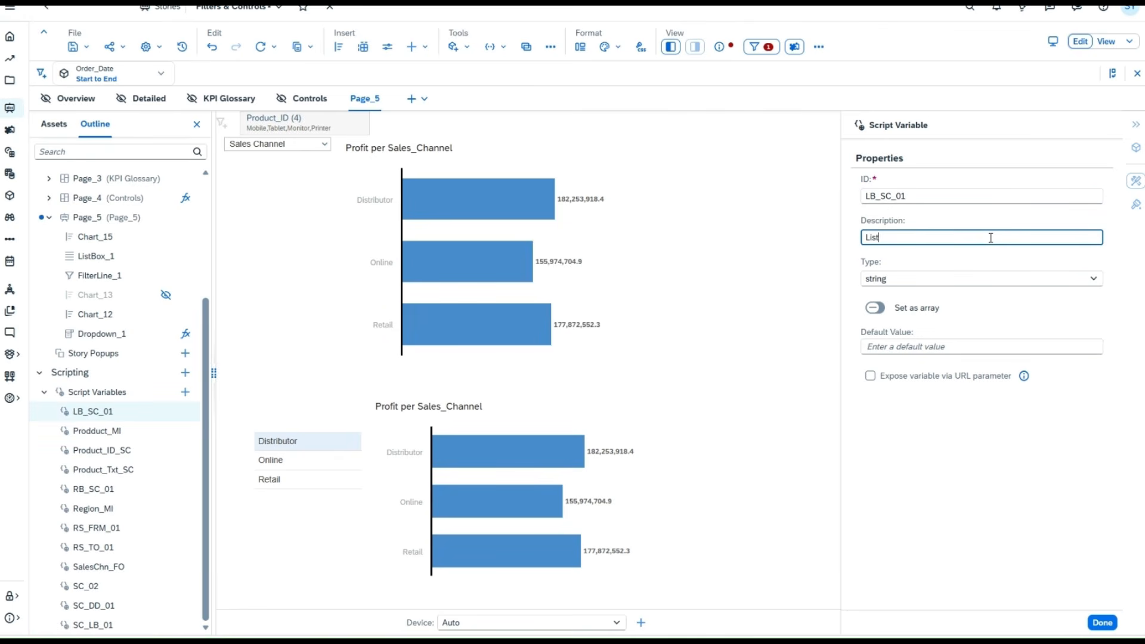
pyautogui.write(' Box Sales Channel')
pyautogui.click(887, 312)
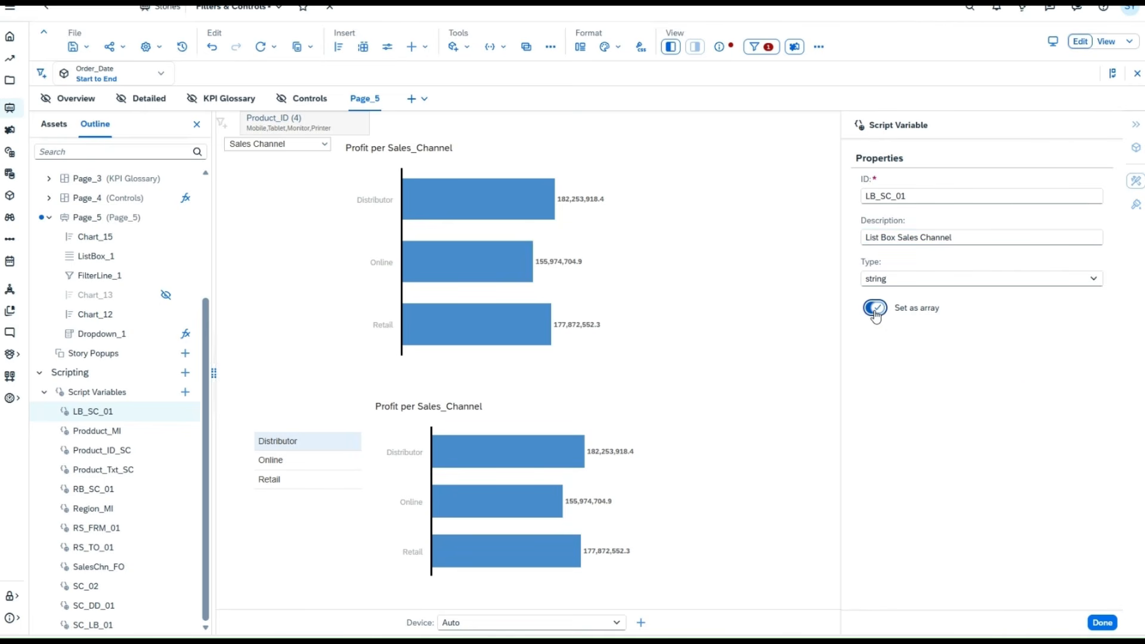
pyautogui.click(875, 316)
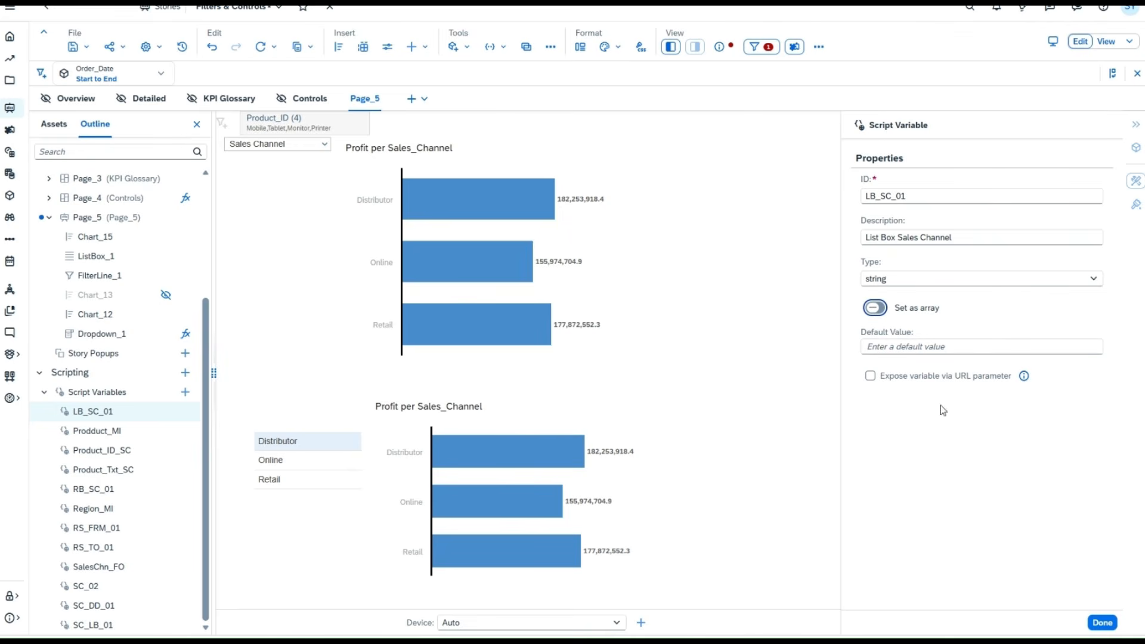
pyautogui.click(1102, 623)
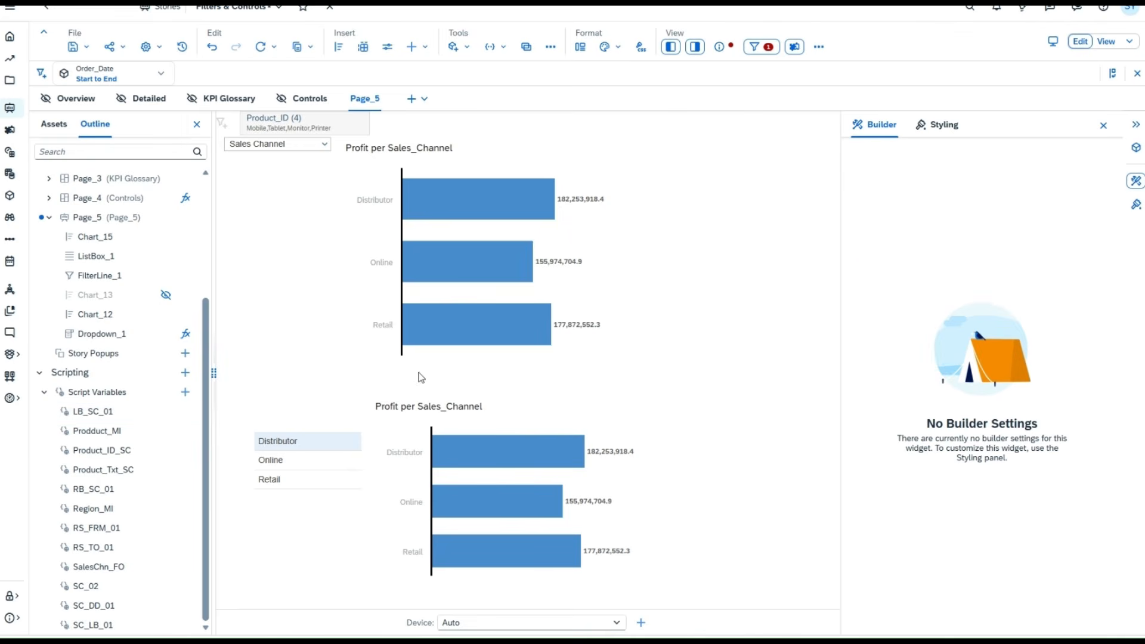
# Set the list box on Page_5 to write its view-time selection back to the script variable LB_SC_01.
pyautogui.click(333, 437)
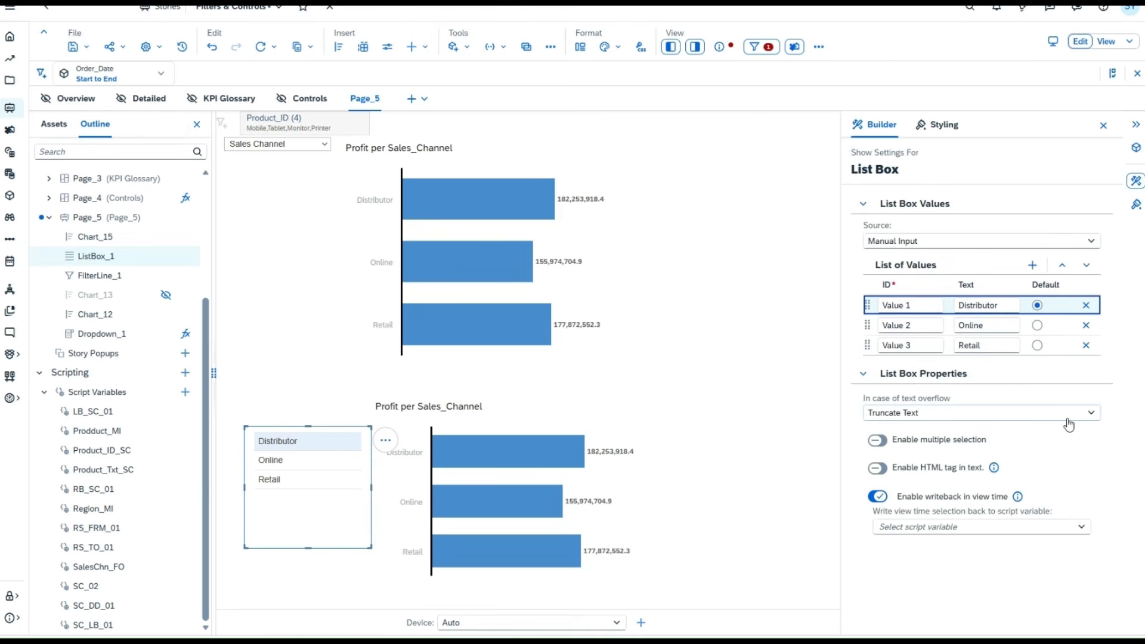
pyautogui.click(1078, 529)
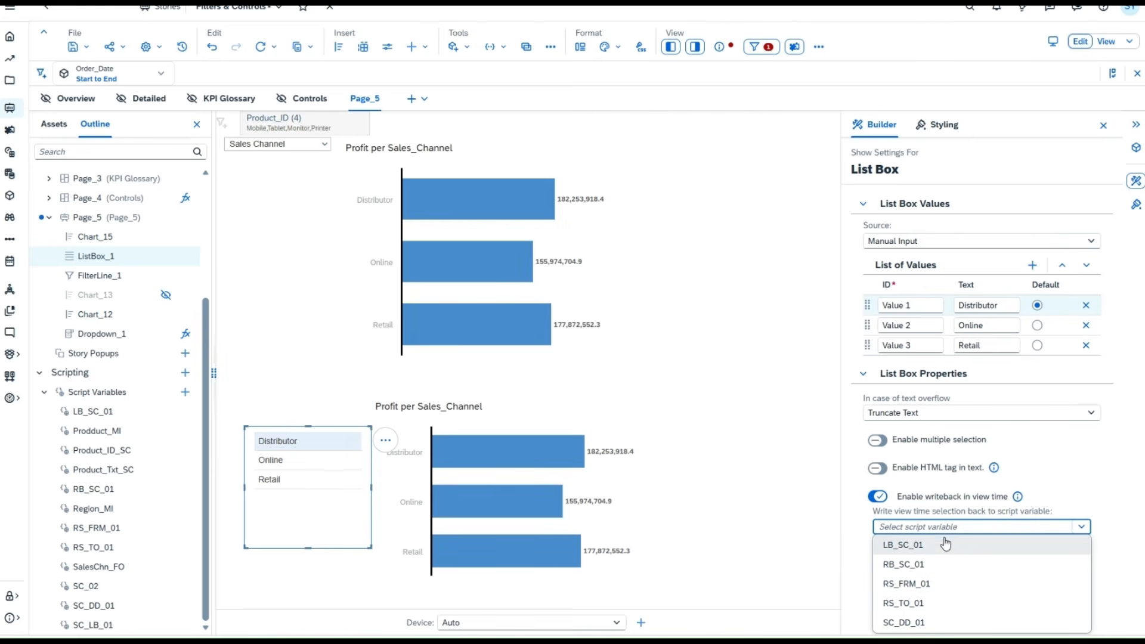
pyautogui.click(910, 545)
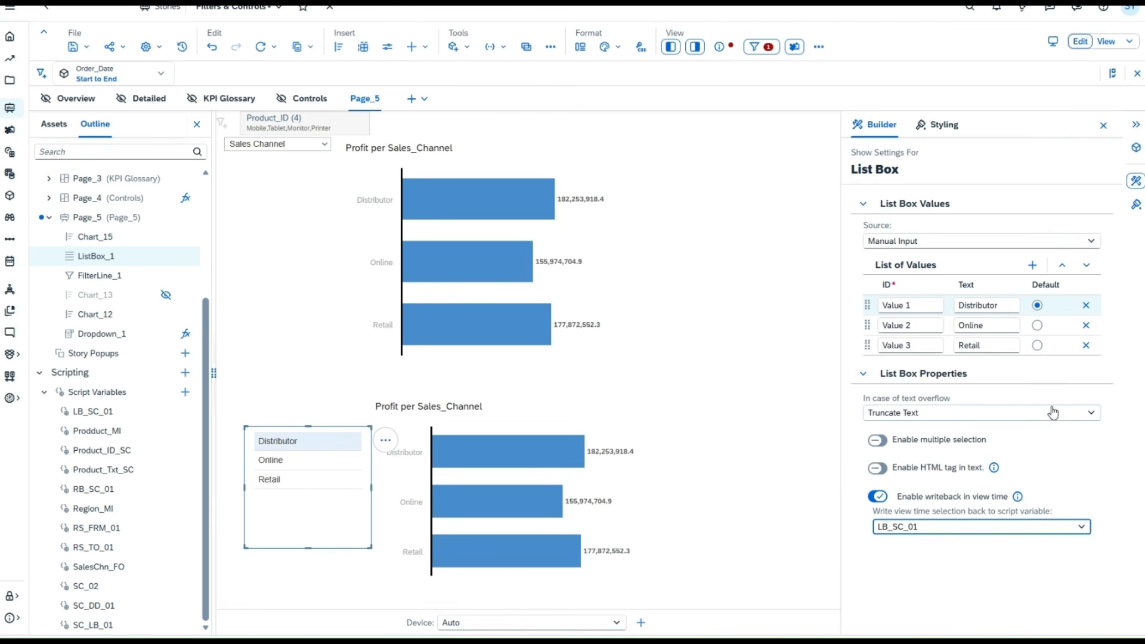
# Keep Truncate Text for overflow, enable multiple selection for the list box, and mark Online and Retail as additional default values.
pyautogui.click(1089, 416)
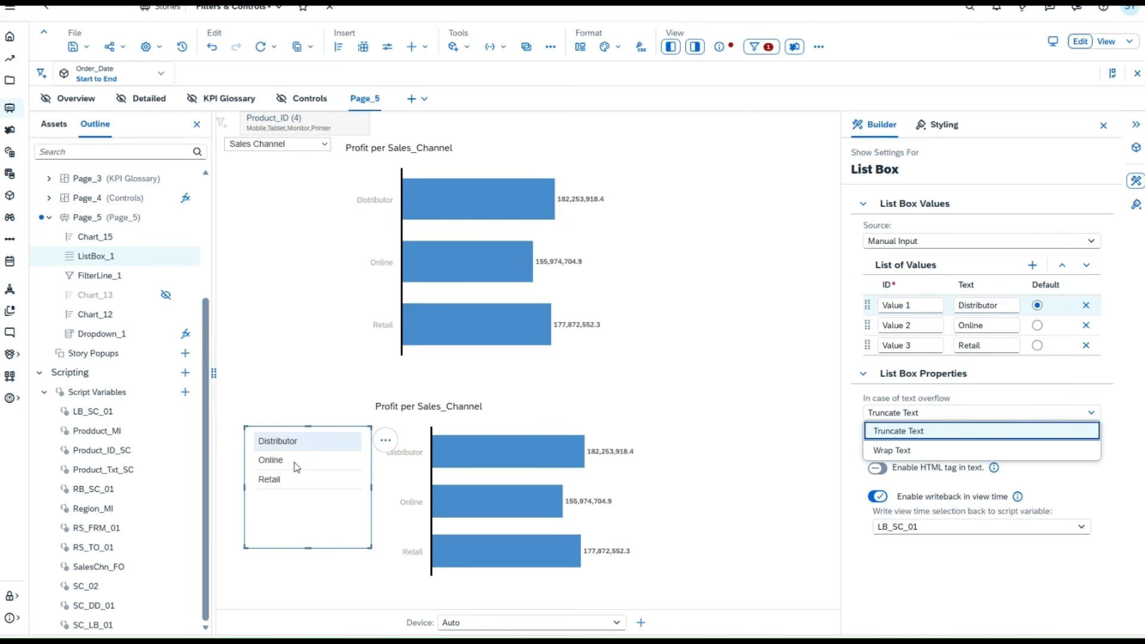
pyautogui.click(1129, 477)
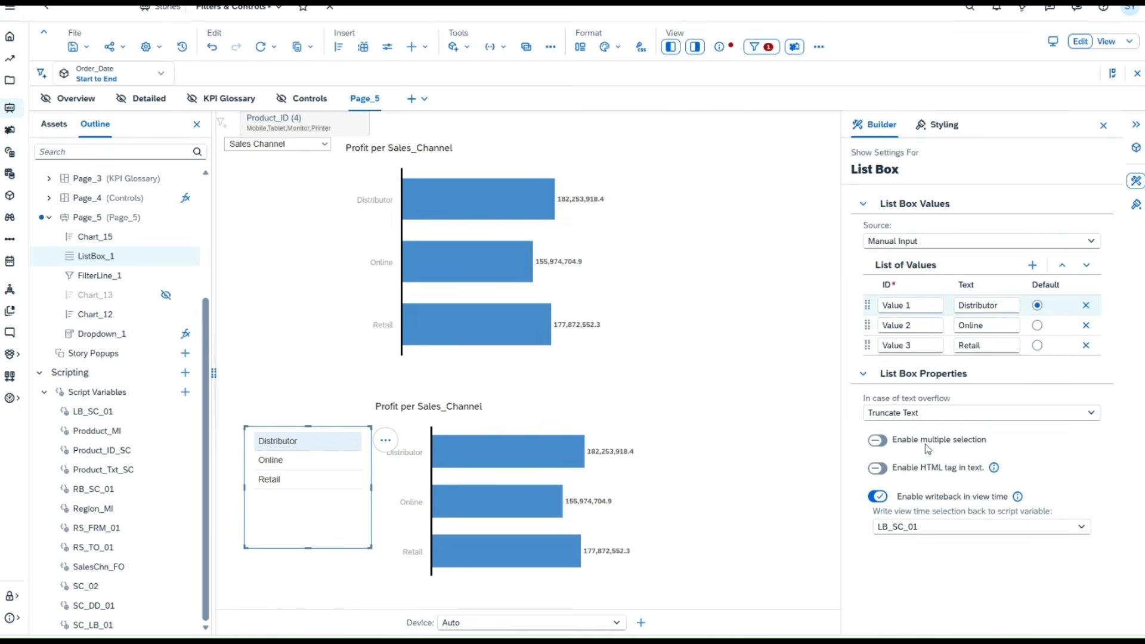
pyautogui.click(875, 440)
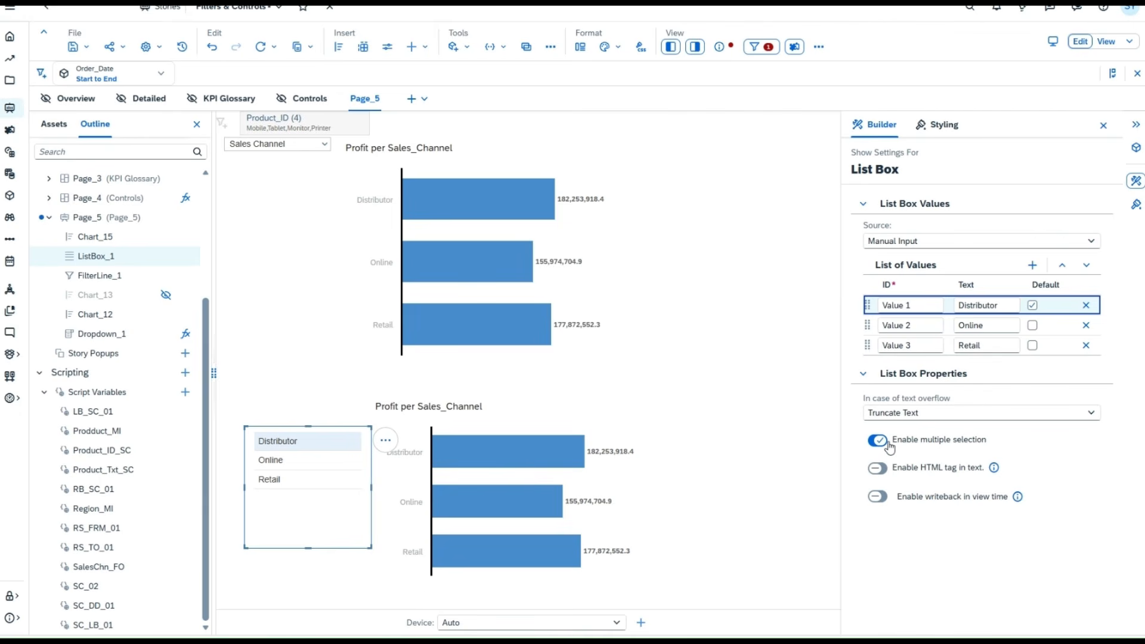
pyautogui.click(1033, 326)
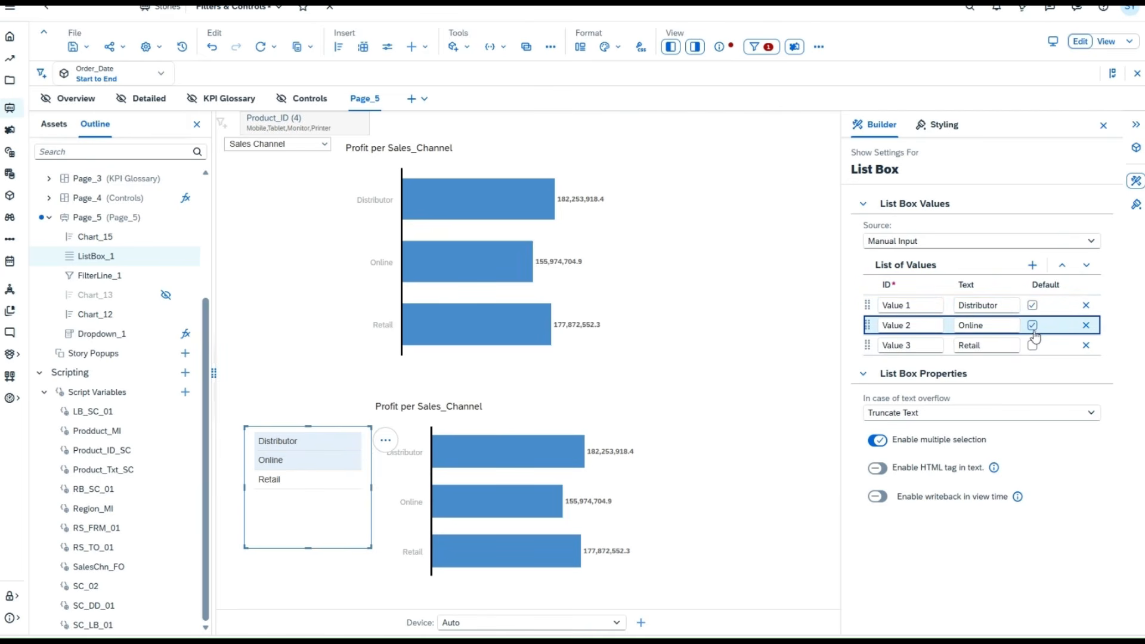
pyautogui.click(1033, 346)
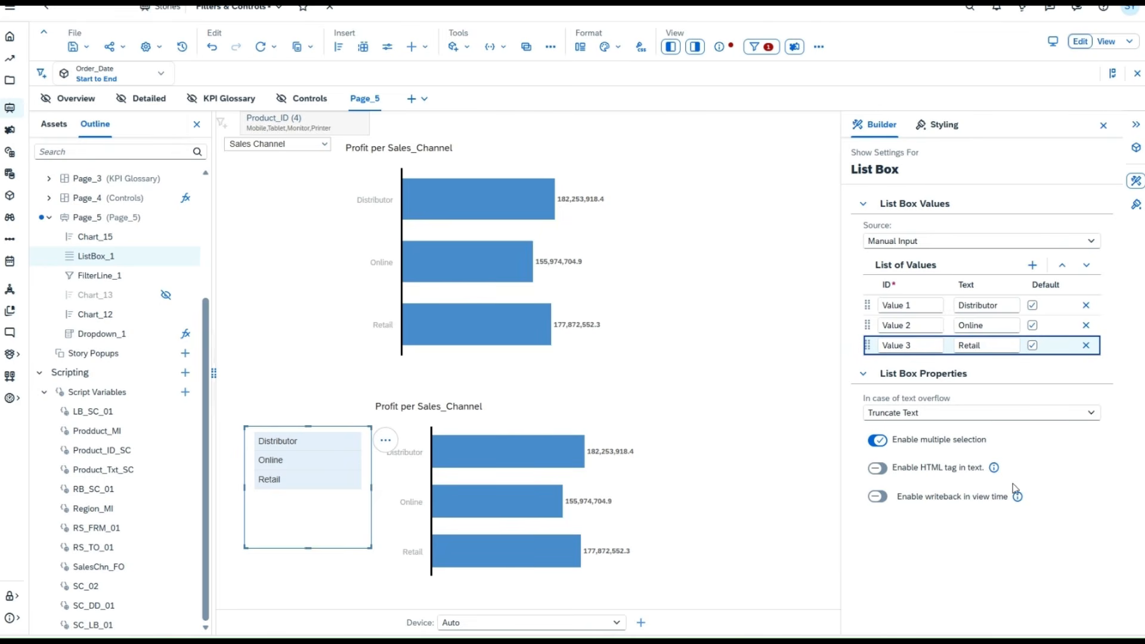
# Enable writeback in view time for the list box again and set the script variable LB_SC_01 as an array.
pyautogui.click(878, 497)
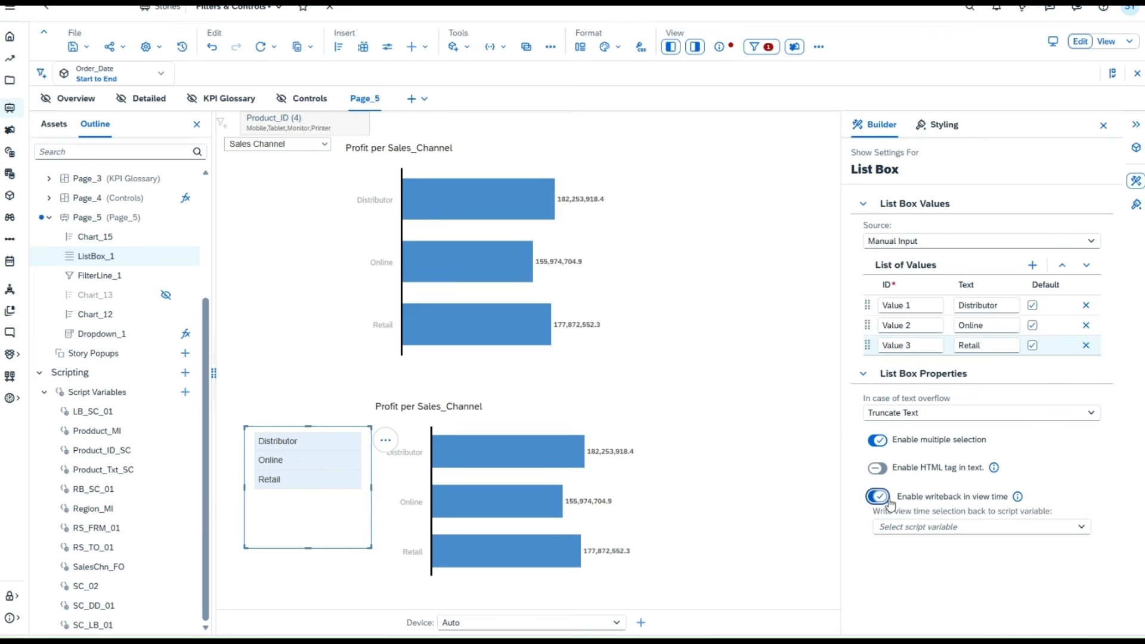
pyautogui.click(1087, 529)
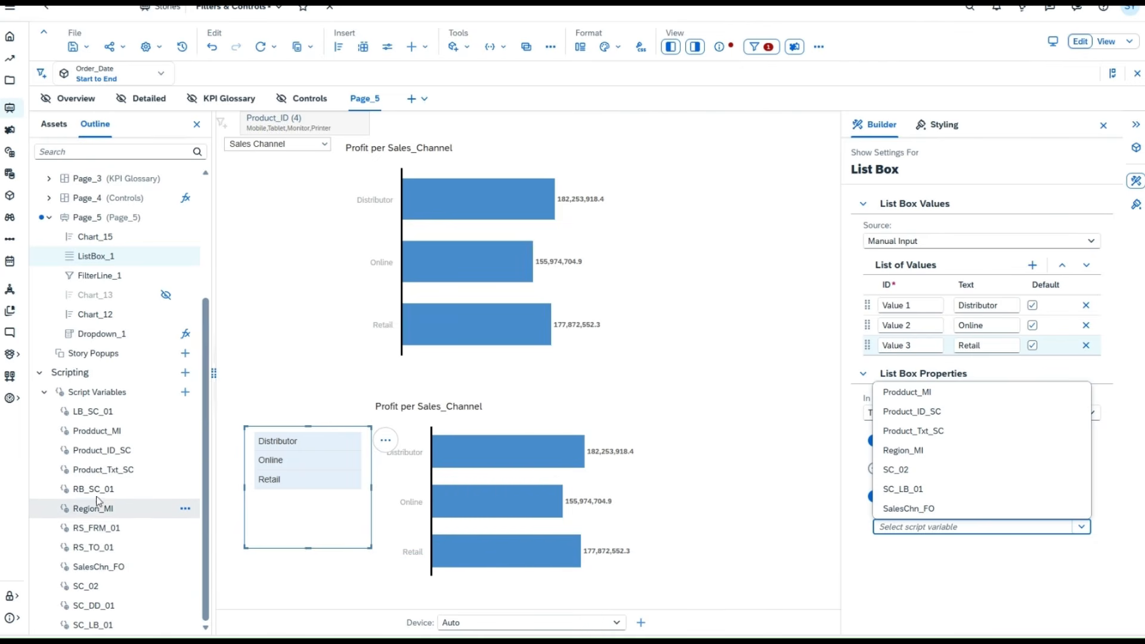
pyautogui.click(92, 411)
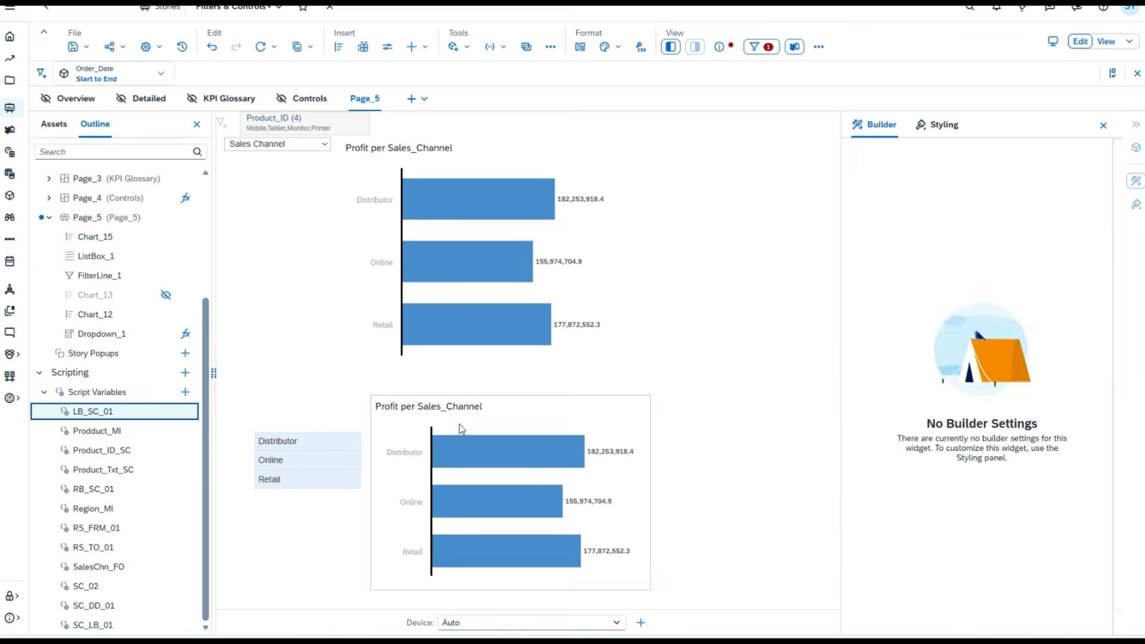
pyautogui.click(876, 308)
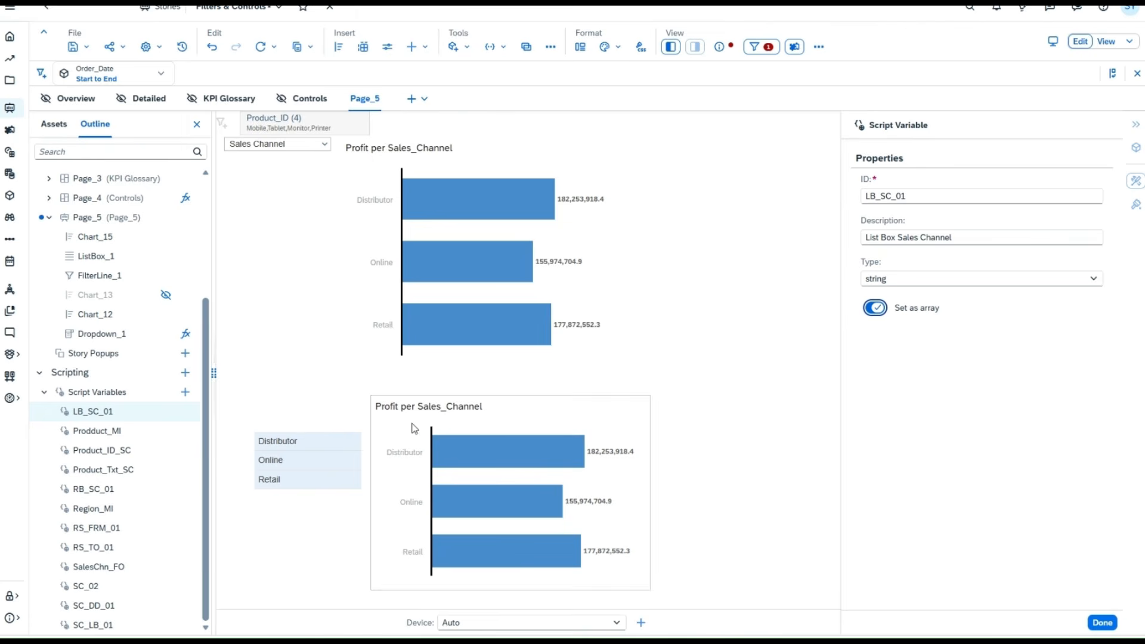
# Assign the array variable LB_SC_01 as the writeback target for the list box's multiple selection.
pyautogui.click(337, 535)
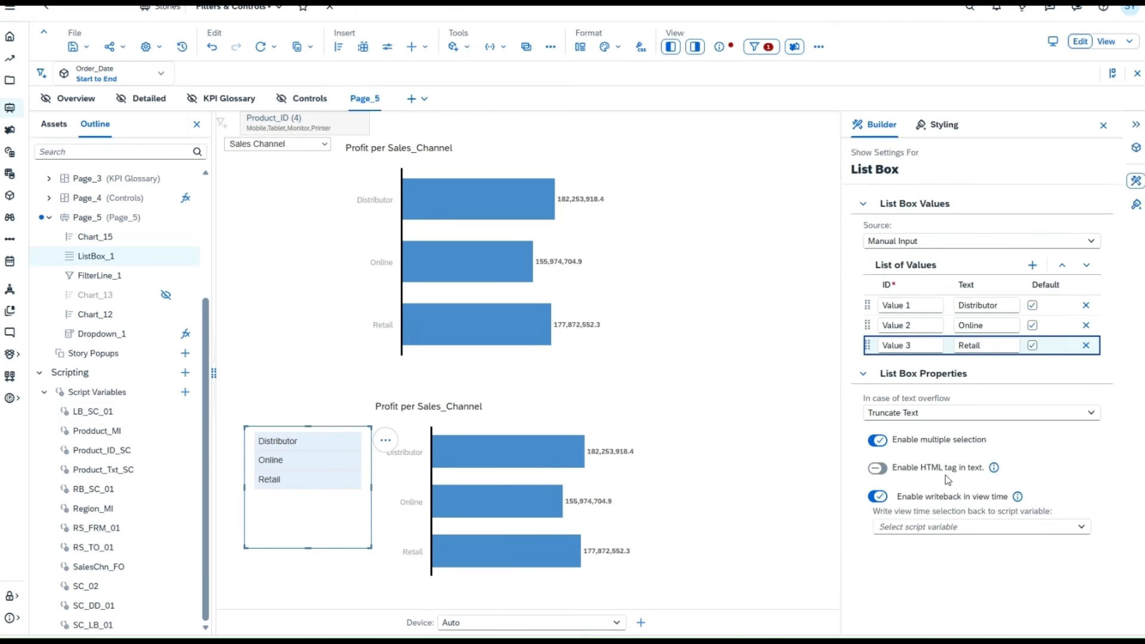
pyautogui.click(1090, 531)
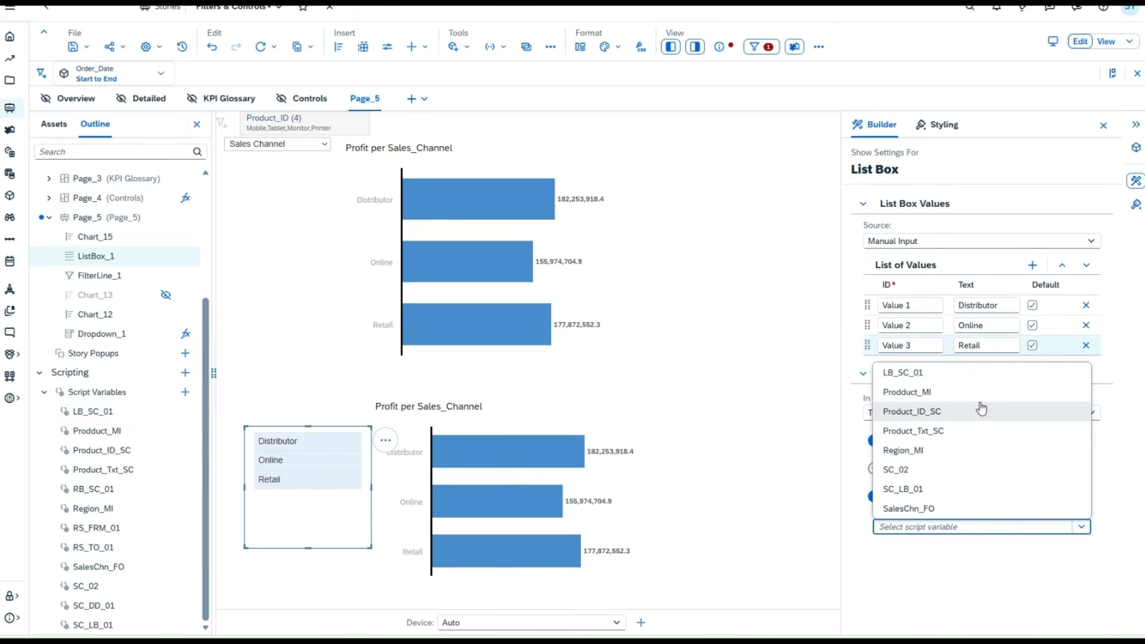
pyautogui.click(980, 372)
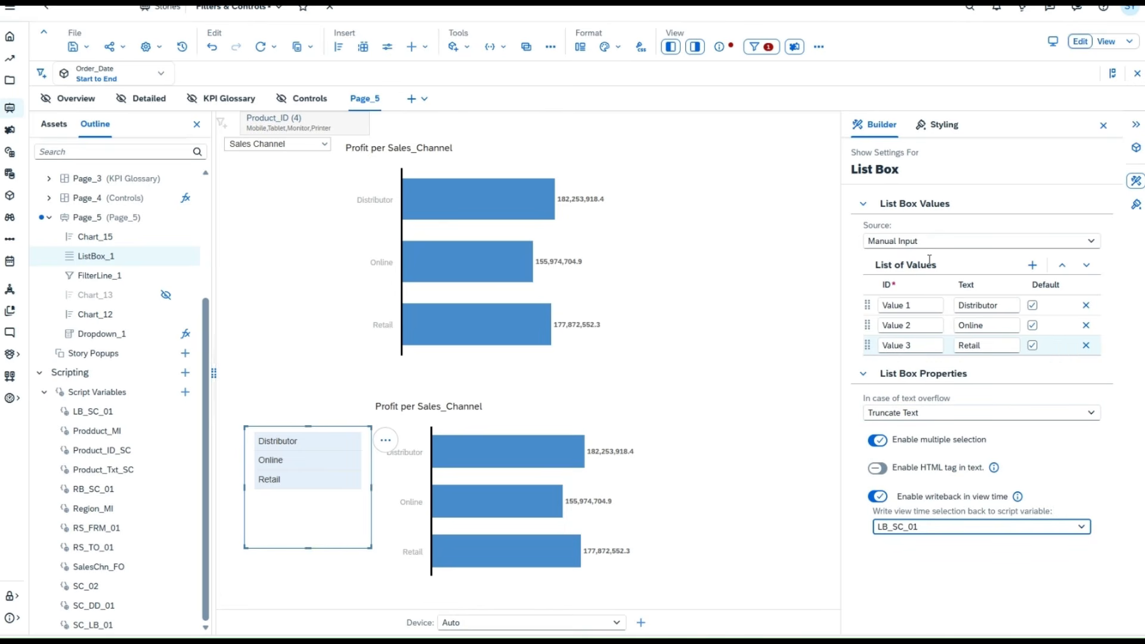
# Open the onSelect script of ListBox_1 and paste Chart_7.getDataSource().setDimensionFilter("Product_ID",checkboxgrp_01); into it.
pyautogui.click(379, 442)
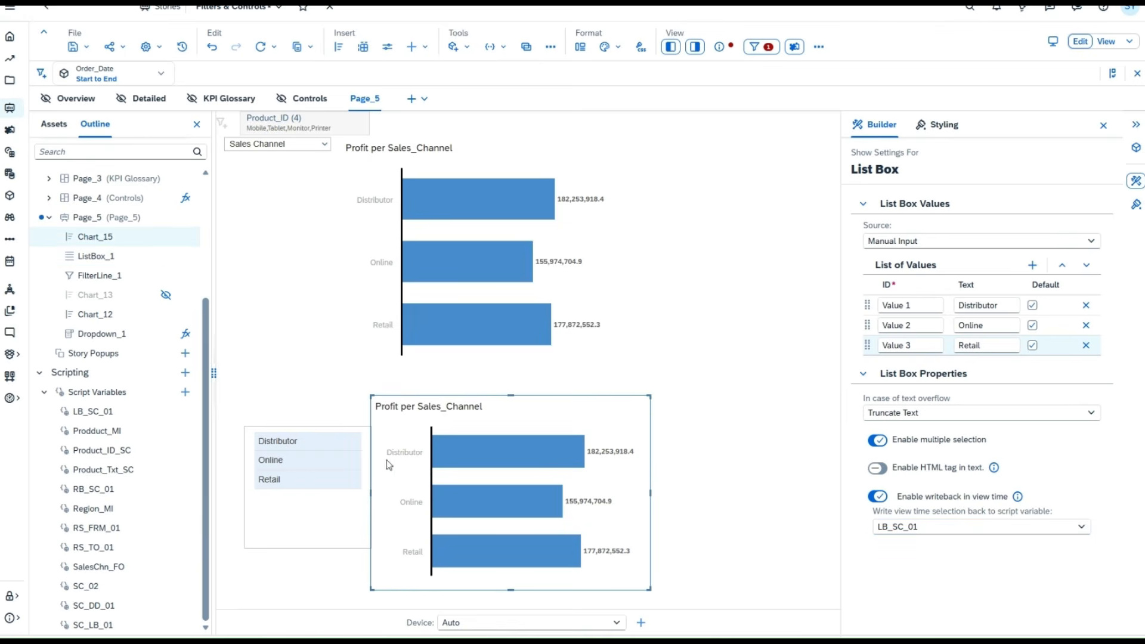
pyautogui.click(388, 440)
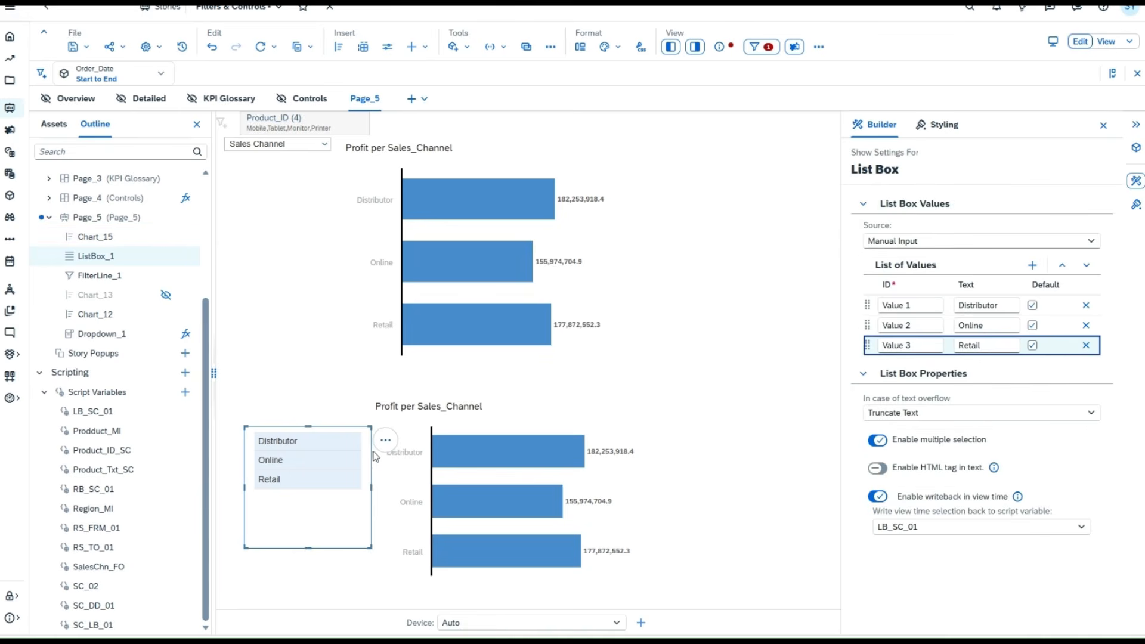
pyautogui.click(386, 440)
pyautogui.click(457, 435)
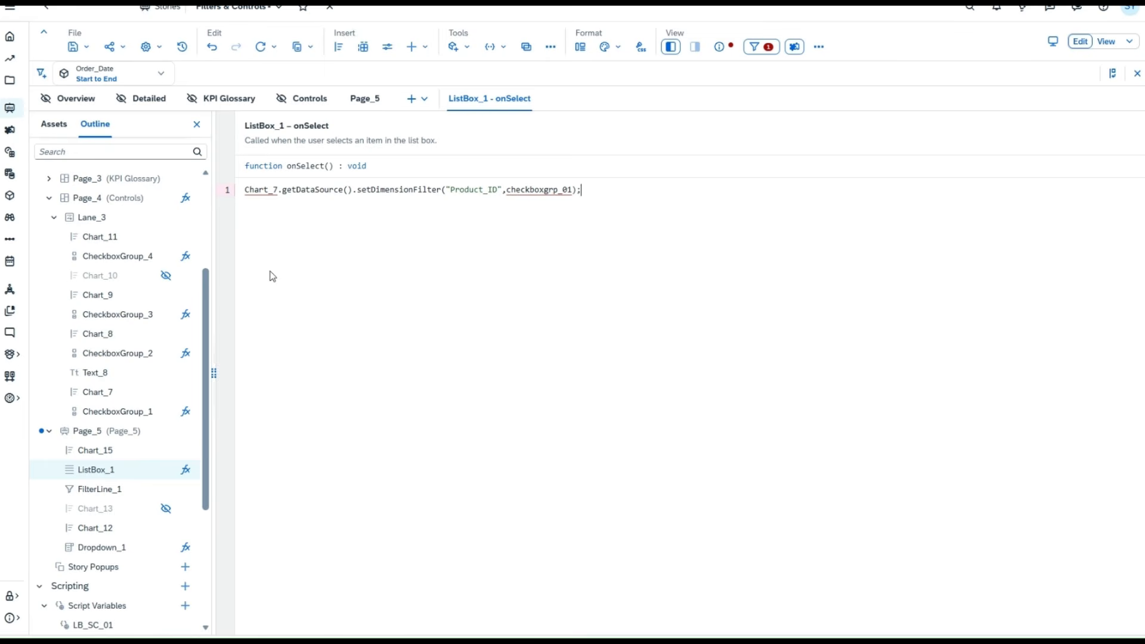
# Identify the duplicated profit chart on Page_5 and change the script's target from Chart_7 to Chart_15.
pyautogui.click(97, 453)
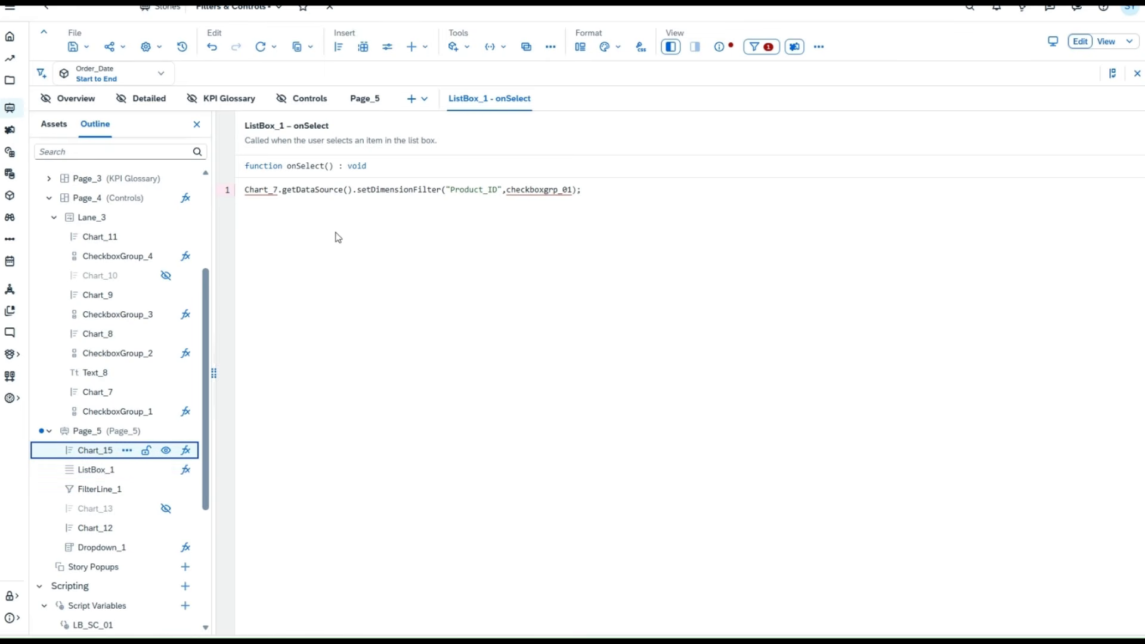
pyautogui.click(365, 98)
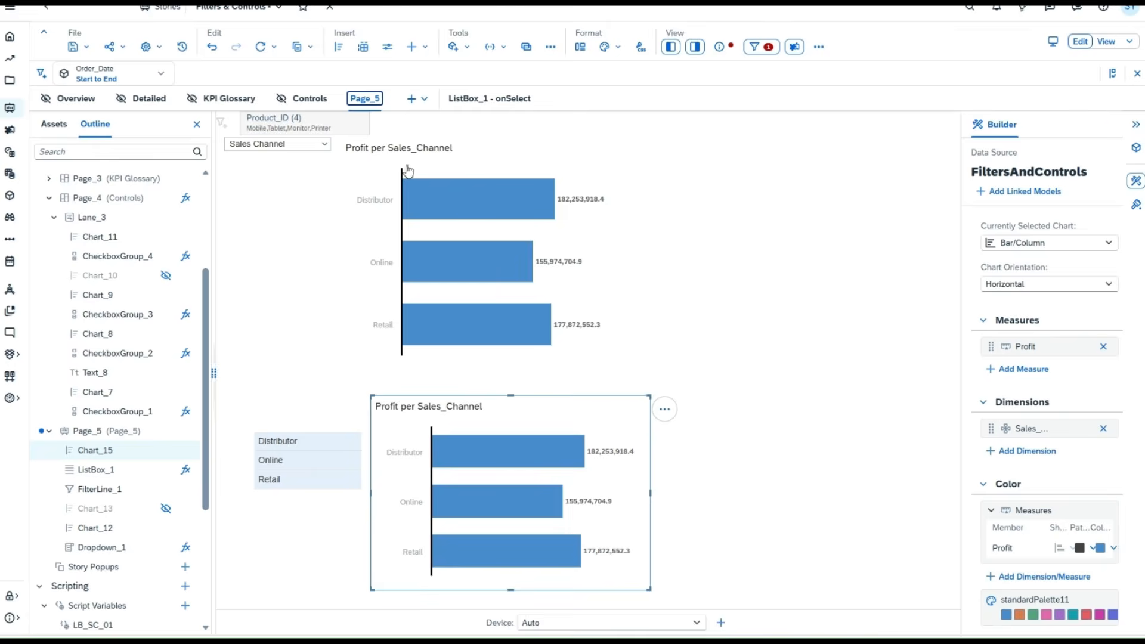
pyautogui.click(489, 98)
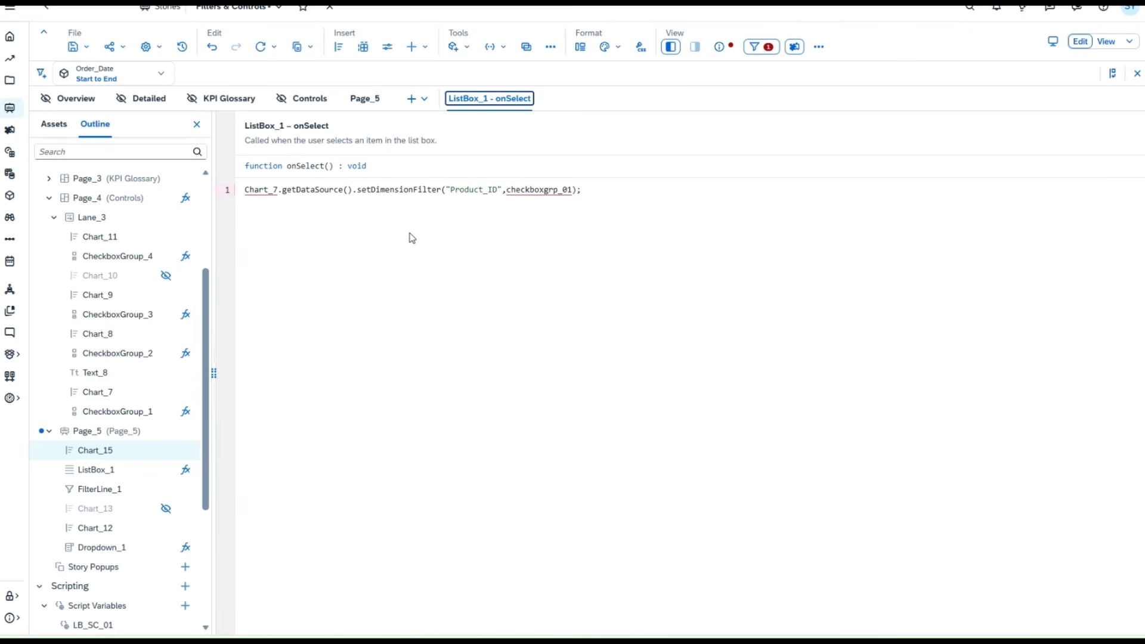
pyautogui.click(280, 188)
pyautogui.press('BackSpace')
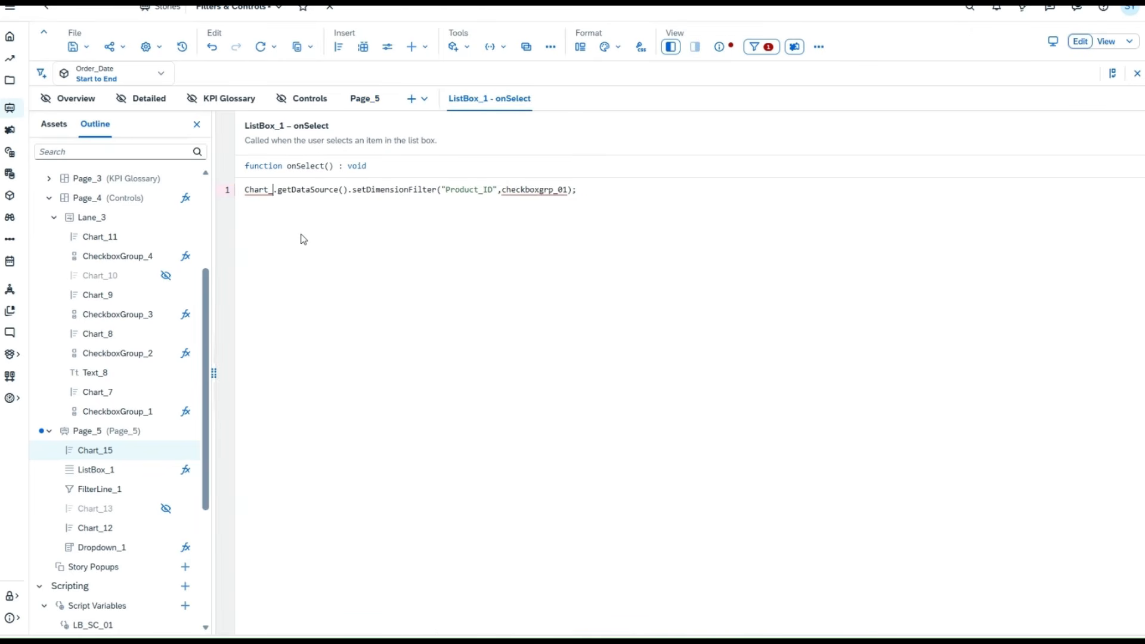
pyautogui.write('15')
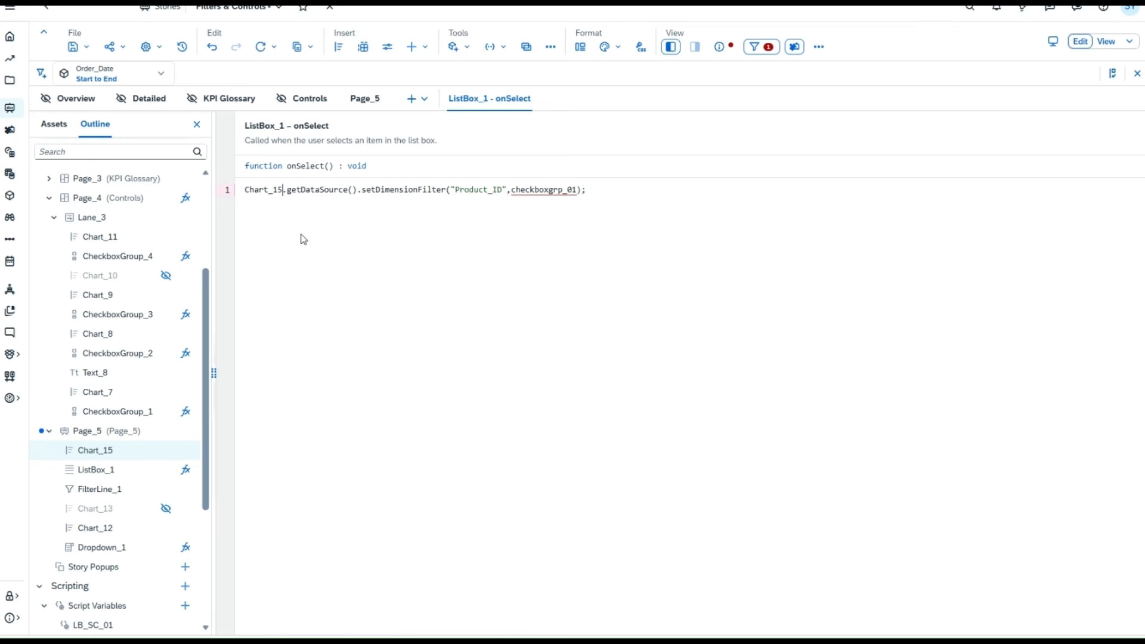
# Remove the checkboxgrp_01 argument from the setDimensionFilter call and replace the "Product_ID" dimension with "Sales_Channel".
pyautogui.click(578, 189)
pyautogui.moveTo(577, 190); pyautogui.dragTo(512, 188)
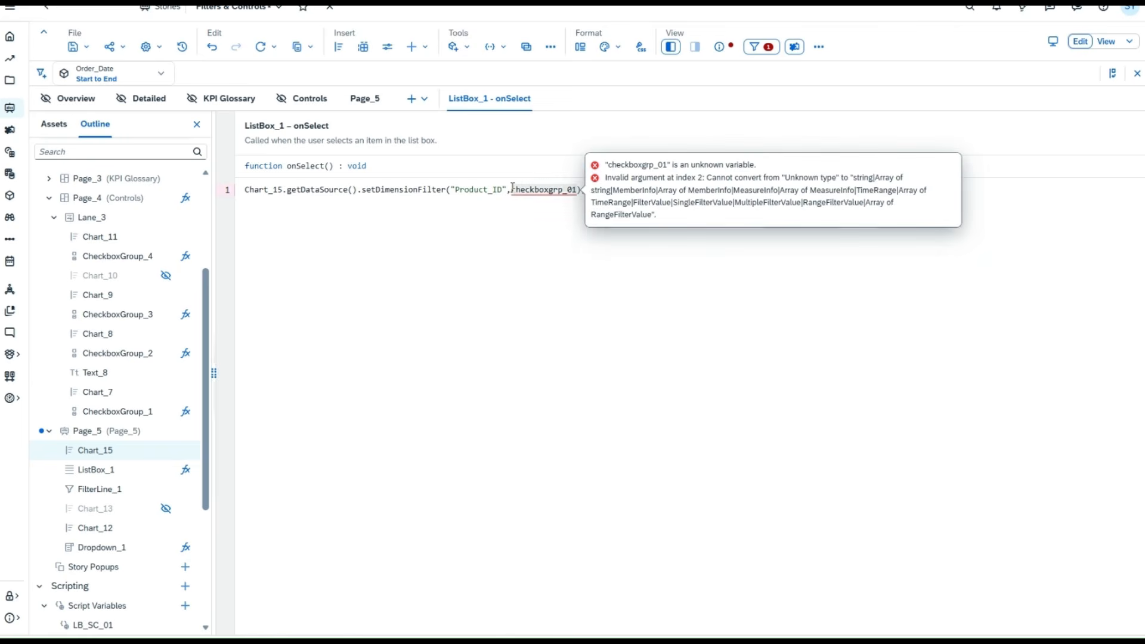
pyautogui.press('BackSpace')
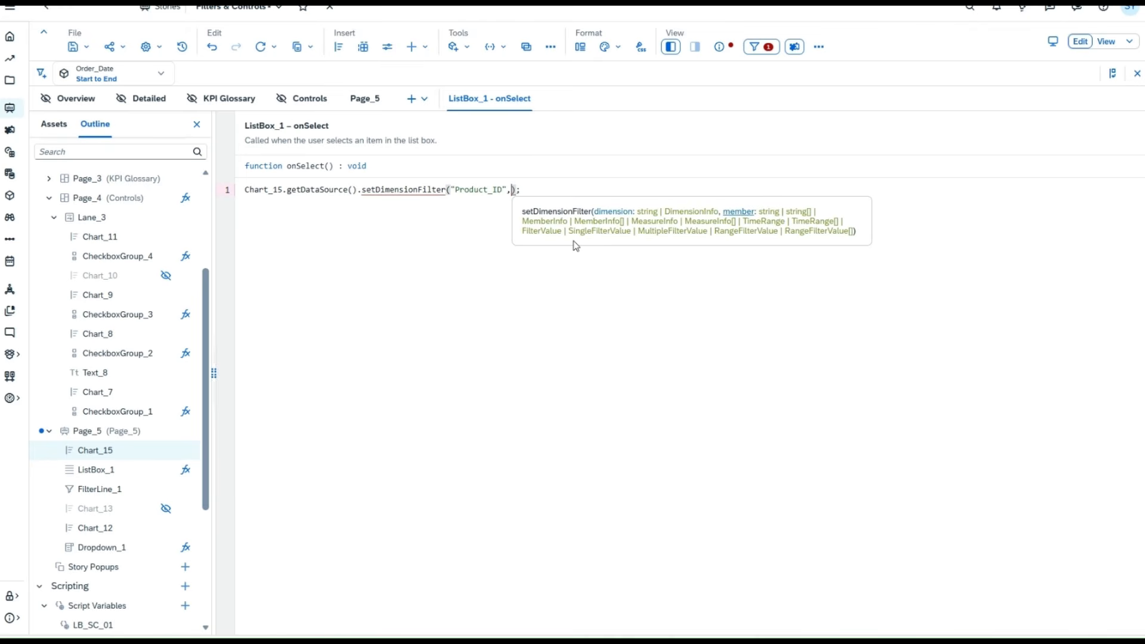
pyautogui.press('Left')
pyautogui.press('BackSpace')
pyautogui.press('BackSpace')
pyautogui.press('BackSpace')
pyautogui.press('BackSpace')
pyautogui.press('BackSpace')
pyautogui.press('BackSpace')
pyautogui.press('BackSpace')
pyautogui.press('BackSpace')
pyautogui.press('BackSpace')
pyautogui.press('BackSpace')
pyautogui.press('BackSpace')
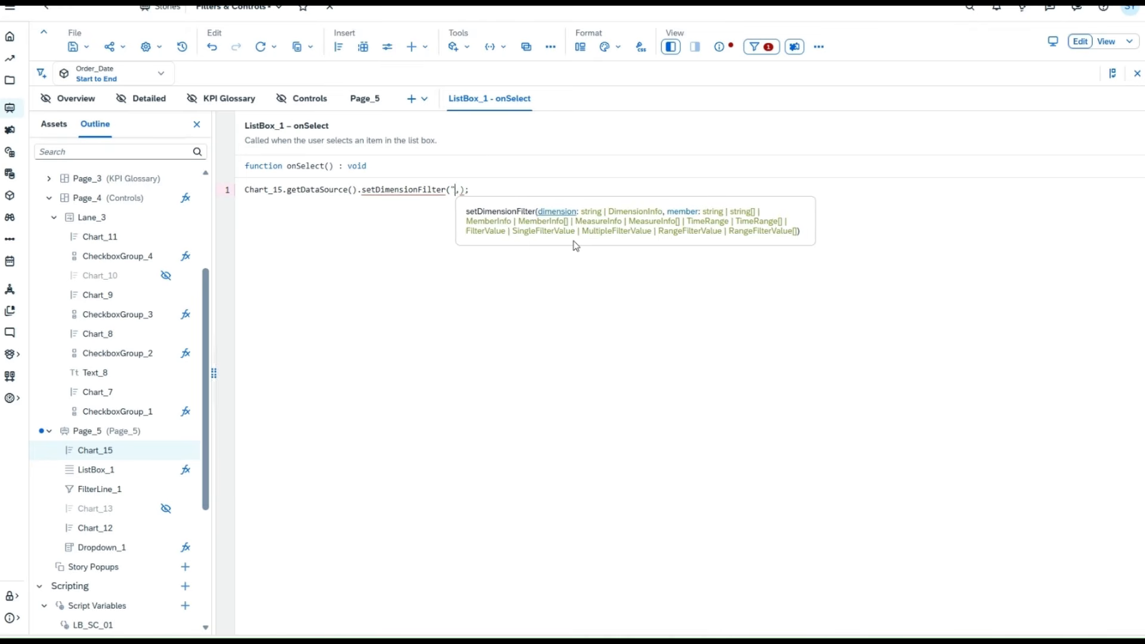
pyautogui.press('BackSpace')
pyautogui.hotkey('ctrl', 'space')
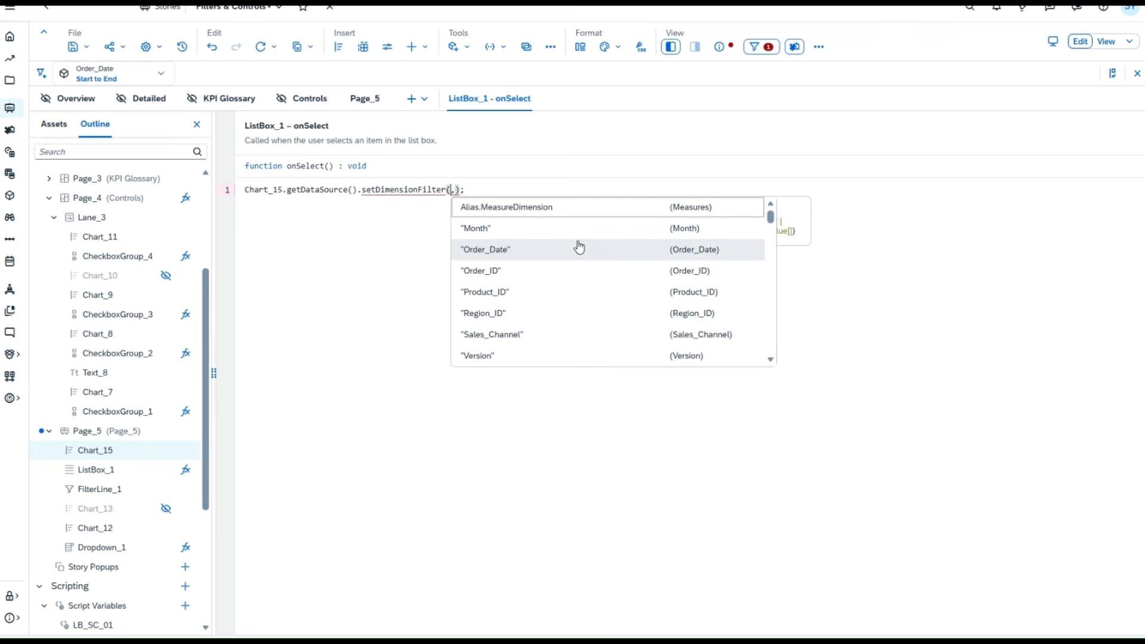
pyautogui.click(686, 335)
pyautogui.press('Right')
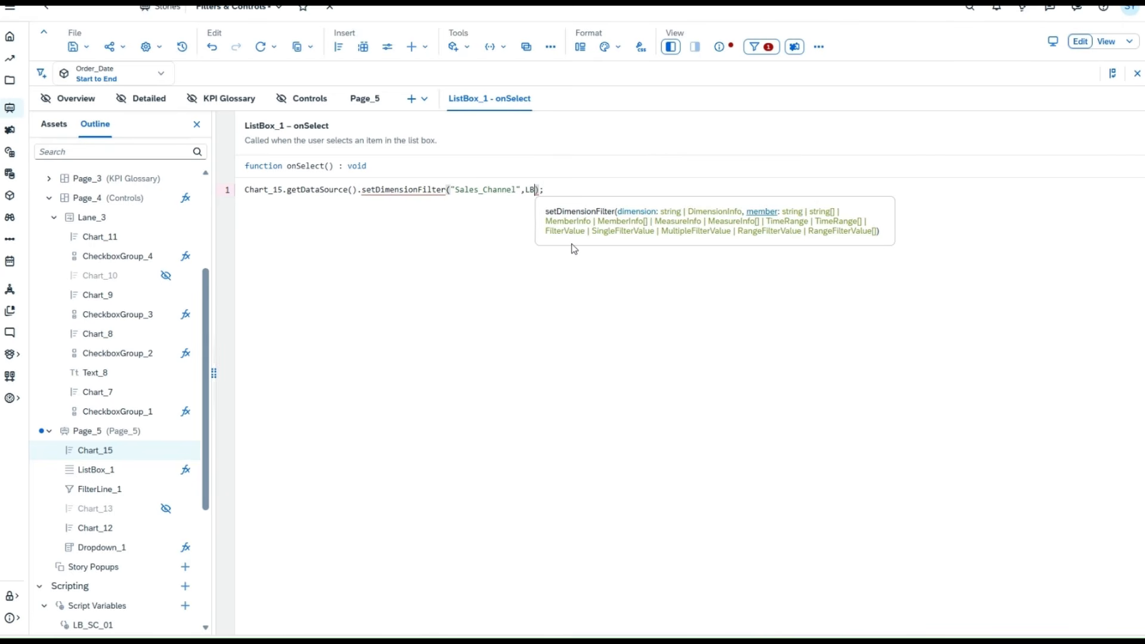
# Pass the script variable LB_SC_01 as the member argument of the setDimensionFilter call.
pyautogui.write('LB_')
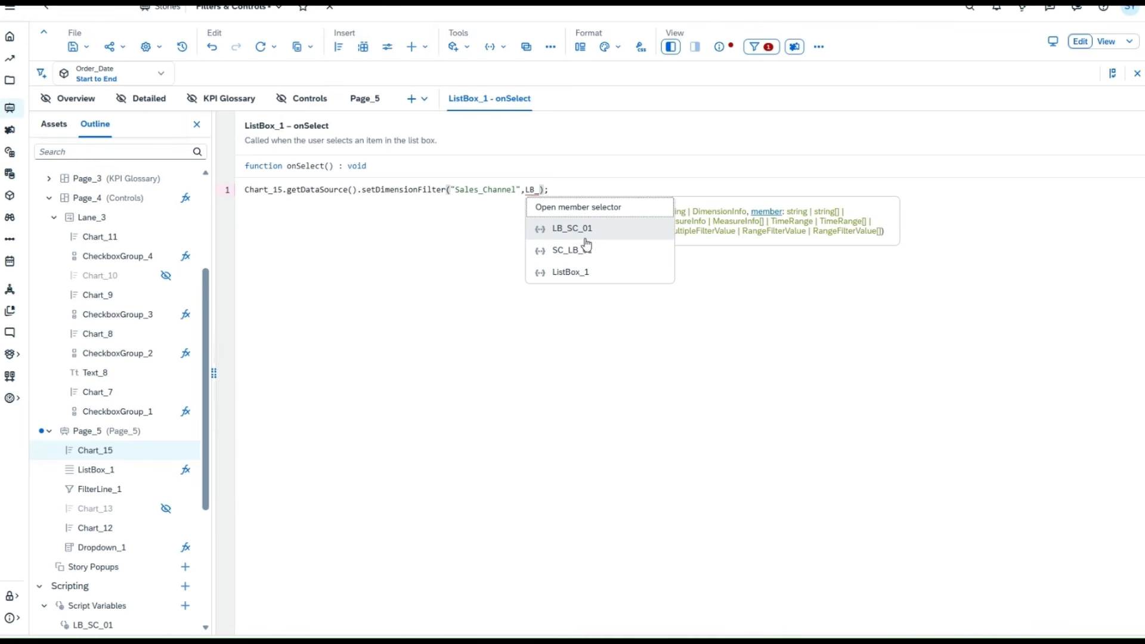
pyautogui.click(594, 241)
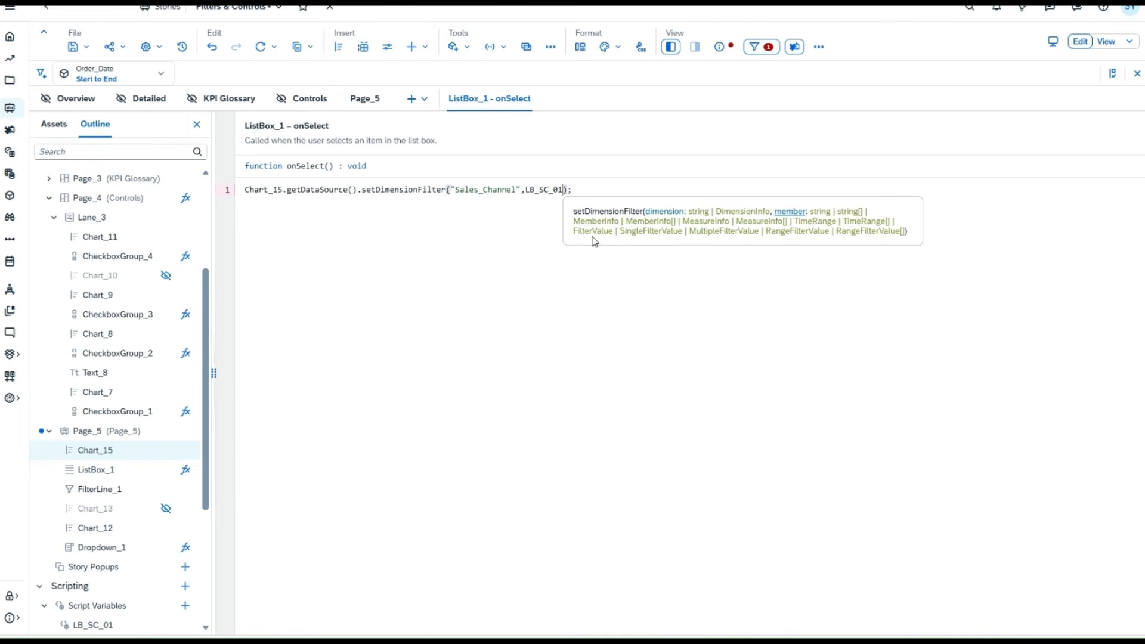
pyautogui.click(593, 192)
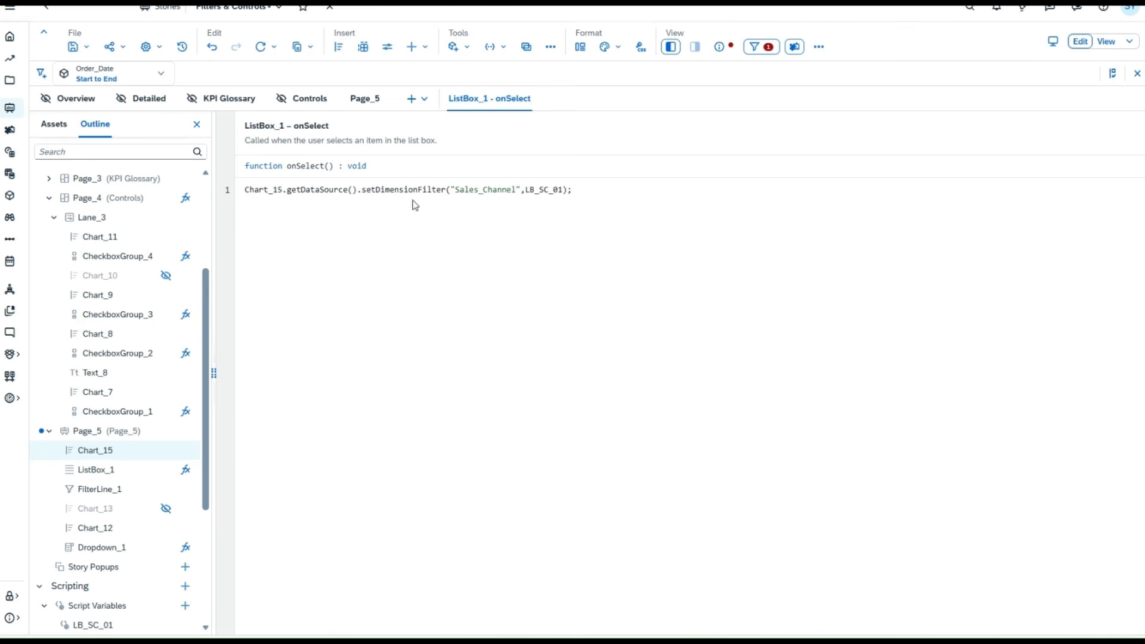
# Save the story and test the list box in view mode by deselecting Online to filter the lower profit chart.
pyautogui.click(76, 47)
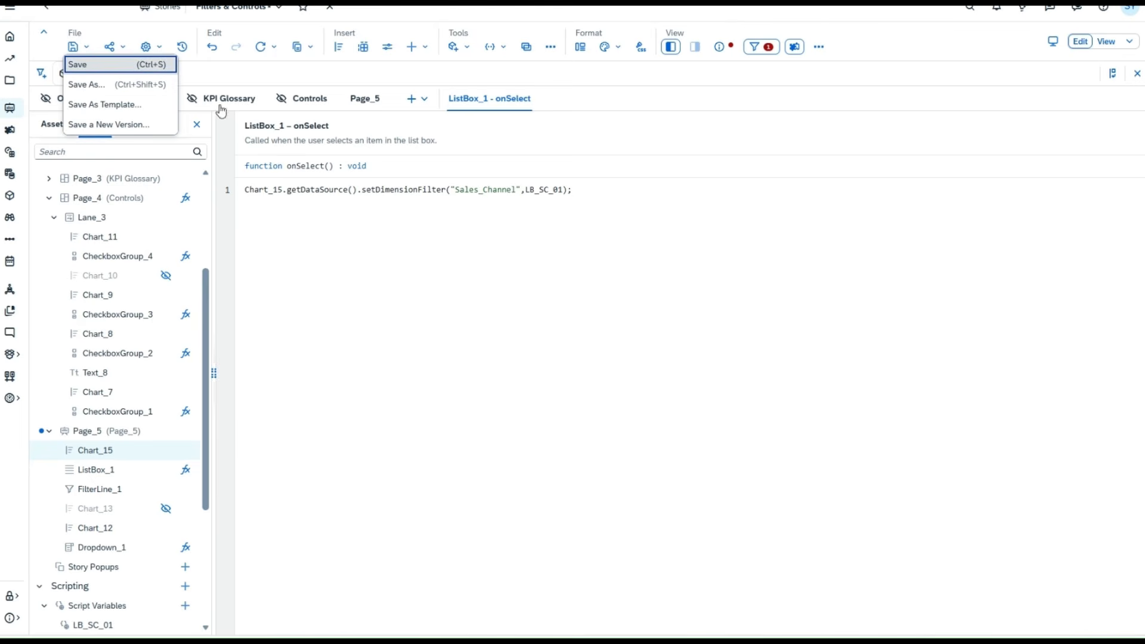
pyautogui.press('Return')
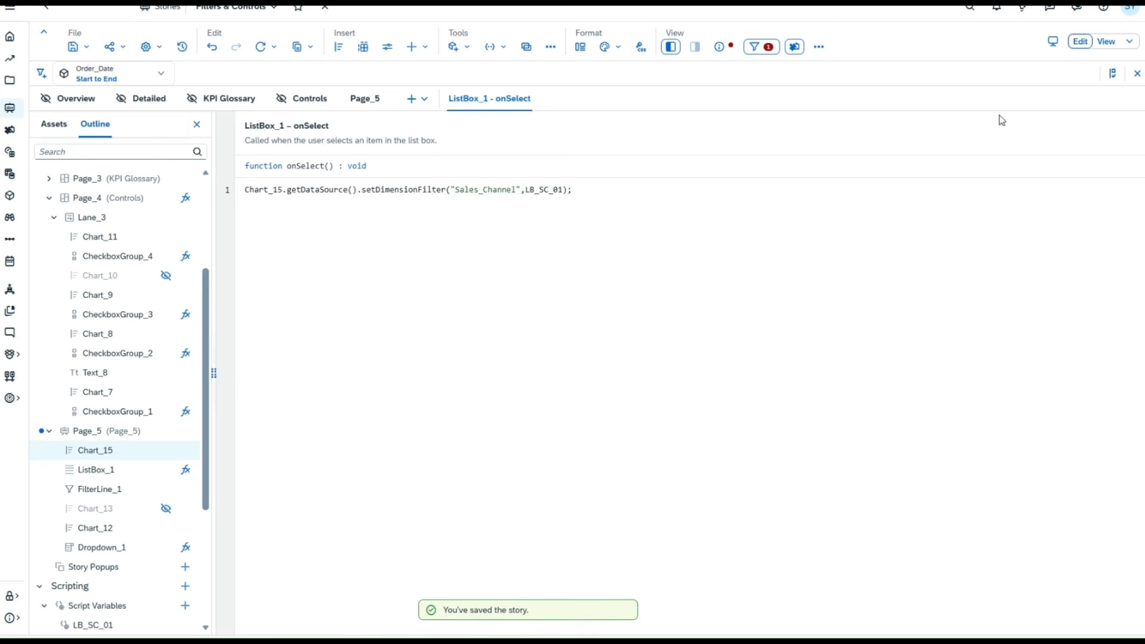
pyautogui.click(1105, 45)
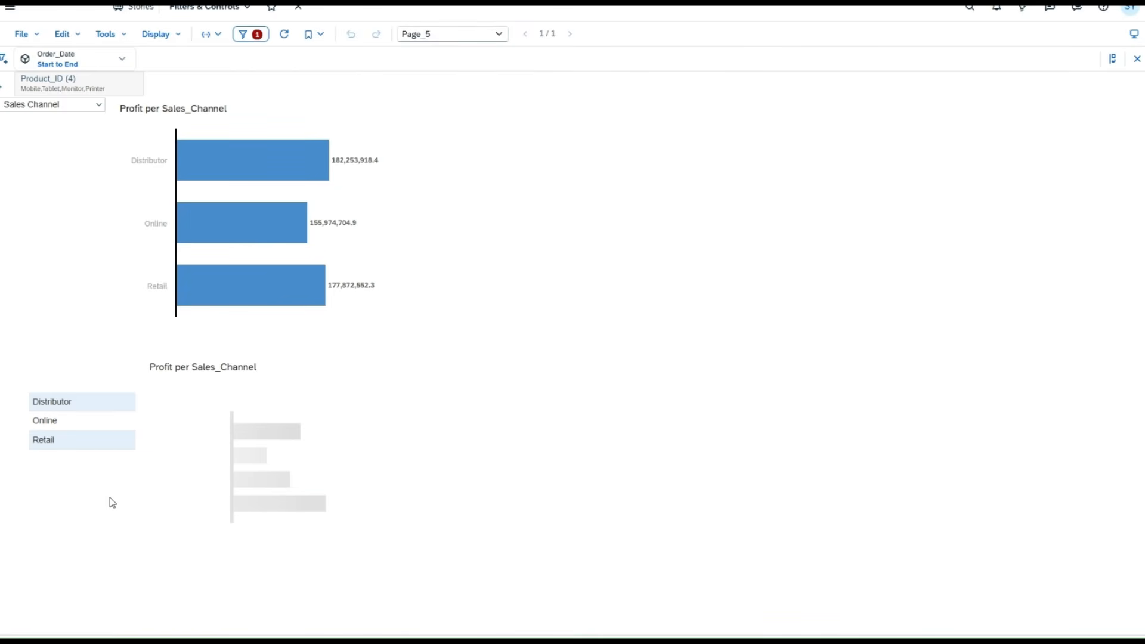
pyautogui.moveTo(325, 451)
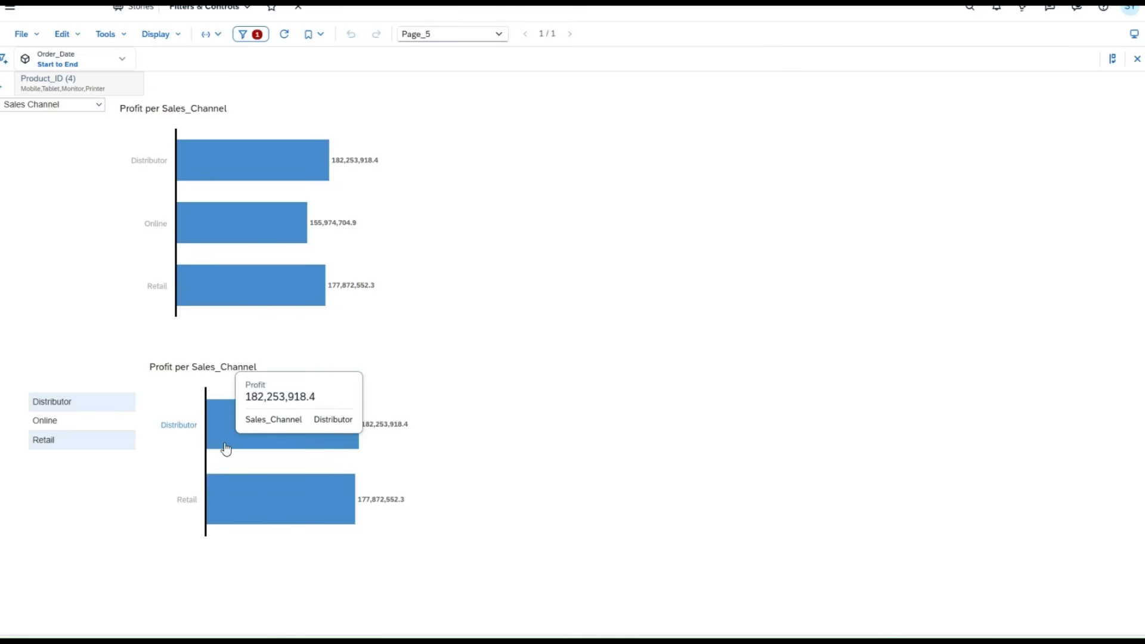
# Test the list box by deselecting Retail and Distributor and toggling each sales channel individually to filter the lower profit chart.
pyautogui.click(103, 444)
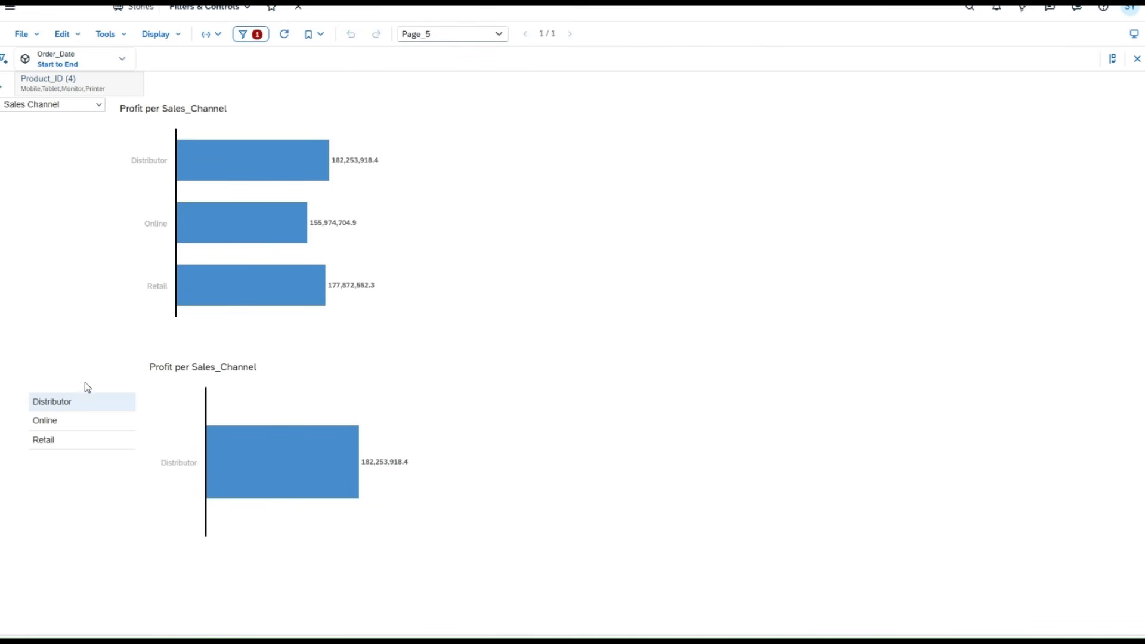
pyautogui.click(76, 404)
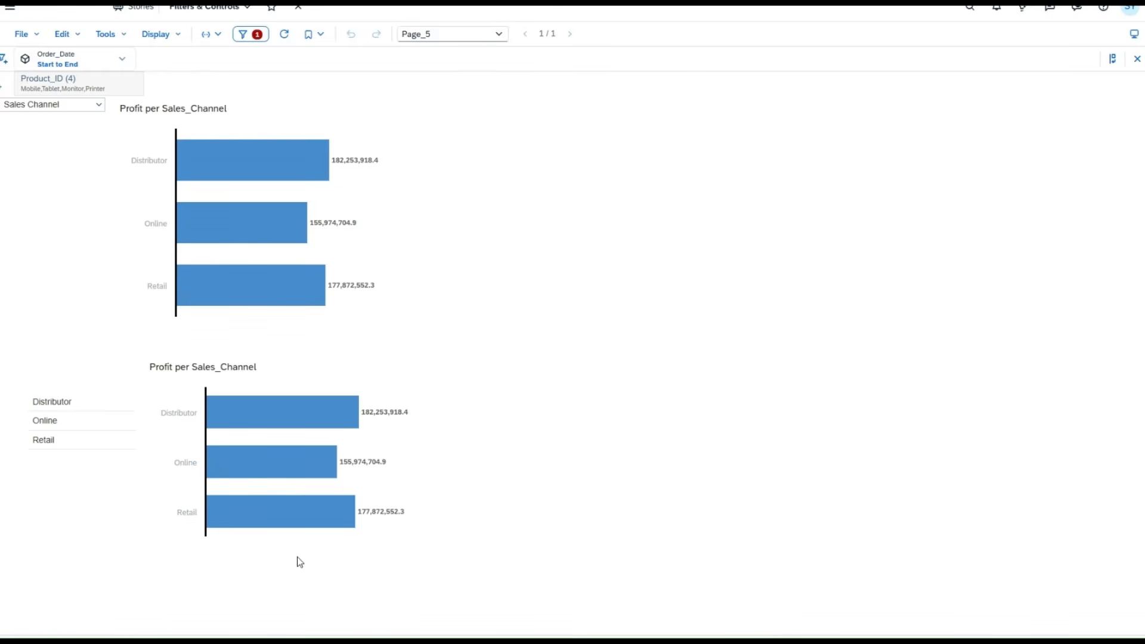
pyautogui.click(99, 410)
pyautogui.click(97, 407)
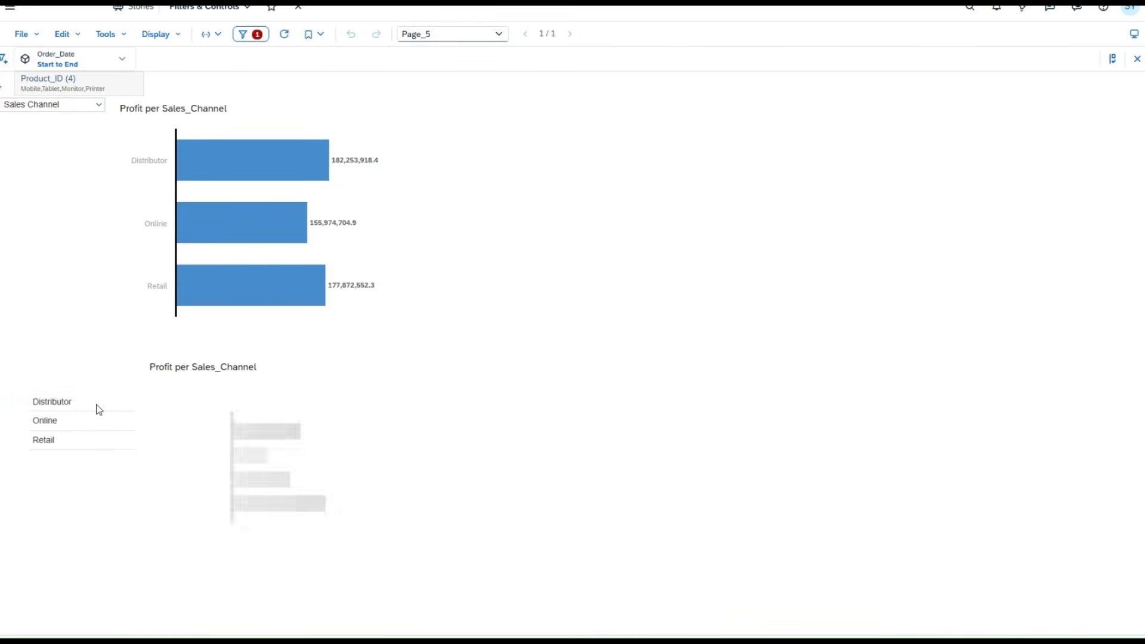
pyautogui.click(91, 417)
pyautogui.click(89, 414)
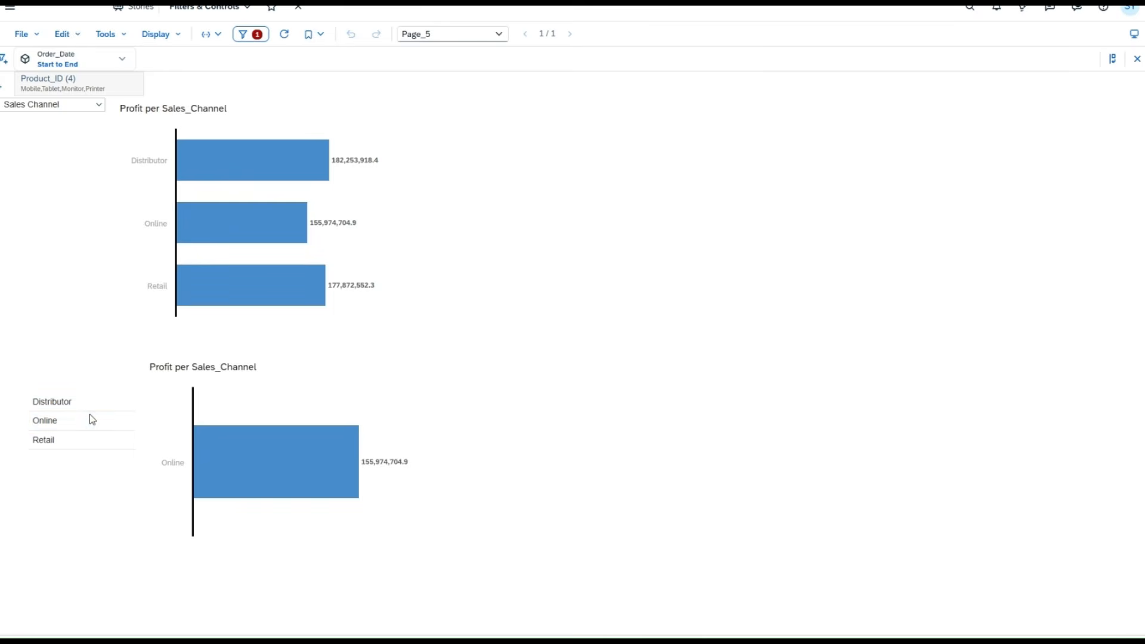
pyautogui.click(85, 441)
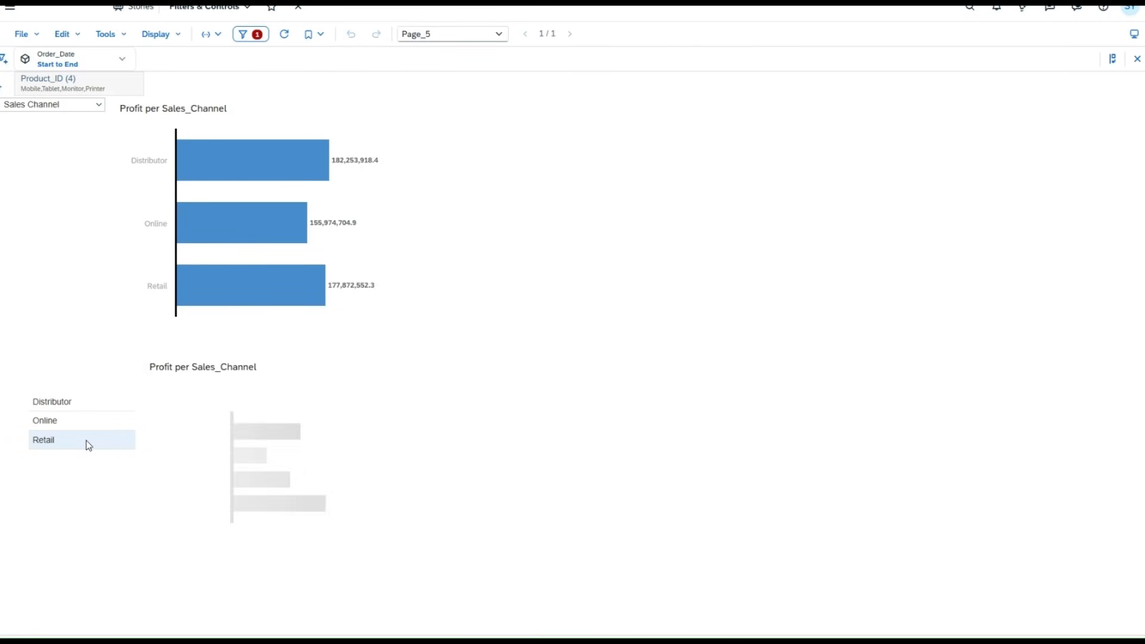
pyautogui.click(86, 440)
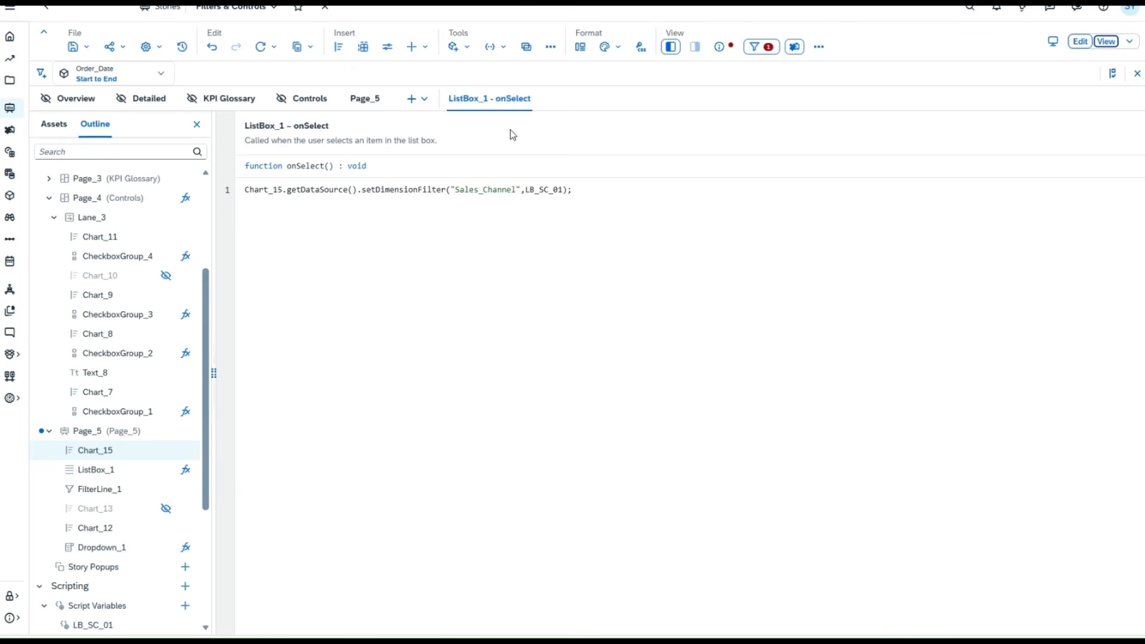
# Return to the Page_5 canvas, narrow the lower profit chart slightly and check the list box settings.
pyautogui.click(422, 51)
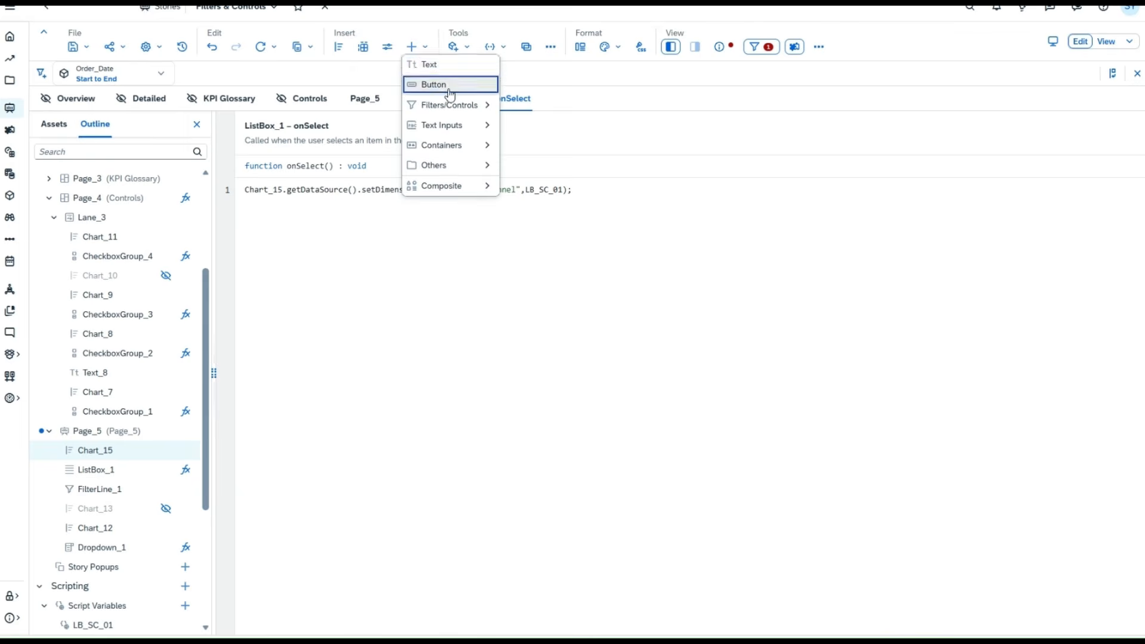
pyautogui.click(369, 99)
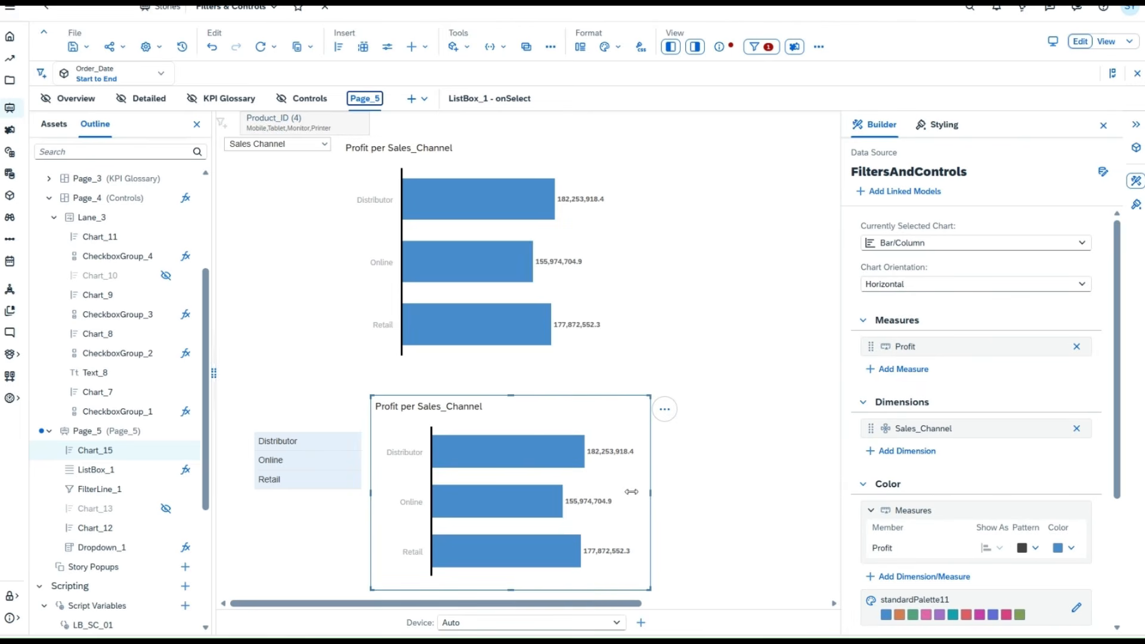
pyautogui.moveTo(631, 491); pyautogui.dragTo(617, 490)
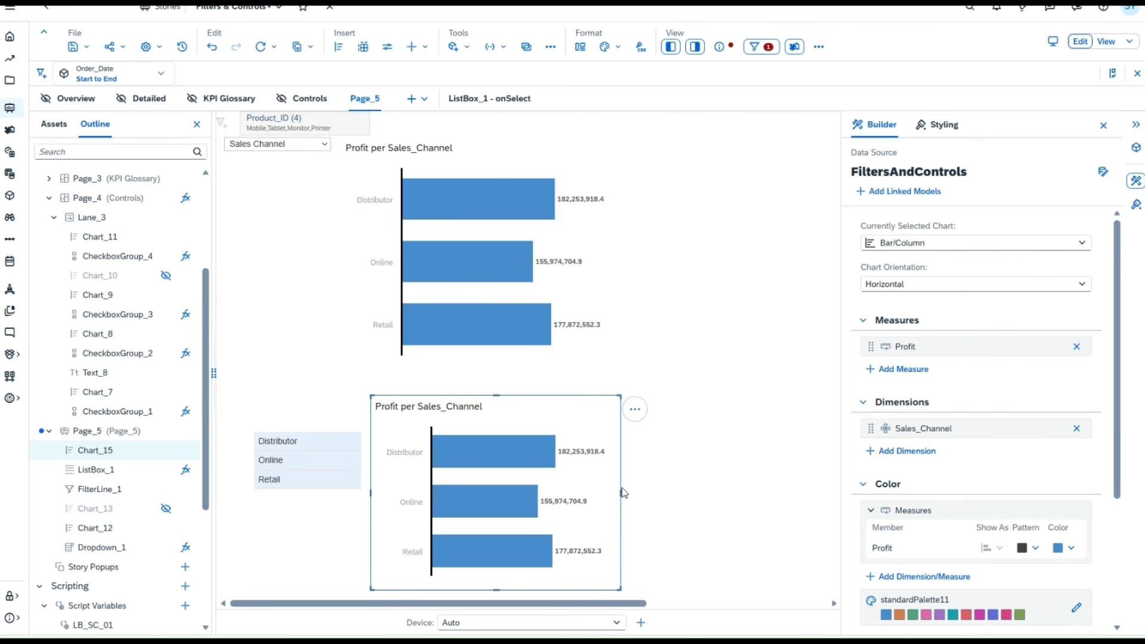
pyautogui.click(322, 521)
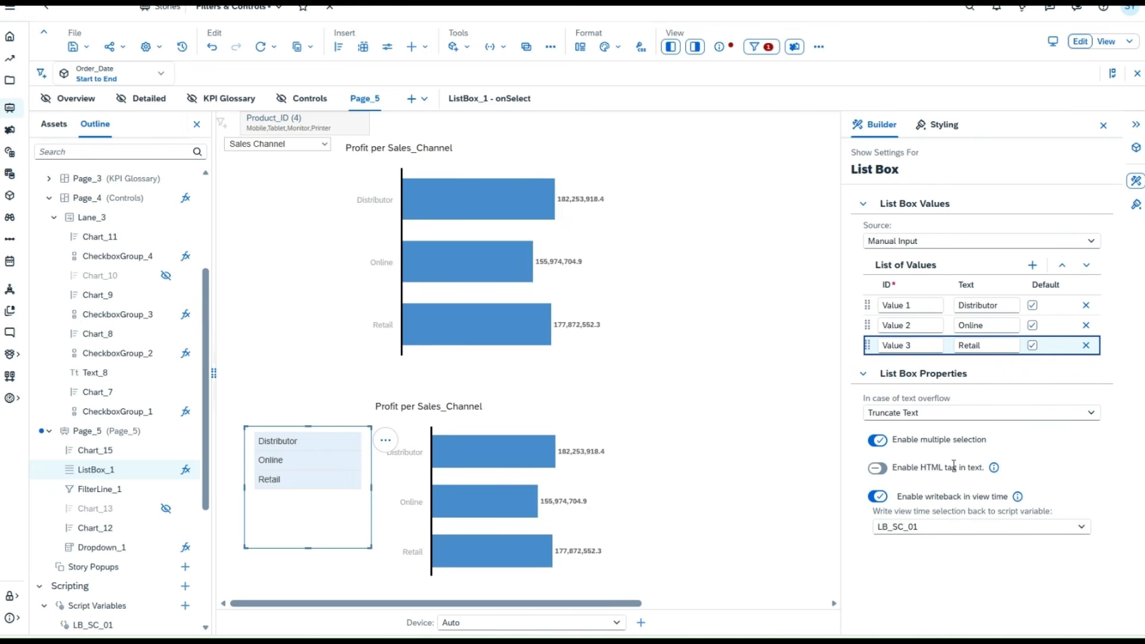
pyautogui.moveTo(994, 475)
# Insert a radio button group on Page_5 and place it in the empty area beside the upper profit chart.
pyautogui.click(418, 54)
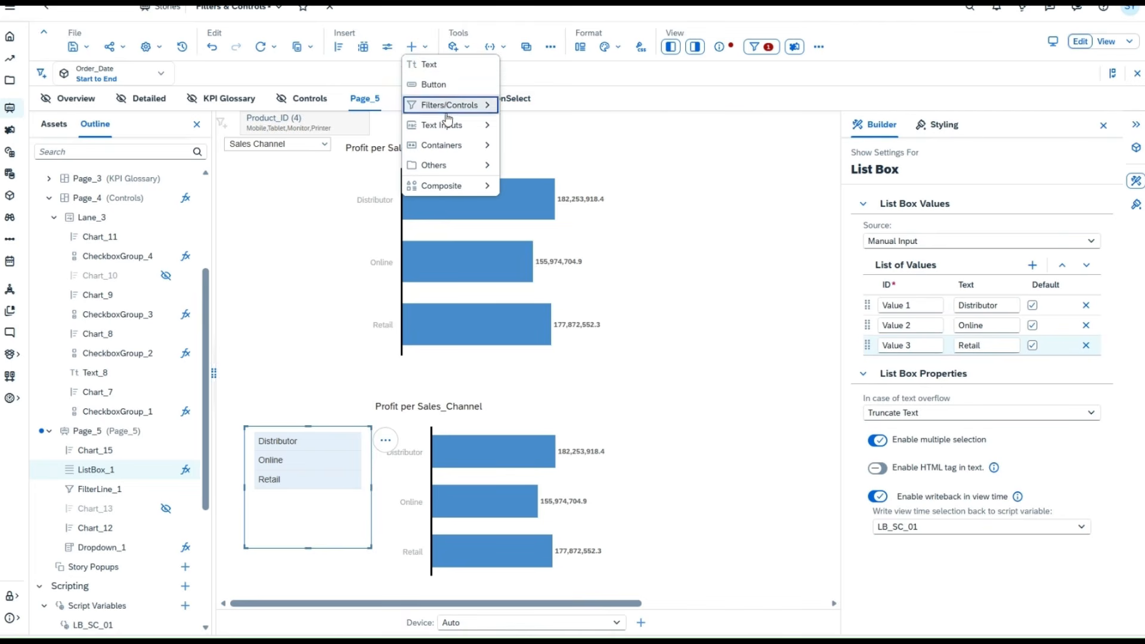
pyautogui.moveTo(459, 112)
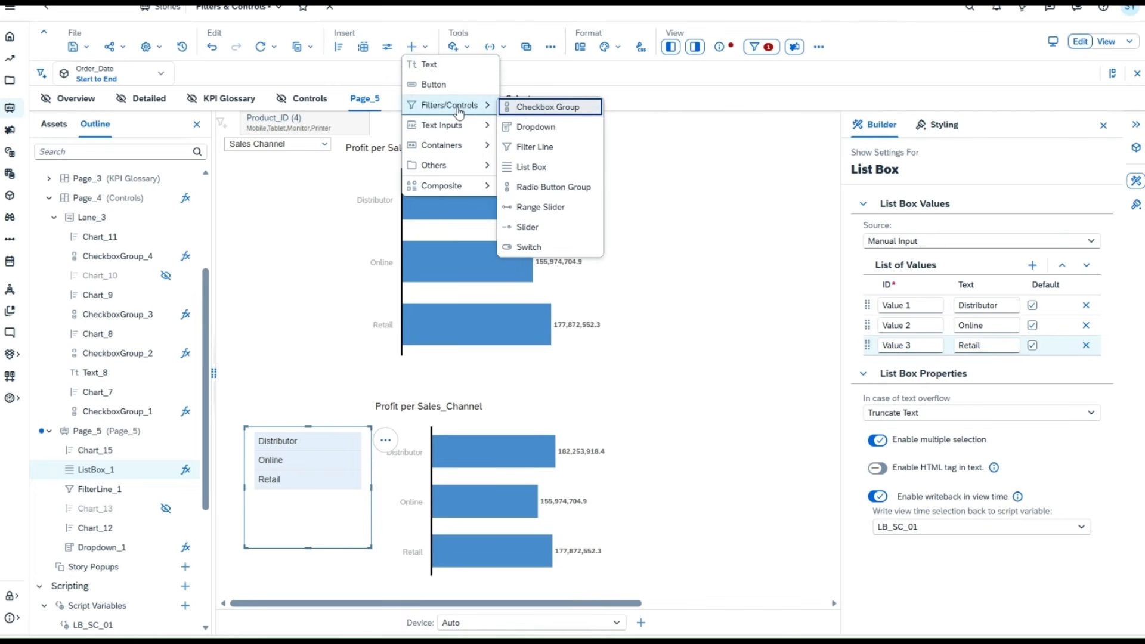
pyautogui.click(571, 190)
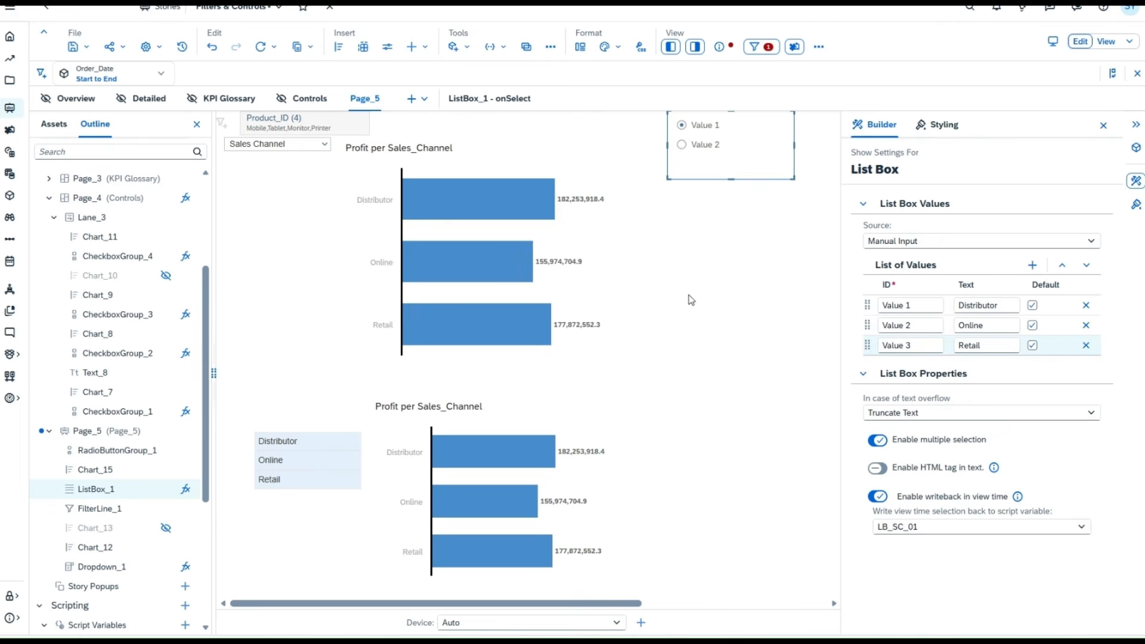
pyautogui.moveTo(705, 173); pyautogui.dragTo(695, 213)
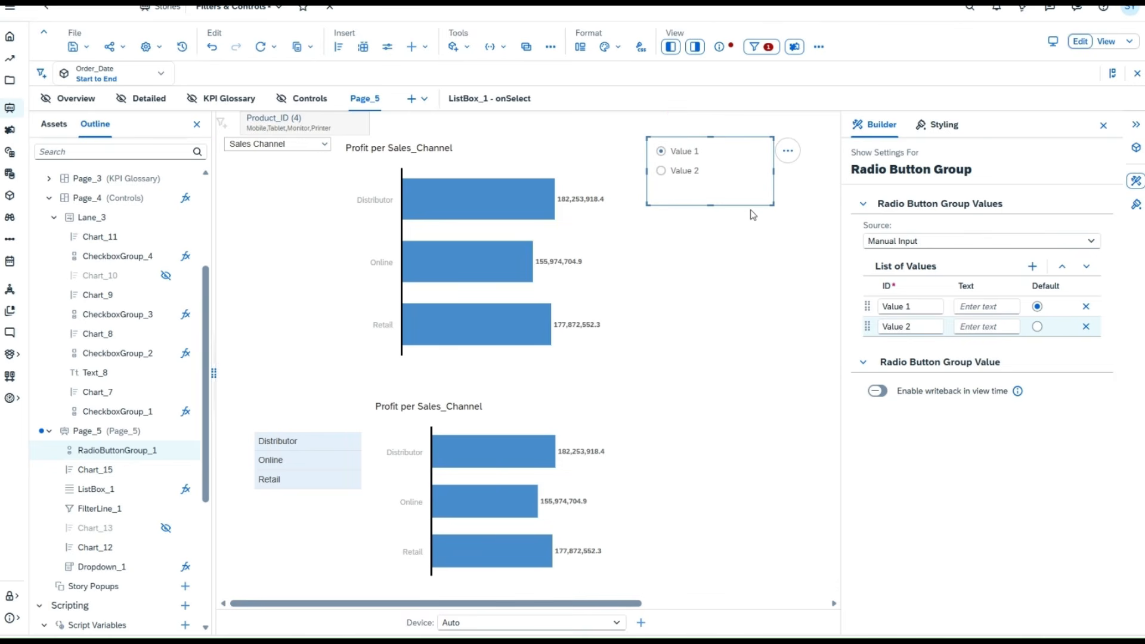
# Duplicate the lower profit per Sales_Channel chart on Page_5.
pyautogui.moveTo(635, 603); pyautogui.dragTo(772, 616)
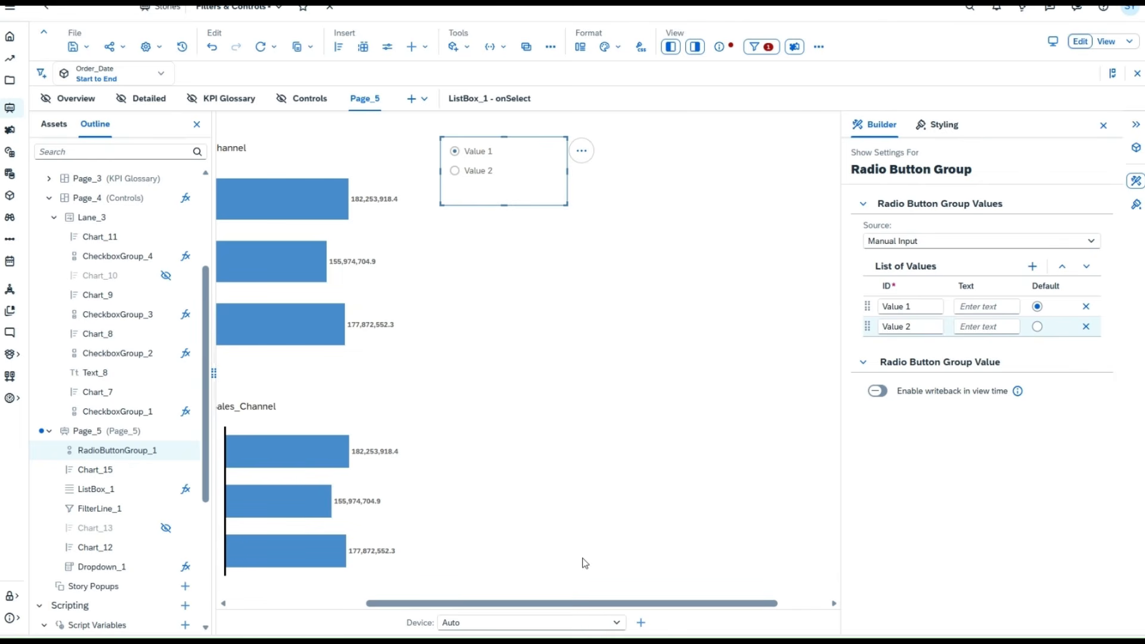
pyautogui.click(385, 488)
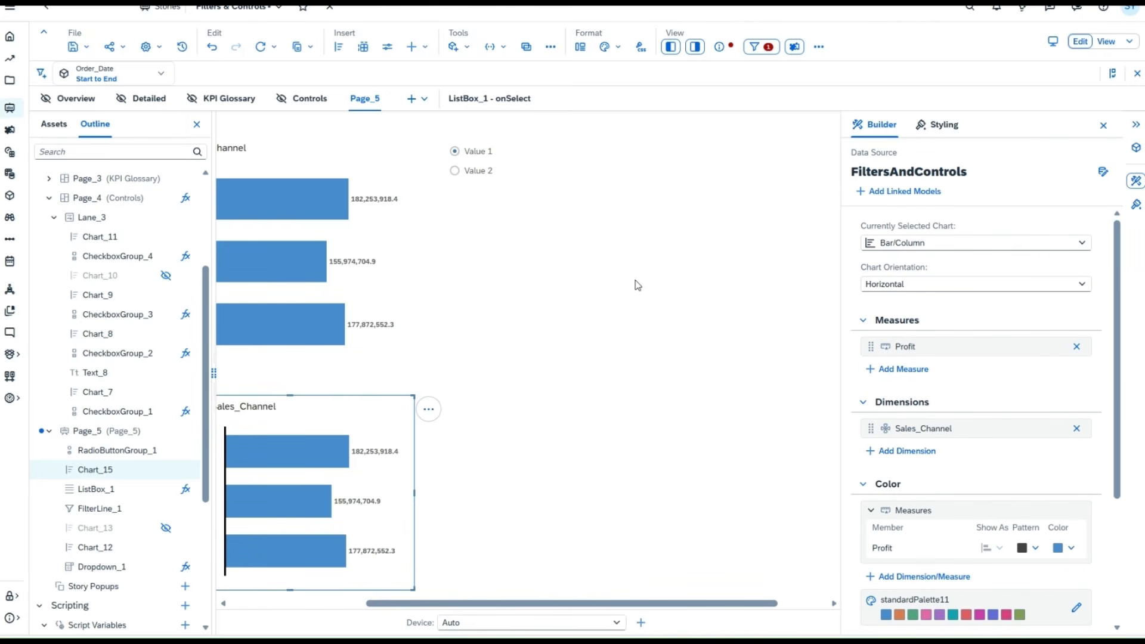
pyautogui.hotkey('ctrl', 'c')
pyautogui.hotkey('ctrl', 'v')
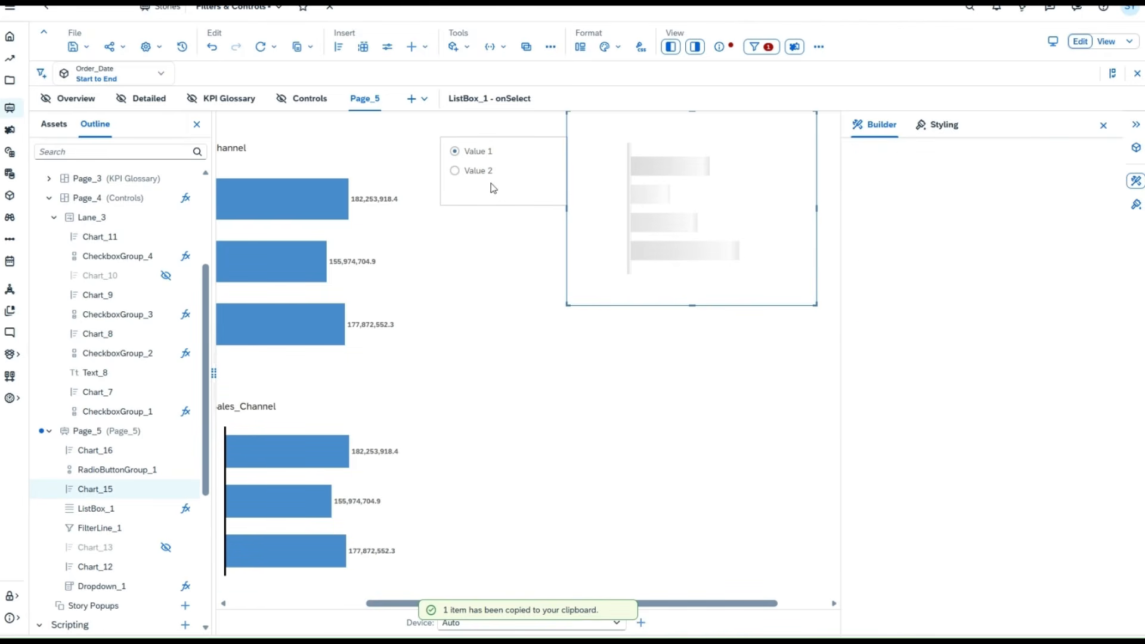
# Set the display texts of the radio button group's first two values to Distributor and Online.
pyautogui.click(504, 195)
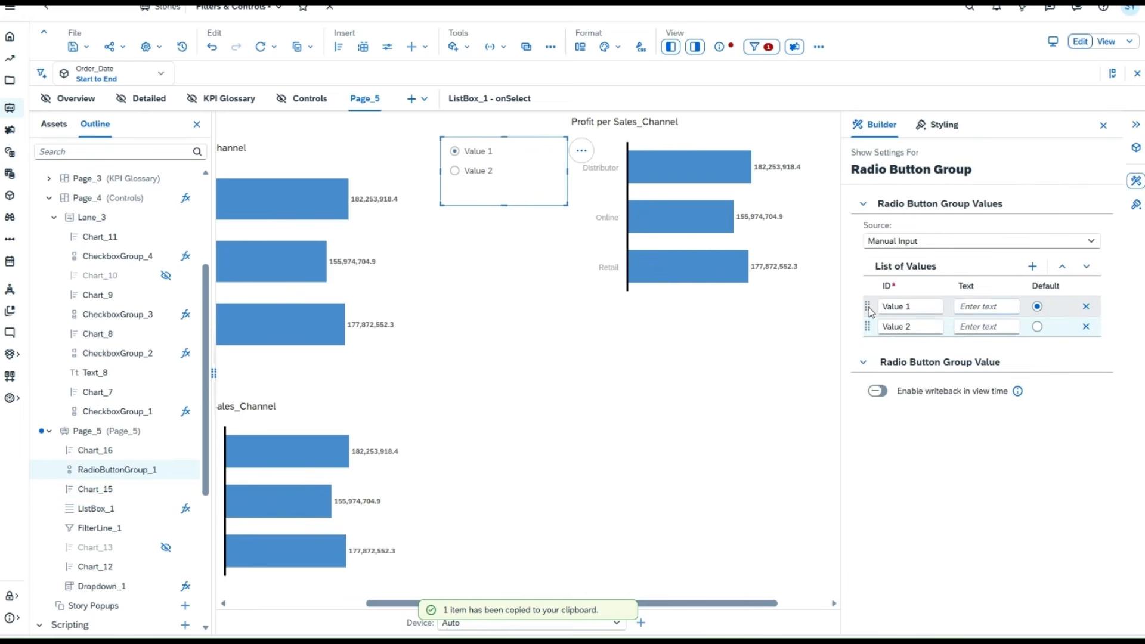
pyautogui.click(976, 309)
pyautogui.write('Dis')
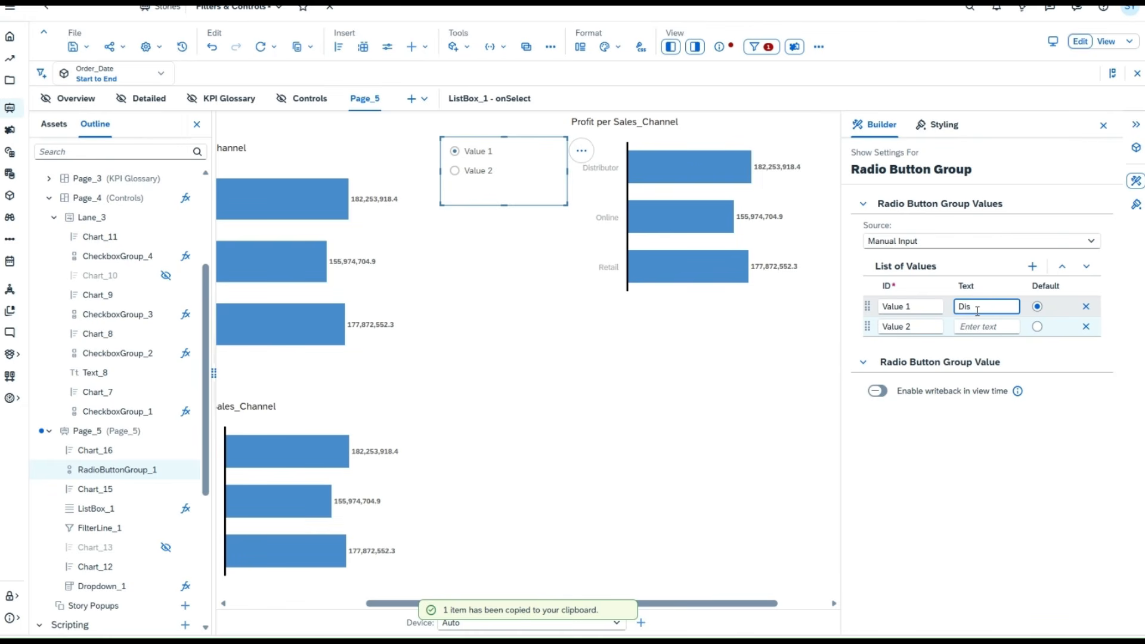
pyautogui.write('trib')
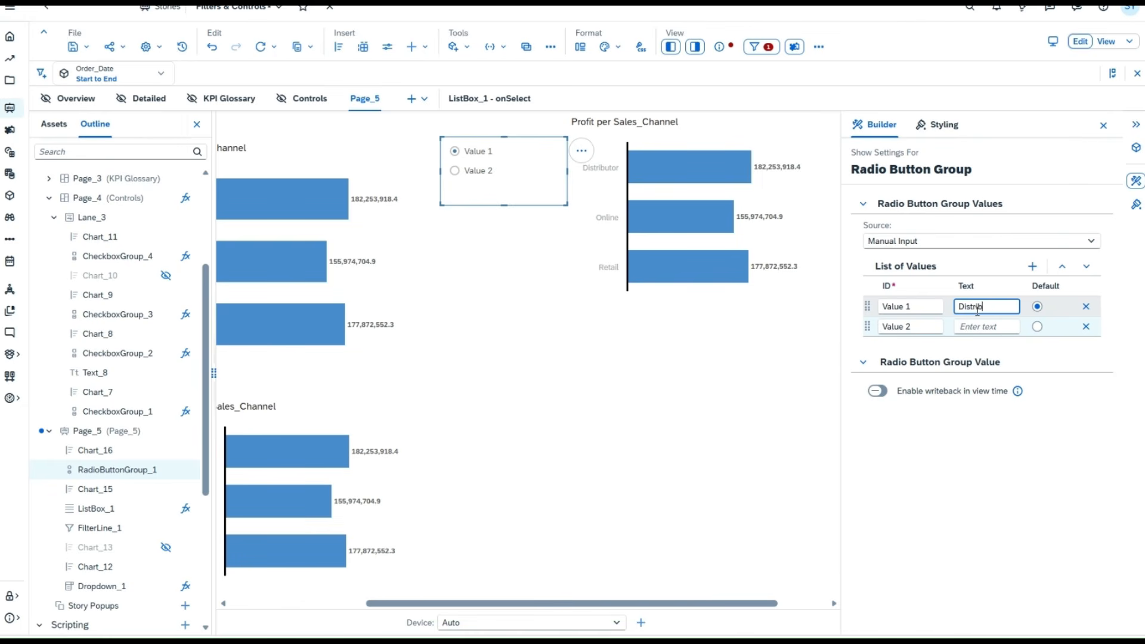
pyautogui.write('utor')
pyautogui.click(982, 327)
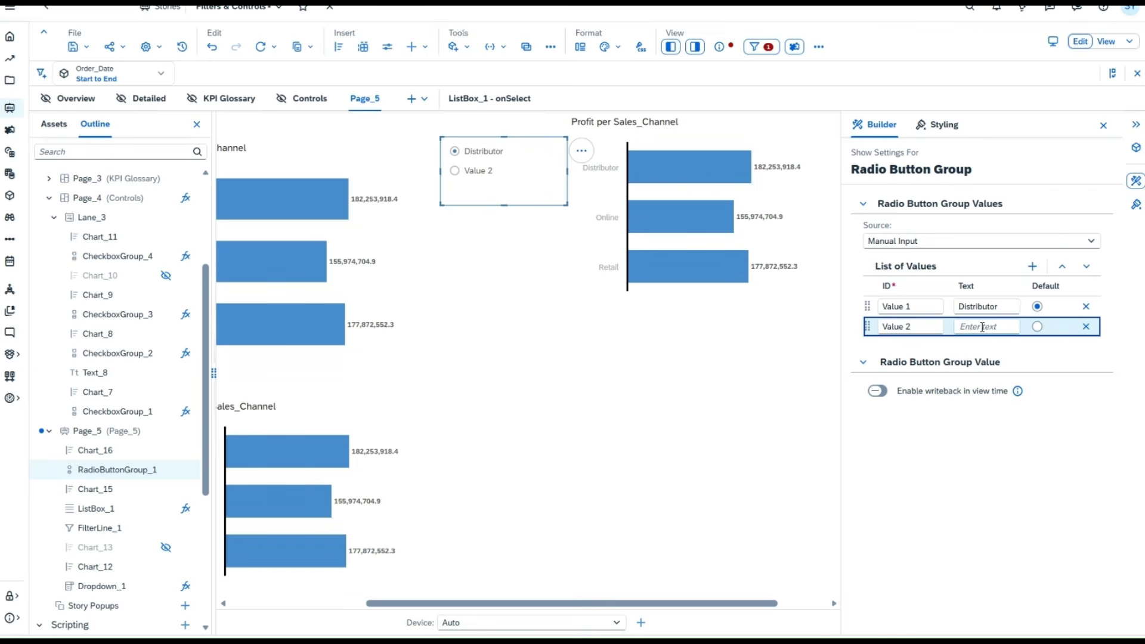
pyautogui.click(982, 328)
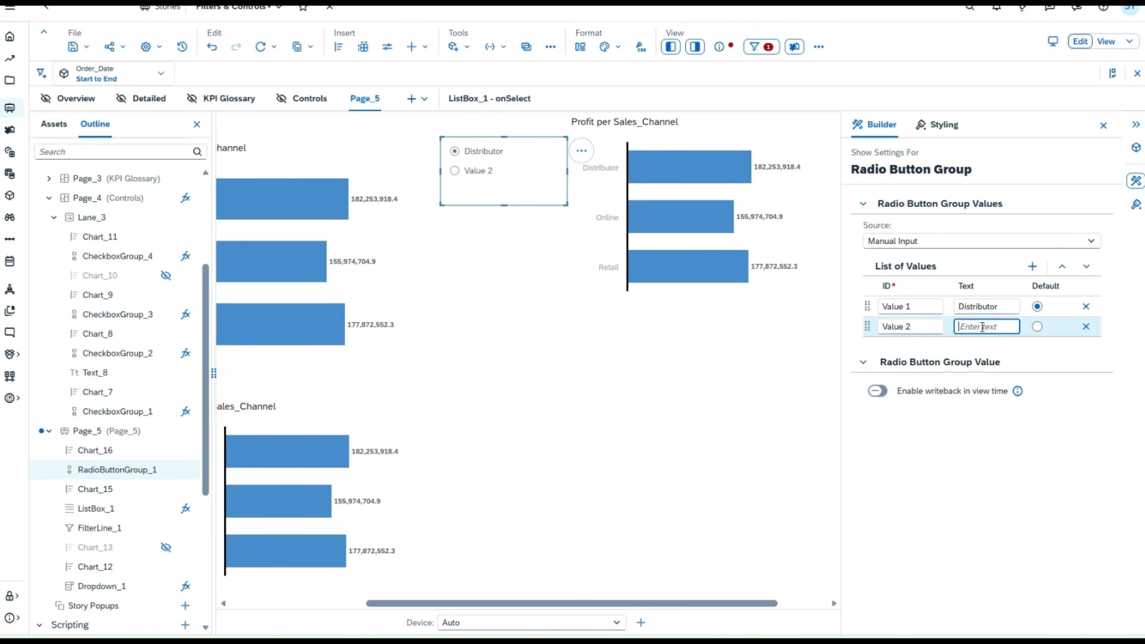
pyautogui.write('Online')
# Add a third value to the radio button group with the display text Retail.
pyautogui.click(1034, 270)
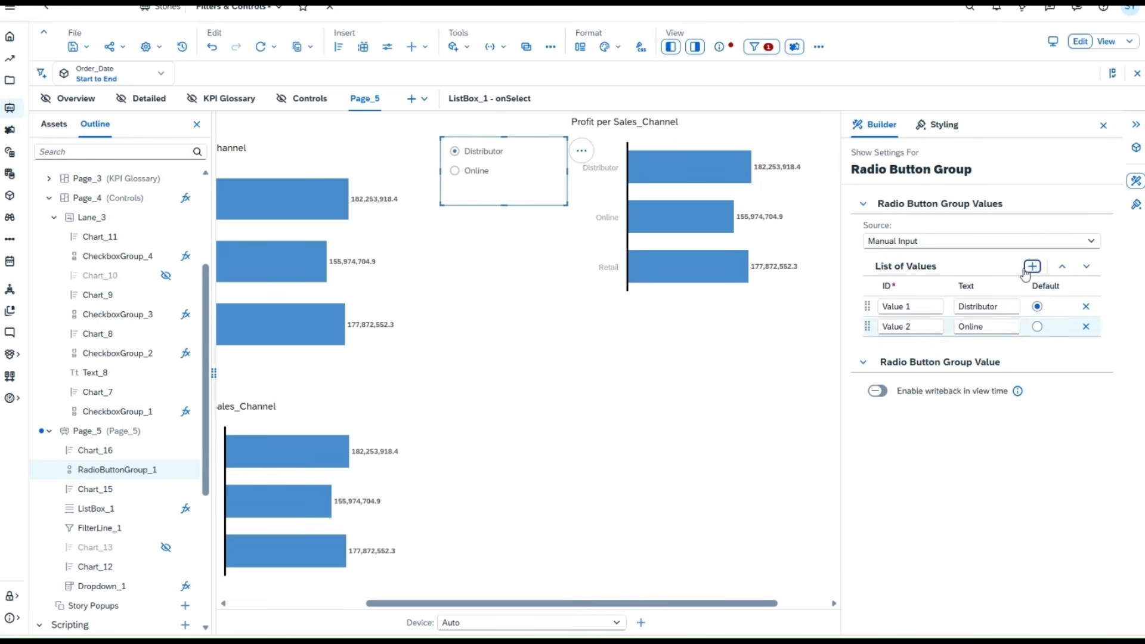
pyautogui.click(1032, 266)
pyautogui.click(980, 349)
pyautogui.write('Re')
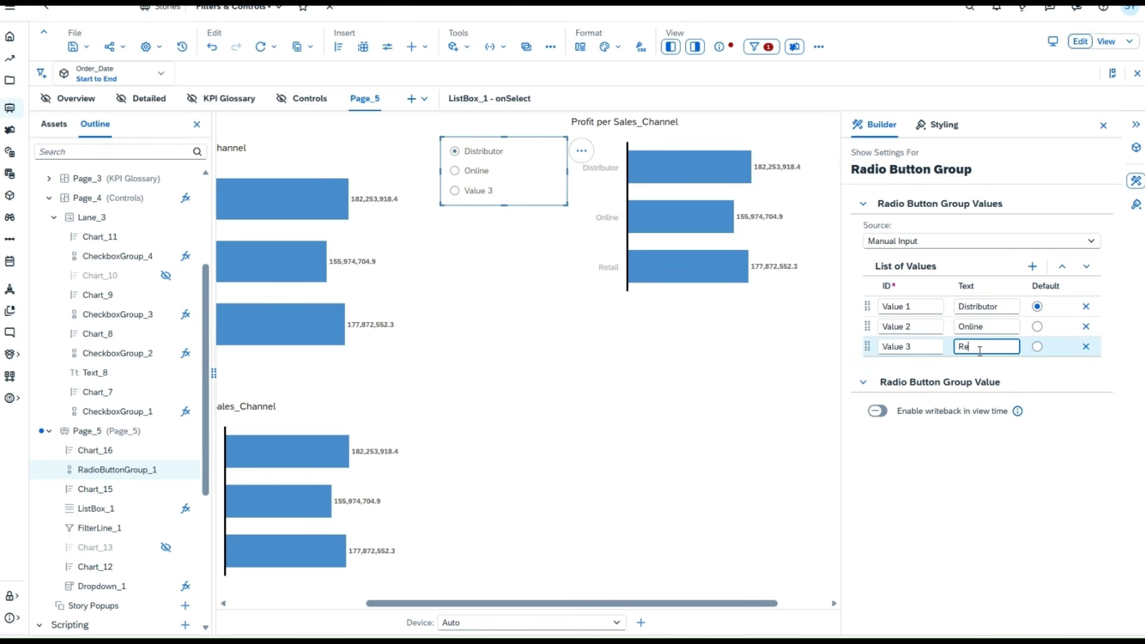
pyautogui.write('tail')
# Enable writeback in view time for the radio button group and add a new script variable.
pyautogui.click(880, 411)
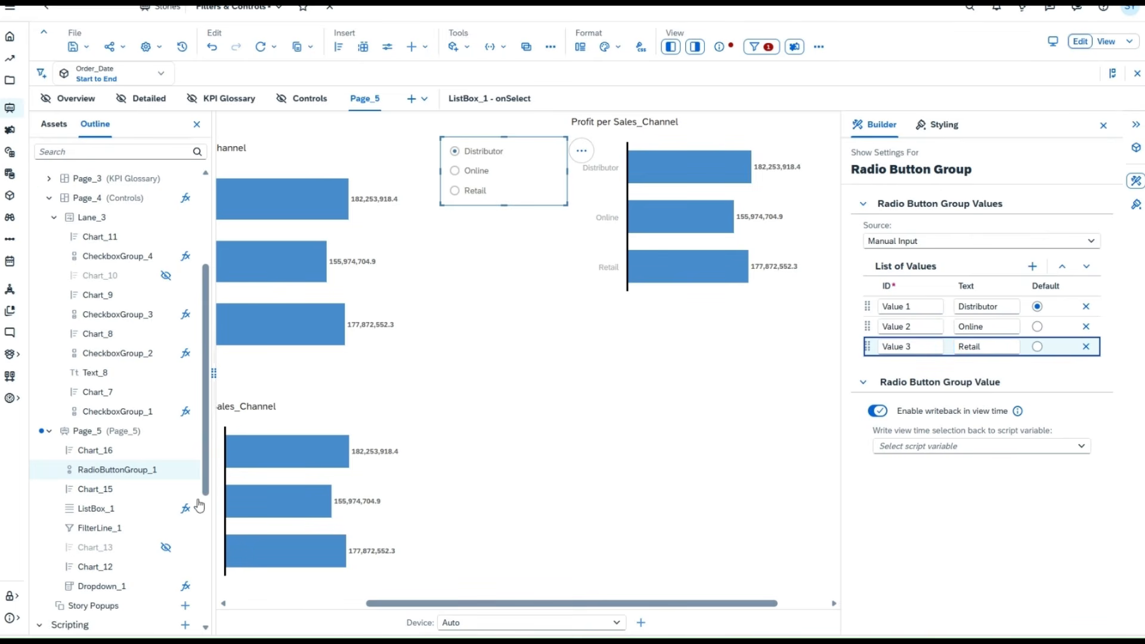
pyautogui.scroll(-5, 178, 489)
pyautogui.click(185, 392)
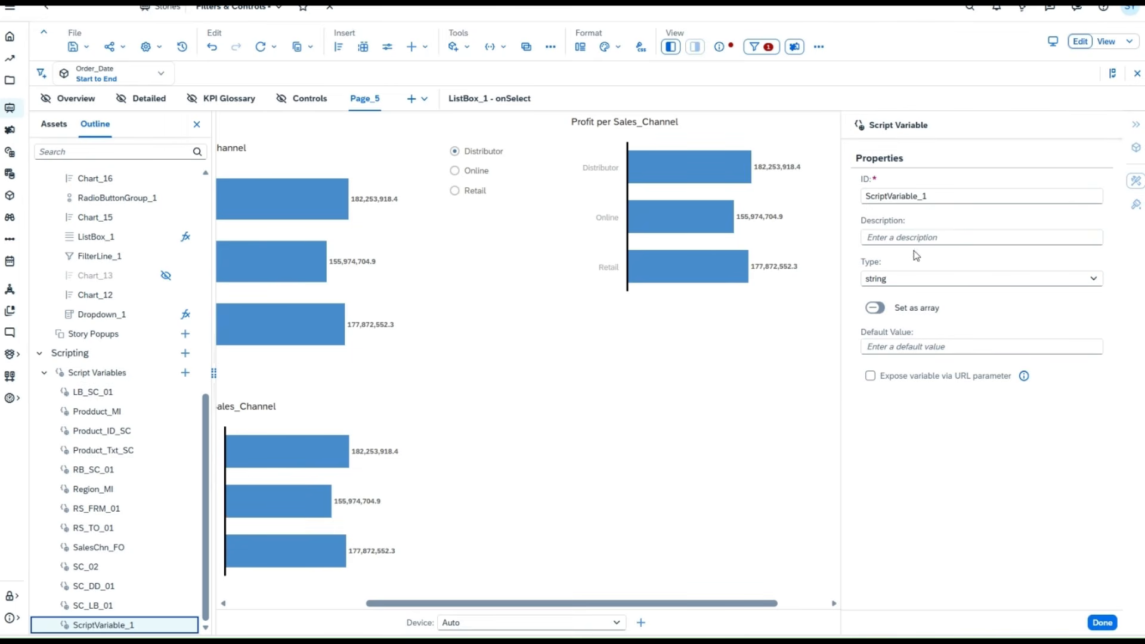
pyautogui.click(925, 237)
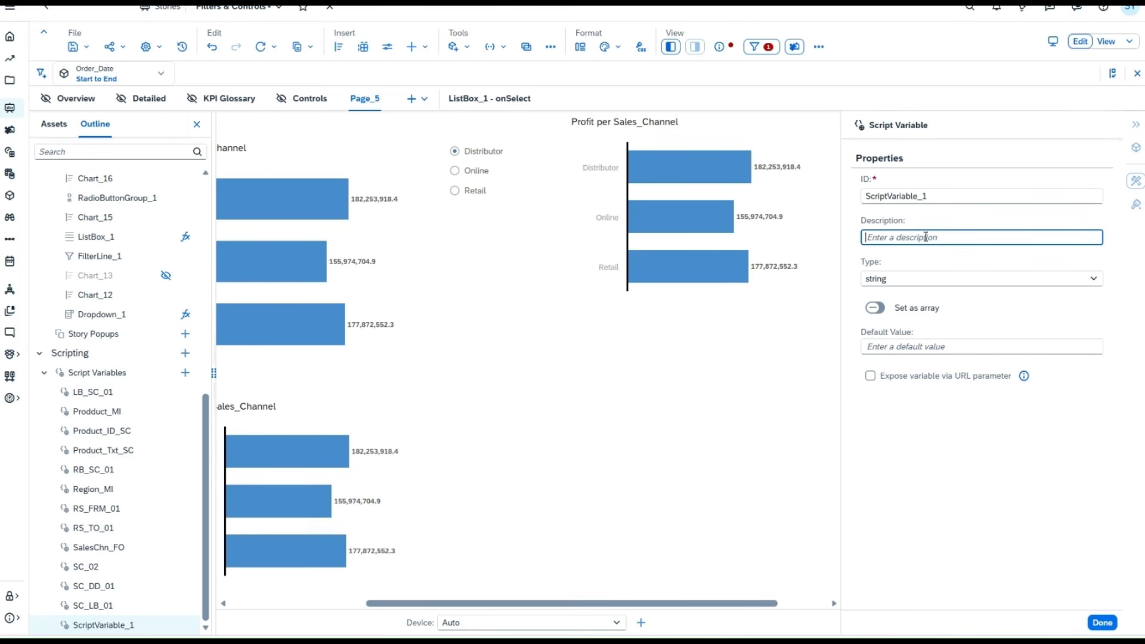
# Check the properties of the existing RB_SC_01 script variable and assign it as the radio button group's writeback variable.
pyautogui.click(91, 470)
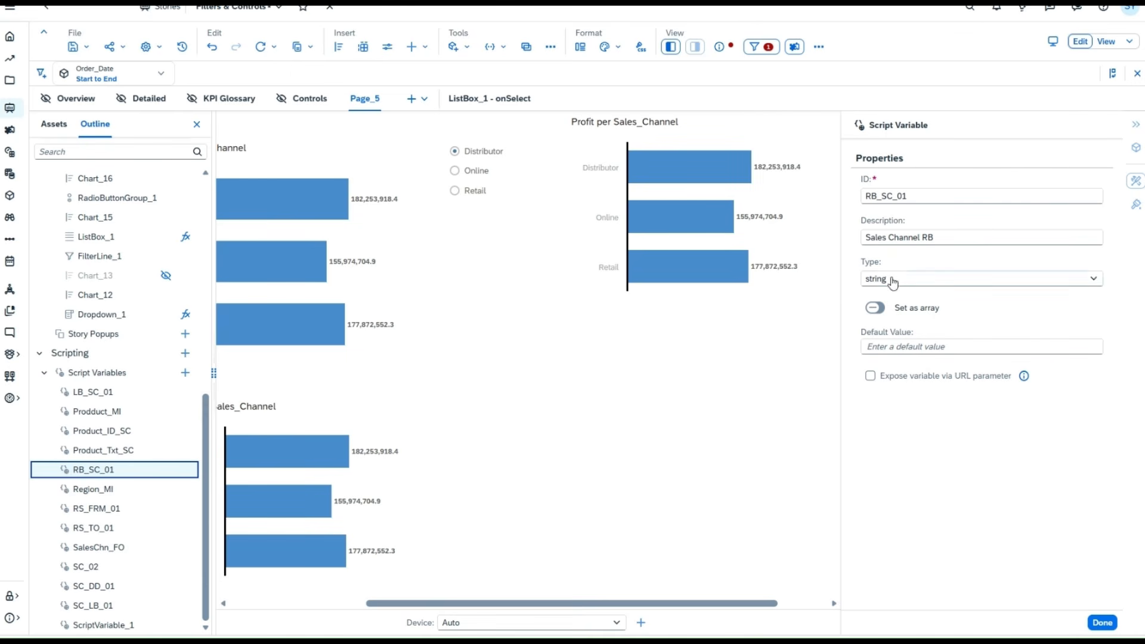
pyautogui.click(498, 202)
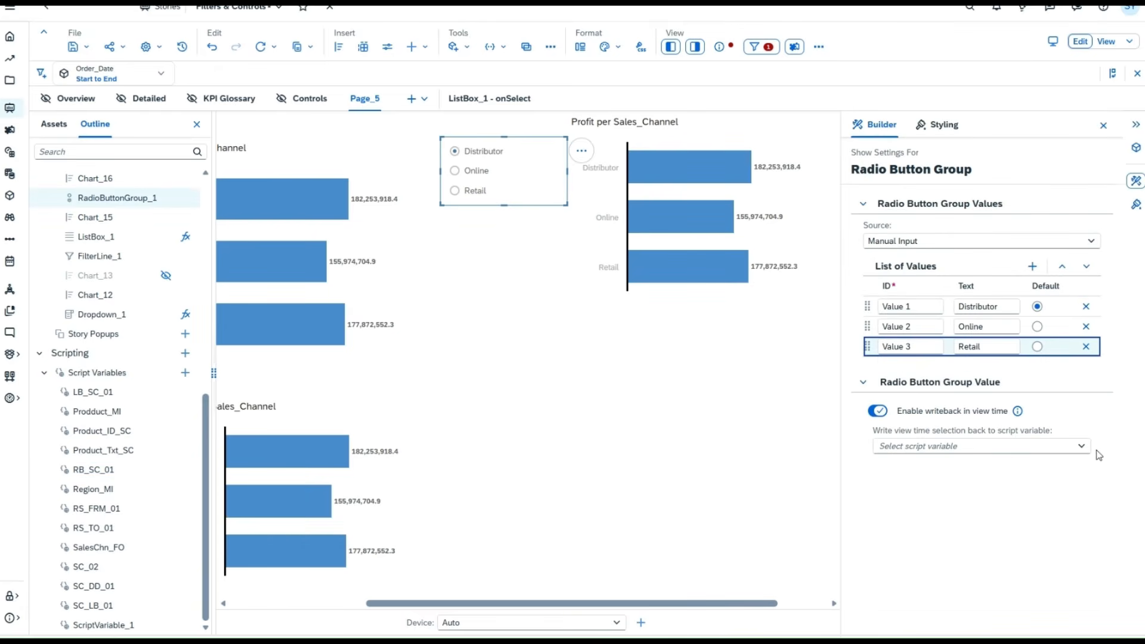
pyautogui.click(1082, 446)
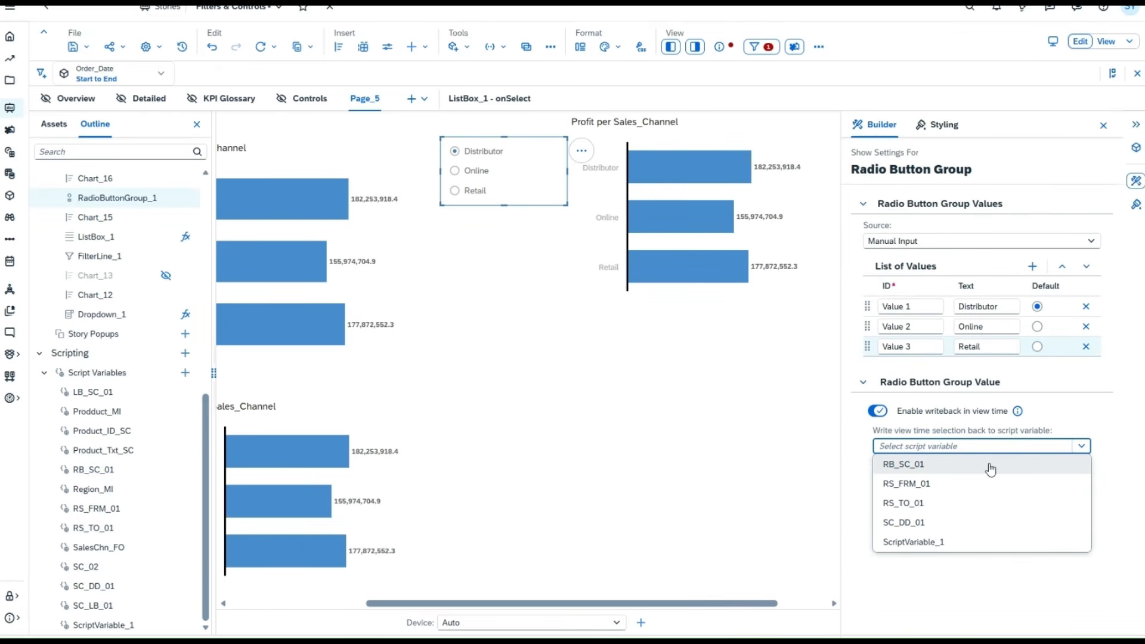
pyautogui.click(990, 466)
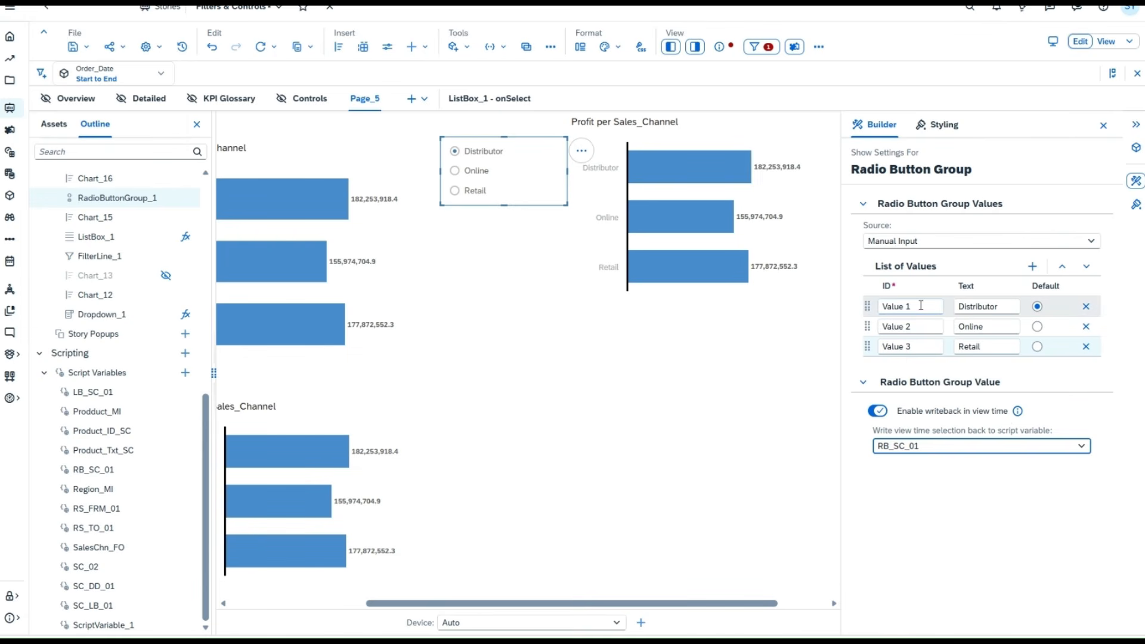
# Open the radio button group's onSelect script and begin its statement with Chart_16.getDataSource().
pyautogui.moveTo(920, 306); pyautogui.dragTo(875, 307)
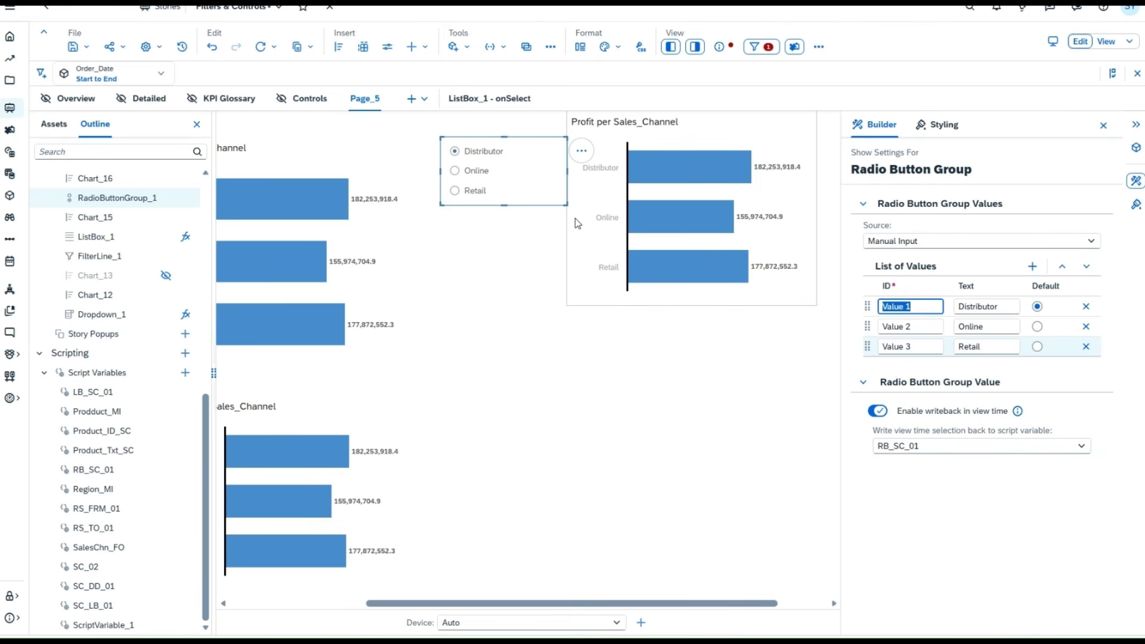
pyautogui.click(582, 150)
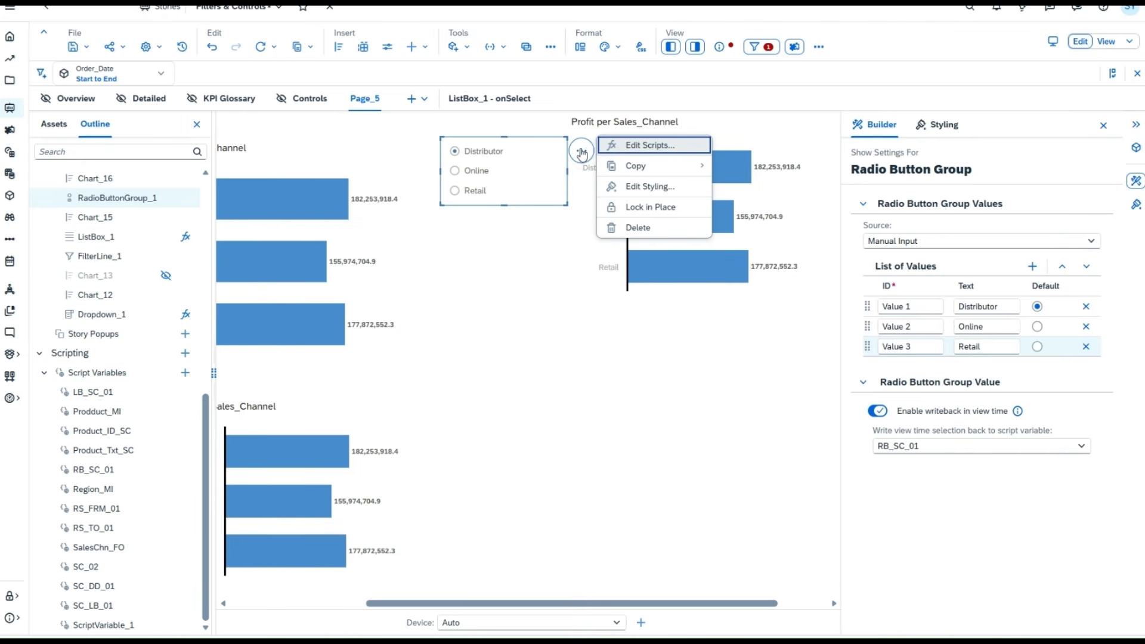
pyautogui.click(634, 149)
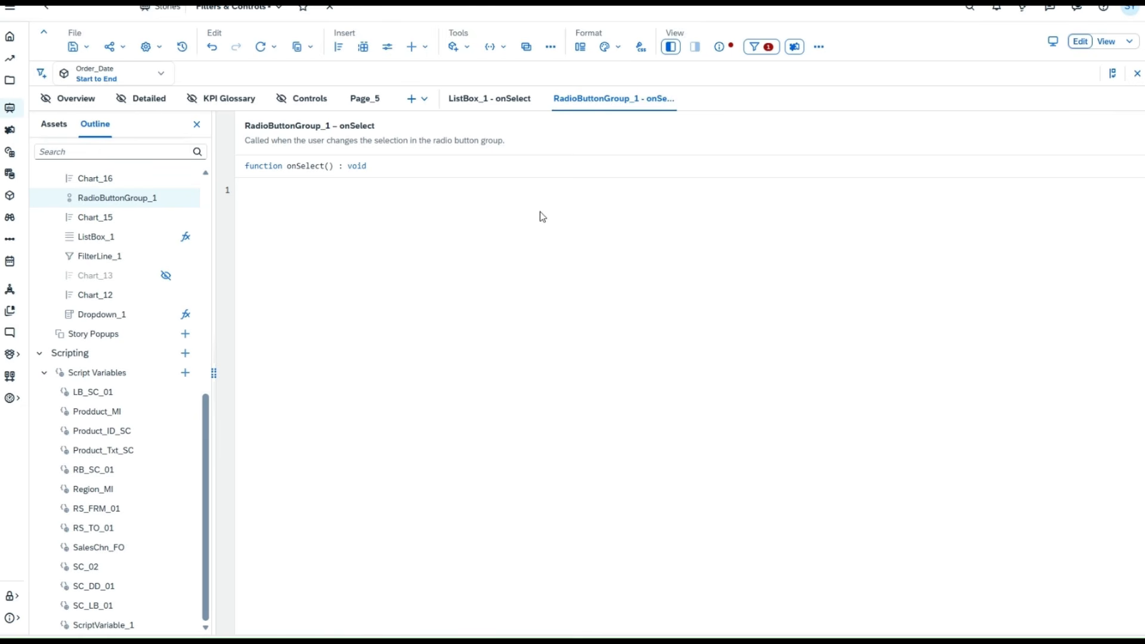
pyautogui.write('chart')
pyautogui.hotkey('ctrl', 'space')
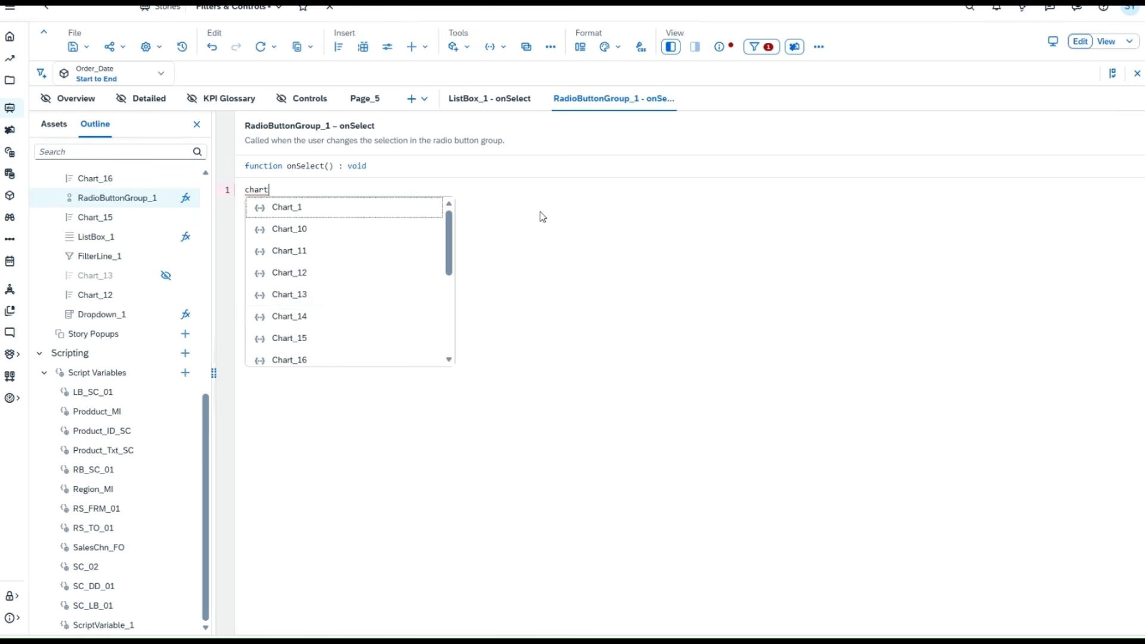
pyautogui.click(373, 358)
pyautogui.write('.')
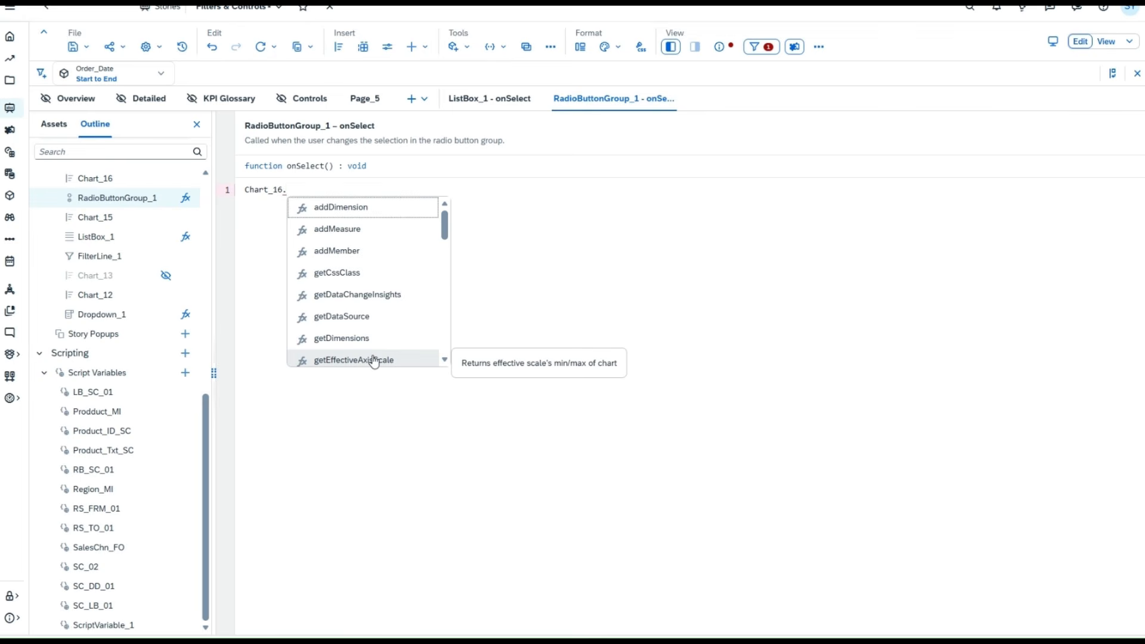
pyautogui.write('get')
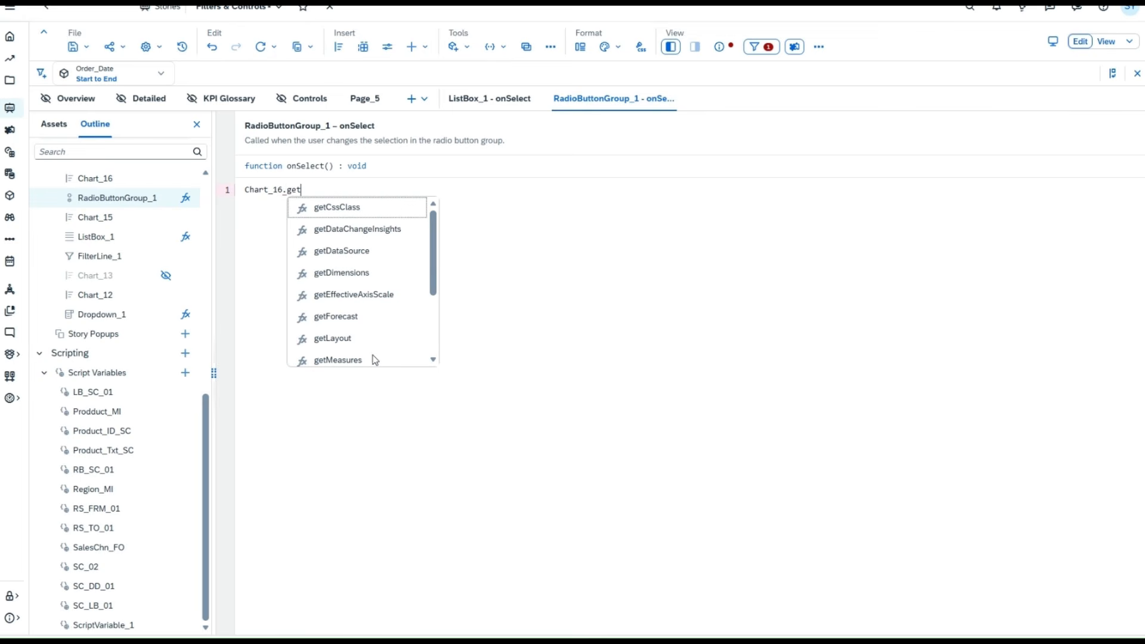
pyautogui.click(371, 254)
pyautogui.write('.')
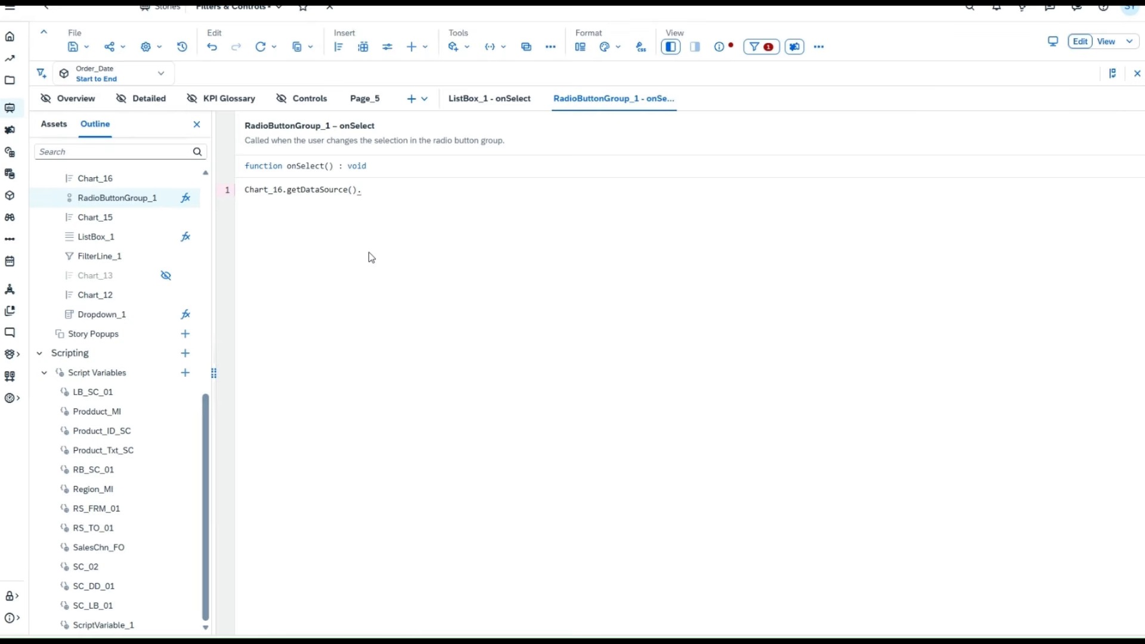
# Complete the statement with setDimensionFilter("Sales_Channel",RB_SC_01); so the radio button selection filters Chart_16.
pyautogui.write('set')
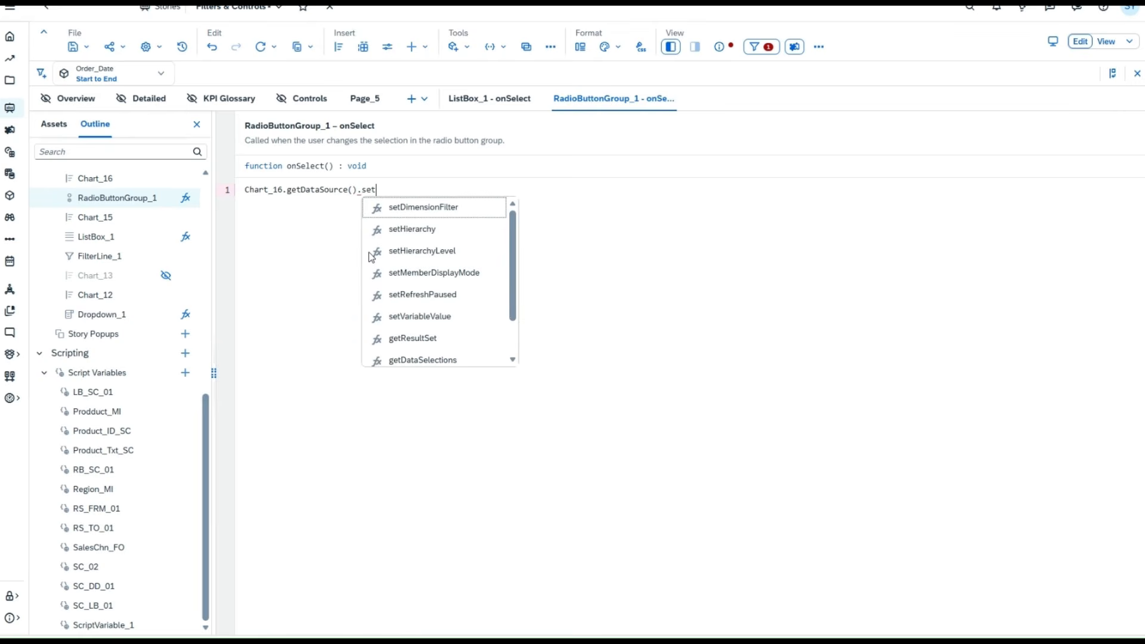
pyautogui.click(427, 204)
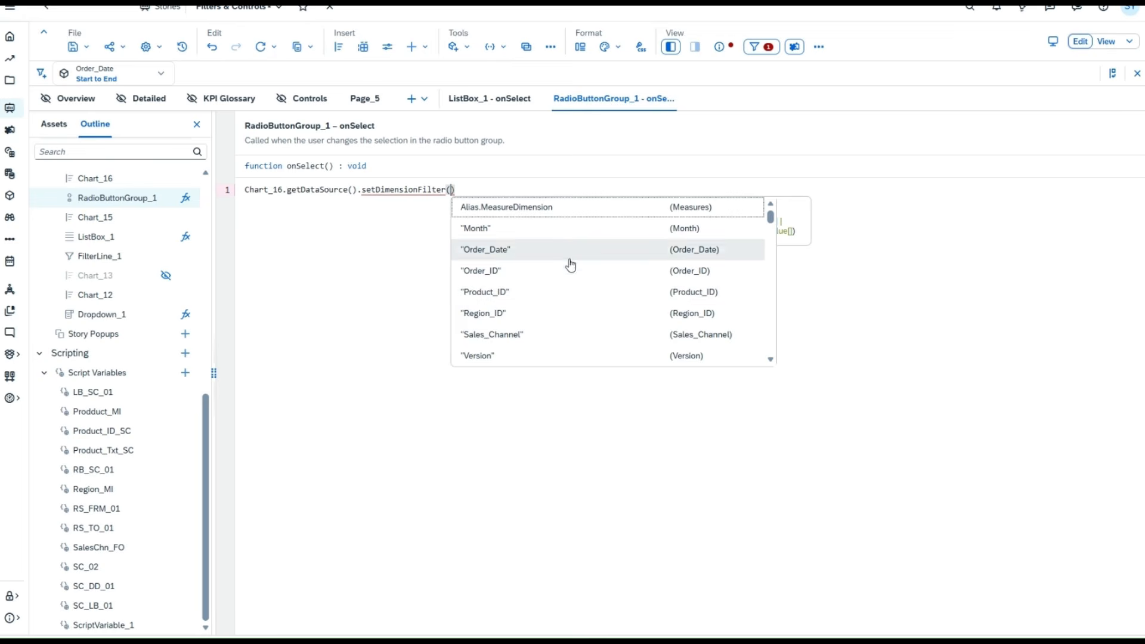
pyautogui.click(563, 335)
pyautogui.write(',')
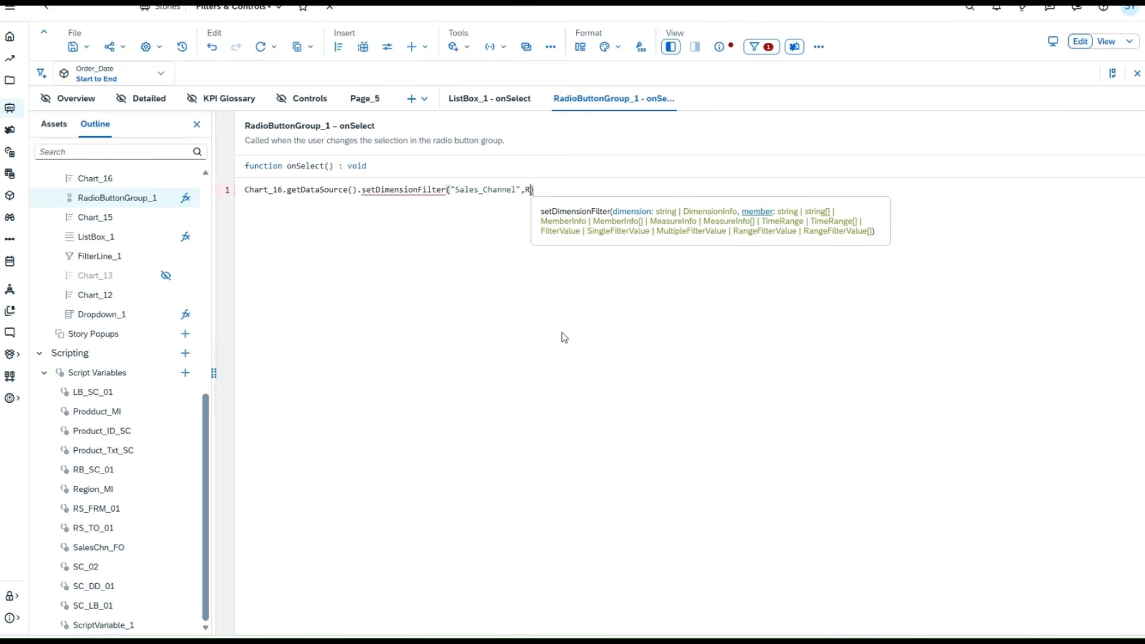
pyautogui.write('RB_')
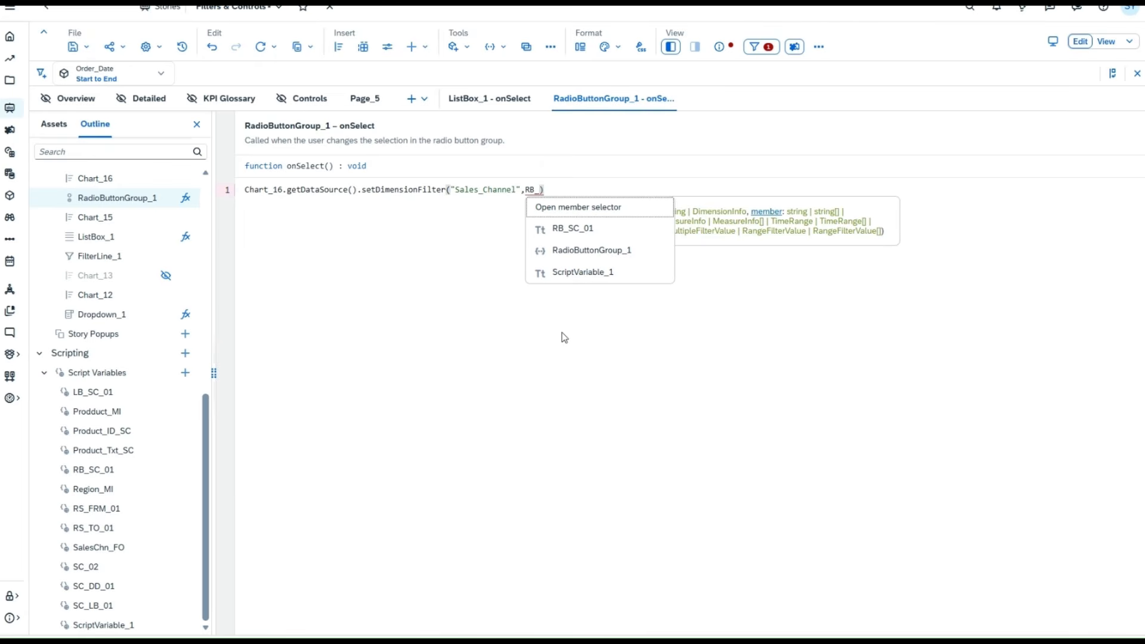
pyautogui.click(588, 227)
pyautogui.click(595, 189)
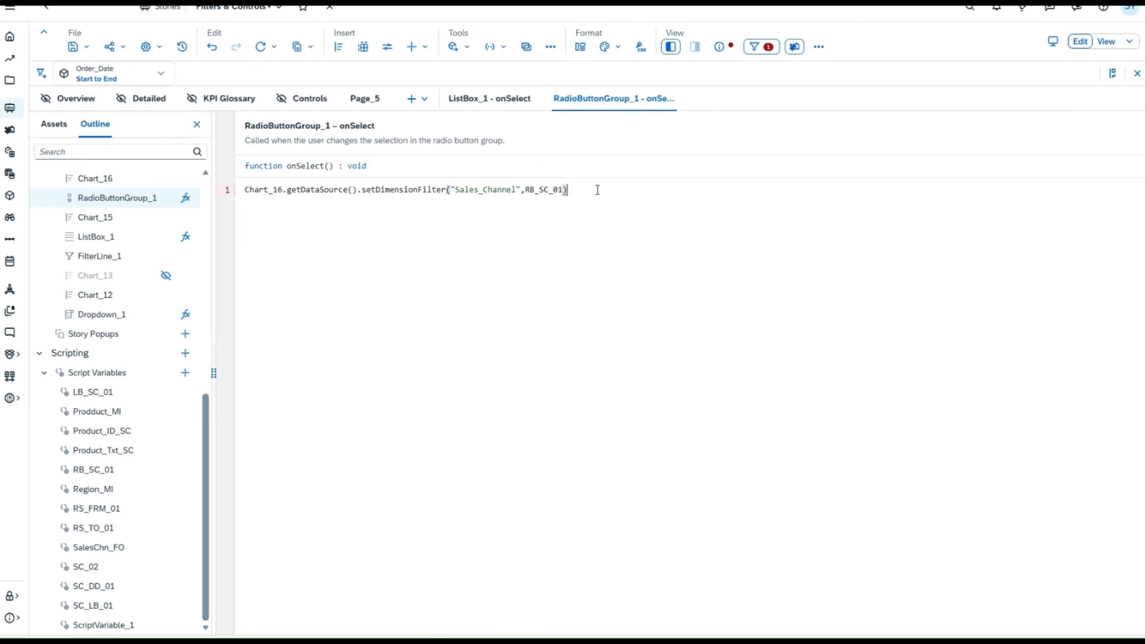
pyautogui.write(';')
# Check the ListBox_1 onSelect script for comparison, then return to Page_5 and save the story.
pyautogui.click(474, 100)
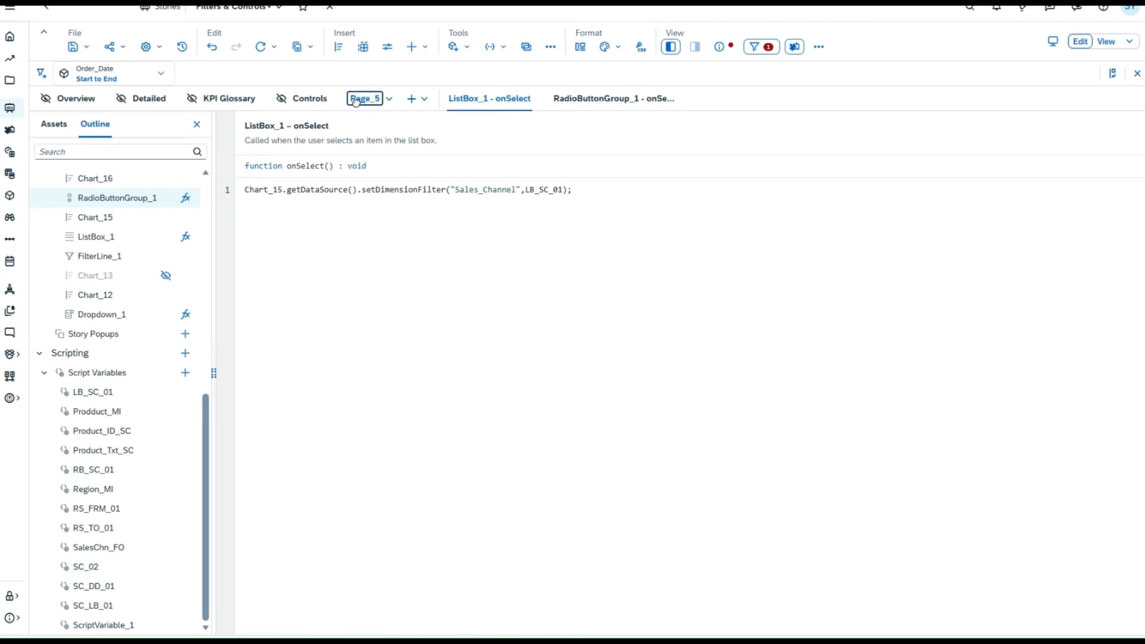
pyautogui.click(364, 99)
pyautogui.click(89, 50)
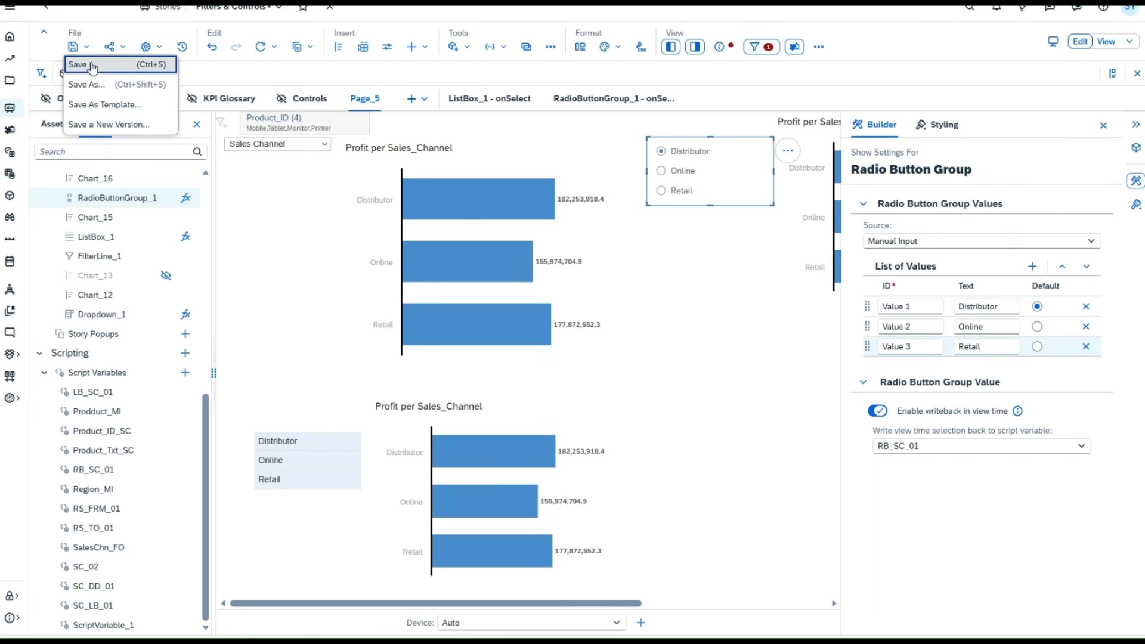
pyautogui.click(90, 69)
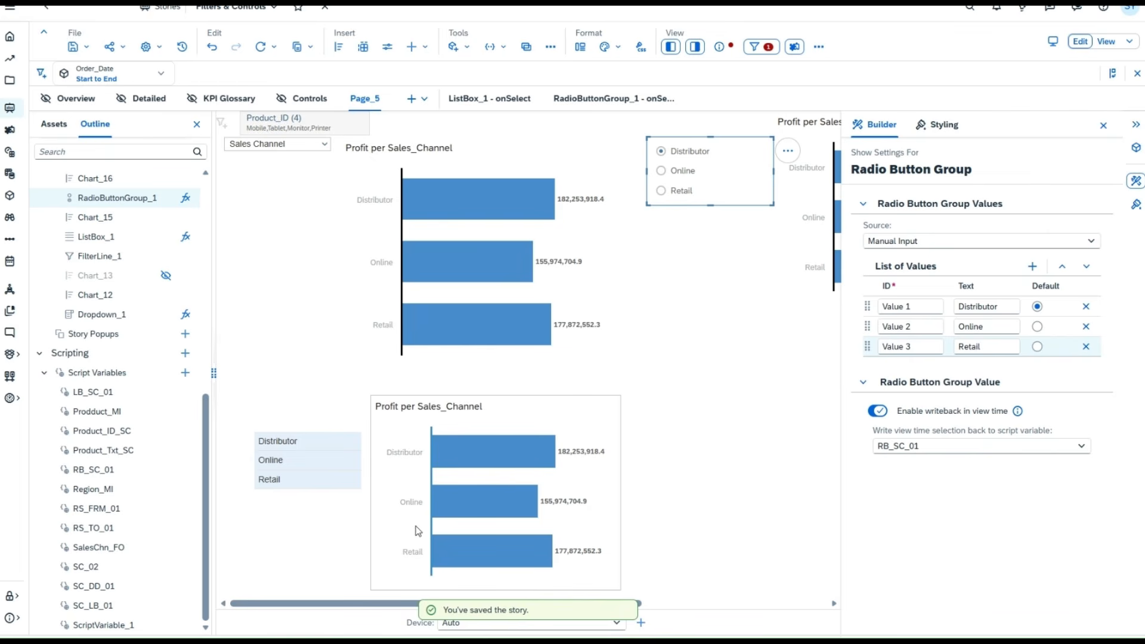
# Review the builder settings of Chart_15 and ListBox_1 on Page_5.
pyautogui.click(481, 428)
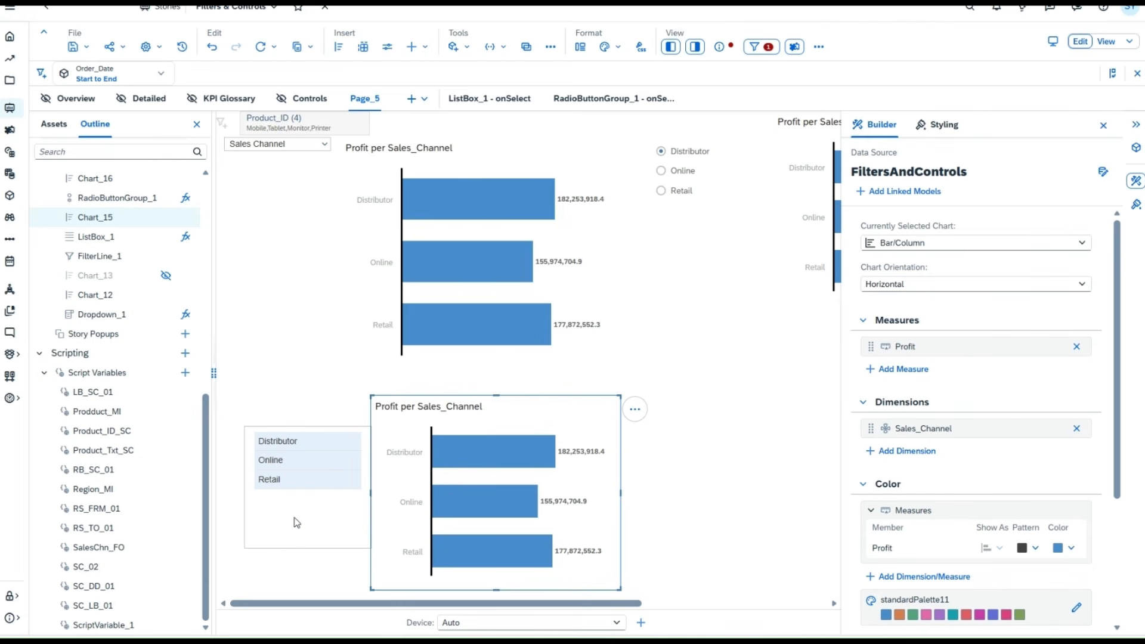
pyautogui.click(298, 520)
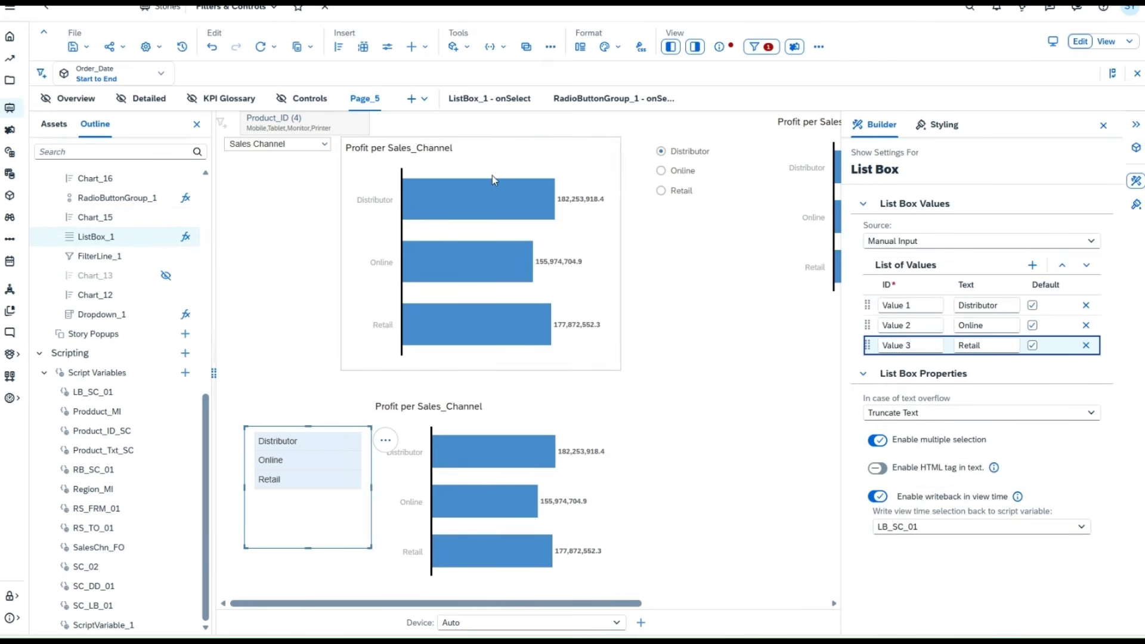
pyautogui.hscroll(1, 685, 409)
pyautogui.hscroll(5, 684, 409)
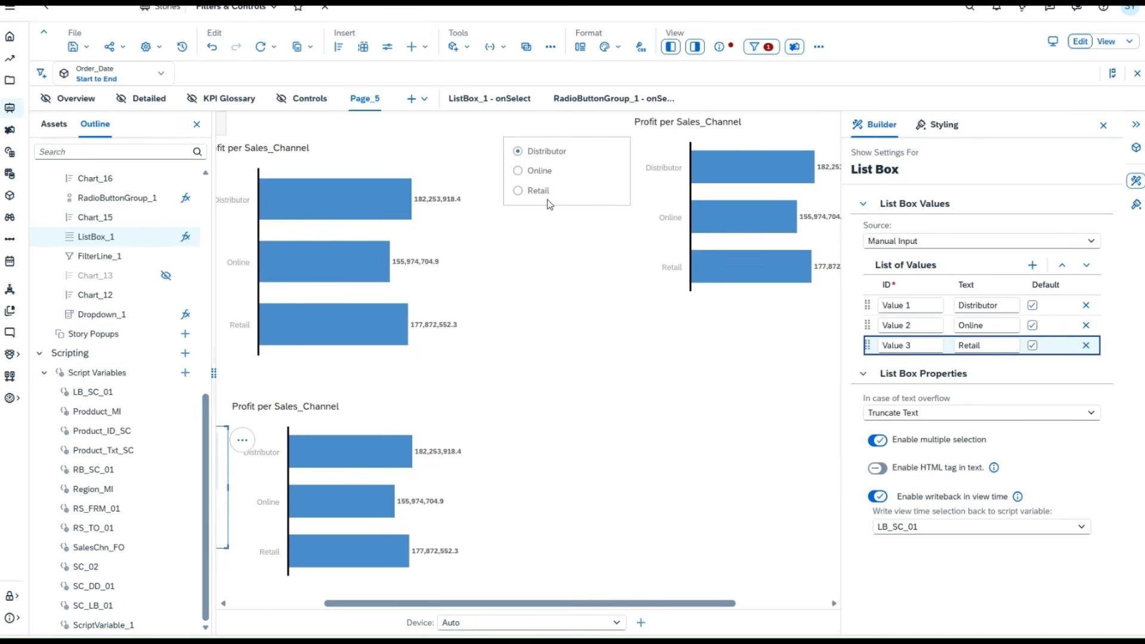
pyautogui.moveTo(760, 171)
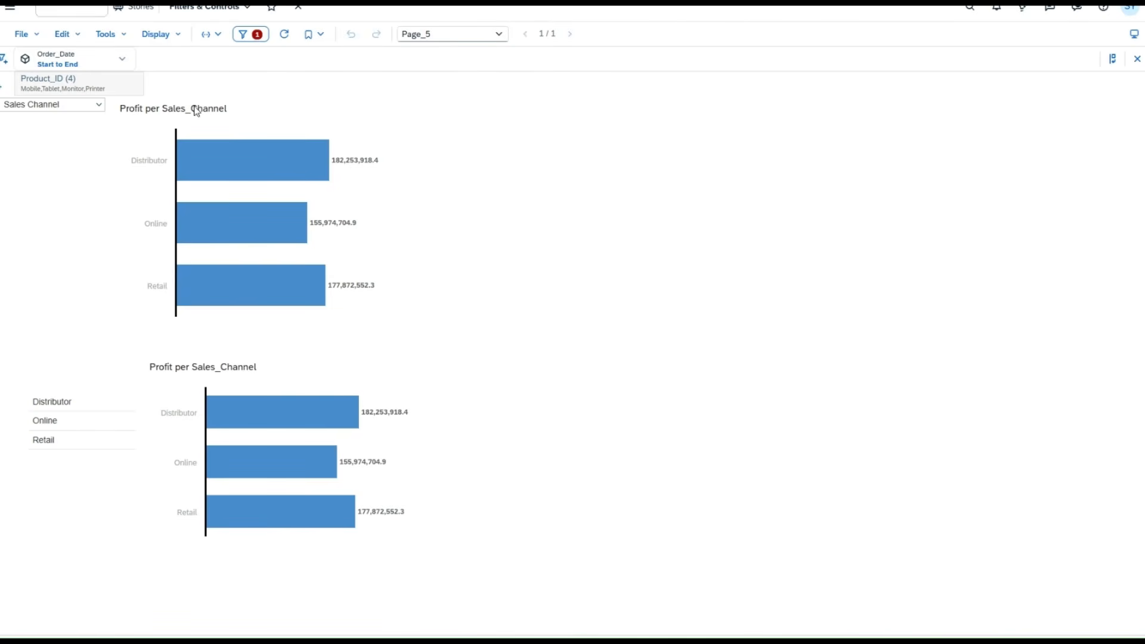
# Reload the story in view mode and test the radio button group with Online, Retail and Distributor.
pyautogui.press('F5')
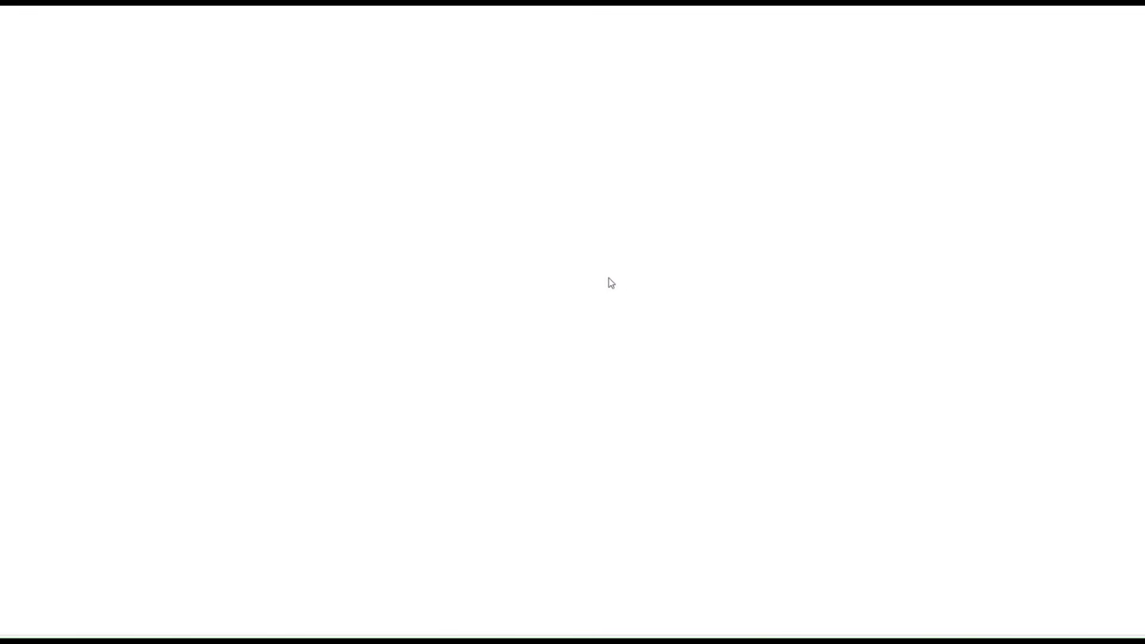
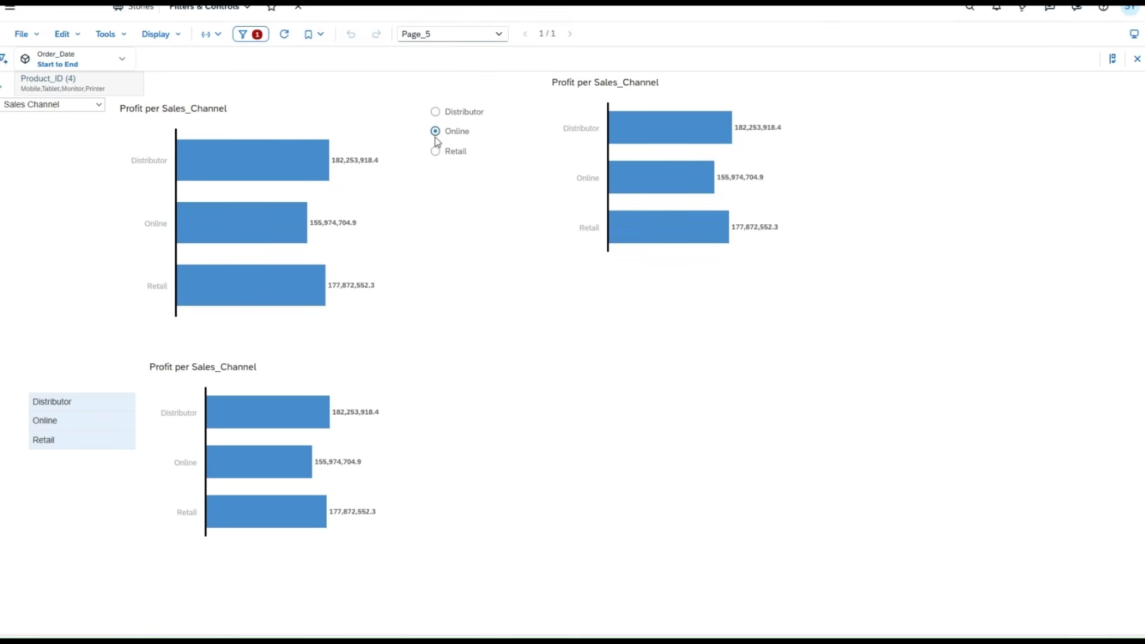
pyautogui.click(459, 153)
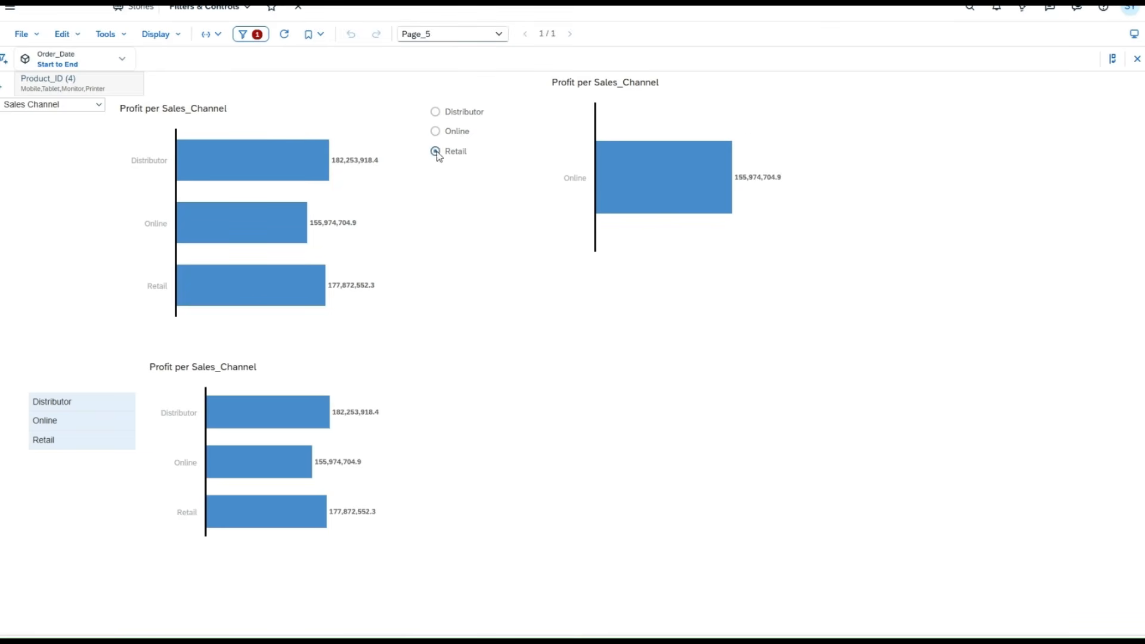
pyautogui.click(436, 113)
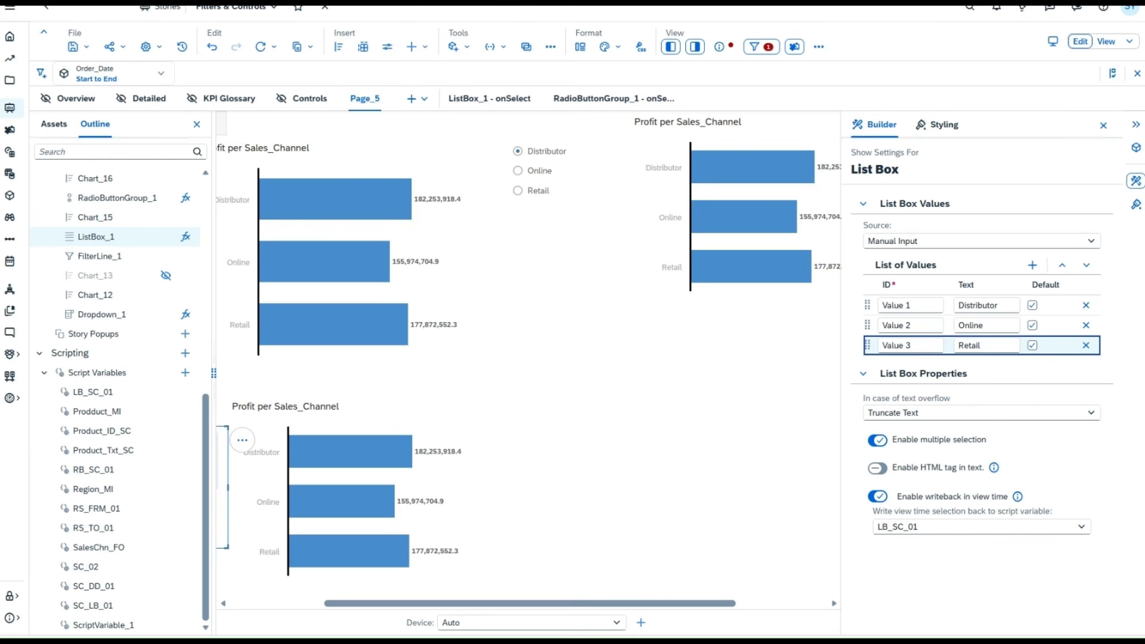
# Open the onInitialization script of Page_5 in the story editor.
pyautogui.scroll(4, 186, 355)
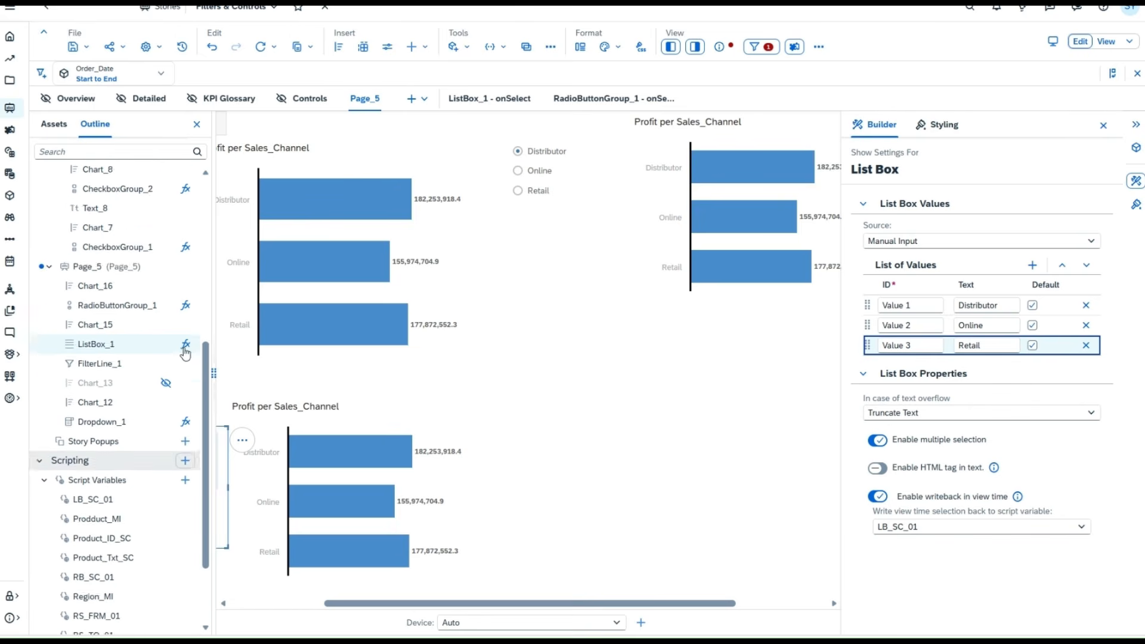
pyautogui.scroll(1, 186, 355)
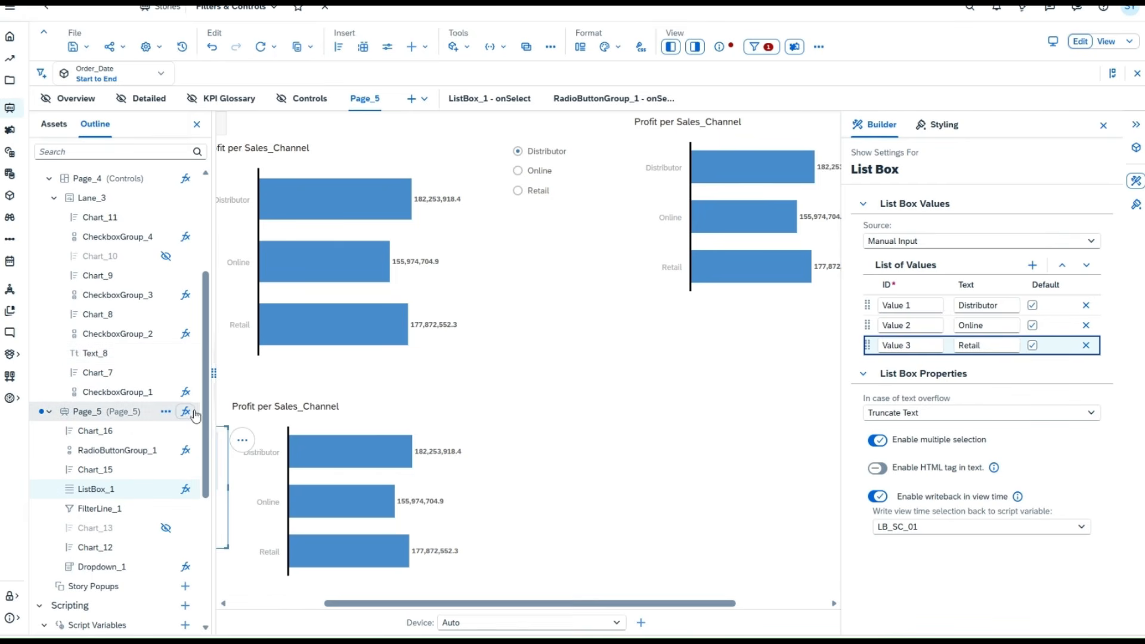
pyautogui.scroll(3, 192, 418)
pyautogui.scroll(1, 192, 417)
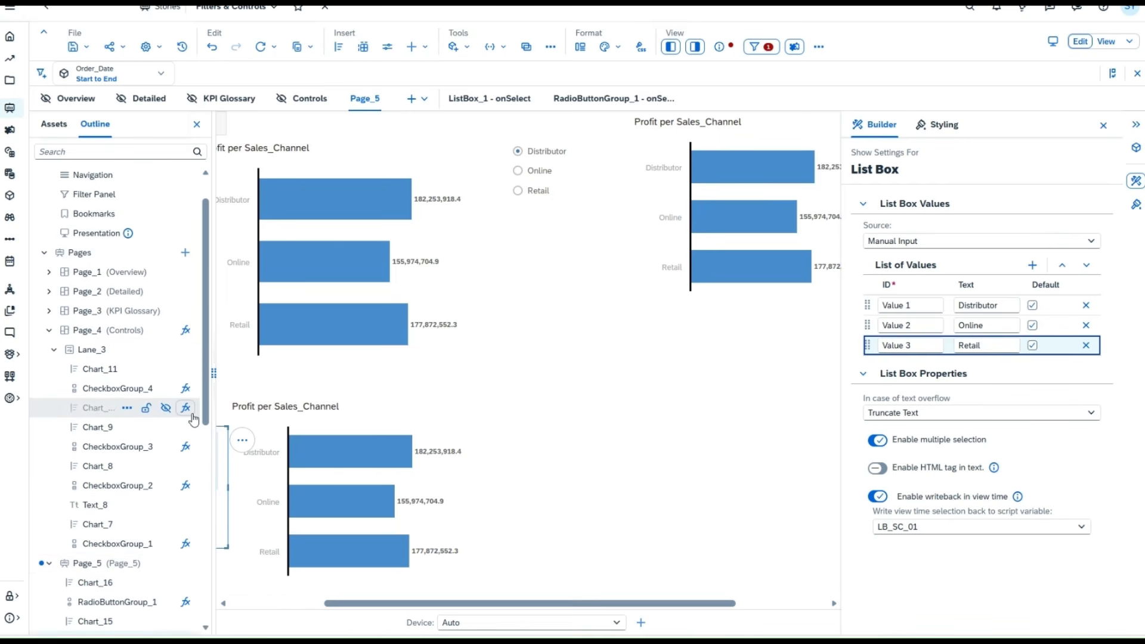
pyautogui.scroll(-4, 185, 405)
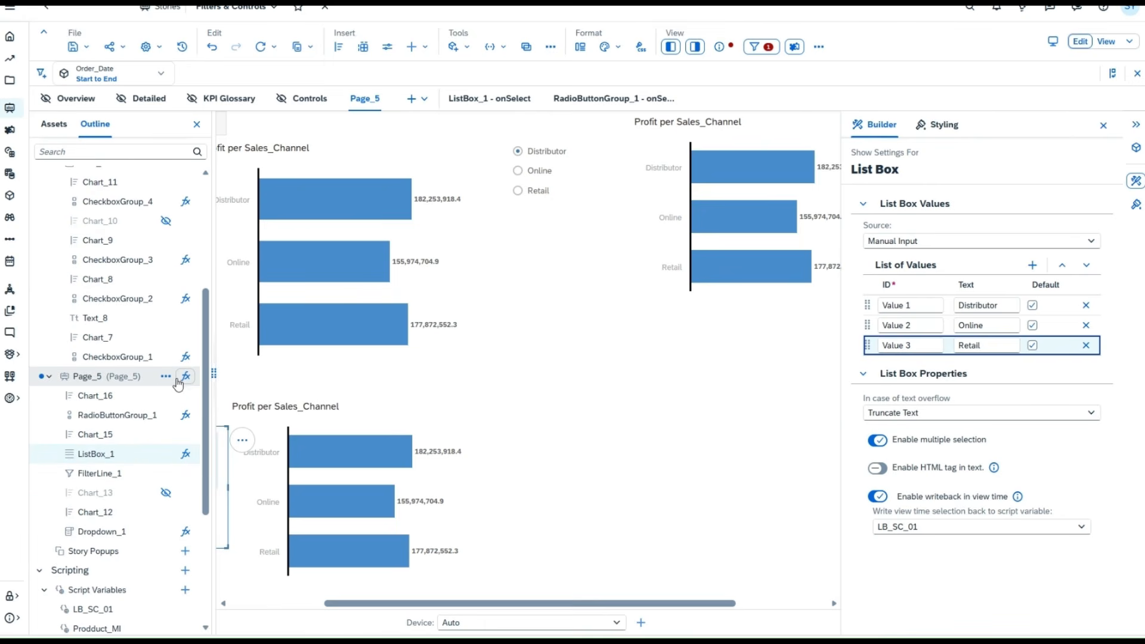
pyautogui.scroll(1, 179, 382)
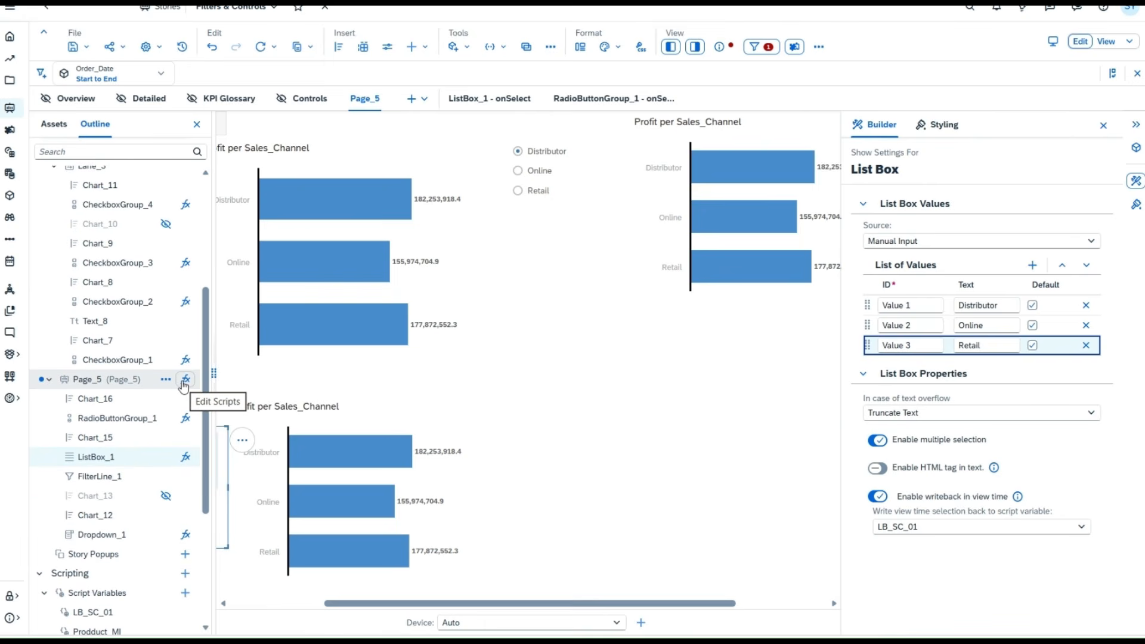
pyautogui.click(184, 382)
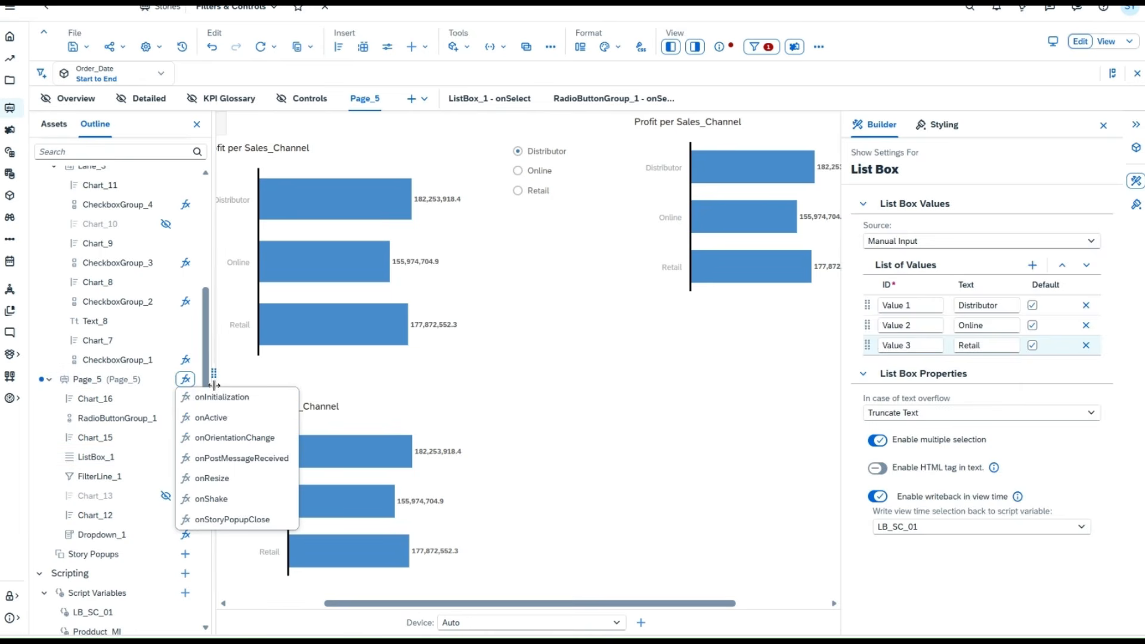
pyautogui.click(218, 399)
# Begin the Page_5 onInitialization script with a setDimensionFilter call on the data source of Chart_16.
pyautogui.write('ch')
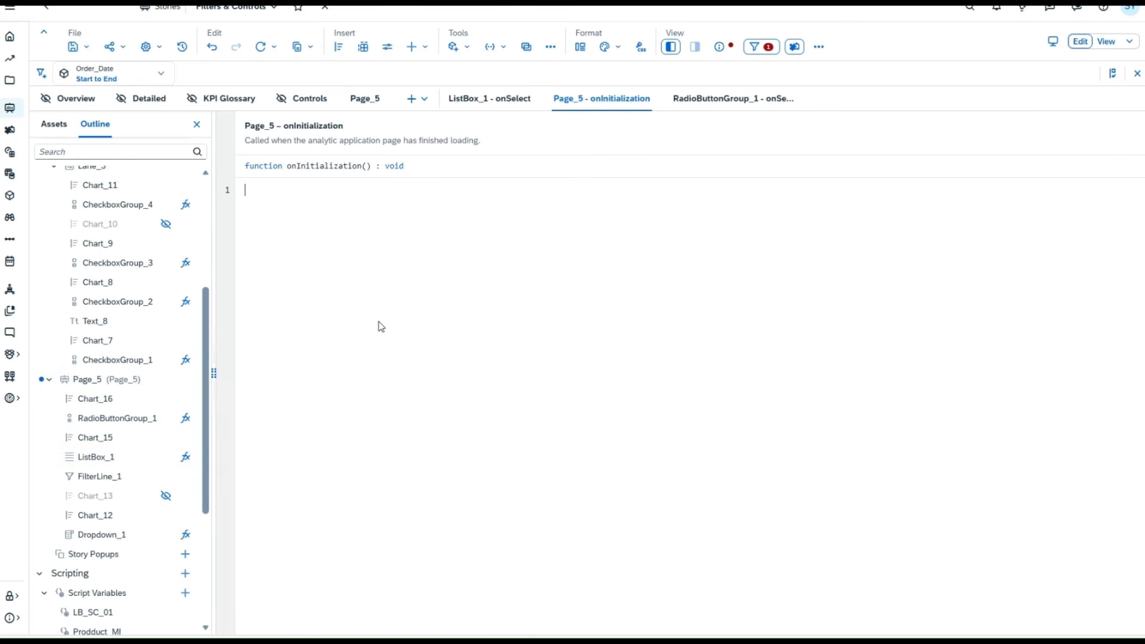
pyautogui.write('art')
pyautogui.hotkey('ctrl', 'space')
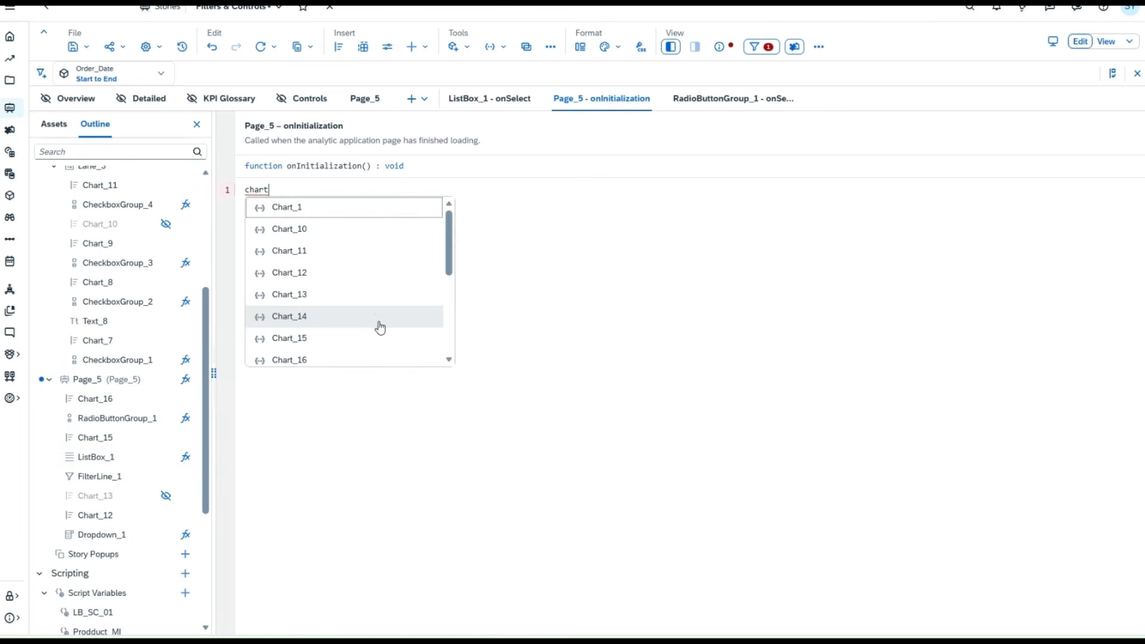
pyautogui.click(358, 361)
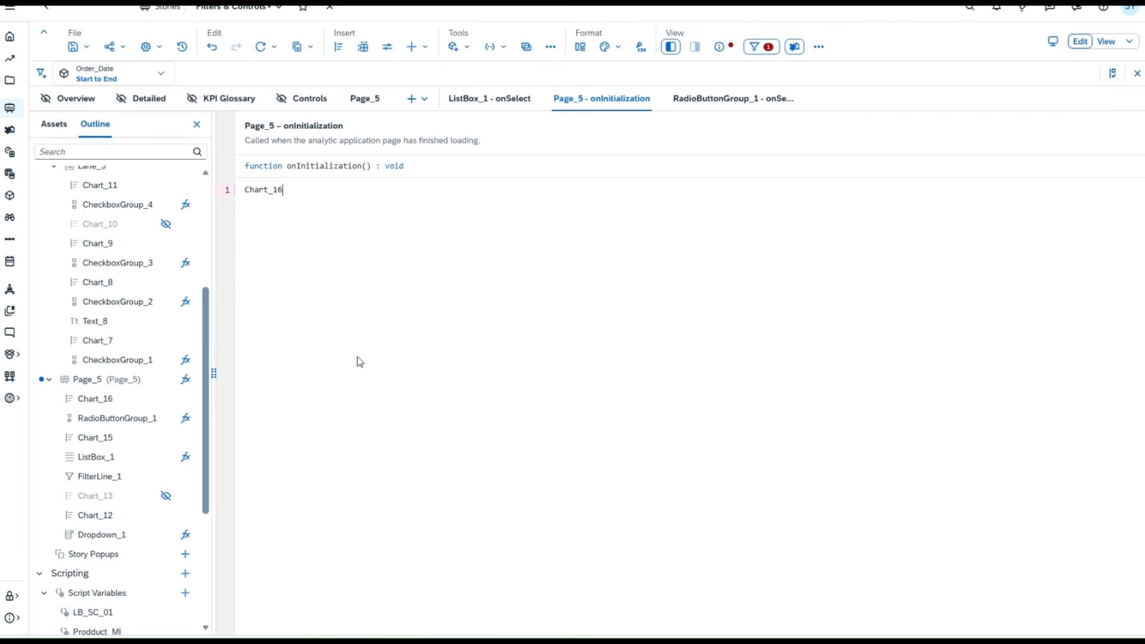
pyautogui.write('.get')
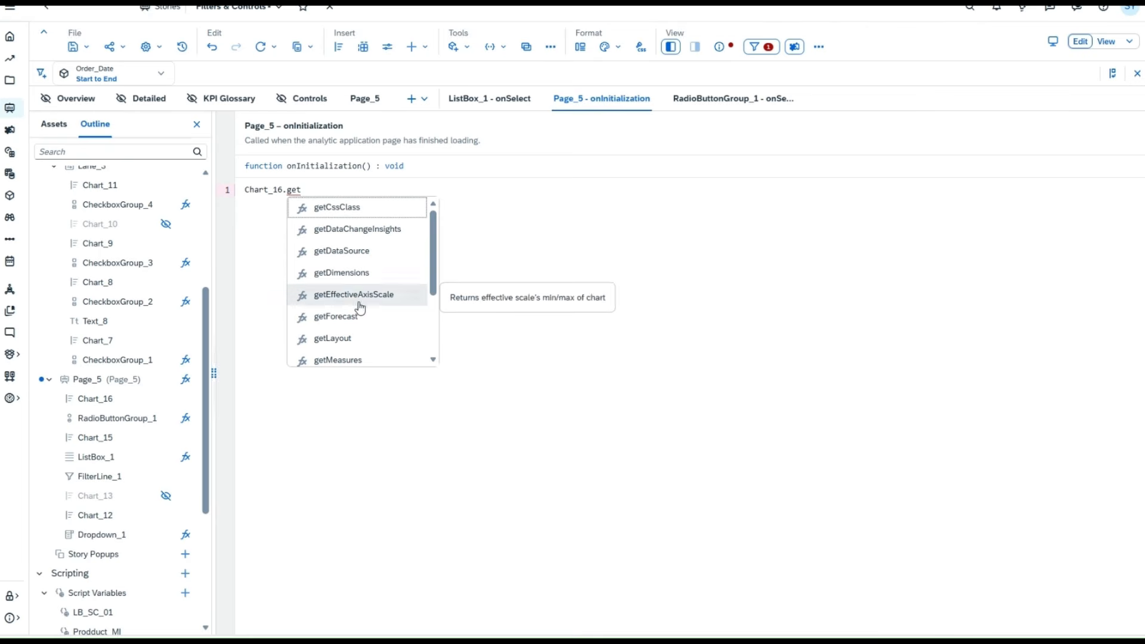
pyautogui.click(368, 251)
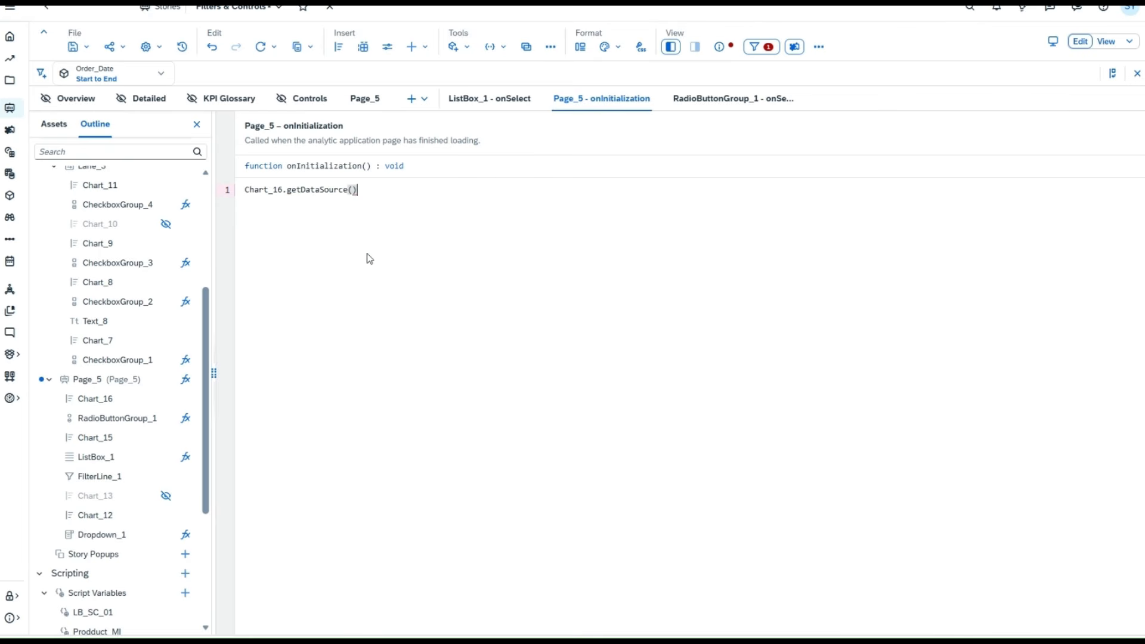
pyautogui.write('.')
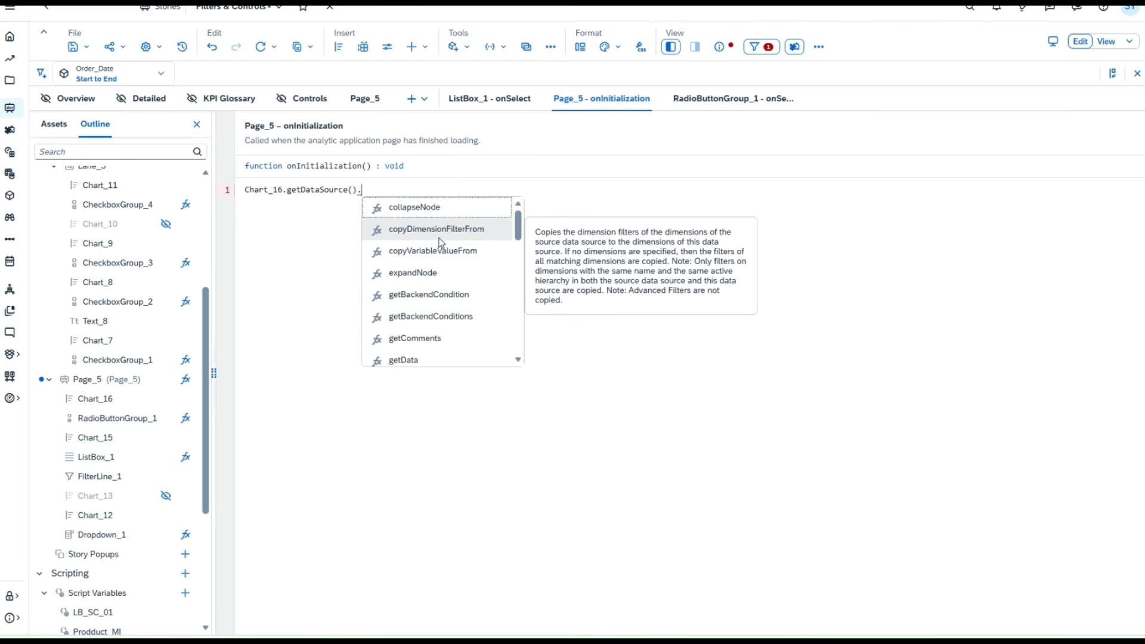
pyautogui.write('set')
pyautogui.click(460, 209)
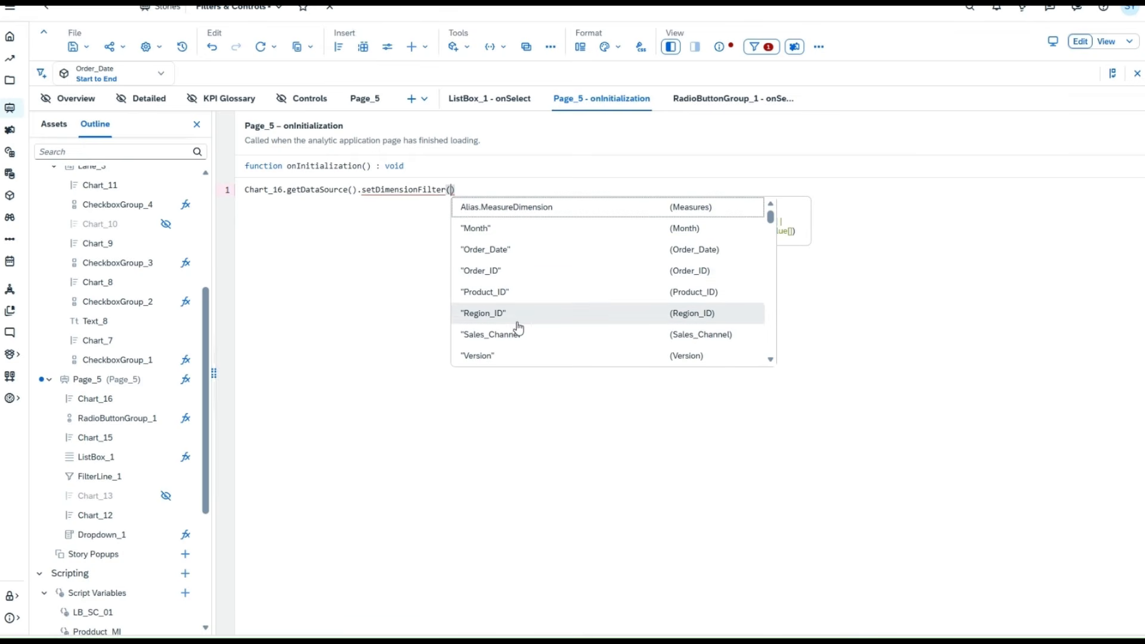
# Complete the filter call with the arguments "Sales_Channel" and RB_SC_01, end the statement with a semicolon, and save the story.
pyautogui.click(518, 334)
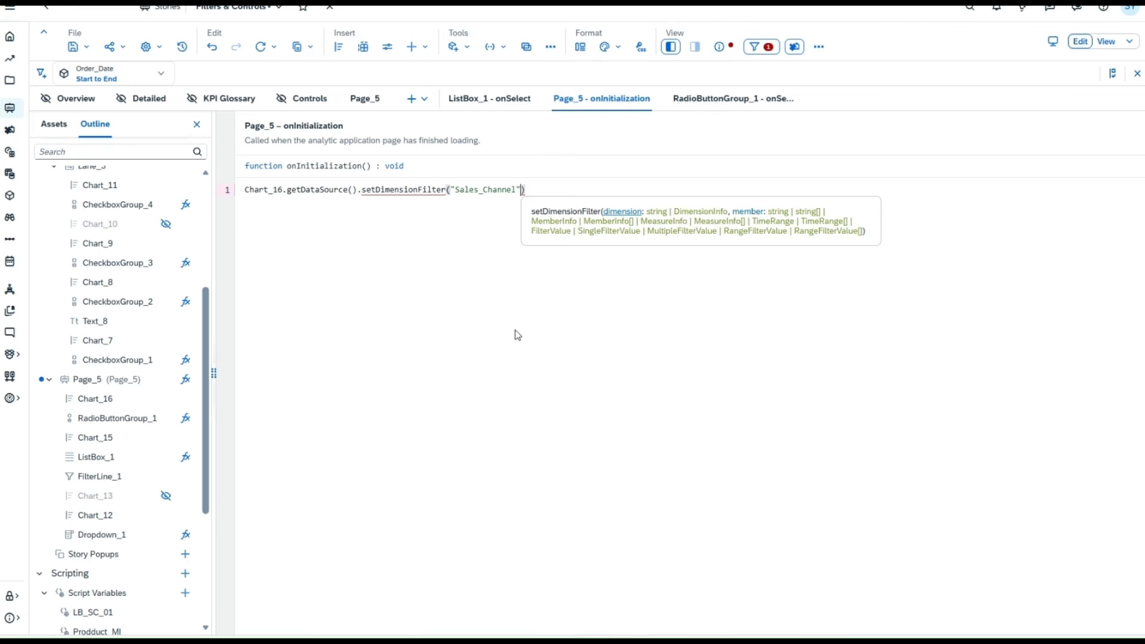
pyautogui.write(', ')
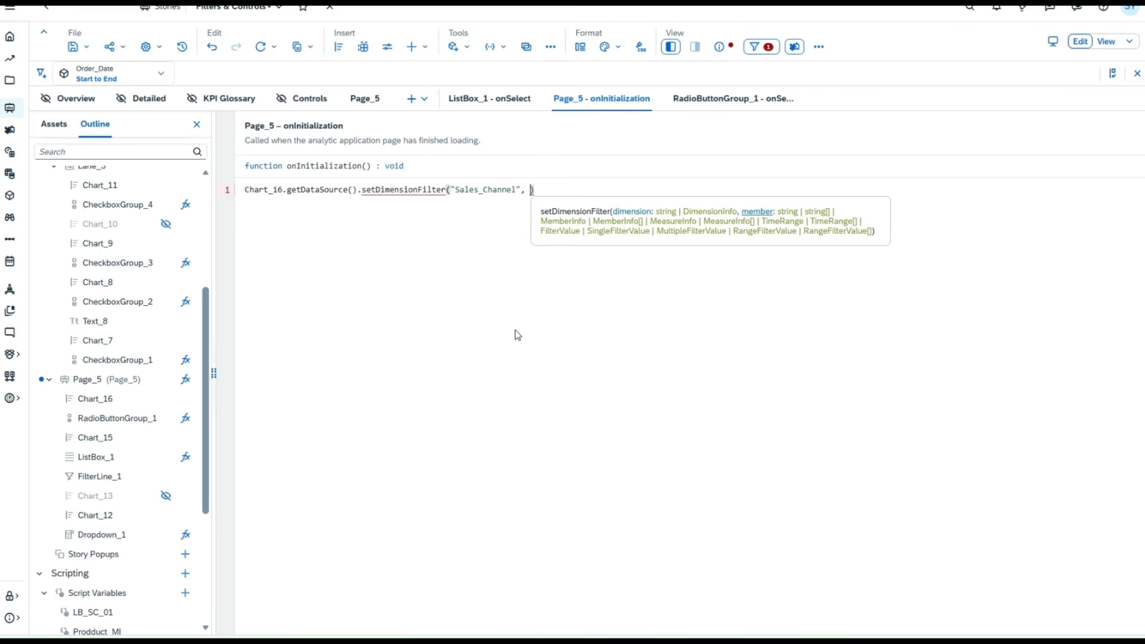
pyautogui.write('RB')
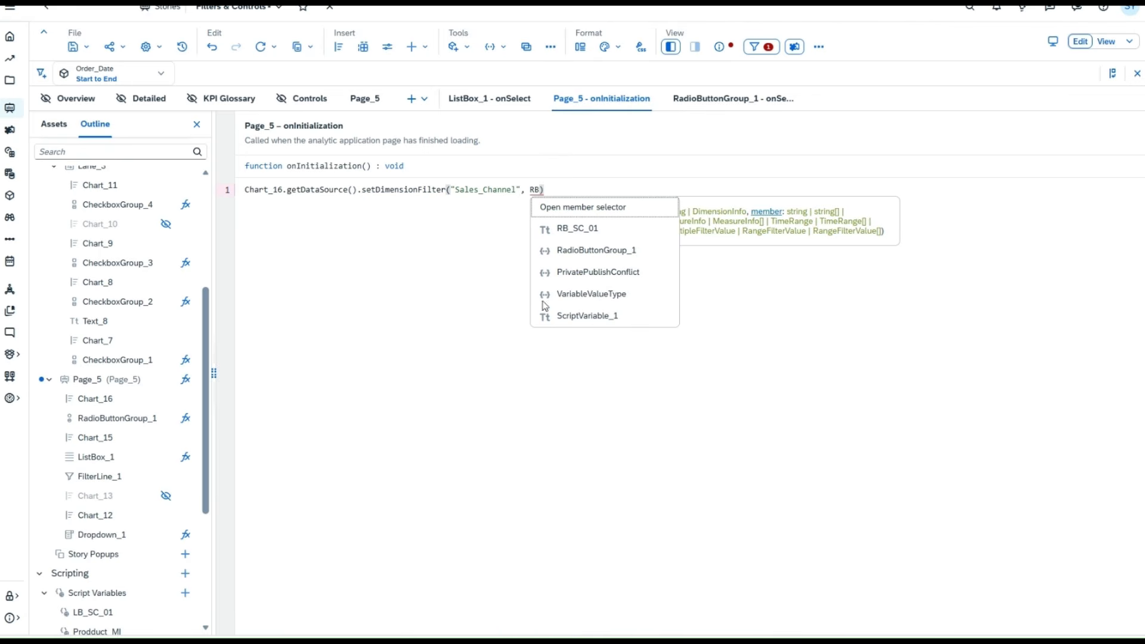
pyautogui.click(591, 229)
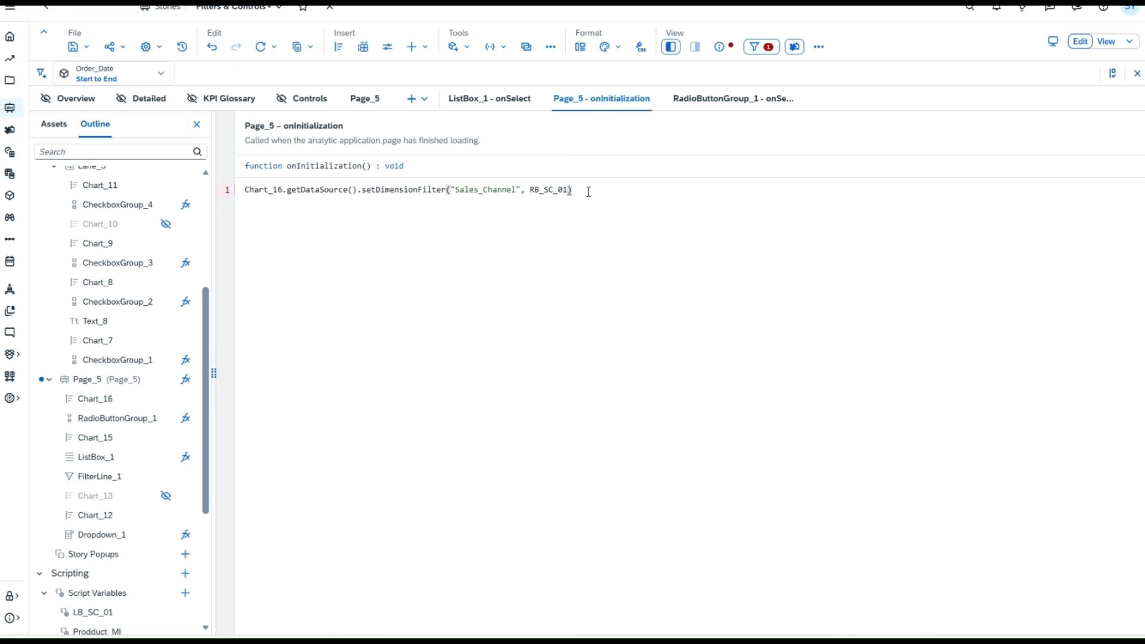
pyautogui.write(';')
pyautogui.click(74, 47)
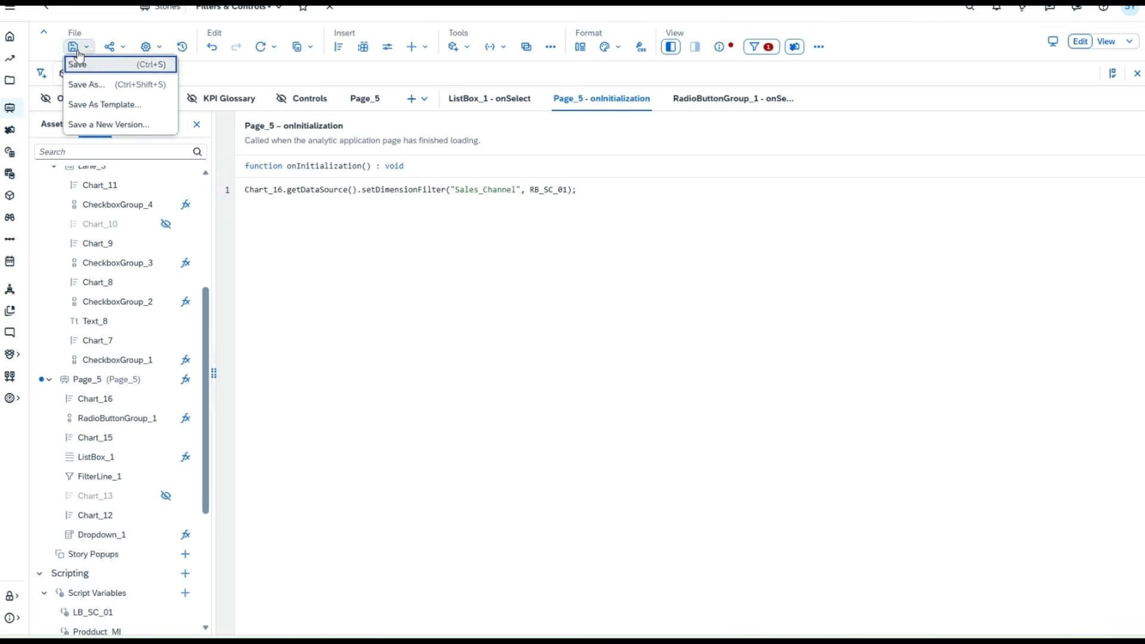
pyautogui.press('Return')
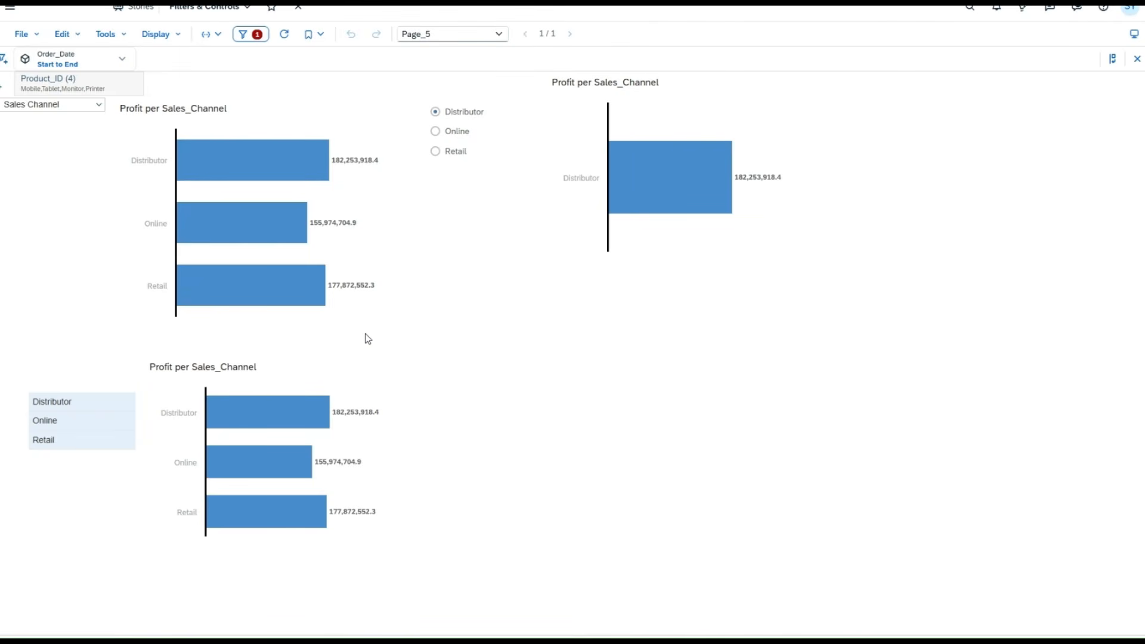
# Refresh the viewed story to check the initial filter of the radio button chart, then select Online, Retail and Distributor.
pyautogui.press('F5')
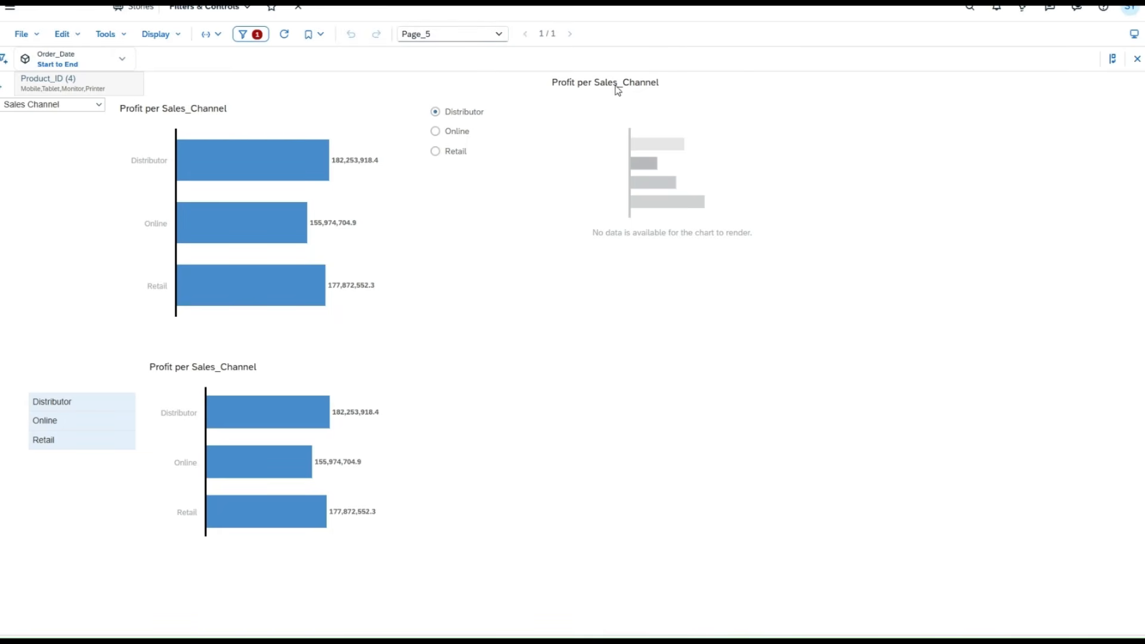
pyautogui.click(435, 131)
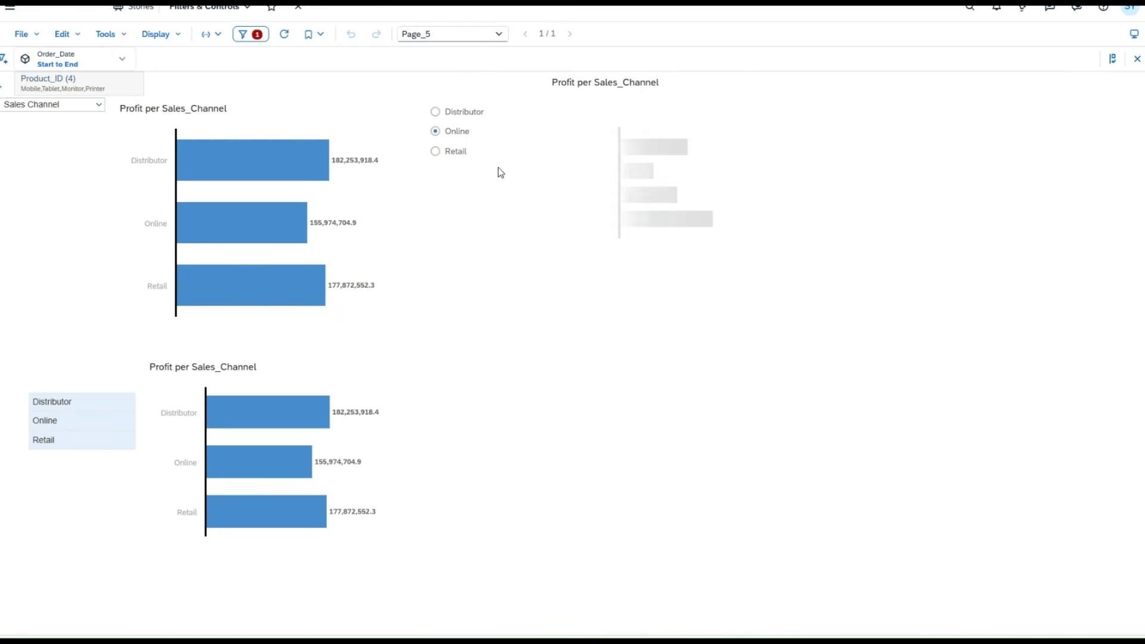
pyautogui.click(435, 151)
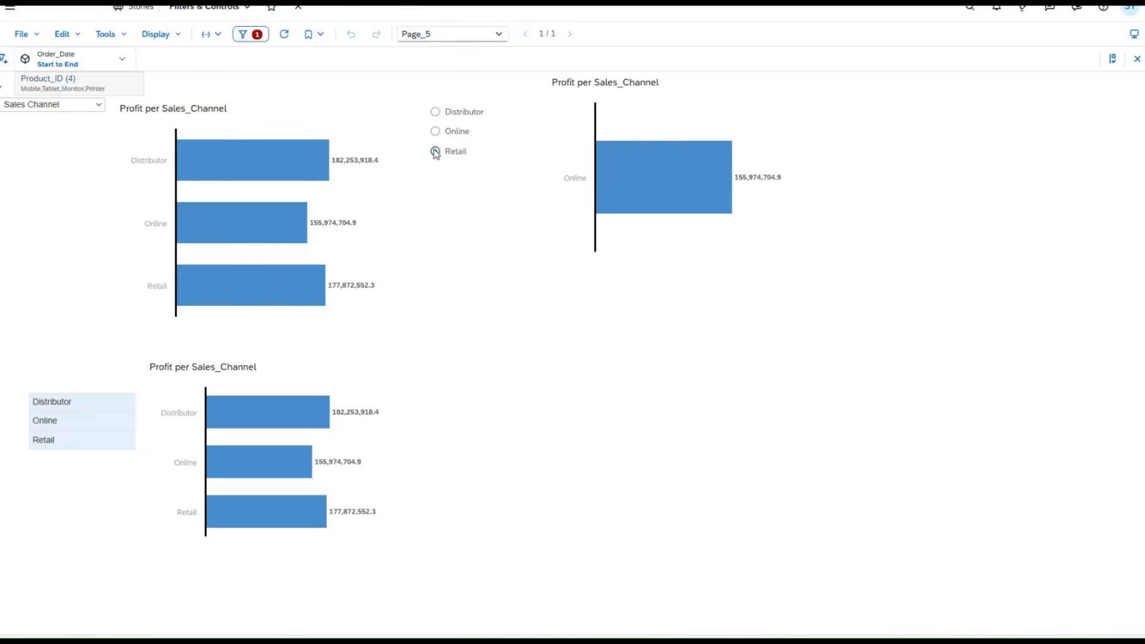
pyautogui.click(436, 112)
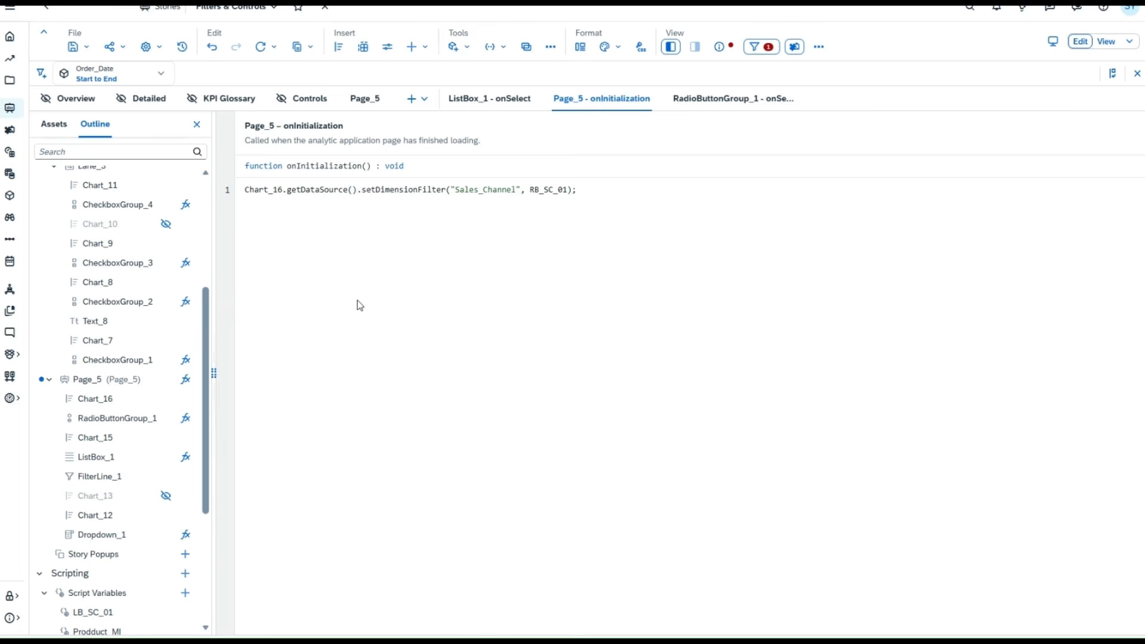
# Set the default value of script variable RB_SC_01 to Distributor and save the story.
pyautogui.scroll(-4, 116, 535)
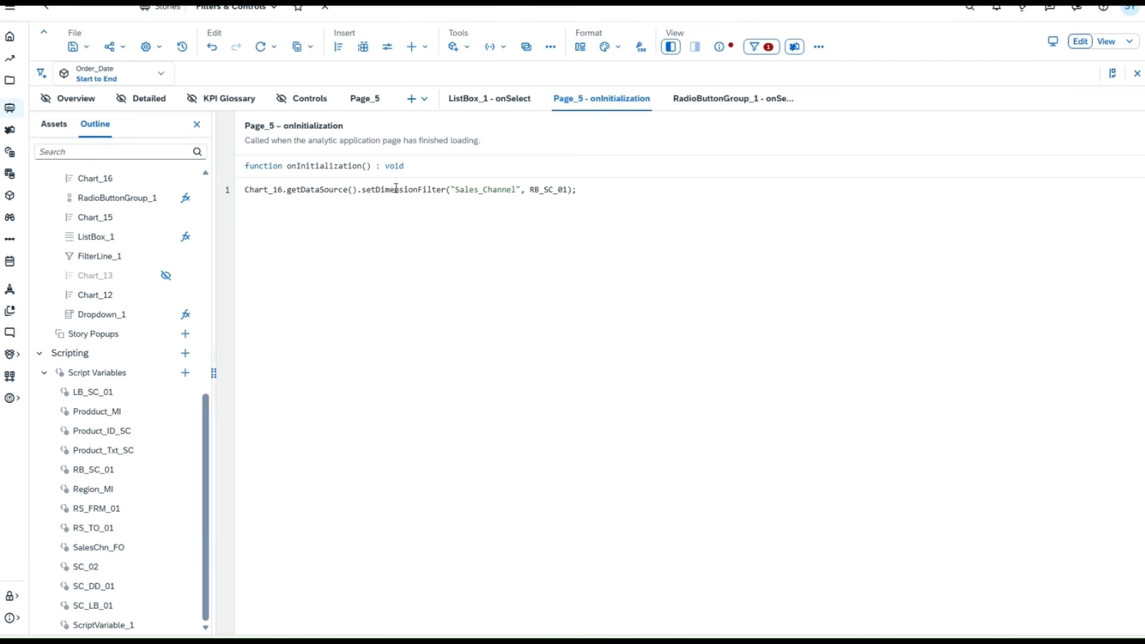
pyautogui.click(364, 99)
pyautogui.click(707, 202)
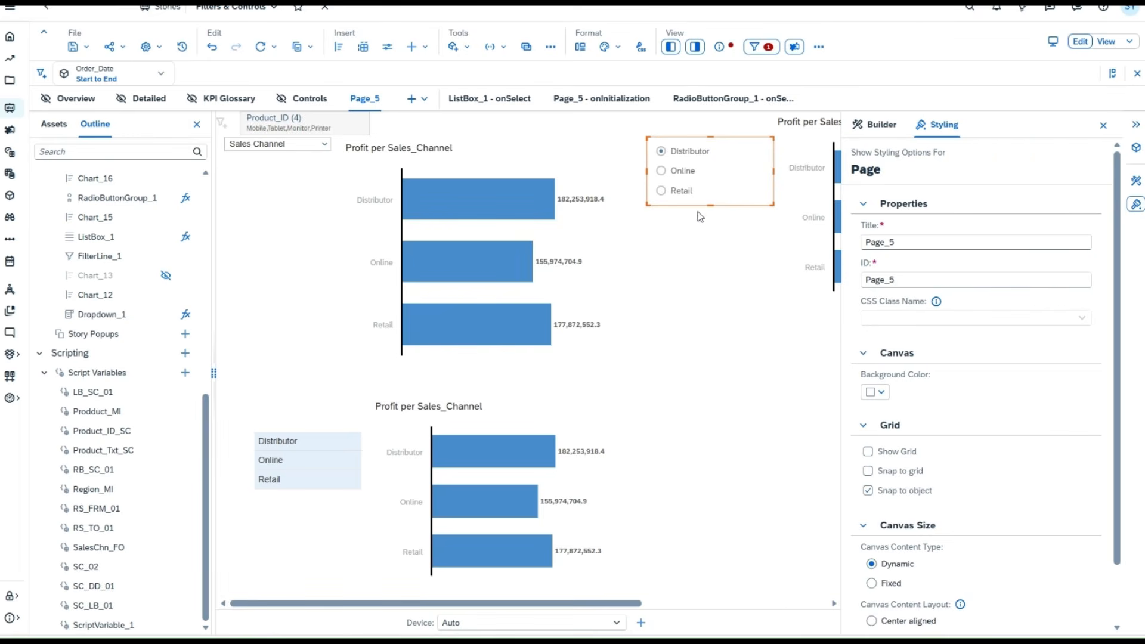
pyautogui.click(100, 472)
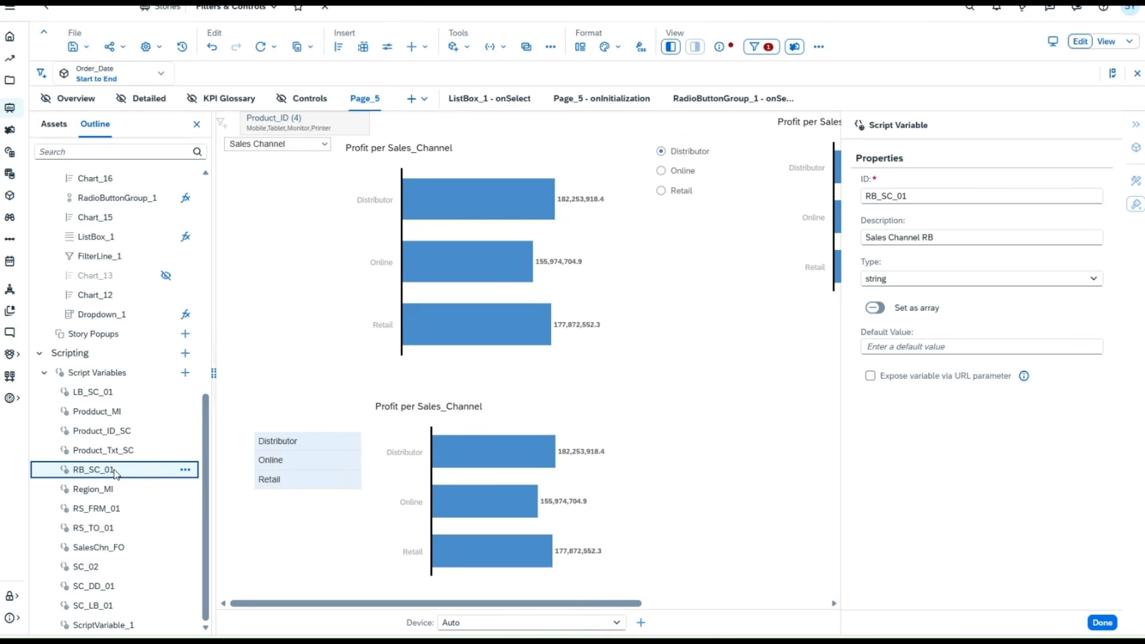
pyautogui.click(893, 349)
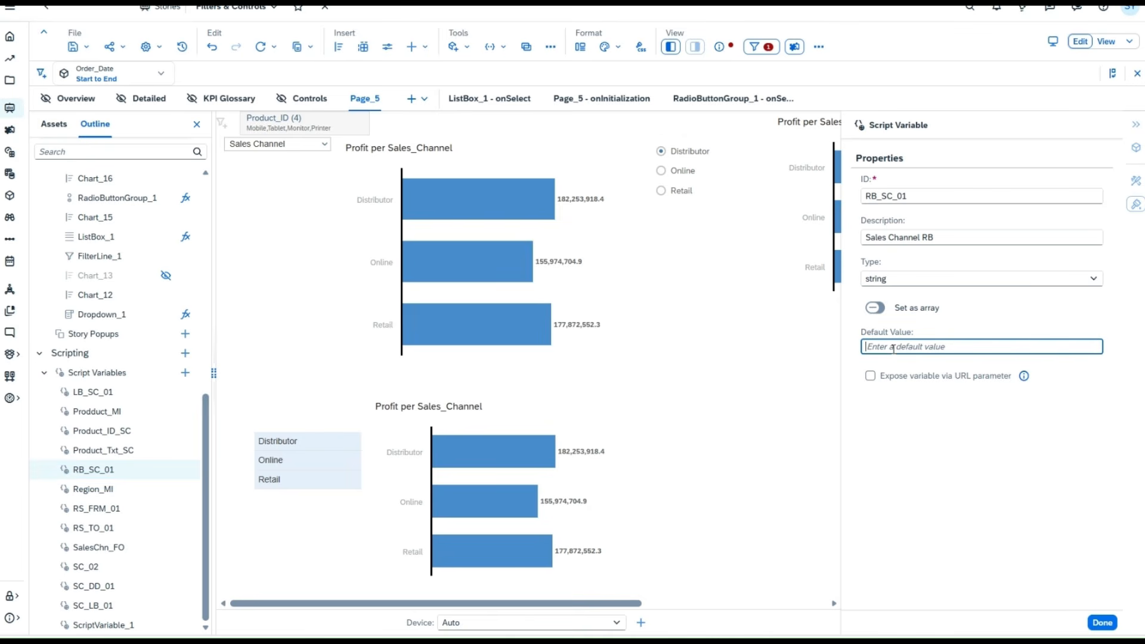
pyautogui.write('Distributor')
pyautogui.click(1103, 623)
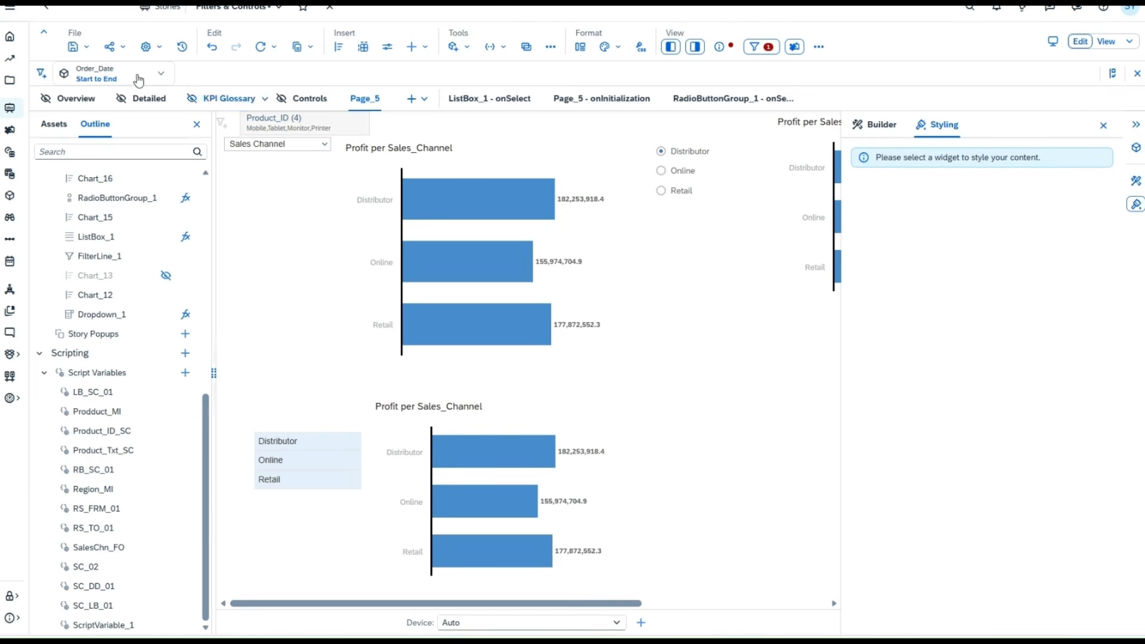
pyautogui.click(83, 47)
pyautogui.click(88, 62)
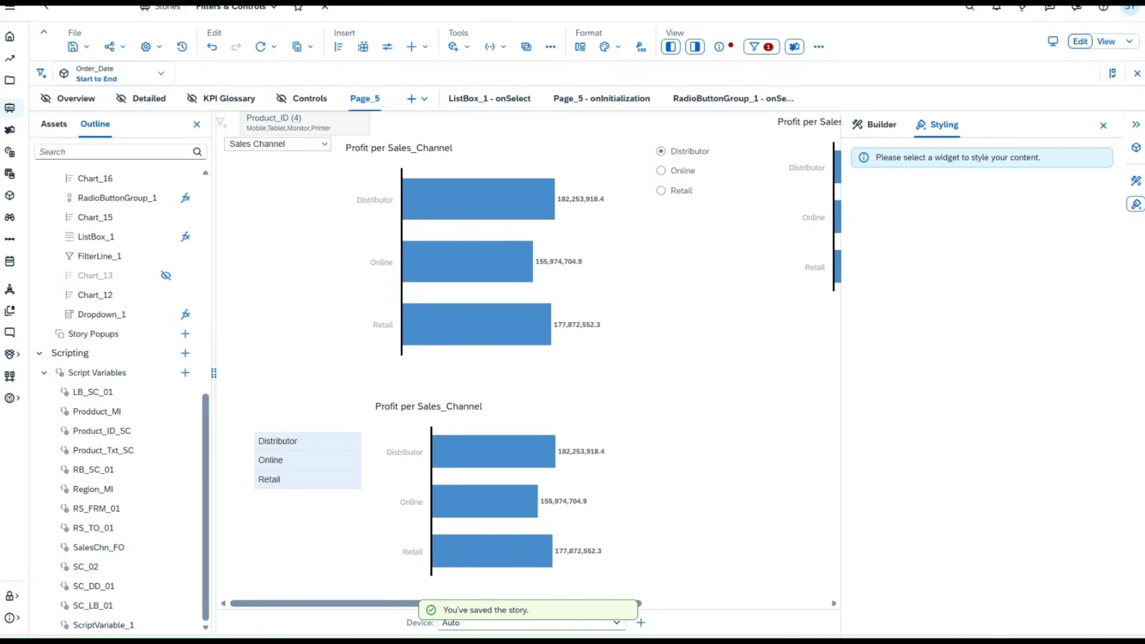
# Reload the story in view mode and retest the radio button group with Online, Retail, Distributor and Online again.
pyautogui.hotkey('ctrl', 'Tab')
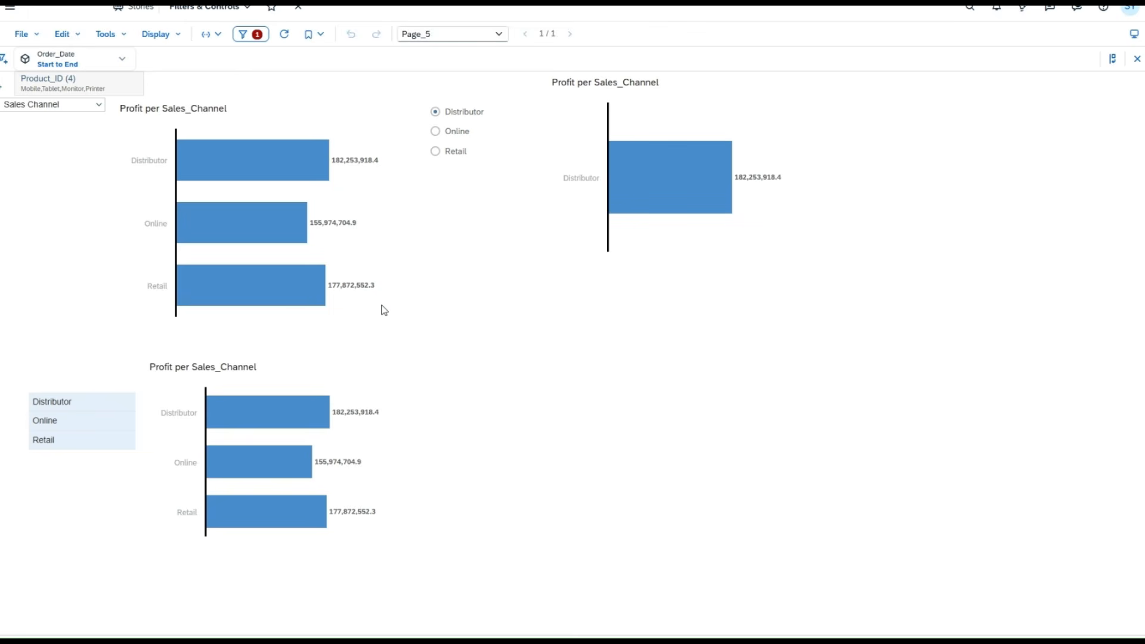
pyautogui.press('F5')
pyautogui.click(459, 133)
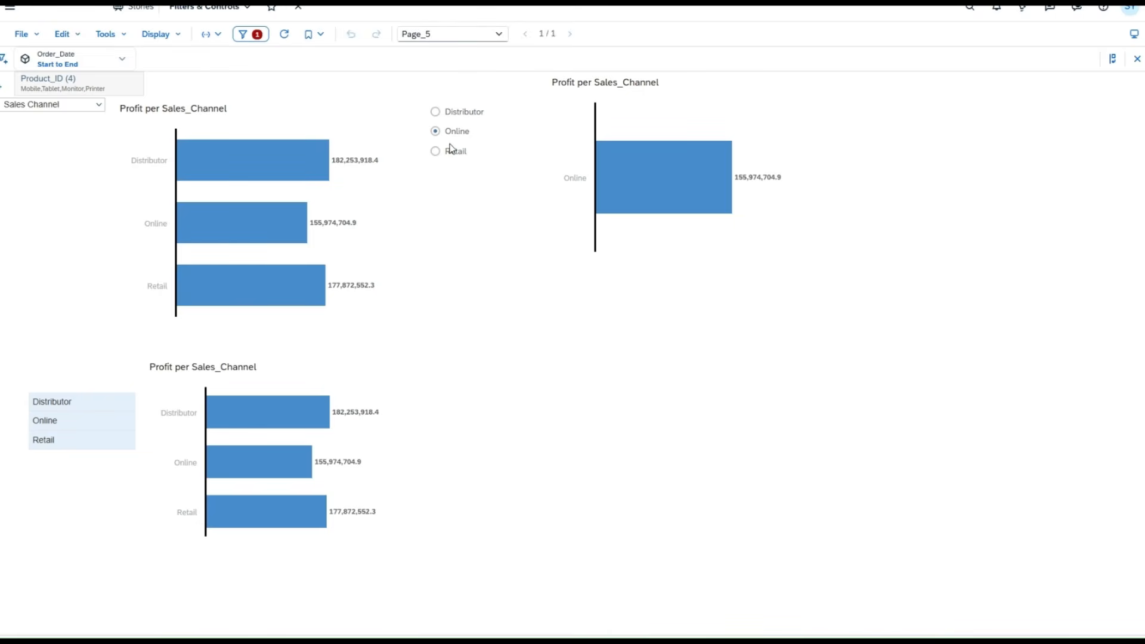
pyautogui.click(444, 154)
pyautogui.click(437, 112)
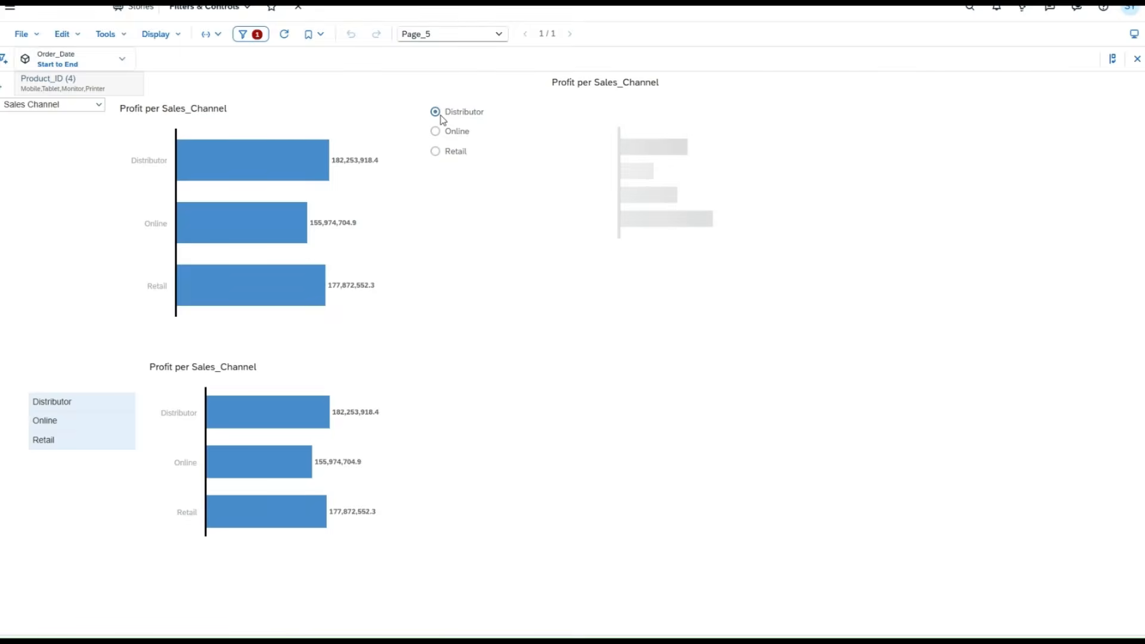
pyautogui.click(441, 130)
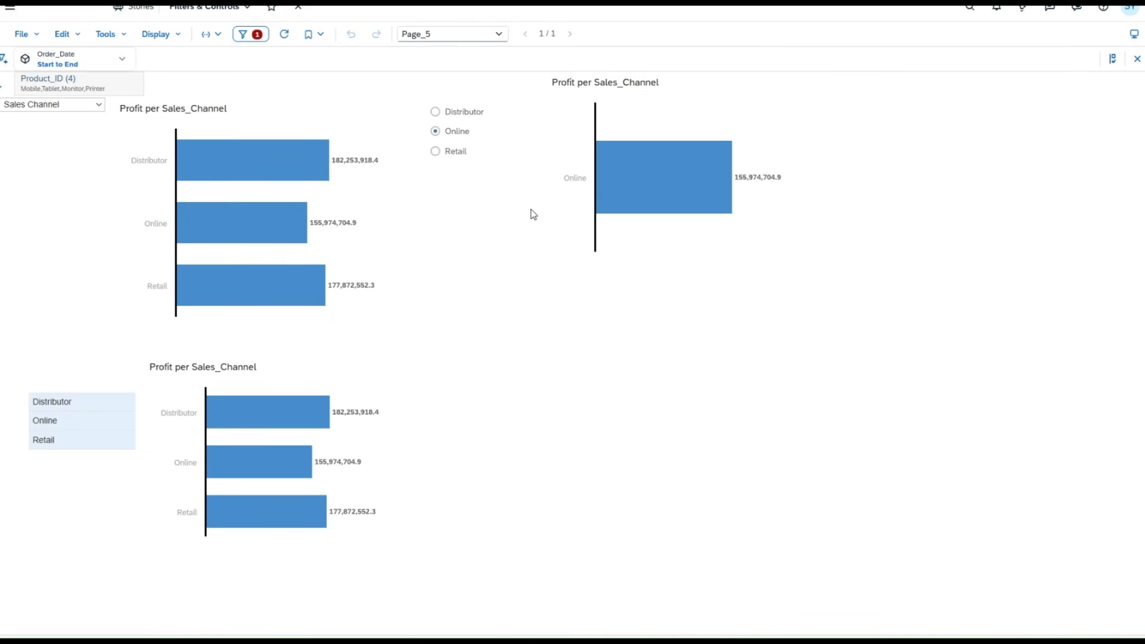
# Return to the story editor and review the builder settings and available value sources of RadioButtonGroup_1.
pyautogui.click(156, 2)
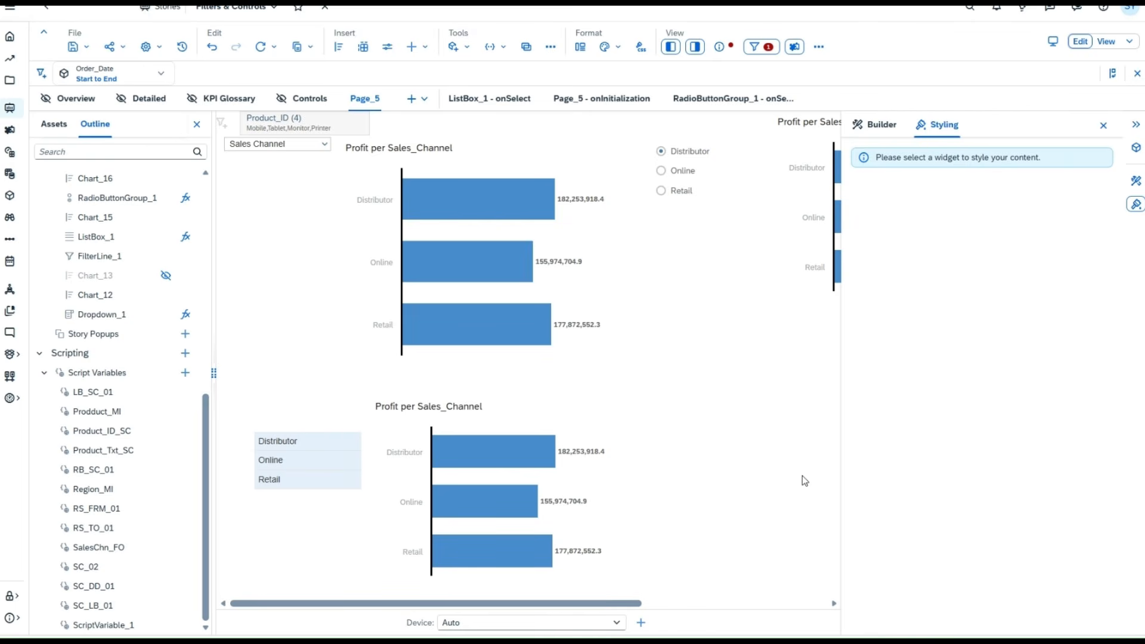
pyautogui.hscroll(5, 803, 477)
pyautogui.hscroll(1, 803, 476)
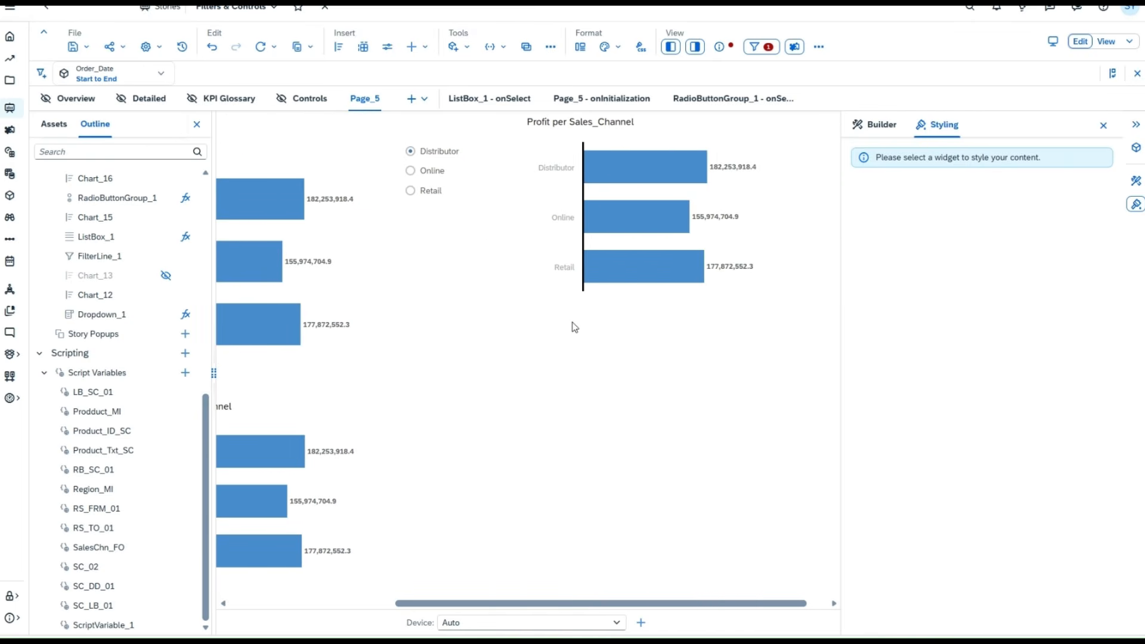
pyautogui.click(459, 203)
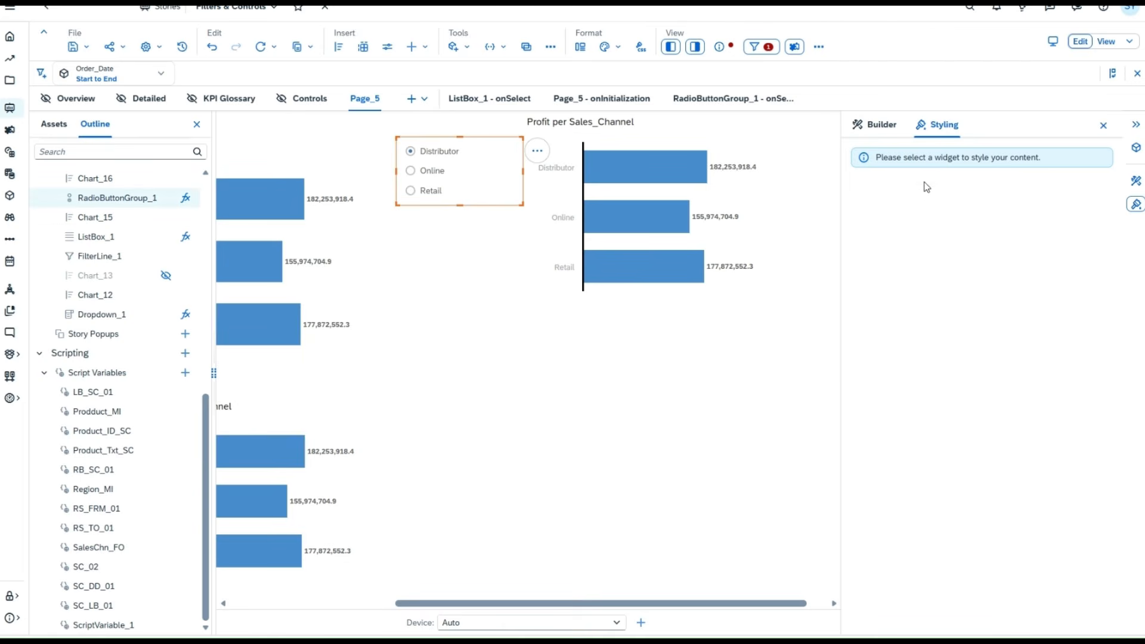
pyautogui.click(882, 126)
pyautogui.click(1090, 241)
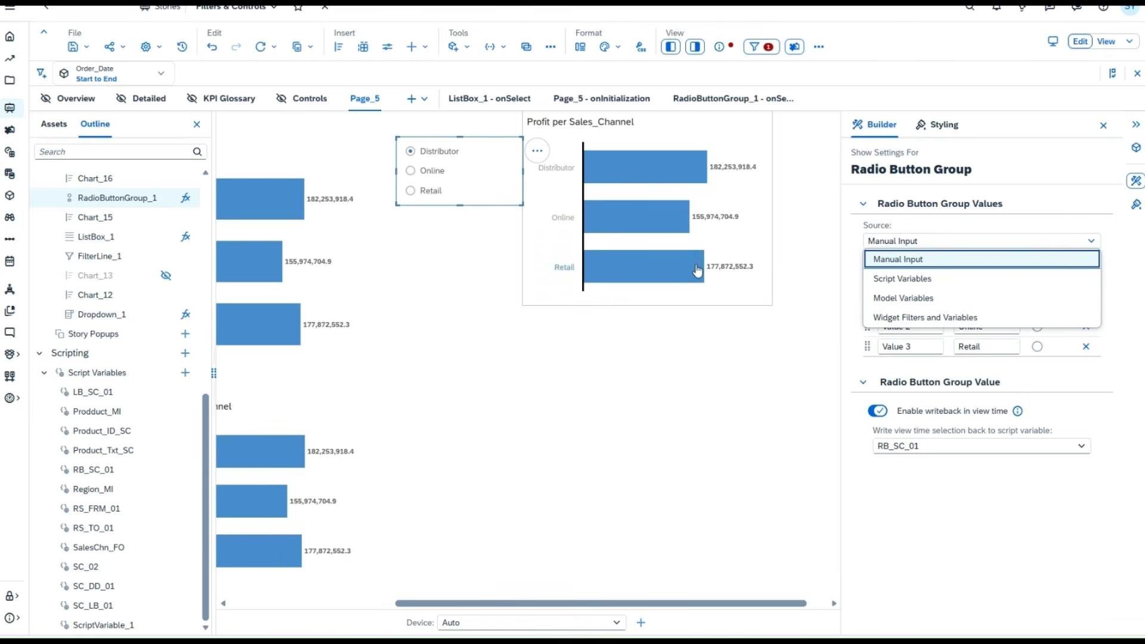
pyautogui.click(1104, 242)
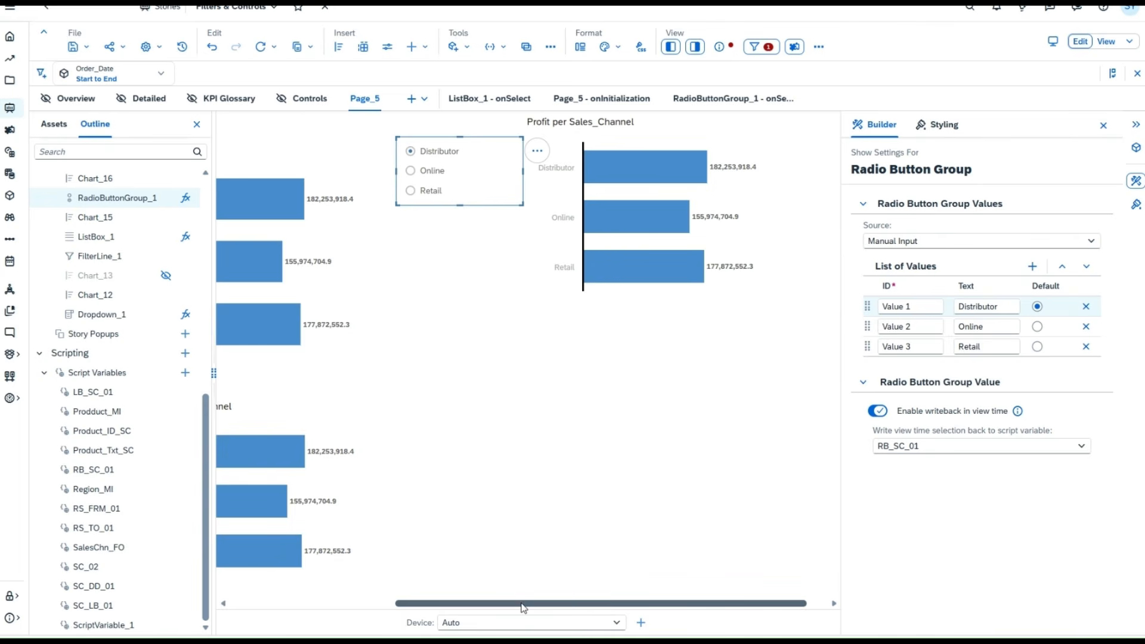
# Compare the builder settings of Dropdown_1 with those of RadioButtonGroup_1 on Page_5.
pyautogui.moveTo(522, 604); pyautogui.dragTo(350, 617)
pyautogui.click(321, 146)
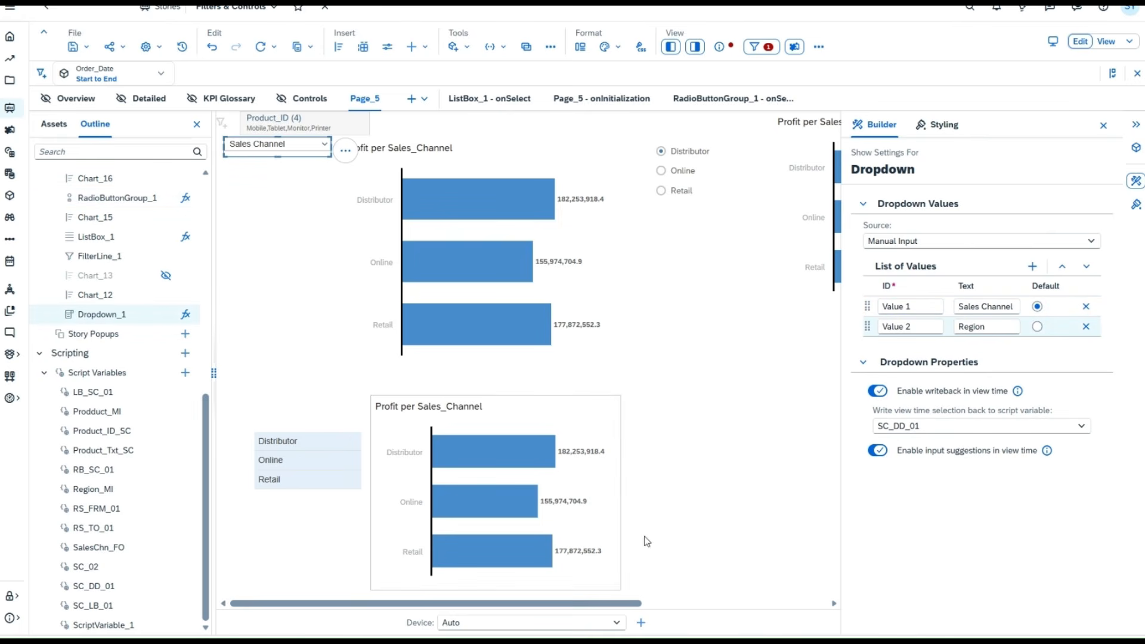
pyautogui.hscroll(5, 661, 602)
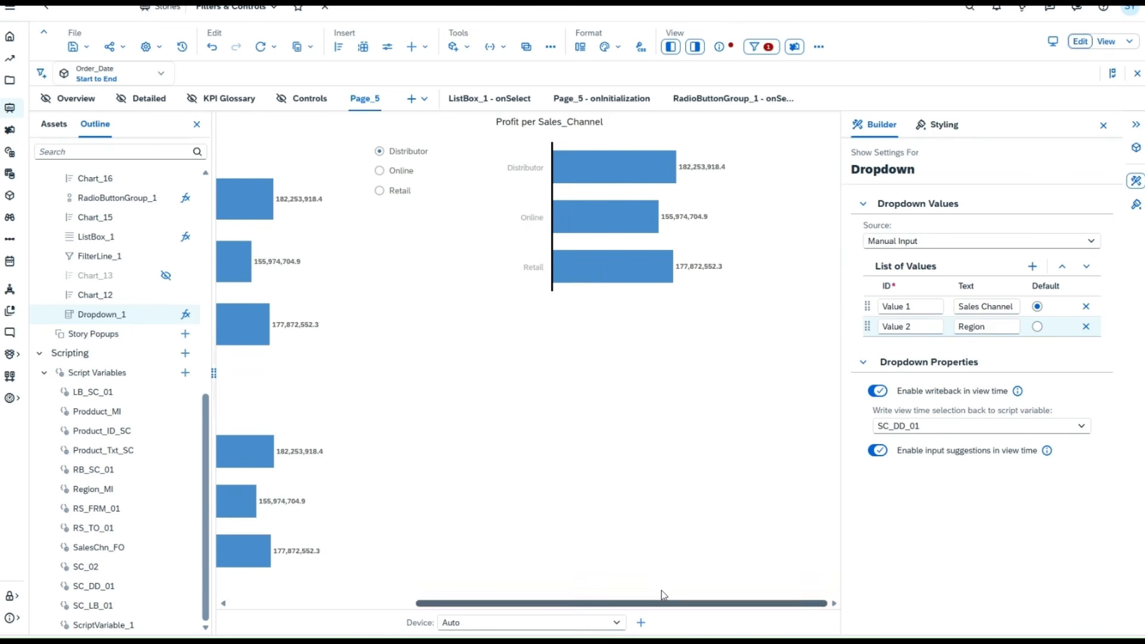
pyautogui.click(441, 165)
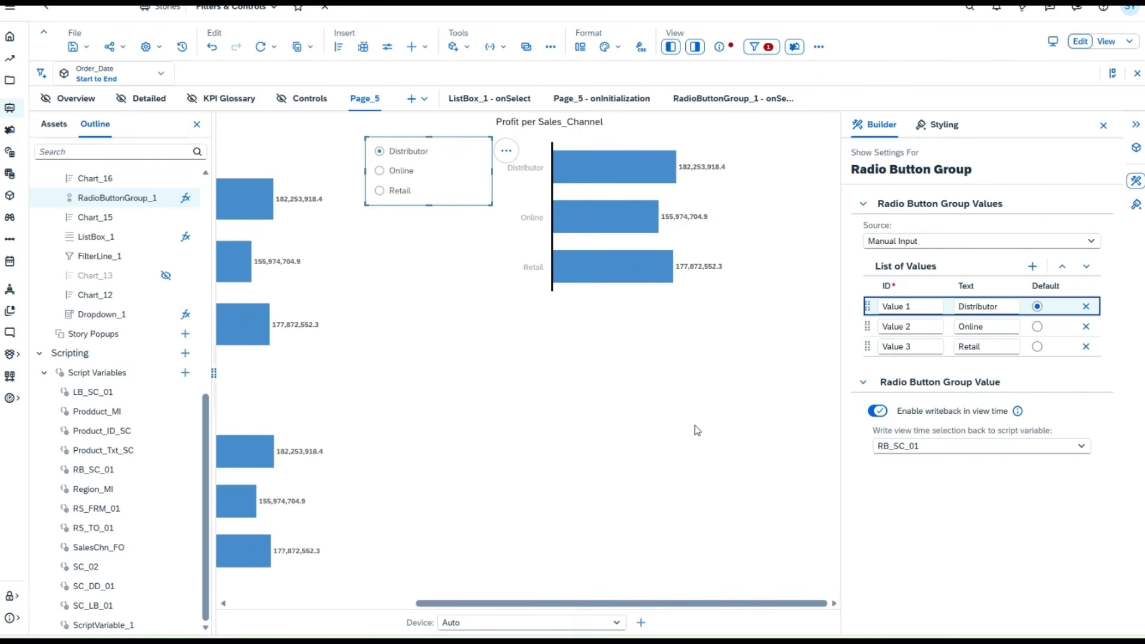
# Insert a range slider on Page_5 and place it below the radio button group.
pyautogui.click(697, 430)
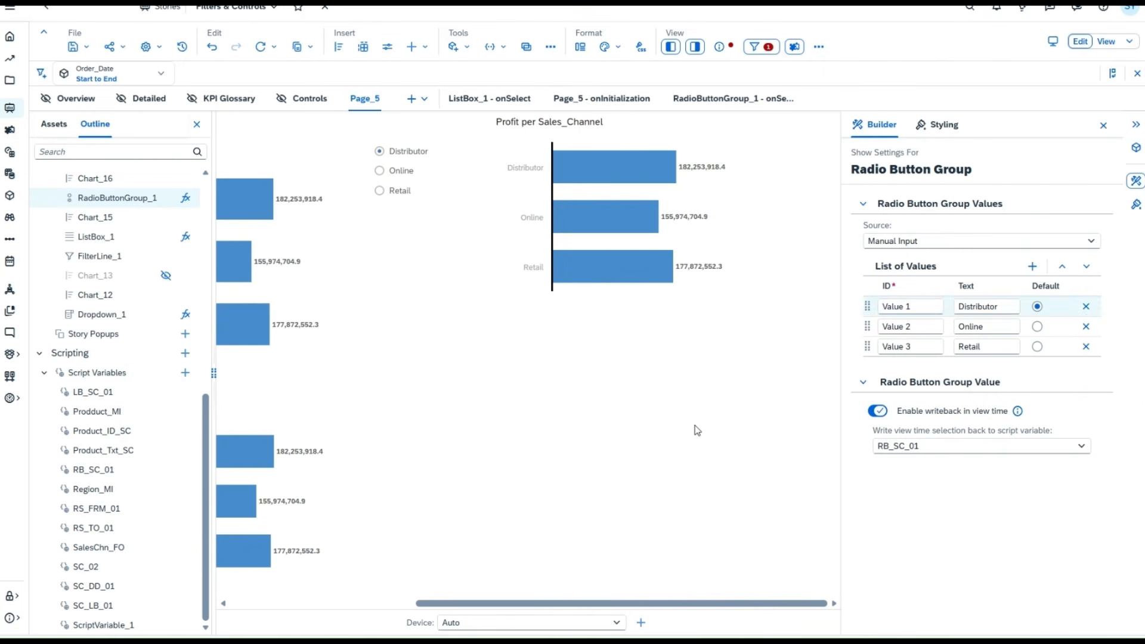
pyautogui.click(422, 47)
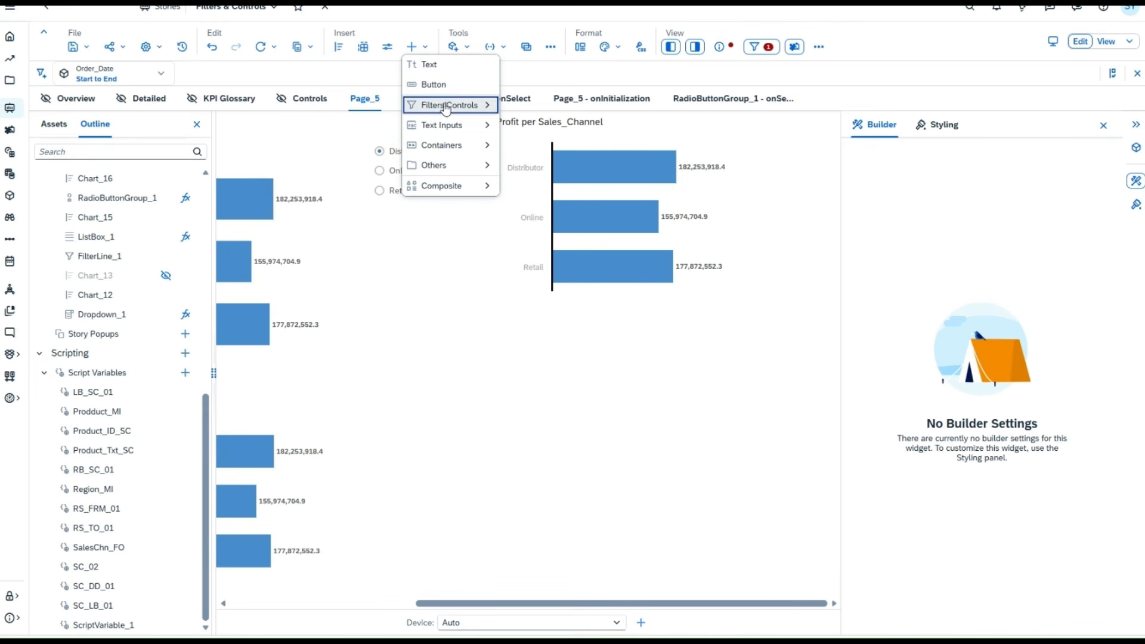
pyautogui.moveTo(447, 105)
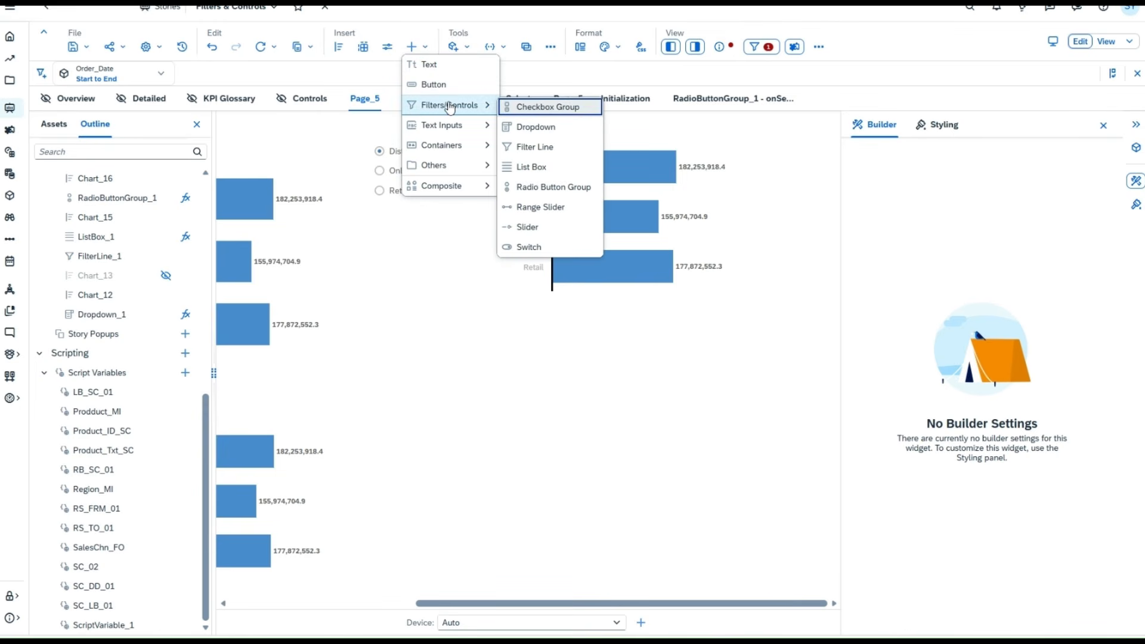
pyautogui.click(555, 208)
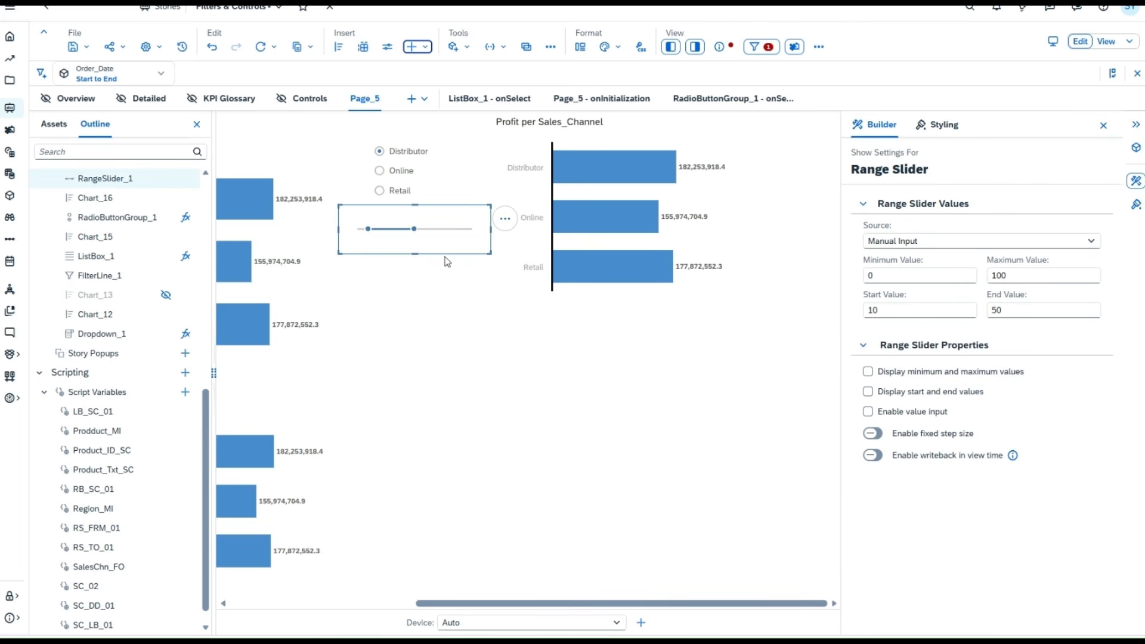
pyautogui.moveTo(445, 251); pyautogui.dragTo(475, 359)
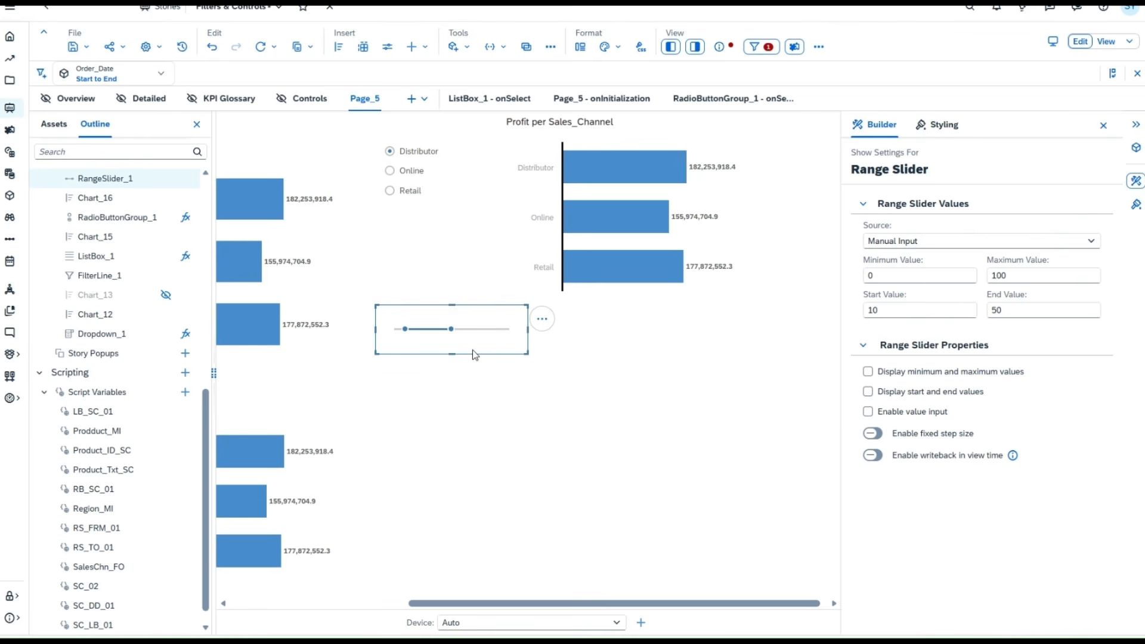
# Insert a table, place it directly below the range slider and widen it.
pyautogui.click(363, 47)
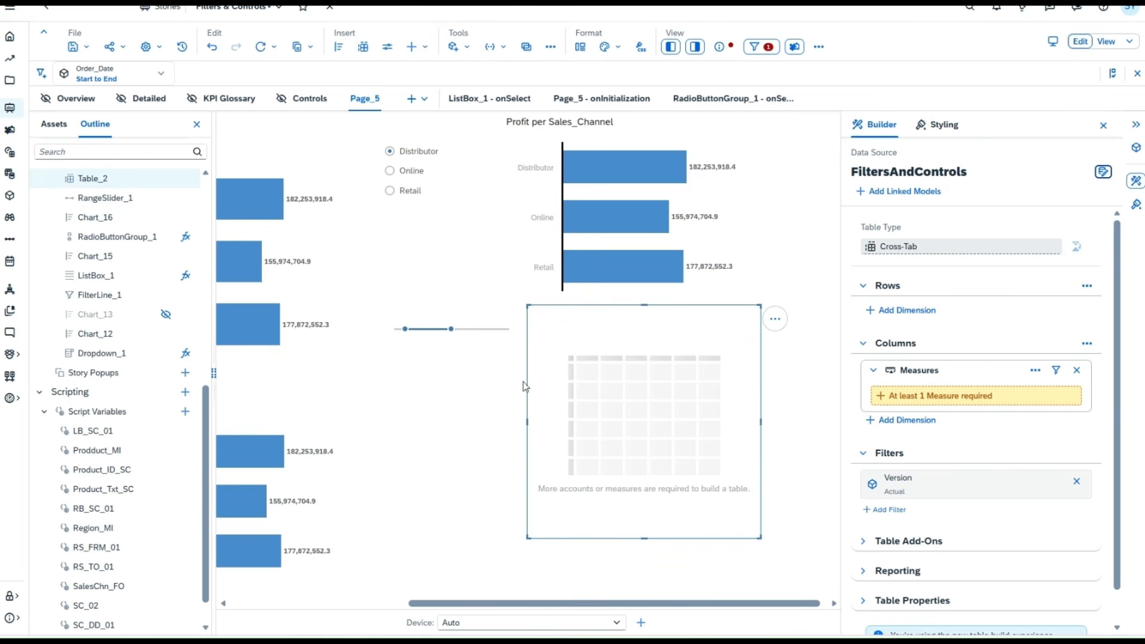
pyautogui.moveTo(528, 381); pyautogui.dragTo(382, 434)
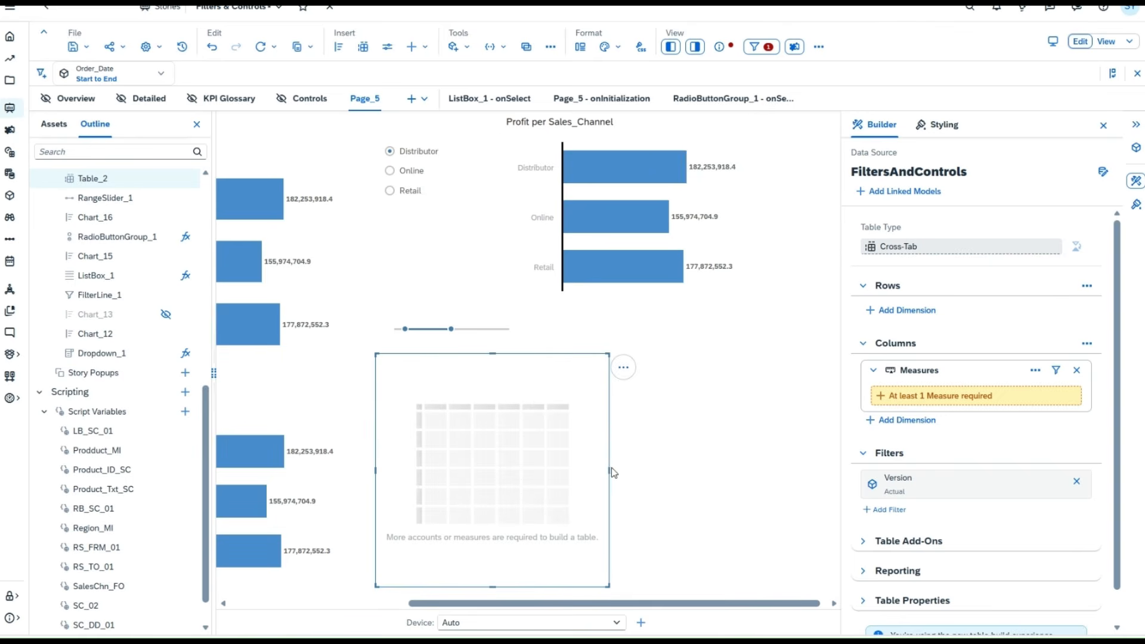
pyautogui.moveTo(609, 471); pyautogui.dragTo(751, 471)
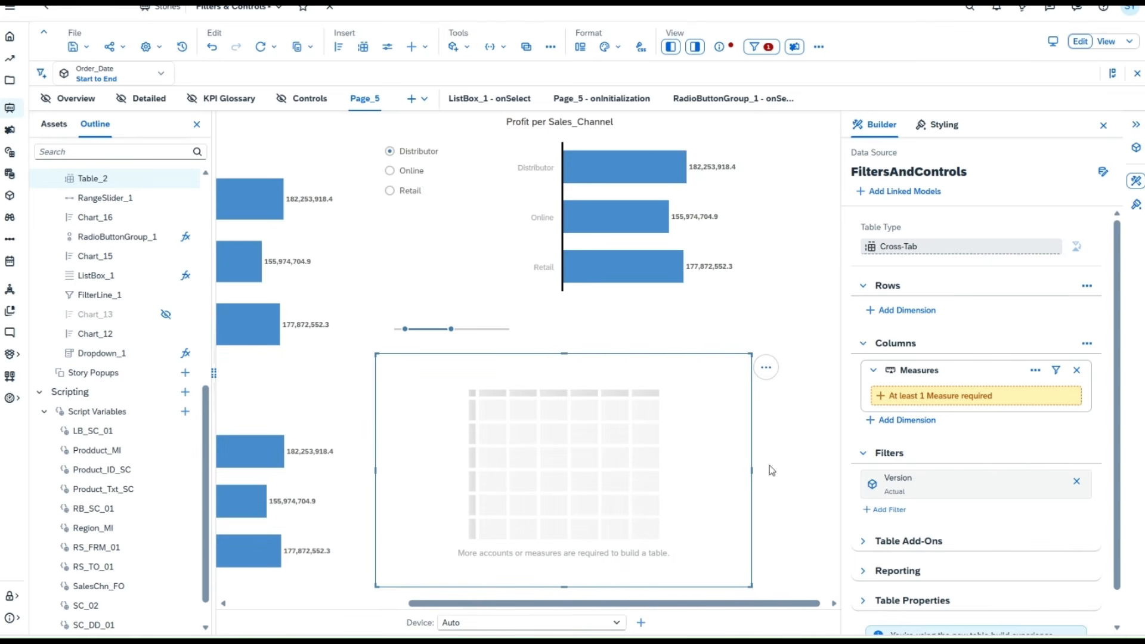
# Add the Order_ID dimension to the new table's rows and Unit_Price as its measure.
pyautogui.click(902, 310)
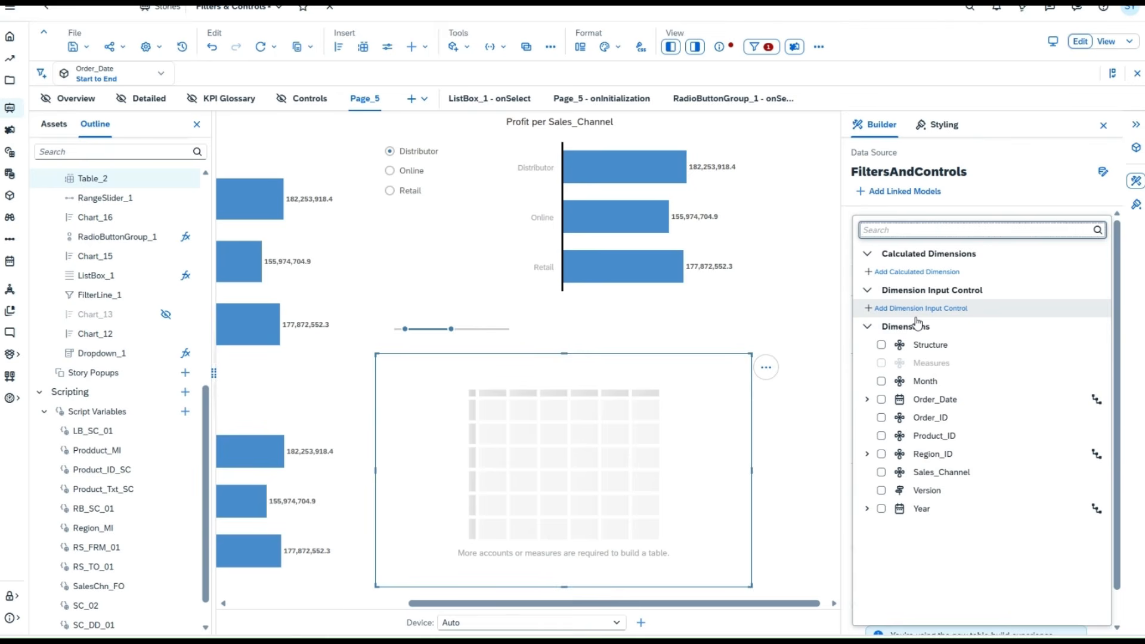
pyautogui.click(882, 418)
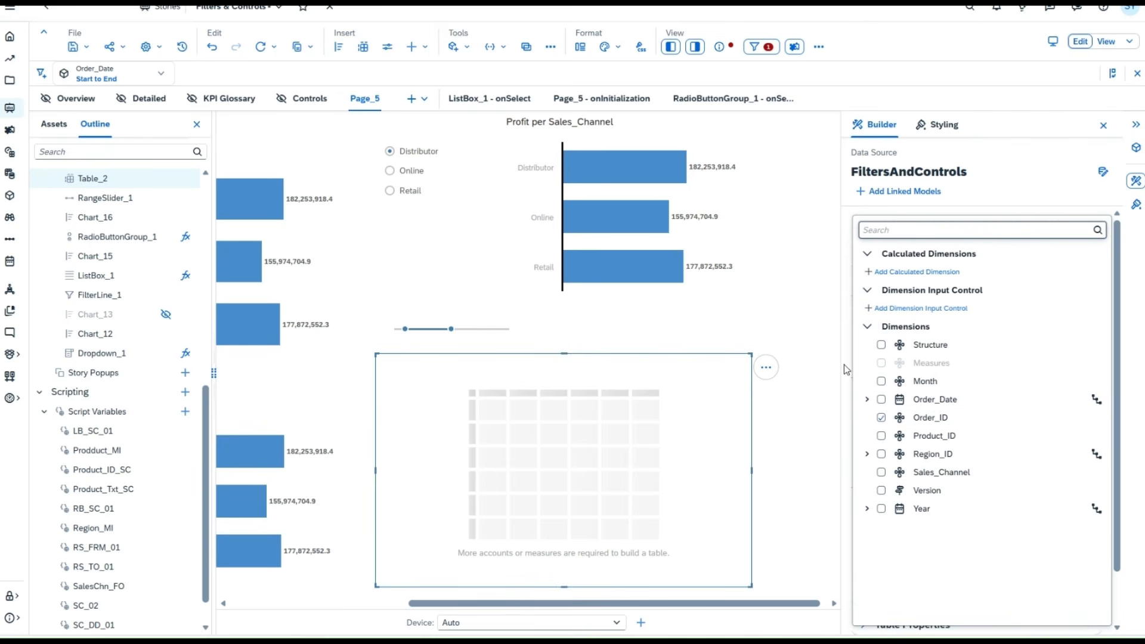
pyautogui.click(843, 364)
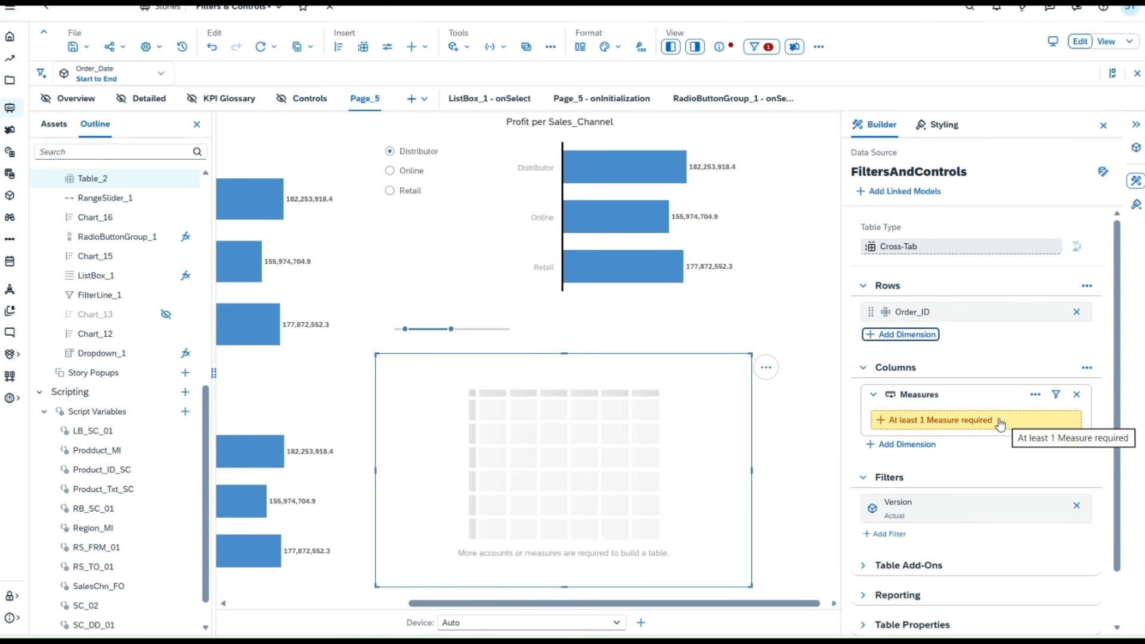
pyautogui.click(1055, 395)
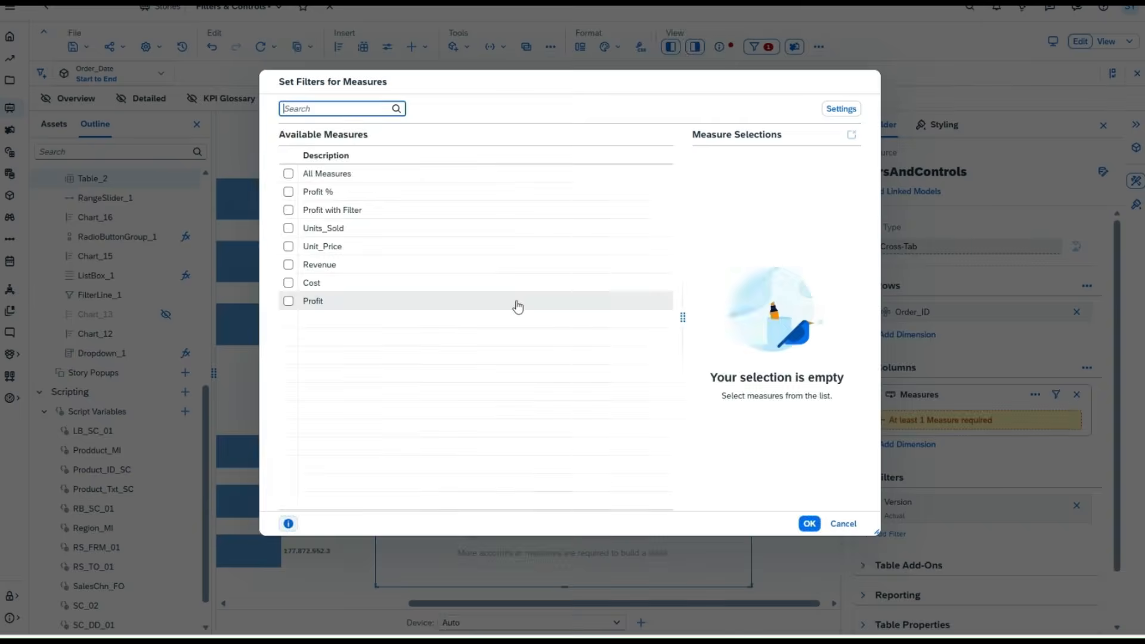
pyautogui.click(326, 248)
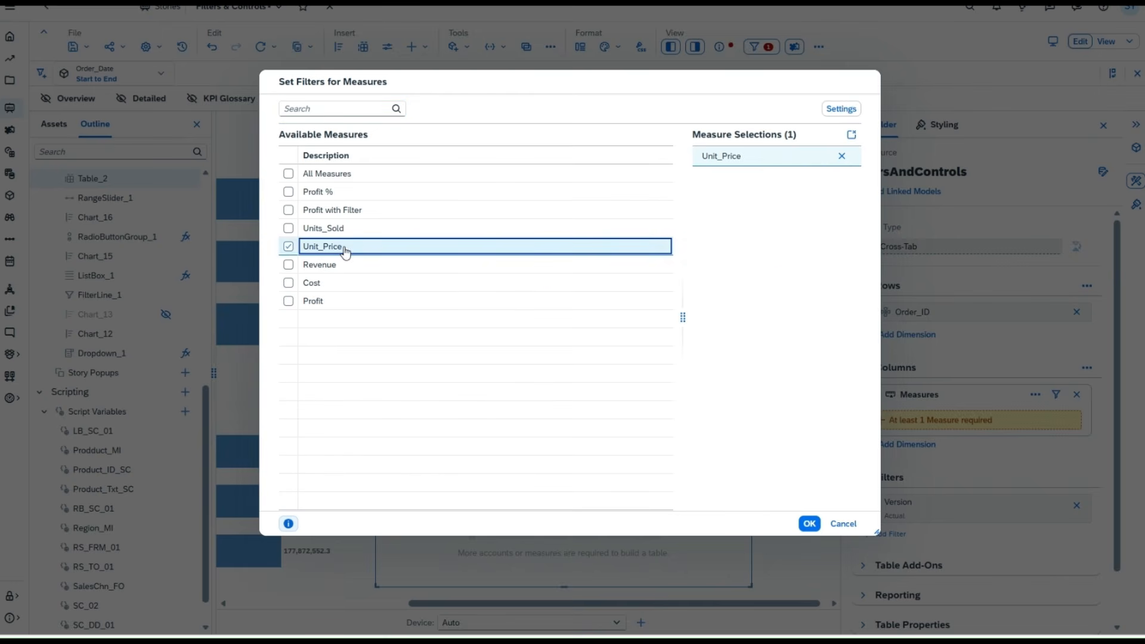
pyautogui.click(813, 525)
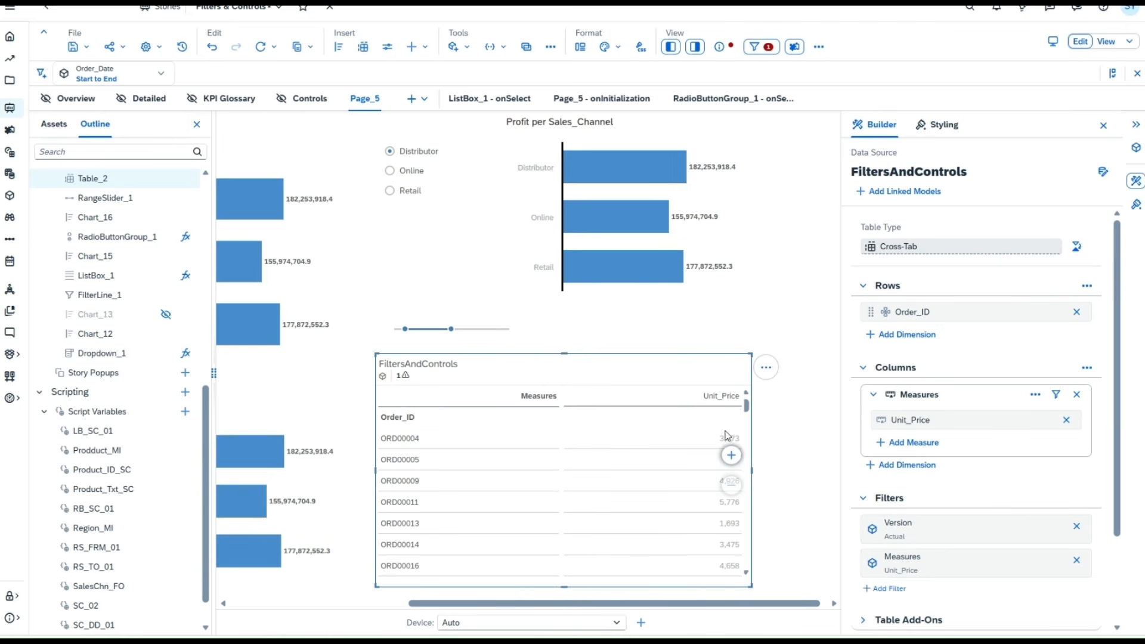
# Add the Product_ID dimension to the table's rows and widen the table slightly to the right.
pyautogui.scroll(-3, 679, 521)
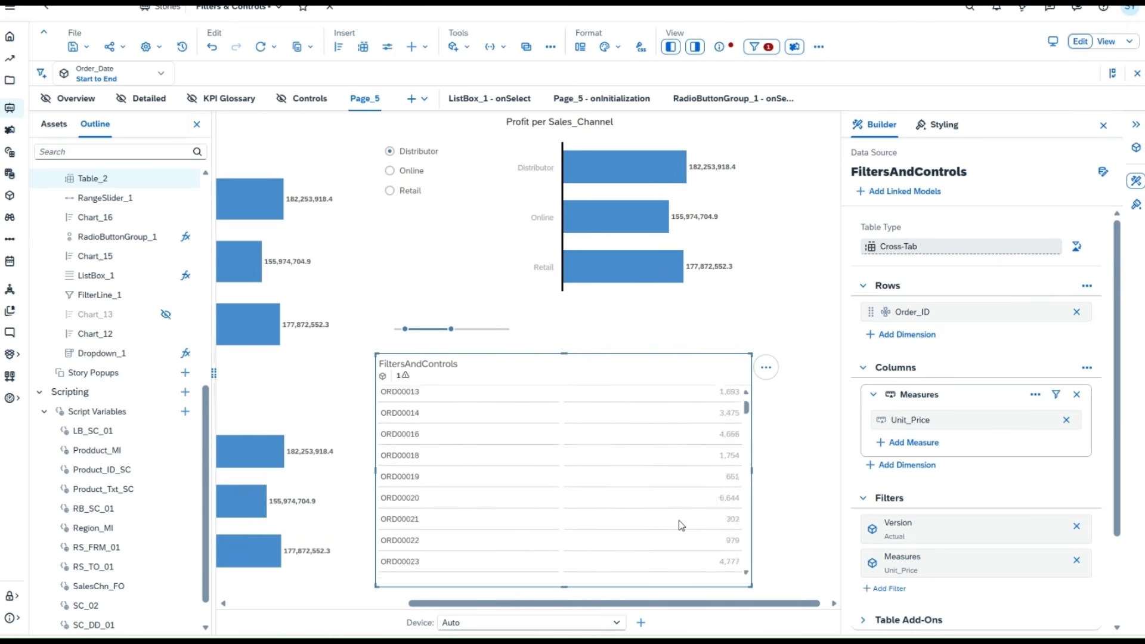
pyautogui.scroll(3, 679, 525)
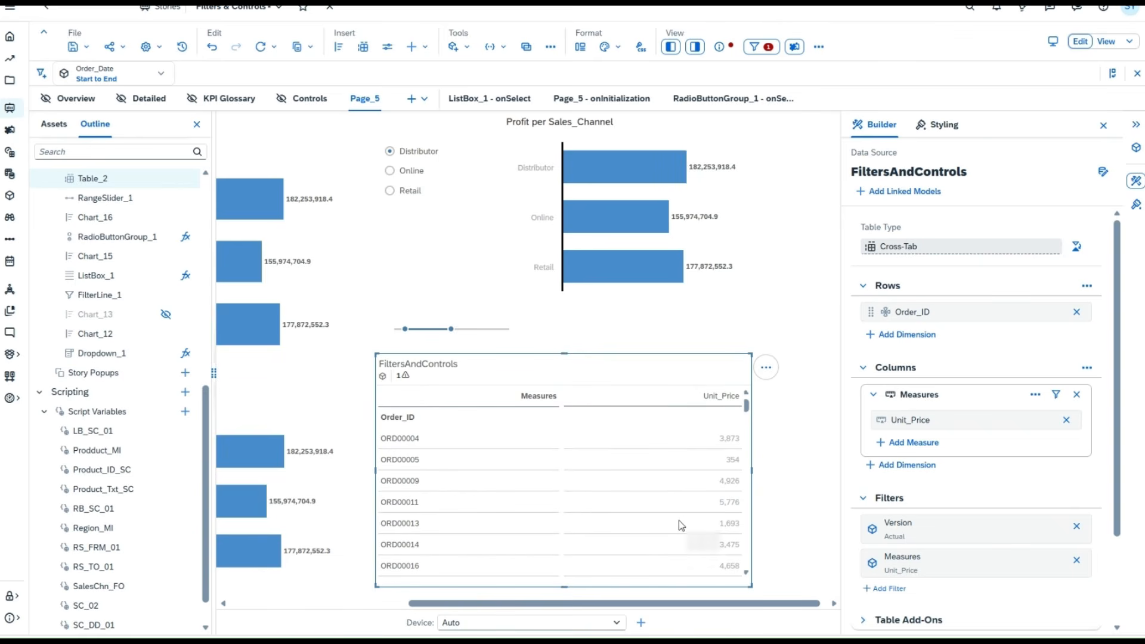
pyautogui.click(919, 336)
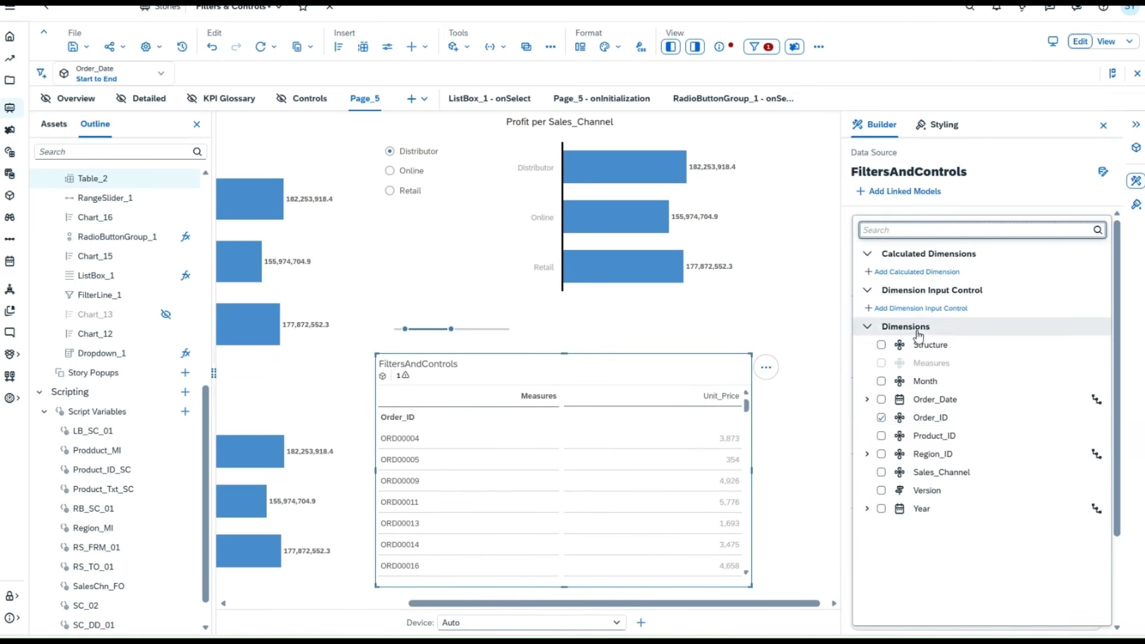
pyautogui.click(882, 436)
pyautogui.click(849, 420)
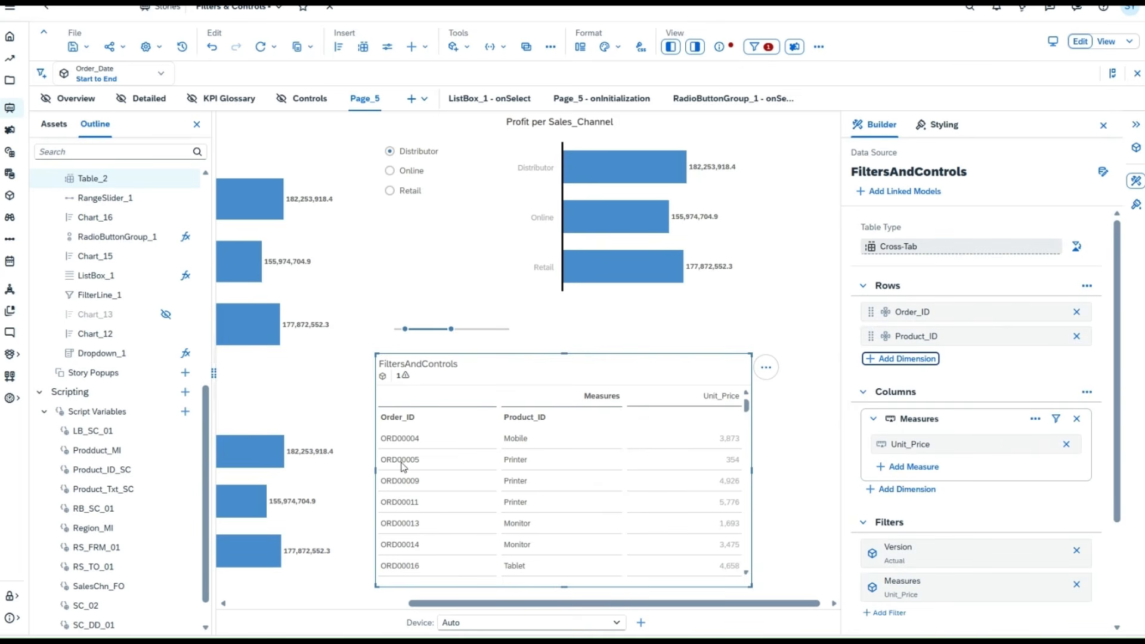
pyautogui.click(517, 465)
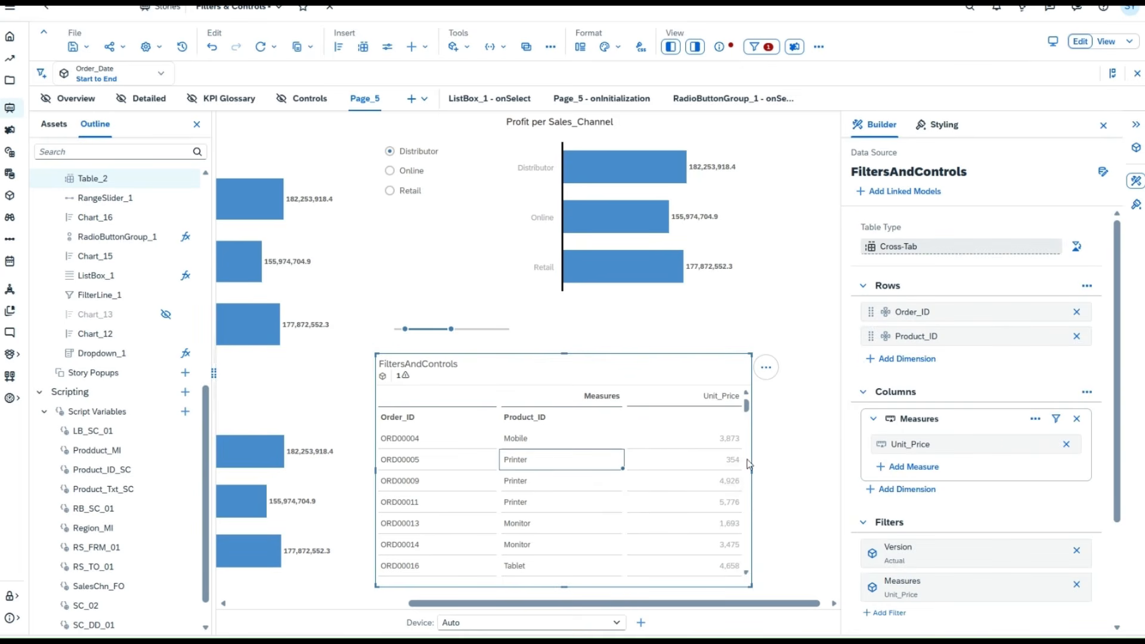
pyautogui.click(522, 485)
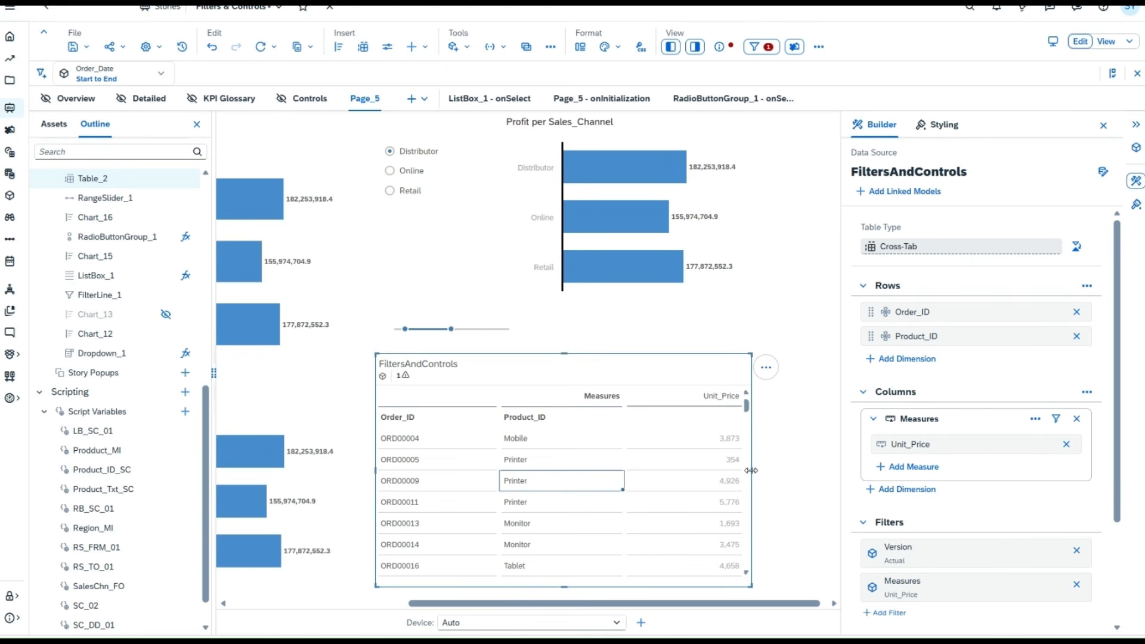
pyautogui.moveTo(751, 471); pyautogui.dragTo(775, 471)
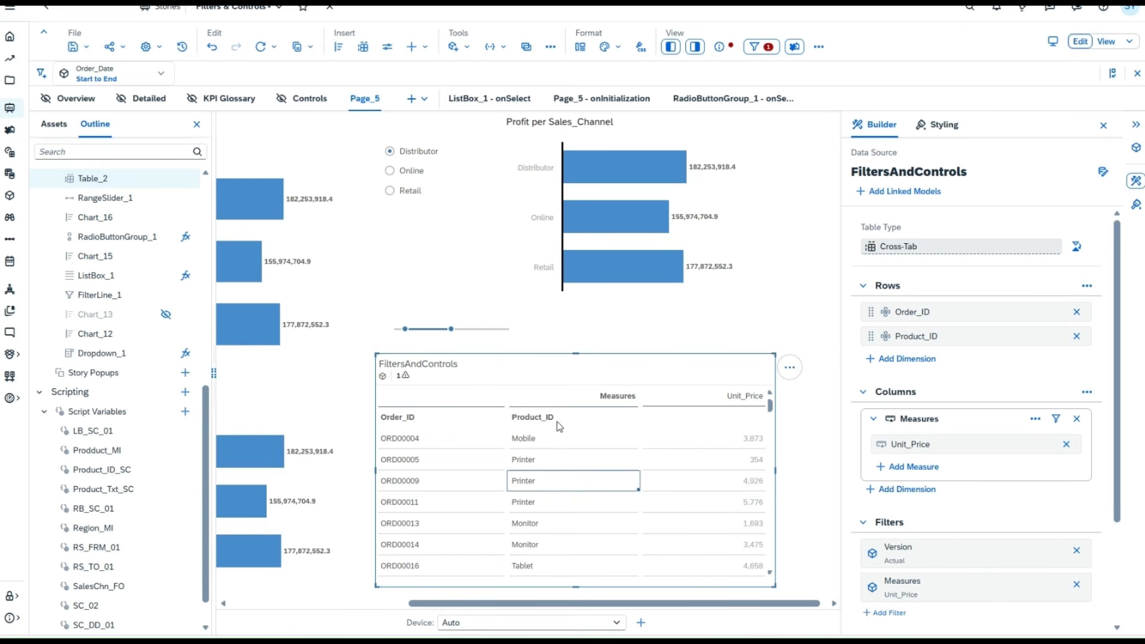
# Examine the range of Unit_Price values across the table's orders and the value settings of the range slider.
pyautogui.scroll(-5, 597, 499)
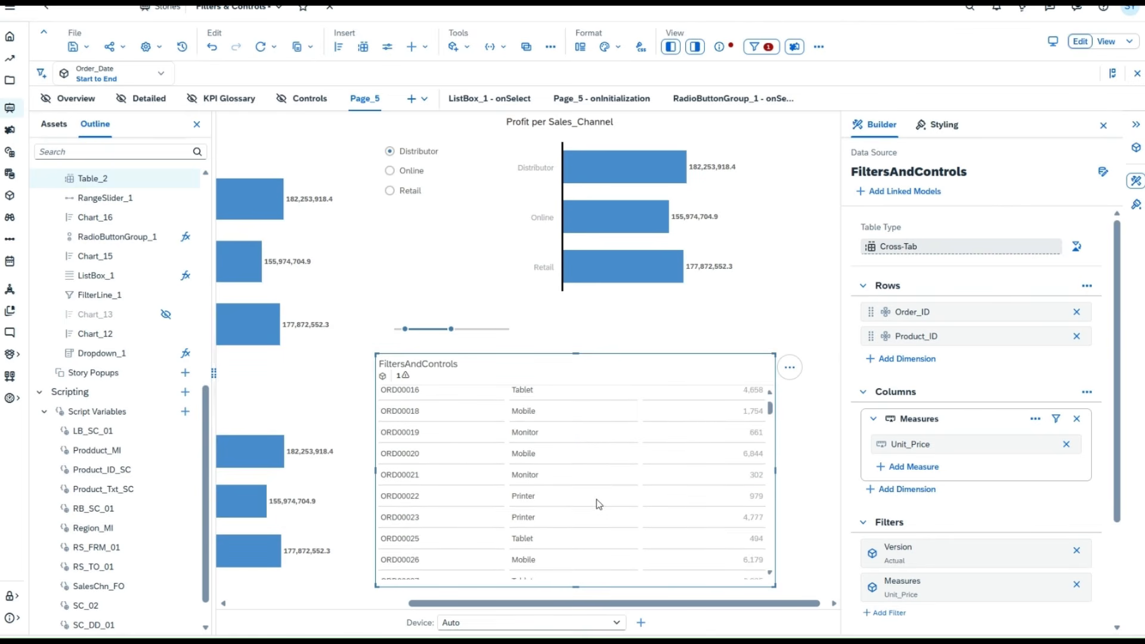
pyautogui.scroll(-10, 596, 500)
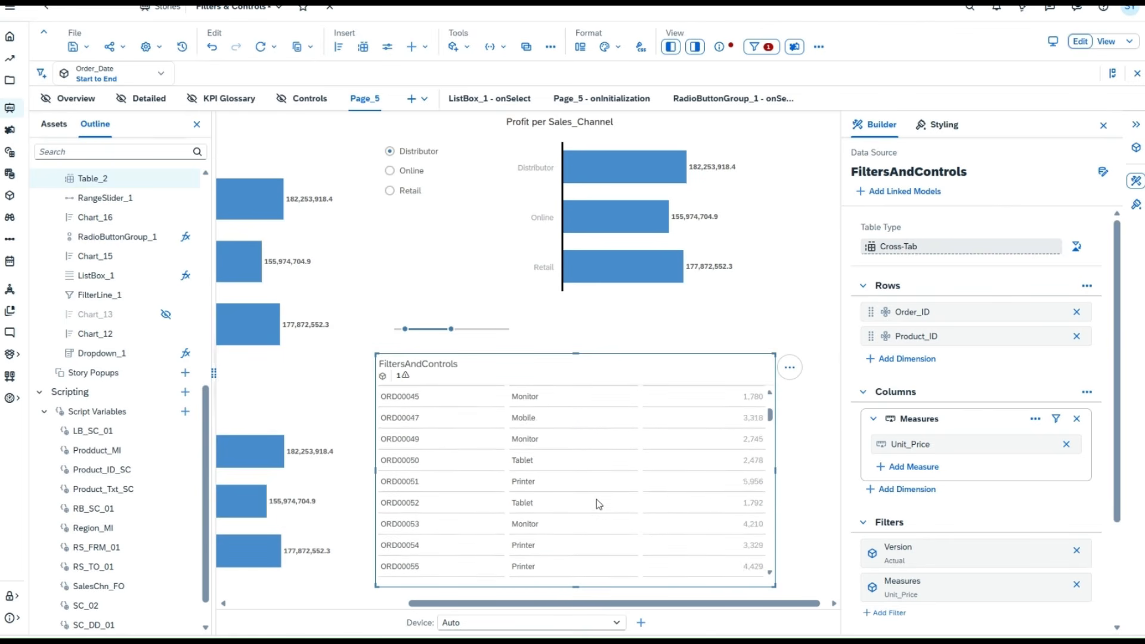
pyautogui.scroll(-11, 597, 500)
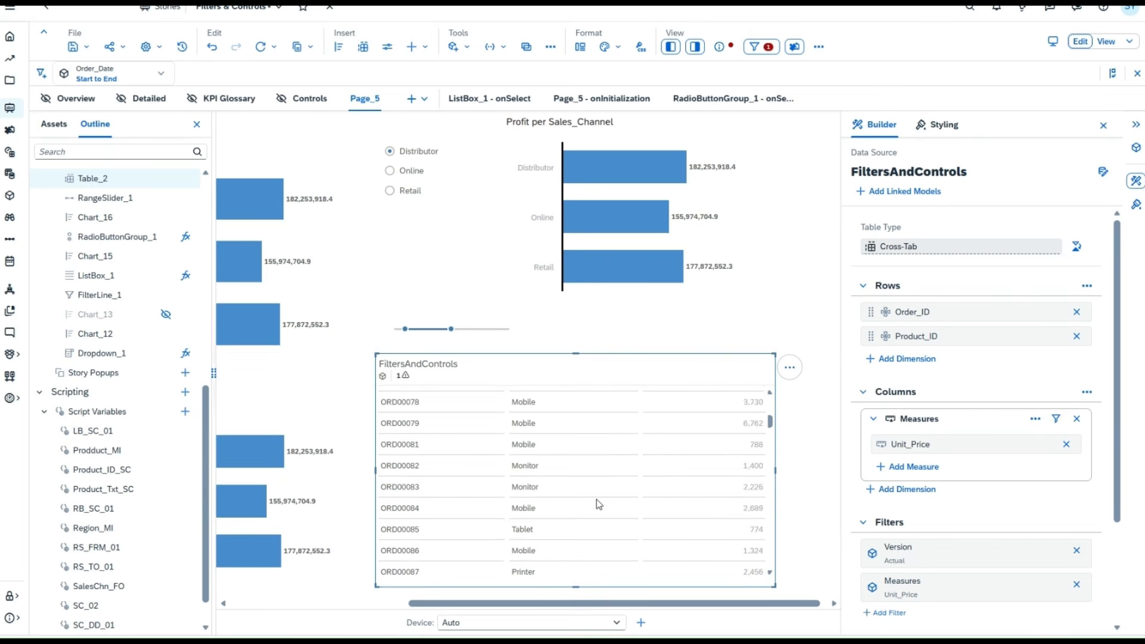
pyautogui.scroll(-5, 597, 500)
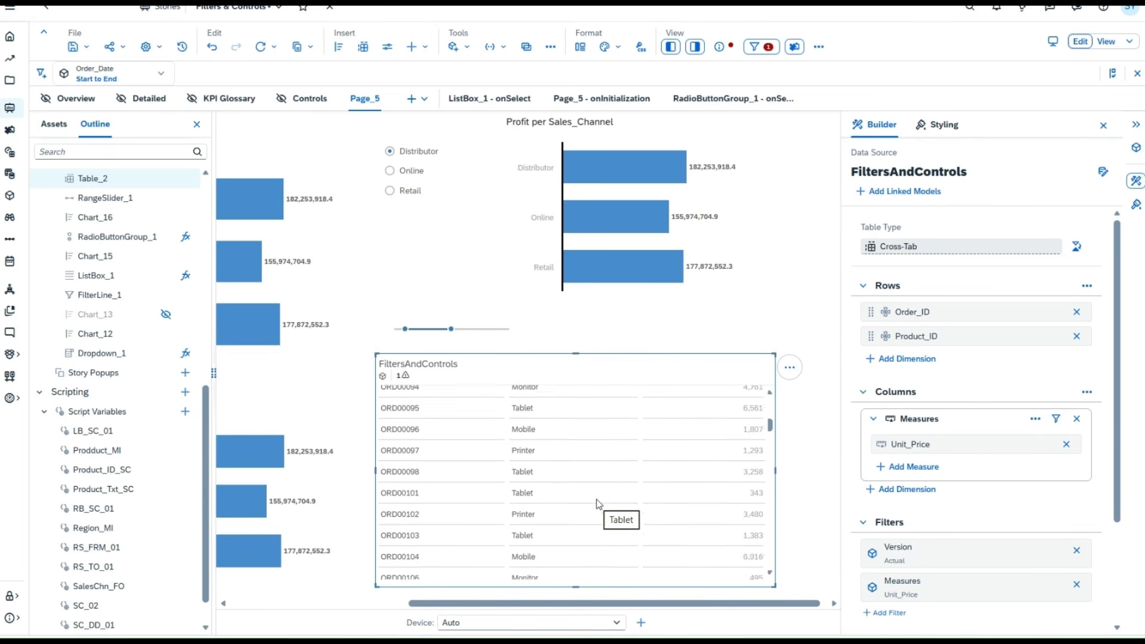
pyautogui.scroll(15, 596, 500)
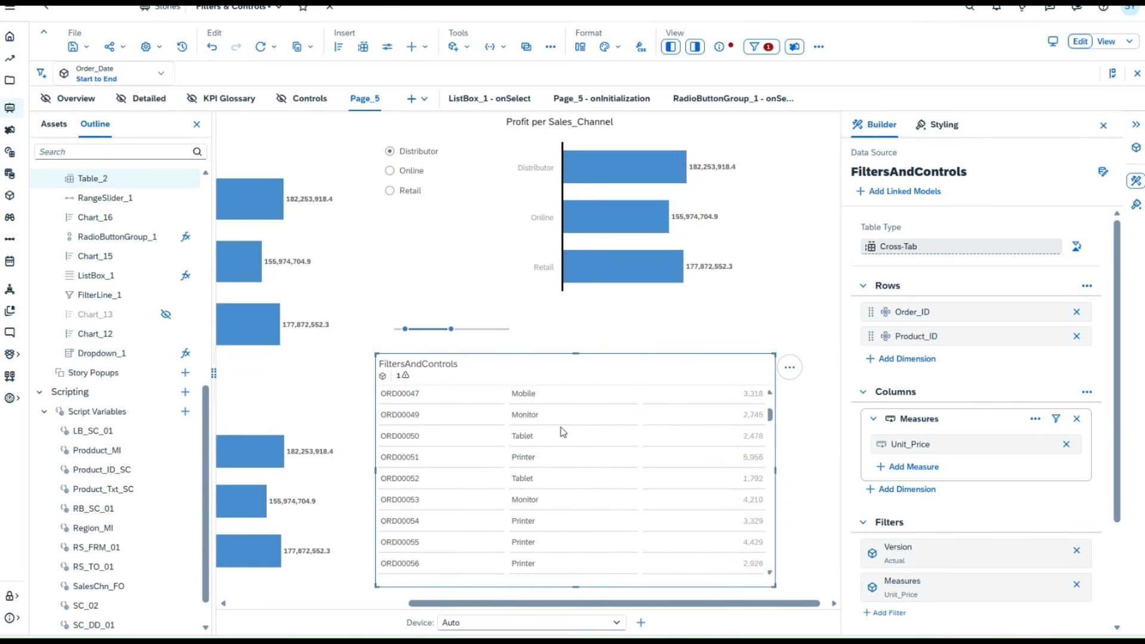
pyautogui.scroll(1, 561, 427)
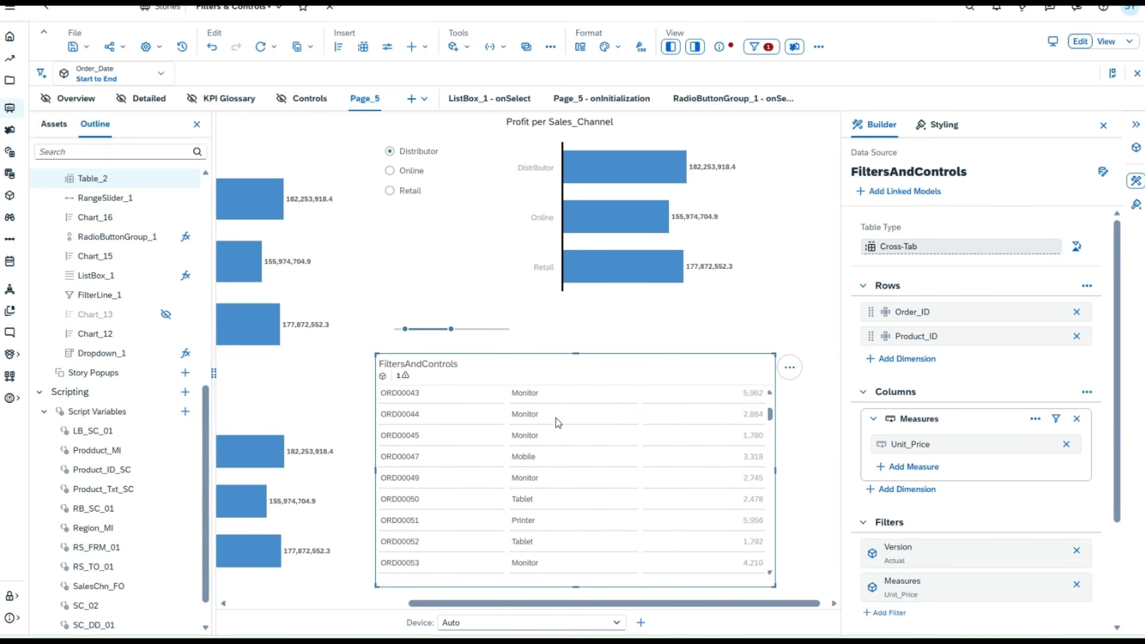
pyautogui.click(487, 316)
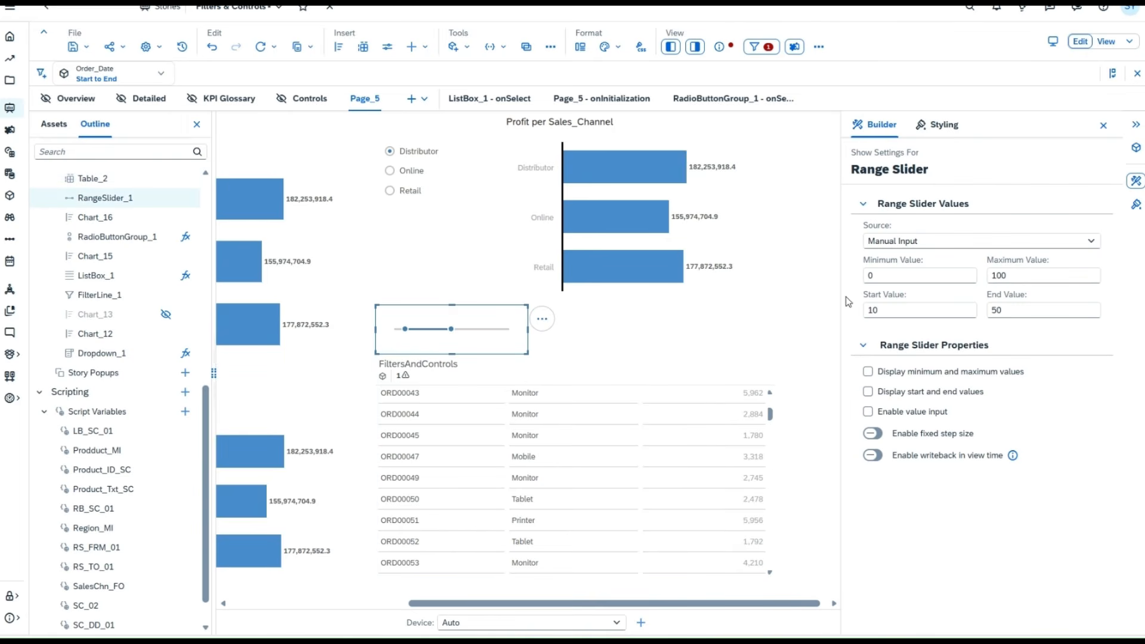
pyautogui.click(772, 416)
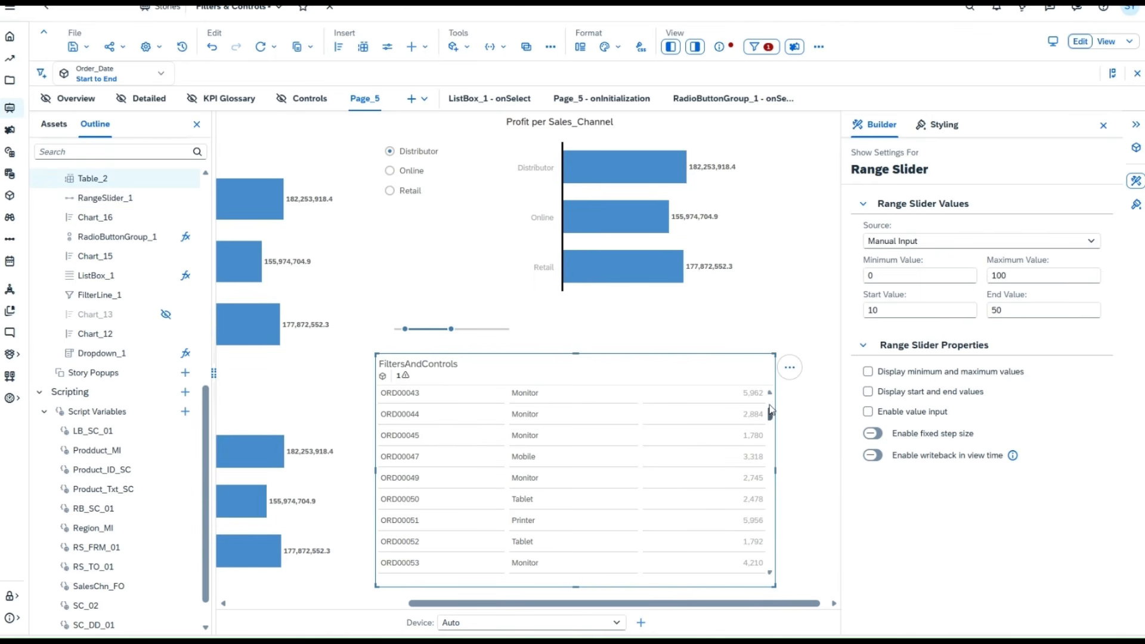
pyautogui.scroll(1, 699, 412)
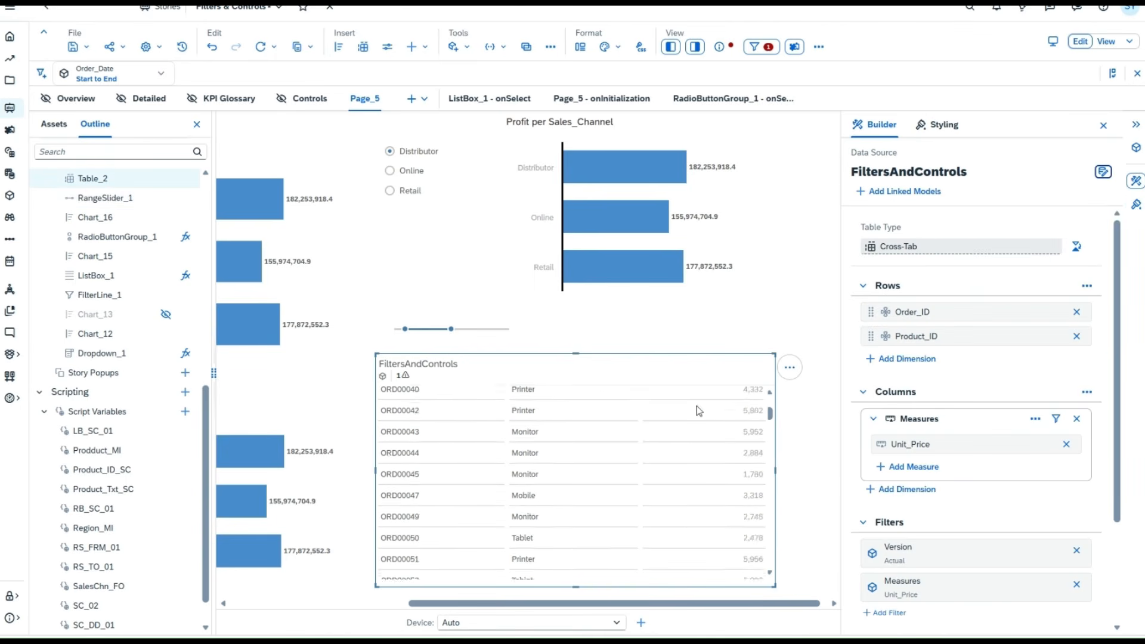
pyautogui.scroll(5, 699, 412)
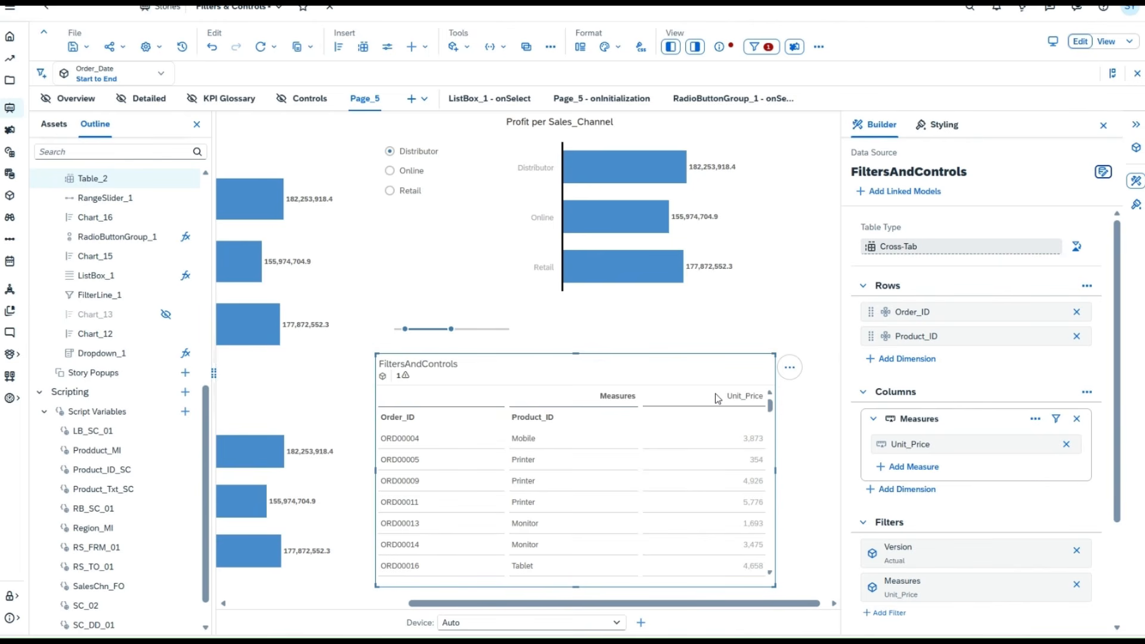
# Sort the table's Unit_Price column from highest to lowest.
pyautogui.rightClick(719, 398)
pyautogui.moveTo(739, 403)
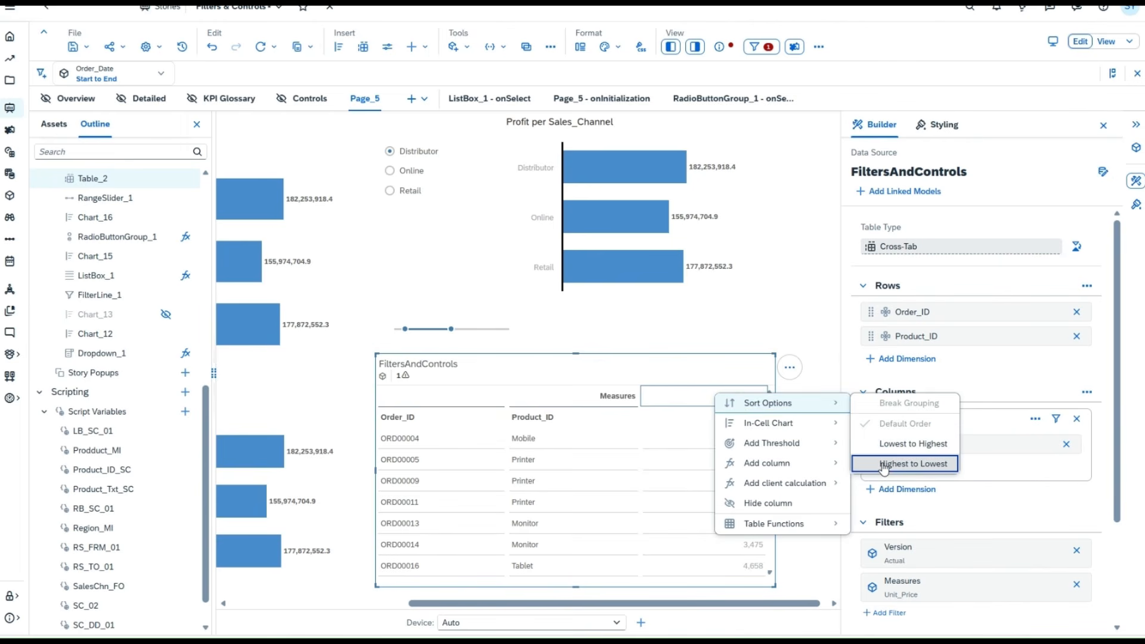
pyautogui.click(913, 463)
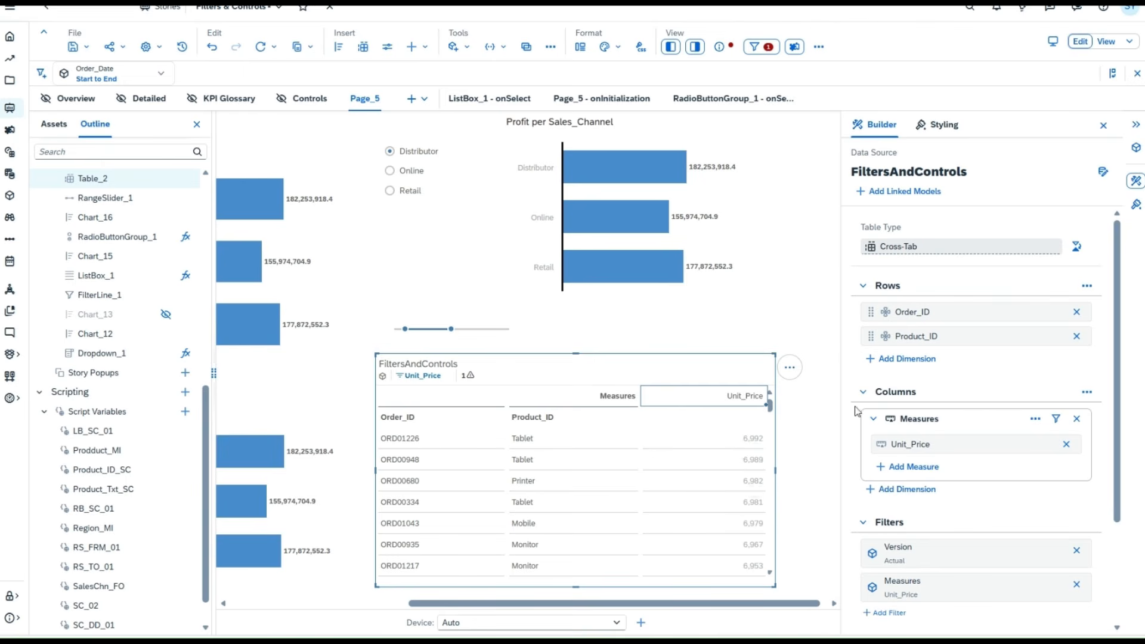
# Set the range slider's maximum value to 10000 and display its minimum, maximum, start and end values.
pyautogui.scroll(-1, 957, 461)
pyautogui.scroll(-1, 957, 461)
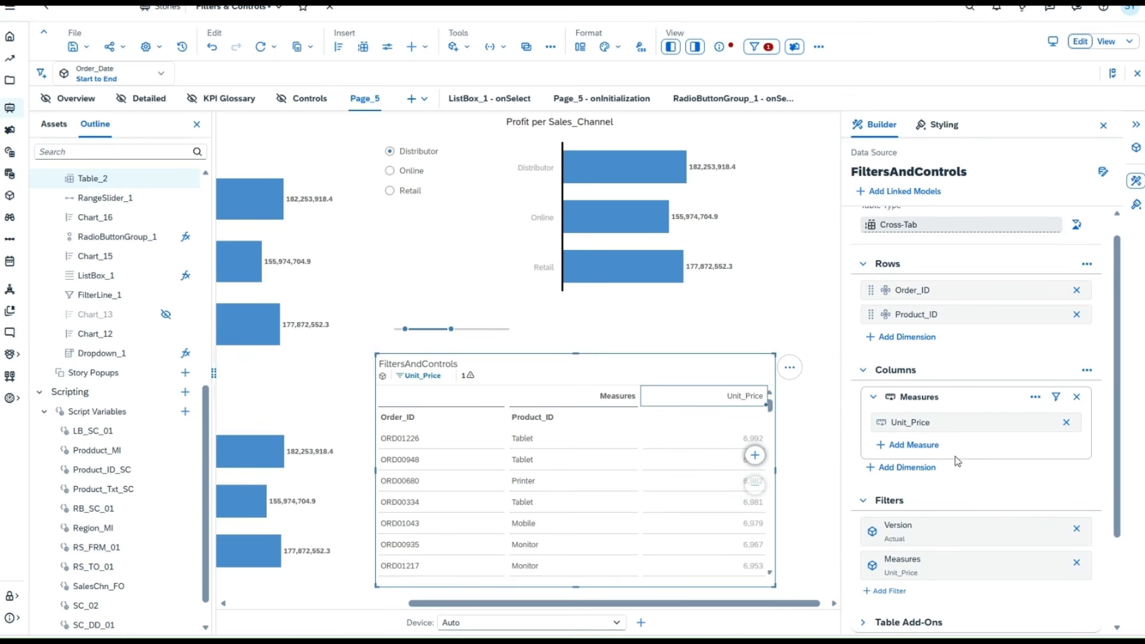
pyautogui.click(516, 301)
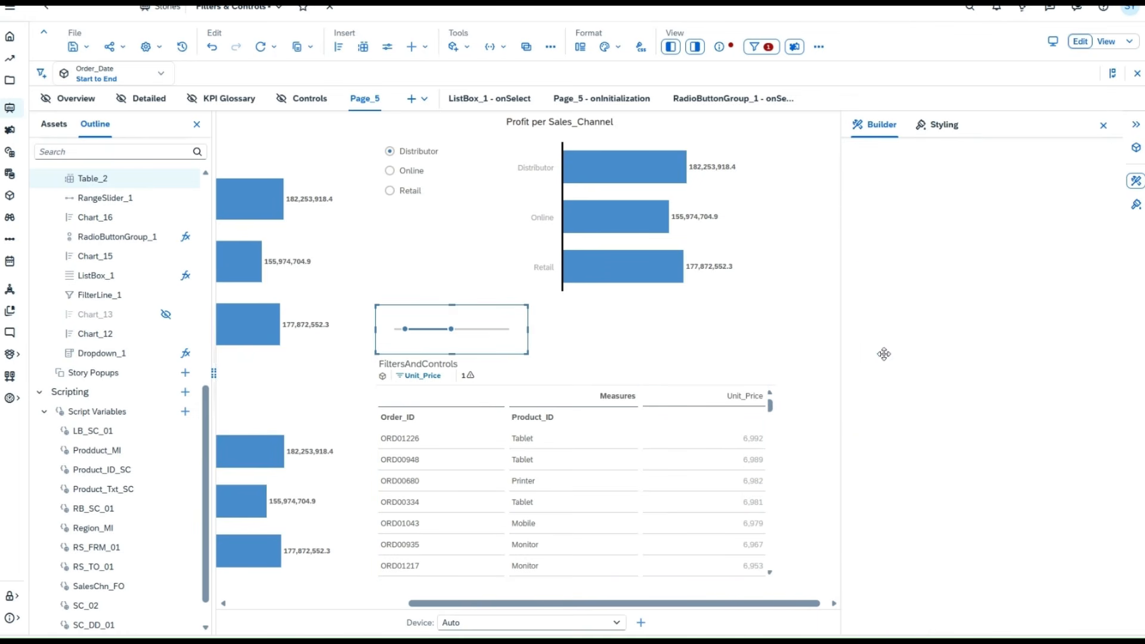
pyautogui.doubleClick(1021, 274)
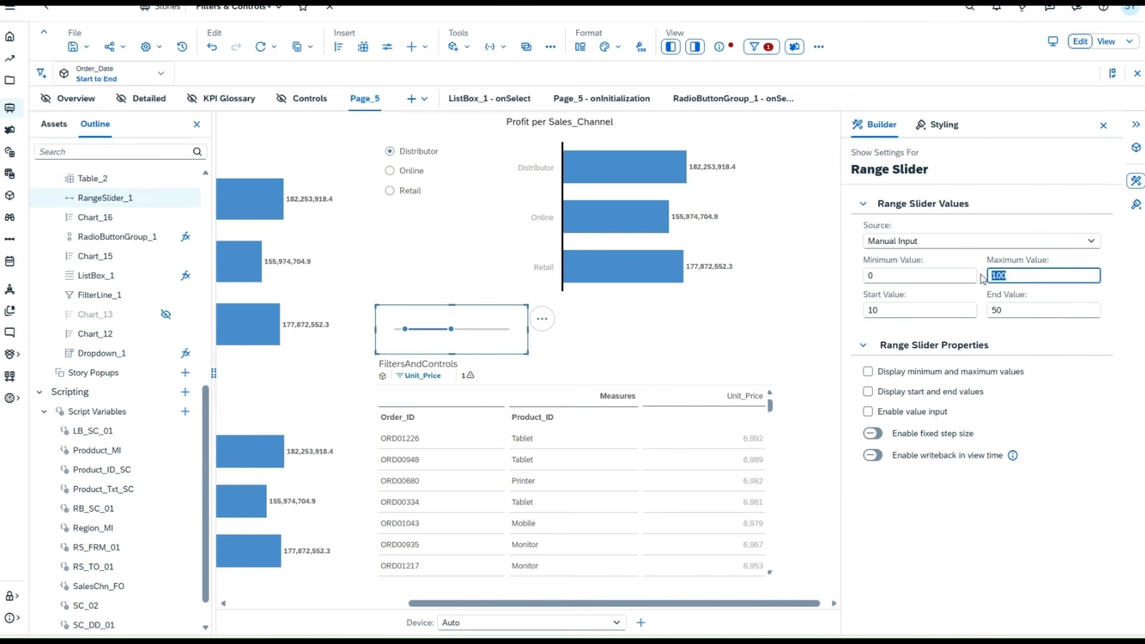
pyautogui.write('10000')
pyautogui.click(887, 274)
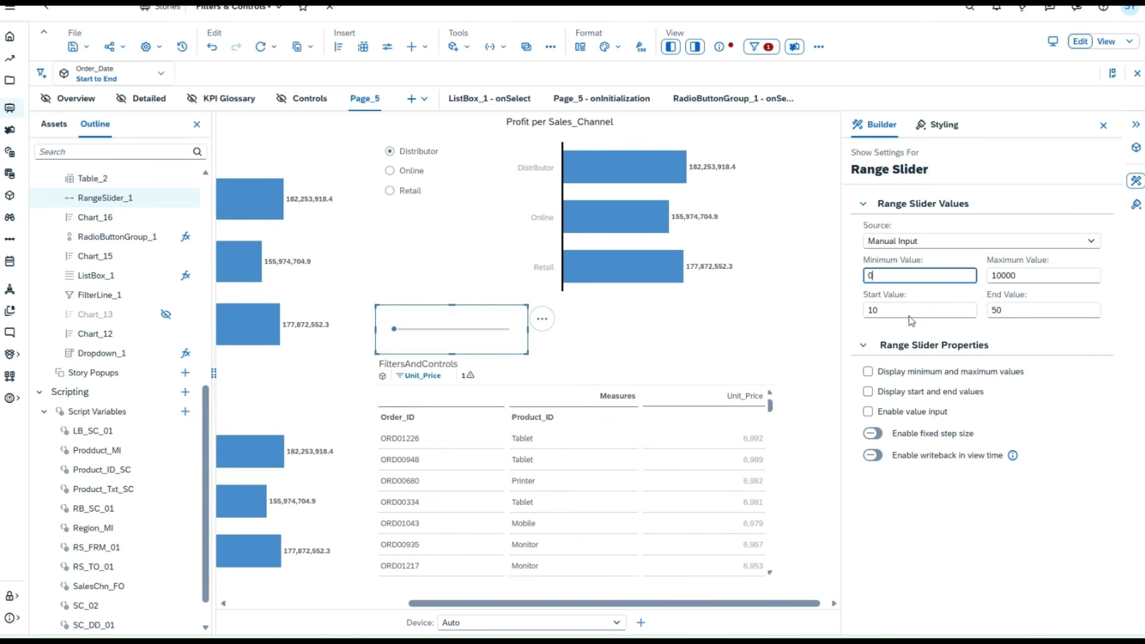
pyautogui.click(868, 372)
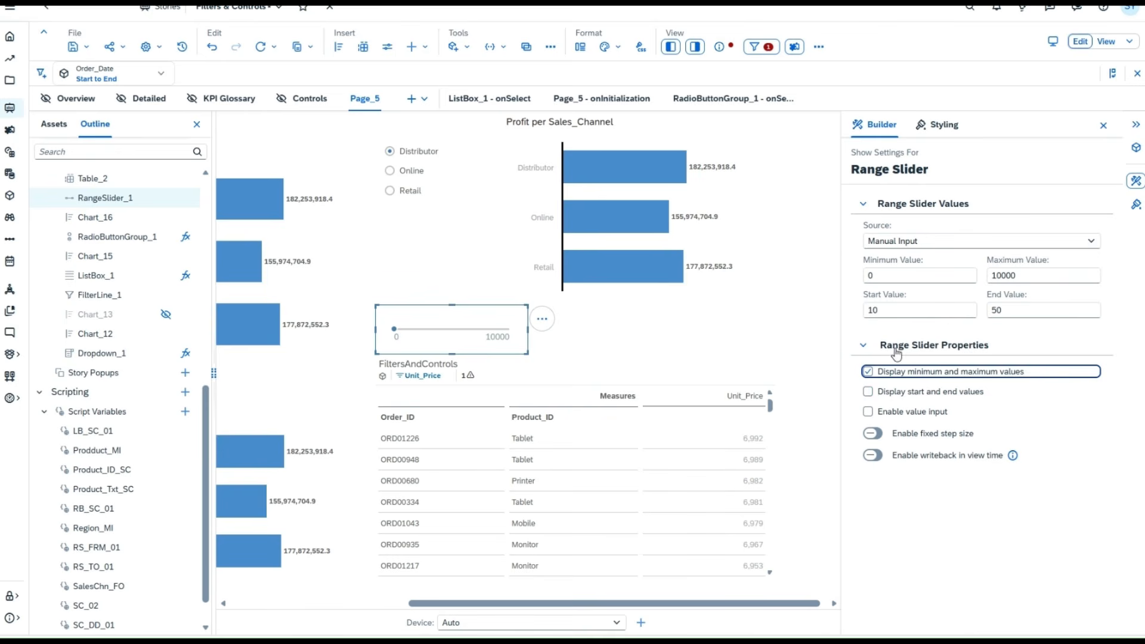
pyautogui.click(870, 394)
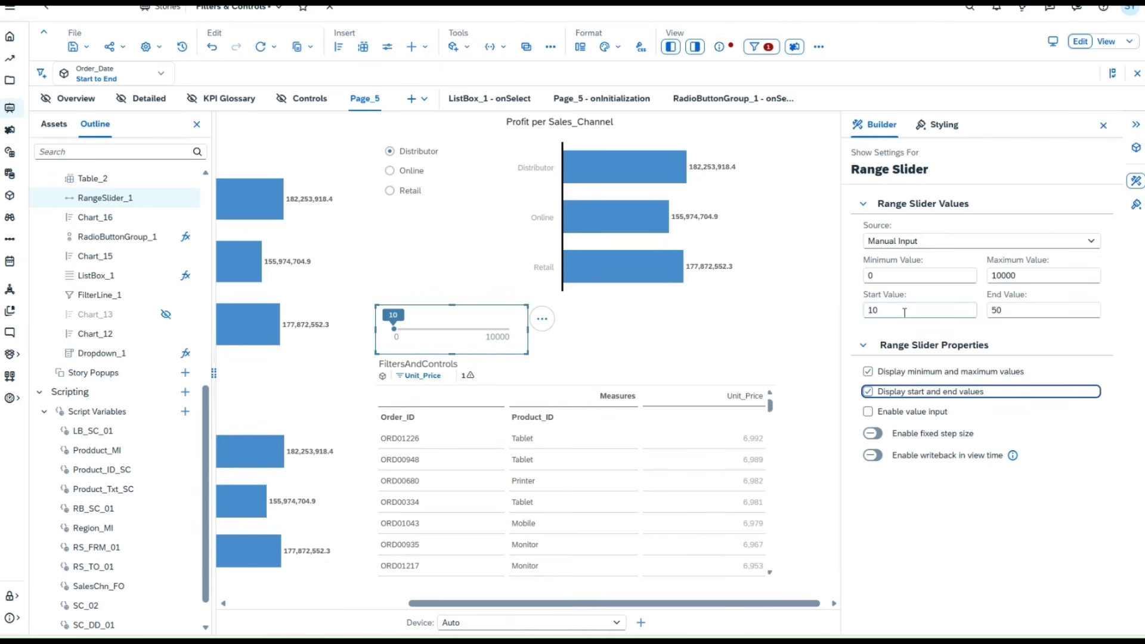
# Set the range slider's start value to 1000 and its end value to 5000.
pyautogui.moveTo(905, 313); pyautogui.dragTo(862, 315)
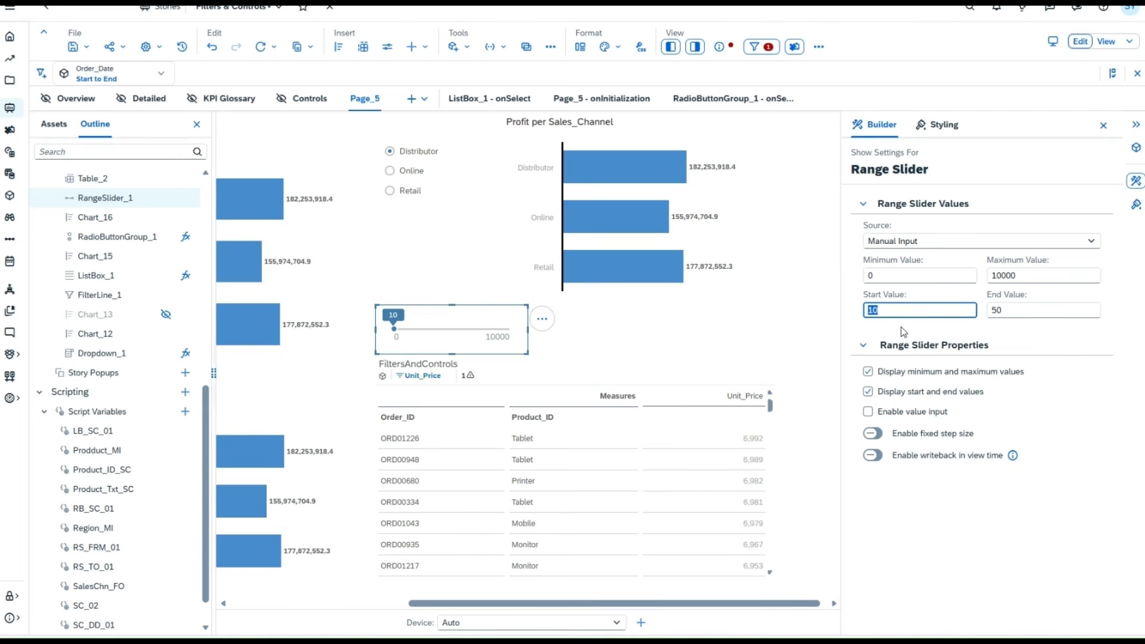
pyautogui.write('500')
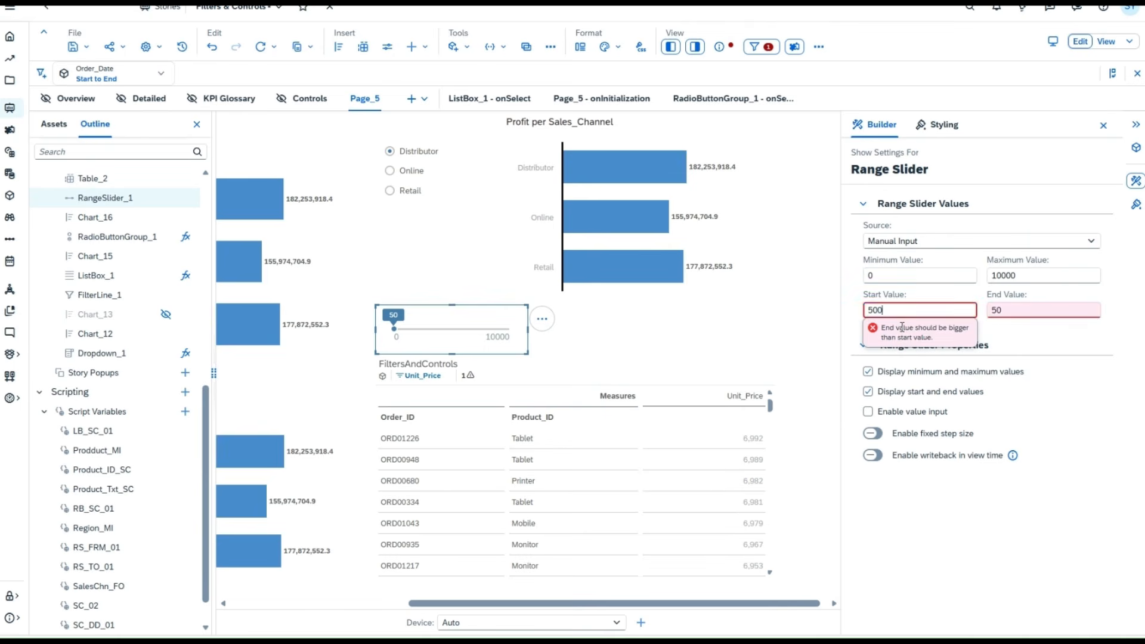
pyautogui.press('Tab')
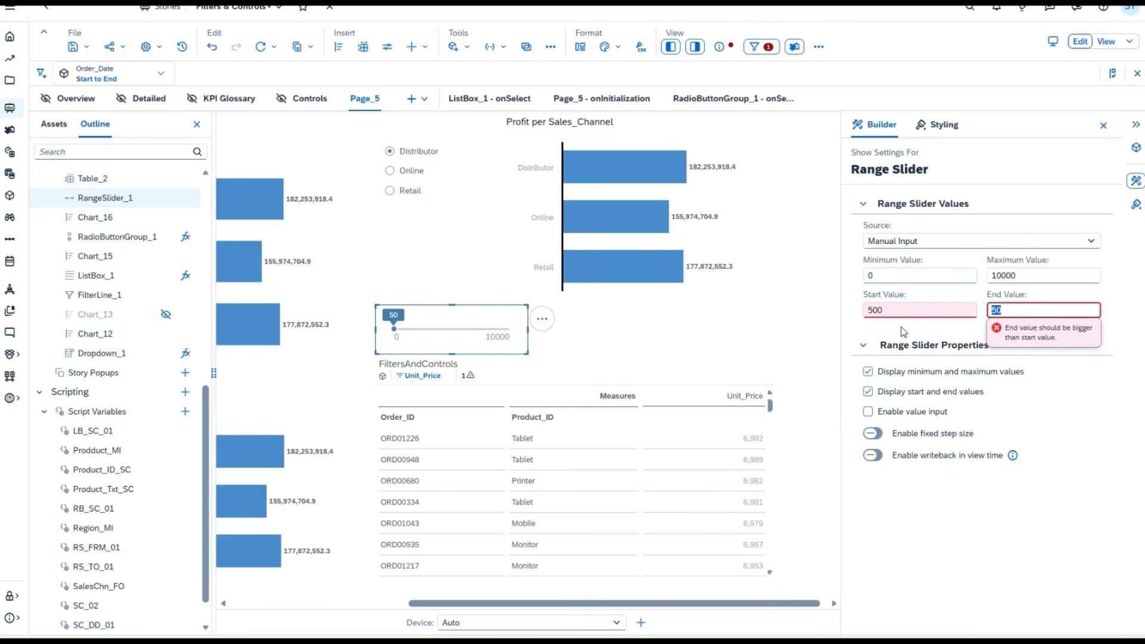
pyautogui.write('1000')
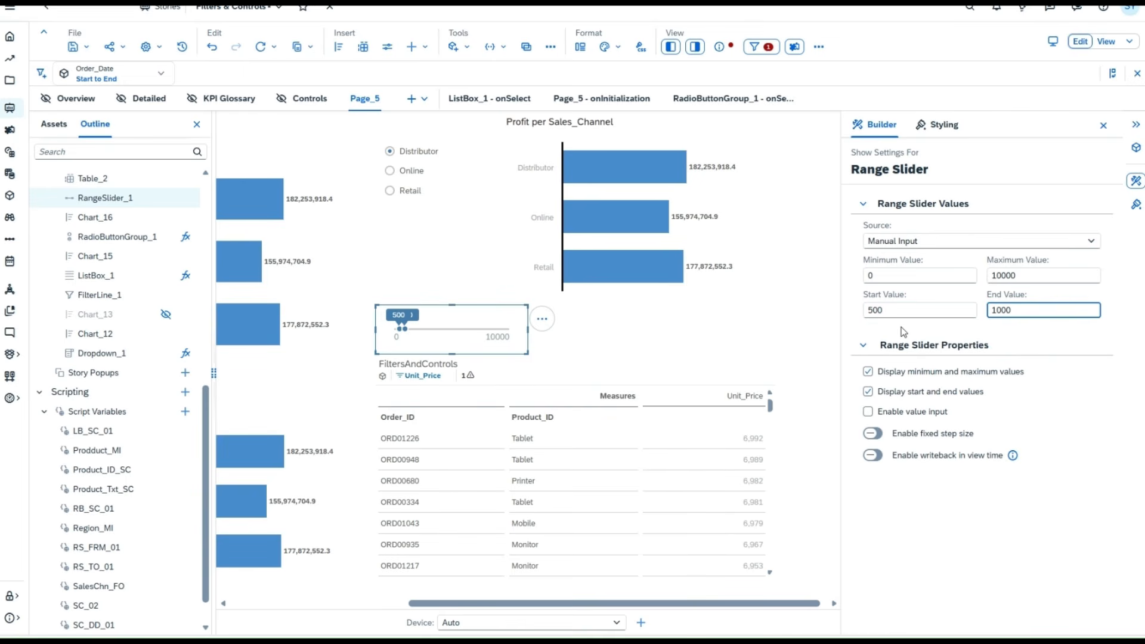
pyautogui.press('BackSpace')
pyautogui.press('BackSpace')
pyautogui.press('BackSpace')
pyautogui.press('BackSpace')
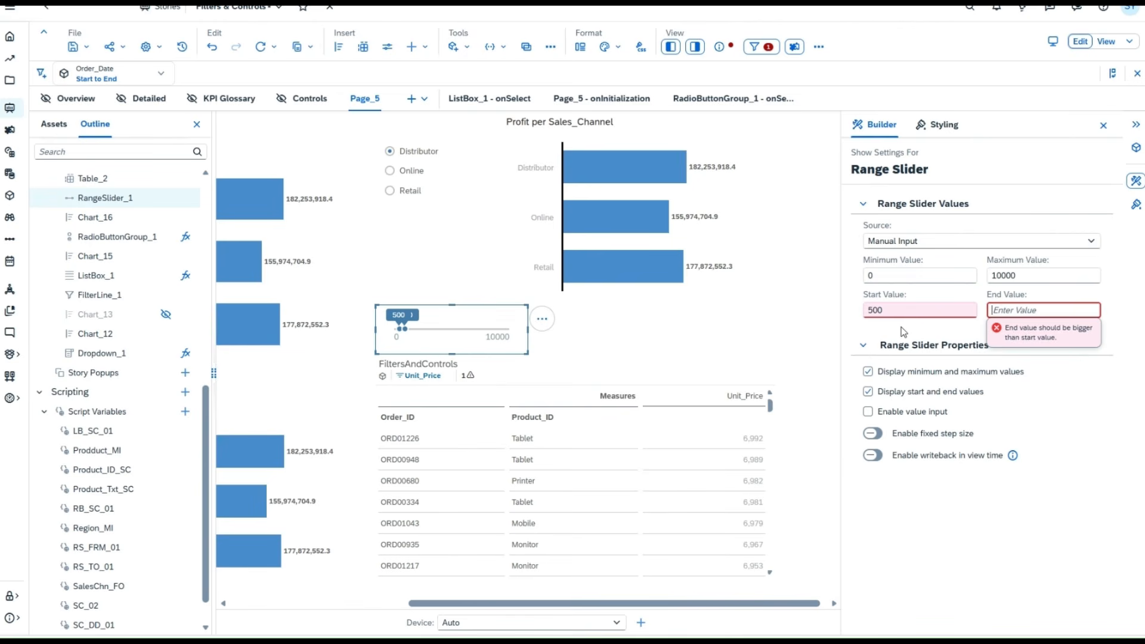
pyautogui.write('5000')
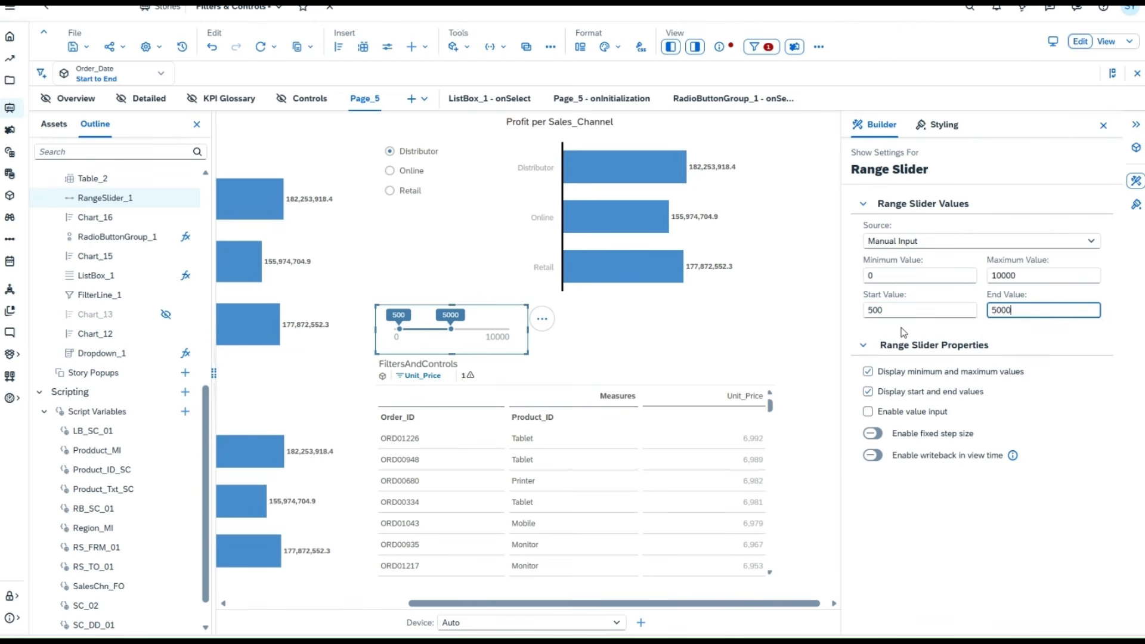
pyautogui.moveTo(884, 311); pyautogui.dragTo(860, 319)
pyautogui.write('1000')
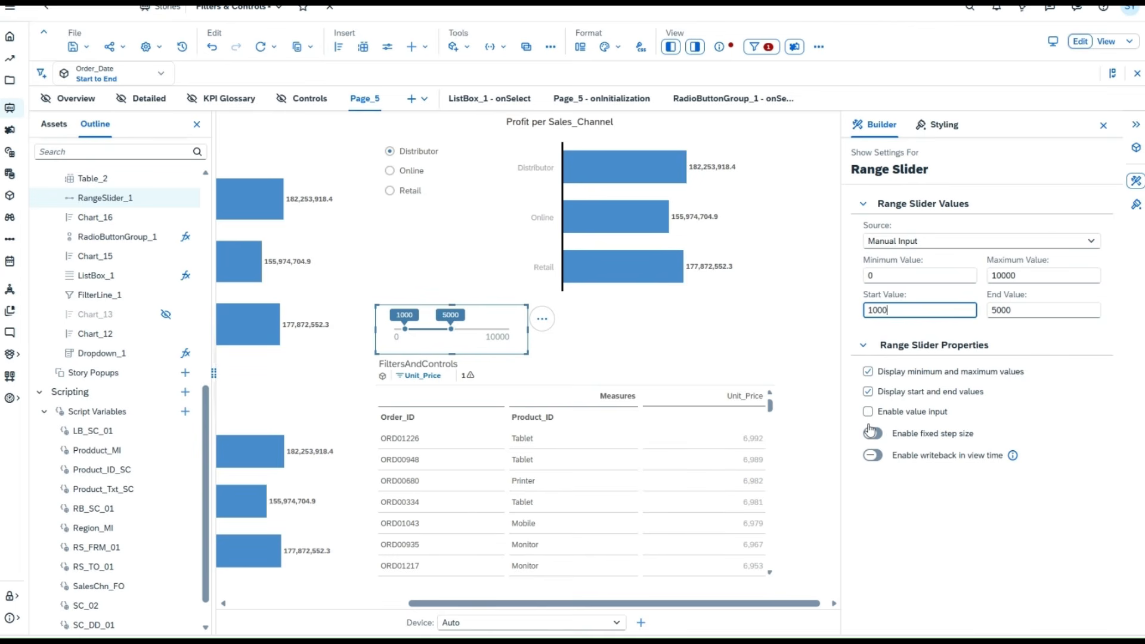
# Enable writeback in view time for the range slider and review the RS_FRM_01 and RS_TO_01 script variables.
pyautogui.click(882, 461)
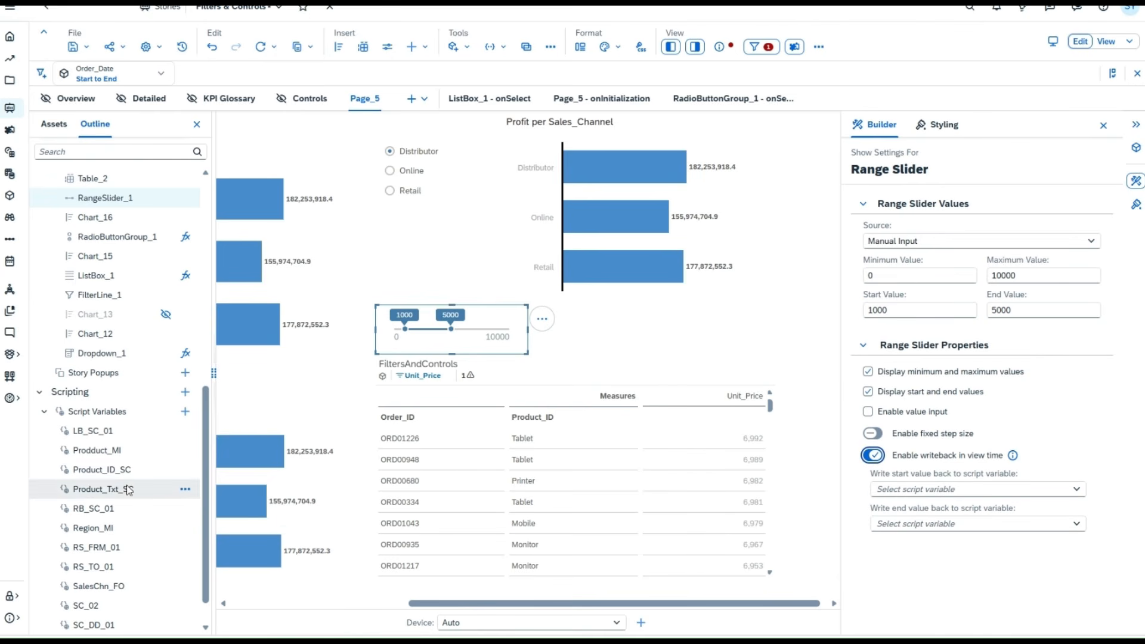
pyautogui.scroll(-1, 128, 490)
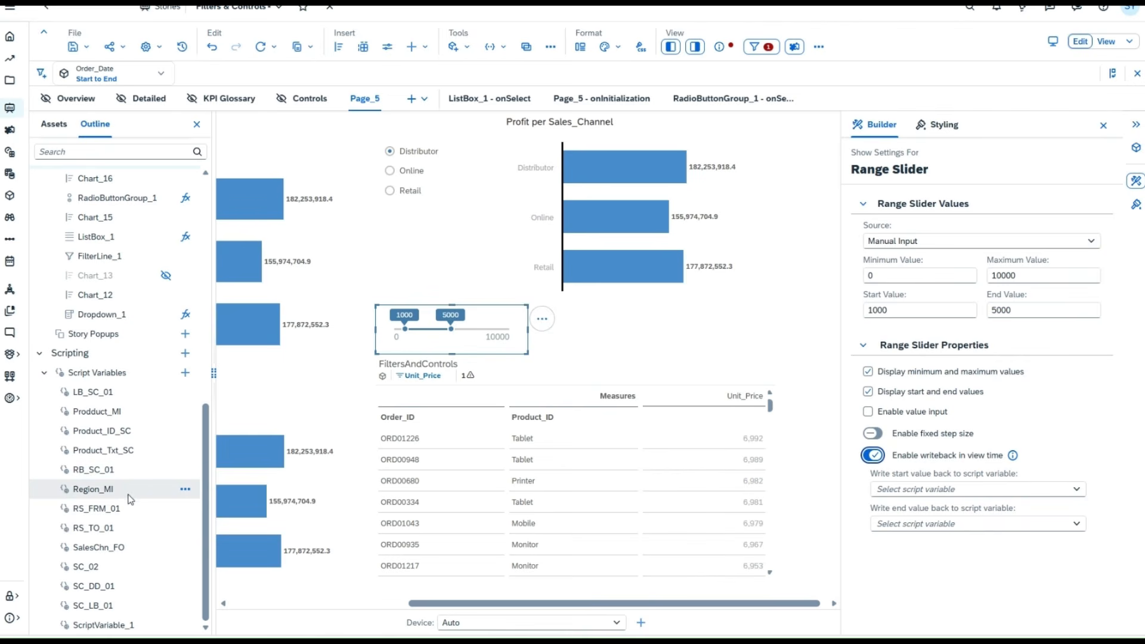
pyautogui.click(115, 510)
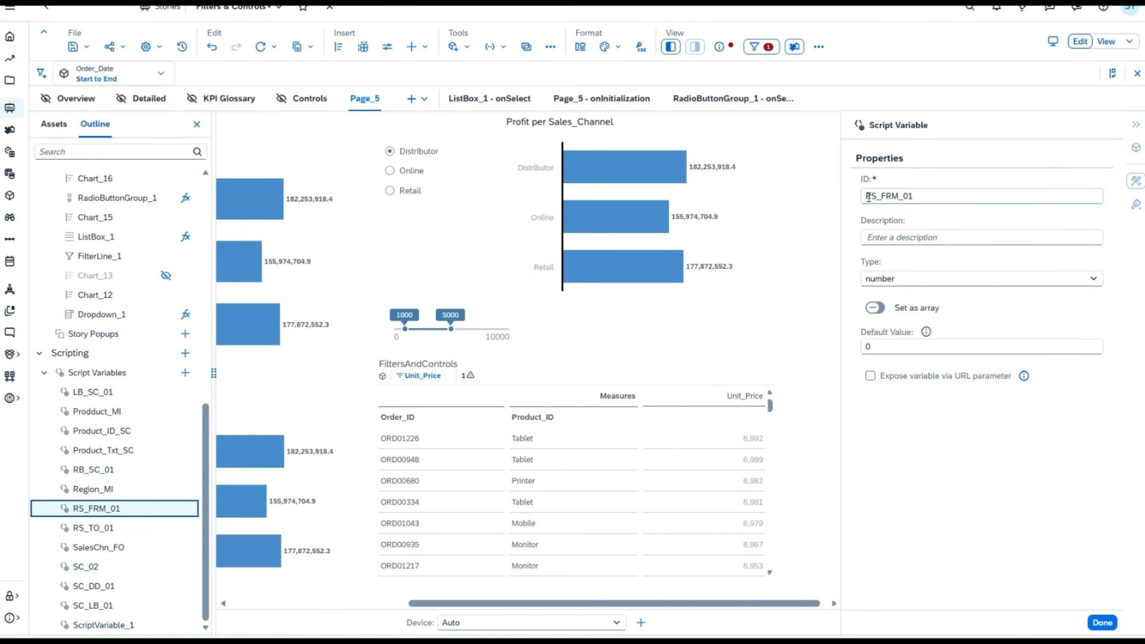
pyautogui.moveTo(868, 197); pyautogui.dragTo(918, 197)
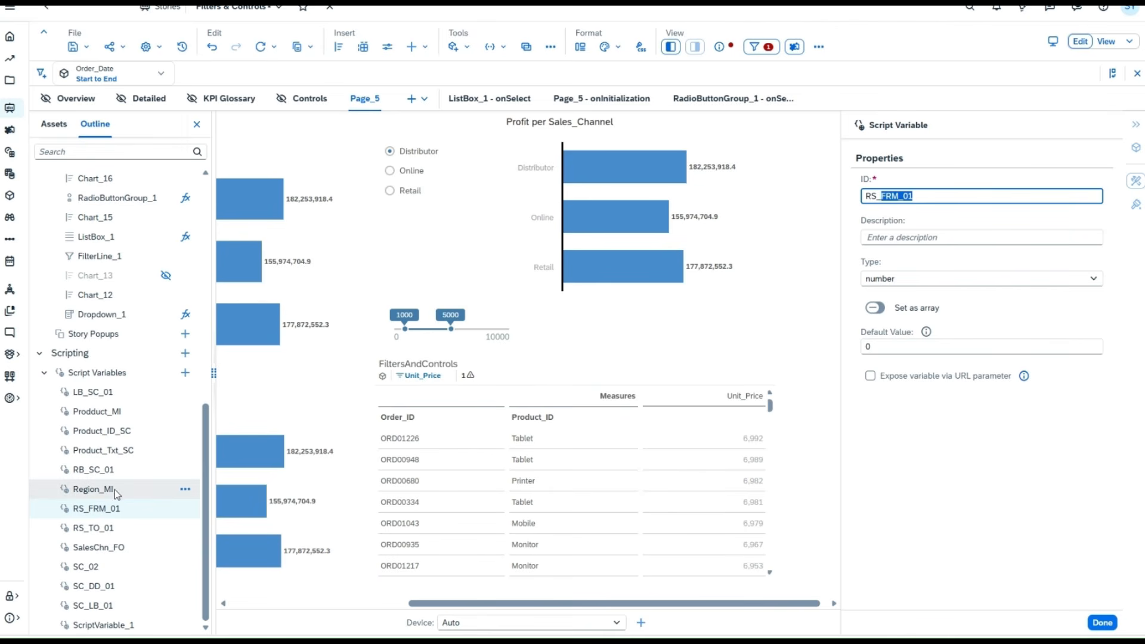
pyautogui.click(93, 535)
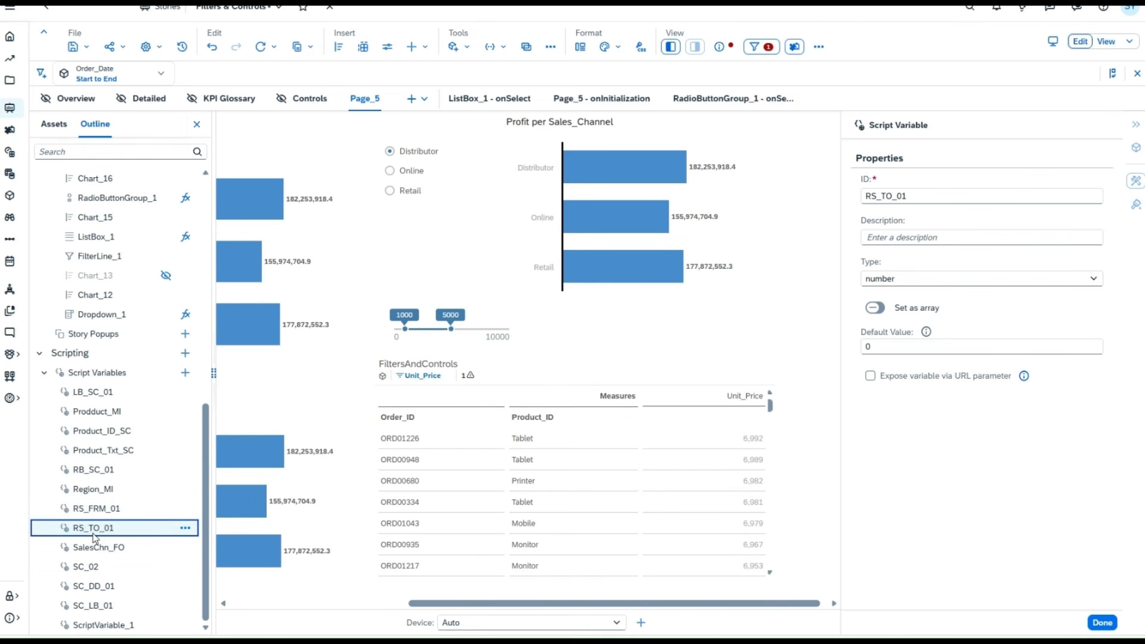
# Set the default value of script variable RS_FRM_01 to 1000 and of RS_TO_01 to 5000.
pyautogui.click(93, 508)
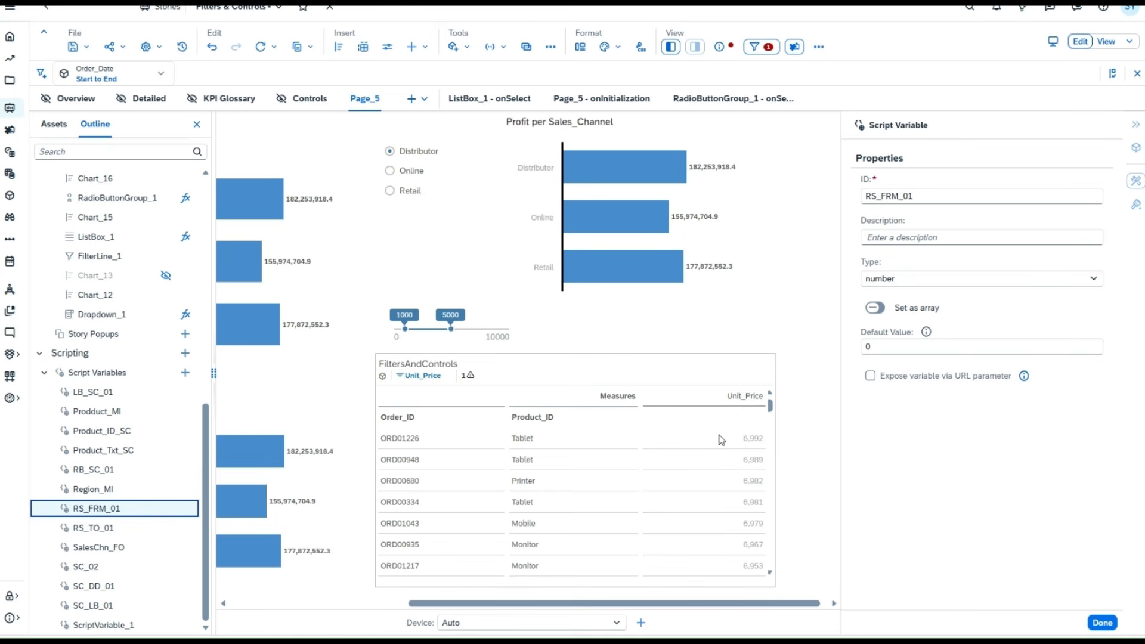
pyautogui.moveTo(900, 347); pyautogui.dragTo(854, 351)
pyautogui.write('1')
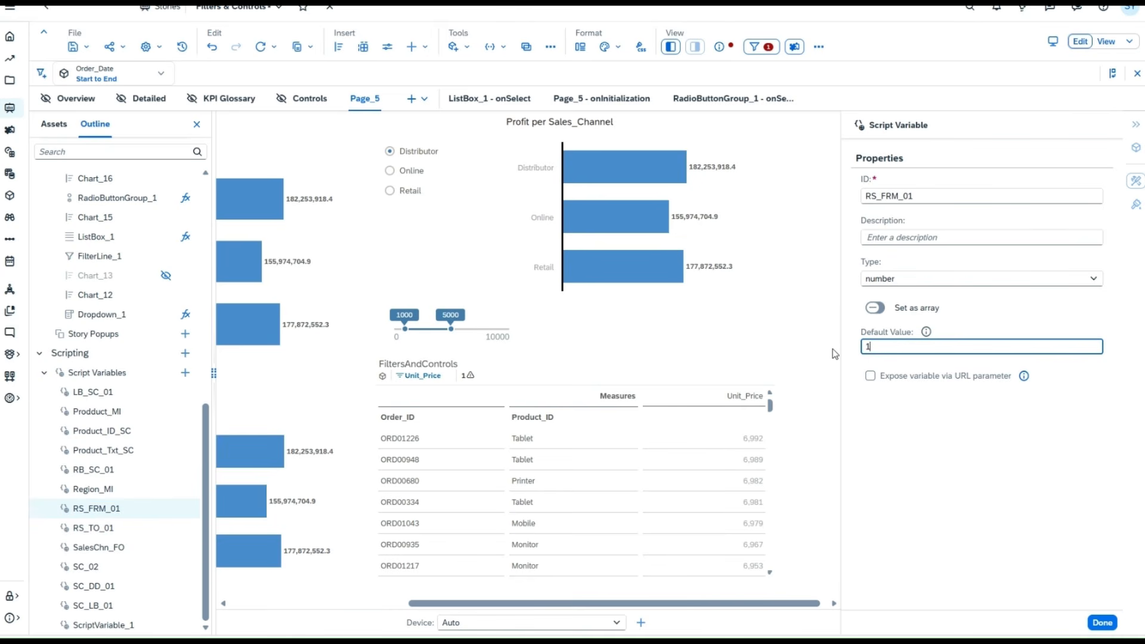
pyautogui.write('000')
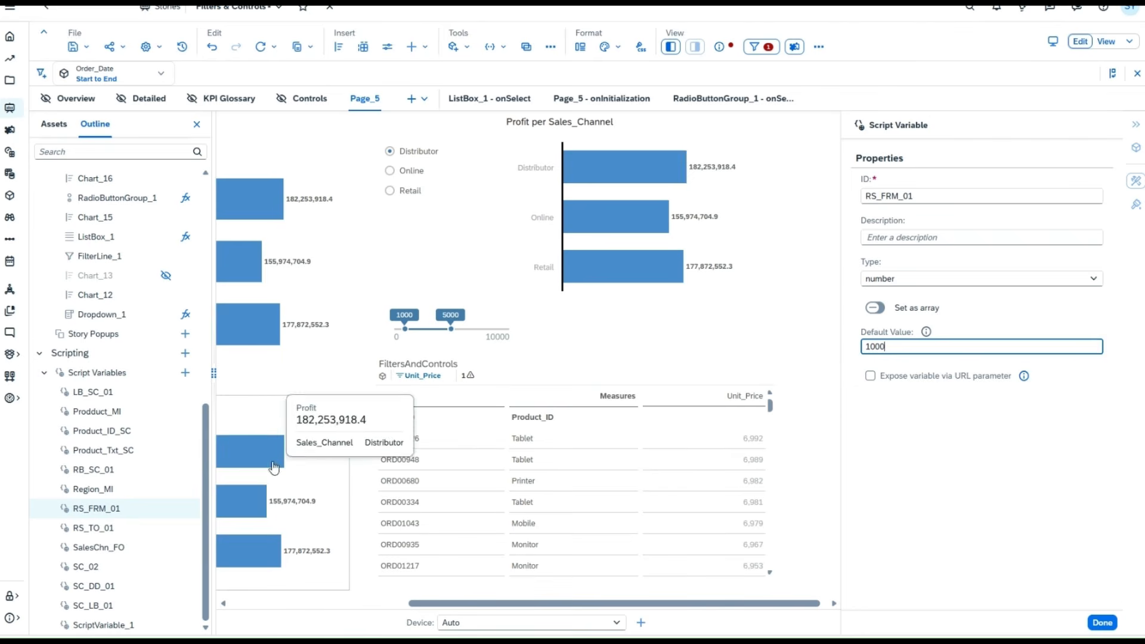
pyautogui.click(103, 529)
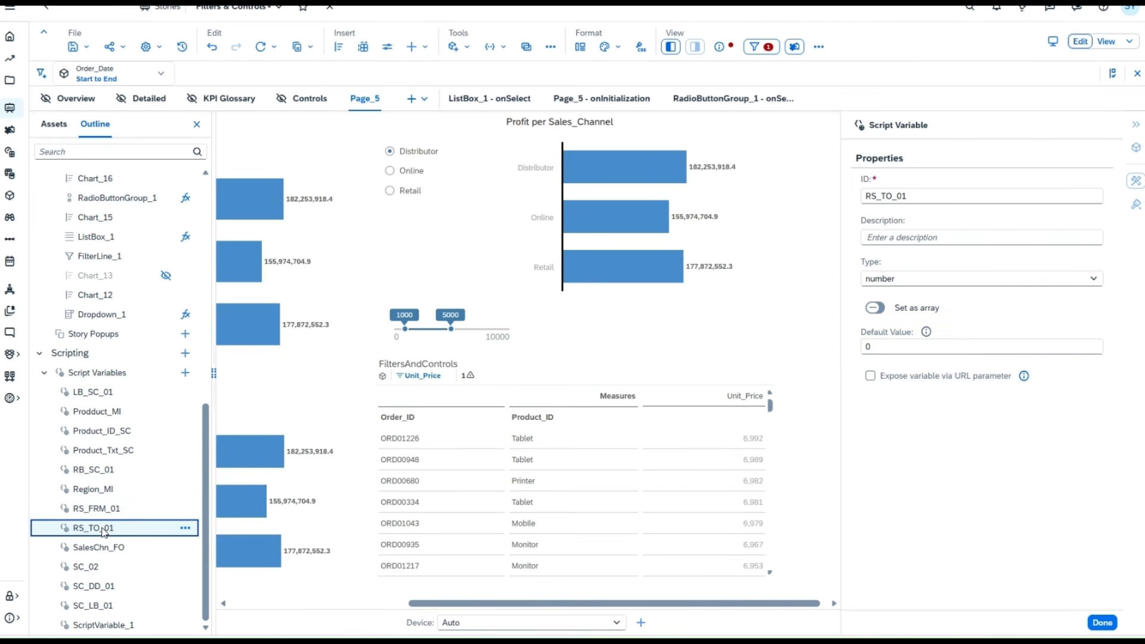
pyautogui.moveTo(899, 349); pyautogui.dragTo(853, 355)
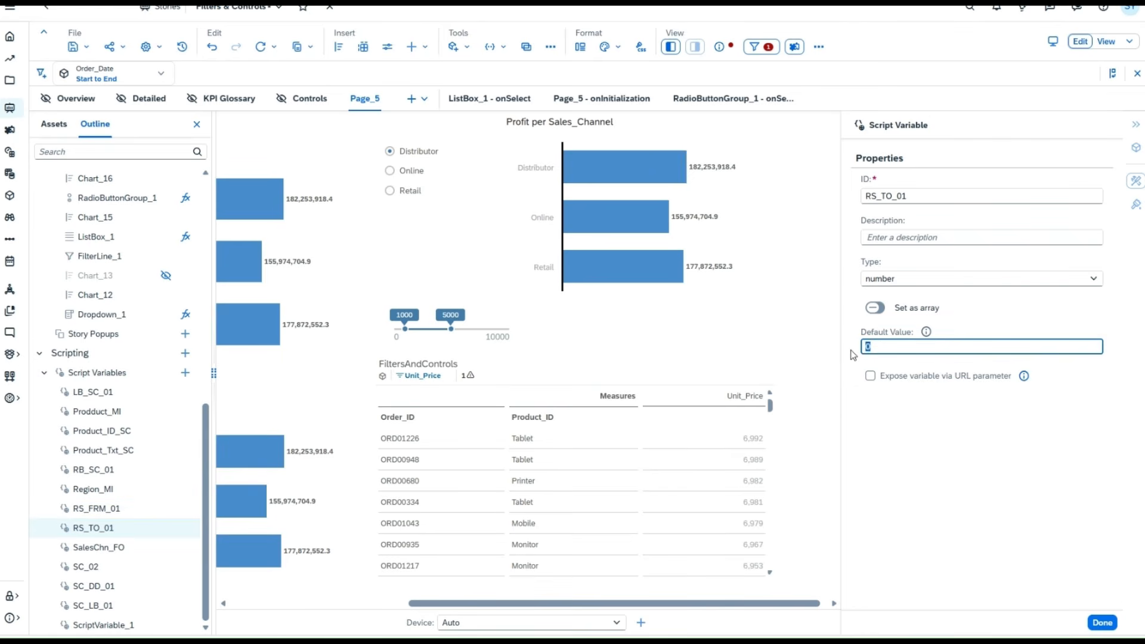
pyautogui.write('5000')
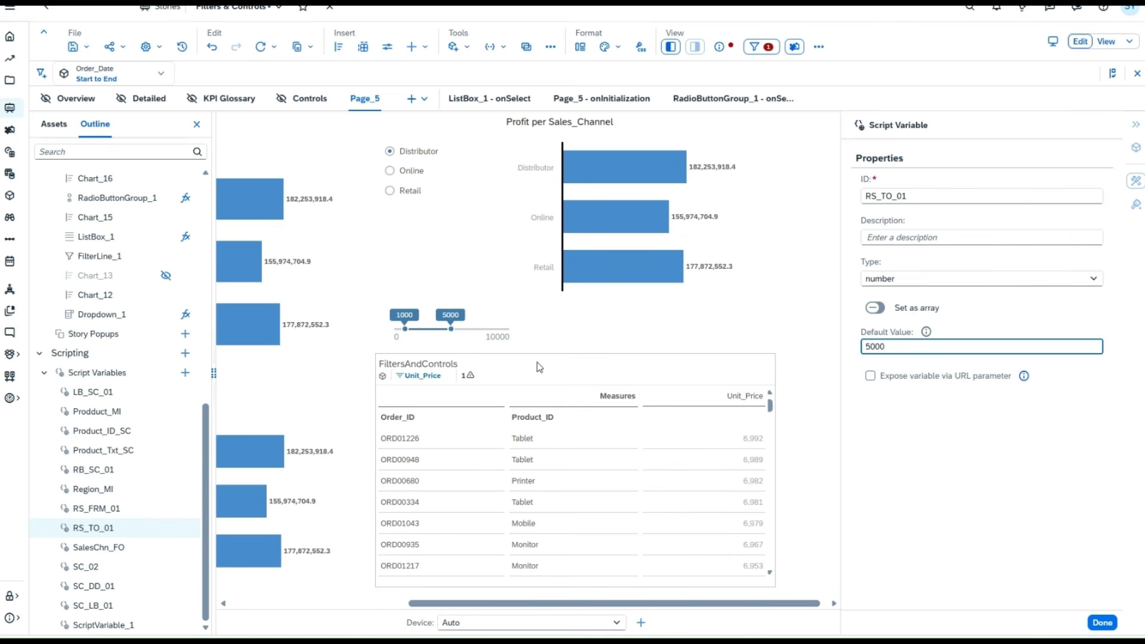
# Write the range slider's start value back to RS_FRM_01 and its end value back to RS_TO_01.
pyautogui.click(480, 346)
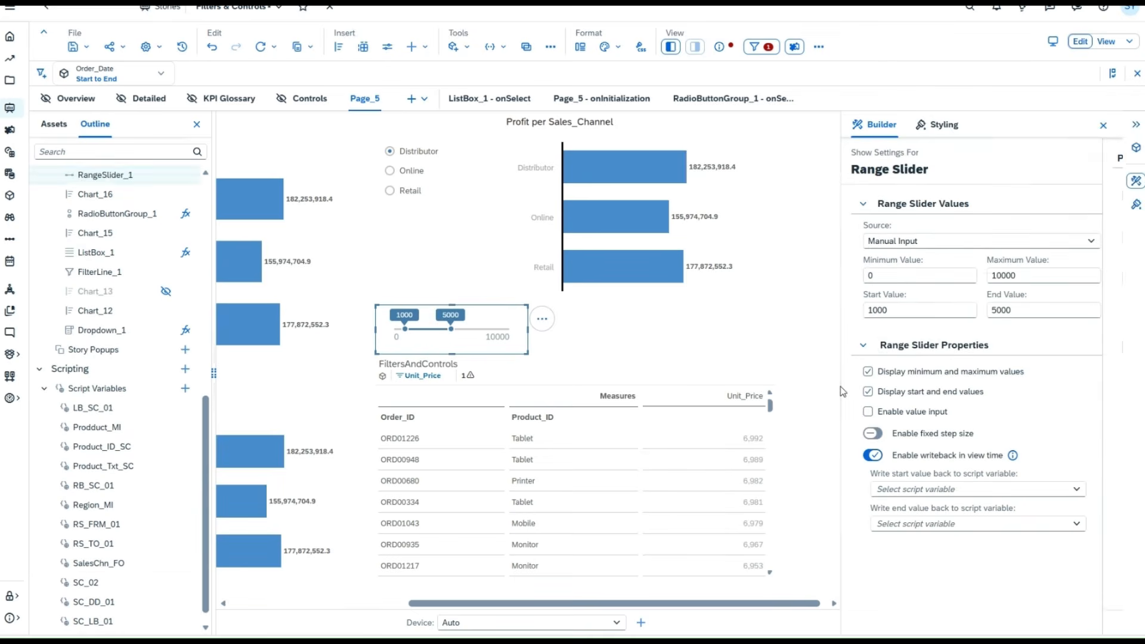
pyautogui.click(1078, 490)
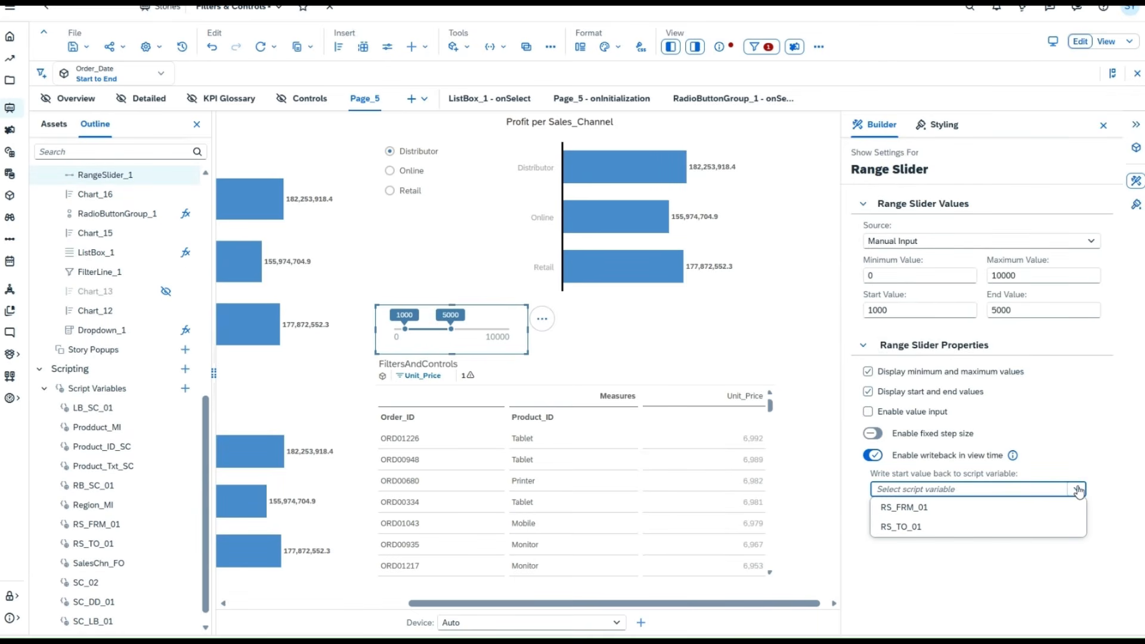
pyautogui.click(1021, 507)
pyautogui.click(1077, 524)
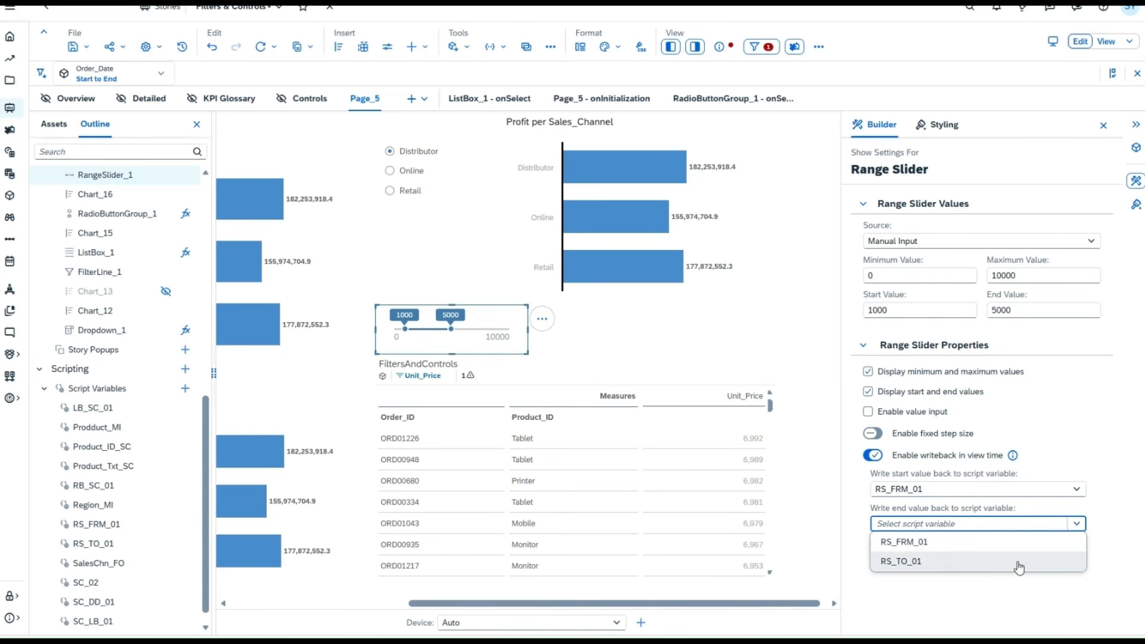
pyautogui.click(1065, 560)
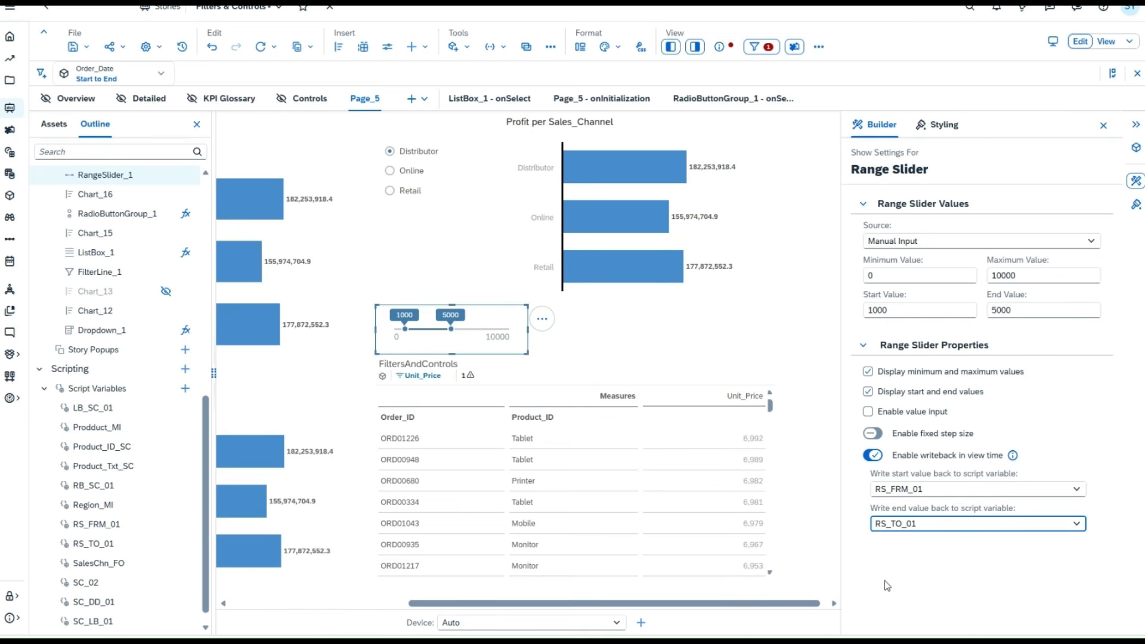
# Start a new calculated measure for the Unit_Price table and name it "Unit Price by Range".
pyautogui.click(669, 442)
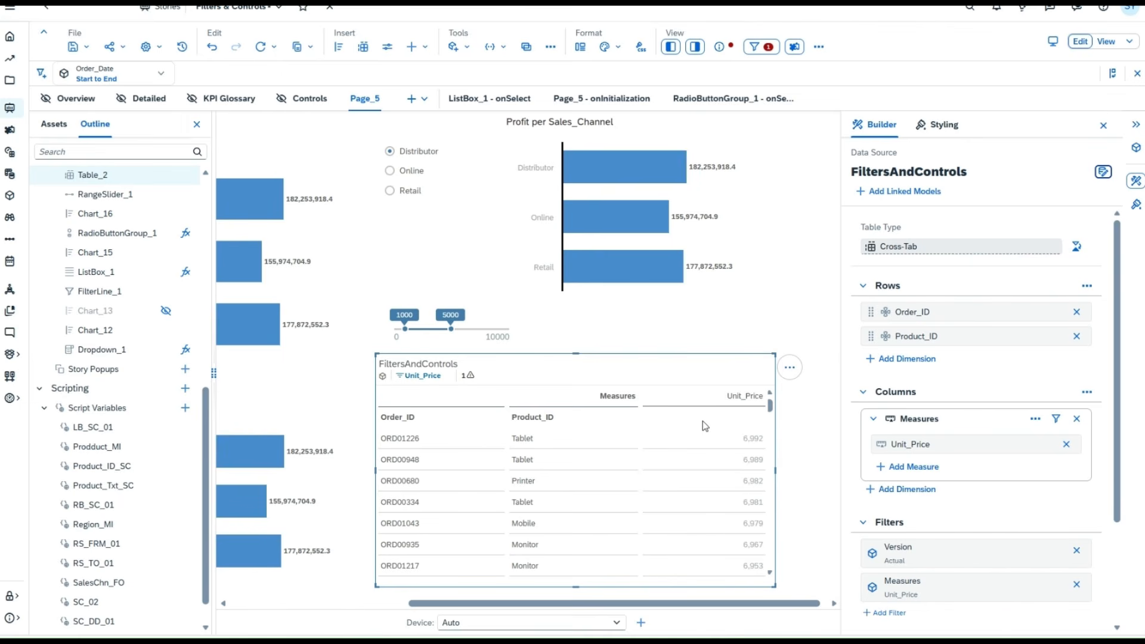
pyautogui.moveTo(754, 605); pyautogui.dragTo(799, 604)
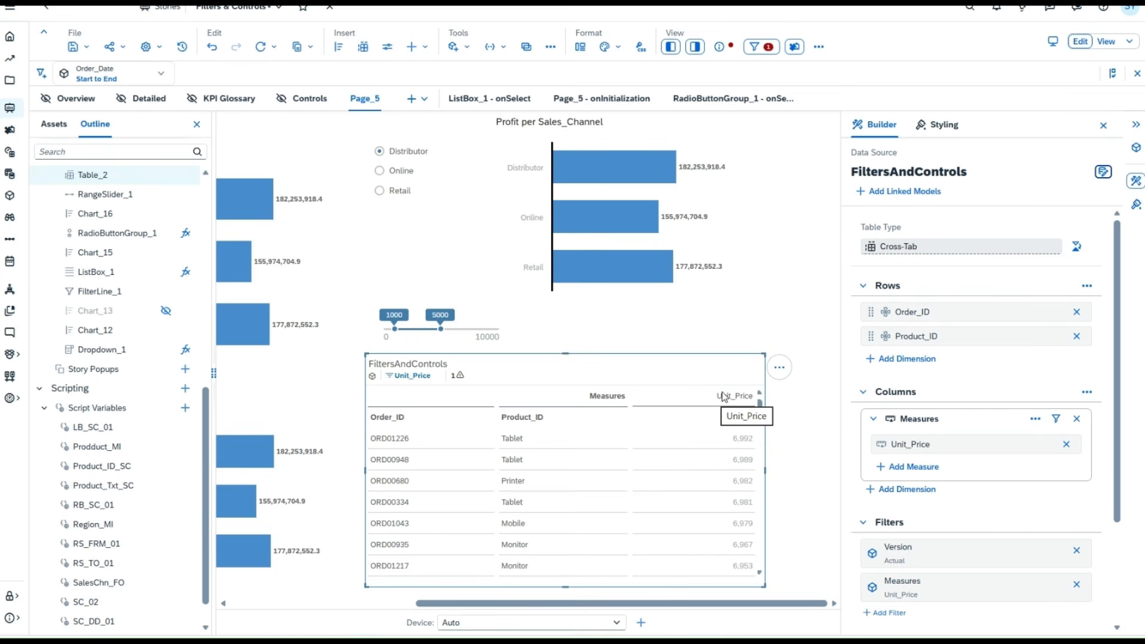
pyautogui.click(917, 468)
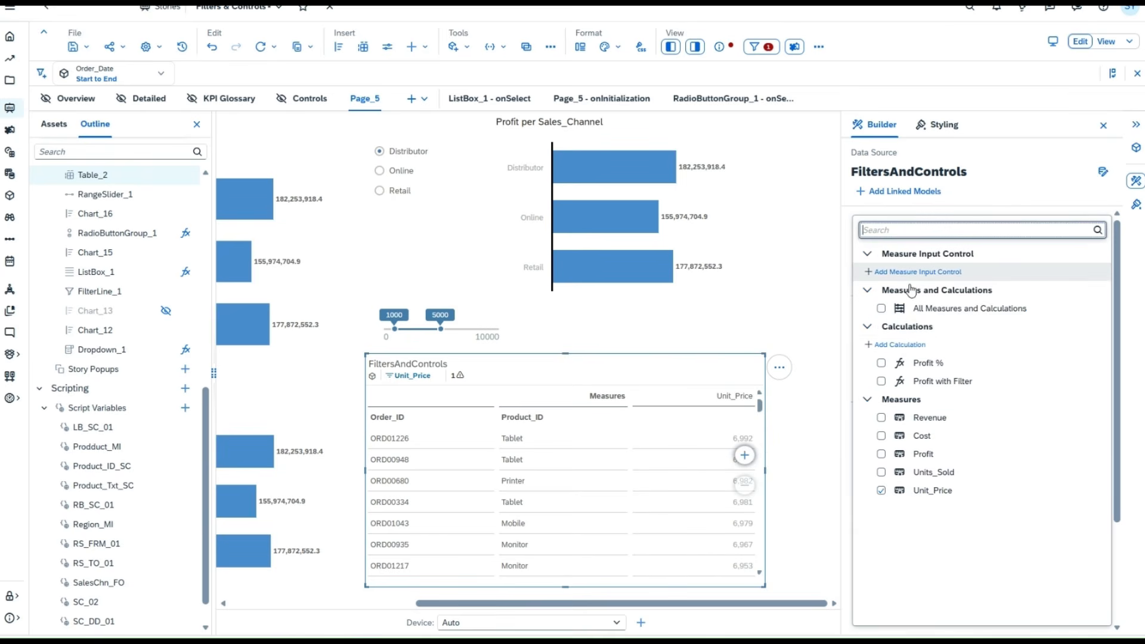
pyautogui.click(899, 344)
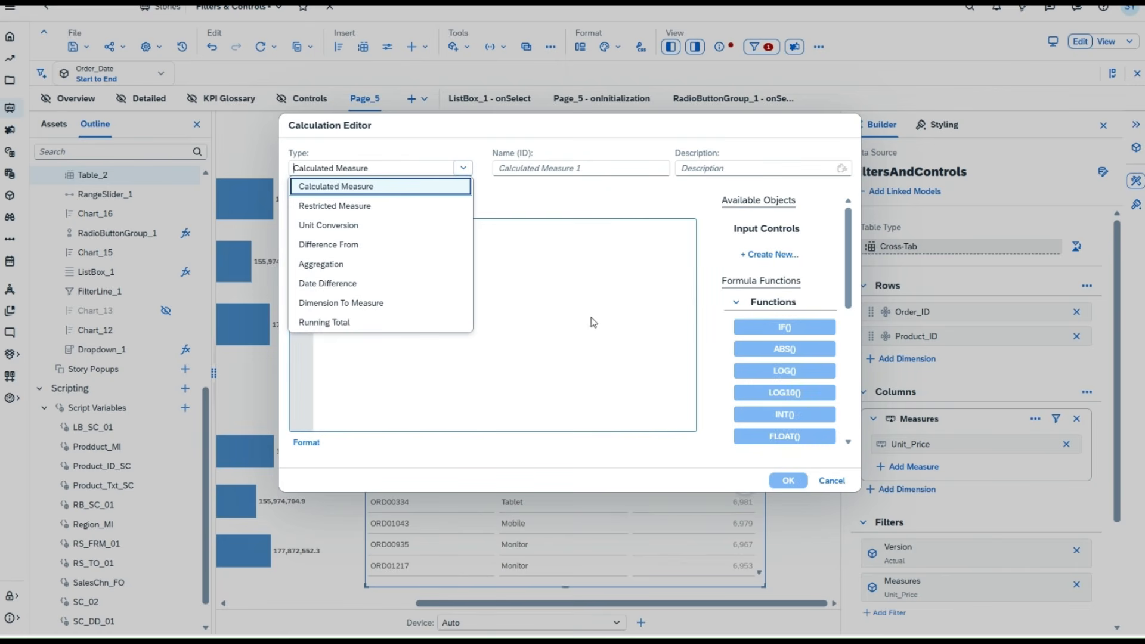
pyautogui.click(571, 308)
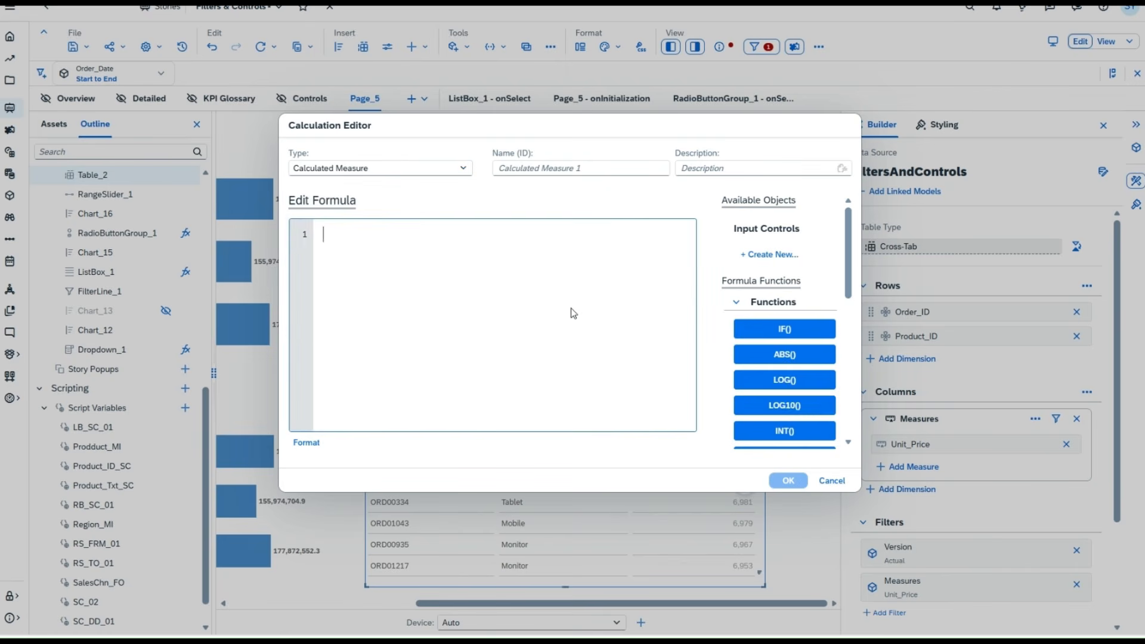
pyautogui.click(572, 169)
pyautogui.write('Unit Proc')
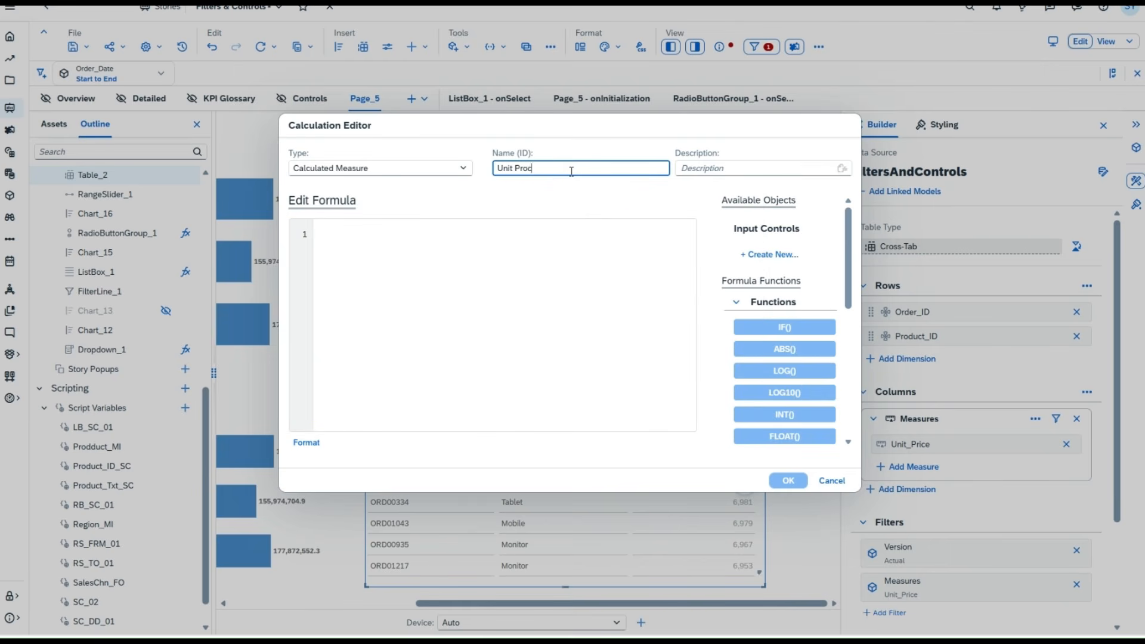
pyautogui.press('BackSpace')
pyautogui.write('ce by Range')
pyautogui.click(518, 254)
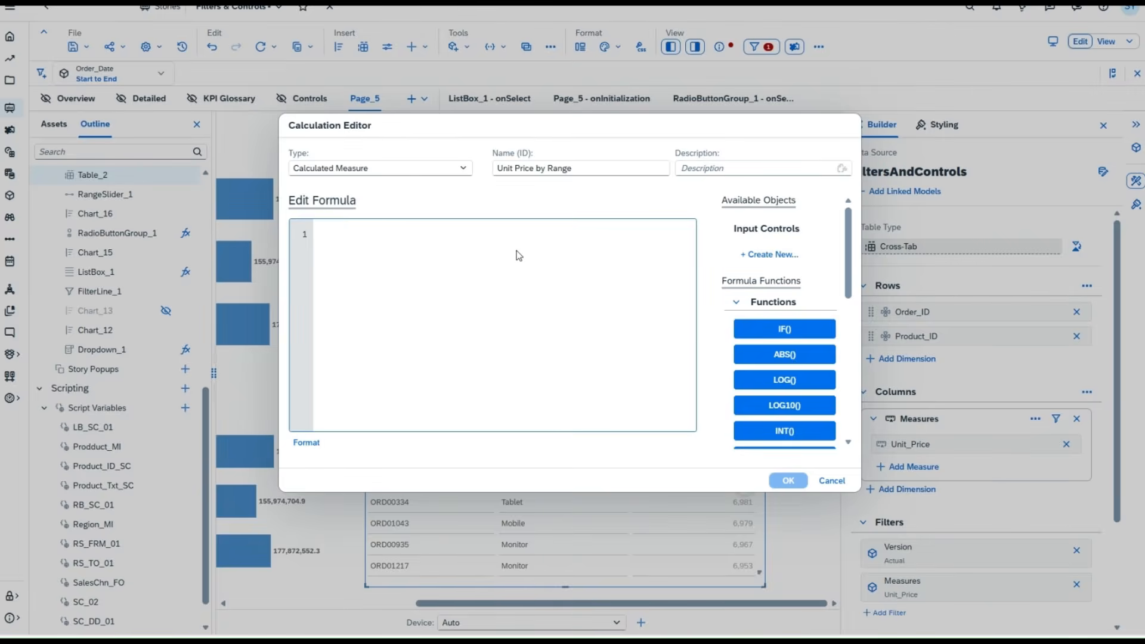
# Start the formula with the condition that Unit_Price is greater than or equal to the RS_FRM_01 script variable.
pyautogui.write('[')
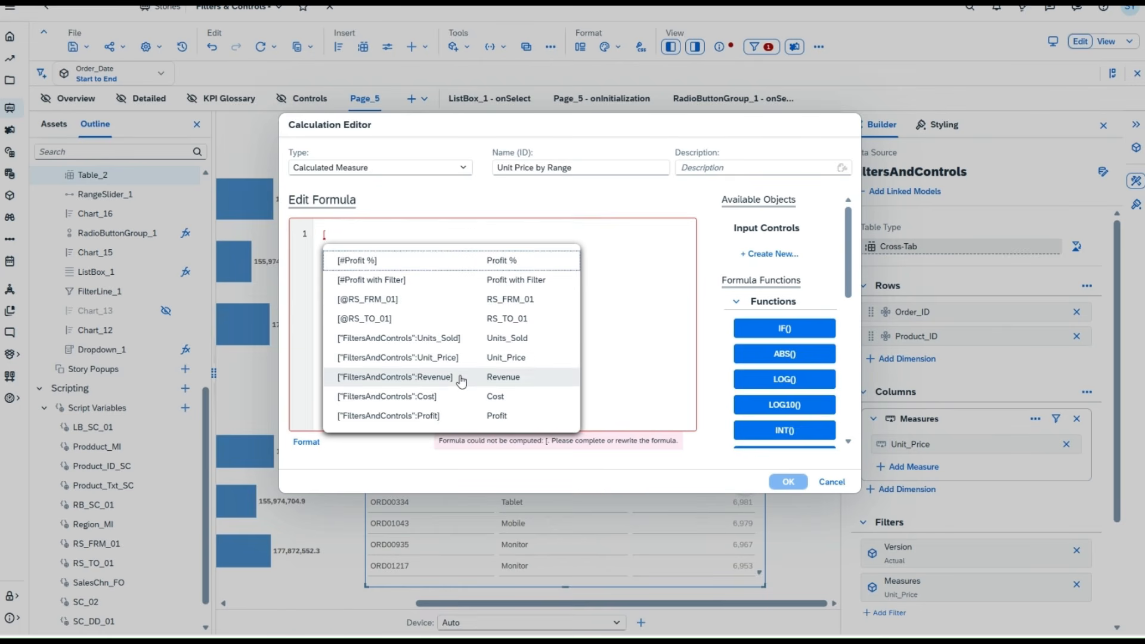
pyautogui.click(424, 357)
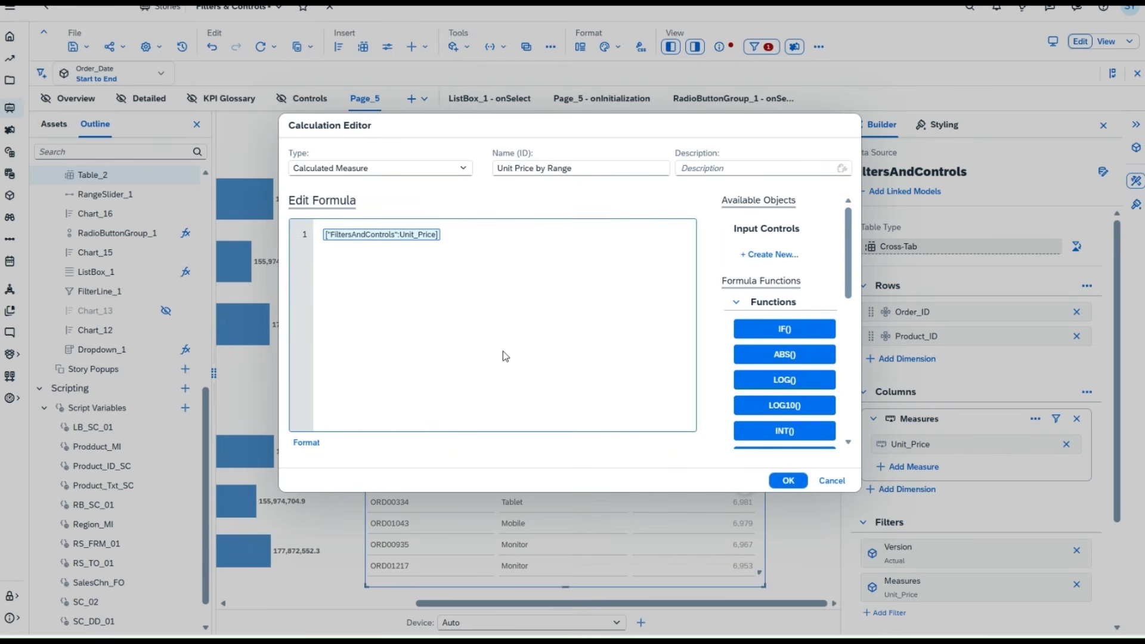
pyautogui.write('>')
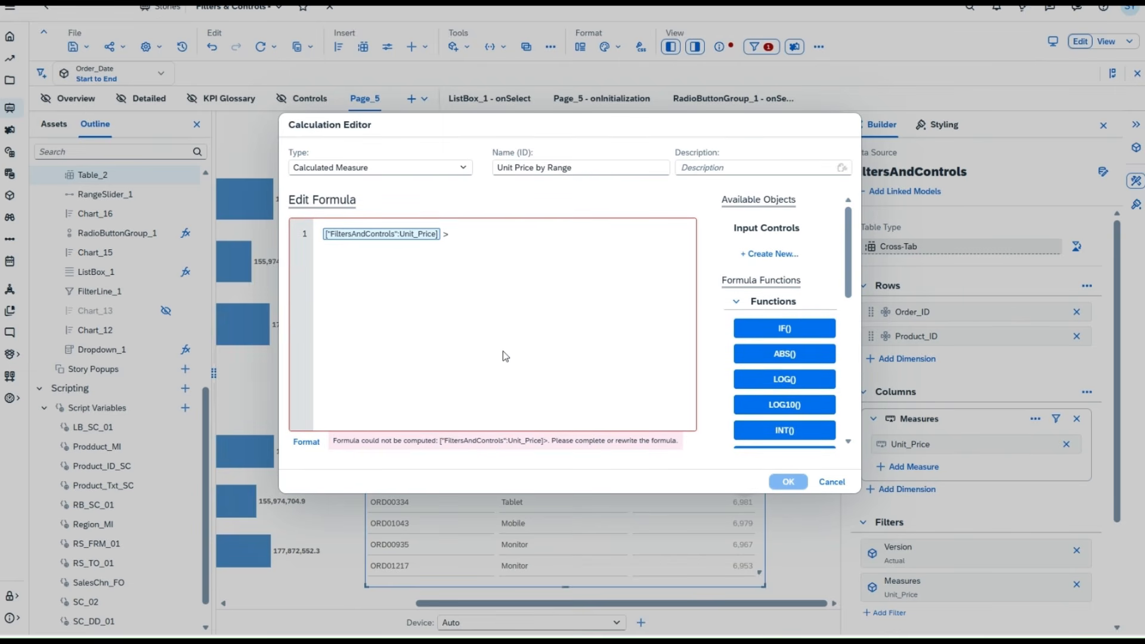
pyautogui.write('= [')
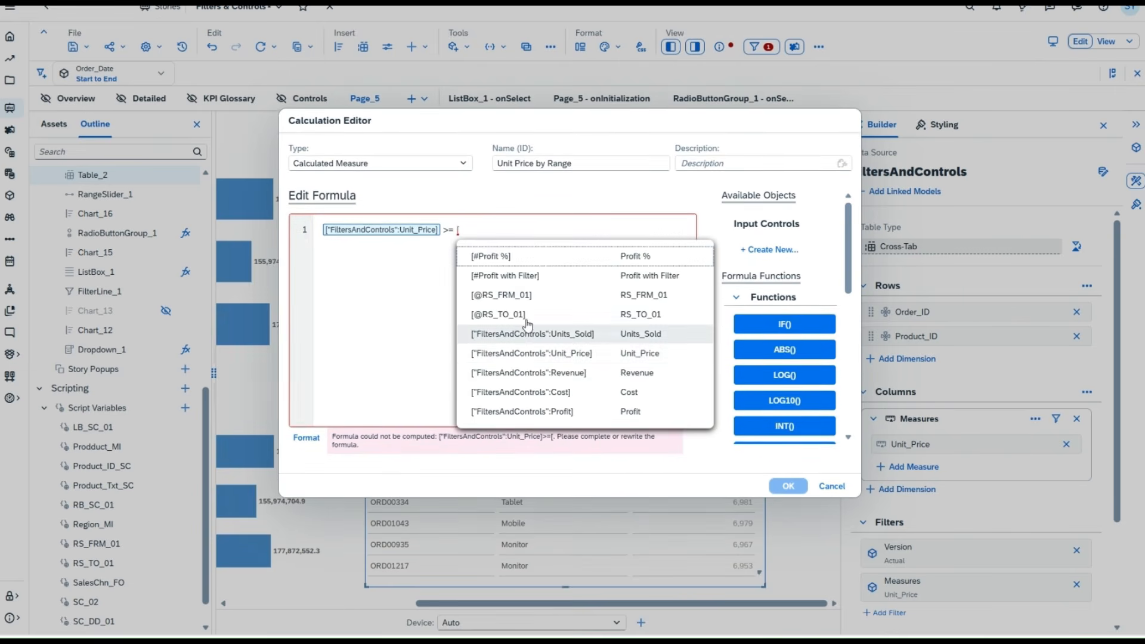
pyautogui.click(550, 294)
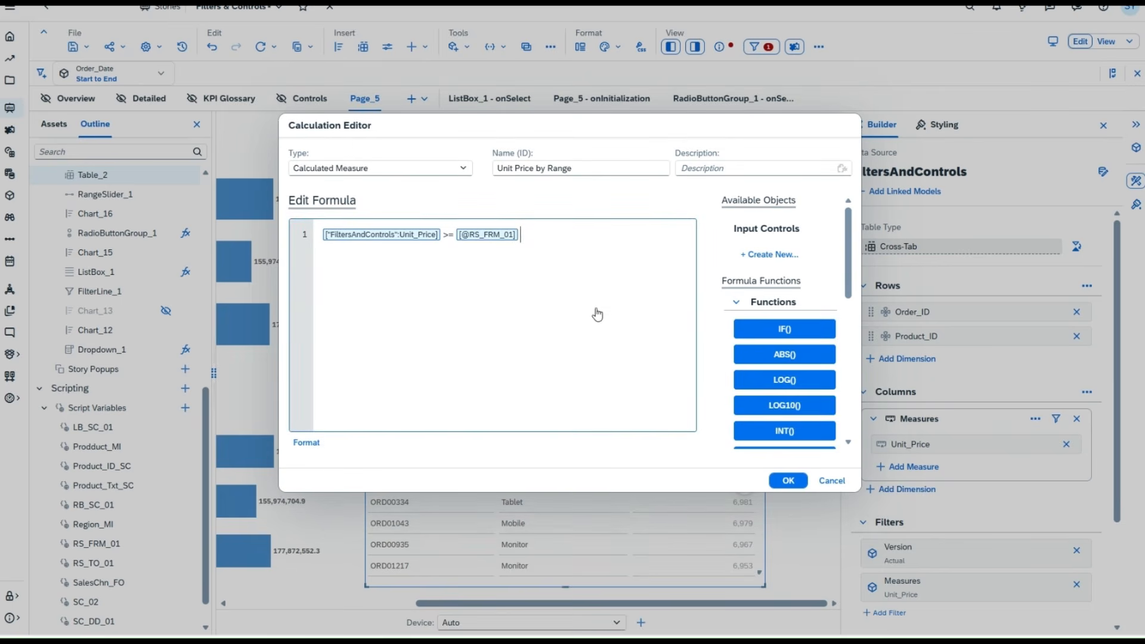
# Extend the condition with "and" so that Unit_Price is also less than or equal to the RS_TO_01 script variable.
pyautogui.write('and ')
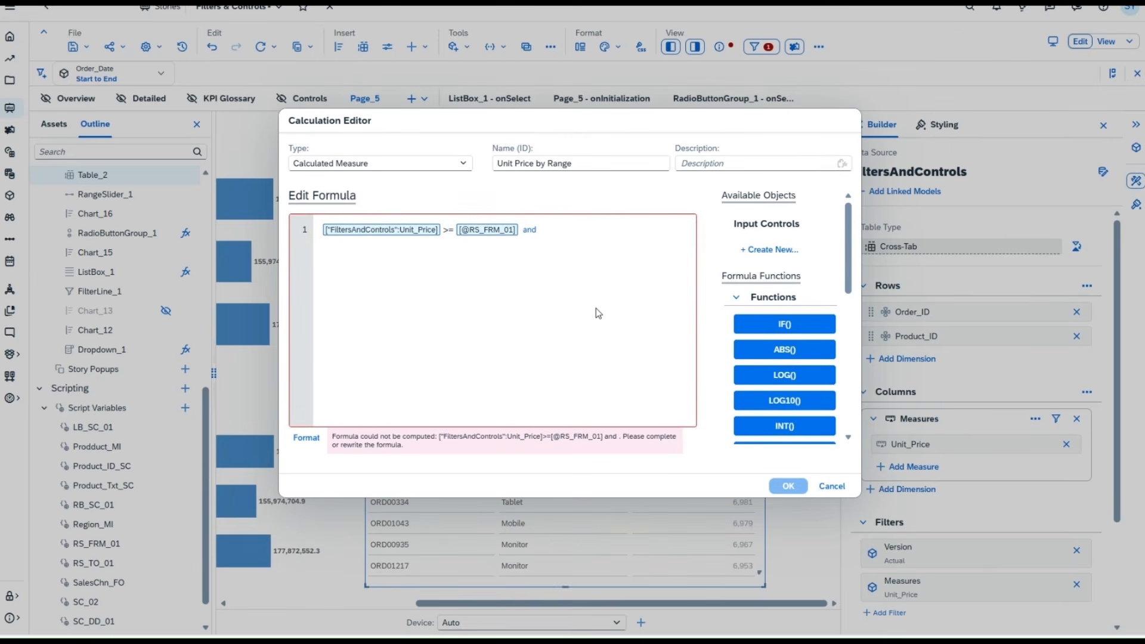
pyautogui.write('[')
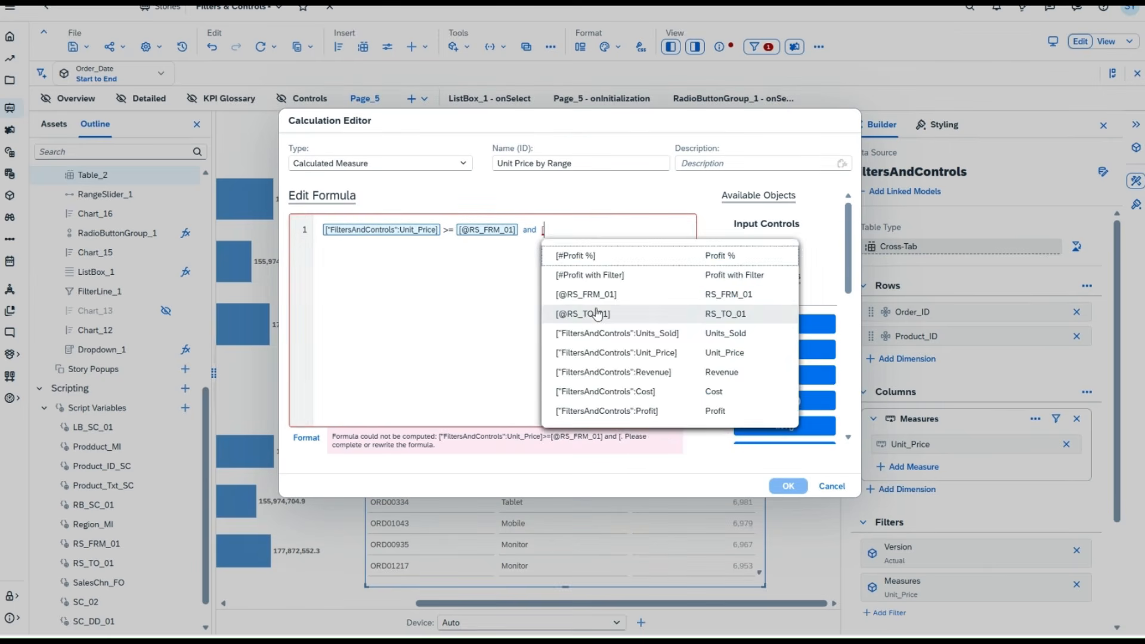
pyautogui.click(695, 353)
pyautogui.write('<=')
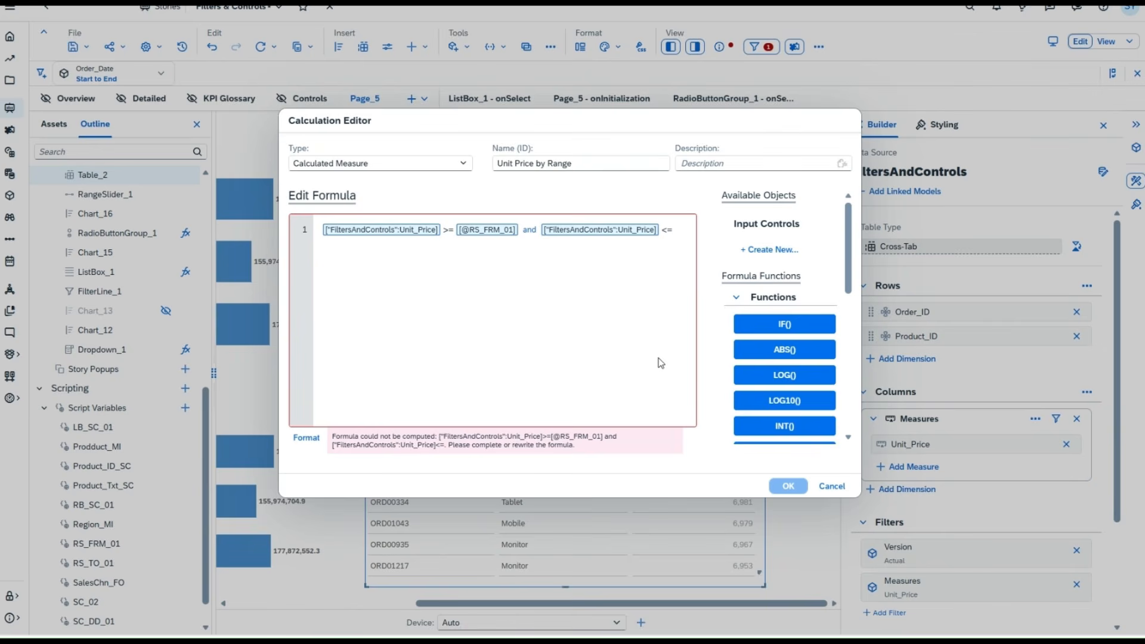
pyautogui.write(' [')
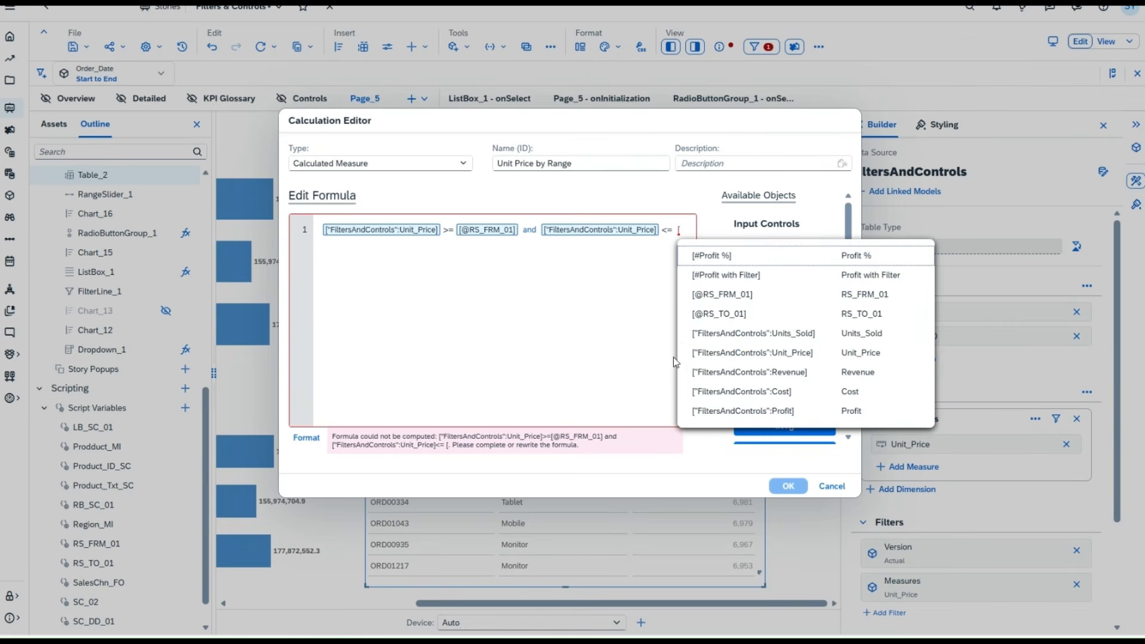
pyautogui.click(734, 314)
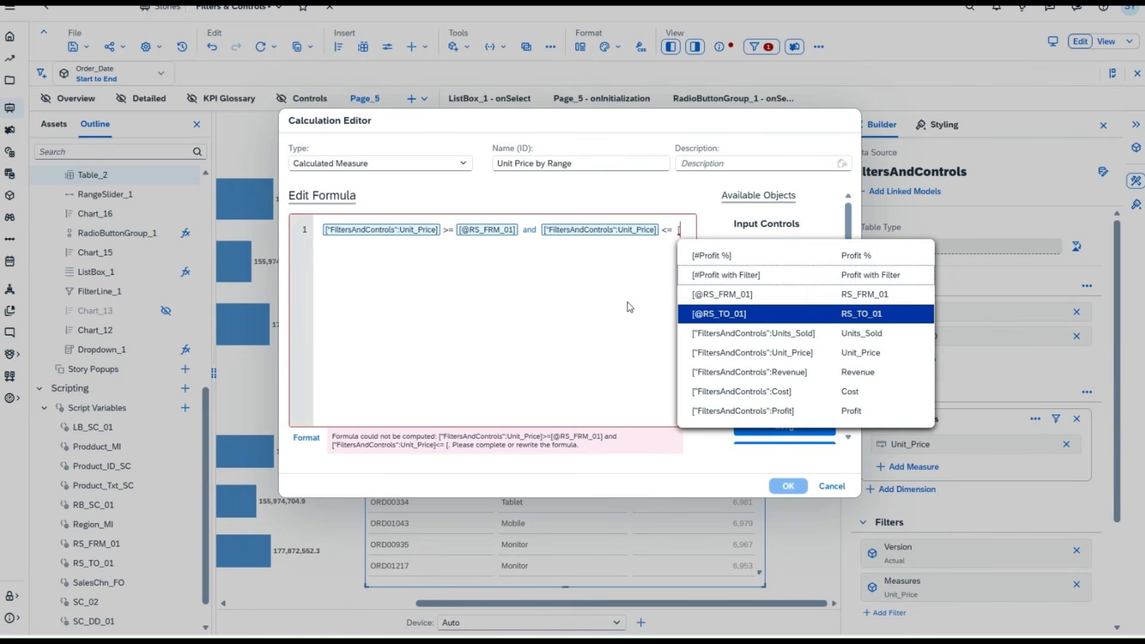
pyautogui.click(716, 316)
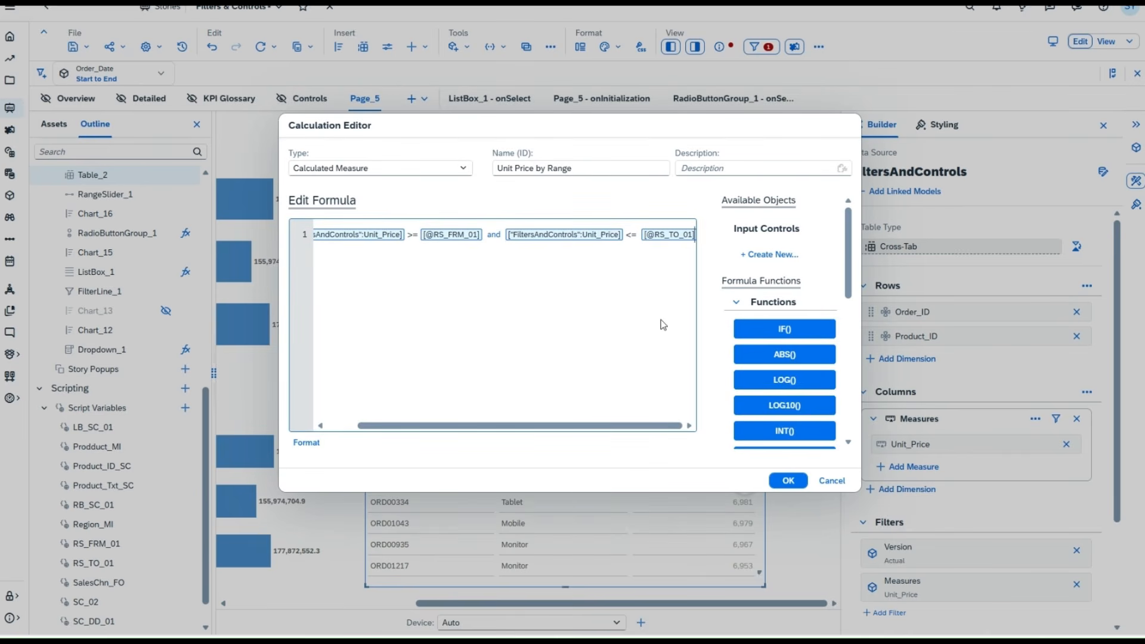
# Insert an IF function before the range condition and clear its placeholder arguments so the function opens around the condition.
pyautogui.hscroll(-5, 349, 253)
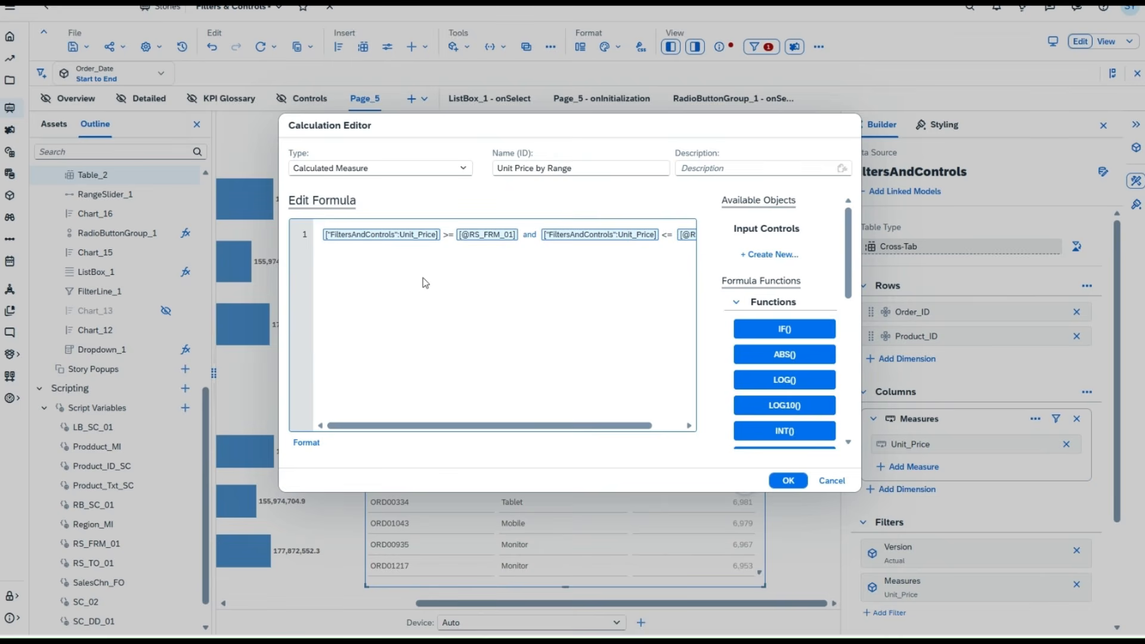
pyautogui.write('IF( , , )')
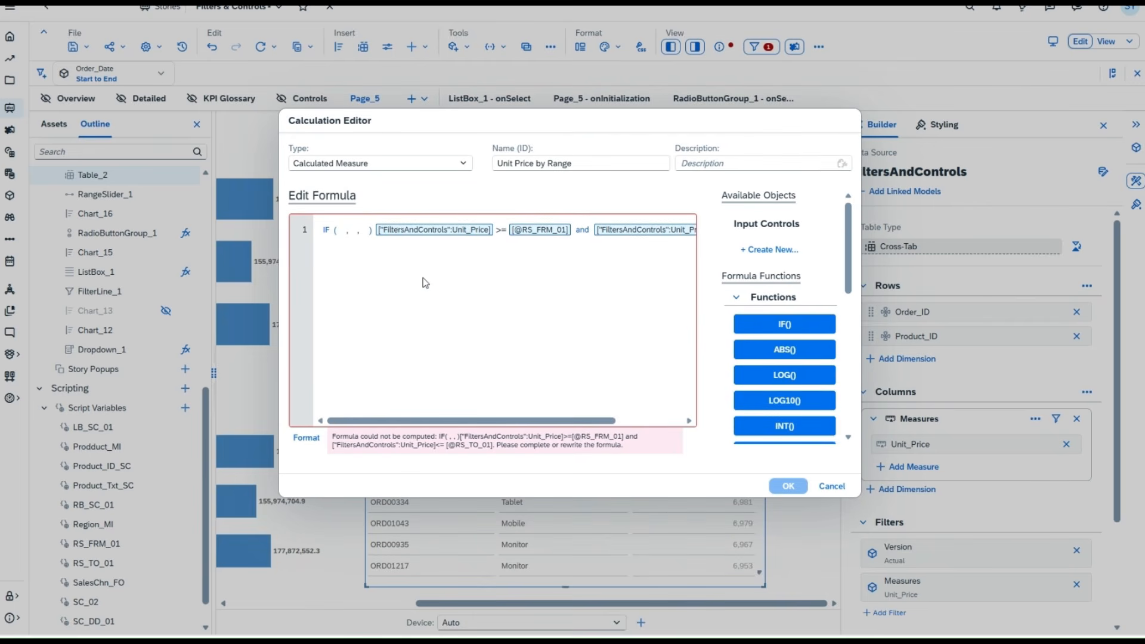
pyautogui.press('Delete')
pyautogui.press('Delete')
pyautogui.press('Delete')
pyautogui.press('Delete')
pyautogui.press('Delete')
pyautogui.press('Delete')
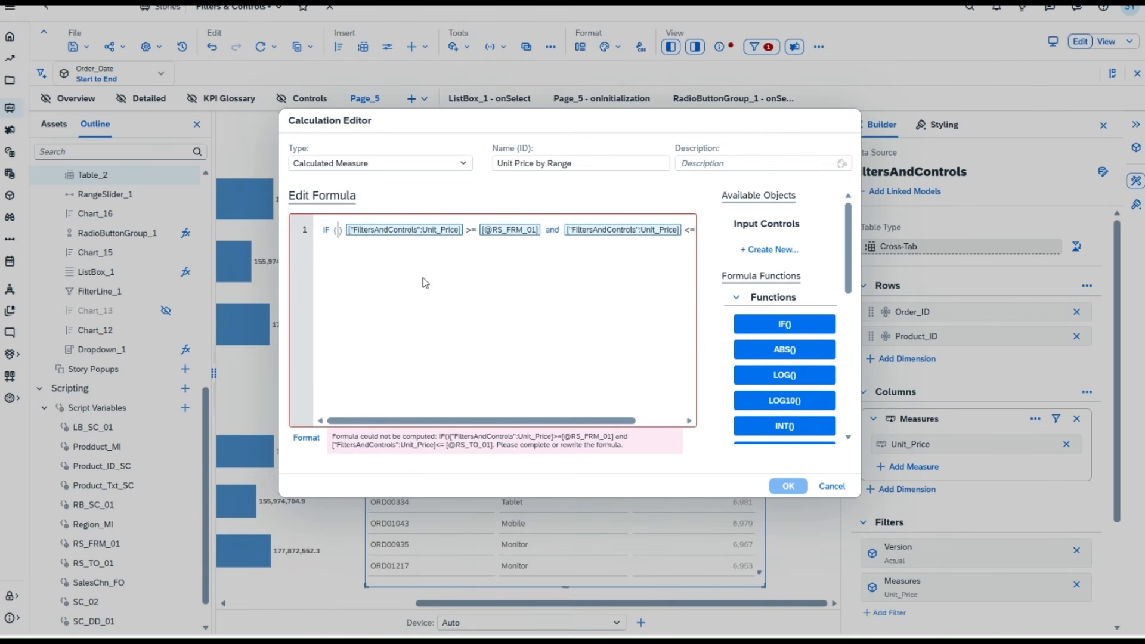
# Complete the IF formula with Unit_Price as the true result and 0 as the false result, and save the calculated measure.
pyautogui.hscroll(1, 531, 316)
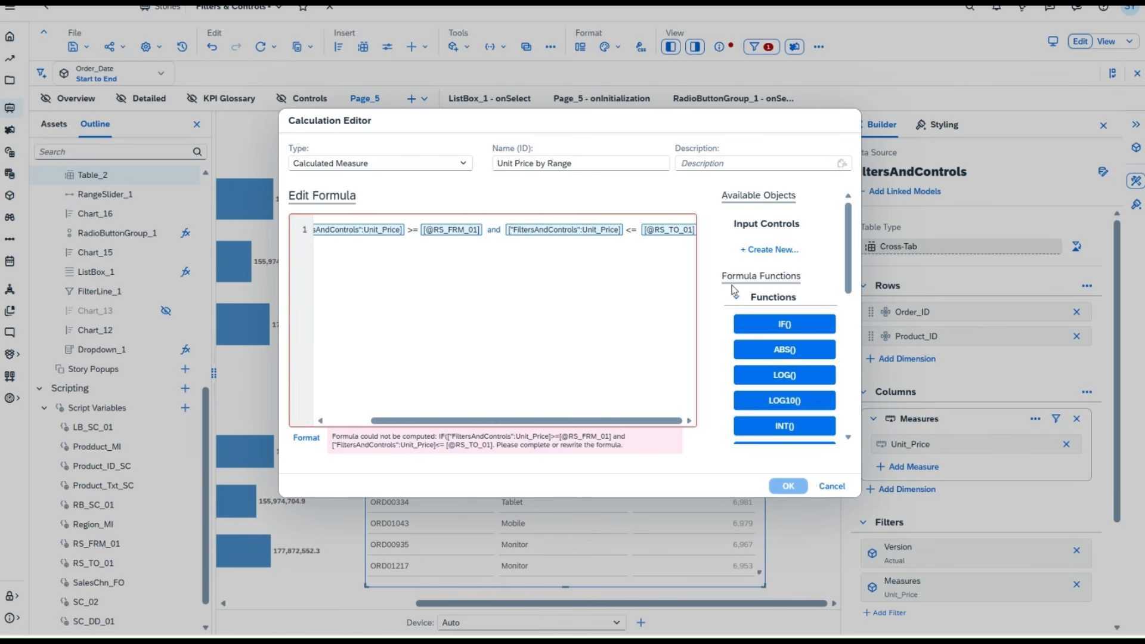
pyautogui.write(',')
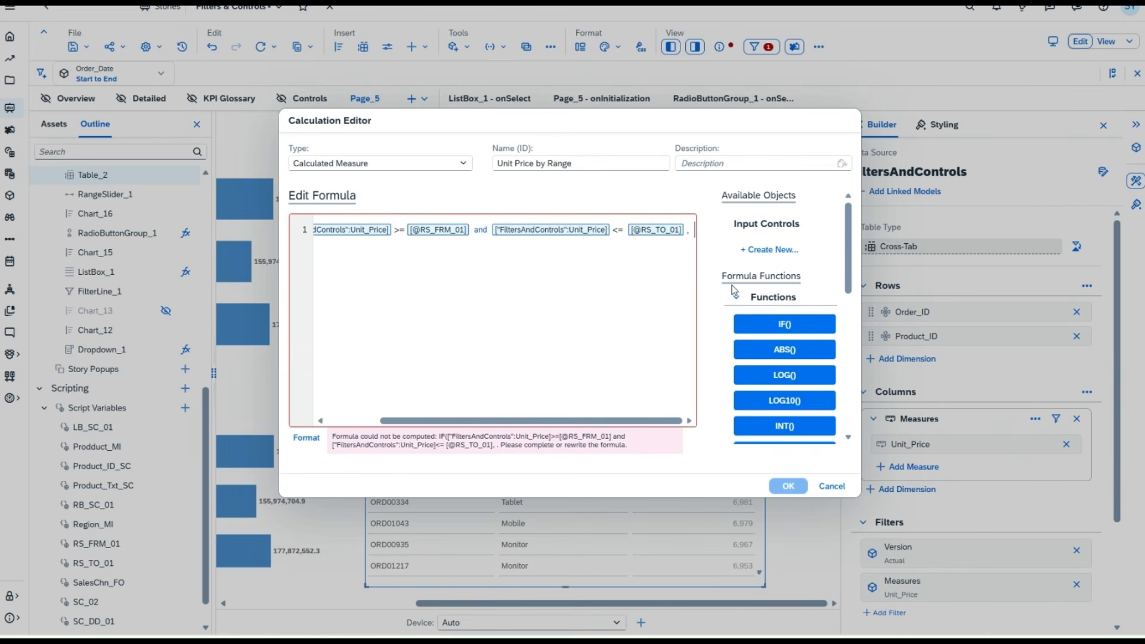
pyautogui.write(' un')
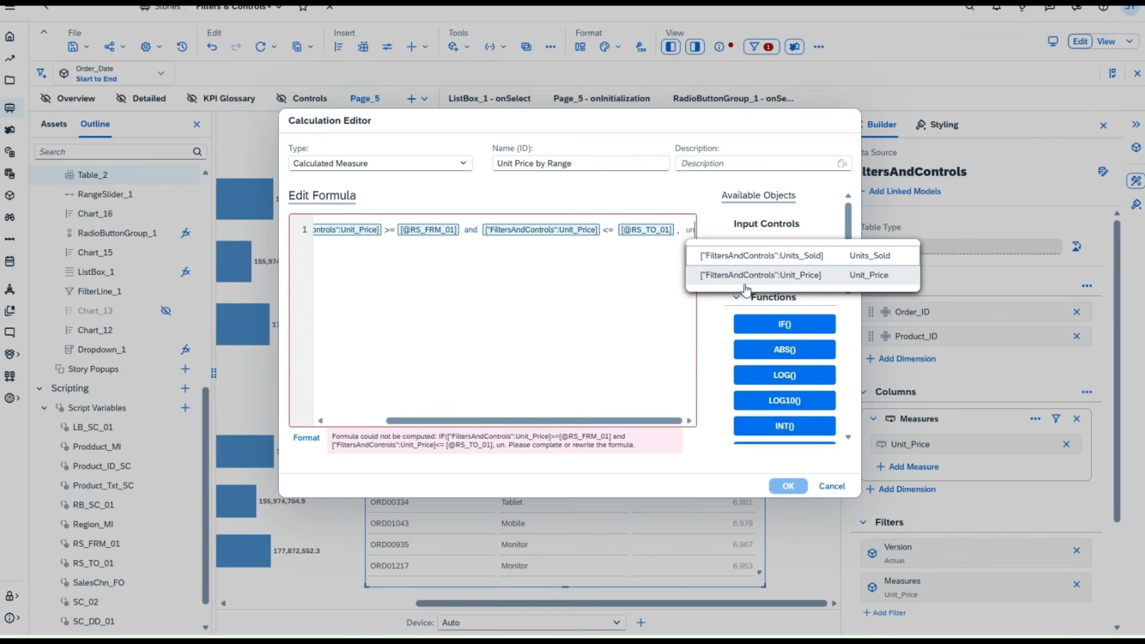
pyautogui.click(740, 276)
pyautogui.write(',')
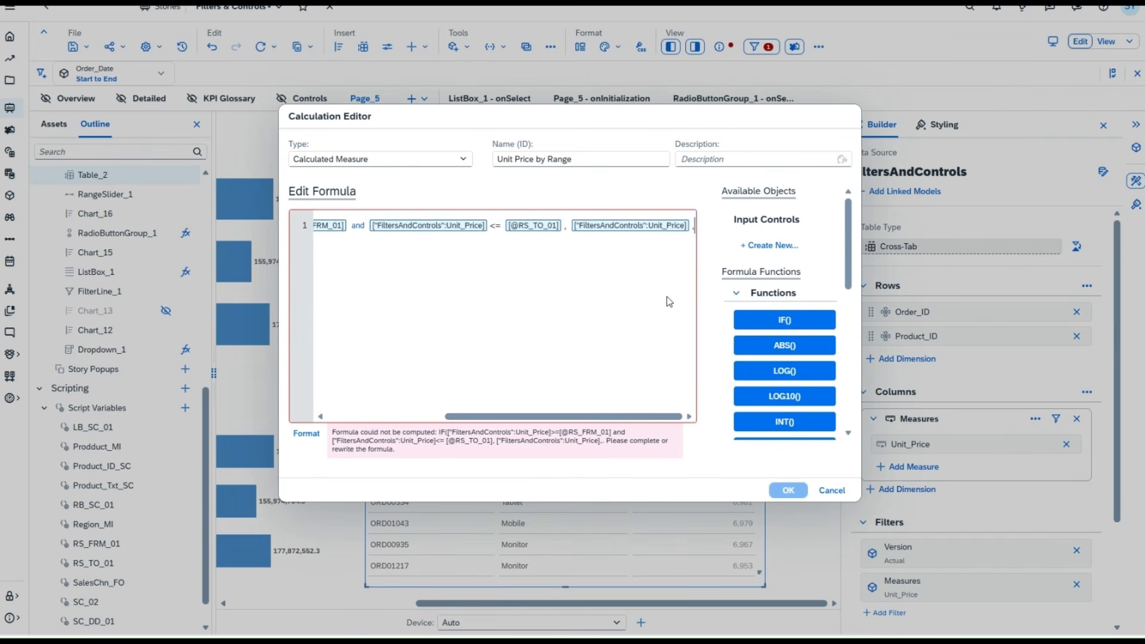
pyautogui.write(' 0 )')
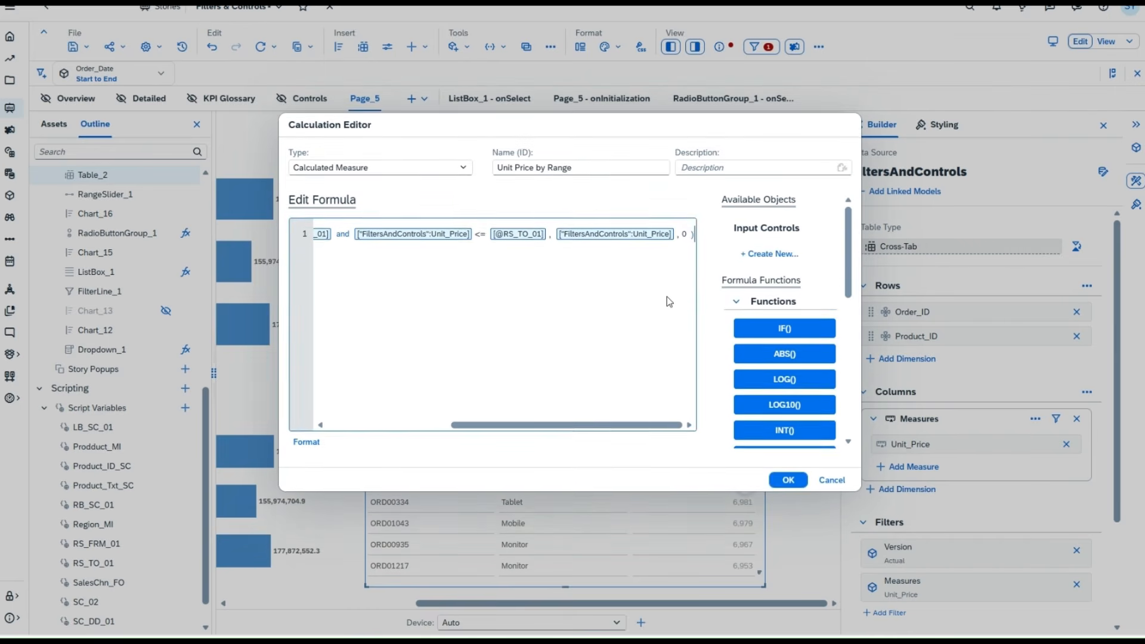
pyautogui.click(789, 480)
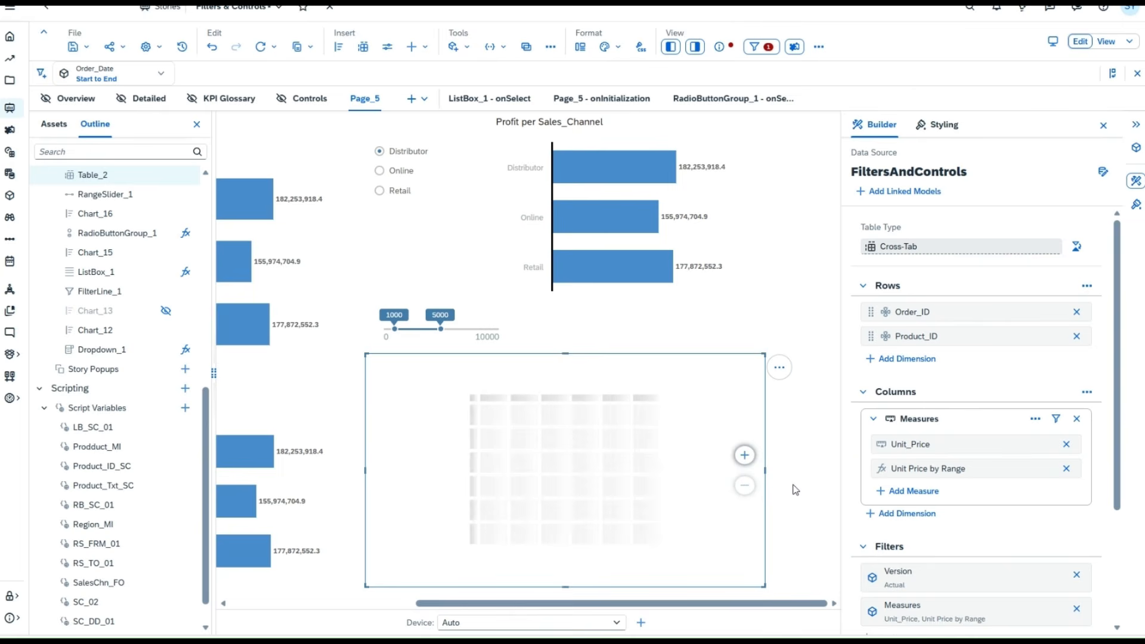
# Compare the Unit_Price and Unit Price by Range columns in the table down to the rows around the 5000 limit.
pyautogui.click(736, 462)
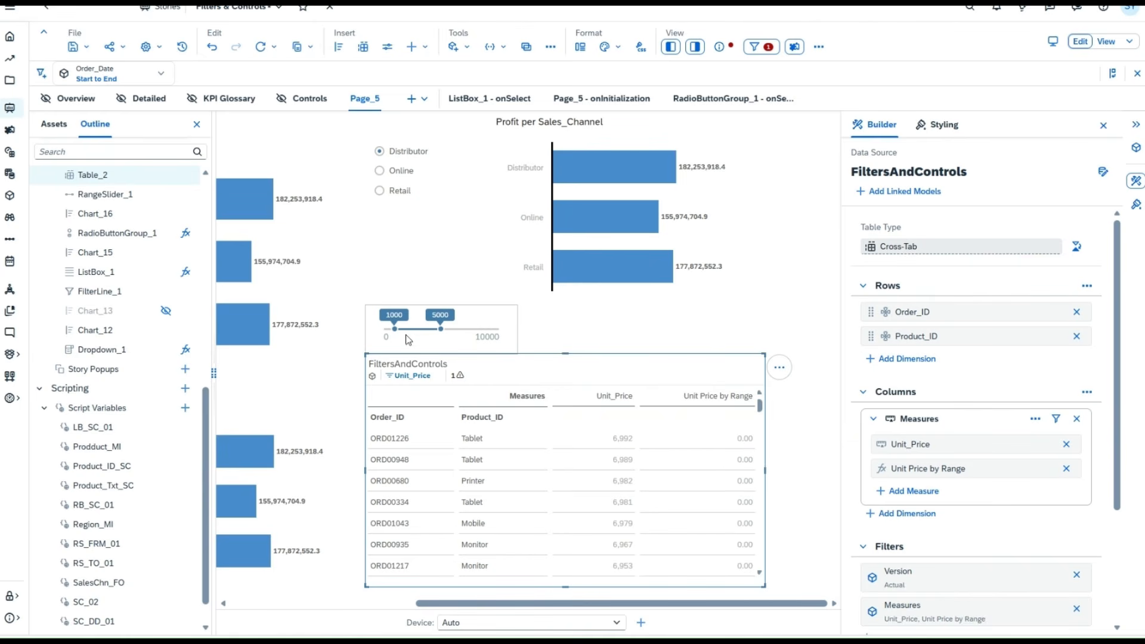
pyautogui.scroll(-5, 664, 512)
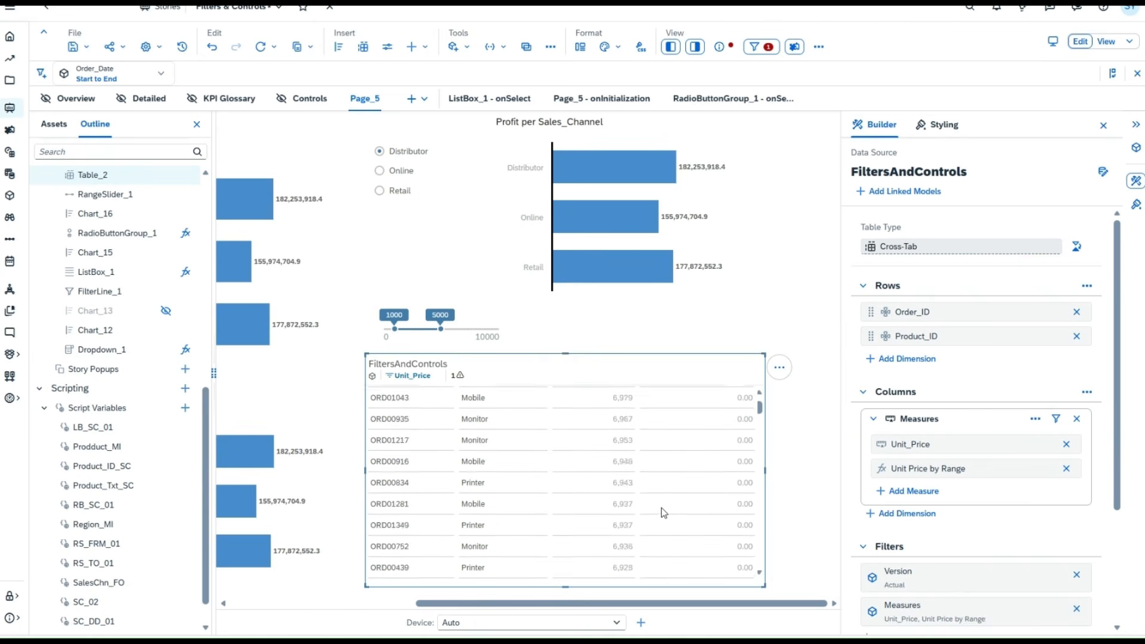
pyautogui.scroll(-5, 663, 512)
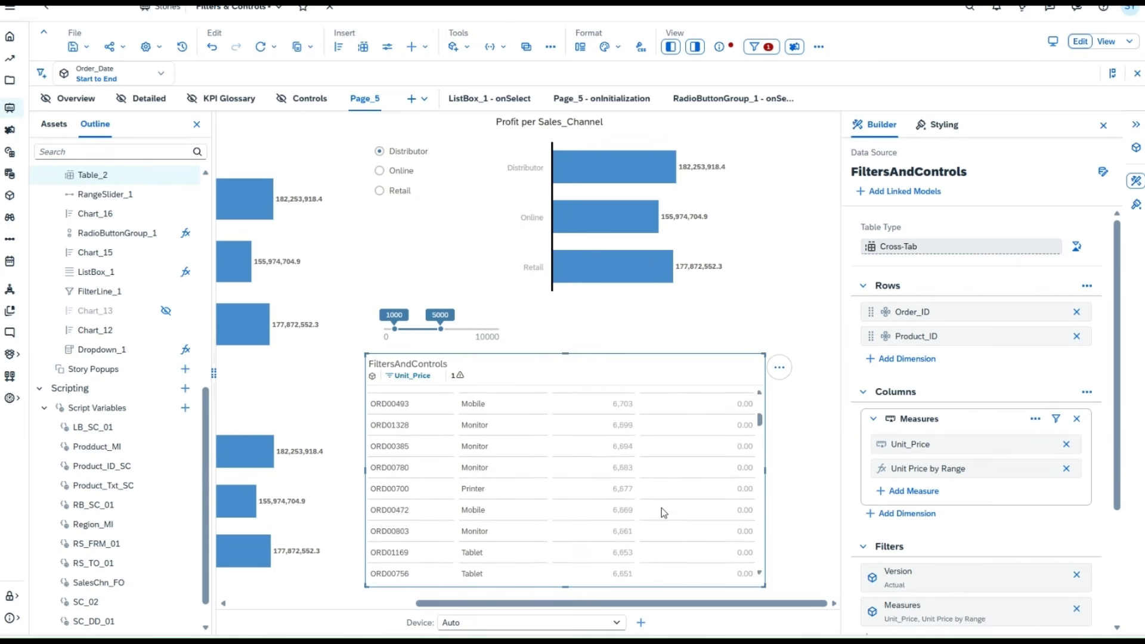
pyautogui.scroll(-5, 664, 512)
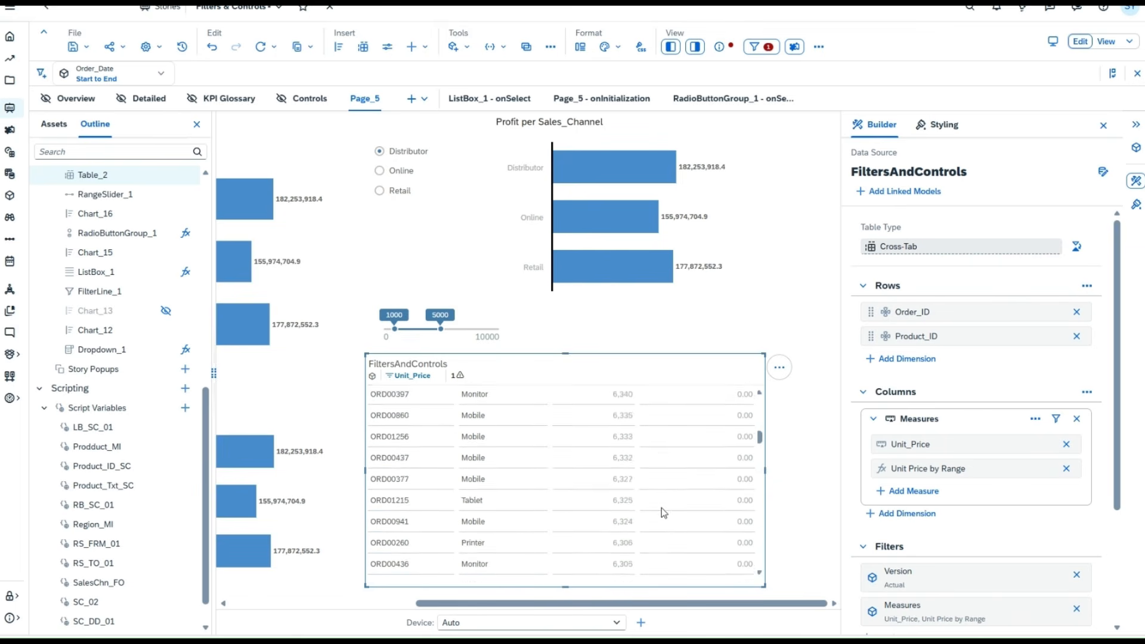
pyautogui.scroll(-5, 663, 512)
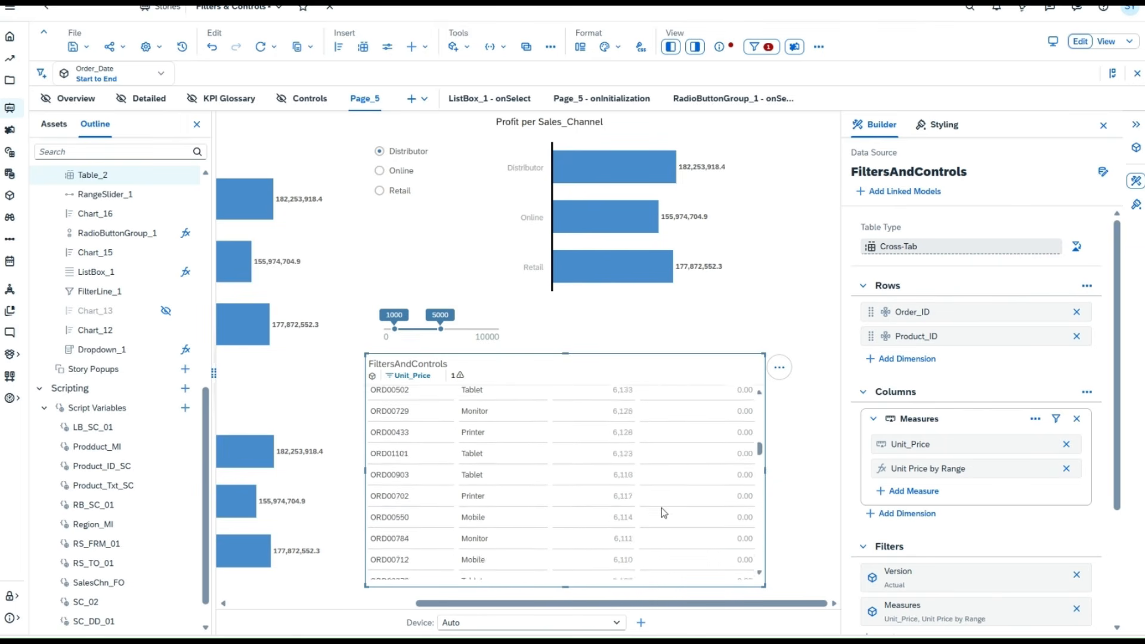
pyautogui.moveTo(760, 458); pyautogui.dragTo(762, 507)
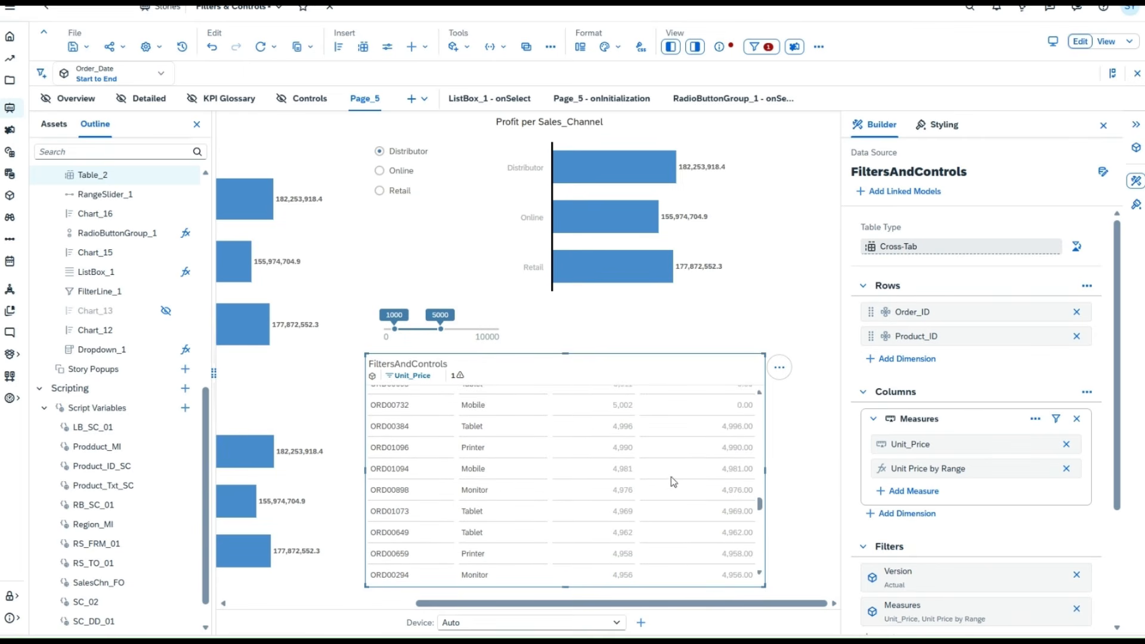
# Remove the Unit_Price measure from the table and check the rows of Unit Price by Range.
pyautogui.click(1066, 445)
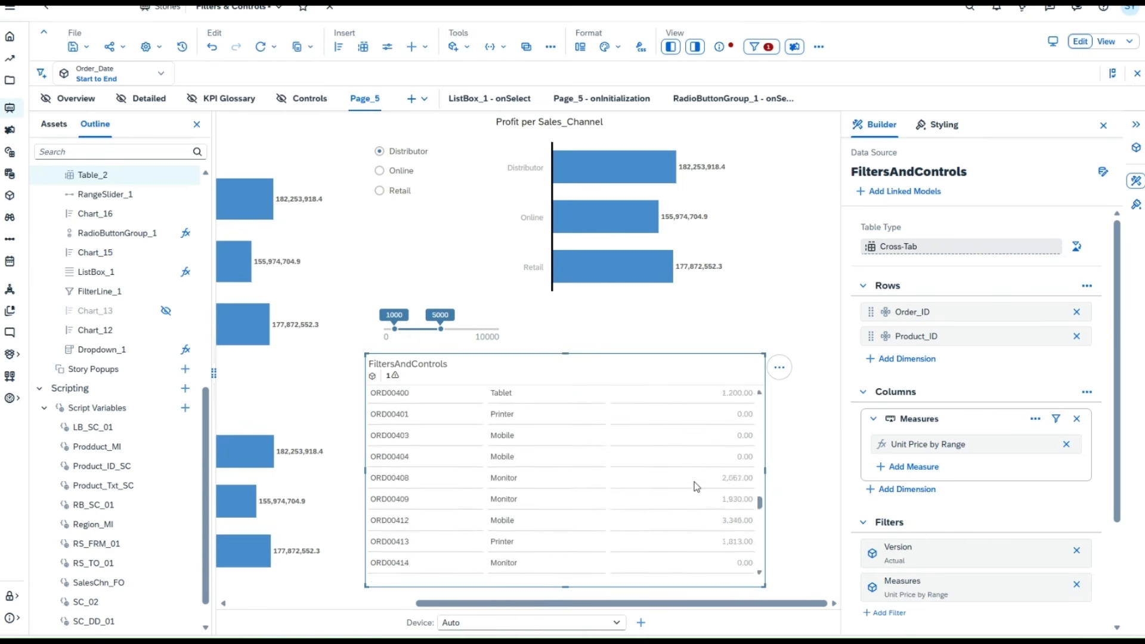
pyautogui.scroll(10, 697, 486)
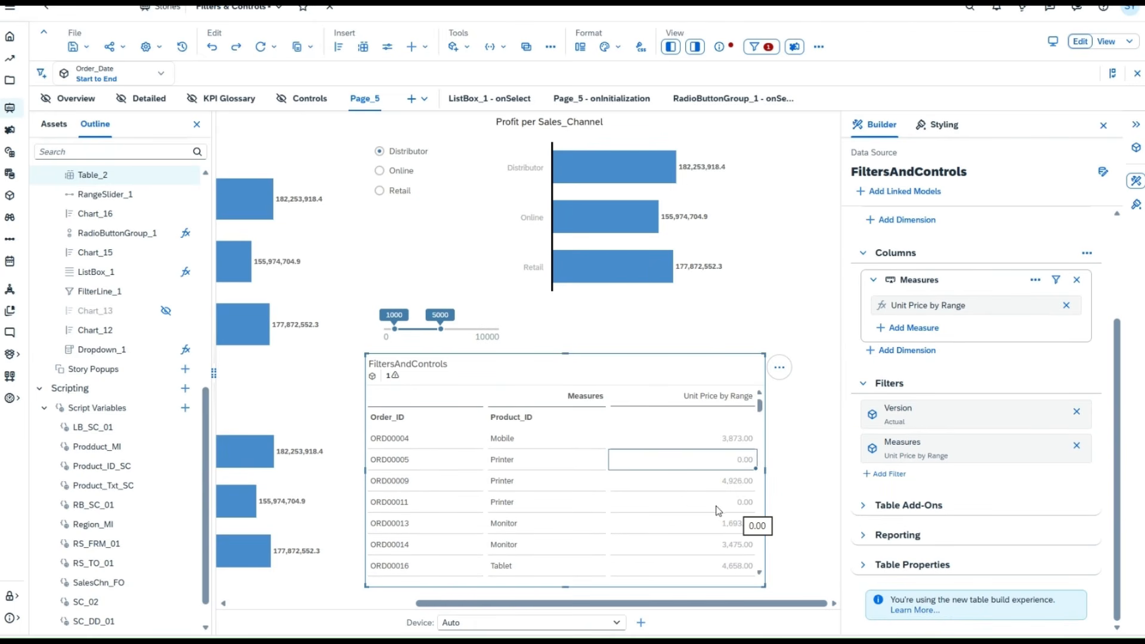
pyautogui.scroll(-1, 718, 508)
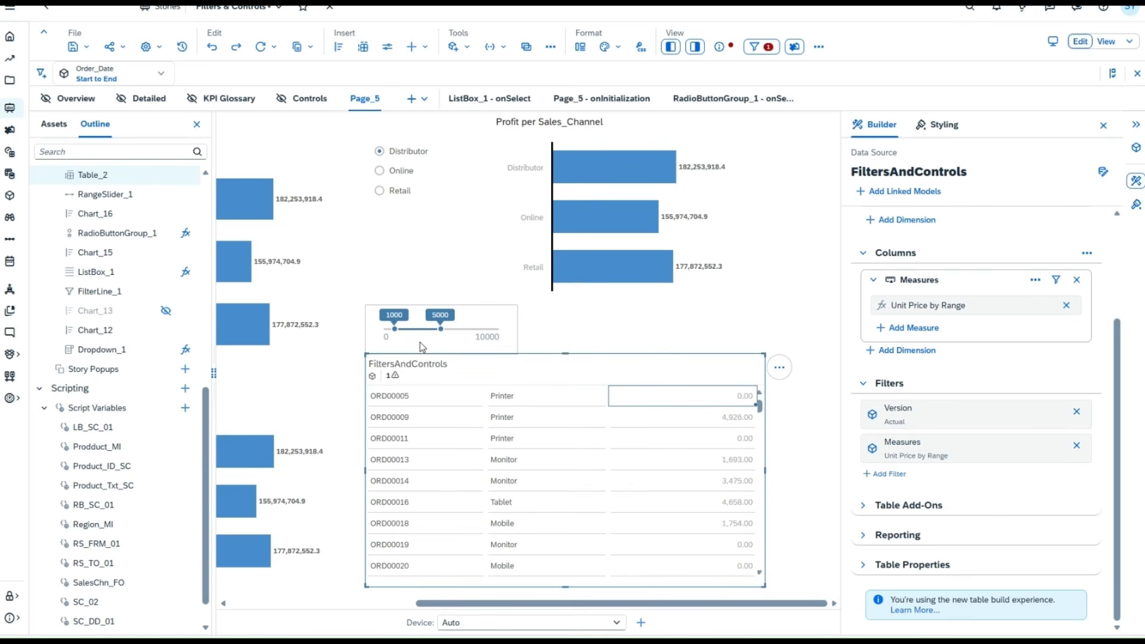
pyautogui.scroll(-1, 717, 537)
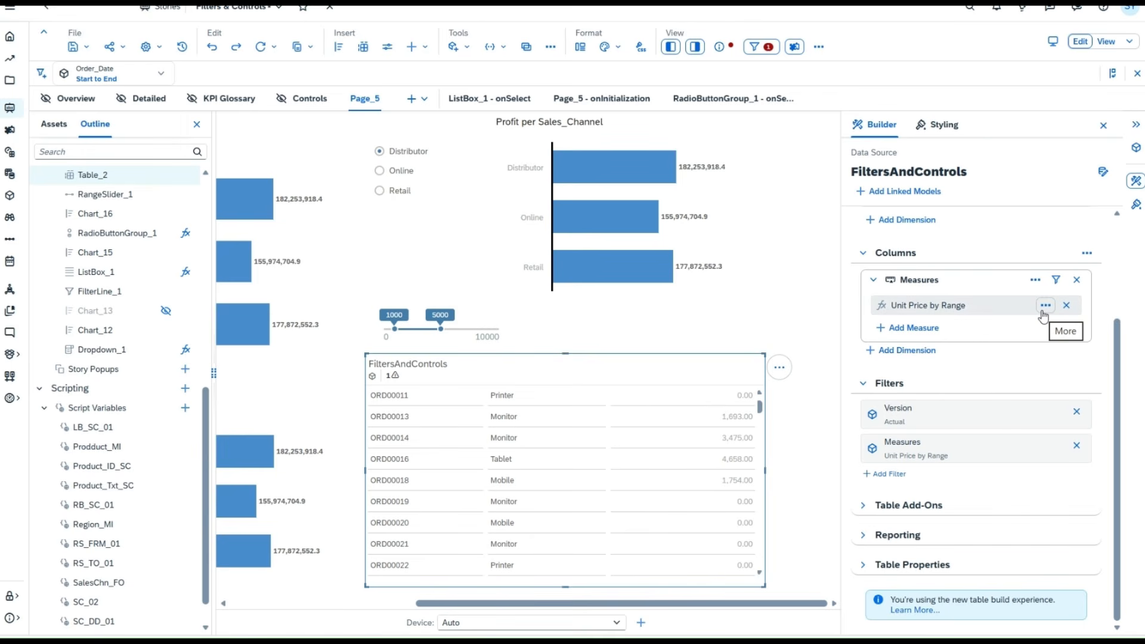
# Replace the 0 false result in the Unit Price by Range formula with Null, confirm the calculation and save the story.
pyautogui.click(1045, 306)
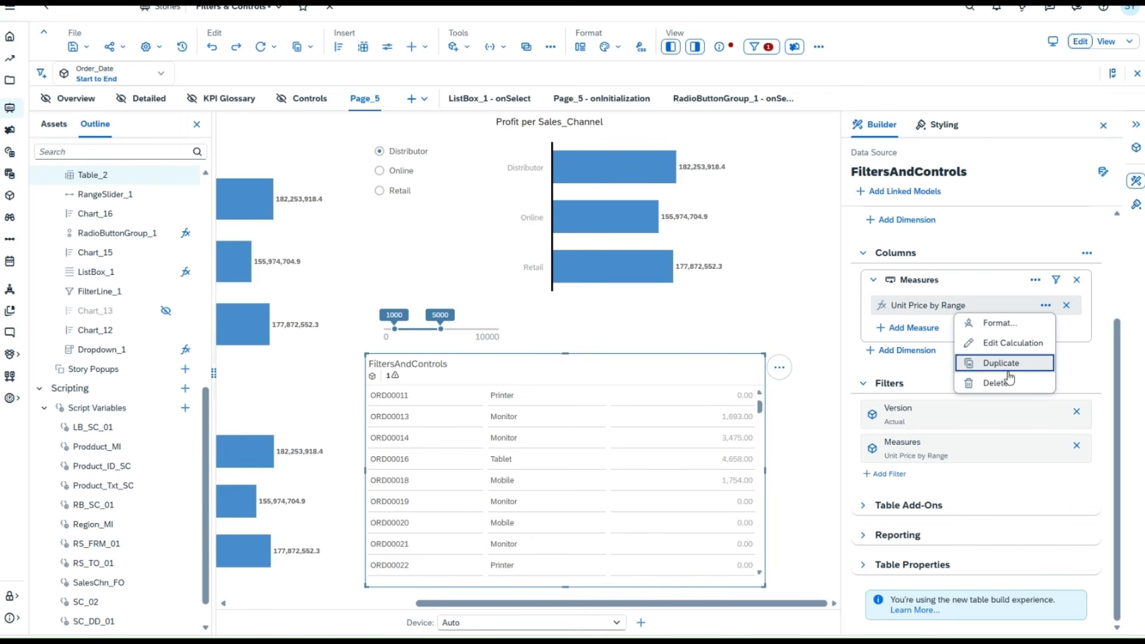
pyautogui.click(1012, 344)
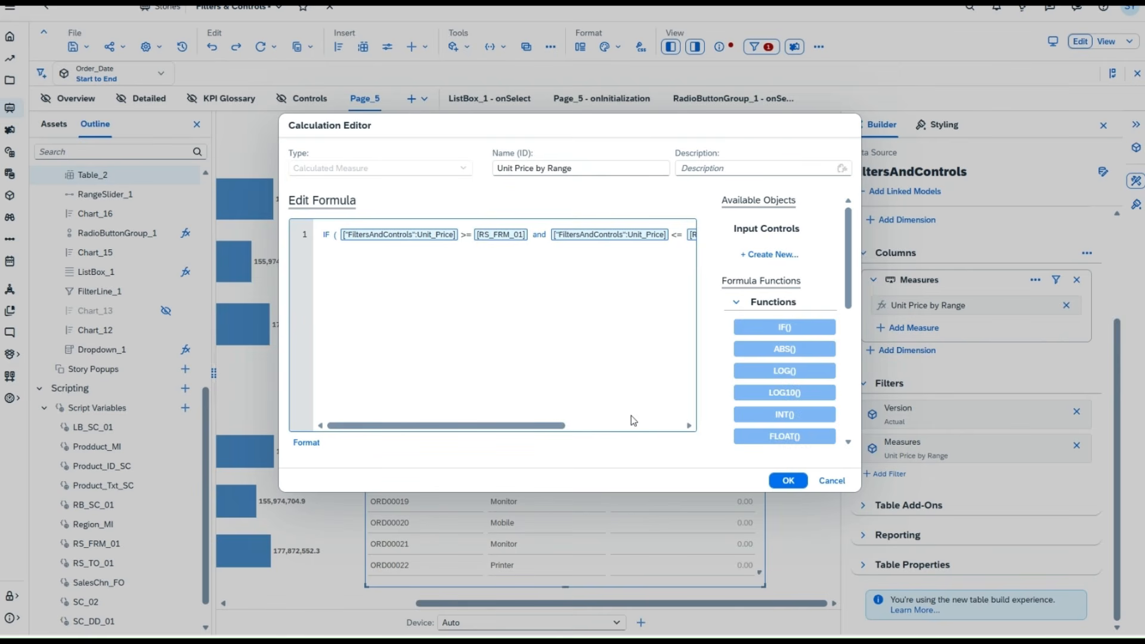
pyautogui.click(631, 425)
pyautogui.click(689, 229)
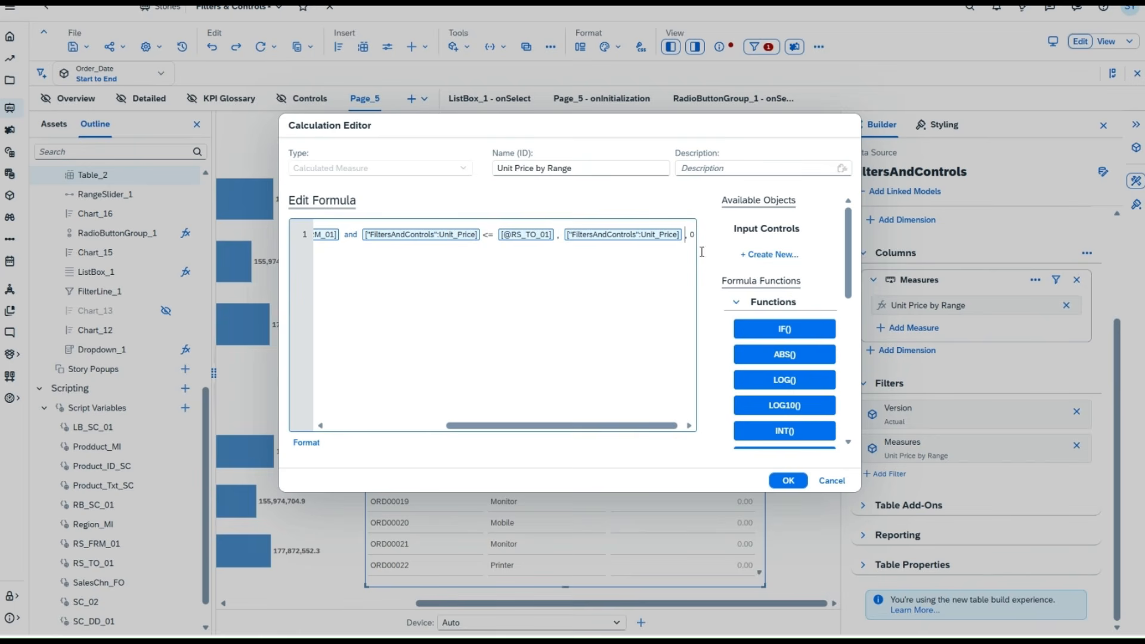
pyautogui.press('BackSpace')
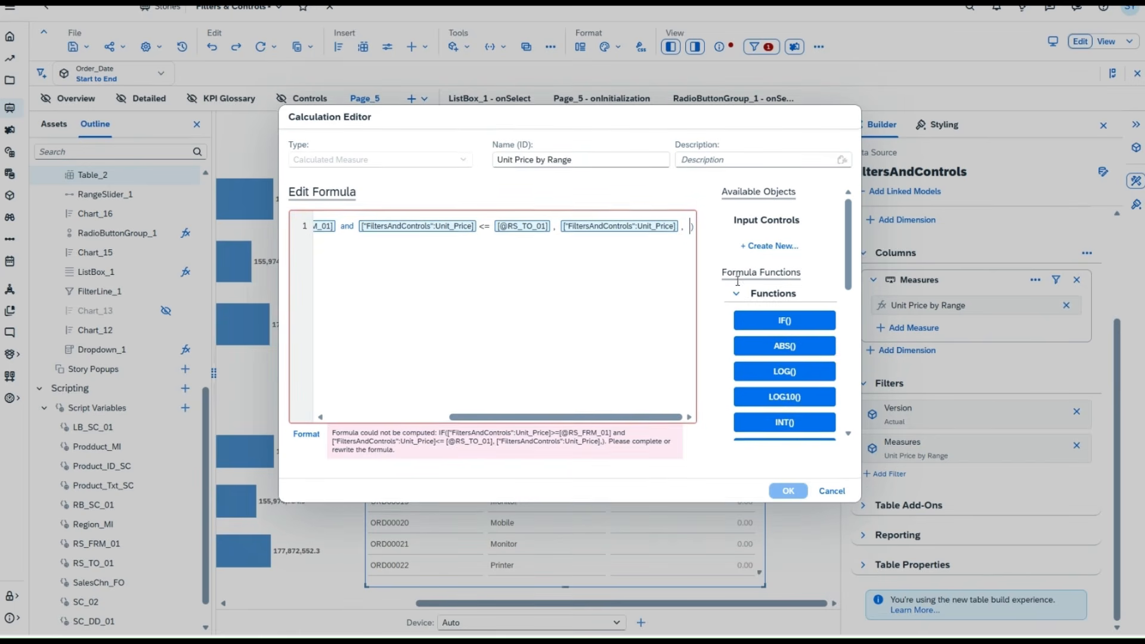
pyautogui.write('Null')
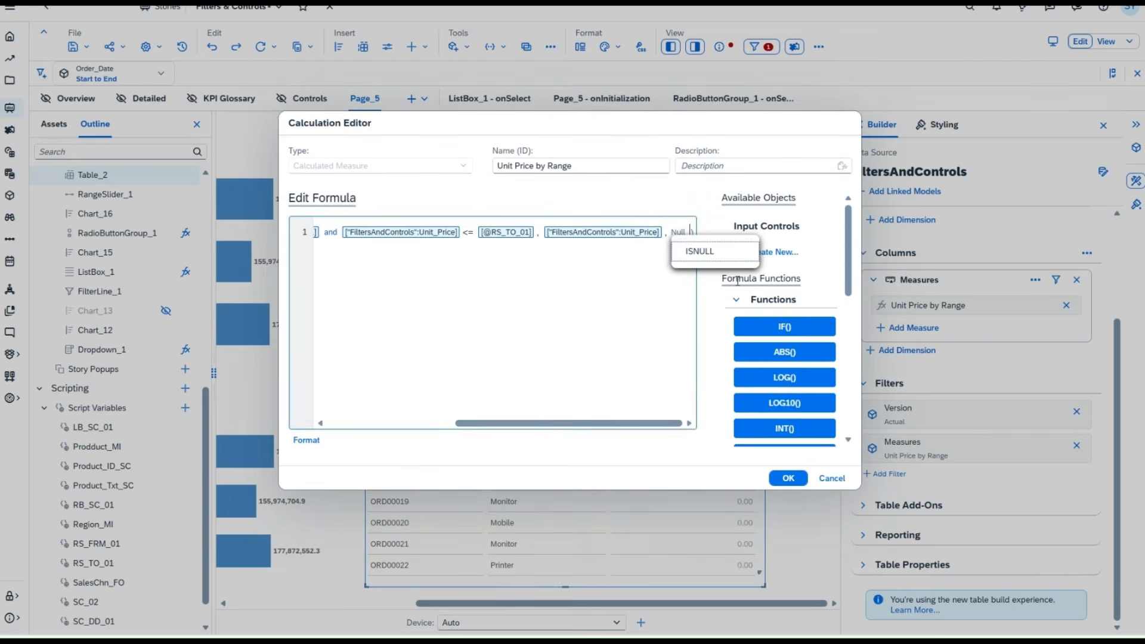
pyautogui.click(786, 482)
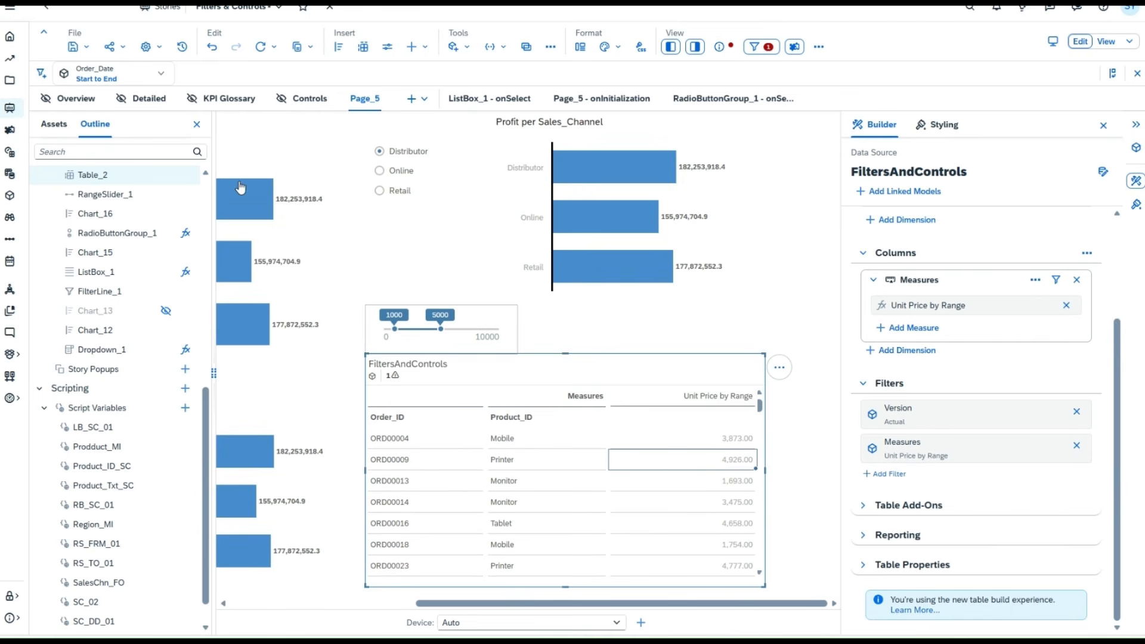
pyautogui.click(86, 47)
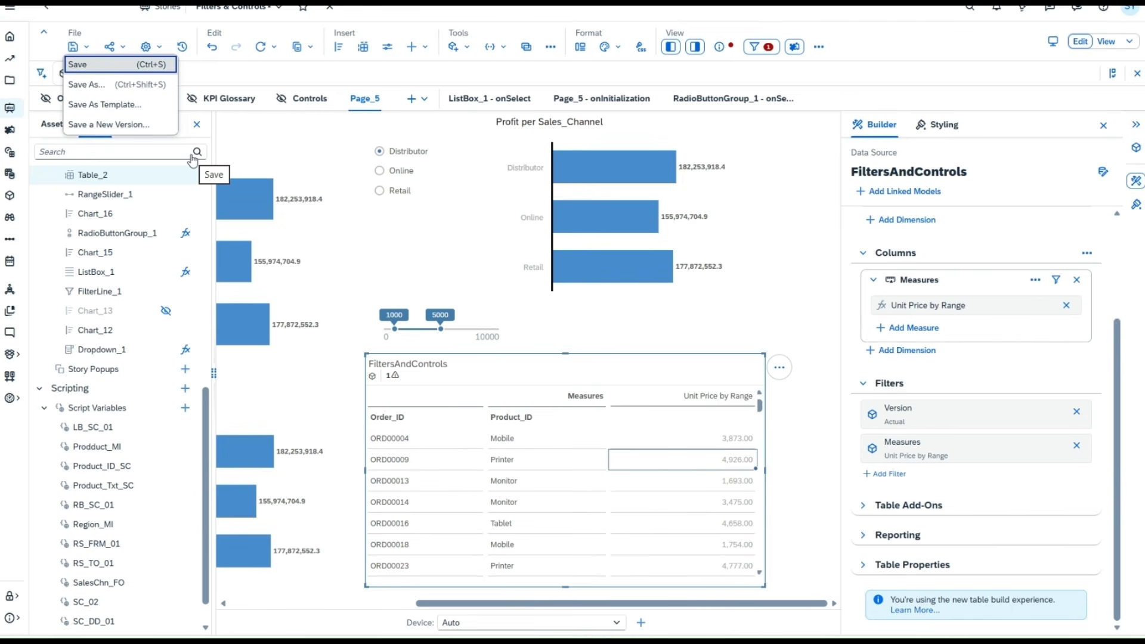
pyautogui.click(117, 65)
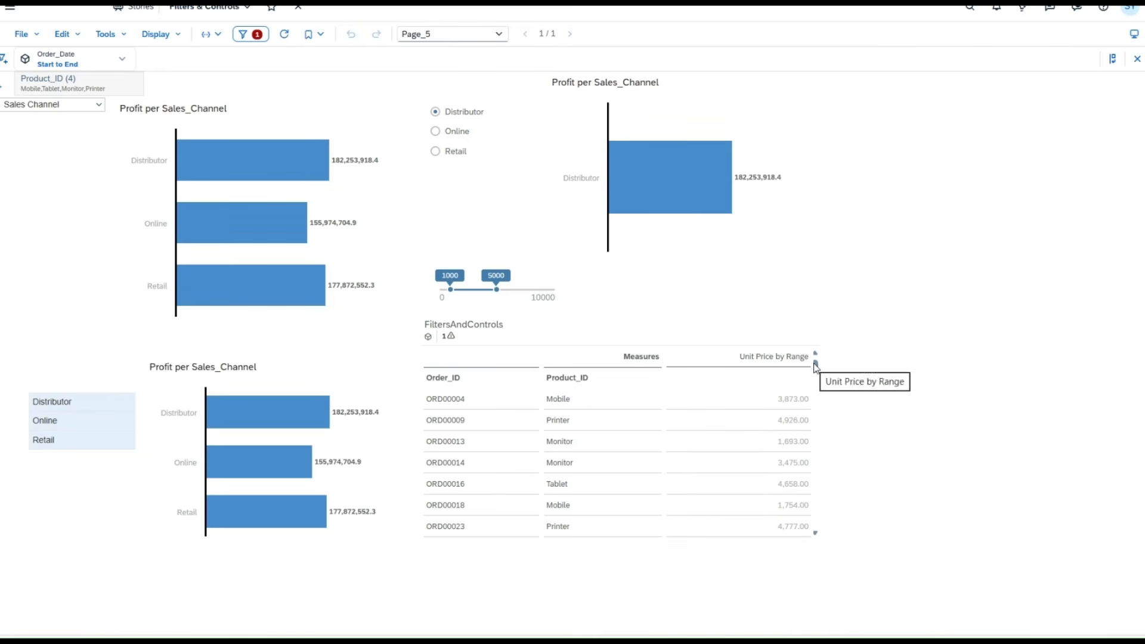
# Raise the range slider's lower limit to 3500 in the viewed story and check the table's Unit Price by Range rows from end to start.
pyautogui.moveTo(815, 366); pyautogui.dragTo(826, 543)
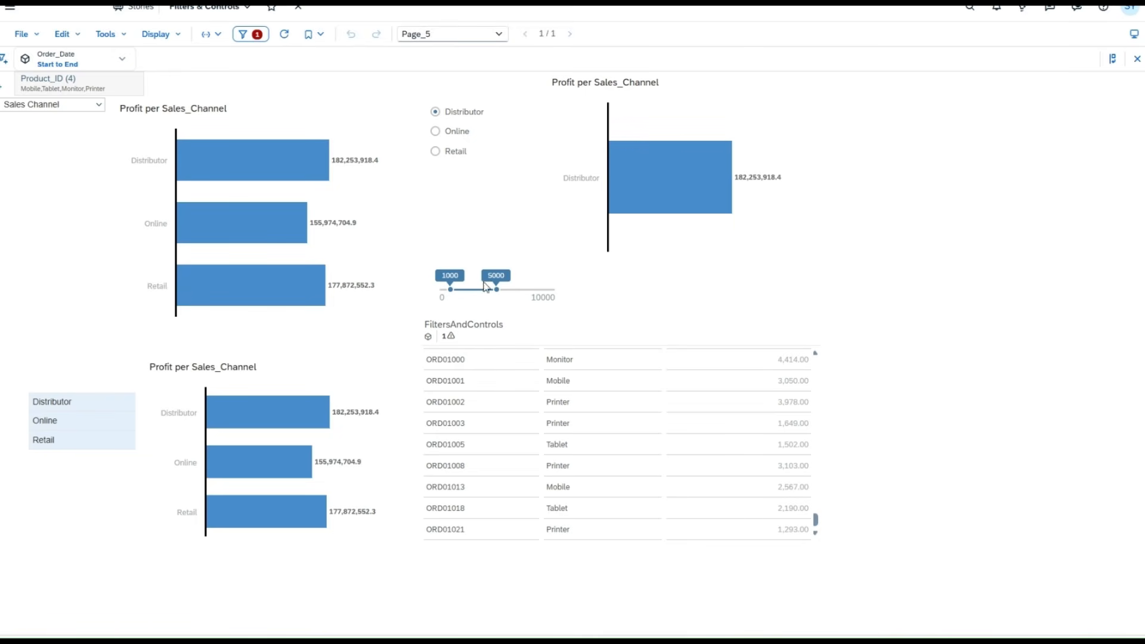
pyautogui.moveTo(451, 289); pyautogui.dragTo(480, 289)
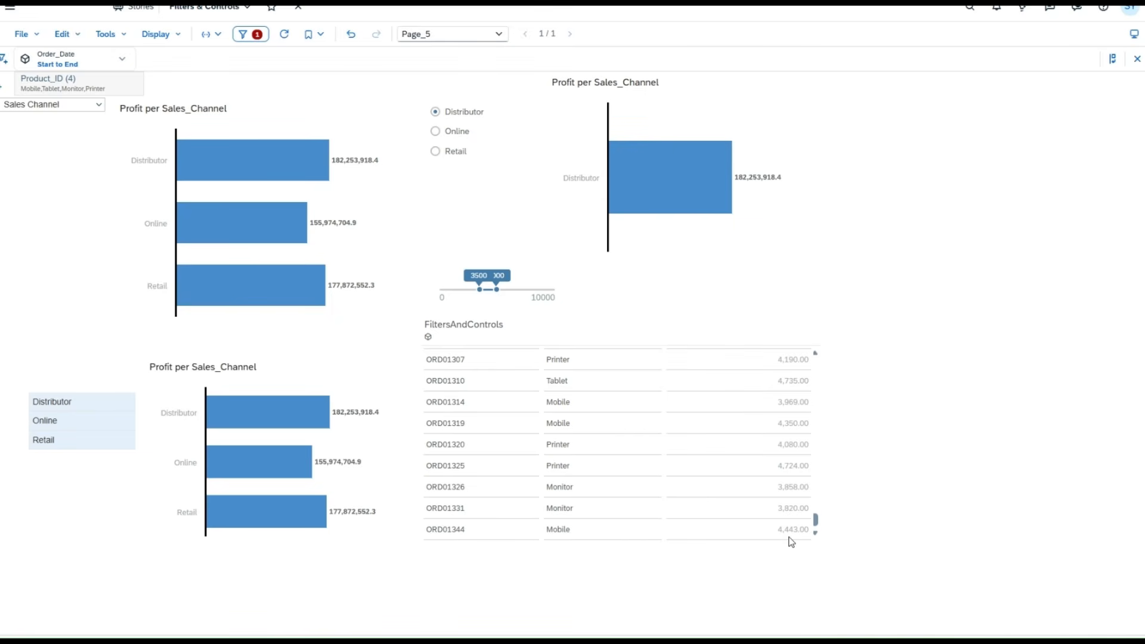
pyautogui.scroll(10, 771, 420)
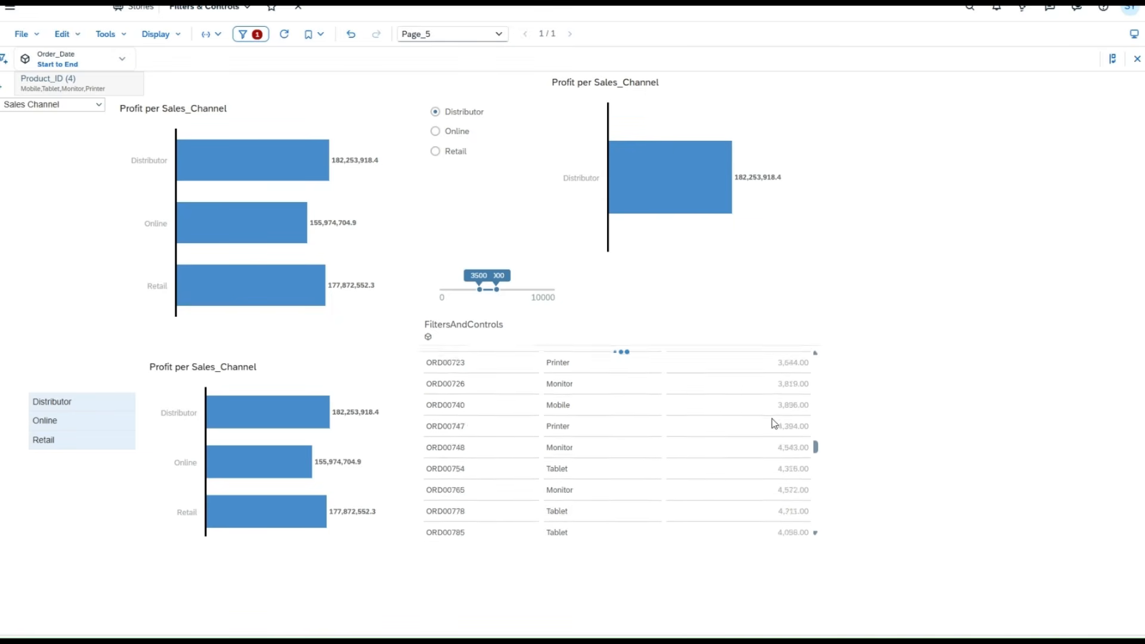
pyautogui.scroll(5, 772, 419)
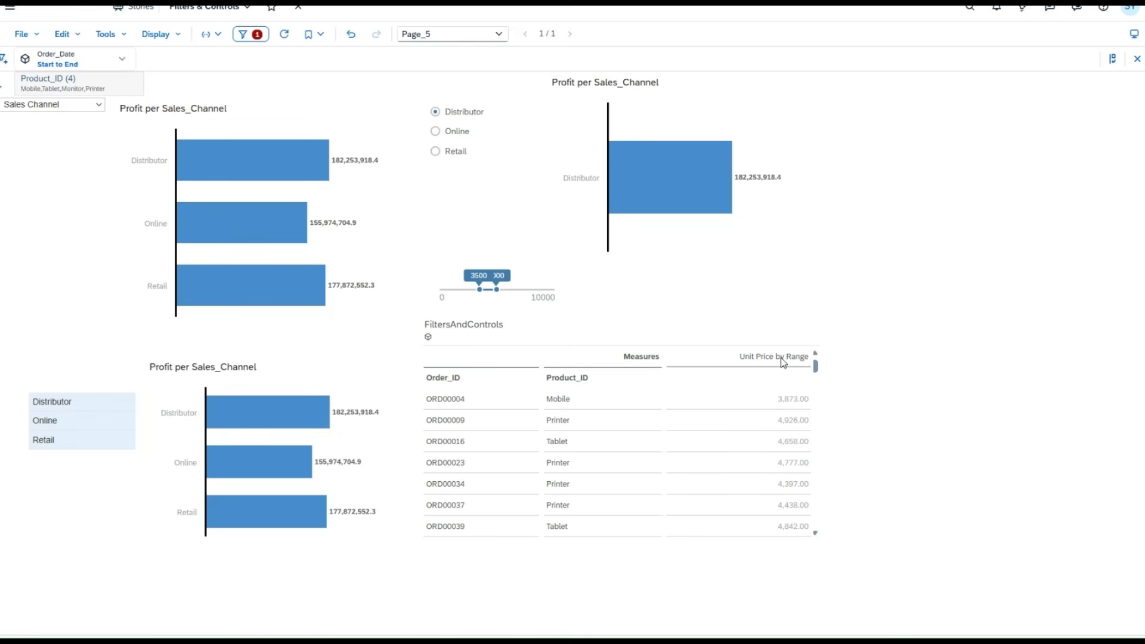
# Sort Unit Price by Range from lowest to highest, raise the slider's upper limit to 7300, and check the table's last rows.
pyautogui.rightClick(783, 362)
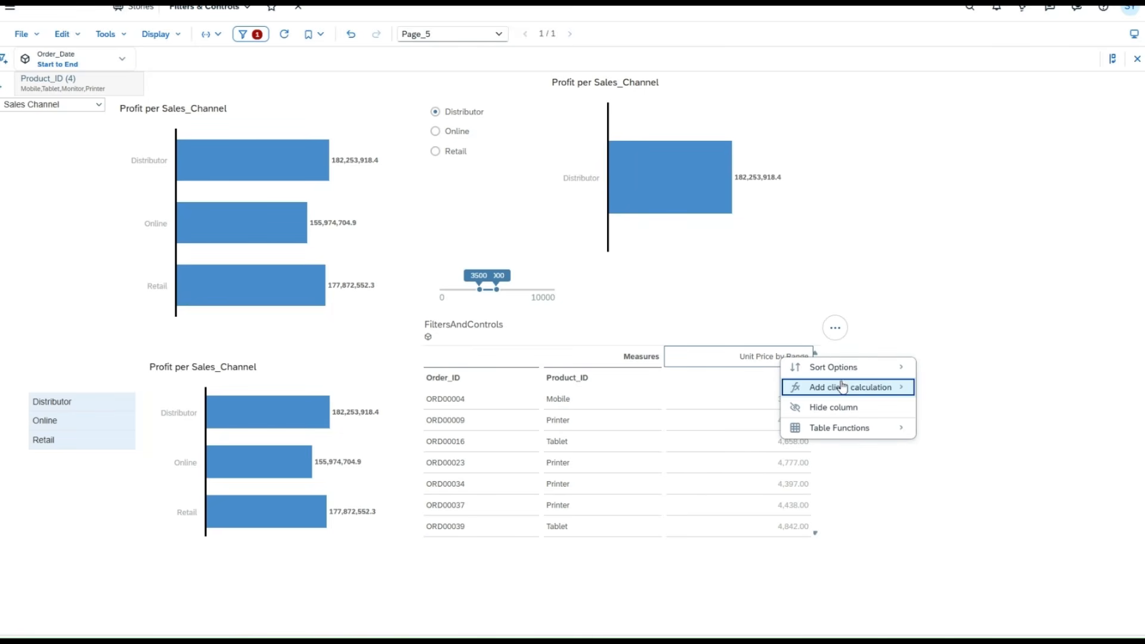
pyautogui.moveTo(874, 368)
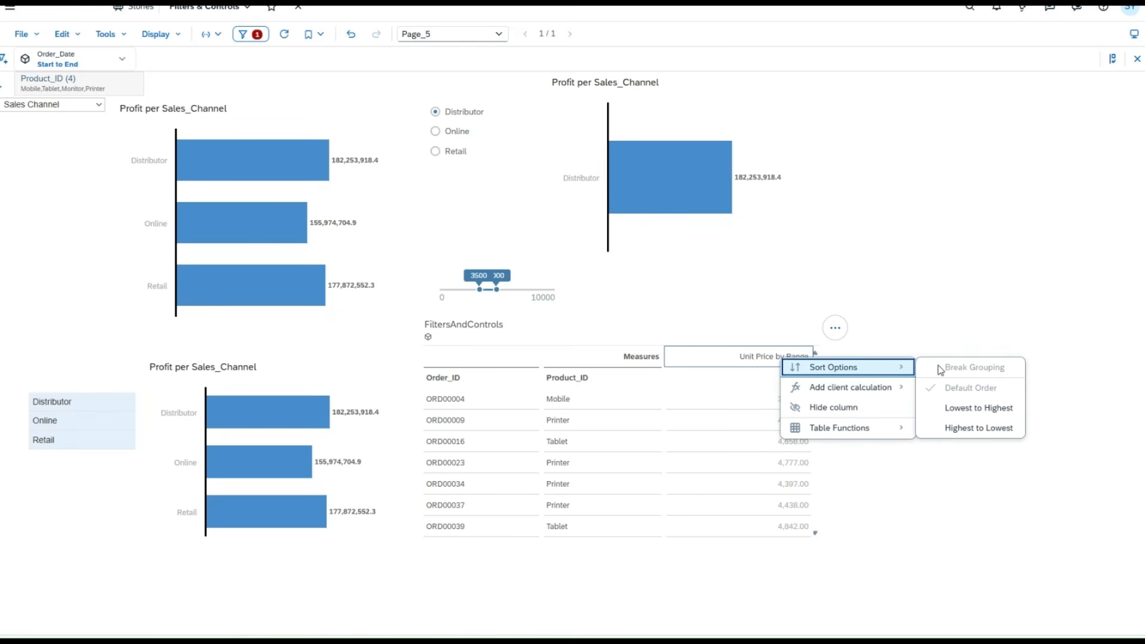
pyautogui.click(978, 408)
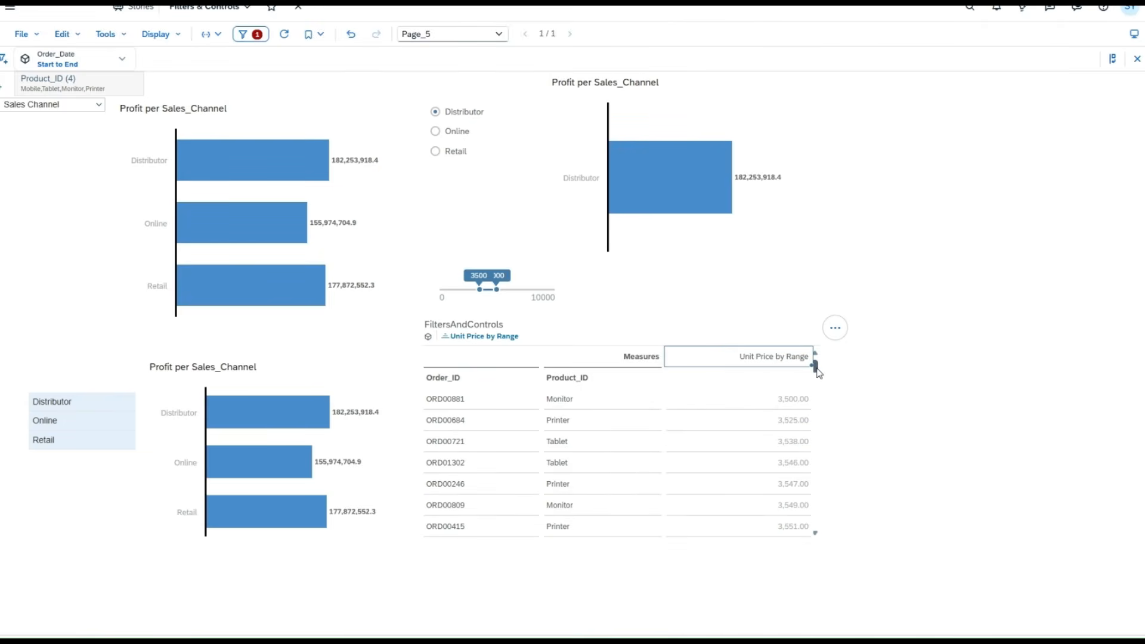
pyautogui.moveTo(816, 367); pyautogui.dragTo(822, 541)
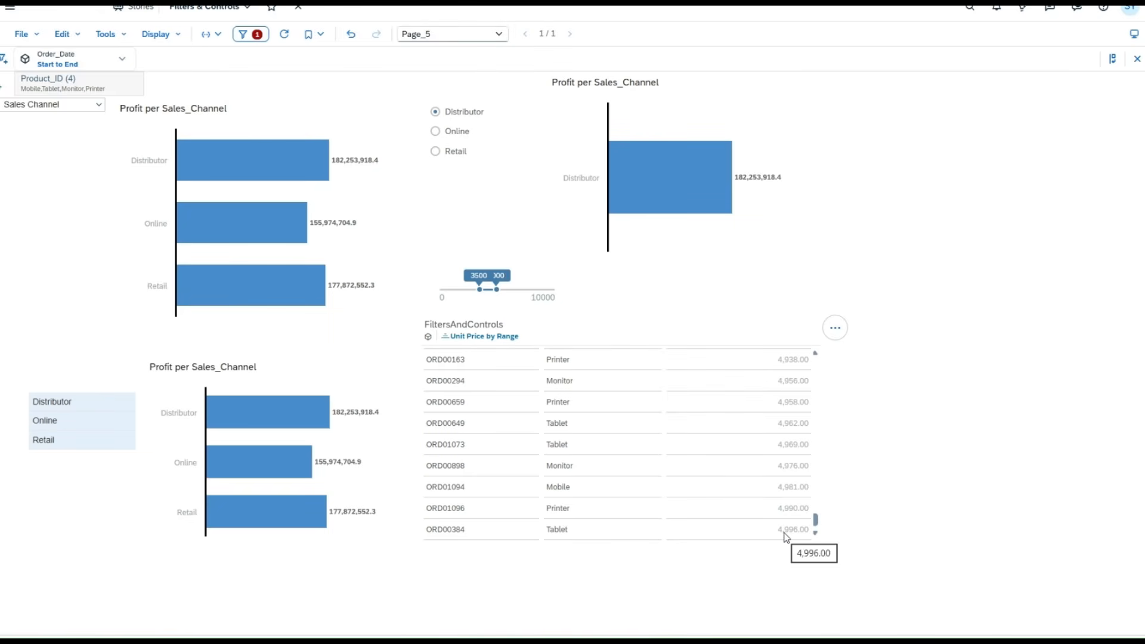
pyautogui.moveTo(496, 289); pyautogui.dragTo(525, 300)
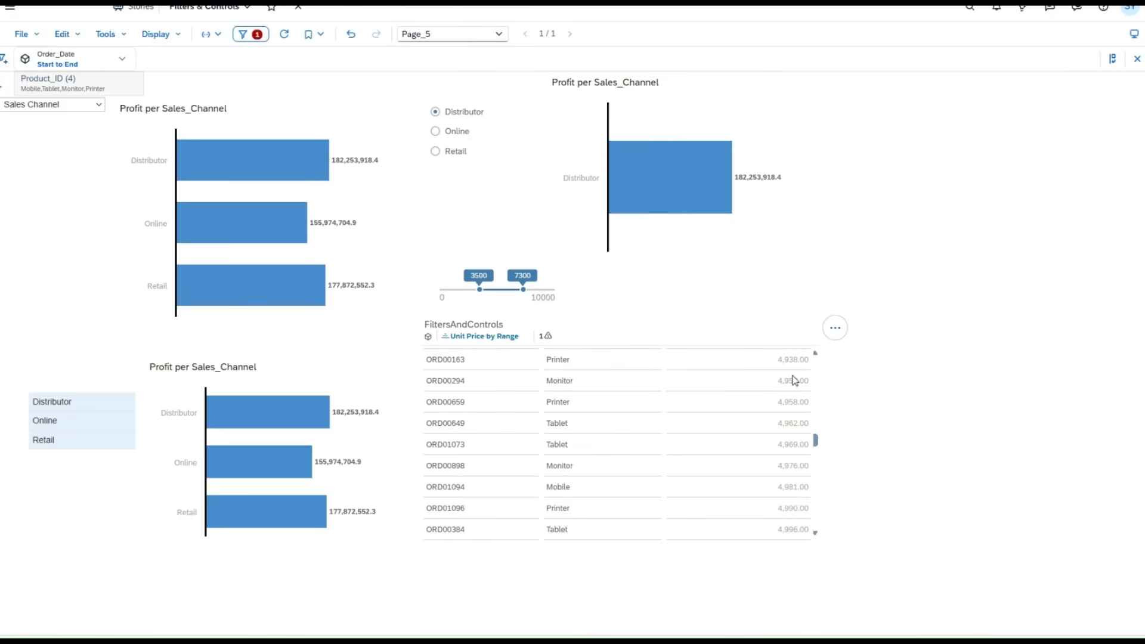
pyautogui.moveTo(815, 440); pyautogui.dragTo(822, 544)
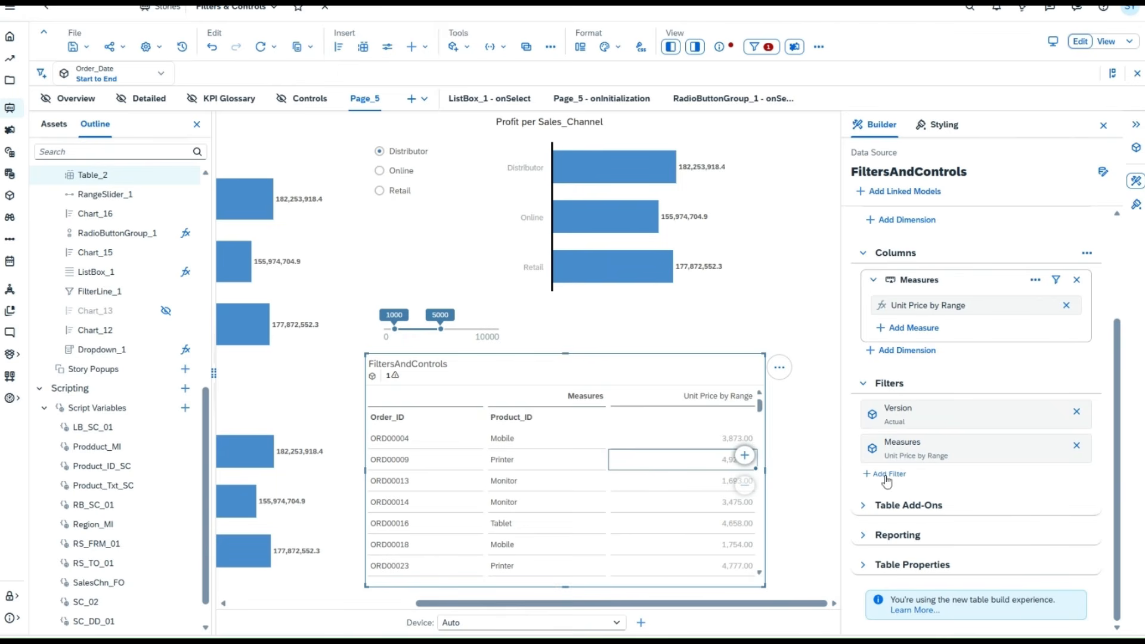
# Start a new calculated measure for the columns of the FiltersAndControls table.
pyautogui.scroll(3, 902, 358)
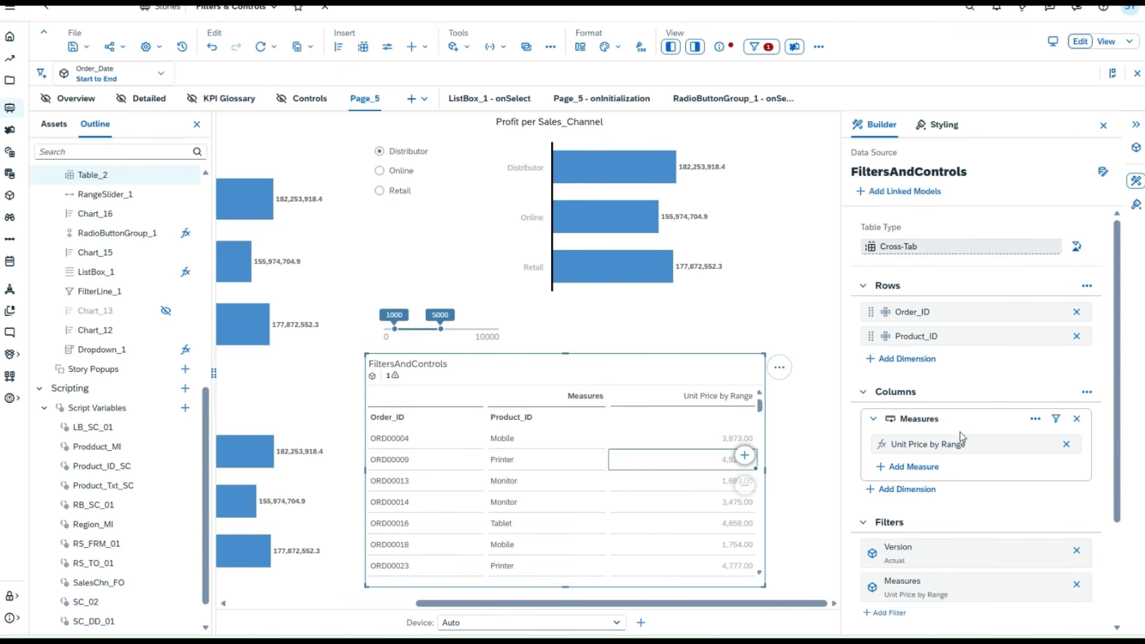
pyautogui.click(912, 466)
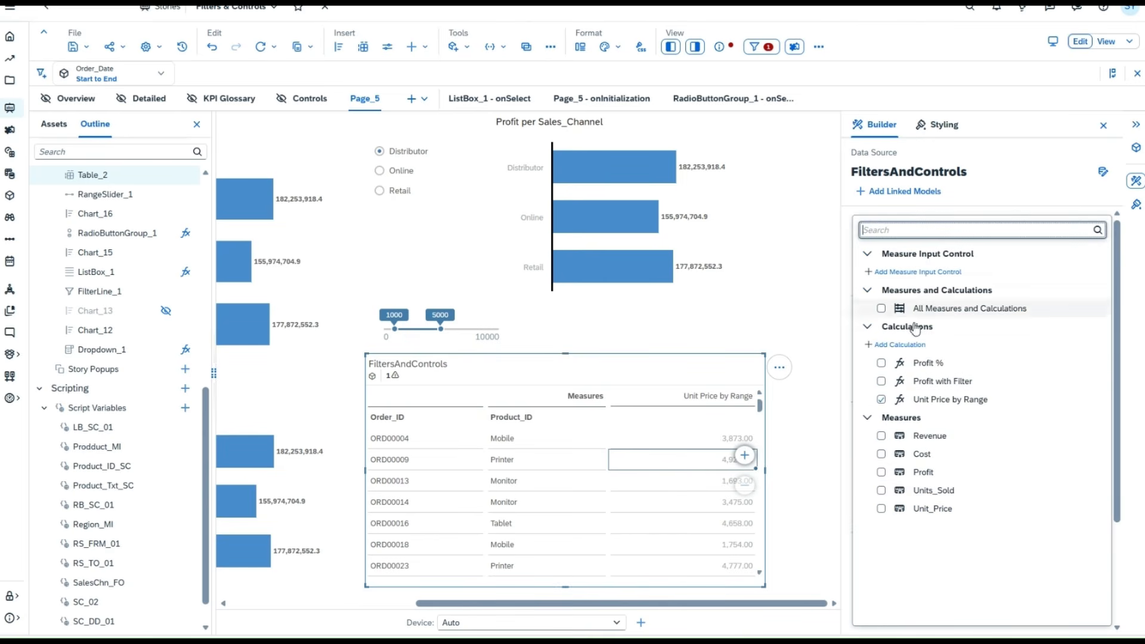
pyautogui.click(892, 344)
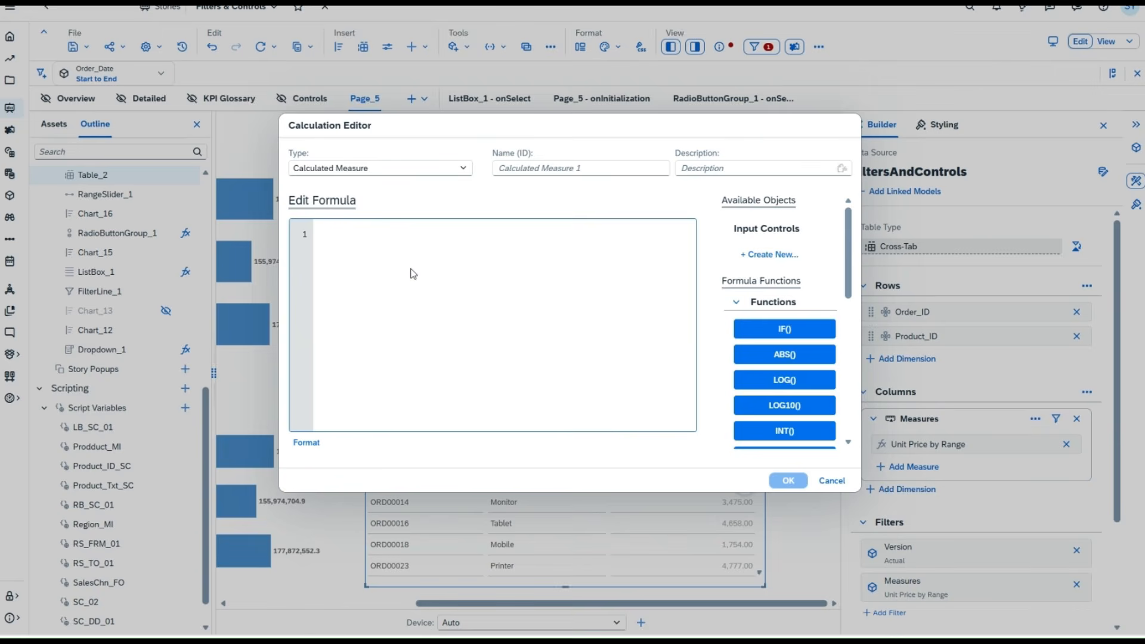
pyautogui.write('pro')
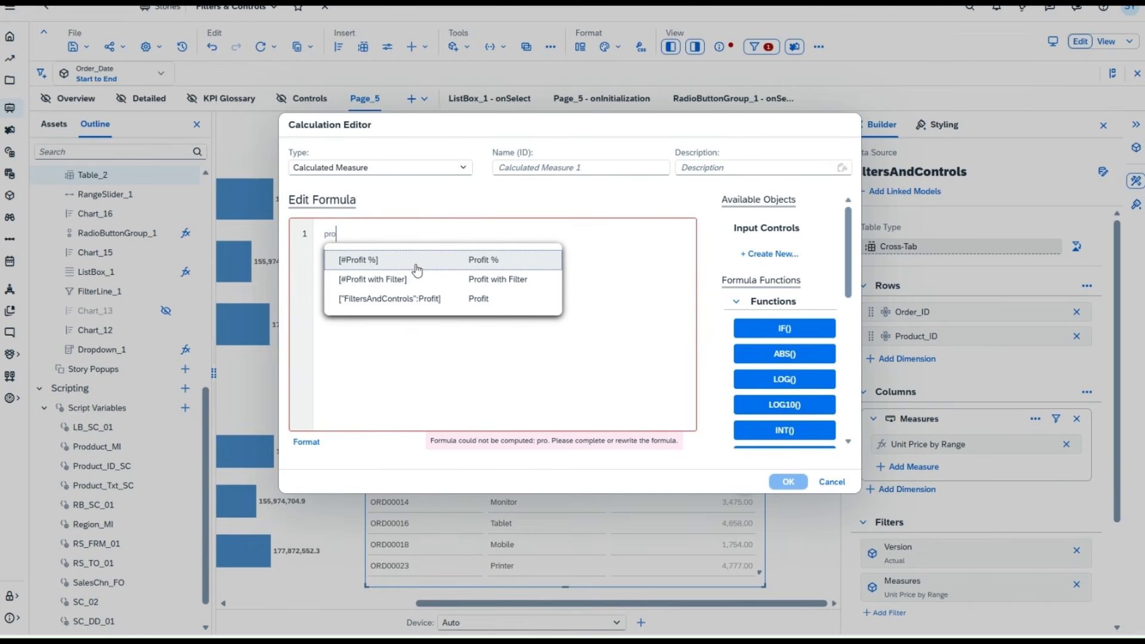
pyautogui.click(416, 269)
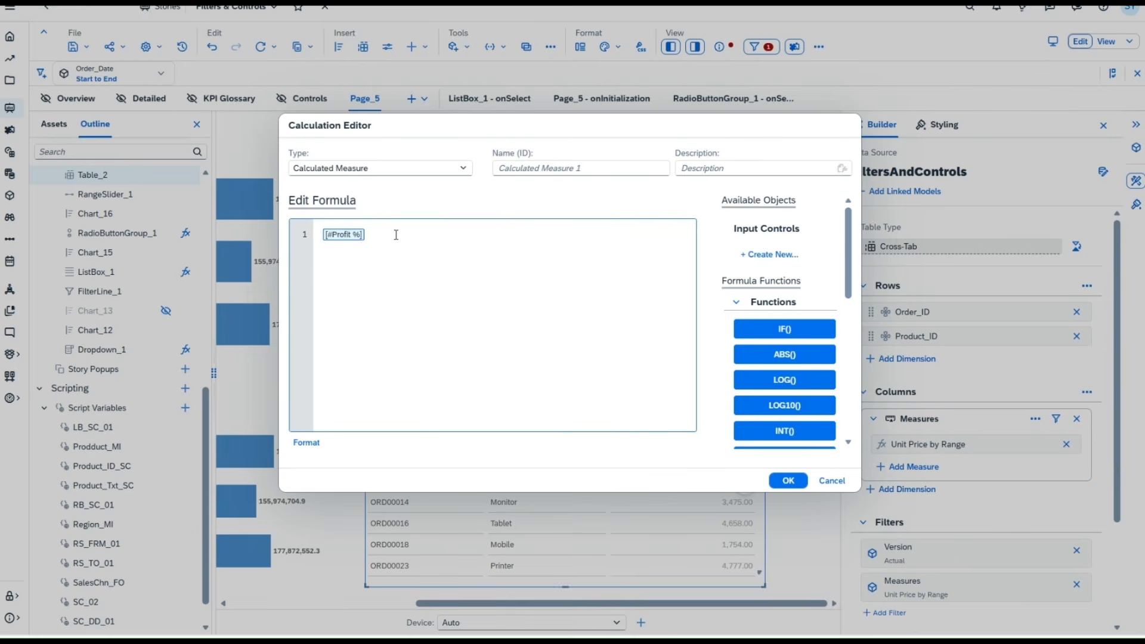
pyautogui.press('BackSpace')
pyautogui.press('BackSpace')
pyautogui.press('BackSpace')
pyautogui.press('BackSpace')
pyautogui.press('BackSpace')
pyautogui.press('BackSpace')
pyautogui.press('BackSpace')
pyautogui.press('BackSpace')
pyautogui.press('BackSpace')
pyautogui.press('BackSpace')
pyautogui.press('BackSpace')
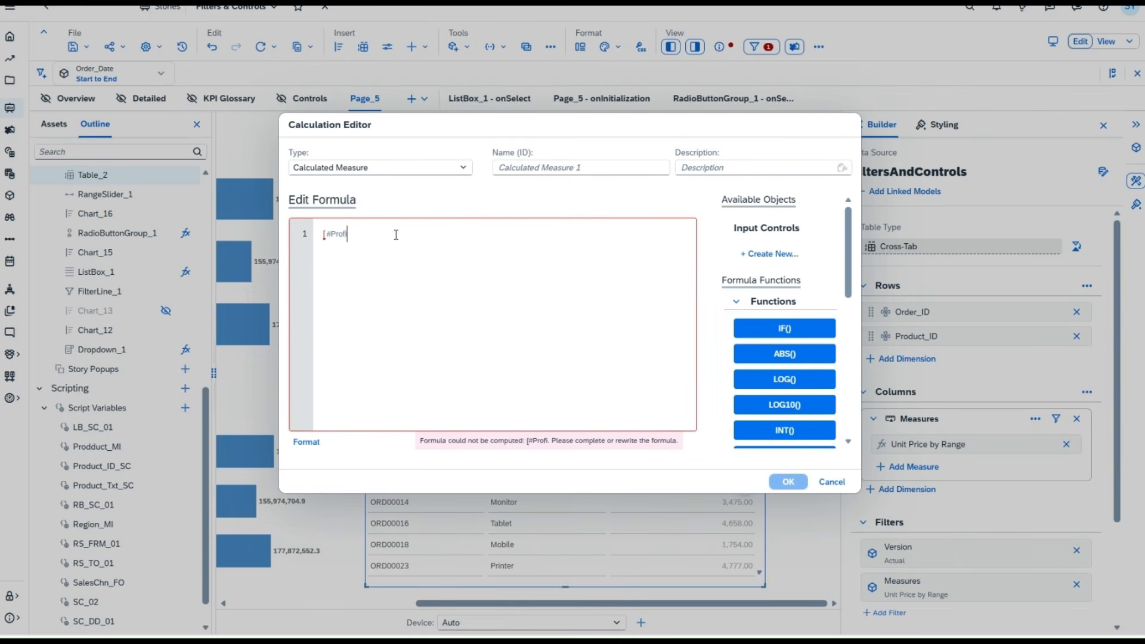
pyautogui.write('pro')
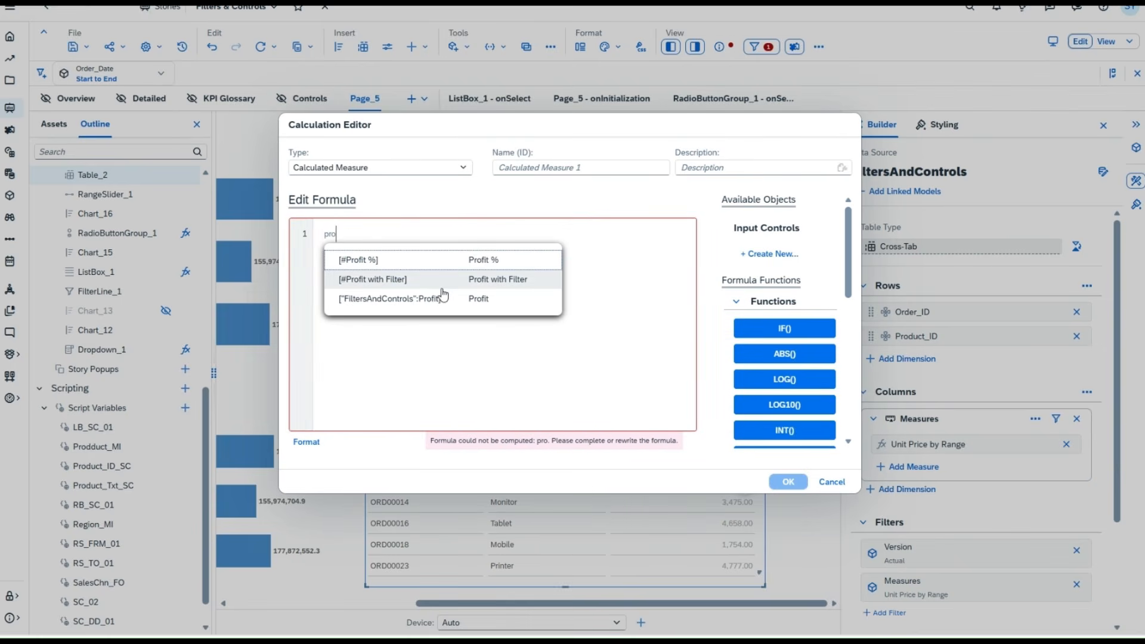
pyautogui.click(449, 301)
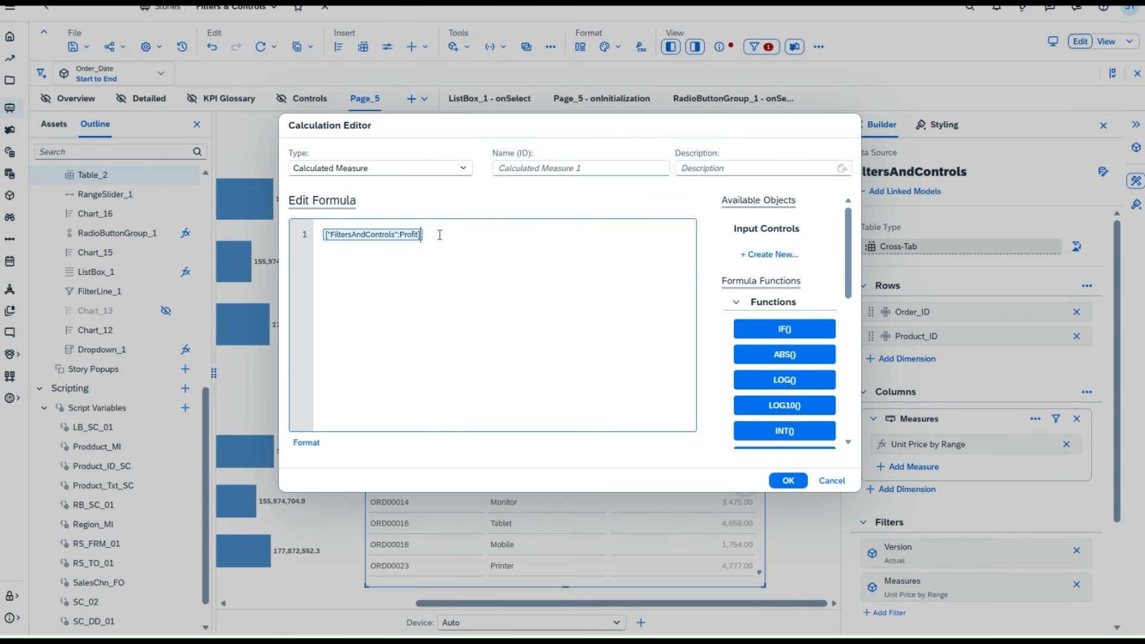
pyautogui.moveTo(422, 235); pyautogui.dragTo(309, 244)
pyautogui.press('BackSpace')
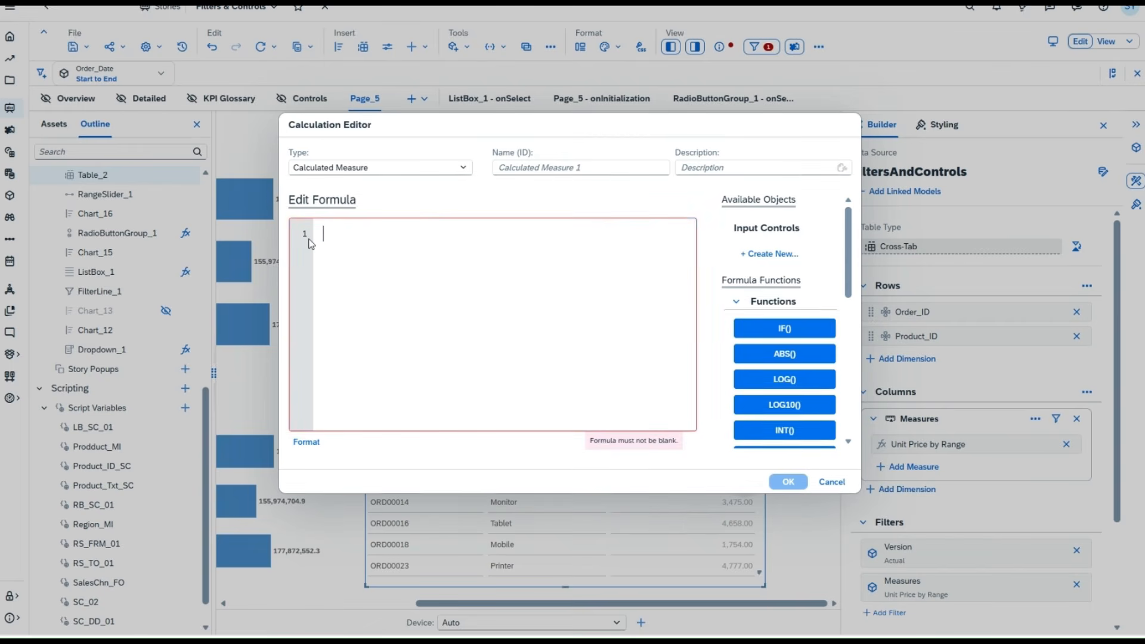
# Build the new measure's formula as Revenue multiplied by the script variable RS_FRM_01.
pyautogui.write('re')
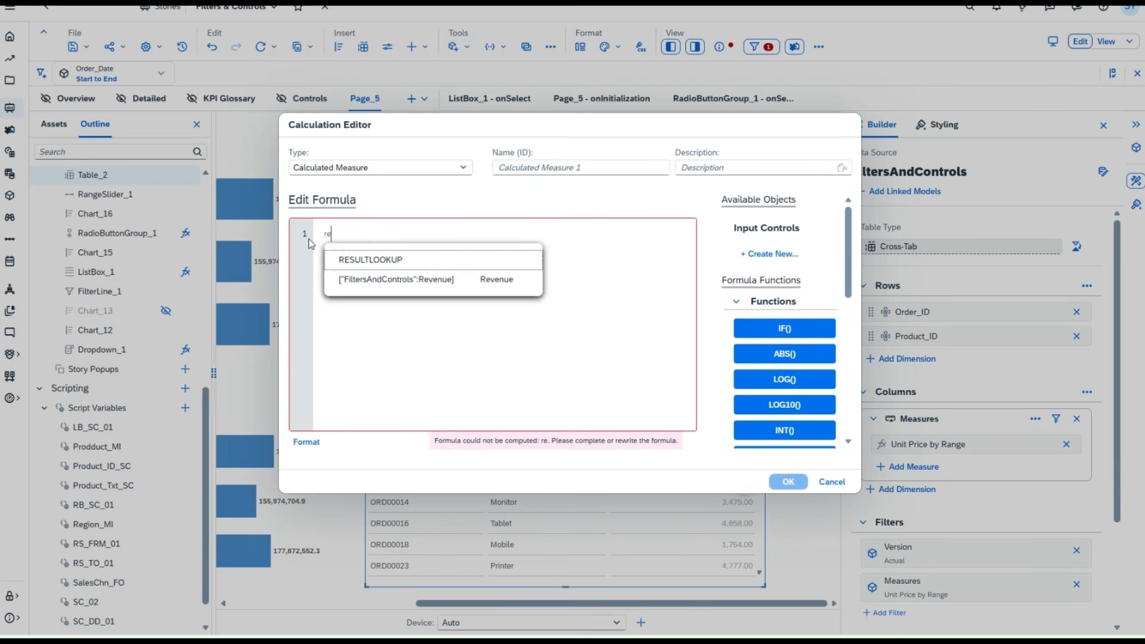
pyautogui.press('BackSpace')
pyautogui.press('BackSpace')
pyautogui.write('reve')
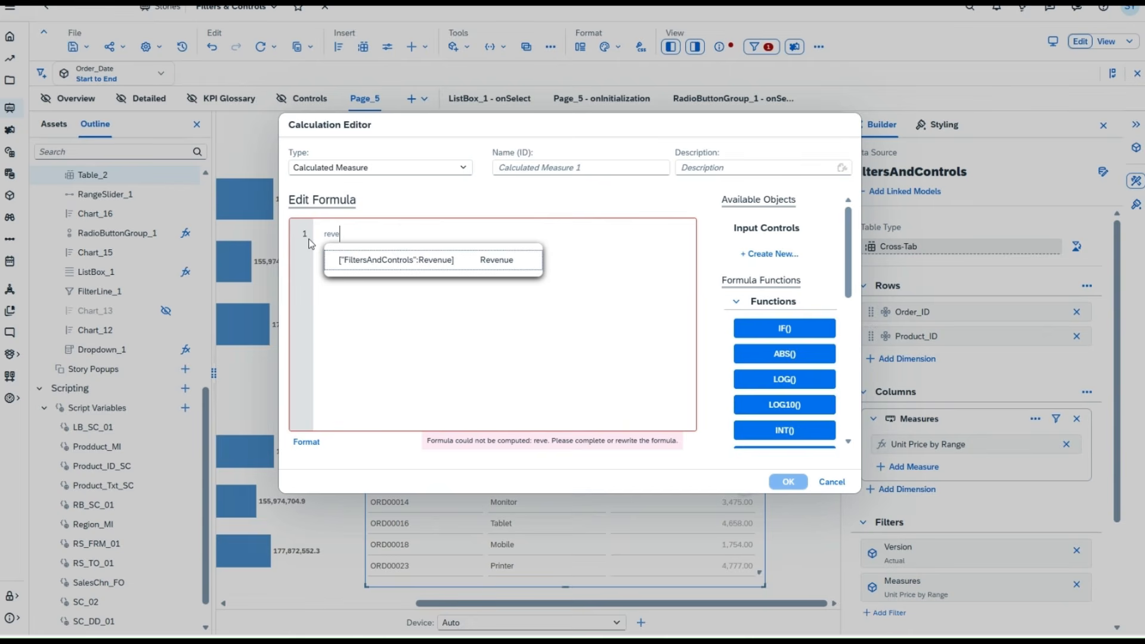
pyautogui.click(435, 260)
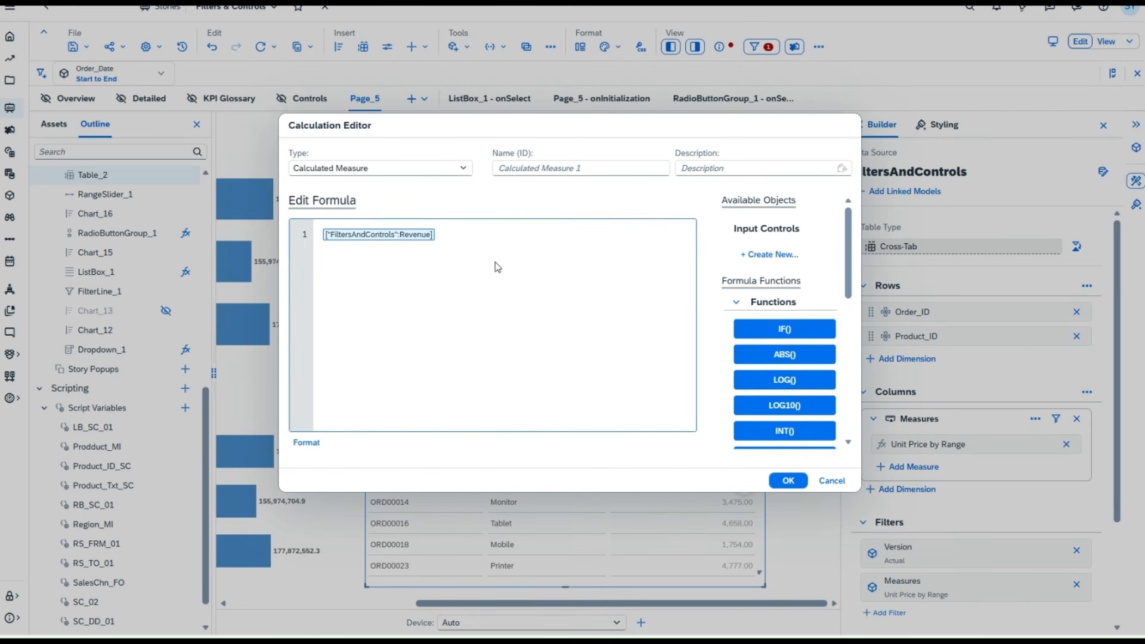
pyautogui.write('*')
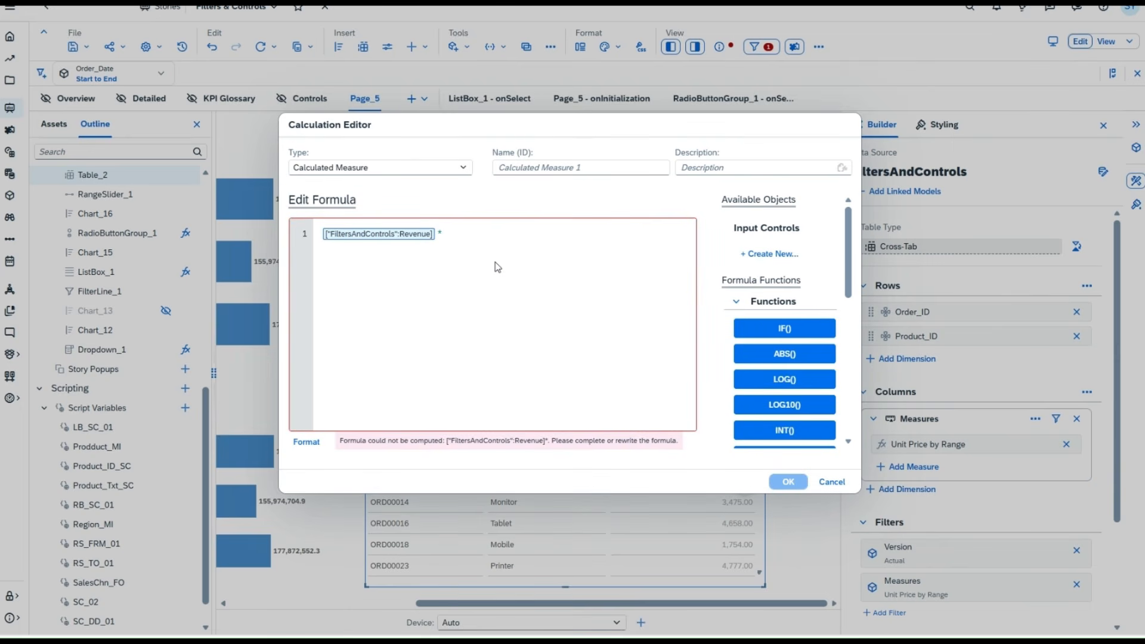
pyautogui.write(' [')
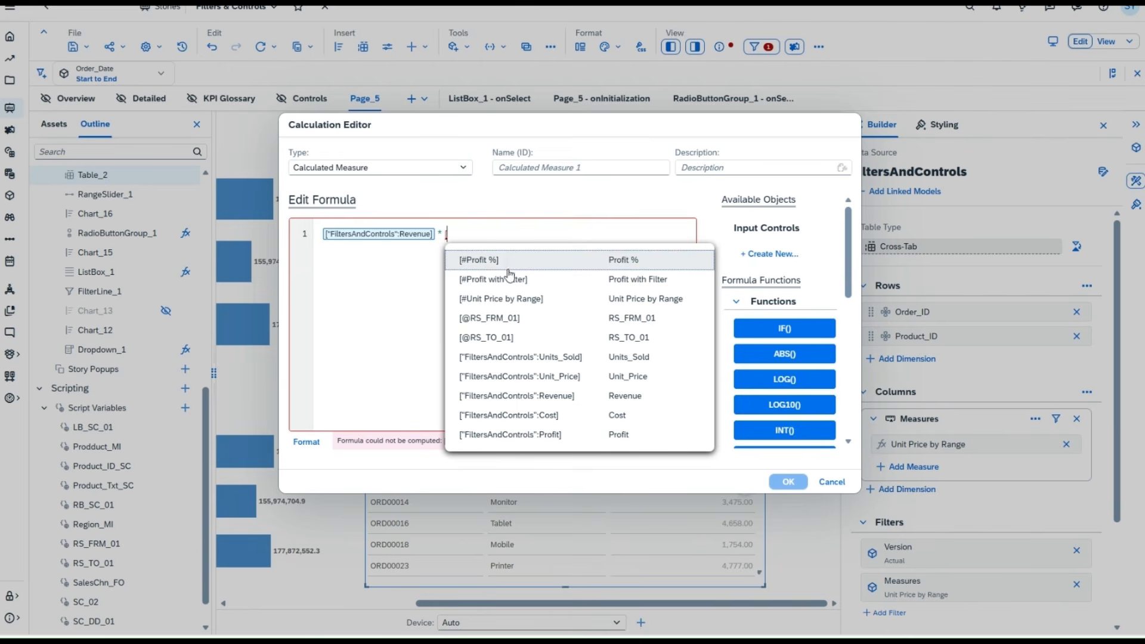
pyautogui.click(549, 324)
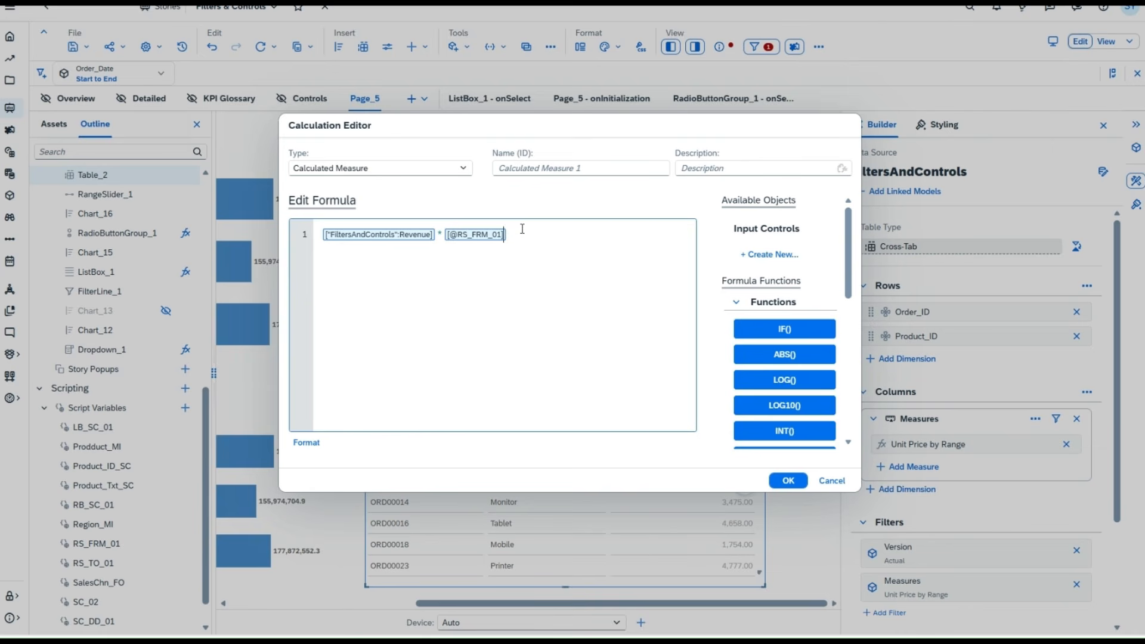
pyautogui.moveTo(492, 233); pyautogui.dragTo(325, 234)
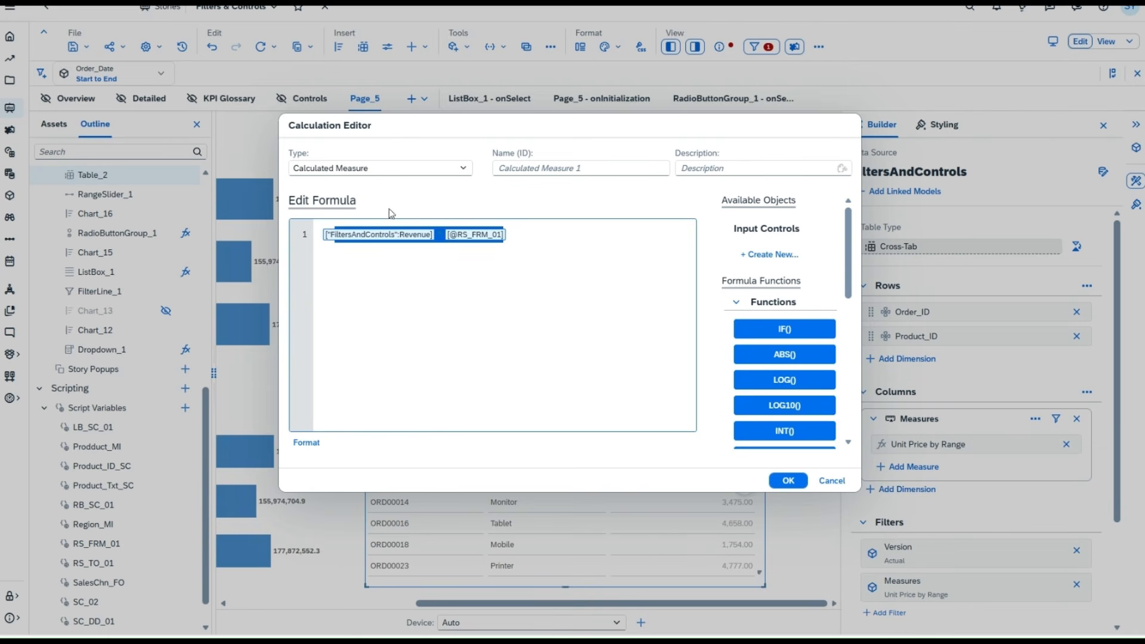
# Name the new calculated measure Revenue 1.
pyautogui.click(519, 169)
pyautogui.write('REve')
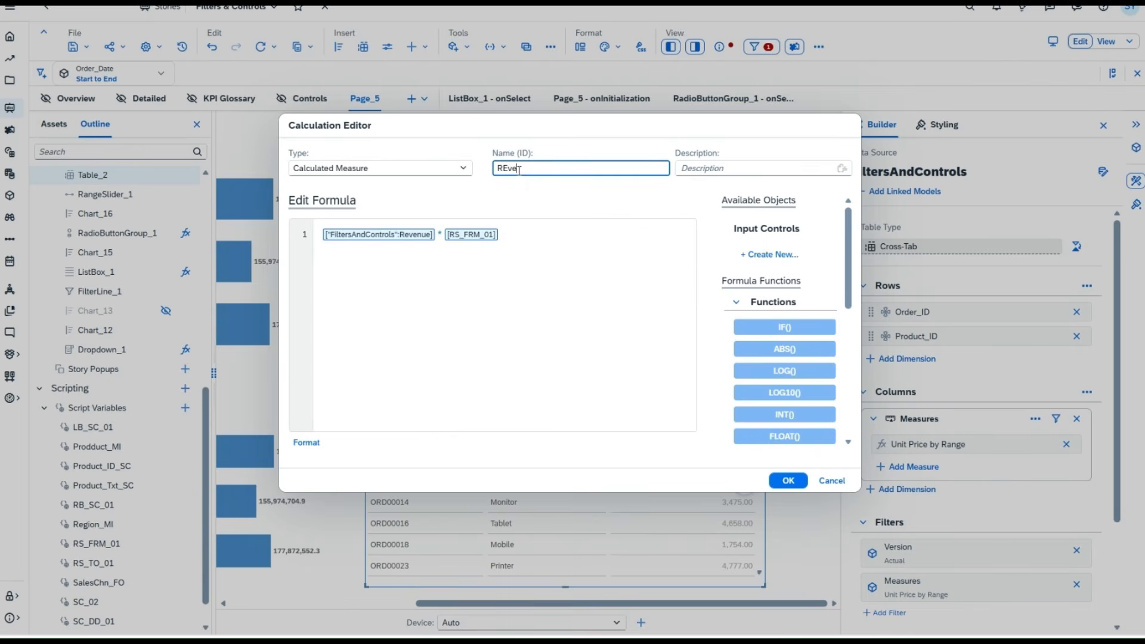
pyautogui.press('BackSpace')
pyautogui.press('BackSpace')
pyautogui.press('BackSpace')
pyautogui.write('ev')
pyautogui.press('BackSpace')
pyautogui.press('BackSpace')
pyautogui.press('BackSpace')
pyautogui.write('R')
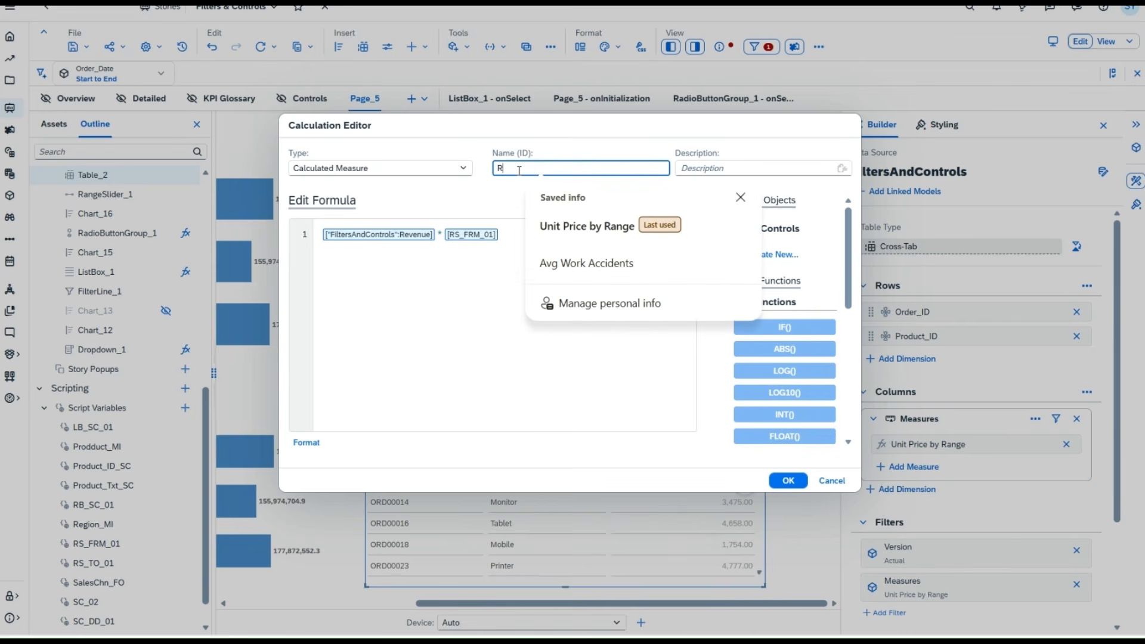
pyautogui.write('evenuw')
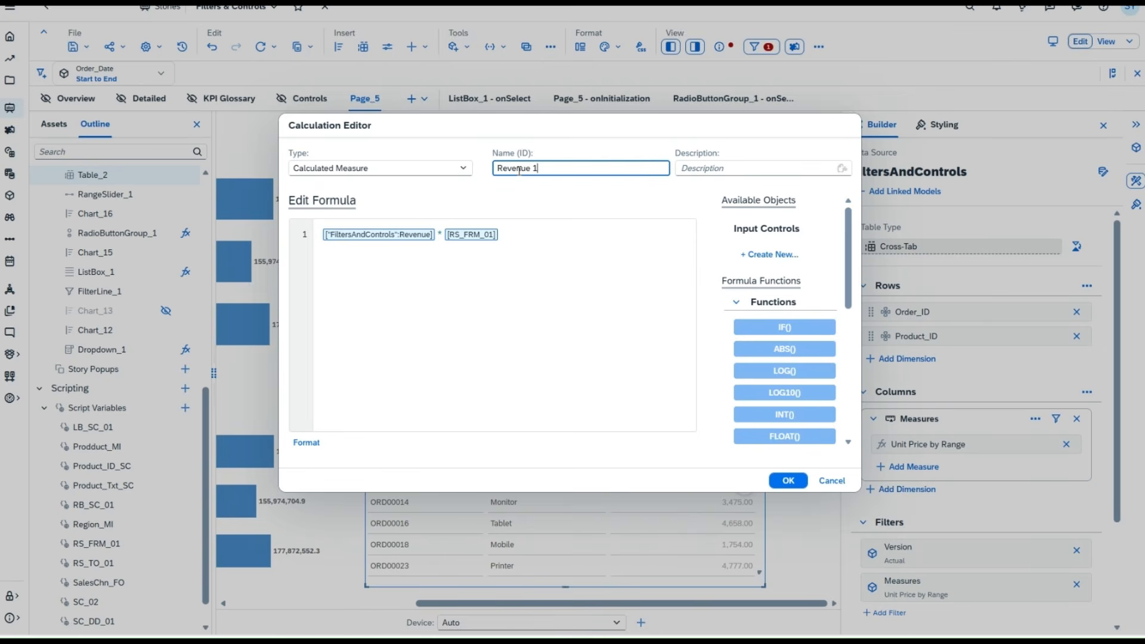
pyautogui.click(566, 233)
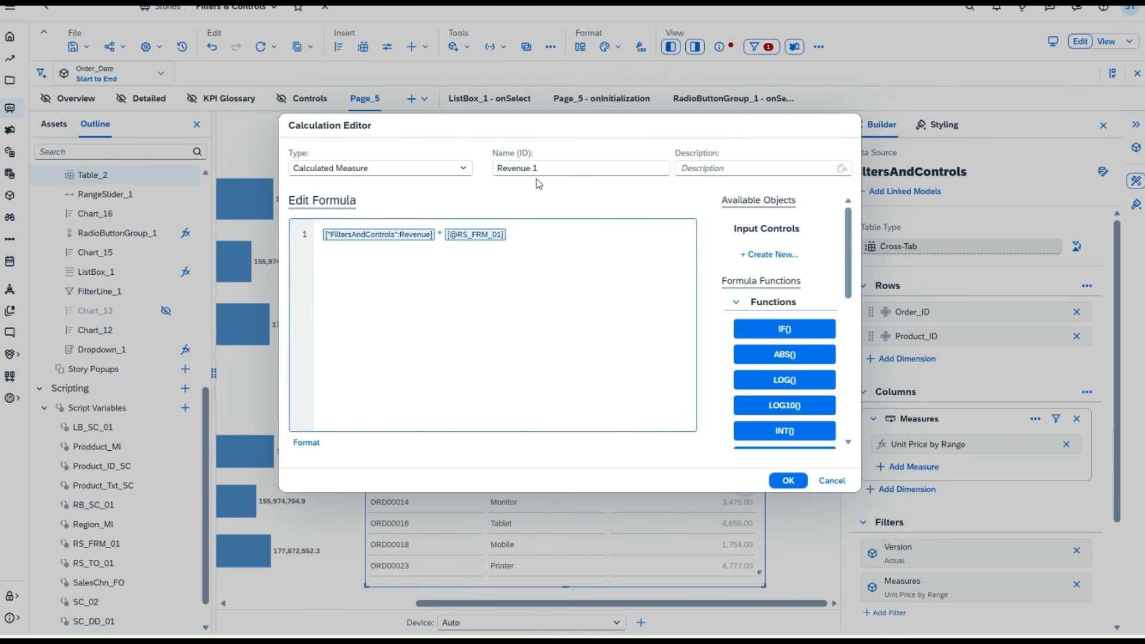
# Rename the calculated measure as Profit 1.
pyautogui.moveTo(530, 236); pyautogui.dragTo(307, 240)
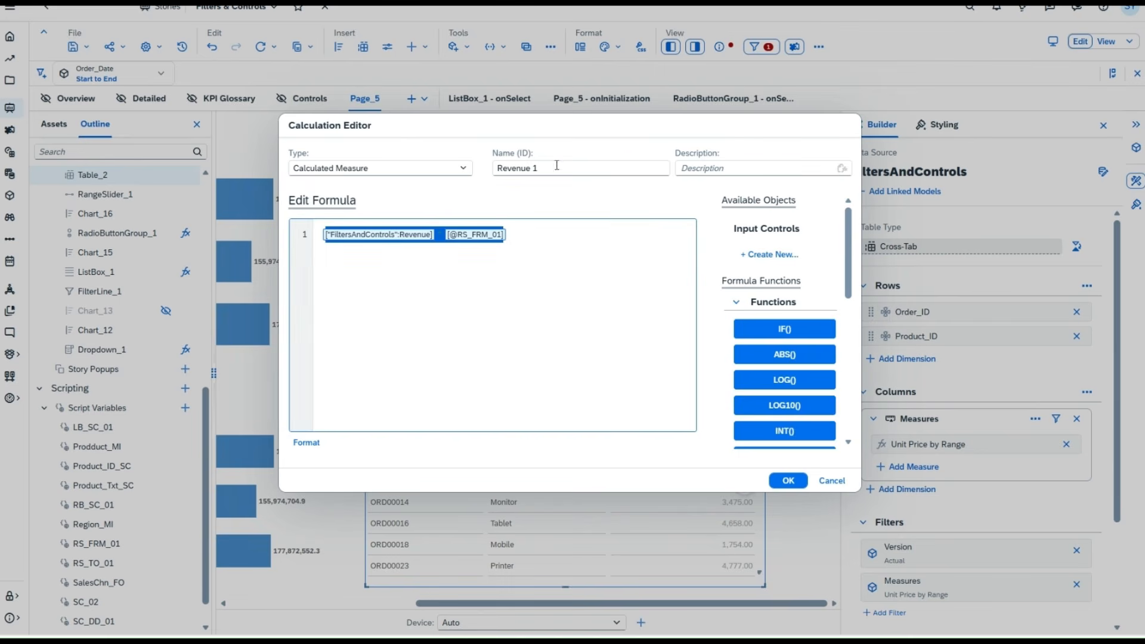
pyautogui.moveTo(538, 168); pyautogui.dragTo(475, 176)
pyautogui.write('Profit')
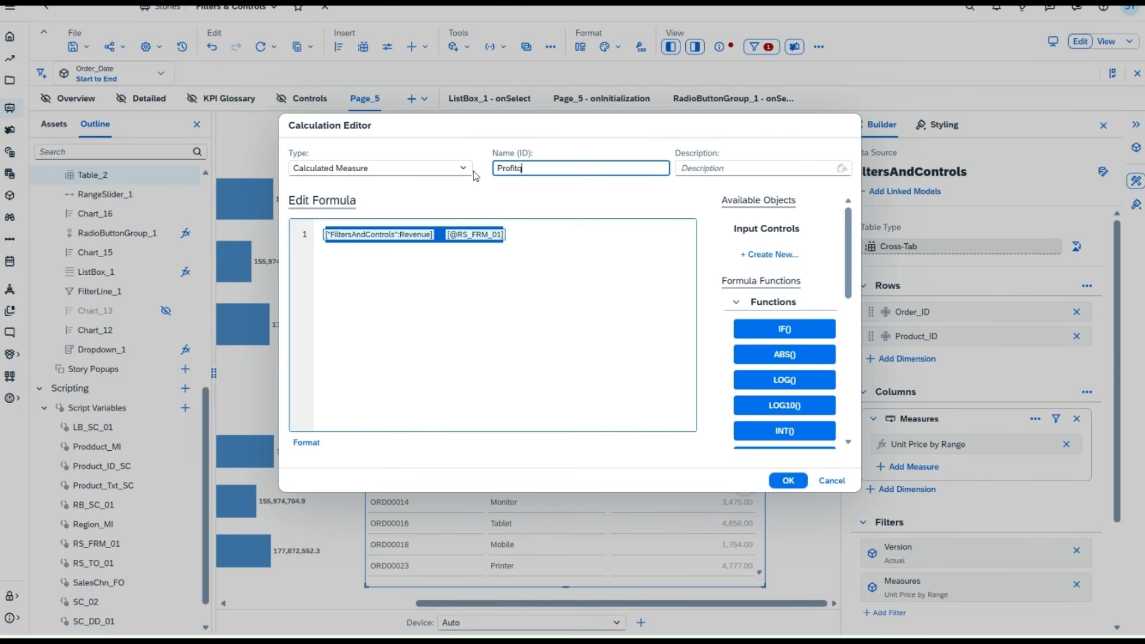
pyautogui.write('c')
pyautogui.press('BackSpace')
pyautogui.write('1')
# Replace the measure's formula with revenue1 minus the FiltersAndControls Cost measure, and discard the calculated measure.
pyautogui.moveTo(535, 233); pyautogui.dragTo(315, 241)
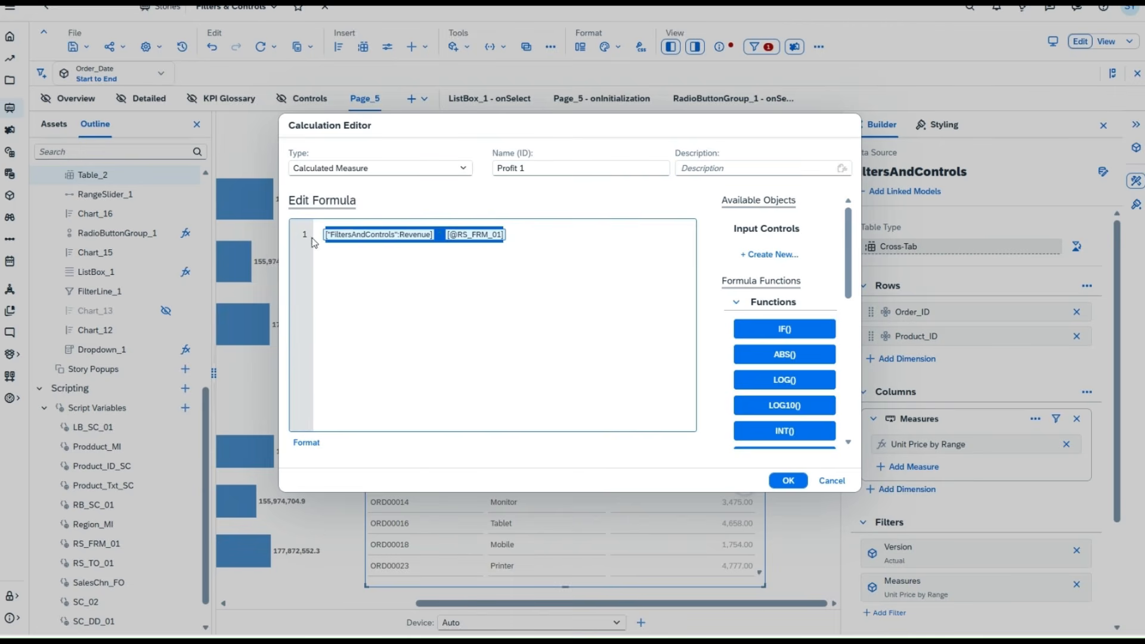
pyautogui.press('BackSpace')
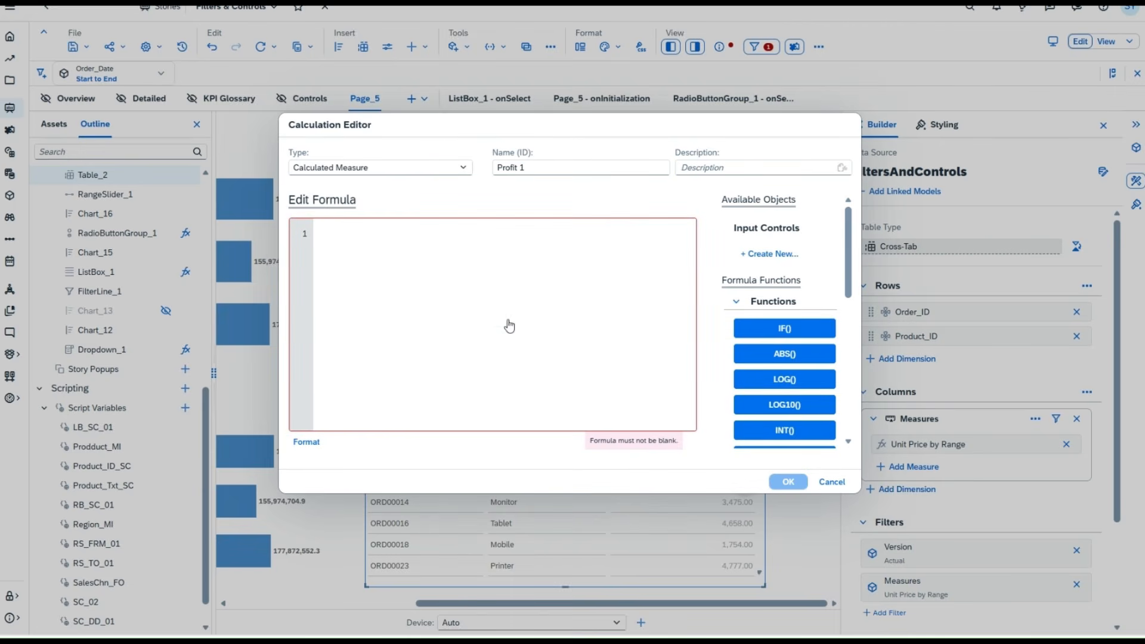
pyautogui.write('revenue1 ')
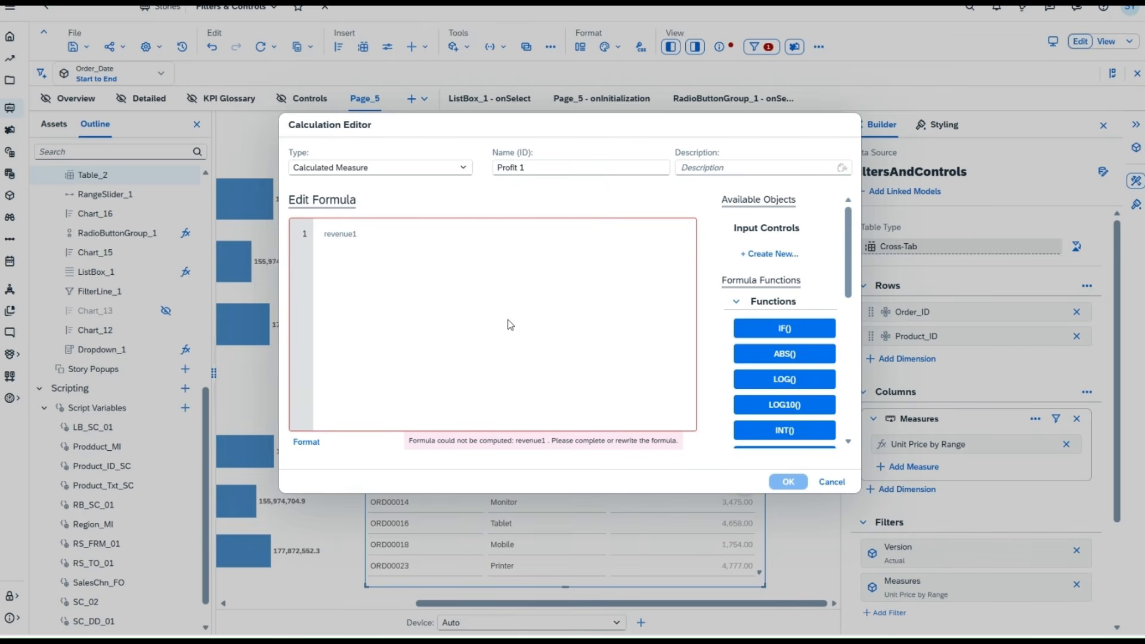
pyautogui.write('- cost')
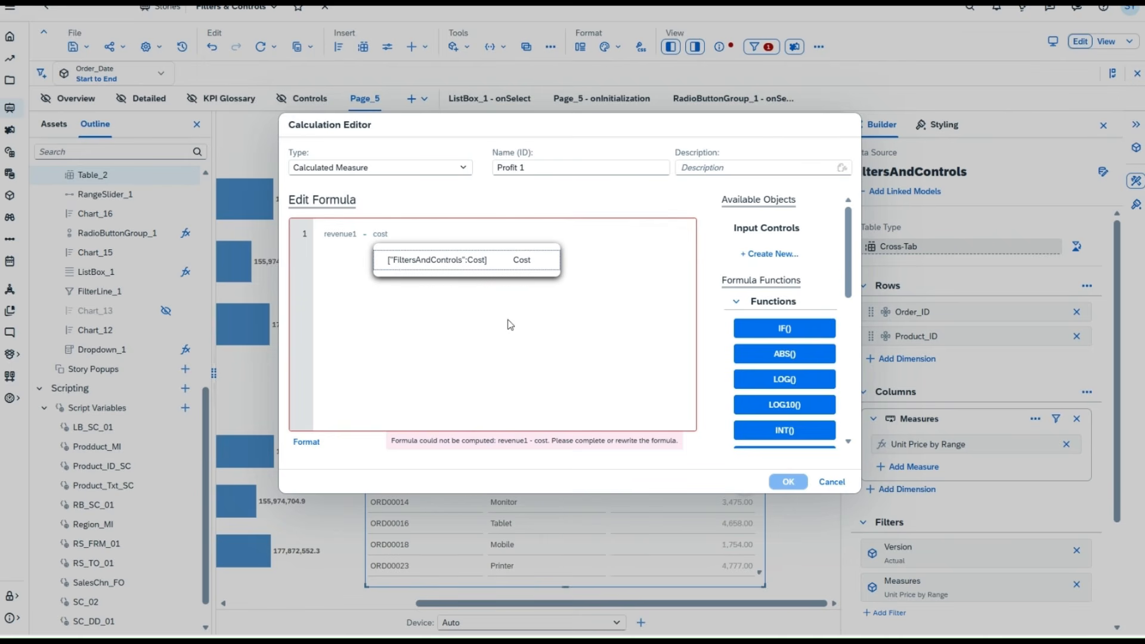
pyautogui.click(512, 263)
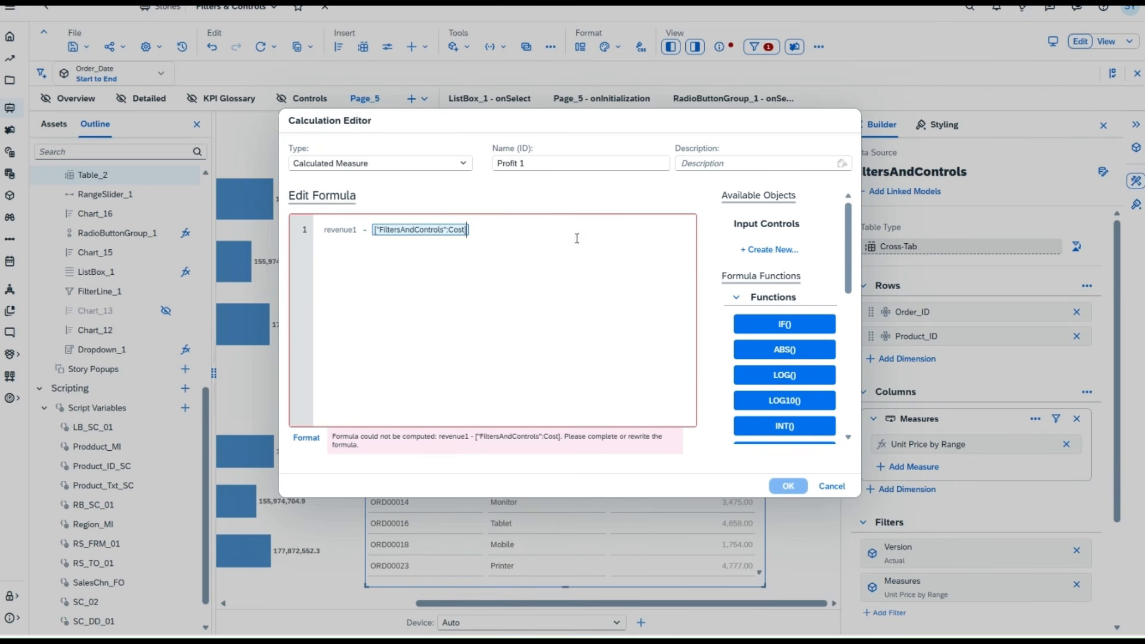
pyautogui.click(831, 487)
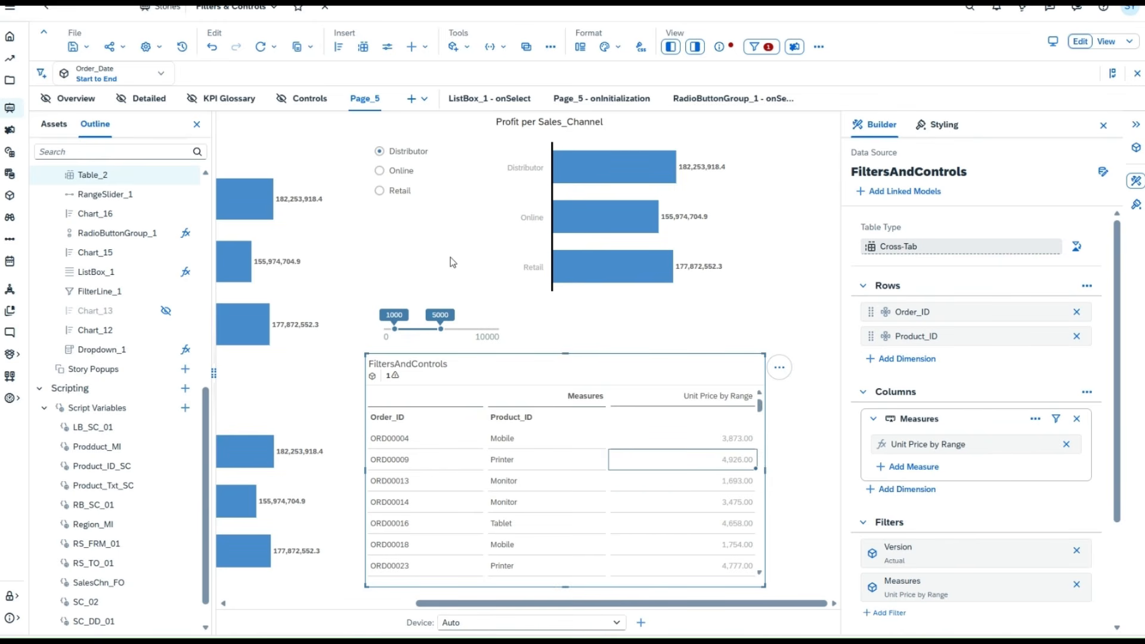
# Insert a slider control on Page_5 and place it above the table, to the right of the range slider.
pyautogui.click(417, 47)
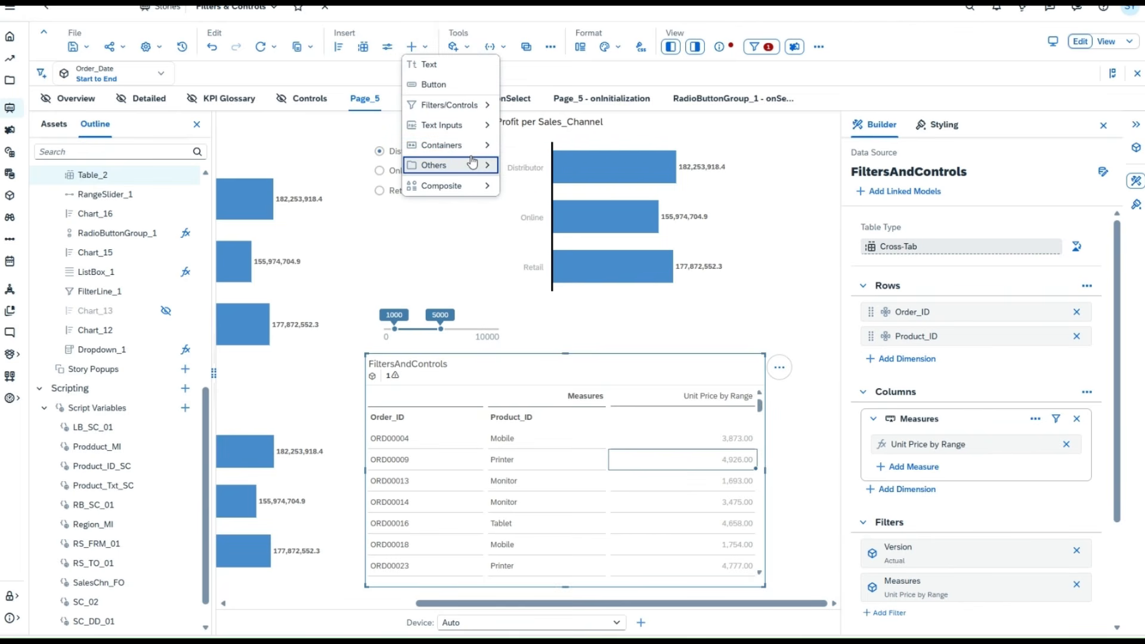
pyautogui.moveTo(472, 150)
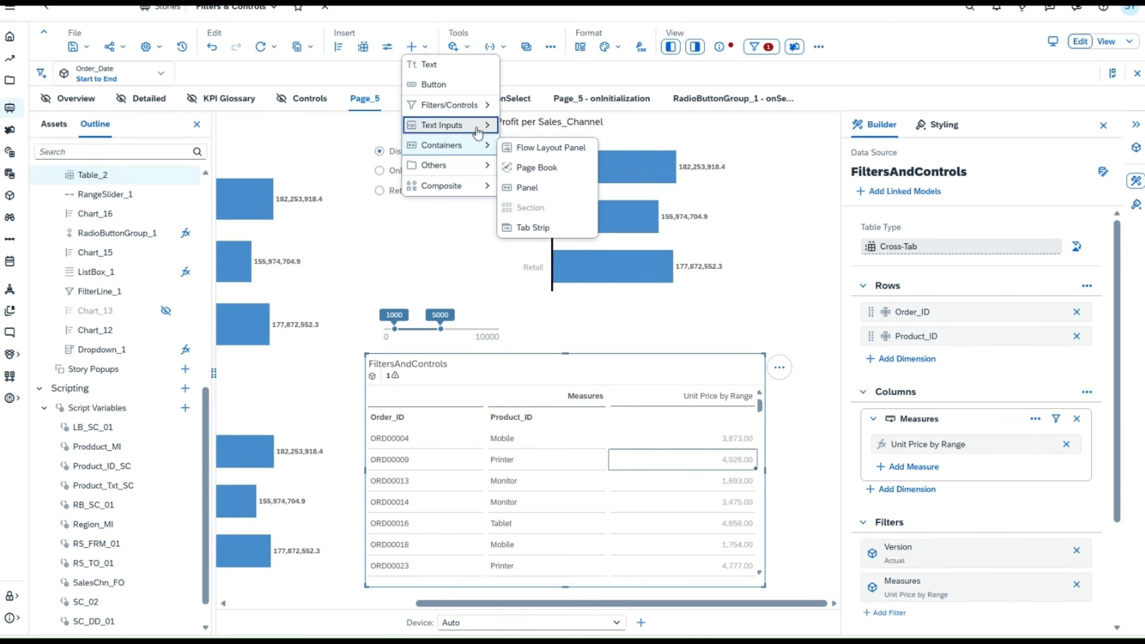
pyautogui.moveTo(473, 107)
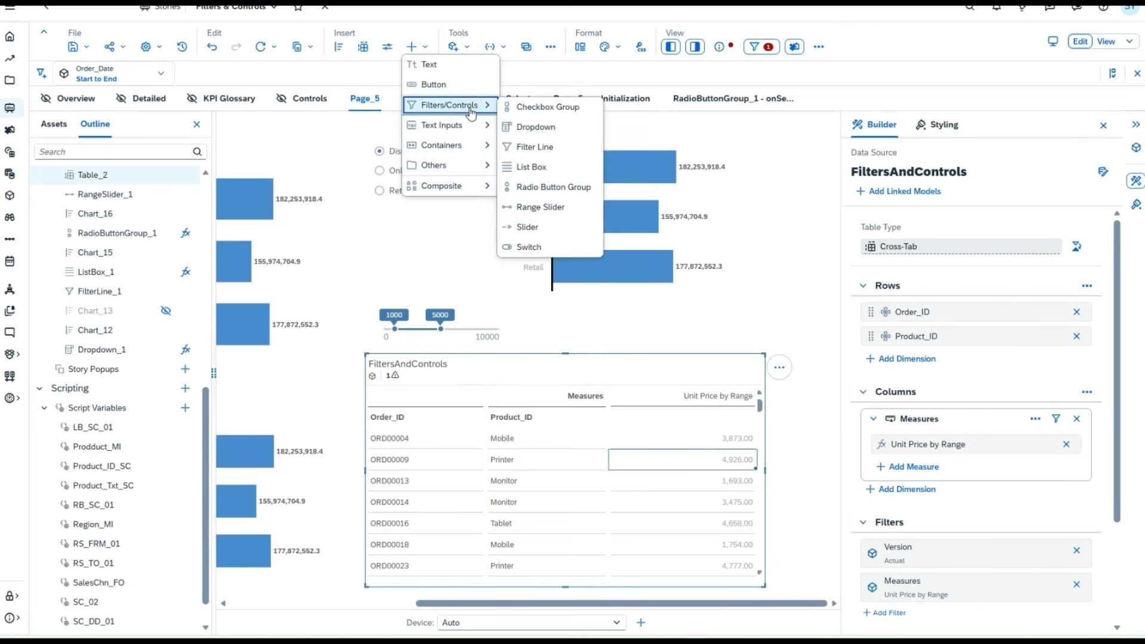
pyautogui.click(553, 227)
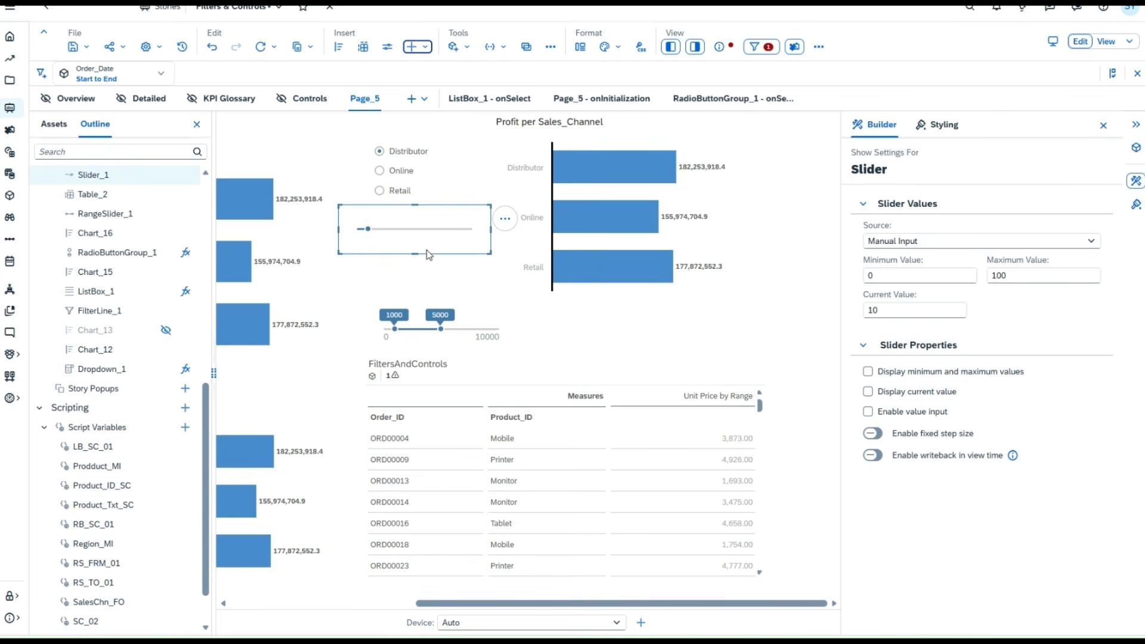
pyautogui.moveTo(428, 254); pyautogui.dragTo(608, 350)
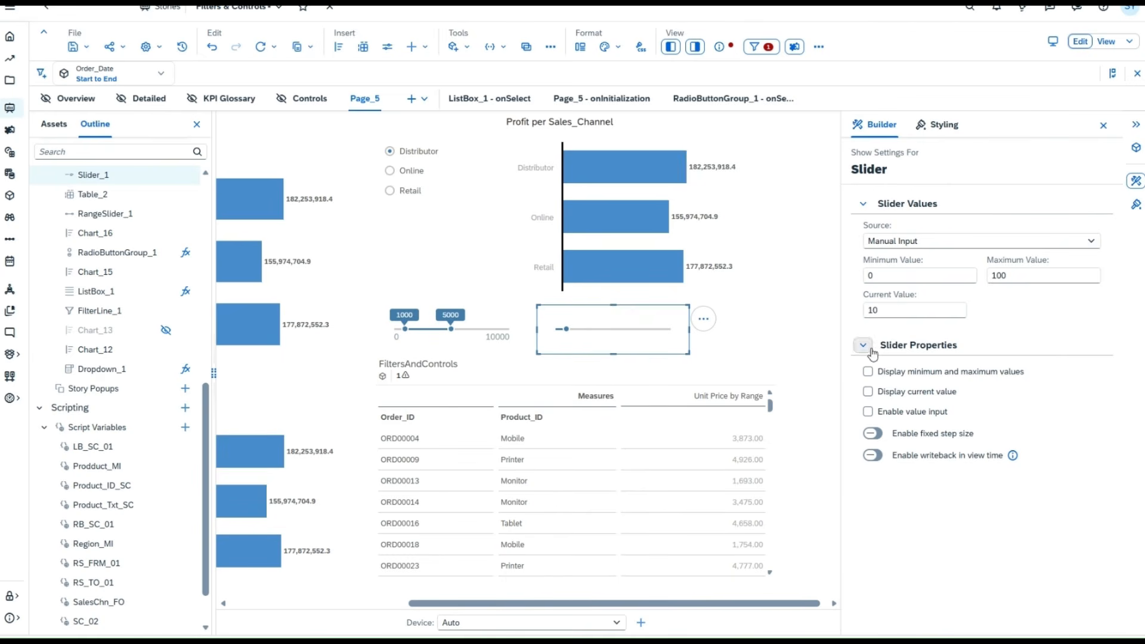
# Examine the slider's source options, its property settings, and its minimum and current value fields.
pyautogui.click(933, 243)
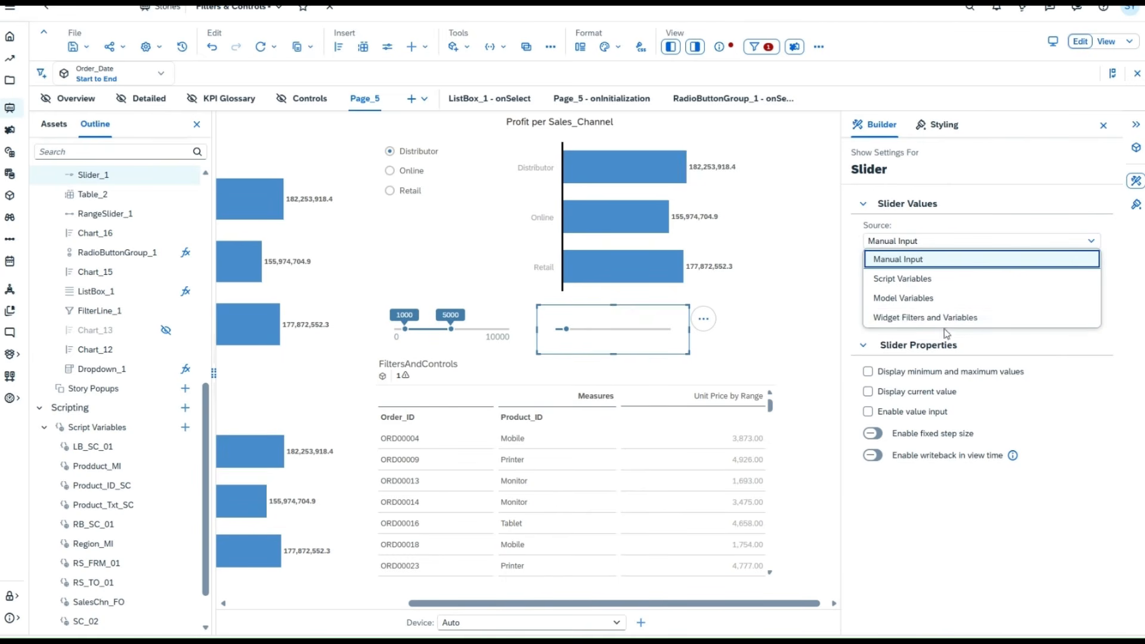
pyautogui.click(1055, 344)
pyautogui.click(1056, 344)
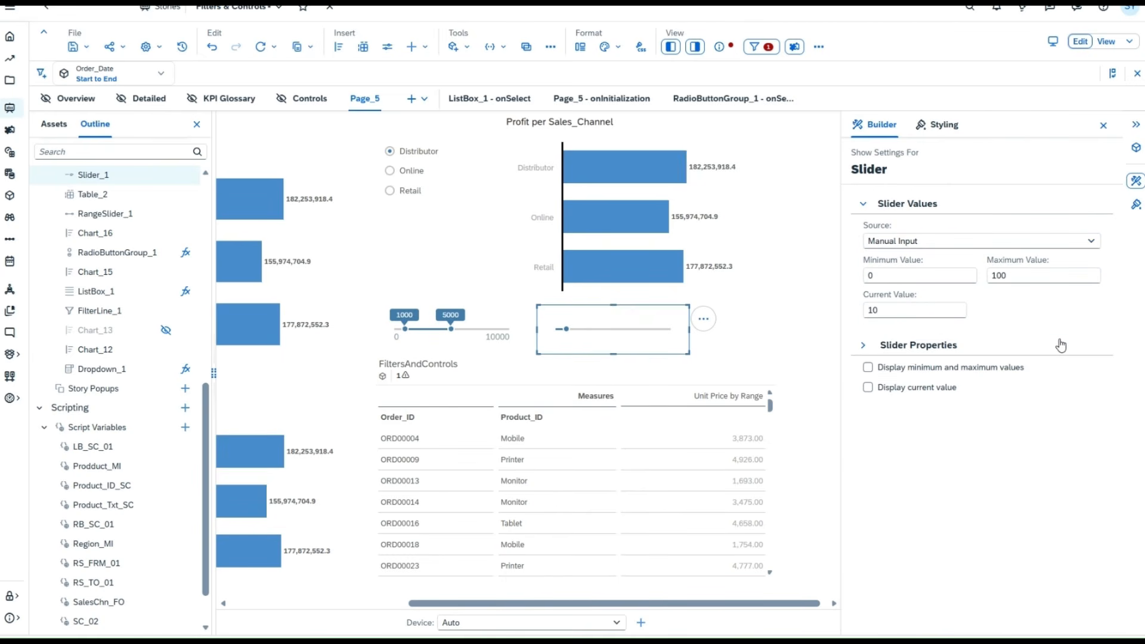
pyautogui.click(908, 351)
pyautogui.click(911, 273)
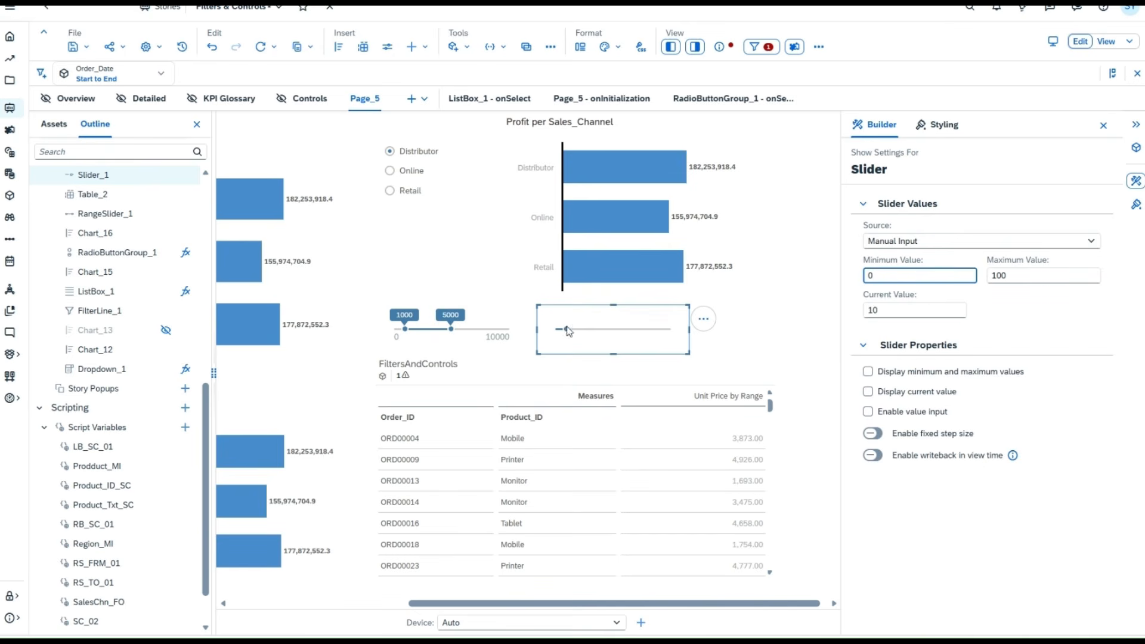
pyautogui.click(895, 309)
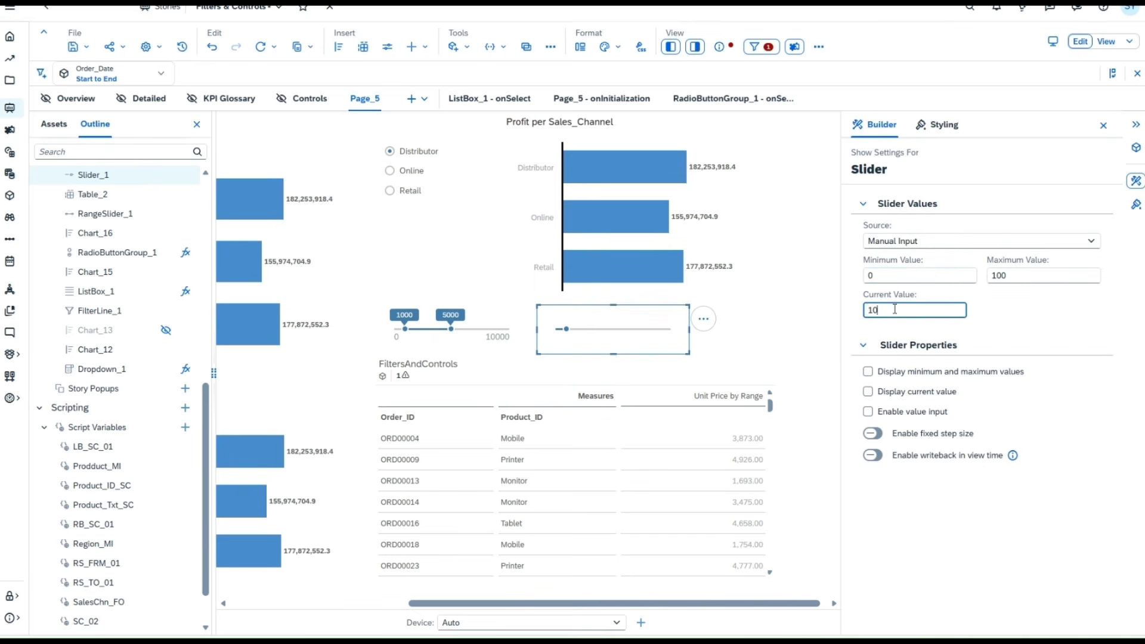
pyautogui.hotkey('ctrl', 'a')
# Enable the slider's writeback in view time, minimum and maximum values, current value display and value input.
pyautogui.click(877, 459)
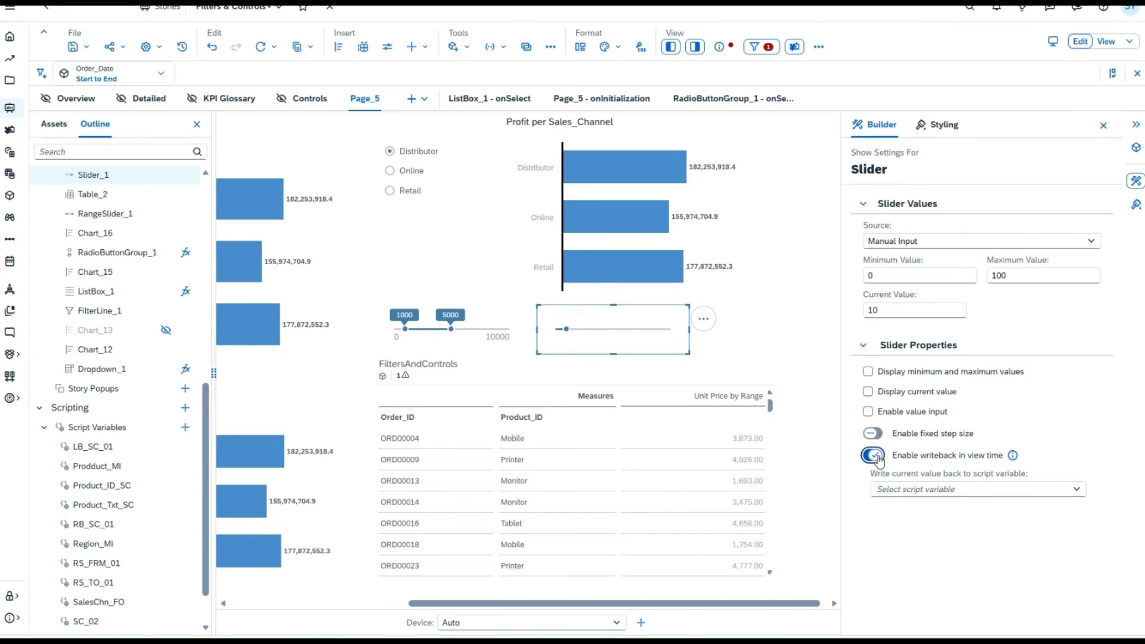
pyautogui.click(1072, 495)
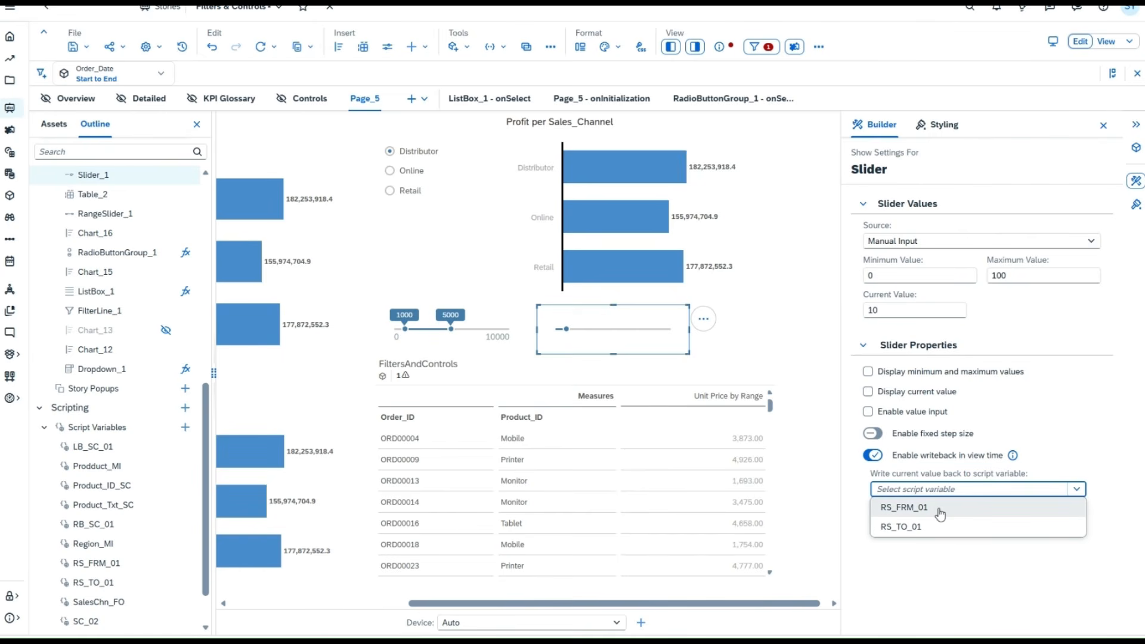
pyautogui.click(918, 543)
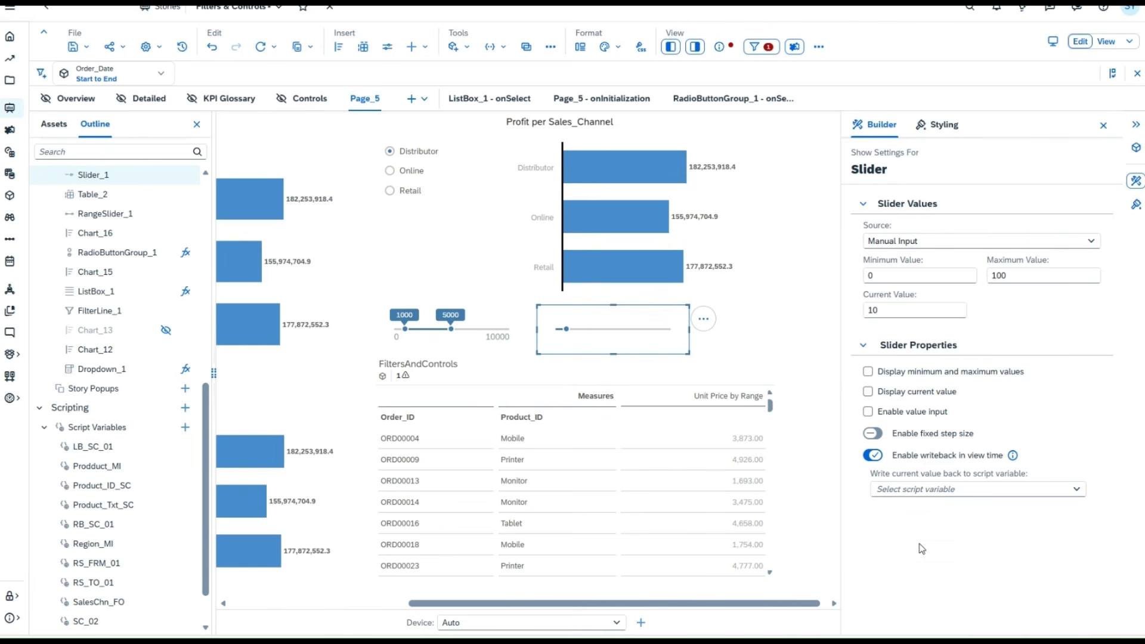
pyautogui.click(875, 372)
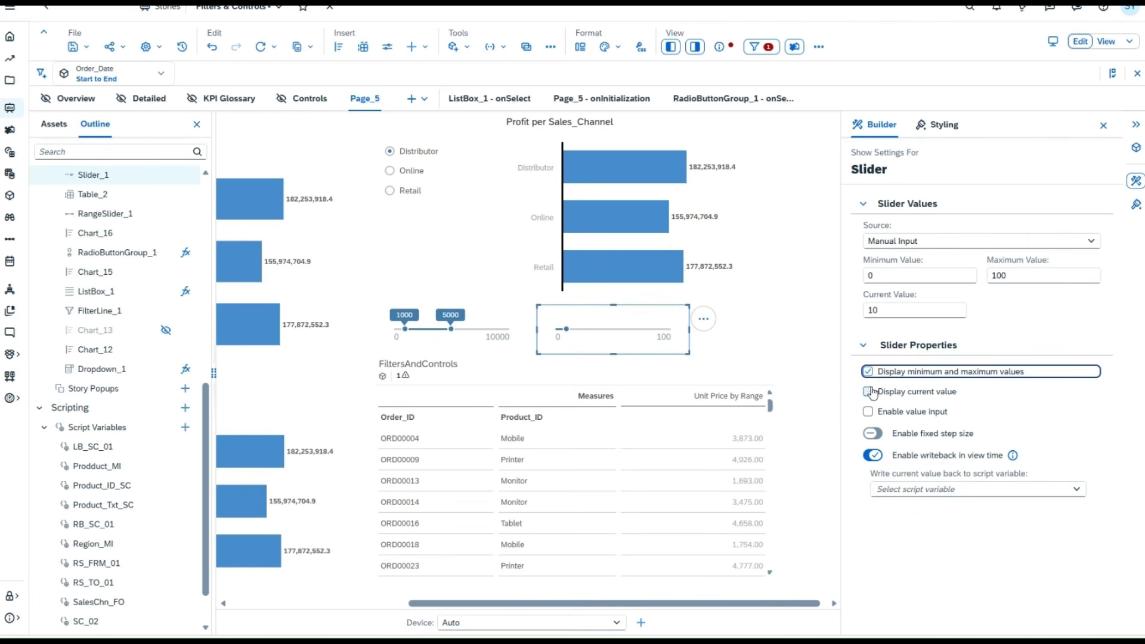
pyautogui.click(869, 394)
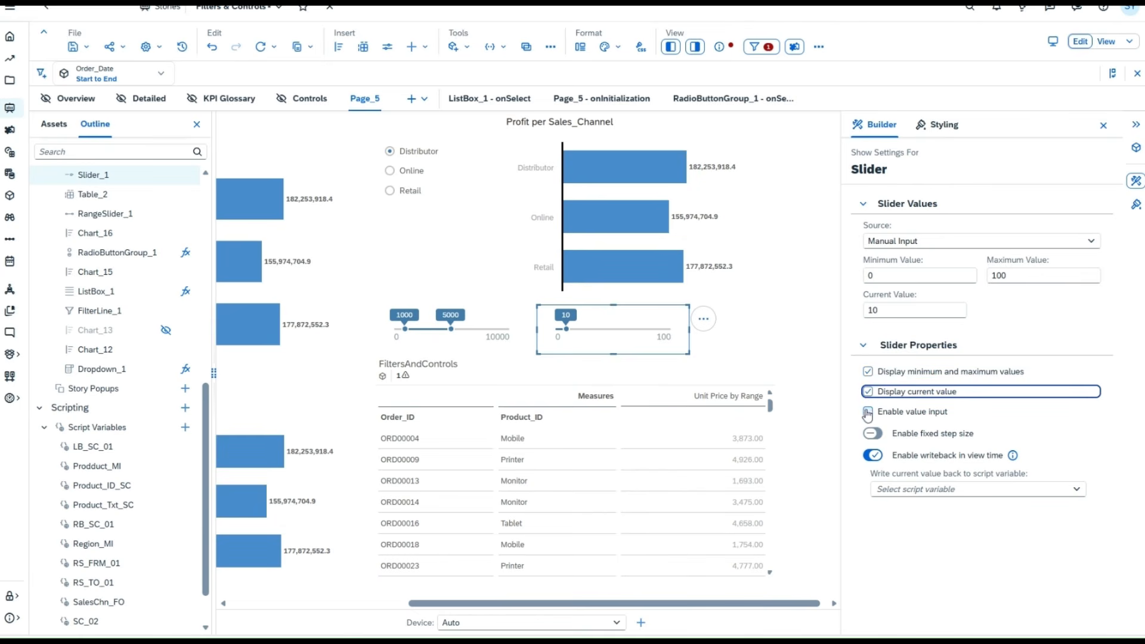
pyautogui.click(870, 414)
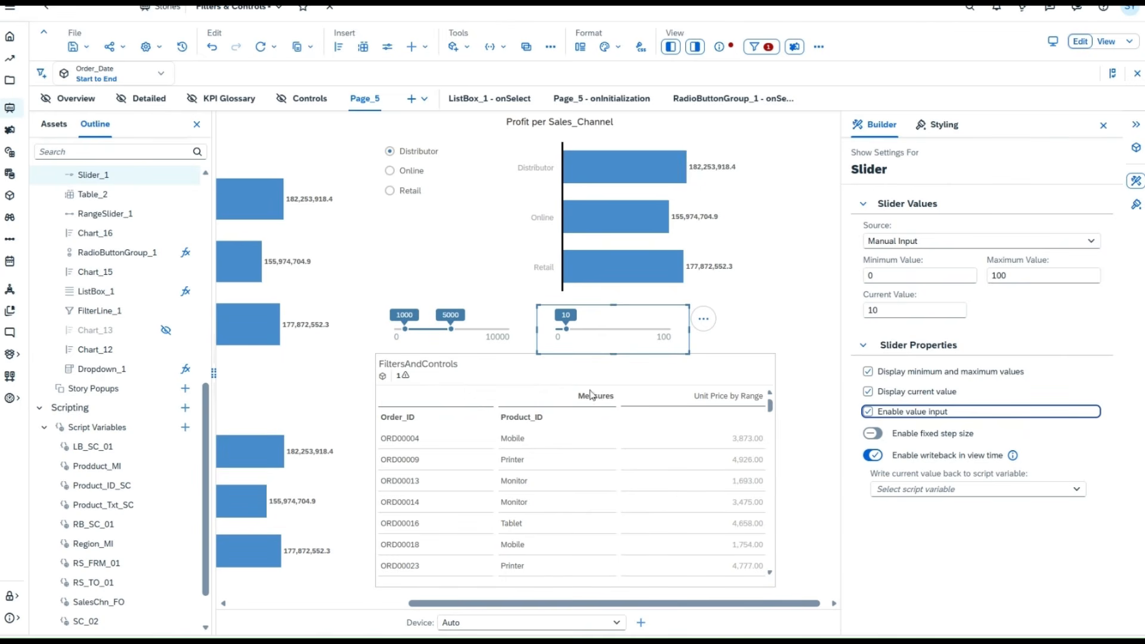
# Insert a switch control on Page_5 and place it to the right of the slider, above the table.
pyautogui.click(416, 47)
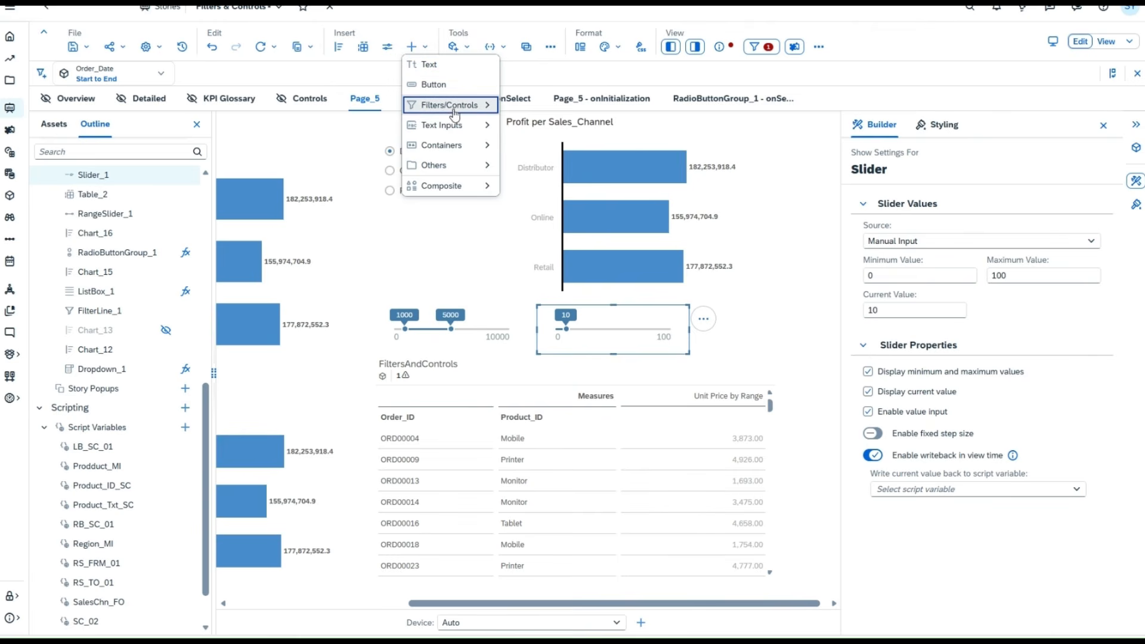
pyautogui.moveTo(484, 106)
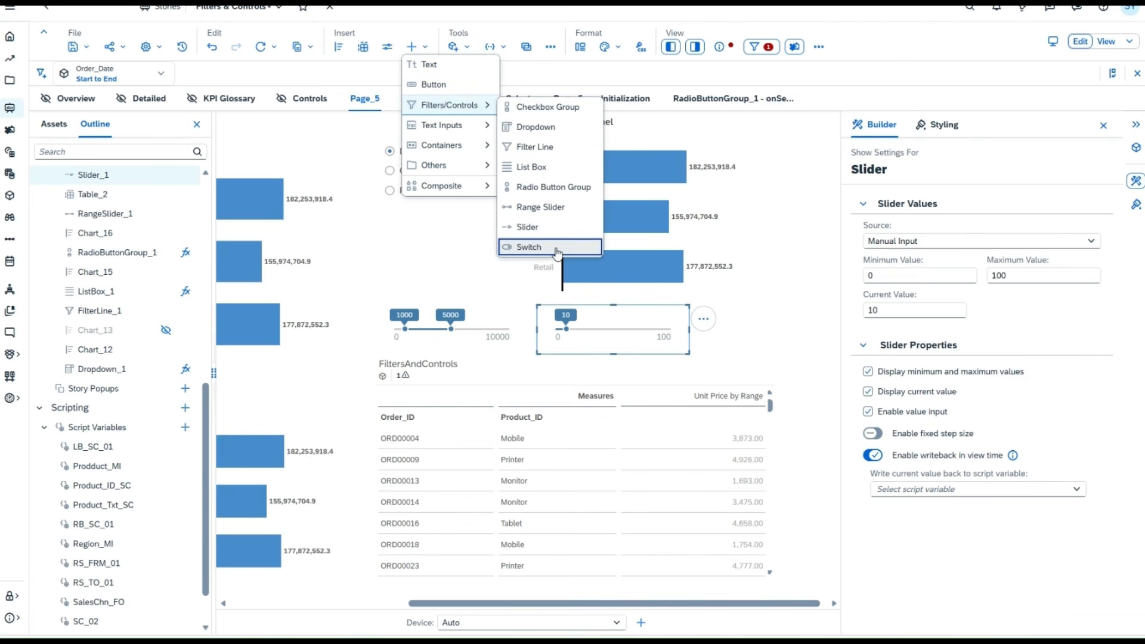
pyautogui.click(571, 226)
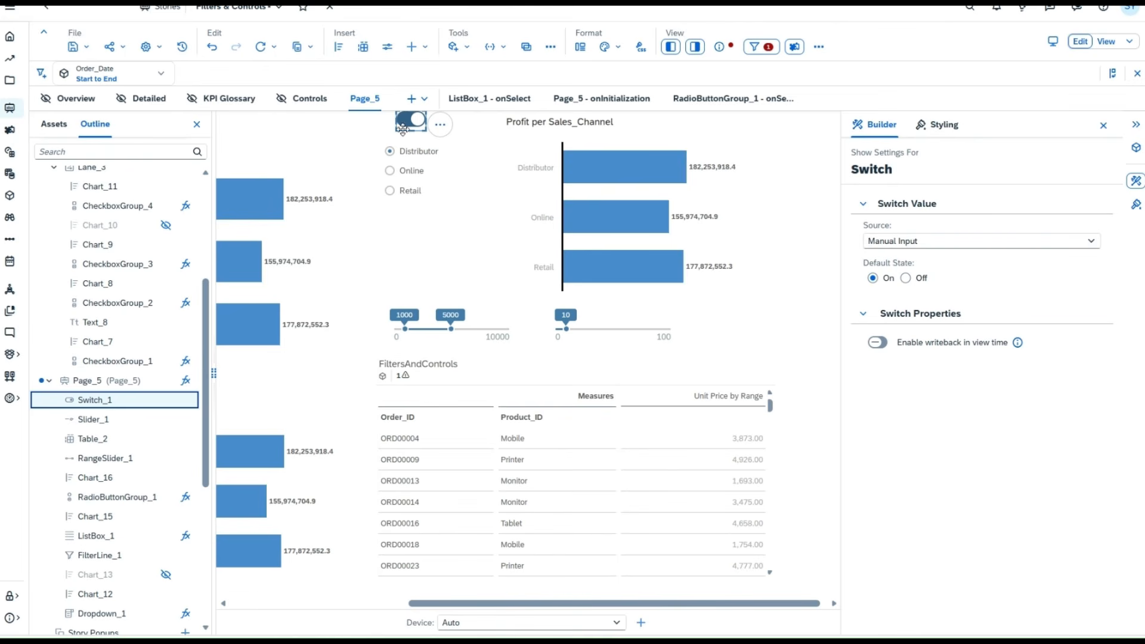
pyautogui.moveTo(403, 127); pyautogui.dragTo(742, 345)
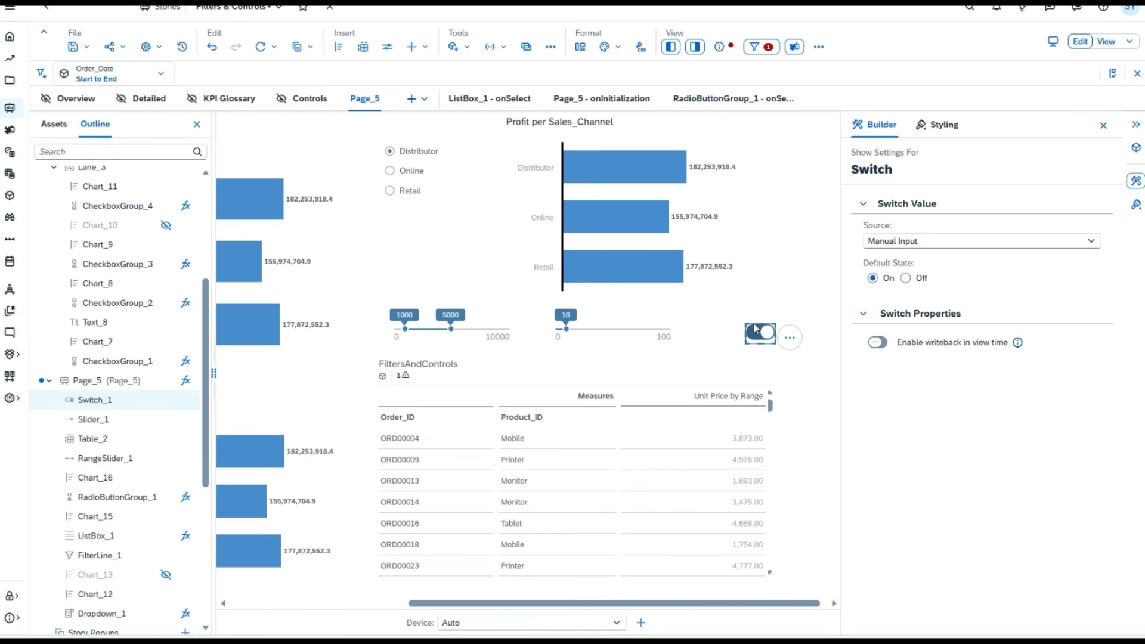
pyautogui.moveTo(747, 339); pyautogui.dragTo(728, 332)
pyautogui.hotkey('ctrl', 'z')
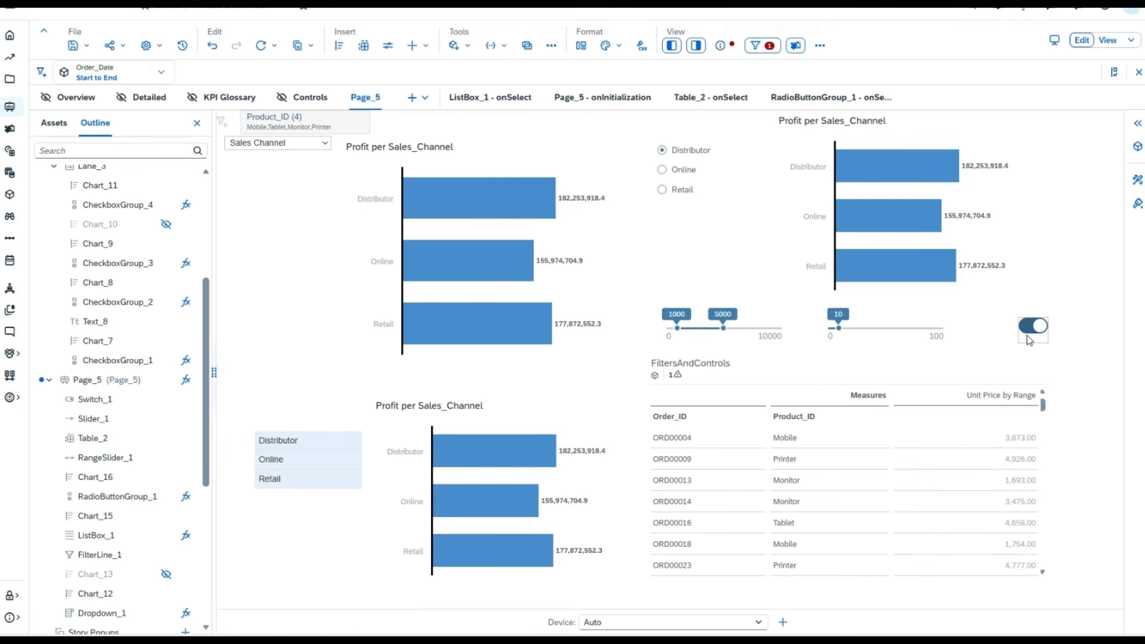
# Examine the switch, the table's available script events, and the Order_ID and Unit Price by Range cells in the table's third row.
pyautogui.click(1029, 340)
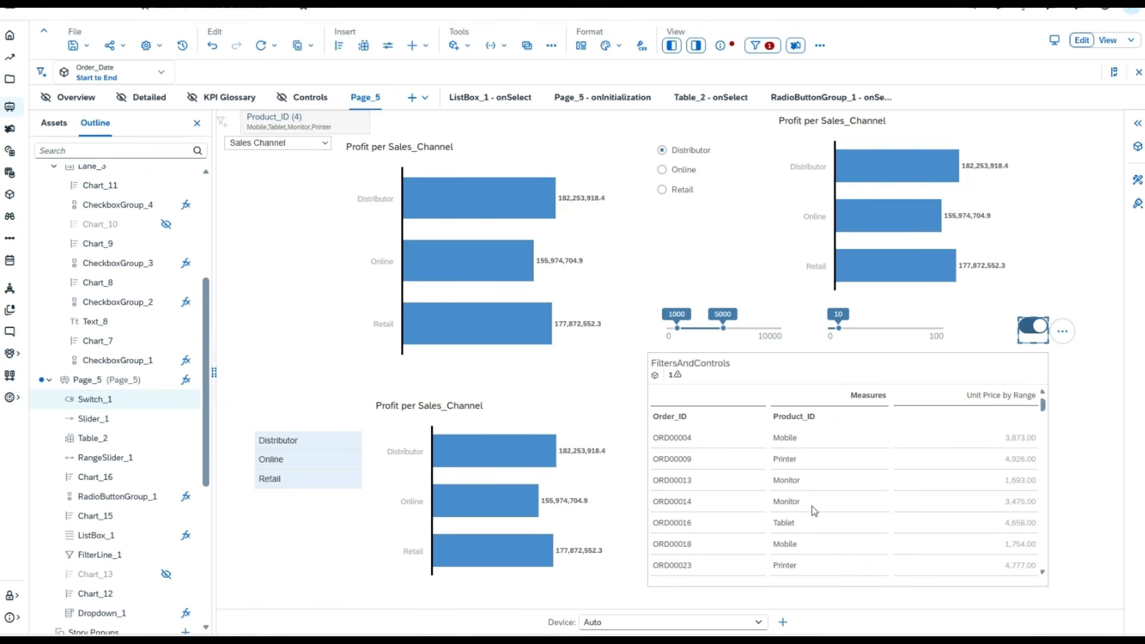
pyautogui.click(1014, 394)
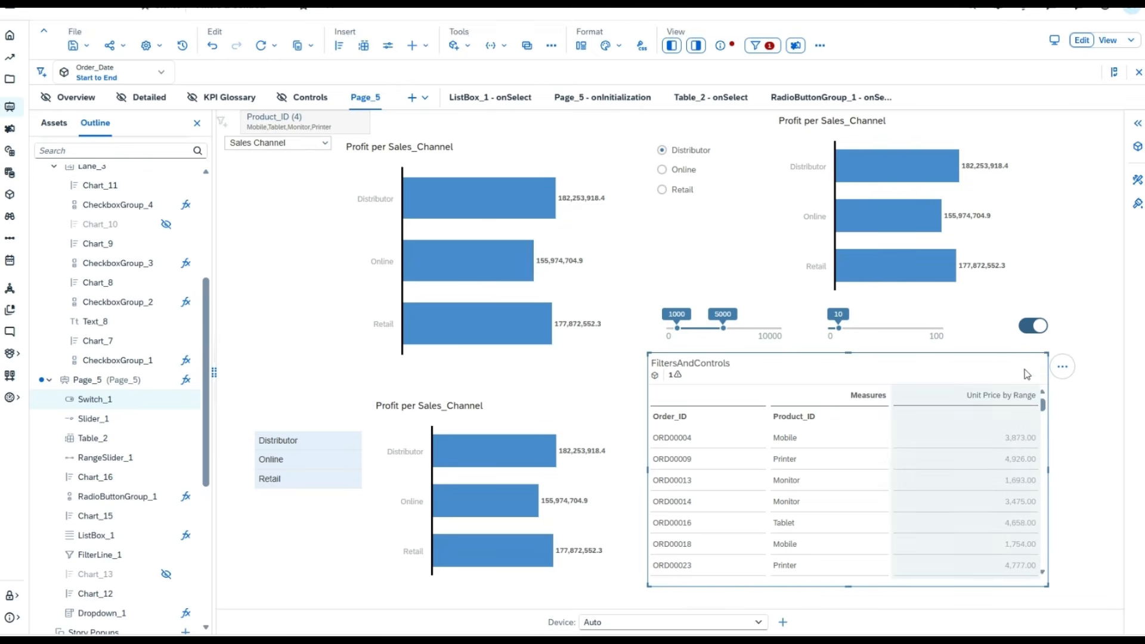
pyautogui.click(1057, 366)
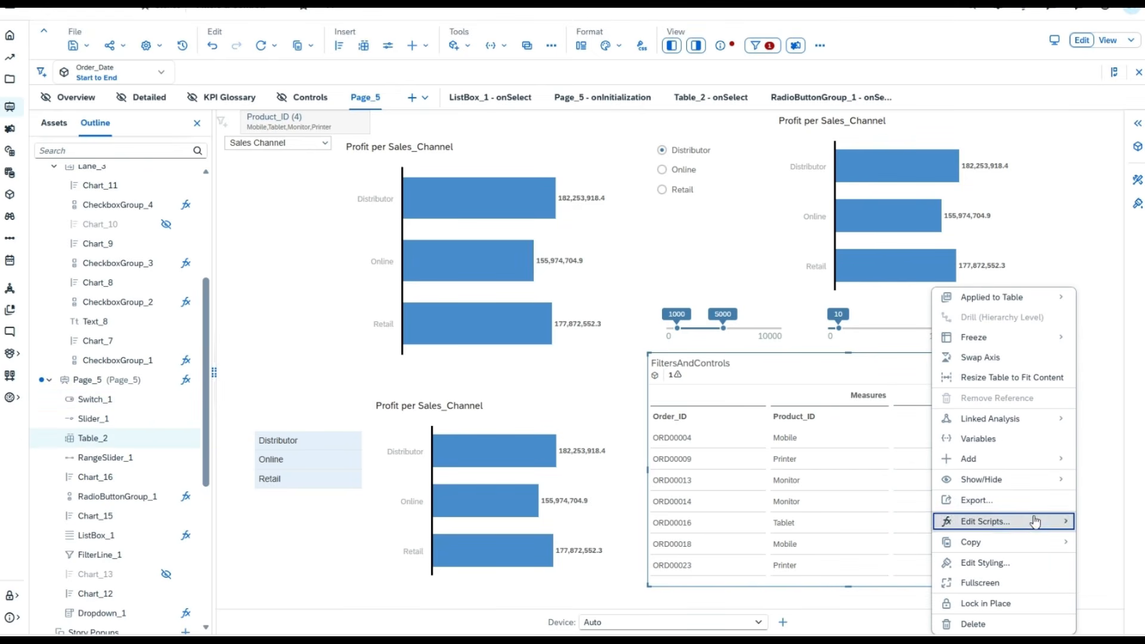
pyautogui.moveTo(1046, 522)
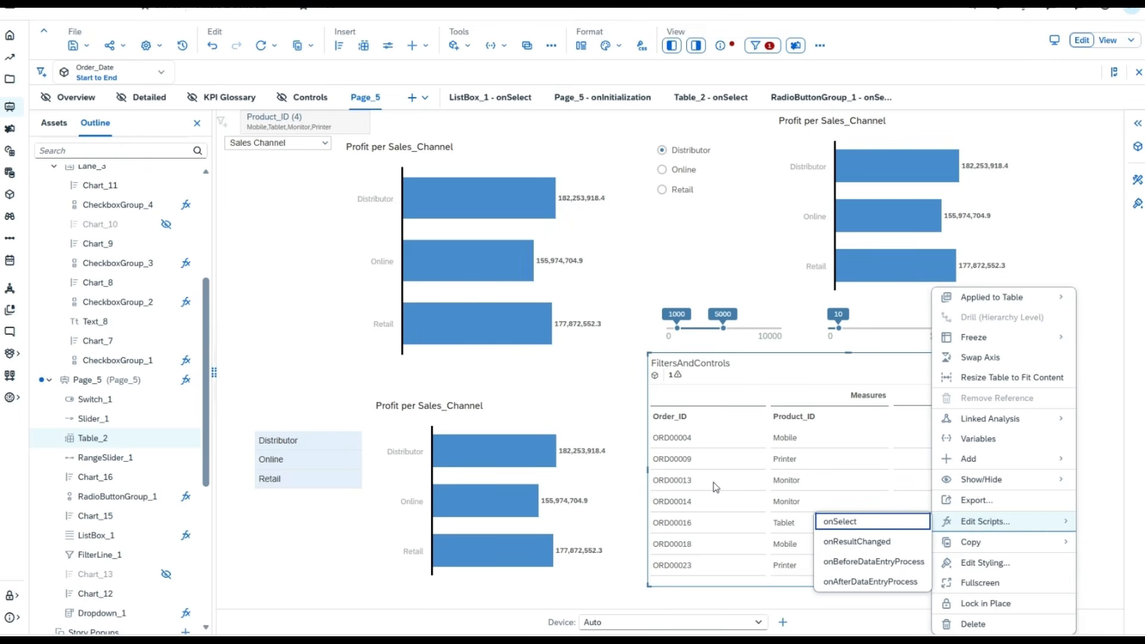
pyautogui.click(699, 484)
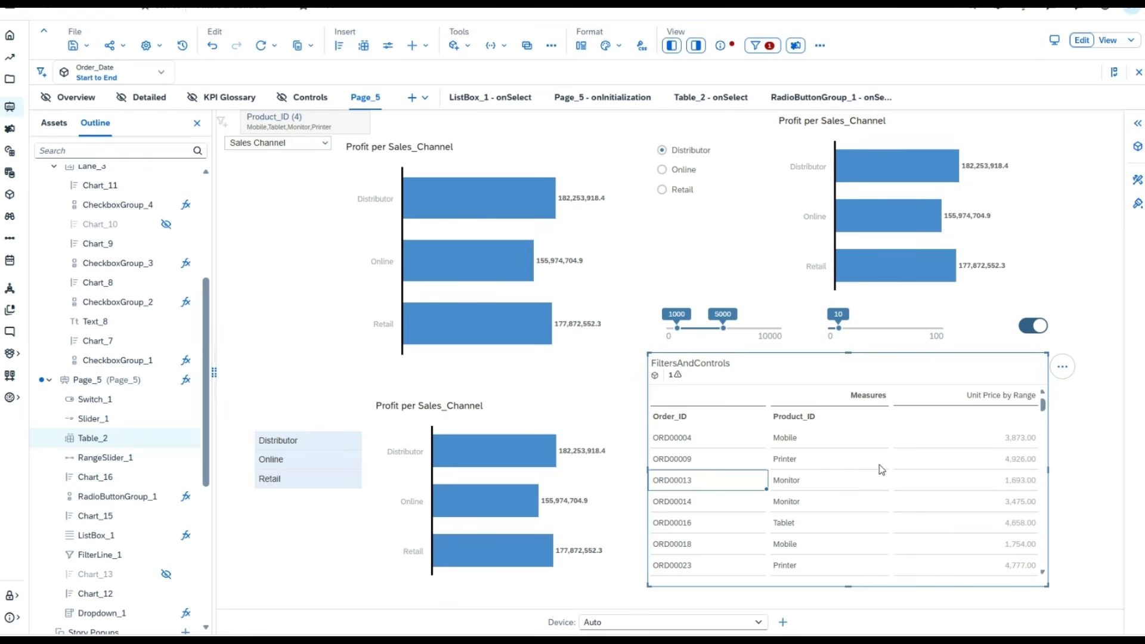
pyautogui.click(1007, 483)
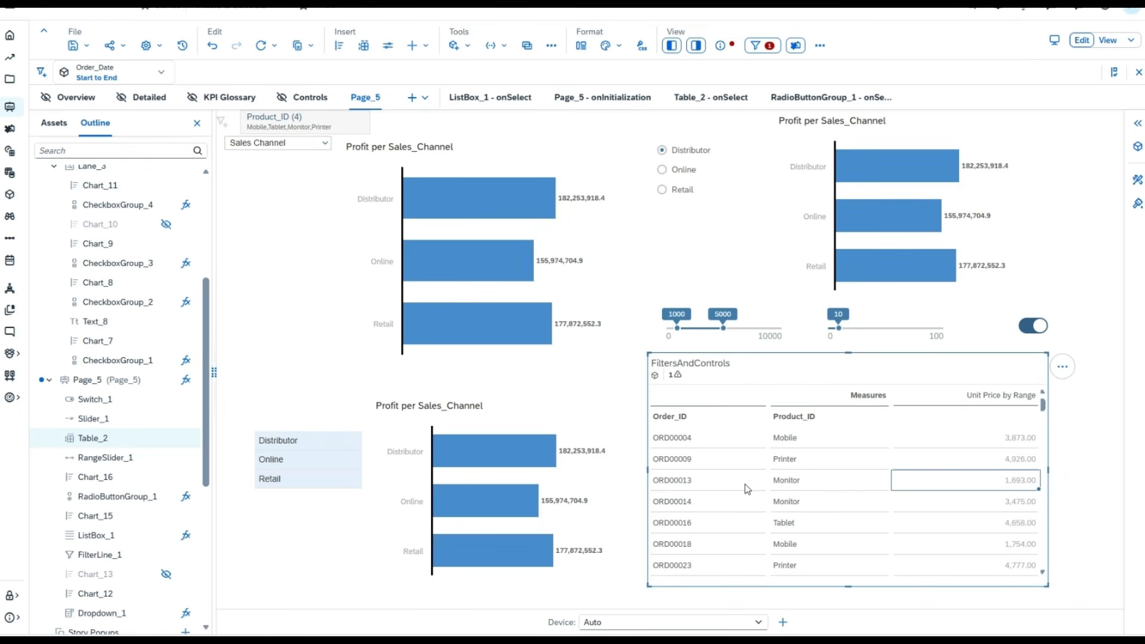
pyautogui.click(686, 487)
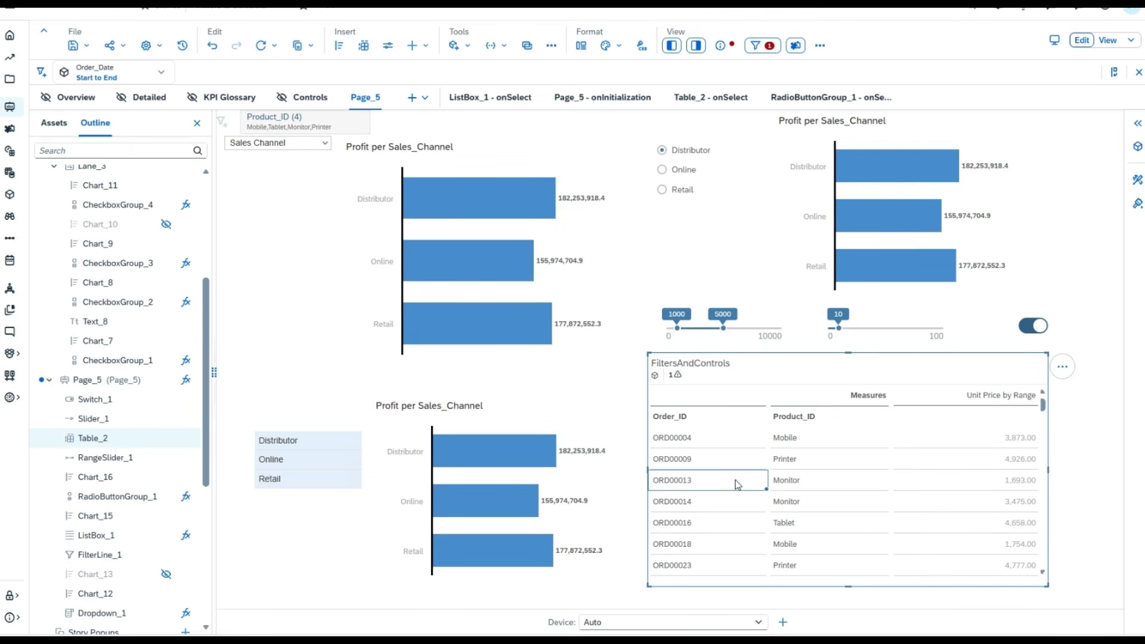
pyautogui.click(976, 485)
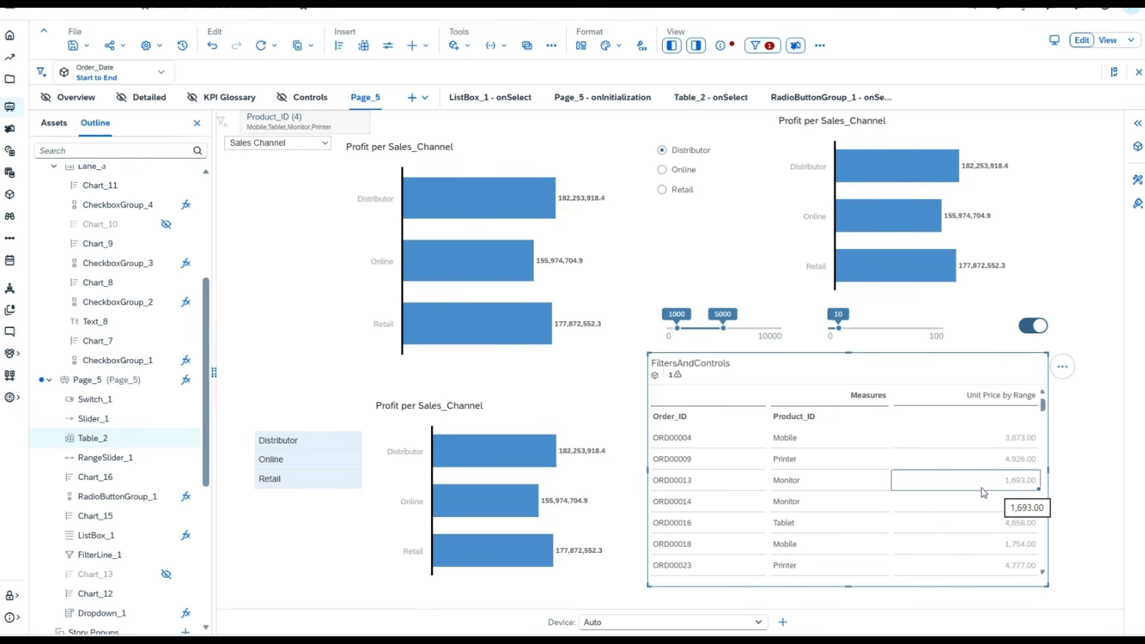
pyautogui.click(700, 486)
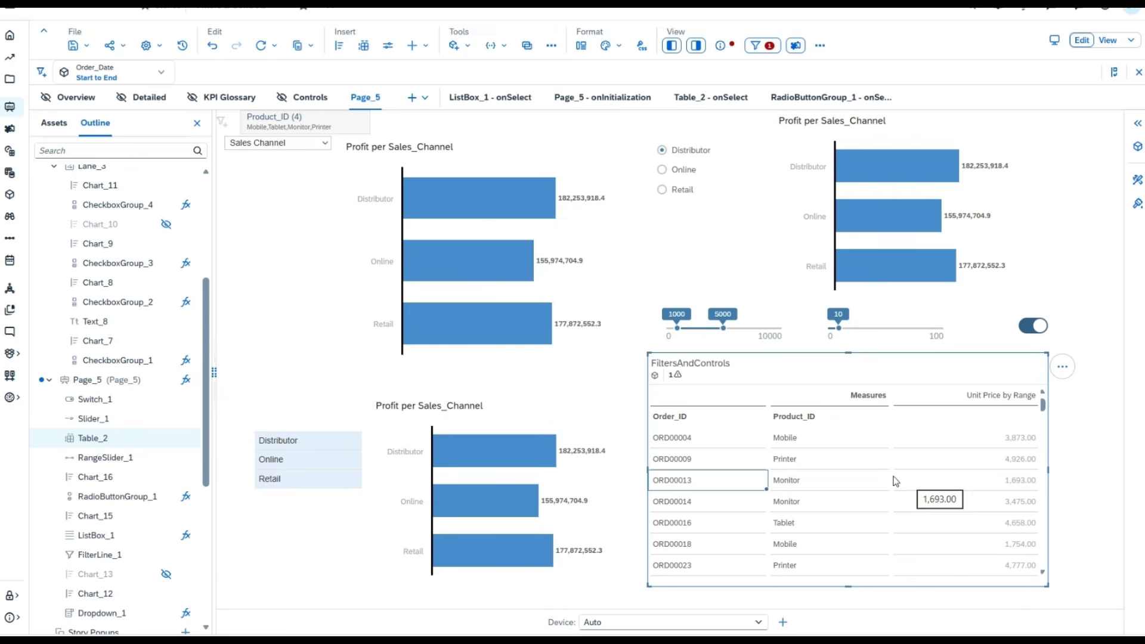
pyautogui.click(989, 484)
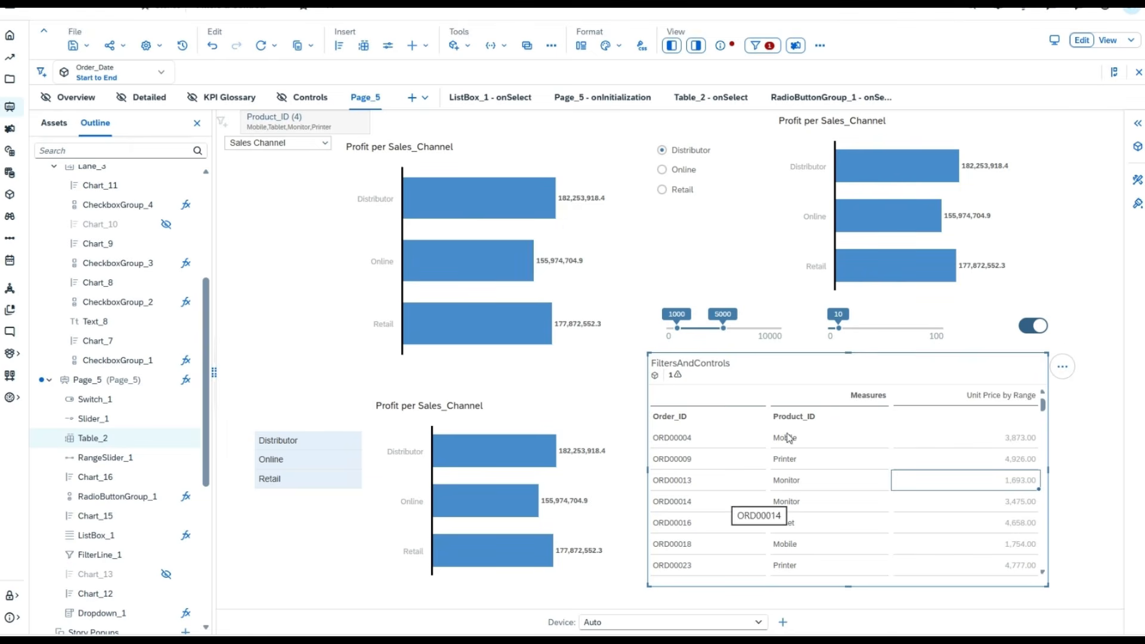
# Open the table's onSelect script and enter the statement Switch_1.isOn();.
pyautogui.click(1063, 366)
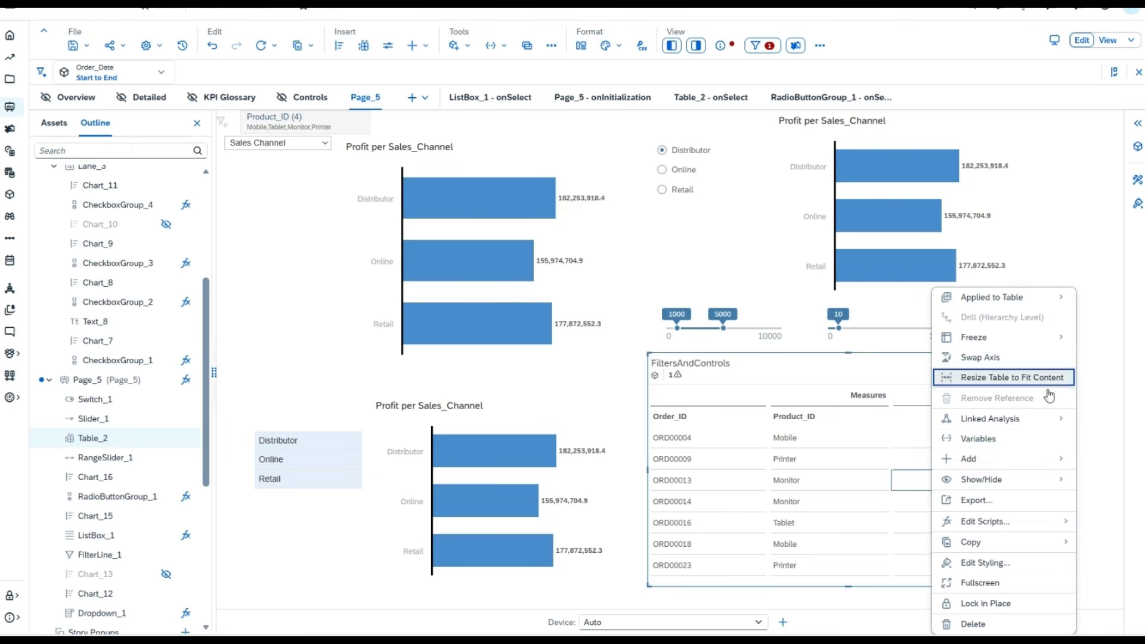
pyautogui.moveTo(1016, 528)
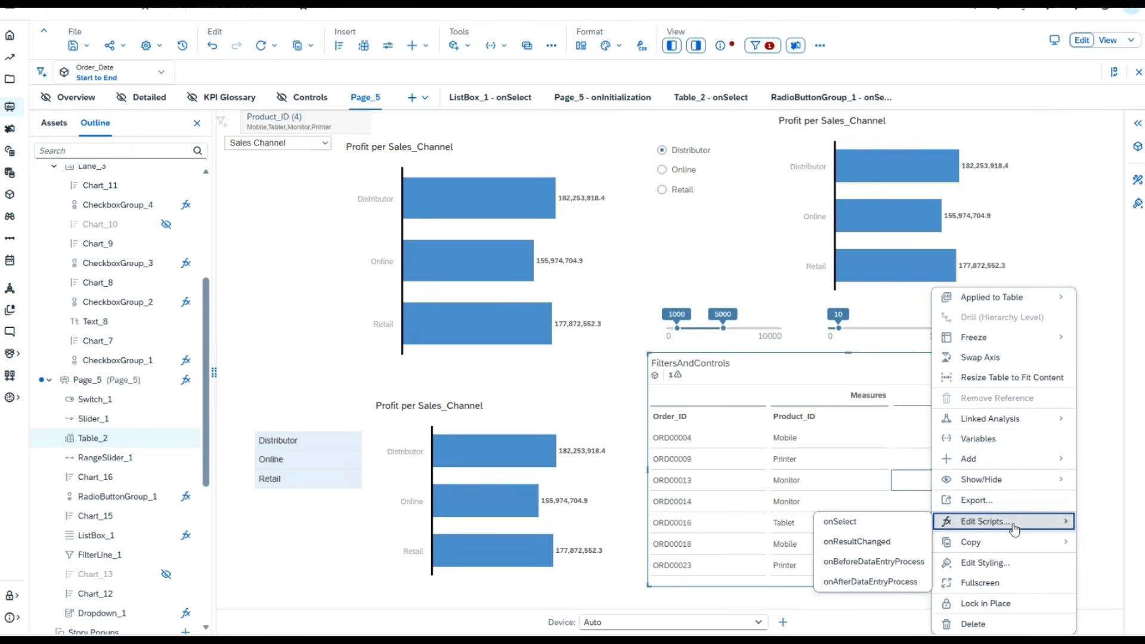
pyautogui.click(889, 524)
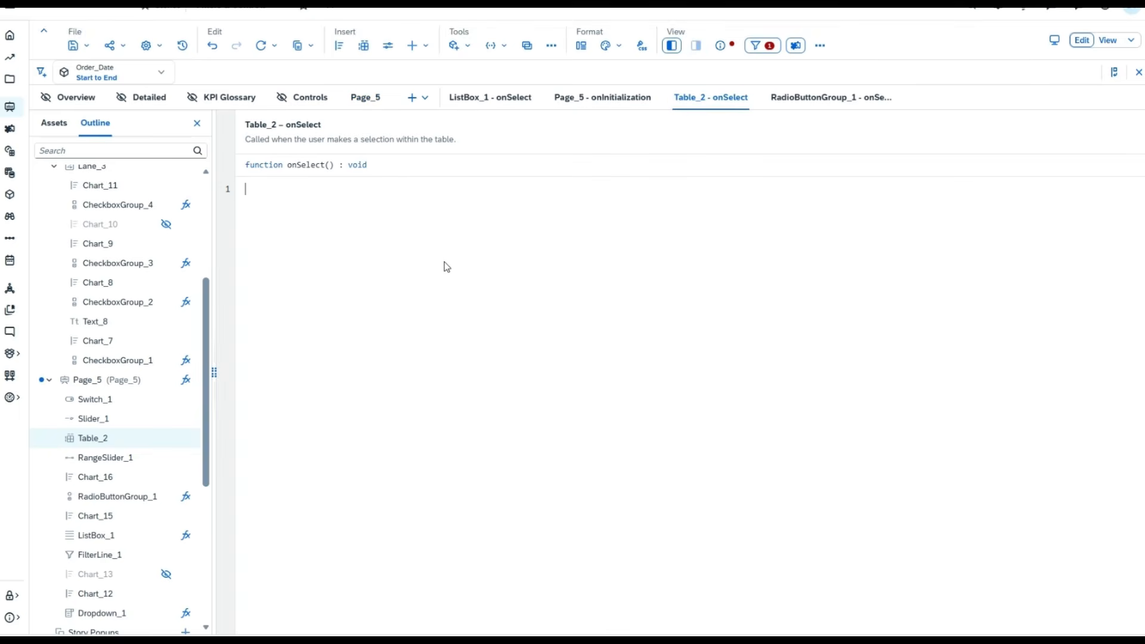
pyautogui.write('Switch_1.')
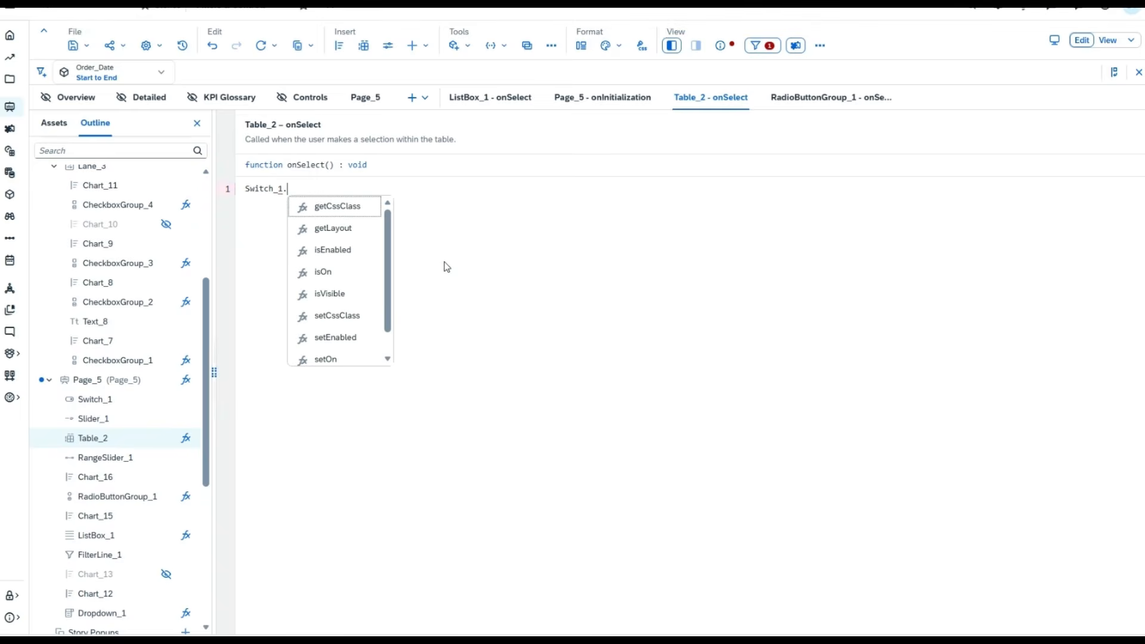
pyautogui.click(331, 279)
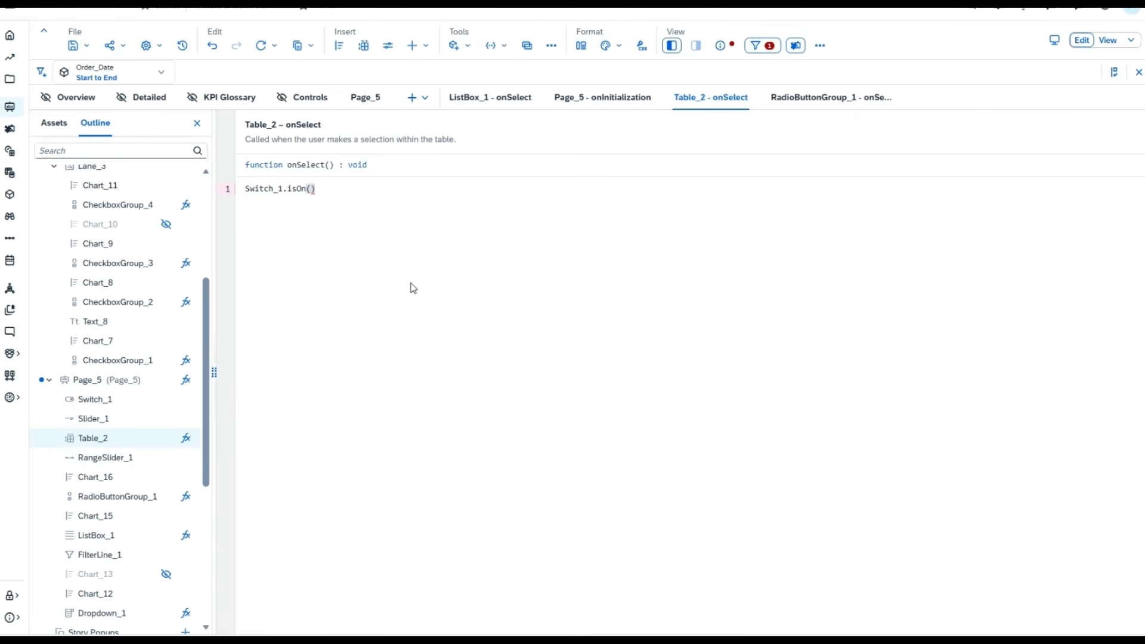
pyautogui.write(';')
# Remove the isOn call from the Switch_1 statement and review the functions available for the switch.
pyautogui.press('BackSpace')
pyautogui.press('BackSpace')
pyautogui.press('BackSpace')
pyautogui.press('BackSpace')
pyautogui.press('BackSpace')
pyautogui.press('BackSpace')
pyautogui.press('BackSpace')
pyautogui.hotkey('ctrl', 'space')
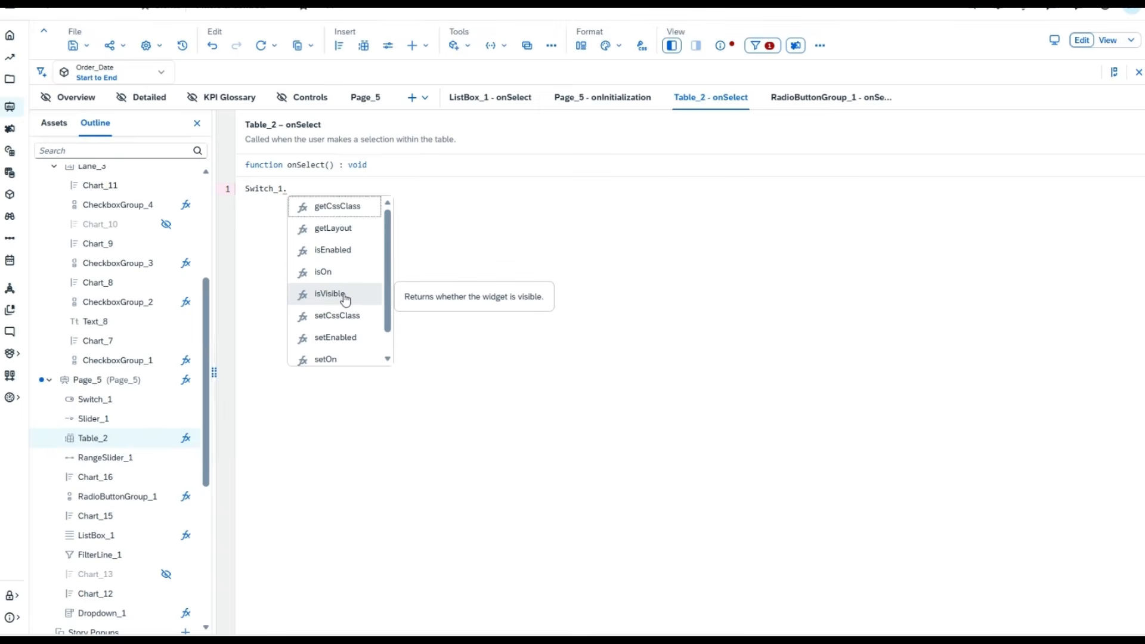
pyautogui.scroll(-1, 385, 334)
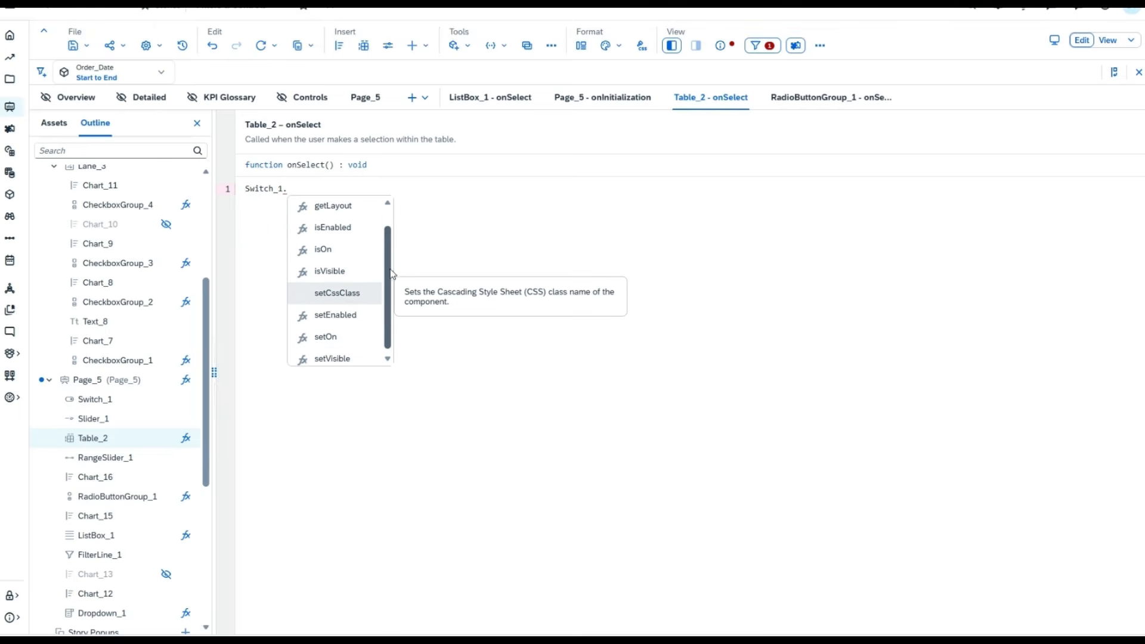
pyautogui.scroll(1, 370, 292)
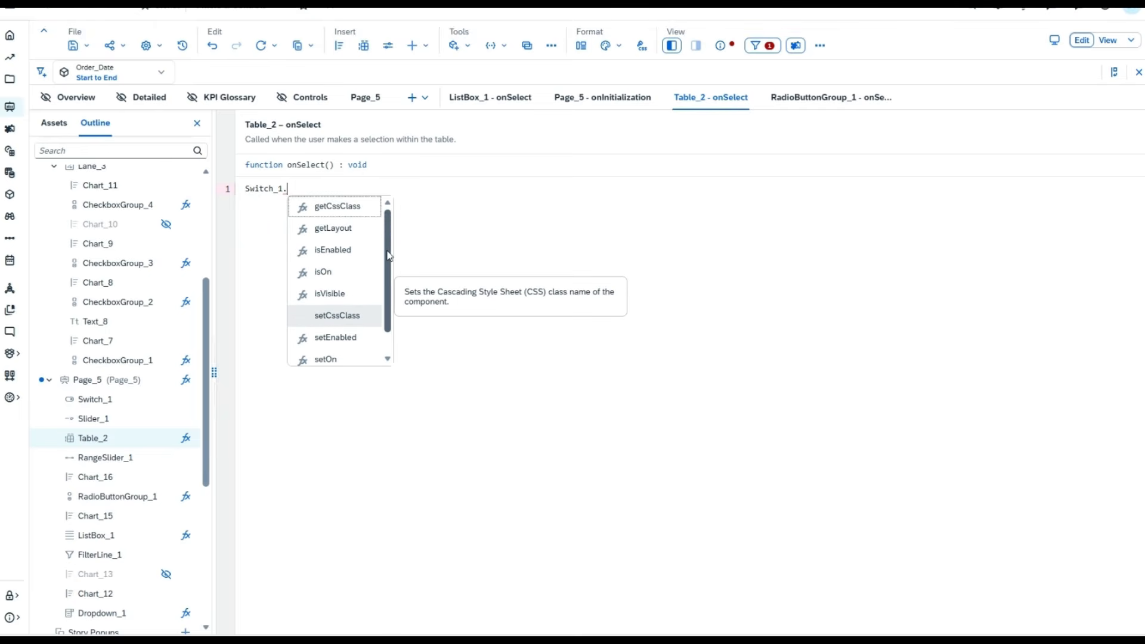
# Try the setOn function on Switch_1, first with true and then with false as its argument.
pyautogui.click(332, 356)
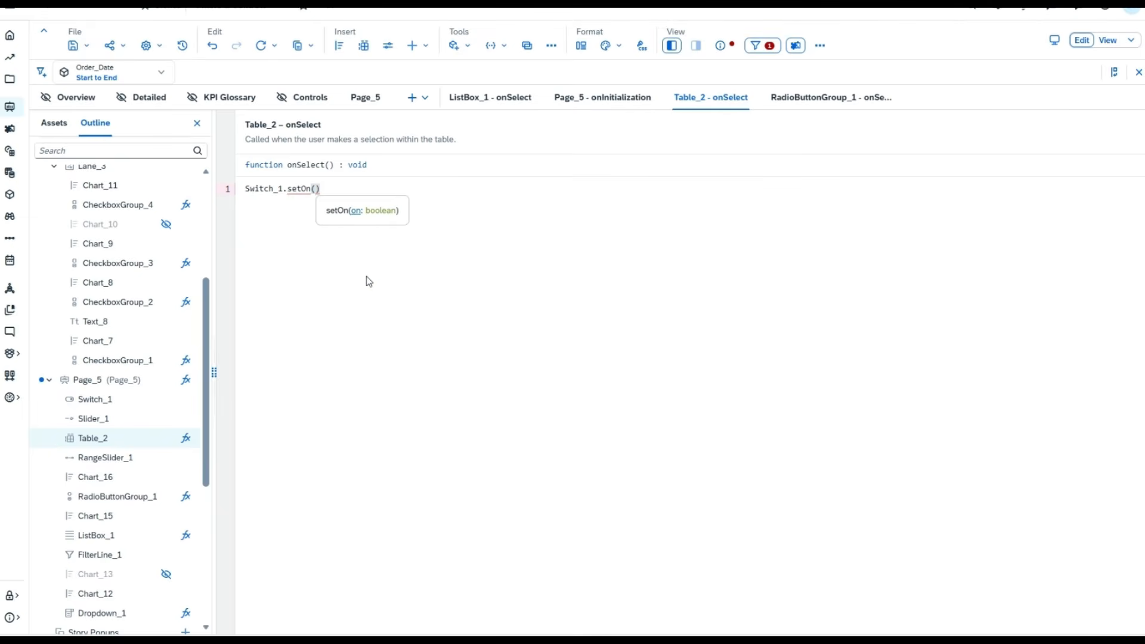
pyautogui.write('true')
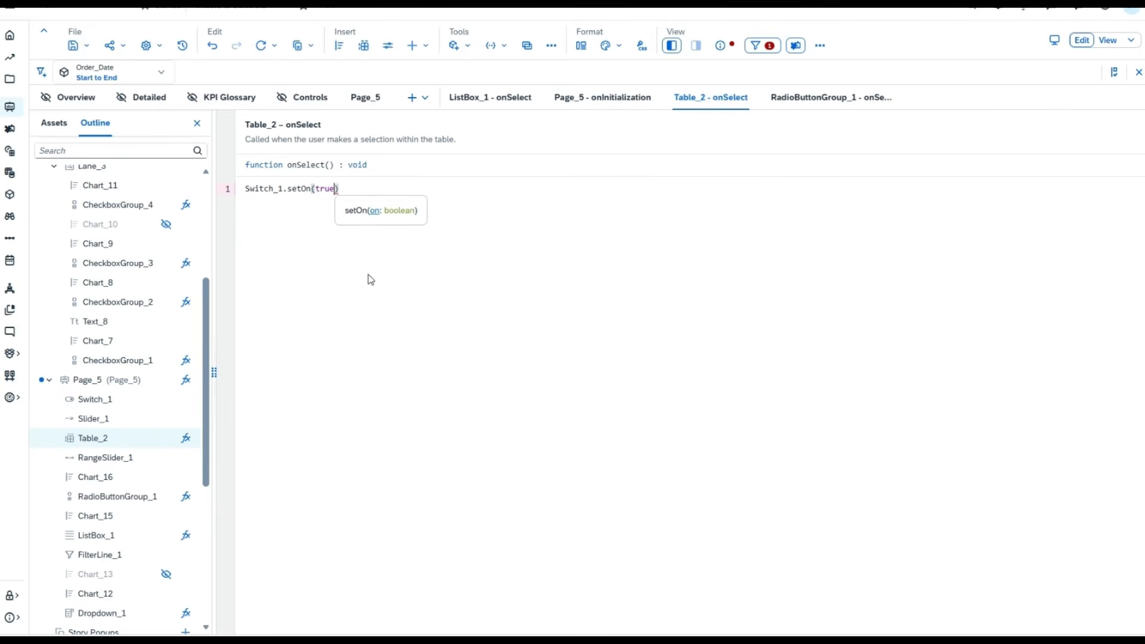
pyautogui.press('BackSpace')
pyautogui.press('BackSpace')
pyautogui.press('BackSpace')
pyautogui.press('BackSpace')
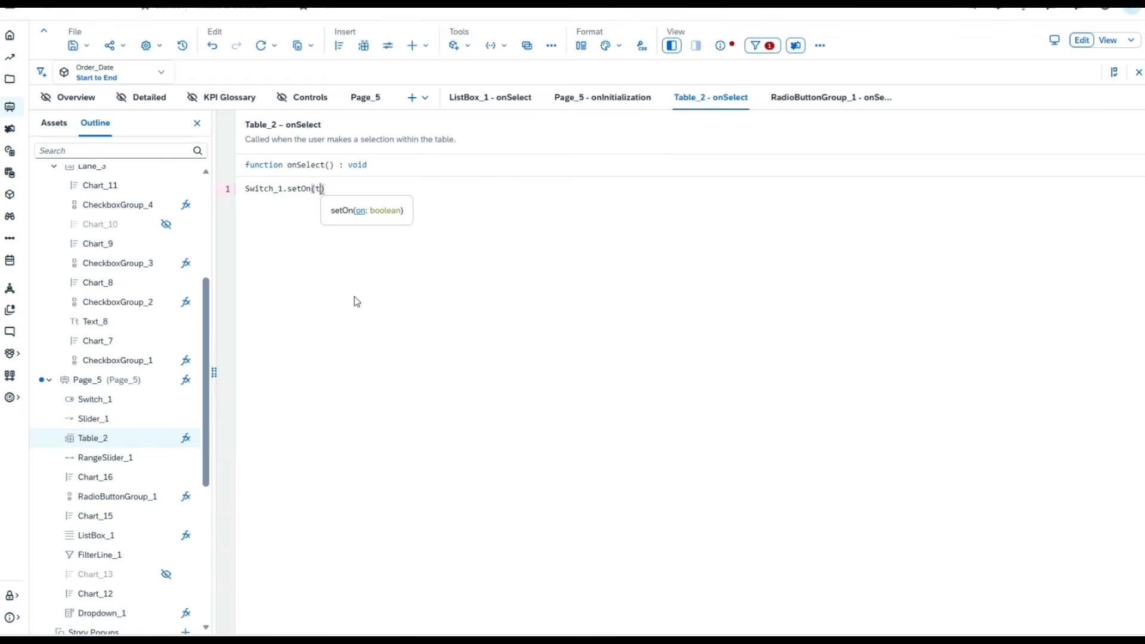
pyautogui.write('false')
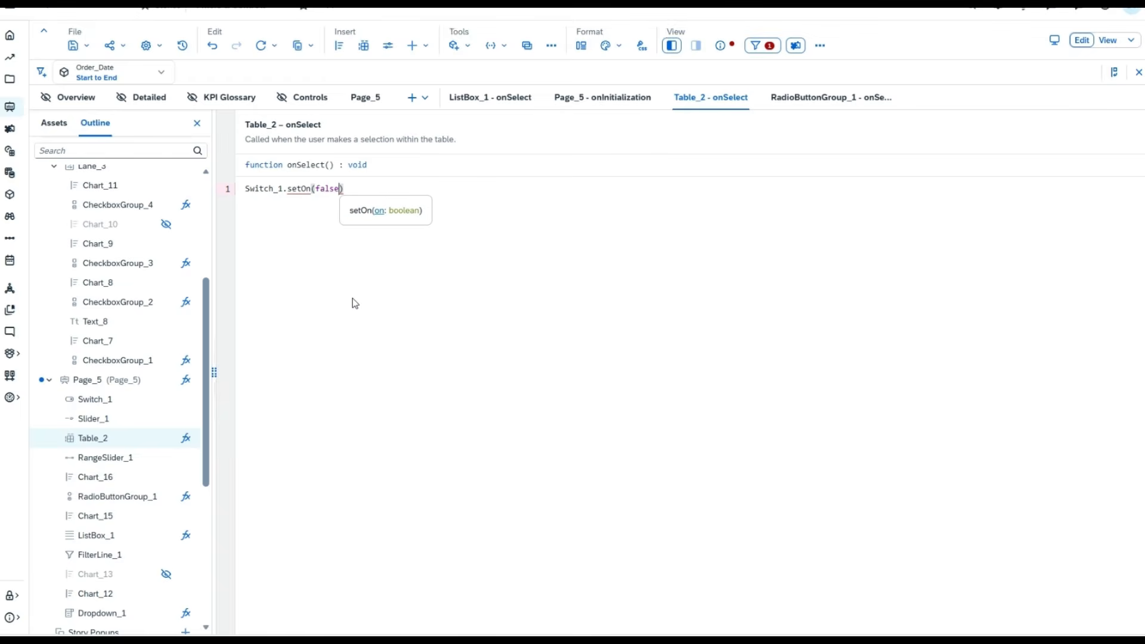
# Delete the setOn call and complete the statement as Switch_1.isOn();.
pyautogui.press('BackSpace')
pyautogui.press('BackSpace')
pyautogui.press('BackSpace')
pyautogui.press('BackSpace')
pyautogui.press('BackSpace')
pyautogui.press('BackSpace')
pyautogui.press('BackSpace')
pyautogui.press('BackSpace')
pyautogui.press('BackSpace')
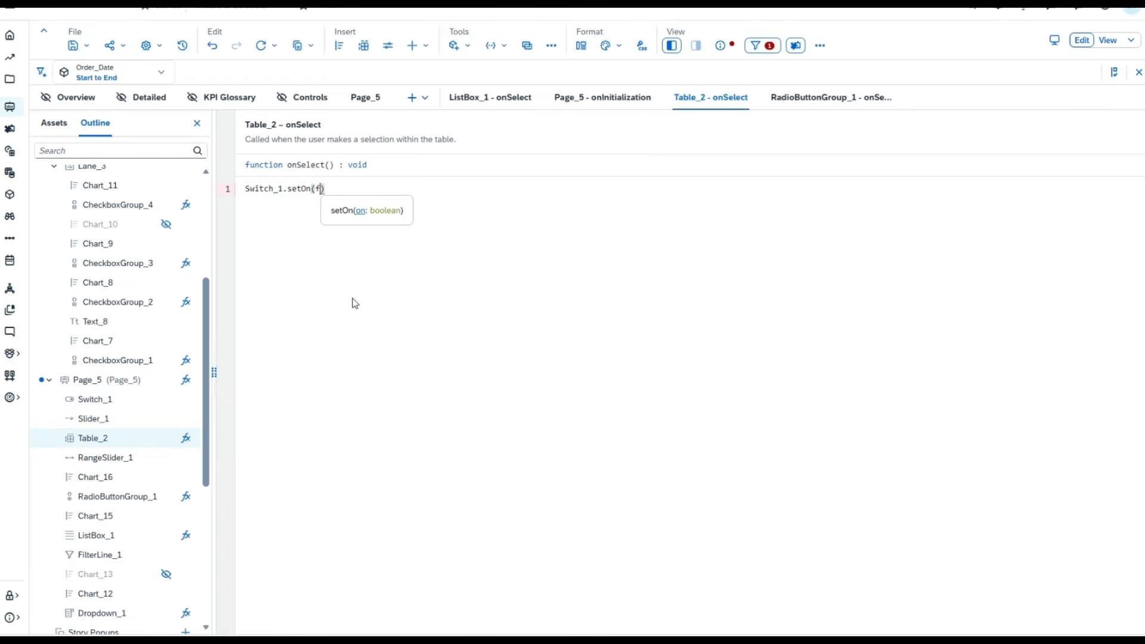
pyautogui.press('BackSpace')
pyautogui.press('BackSpace')
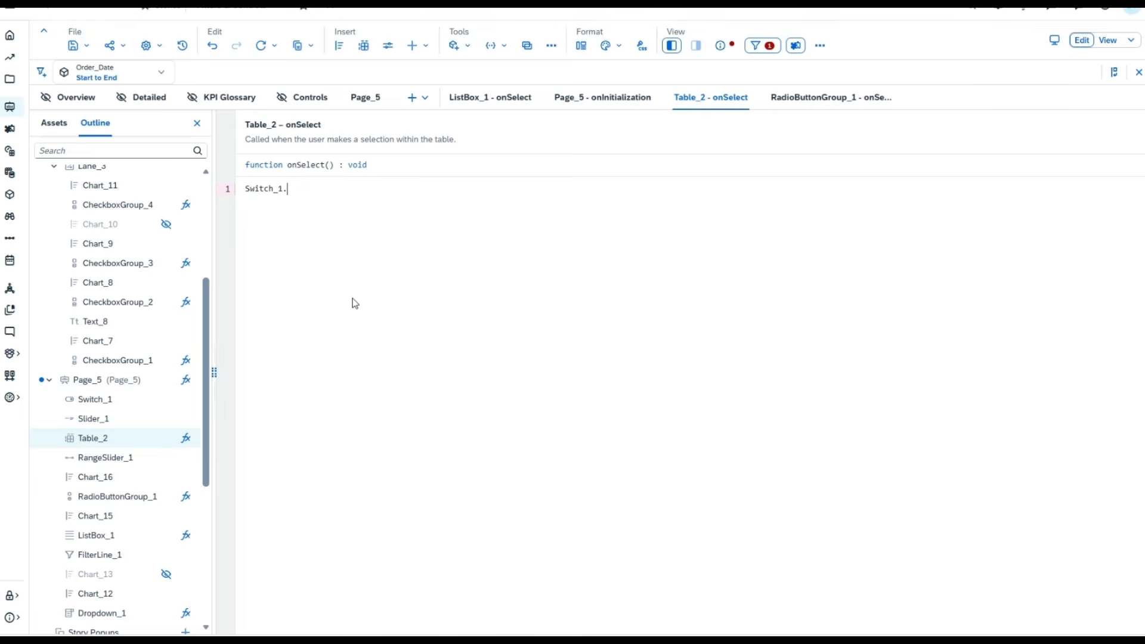
pyautogui.hotkey('ctrl', 'space')
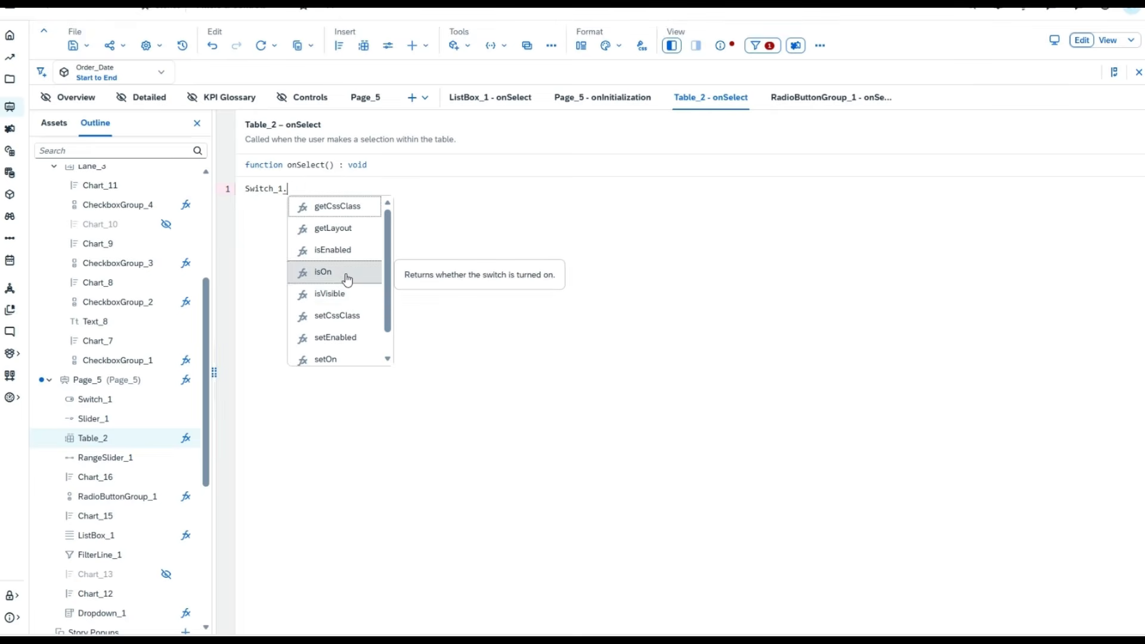
pyautogui.click(348, 274)
pyautogui.write(';')
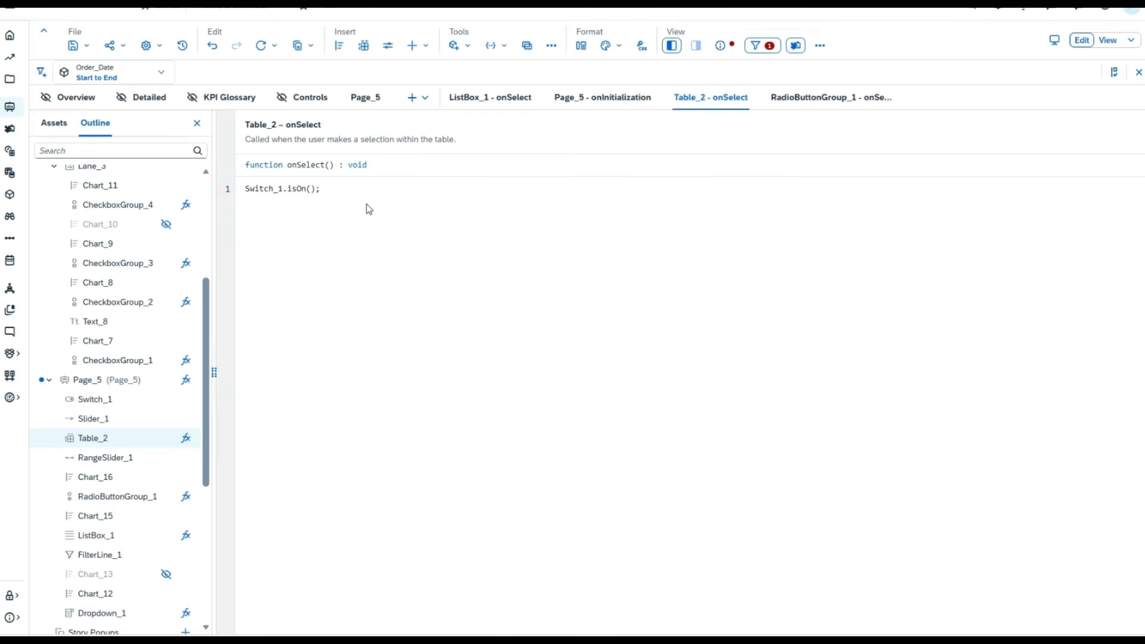
# Add the placeholder line <drilldown script > below the Switch_1 statement, separated by a blank line.
pyautogui.press('Return')
pyautogui.press('Return')
pyautogui.write('<drilldown script yo')
pyautogui.press('BackSpace')
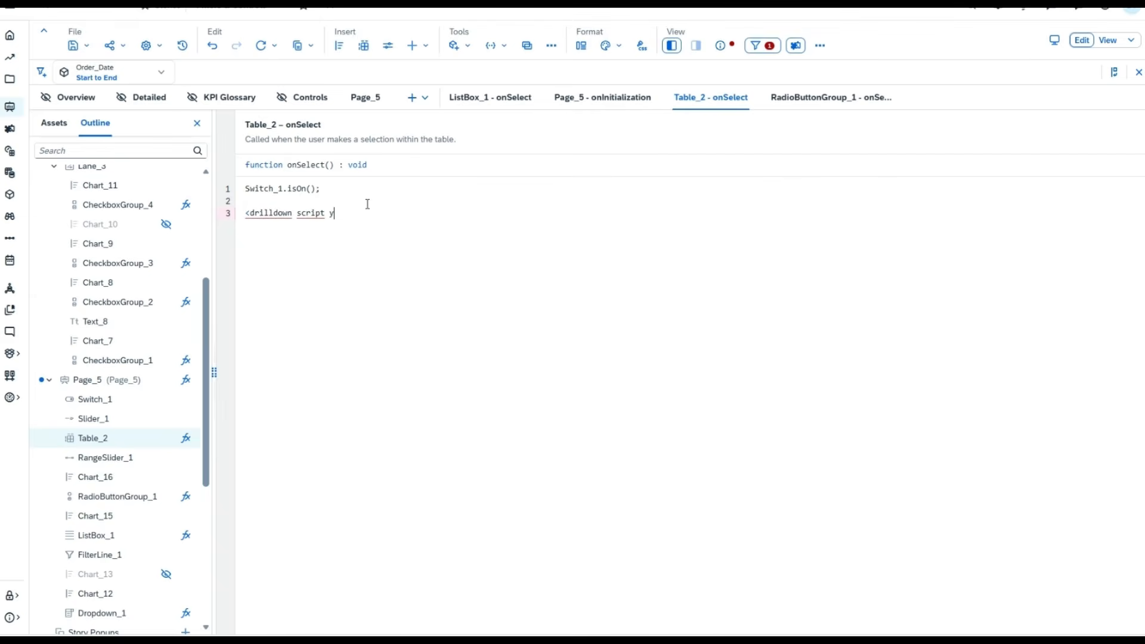
pyautogui.press('BackSpace')
pyautogui.write('>')
# Add an indented NavigationUtils.createStoryUrl() call below the placeholder, without choosing a story page.
pyautogui.press('Return')
pyautogui.press('Tab')
pyautogui.press('Return')
pyautogui.write('nav')
pyautogui.press('Return')
pyautogui.write('.')
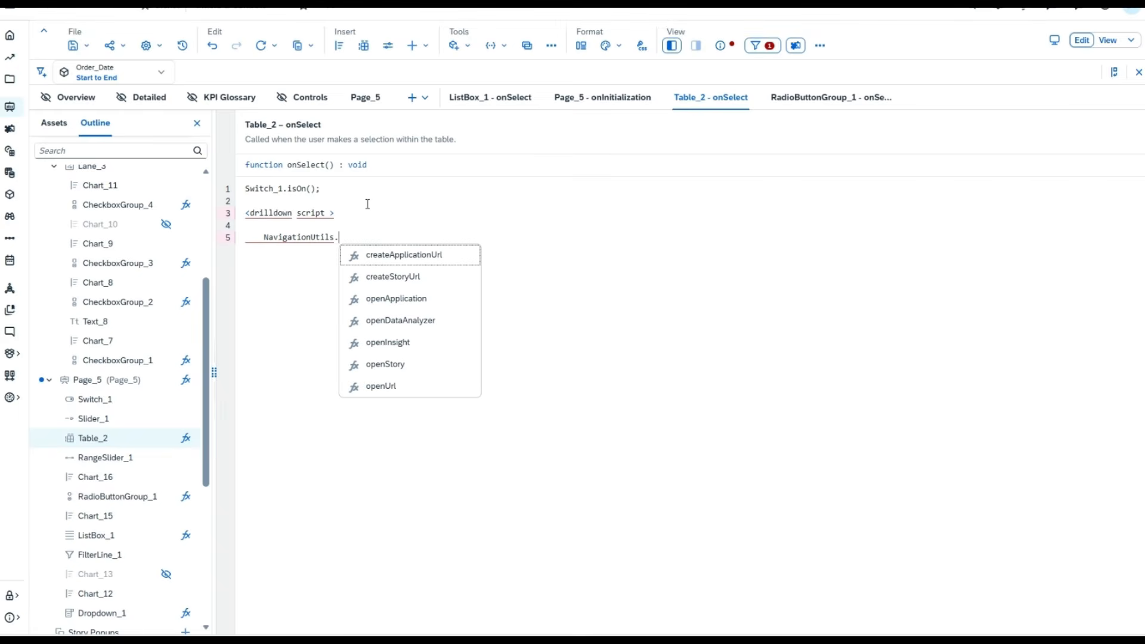
pyautogui.click(410, 284)
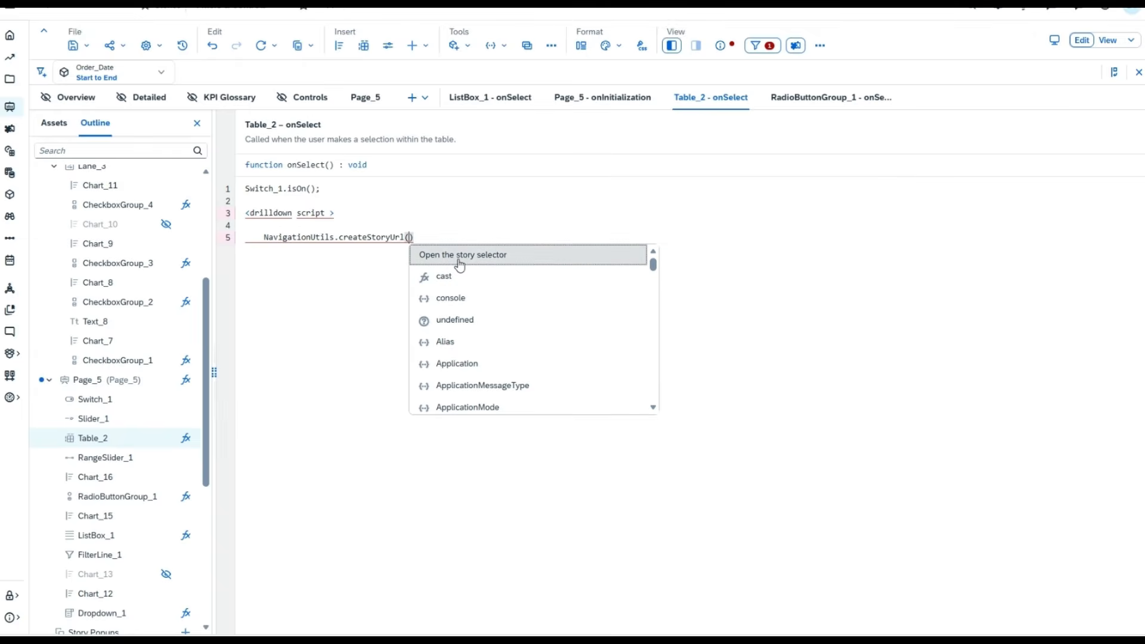
pyautogui.click(460, 256)
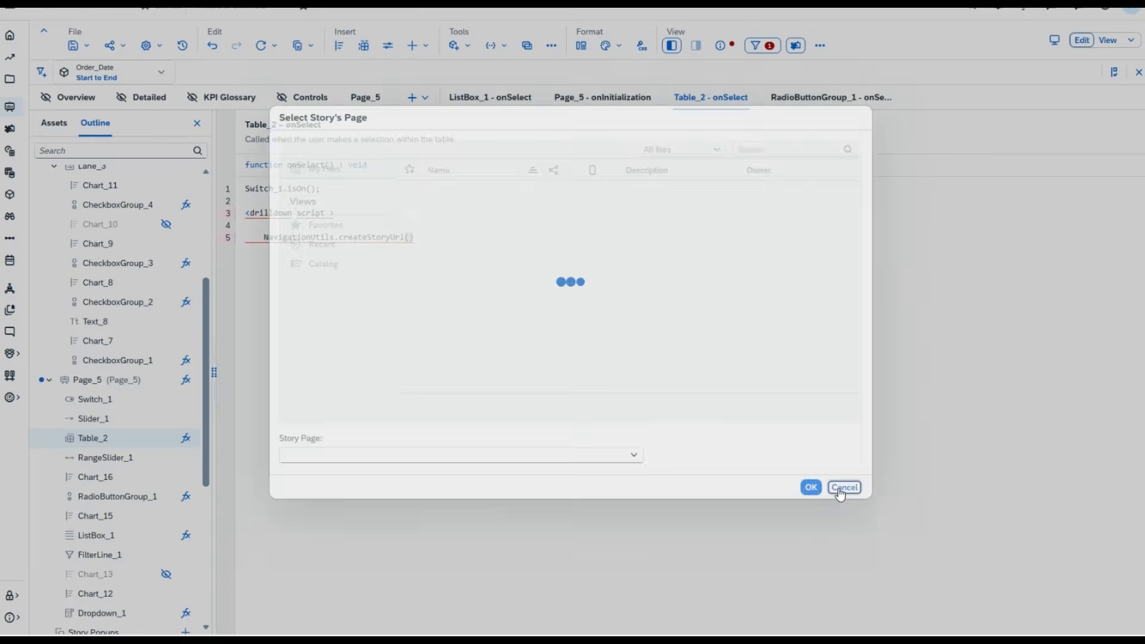
pyautogui.click(843, 488)
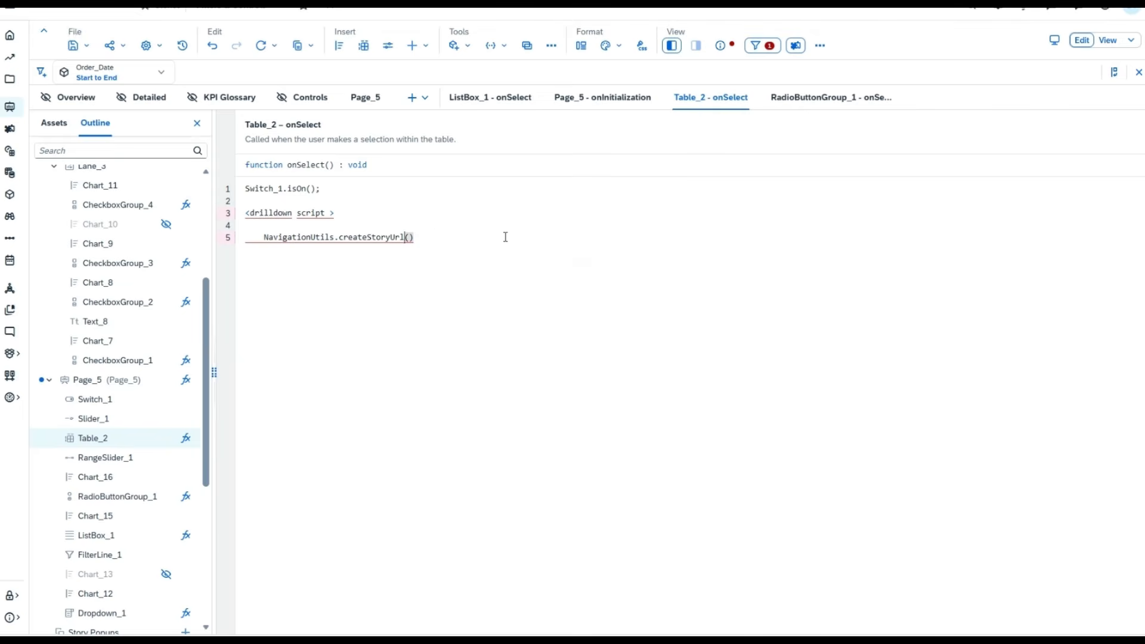
# Review the drilldown lines and the whole onSelect script, and return to the Page_5 canvas.
pyautogui.click(321, 227)
pyautogui.moveTo(246, 212); pyautogui.dragTo(421, 254)
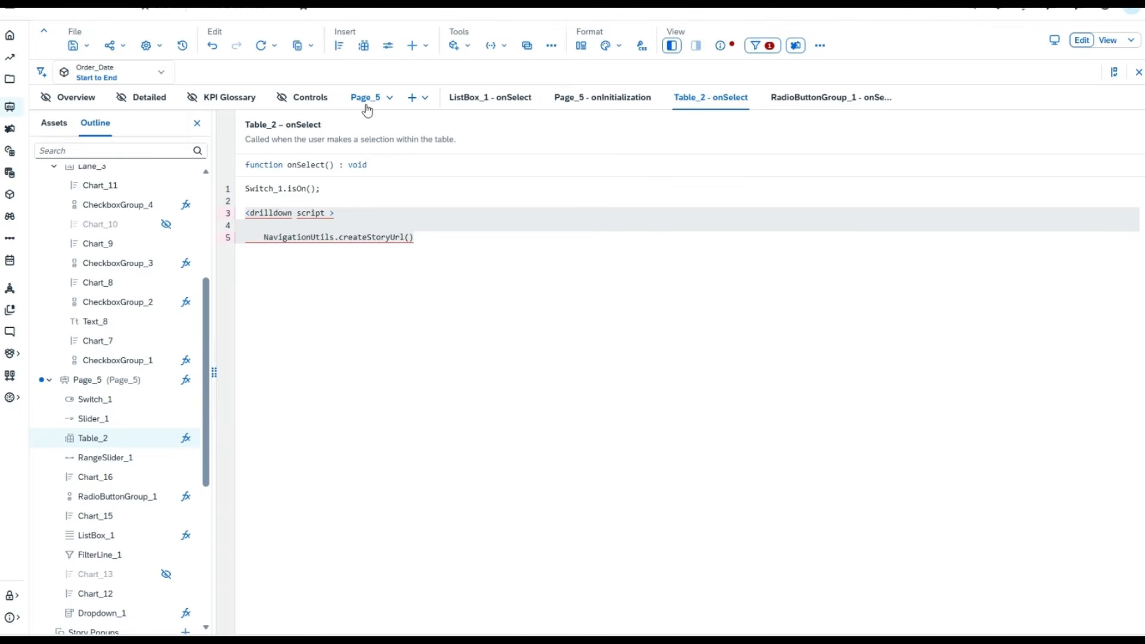
pyautogui.click(429, 236)
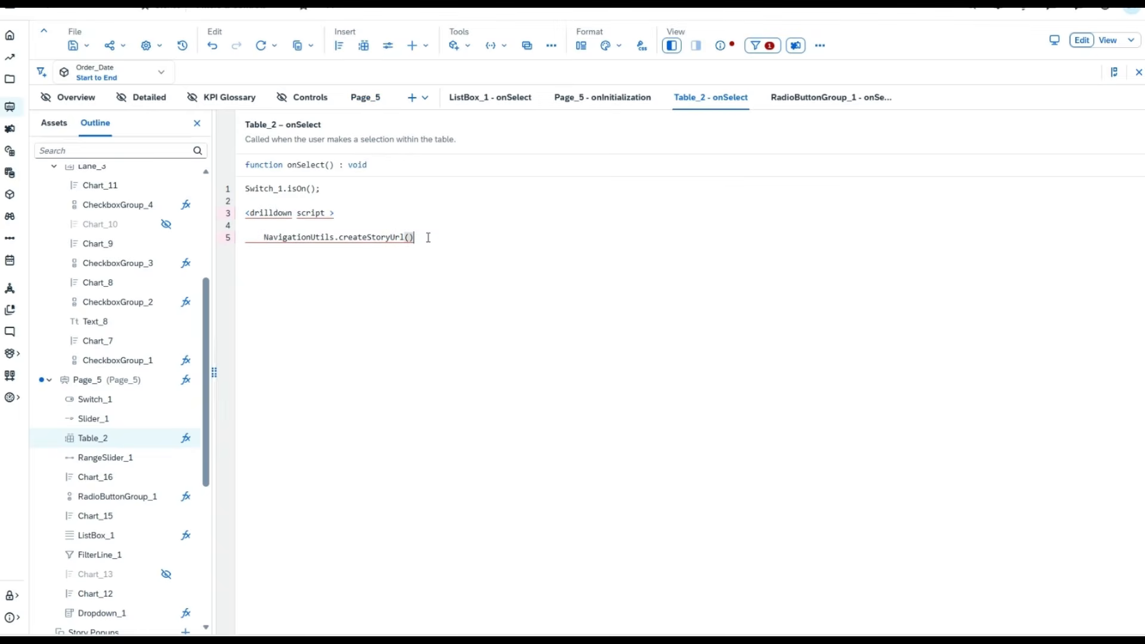
pyautogui.moveTo(375, 225); pyautogui.dragTo(238, 193)
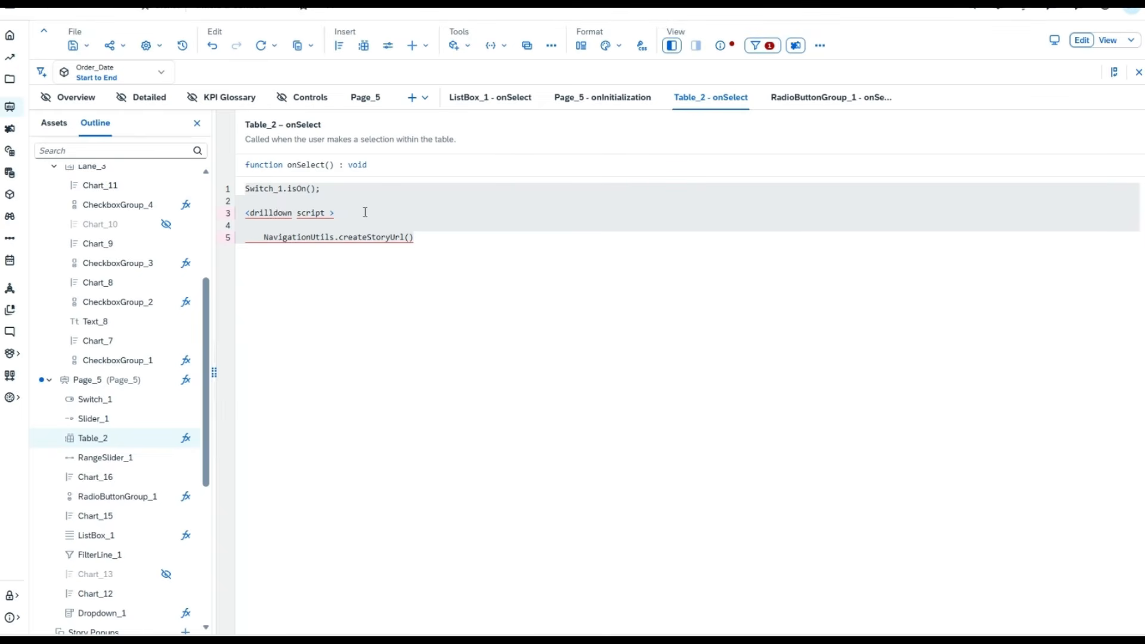
pyautogui.click(366, 98)
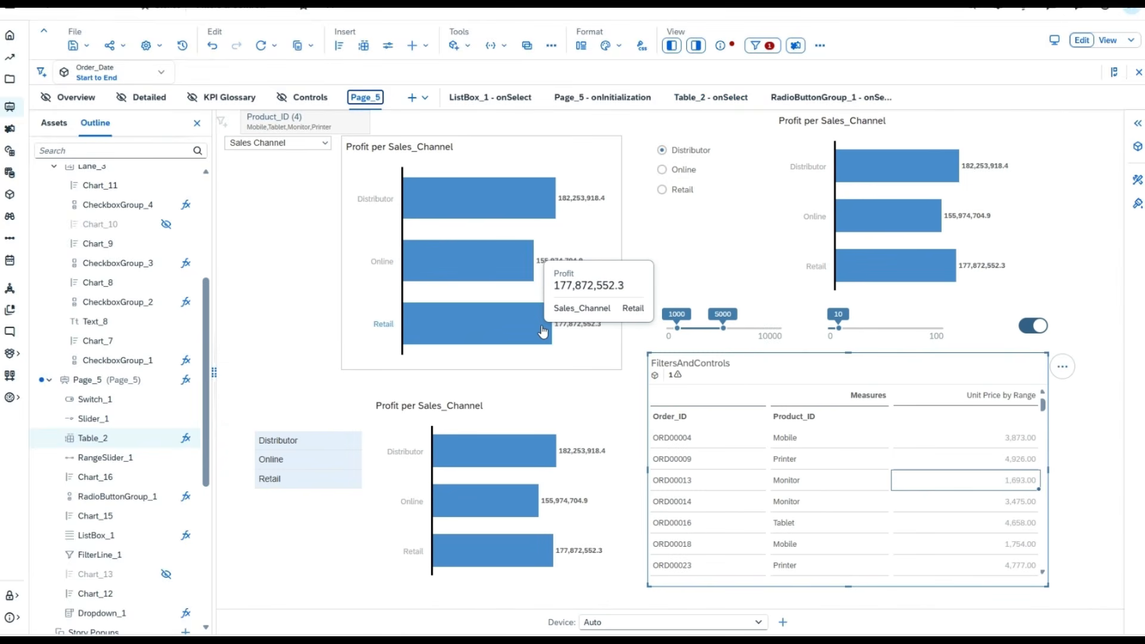